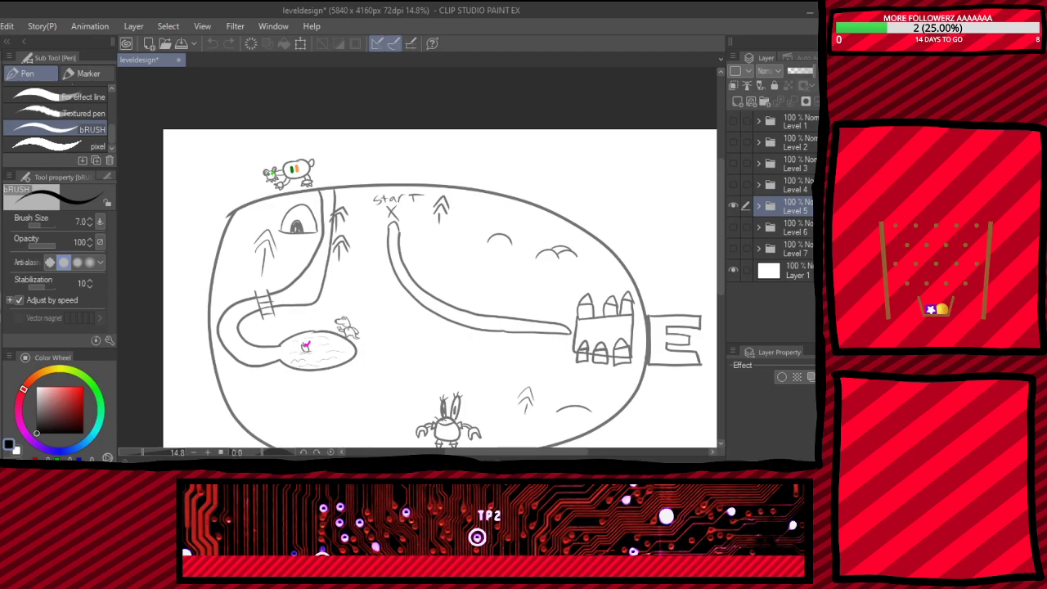
{"action": "scroll", "coordinate": [541, 265], "scroll_direction": "down", "scroll_amount": 2}
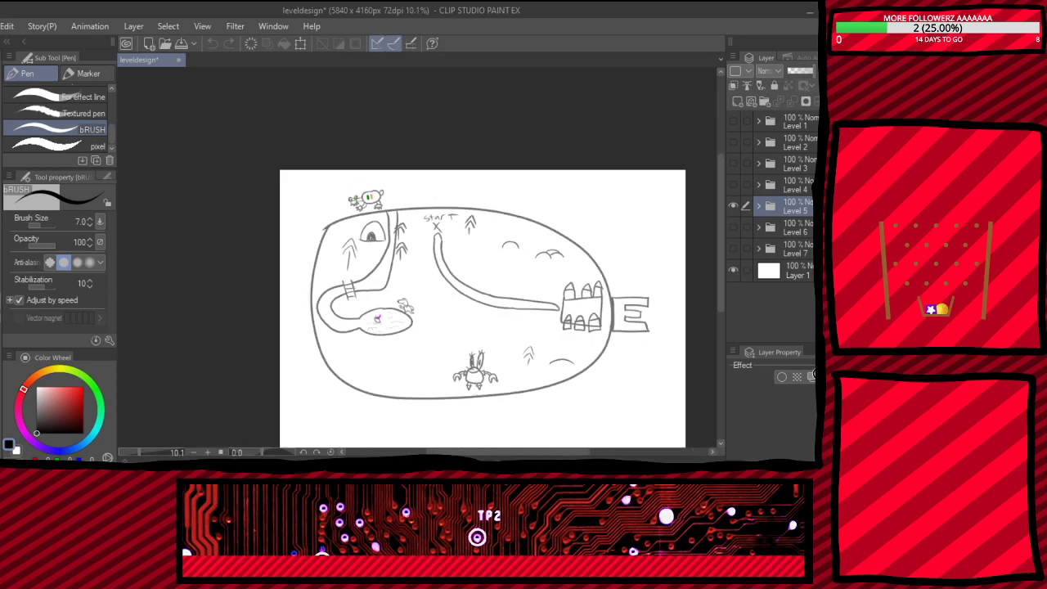
{"action": "scroll", "coordinate": [541, 265], "scroll_direction": "up", "scroll_amount": 1}
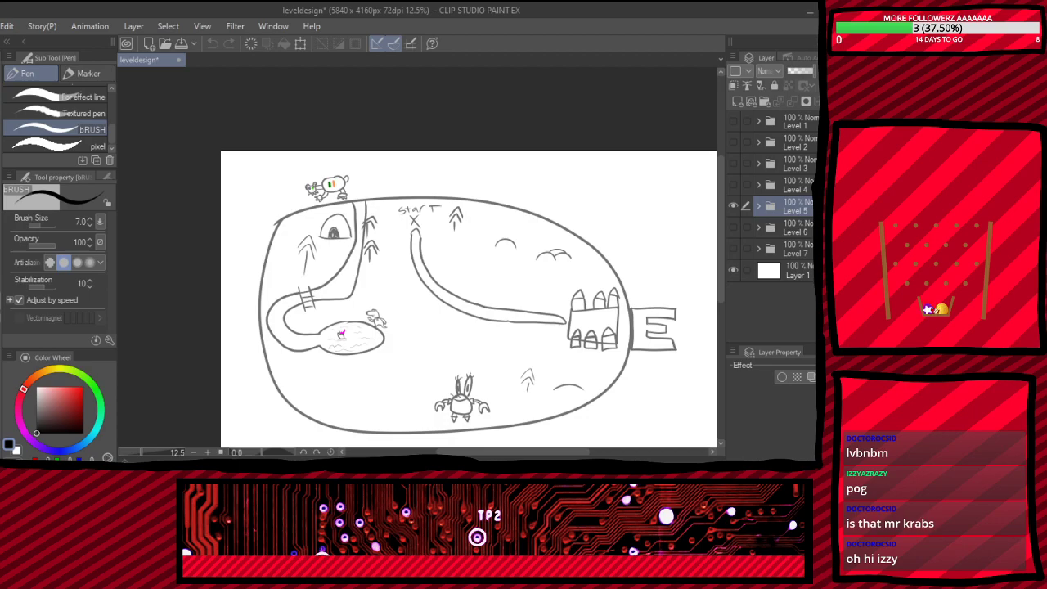
{"action": "scroll", "coordinate": [395, 331], "scroll_direction": "down", "scroll_amount": 1}
{"action": "scroll", "coordinate": [415, 353], "scroll_direction": "up", "scroll_amount": 1}
{"action": "scroll", "coordinate": [532, 395], "scroll_direction": "down", "scroll_amount": 1}
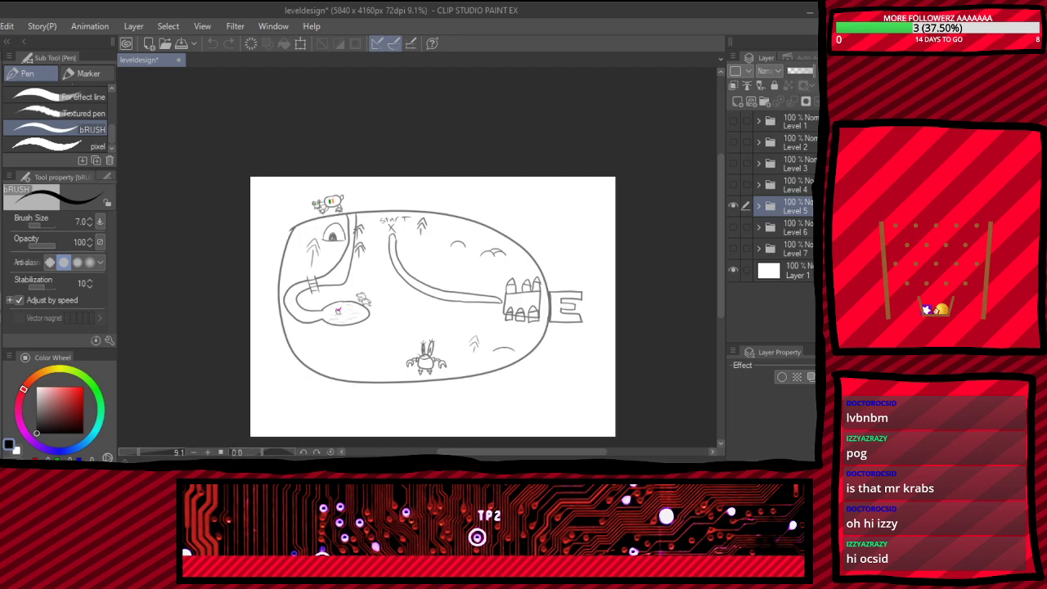
- Expand the Level 5 folder to reveal its individual layers
{"action": "left_click", "coordinate": [758, 206]}
{"action": "scroll", "coordinate": [495, 388], "scroll_direction": "up", "scroll_amount": 4}
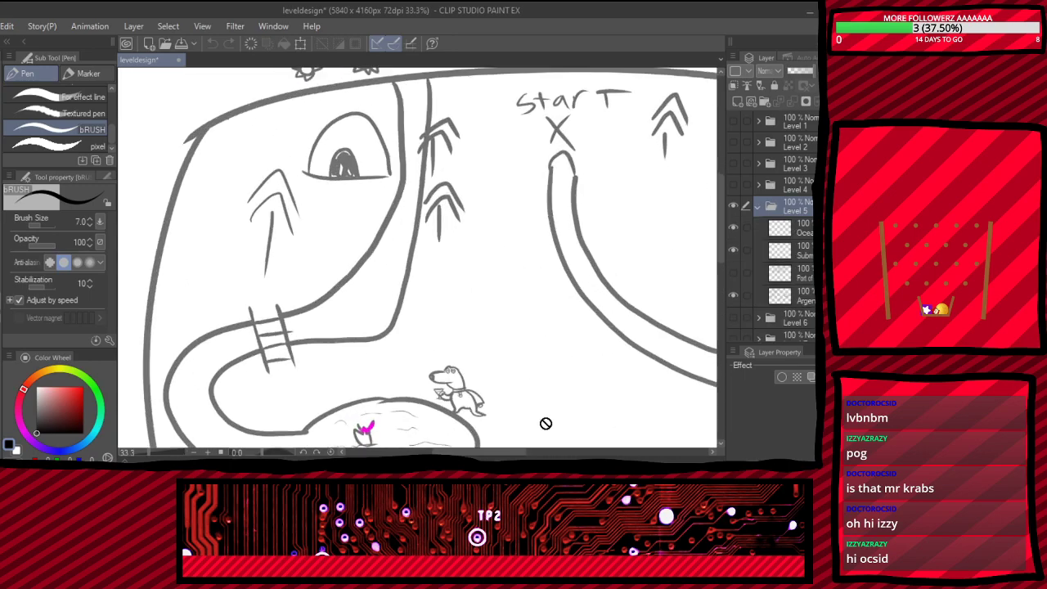
{"action": "scroll", "coordinate": [548, 409], "scroll_direction": "down", "scroll_amount": 1}
{"action": "scroll", "coordinate": [532, 368], "scroll_direction": "down", "scroll_amount": 4}
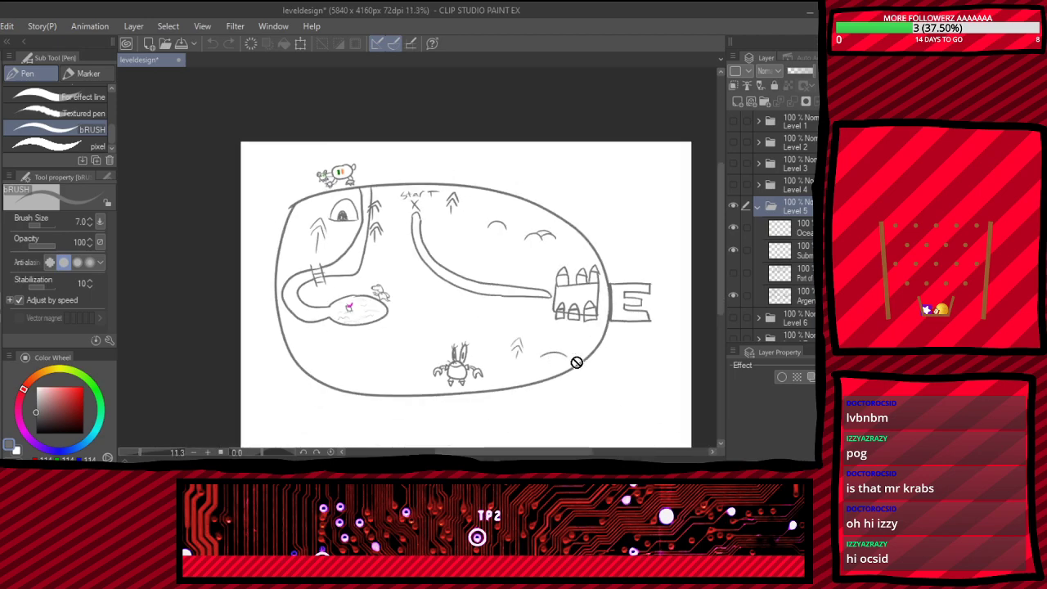
- Hide the Argen… map layer in Level 5, show the Port of… layer and make it the active layer
{"action": "left_click", "coordinate": [798, 229]}
{"action": "left_click", "coordinate": [733, 227]}
{"action": "left_click", "coordinate": [733, 228]}
{"action": "left_click", "coordinate": [733, 295]}
{"action": "left_click", "coordinate": [733, 295]}
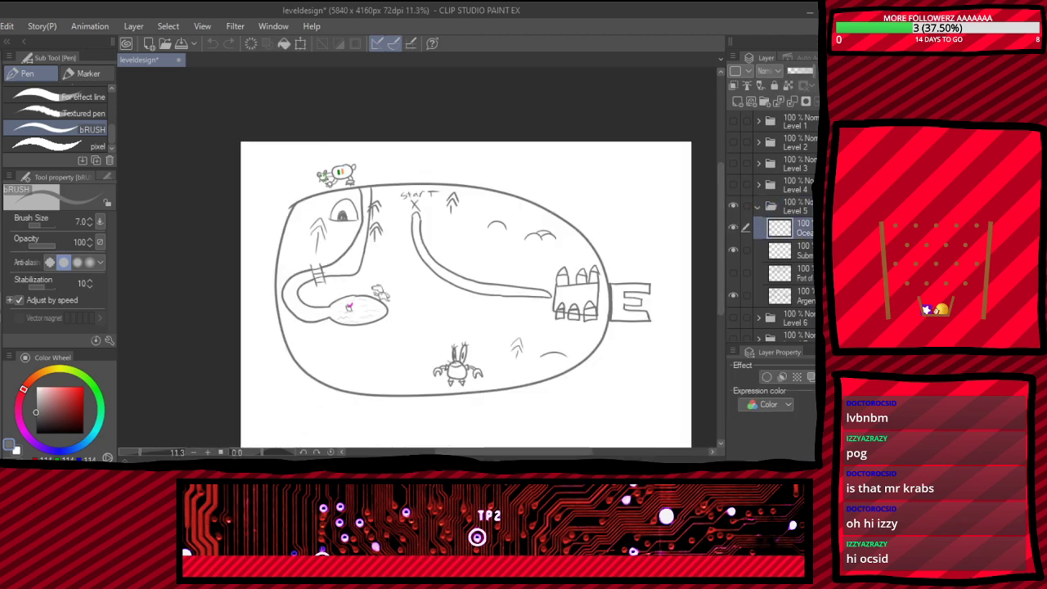
{"action": "left_click", "coordinate": [733, 295]}
{"action": "left_click", "coordinate": [733, 273]}
{"action": "left_click", "coordinate": [733, 274]}
{"action": "left_click", "coordinate": [733, 273]}
{"action": "left_click", "coordinate": [797, 273]}
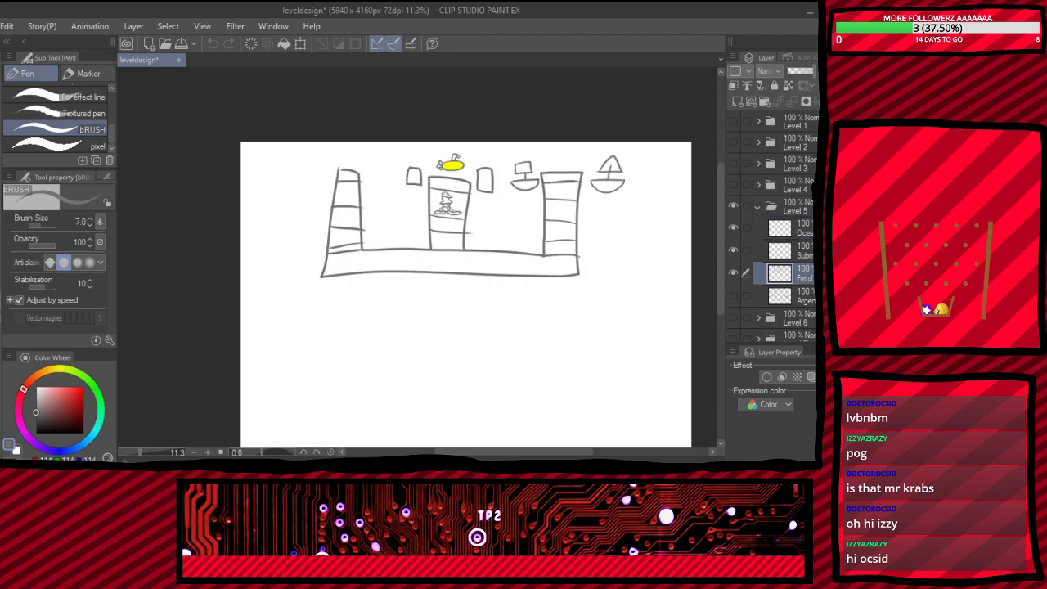
- Increase the bRUSH pen's brush size to 30
{"action": "scroll", "coordinate": [504, 207], "scroll_direction": "up", "scroll_amount": 1}
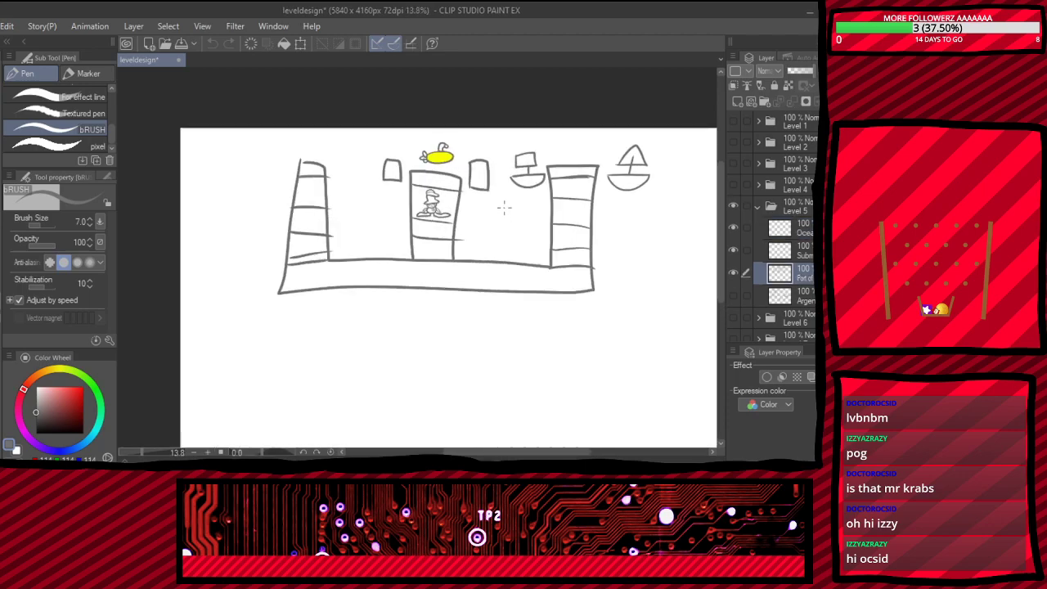
{"action": "key", "text": "bracketright"}
{"action": "key", "text": "bracketright"}
{"action": "key", "text": "bracketright"}
{"action": "key", "text": "bracketright"}
{"action": "key", "text": "bracketright"}
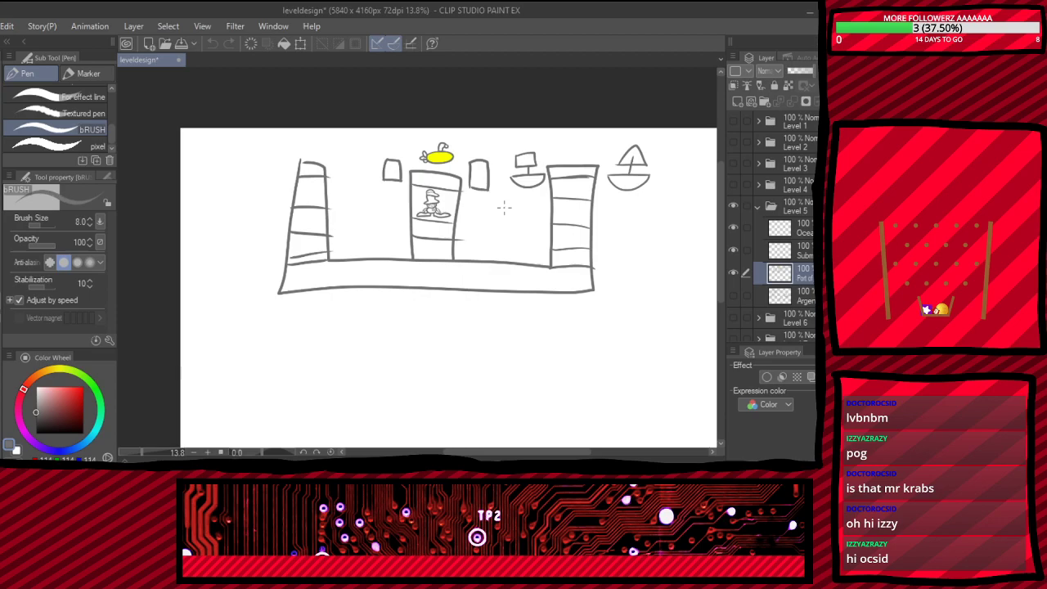
{"action": "key", "text": "bracketright"}
{"action": "key", "text": "bracketright"}
{"action": "key", "text": "bracketright"}
{"action": "key", "text": "bracketright"}
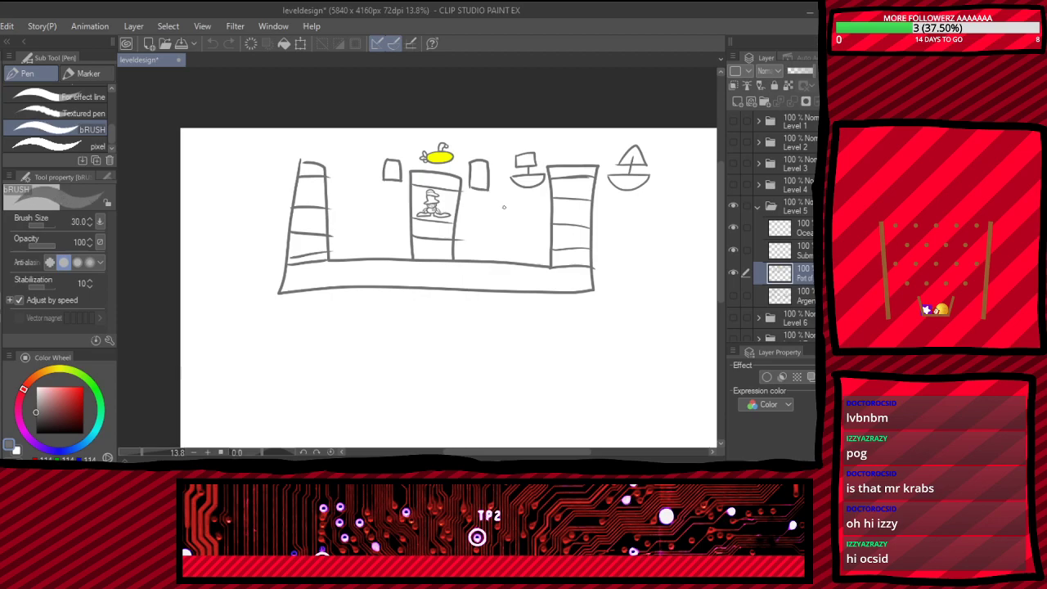
{"action": "left_click_drag", "start_coordinate": [580, 302], "coordinate": [689, 331]}
{"action": "key", "text": "ctrl+z"}
{"action": "scroll", "coordinate": [474, 339], "scroll_direction": "down", "scroll_amount": 1}
{"action": "scroll", "coordinate": [461, 336], "scroll_direction": "up", "scroll_amount": 2}
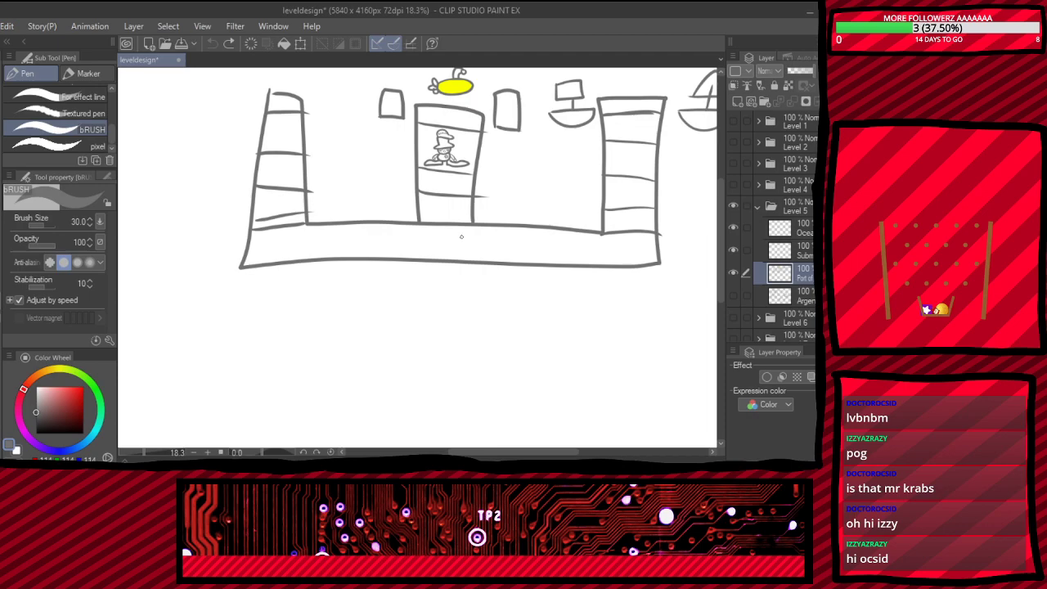
{"action": "scroll", "coordinate": [460, 236], "scroll_direction": "down", "scroll_amount": 3}
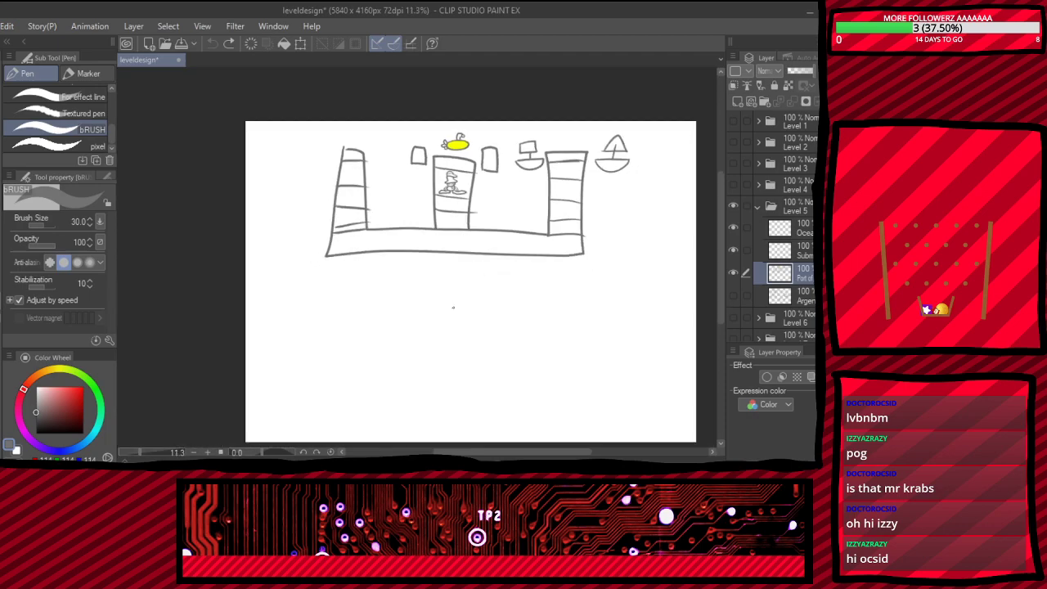
{"action": "scroll", "coordinate": [468, 335], "scroll_direction": "up", "scroll_amount": 1}
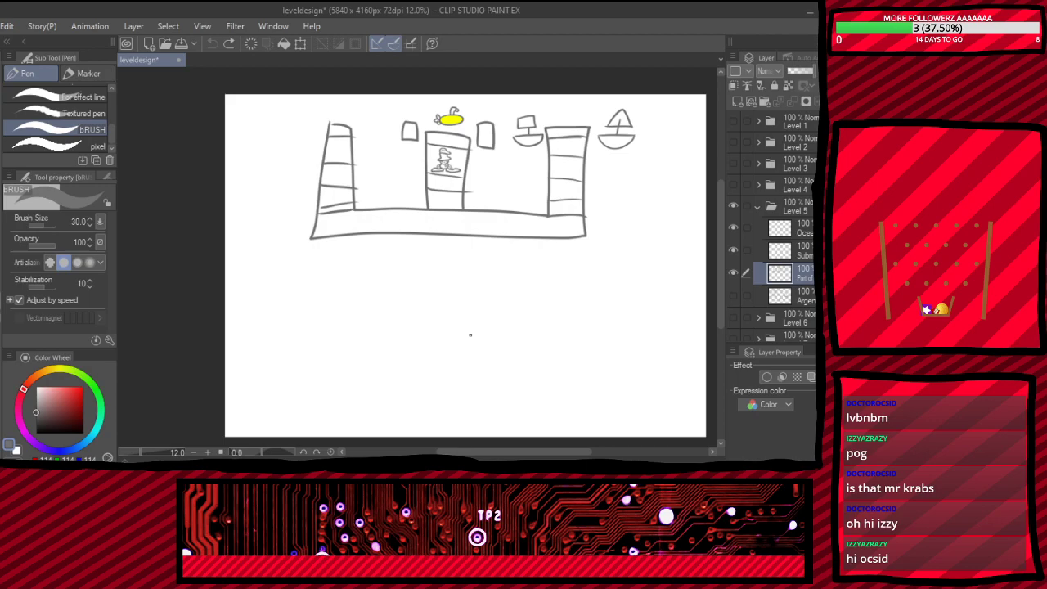
{"action": "left_click_drag", "start_coordinate": [587, 237], "coordinate": [569, 370]}
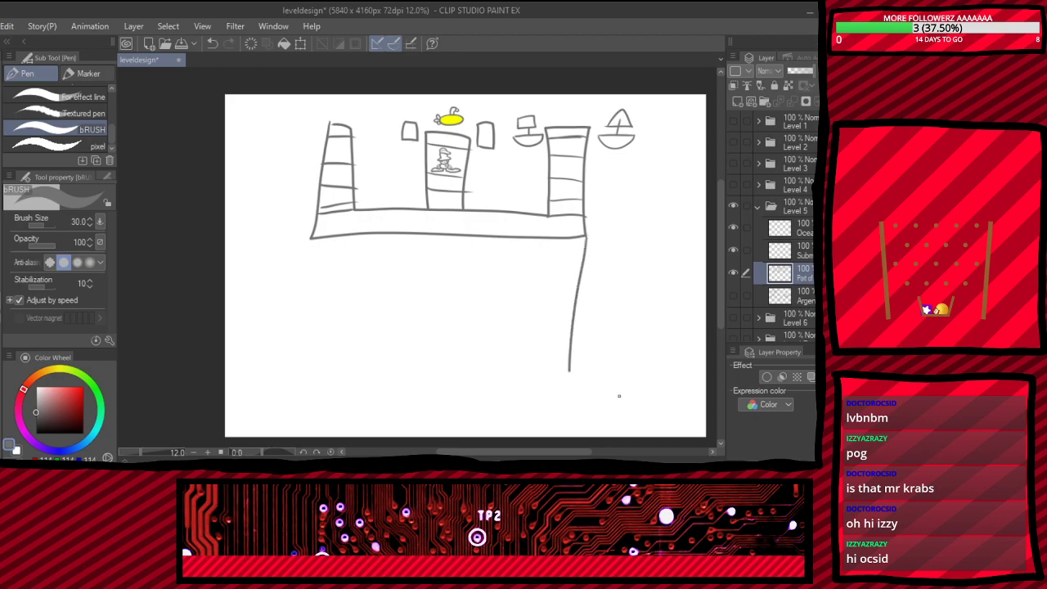
{"action": "key", "text": "ctrl+z"}
- Draw a large, roughly rectangular land outline directly beneath the port platform, slightly wider than the platform on both sides
{"action": "scroll", "coordinate": [564, 303], "scroll_direction": "down", "scroll_amount": 3}
{"action": "scroll", "coordinate": [512, 368], "scroll_direction": "up", "scroll_amount": 4}
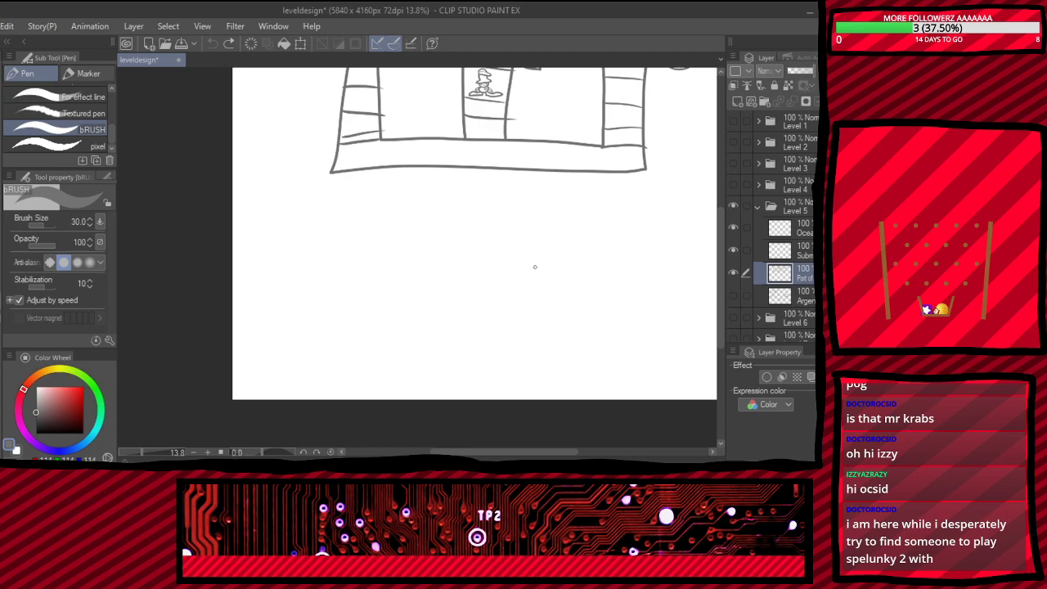
{"action": "scroll", "coordinate": [541, 262], "scroll_direction": "down", "scroll_amount": 1}
{"action": "scroll", "coordinate": [524, 259], "scroll_direction": "up", "scroll_amount": 2}
{"action": "scroll", "coordinate": [442, 202], "scroll_direction": "down", "scroll_amount": 1}
{"action": "scroll", "coordinate": [594, 205], "scroll_direction": "up", "scroll_amount": 1}
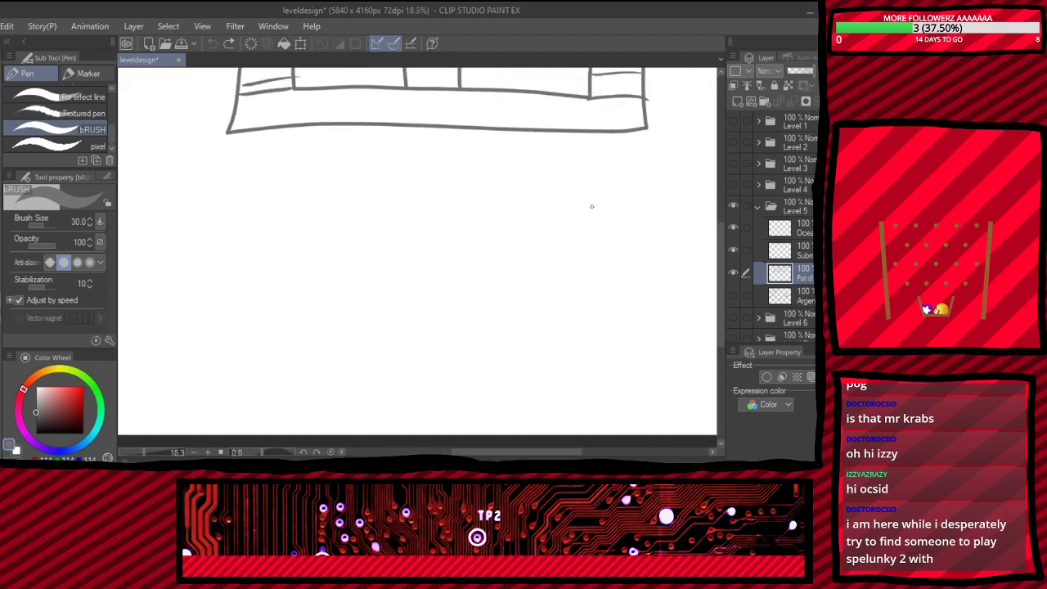
{"action": "mouse_move", "coordinate": [646, 127]}
{"action": "left_mouse_down"}
{"action": "mouse_move", "coordinate": [716, 123]}
{"action": "mouse_move", "coordinate": [716, 311]}
{"action": "mouse_move", "coordinate": [653, 393]}
{"action": "mouse_move", "coordinate": [200, 354]}
{"action": "mouse_move", "coordinate": [147, 222]}
{"action": "mouse_move", "coordinate": [220, 127]}
{"action": "mouse_move", "coordinate": [232, 128]}
{"action": "left_mouse_up"}
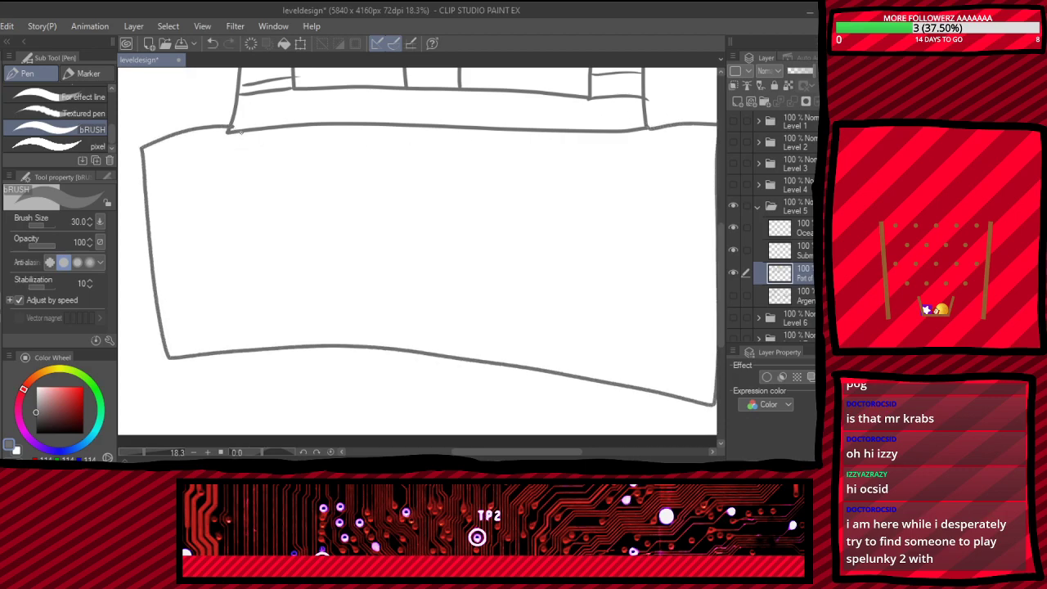
- Sketch a house with a pitched roof in the upper-left corner of the land outline and undo the first door stroke
{"action": "scroll", "coordinate": [221, 199], "scroll_direction": "down", "scroll_amount": 5}
{"action": "scroll", "coordinate": [177, 191], "scroll_direction": "up", "scroll_amount": 4}
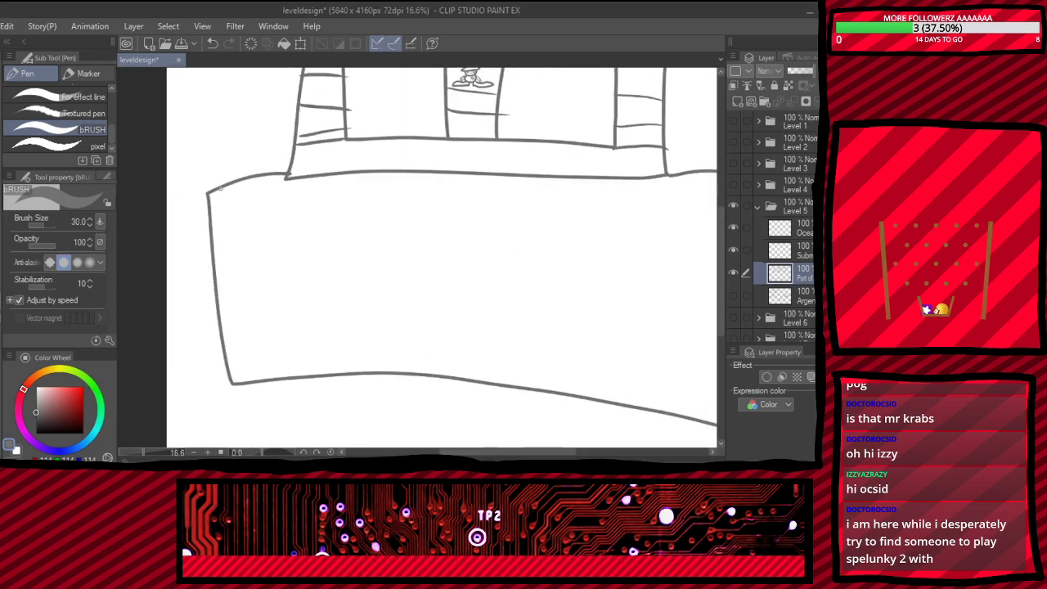
{"action": "mouse_move", "coordinate": [247, 212]}
{"action": "left_mouse_down"}
{"action": "mouse_move", "coordinate": [294, 238]}
{"action": "mouse_move", "coordinate": [276, 203]}
{"action": "mouse_move", "coordinate": [250, 212]}
{"action": "mouse_move", "coordinate": [276, 183]}
{"action": "mouse_move", "coordinate": [291, 204]}
{"action": "left_mouse_up"}
{"action": "left_click_drag", "start_coordinate": [268, 250], "coordinate": [279, 239]}
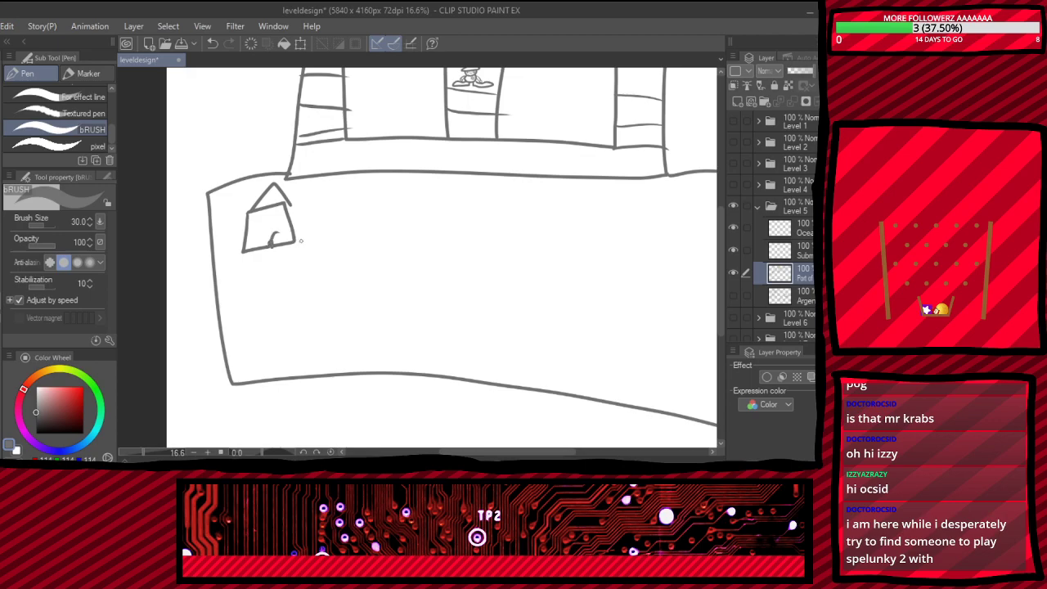
{"action": "key", "text": "ctrl+z"}
- Add two four-pane windows and a filled arched door to the house
{"action": "scroll", "coordinate": [196, 235], "scroll_direction": "up", "scroll_amount": 3}
{"action": "mouse_move", "coordinate": [312, 202]}
{"action": "left_mouse_down"}
{"action": "mouse_move", "coordinate": [305, 223]}
{"action": "mouse_move", "coordinate": [324, 196]}
{"action": "mouse_move", "coordinate": [309, 202]}
{"action": "left_mouse_up"}
{"action": "mouse_move", "coordinate": [317, 202]}
{"action": "left_mouse_down"}
{"action": "mouse_move", "coordinate": [312, 220]}
{"action": "mouse_move", "coordinate": [325, 208]}
{"action": "mouse_move", "coordinate": [352, 210]}
{"action": "mouse_move", "coordinate": [373, 185]}
{"action": "left_mouse_up"}
{"action": "mouse_move", "coordinate": [373, 185]}
{"action": "left_mouse_down"}
{"action": "mouse_move", "coordinate": [364, 207]}
{"action": "mouse_move", "coordinate": [374, 197]}
{"action": "left_mouse_up"}
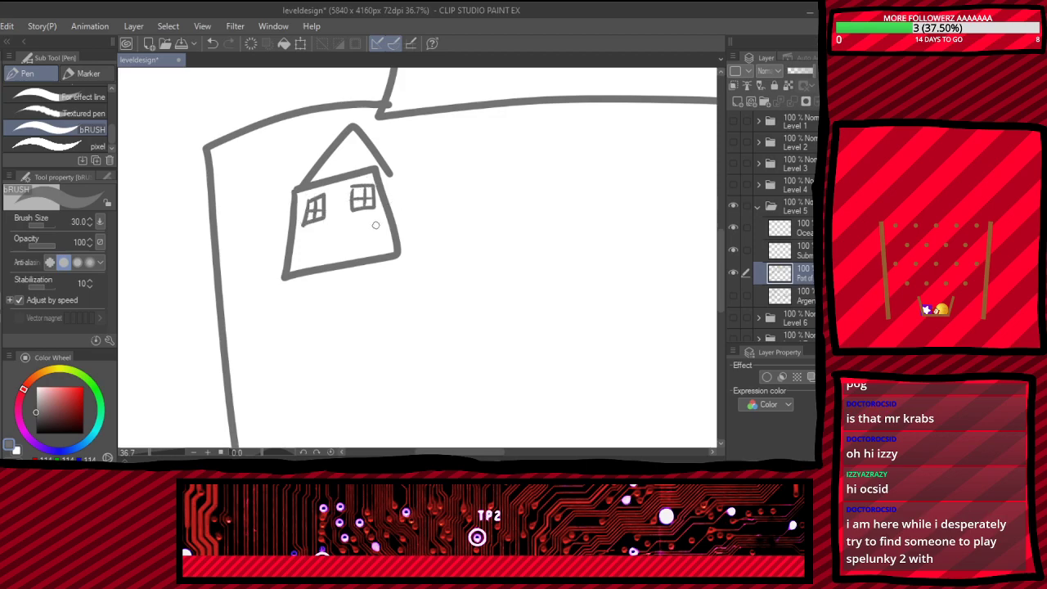
{"action": "mouse_move", "coordinate": [330, 262]}
{"action": "left_mouse_down"}
{"action": "mouse_move", "coordinate": [349, 261]}
{"action": "mouse_move", "coordinate": [337, 241]}
{"action": "mouse_move", "coordinate": [349, 264]}
{"action": "left_mouse_up"}
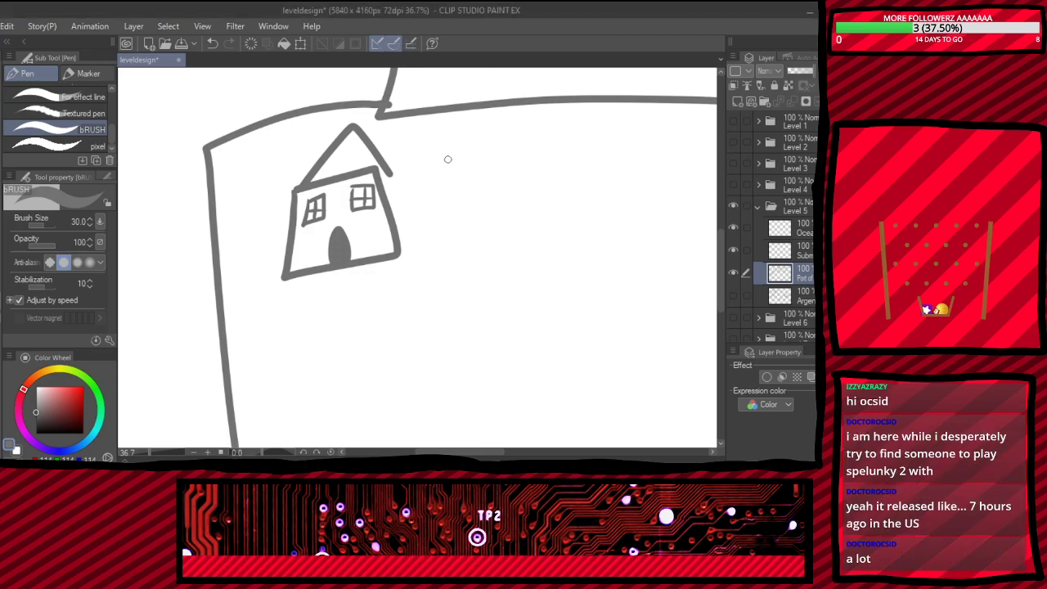
- Draw a second house with a roof, two windows and a filled door near the right end of the land outline
{"action": "scroll", "coordinate": [447, 158], "scroll_direction": "down", "scroll_amount": 8}
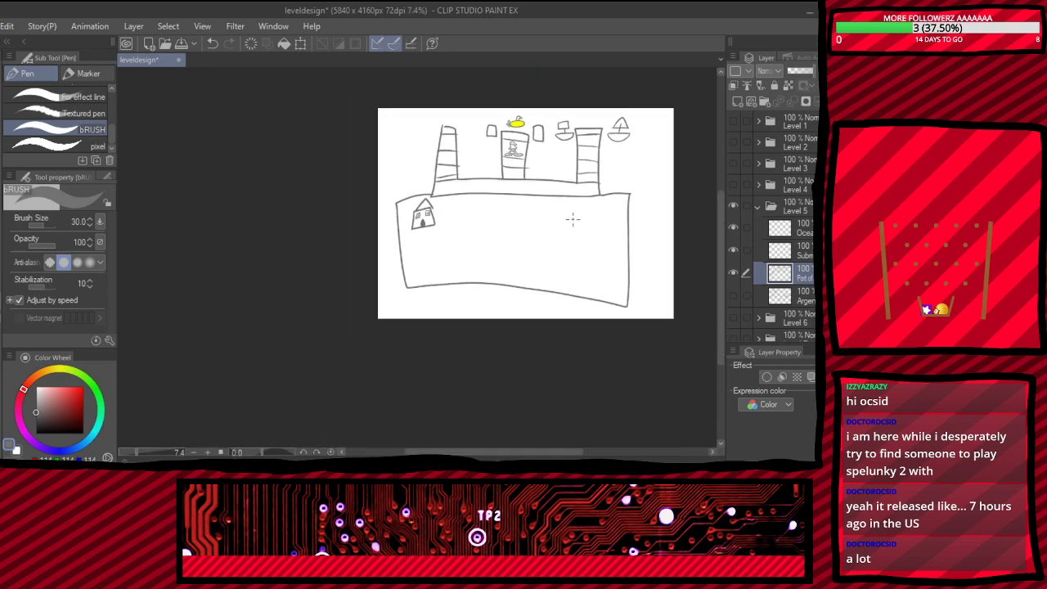
{"action": "scroll", "coordinate": [571, 218], "scroll_direction": "up", "scroll_amount": 3}
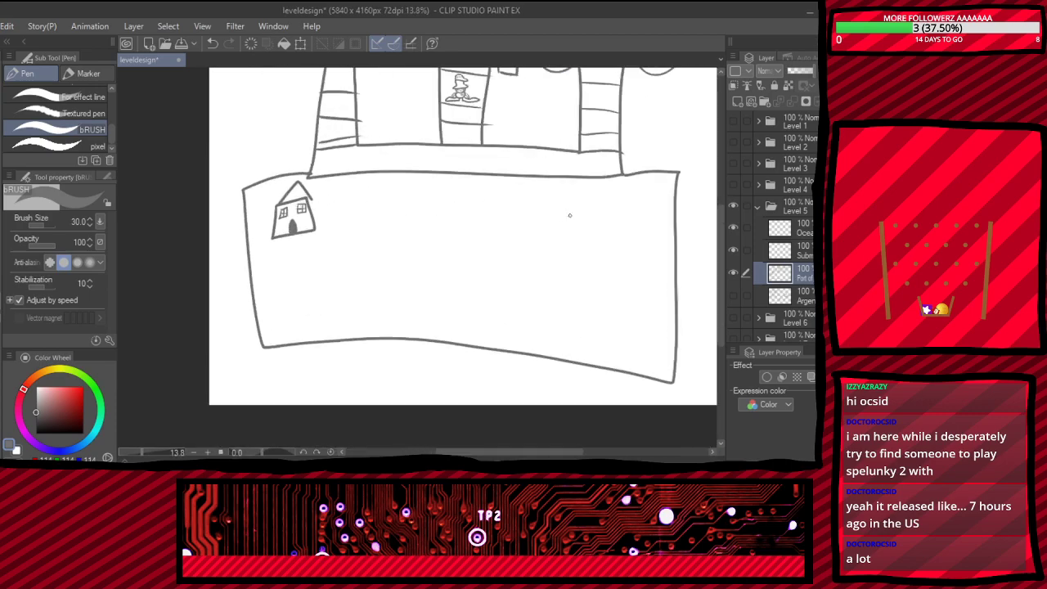
{"action": "scroll", "coordinate": [570, 215], "scroll_direction": "up", "scroll_amount": 3}
{"action": "mouse_move", "coordinate": [565, 212]}
{"action": "left_mouse_down"}
{"action": "mouse_move", "coordinate": [554, 263]}
{"action": "mouse_move", "coordinate": [628, 259]}
{"action": "mouse_move", "coordinate": [565, 213]}
{"action": "mouse_move", "coordinate": [589, 182]}
{"action": "mouse_move", "coordinate": [611, 219]}
{"action": "mouse_move", "coordinate": [576, 229]}
{"action": "mouse_move", "coordinate": [587, 235]}
{"action": "mouse_move", "coordinate": [578, 219]}
{"action": "mouse_move", "coordinate": [594, 229]}
{"action": "mouse_move", "coordinate": [597, 215]}
{"action": "mouse_move", "coordinate": [617, 237]}
{"action": "mouse_move", "coordinate": [599, 257]}
{"action": "mouse_move", "coordinate": [593, 250]}
{"action": "mouse_move", "coordinate": [597, 260]}
{"action": "left_mouse_up"}
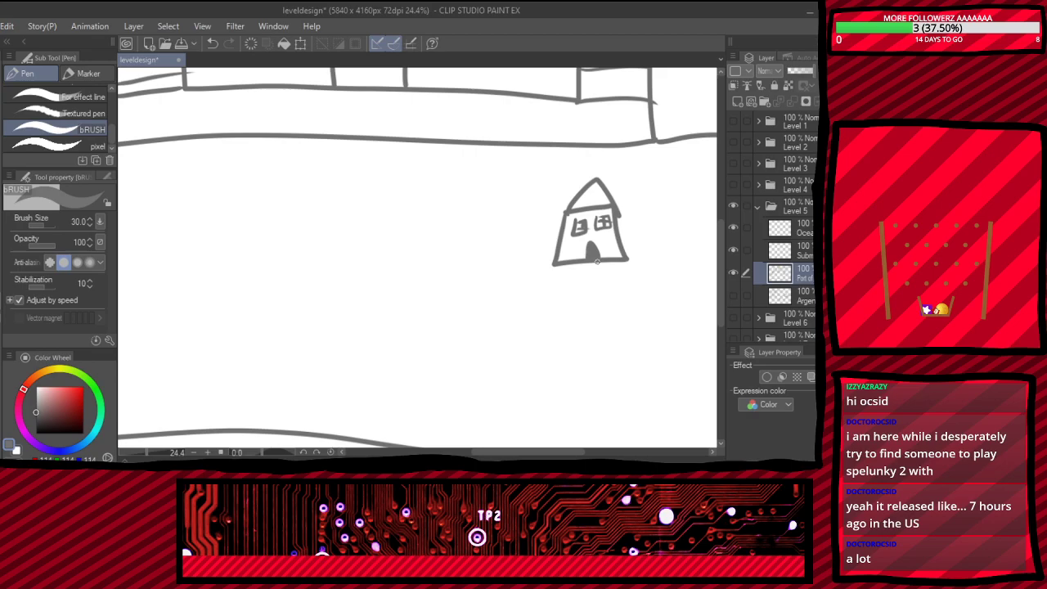
- Draw a third house with a rounded roof, two paned windows and a filled door just right of the first house
{"action": "scroll", "coordinate": [589, 256], "scroll_direction": "down", "scroll_amount": 2}
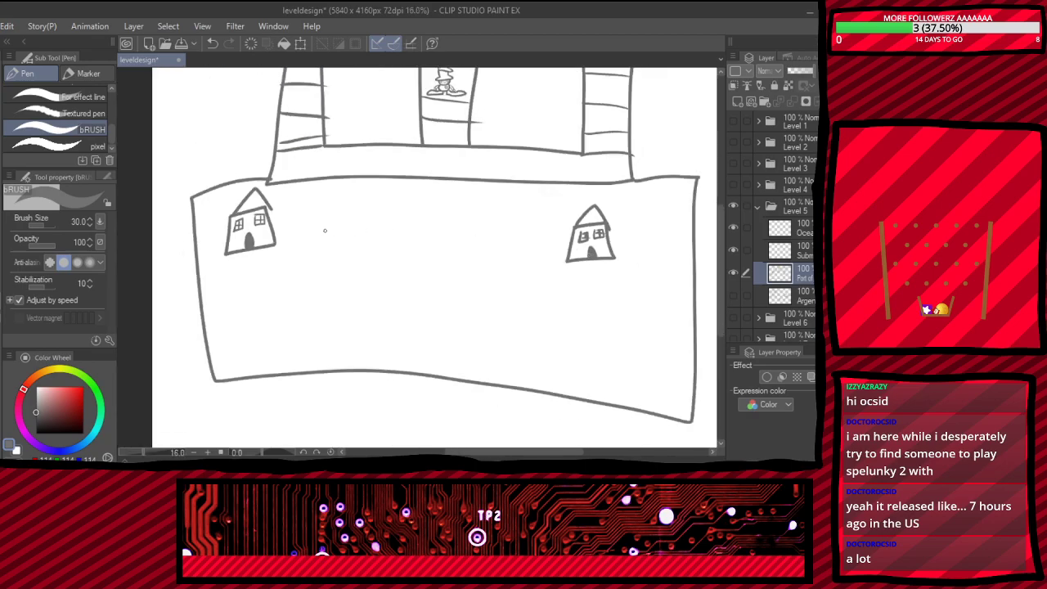
{"action": "scroll", "coordinate": [325, 230], "scroll_direction": "up", "scroll_amount": 2}
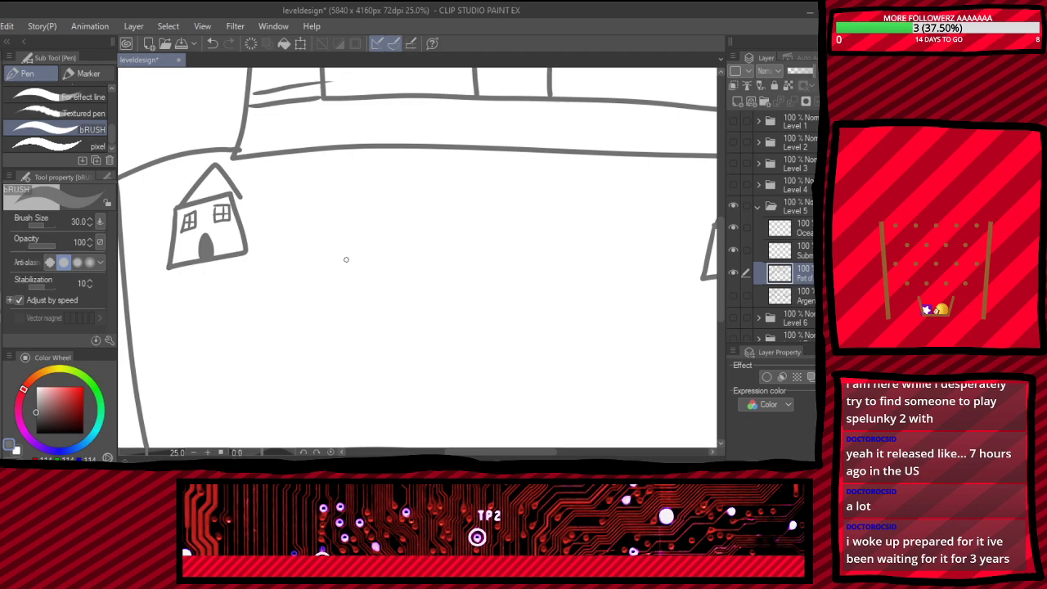
{"action": "mouse_move", "coordinate": [336, 214]}
{"action": "left_mouse_down"}
{"action": "mouse_move", "coordinate": [391, 277]}
{"action": "mouse_move", "coordinate": [385, 217]}
{"action": "mouse_move", "coordinate": [339, 216]}
{"action": "mouse_move", "coordinate": [360, 182]}
{"action": "mouse_move", "coordinate": [394, 217]}
{"action": "left_mouse_up"}
{"action": "mouse_move", "coordinate": [354, 277]}
{"action": "left_mouse_down"}
{"action": "mouse_move", "coordinate": [358, 251]}
{"action": "mouse_move", "coordinate": [357, 266]}
{"action": "left_mouse_up"}
{"action": "mouse_move", "coordinate": [377, 224]}
{"action": "left_mouse_down"}
{"action": "mouse_move", "coordinate": [373, 239]}
{"action": "mouse_move", "coordinate": [389, 222]}
{"action": "mouse_move", "coordinate": [383, 245]}
{"action": "mouse_move", "coordinate": [391, 220]}
{"action": "mouse_move", "coordinate": [345, 239]}
{"action": "mouse_move", "coordinate": [365, 240]}
{"action": "left_mouse_up"}
{"action": "mouse_move", "coordinate": [363, 221]}
{"action": "left_mouse_down"}
{"action": "mouse_move", "coordinate": [364, 241]}
{"action": "mouse_move", "coordinate": [363, 221]}
{"action": "left_mouse_up"}
{"action": "mouse_move", "coordinate": [354, 223]}
{"action": "left_mouse_down"}
{"action": "mouse_move", "coordinate": [355, 242]}
{"action": "mouse_move", "coordinate": [364, 232]}
{"action": "left_mouse_up"}
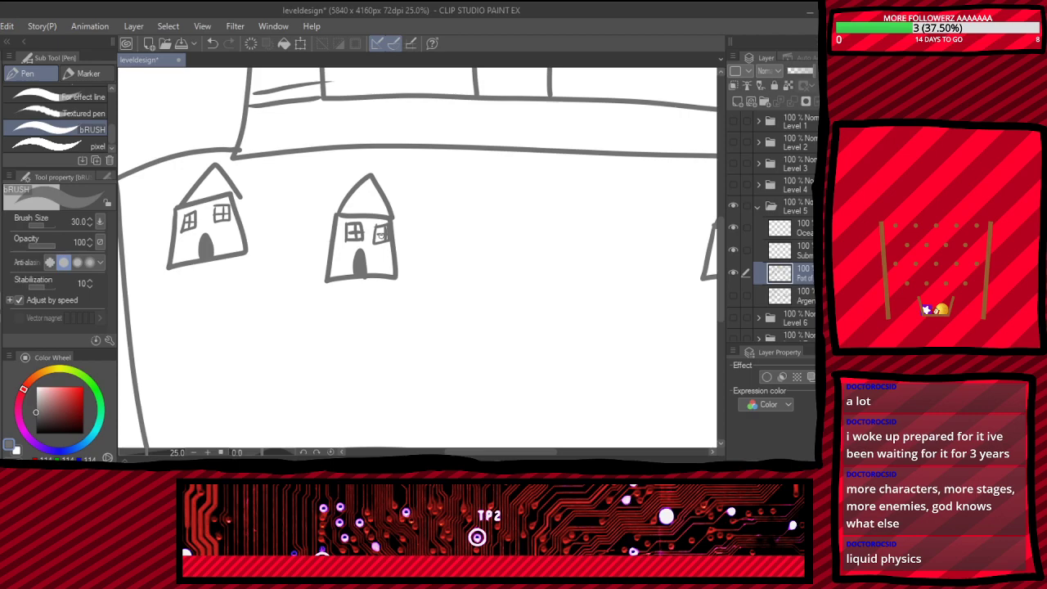
- Select the rightmost house with a rectangular selection, move it closer to the land outline's right edge and deselect
{"action": "scroll", "coordinate": [381, 233], "scroll_direction": "down", "scroll_amount": 2}
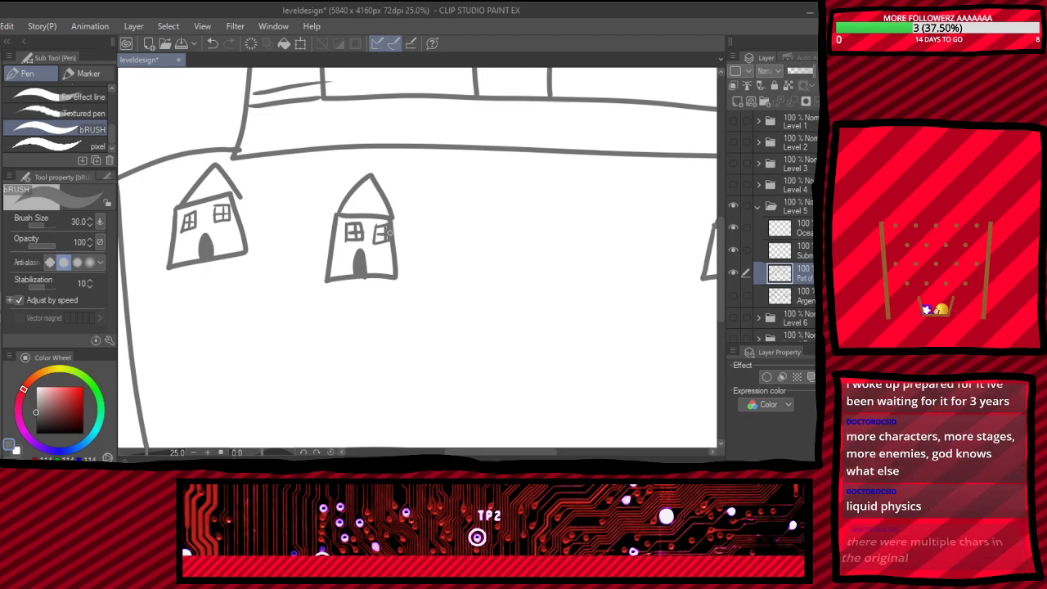
{"action": "scroll", "coordinate": [580, 219], "scroll_direction": "down", "scroll_amount": 1}
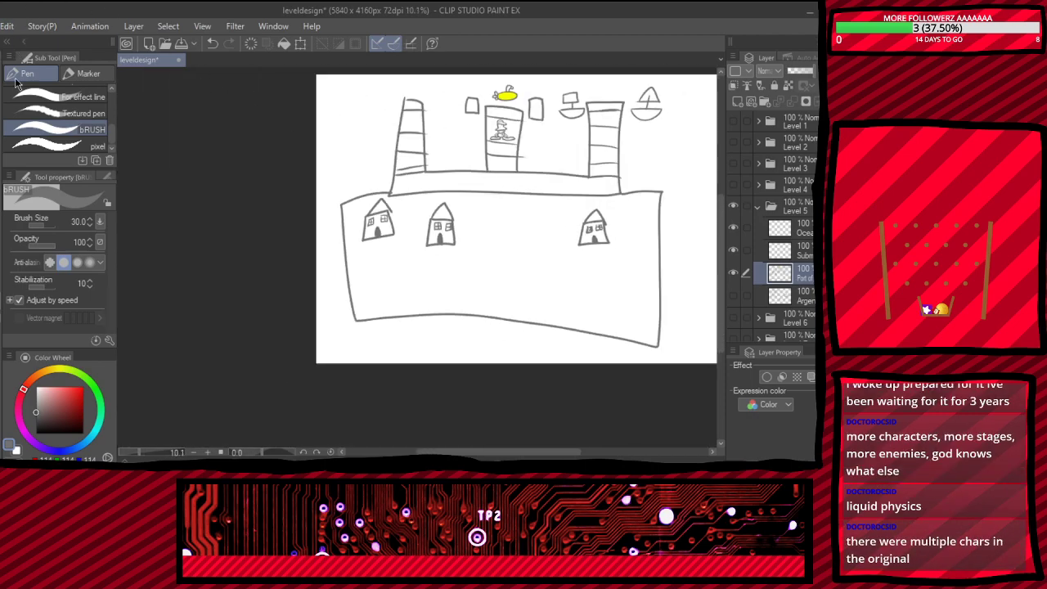
{"action": "key", "text": "m"}
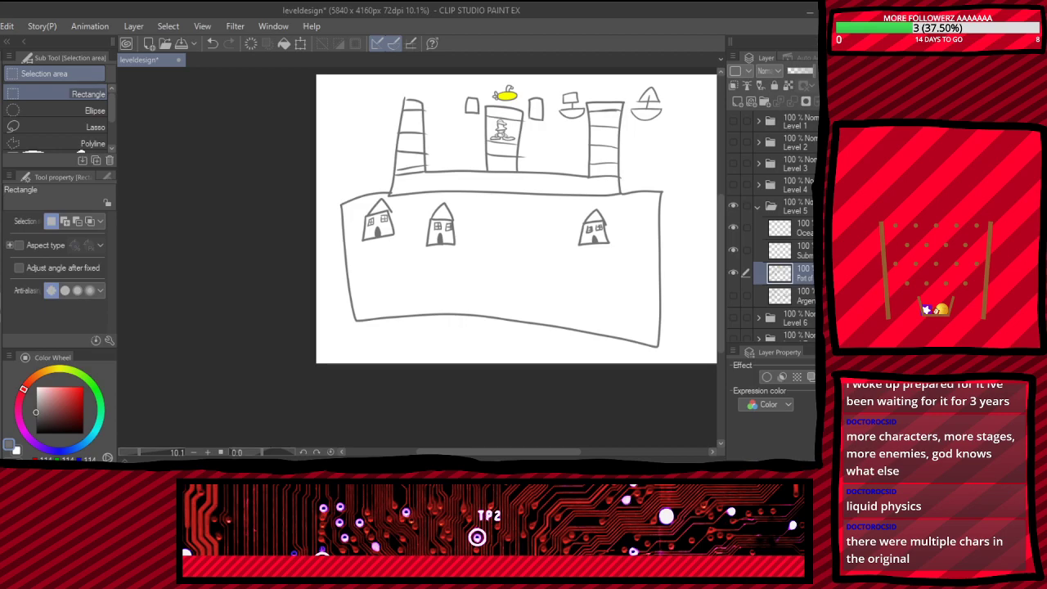
{"action": "scroll", "coordinate": [563, 240], "scroll_direction": "down", "scroll_amount": 1}
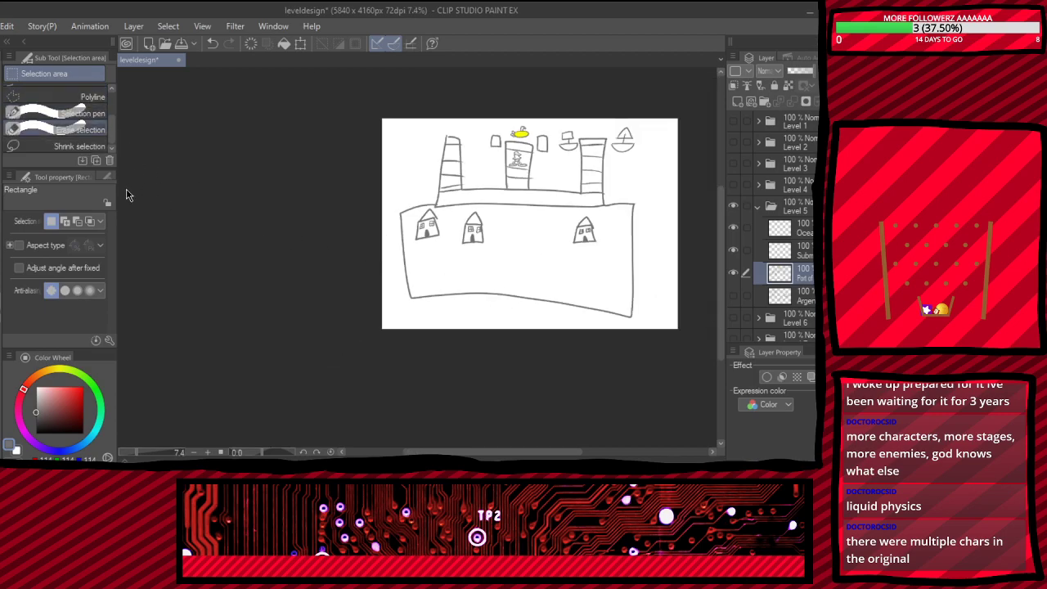
{"action": "scroll", "coordinate": [509, 190], "scroll_direction": "down", "scroll_amount": 1}
{"action": "scroll", "coordinate": [579, 211], "scroll_direction": "up", "scroll_amount": 4}
{"action": "left_click_drag", "start_coordinate": [430, 194], "coordinate": [551, 311]}
{"action": "key", "text": "ctrl+t"}
{"action": "left_click_drag", "start_coordinate": [508, 262], "coordinate": [591, 267]}
{"action": "key", "text": "Return"}
{"action": "key", "text": "ctrl+d"}
- Draw a fourth, taller house with a roof, two windows and a filled door just left of the rightmost house
{"action": "key", "text": "ctrl+minus"}
{"action": "key", "text": "ctrl+minus"}
{"action": "key", "text": "p"}
{"action": "scroll", "coordinate": [330, 286], "scroll_direction": "up", "scroll_amount": 3}
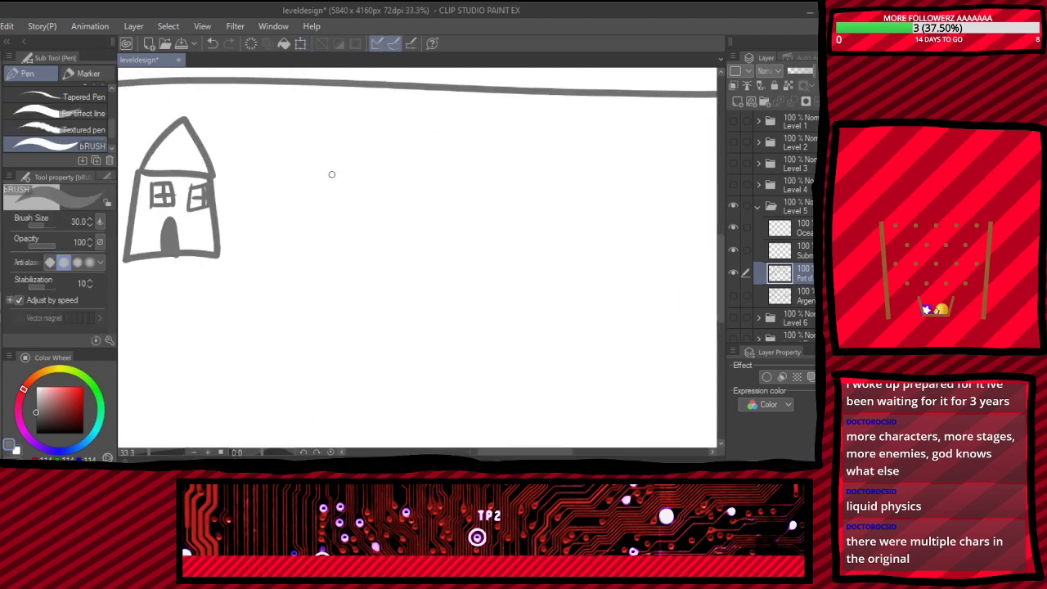
{"action": "mouse_move", "coordinate": [534, 184]}
{"action": "left_mouse_down"}
{"action": "mouse_move", "coordinate": [593, 273]}
{"action": "mouse_move", "coordinate": [606, 181]}
{"action": "mouse_move", "coordinate": [532, 180]}
{"action": "mouse_move", "coordinate": [565, 149]}
{"action": "mouse_move", "coordinate": [607, 178]}
{"action": "left_mouse_up"}
{"action": "key", "text": "ctrl+z"}
{"action": "mouse_move", "coordinate": [532, 180]}
{"action": "left_mouse_down"}
{"action": "mouse_move", "coordinate": [605, 180]}
{"action": "mouse_move", "coordinate": [545, 193]}
{"action": "mouse_move", "coordinate": [560, 205]}
{"action": "mouse_move", "coordinate": [545, 190]}
{"action": "mouse_move", "coordinate": [554, 206]}
{"action": "left_mouse_up"}
{"action": "mouse_move", "coordinate": [546, 197]}
{"action": "left_mouse_down"}
{"action": "mouse_move", "coordinate": [583, 206]}
{"action": "mouse_move", "coordinate": [577, 187]}
{"action": "mouse_move", "coordinate": [590, 205]}
{"action": "left_mouse_up"}
{"action": "left_click_drag", "start_coordinate": [580, 197], "coordinate": [597, 196]}
{"action": "mouse_move", "coordinate": [557, 271]}
{"action": "left_mouse_down"}
{"action": "mouse_move", "coordinate": [563, 247]}
{"action": "mouse_move", "coordinate": [568, 271]}
{"action": "left_mouse_up"}
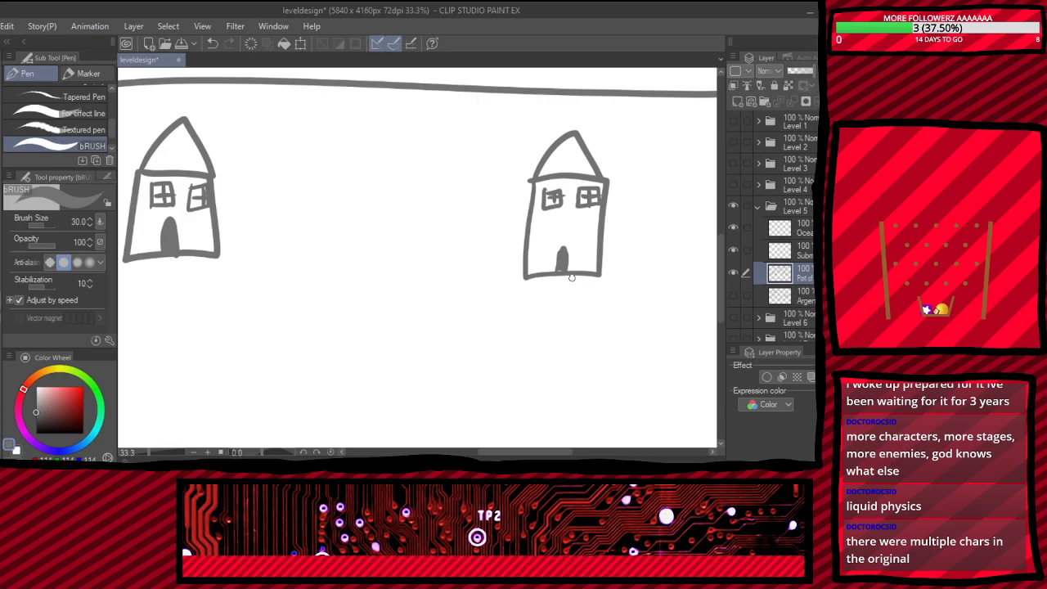
{"action": "scroll", "coordinate": [564, 278], "scroll_direction": "down", "scroll_amount": 7}
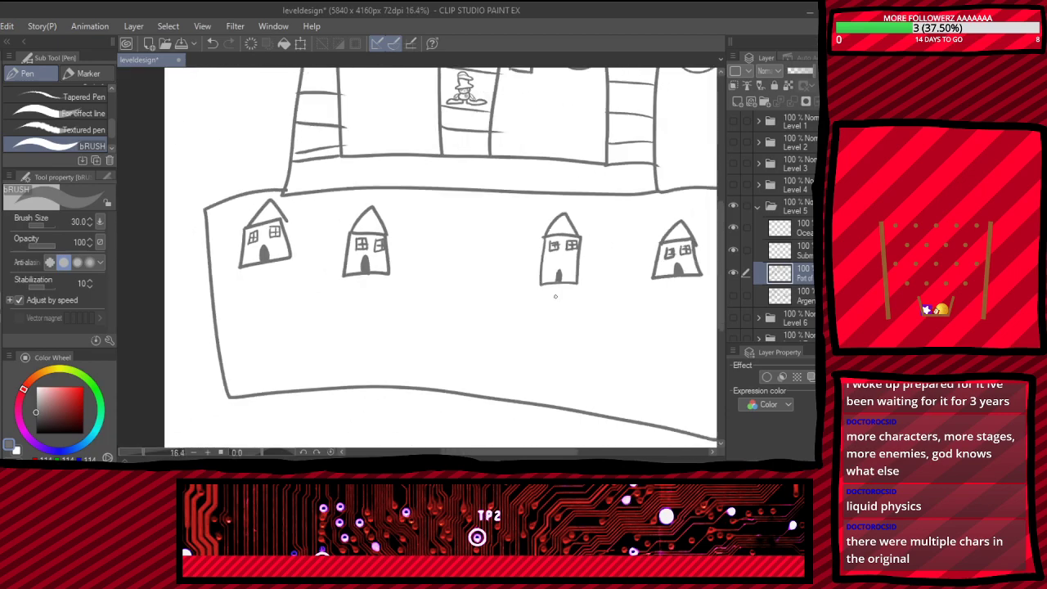
{"action": "scroll", "coordinate": [554, 329], "scroll_direction": "up", "scroll_amount": 2}
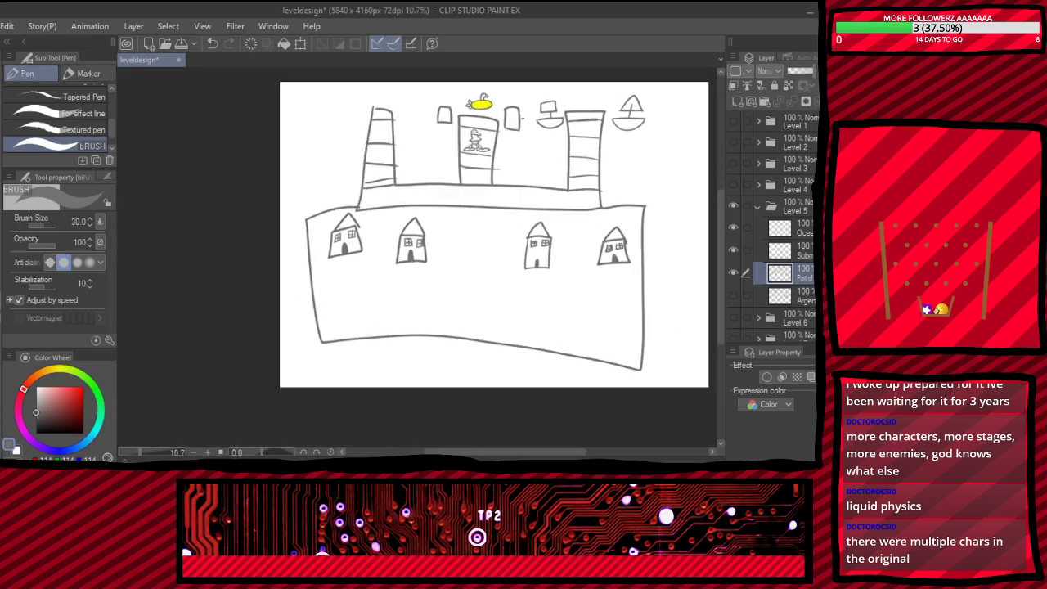
- Close the gap at the right eave of the leftmost house's roof with a short stroke
{"action": "scroll", "coordinate": [484, 292], "scroll_direction": "up", "scroll_amount": 1}
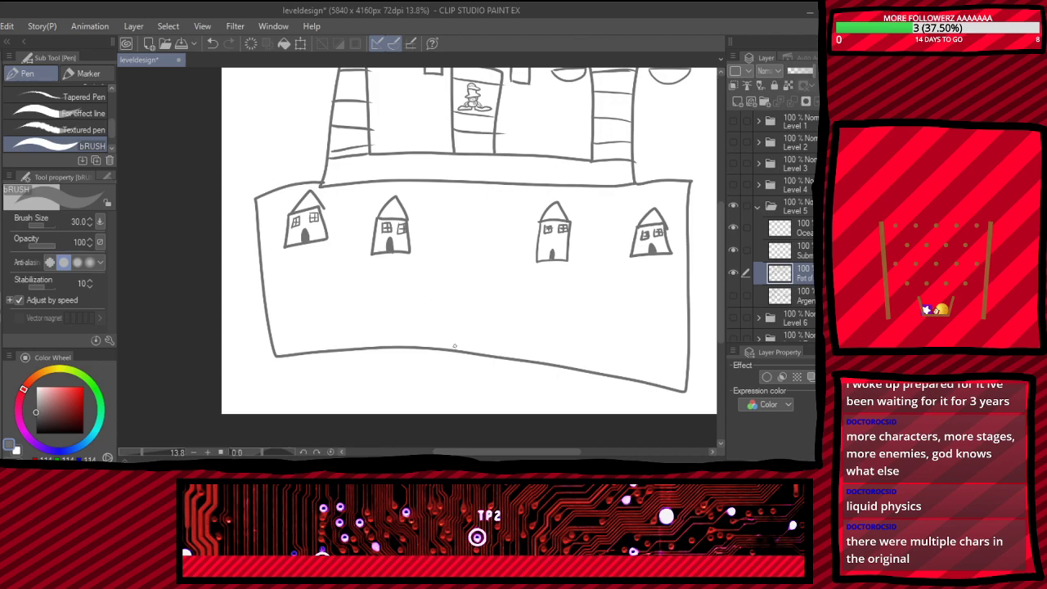
{"action": "scroll", "coordinate": [458, 327], "scroll_direction": "down", "scroll_amount": 1}
{"action": "scroll", "coordinate": [467, 362], "scroll_direction": "up", "scroll_amount": 2}
{"action": "scroll", "coordinate": [504, 341], "scroll_direction": "down", "scroll_amount": 2}
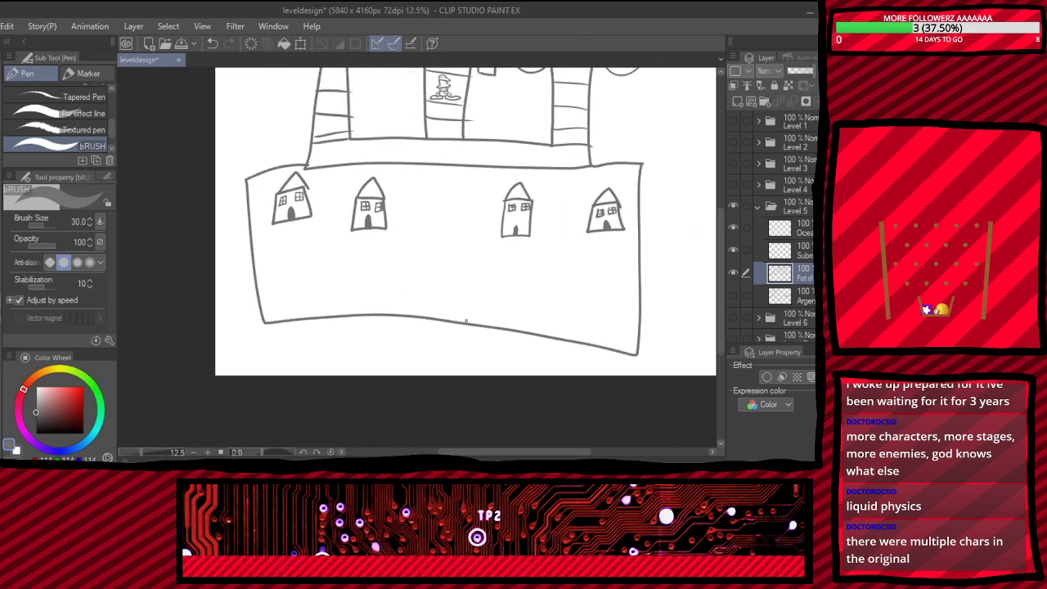
{"action": "scroll", "coordinate": [416, 207], "scroll_direction": "up", "scroll_amount": 1}
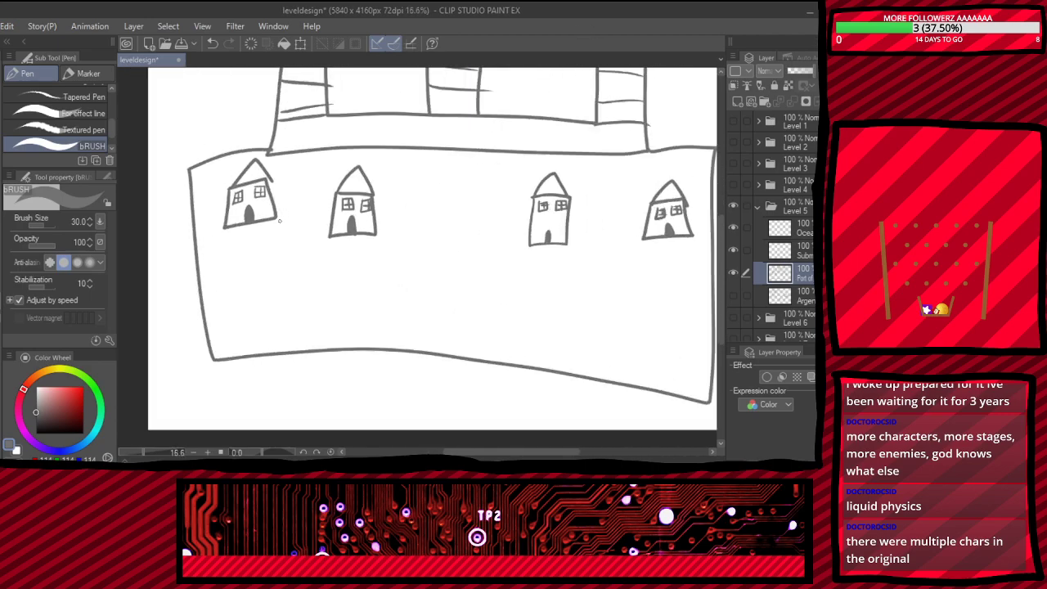
{"action": "scroll", "coordinate": [224, 171], "scroll_direction": "up", "scroll_amount": 4}
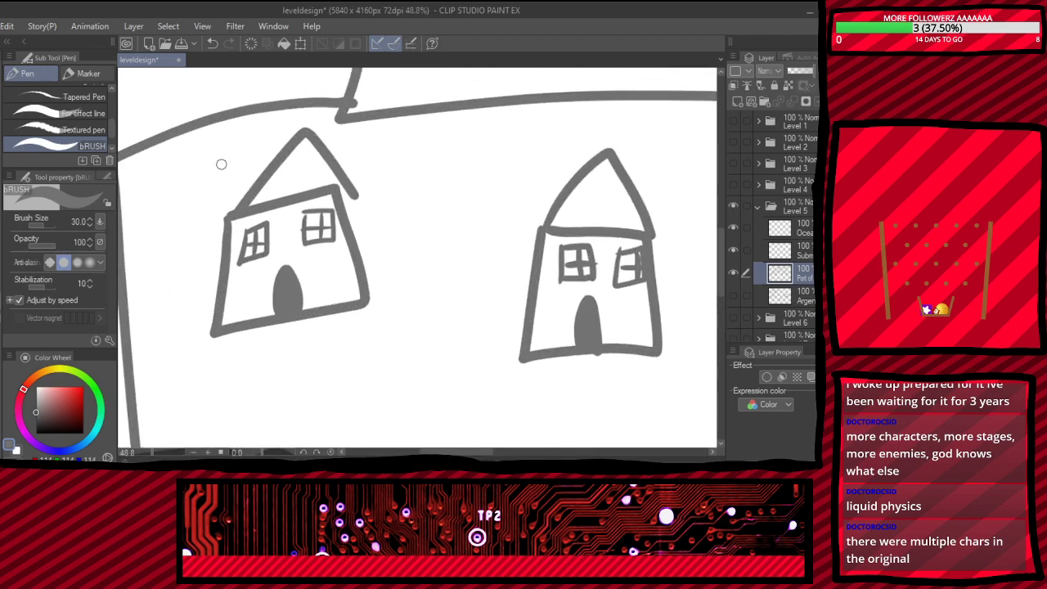
{"action": "left_click_drag", "start_coordinate": [337, 193], "coordinate": [354, 197]}
{"action": "scroll", "coordinate": [364, 207], "scroll_direction": "down", "scroll_amount": 2}
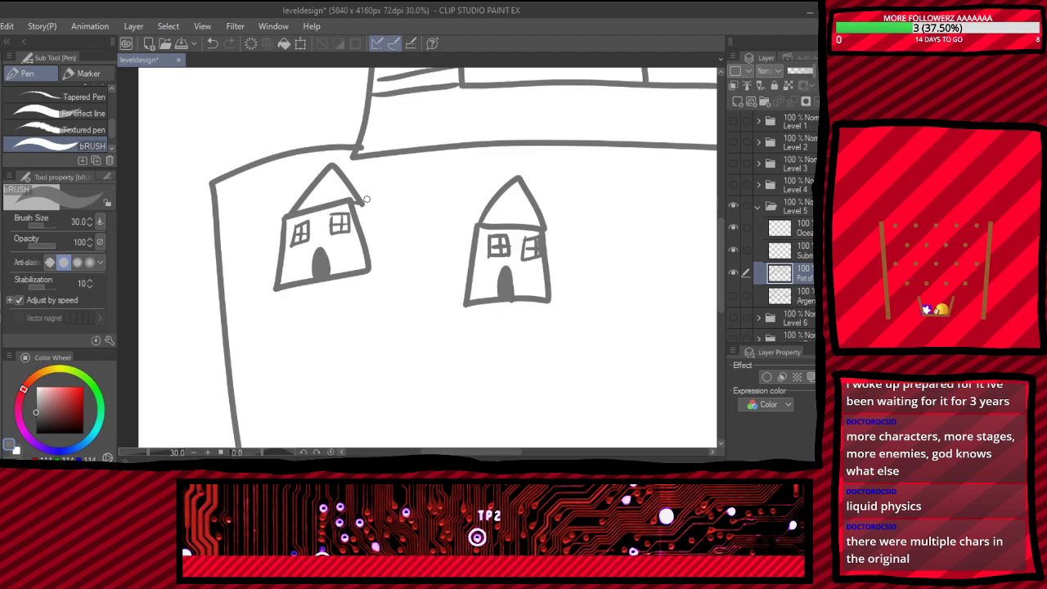
{"action": "scroll", "coordinate": [425, 283], "scroll_direction": "down", "scroll_amount": 3}
{"action": "scroll", "coordinate": [425, 283], "scroll_direction": "up", "scroll_amount": 3}
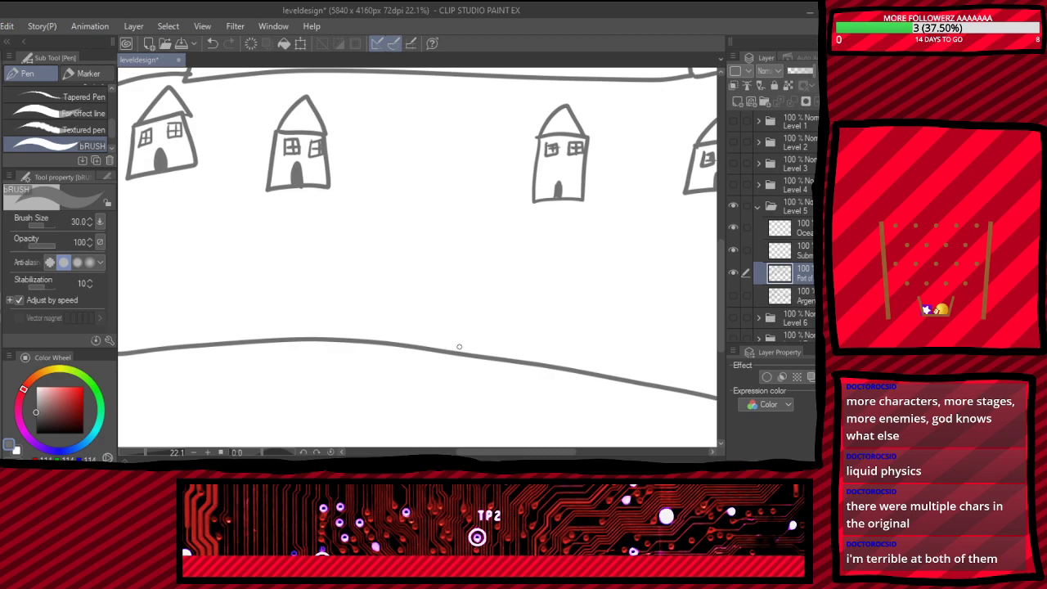
{"action": "scroll", "coordinate": [425, 324], "scroll_direction": "down", "scroll_amount": 1}
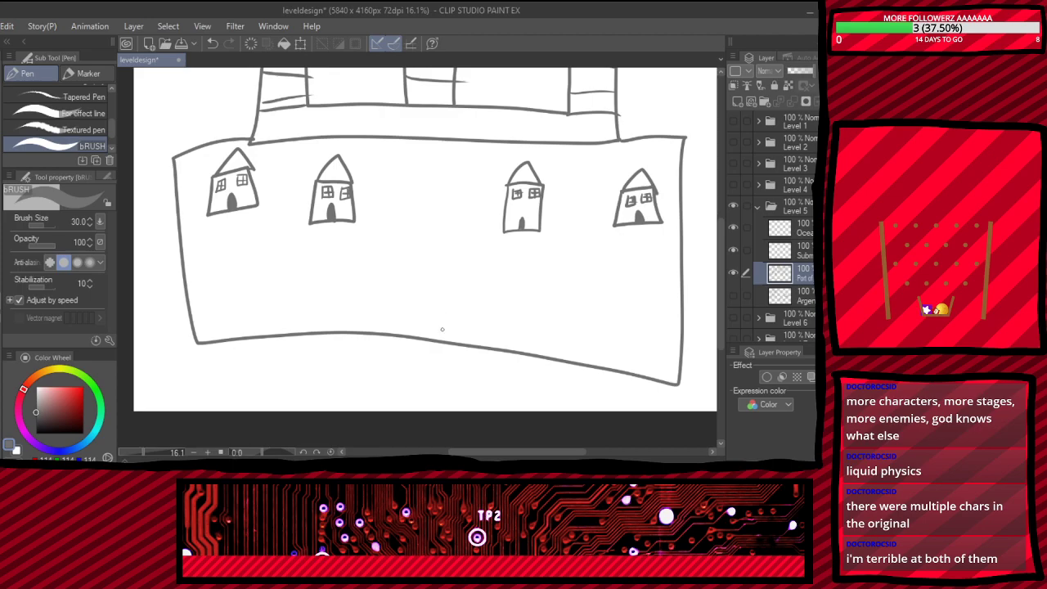
{"action": "scroll", "coordinate": [463, 315], "scroll_direction": "down", "scroll_amount": 1}
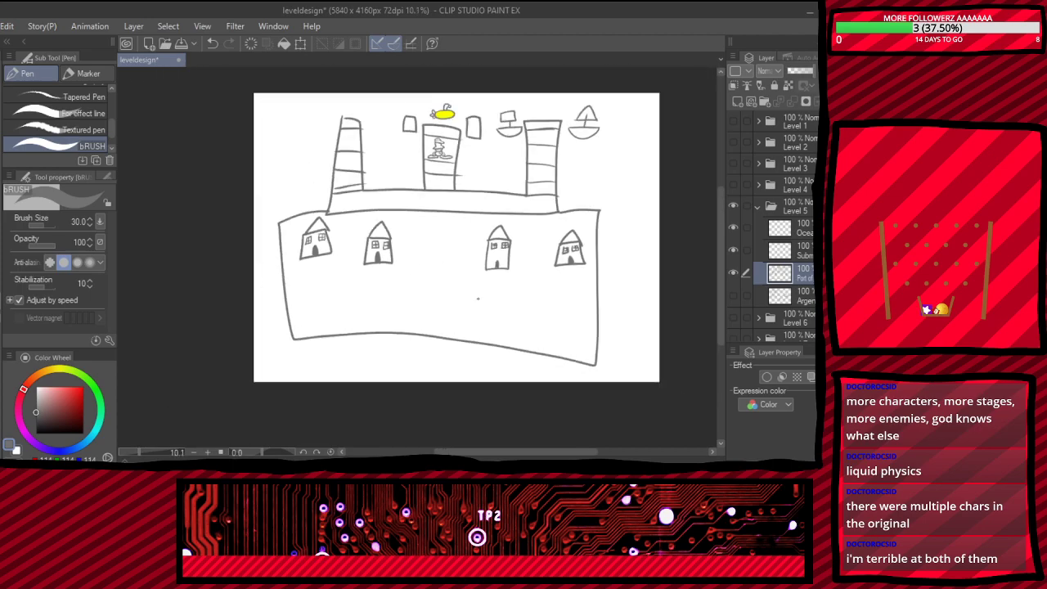
{"action": "scroll", "coordinate": [497, 320], "scroll_direction": "up", "scroll_amount": 3}
{"action": "scroll", "coordinate": [487, 176], "scroll_direction": "up", "scroll_amount": 5}
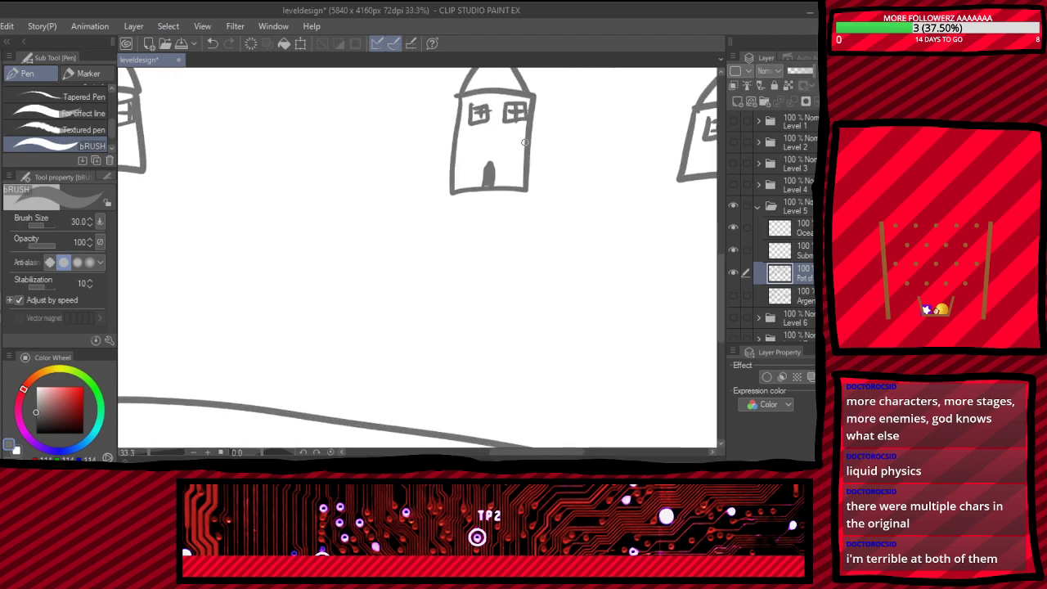
{"action": "scroll", "coordinate": [469, 171], "scroll_direction": "down", "scroll_amount": 3}
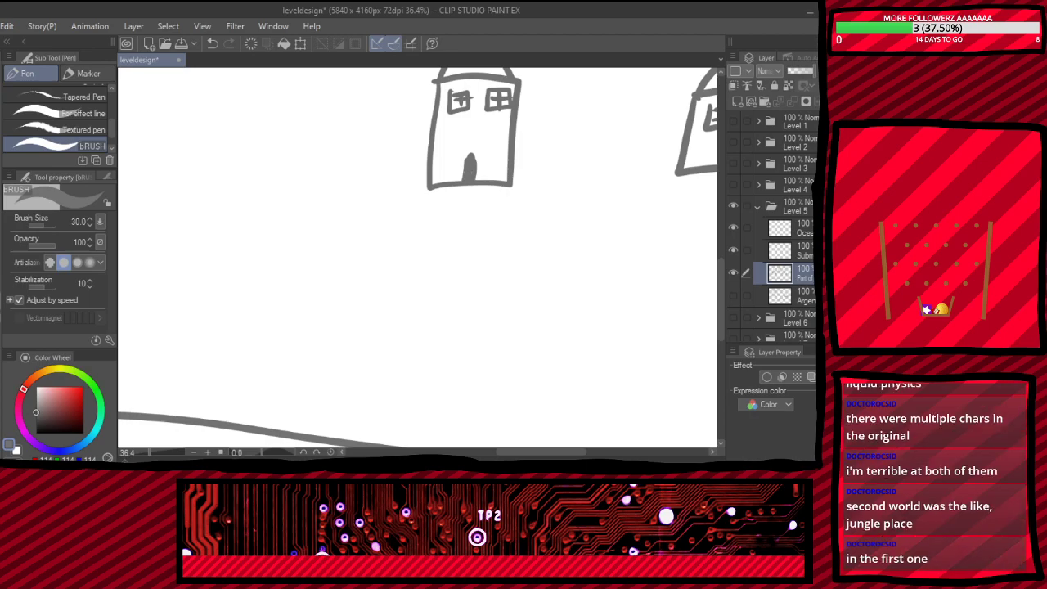
{"action": "scroll", "coordinate": [484, 299], "scroll_direction": "down", "scroll_amount": 2}
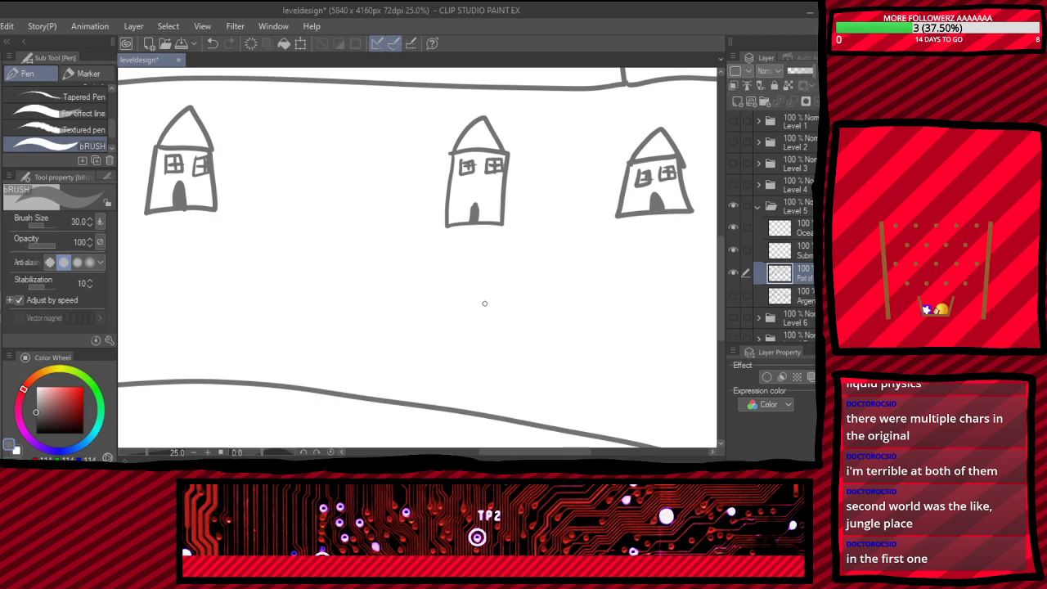
{"action": "scroll", "coordinate": [480, 296], "scroll_direction": "down", "scroll_amount": 1}
{"action": "scroll", "coordinate": [435, 289], "scroll_direction": "down", "scroll_amount": 1}
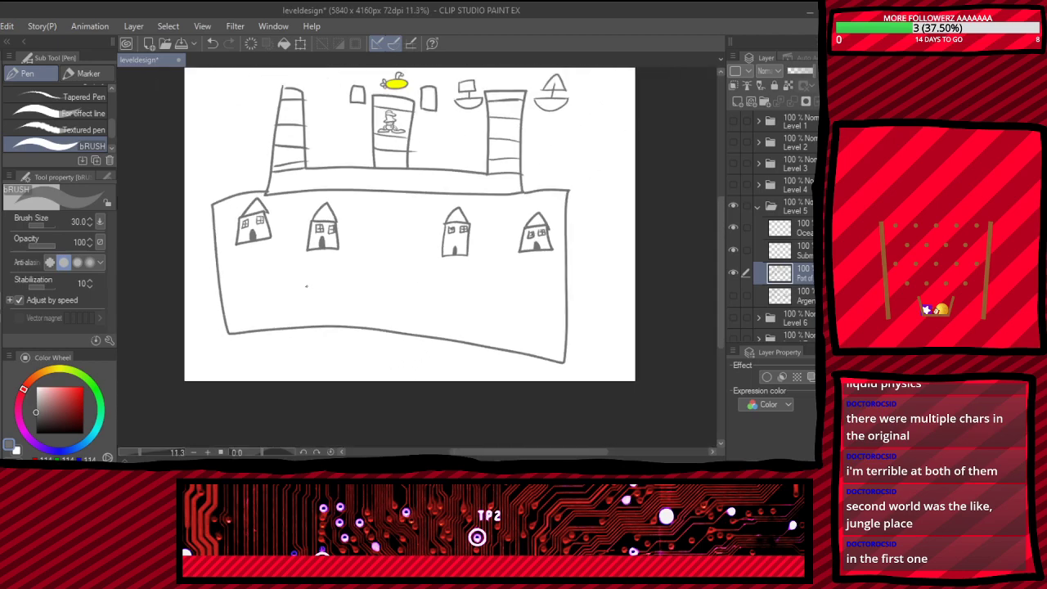
- Draw a statue pedestal with a rounded top and flared base in the open land between the two middle houses
{"action": "scroll", "coordinate": [213, 296], "scroll_direction": "up", "scroll_amount": 3}
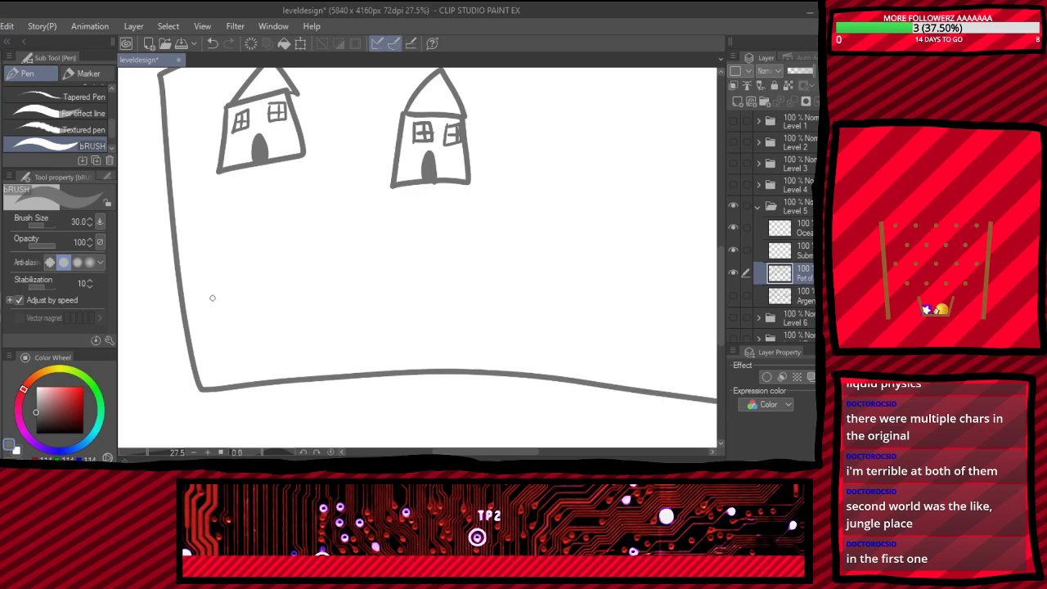
{"action": "scroll", "coordinate": [164, 282], "scroll_direction": "down", "scroll_amount": 2}
{"action": "scroll", "coordinate": [401, 245], "scroll_direction": "up", "scroll_amount": 4}
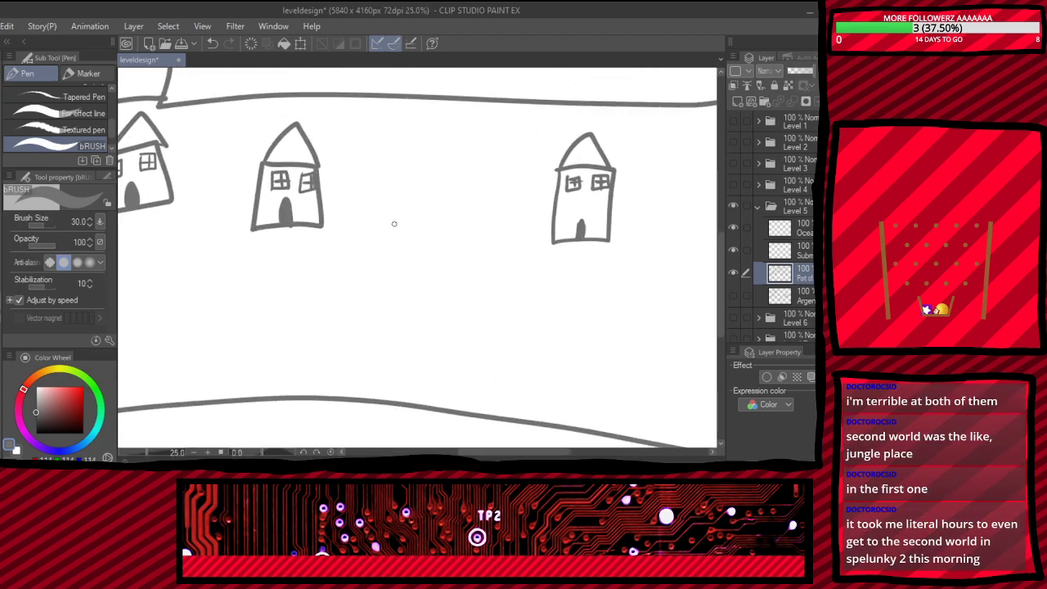
{"action": "mouse_move", "coordinate": [430, 240]}
{"action": "left_mouse_down"}
{"action": "mouse_move", "coordinate": [390, 259]}
{"action": "mouse_move", "coordinate": [463, 262]}
{"action": "mouse_move", "coordinate": [430, 239]}
{"action": "mouse_move", "coordinate": [390, 284]}
{"action": "left_mouse_up"}
{"action": "mouse_move", "coordinate": [468, 259]}
{"action": "left_mouse_down"}
{"action": "mouse_move", "coordinate": [491, 293]}
{"action": "mouse_move", "coordinate": [388, 286]}
{"action": "left_mouse_up"}
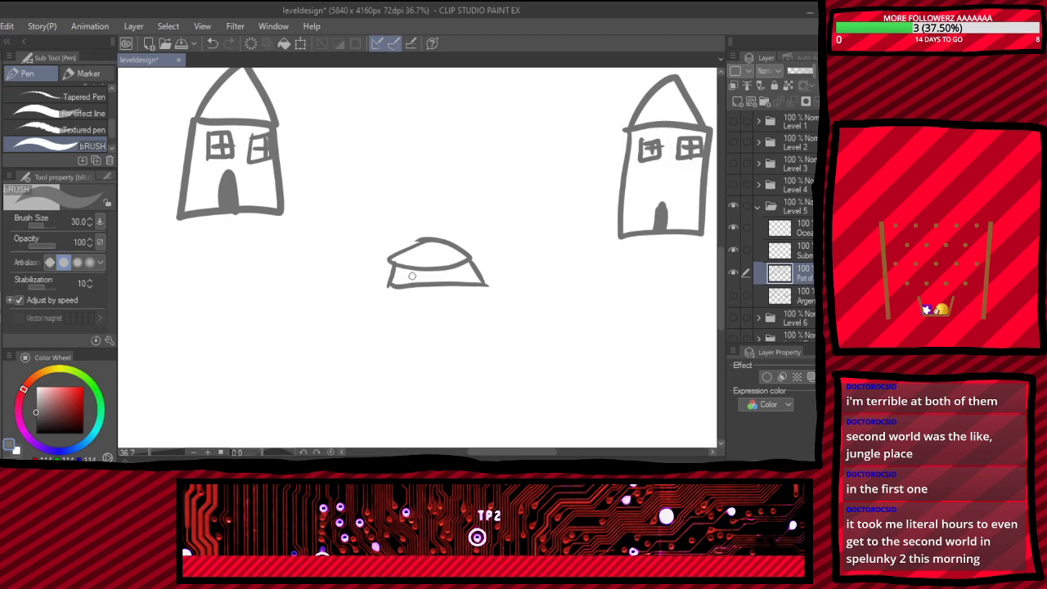
{"action": "scroll", "coordinate": [422, 261], "scroll_direction": "down", "scroll_amount": 2}
{"action": "scroll", "coordinate": [404, 229], "scroll_direction": "up", "scroll_amount": 4}
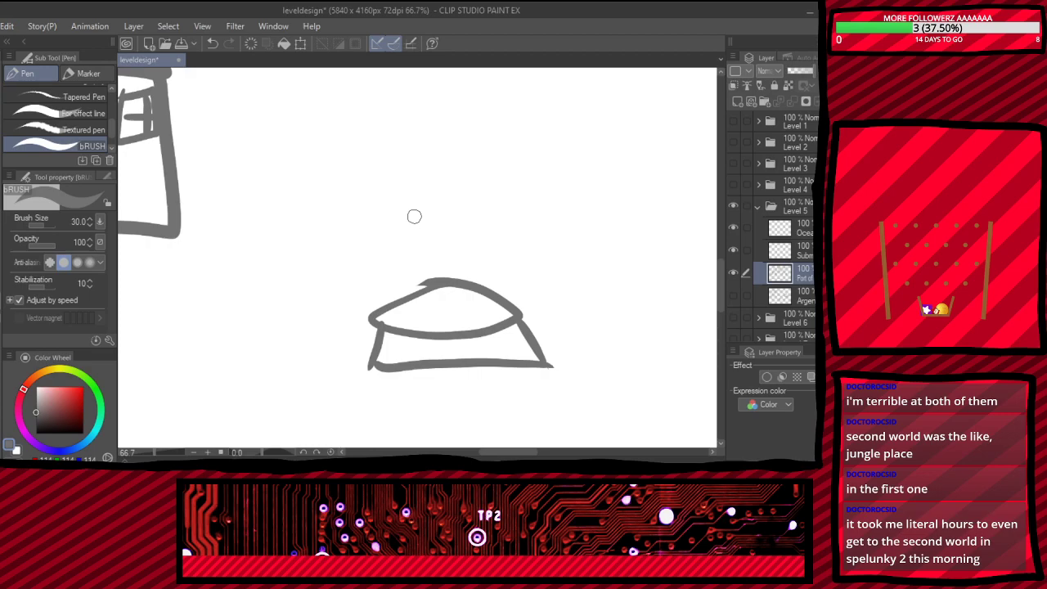
{"action": "mouse_move", "coordinate": [422, 187]}
{"action": "left_mouse_down"}
{"action": "mouse_move", "coordinate": [454, 199]}
{"action": "mouse_move", "coordinate": [416, 193]}
{"action": "left_mouse_up"}
{"action": "key", "text": "ctrl+z"}
{"action": "scroll", "coordinate": [494, 233], "scroll_direction": "up", "scroll_amount": 2}
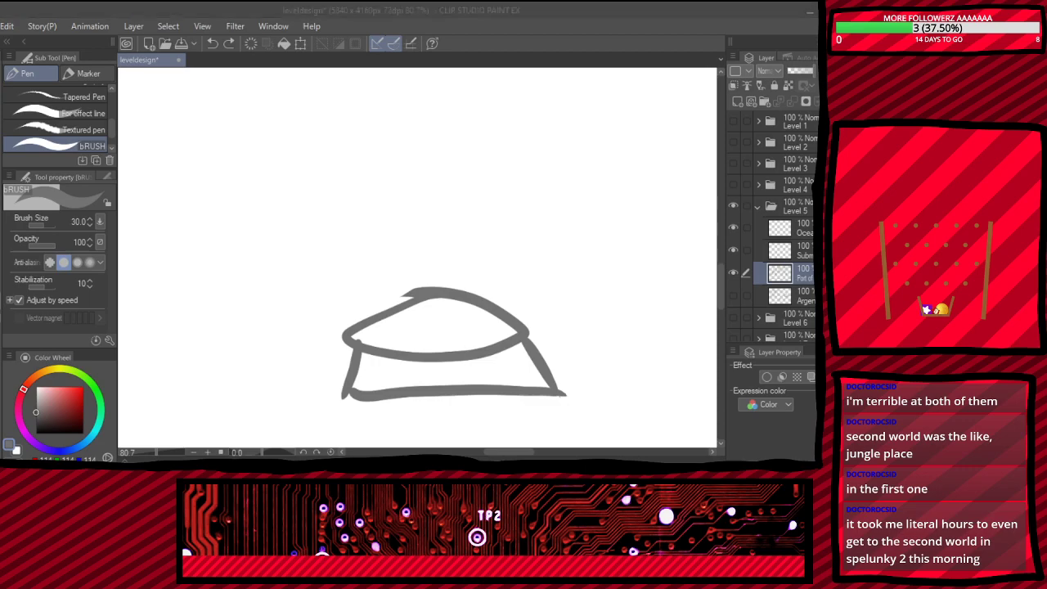
- Clean up the overlapping line along the upper edge of the pedestal's top by erasing and redrawing it
{"action": "scroll", "coordinate": [365, 237], "scroll_direction": "up", "scroll_amount": 1}
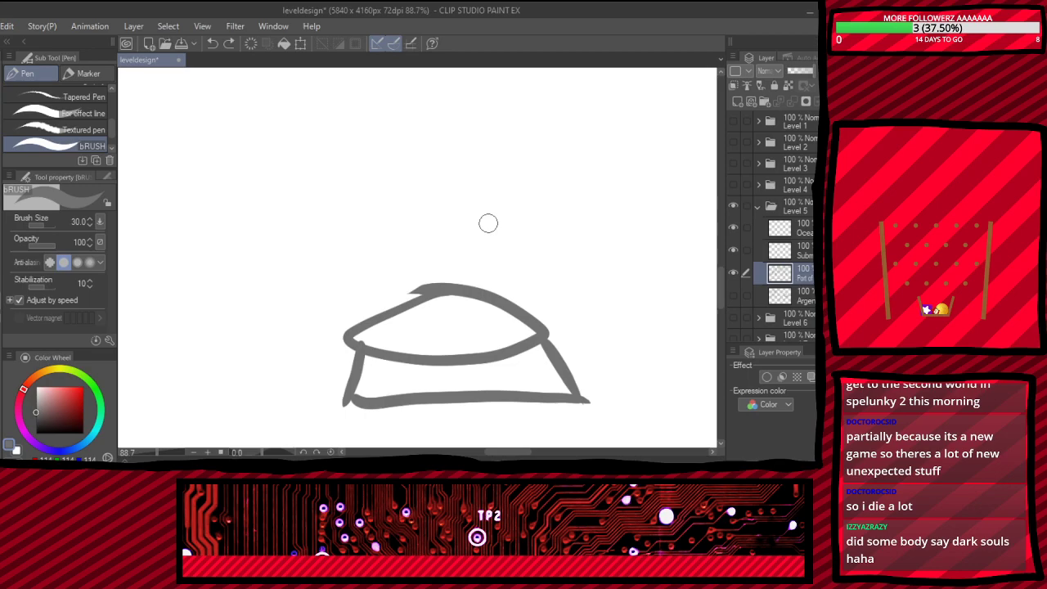
{"action": "key", "text": "e"}
{"action": "mouse_move", "coordinate": [396, 291]}
{"action": "left_mouse_down"}
{"action": "mouse_move", "coordinate": [458, 270]}
{"action": "mouse_move", "coordinate": [357, 330]}
{"action": "left_mouse_up"}
{"action": "key", "text": "p"}
{"action": "key", "text": "ctrl+z"}
{"action": "left_click_drag", "start_coordinate": [463, 289], "coordinate": [347, 343]}
{"action": "key", "text": "ctrl+z"}
{"action": "mouse_move", "coordinate": [486, 287]}
{"action": "left_mouse_down"}
{"action": "mouse_move", "coordinate": [429, 290]}
{"action": "mouse_move", "coordinate": [346, 352]}
{"action": "left_mouse_up"}
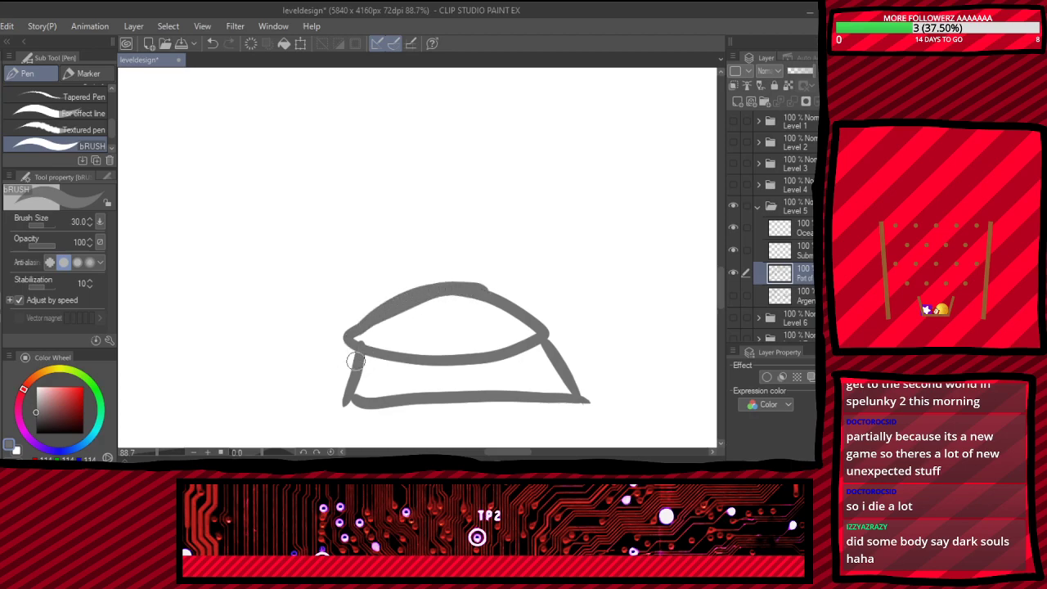
{"action": "key", "text": "ctrl+z"}
{"action": "scroll", "coordinate": [487, 333], "scroll_direction": "down", "scroll_amount": 2}
{"action": "scroll", "coordinate": [486, 333], "scroll_direction": "up", "scroll_amount": 3}
{"action": "scroll", "coordinate": [489, 187], "scroll_direction": "down", "scroll_amount": 1}
{"action": "scroll", "coordinate": [489, 188], "scroll_direction": "up", "scroll_amount": 1}
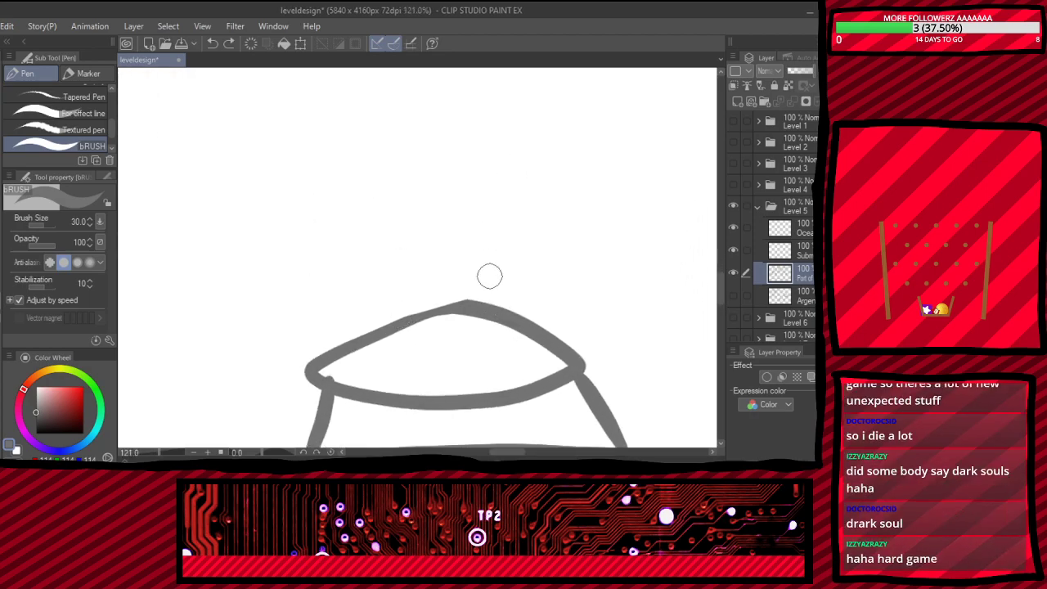
- Draw a pointed knight's helmet with a T-shaped visor above the pedestal
{"action": "left_click_drag", "start_coordinate": [403, 176], "coordinate": [456, 98]}
{"action": "key", "text": "ctrl+z"}
{"action": "mouse_move", "coordinate": [396, 164]}
{"action": "left_mouse_down"}
{"action": "mouse_move", "coordinate": [455, 84]}
{"action": "mouse_move", "coordinate": [471, 94]}
{"action": "mouse_move", "coordinate": [468, 178]}
{"action": "mouse_move", "coordinate": [396, 168]}
{"action": "left_mouse_up"}
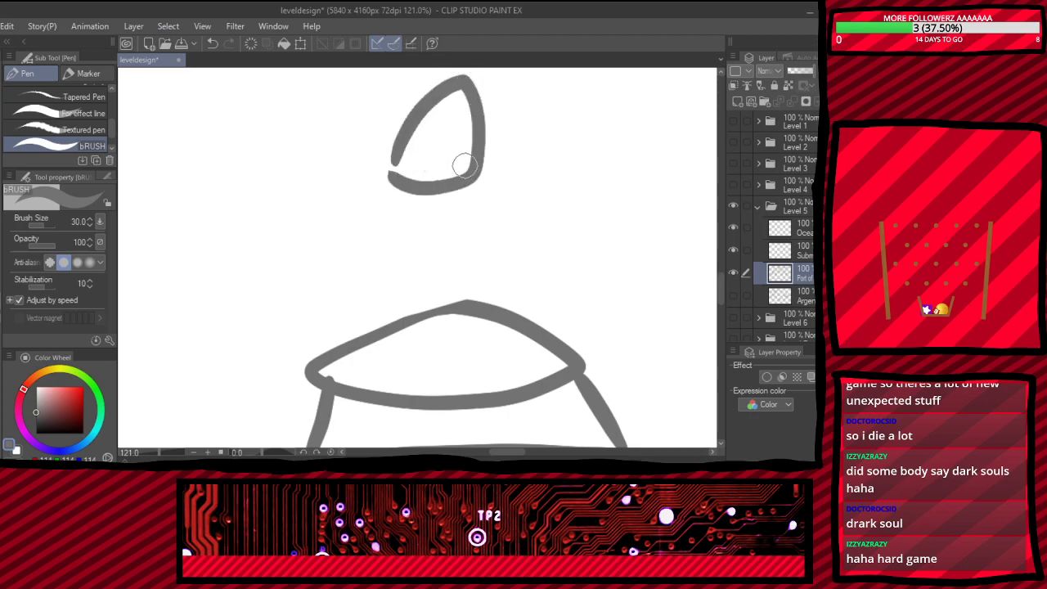
{"action": "mouse_move", "coordinate": [401, 129]}
{"action": "left_mouse_down"}
{"action": "mouse_move", "coordinate": [472, 123]}
{"action": "mouse_move", "coordinate": [418, 141]}
{"action": "mouse_move", "coordinate": [482, 136]}
{"action": "mouse_move", "coordinate": [423, 133]}
{"action": "mouse_move", "coordinate": [450, 154]}
{"action": "mouse_move", "coordinate": [435, 141]}
{"action": "mouse_move", "coordinate": [432, 179]}
{"action": "left_mouse_up"}
{"action": "left_click", "coordinate": [415, 141]}
{"action": "left_click_drag", "start_coordinate": [437, 141], "coordinate": [438, 168]}
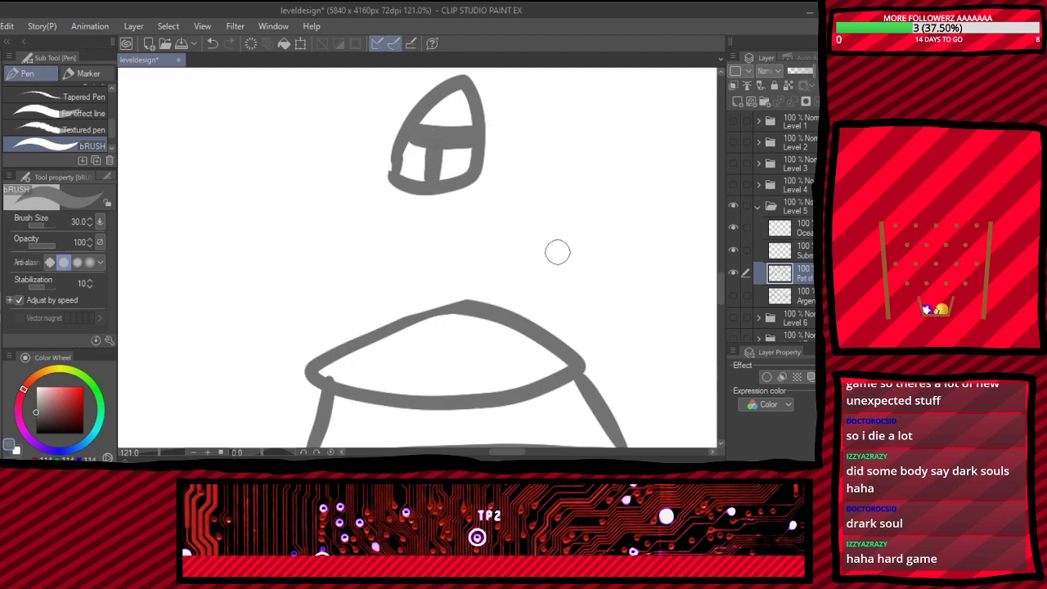
- Draw the knight's high pointed collar below the helmet and a flared torso under it
{"action": "left_click_drag", "start_coordinate": [482, 175], "coordinate": [504, 216]}
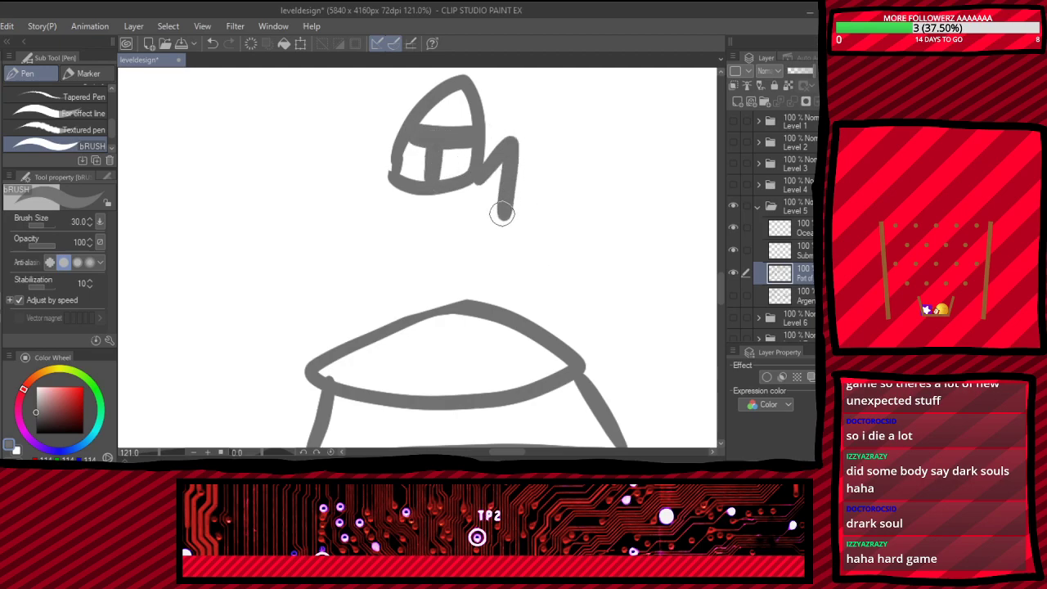
{"action": "mouse_move", "coordinate": [397, 185]}
{"action": "left_mouse_down"}
{"action": "mouse_move", "coordinate": [373, 196]}
{"action": "mouse_move", "coordinate": [381, 209]}
{"action": "mouse_move", "coordinate": [439, 225]}
{"action": "mouse_move", "coordinate": [513, 206]}
{"action": "left_mouse_up"}
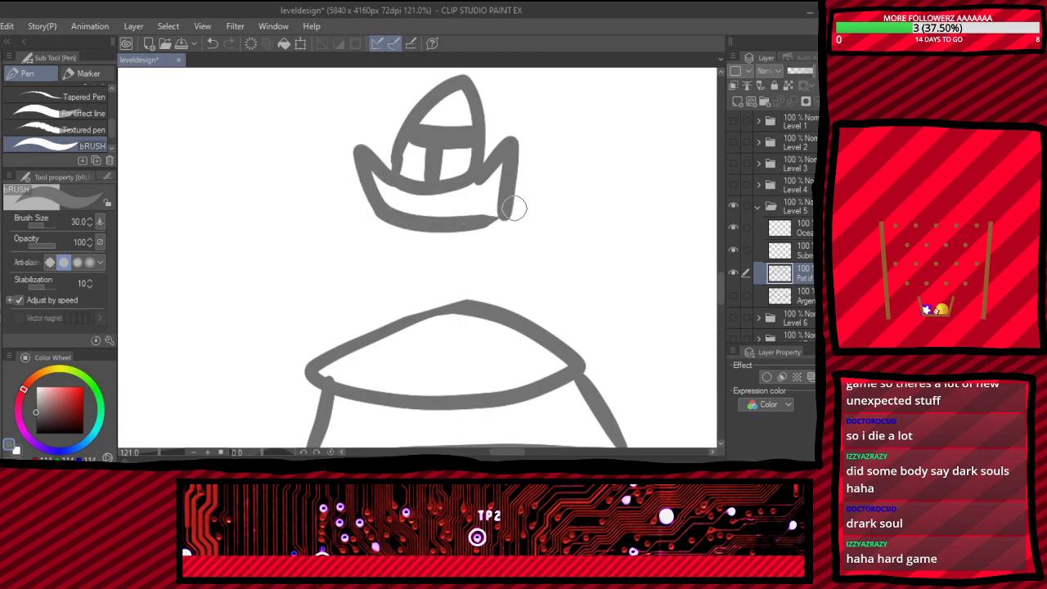
{"action": "mouse_move", "coordinate": [377, 219]}
{"action": "left_mouse_down"}
{"action": "mouse_move", "coordinate": [353, 305]}
{"action": "mouse_move", "coordinate": [400, 280]}
{"action": "left_mouse_up"}
{"action": "mouse_move", "coordinate": [500, 224]}
{"action": "left_mouse_down"}
{"action": "mouse_move", "coordinate": [526, 283]}
{"action": "mouse_move", "coordinate": [380, 273]}
{"action": "left_mouse_up"}
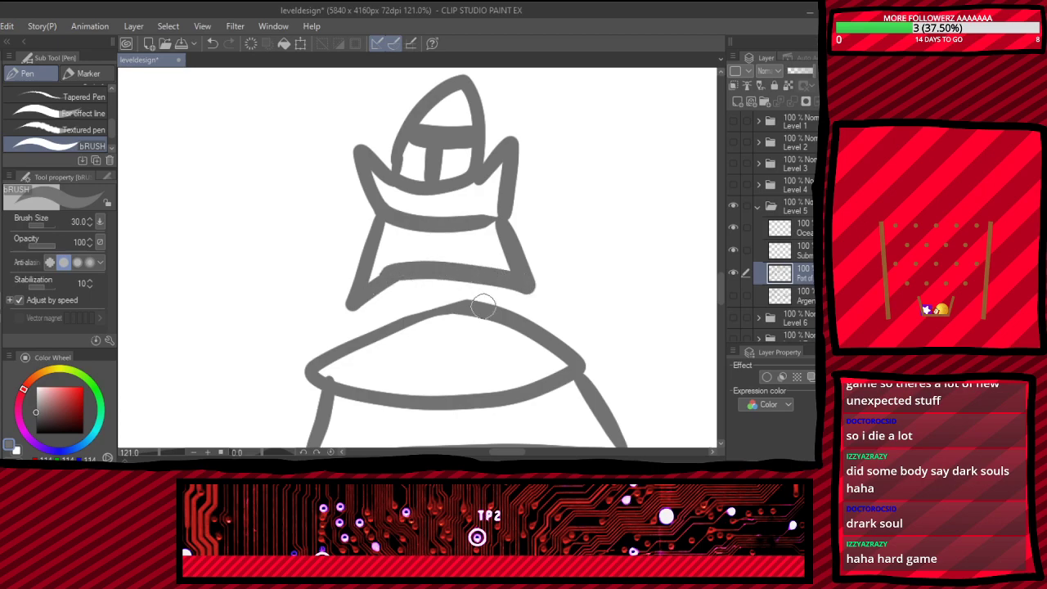
- Draw the knight's two bent legs and feet connecting the torso to the pedestal's top
{"action": "scroll", "coordinate": [483, 307], "scroll_direction": "down", "scroll_amount": 1}
{"action": "scroll", "coordinate": [483, 307], "scroll_direction": "up", "scroll_amount": 2}
{"action": "scroll", "coordinate": [477, 311], "scroll_direction": "down", "scroll_amount": 1}
{"action": "scroll", "coordinate": [477, 320], "scroll_direction": "up", "scroll_amount": 1}
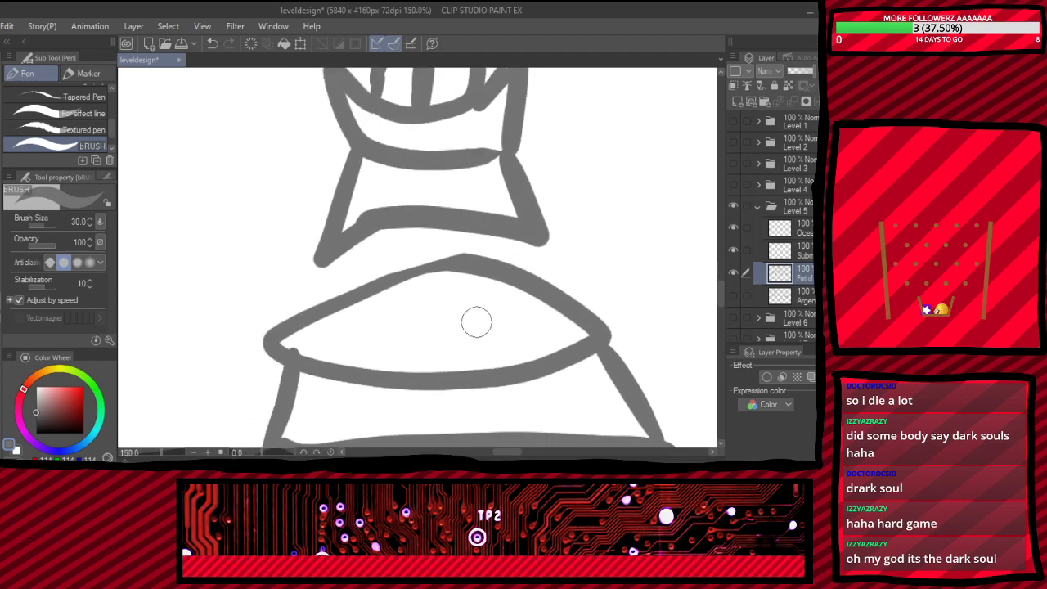
{"action": "mouse_move", "coordinate": [468, 326]}
{"action": "left_mouse_down"}
{"action": "mouse_move", "coordinate": [593, 326]}
{"action": "mouse_move", "coordinate": [464, 292]}
{"action": "mouse_move", "coordinate": [502, 331]}
{"action": "mouse_move", "coordinate": [467, 334]}
{"action": "left_mouse_up"}
{"action": "left_click_drag", "start_coordinate": [397, 340], "coordinate": [262, 342]}
{"action": "left_click_drag", "start_coordinate": [380, 291], "coordinate": [384, 331]}
{"action": "mouse_move", "coordinate": [467, 292]}
{"action": "left_mouse_down"}
{"action": "mouse_move", "coordinate": [480, 246]}
{"action": "mouse_move", "coordinate": [500, 236]}
{"action": "mouse_move", "coordinate": [522, 236]}
{"action": "mouse_move", "coordinate": [571, 285]}
{"action": "left_mouse_up"}
{"action": "left_click_drag", "start_coordinate": [319, 260], "coordinate": [307, 301]}
{"action": "left_click_drag", "start_coordinate": [370, 282], "coordinate": [407, 232]}
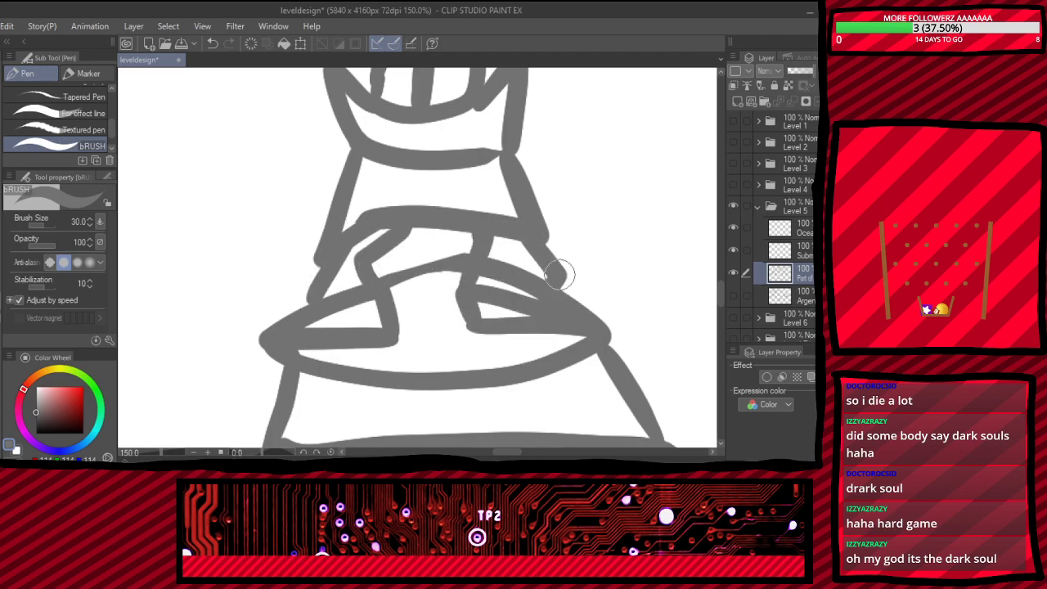
- Erase the pedestal's edge line where it crosses the knight's right-hand leg
{"action": "key", "text": "e"}
{"action": "mouse_move", "coordinate": [502, 261]}
{"action": "left_mouse_down"}
{"action": "mouse_move", "coordinate": [543, 281]}
{"action": "mouse_move", "coordinate": [535, 293]}
{"action": "mouse_move", "coordinate": [508, 276]}
{"action": "mouse_move", "coordinate": [513, 268]}
{"action": "mouse_move", "coordinate": [556, 290]}
{"action": "mouse_move", "coordinate": [544, 267]}
{"action": "mouse_move", "coordinate": [553, 280]}
{"action": "mouse_move", "coordinate": [536, 303]}
{"action": "mouse_move", "coordinate": [507, 294]}
{"action": "mouse_move", "coordinate": [573, 303]}
{"action": "left_mouse_up"}
{"action": "key", "text": "p"}
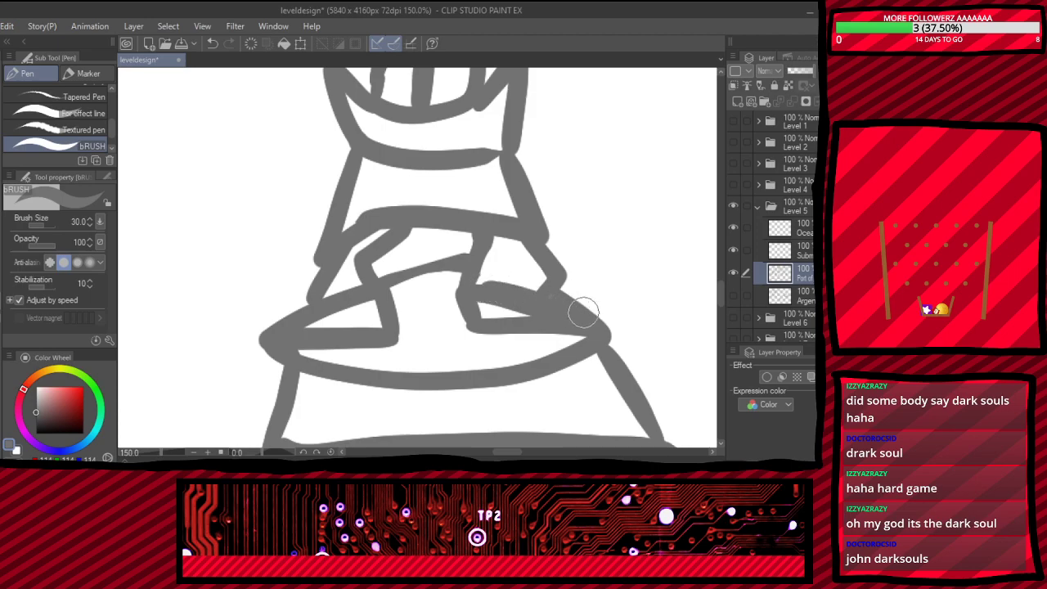
- Draw triangular shoulder plates on both sides of the knight's torso and a forearm below each one
{"action": "scroll", "coordinate": [522, 309], "scroll_direction": "down", "scroll_amount": 2}
{"action": "scroll", "coordinate": [475, 262], "scroll_direction": "up", "scroll_amount": 2}
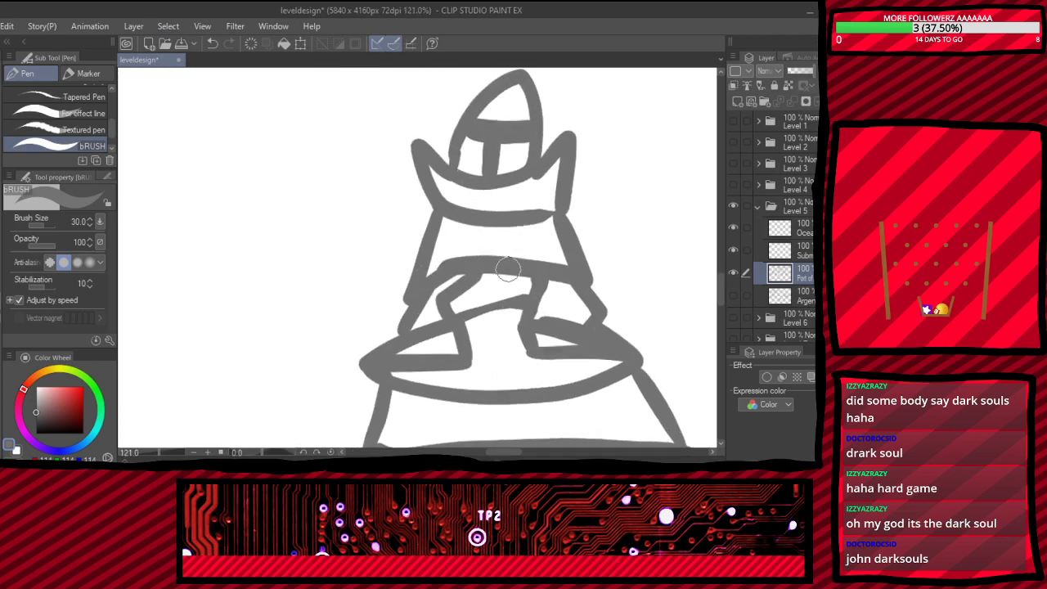
{"action": "scroll", "coordinate": [580, 299], "scroll_direction": "up", "scroll_amount": 1}
{"action": "mouse_move", "coordinate": [547, 175]}
{"action": "left_mouse_down"}
{"action": "mouse_move", "coordinate": [630, 122]}
{"action": "mouse_move", "coordinate": [635, 245]}
{"action": "mouse_move", "coordinate": [578, 225]}
{"action": "left_mouse_up"}
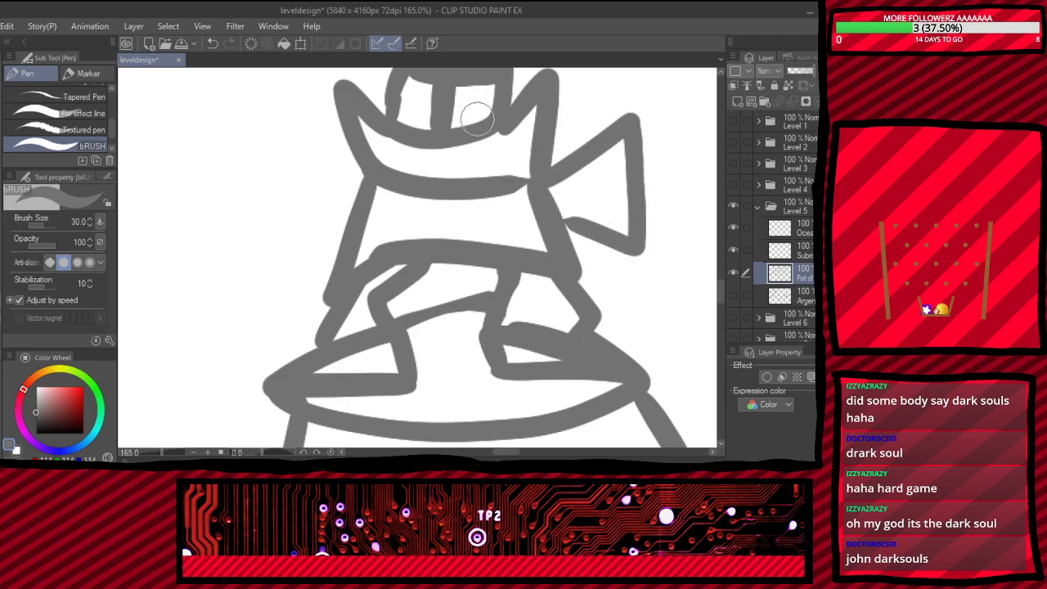
{"action": "mouse_move", "coordinate": [355, 175]}
{"action": "left_mouse_down"}
{"action": "mouse_move", "coordinate": [275, 133]}
{"action": "mouse_move", "coordinate": [326, 219]}
{"action": "mouse_move", "coordinate": [350, 206]}
{"action": "left_mouse_up"}
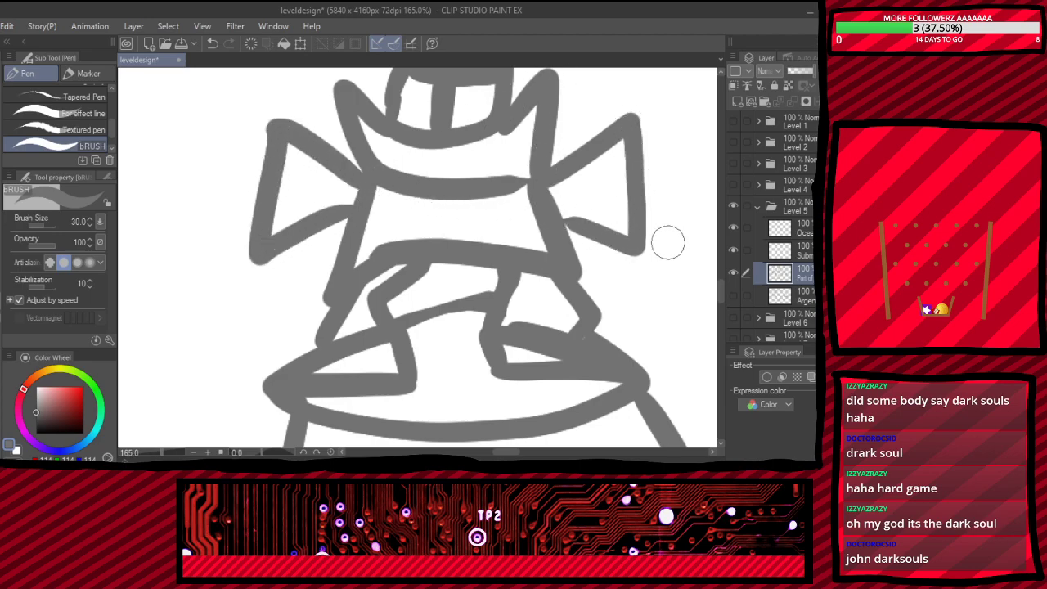
{"action": "mouse_move", "coordinate": [566, 231]}
{"action": "left_mouse_down"}
{"action": "mouse_move", "coordinate": [613, 310]}
{"action": "mouse_move", "coordinate": [632, 255]}
{"action": "left_mouse_up"}
{"action": "mouse_move", "coordinate": [294, 233]}
{"action": "left_mouse_down"}
{"action": "mouse_move", "coordinate": [240, 306]}
{"action": "mouse_move", "coordinate": [324, 300]}
{"action": "left_mouse_up"}
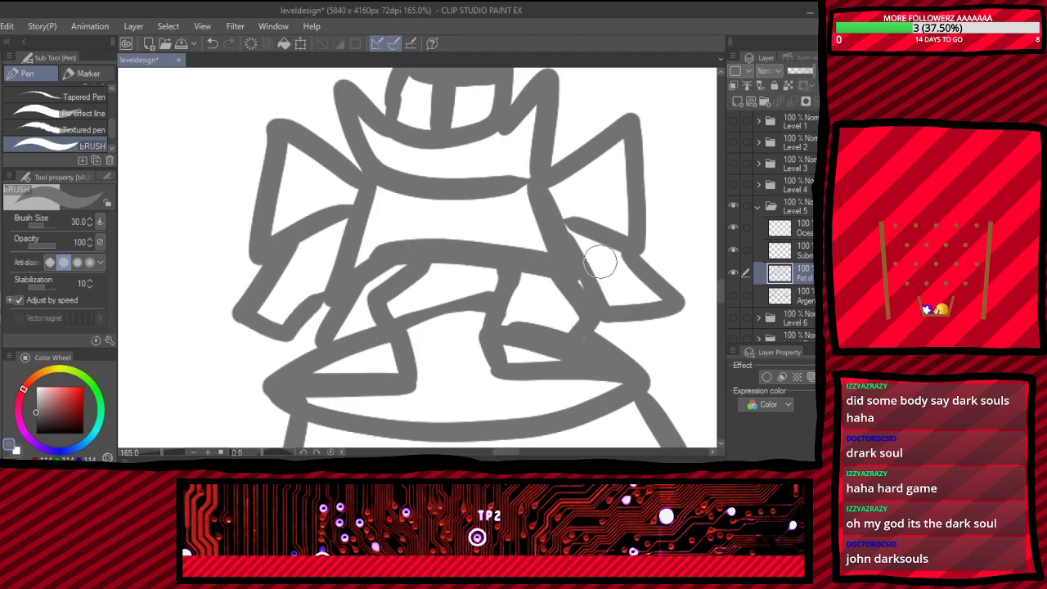
- Draw a clawed hand with fingers at the end of each of the knight's forearms
{"action": "scroll", "coordinate": [622, 327], "scroll_direction": "down", "scroll_amount": 2}
{"action": "scroll", "coordinate": [561, 322], "scroll_direction": "up", "scroll_amount": 2}
{"action": "mouse_move", "coordinate": [536, 216]}
{"action": "left_mouse_down"}
{"action": "mouse_move", "coordinate": [603, 271]}
{"action": "mouse_move", "coordinate": [646, 241]}
{"action": "mouse_move", "coordinate": [603, 211]}
{"action": "left_mouse_up"}
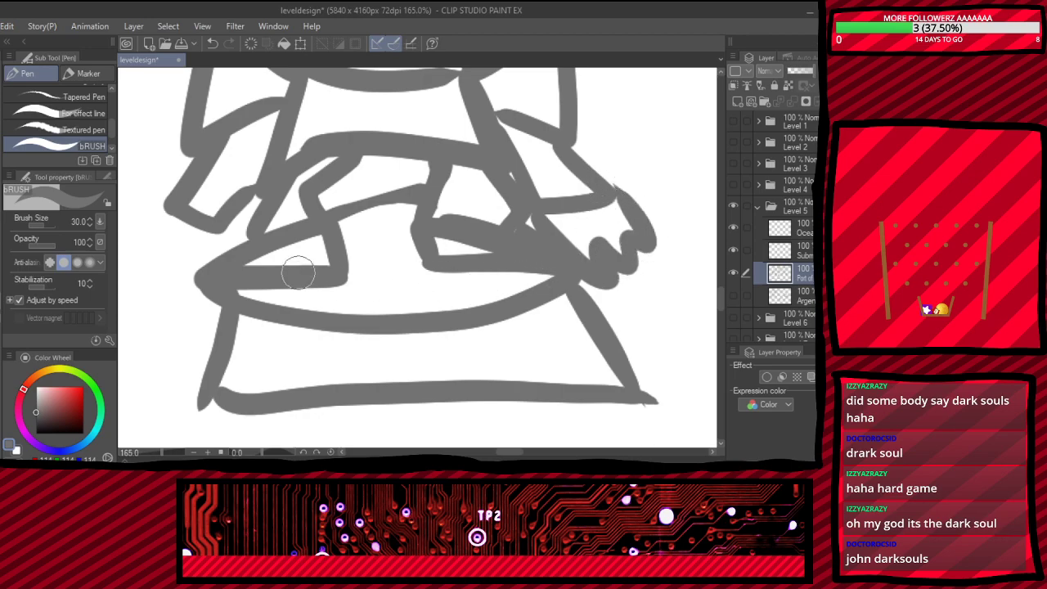
{"action": "mouse_move", "coordinate": [164, 211]}
{"action": "left_mouse_down"}
{"action": "mouse_move", "coordinate": [160, 247]}
{"action": "mouse_move", "coordinate": [246, 238]}
{"action": "left_mouse_up"}
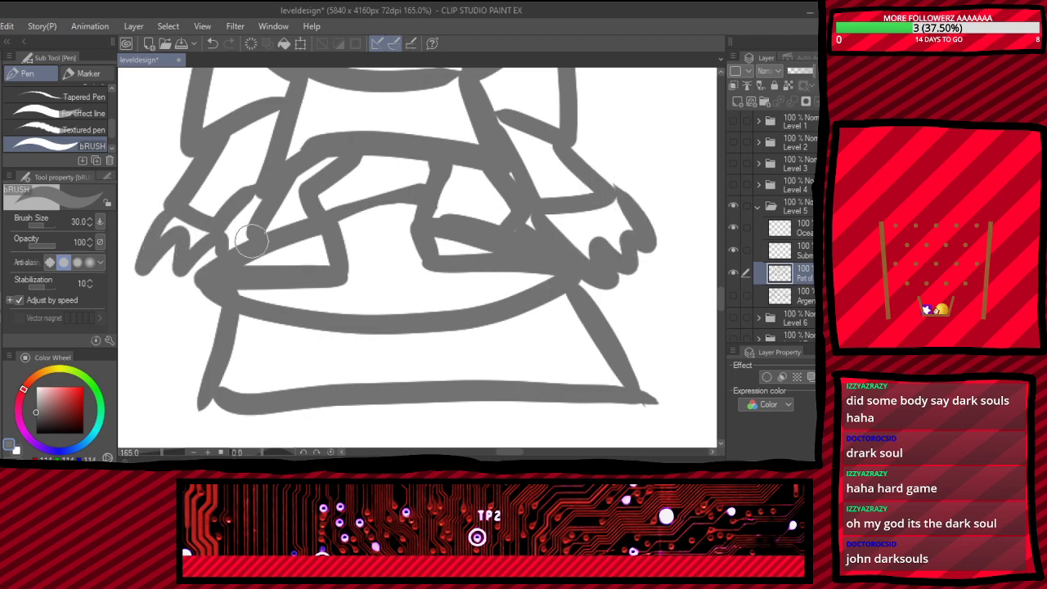
{"action": "scroll", "coordinate": [252, 237], "scroll_direction": "down", "scroll_amount": 4}
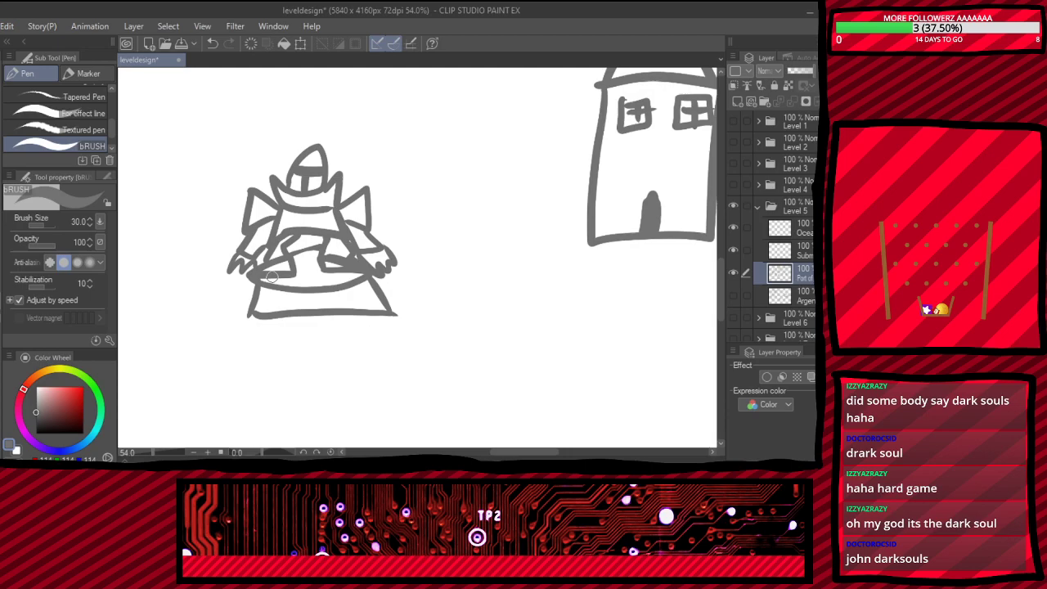
- Examine the knight statue up close and the whole port drawing with its houses and towers
{"action": "scroll", "coordinate": [271, 276], "scroll_direction": "down", "scroll_amount": 6}
{"action": "scroll", "coordinate": [291, 227], "scroll_direction": "up", "scroll_amount": 2}
{"action": "scroll", "coordinate": [346, 299], "scroll_direction": "up", "scroll_amount": 8}
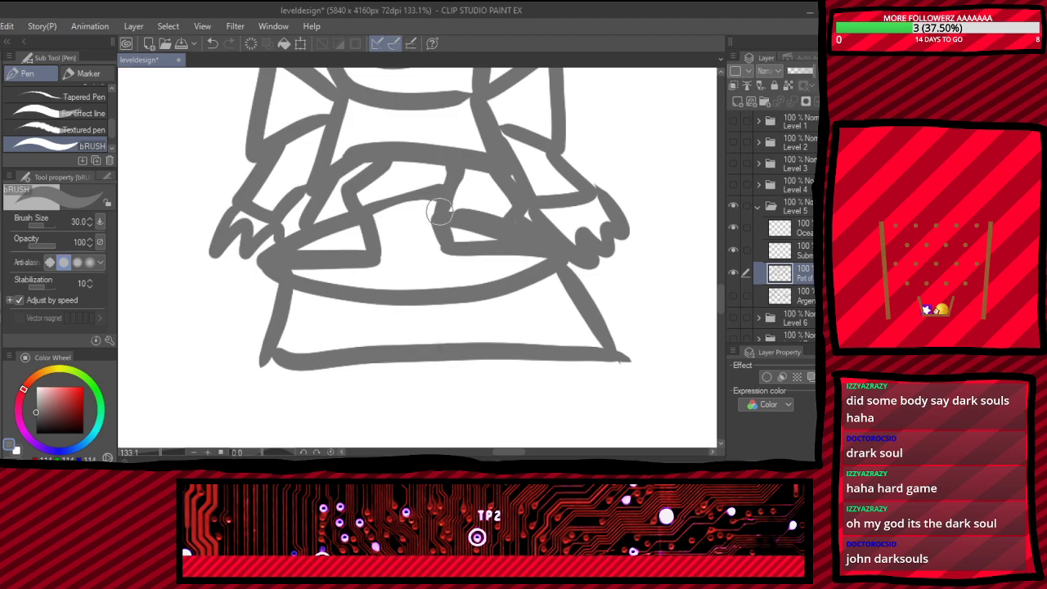
{"action": "scroll", "coordinate": [531, 253], "scroll_direction": "down", "scroll_amount": 10}
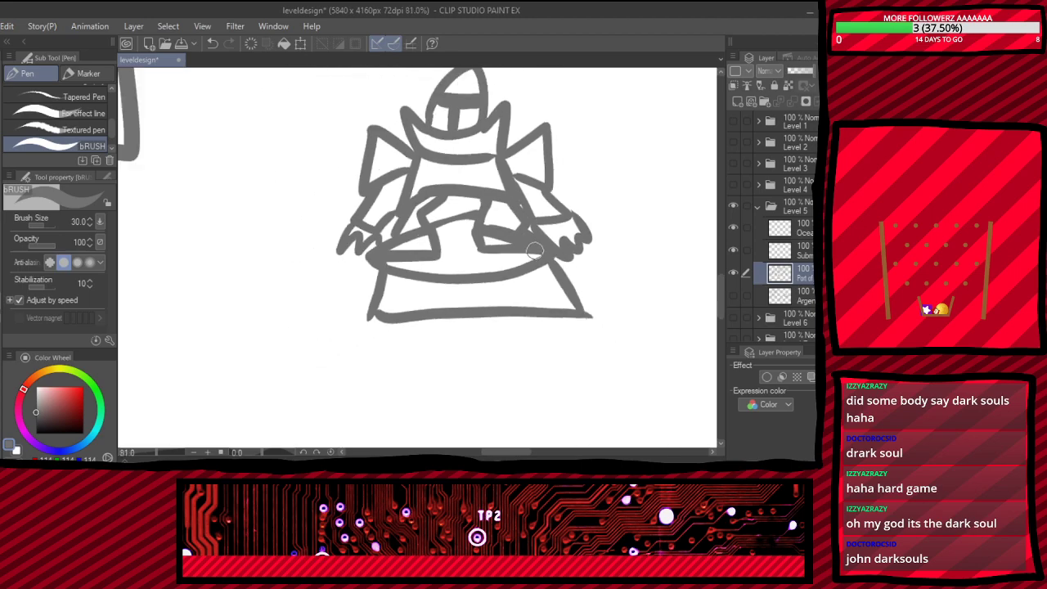
{"action": "scroll", "coordinate": [458, 171], "scroll_direction": "up", "scroll_amount": 3}
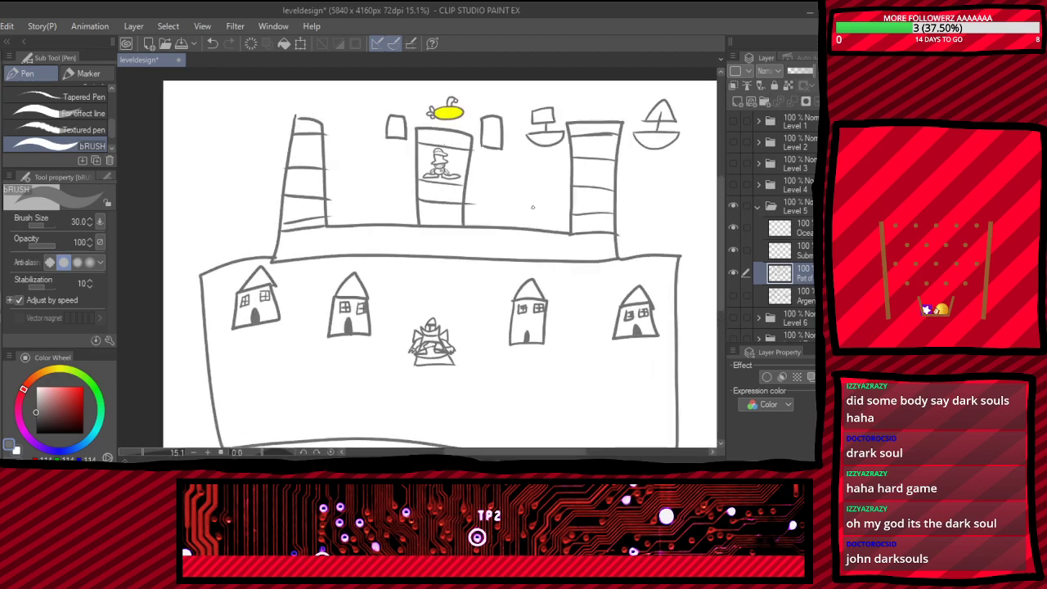
{"action": "scroll", "coordinate": [533, 207], "scroll_direction": "down", "scroll_amount": 2}
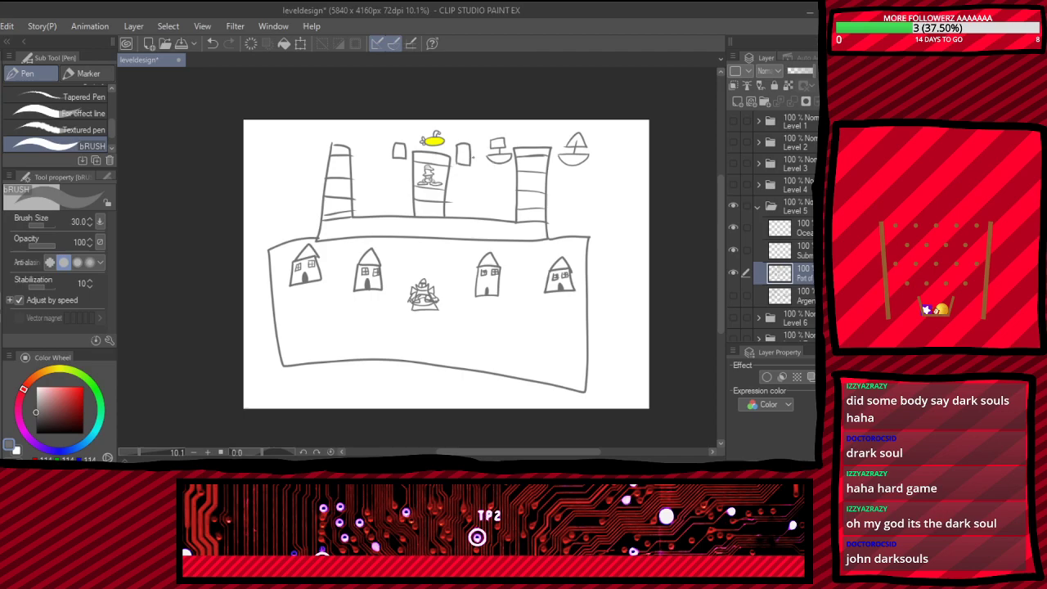
{"action": "scroll", "coordinate": [471, 158], "scroll_direction": "up", "scroll_amount": 3}
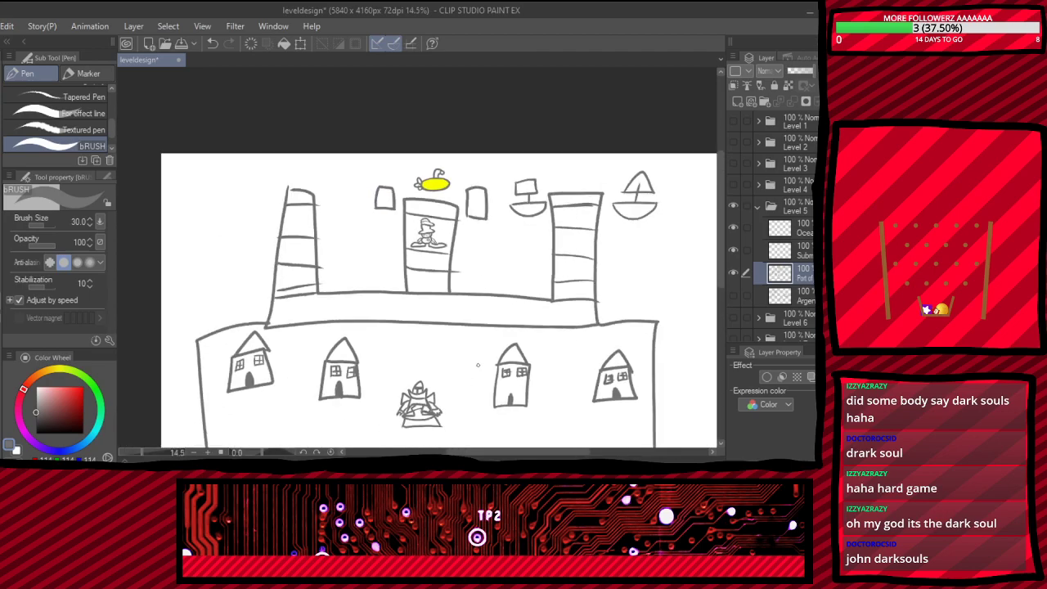
{"action": "scroll", "coordinate": [517, 159], "scroll_direction": "down", "scroll_amount": 2}
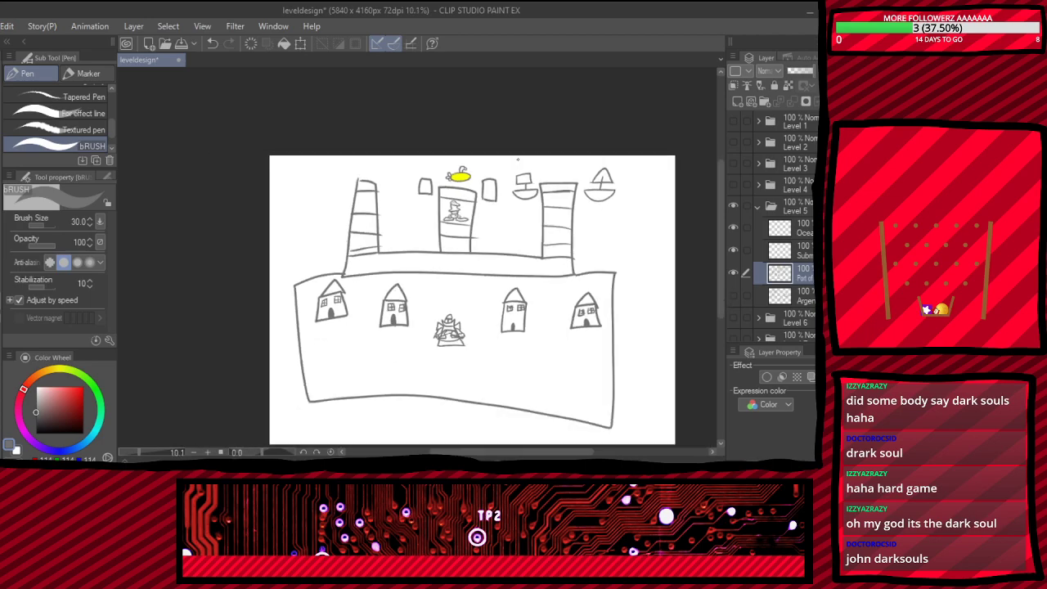
- Hide the port layer in the Level 5 folder and make the submarine layer above it active
{"action": "left_click", "coordinate": [733, 273]}
{"action": "left_click", "coordinate": [733, 273]}
{"action": "left_click", "coordinate": [733, 274]}
{"action": "left_click", "coordinate": [791, 250]}
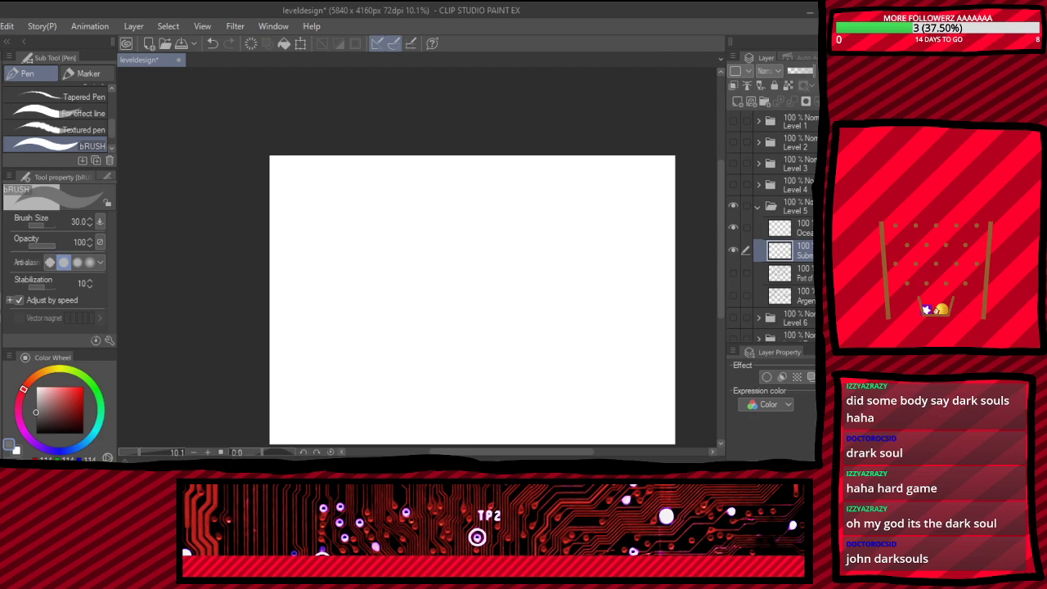
- Show the Argentina layer briefly to examine its whole map, keeping the port layer hidden, and hide it again
{"action": "left_click", "coordinate": [733, 273]}
{"action": "left_click", "coordinate": [733, 273]}
{"action": "left_click", "coordinate": [733, 295]}
{"action": "left_click", "coordinate": [733, 295]}
{"action": "left_click", "coordinate": [733, 295]}
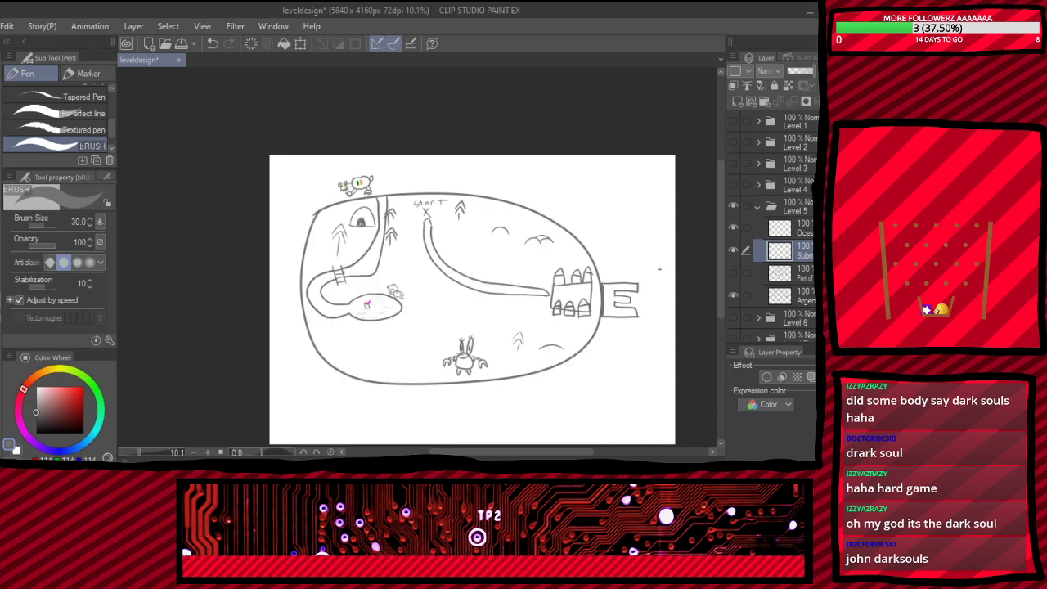
{"action": "scroll", "coordinate": [637, 317], "scroll_direction": "up", "scroll_amount": 1}
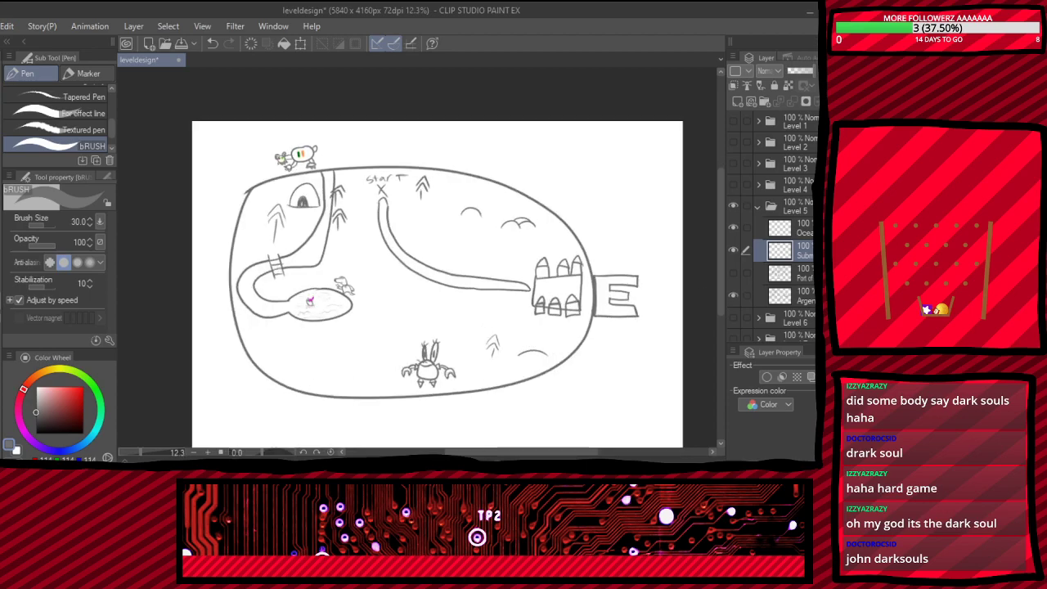
{"action": "left_click", "coordinate": [733, 295]}
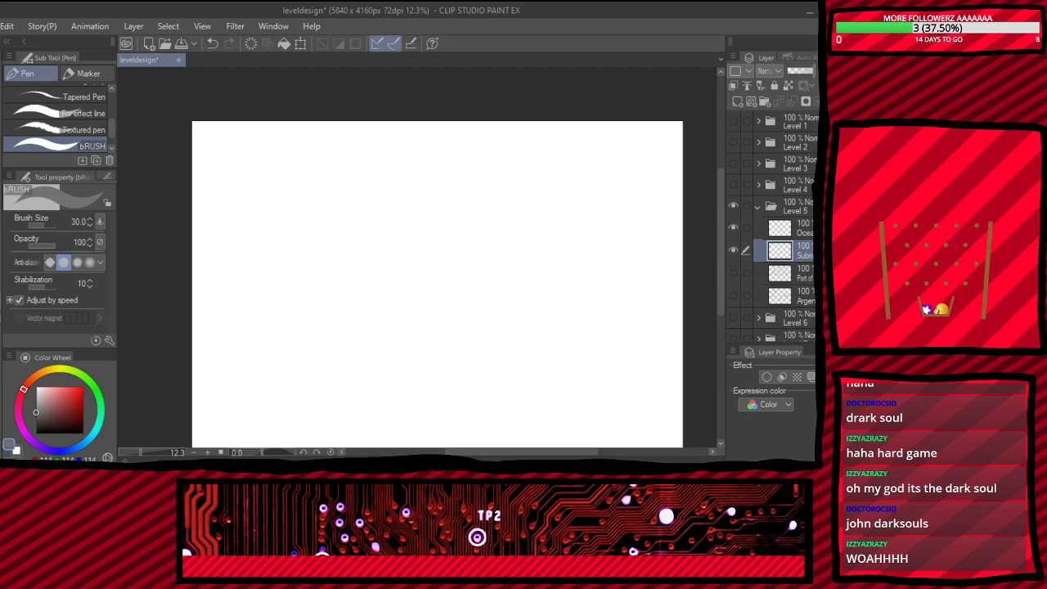
- Draw a large square outline near the canvas's upper left corner on the submarine layer, redoing the first stroke
{"action": "scroll", "coordinate": [463, 269], "scroll_direction": "down", "scroll_amount": 1}
{"action": "scroll", "coordinate": [491, 284], "scroll_direction": "up", "scroll_amount": 3}
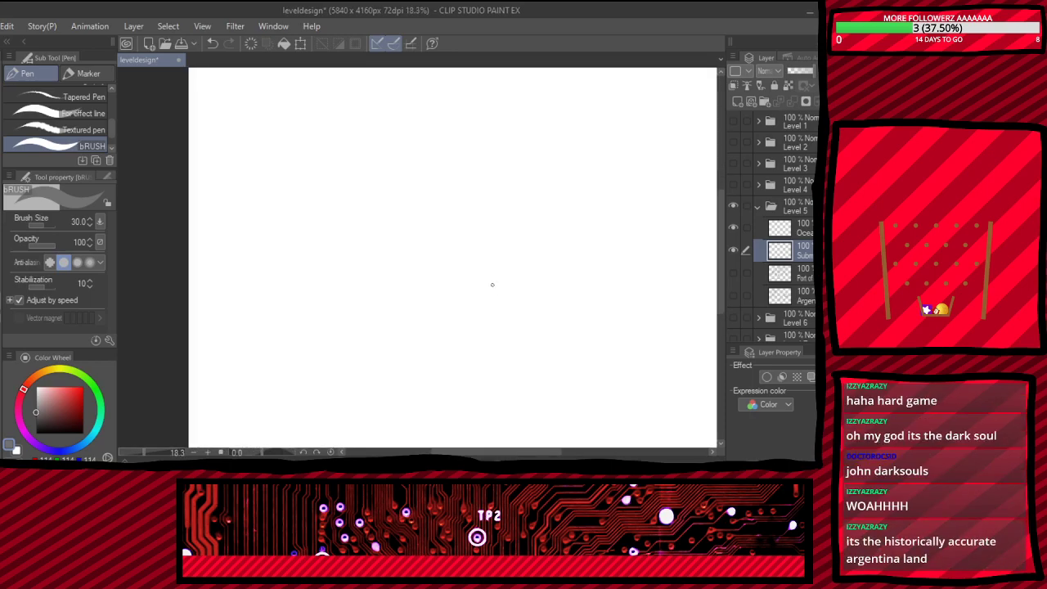
{"action": "scroll", "coordinate": [492, 284], "scroll_direction": "down", "scroll_amount": 2}
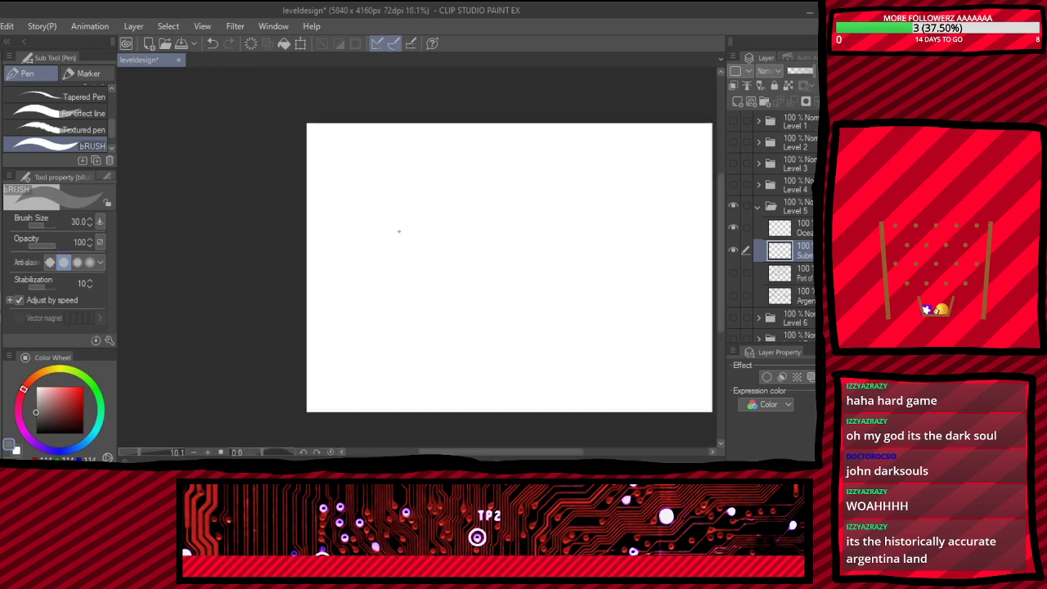
{"action": "scroll", "coordinate": [502, 284], "scroll_direction": "up", "scroll_amount": 1}
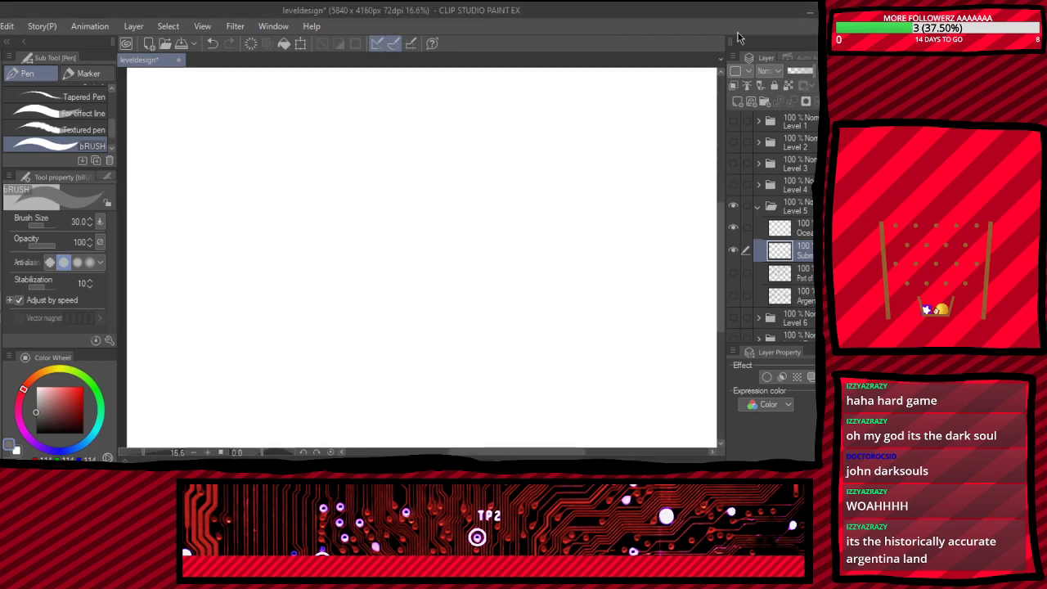
{"action": "scroll", "coordinate": [368, 169], "scroll_direction": "down", "scroll_amount": 4}
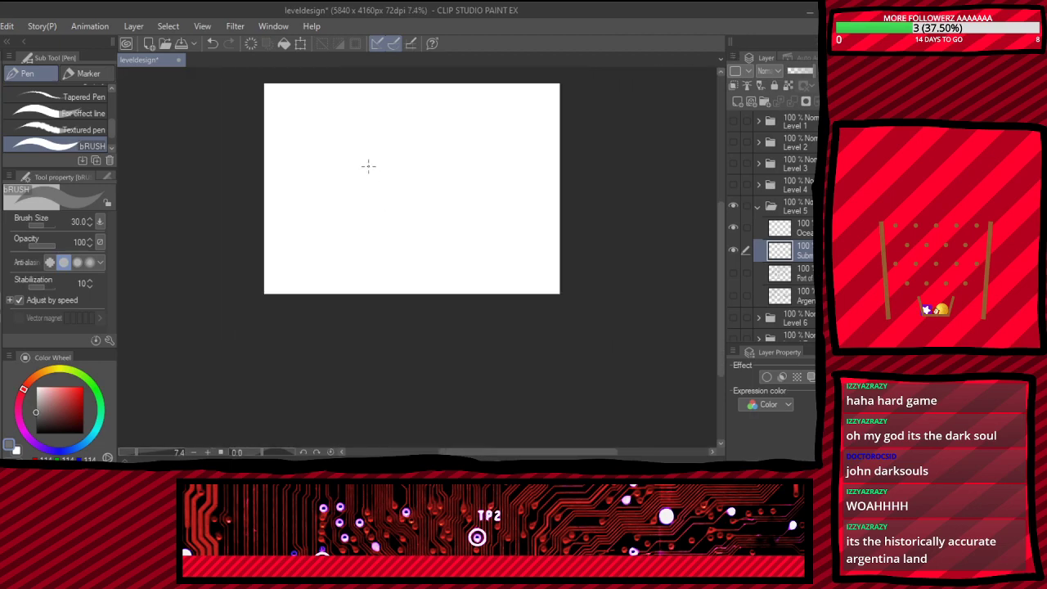
{"action": "scroll", "coordinate": [293, 133], "scroll_direction": "up", "scroll_amount": 4}
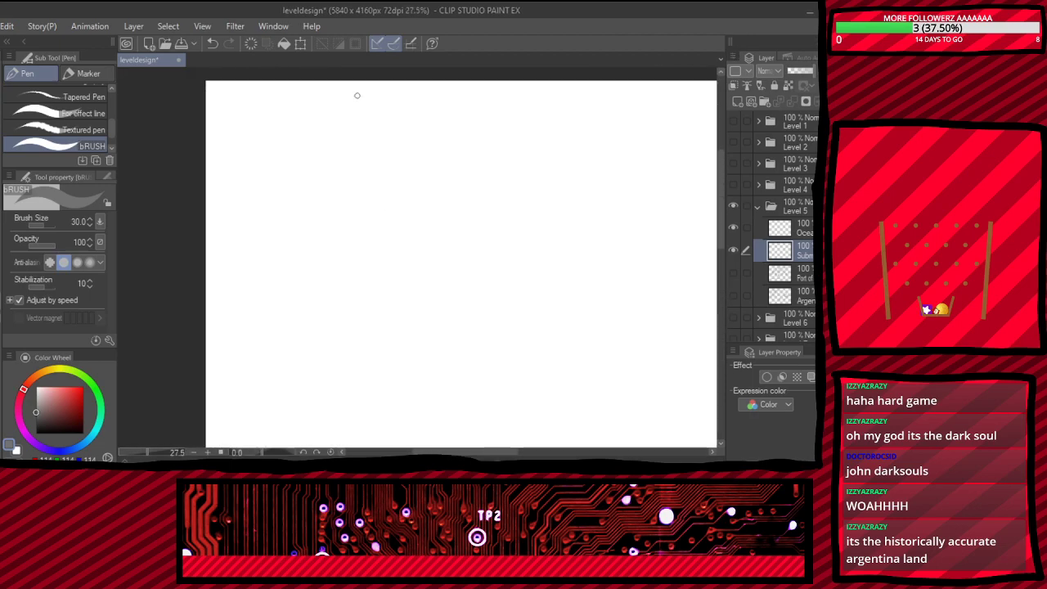
{"action": "mouse_move", "coordinate": [293, 108]}
{"action": "left_mouse_down"}
{"action": "mouse_move", "coordinate": [270, 235]}
{"action": "mouse_move", "coordinate": [423, 237]}
{"action": "mouse_move", "coordinate": [407, 110]}
{"action": "left_mouse_up"}
{"action": "key", "text": "ctrl+z"}
{"action": "mouse_move", "coordinate": [288, 105]}
{"action": "left_mouse_down"}
{"action": "mouse_move", "coordinate": [287, 235]}
{"action": "mouse_move", "coordinate": [425, 224]}
{"action": "mouse_move", "coordinate": [422, 115]}
{"action": "mouse_move", "coordinate": [288, 108]}
{"action": "left_mouse_up"}
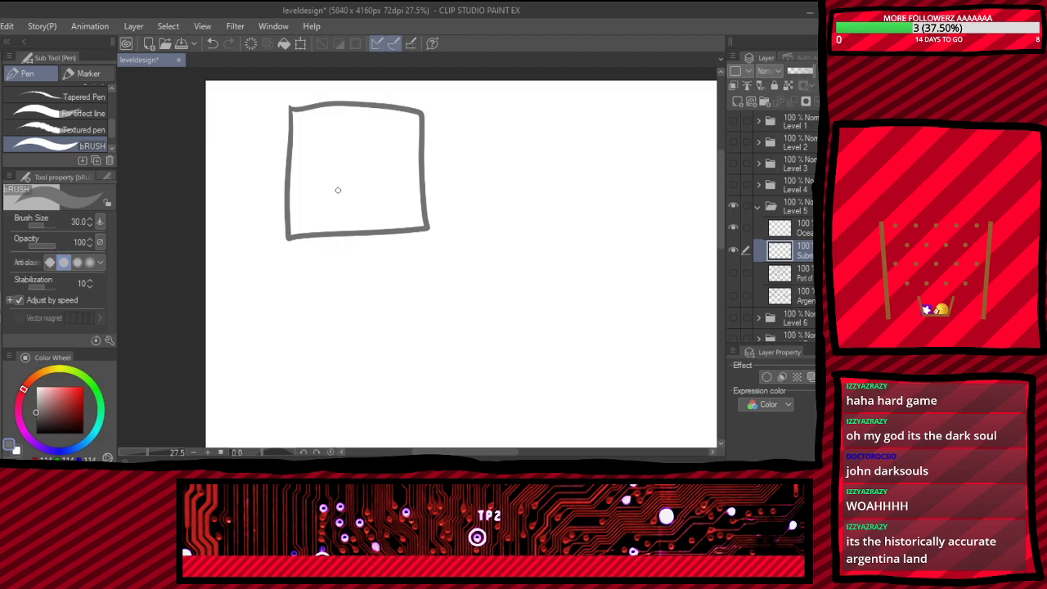
- Swap the submarine layer for the Argentina layer, examine the map's pond, start point and creatures up close, and restore the submarine layer
{"action": "scroll", "coordinate": [338, 190], "scroll_direction": "down", "scroll_amount": 3}
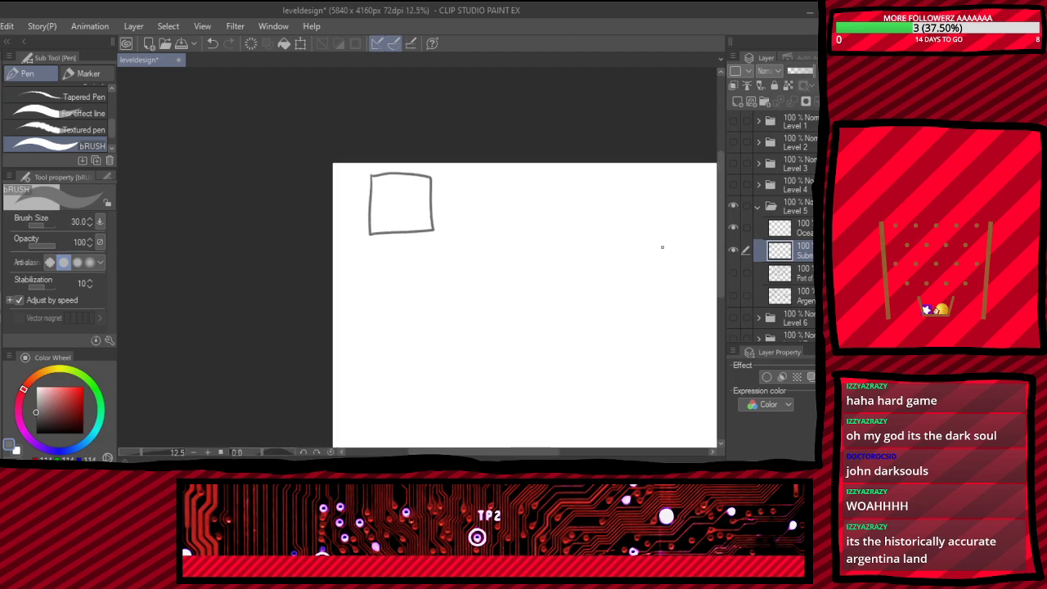
{"action": "left_click", "coordinate": [733, 250]}
{"action": "left_click", "coordinate": [733, 295]}
{"action": "scroll", "coordinate": [485, 243], "scroll_direction": "down", "scroll_amount": 2}
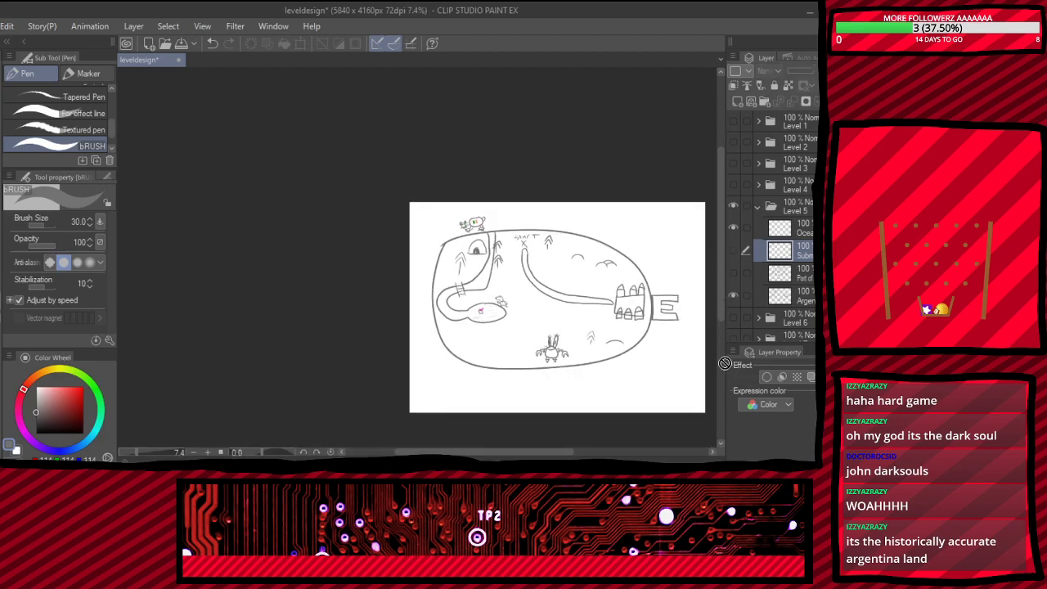
{"action": "scroll", "coordinate": [536, 305], "scroll_direction": "up", "scroll_amount": 4}
{"action": "scroll", "coordinate": [539, 314], "scroll_direction": "down", "scroll_amount": 2}
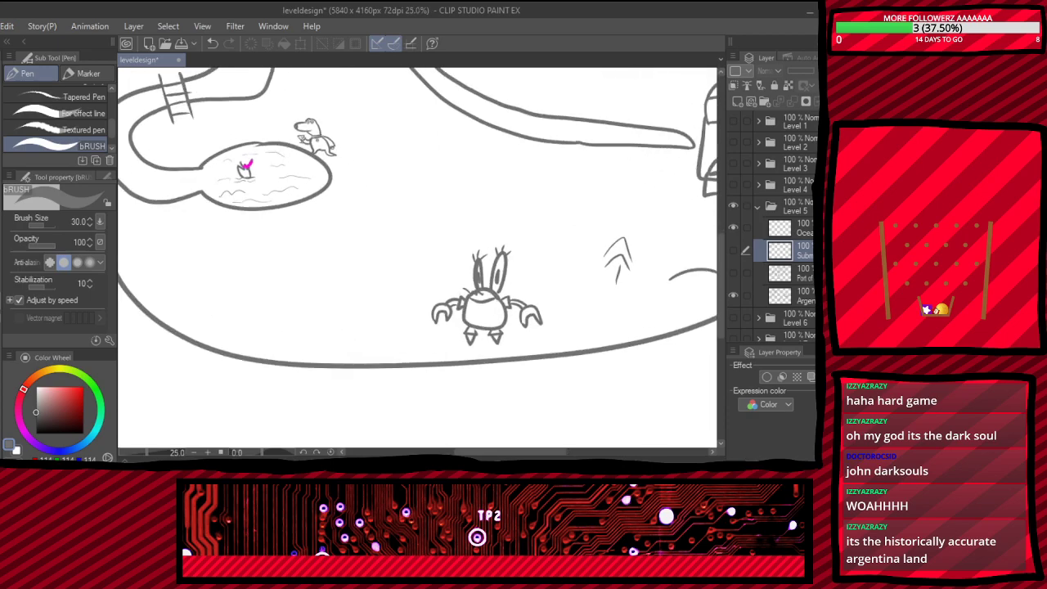
{"action": "scroll", "coordinate": [540, 314], "scroll_direction": "up", "scroll_amount": 6}
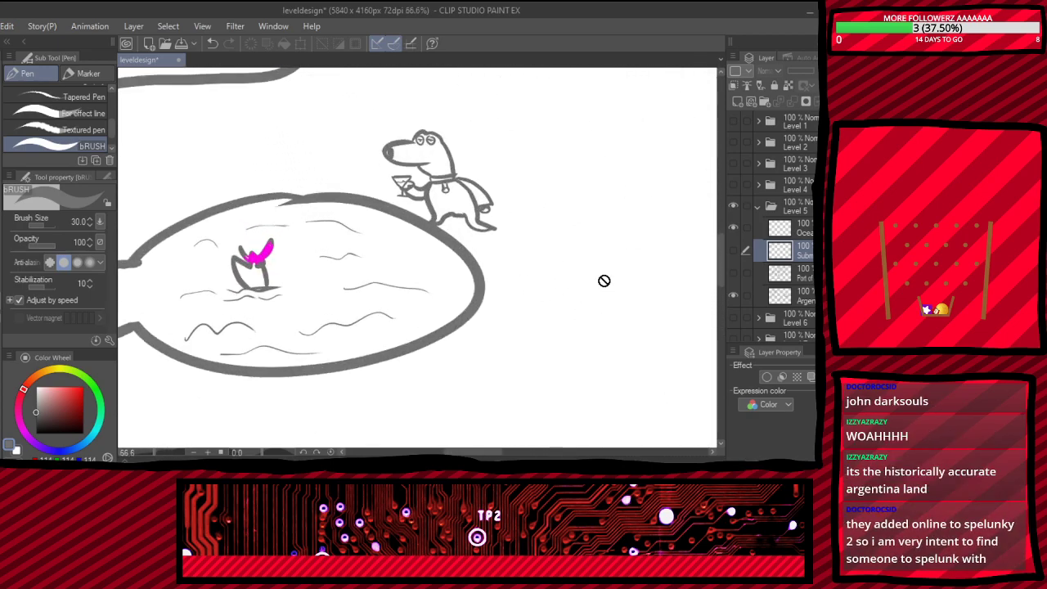
{"action": "scroll", "coordinate": [303, 367], "scroll_direction": "down", "scroll_amount": 2}
{"action": "scroll", "coordinate": [388, 371], "scroll_direction": "up", "scroll_amount": 3}
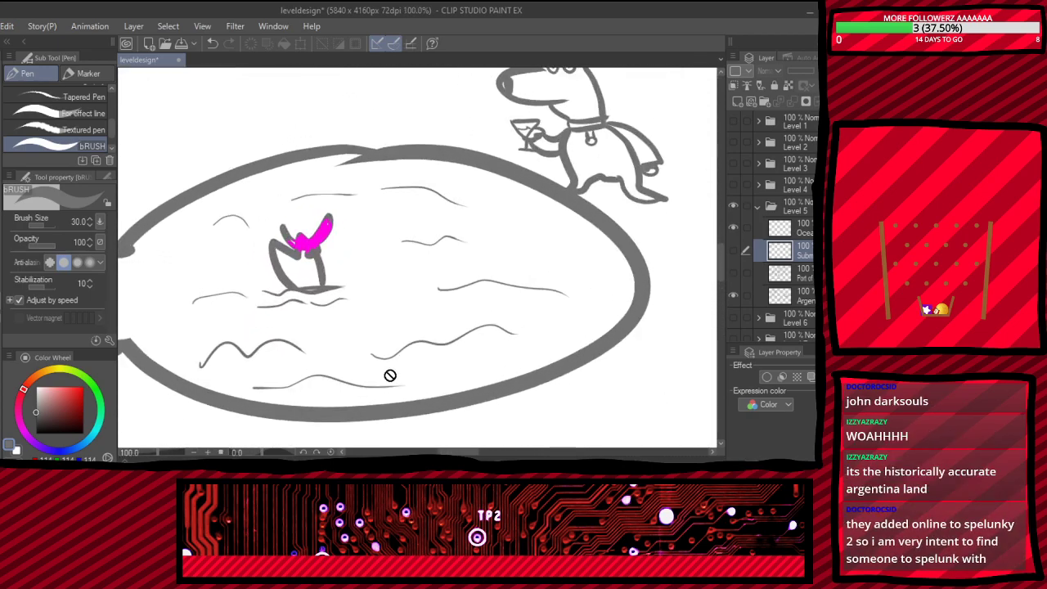
{"action": "scroll", "coordinate": [427, 406], "scroll_direction": "down", "scroll_amount": 2}
{"action": "scroll", "coordinate": [428, 405], "scroll_direction": "down", "scroll_amount": 3}
{"action": "scroll", "coordinate": [504, 177], "scroll_direction": "up", "scroll_amount": 4}
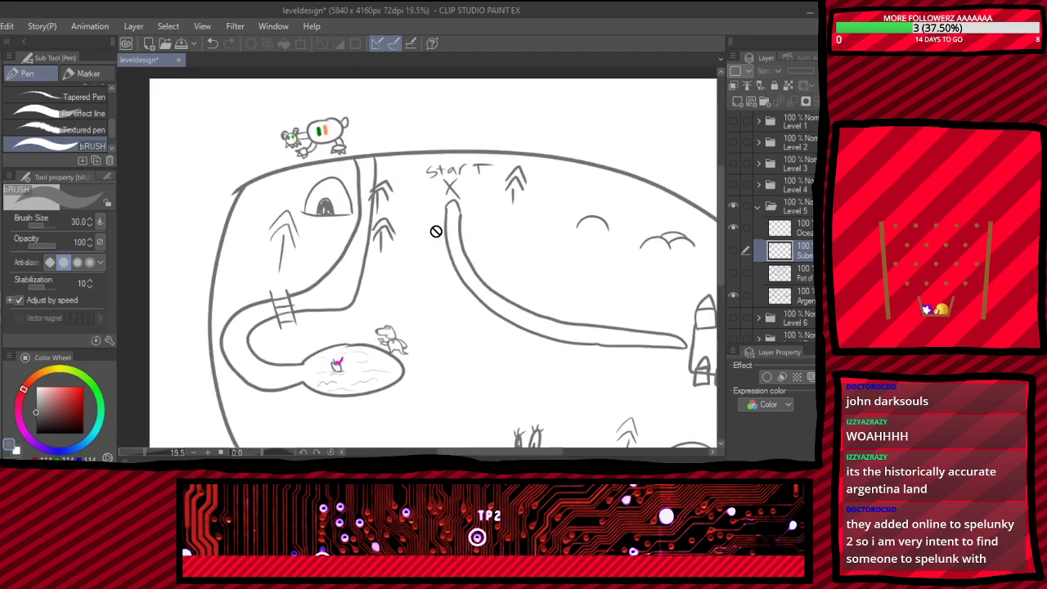
{"action": "scroll", "coordinate": [483, 164], "scroll_direction": "down", "scroll_amount": 1}
{"action": "scroll", "coordinate": [449, 232], "scroll_direction": "up", "scroll_amount": 1}
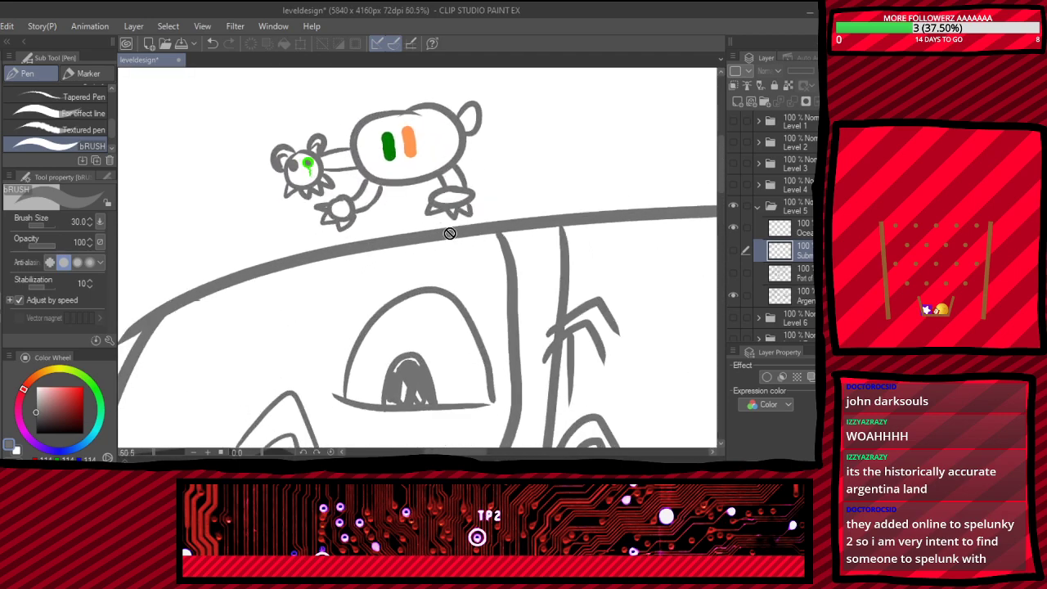
{"action": "scroll", "coordinate": [467, 171], "scroll_direction": "up", "scroll_amount": 1}
{"action": "scroll", "coordinate": [540, 255], "scroll_direction": "down", "scroll_amount": 5}
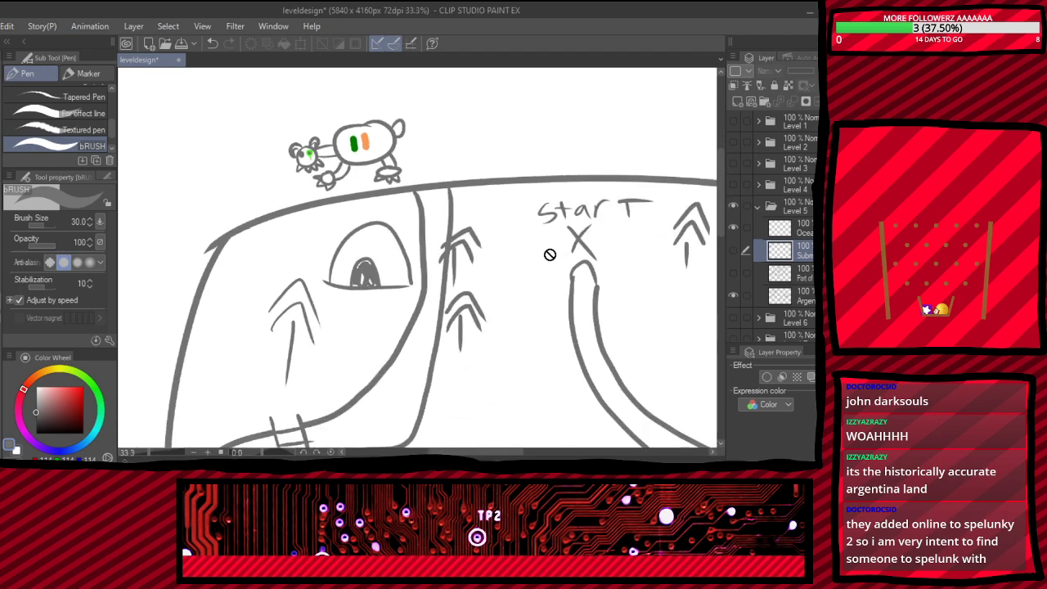
{"action": "left_click", "coordinate": [733, 294]}
{"action": "left_click", "coordinate": [733, 250]}
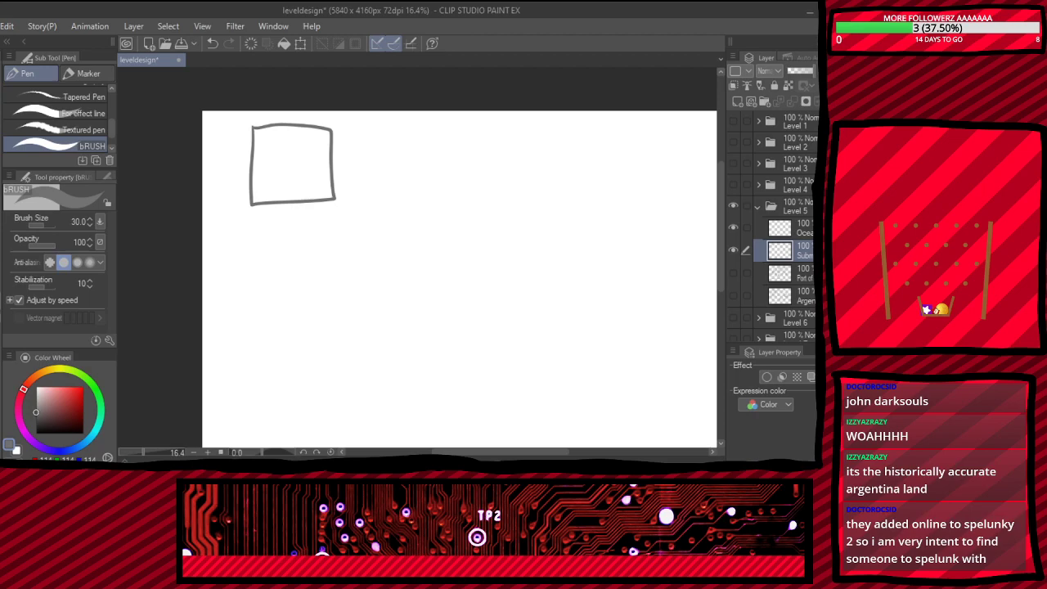
- Draw two small boxes, each topped with an oval, near the two upper corners inside the square
{"action": "scroll", "coordinate": [352, 167], "scroll_direction": "up", "scroll_amount": 3}
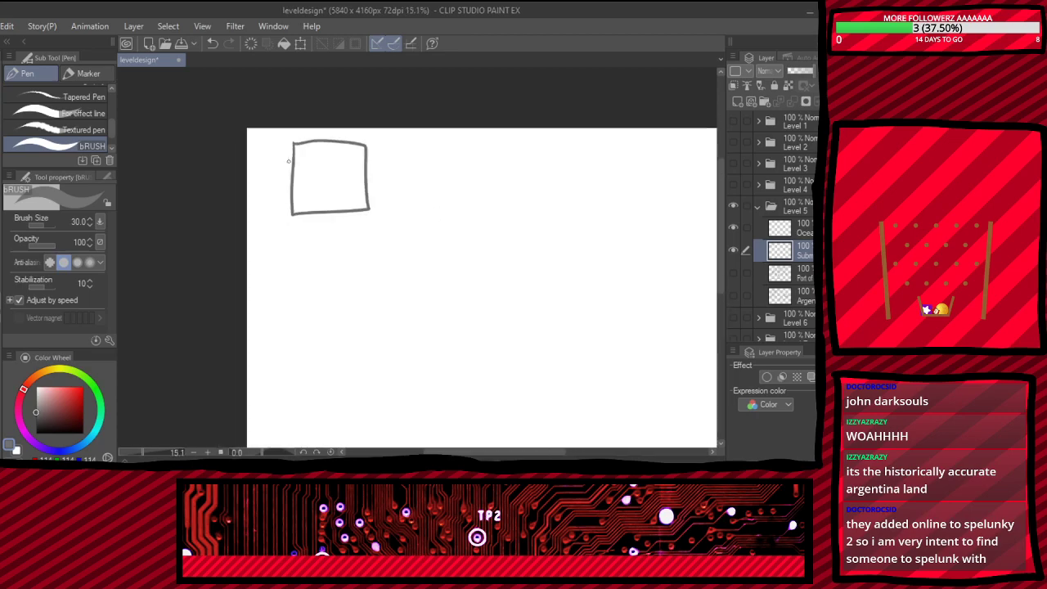
{"action": "scroll", "coordinate": [342, 125], "scroll_direction": "up", "scroll_amount": 4}
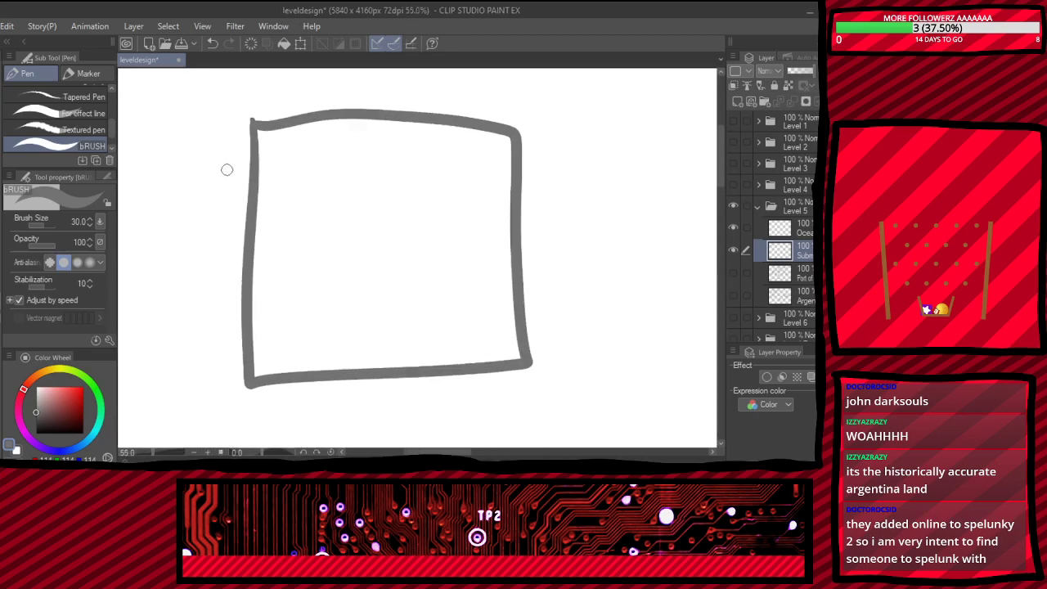
{"action": "mouse_move", "coordinate": [458, 149]}
{"action": "left_mouse_down"}
{"action": "mouse_move", "coordinate": [491, 163]}
{"action": "mouse_move", "coordinate": [434, 173]}
{"action": "mouse_move", "coordinate": [432, 214]}
{"action": "mouse_move", "coordinate": [480, 216]}
{"action": "mouse_move", "coordinate": [490, 166]}
{"action": "left_mouse_up"}
{"action": "mouse_move", "coordinate": [299, 153]}
{"action": "left_mouse_down"}
{"action": "mouse_move", "coordinate": [319, 169]}
{"action": "mouse_move", "coordinate": [284, 159]}
{"action": "mouse_move", "coordinate": [267, 209]}
{"action": "mouse_move", "coordinate": [303, 216]}
{"action": "mouse_move", "coordinate": [319, 173]}
{"action": "left_mouse_up"}
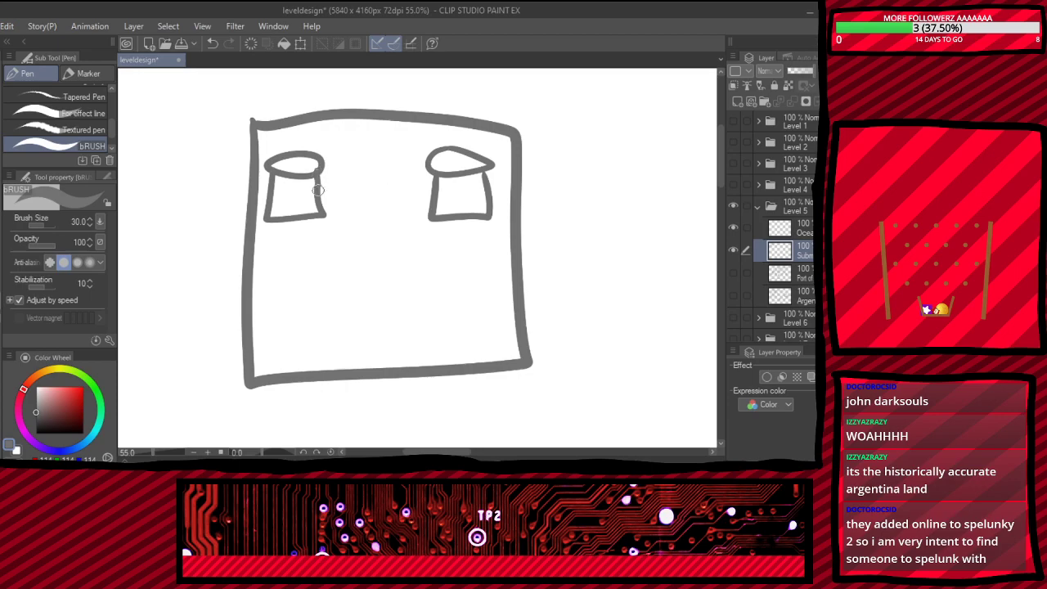
- Draw a tapered four-sided panel between the two oval-topped boxes and divide it into four rows with horizontal lines
{"action": "scroll", "coordinate": [417, 262], "scroll_direction": "down", "scroll_amount": 4}
{"action": "scroll", "coordinate": [208, 243], "scroll_direction": "up", "scroll_amount": 5}
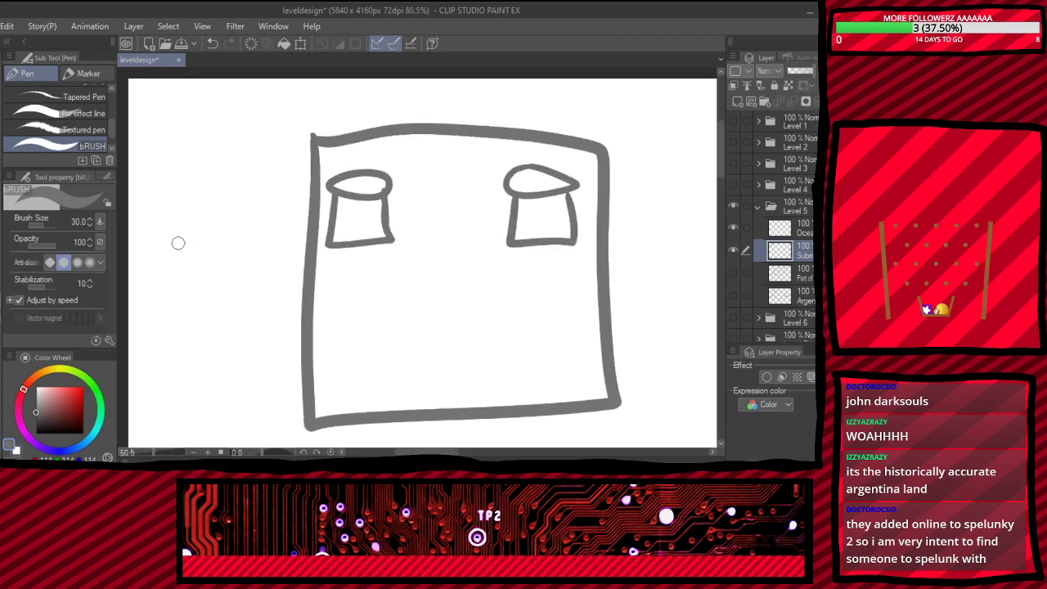
{"action": "scroll", "coordinate": [491, 229], "scroll_direction": "up", "scroll_amount": 5}
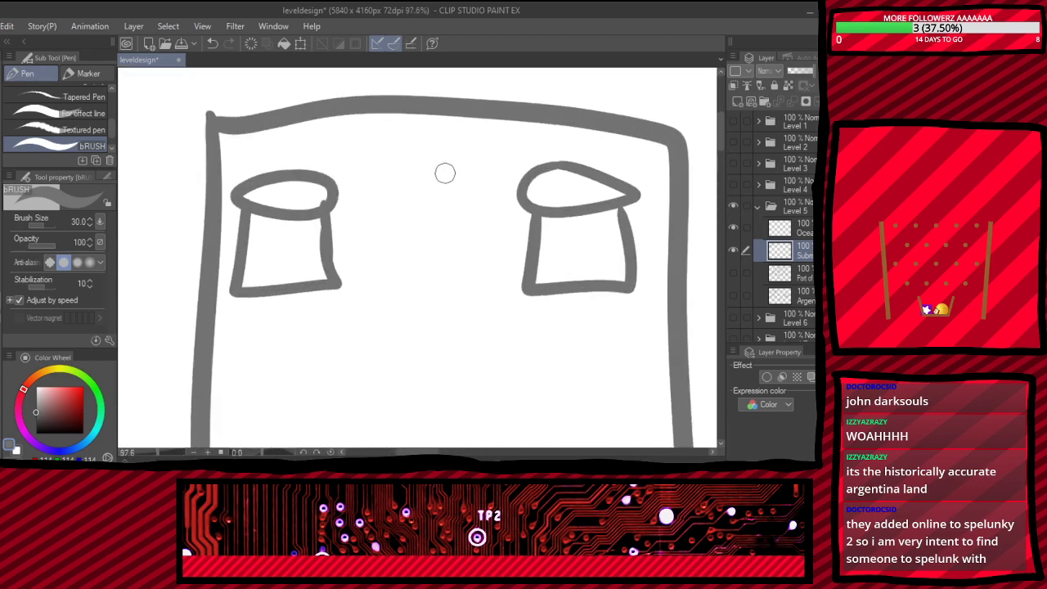
{"action": "mouse_move", "coordinate": [373, 127]}
{"action": "left_mouse_down"}
{"action": "mouse_move", "coordinate": [361, 220]}
{"action": "mouse_move", "coordinate": [496, 211]}
{"action": "mouse_move", "coordinate": [491, 128]}
{"action": "left_mouse_up"}
{"action": "left_click_drag", "start_coordinate": [370, 148], "coordinate": [493, 150]}
{"action": "left_click_drag", "start_coordinate": [368, 172], "coordinate": [496, 173]}
{"action": "left_click_drag", "start_coordinate": [366, 193], "coordinate": [491, 195]}
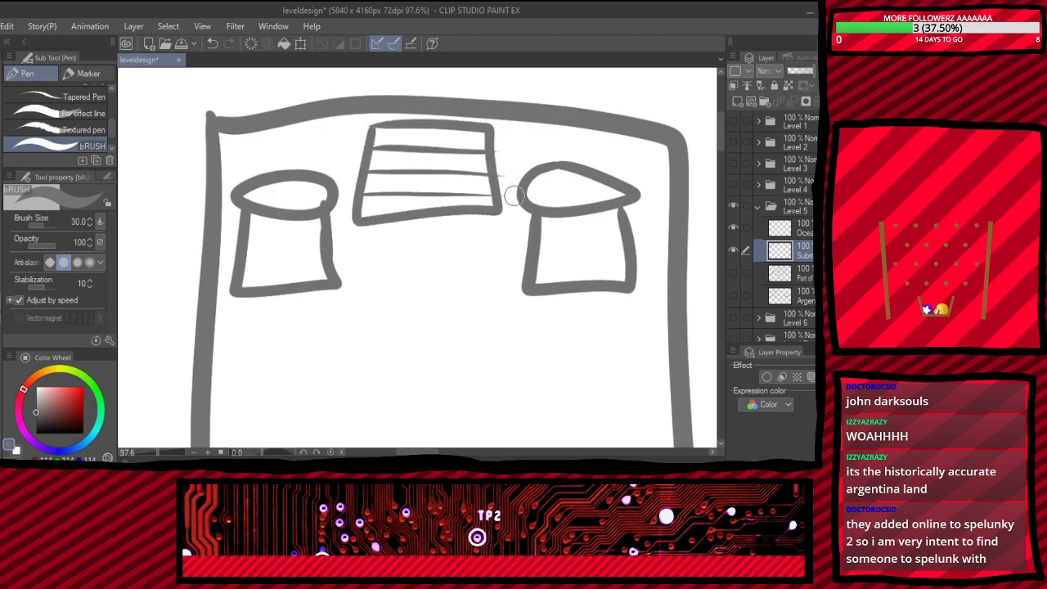
- Add short staggered vertical strokes in each row of the tapered panel to divide it into brick-like cells
{"action": "left_click_drag", "start_coordinate": [387, 195], "coordinate": [386, 214]}
{"action": "mouse_move", "coordinate": [415, 196]}
{"action": "left_mouse_down"}
{"action": "mouse_move", "coordinate": [416, 211]}
{"action": "mouse_move", "coordinate": [442, 207]}
{"action": "left_mouse_up"}
{"action": "left_click_drag", "start_coordinate": [469, 195], "coordinate": [473, 206]}
{"action": "mouse_move", "coordinate": [388, 174]}
{"action": "left_mouse_down"}
{"action": "mouse_move", "coordinate": [386, 200]}
{"action": "mouse_move", "coordinate": [458, 193]}
{"action": "left_mouse_up"}
{"action": "left_click_drag", "start_coordinate": [486, 176], "coordinate": [488, 193]}
{"action": "left_click_drag", "start_coordinate": [399, 153], "coordinate": [402, 169]}
{"action": "mouse_move", "coordinate": [450, 154]}
{"action": "left_mouse_down"}
{"action": "mouse_move", "coordinate": [451, 171]}
{"action": "mouse_move", "coordinate": [480, 170]}
{"action": "left_mouse_up"}
{"action": "left_click_drag", "start_coordinate": [408, 128], "coordinate": [409, 146]}
{"action": "left_click_drag", "start_coordinate": [445, 128], "coordinate": [447, 146]}
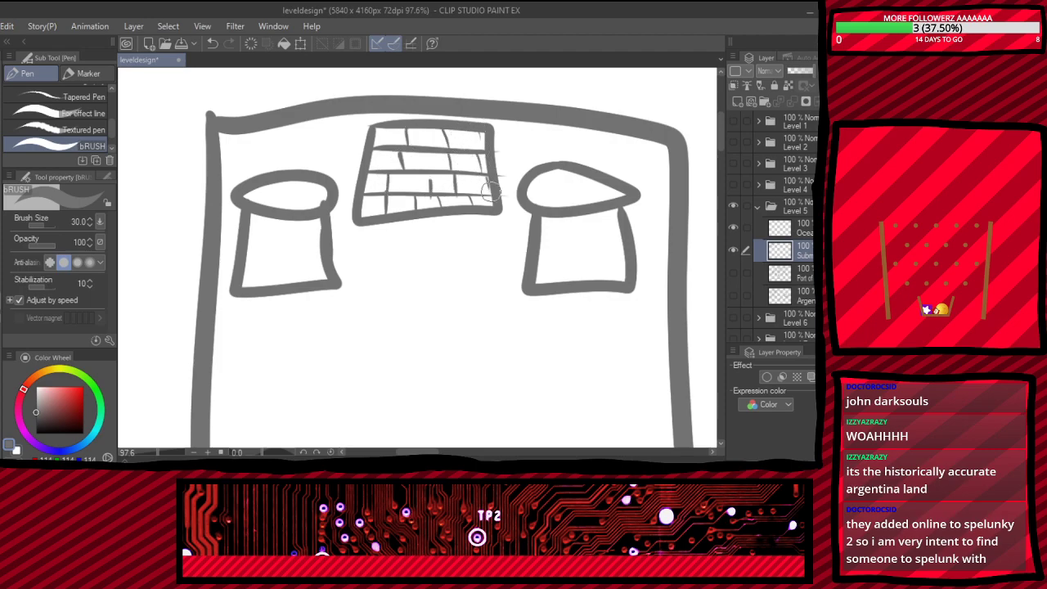
- Draw a table lamp with a tapered shade, narrow stem and oval base below the right-hand oval-topped box
{"action": "scroll", "coordinate": [475, 297], "scroll_direction": "down", "scroll_amount": 5}
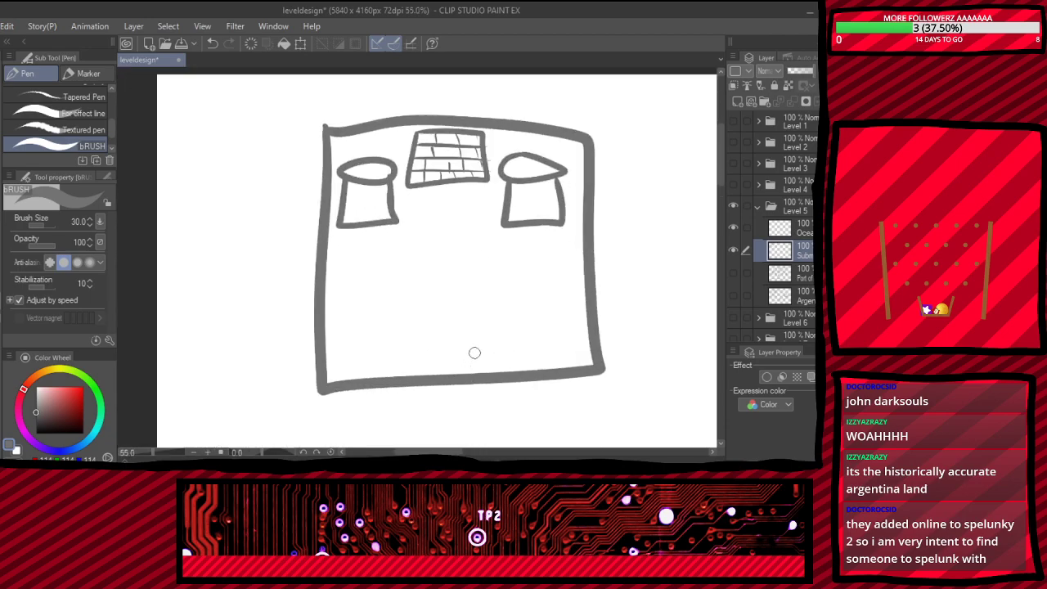
{"action": "scroll", "coordinate": [472, 350], "scroll_direction": "up", "scroll_amount": 2}
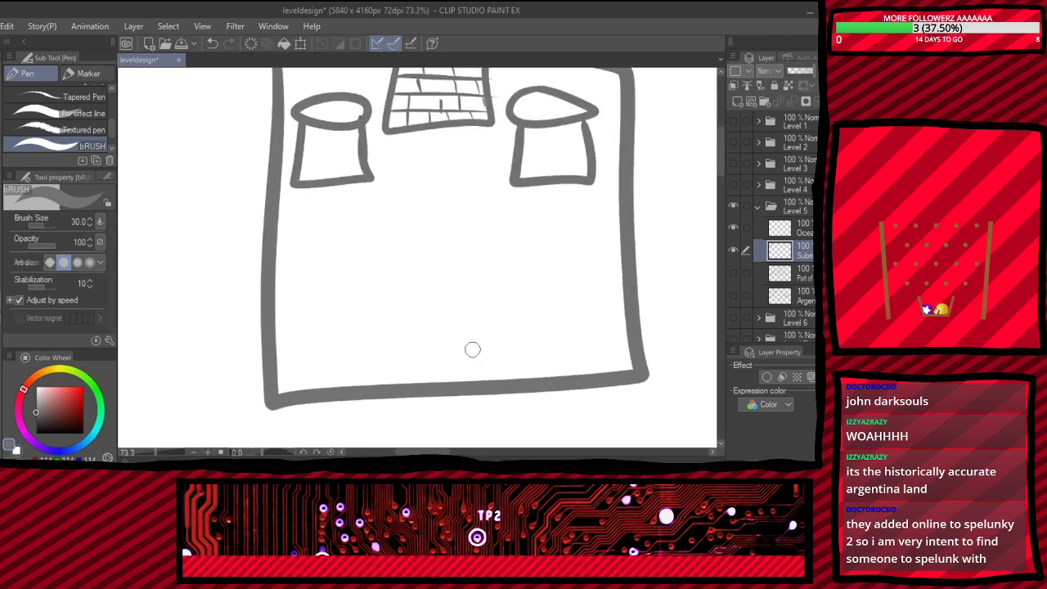
{"action": "mouse_move", "coordinate": [529, 240]}
{"action": "left_mouse_down"}
{"action": "mouse_move", "coordinate": [571, 200]}
{"action": "mouse_move", "coordinate": [595, 219]}
{"action": "left_mouse_up"}
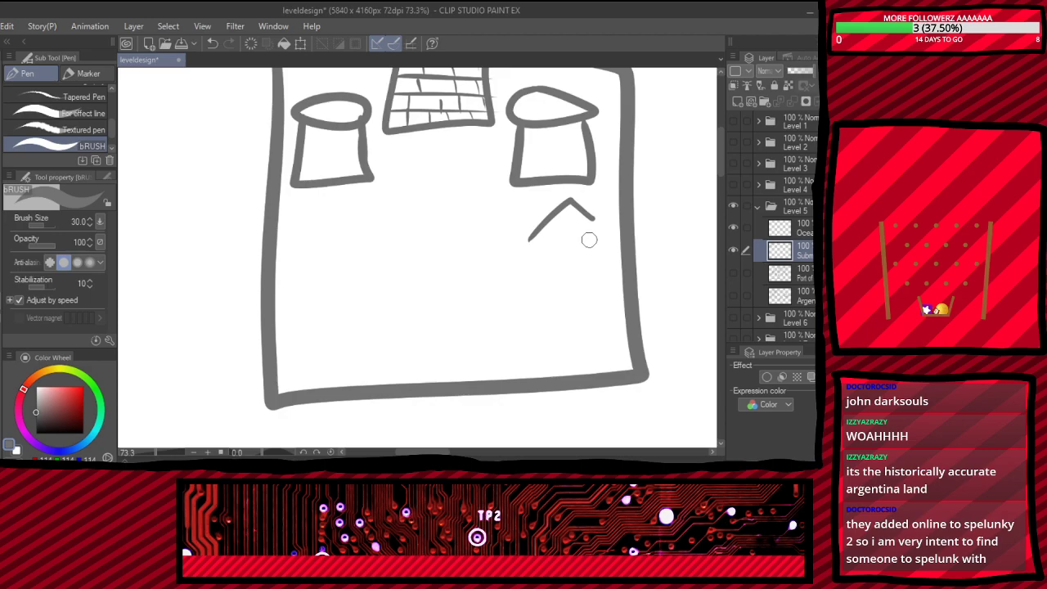
{"action": "key", "text": "ctrl+z"}
{"action": "mouse_move", "coordinate": [536, 252]}
{"action": "left_mouse_down"}
{"action": "mouse_move", "coordinate": [556, 209]}
{"action": "mouse_move", "coordinate": [591, 204]}
{"action": "mouse_move", "coordinate": [613, 250]}
{"action": "mouse_move", "coordinate": [541, 259]}
{"action": "mouse_move", "coordinate": [573, 260]}
{"action": "mouse_move", "coordinate": [549, 247]}
{"action": "mouse_move", "coordinate": [547, 229]}
{"action": "mouse_move", "coordinate": [534, 260]}
{"action": "left_mouse_up"}
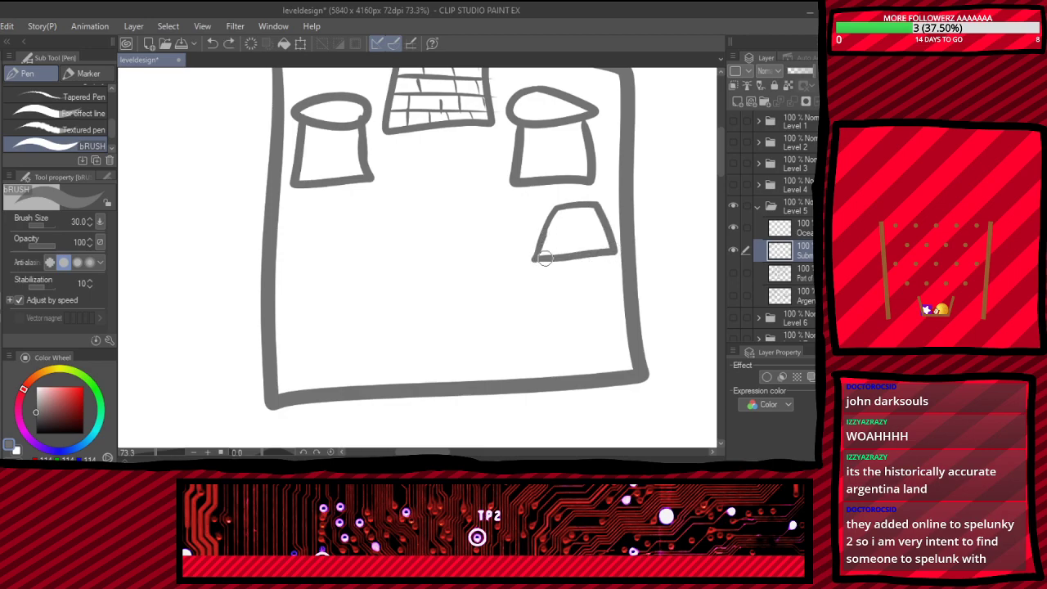
{"action": "mouse_move", "coordinate": [587, 316]}
{"action": "left_mouse_down"}
{"action": "mouse_move", "coordinate": [562, 309]}
{"action": "mouse_move", "coordinate": [602, 305]}
{"action": "left_mouse_up"}
{"action": "mouse_move", "coordinate": [571, 260]}
{"action": "left_mouse_down"}
{"action": "mouse_move", "coordinate": [571, 304]}
{"action": "mouse_move", "coordinate": [587, 302]}
{"action": "left_mouse_up"}
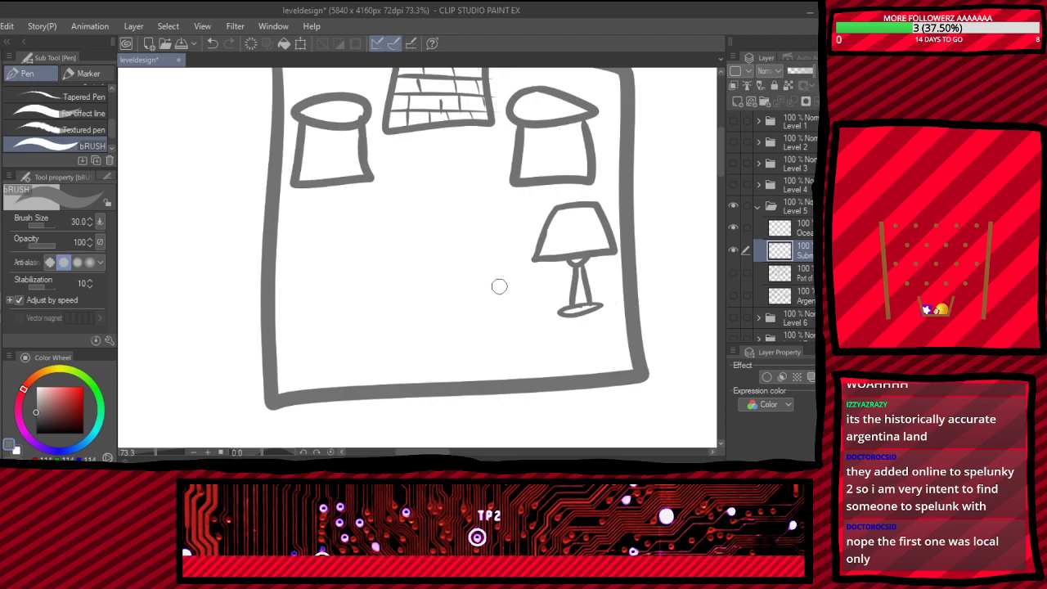
- Erase a doorway gap in the middle of the room's bottom wall
{"action": "scroll", "coordinate": [397, 268], "scroll_direction": "down", "scroll_amount": 3}
{"action": "scroll", "coordinate": [397, 268], "scroll_direction": "down", "scroll_amount": 2}
{"action": "scroll", "coordinate": [385, 295], "scroll_direction": "up", "scroll_amount": 4}
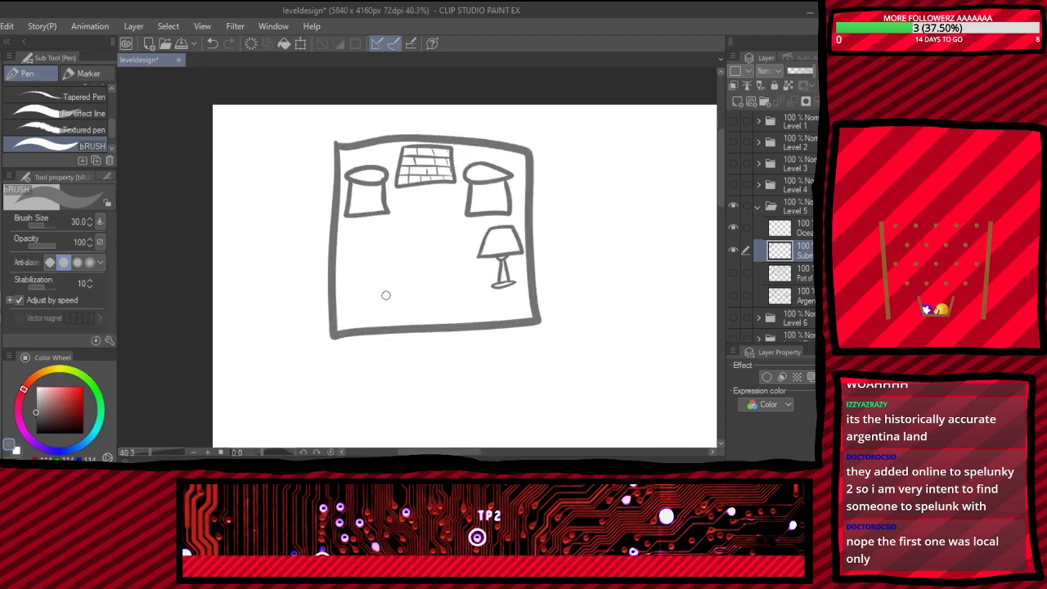
{"action": "key", "text": "e"}
{"action": "left_click_drag", "start_coordinate": [447, 318], "coordinate": [459, 316]}
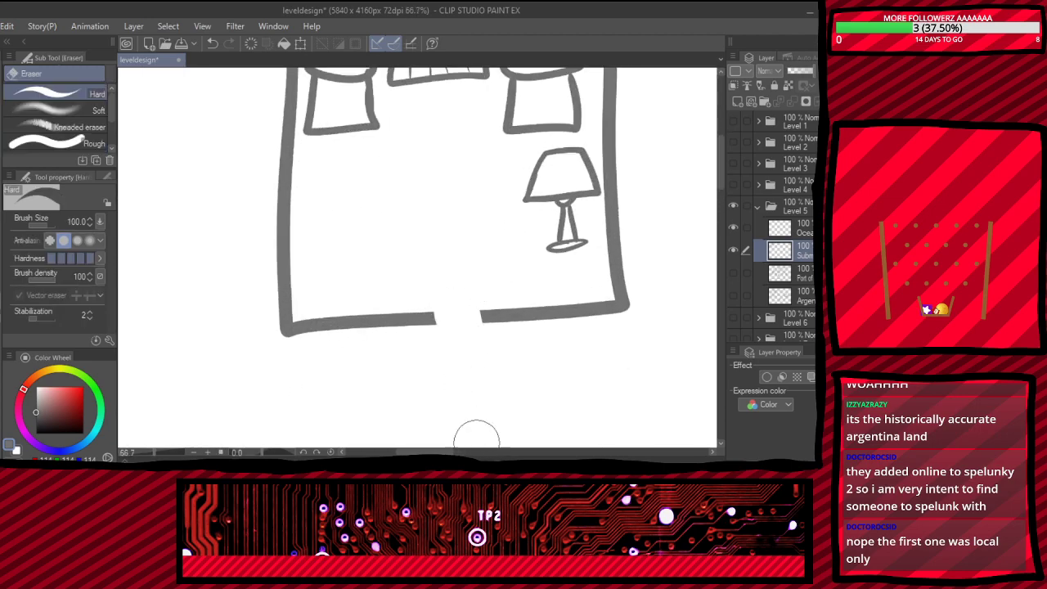
{"action": "key", "text": "p"}
{"action": "scroll", "coordinate": [449, 334], "scroll_direction": "up", "scroll_amount": 2}
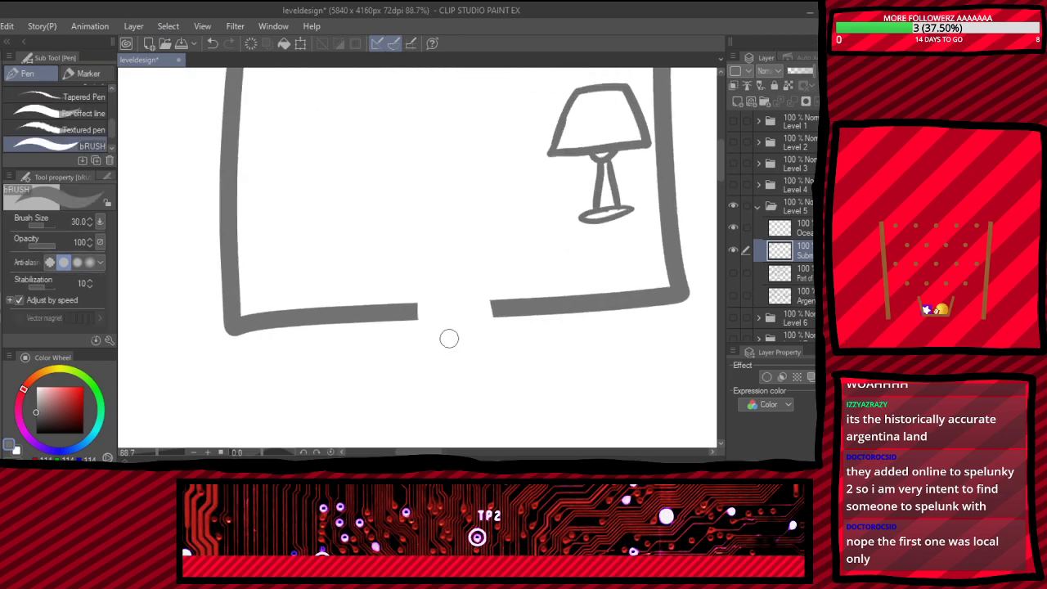
{"action": "left_click_drag", "start_coordinate": [491, 300], "coordinate": [496, 325]}
{"action": "key", "text": "ctrl+z"}
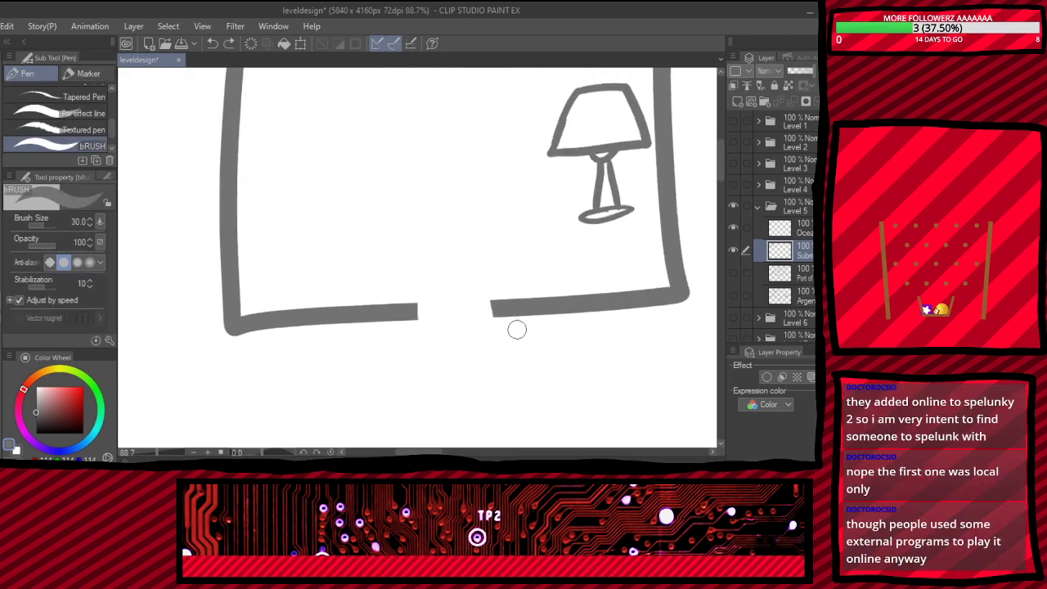
- Draw a small potted flower with a tapered pot, stem and petals near the room's left wall, opposite the lamp
{"action": "scroll", "coordinate": [516, 329], "scroll_direction": "down", "scroll_amount": 3}
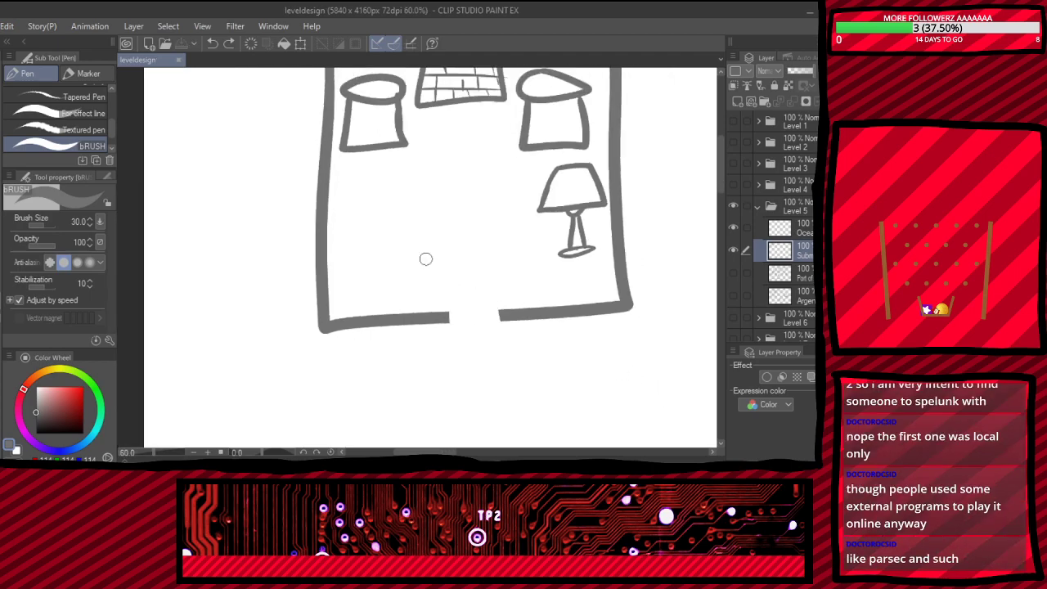
{"action": "scroll", "coordinate": [329, 197], "scroll_direction": "up", "scroll_amount": 3}
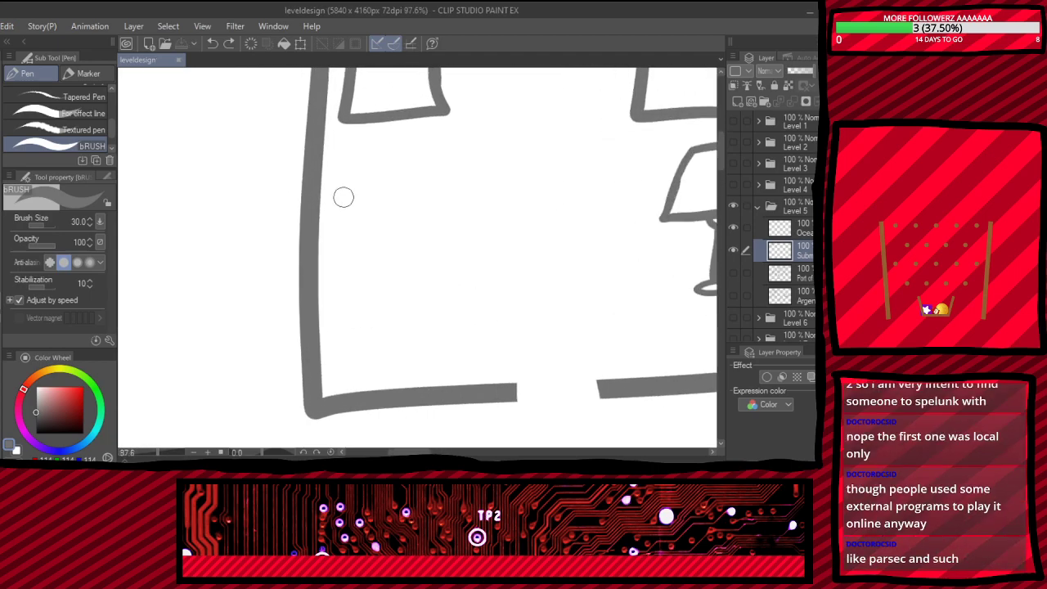
{"action": "mouse_move", "coordinate": [349, 275]}
{"action": "left_mouse_down"}
{"action": "mouse_move", "coordinate": [376, 310]}
{"action": "mouse_move", "coordinate": [401, 308]}
{"action": "mouse_move", "coordinate": [407, 272]}
{"action": "mouse_move", "coordinate": [347, 268]}
{"action": "left_mouse_up"}
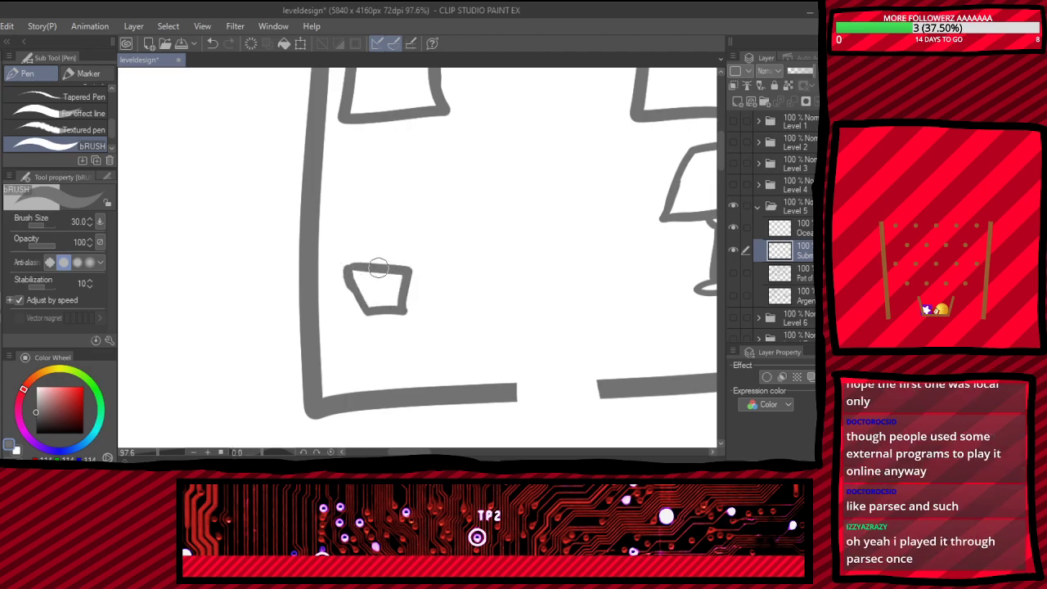
{"action": "mouse_move", "coordinate": [382, 215]}
{"action": "left_mouse_down"}
{"action": "mouse_move", "coordinate": [388, 199]}
{"action": "mouse_move", "coordinate": [381, 235]}
{"action": "mouse_move", "coordinate": [370, 222]}
{"action": "mouse_move", "coordinate": [391, 219]}
{"action": "mouse_move", "coordinate": [379, 263]}
{"action": "left_mouse_up"}
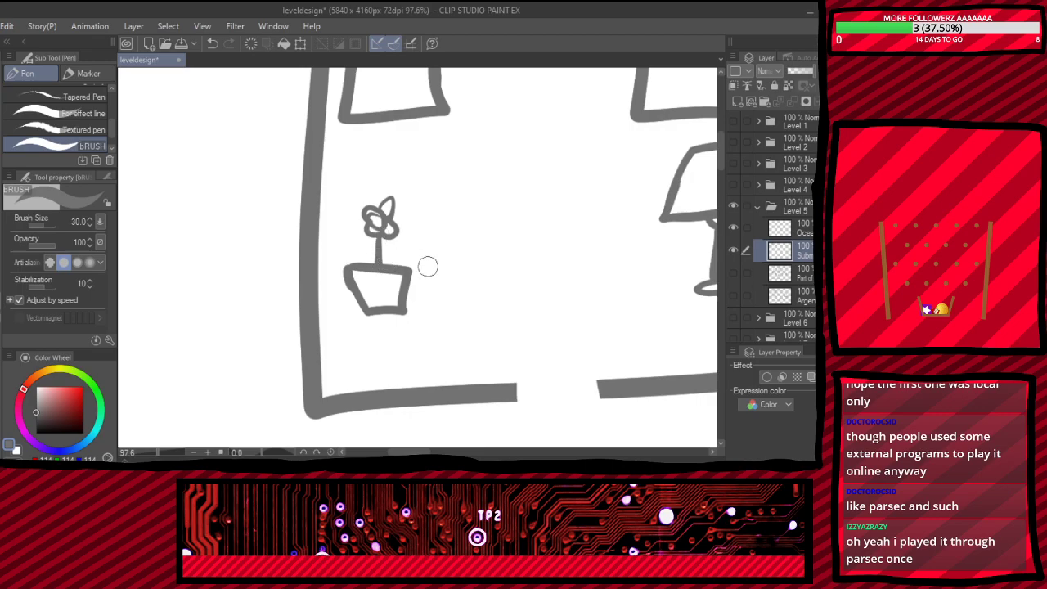
- Add a short downward stroke at each edge of the gap in the room's bottom wall to start a passage
{"action": "scroll", "coordinate": [428, 266], "scroll_direction": "down", "scroll_amount": 3}
{"action": "scroll", "coordinate": [428, 266], "scroll_direction": "down", "scroll_amount": 3}
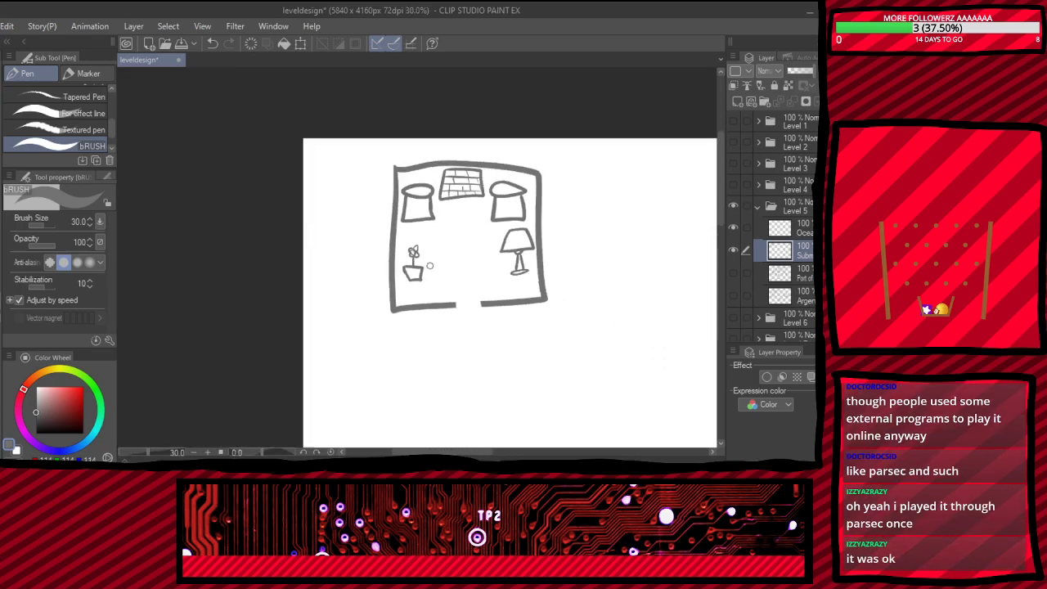
{"action": "scroll", "coordinate": [571, 309], "scroll_direction": "up", "scroll_amount": 2}
{"action": "scroll", "coordinate": [392, 299], "scroll_direction": "up", "scroll_amount": 4}
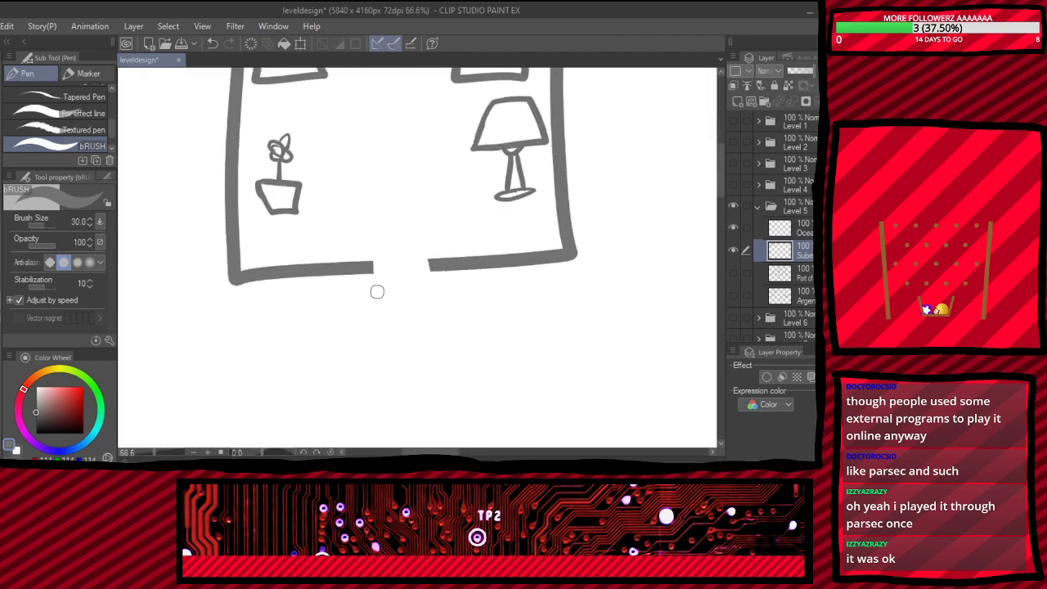
{"action": "left_click_drag", "start_coordinate": [369, 254], "coordinate": [370, 304]}
{"action": "left_click_drag", "start_coordinate": [444, 255], "coordinate": [446, 293]}
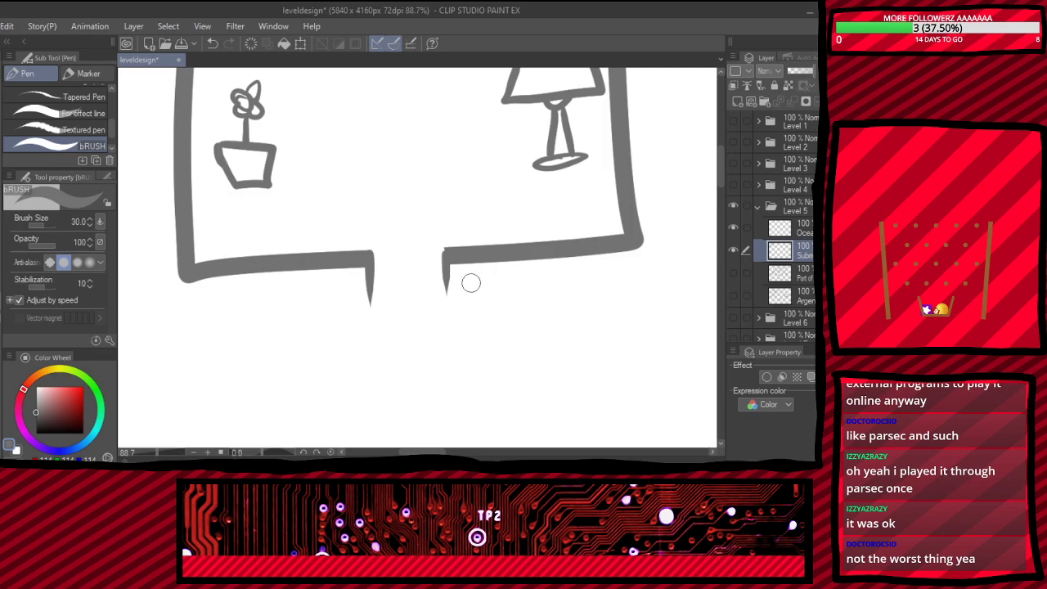
{"action": "scroll", "coordinate": [460, 238], "scroll_direction": "down", "scroll_amount": 2}
{"action": "scroll", "coordinate": [442, 233], "scroll_direction": "down", "scroll_amount": 4}
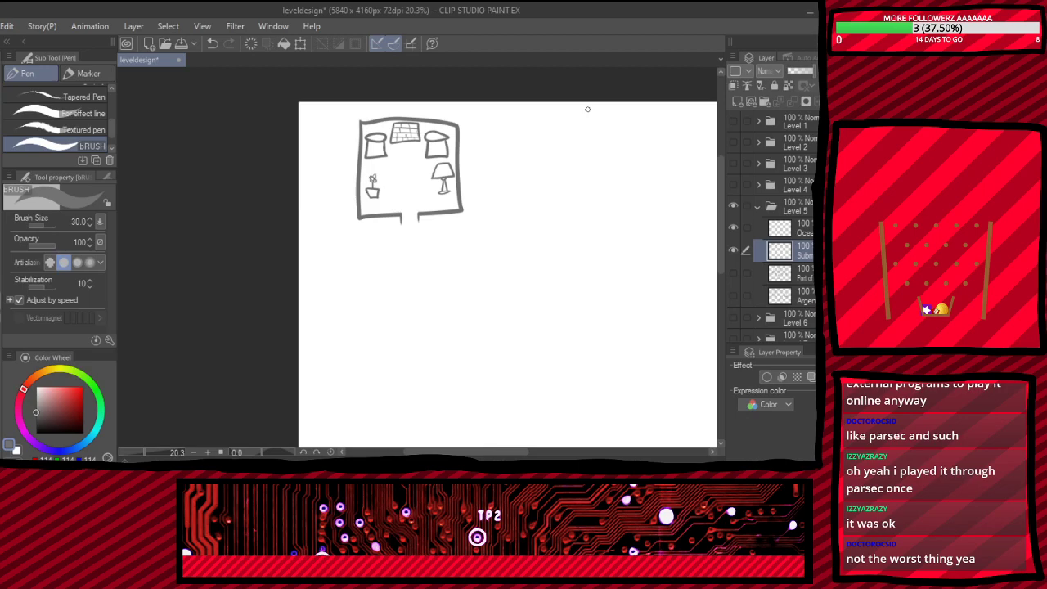
- Draw a long horizontal rectangular room below the furnished room, with a small four-sided room just to its left
{"action": "scroll", "coordinate": [587, 109], "scroll_direction": "down", "scroll_amount": 5}
{"action": "scroll", "coordinate": [573, 147], "scroll_direction": "up", "scroll_amount": 6}
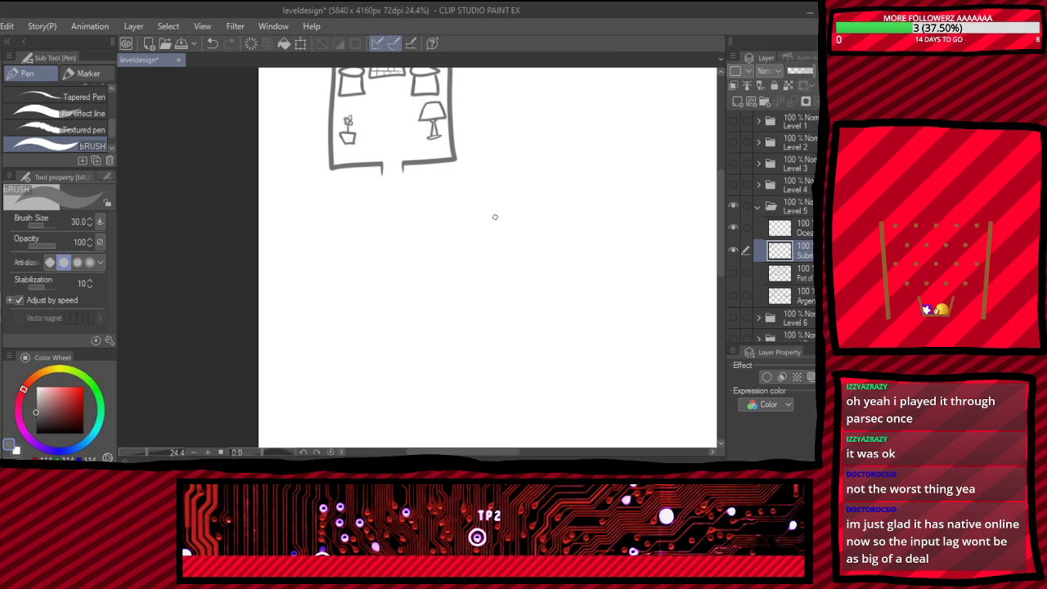
{"action": "left_click_drag", "start_coordinate": [344, 225], "coordinate": [546, 254]}
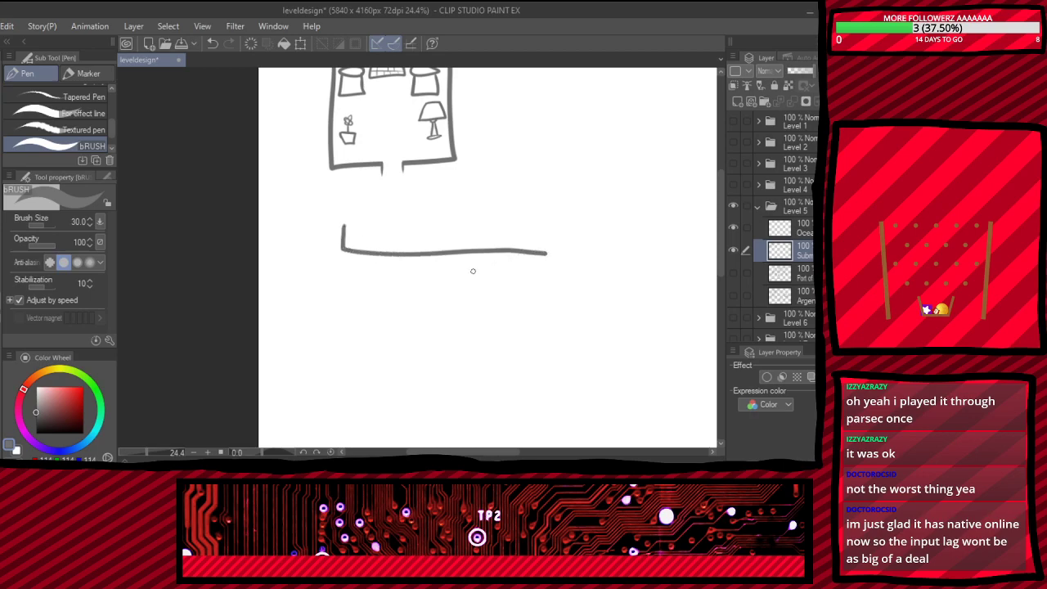
{"action": "key", "text": "ctrl+z"}
{"action": "mouse_move", "coordinate": [346, 235]}
{"action": "left_mouse_down"}
{"action": "mouse_move", "coordinate": [345, 288]}
{"action": "mouse_move", "coordinate": [550, 286]}
{"action": "mouse_move", "coordinate": [548, 241]}
{"action": "mouse_move", "coordinate": [530, 232]}
{"action": "mouse_move", "coordinate": [345, 236]}
{"action": "left_mouse_up"}
{"action": "mouse_move", "coordinate": [281, 242]}
{"action": "left_mouse_down"}
{"action": "mouse_move", "coordinate": [280, 274]}
{"action": "mouse_move", "coordinate": [317, 236]}
{"action": "mouse_move", "coordinate": [281, 242]}
{"action": "left_mouse_up"}
- Make an upward doorway near the right end of the long room's top wall, with two short strokes and the wall erased between them
{"action": "left_click_drag", "start_coordinate": [519, 233], "coordinate": [519, 214]}
{"action": "mouse_move", "coordinate": [528, 230]}
{"action": "left_mouse_down"}
{"action": "mouse_move", "coordinate": [527, 213]}
{"action": "mouse_move", "coordinate": [517, 214]}
{"action": "mouse_move", "coordinate": [533, 214]}
{"action": "mouse_move", "coordinate": [527, 240]}
{"action": "left_mouse_up"}
{"action": "key", "text": "ctrl+z"}
{"action": "key", "text": "ctrl+z"}
{"action": "key", "text": "ctrl+z"}
{"action": "key", "text": "e"}
{"action": "key", "text": "ctrl+z"}
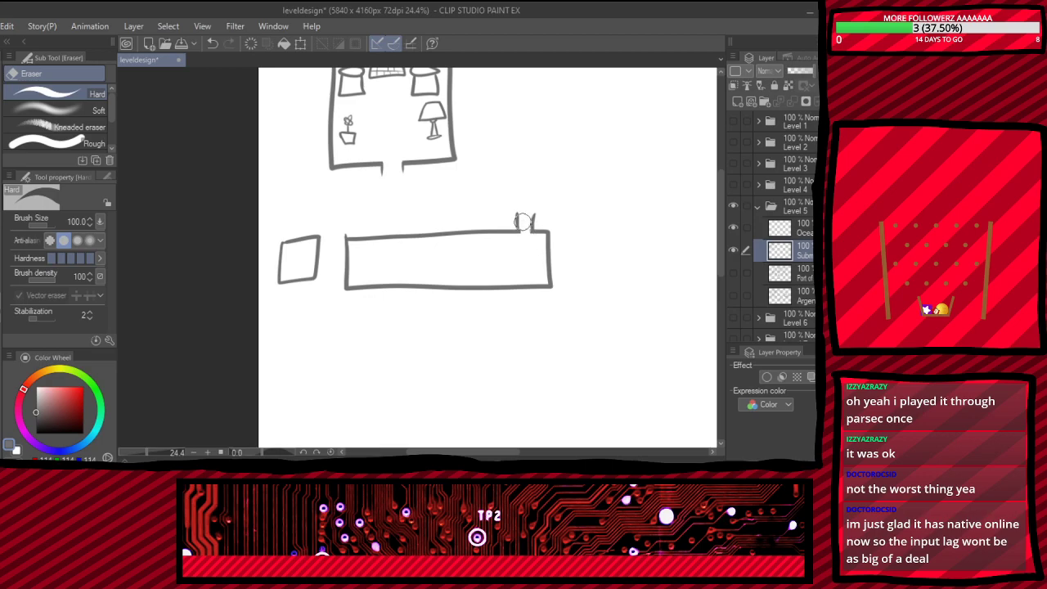
{"action": "key", "text": "p"}
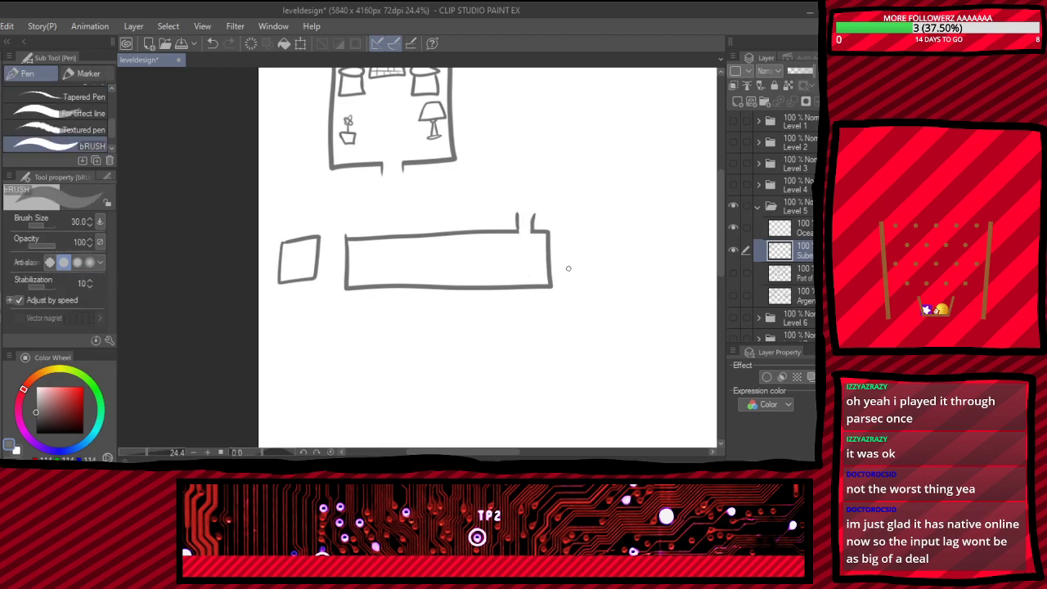
- Open a second doorway with short upward strokes in the long room's top wall, below the furnished room's exit
{"action": "scroll", "coordinate": [573, 252], "scroll_direction": "down", "scroll_amount": 3}
{"action": "scroll", "coordinate": [496, 163], "scroll_direction": "up", "scroll_amount": 6}
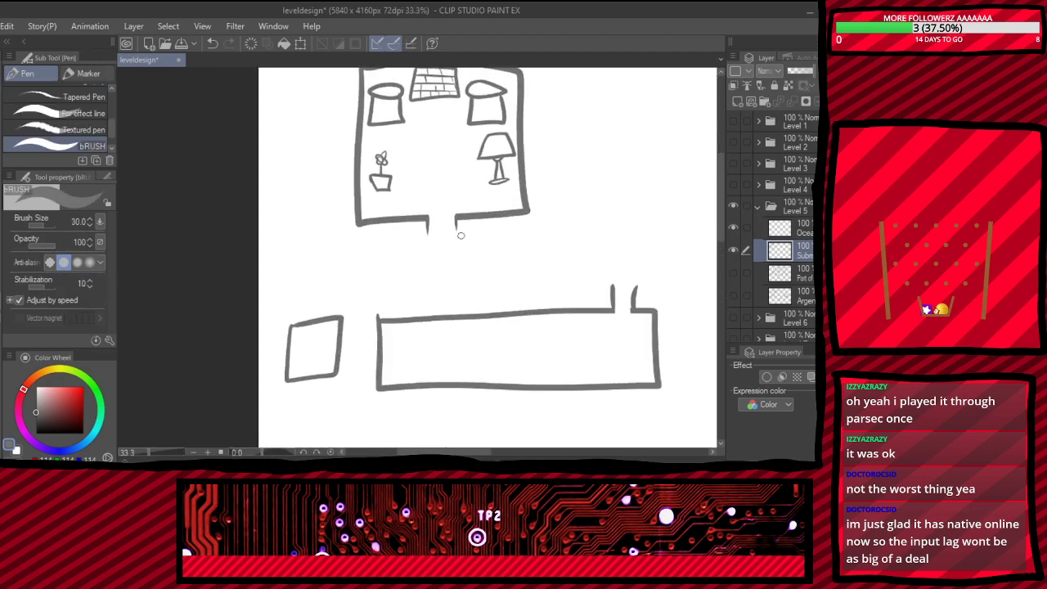
{"action": "scroll", "coordinate": [419, 211], "scroll_direction": "down", "scroll_amount": 3}
{"action": "scroll", "coordinate": [529, 287], "scroll_direction": "up", "scroll_amount": 2}
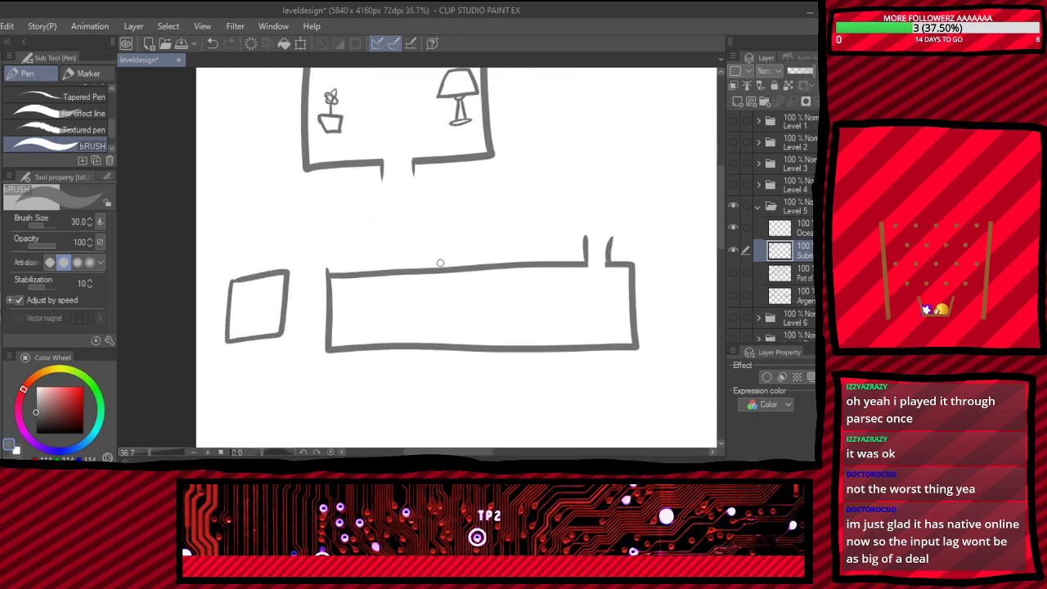
{"action": "key", "text": "e"}
{"action": "mouse_move", "coordinate": [386, 276]}
{"action": "left_mouse_down"}
{"action": "mouse_move", "coordinate": [420, 272]}
{"action": "mouse_move", "coordinate": [385, 255]}
{"action": "left_mouse_up"}
{"action": "key", "text": "p"}
{"action": "scroll", "coordinate": [435, 237], "scroll_direction": "down", "scroll_amount": 3}
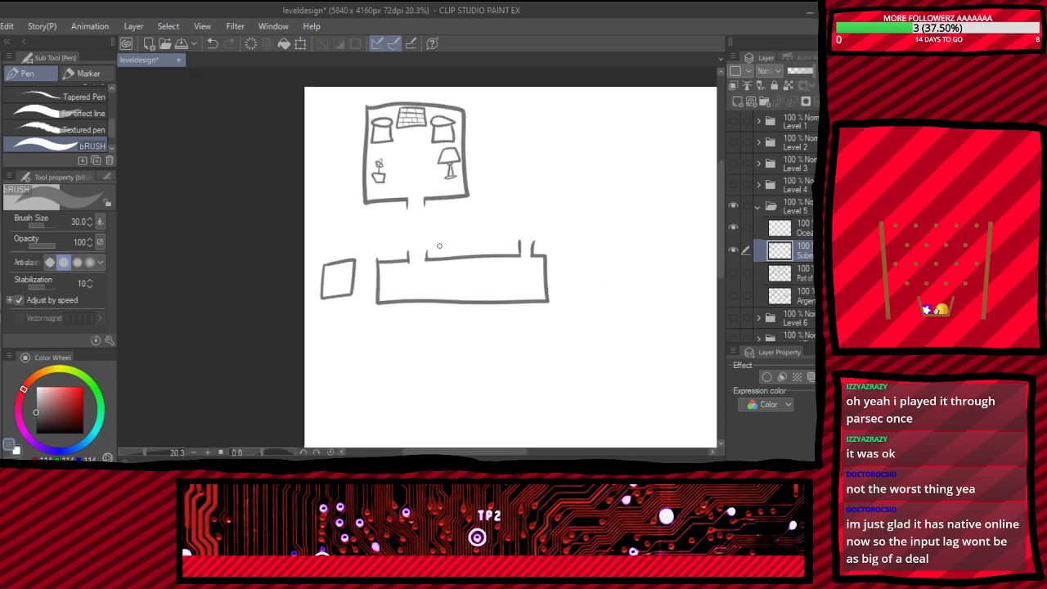
- Erase the facing walls of the small room and the long room and add short passage strokes between the two openings
{"action": "scroll", "coordinate": [439, 245], "scroll_direction": "up", "scroll_amount": 5}
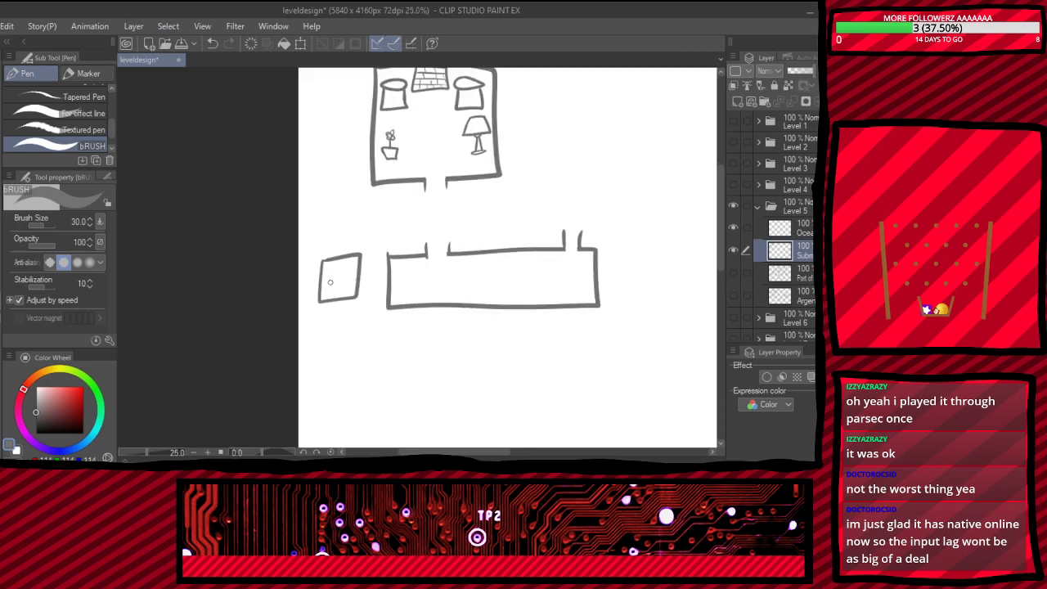
{"action": "key", "text": "e"}
{"action": "left_click", "coordinate": [390, 275]}
{"action": "mouse_move", "coordinate": [321, 291]}
{"action": "left_mouse_down"}
{"action": "mouse_move", "coordinate": [283, 280]}
{"action": "mouse_move", "coordinate": [308, 248]}
{"action": "mouse_move", "coordinate": [332, 250]}
{"action": "left_mouse_up"}
{"action": "key", "text": "p"}
{"action": "left_click_drag", "start_coordinate": [399, 242], "coordinate": [366, 254]}
{"action": "left_click_drag", "start_coordinate": [304, 308], "coordinate": [348, 305]}
{"action": "left_click_drag", "start_coordinate": [401, 304], "coordinate": [362, 304]}
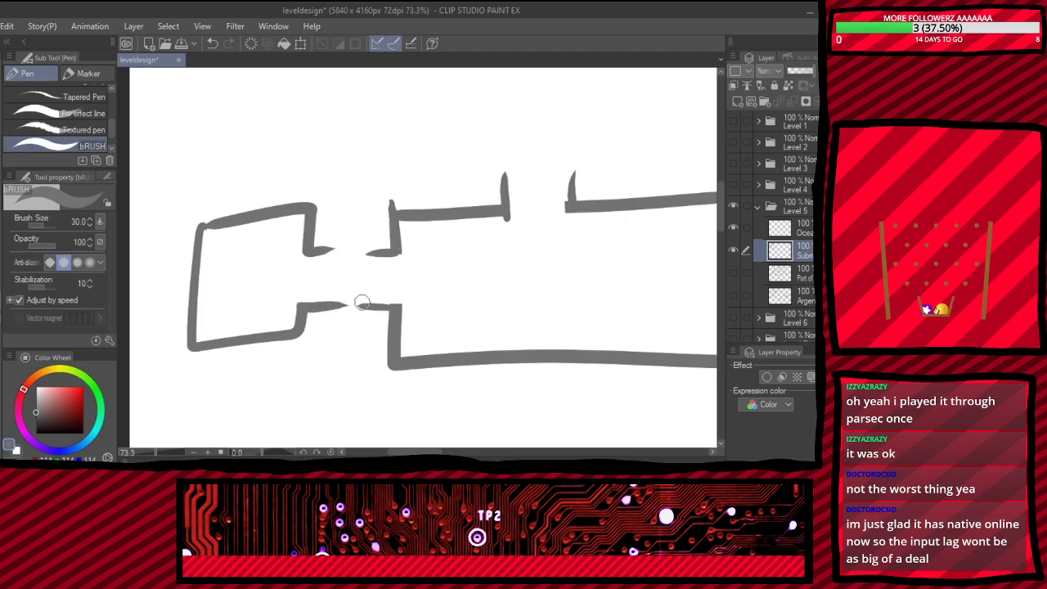
- Handwrite the label "cap room" inside the small room
{"action": "scroll", "coordinate": [406, 270], "scroll_direction": "down", "scroll_amount": 4}
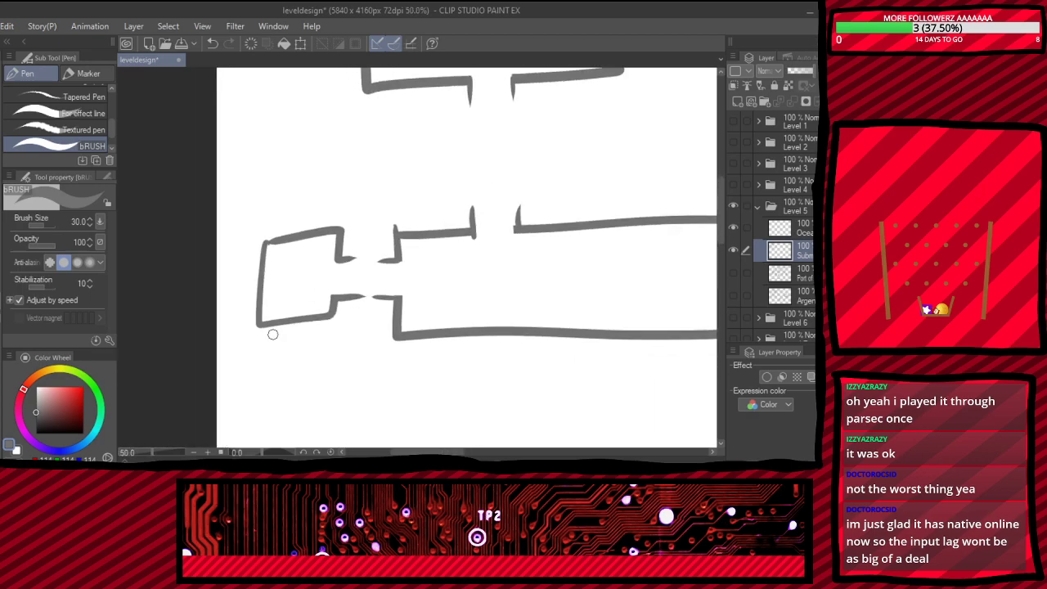
{"action": "scroll", "coordinate": [283, 303], "scroll_direction": "up", "scroll_amount": 2}
{"action": "scroll", "coordinate": [221, 213], "scroll_direction": "up", "scroll_amount": 5}
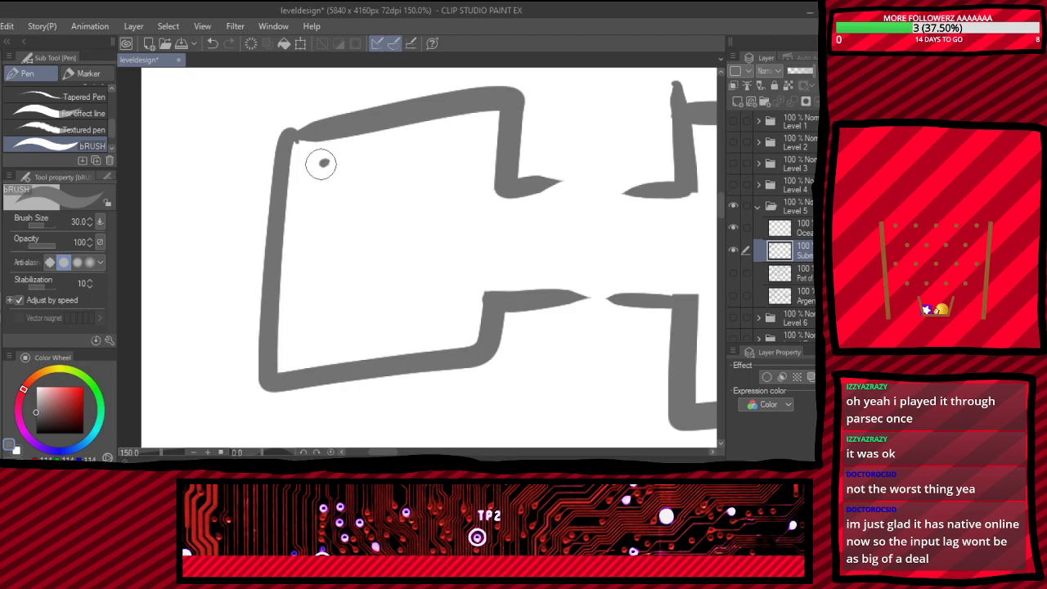
{"action": "left_click_drag", "start_coordinate": [327, 162], "coordinate": [342, 199]}
{"action": "mouse_move", "coordinate": [374, 165]}
{"action": "left_mouse_down"}
{"action": "mouse_move", "coordinate": [386, 181]}
{"action": "mouse_move", "coordinate": [403, 173]}
{"action": "left_mouse_up"}
{"action": "mouse_move", "coordinate": [332, 220]}
{"action": "left_mouse_down"}
{"action": "mouse_move", "coordinate": [404, 227]}
{"action": "mouse_move", "coordinate": [444, 211]}
{"action": "mouse_move", "coordinate": [454, 242]}
{"action": "left_mouse_up"}
{"action": "scroll", "coordinate": [359, 287], "scroll_direction": "down", "scroll_amount": 3}
{"action": "scroll", "coordinate": [359, 287], "scroll_direction": "down", "scroll_amount": 6}
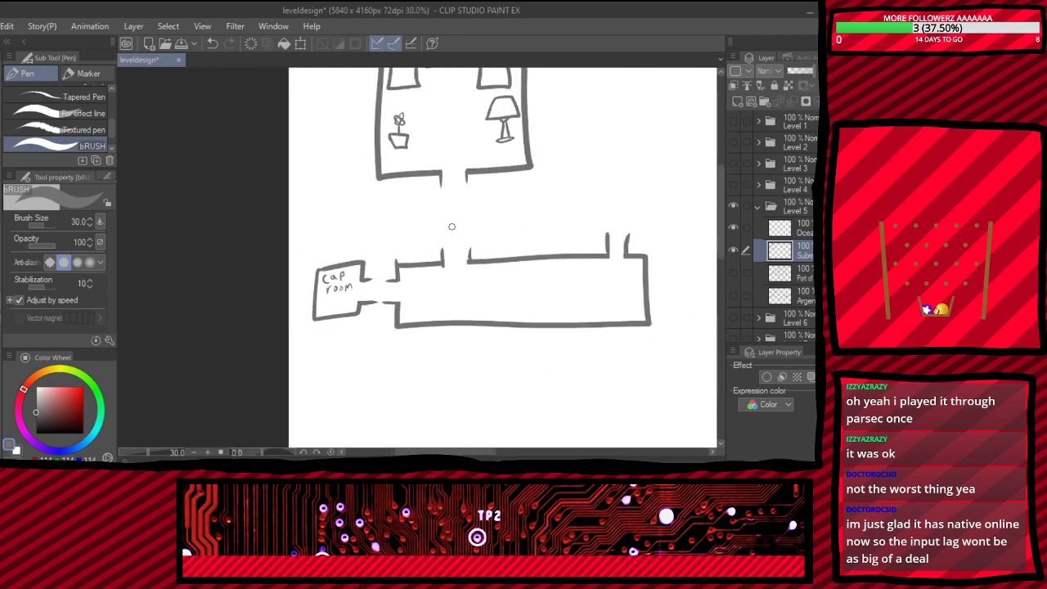
{"action": "scroll", "coordinate": [444, 252], "scroll_direction": "down", "scroll_amount": 3}
{"action": "scroll", "coordinate": [483, 160], "scroll_direction": "up", "scroll_amount": 2}
{"action": "scroll", "coordinate": [486, 159], "scroll_direction": "down", "scroll_amount": 1}
{"action": "scroll", "coordinate": [519, 296], "scroll_direction": "up", "scroll_amount": 4}
{"action": "scroll", "coordinate": [510, 247], "scroll_direction": "up", "scroll_amount": 2}
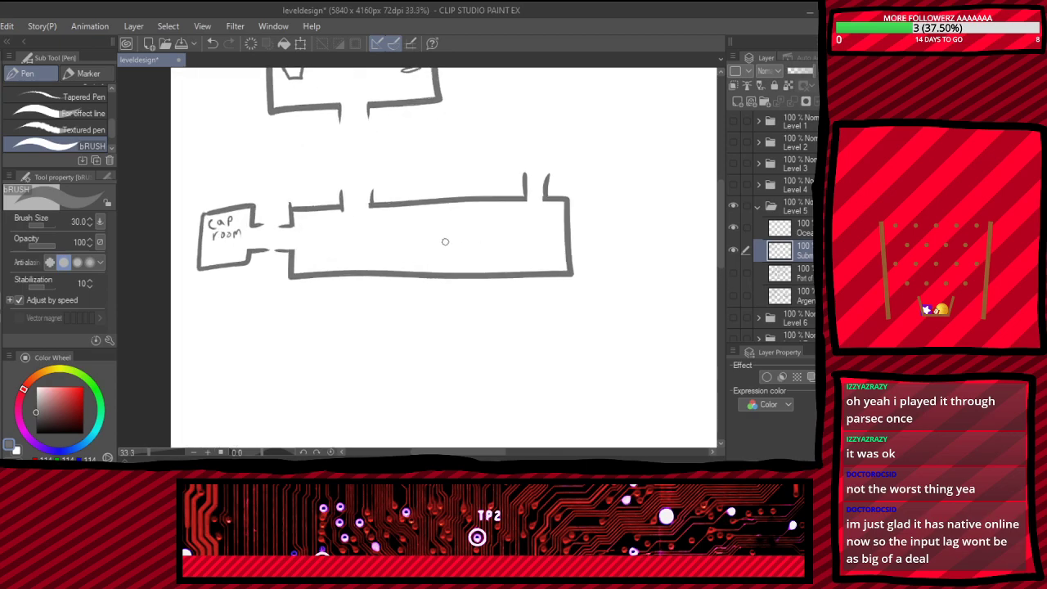
{"action": "scroll", "coordinate": [385, 253], "scroll_direction": "down", "scroll_amount": 1}
{"action": "scroll", "coordinate": [484, 229], "scroll_direction": "up", "scroll_amount": 2}
{"action": "scroll", "coordinate": [517, 176], "scroll_direction": "down", "scroll_amount": 2}
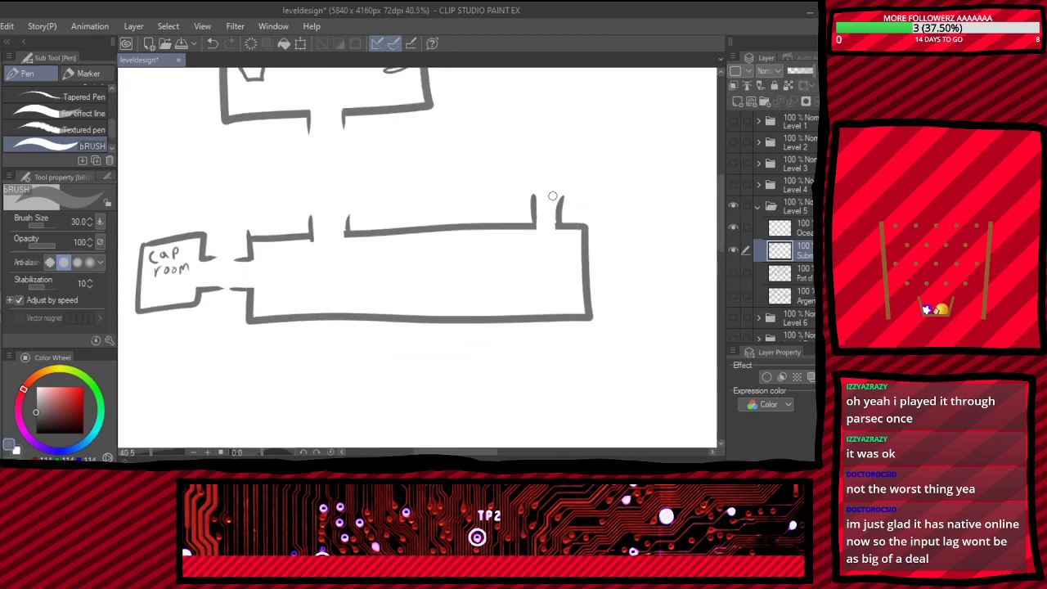
{"action": "scroll", "coordinate": [578, 271], "scroll_direction": "up", "scroll_amount": 3}
{"action": "scroll", "coordinate": [486, 215], "scroll_direction": "up", "scroll_amount": 1}
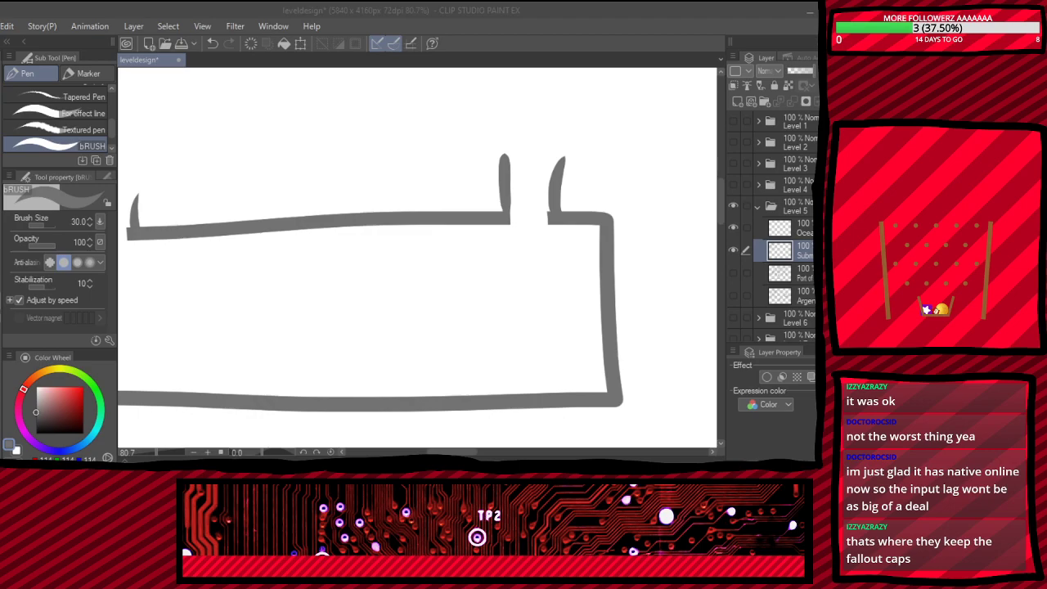
{"action": "left_click", "coordinate": [801, 56]}
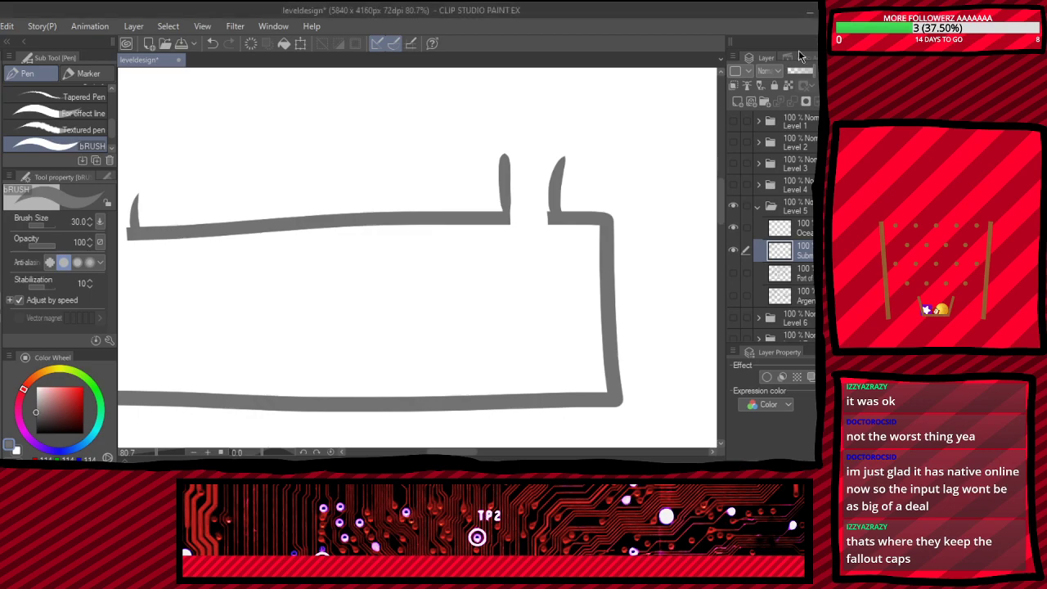
{"action": "scroll", "coordinate": [534, 170], "scroll_direction": "down", "scroll_amount": 5}
{"action": "scroll", "coordinate": [484, 213], "scroll_direction": "up", "scroll_amount": 5}
{"action": "scroll", "coordinate": [505, 301], "scroll_direction": "down", "scroll_amount": 5}
{"action": "scroll", "coordinate": [461, 216], "scroll_direction": "up", "scroll_amount": 4}
{"action": "scroll", "coordinate": [460, 215], "scroll_direction": "down", "scroll_amount": 3}
{"action": "scroll", "coordinate": [483, 222], "scroll_direction": "up", "scroll_amount": 5}
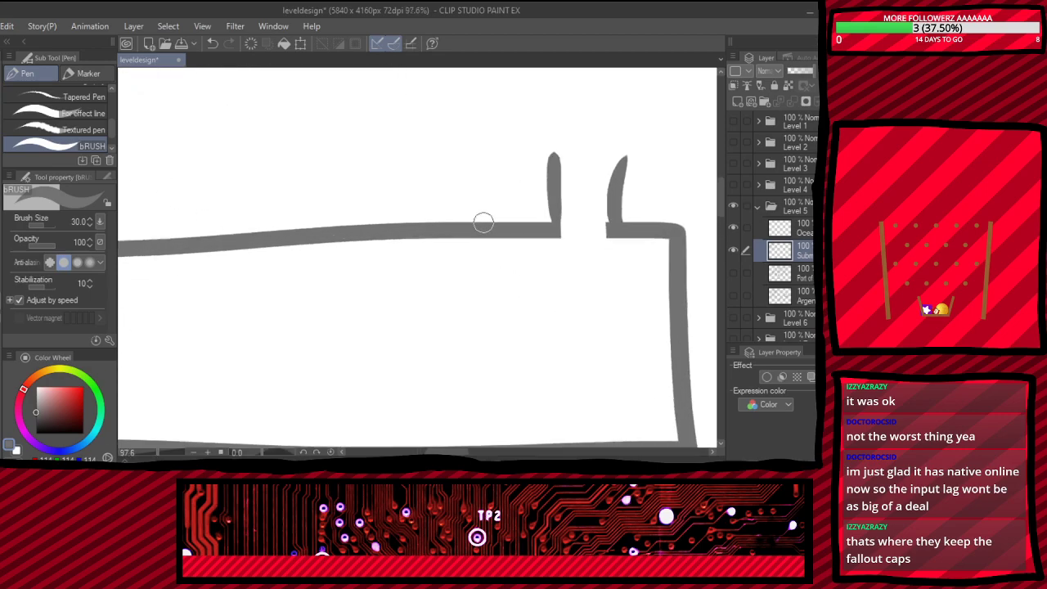
{"action": "scroll", "coordinate": [483, 222], "scroll_direction": "down", "scroll_amount": 3}
{"action": "scroll", "coordinate": [524, 230], "scroll_direction": "up", "scroll_amount": 3}
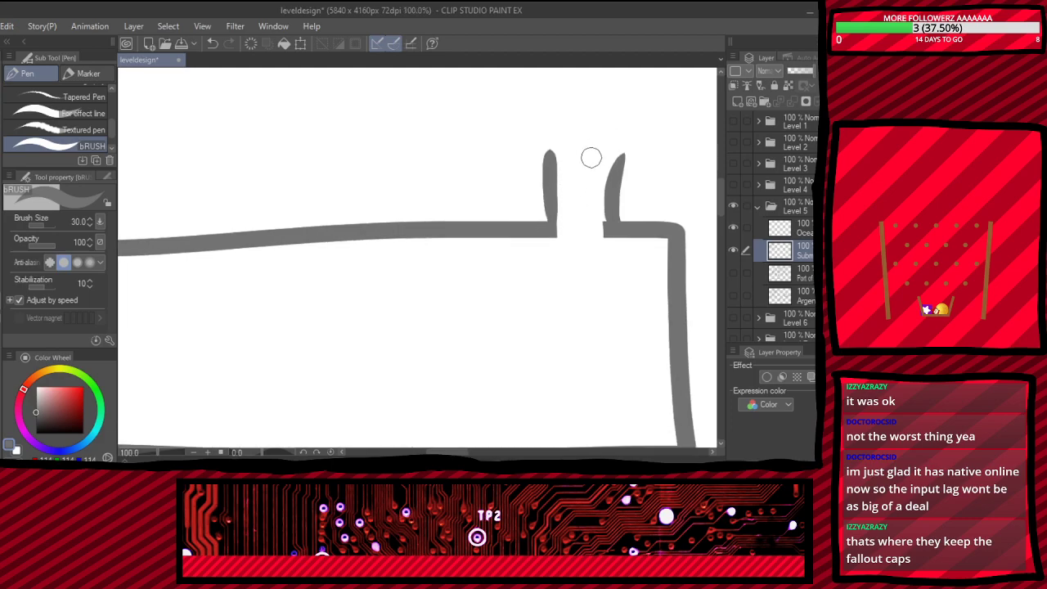
- Draw a robed figure with a pointed hat, sleeves and feet in the doorway near the long room's right end
{"action": "mouse_move", "coordinate": [559, 204]}
{"action": "left_mouse_down"}
{"action": "mouse_move", "coordinate": [591, 182]}
{"action": "mouse_move", "coordinate": [604, 209]}
{"action": "mouse_move", "coordinate": [568, 213]}
{"action": "mouse_move", "coordinate": [581, 186]}
{"action": "mouse_move", "coordinate": [583, 214]}
{"action": "mouse_move", "coordinate": [502, 275]}
{"action": "left_mouse_up"}
{"action": "mouse_move", "coordinate": [597, 219]}
{"action": "left_mouse_down"}
{"action": "mouse_move", "coordinate": [622, 230]}
{"action": "mouse_move", "coordinate": [643, 305]}
{"action": "left_mouse_up"}
{"action": "mouse_move", "coordinate": [528, 239]}
{"action": "left_mouse_down"}
{"action": "mouse_move", "coordinate": [494, 296]}
{"action": "mouse_move", "coordinate": [532, 296]}
{"action": "left_mouse_up"}
{"action": "mouse_move", "coordinate": [642, 303]}
{"action": "left_mouse_down"}
{"action": "mouse_move", "coordinate": [616, 300]}
{"action": "mouse_move", "coordinate": [602, 259]}
{"action": "left_mouse_up"}
{"action": "mouse_move", "coordinate": [540, 291]}
{"action": "left_mouse_down"}
{"action": "mouse_move", "coordinate": [527, 328]}
{"action": "mouse_move", "coordinate": [610, 325]}
{"action": "mouse_move", "coordinate": [612, 286]}
{"action": "left_mouse_up"}
{"action": "left_click_drag", "start_coordinate": [537, 321], "coordinate": [557, 254]}
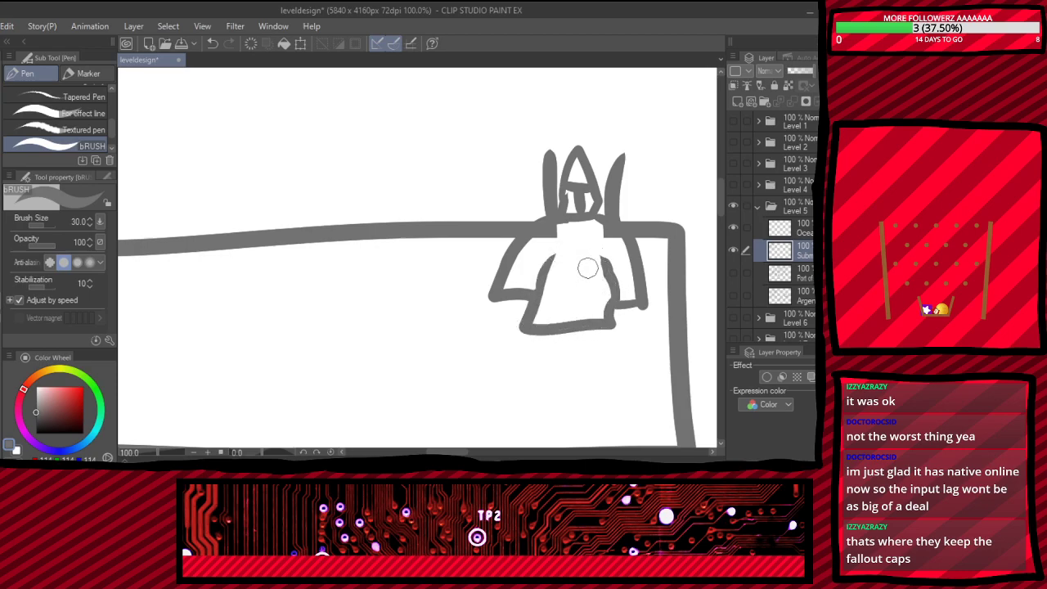
{"action": "mouse_move", "coordinate": [580, 330]}
{"action": "left_mouse_down"}
{"action": "mouse_move", "coordinate": [631, 335]}
{"action": "mouse_move", "coordinate": [533, 337]}
{"action": "mouse_move", "coordinate": [504, 351]}
{"action": "left_mouse_up"}
{"action": "key", "text": "ctrl+z"}
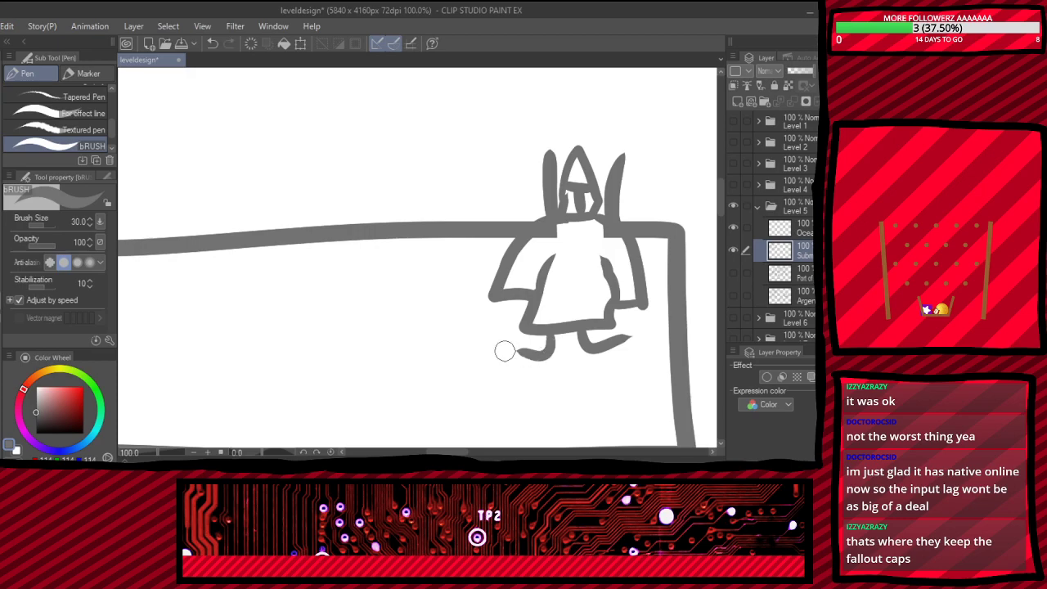
{"action": "scroll", "coordinate": [504, 351], "scroll_direction": "down", "scroll_amount": 6}
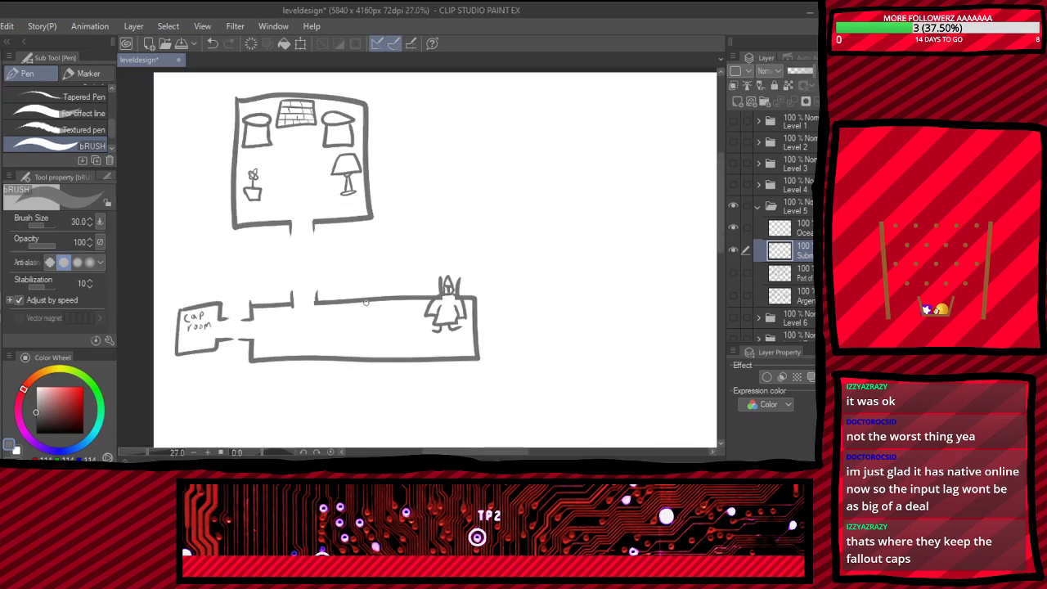
{"action": "scroll", "coordinate": [365, 301], "scroll_direction": "down", "scroll_amount": 4}
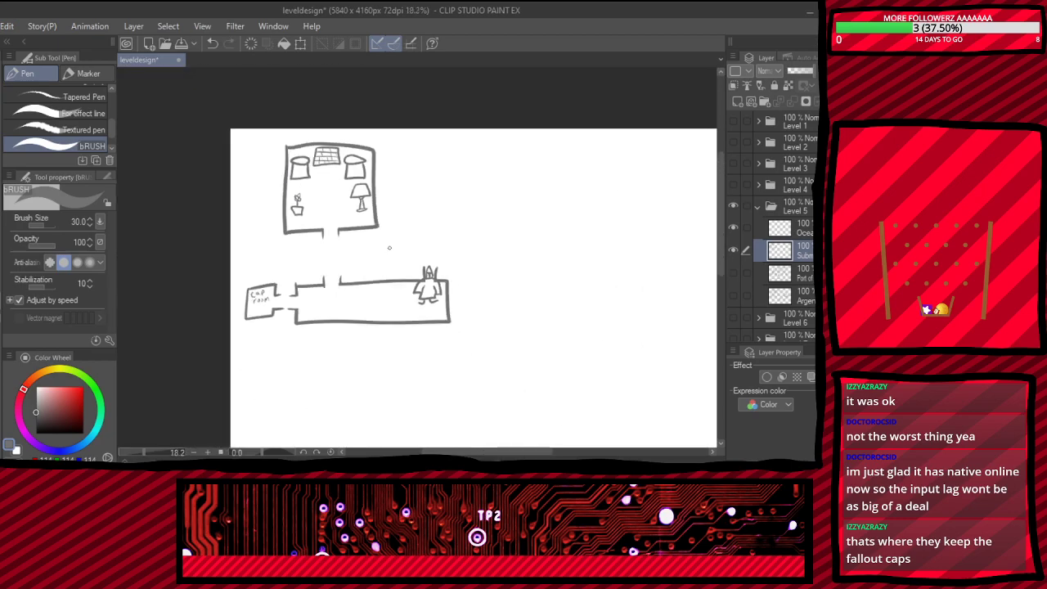
{"action": "scroll", "coordinate": [436, 222], "scroll_direction": "up", "scroll_amount": 3}
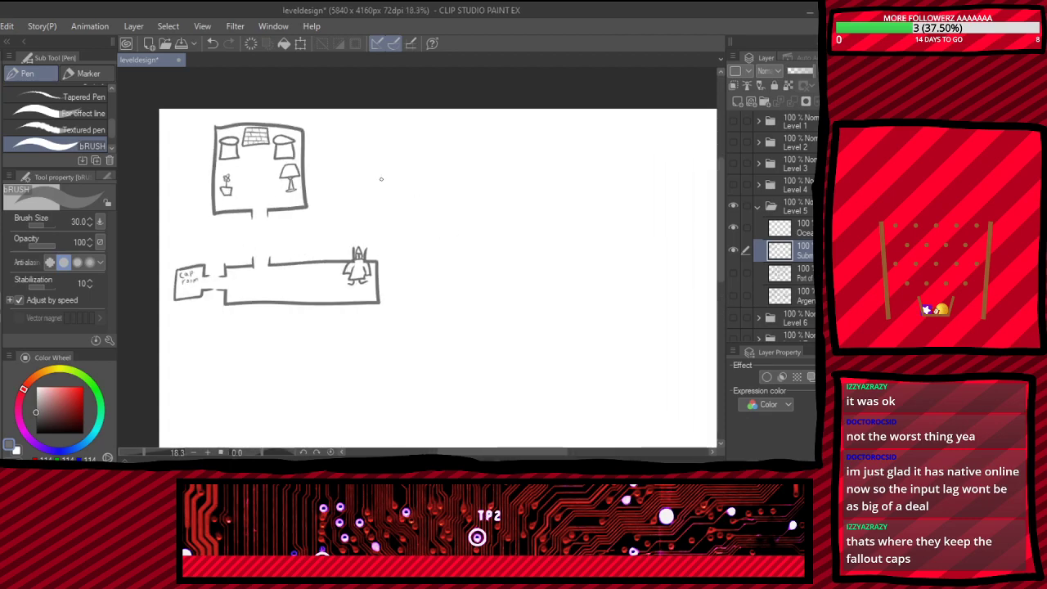
{"action": "scroll", "coordinate": [367, 166], "scroll_direction": "up", "scroll_amount": 4}
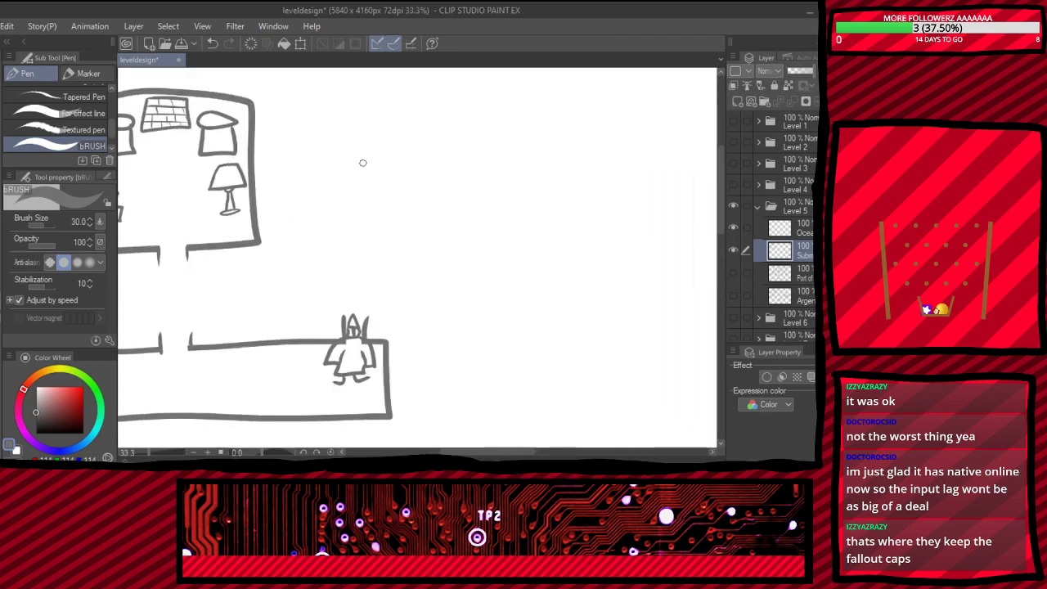
{"action": "scroll", "coordinate": [454, 215], "scroll_direction": "down", "scroll_amount": 4}
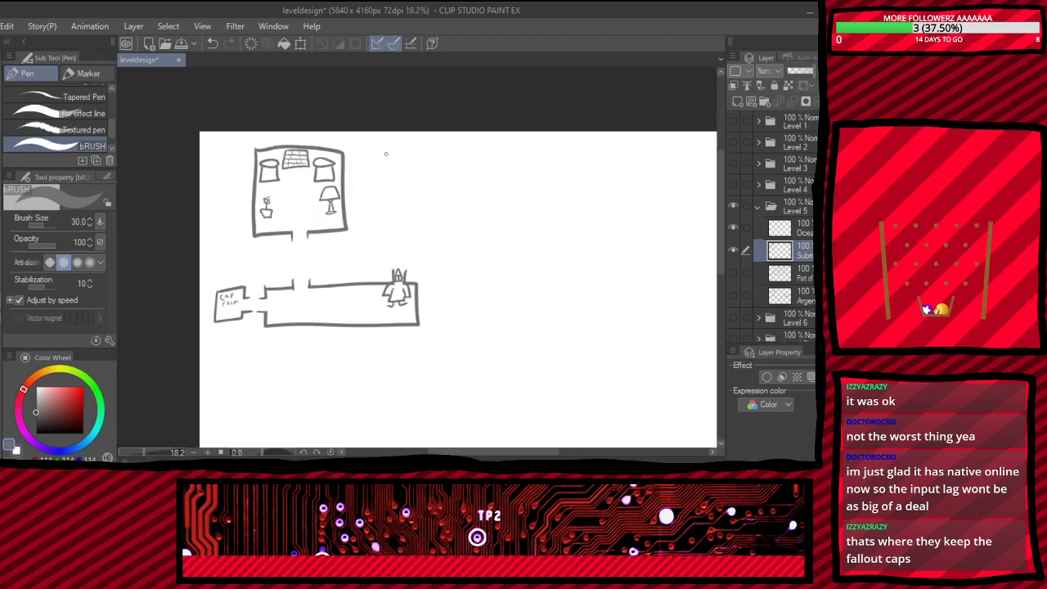
{"action": "scroll", "coordinate": [419, 214], "scroll_direction": "up", "scroll_amount": 3}
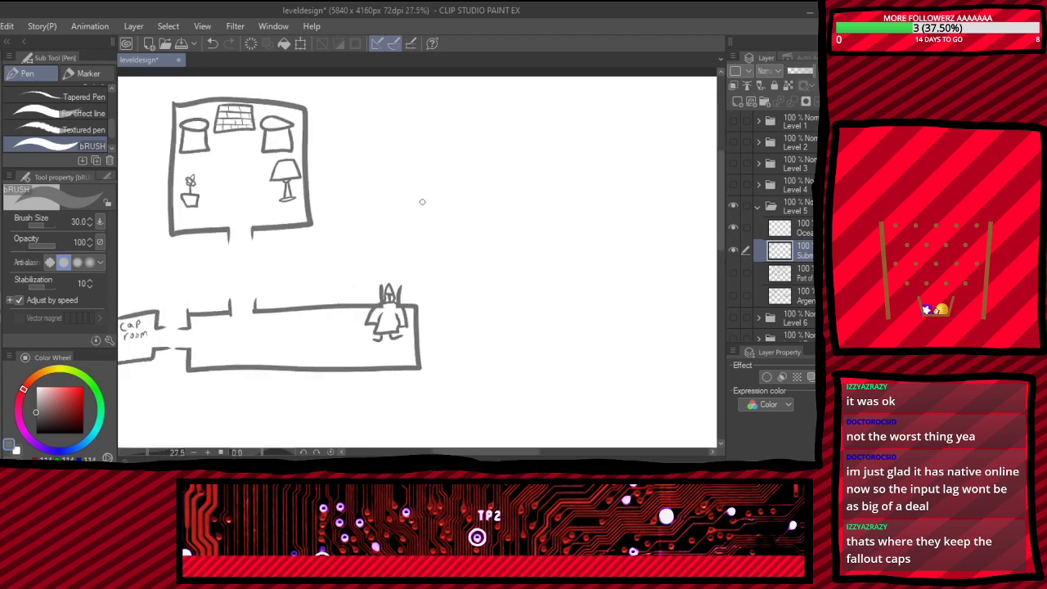
{"action": "scroll", "coordinate": [419, 176], "scroll_direction": "down", "scroll_amount": 3}
{"action": "scroll", "coordinate": [416, 159], "scroll_direction": "up", "scroll_amount": 3}
{"action": "scroll", "coordinate": [417, 157], "scroll_direction": "up", "scroll_amount": 2}
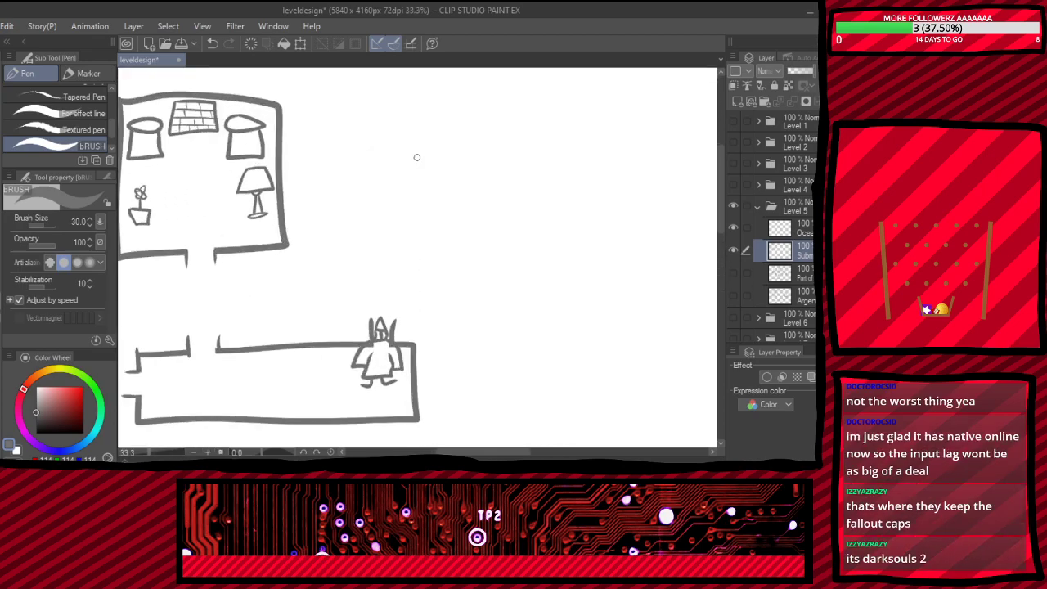
{"action": "scroll", "coordinate": [331, 140], "scroll_direction": "up", "scroll_amount": 1}
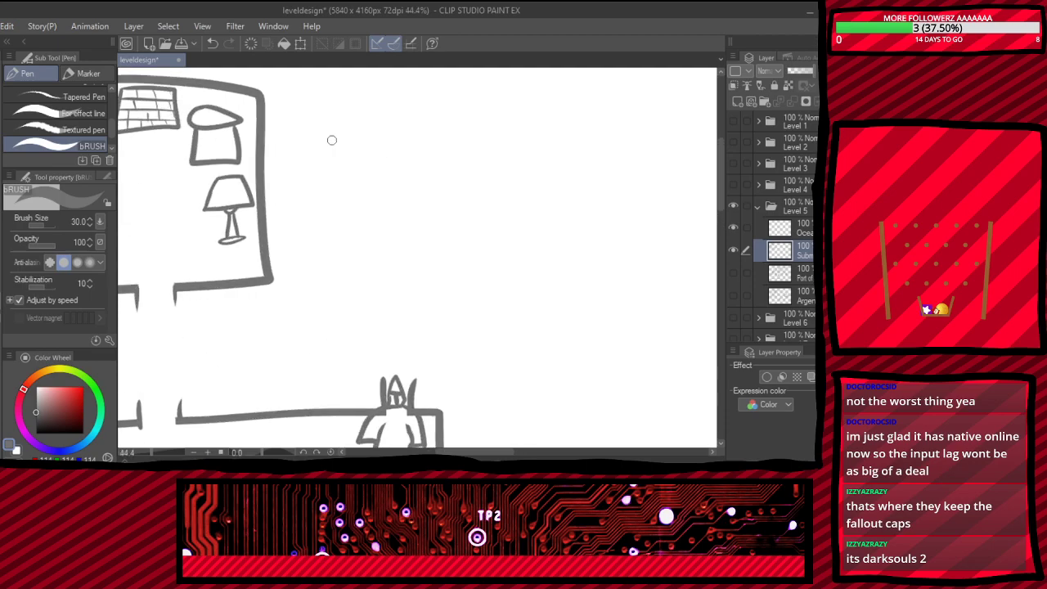
- Draw a closed L-shaped room above the robed figure, beside the furnished room, with its long arm extending to the right
{"action": "scroll", "coordinate": [344, 155], "scroll_direction": "down", "scroll_amount": 2}
{"action": "scroll", "coordinate": [370, 176], "scroll_direction": "down", "scroll_amount": 1}
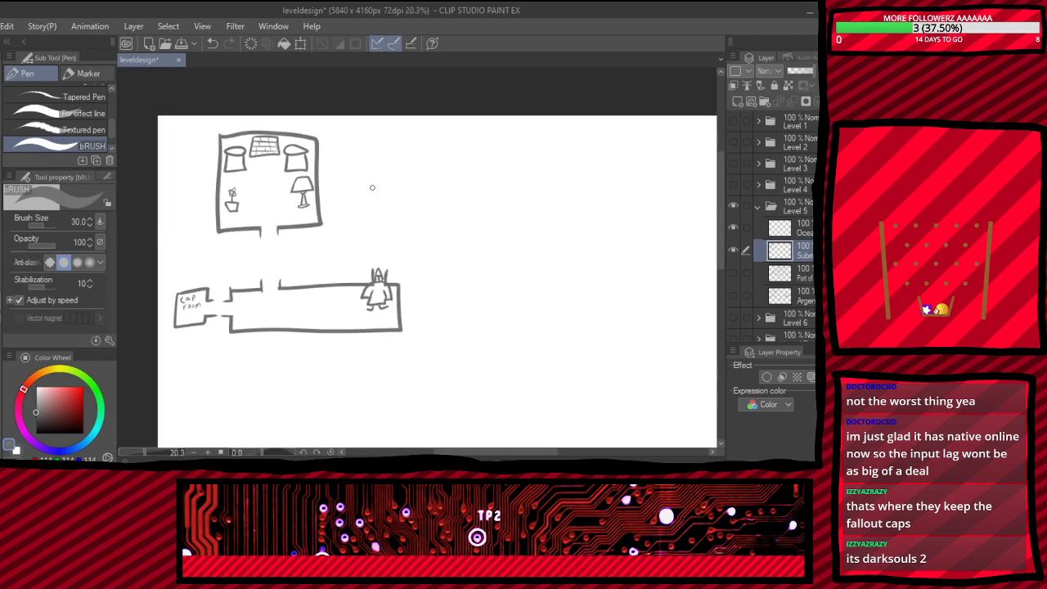
{"action": "scroll", "coordinate": [405, 126], "scroll_direction": "up", "scroll_amount": 2}
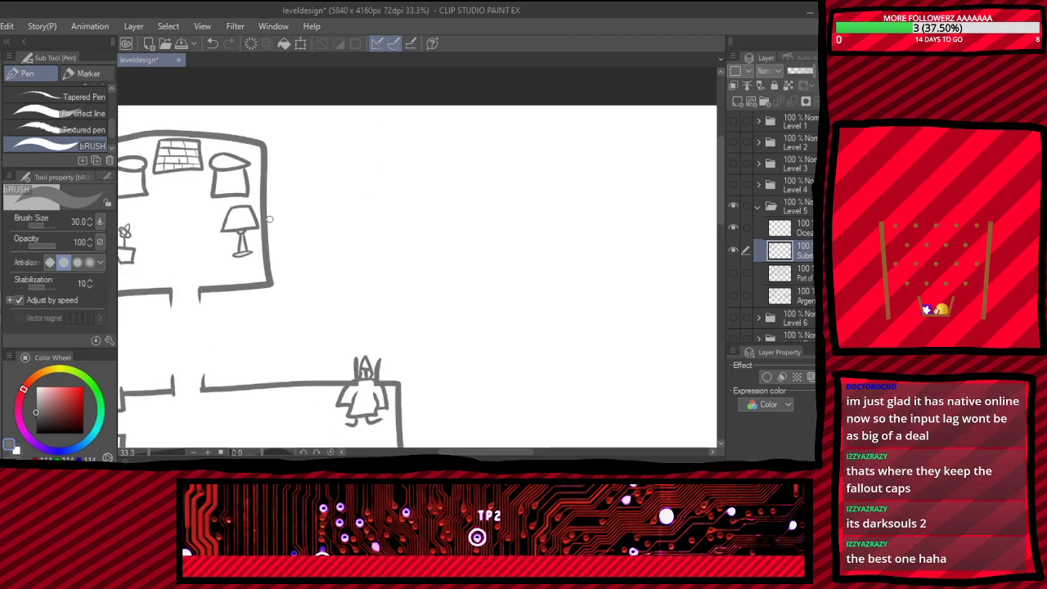
{"action": "mouse_move", "coordinate": [344, 288]}
{"action": "left_mouse_down"}
{"action": "mouse_move", "coordinate": [330, 176]}
{"action": "mouse_move", "coordinate": [343, 166]}
{"action": "mouse_move", "coordinate": [612, 157]}
{"action": "mouse_move", "coordinate": [594, 240]}
{"action": "mouse_move", "coordinate": [470, 244]}
{"action": "mouse_move", "coordinate": [431, 269]}
{"action": "mouse_move", "coordinate": [429, 304]}
{"action": "mouse_move", "coordinate": [334, 304]}
{"action": "mouse_move", "coordinate": [352, 305]}
{"action": "mouse_move", "coordinate": [339, 255]}
{"action": "left_mouse_up"}
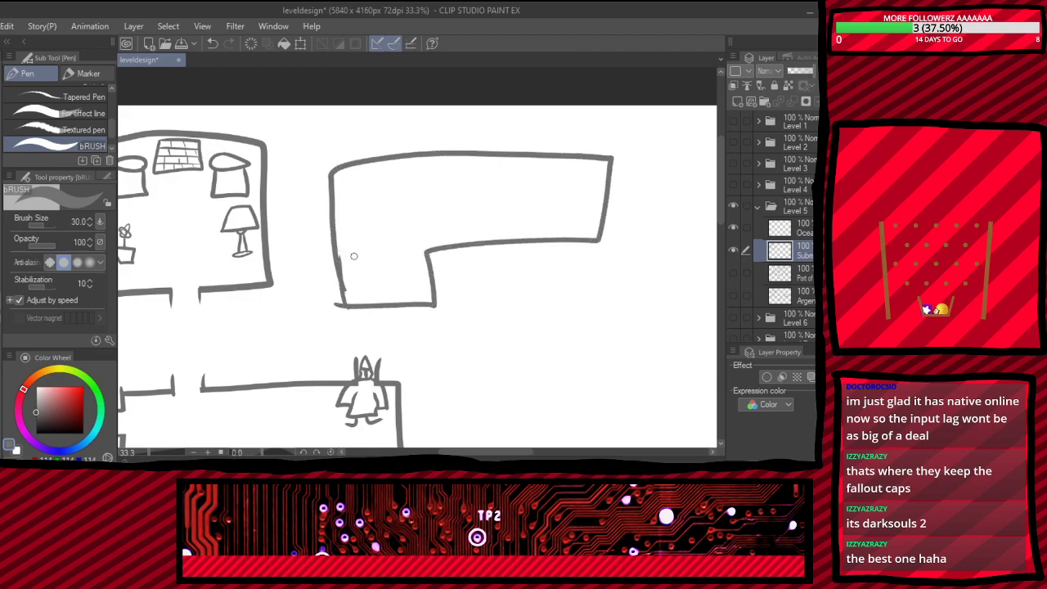
- Open a doorway in the L-shaped room's bottom wall above the robed figure, with two short downward passage strokes
{"action": "scroll", "coordinate": [354, 257], "scroll_direction": "down", "scroll_amount": 3}
{"action": "scroll", "coordinate": [334, 376], "scroll_direction": "up", "scroll_amount": 5}
{"action": "key", "text": "e"}
{"action": "mouse_move", "coordinate": [374, 249]}
{"action": "left_mouse_down"}
{"action": "mouse_move", "coordinate": [378, 231]}
{"action": "mouse_move", "coordinate": [360, 271]}
{"action": "mouse_move", "coordinate": [401, 268]}
{"action": "left_mouse_up"}
{"action": "key", "text": "p"}
{"action": "key", "text": "ctrl+z"}
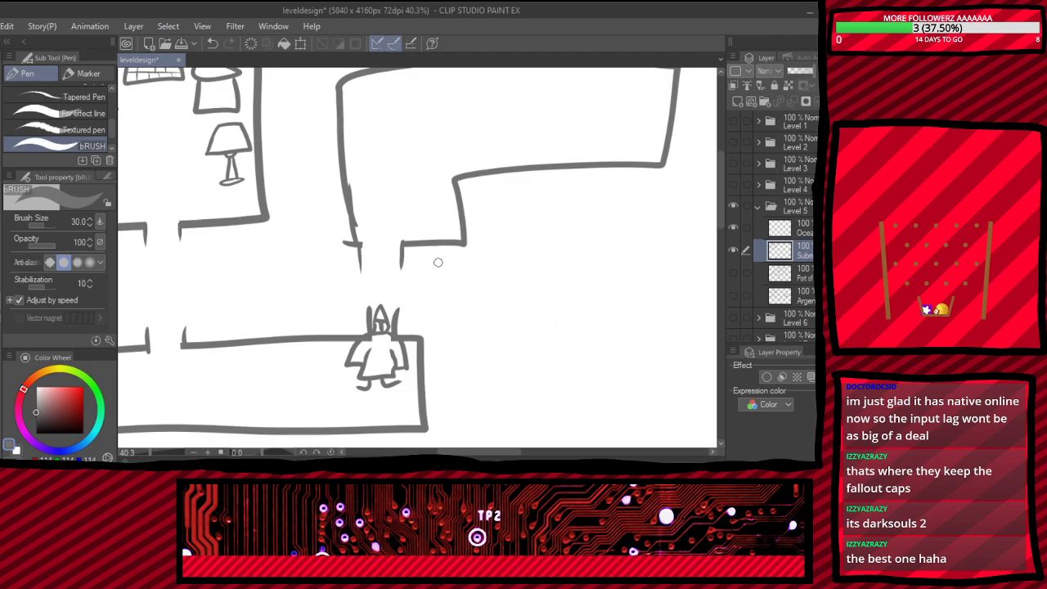
- Erase a gap in the right end wall of the L-shaped room and add two short outward passage strokes
{"action": "scroll", "coordinate": [437, 259], "scroll_direction": "down", "scroll_amount": 4}
{"action": "scroll", "coordinate": [523, 225], "scroll_direction": "up", "scroll_amount": 1}
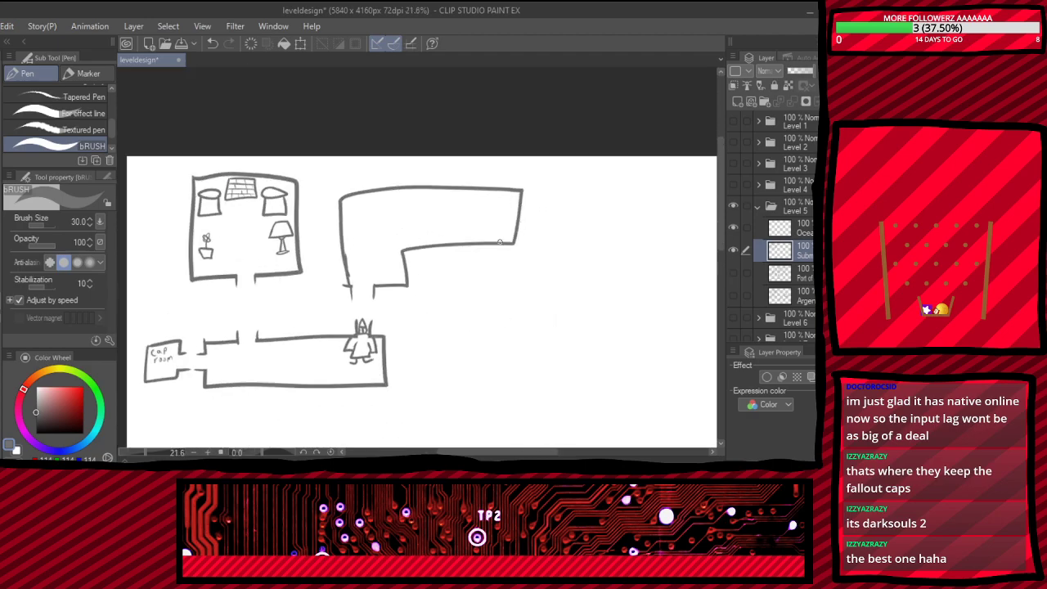
{"action": "scroll", "coordinate": [499, 242], "scroll_direction": "down", "scroll_amount": 3}
{"action": "scroll", "coordinate": [492, 237], "scroll_direction": "up", "scroll_amount": 4}
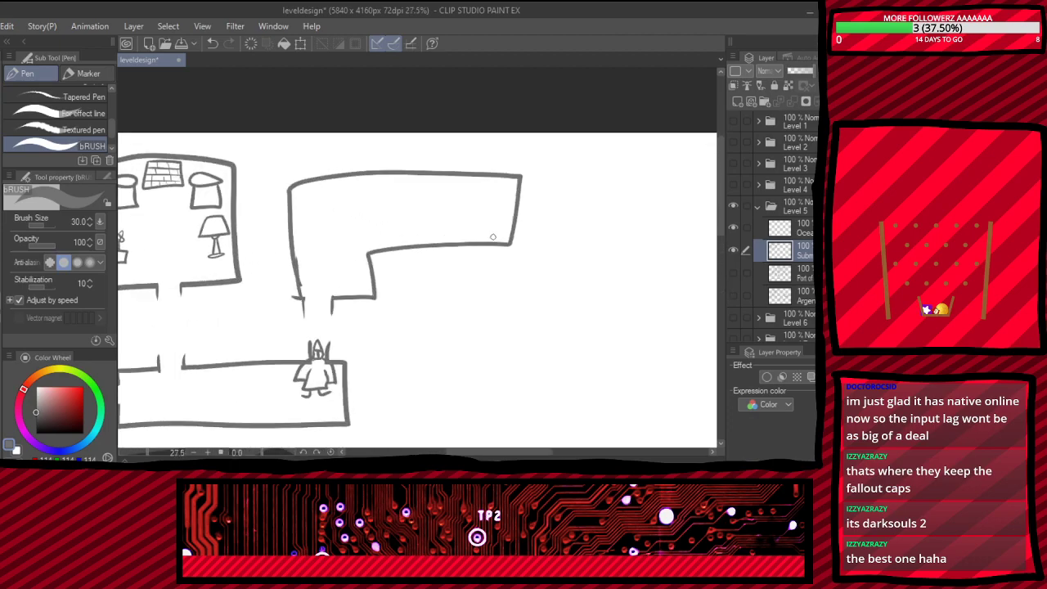
{"action": "scroll", "coordinate": [493, 237], "scroll_direction": "up", "scroll_amount": 5}
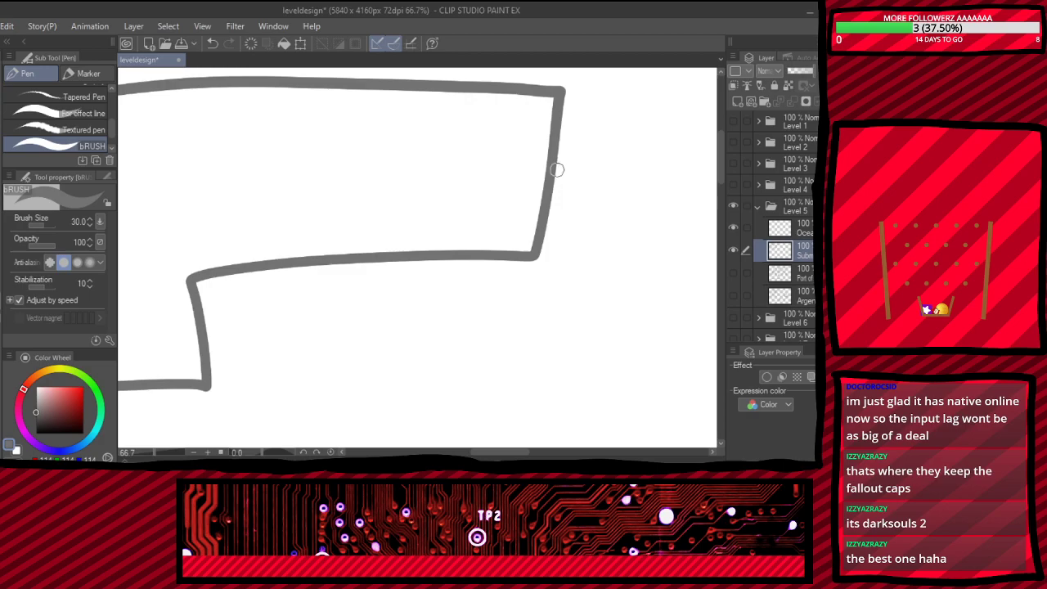
{"action": "key", "text": "e"}
{"action": "left_click_drag", "start_coordinate": [556, 178], "coordinate": [654, 179]}
{"action": "key", "text": "p"}
{"action": "left_click_drag", "start_coordinate": [550, 159], "coordinate": [620, 159]}
{"action": "key", "text": "ctrl+z"}
{"action": "left_click_drag", "start_coordinate": [541, 205], "coordinate": [609, 214]}
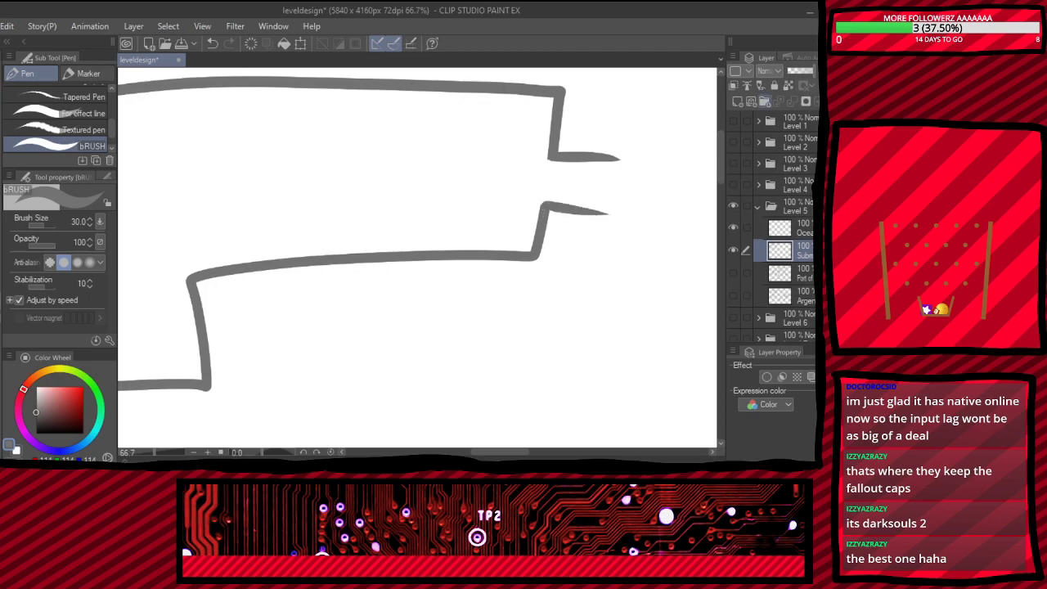
- Erase the ragged overlapping lower part of the L-shaped room's left wall and redraw it as one clean line
{"action": "scroll", "coordinate": [494, 231], "scroll_direction": "down", "scroll_amount": 2}
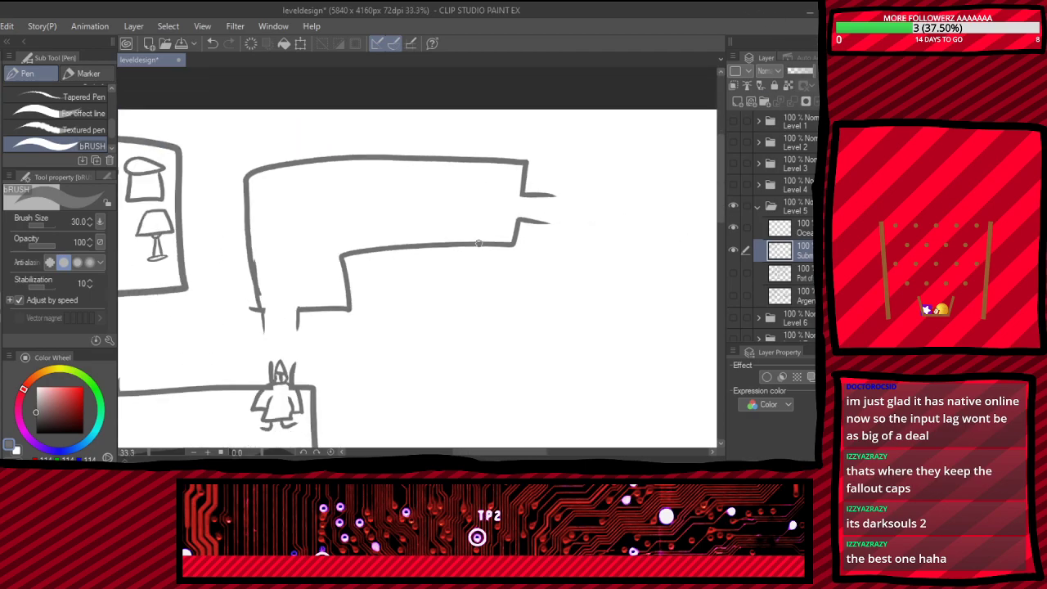
{"action": "scroll", "coordinate": [467, 236], "scroll_direction": "up", "scroll_amount": 5}
{"action": "key", "text": "e"}
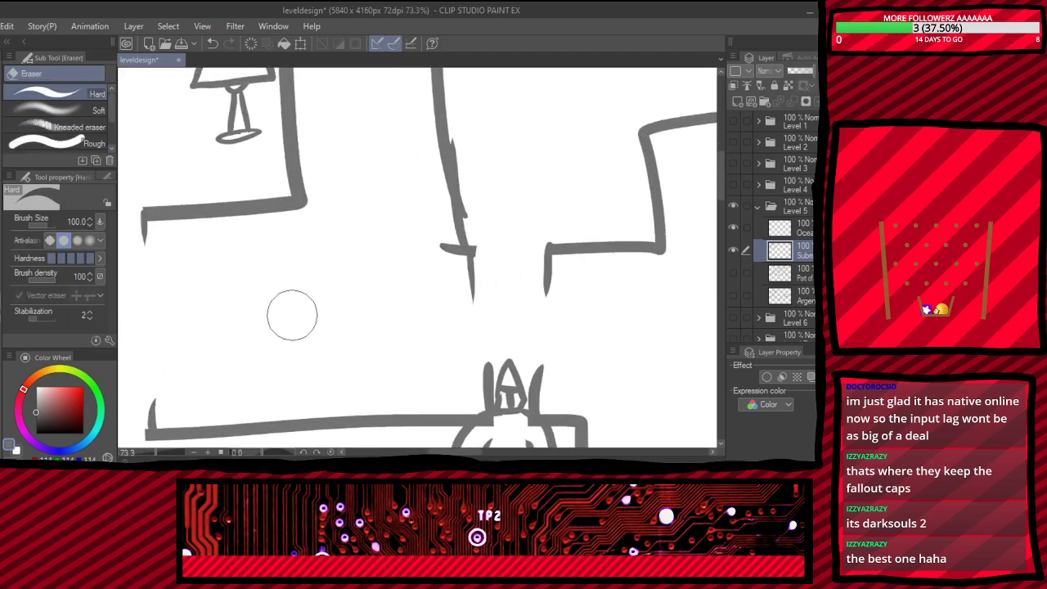
{"action": "left_click_drag", "start_coordinate": [459, 129], "coordinate": [473, 225]}
{"action": "key", "text": "p"}
{"action": "mouse_move", "coordinate": [443, 146]}
{"action": "left_mouse_down"}
{"action": "mouse_move", "coordinate": [469, 246]}
{"action": "mouse_move", "coordinate": [443, 129]}
{"action": "left_mouse_up"}
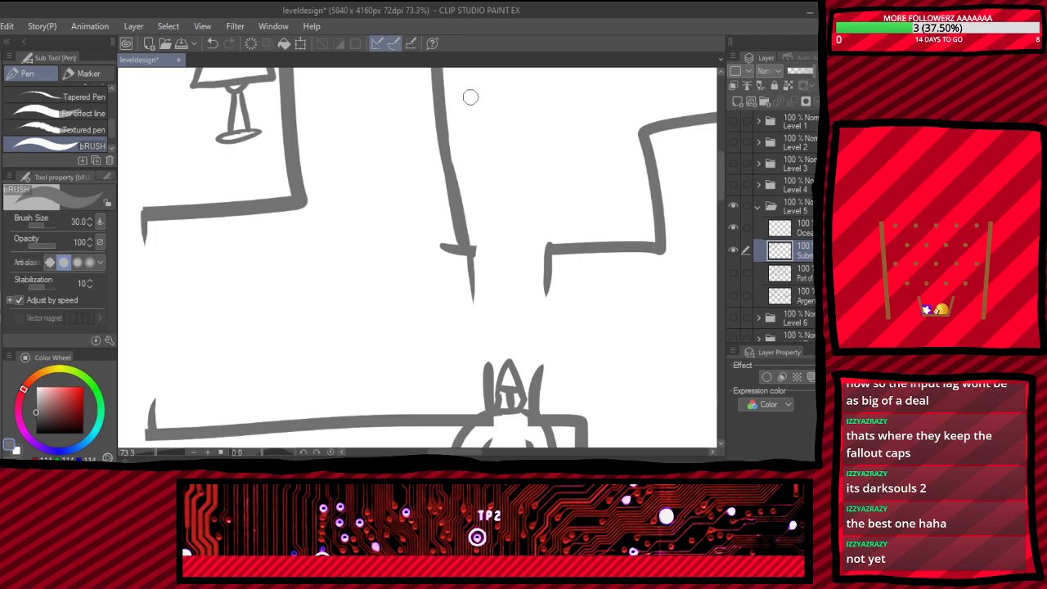
- Erase the overshooting corner at the left of the L-shaped room's bottom doorway and redraw its passage stroke
{"action": "key", "text": "e"}
{"action": "mouse_move", "coordinate": [439, 237]}
{"action": "left_mouse_down"}
{"action": "mouse_move", "coordinate": [456, 337]}
{"action": "mouse_move", "coordinate": [472, 324]}
{"action": "left_mouse_up"}
{"action": "key", "text": "p"}
{"action": "mouse_move", "coordinate": [460, 233]}
{"action": "left_mouse_down"}
{"action": "mouse_move", "coordinate": [461, 259]}
{"action": "mouse_move", "coordinate": [476, 252]}
{"action": "mouse_move", "coordinate": [459, 233]}
{"action": "left_mouse_up"}
{"action": "key", "text": "ctrl+z"}
- Retouch the corner where the lower passage stroke meets the L-shaped room's right end wall
{"action": "scroll", "coordinate": [468, 186], "scroll_direction": "down", "scroll_amount": 6}
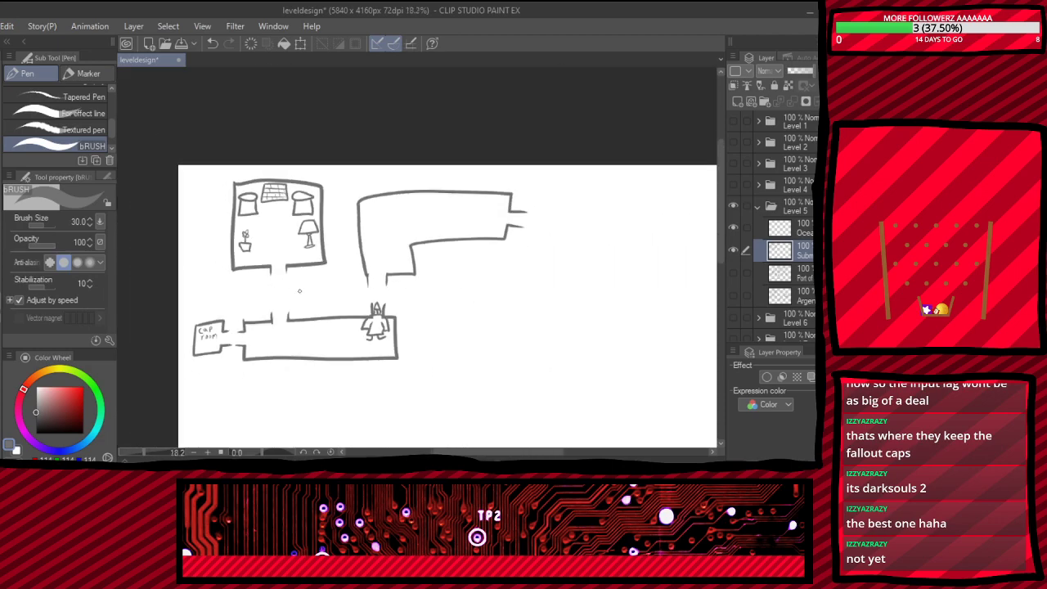
{"action": "scroll", "coordinate": [538, 209], "scroll_direction": "up", "scroll_amount": 6}
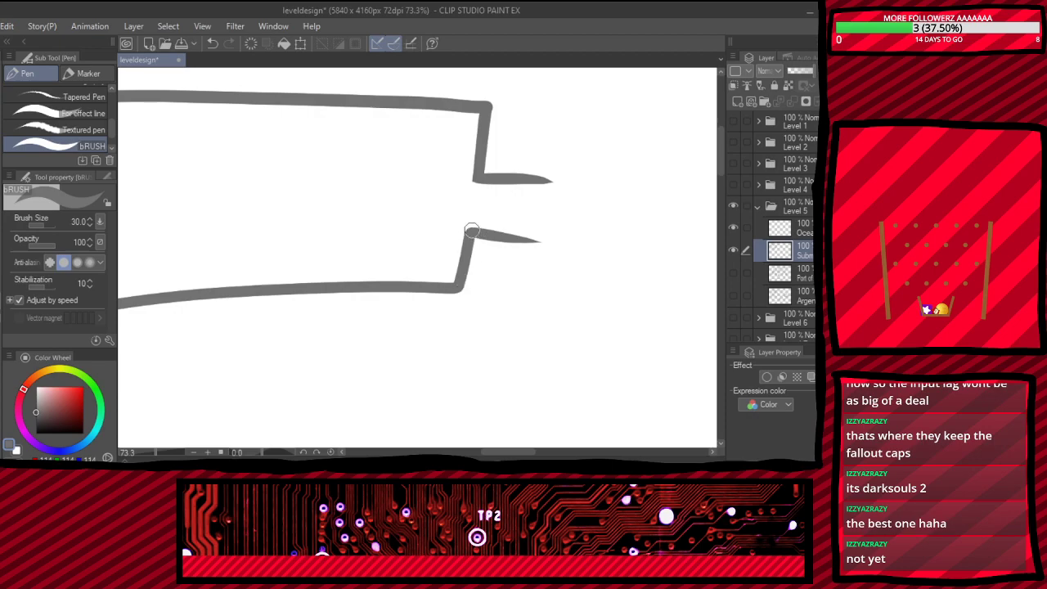
{"action": "left_click_drag", "start_coordinate": [471, 250], "coordinate": [467, 230]}
- Draw a tall rectangular room to the right of the L-shaped room's end doorway
{"action": "scroll", "coordinate": [474, 312], "scroll_direction": "down", "scroll_amount": 8}
{"action": "scroll", "coordinate": [380, 299], "scroll_direction": "up", "scroll_amount": 2}
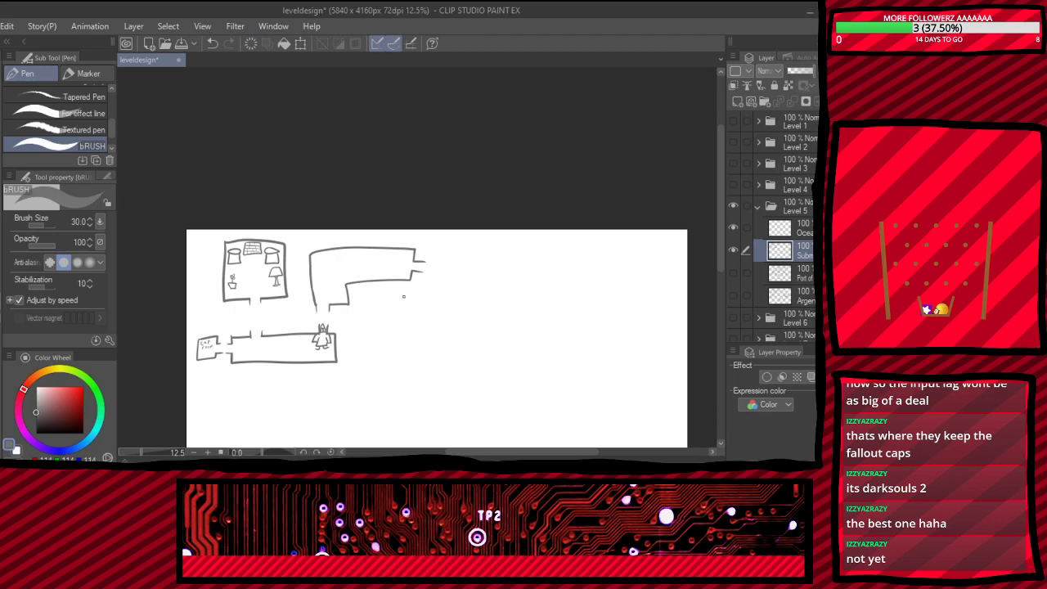
{"action": "scroll", "coordinate": [404, 296], "scroll_direction": "down", "scroll_amount": 2}
{"action": "scroll", "coordinate": [413, 274], "scroll_direction": "up", "scroll_amount": 6}
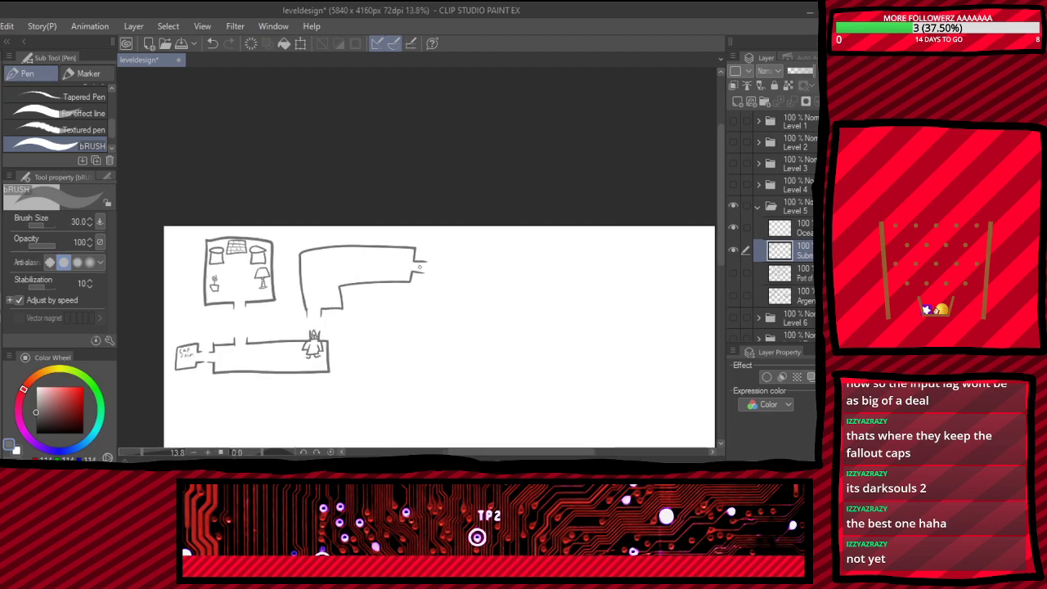
{"action": "scroll", "coordinate": [417, 265], "scroll_direction": "up", "scroll_amount": 2}
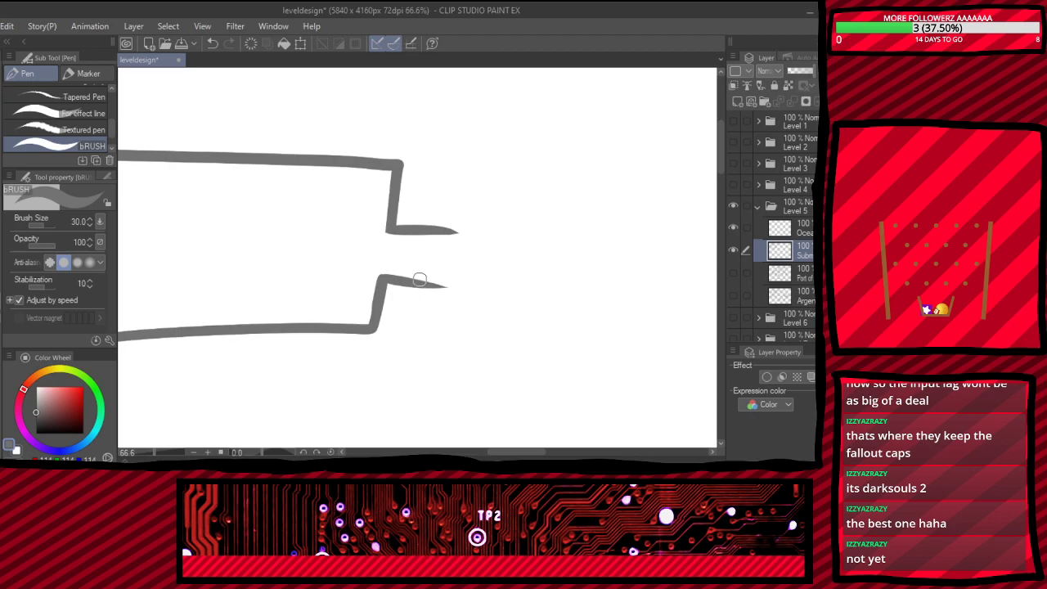
{"action": "scroll", "coordinate": [422, 275], "scroll_direction": "down", "scroll_amount": 1}
{"action": "scroll", "coordinate": [436, 295], "scroll_direction": "down", "scroll_amount": 4}
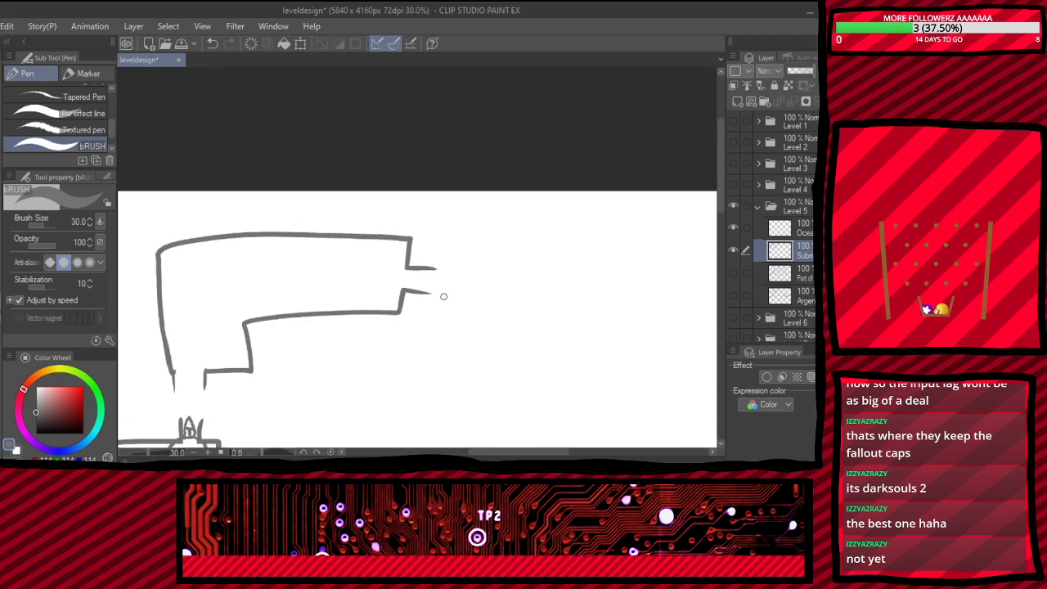
{"action": "scroll", "coordinate": [531, 321], "scroll_direction": "up", "scroll_amount": 3}
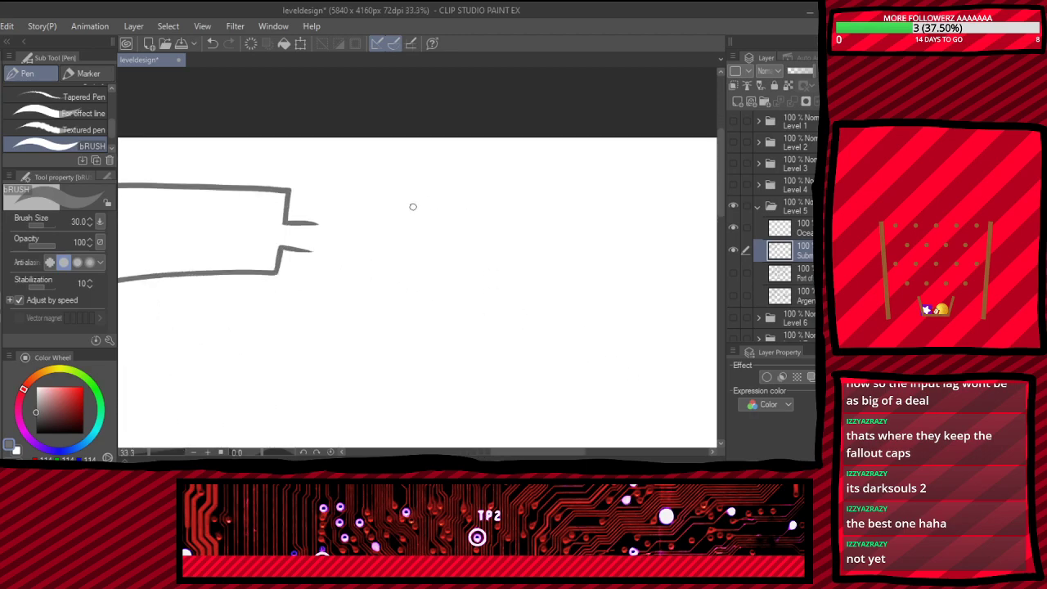
{"action": "mouse_move", "coordinate": [400, 185]}
{"action": "left_mouse_down"}
{"action": "mouse_move", "coordinate": [376, 407]}
{"action": "mouse_move", "coordinate": [489, 413]}
{"action": "mouse_move", "coordinate": [503, 388]}
{"action": "mouse_move", "coordinate": [517, 199]}
{"action": "mouse_move", "coordinate": [495, 188]}
{"action": "mouse_move", "coordinate": [401, 187]}
{"action": "left_mouse_up"}
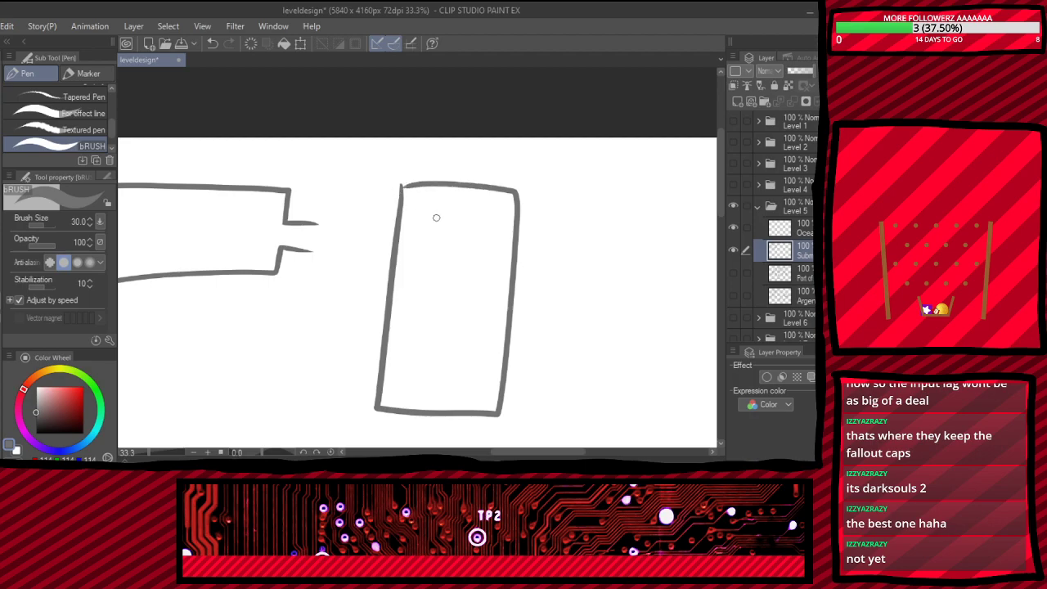
- Erase a gap in the tall room's left wall facing the L-shaped room and add two short outward passage strokes
{"action": "scroll", "coordinate": [582, 249], "scroll_direction": "down", "scroll_amount": 3}
{"action": "scroll", "coordinate": [548, 245], "scroll_direction": "up", "scroll_amount": 4}
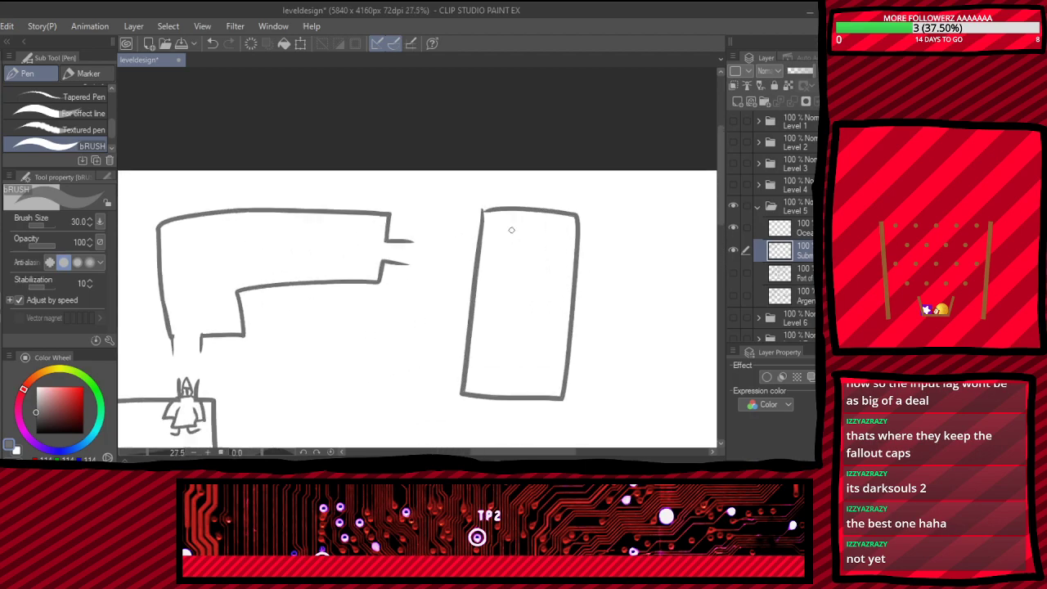
{"action": "scroll", "coordinate": [450, 235], "scroll_direction": "up", "scroll_amount": 1}
{"action": "key", "text": "e"}
{"action": "left_click_drag", "start_coordinate": [470, 251], "coordinate": [566, 267]}
{"action": "key", "text": "p"}
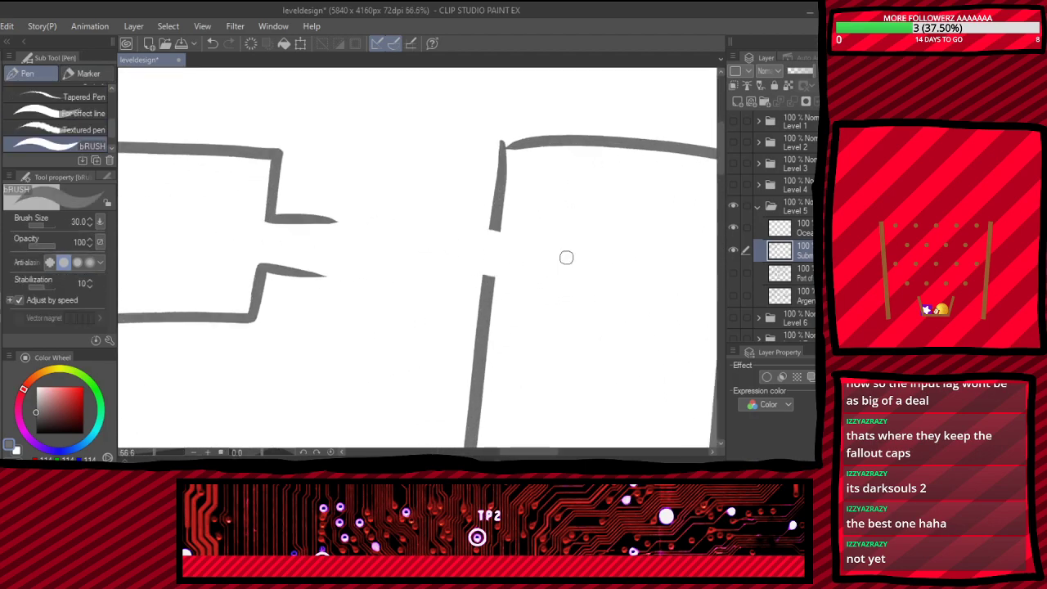
{"action": "left_click_drag", "start_coordinate": [499, 230], "coordinate": [442, 222]}
{"action": "left_click_drag", "start_coordinate": [492, 280], "coordinate": [427, 286]}
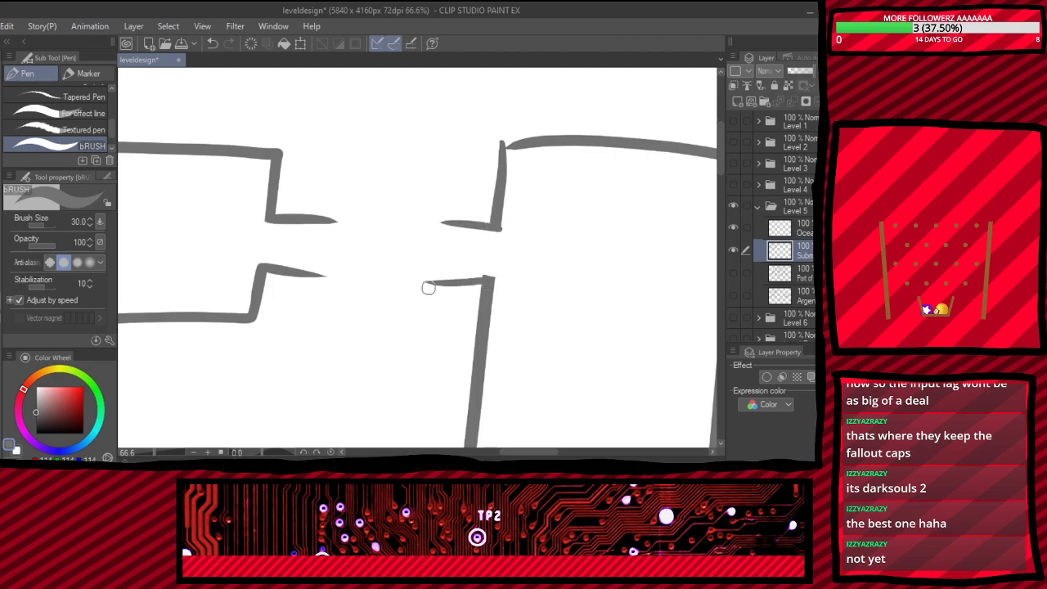
{"action": "scroll", "coordinate": [418, 262], "scroll_direction": "down", "scroll_amount": 8}
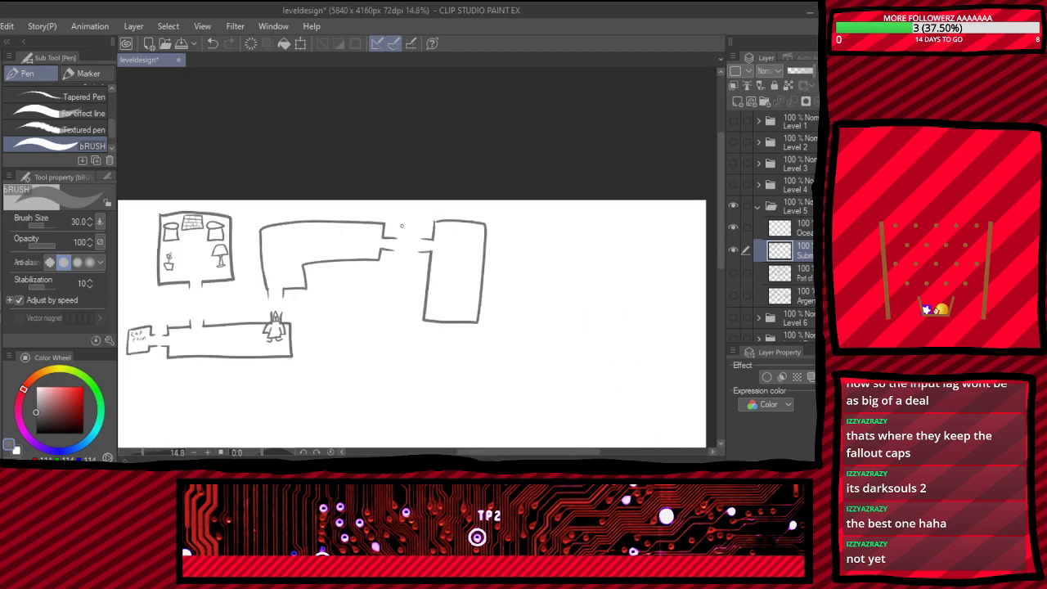
{"action": "scroll", "coordinate": [401, 226], "scroll_direction": "down", "scroll_amount": 4}
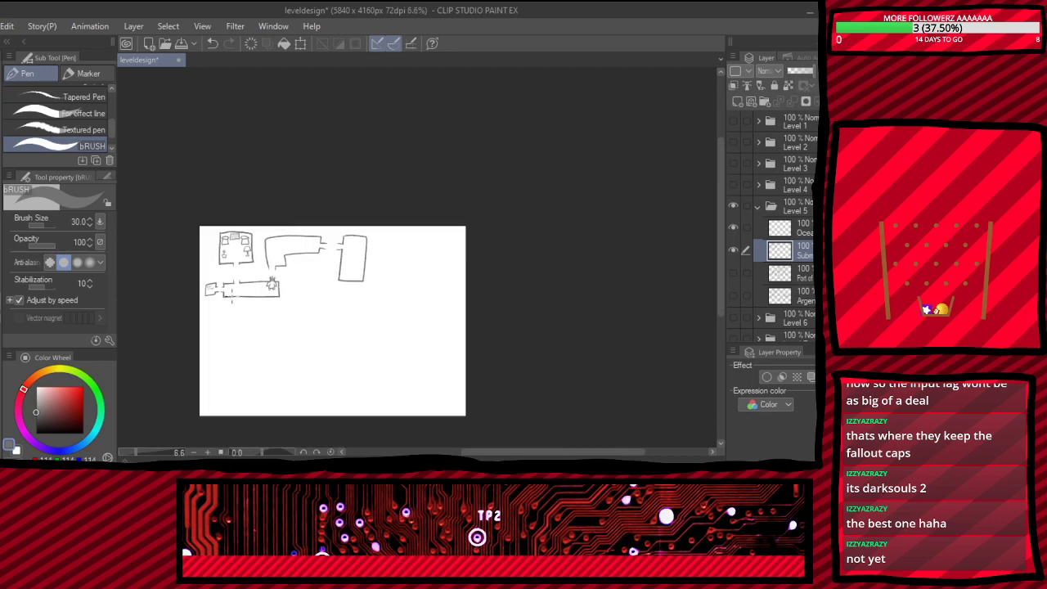
{"action": "scroll", "coordinate": [488, 322], "scroll_direction": "up", "scroll_amount": 5}
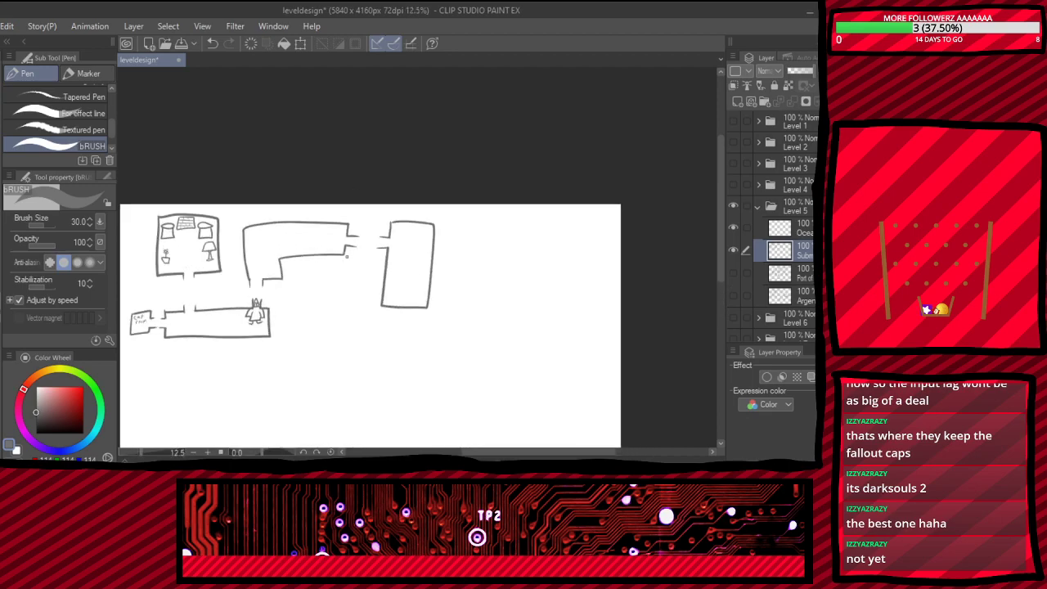
- Erase a doorway gap near the bottom of the tall room's right wall and another in its bottom wall
{"action": "scroll", "coordinate": [487, 321], "scroll_direction": "down", "scroll_amount": 2}
{"action": "scroll", "coordinate": [428, 281], "scroll_direction": "up", "scroll_amount": 5}
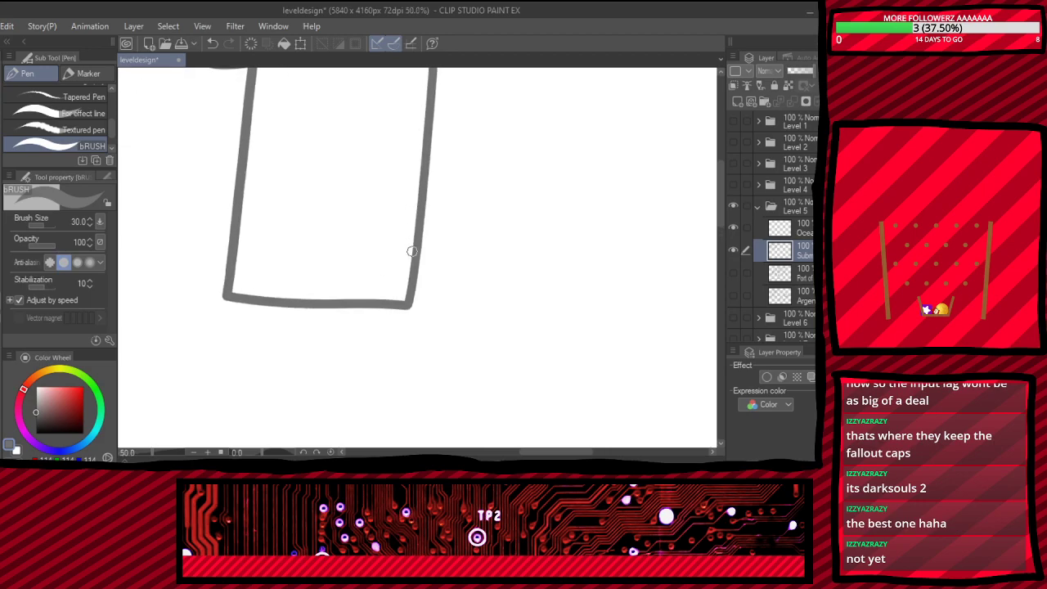
{"action": "key", "text": "e"}
{"action": "left_click", "coordinate": [416, 250]}
{"action": "left_click", "coordinate": [313, 303]}
{"action": "key", "text": "p"}
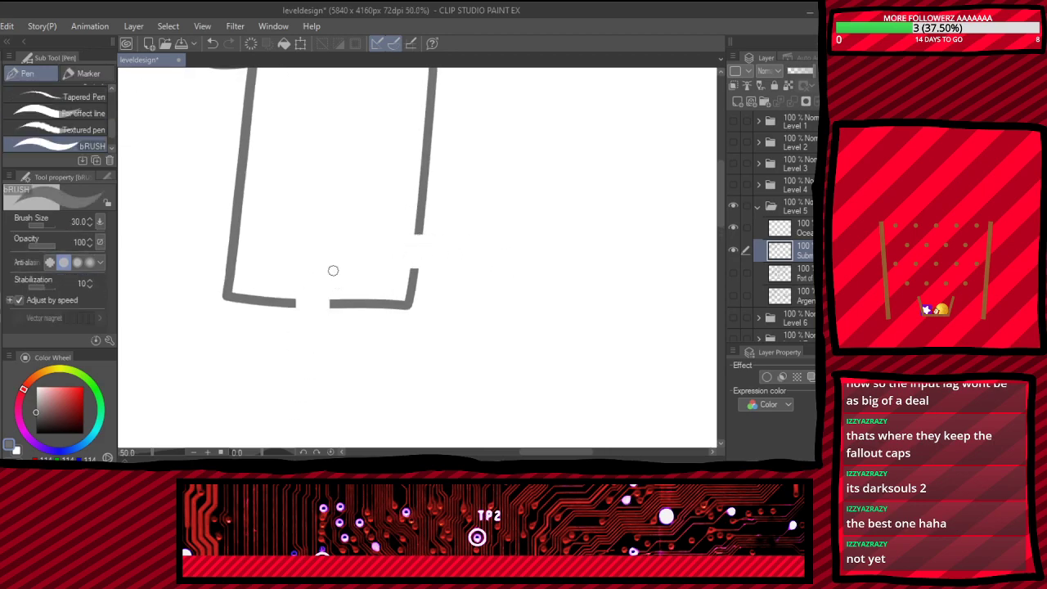
- Add a pair of short outward passage strokes at each of the tall room's right-wall and bottom-wall gaps
{"action": "left_click_drag", "start_coordinate": [419, 233], "coordinate": [473, 234]}
{"action": "left_click_drag", "start_coordinate": [411, 273], "coordinate": [459, 272]}
{"action": "left_click_drag", "start_coordinate": [297, 302], "coordinate": [292, 343]}
{"action": "left_click_drag", "start_coordinate": [330, 301], "coordinate": [331, 344]}
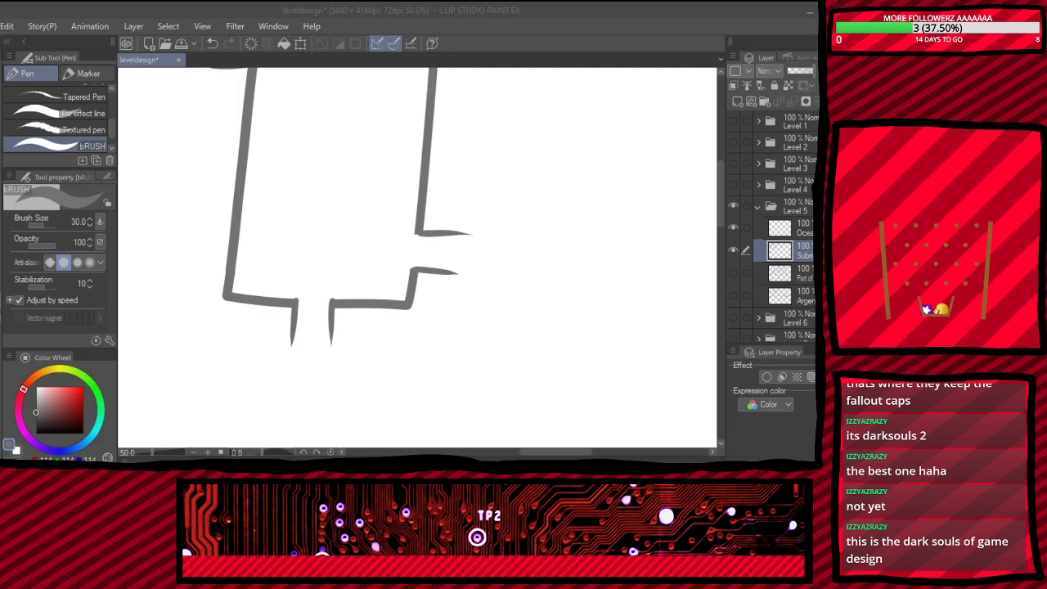
- Look over the submarine layout and the empty space around the tall room's doorways, briefly hiding and showing the submarine layer
{"action": "scroll", "coordinate": [345, 359], "scroll_direction": "down", "scroll_amount": 4}
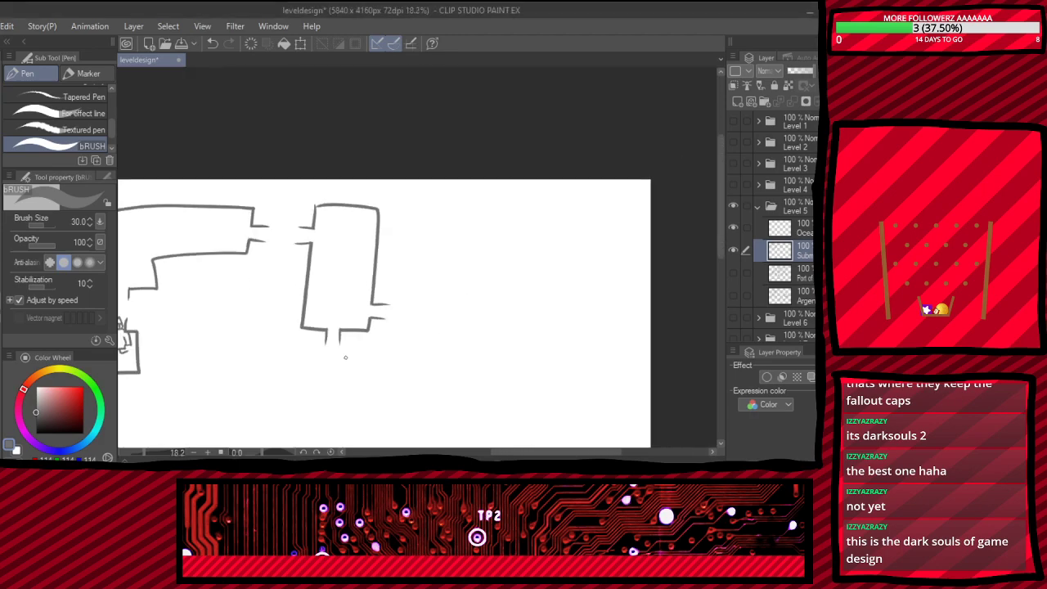
{"action": "scroll", "coordinate": [311, 300], "scroll_direction": "down", "scroll_amount": 4}
{"action": "scroll", "coordinate": [270, 307], "scroll_direction": "up", "scroll_amount": 6}
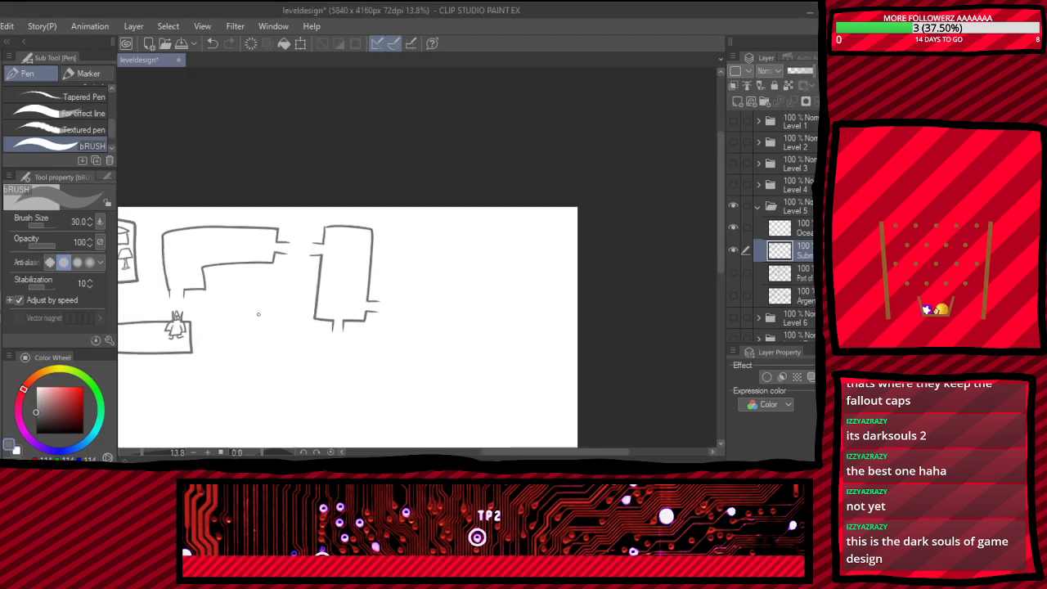
{"action": "scroll", "coordinate": [263, 292], "scroll_direction": "up", "scroll_amount": 1}
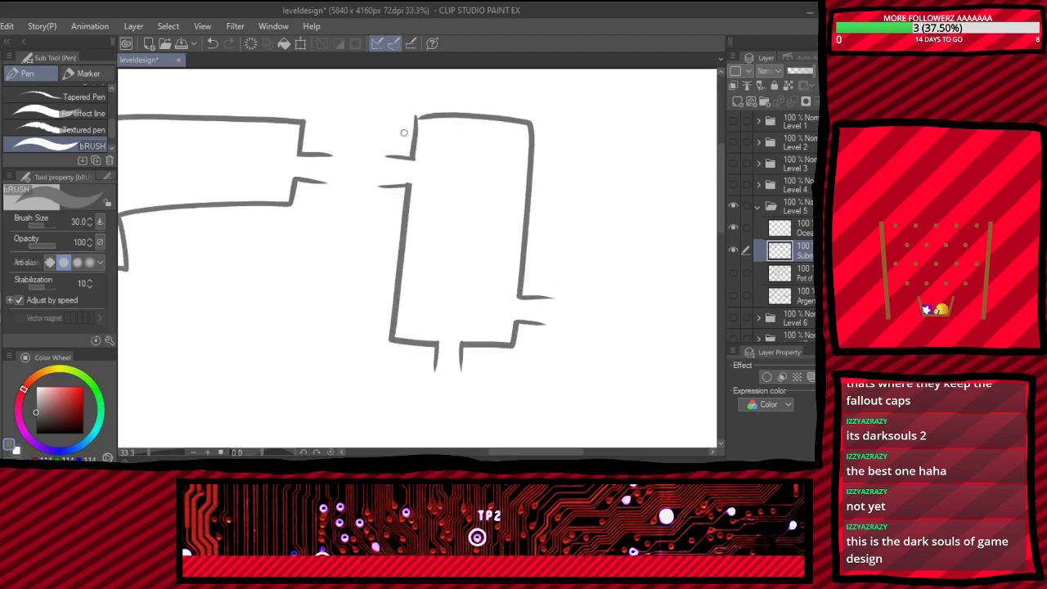
{"action": "scroll", "coordinate": [503, 176], "scroll_direction": "down", "scroll_amount": 2}
{"action": "scroll", "coordinate": [479, 238], "scroll_direction": "down", "scroll_amount": 2}
{"action": "scroll", "coordinate": [225, 210], "scroll_direction": "up", "scroll_amount": 2}
{"action": "left_click", "coordinate": [733, 251]}
{"action": "left_click", "coordinate": [733, 251]}
{"action": "scroll", "coordinate": [458, 245], "scroll_direction": "down", "scroll_amount": 2}
{"action": "scroll", "coordinate": [600, 272], "scroll_direction": "up", "scroll_amount": 2}
{"action": "scroll", "coordinate": [599, 271], "scroll_direction": "up", "scroll_amount": 2}
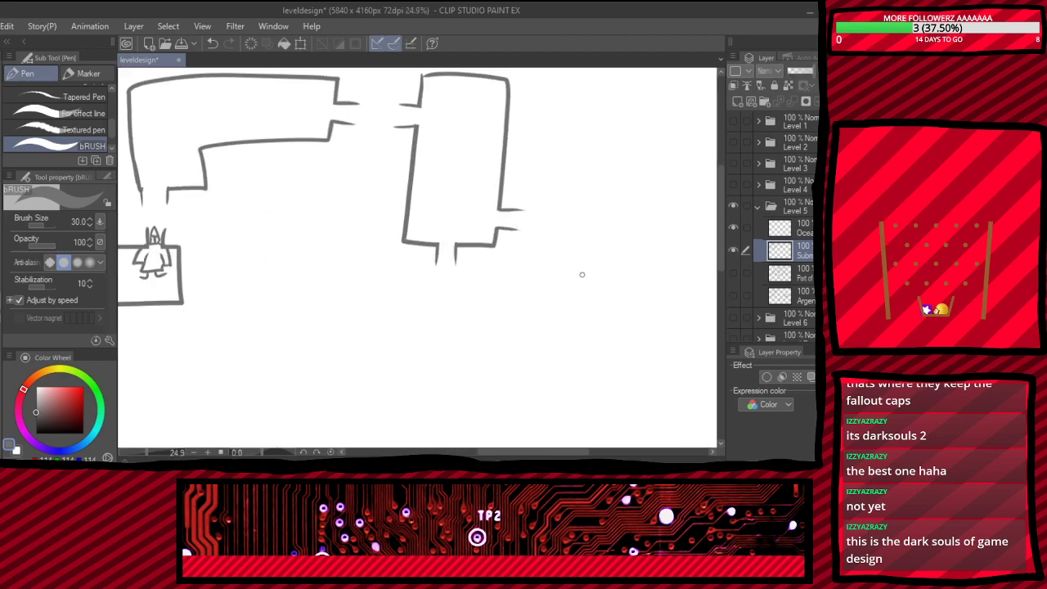
{"action": "scroll", "coordinate": [434, 319], "scroll_direction": "up", "scroll_amount": 4}
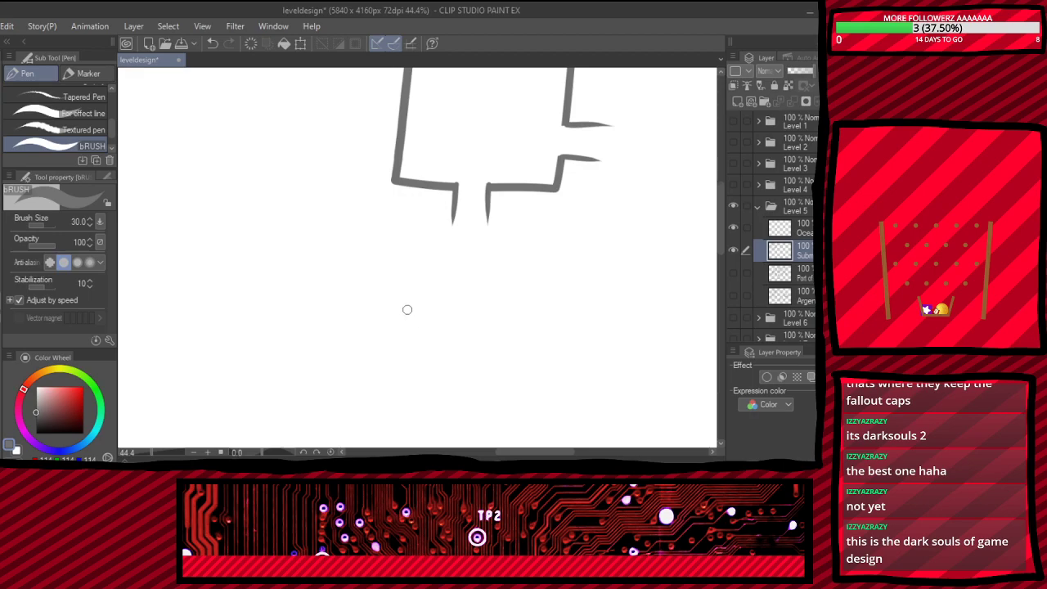
{"action": "scroll", "coordinate": [407, 306], "scroll_direction": "down", "scroll_amount": 4}
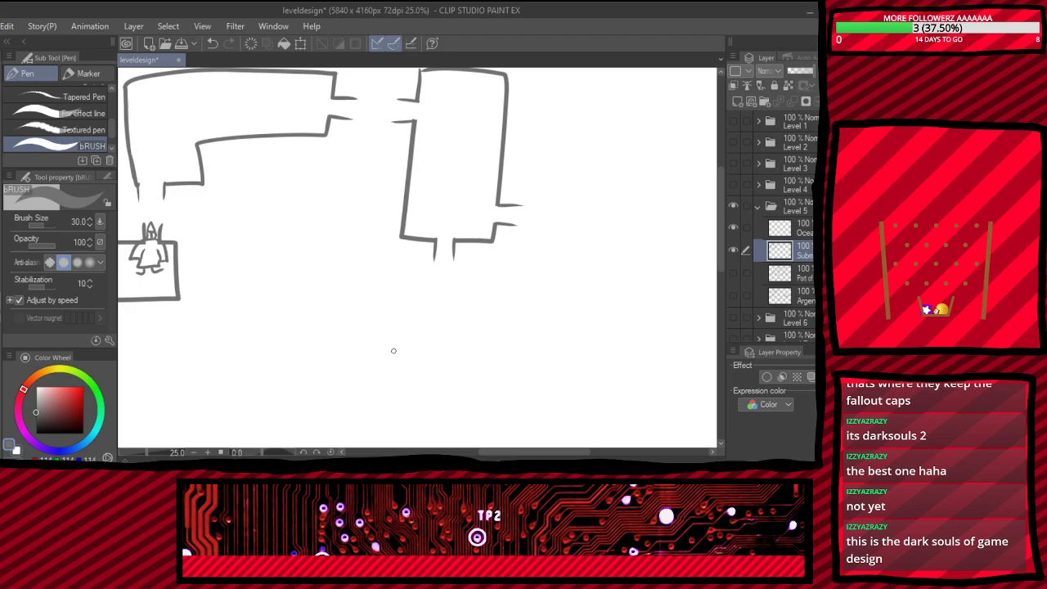
- Draw a small rectangular room below the tall room's bottom doorway
{"action": "scroll", "coordinate": [399, 325], "scroll_direction": "up", "scroll_amount": 6}
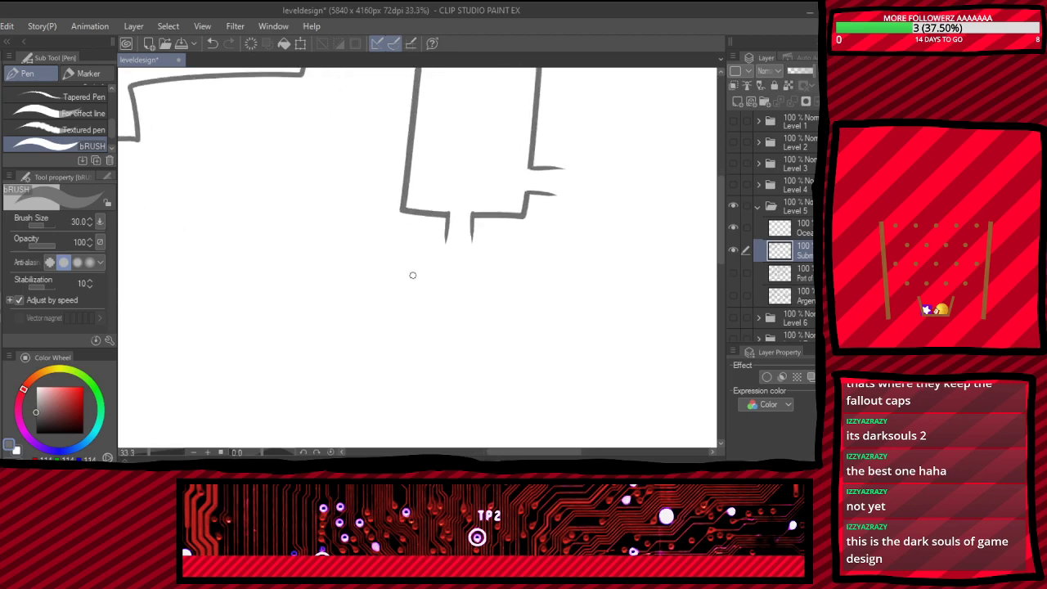
{"action": "scroll", "coordinate": [380, 310], "scroll_direction": "down", "scroll_amount": 1}
{"action": "left_click_drag", "start_coordinate": [347, 344], "coordinate": [380, 300]}
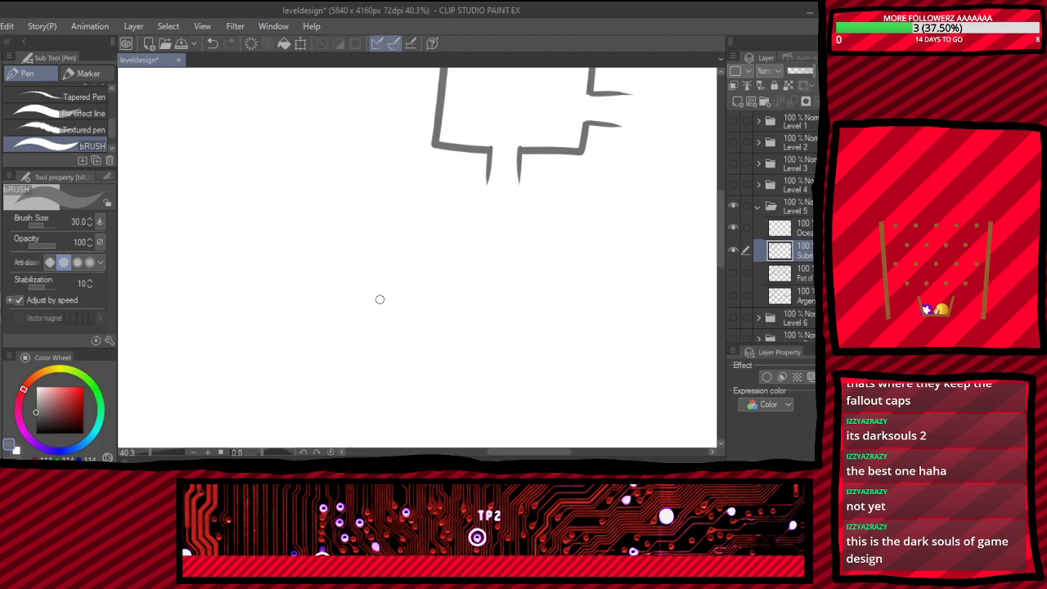
{"action": "scroll", "coordinate": [395, 331], "scroll_direction": "down", "scroll_amount": 2}
{"action": "scroll", "coordinate": [395, 331], "scroll_direction": "up", "scroll_amount": 1}
{"action": "mouse_move", "coordinate": [409, 233]}
{"action": "left_mouse_down"}
{"action": "mouse_move", "coordinate": [404, 258]}
{"action": "mouse_move", "coordinate": [539, 342]}
{"action": "mouse_move", "coordinate": [480, 237]}
{"action": "mouse_move", "coordinate": [409, 238]}
{"action": "left_mouse_up"}
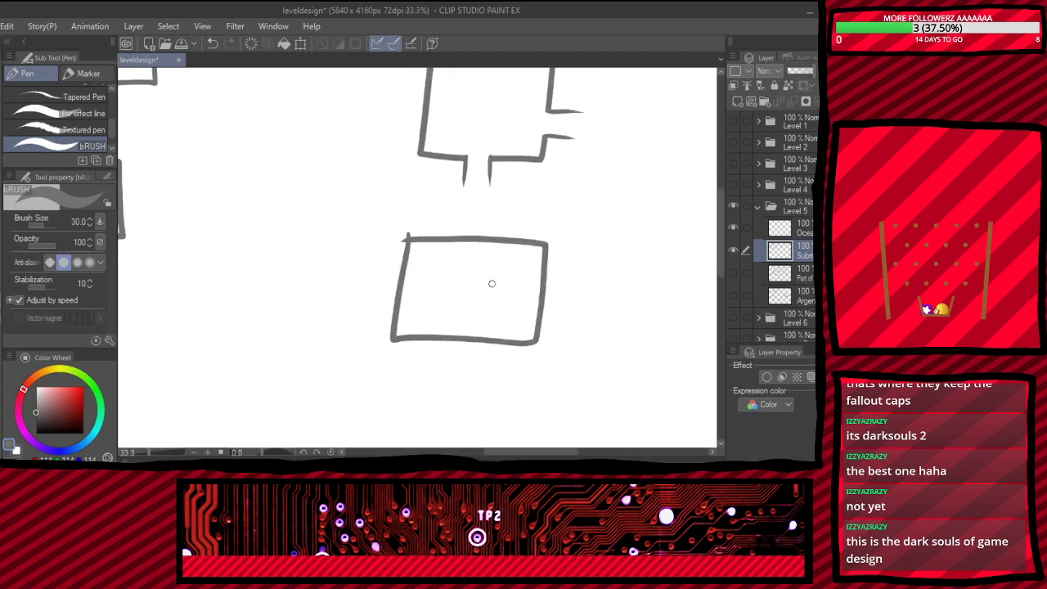
- Erase a gap in the lower room's top wall facing the tall room and add two short upward passage strokes
{"action": "key", "text": "e"}
{"action": "key", "text": "p"}
{"action": "mouse_move", "coordinate": [475, 236]}
{"action": "left_mouse_down"}
{"action": "mouse_move", "coordinate": [475, 293]}
{"action": "mouse_move", "coordinate": [464, 216]}
{"action": "mouse_move", "coordinate": [489, 214]}
{"action": "left_mouse_up"}
{"action": "key", "text": "ctrl+z"}
- Erase the overshooting lines at the lower room's top-left corner
{"action": "scroll", "coordinate": [432, 217], "scroll_direction": "up", "scroll_amount": 5}
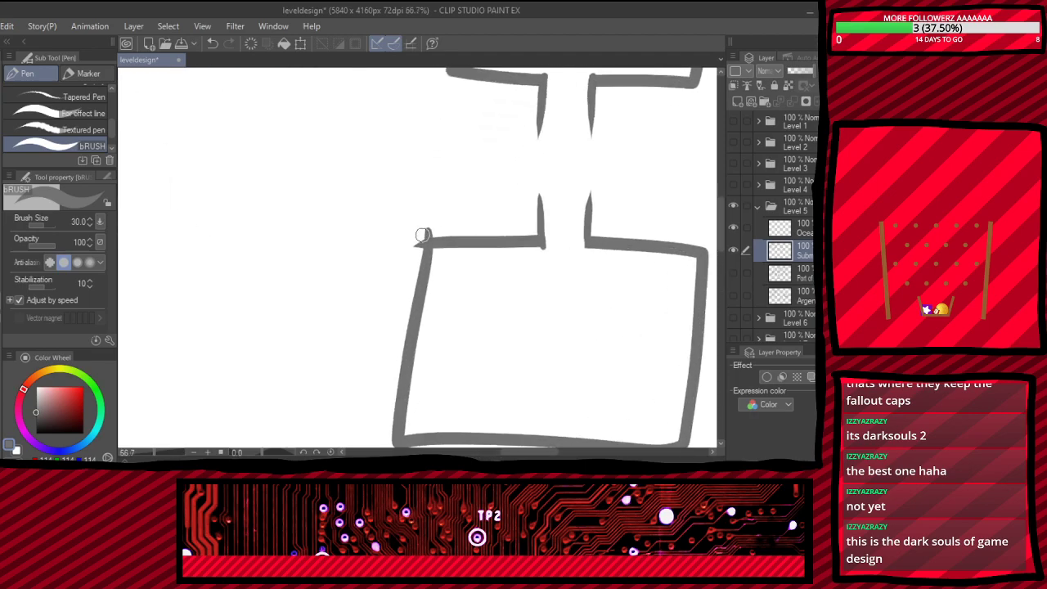
{"action": "key", "text": "e"}
{"action": "mouse_move", "coordinate": [412, 227]}
{"action": "left_mouse_down"}
{"action": "mouse_move", "coordinate": [439, 248]}
{"action": "mouse_move", "coordinate": [420, 288]}
{"action": "left_mouse_up"}
{"action": "key", "text": "p"}
{"action": "key", "text": "ctrl+z"}
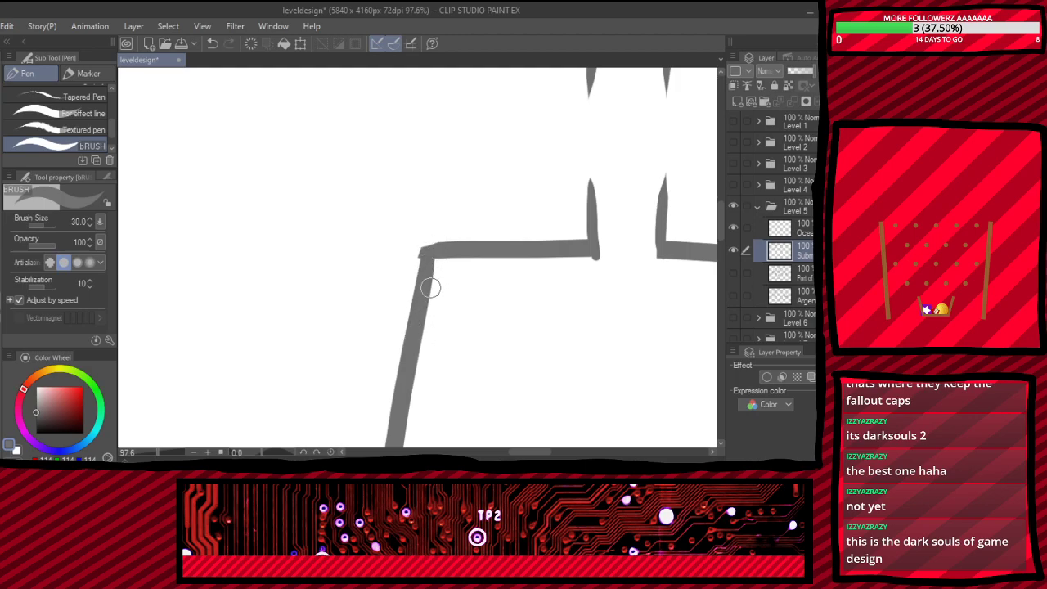
- Draw two adjoining boxes in the lower room's upper-right corner and a single box in its lower-right corner
{"action": "scroll", "coordinate": [627, 303], "scroll_direction": "down", "scroll_amount": 2}
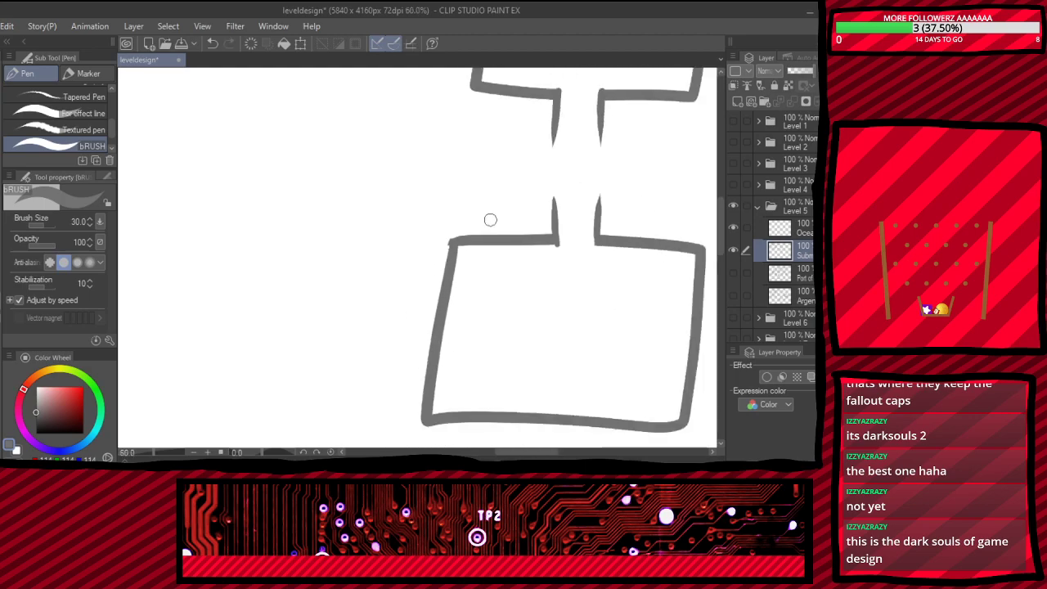
{"action": "scroll", "coordinate": [547, 253], "scroll_direction": "up", "scroll_amount": 1}
{"action": "scroll", "coordinate": [605, 336], "scroll_direction": "down", "scroll_amount": 2}
{"action": "scroll", "coordinate": [584, 296], "scroll_direction": "up", "scroll_amount": 1}
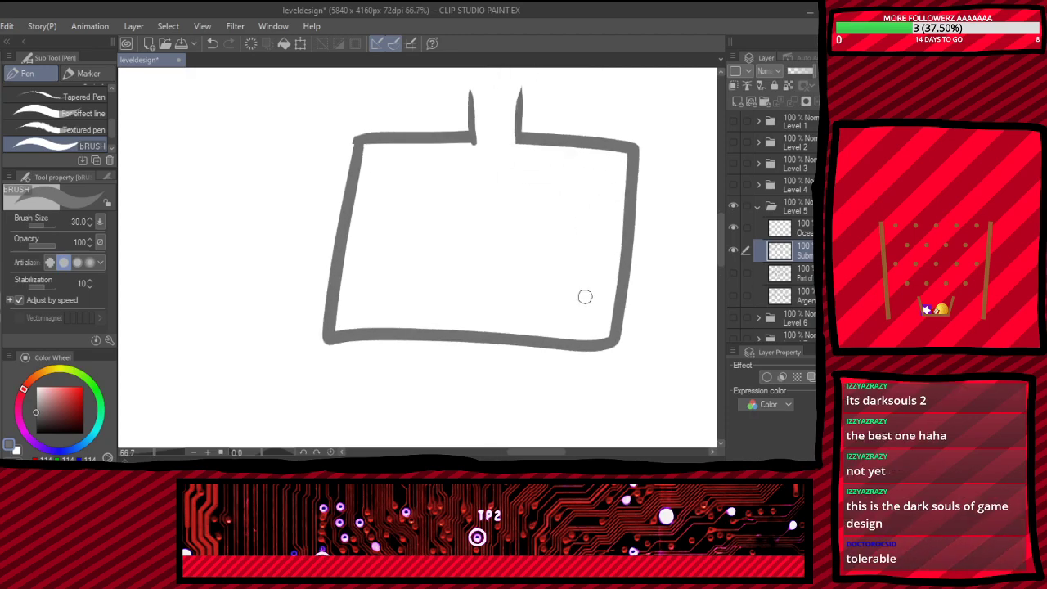
{"action": "scroll", "coordinate": [539, 203], "scroll_direction": "up", "scroll_amount": 2}
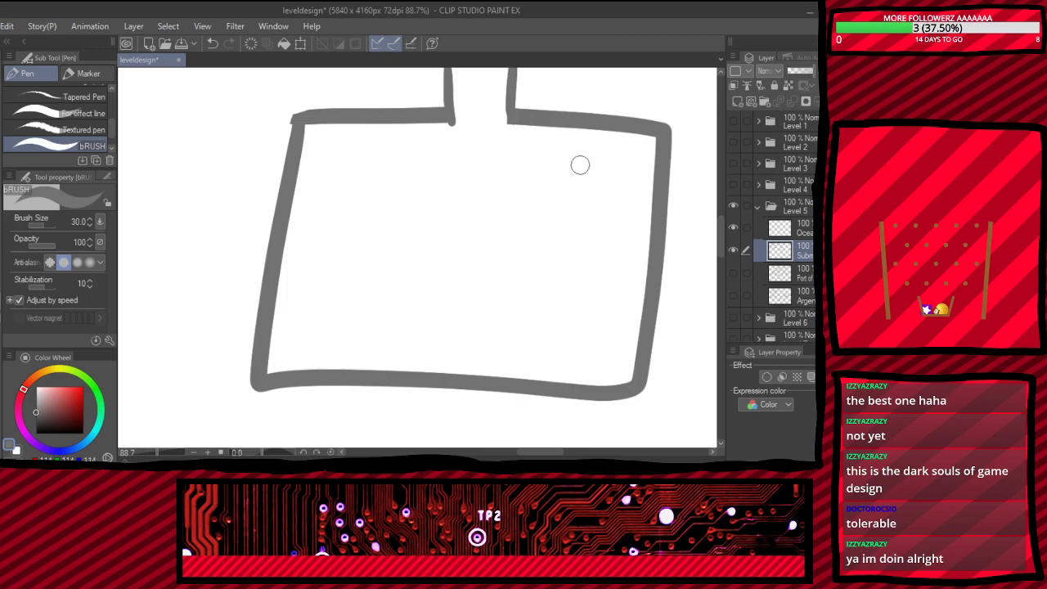
{"action": "mouse_move", "coordinate": [547, 163]}
{"action": "left_mouse_down"}
{"action": "mouse_move", "coordinate": [538, 223]}
{"action": "mouse_move", "coordinate": [589, 176]}
{"action": "mouse_move", "coordinate": [540, 160]}
{"action": "mouse_move", "coordinate": [595, 211]}
{"action": "mouse_move", "coordinate": [638, 184]}
{"action": "mouse_move", "coordinate": [596, 160]}
{"action": "left_mouse_up"}
{"action": "mouse_move", "coordinate": [540, 300]}
{"action": "left_mouse_down"}
{"action": "mouse_move", "coordinate": [561, 347]}
{"action": "mouse_move", "coordinate": [594, 300]}
{"action": "mouse_move", "coordinate": [541, 323]}
{"action": "left_mouse_up"}
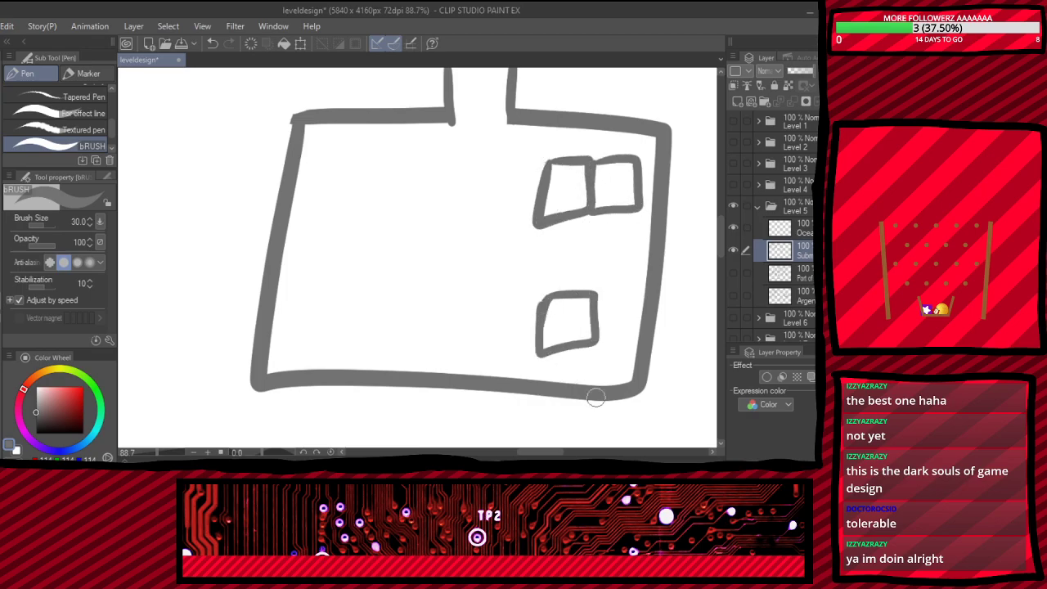
- Draw one box in the lower room's upper-left corner and a stack of three boxes in its lower-left corner
{"action": "mouse_move", "coordinate": [324, 156]}
{"action": "left_mouse_down"}
{"action": "mouse_move", "coordinate": [325, 221]}
{"action": "mouse_move", "coordinate": [369, 193]}
{"action": "left_mouse_up"}
{"action": "key", "text": "ctrl+z"}
{"action": "mouse_move", "coordinate": [326, 154]}
{"action": "left_mouse_down"}
{"action": "mouse_move", "coordinate": [386, 210]}
{"action": "mouse_move", "coordinate": [328, 154]}
{"action": "left_mouse_up"}
{"action": "mouse_move", "coordinate": [318, 282]}
{"action": "left_mouse_down"}
{"action": "mouse_move", "coordinate": [316, 354]}
{"action": "mouse_move", "coordinate": [382, 351]}
{"action": "mouse_move", "coordinate": [384, 294]}
{"action": "mouse_move", "coordinate": [318, 282]}
{"action": "left_mouse_up"}
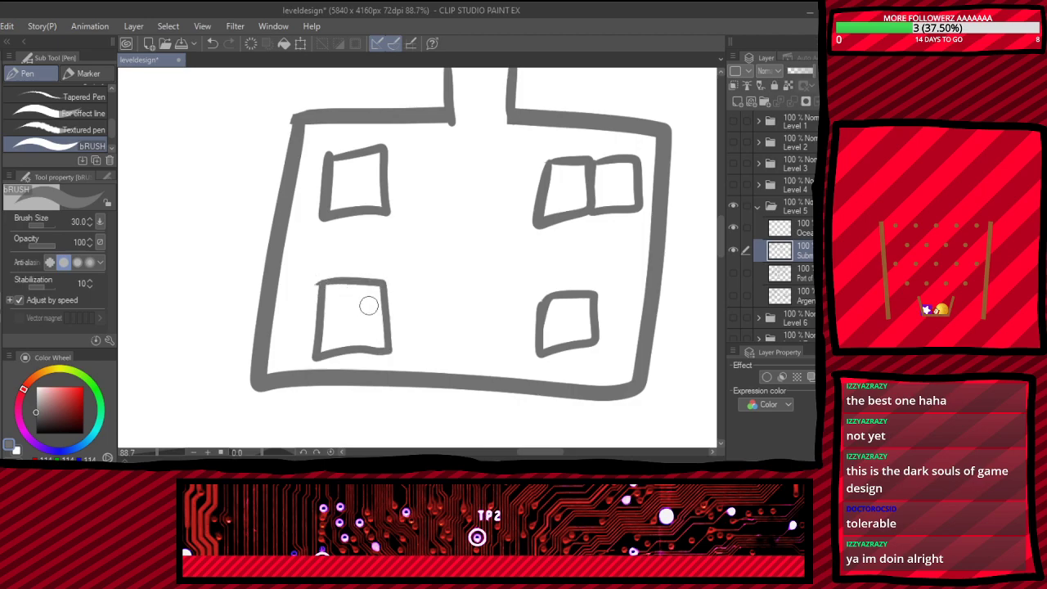
{"action": "mouse_move", "coordinate": [385, 286]}
{"action": "left_mouse_down"}
{"action": "mouse_move", "coordinate": [452, 294]}
{"action": "mouse_move", "coordinate": [456, 331]}
{"action": "mouse_move", "coordinate": [417, 344]}
{"action": "mouse_move", "coordinate": [359, 255]}
{"action": "mouse_move", "coordinate": [402, 246]}
{"action": "mouse_move", "coordinate": [422, 279]}
{"action": "left_mouse_up"}
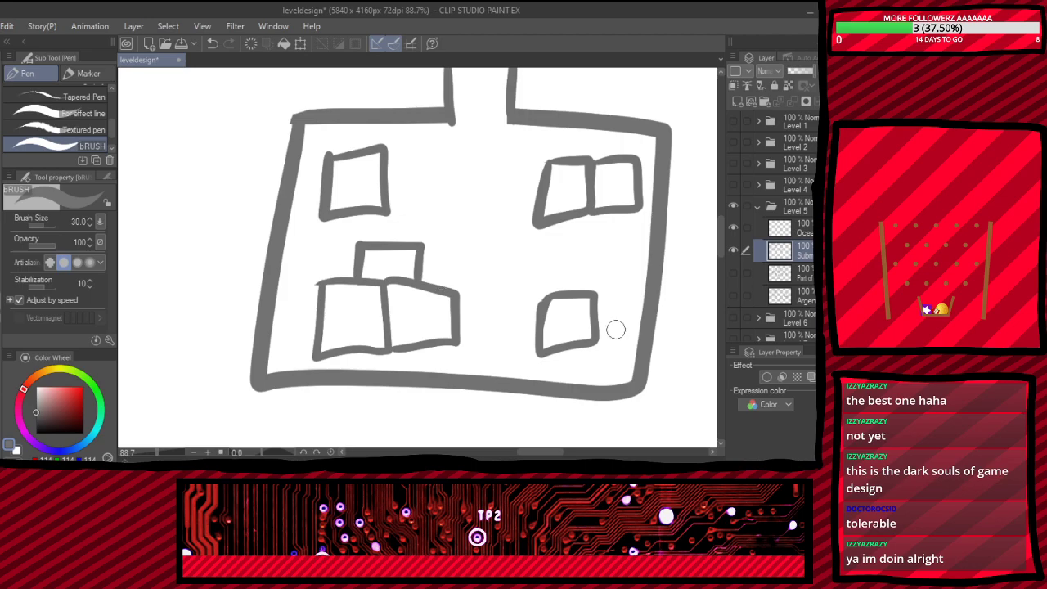
- Add a small box beside the lower-right box and small boxes on top of the upper-right pair and the upper-left box
{"action": "mouse_move", "coordinate": [599, 321]}
{"action": "left_mouse_down"}
{"action": "mouse_move", "coordinate": [626, 339]}
{"action": "mouse_move", "coordinate": [602, 338]}
{"action": "left_mouse_up"}
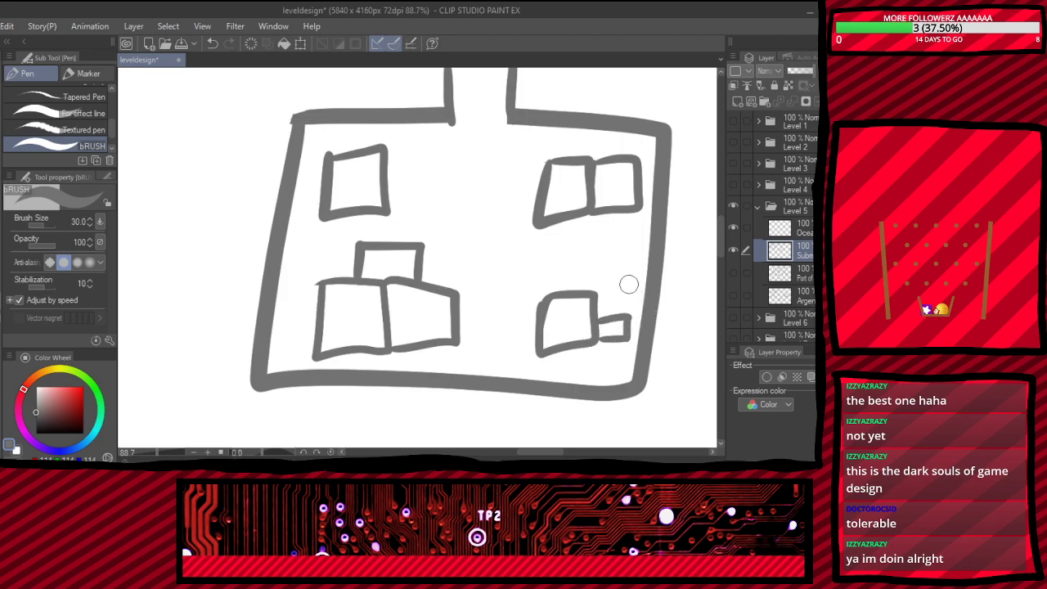
{"action": "mouse_move", "coordinate": [573, 159]}
{"action": "left_mouse_down"}
{"action": "mouse_move", "coordinate": [612, 136]}
{"action": "mouse_move", "coordinate": [615, 161]}
{"action": "left_mouse_up"}
{"action": "mouse_move", "coordinate": [330, 155]}
{"action": "left_mouse_down"}
{"action": "mouse_move", "coordinate": [332, 145]}
{"action": "mouse_move", "coordinate": [363, 152]}
{"action": "left_mouse_up"}
{"action": "scroll", "coordinate": [419, 353], "scroll_direction": "down", "scroll_amount": 5}
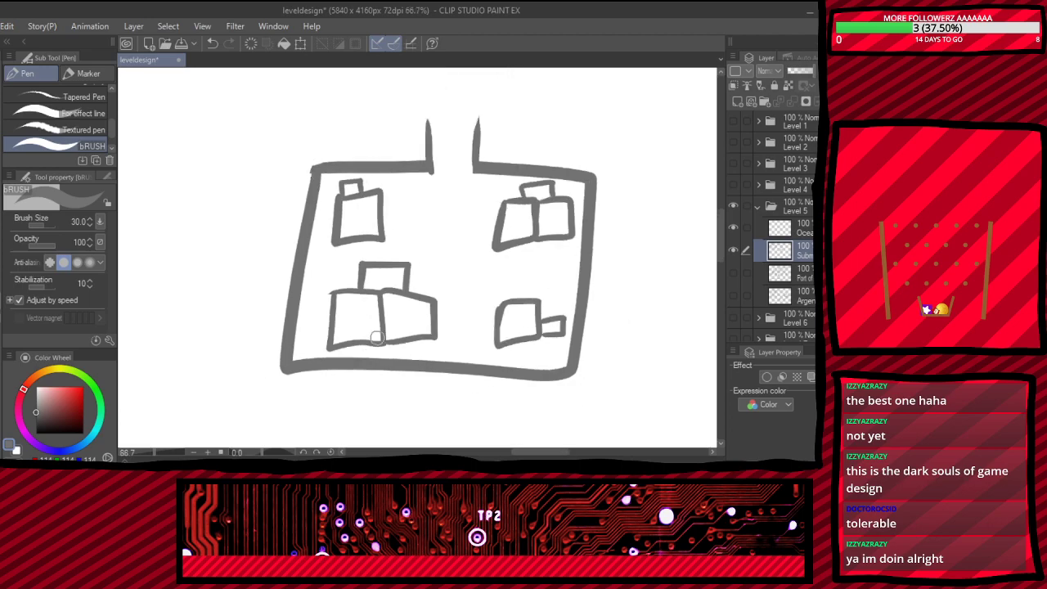
{"action": "scroll", "coordinate": [419, 354], "scroll_direction": "down", "scroll_amount": 5}
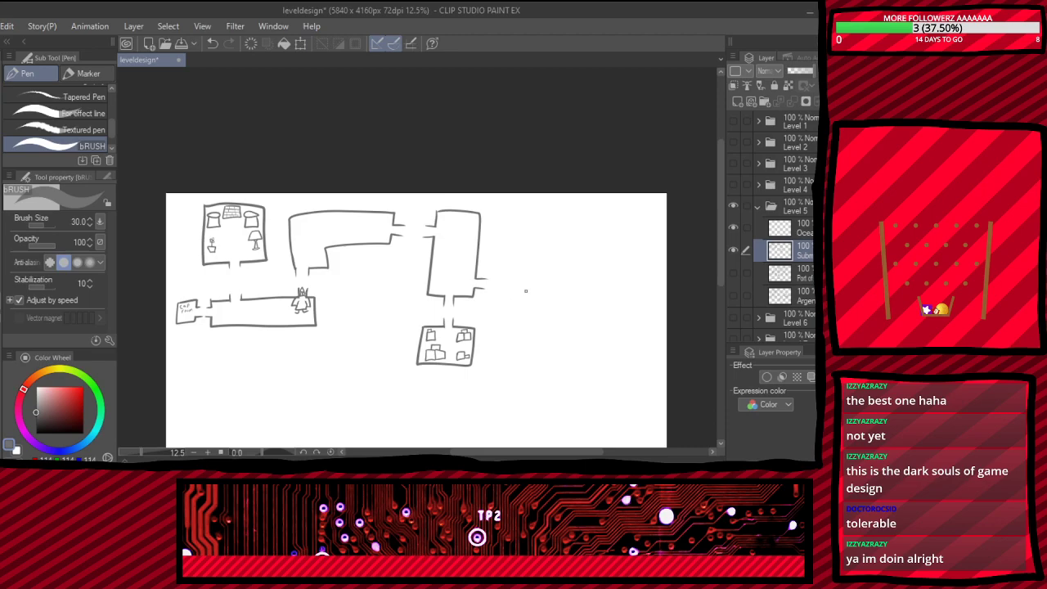
- Try a new upper passage stroke at the tall room's right doorway and undo it
{"action": "scroll", "coordinate": [526, 291], "scroll_direction": "up", "scroll_amount": 7}
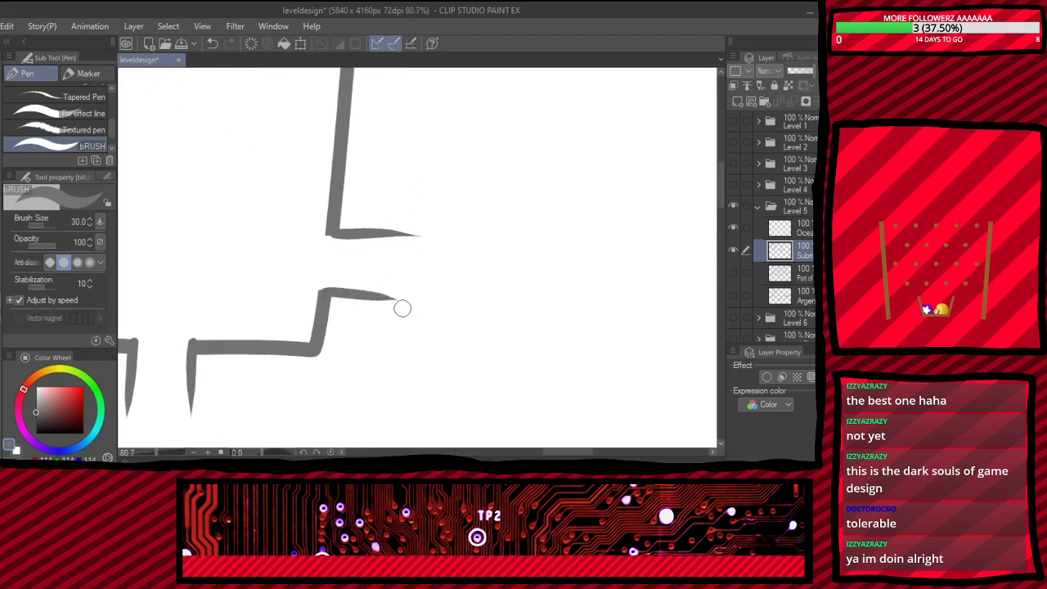
{"action": "left_click_drag", "start_coordinate": [330, 235], "coordinate": [426, 226]}
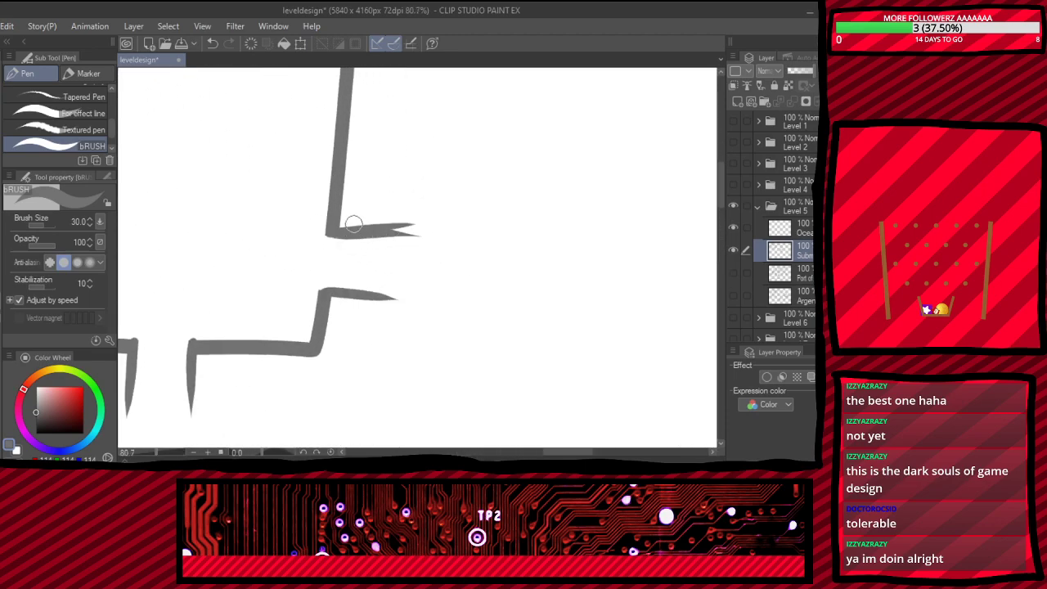
{"action": "key", "text": "ctrl+z"}
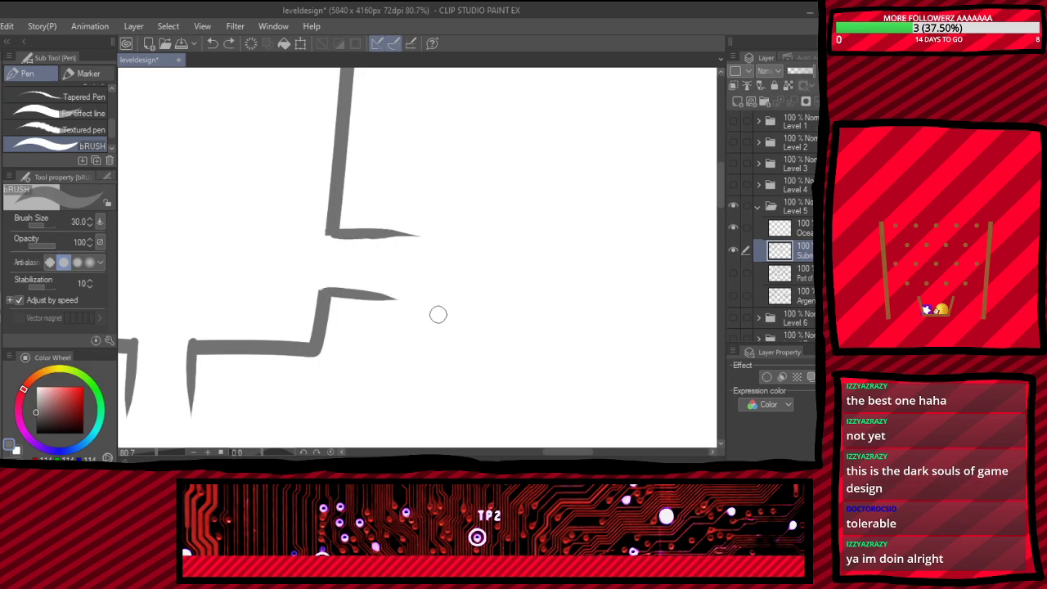
- Examine the whole submarine layout and the free space beyond the tall room's right doorway
{"action": "scroll", "coordinate": [442, 311], "scroll_direction": "down", "scroll_amount": 7}
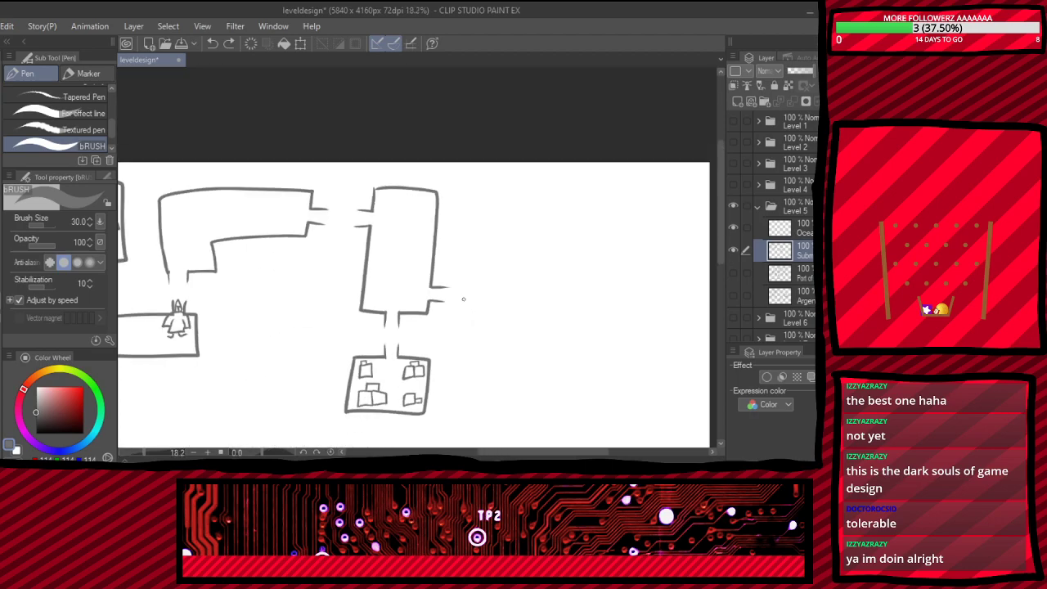
{"action": "scroll", "coordinate": [463, 301], "scroll_direction": "down", "scroll_amount": 3}
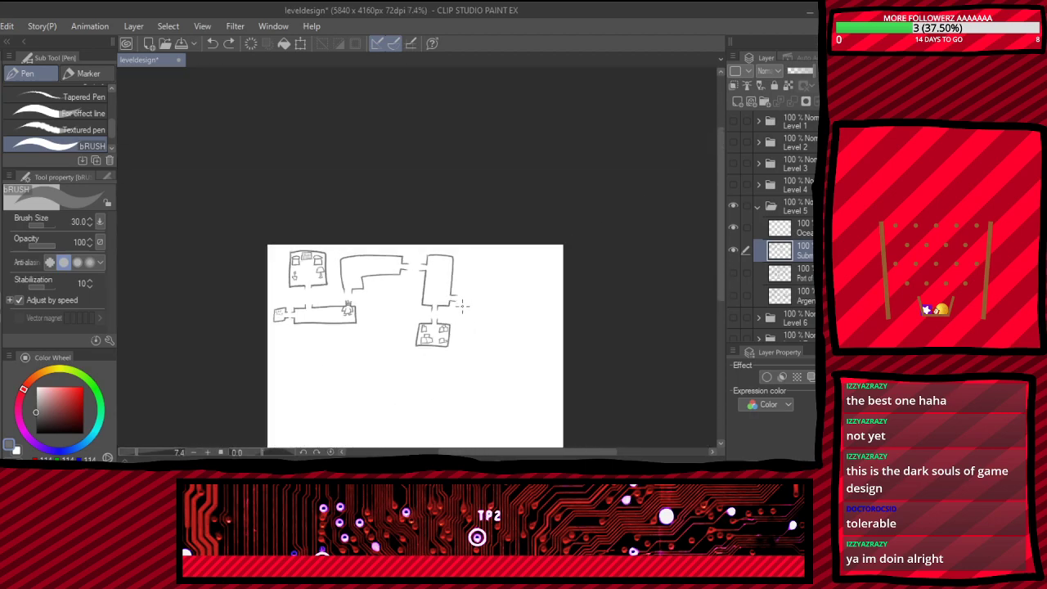
{"action": "scroll", "coordinate": [419, 386], "scroll_direction": "up", "scroll_amount": 3}
{"action": "scroll", "coordinate": [418, 386], "scroll_direction": "up", "scroll_amount": 2}
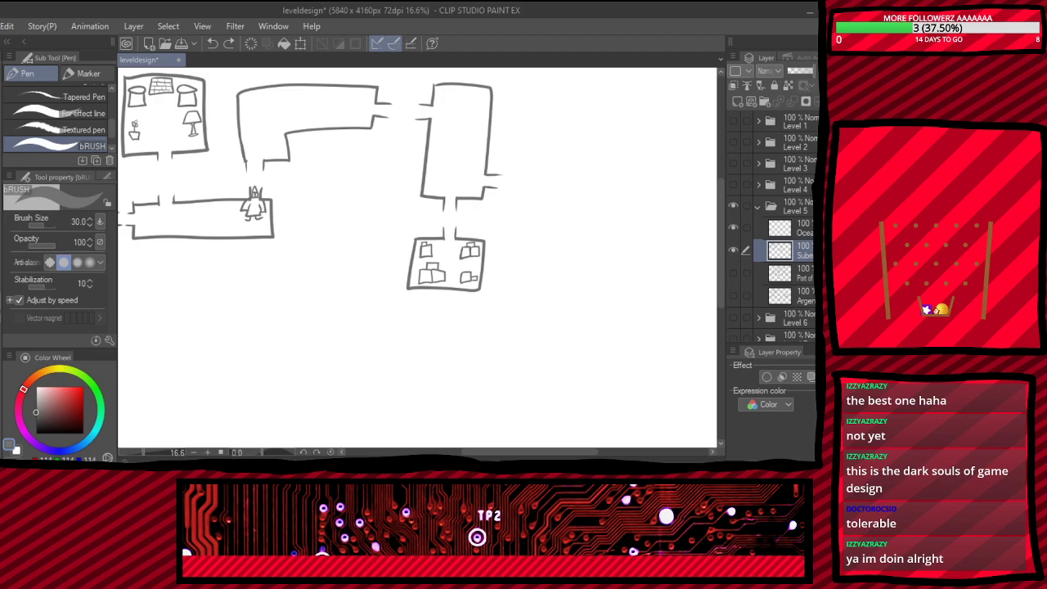
{"action": "left_click", "coordinate": [786, 47]}
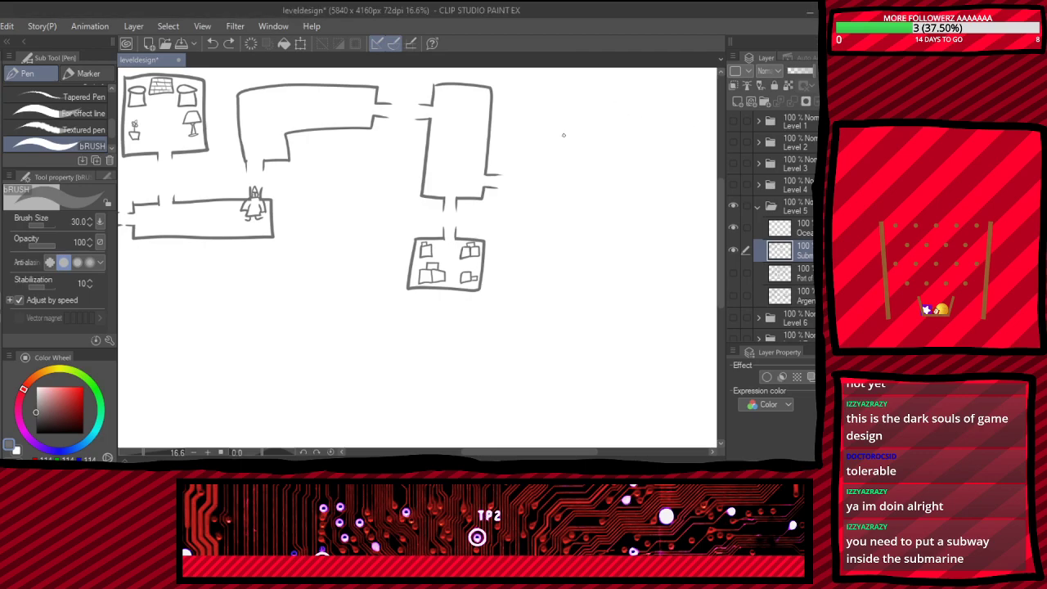
{"action": "scroll", "coordinate": [367, 276], "scroll_direction": "down", "scroll_amount": 3}
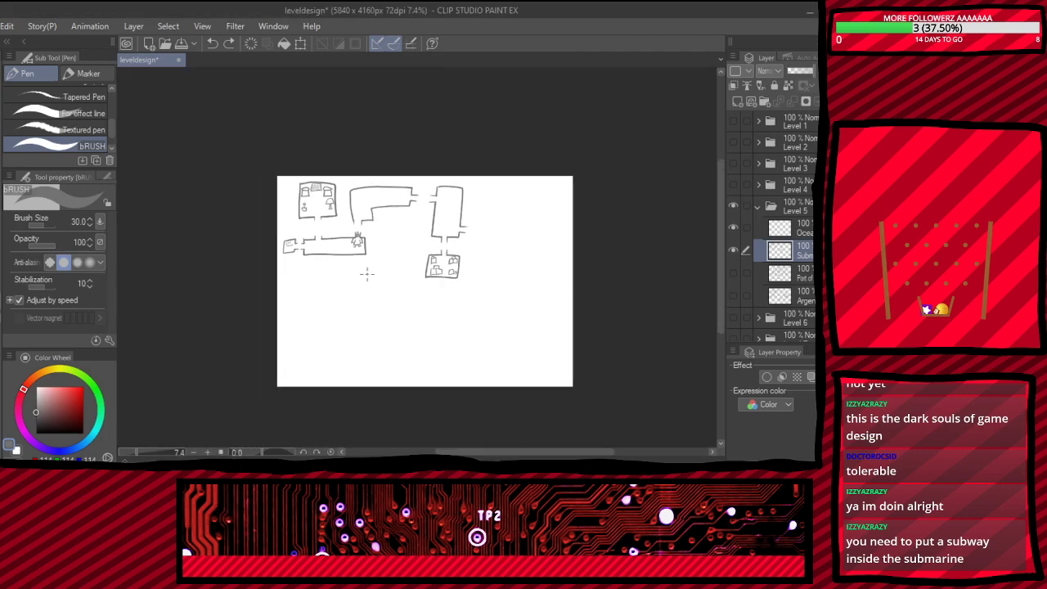
{"action": "scroll", "coordinate": [343, 239], "scroll_direction": "up", "scroll_amount": 1}
{"action": "scroll", "coordinate": [343, 239], "scroll_direction": "up", "scroll_amount": 1}
{"action": "scroll", "coordinate": [502, 133], "scroll_direction": "up", "scroll_amount": 3}
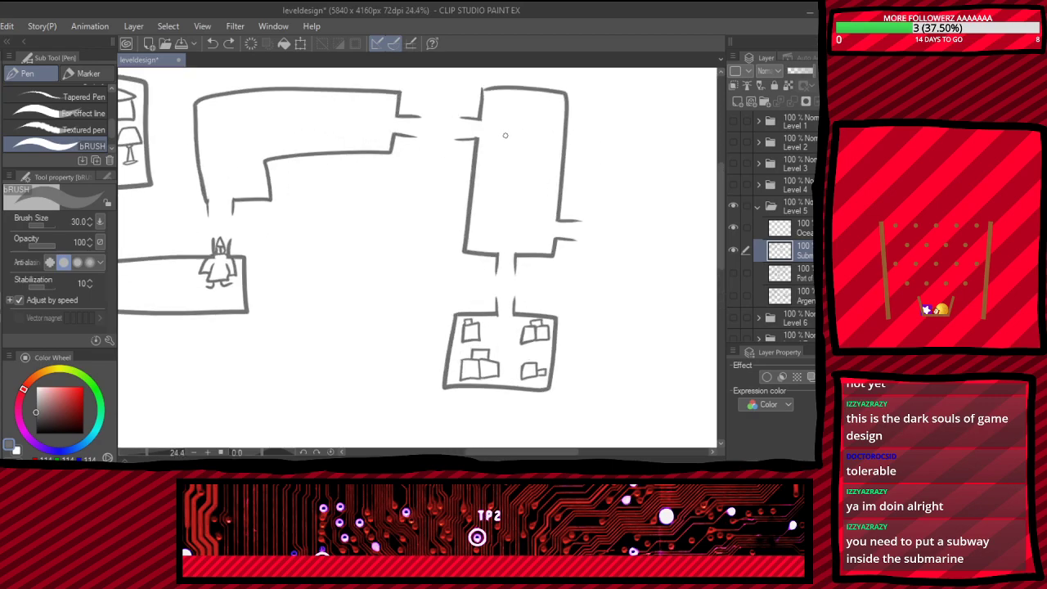
{"action": "scroll", "coordinate": [472, 150], "scroll_direction": "down", "scroll_amount": 2}
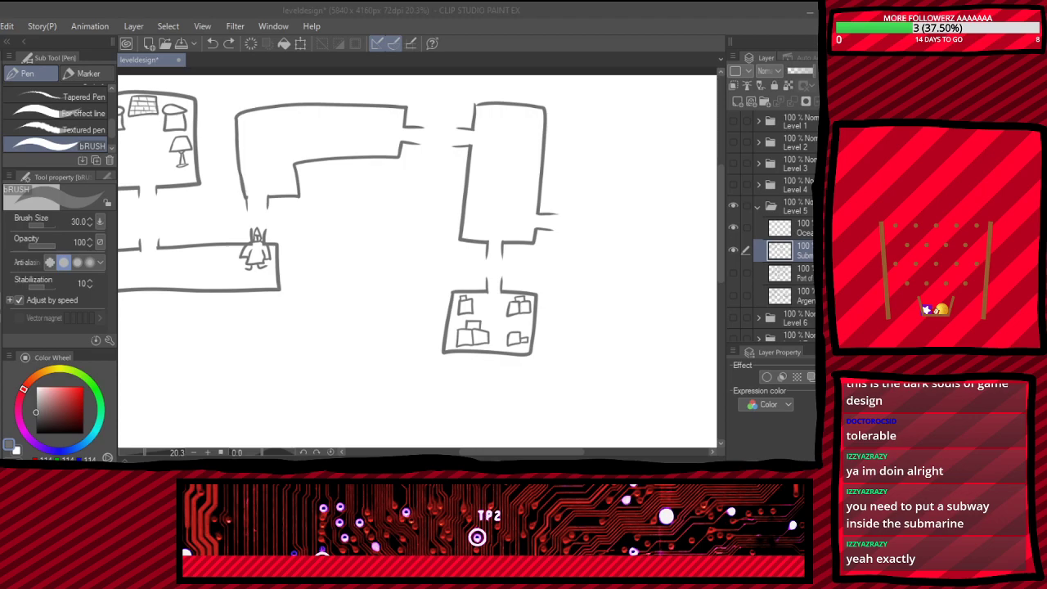
{"action": "left_click", "coordinate": [204, 12]}
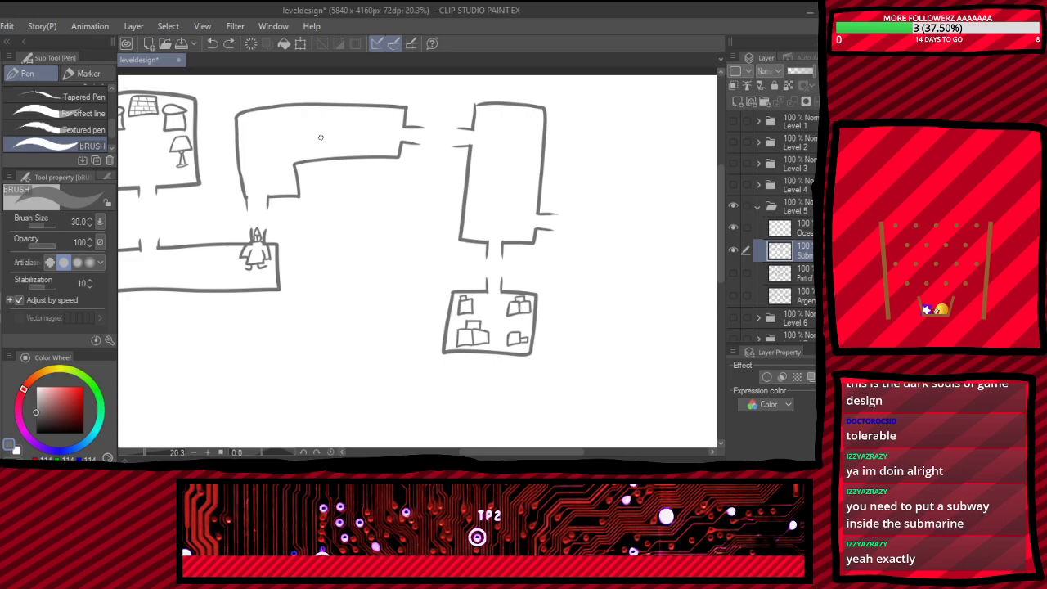
{"action": "scroll", "coordinate": [325, 233], "scroll_direction": "down", "scroll_amount": 2}
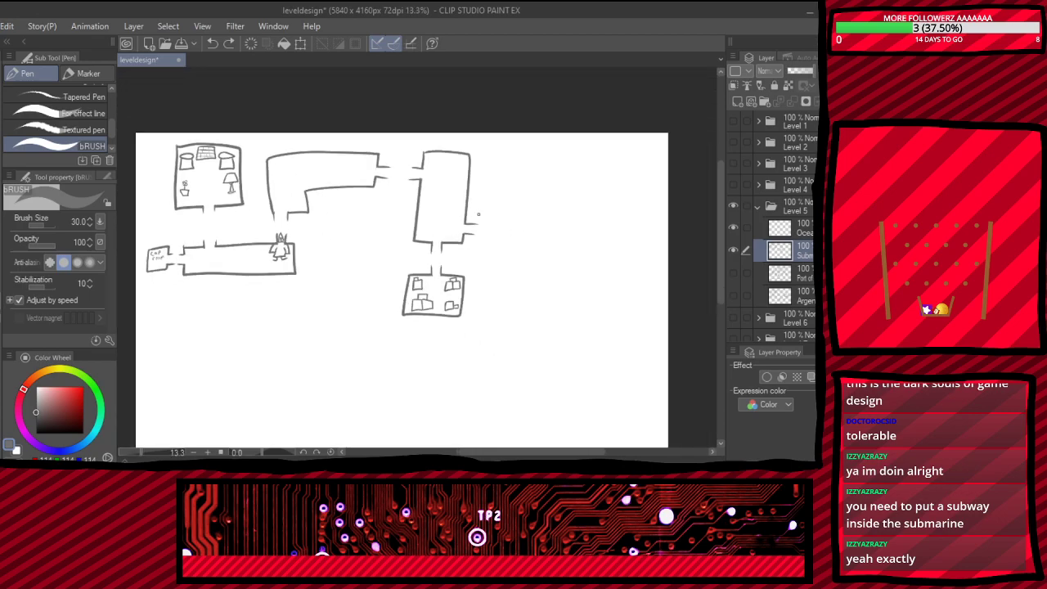
{"action": "scroll", "coordinate": [401, 240], "scroll_direction": "up", "scroll_amount": 3}
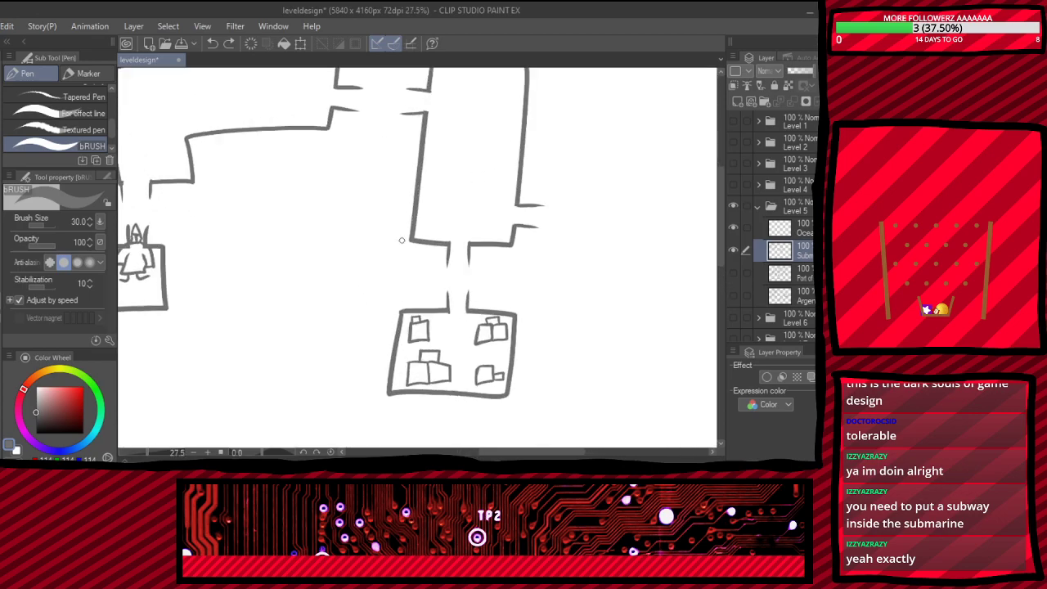
{"action": "scroll", "coordinate": [402, 240], "scroll_direction": "down", "scroll_amount": 2}
{"action": "scroll", "coordinate": [405, 239], "scroll_direction": "up", "scroll_amount": 3}
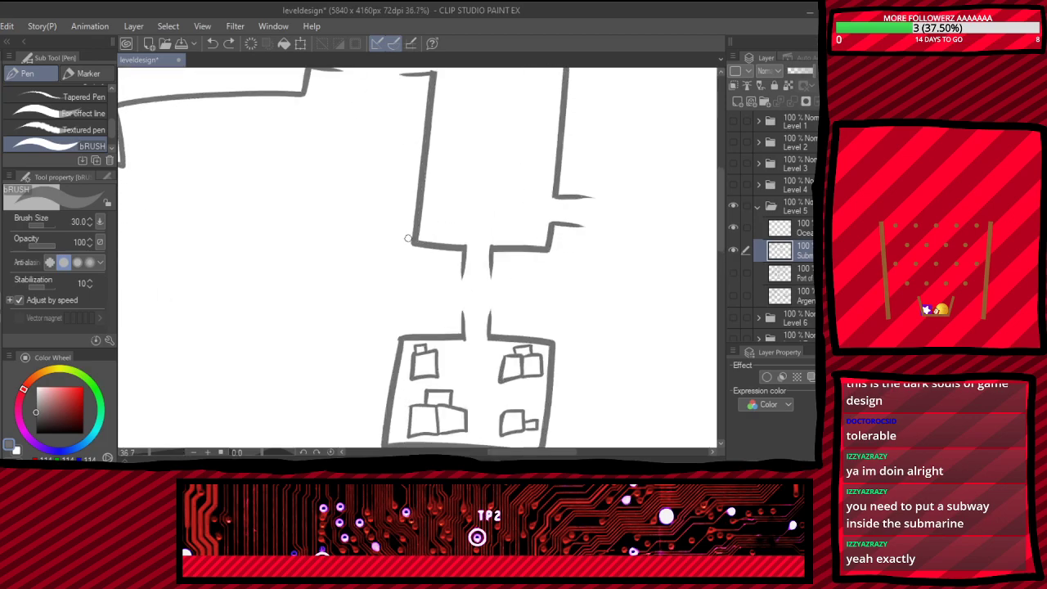
{"action": "scroll", "coordinate": [388, 222], "scroll_direction": "down", "scroll_amount": 3}
{"action": "scroll", "coordinate": [530, 222], "scroll_direction": "up", "scroll_amount": 3}
{"action": "scroll", "coordinate": [339, 238], "scroll_direction": "down", "scroll_amount": 1}
{"action": "scroll", "coordinate": [368, 238], "scroll_direction": "down", "scroll_amount": 2}
{"action": "scroll", "coordinate": [209, 253], "scroll_direction": "up", "scroll_amount": 2}
{"action": "scroll", "coordinate": [372, 264], "scroll_direction": "down", "scroll_amount": 2}
{"action": "scroll", "coordinate": [411, 320], "scroll_direction": "up", "scroll_amount": 2}
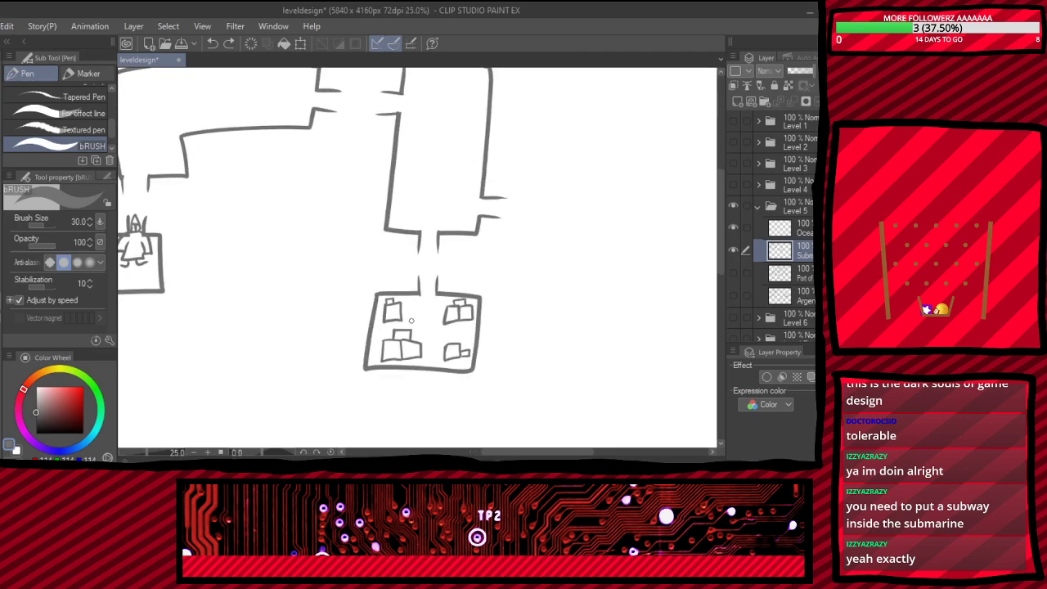
- Select the lower box room with a rectangular selection, move it onto its own layer, hide that layer and deselect
{"action": "scroll", "coordinate": [411, 320], "scroll_direction": "up", "scroll_amount": 4}
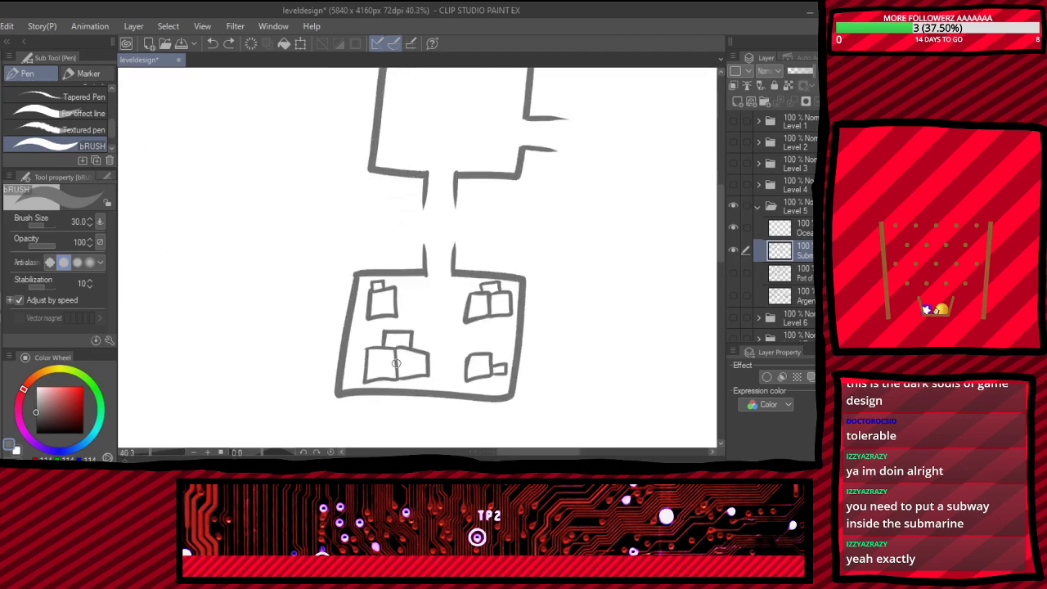
{"action": "scroll", "coordinate": [411, 321], "scroll_direction": "down", "scroll_amount": 1}
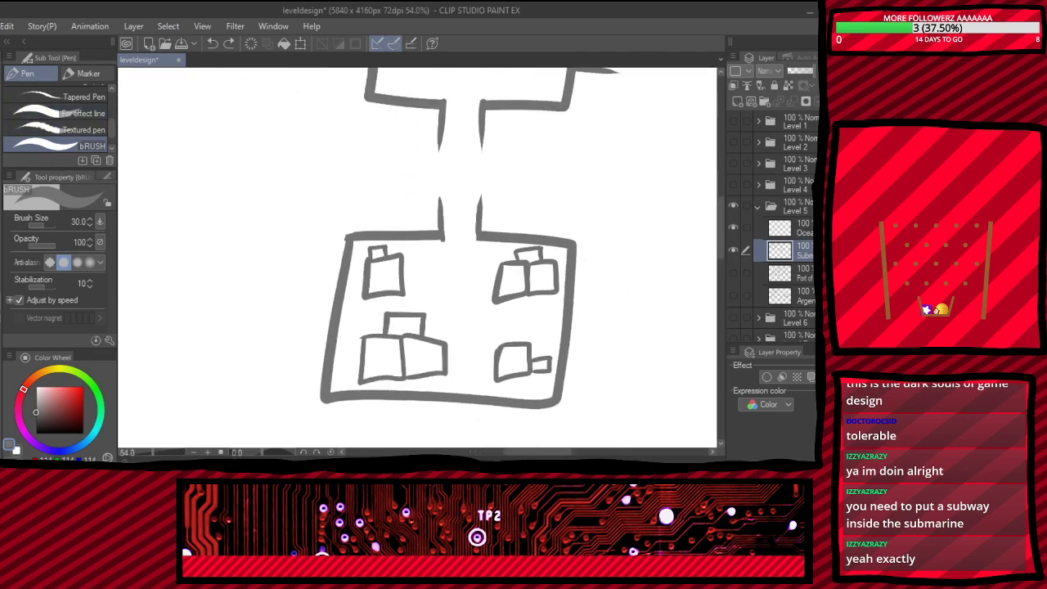
{"action": "key", "text": "m"}
{"action": "mouse_move", "coordinate": [254, 169]}
{"action": "left_mouse_down"}
{"action": "mouse_move", "coordinate": [617, 388]}
{"action": "mouse_move", "coordinate": [644, 436]}
{"action": "left_mouse_up"}
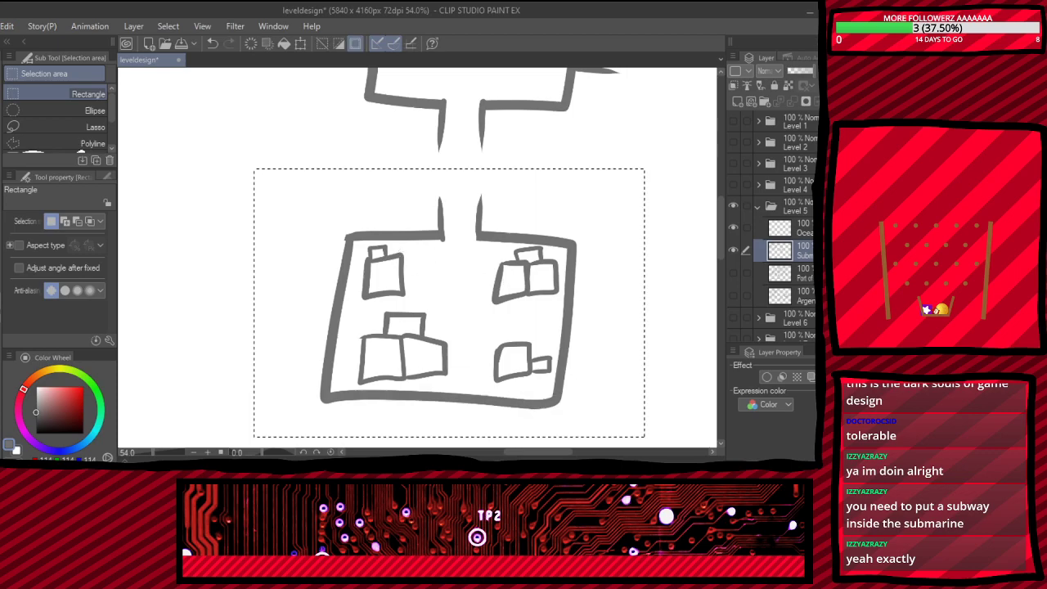
{"action": "key", "text": "Delete"}
{"action": "key", "text": "ctrl+v"}
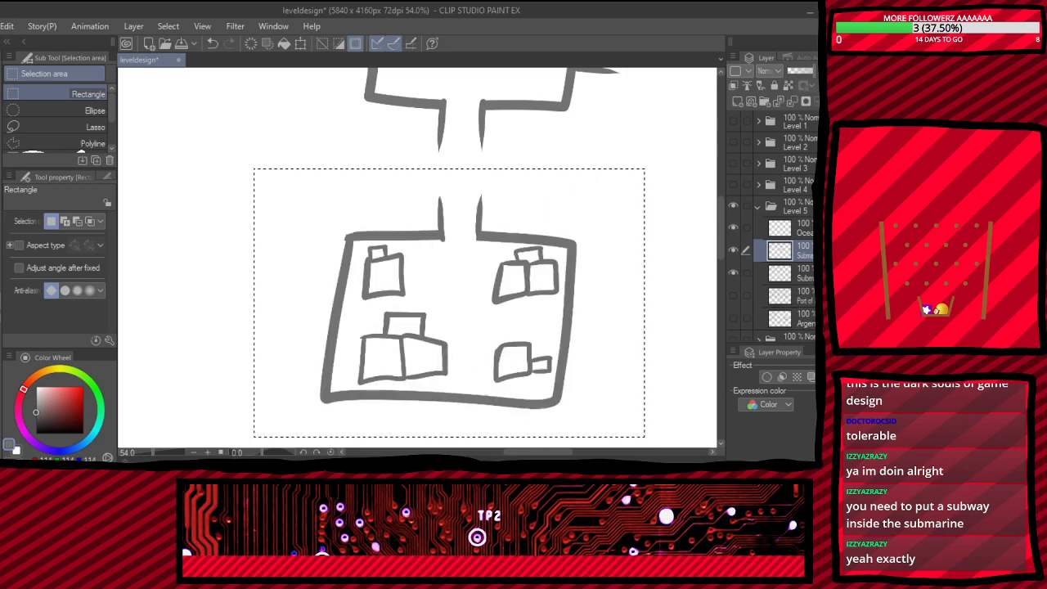
{"action": "left_click", "coordinate": [733, 251]}
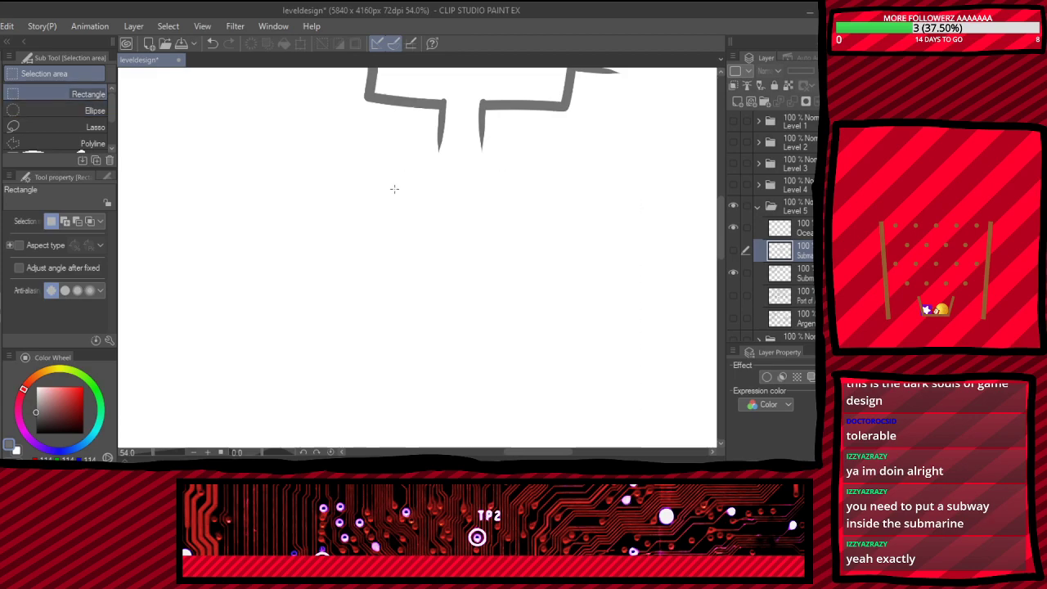
{"action": "key", "text": "ctrl+d"}
{"action": "key", "text": "p"}
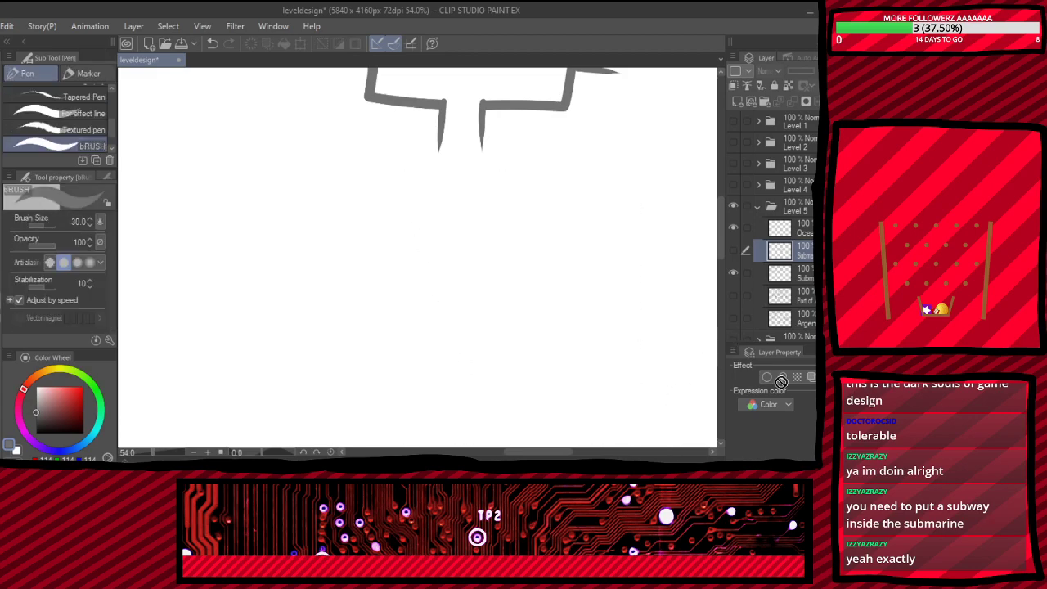
- On the visible submarine layer, draw a new four-sided room below the tall room and write "SUB WAY" inside it
{"action": "left_click", "coordinate": [784, 273]}
{"action": "mouse_move", "coordinate": [350, 225]}
{"action": "left_mouse_down"}
{"action": "mouse_move", "coordinate": [348, 370]}
{"action": "mouse_move", "coordinate": [320, 363]}
{"action": "mouse_move", "coordinate": [348, 378]}
{"action": "mouse_move", "coordinate": [571, 393]}
{"action": "mouse_move", "coordinate": [573, 274]}
{"action": "mouse_move", "coordinate": [523, 210]}
{"action": "mouse_move", "coordinate": [343, 218]}
{"action": "mouse_move", "coordinate": [379, 281]}
{"action": "left_mouse_up"}
{"action": "key", "text": "ctrl+z"}
{"action": "left_click_drag", "start_coordinate": [415, 235], "coordinate": [448, 263]}
{"action": "left_click_drag", "start_coordinate": [457, 222], "coordinate": [466, 264]}
{"action": "mouse_move", "coordinate": [380, 309]}
{"action": "left_mouse_down"}
{"action": "mouse_move", "coordinate": [393, 330]}
{"action": "mouse_move", "coordinate": [442, 305]}
{"action": "left_mouse_up"}
{"action": "left_click_drag", "start_coordinate": [445, 336], "coordinate": [469, 335]}
{"action": "left_click_drag", "start_coordinate": [450, 323], "coordinate": [488, 321]}
{"action": "left_click_drag", "start_coordinate": [499, 304], "coordinate": [489, 340]}
- Add a doorway in the subway room's upper wall facing the tall room, erasing the wall across the opening
{"action": "left_click_drag", "start_coordinate": [436, 211], "coordinate": [436, 174]}
{"action": "key", "text": "e"}
{"action": "mouse_move", "coordinate": [481, 208]}
{"action": "left_mouse_down"}
{"action": "mouse_move", "coordinate": [487, 170]}
{"action": "mouse_move", "coordinate": [467, 204]}
{"action": "mouse_move", "coordinate": [451, 201]}
{"action": "left_mouse_up"}
{"action": "key", "text": "p"}
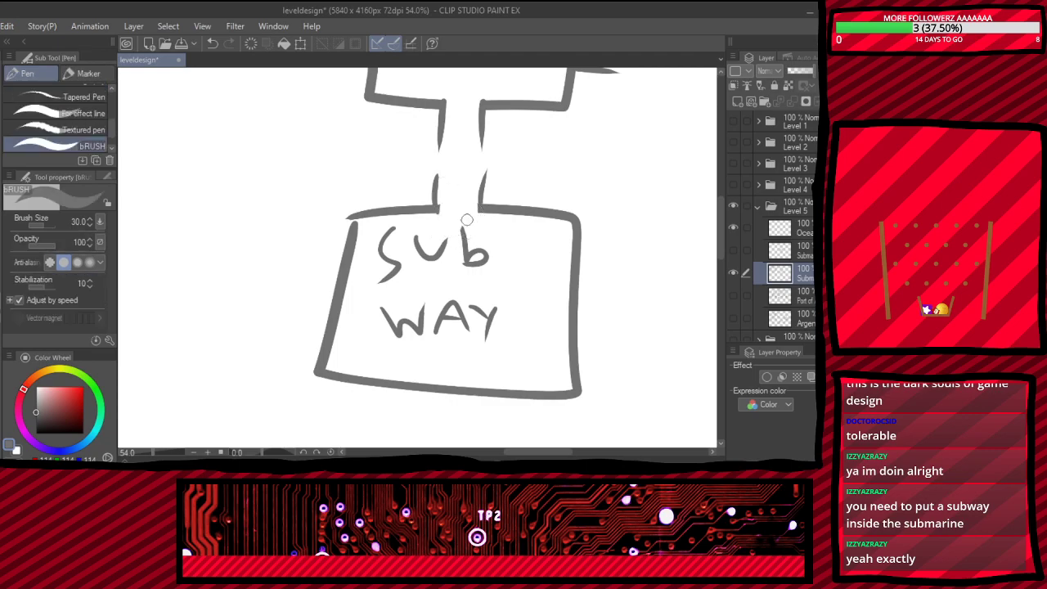
- Examine the submarine layout around the subway room for a place to continue
{"action": "scroll", "coordinate": [466, 219], "scroll_direction": "down", "scroll_amount": 6}
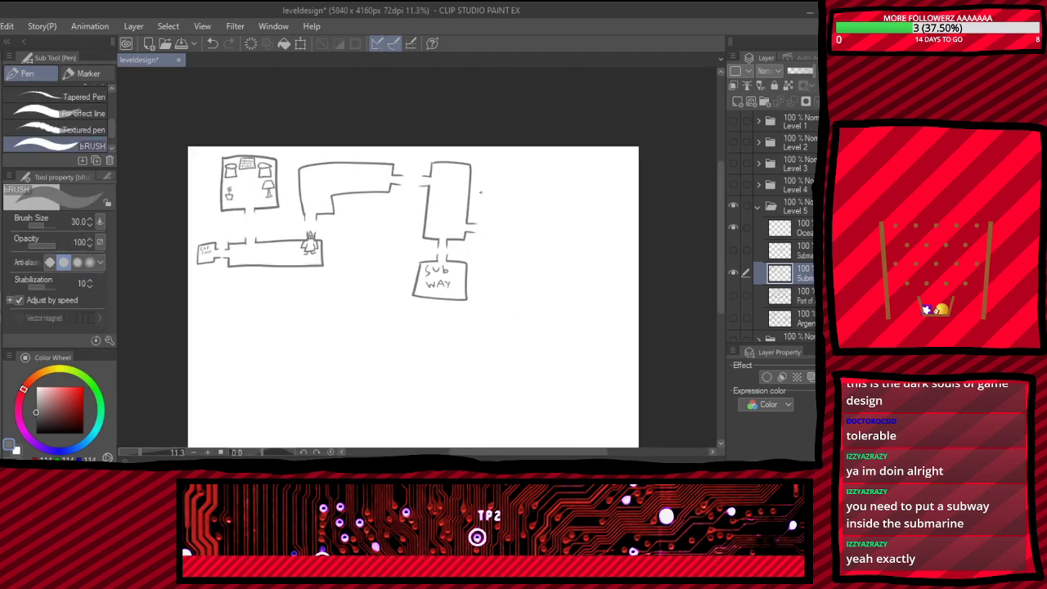
{"action": "scroll", "coordinate": [505, 210], "scroll_direction": "up", "scroll_amount": 5}
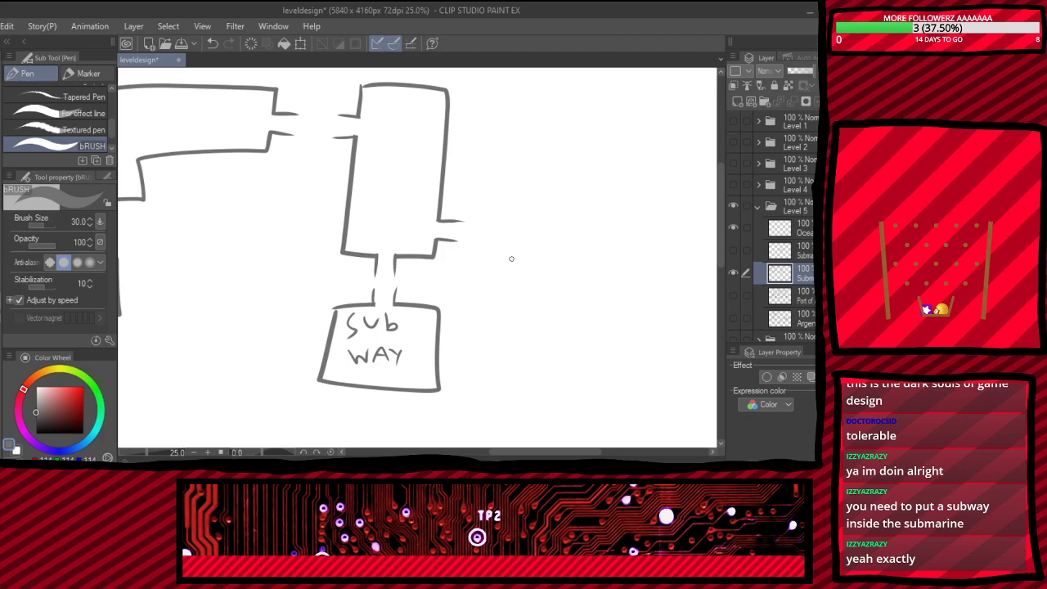
{"action": "scroll", "coordinate": [477, 249], "scroll_direction": "up", "scroll_amount": 1}
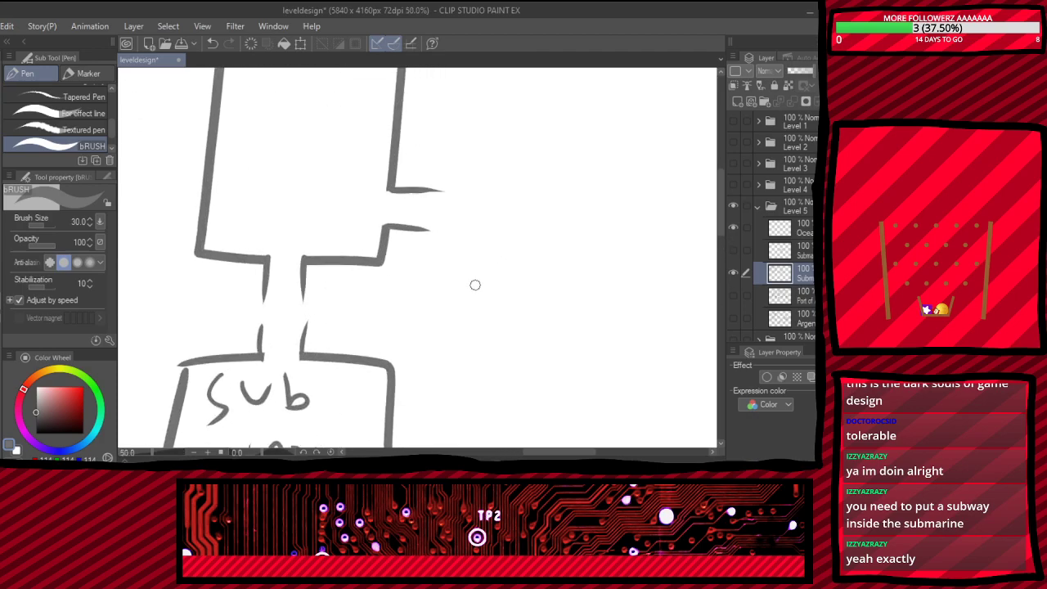
{"action": "scroll", "coordinate": [477, 276], "scroll_direction": "down", "scroll_amount": 3}
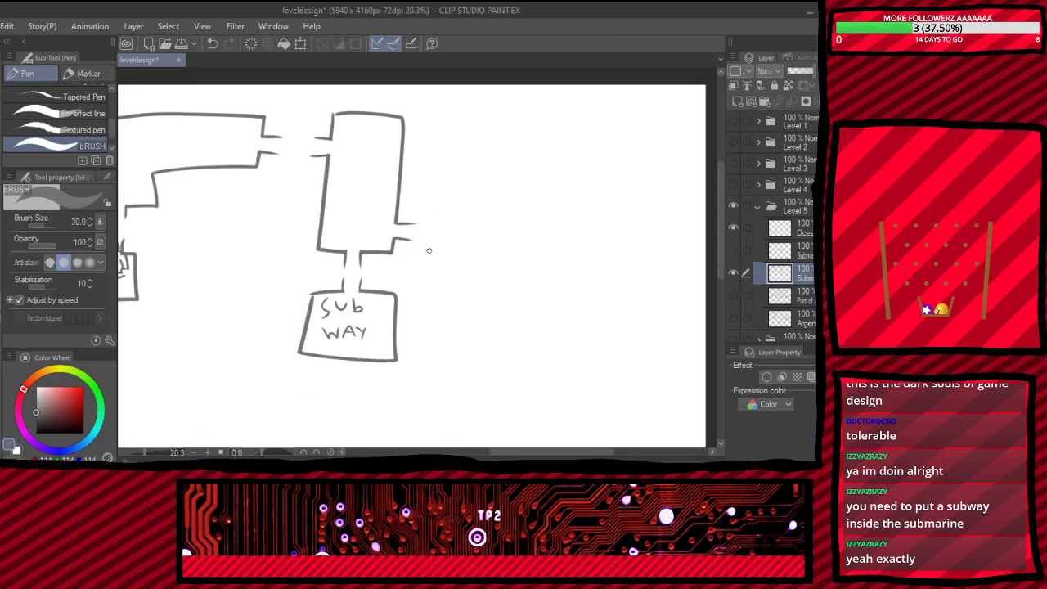
{"action": "scroll", "coordinate": [423, 204], "scroll_direction": "up", "scroll_amount": 1}
{"action": "scroll", "coordinate": [426, 221], "scroll_direction": "down", "scroll_amount": 3}
{"action": "scroll", "coordinate": [318, 336], "scroll_direction": "up", "scroll_amount": 2}
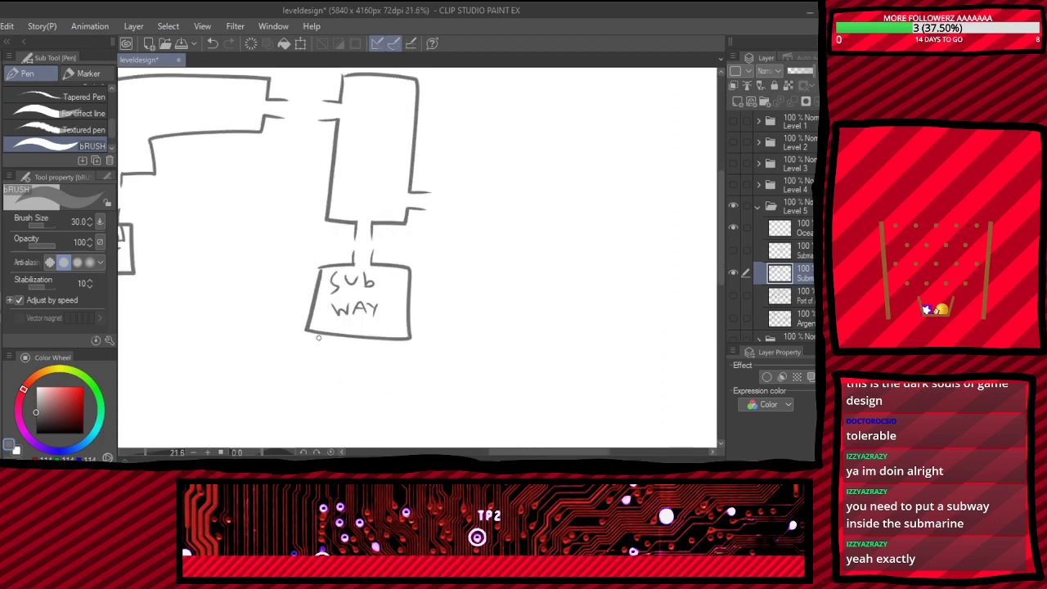
{"action": "scroll", "coordinate": [326, 323], "scroll_direction": "down", "scroll_amount": 2}
{"action": "scroll", "coordinate": [514, 304], "scroll_direction": "up", "scroll_amount": 3}
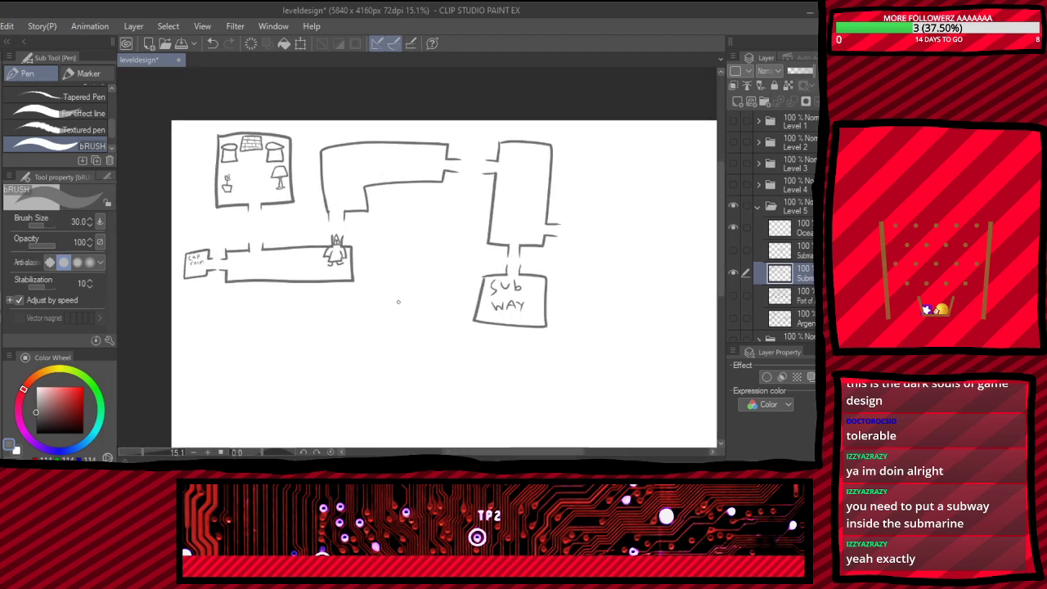
- Erase a gap low in the subway room's left wall and draw two short doorway lines leading outward from it
{"action": "scroll", "coordinate": [515, 303], "scroll_direction": "up", "scroll_amount": 3}
{"action": "key", "text": "e"}
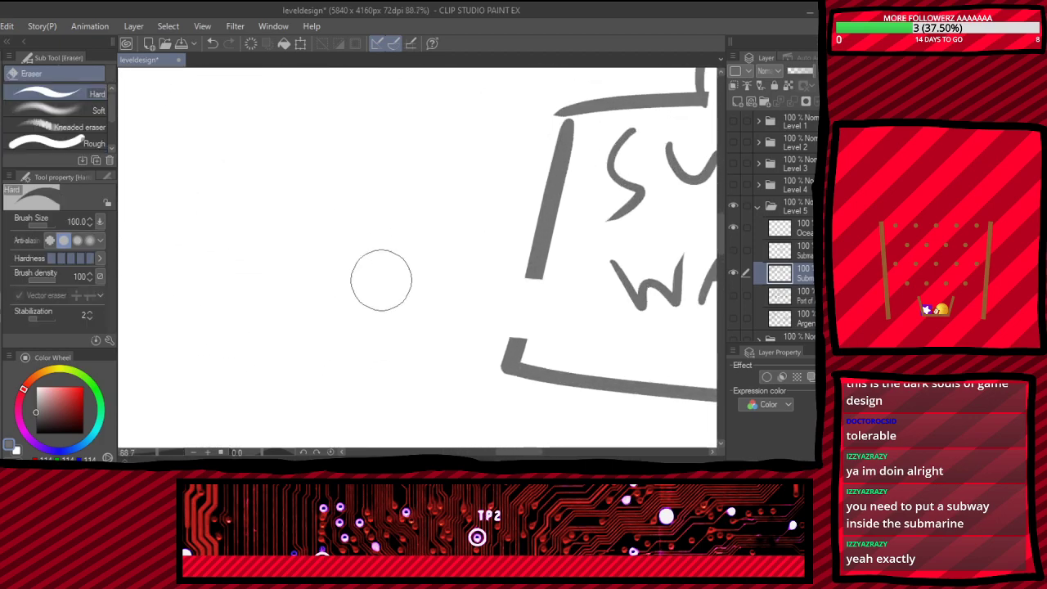
{"action": "key", "text": "p"}
{"action": "left_click_drag", "start_coordinate": [541, 280], "coordinate": [458, 261]}
{"action": "left_click_drag", "start_coordinate": [528, 340], "coordinate": [434, 337]}
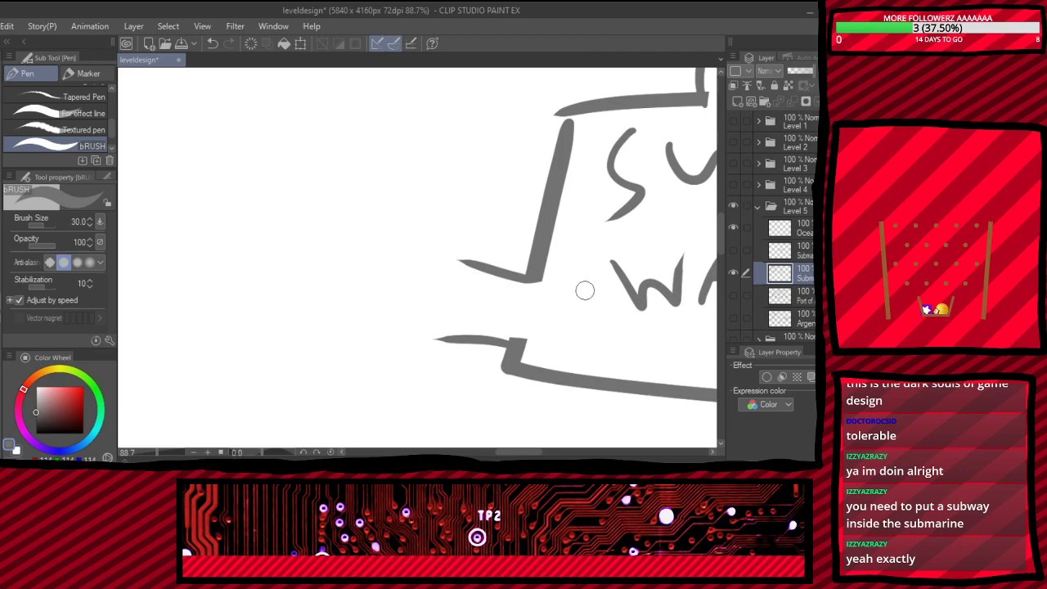
- Draw a square room between the crowned figure's room and the tall room, and write "EXIT" inside it
{"action": "scroll", "coordinate": [341, 287], "scroll_direction": "down", "scroll_amount": 5}
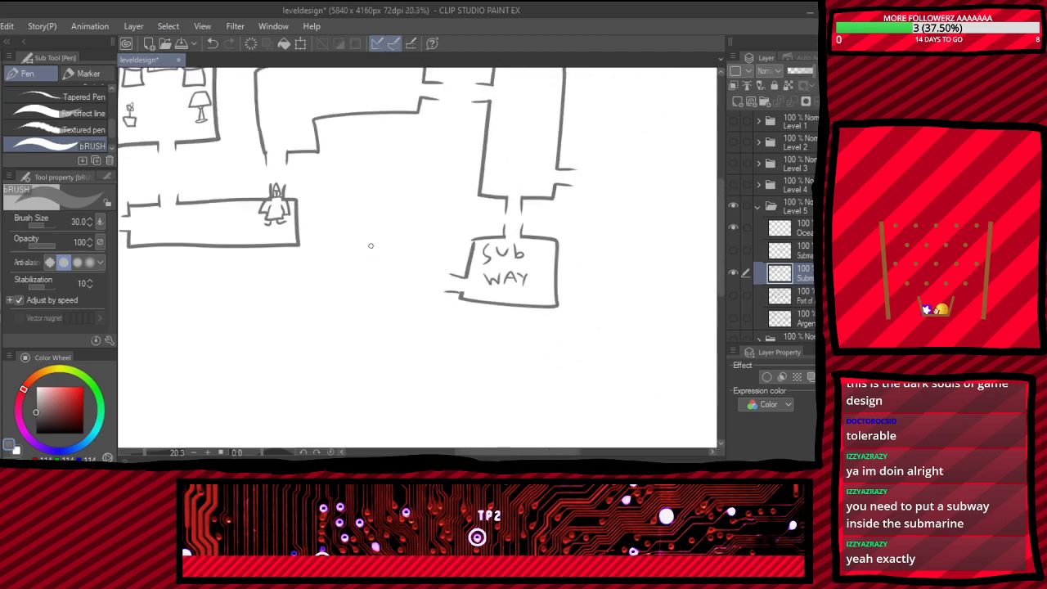
{"action": "scroll", "coordinate": [370, 242], "scroll_direction": "down", "scroll_amount": 3}
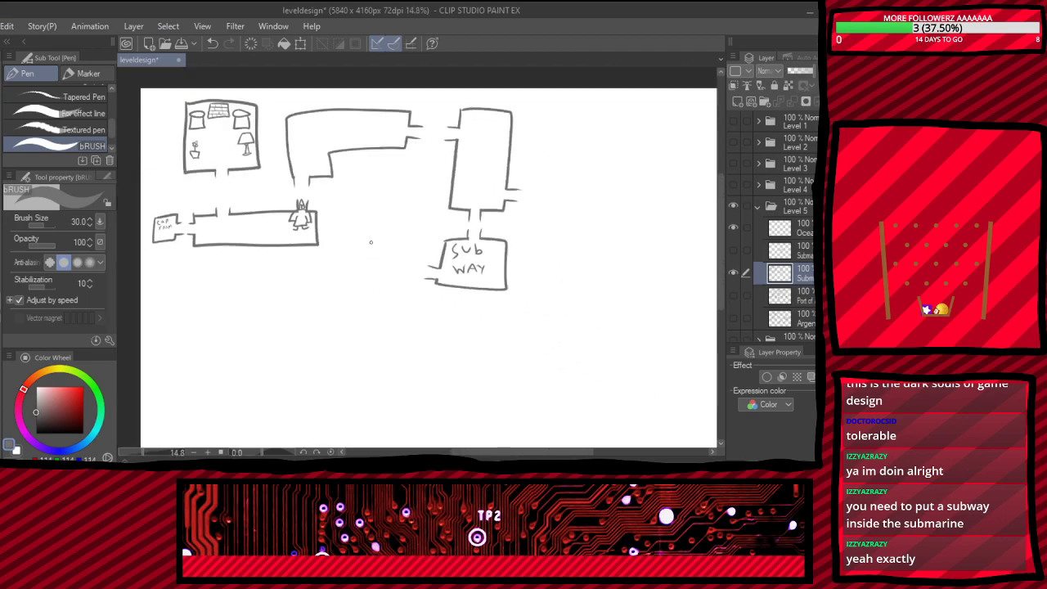
{"action": "scroll", "coordinate": [360, 233], "scroll_direction": "up", "scroll_amount": 3}
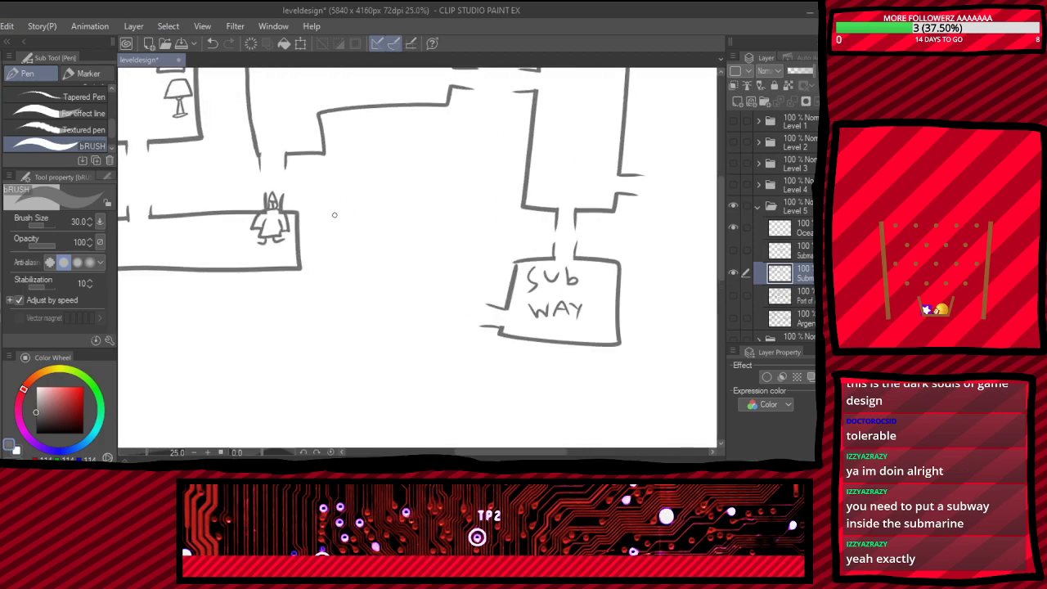
{"action": "scroll", "coordinate": [337, 228], "scroll_direction": "down", "scroll_amount": 1}
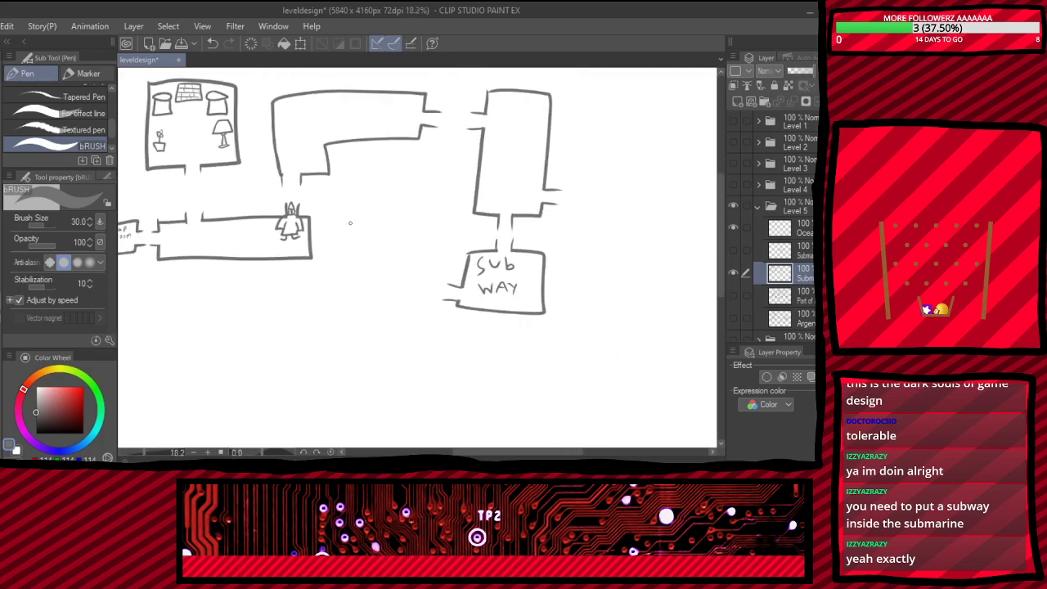
{"action": "scroll", "coordinate": [349, 219], "scroll_direction": "up", "scroll_amount": 1}
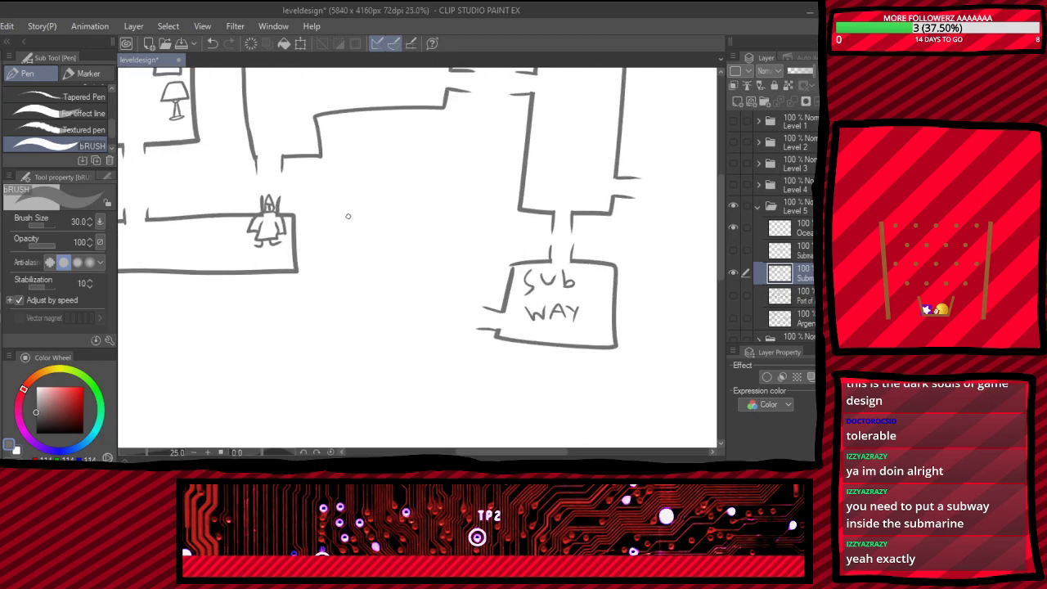
{"action": "mouse_move", "coordinate": [370, 174]}
{"action": "left_mouse_down"}
{"action": "mouse_move", "coordinate": [413, 245]}
{"action": "mouse_move", "coordinate": [449, 172]}
{"action": "mouse_move", "coordinate": [373, 174]}
{"action": "mouse_move", "coordinate": [389, 216]}
{"action": "mouse_move", "coordinate": [409, 194]}
{"action": "left_mouse_up"}
{"action": "left_click_drag", "start_coordinate": [391, 206], "coordinate": [421, 216]}
{"action": "mouse_move", "coordinate": [422, 202]}
{"action": "left_mouse_down"}
{"action": "mouse_move", "coordinate": [411, 216]}
{"action": "mouse_move", "coordinate": [446, 215]}
{"action": "left_mouse_up"}
{"action": "left_click_drag", "start_coordinate": [436, 194], "coordinate": [451, 193]}
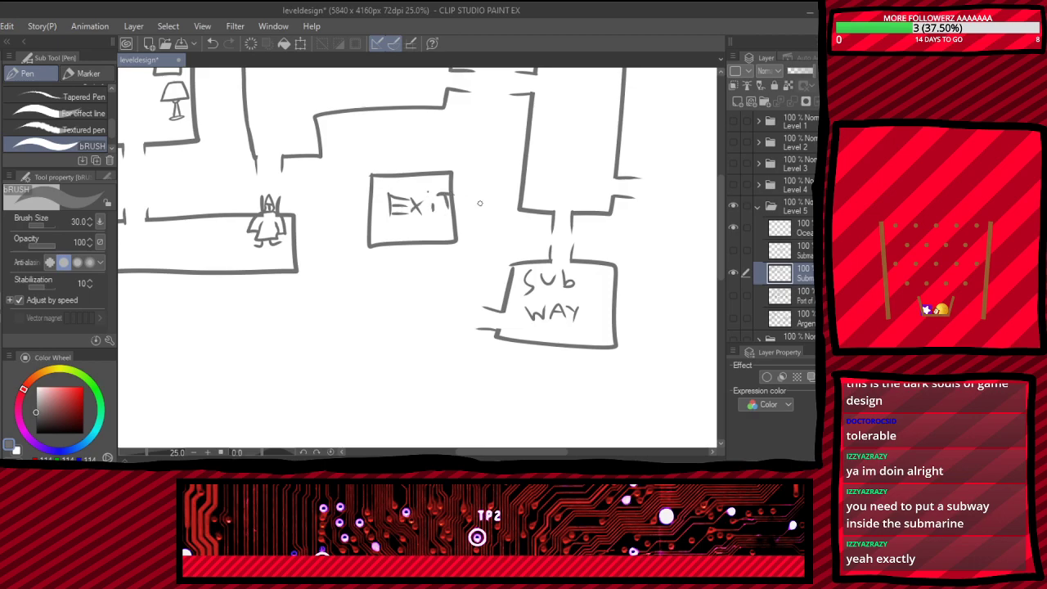
- Draw an L-shaped corridor connecting the subway room's left doorway to the underside of the EXIT room
{"action": "scroll", "coordinate": [474, 200], "scroll_direction": "down", "scroll_amount": 2}
{"action": "scroll", "coordinate": [561, 292], "scroll_direction": "down", "scroll_amount": 4}
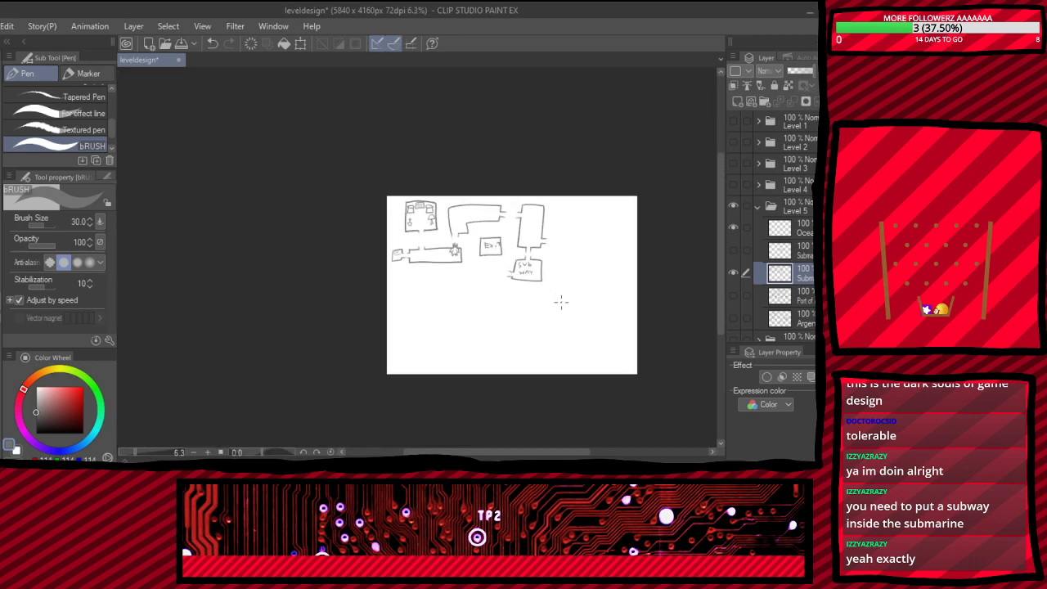
{"action": "scroll", "coordinate": [626, 298], "scroll_direction": "up", "scroll_amount": 3}
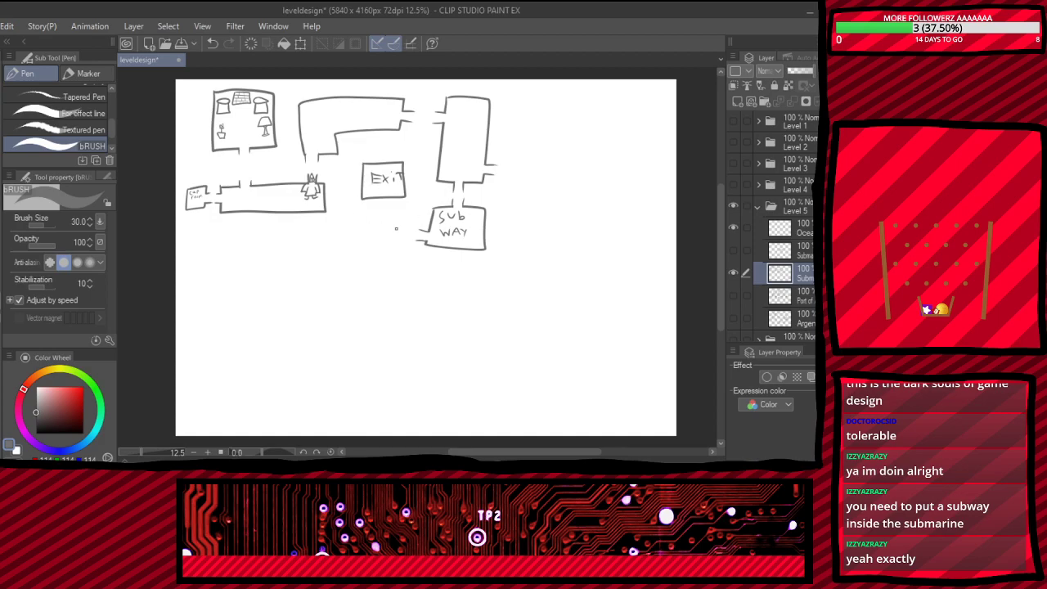
{"action": "scroll", "coordinate": [426, 209], "scroll_direction": "down", "scroll_amount": 2}
{"action": "scroll", "coordinate": [498, 206], "scroll_direction": "up", "scroll_amount": 6}
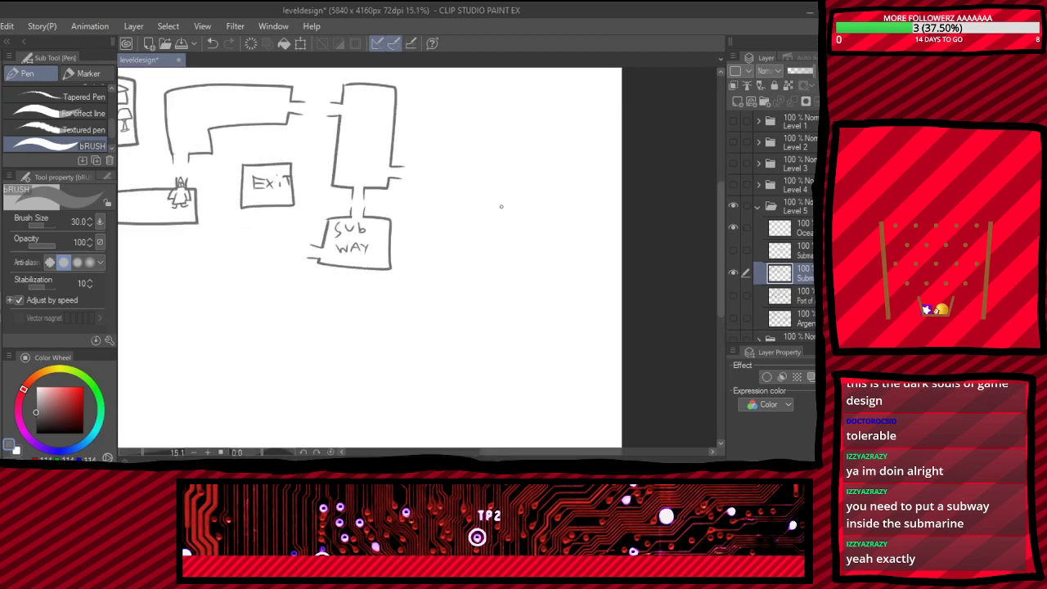
{"action": "scroll", "coordinate": [349, 183], "scroll_direction": "down", "scroll_amount": 2}
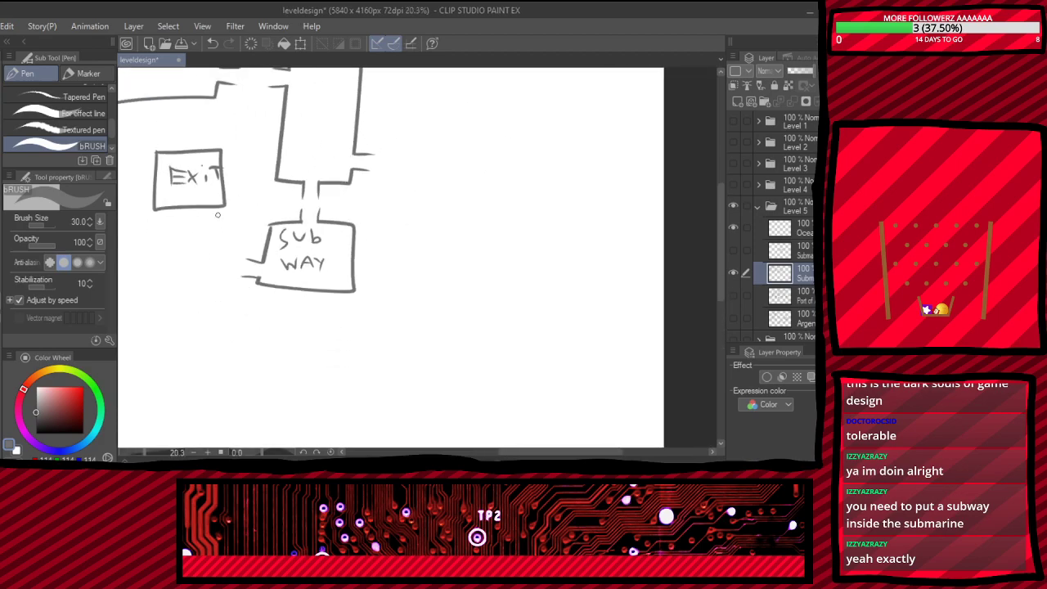
{"action": "scroll", "coordinate": [241, 199], "scroll_direction": "down", "scroll_amount": 1}
{"action": "scroll", "coordinate": [134, 267], "scroll_direction": "up", "scroll_amount": 2}
{"action": "scroll", "coordinate": [134, 267], "scroll_direction": "down", "scroll_amount": 1}
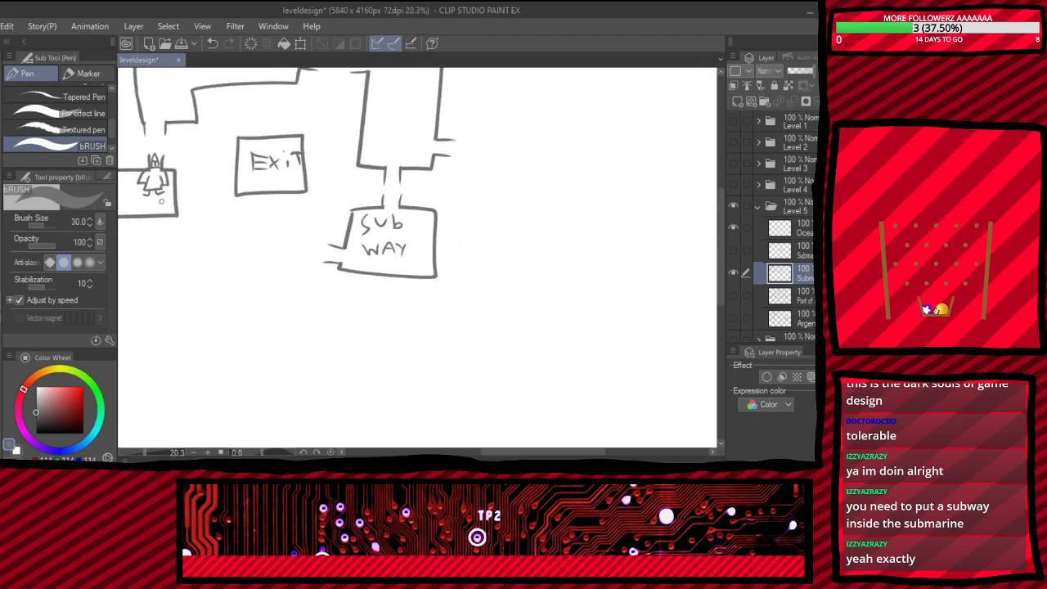
{"action": "scroll", "coordinate": [160, 193], "scroll_direction": "up", "scroll_amount": 2}
{"action": "mouse_move", "coordinate": [450, 279]}
{"action": "left_mouse_down"}
{"action": "mouse_move", "coordinate": [388, 273]}
{"action": "mouse_move", "coordinate": [357, 204]}
{"action": "mouse_move", "coordinate": [320, 288]}
{"action": "mouse_move", "coordinate": [444, 305]}
{"action": "left_mouse_up"}
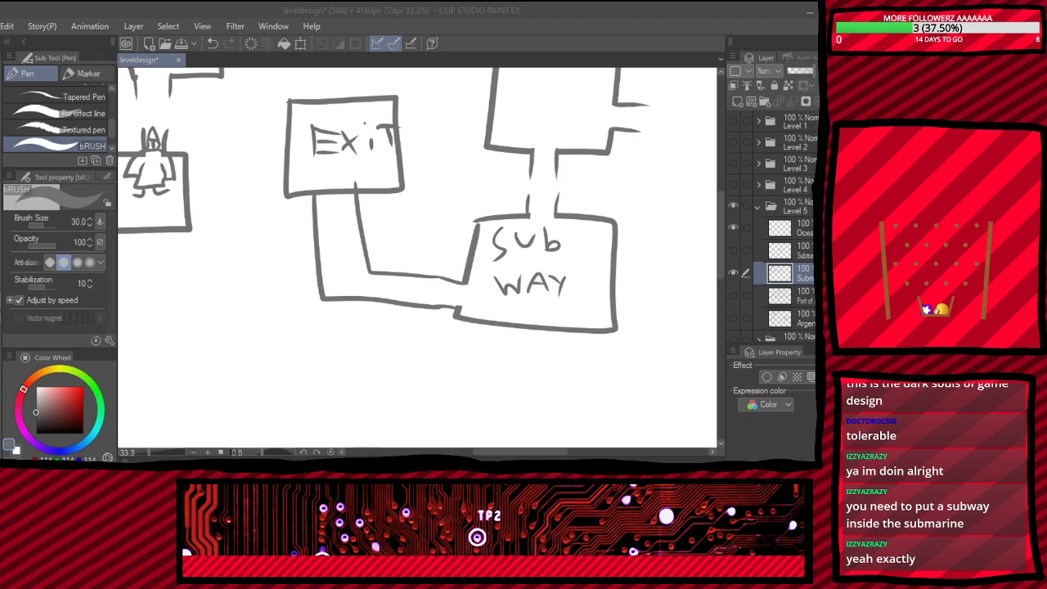
- Examine the extended layout and the empty area outside the tall room's right doorway
{"action": "scroll", "coordinate": [388, 158], "scroll_direction": "down", "scroll_amount": 2}
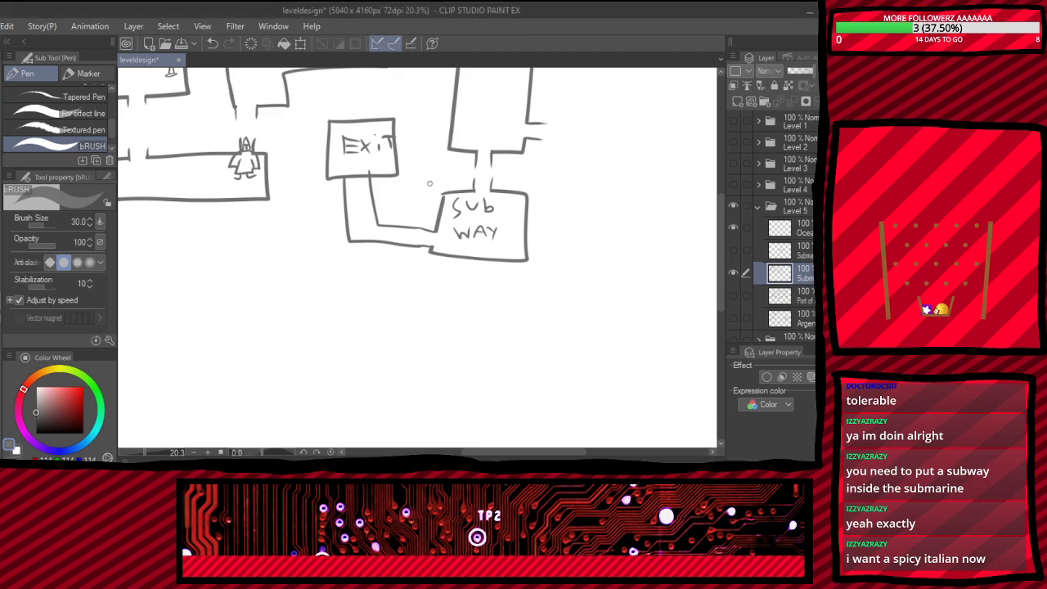
{"action": "scroll", "coordinate": [396, 266], "scroll_direction": "down", "scroll_amount": 2}
{"action": "scroll", "coordinate": [483, 214], "scroll_direction": "up", "scroll_amount": 2}
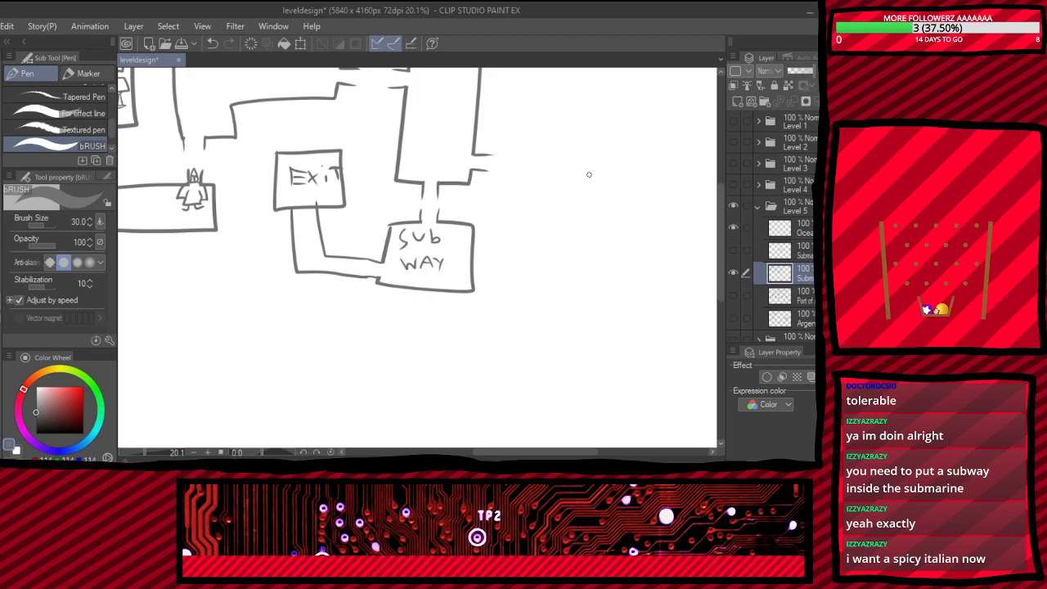
{"action": "scroll", "coordinate": [510, 145], "scroll_direction": "down", "scroll_amount": 3}
{"action": "scroll", "coordinate": [561, 154], "scroll_direction": "up", "scroll_amount": 6}
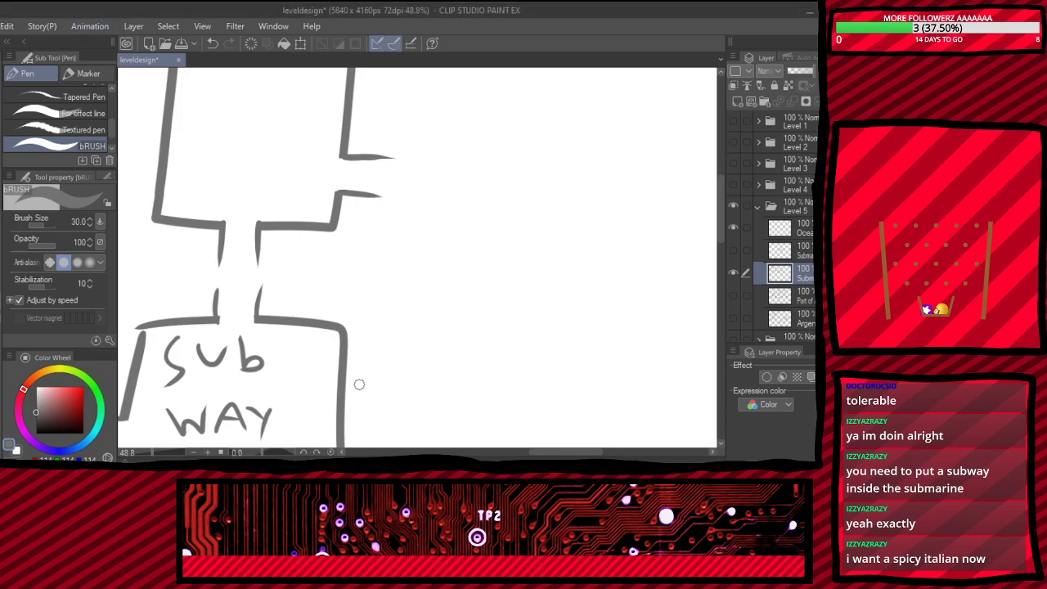
{"action": "scroll", "coordinate": [359, 384], "scroll_direction": "down", "scroll_amount": 3}
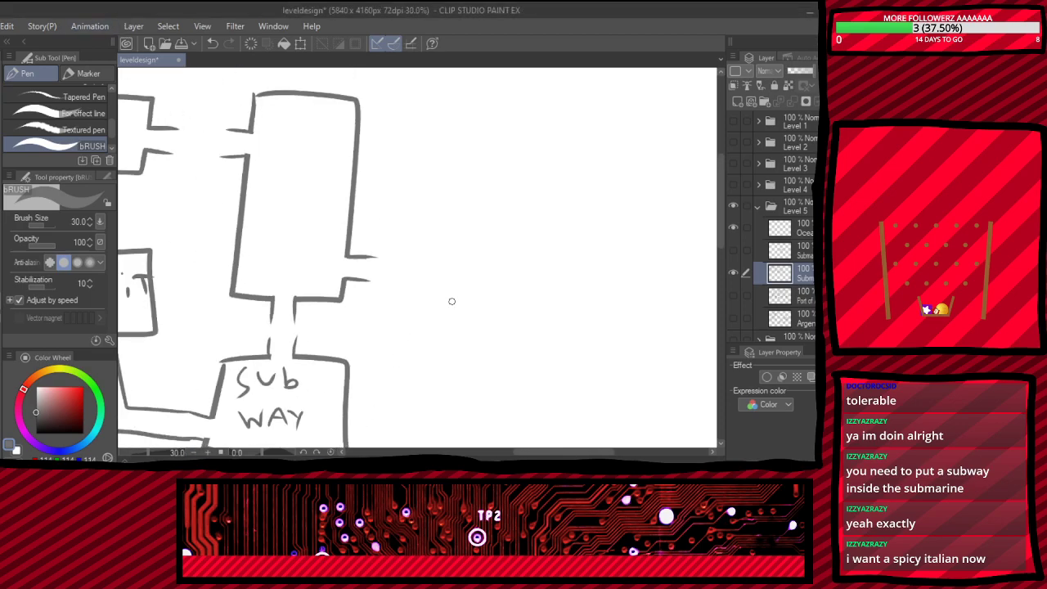
{"action": "scroll", "coordinate": [449, 302], "scroll_direction": "up", "scroll_amount": 2}
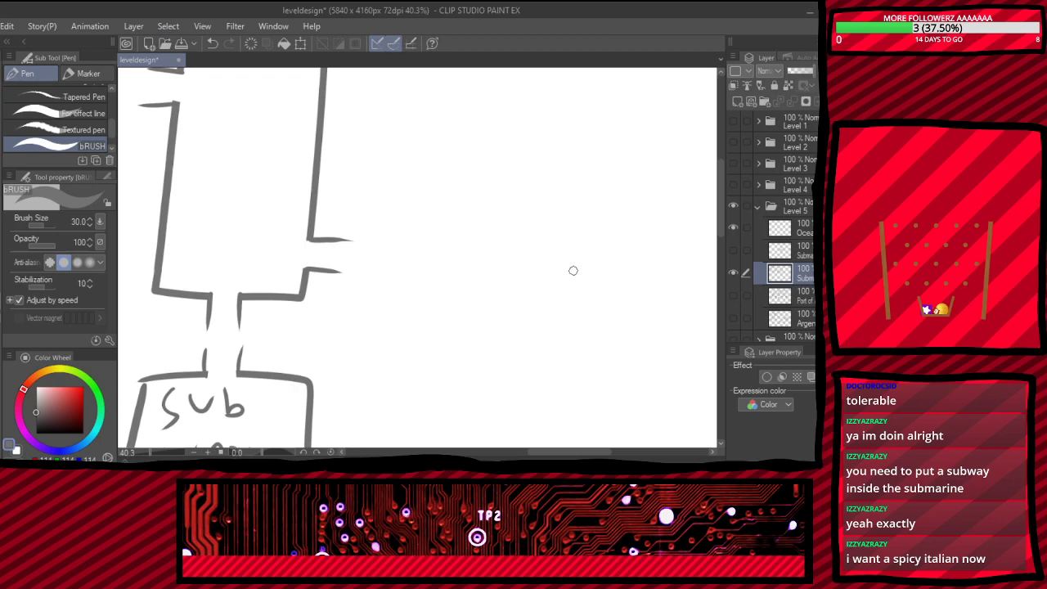
- Draw a tall rectangular room in the empty area beyond the existing tall room's right doorway
{"action": "mouse_move", "coordinate": [515, 101]}
{"action": "left_mouse_down"}
{"action": "mouse_move", "coordinate": [487, 327]}
{"action": "mouse_move", "coordinate": [603, 350]}
{"action": "left_mouse_up"}
{"action": "key", "text": "ctrl+z"}
{"action": "mouse_move", "coordinate": [494, 104]}
{"action": "left_mouse_down"}
{"action": "mouse_move", "coordinate": [486, 374]}
{"action": "mouse_move", "coordinate": [609, 379]}
{"action": "mouse_move", "coordinate": [593, 94]}
{"action": "mouse_move", "coordinate": [501, 101]}
{"action": "mouse_move", "coordinate": [496, 127]}
{"action": "left_mouse_up"}
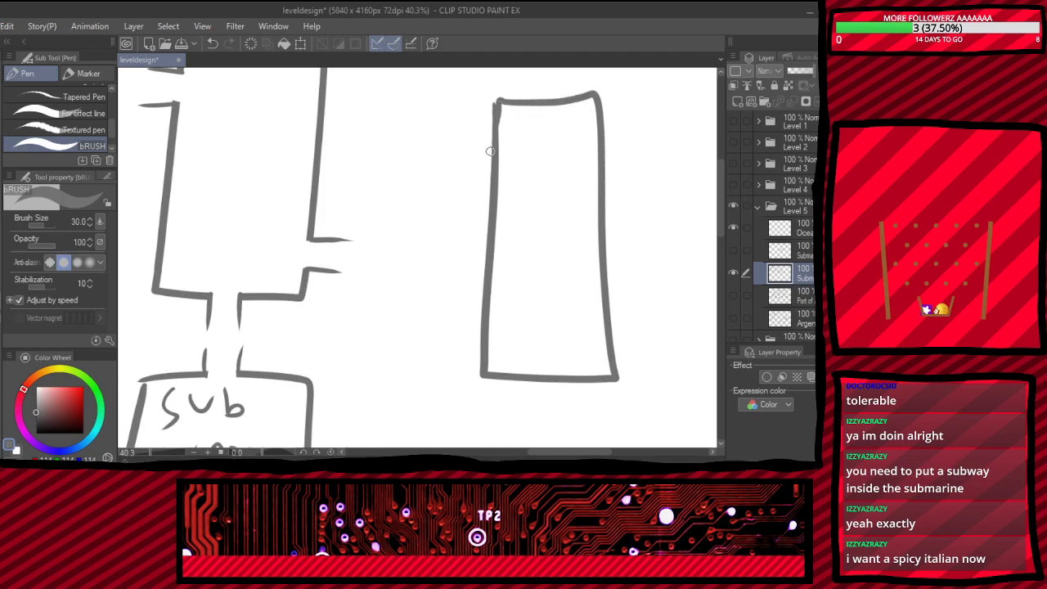
- Make a doorway in the new room's left wall, facing the tall room's right doorway, with two short lines leading outward
{"action": "left_click_drag", "start_coordinate": [497, 237], "coordinate": [456, 241]}
{"action": "mouse_move", "coordinate": [491, 271]}
{"action": "left_mouse_down"}
{"action": "mouse_move", "coordinate": [458, 273]}
{"action": "mouse_move", "coordinate": [481, 250]}
{"action": "mouse_move", "coordinate": [515, 253]}
{"action": "mouse_move", "coordinate": [481, 249]}
{"action": "mouse_move", "coordinate": [517, 262]}
{"action": "left_mouse_up"}
{"action": "key", "text": "e"}
{"action": "key", "text": "p"}
{"action": "left_click_drag", "start_coordinate": [480, 269], "coordinate": [493, 271]}
{"action": "key", "text": "ctrl+z"}
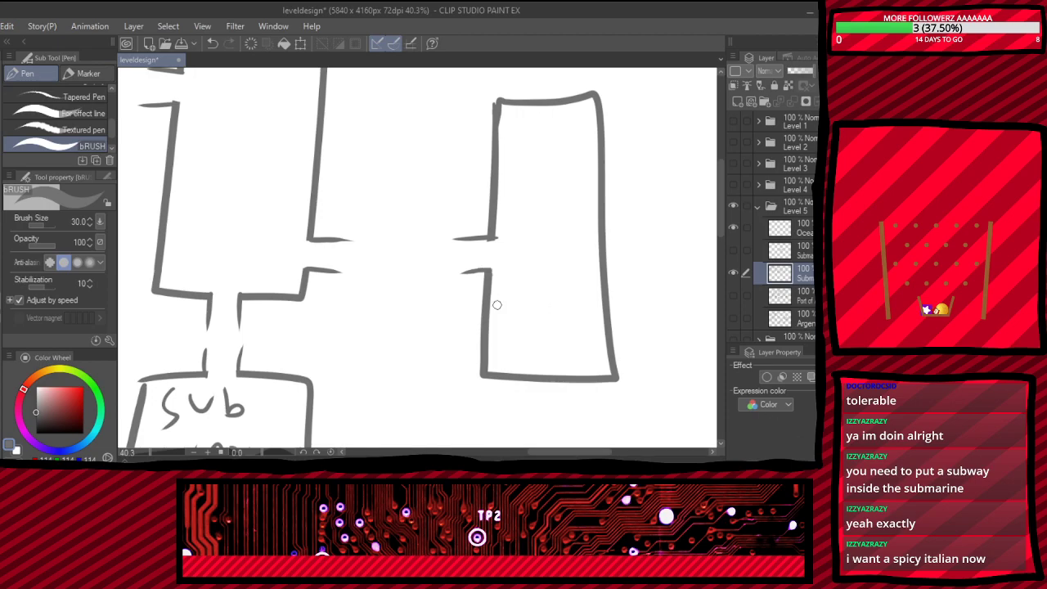
- Examine the whole submarine layout and the space around the new room on the far right
{"action": "scroll", "coordinate": [469, 274], "scroll_direction": "down", "scroll_amount": 3}
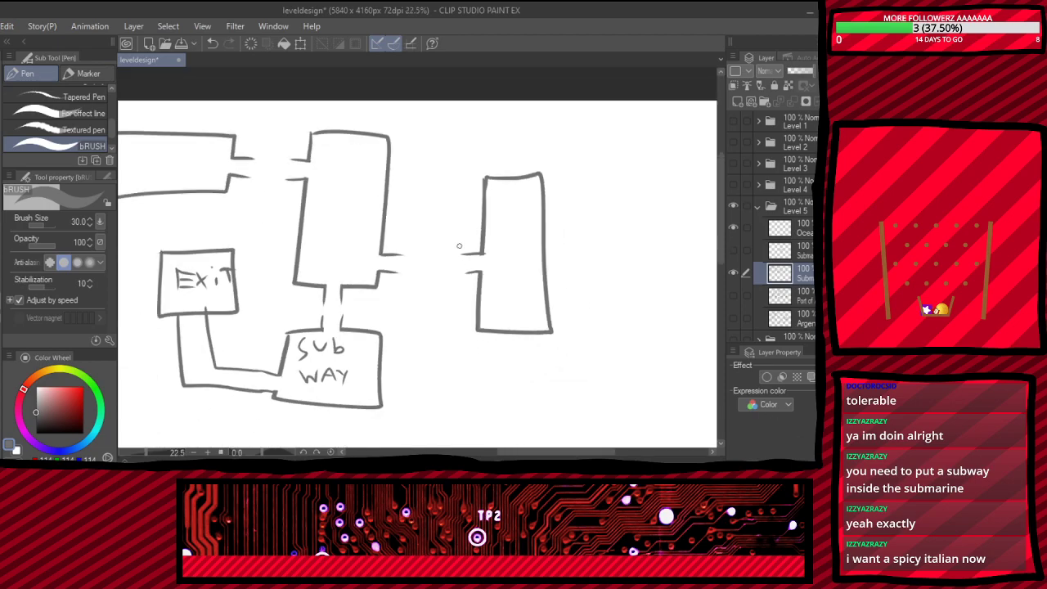
{"action": "scroll", "coordinate": [485, 231], "scroll_direction": "down", "scroll_amount": 3}
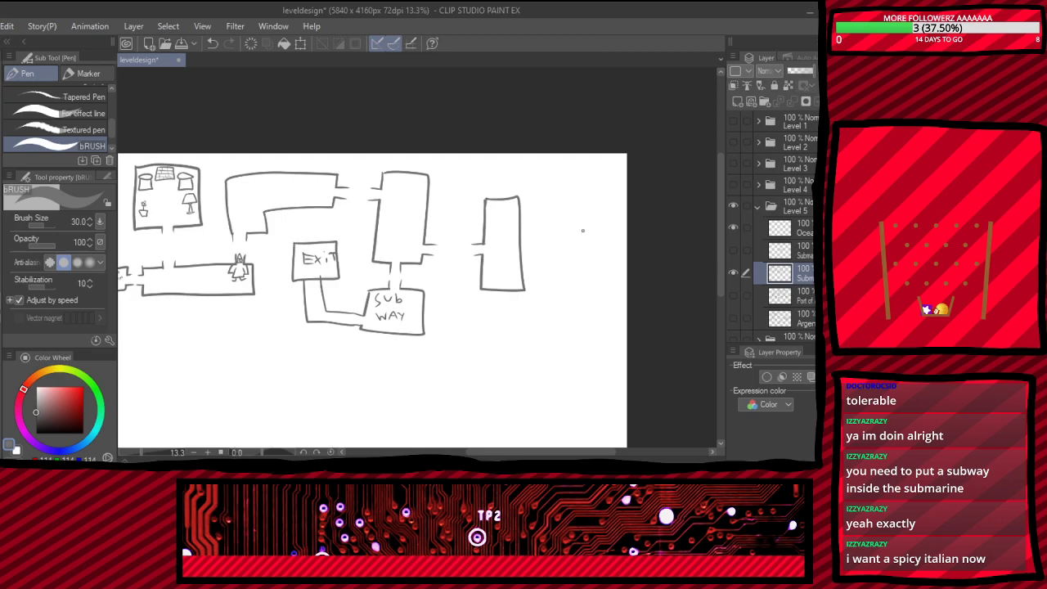
{"action": "scroll", "coordinate": [543, 217], "scroll_direction": "up", "scroll_amount": 4}
{"action": "scroll", "coordinate": [508, 246], "scroll_direction": "down", "scroll_amount": 2}
{"action": "scroll", "coordinate": [375, 300], "scroll_direction": "up", "scroll_amount": 4}
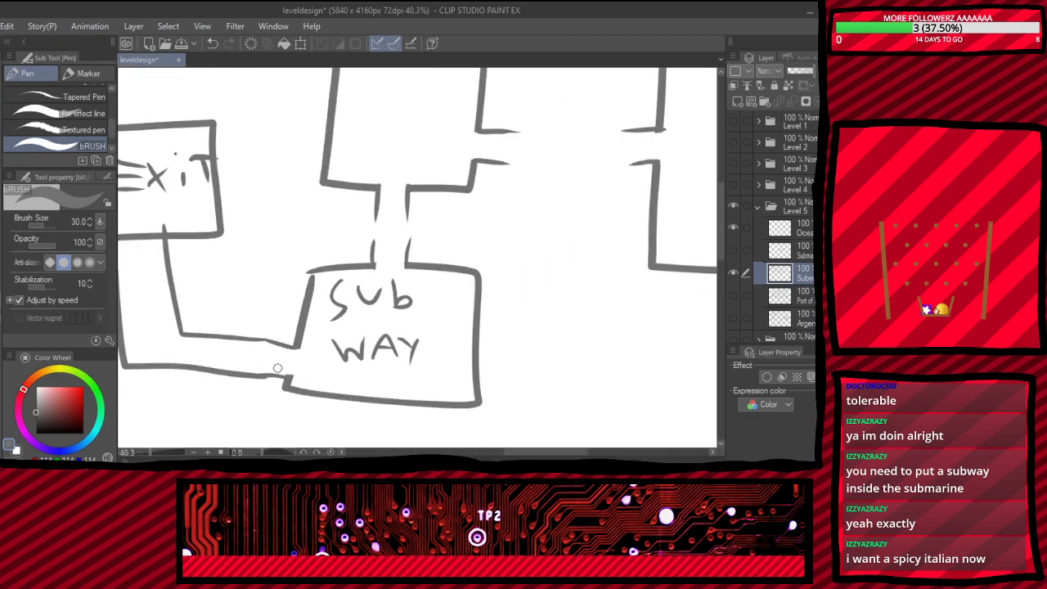
{"action": "scroll", "coordinate": [491, 287], "scroll_direction": "down", "scroll_amount": 2}
{"action": "scroll", "coordinate": [606, 229], "scroll_direction": "up", "scroll_amount": 3}
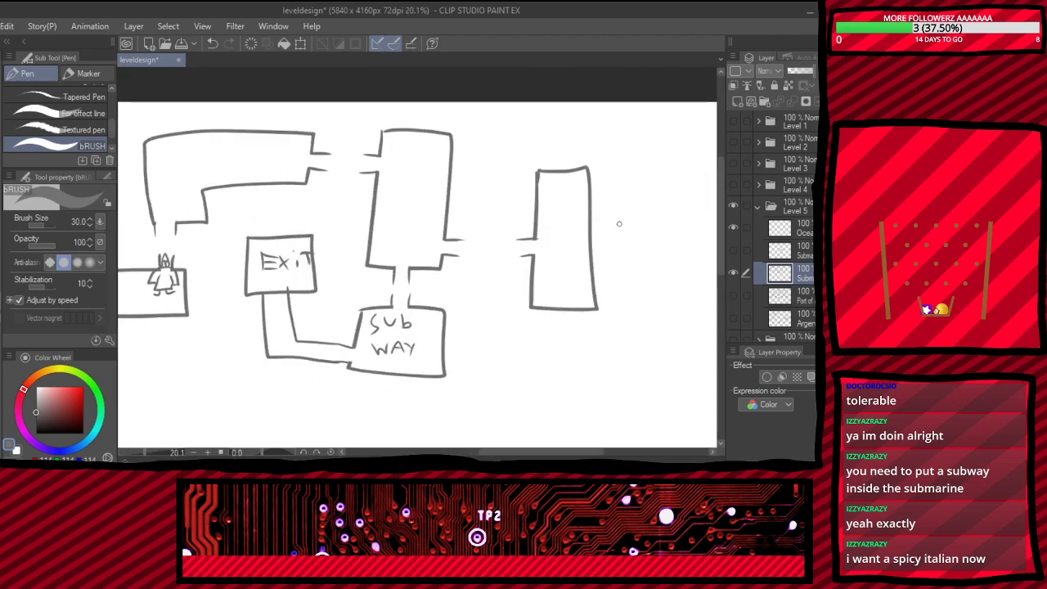
{"action": "scroll", "coordinate": [584, 241], "scroll_direction": "down", "scroll_amount": 2}
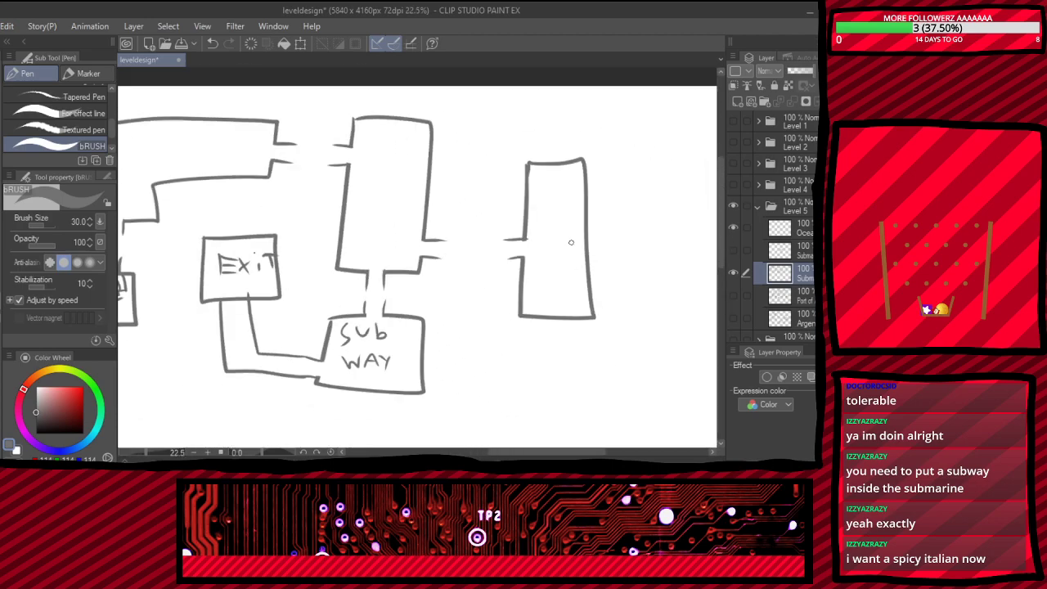
{"action": "scroll", "coordinate": [590, 239], "scroll_direction": "down", "scroll_amount": 2}
{"action": "scroll", "coordinate": [610, 239], "scroll_direction": "up", "scroll_amount": 1}
{"action": "scroll", "coordinate": [609, 238], "scroll_direction": "up", "scroll_amount": 3}
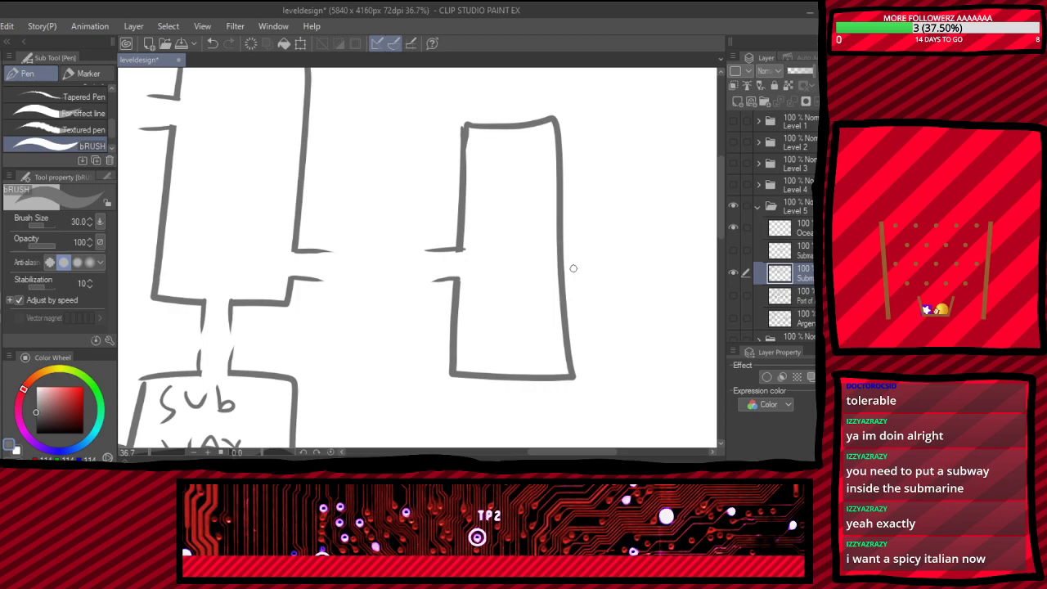
{"action": "scroll", "coordinate": [486, 258], "scroll_direction": "down", "scroll_amount": 3}
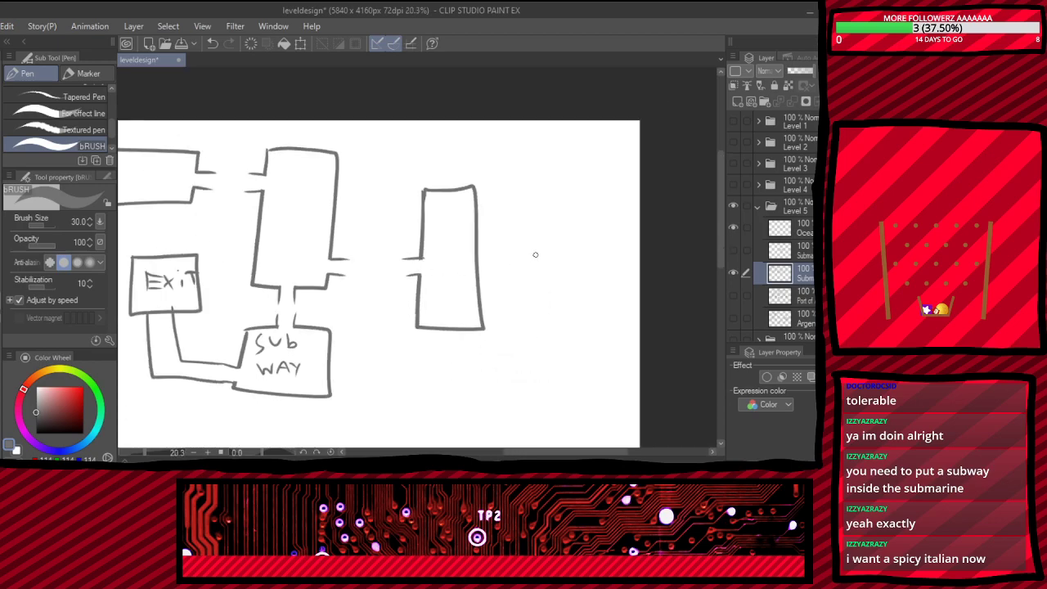
{"action": "scroll", "coordinate": [535, 255], "scroll_direction": "down", "scroll_amount": 3}
{"action": "scroll", "coordinate": [449, 222], "scroll_direction": "up", "scroll_amount": 2}
{"action": "scroll", "coordinate": [514, 170], "scroll_direction": "down", "scroll_amount": 3}
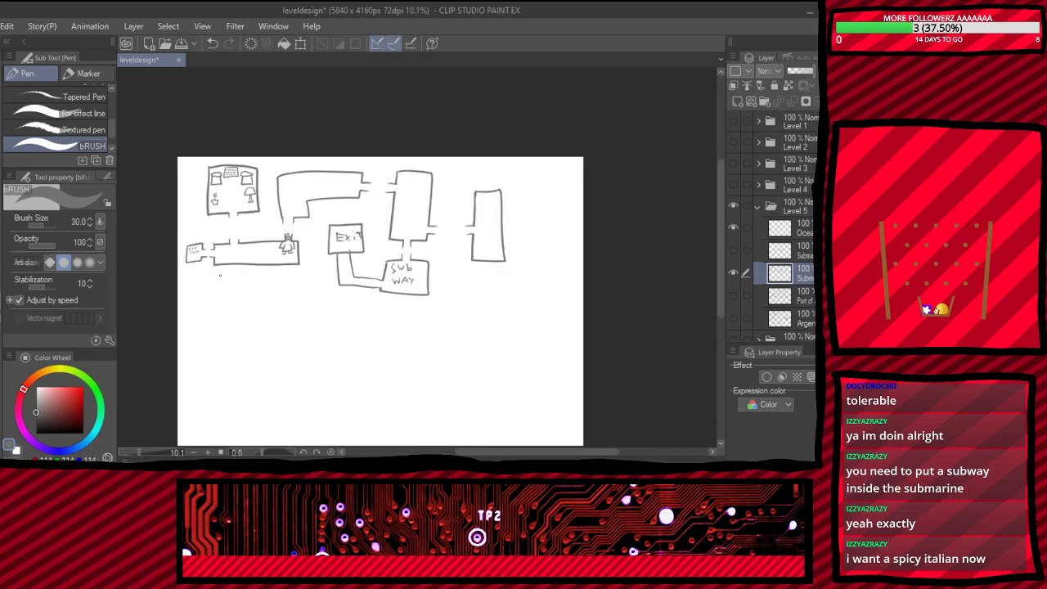
- Make a doorway in the new room's bottom wall with two short lines leading downward
{"action": "scroll", "coordinate": [491, 270], "scroll_direction": "up", "scroll_amount": 5}
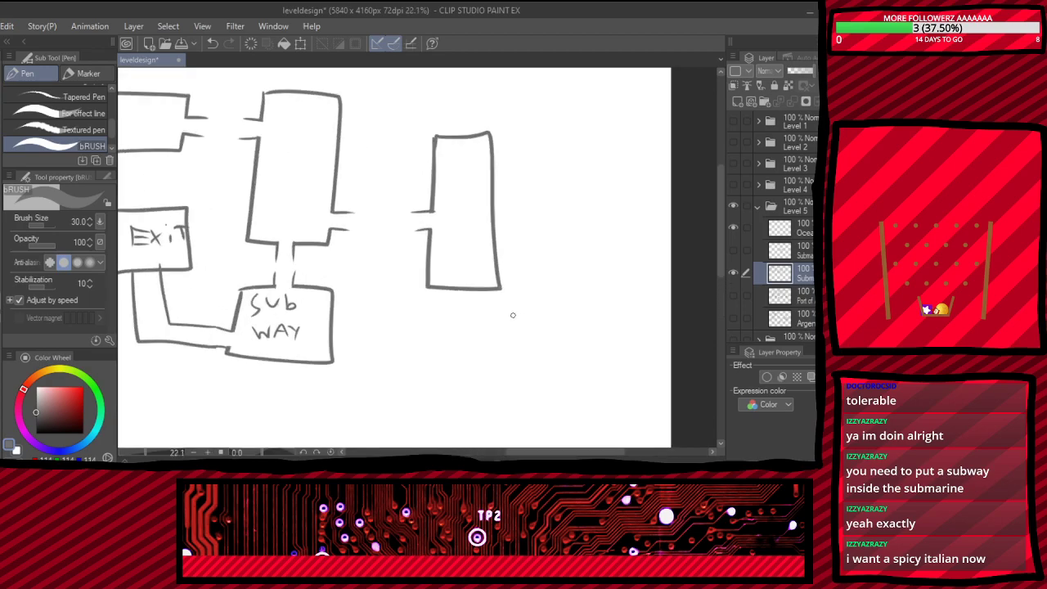
{"action": "scroll", "coordinate": [433, 261], "scroll_direction": "up", "scroll_amount": 2}
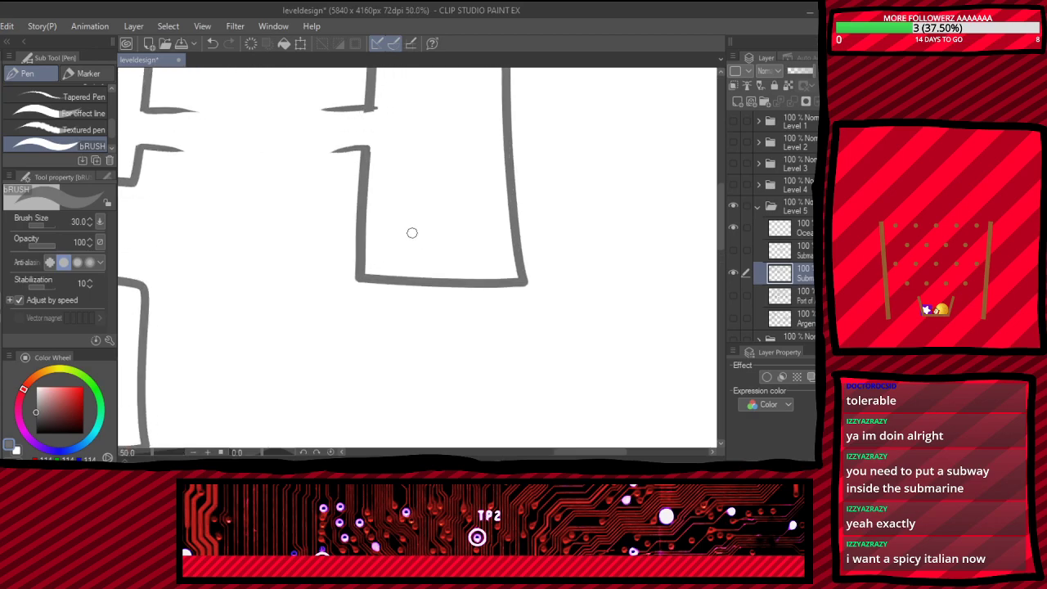
{"action": "mouse_move", "coordinate": [421, 282]}
{"action": "left_mouse_down"}
{"action": "mouse_move", "coordinate": [452, 282]}
{"action": "mouse_move", "coordinate": [416, 323]}
{"action": "left_mouse_up"}
{"action": "left_click_drag", "start_coordinate": [455, 279], "coordinate": [457, 321]}
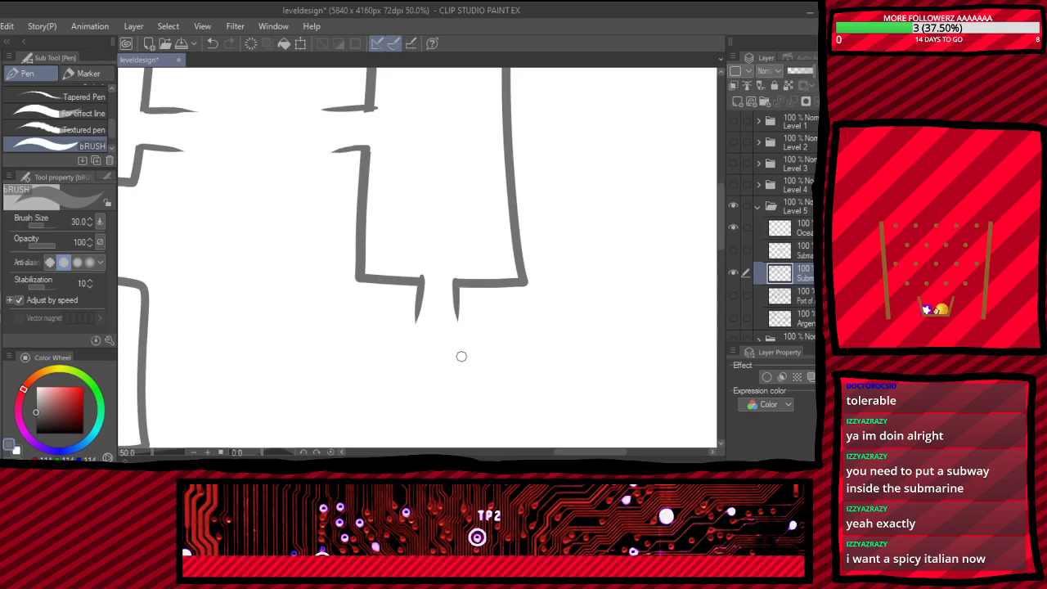
- Shorten the new room by drawing a top wall just above its left doorway and erasing the walls above it
{"action": "scroll", "coordinate": [464, 357], "scroll_direction": "down", "scroll_amount": 4}
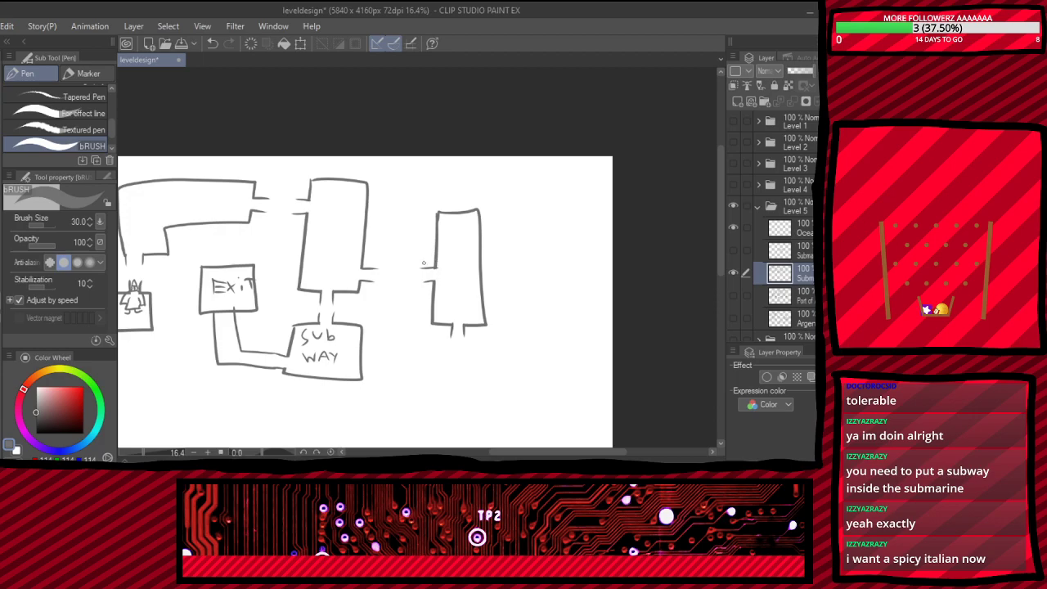
{"action": "scroll", "coordinate": [481, 266], "scroll_direction": "up", "scroll_amount": 5}
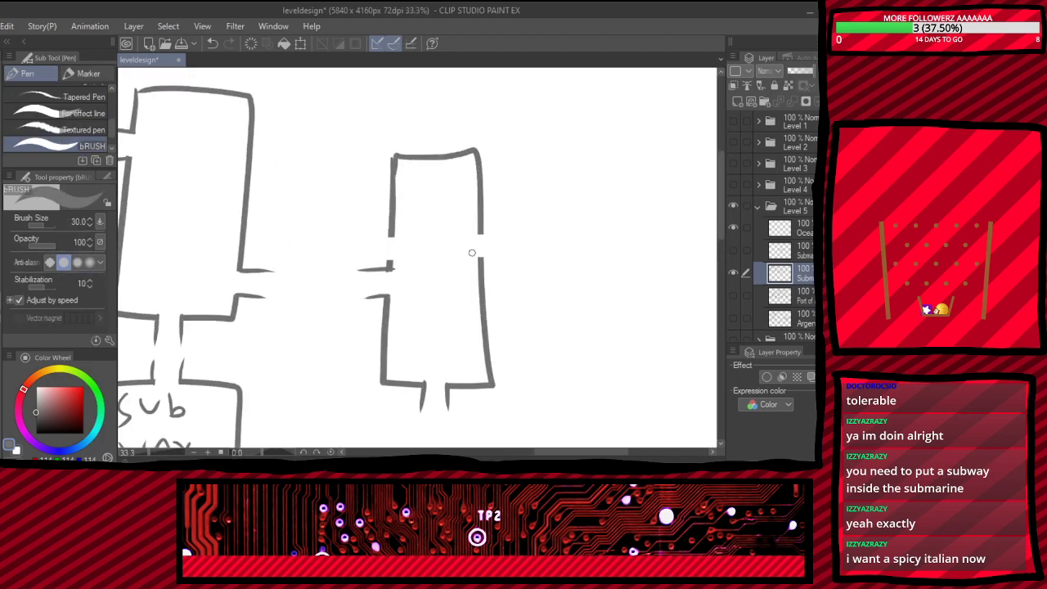
{"action": "left_click_drag", "start_coordinate": [372, 265], "coordinate": [484, 267]}
{"action": "key", "text": "e"}
{"action": "mouse_move", "coordinate": [475, 129]}
{"action": "left_mouse_down"}
{"action": "mouse_move", "coordinate": [480, 230]}
{"action": "mouse_move", "coordinate": [466, 184]}
{"action": "mouse_move", "coordinate": [406, 107]}
{"action": "mouse_move", "coordinate": [375, 229]}
{"action": "mouse_move", "coordinate": [421, 143]}
{"action": "mouse_move", "coordinate": [456, 151]}
{"action": "left_mouse_up"}
{"action": "key", "text": "p"}
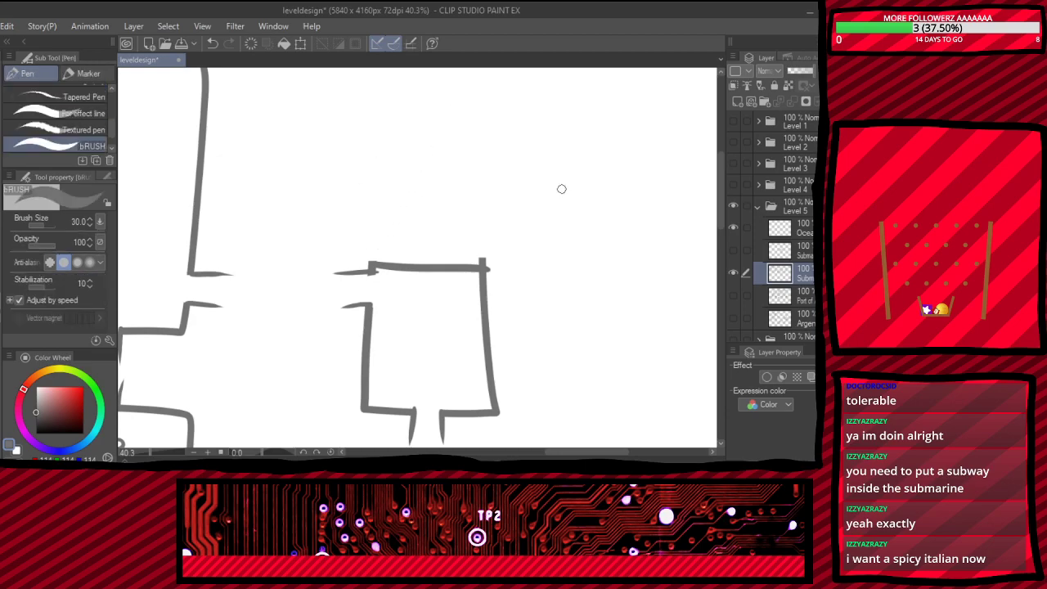
- Review the full layout and the empty area beneath the shortened room's bottom doorway
{"action": "scroll", "coordinate": [561, 188], "scroll_direction": "down", "scroll_amount": 5}
{"action": "scroll", "coordinate": [534, 320], "scroll_direction": "up", "scroll_amount": 4}
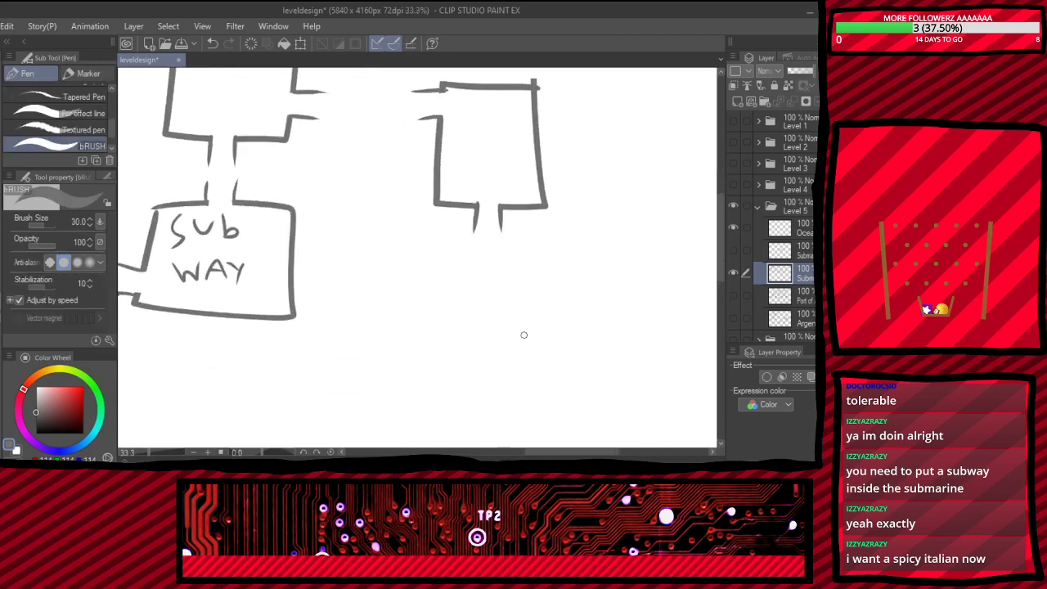
{"action": "scroll", "coordinate": [523, 338], "scroll_direction": "down", "scroll_amount": 5}
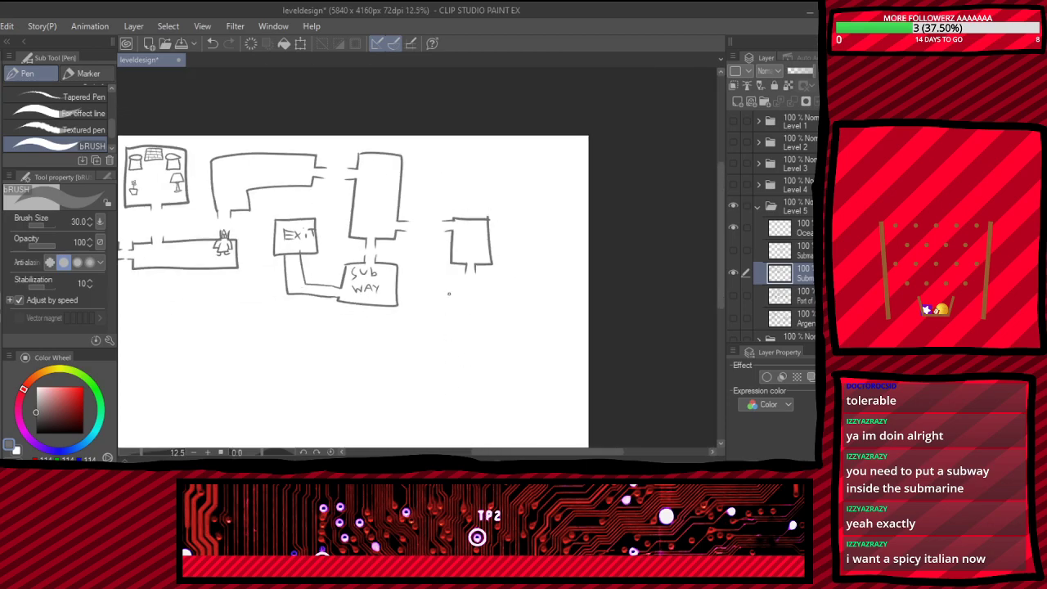
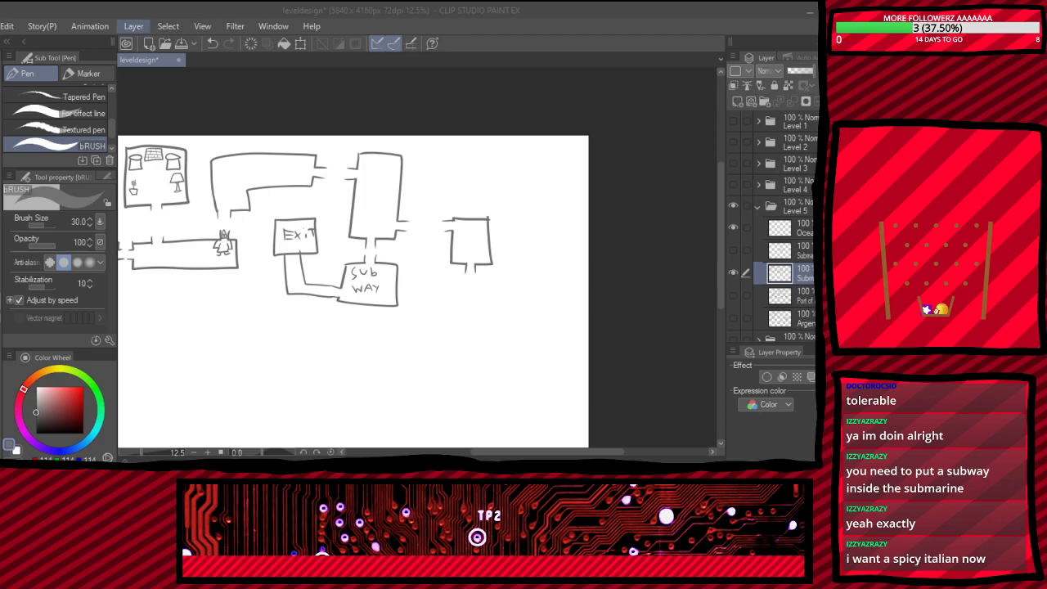
{"action": "left_click", "coordinate": [311, 147]}
{"action": "scroll", "coordinate": [377, 202], "scroll_direction": "down", "scroll_amount": 3}
{"action": "scroll", "coordinate": [435, 223], "scroll_direction": "up", "scroll_amount": 2}
{"action": "scroll", "coordinate": [430, 217], "scroll_direction": "up", "scroll_amount": 3}
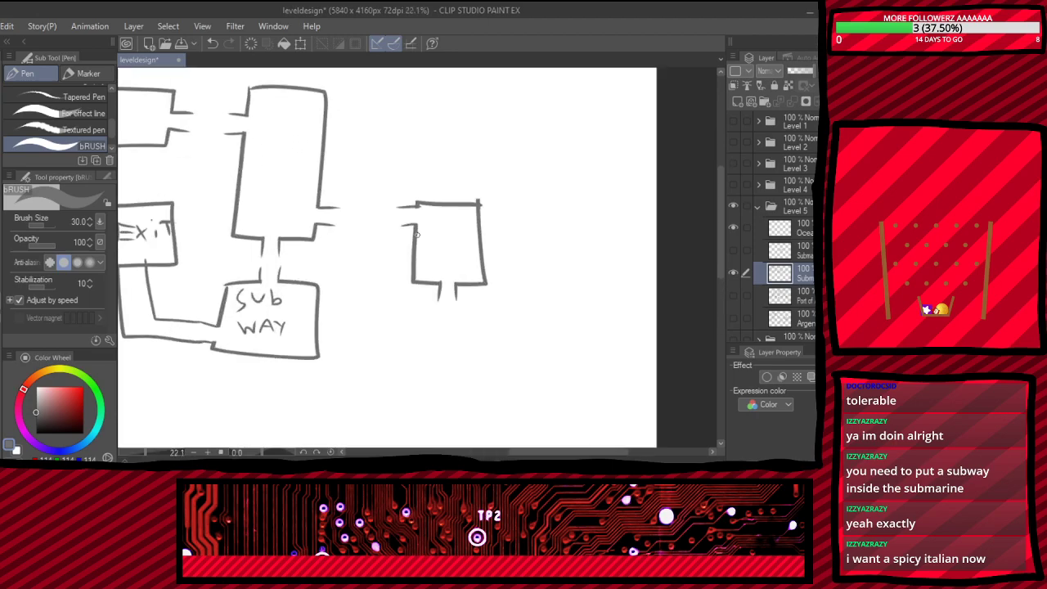
{"action": "scroll", "coordinate": [415, 235], "scroll_direction": "up", "scroll_amount": 1}
{"action": "scroll", "coordinate": [416, 232], "scroll_direction": "down", "scroll_amount": 3}
{"action": "scroll", "coordinate": [416, 232], "scroll_direction": "up", "scroll_amount": 1}
{"action": "scroll", "coordinate": [416, 232], "scroll_direction": "down", "scroll_amount": 1}
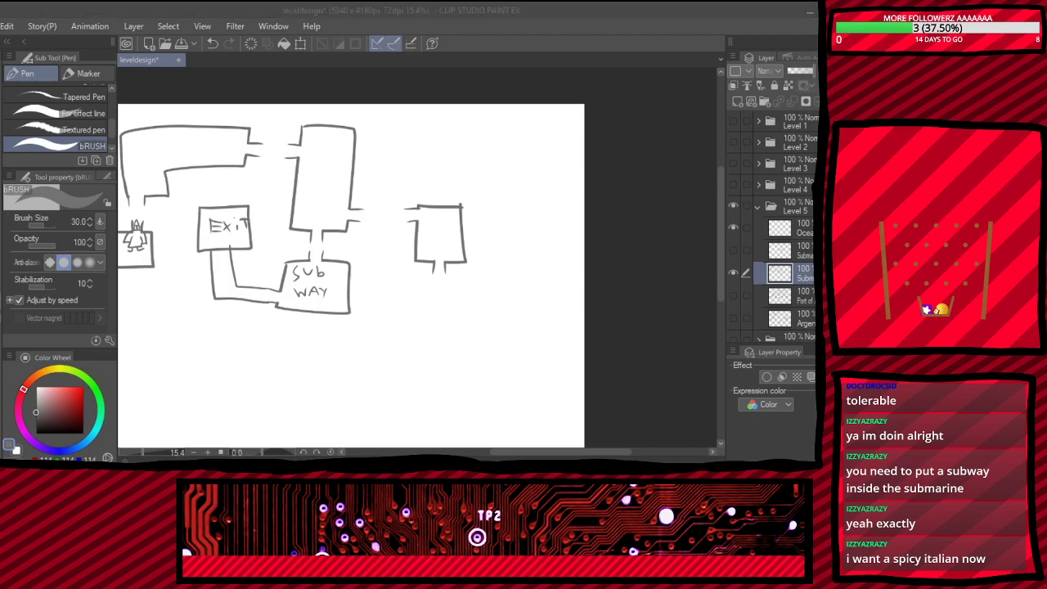
{"action": "left_click", "coordinate": [166, 60]}
{"action": "scroll", "coordinate": [351, 221], "scroll_direction": "down", "scroll_amount": 7}
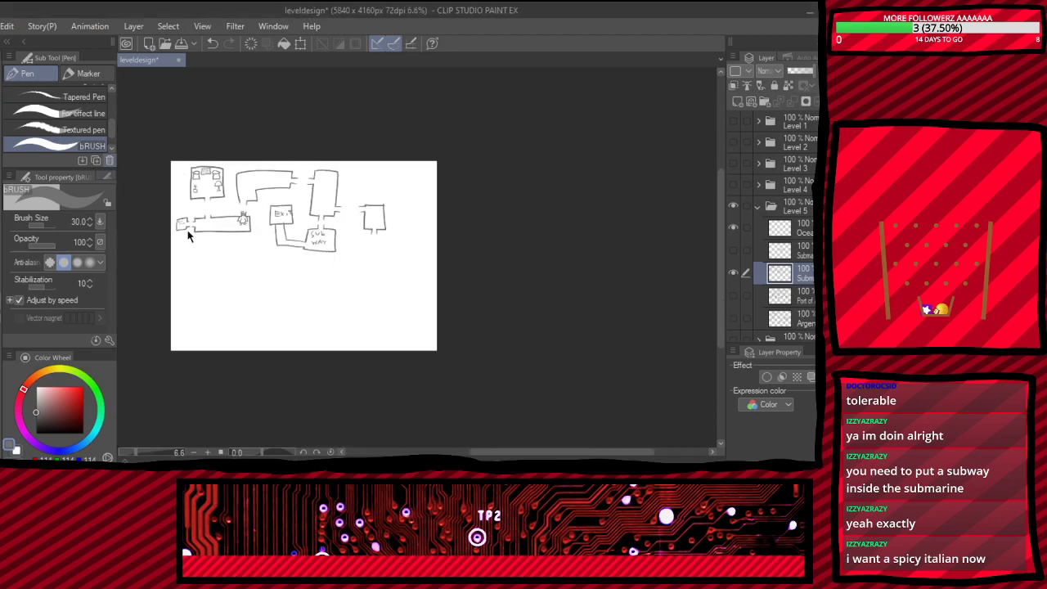
{"action": "scroll", "coordinate": [198, 163], "scroll_direction": "up", "scroll_amount": 3}
{"action": "scroll", "coordinate": [481, 304], "scroll_direction": "up", "scroll_amount": 4}
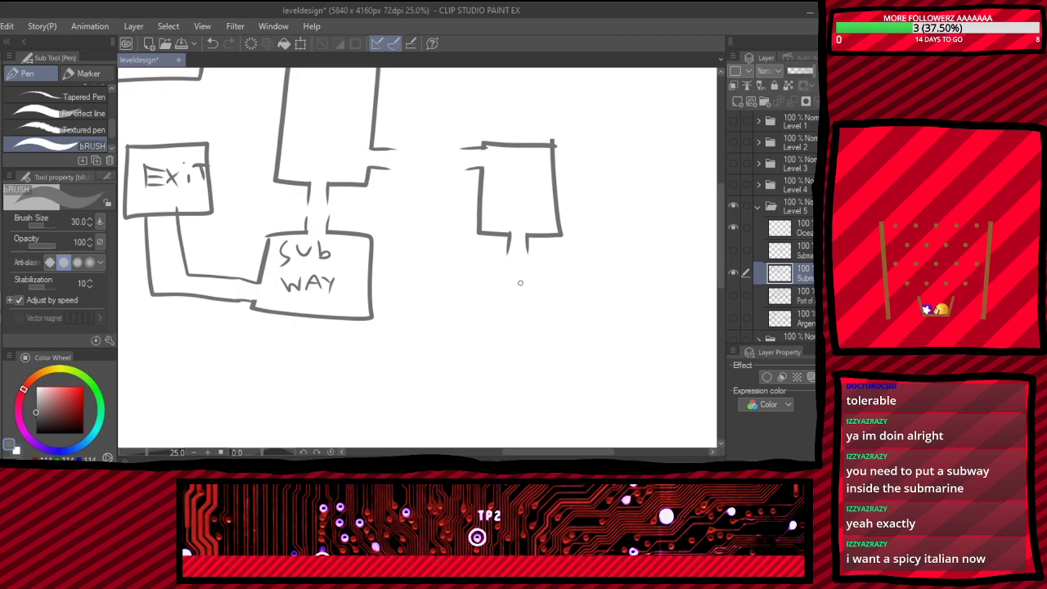
{"action": "scroll", "coordinate": [521, 283], "scroll_direction": "down", "scroll_amount": 1}
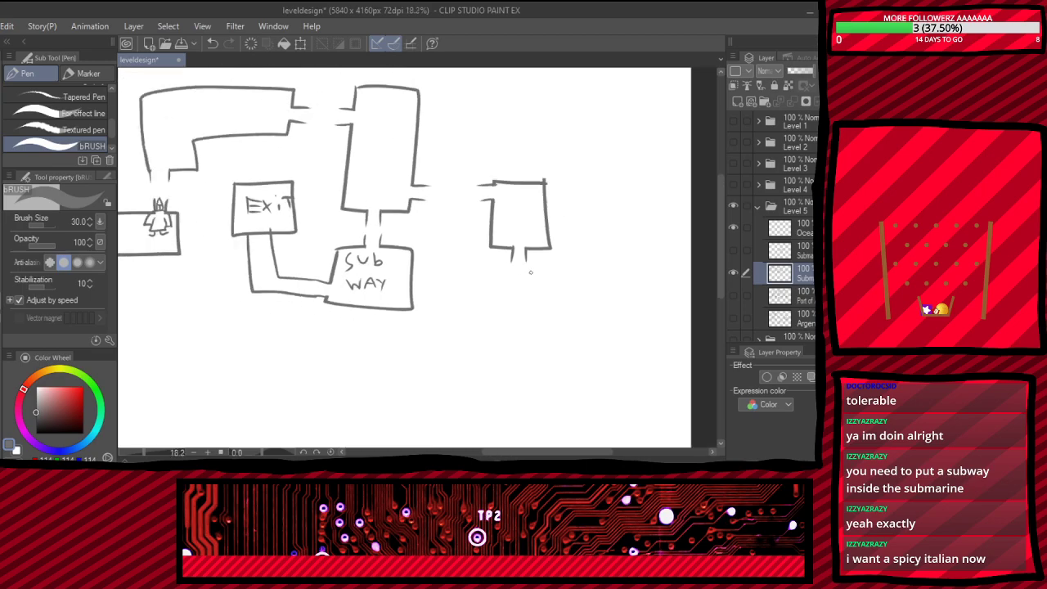
{"action": "scroll", "coordinate": [553, 273], "scroll_direction": "up", "scroll_amount": 2}
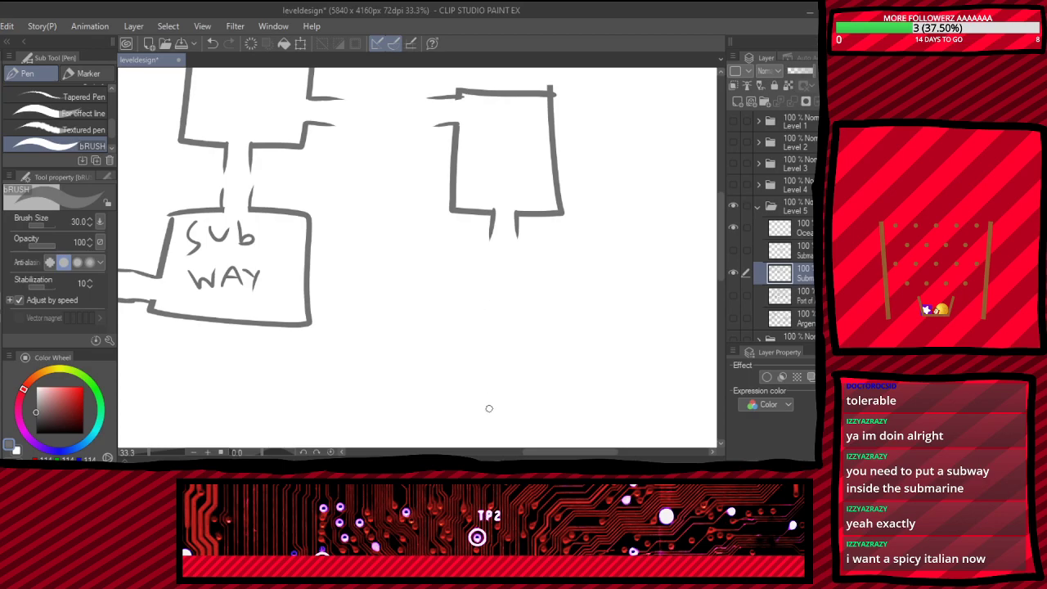
{"action": "scroll", "coordinate": [440, 274], "scroll_direction": "down", "scroll_amount": 1}
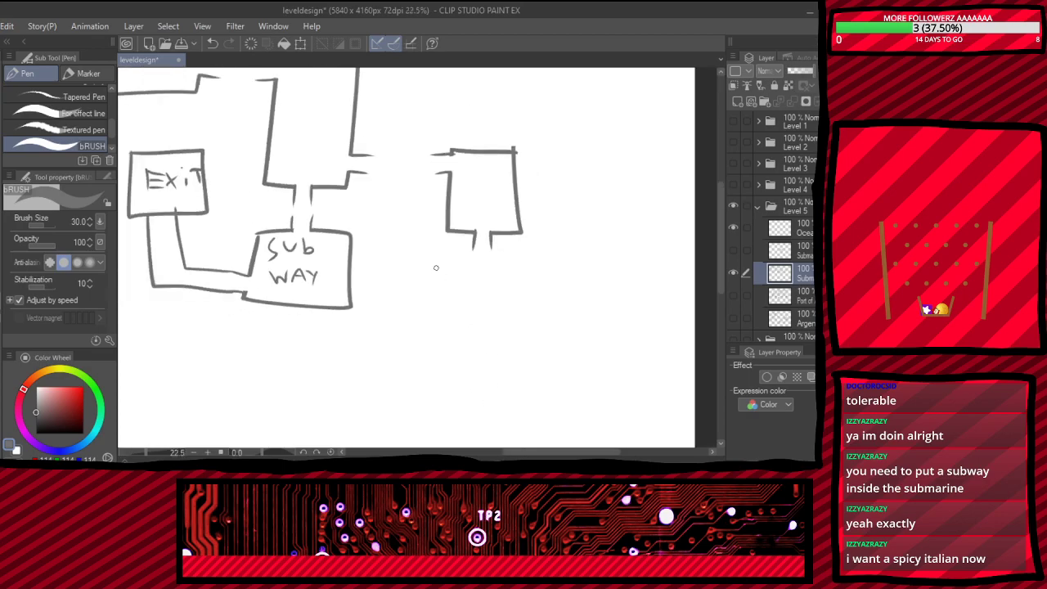
- Draw a wide rectangular room below the shortened room, with a doorway in its top wall facing the room above
{"action": "scroll", "coordinate": [458, 355], "scroll_direction": "up", "scroll_amount": 3}
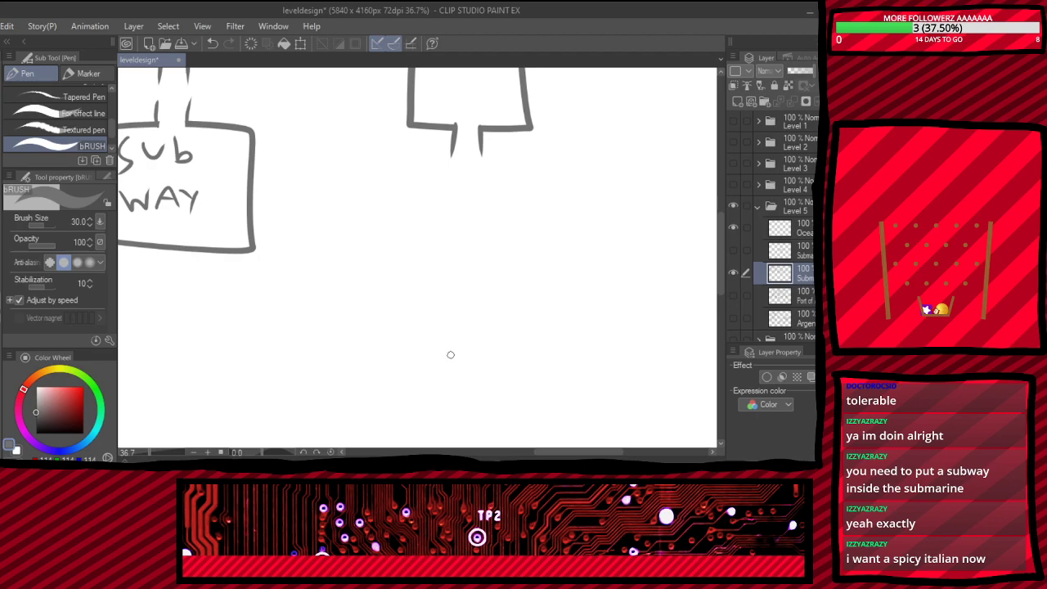
{"action": "mouse_move", "coordinate": [357, 248]}
{"action": "left_mouse_down"}
{"action": "mouse_move", "coordinate": [353, 270]}
{"action": "mouse_move", "coordinate": [531, 348]}
{"action": "mouse_move", "coordinate": [640, 267]}
{"action": "mouse_move", "coordinate": [416, 234]}
{"action": "mouse_move", "coordinate": [354, 242]}
{"action": "left_mouse_up"}
{"action": "mouse_move", "coordinate": [459, 234]}
{"action": "left_mouse_down"}
{"action": "mouse_move", "coordinate": [458, 208]}
{"action": "mouse_move", "coordinate": [494, 201]}
{"action": "mouse_move", "coordinate": [493, 233]}
{"action": "mouse_move", "coordinate": [515, 236]}
{"action": "left_mouse_up"}
{"action": "key", "text": "e"}
{"action": "key", "text": "p"}
{"action": "key", "text": "ctrl+z"}
{"action": "scroll", "coordinate": [553, 249], "scroll_direction": "down", "scroll_amount": 5}
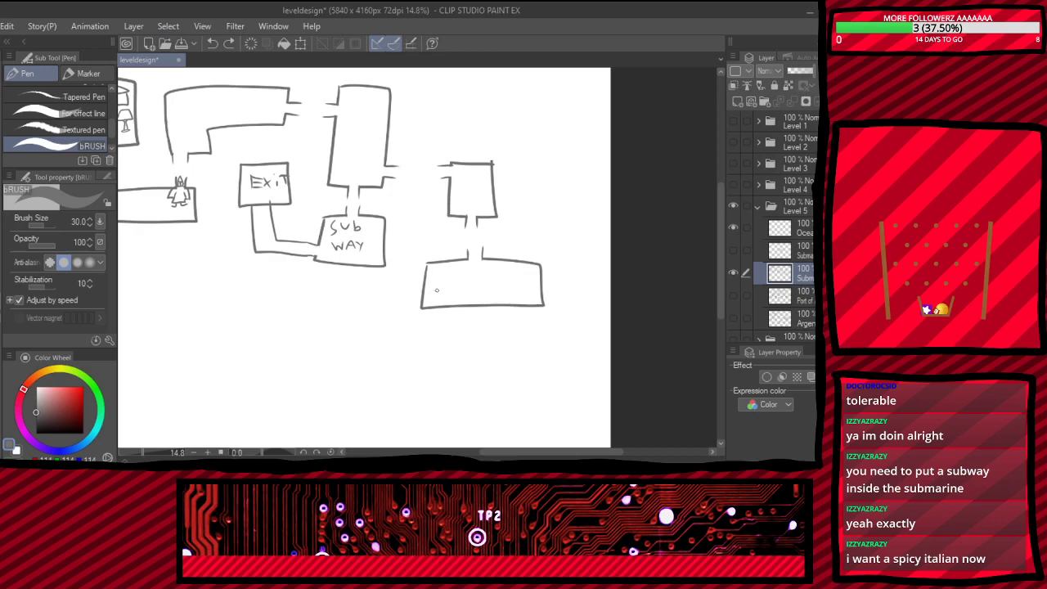
- Draw a small filled keyhole symbol in the subway room's left doorway, where the EXIT corridor begins
{"action": "scroll", "coordinate": [314, 288], "scroll_direction": "down", "scroll_amount": 1}
{"action": "scroll", "coordinate": [314, 288], "scroll_direction": "up", "scroll_amount": 5}
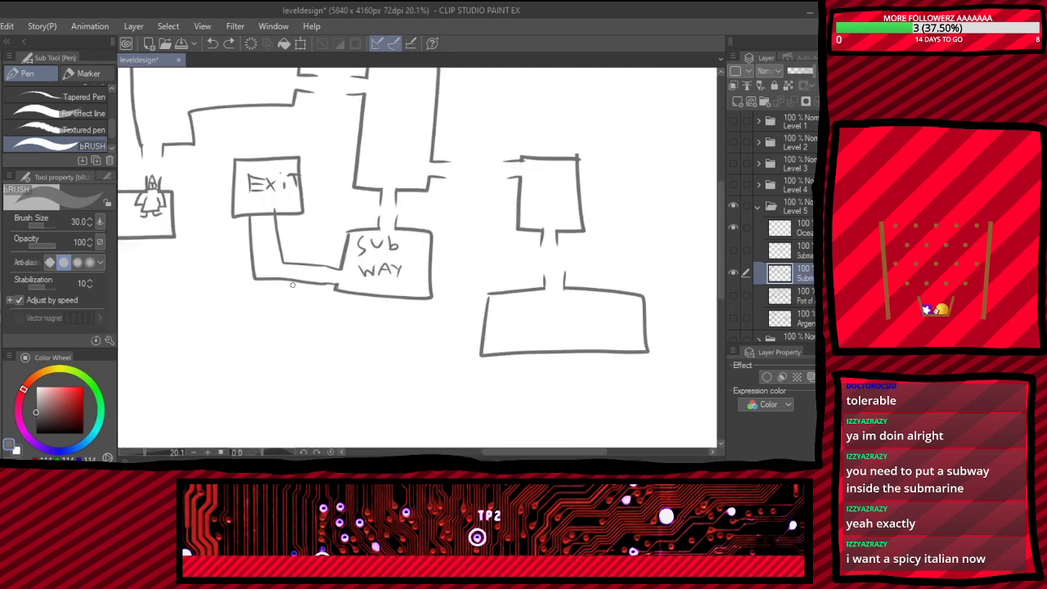
{"action": "scroll", "coordinate": [315, 288], "scroll_direction": "up", "scroll_amount": 3}
{"action": "mouse_move", "coordinate": [418, 221]}
{"action": "left_mouse_down"}
{"action": "mouse_move", "coordinate": [412, 245]}
{"action": "mouse_move", "coordinate": [411, 215]}
{"action": "mouse_move", "coordinate": [412, 234]}
{"action": "mouse_move", "coordinate": [424, 240]}
{"action": "left_mouse_up"}
{"action": "key", "text": "ctrl+z"}
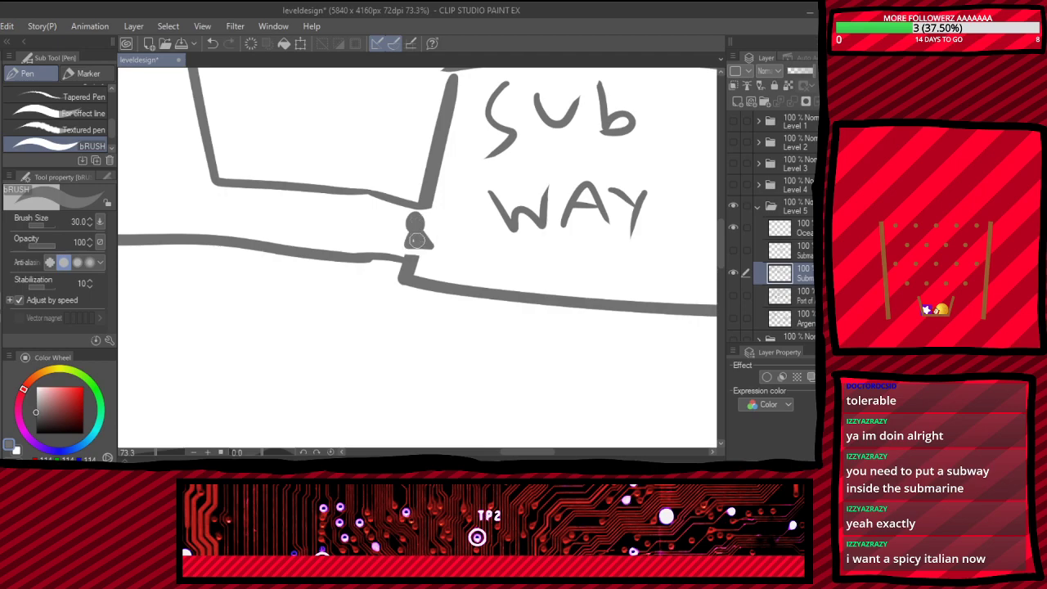
- Examine the overall layout and the two newly added rooms on the right side
{"action": "scroll", "coordinate": [446, 352], "scroll_direction": "down", "scroll_amount": 3}
{"action": "scroll", "coordinate": [445, 352], "scroll_direction": "down", "scroll_amount": 6}
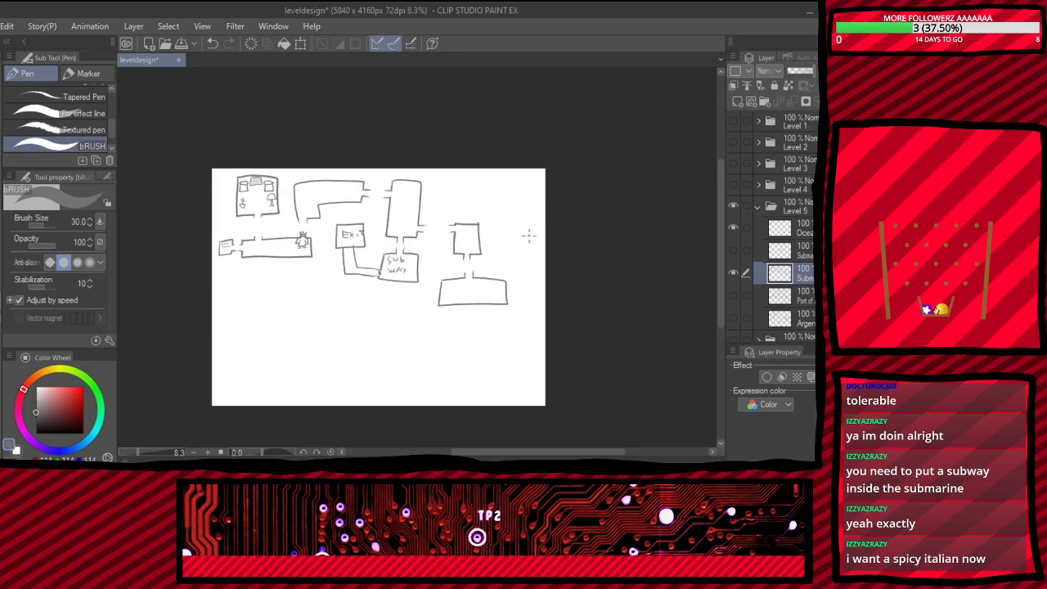
{"action": "scroll", "coordinate": [492, 256], "scroll_direction": "up", "scroll_amount": 3}
{"action": "scroll", "coordinate": [425, 270], "scroll_direction": "up", "scroll_amount": 4}
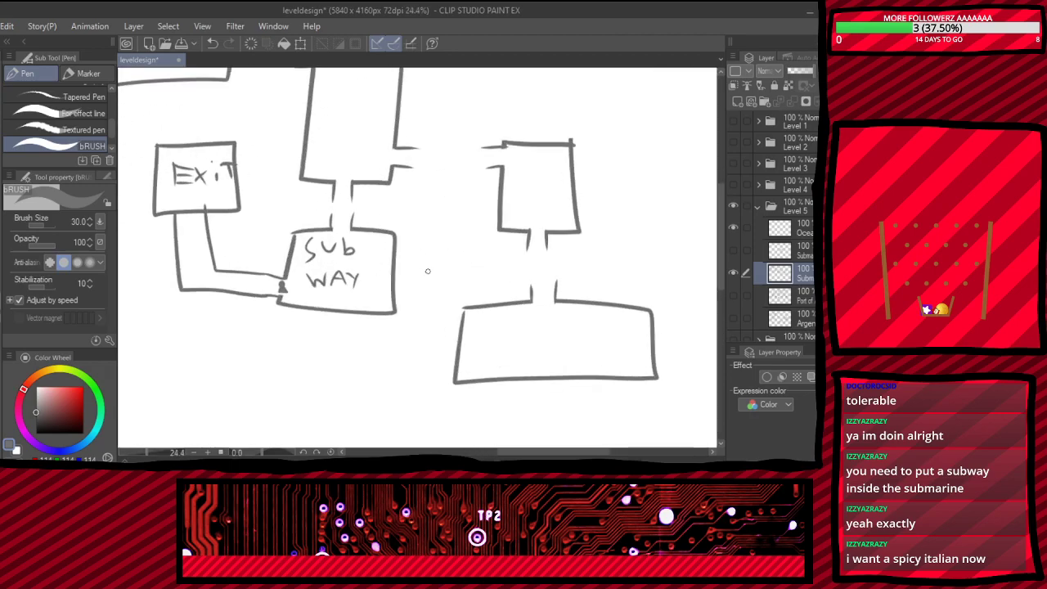
{"action": "scroll", "coordinate": [335, 300], "scroll_direction": "down", "scroll_amount": 3}
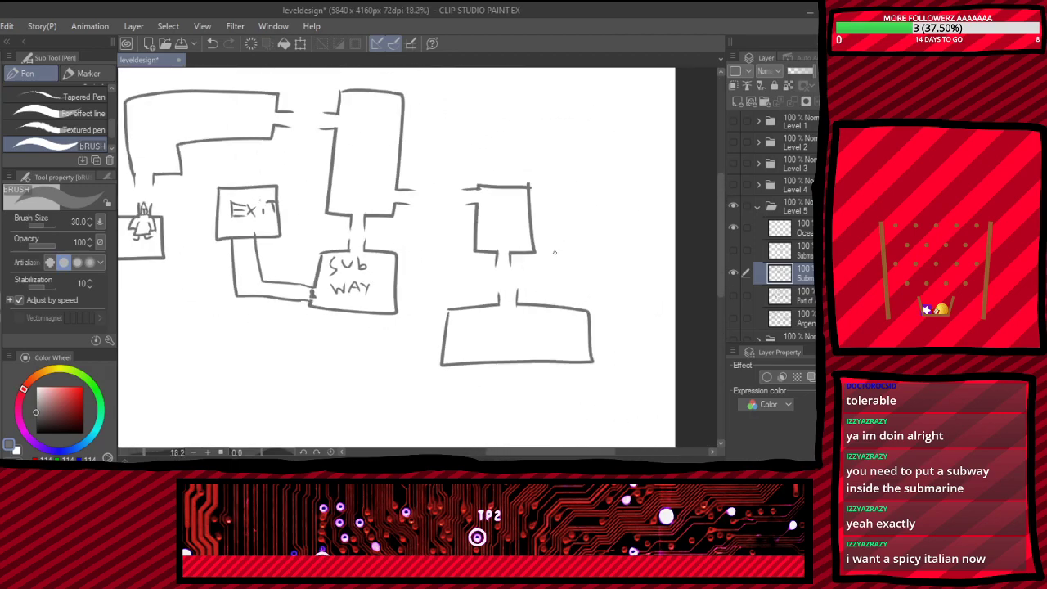
{"action": "scroll", "coordinate": [551, 254], "scroll_direction": "up", "scroll_amount": 2}
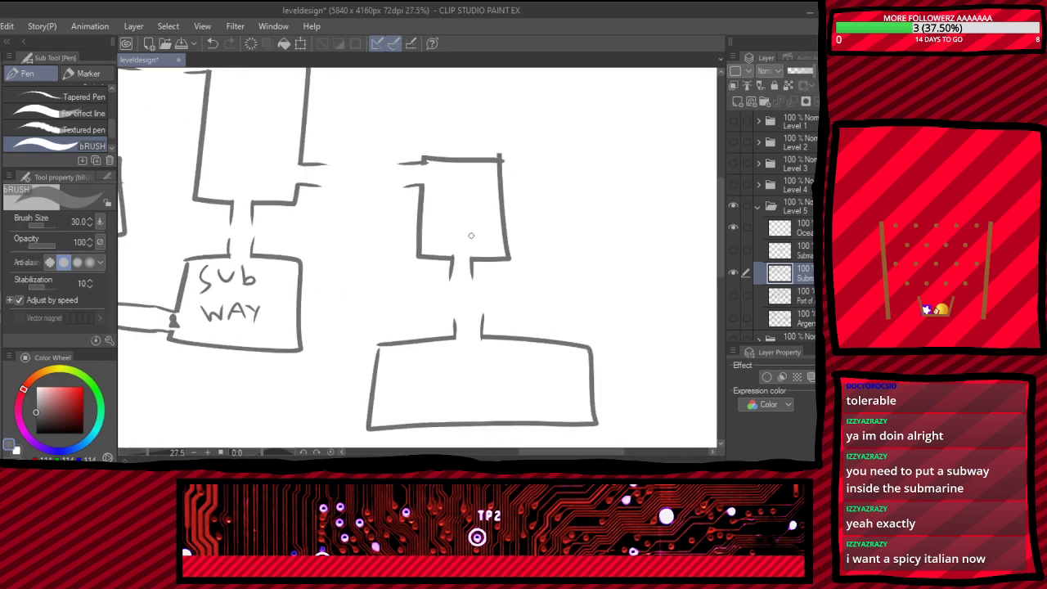
{"action": "scroll", "coordinate": [490, 251], "scroll_direction": "down", "scroll_amount": 4}
{"action": "scroll", "coordinate": [481, 268], "scroll_direction": "up", "scroll_amount": 5}
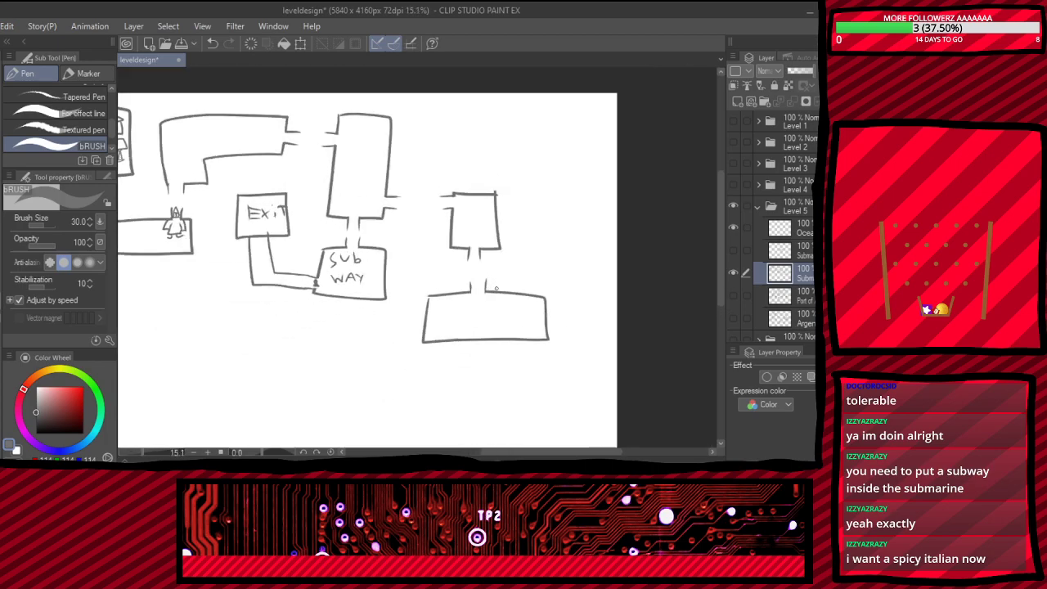
- Examine the wide room on the right and the subway room beside it
{"action": "scroll", "coordinate": [527, 271], "scroll_direction": "down", "scroll_amount": 2}
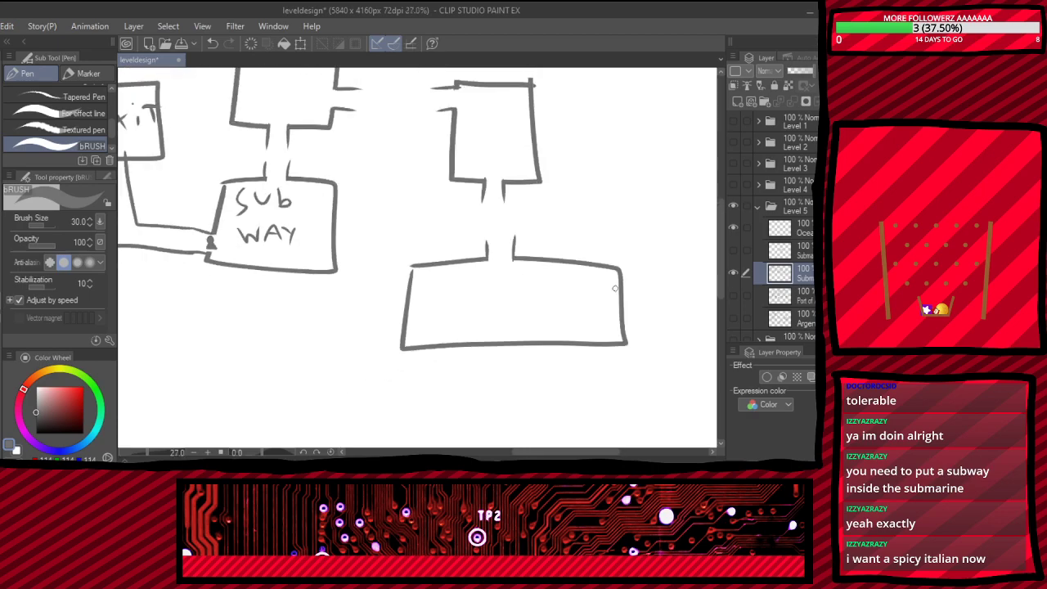
{"action": "scroll", "coordinate": [622, 245], "scroll_direction": "up", "scroll_amount": 2}
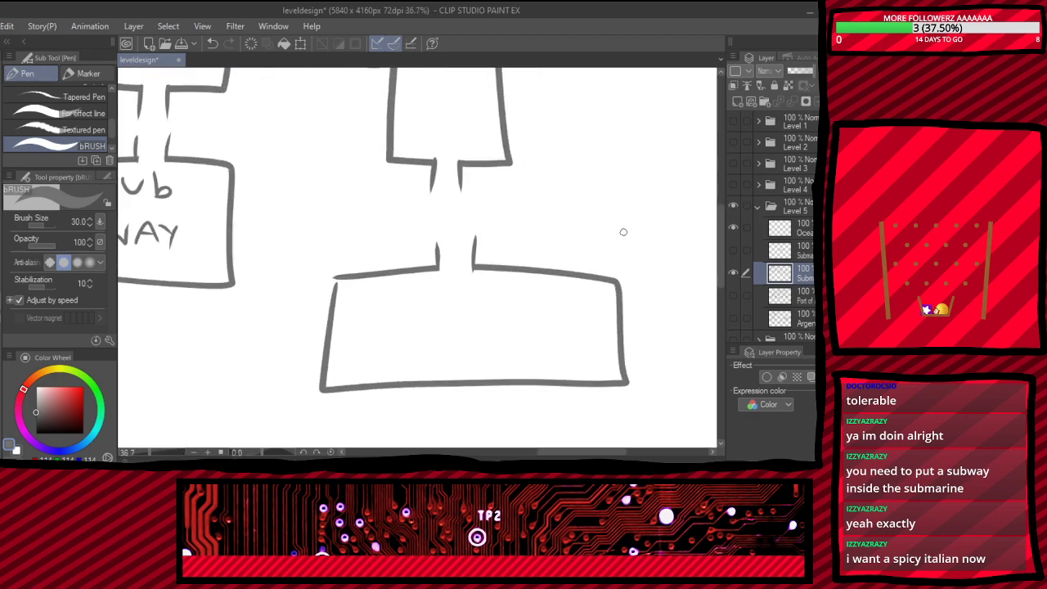
{"action": "scroll", "coordinate": [540, 196], "scroll_direction": "down", "scroll_amount": 3}
{"action": "scroll", "coordinate": [485, 271], "scroll_direction": "up", "scroll_amount": 4}
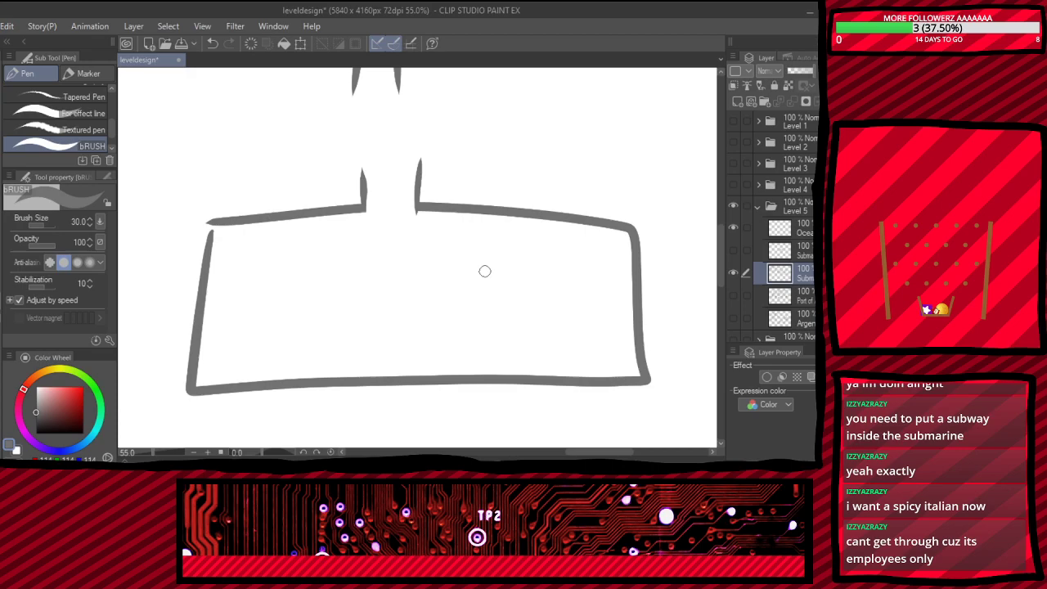
{"action": "scroll", "coordinate": [434, 272], "scroll_direction": "down", "scroll_amount": 4}
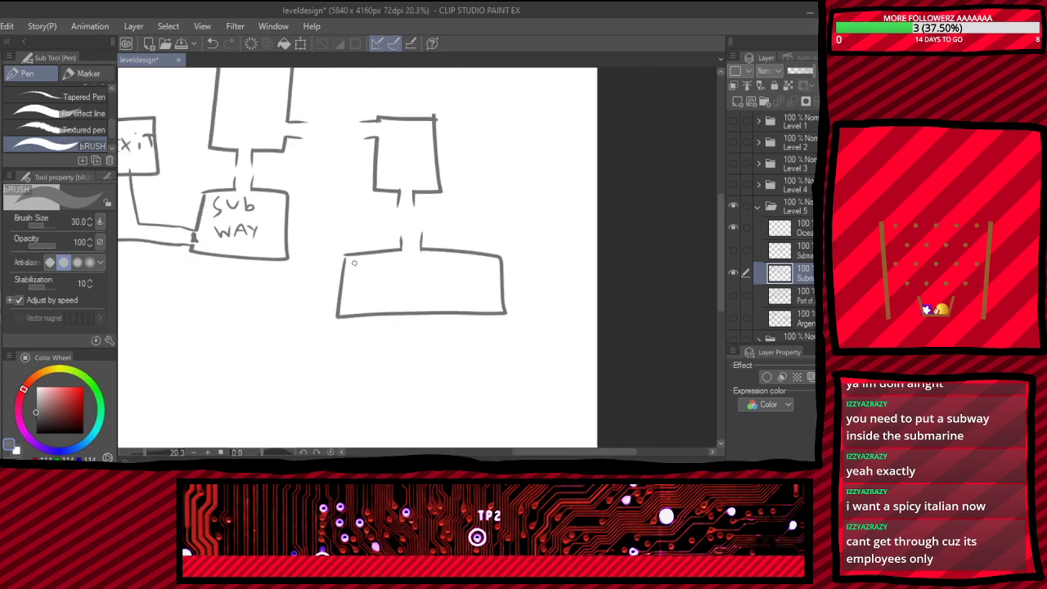
{"action": "scroll", "coordinate": [184, 198], "scroll_direction": "up", "scroll_amount": 2}
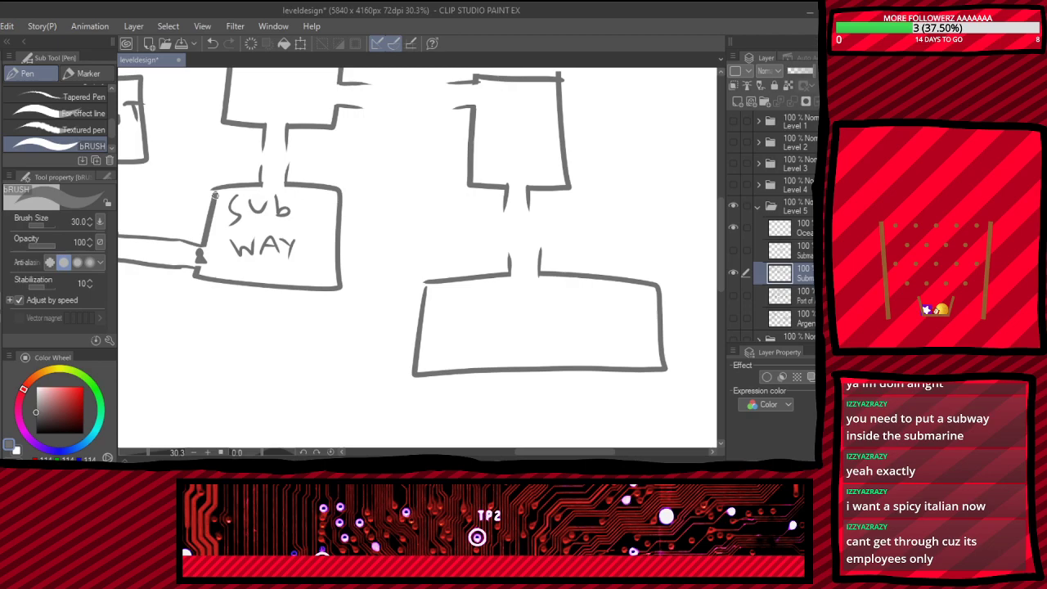
{"action": "scroll", "coordinate": [215, 194], "scroll_direction": "down", "scroll_amount": 5}
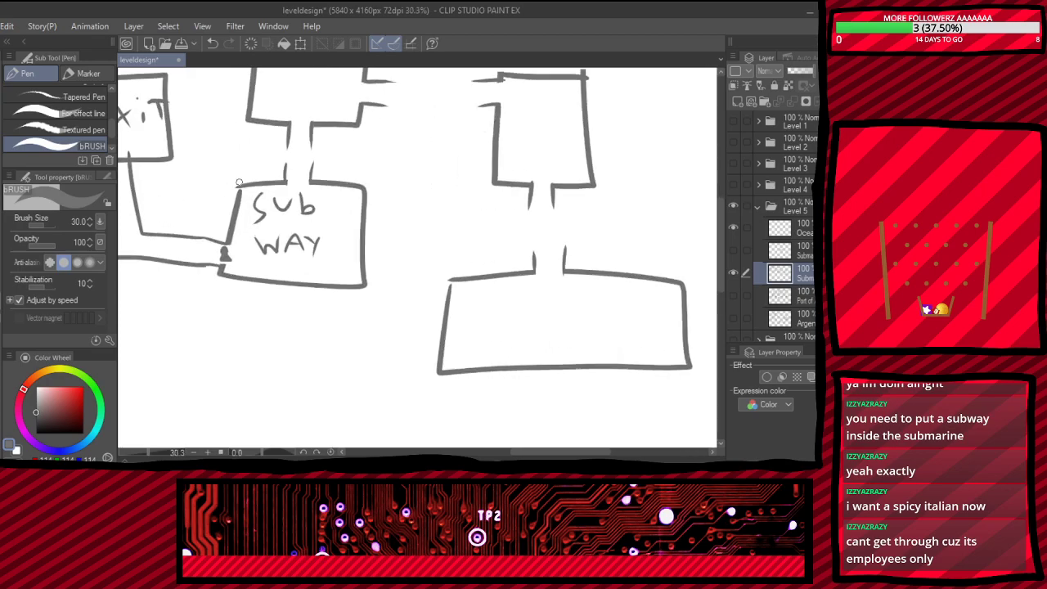
{"action": "scroll", "coordinate": [186, 165], "scroll_direction": "up", "scroll_amount": 5}
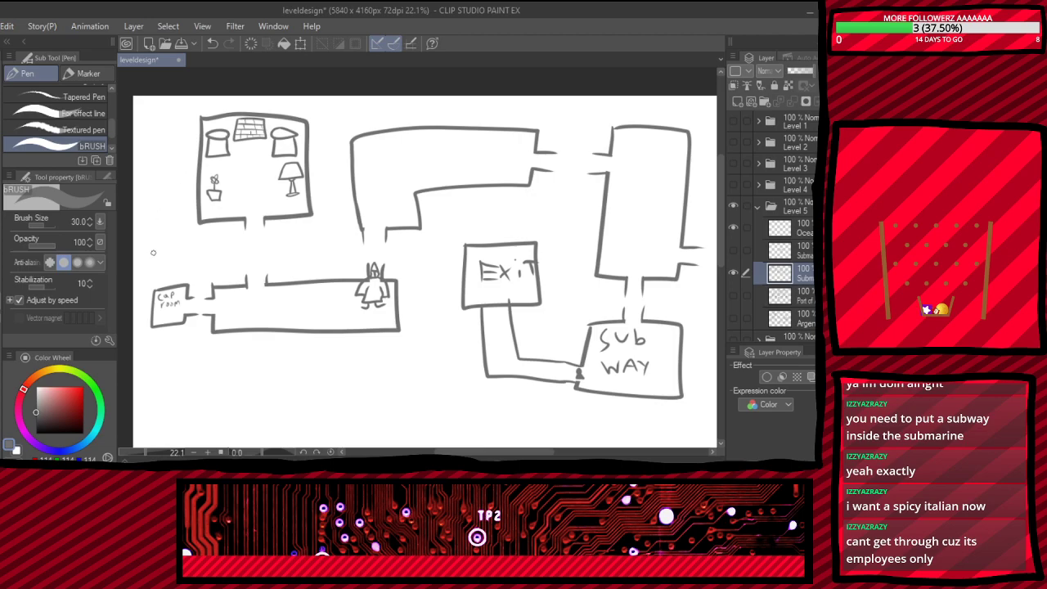
- Review the whole layout from the furnished starting room to the wide room and the empty area beneath it
{"action": "scroll", "coordinate": [351, 247], "scroll_direction": "down", "scroll_amount": 3}
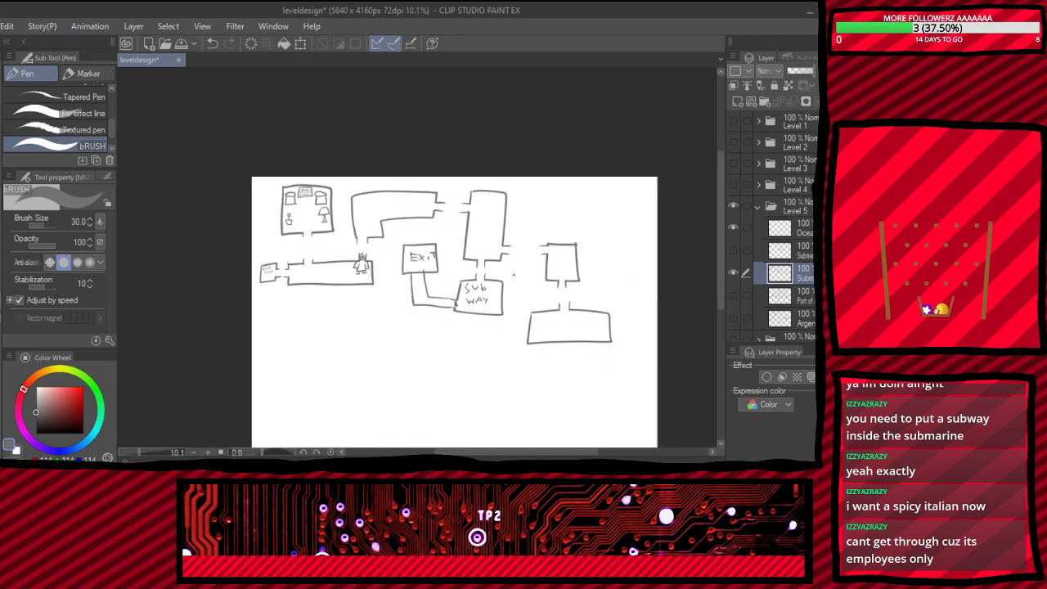
{"action": "scroll", "coordinate": [582, 319], "scroll_direction": "up", "scroll_amount": 2}
{"action": "scroll", "coordinate": [262, 156], "scroll_direction": "down", "scroll_amount": 3}
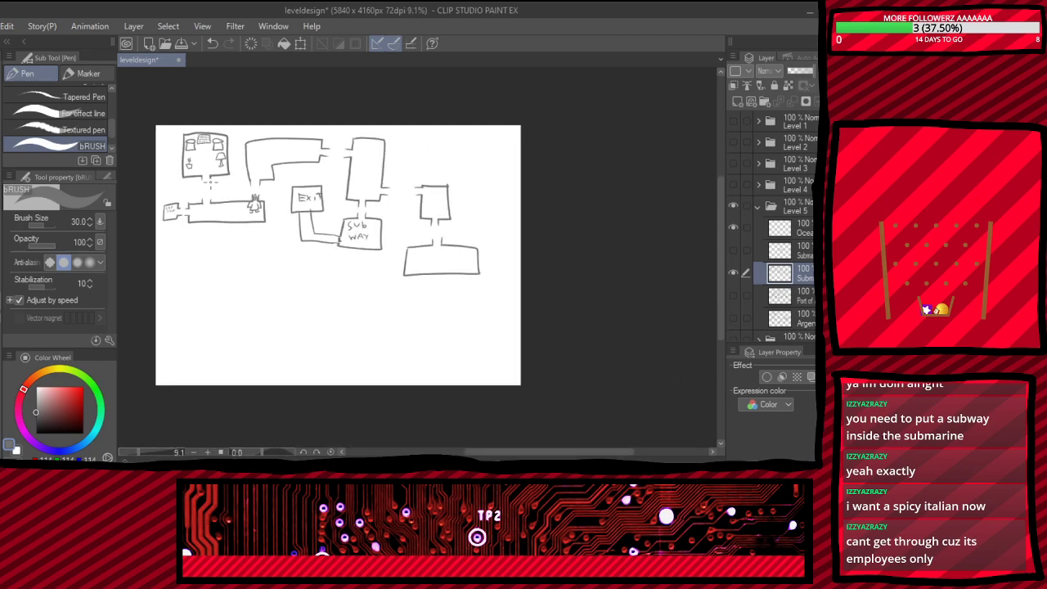
{"action": "scroll", "coordinate": [362, 106], "scroll_direction": "up", "scroll_amount": 5}
{"action": "scroll", "coordinate": [362, 105], "scroll_direction": "down", "scroll_amount": 3}
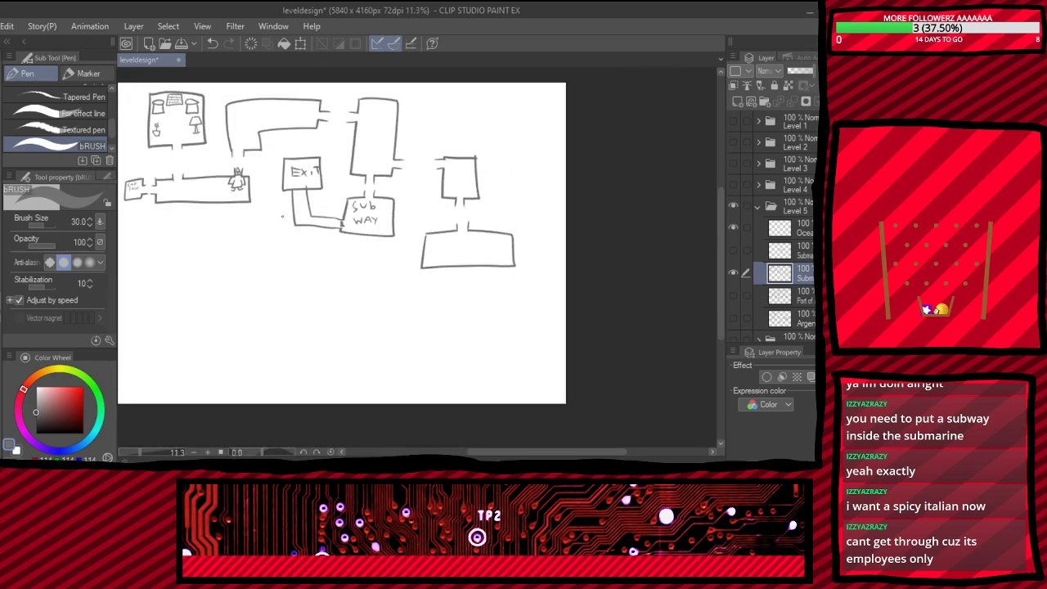
{"action": "scroll", "coordinate": [206, 169], "scroll_direction": "up", "scroll_amount": 4}
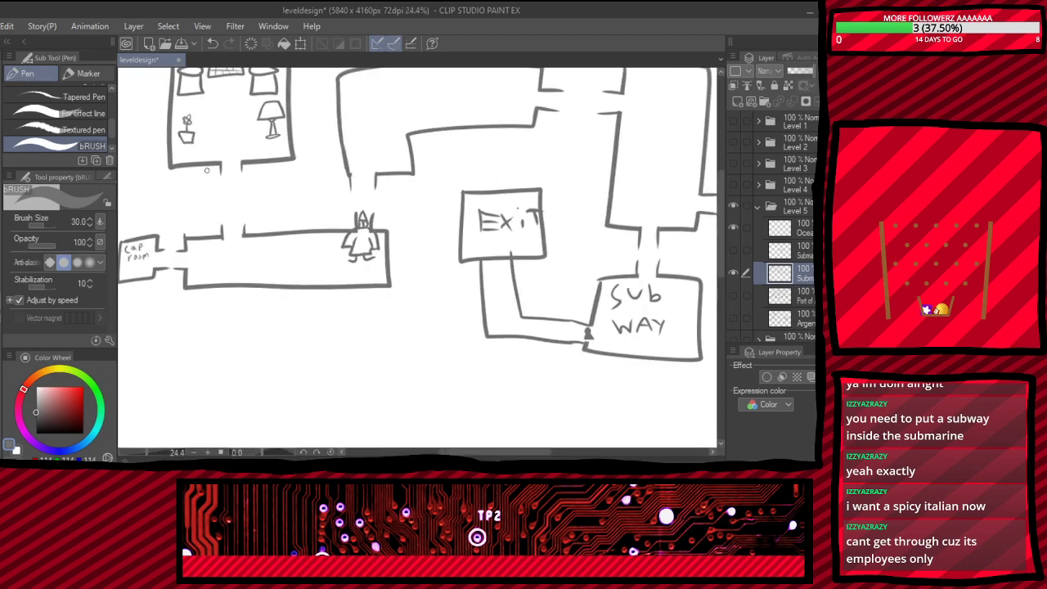
{"action": "scroll", "coordinate": [206, 169], "scroll_direction": "down", "scroll_amount": 4}
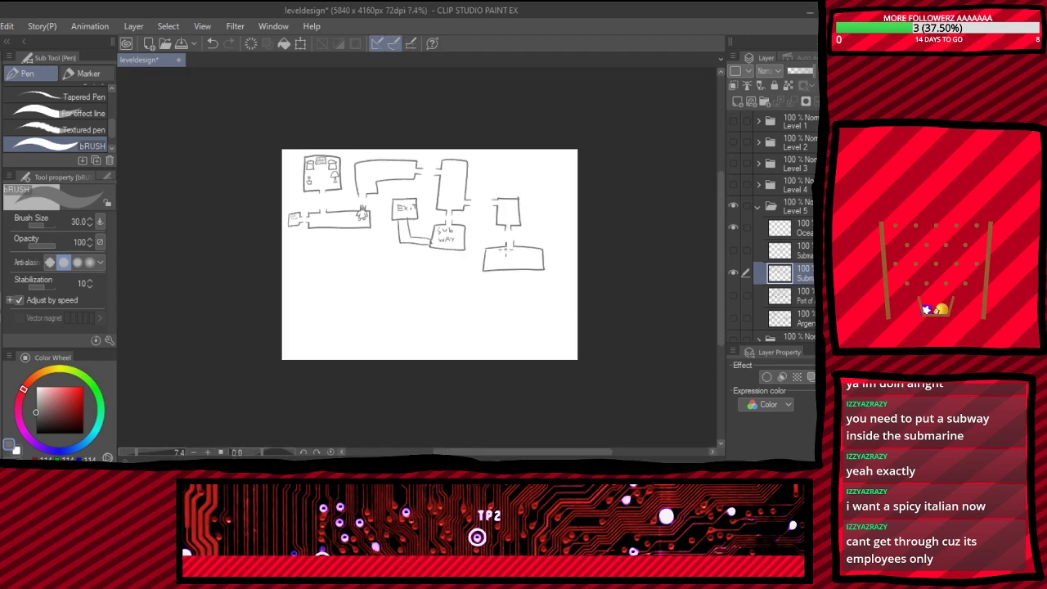
{"action": "scroll", "coordinate": [259, 221], "scroll_direction": "up", "scroll_amount": 3}
{"action": "scroll", "coordinate": [259, 221], "scroll_direction": "down", "scroll_amount": 1}
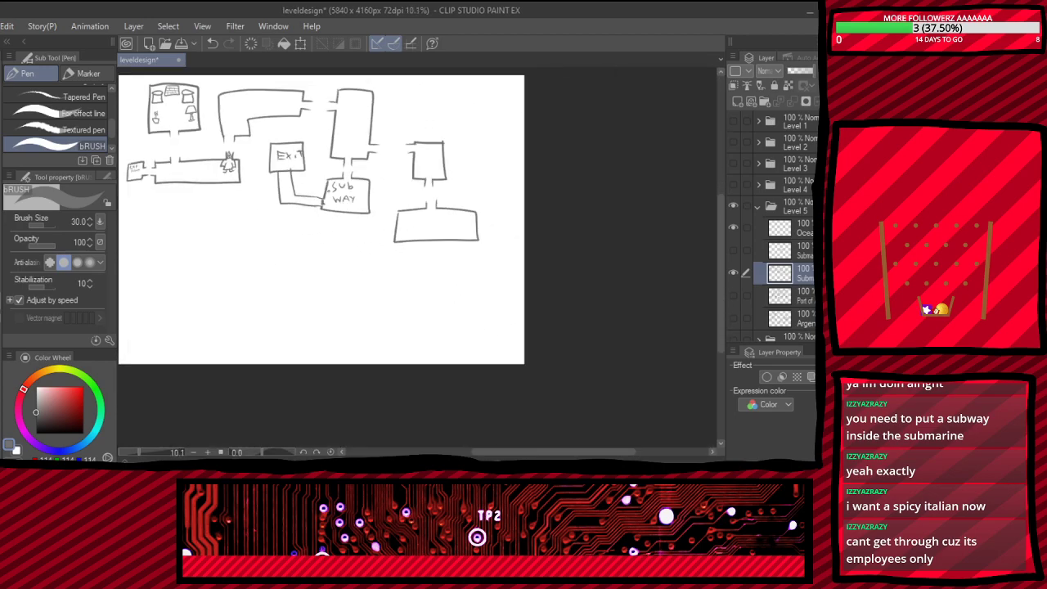
{"action": "scroll", "coordinate": [315, 201], "scroll_direction": "up", "scroll_amount": 3}
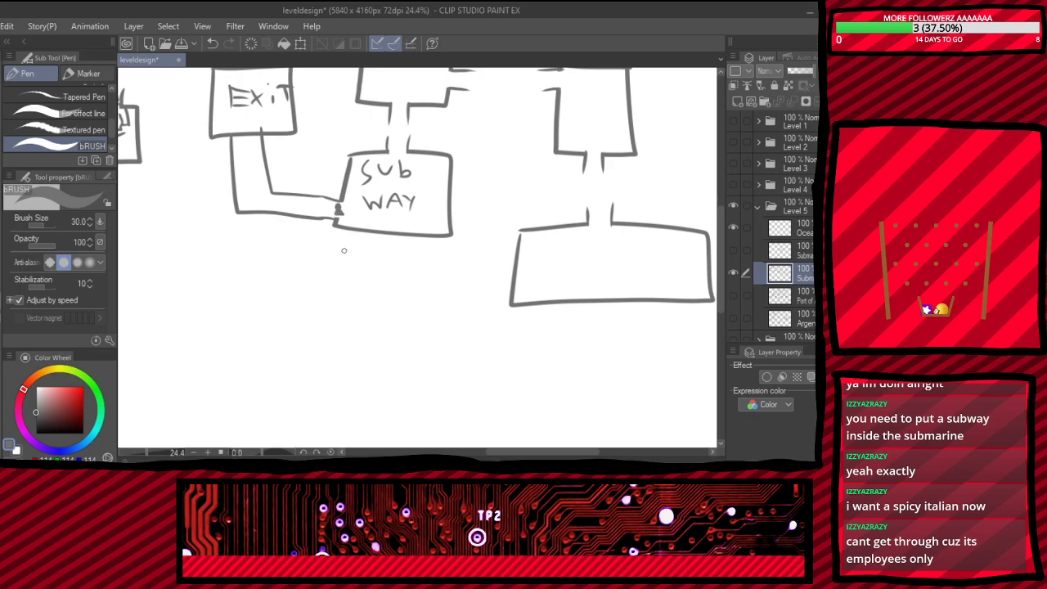
{"action": "scroll", "coordinate": [514, 319], "scroll_direction": "down", "scroll_amount": 2}
{"action": "scroll", "coordinate": [514, 319], "scroll_direction": "down", "scroll_amount": 2}
{"action": "scroll", "coordinate": [593, 301], "scroll_direction": "up", "scroll_amount": 4}
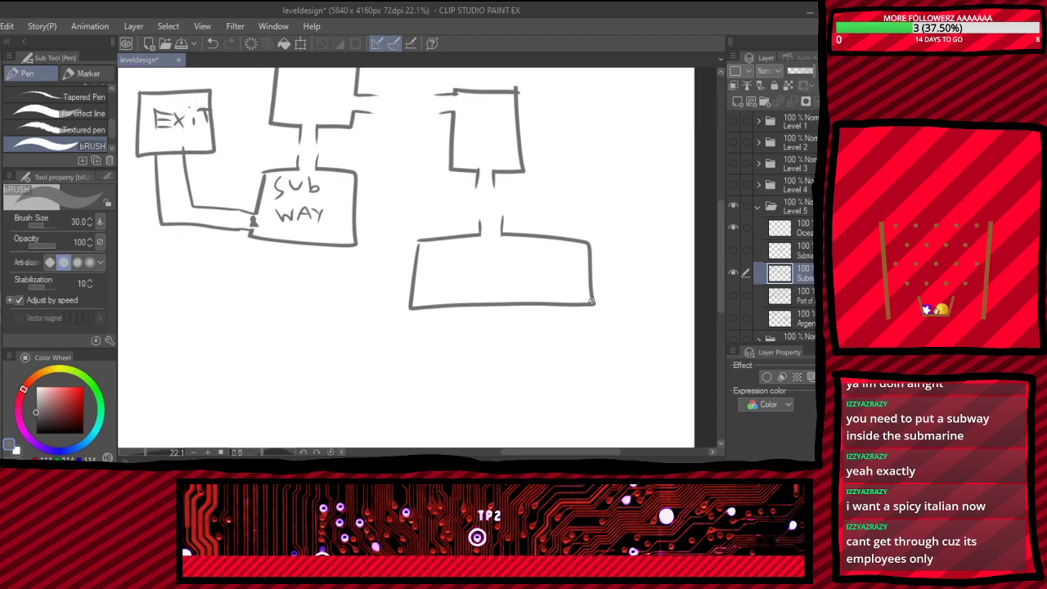
- Erase two doorway gaps in the wide room's bottom wall, one near each end
{"action": "scroll", "coordinate": [592, 301], "scroll_direction": "up", "scroll_amount": 4}
{"action": "scroll", "coordinate": [429, 228], "scroll_direction": "down", "scroll_amount": 1}
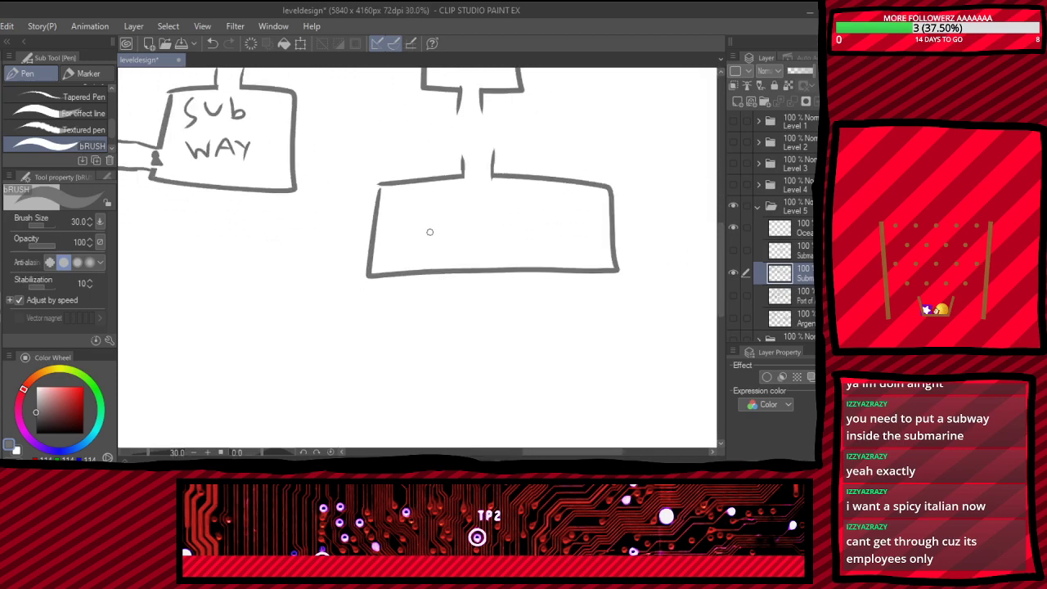
{"action": "scroll", "coordinate": [425, 234], "scroll_direction": "up", "scroll_amount": 3}
{"action": "key", "text": "e"}
{"action": "left_click_drag", "start_coordinate": [366, 270], "coordinate": [363, 360]}
{"action": "left_click_drag", "start_coordinate": [391, 270], "coordinate": [393, 326]}
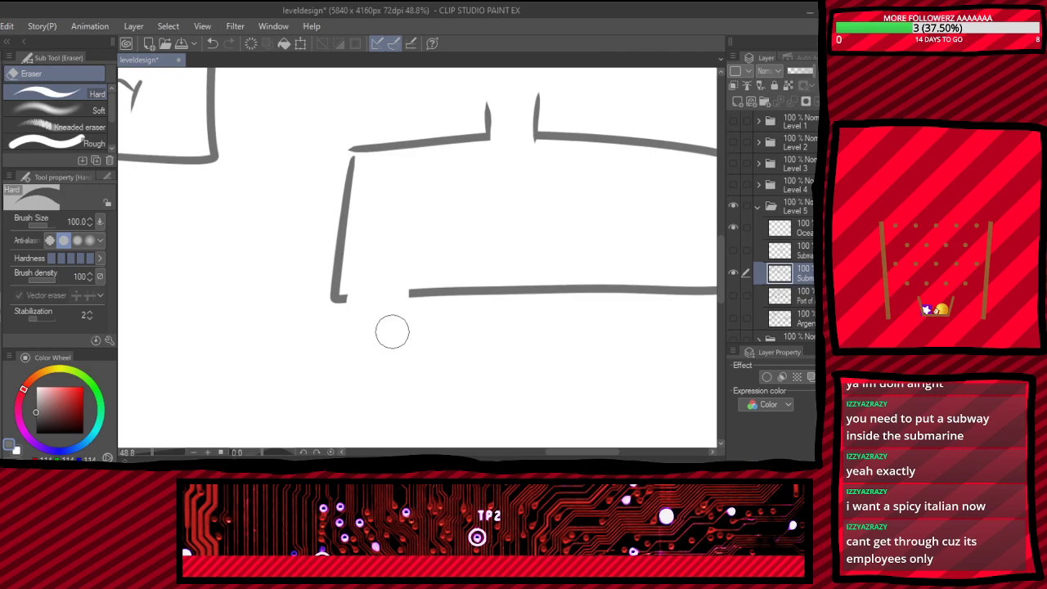
{"action": "scroll", "coordinate": [392, 332], "scroll_direction": "down", "scroll_amount": 2}
{"action": "left_click", "coordinate": [558, 261]}
- Draw short downward side walls on both edges of the two gaps to form the wide room's bottom doorways
{"action": "key", "text": "p"}
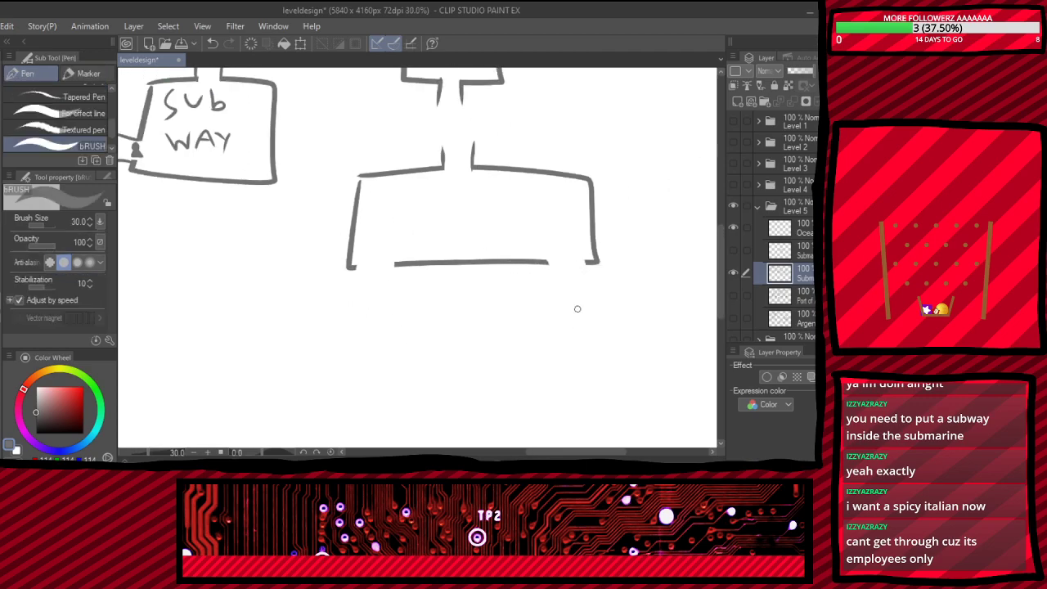
{"action": "scroll", "coordinate": [576, 304], "scroll_direction": "up", "scroll_amount": 3}
{"action": "left_click_drag", "start_coordinate": [591, 234], "coordinate": [595, 274]}
{"action": "left_click_drag", "start_coordinate": [530, 234], "coordinate": [535, 272]}
{"action": "left_click_drag", "start_coordinate": [282, 237], "coordinate": [283, 290]}
{"action": "left_click_drag", "start_coordinate": [216, 239], "coordinate": [218, 288]}
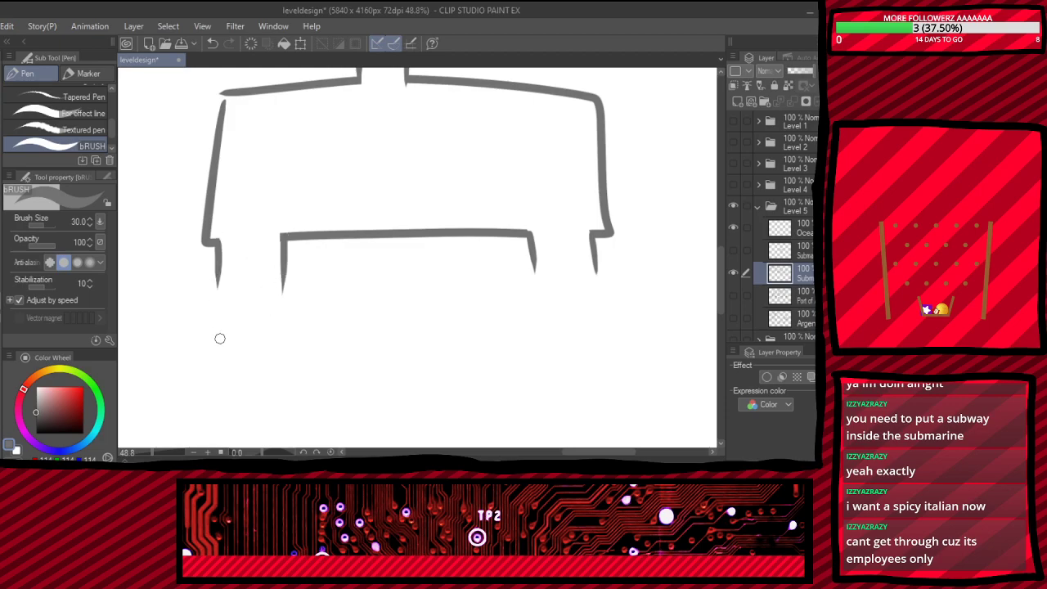
- Draw a small square room below and slightly right of the wide room's right-hand bottom doorway
{"action": "scroll", "coordinate": [237, 334], "scroll_direction": "down", "scroll_amount": 8}
{"action": "scroll", "coordinate": [222, 260], "scroll_direction": "up", "scroll_amount": 2}
{"action": "scroll", "coordinate": [383, 281], "scroll_direction": "up", "scroll_amount": 2}
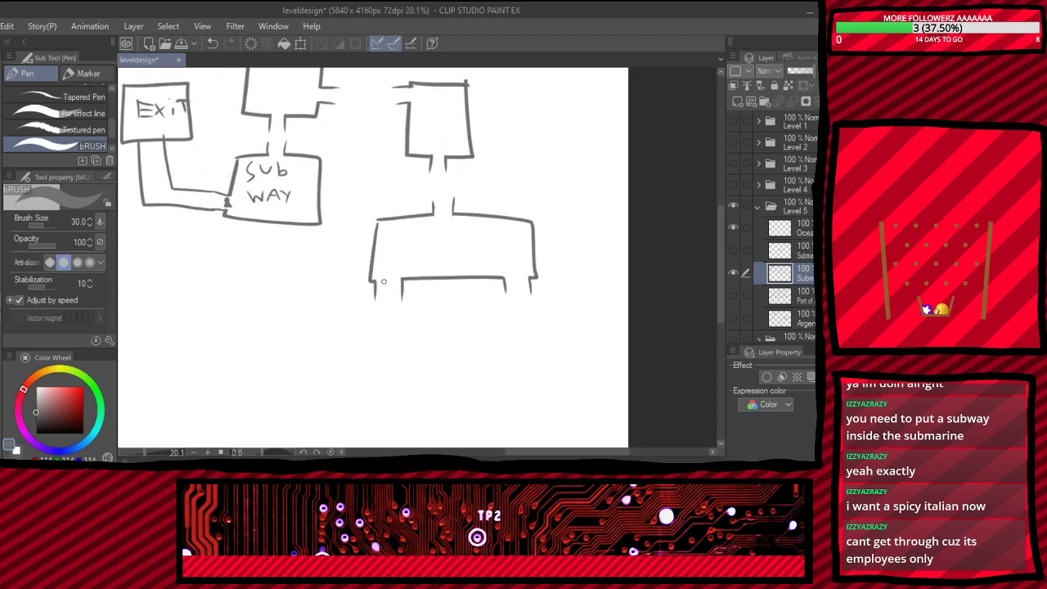
{"action": "scroll", "coordinate": [383, 281], "scroll_direction": "down", "scroll_amount": 2}
{"action": "scroll", "coordinate": [398, 313], "scroll_direction": "up", "scroll_amount": 4}
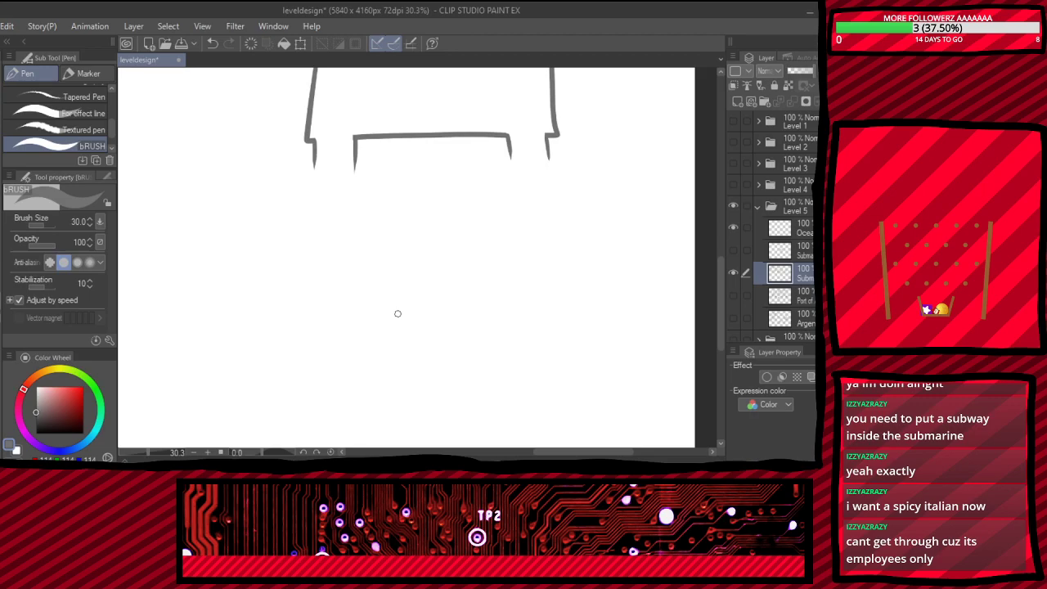
{"action": "mouse_move", "coordinate": [519, 232]}
{"action": "left_mouse_down"}
{"action": "mouse_move", "coordinate": [517, 323]}
{"action": "mouse_move", "coordinate": [619, 301]}
{"action": "mouse_move", "coordinate": [511, 239]}
{"action": "left_mouse_up"}
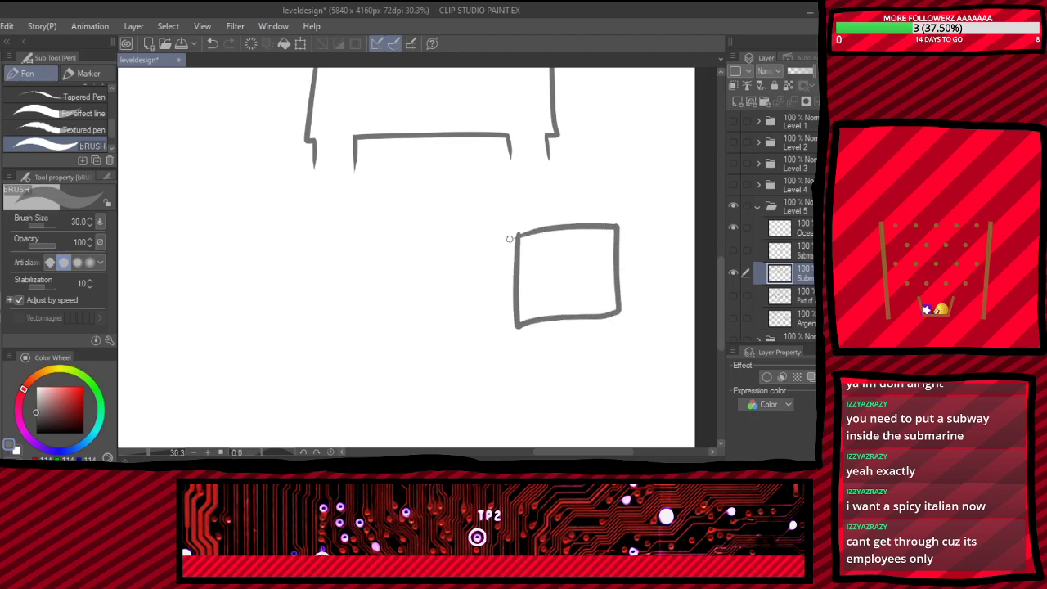
{"action": "left_click_drag", "start_coordinate": [178, 260], "coordinate": [372, 251]}
{"action": "key", "text": "ctrl+z"}
{"action": "scroll", "coordinate": [391, 300], "scroll_direction": "down", "scroll_amount": 3}
{"action": "scroll", "coordinate": [171, 245], "scroll_direction": "up", "scroll_amount": 2}
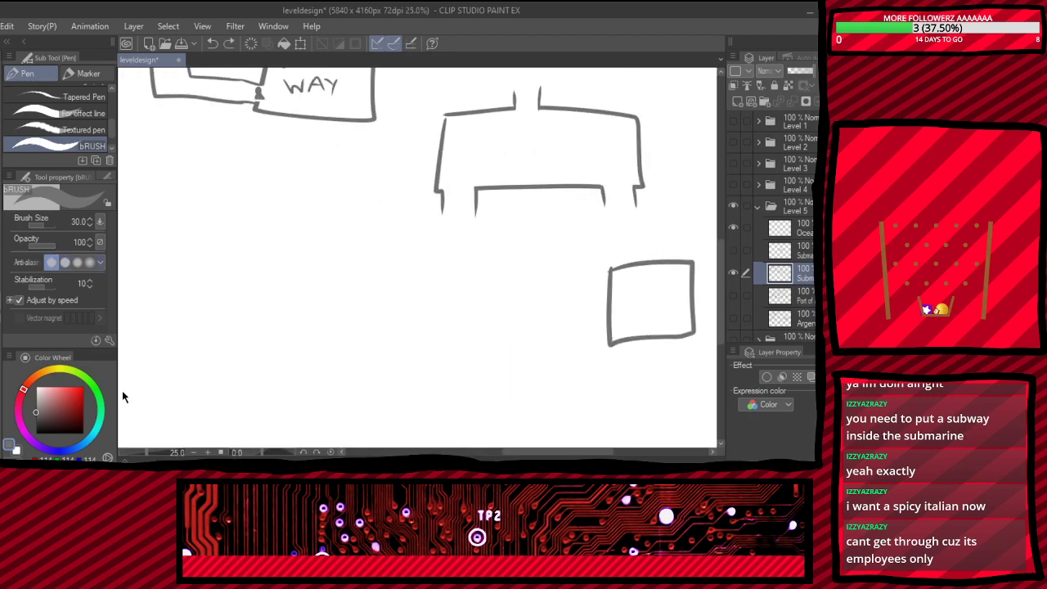
{"action": "mouse_move", "coordinate": [277, 283]}
{"action": "left_mouse_down"}
{"action": "mouse_move", "coordinate": [438, 288]}
{"action": "mouse_move", "coordinate": [438, 333]}
{"action": "mouse_move", "coordinate": [269, 356]}
{"action": "mouse_move", "coordinate": [276, 283]}
{"action": "mouse_move", "coordinate": [280, 329]}
{"action": "mouse_move", "coordinate": [432, 336]}
{"action": "mouse_move", "coordinate": [433, 277]}
{"action": "mouse_move", "coordinate": [275, 282]}
{"action": "left_mouse_up"}
{"action": "key", "text": "ctrl+z"}
{"action": "key", "text": "ctrl+z"}
- Draw a long horizontal rectangular room below the wide room's left-hand bottom doorway, extending to the left
{"action": "mouse_move", "coordinate": [479, 274]}
{"action": "left_mouse_down"}
{"action": "mouse_move", "coordinate": [479, 294]}
{"action": "mouse_move", "coordinate": [399, 324]}
{"action": "mouse_move", "coordinate": [276, 323]}
{"action": "mouse_move", "coordinate": [360, 267]}
{"action": "mouse_move", "coordinate": [480, 266]}
{"action": "mouse_move", "coordinate": [483, 278]}
{"action": "left_mouse_up"}
{"action": "scroll", "coordinate": [482, 307], "scroll_direction": "down", "scroll_amount": 2}
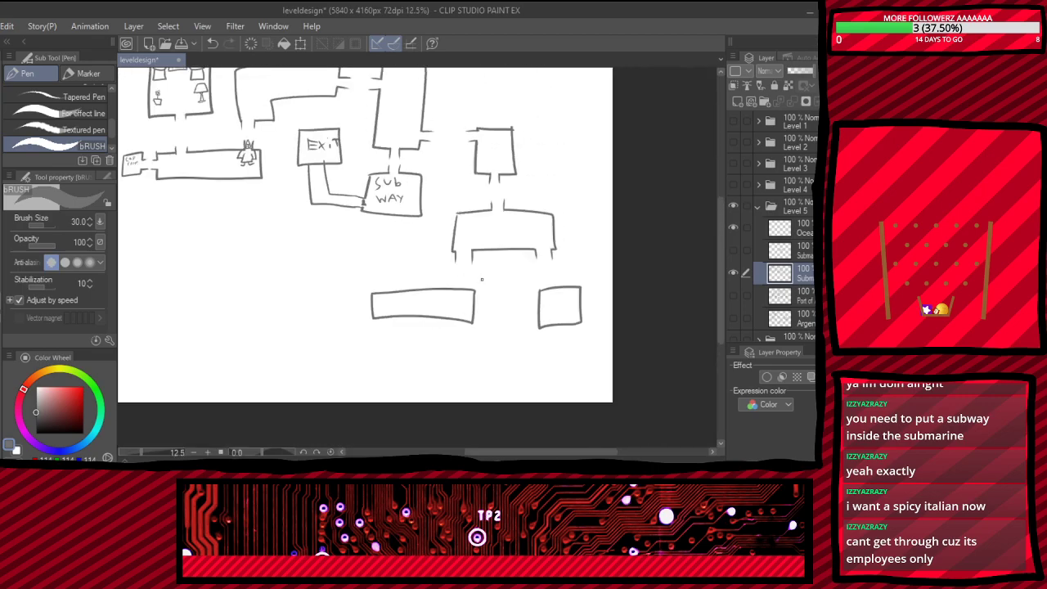
- Erase doorway gaps in the top walls of the long room and the square room, facing the doorways above
{"action": "scroll", "coordinate": [482, 278], "scroll_direction": "up", "scroll_amount": 4}
{"action": "key", "text": "e"}
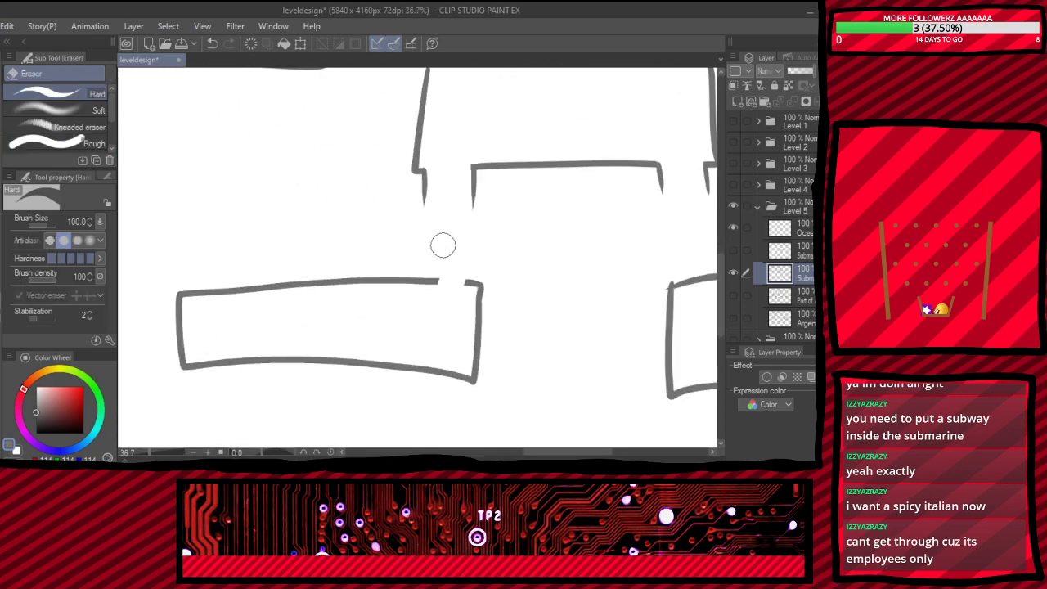
{"action": "left_click_drag", "start_coordinate": [433, 262], "coordinate": [433, 331]}
{"action": "scroll", "coordinate": [447, 250], "scroll_direction": "down", "scroll_amount": 2}
{"action": "scroll", "coordinate": [605, 264], "scroll_direction": "up", "scroll_amount": 2}
{"action": "mouse_move", "coordinate": [616, 260]}
{"action": "left_mouse_down"}
{"action": "mouse_move", "coordinate": [644, 240]}
{"action": "mouse_move", "coordinate": [641, 295]}
{"action": "mouse_move", "coordinate": [598, 238]}
{"action": "left_mouse_up"}
- Draw short upward side walls at the top-wall gaps of the square room and the long room
{"action": "key", "text": "p"}
{"action": "left_click_drag", "start_coordinate": [665, 267], "coordinate": [648, 222]}
{"action": "key", "text": "ctrl+z"}
{"action": "left_click_drag", "start_coordinate": [393, 275], "coordinate": [398, 228]}
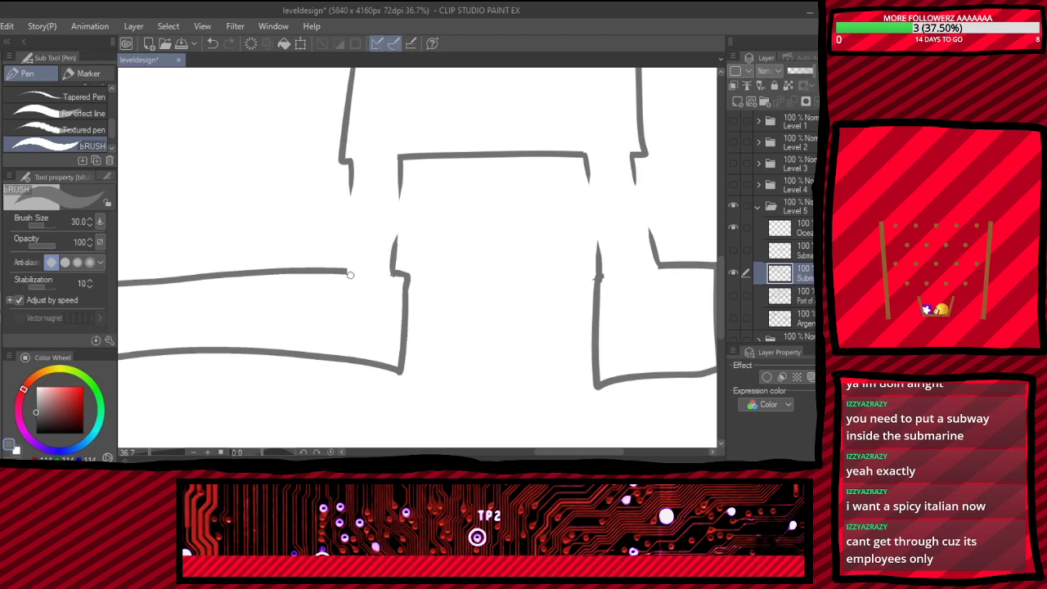
{"action": "left_click_drag", "start_coordinate": [351, 275], "coordinate": [351, 232]}
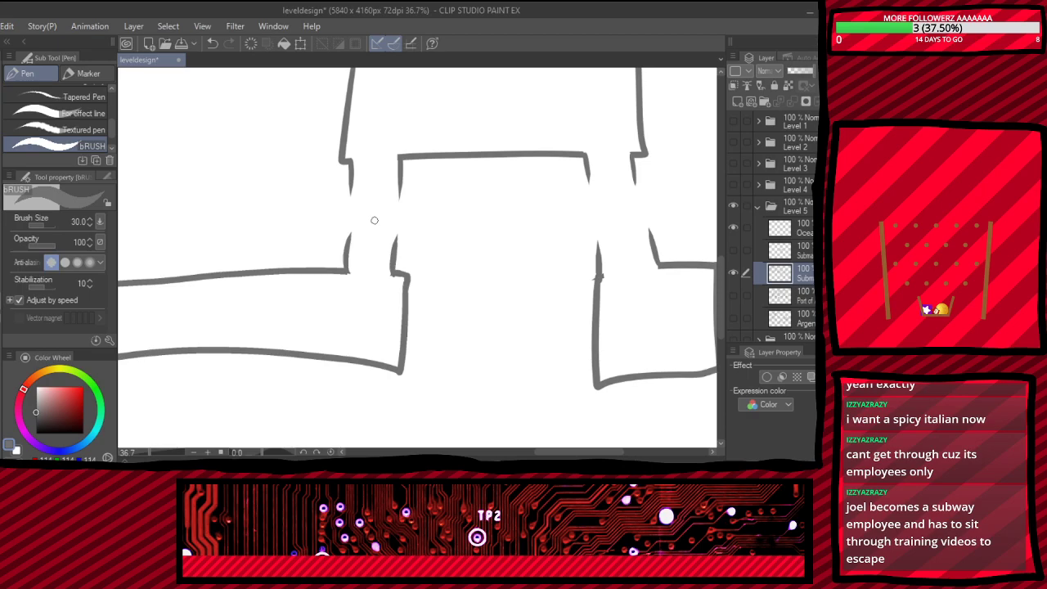
- Examine the full layout with the two new lower rooms, and the subway room's connection to the exit
{"action": "scroll", "coordinate": [374, 221], "scroll_direction": "down", "scroll_amount": 5}
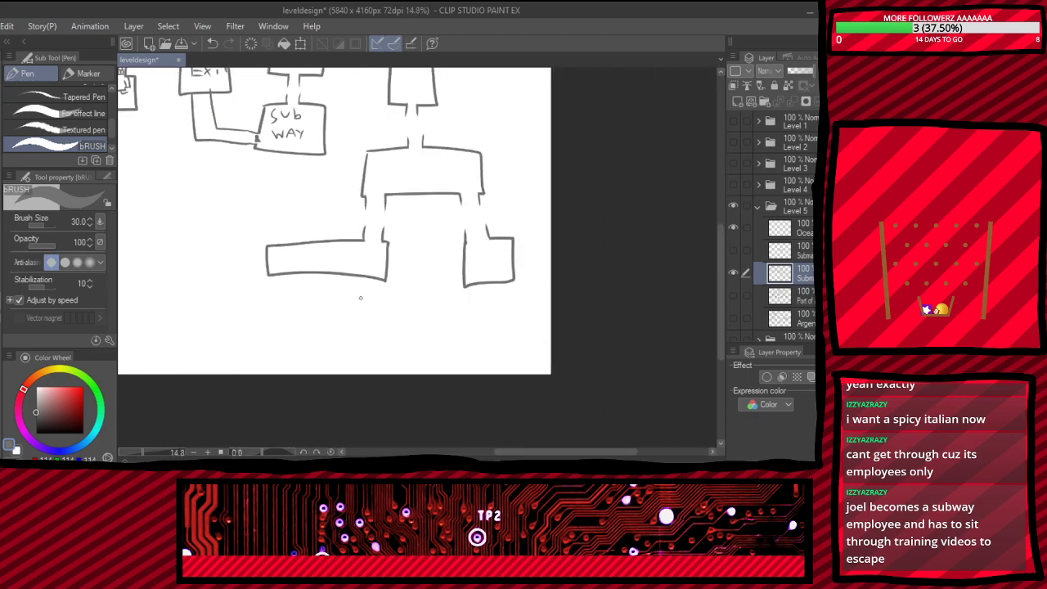
{"action": "scroll", "coordinate": [360, 295], "scroll_direction": "down", "scroll_amount": 2}
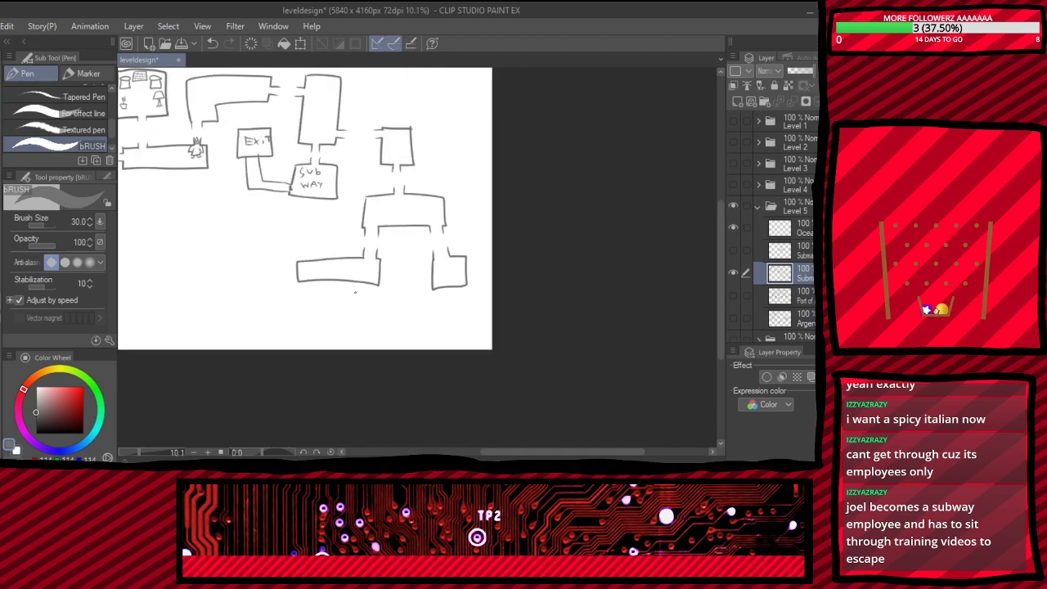
{"action": "scroll", "coordinate": [355, 292], "scroll_direction": "down", "scroll_amount": 1}
{"action": "scroll", "coordinate": [317, 255], "scroll_direction": "up", "scroll_amount": 6}
{"action": "scroll", "coordinate": [318, 254], "scroll_direction": "down", "scroll_amount": 4}
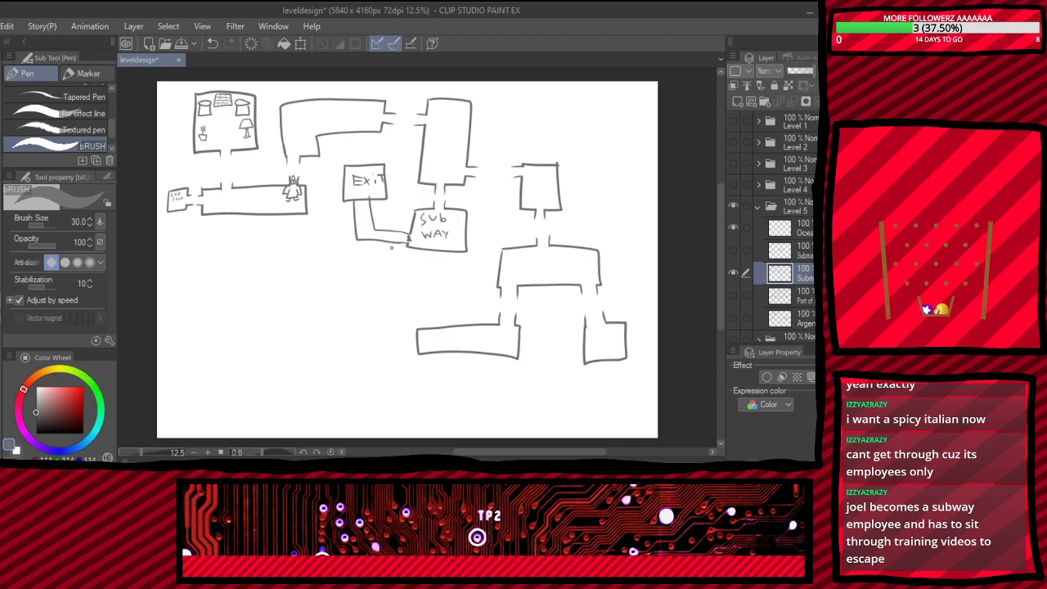
{"action": "scroll", "coordinate": [482, 179], "scroll_direction": "up", "scroll_amount": 1}
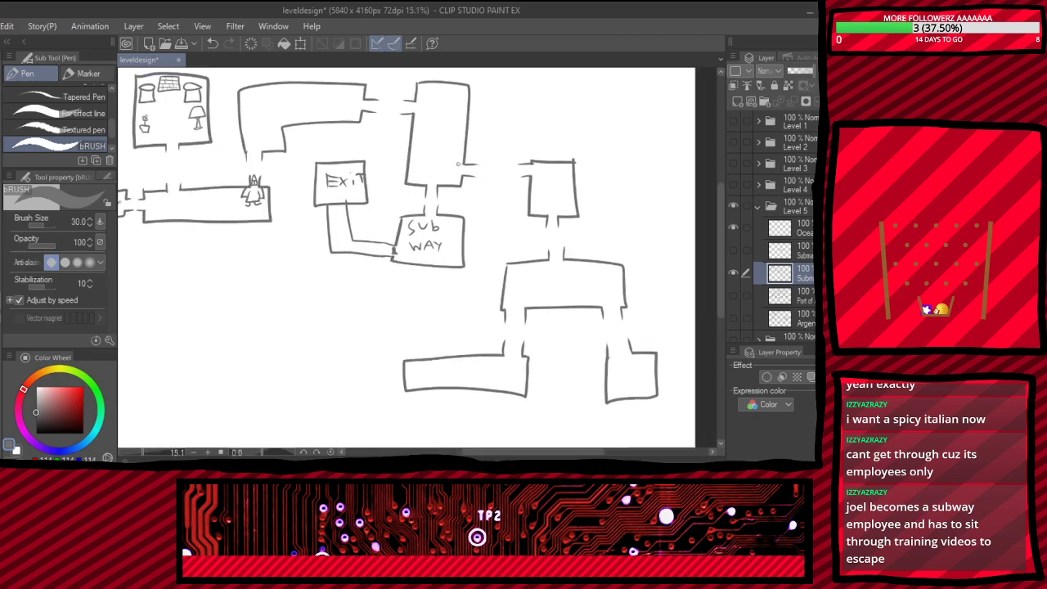
{"action": "scroll", "coordinate": [442, 159], "scroll_direction": "up", "scroll_amount": 2}
{"action": "scroll", "coordinate": [441, 159], "scroll_direction": "up", "scroll_amount": 1}
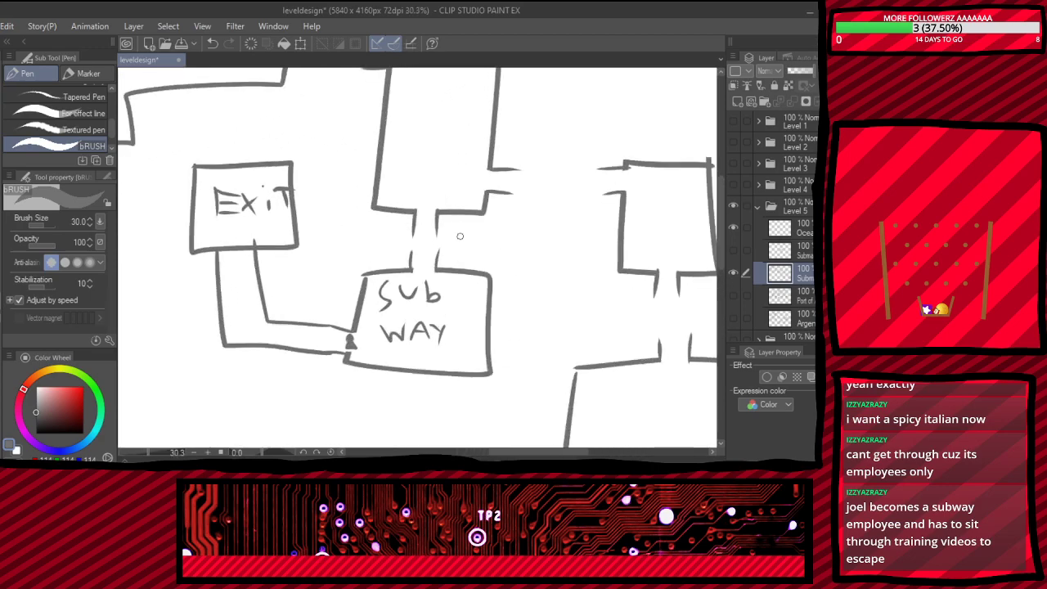
{"action": "scroll", "coordinate": [436, 347], "scroll_direction": "up", "scroll_amount": 1}
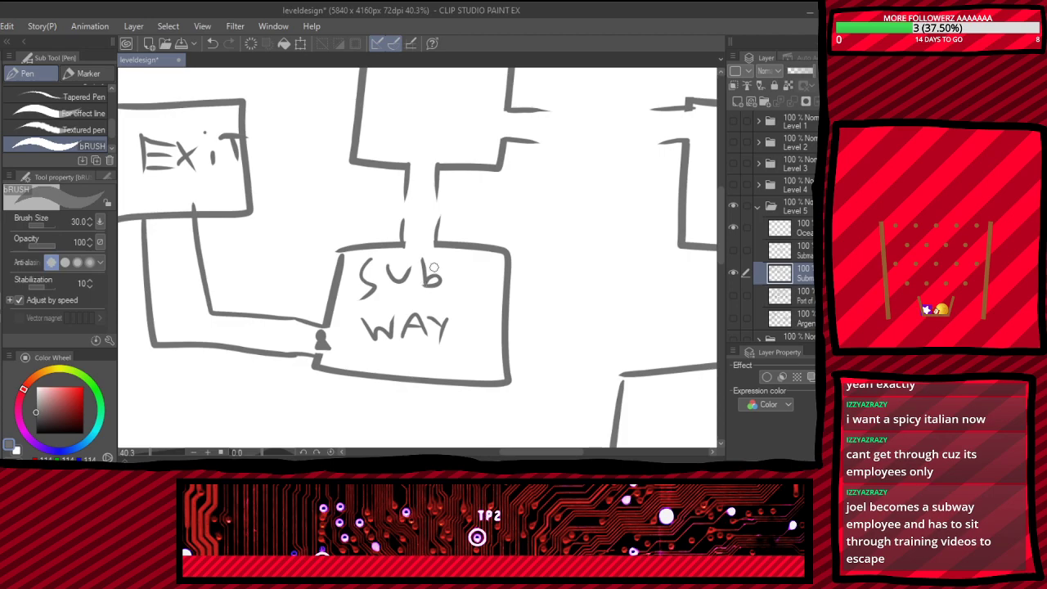
{"action": "scroll", "coordinate": [421, 283], "scroll_direction": "down", "scroll_amount": 2}
{"action": "scroll", "coordinate": [642, 360], "scroll_direction": "down", "scroll_amount": 2}
{"action": "scroll", "coordinate": [578, 317], "scroll_direction": "down", "scroll_amount": 2}
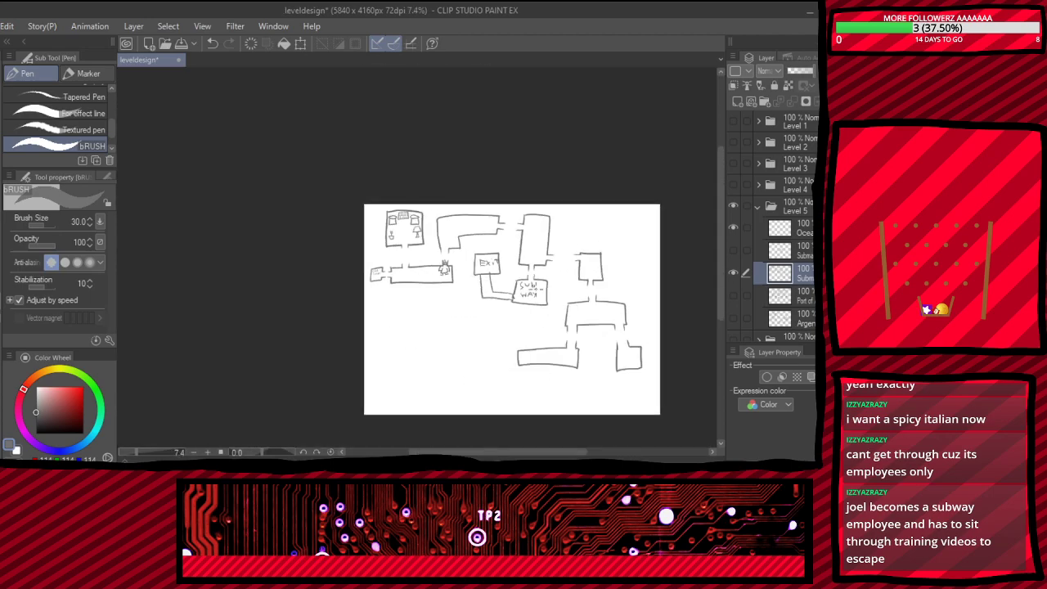
{"action": "scroll", "coordinate": [632, 359], "scroll_direction": "up", "scroll_amount": 3}
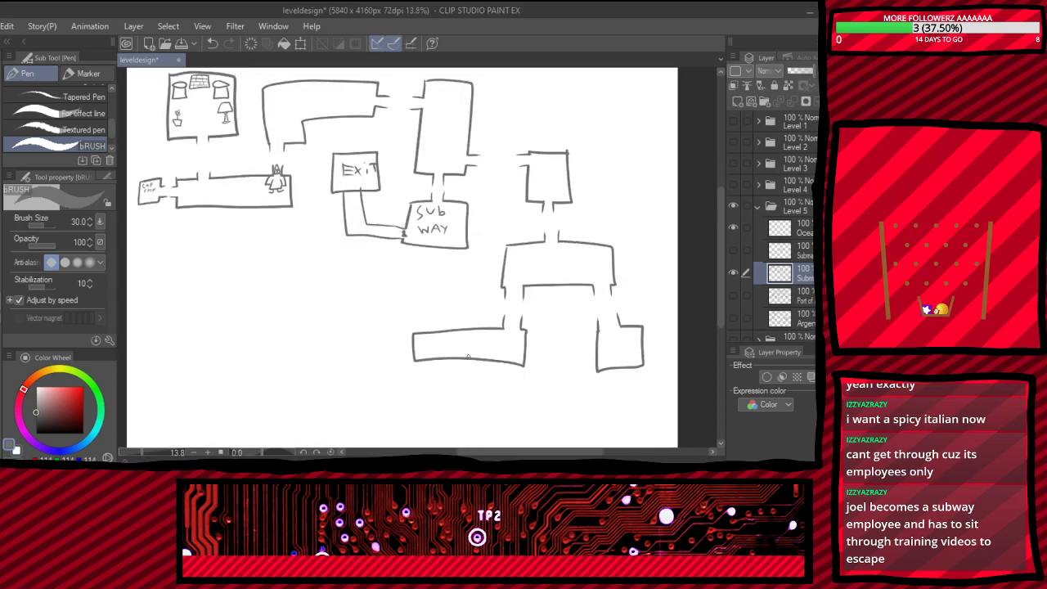
- Examine the long and square rooms beneath the wide room, along with the empty space around them
{"action": "scroll", "coordinate": [468, 356], "scroll_direction": "down", "scroll_amount": 2}
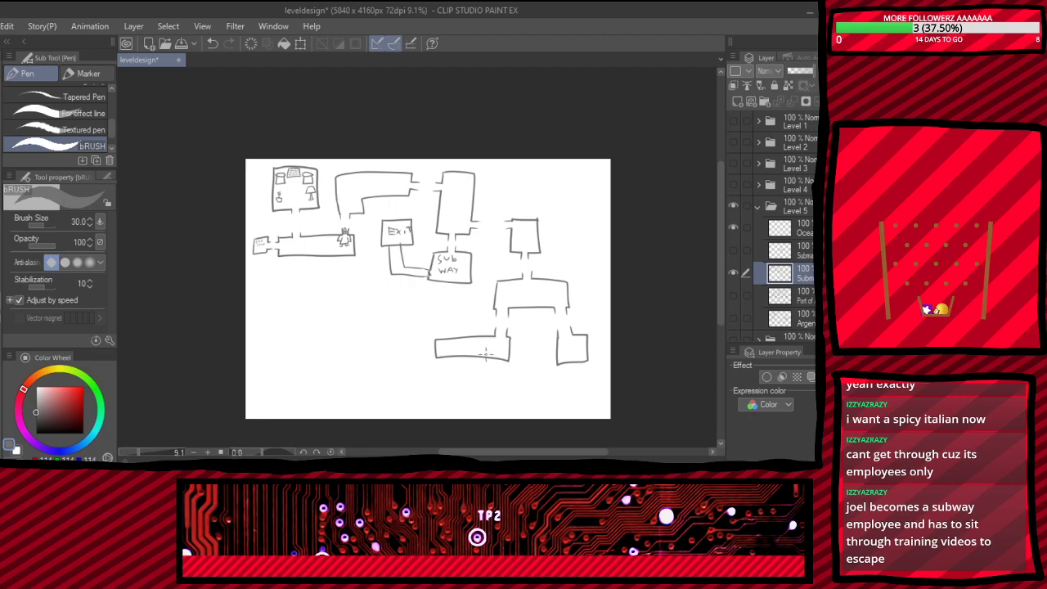
{"action": "scroll", "coordinate": [515, 339], "scroll_direction": "up", "scroll_amount": 5}
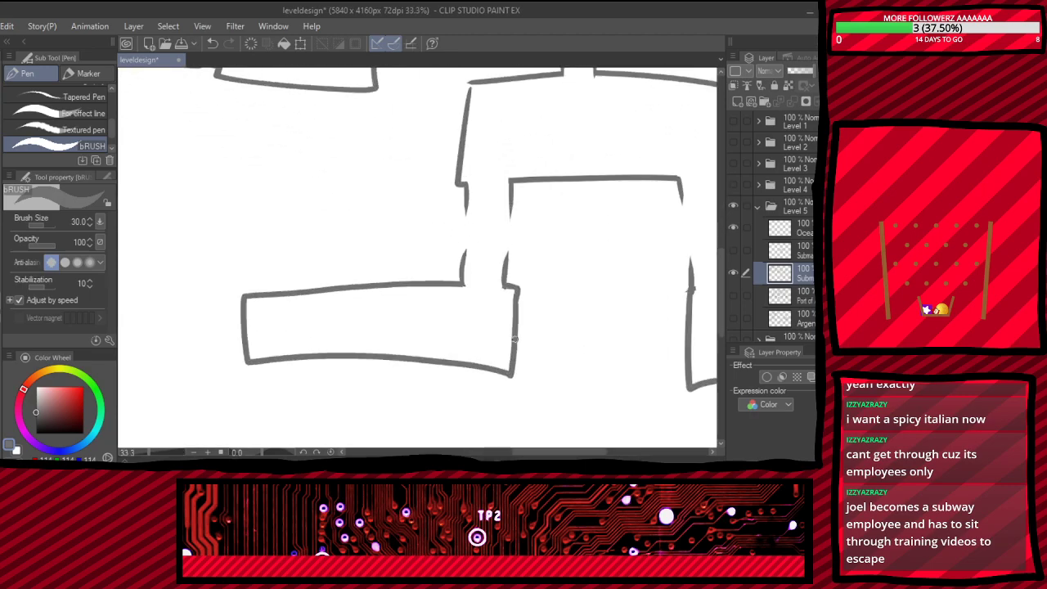
{"action": "scroll", "coordinate": [380, 272], "scroll_direction": "down", "scroll_amount": 3}
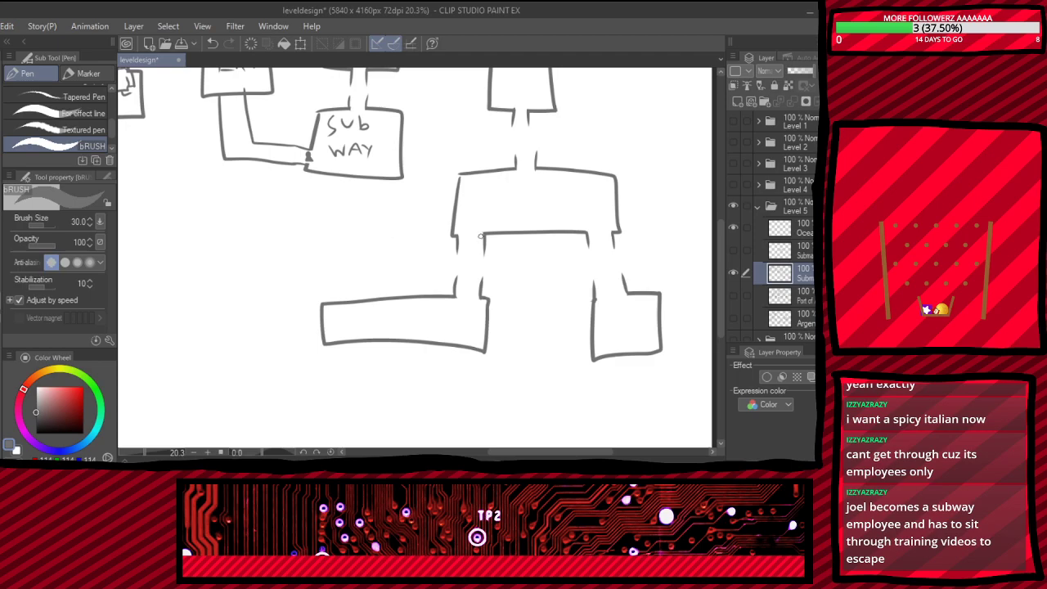
{"action": "scroll", "coordinate": [481, 235], "scroll_direction": "down", "scroll_amount": 2}
{"action": "scroll", "coordinate": [494, 237], "scroll_direction": "up", "scroll_amount": 3}
{"action": "scroll", "coordinate": [524, 299], "scroll_direction": "down", "scroll_amount": 2}
{"action": "scroll", "coordinate": [458, 360], "scroll_direction": "up", "scroll_amount": 2}
{"action": "scroll", "coordinate": [396, 302], "scroll_direction": "down", "scroll_amount": 2}
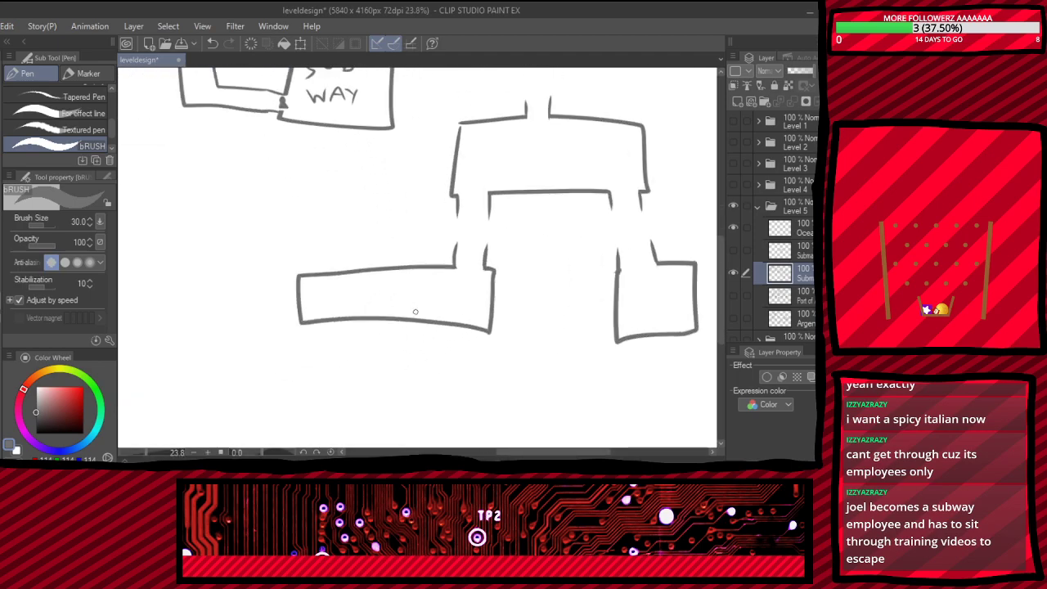
{"action": "scroll", "coordinate": [316, 270], "scroll_direction": "up", "scroll_amount": 2}
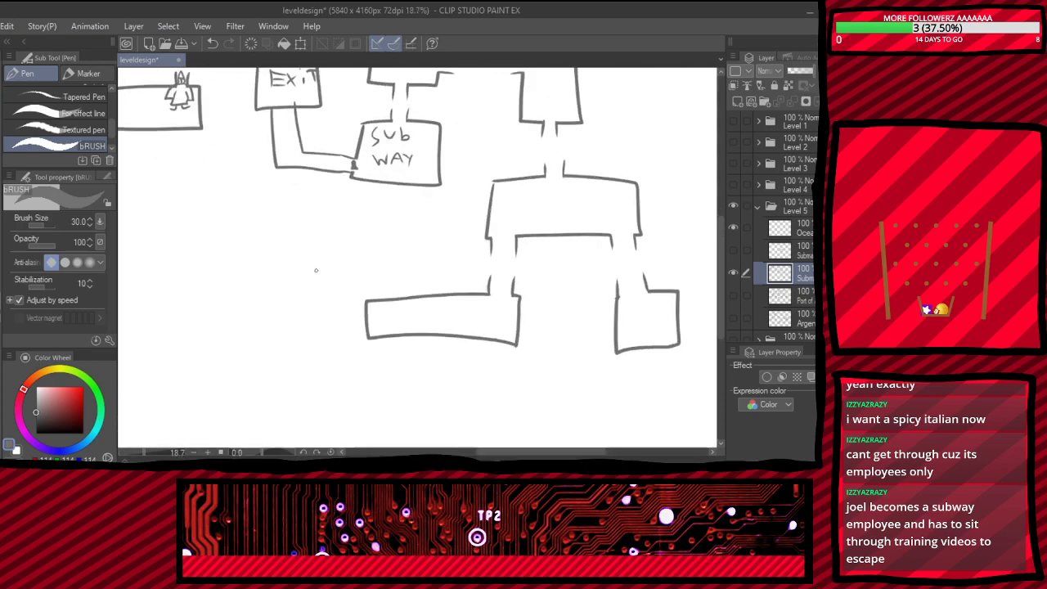
{"action": "scroll", "coordinate": [409, 297], "scroll_direction": "down", "scroll_amount": 3}
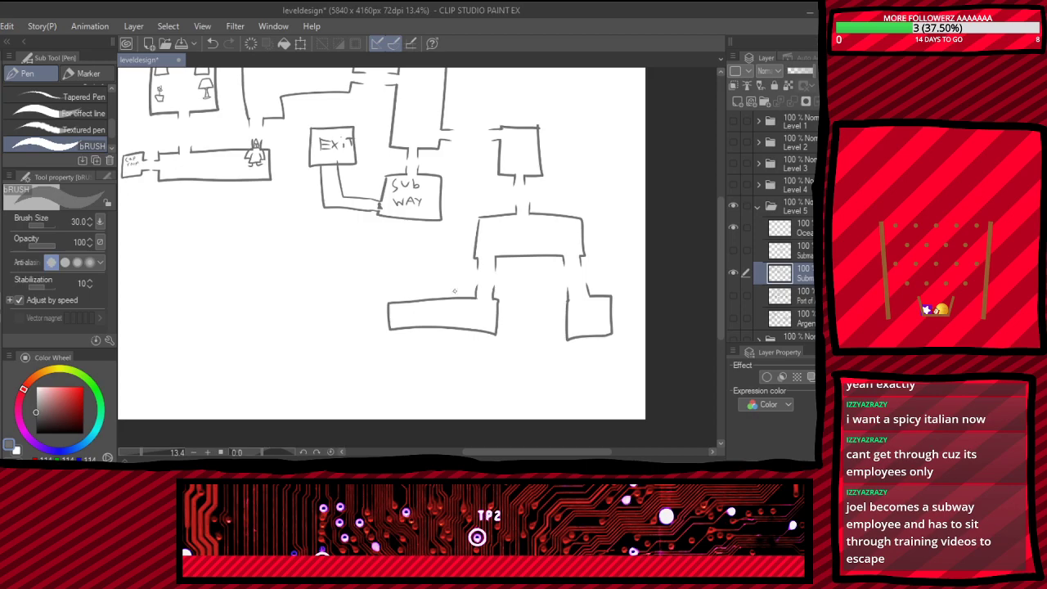
{"action": "scroll", "coordinate": [467, 322], "scroll_direction": "down", "scroll_amount": 3}
{"action": "scroll", "coordinate": [264, 105], "scroll_direction": "up", "scroll_amount": 3}
{"action": "scroll", "coordinate": [263, 105], "scroll_direction": "down", "scroll_amount": 1}
- Examine the route from the furnished starting room past the exit and subway rooms down to the lower branching rooms
{"action": "scroll", "coordinate": [260, 107], "scroll_direction": "up", "scroll_amount": 4}
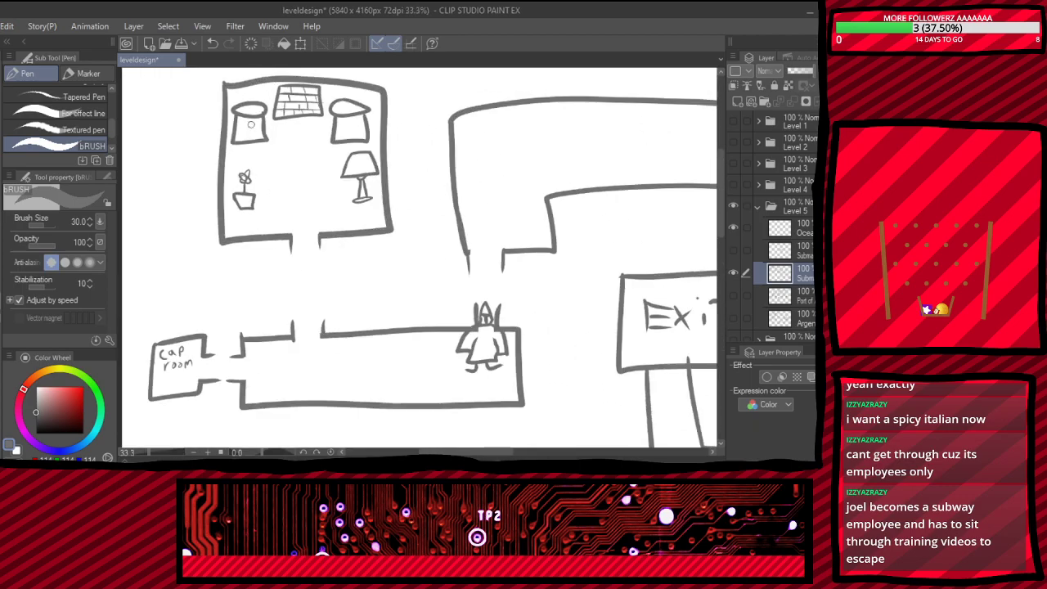
{"action": "scroll", "coordinate": [251, 116], "scroll_direction": "up", "scroll_amount": 1}
{"action": "scroll", "coordinate": [307, 183], "scroll_direction": "down", "scroll_amount": 2}
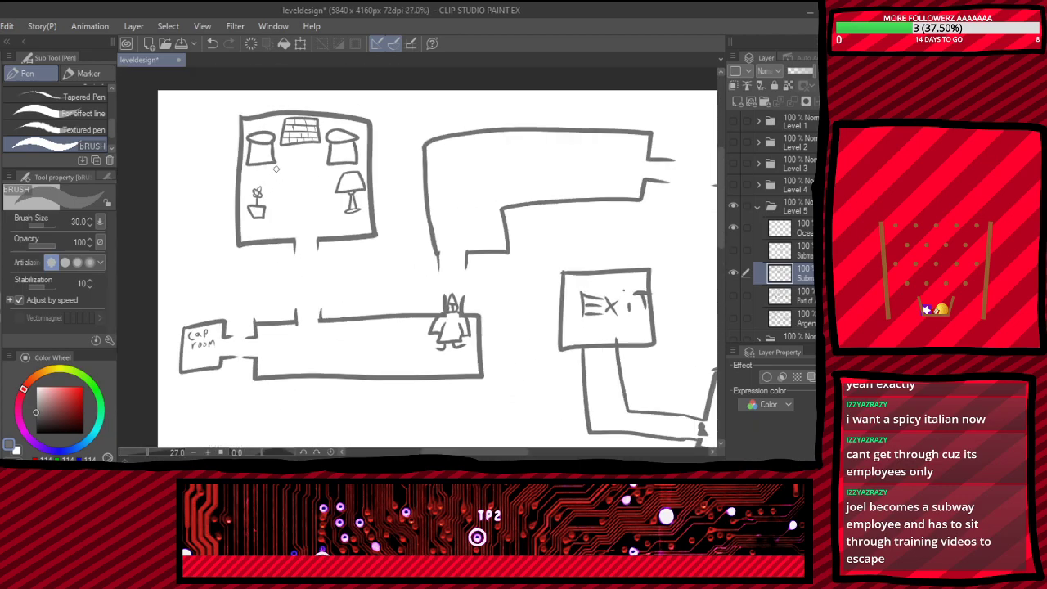
{"action": "scroll", "coordinate": [276, 169], "scroll_direction": "down", "scroll_amount": 2}
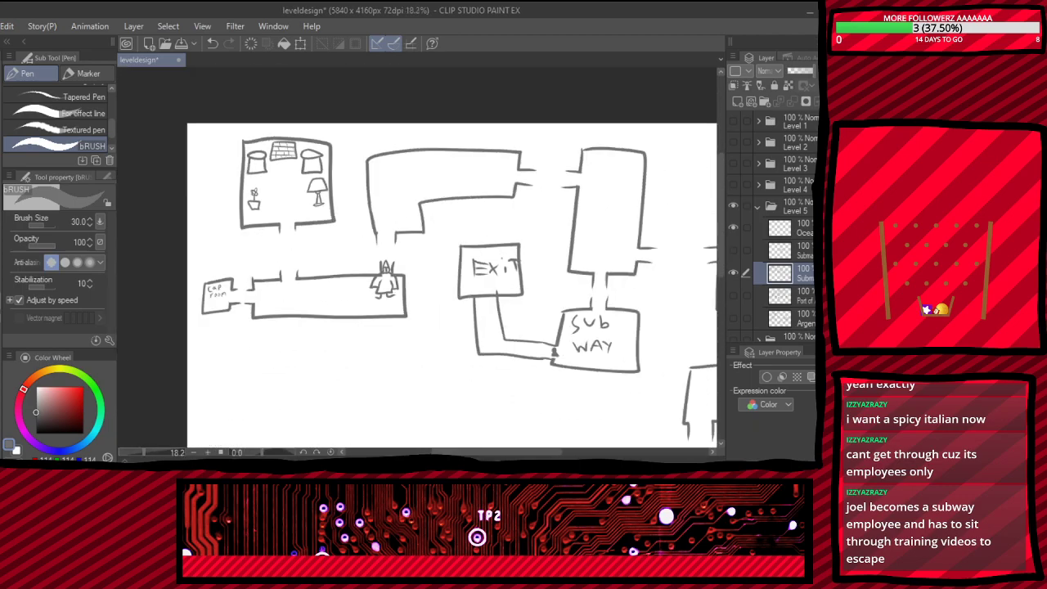
{"action": "scroll", "coordinate": [591, 370], "scroll_direction": "up", "scroll_amount": 3}
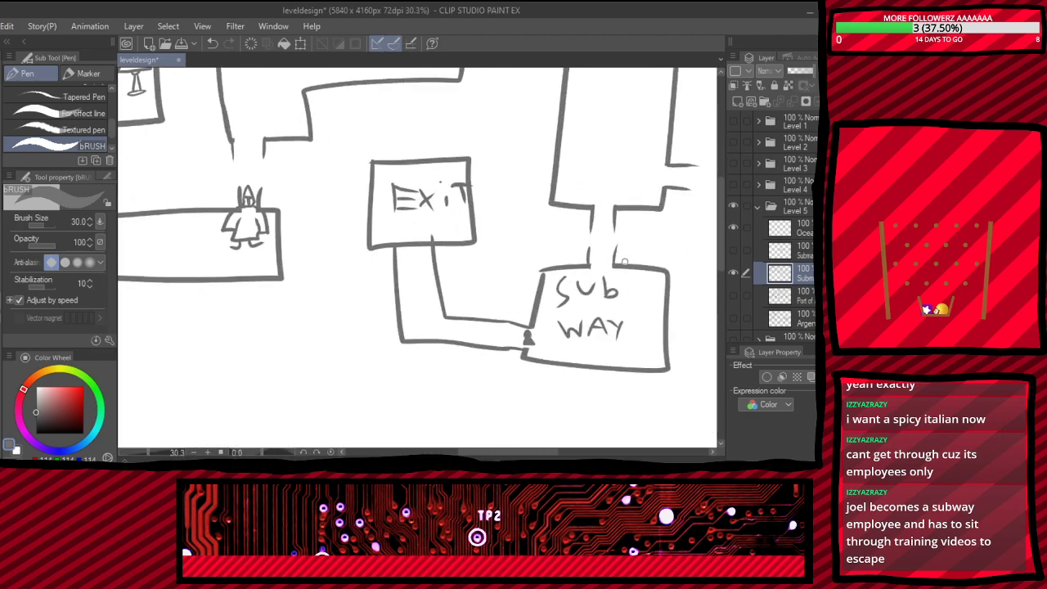
{"action": "scroll", "coordinate": [624, 263], "scroll_direction": "down", "scroll_amount": 4}
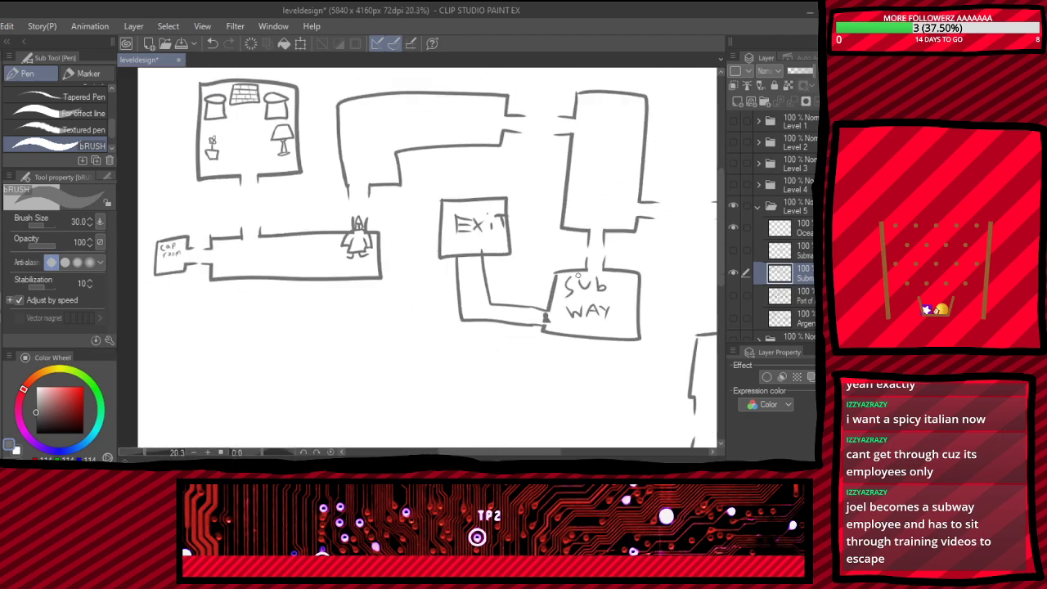
{"action": "scroll", "coordinate": [691, 286], "scroll_direction": "up", "scroll_amount": 3}
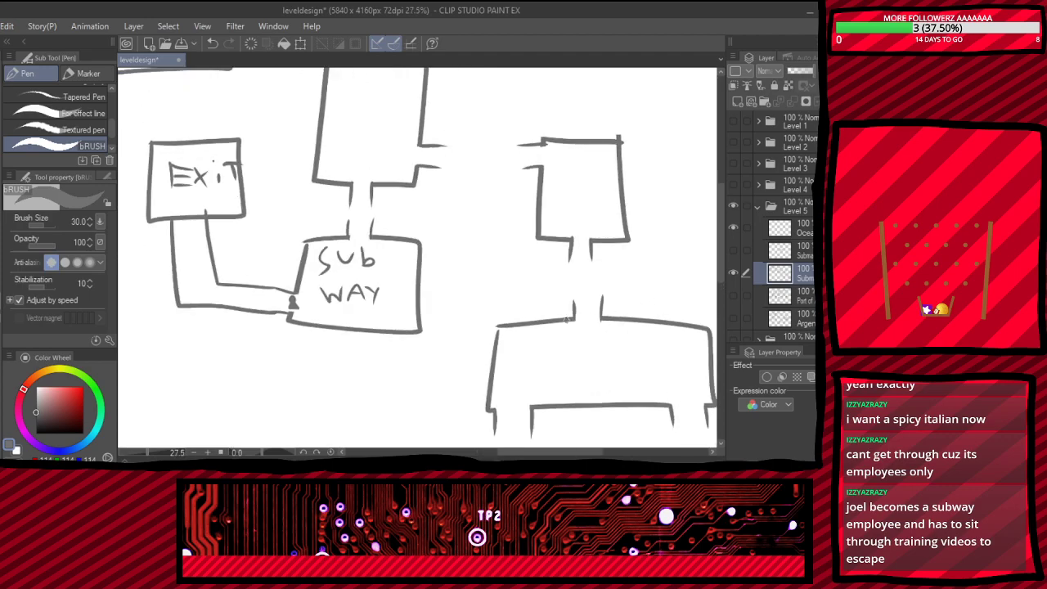
{"action": "scroll", "coordinate": [357, 148], "scroll_direction": "down", "scroll_amount": 2}
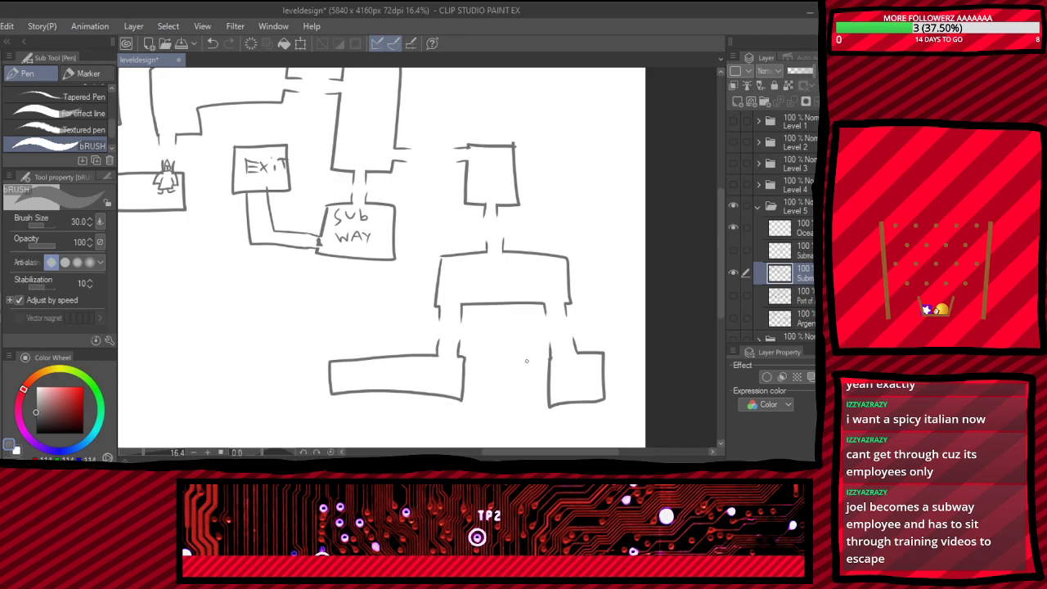
{"action": "scroll", "coordinate": [528, 356], "scroll_direction": "down", "scroll_amount": 3}
{"action": "scroll", "coordinate": [467, 284], "scroll_direction": "up", "scroll_amount": 4}
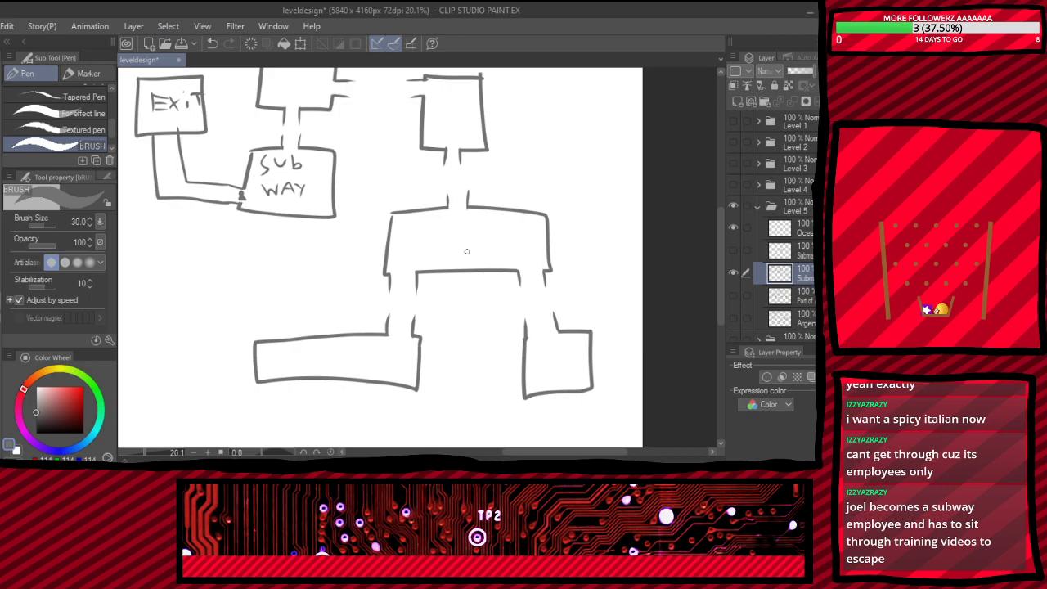
{"action": "scroll", "coordinate": [433, 174], "scroll_direction": "down", "scroll_amount": 5}
{"action": "scroll", "coordinate": [460, 298], "scroll_direction": "up", "scroll_amount": 2}
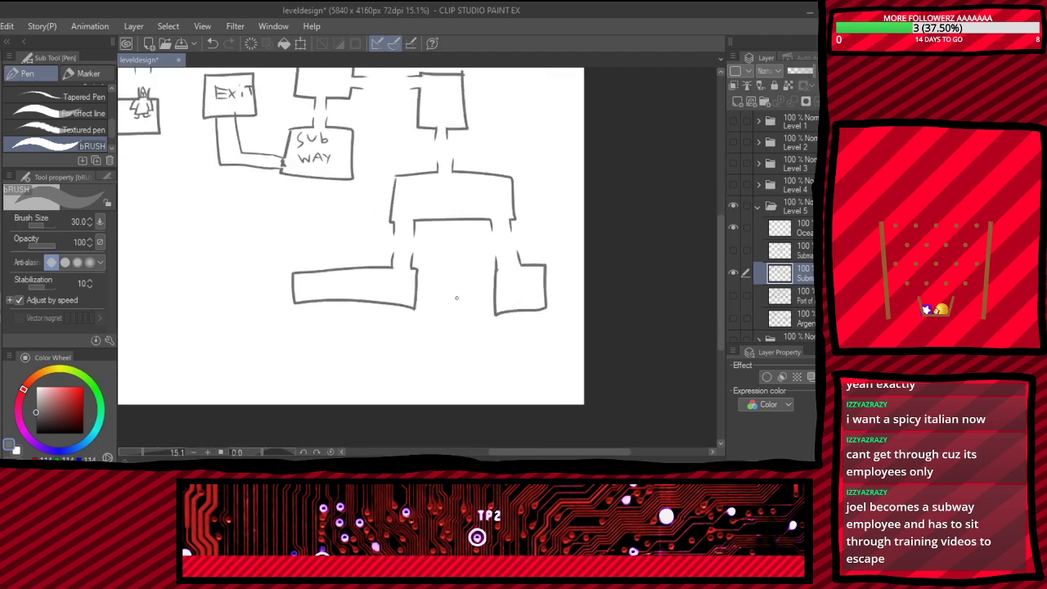
- Erase a doorway gap near the left end of the long room's top wall and draw short upward side walls there
{"action": "scroll", "coordinate": [327, 285], "scroll_direction": "up", "scroll_amount": 4}
{"action": "scroll", "coordinate": [321, 286], "scroll_direction": "up", "scroll_amount": 5}
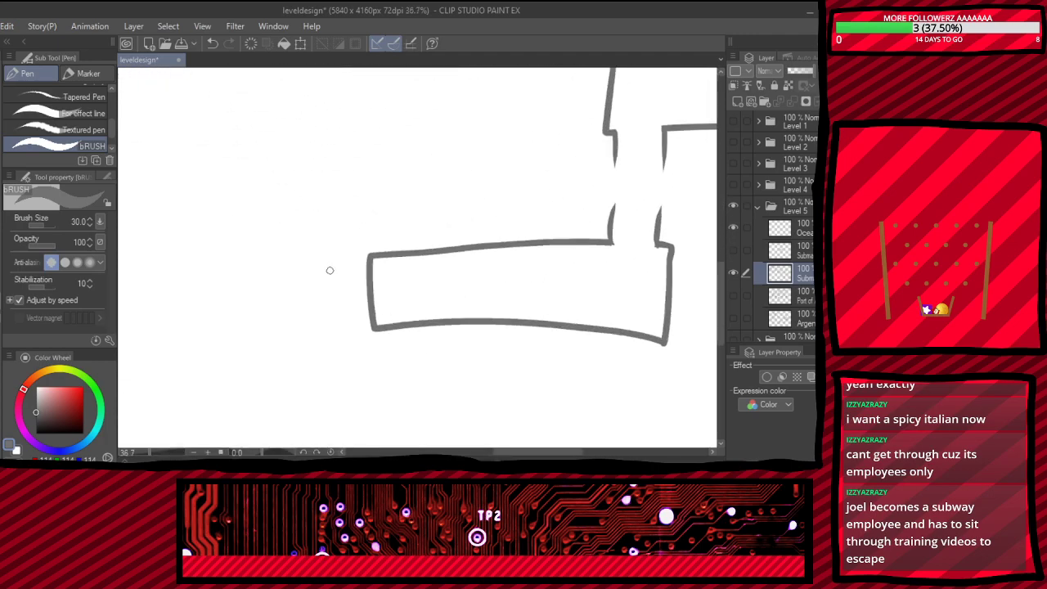
{"action": "key", "text": "e"}
{"action": "left_click_drag", "start_coordinate": [413, 249], "coordinate": [414, 308]}
{"action": "mouse_move", "coordinate": [404, 220]}
{"action": "left_mouse_down"}
{"action": "mouse_move", "coordinate": [403, 297]}
{"action": "mouse_move", "coordinate": [462, 275]}
{"action": "mouse_move", "coordinate": [462, 264]}
{"action": "left_mouse_up"}
{"action": "key", "text": "p"}
{"action": "scroll", "coordinate": [409, 313], "scroll_direction": "down", "scroll_amount": 3}
{"action": "scroll", "coordinate": [306, 192], "scroll_direction": "up", "scroll_amount": 2}
{"action": "left_click_drag", "start_coordinate": [422, 306], "coordinate": [420, 270]}
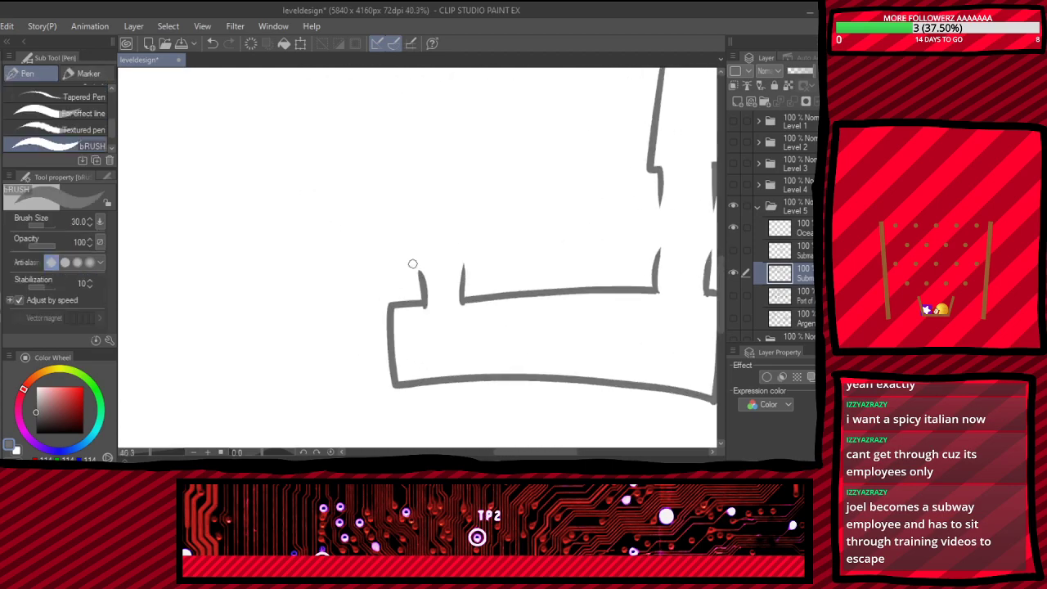
{"action": "scroll", "coordinate": [412, 263], "scroll_direction": "down", "scroll_amount": 2}
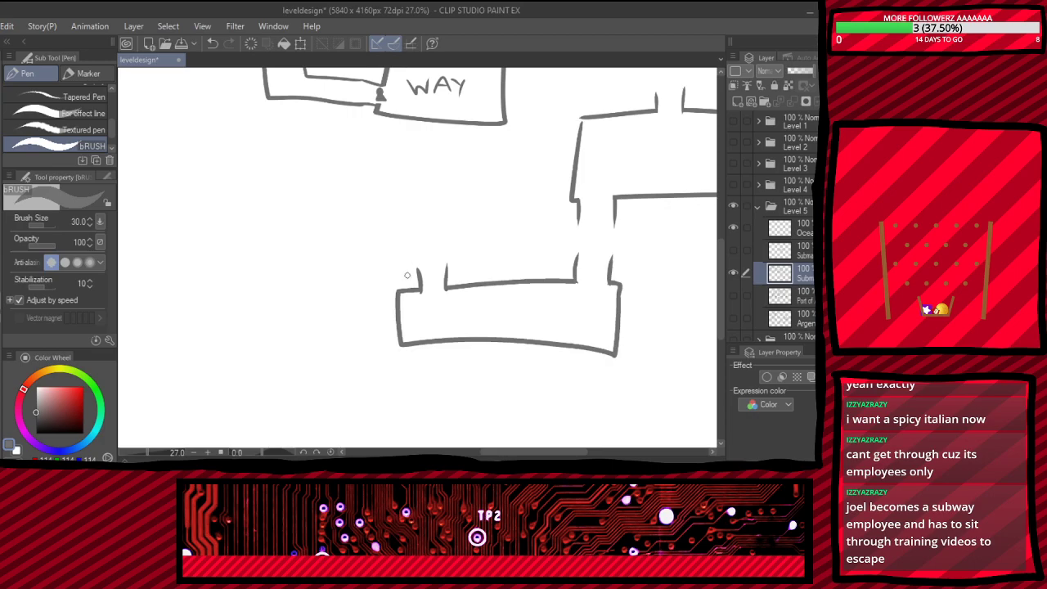
- Draw a rectangular room above the long room's left doorway and erase a matching gap in its bottom wall
{"action": "scroll", "coordinate": [393, 250], "scroll_direction": "down", "scroll_amount": 1}
{"action": "scroll", "coordinate": [304, 240], "scroll_direction": "up", "scroll_amount": 3}
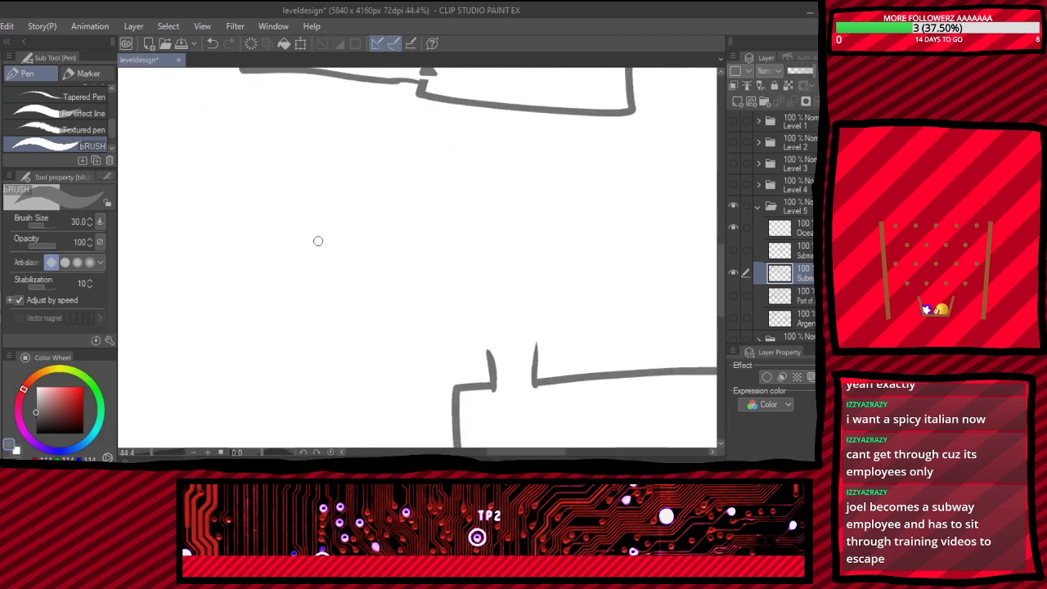
{"action": "mouse_move", "coordinate": [414, 185]}
{"action": "left_mouse_down"}
{"action": "mouse_move", "coordinate": [415, 278]}
{"action": "mouse_move", "coordinate": [562, 174]}
{"action": "mouse_move", "coordinate": [402, 188]}
{"action": "mouse_move", "coordinate": [514, 290]}
{"action": "mouse_move", "coordinate": [582, 168]}
{"action": "mouse_move", "coordinate": [390, 172]}
{"action": "left_mouse_up"}
{"action": "key", "text": "ctrl+z"}
{"action": "key", "text": "e"}
{"action": "mouse_move", "coordinate": [488, 290]}
{"action": "left_mouse_down"}
{"action": "mouse_move", "coordinate": [488, 322]}
{"action": "mouse_move", "coordinate": [498, 302]}
{"action": "mouse_move", "coordinate": [530, 332]}
{"action": "left_mouse_up"}
- Draw short downward side walls at the new room's bottom gap, facing the long room's left doorway
{"action": "key", "text": "p"}
{"action": "key", "text": "ctrl+z"}
{"action": "key", "text": "e"}
{"action": "key", "text": "p"}
{"action": "left_click_drag", "start_coordinate": [526, 287], "coordinate": [532, 329]}
{"action": "left_click_drag", "start_coordinate": [479, 288], "coordinate": [484, 327]}
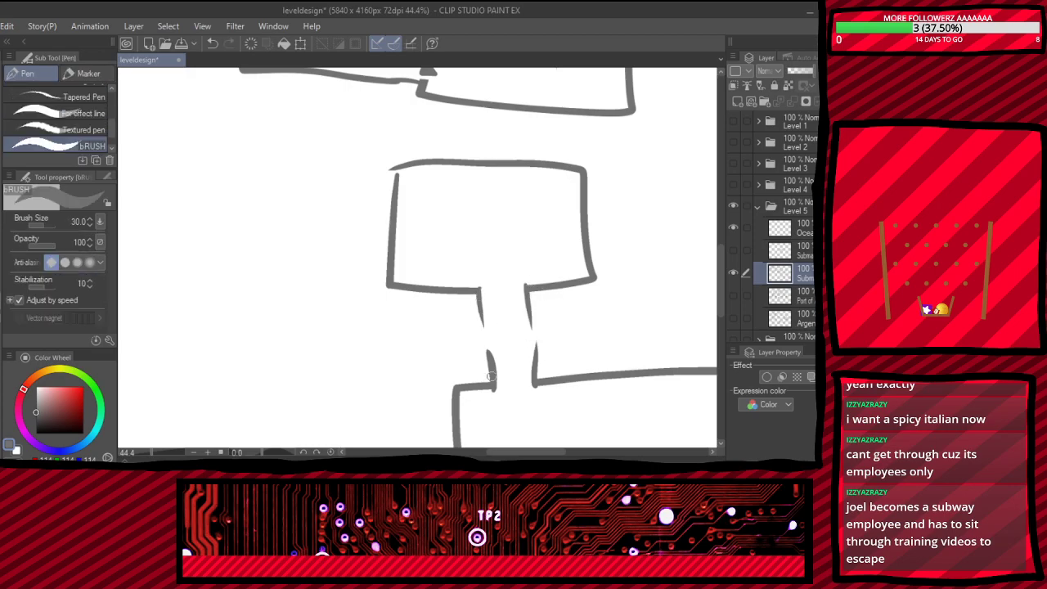
- Extend both side walls of the small upper-right room's left doorway further toward the tall room
{"action": "scroll", "coordinate": [483, 344], "scroll_direction": "down", "scroll_amount": 3}
{"action": "scroll", "coordinate": [372, 292], "scroll_direction": "up", "scroll_amount": 2}
{"action": "scroll", "coordinate": [372, 292], "scroll_direction": "down", "scroll_amount": 3}
{"action": "scroll", "coordinate": [369, 294], "scroll_direction": "down", "scroll_amount": 3}
{"action": "scroll", "coordinate": [351, 306], "scroll_direction": "up", "scroll_amount": 5}
{"action": "scroll", "coordinate": [327, 274], "scroll_direction": "down", "scroll_amount": 2}
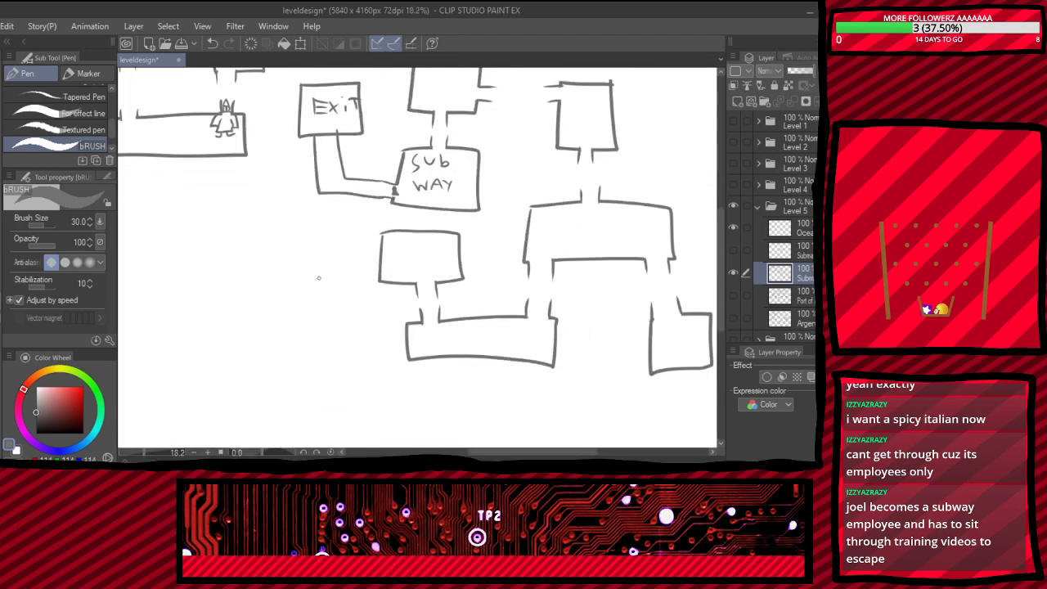
{"action": "scroll", "coordinate": [320, 302], "scroll_direction": "down", "scroll_amount": 2}
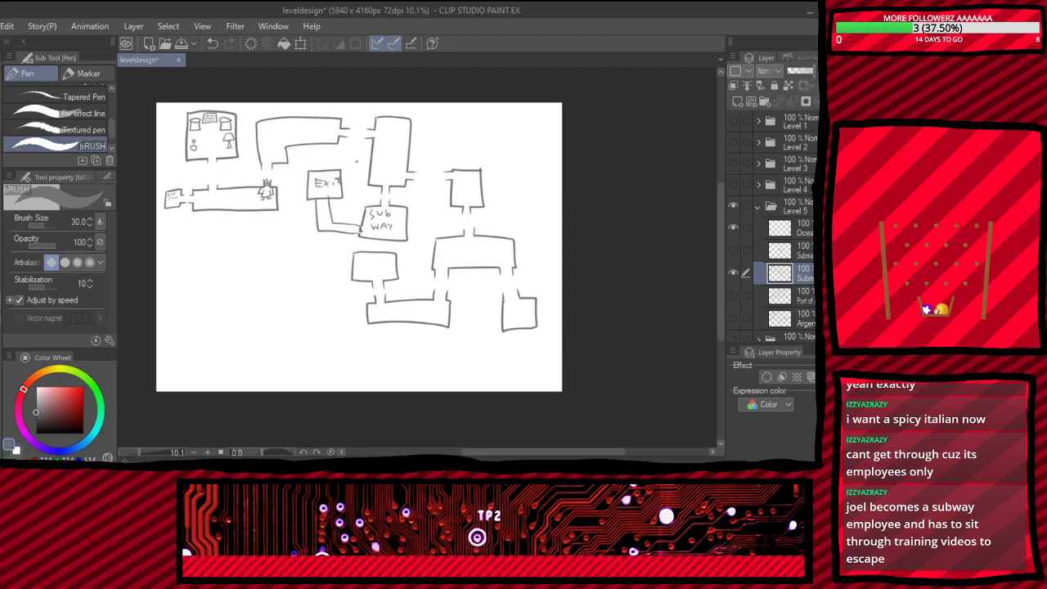
{"action": "scroll", "coordinate": [449, 178], "scroll_direction": "up", "scroll_amount": 6}
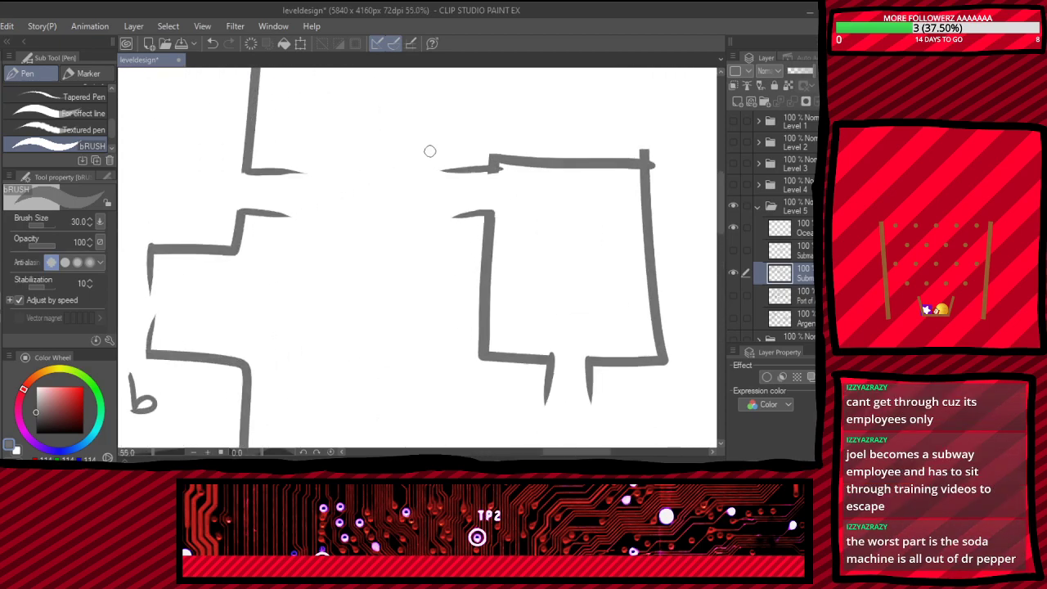
{"action": "left_click_drag", "start_coordinate": [417, 173], "coordinate": [470, 170]}
{"action": "left_click_drag", "start_coordinate": [423, 219], "coordinate": [471, 216]}
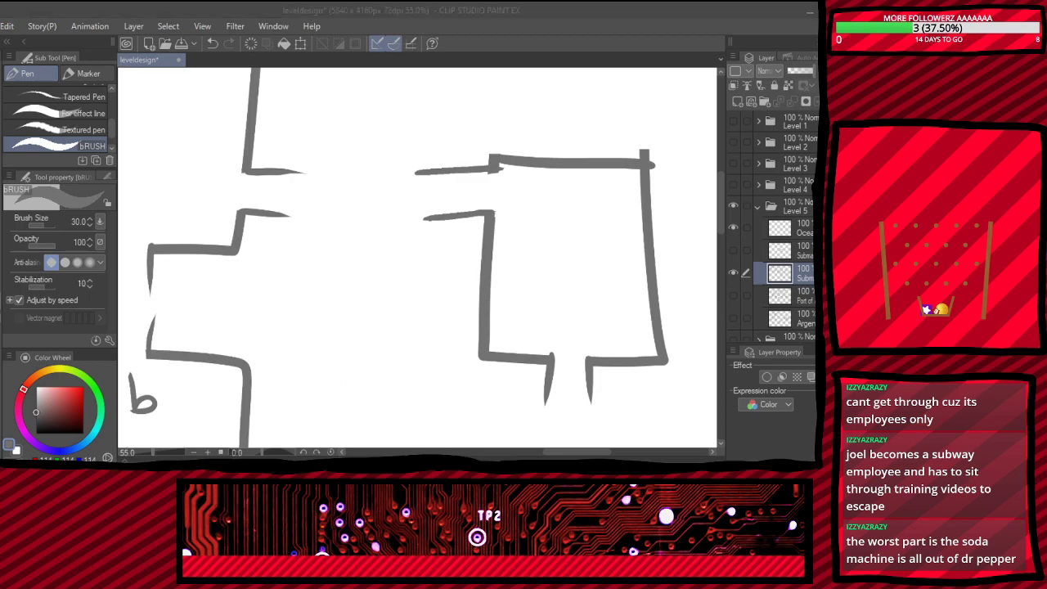
{"action": "left_click", "coordinate": [143, 10]}
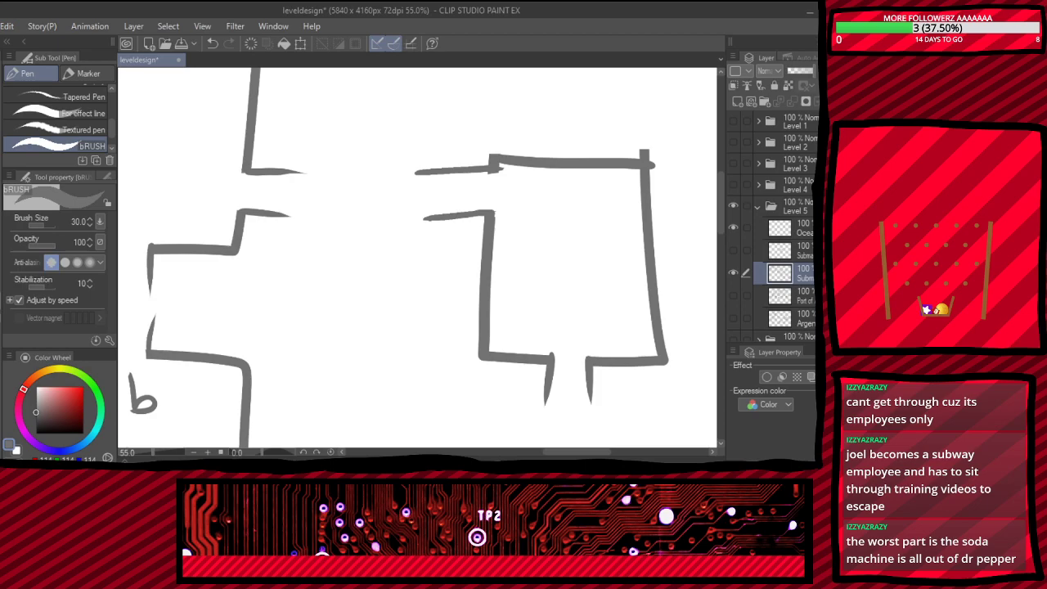
- Erase the stray marks and rough edges along the top of the lower square room's left wall
{"action": "scroll", "coordinate": [494, 170], "scroll_direction": "down", "scroll_amount": 8}
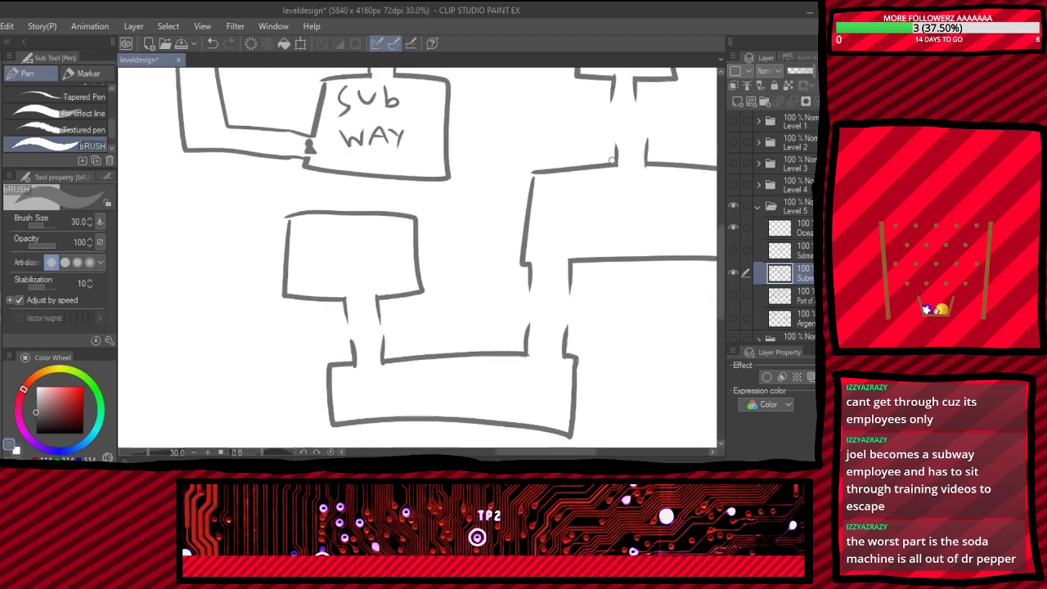
{"action": "scroll", "coordinate": [543, 101], "scroll_direction": "up", "scroll_amount": 3}
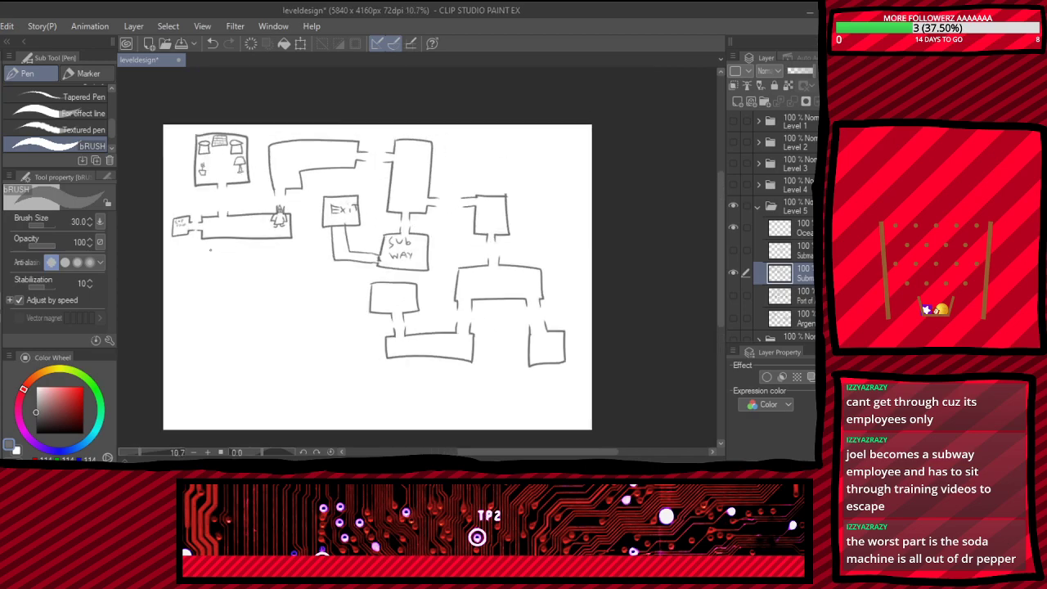
{"action": "scroll", "coordinate": [396, 274], "scroll_direction": "down", "scroll_amount": 4}
{"action": "scroll", "coordinate": [431, 323], "scroll_direction": "up", "scroll_amount": 9}
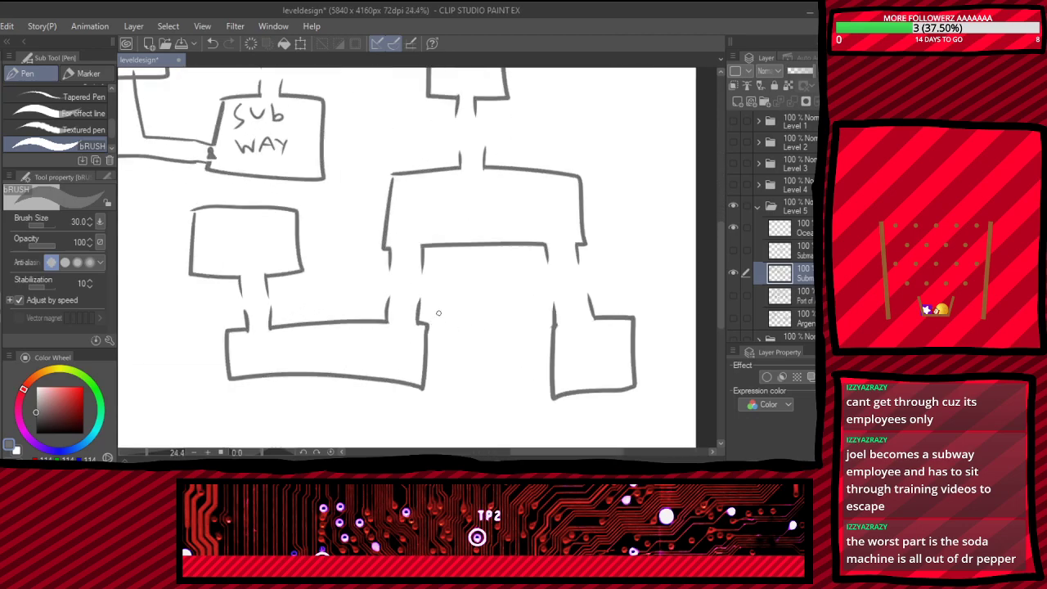
{"action": "scroll", "coordinate": [439, 312], "scroll_direction": "down", "scroll_amount": 3}
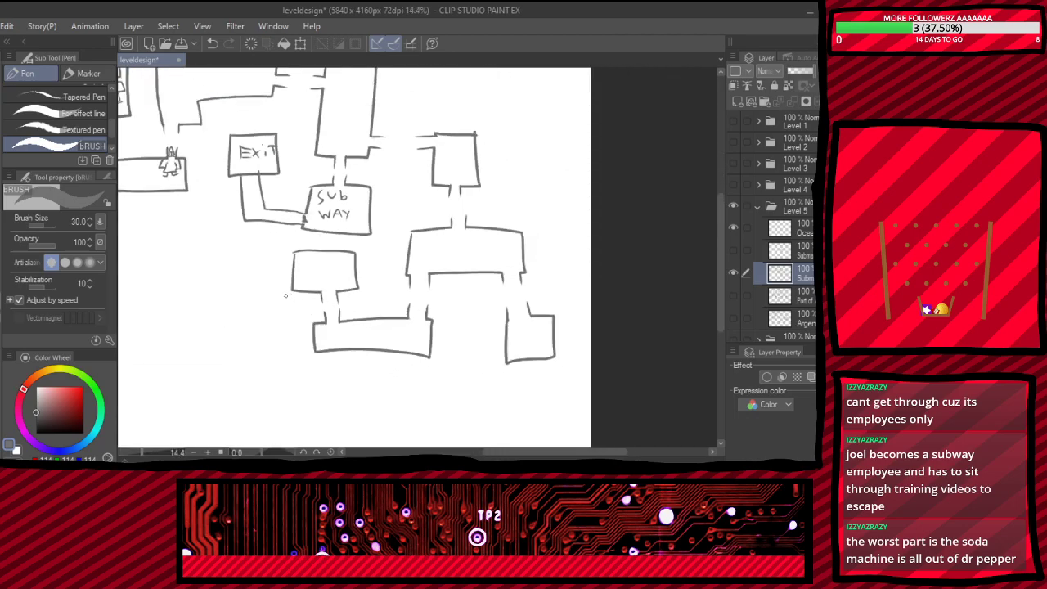
{"action": "scroll", "coordinate": [483, 311], "scroll_direction": "up", "scroll_amount": 8}
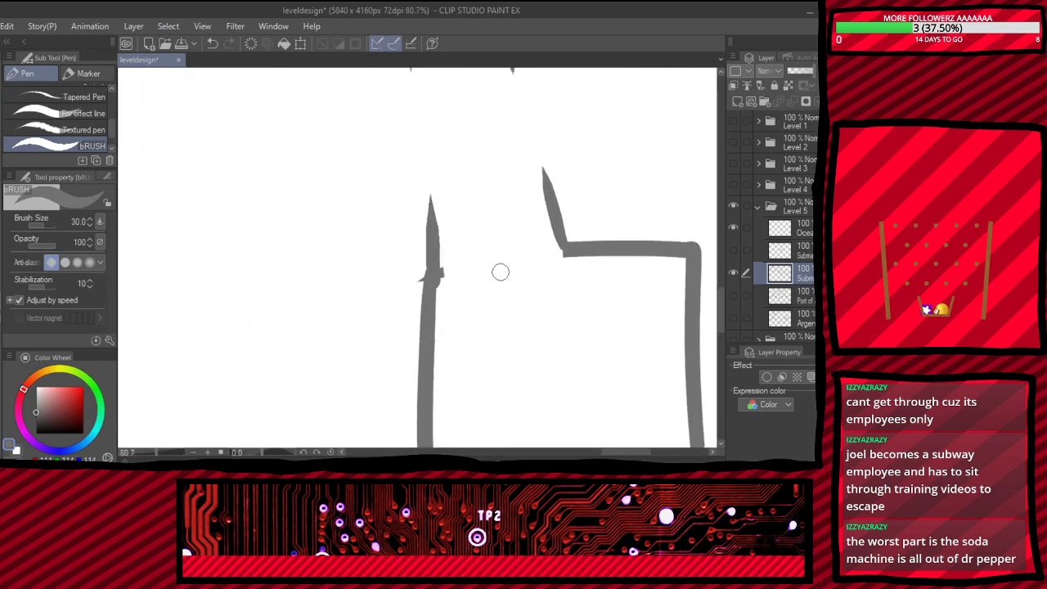
{"action": "key", "text": "e"}
{"action": "left_click_drag", "start_coordinate": [443, 252], "coordinate": [444, 320]}
{"action": "left_click_drag", "start_coordinate": [421, 276], "coordinate": [416, 401]}
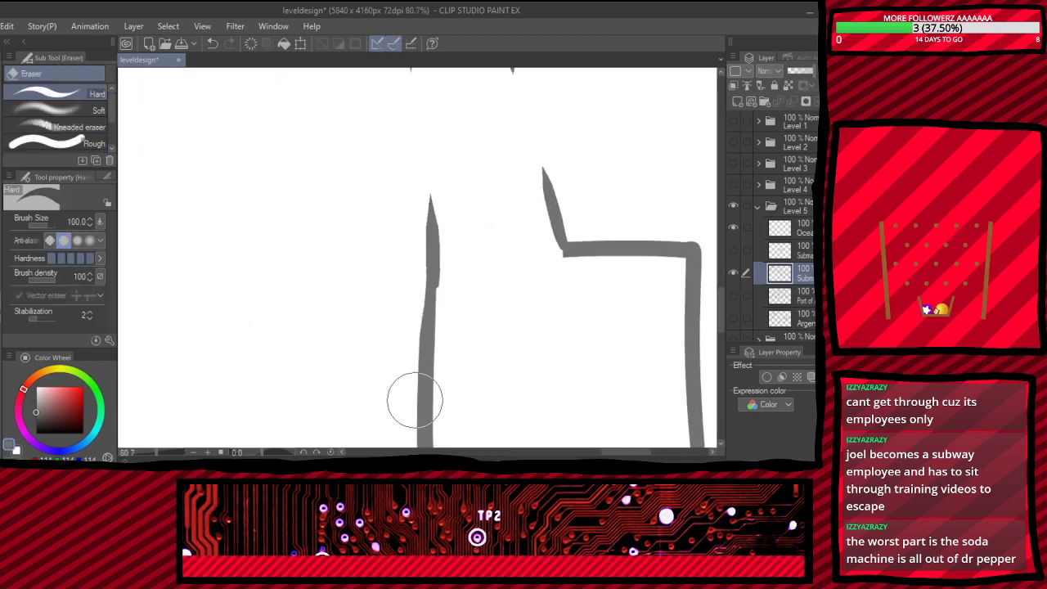
{"action": "key", "text": "p"}
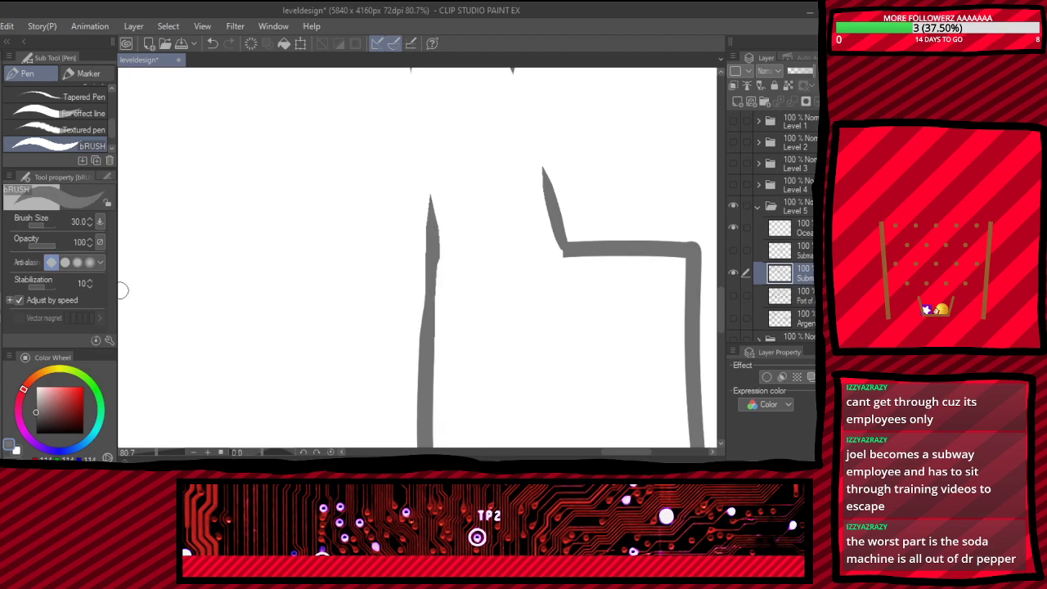
- Redraw the upper part of the square room's left wall with brush strokes to even out its thickness
{"action": "scroll", "coordinate": [275, 264], "scroll_direction": "down", "scroll_amount": 3}
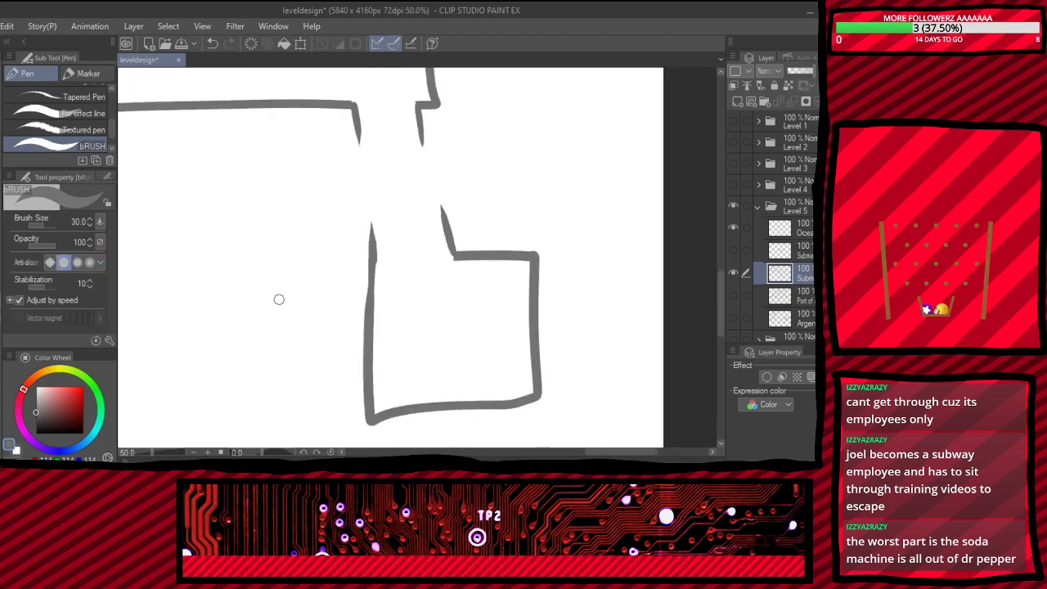
{"action": "scroll", "coordinate": [354, 246], "scroll_direction": "up", "scroll_amount": 3}
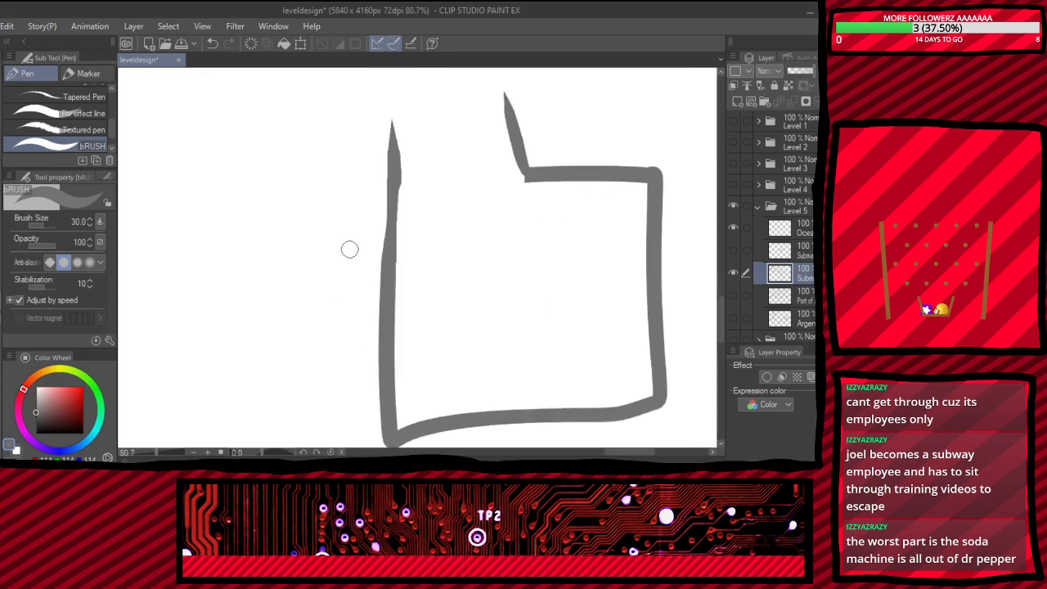
{"action": "left_click_drag", "start_coordinate": [394, 190], "coordinate": [389, 284]}
{"action": "left_click_drag", "start_coordinate": [388, 154], "coordinate": [388, 252]}
{"action": "scroll", "coordinate": [404, 426], "scroll_direction": "down", "scroll_amount": 8}
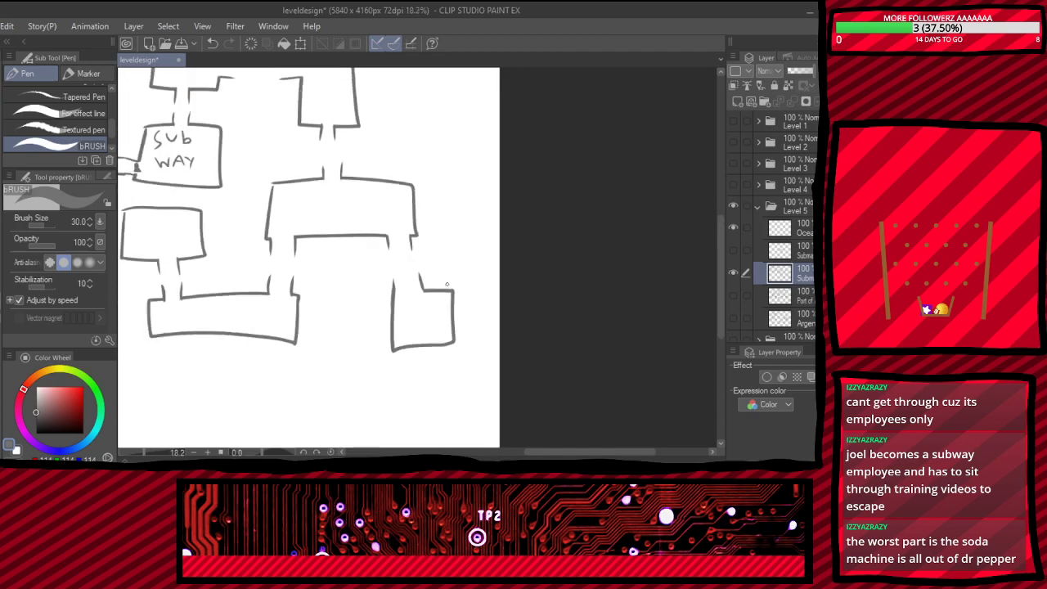
- Examine the whole room layout, from the lower rooms and their doorways up to the Subway and Exit rooms
{"action": "scroll", "coordinate": [295, 299], "scroll_direction": "down", "scroll_amount": 2}
{"action": "scroll", "coordinate": [435, 385], "scroll_direction": "up", "scroll_amount": 8}
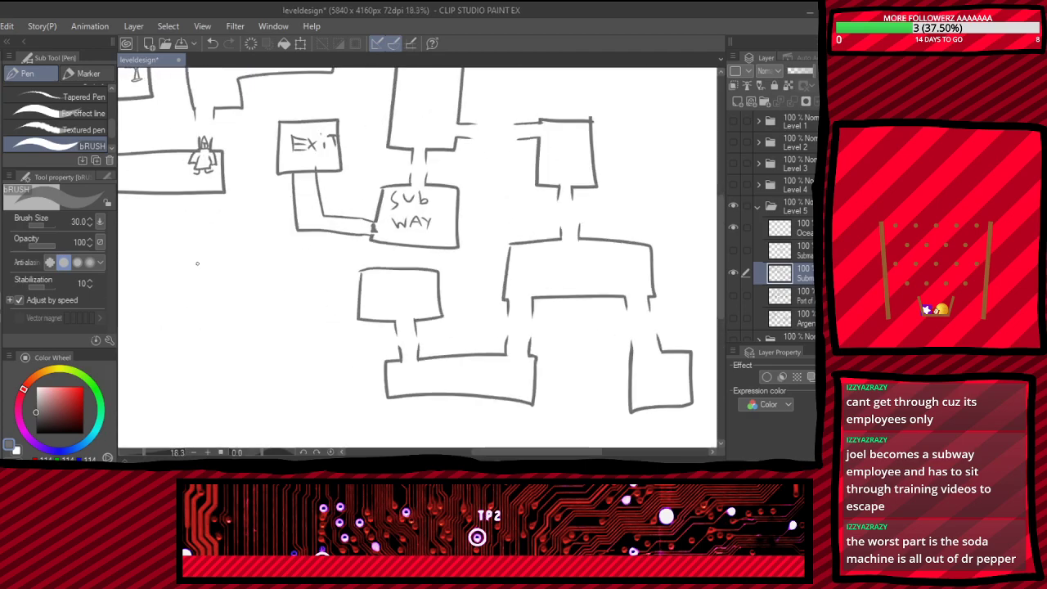
{"action": "scroll", "coordinate": [428, 384], "scroll_direction": "down", "scroll_amount": 6}
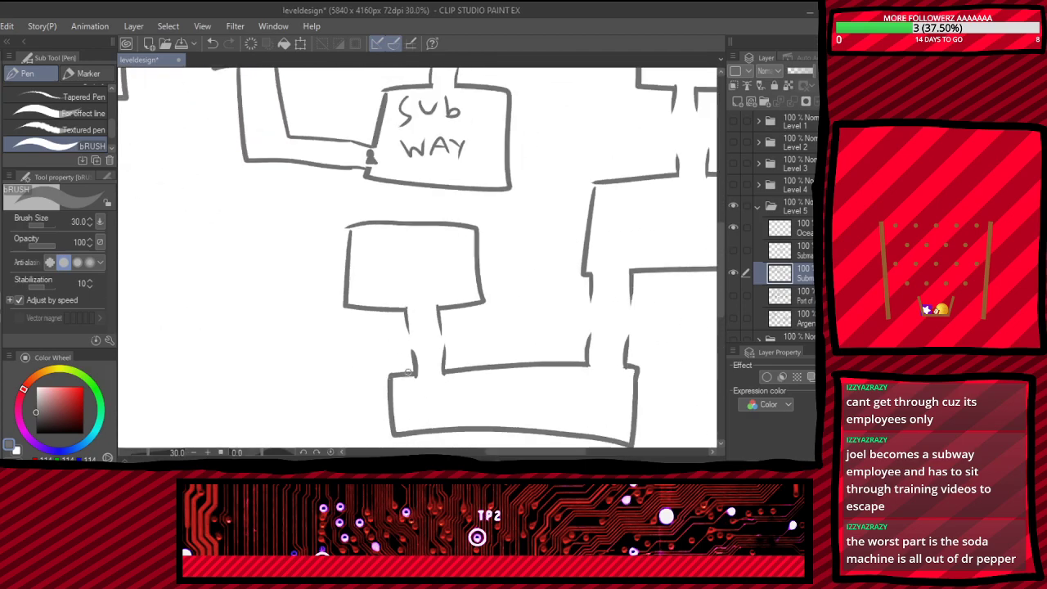
{"action": "scroll", "coordinate": [400, 337], "scroll_direction": "up", "scroll_amount": 2}
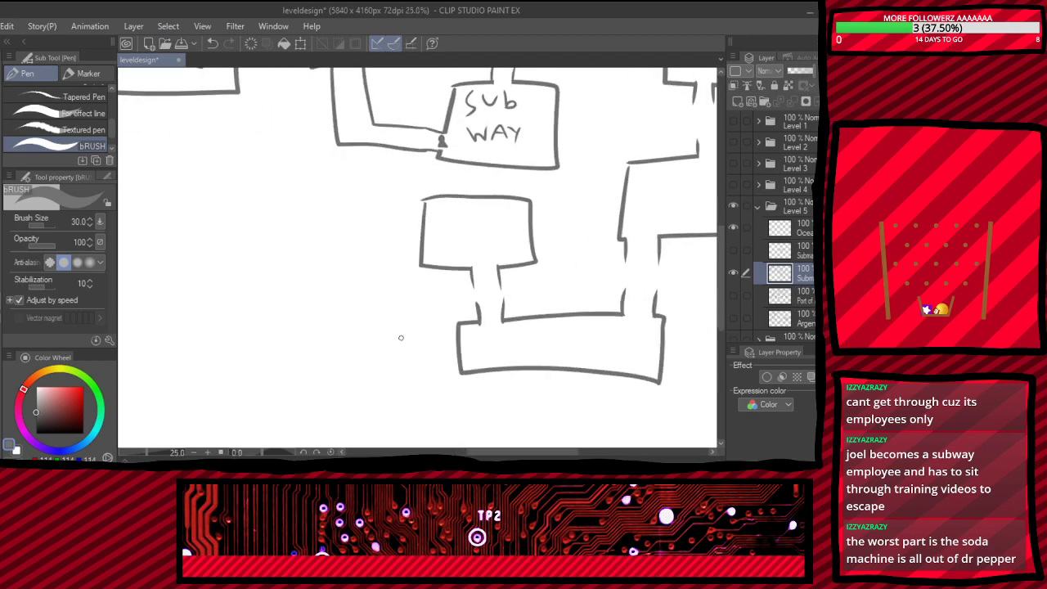
{"action": "scroll", "coordinate": [401, 337], "scroll_direction": "down", "scroll_amount": 2}
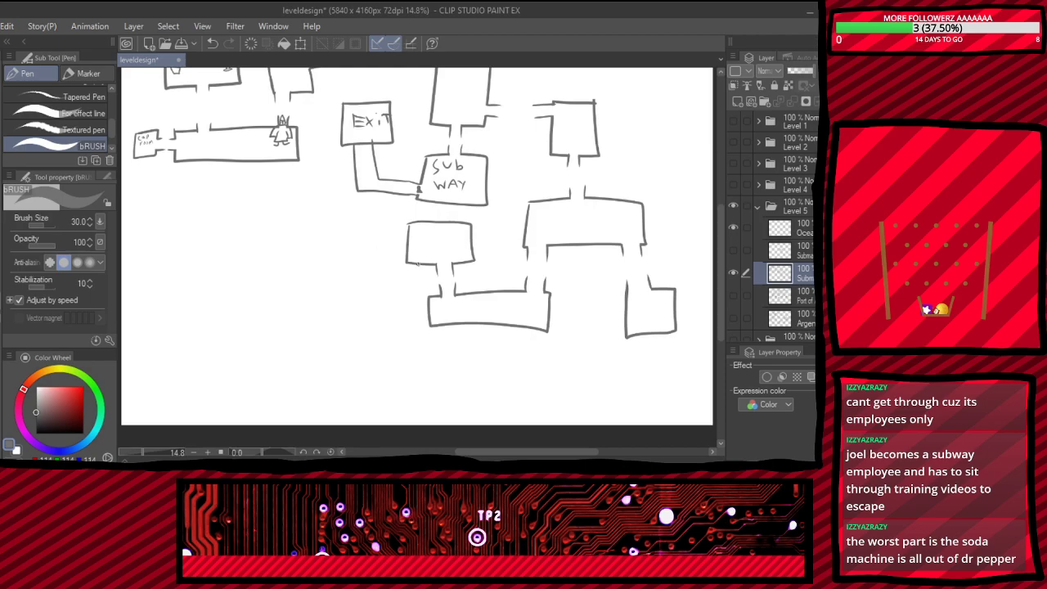
{"action": "scroll", "coordinate": [415, 313], "scroll_direction": "down", "scroll_amount": 2}
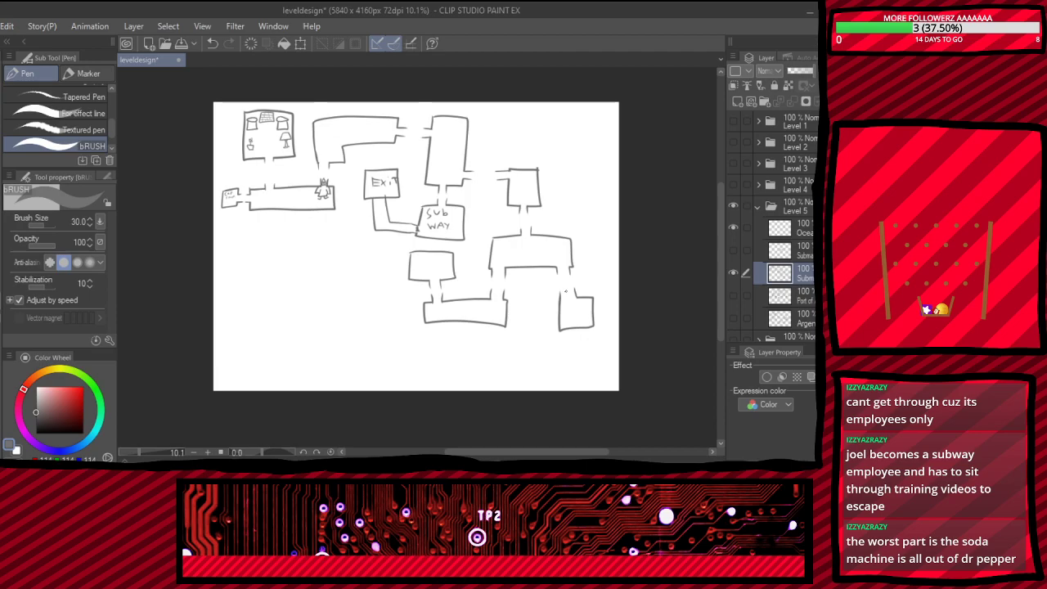
{"action": "scroll", "coordinate": [496, 257], "scroll_direction": "down", "scroll_amount": 4}
{"action": "scroll", "coordinate": [533, 267], "scroll_direction": "up", "scroll_amount": 9}
{"action": "scroll", "coordinate": [368, 306], "scroll_direction": "up", "scroll_amount": 4}
{"action": "scroll", "coordinate": [345, 273], "scroll_direction": "down", "scroll_amount": 10}
{"action": "scroll", "coordinate": [368, 176], "scroll_direction": "up", "scroll_amount": 4}
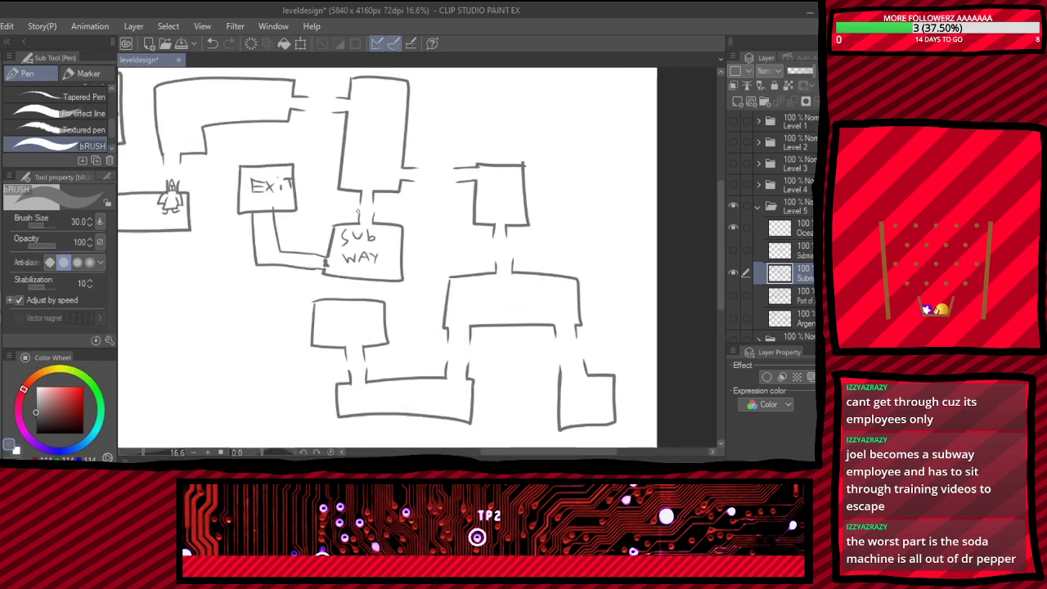
- Draw a brimmed cap lettered "SW" beside the word "WAY" inside the Subway room
{"action": "scroll", "coordinate": [357, 211], "scroll_direction": "up", "scroll_amount": 8}
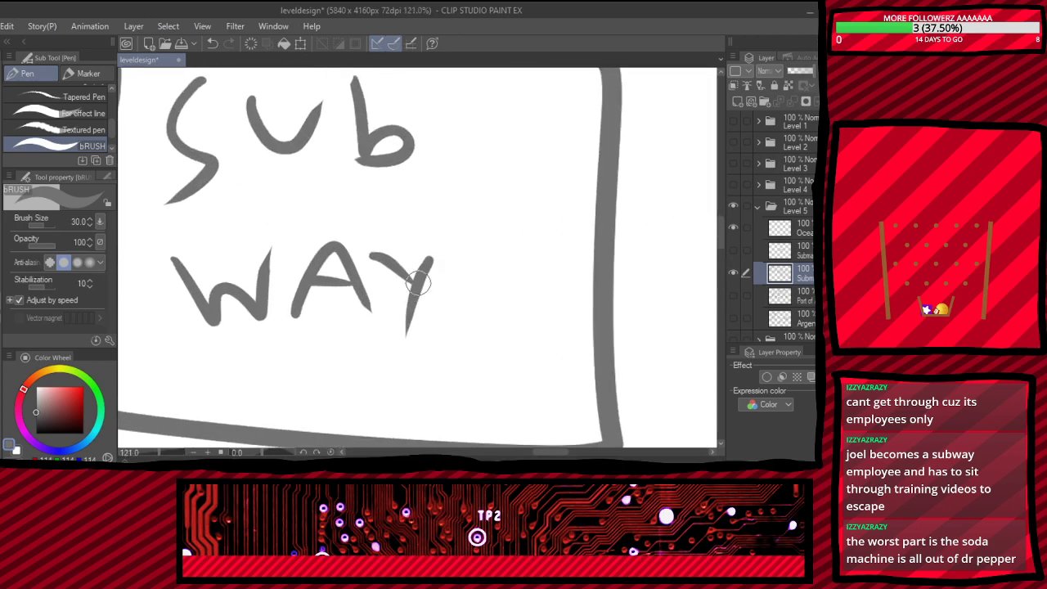
{"action": "scroll", "coordinate": [417, 282], "scroll_direction": "up", "scroll_amount": 2}
{"action": "mouse_move", "coordinate": [458, 288]}
{"action": "left_mouse_down"}
{"action": "mouse_move", "coordinate": [621, 263]}
{"action": "mouse_move", "coordinate": [596, 234]}
{"action": "mouse_move", "coordinate": [492, 276]}
{"action": "left_mouse_up"}
{"action": "mouse_move", "coordinate": [541, 232]}
{"action": "left_mouse_down"}
{"action": "mouse_move", "coordinate": [523, 274]}
{"action": "mouse_move", "coordinate": [589, 233]}
{"action": "left_mouse_up"}
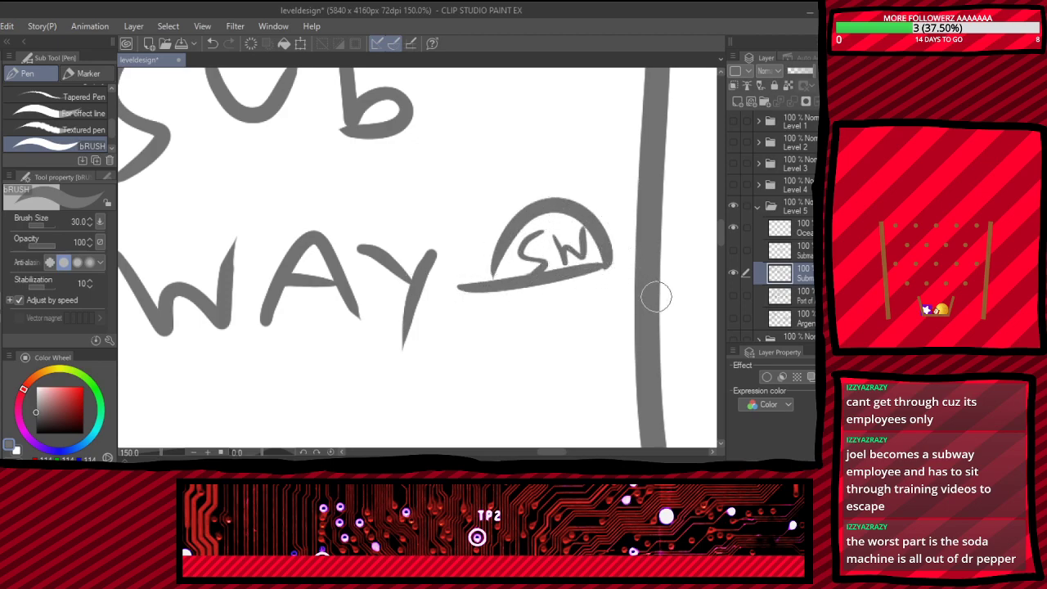
- Draw an oval face below the cap brim and sketch two pointed, lined eye shapes hanging from the brim
{"action": "mouse_move", "coordinate": [505, 299]}
{"action": "left_mouse_down"}
{"action": "mouse_move", "coordinate": [601, 316]}
{"action": "mouse_move", "coordinate": [605, 257]}
{"action": "left_mouse_up"}
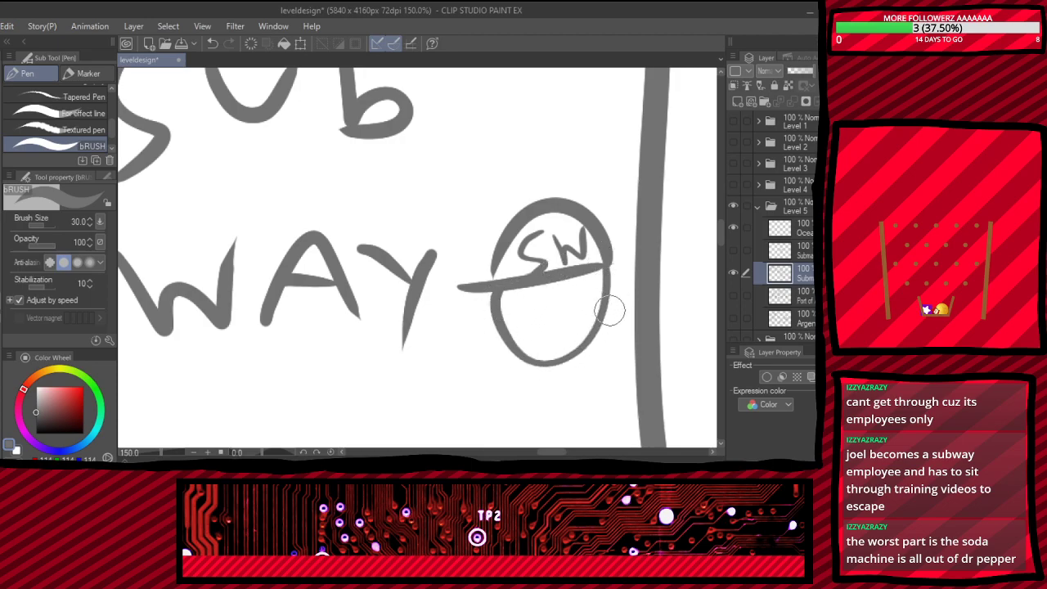
{"action": "mouse_move", "coordinate": [509, 284]}
{"action": "left_mouse_down"}
{"action": "mouse_move", "coordinate": [535, 325]}
{"action": "mouse_move", "coordinate": [568, 271]}
{"action": "mouse_move", "coordinate": [577, 279]}
{"action": "mouse_move", "coordinate": [566, 286]}
{"action": "mouse_move", "coordinate": [592, 316]}
{"action": "mouse_move", "coordinate": [596, 270]}
{"action": "left_mouse_up"}
{"action": "mouse_move", "coordinate": [533, 314]}
{"action": "left_mouse_down"}
{"action": "mouse_move", "coordinate": [585, 286]}
{"action": "mouse_move", "coordinate": [587, 315]}
{"action": "left_mouse_up"}
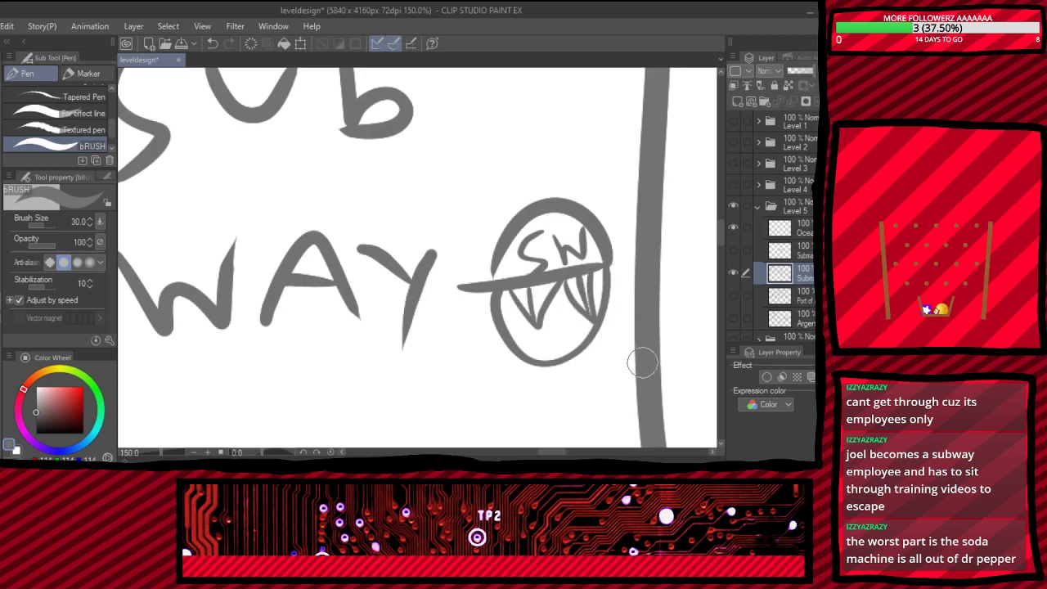
- Draw the Subway employee's flared body below the head, letter a first name on the shirt, and add two short legs with feet
{"action": "scroll", "coordinate": [545, 171], "scroll_direction": "down", "scroll_amount": 6}
{"action": "scroll", "coordinate": [528, 303], "scroll_direction": "up", "scroll_amount": 7}
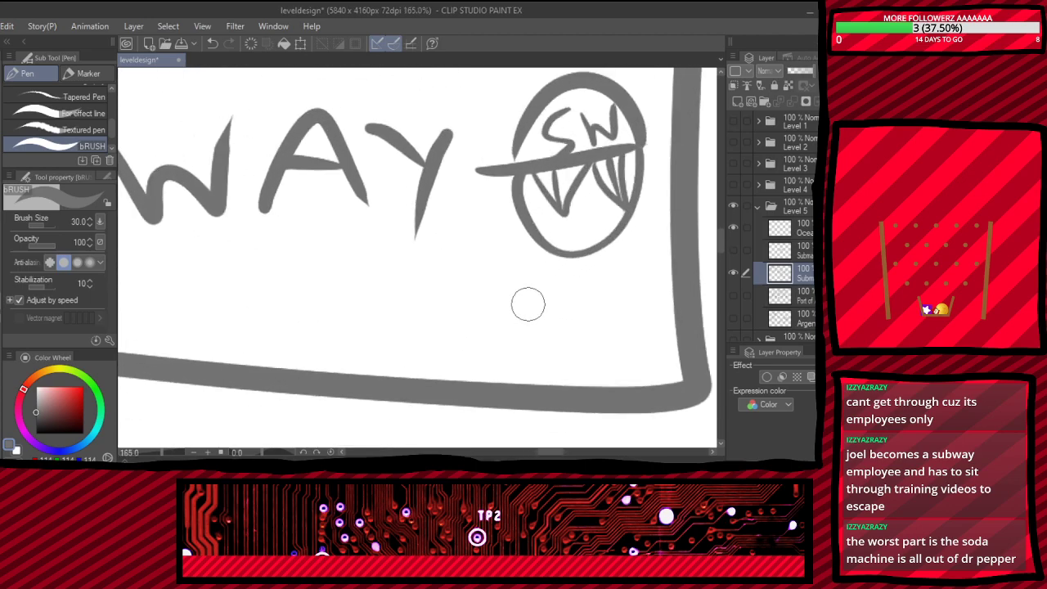
{"action": "mouse_move", "coordinate": [543, 244]}
{"action": "left_mouse_down"}
{"action": "mouse_move", "coordinate": [589, 312]}
{"action": "mouse_move", "coordinate": [615, 239]}
{"action": "left_mouse_up"}
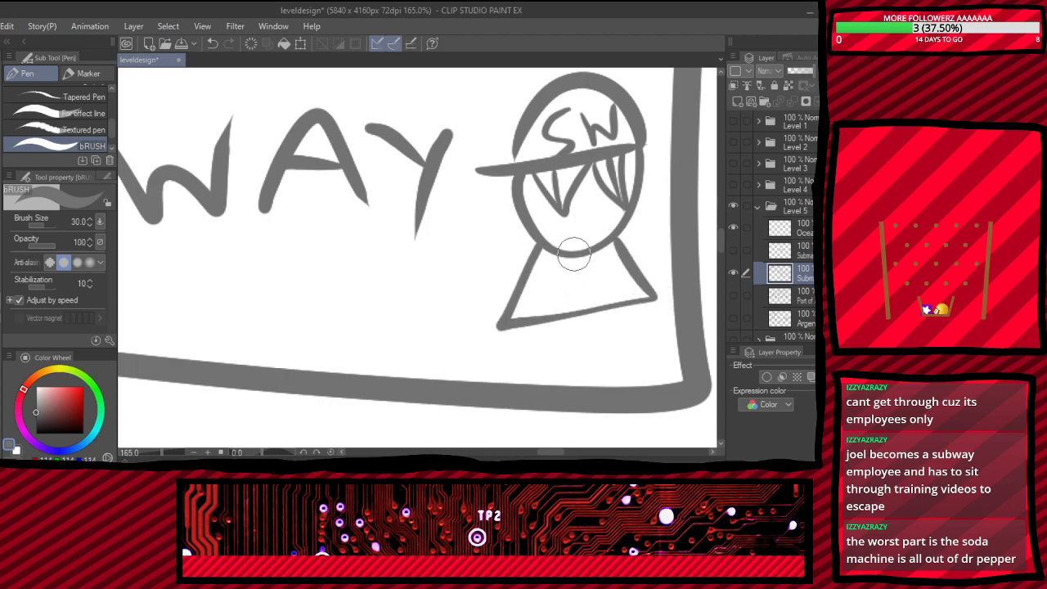
{"action": "mouse_move", "coordinate": [561, 266]}
{"action": "left_mouse_down"}
{"action": "mouse_move", "coordinate": [540, 303]}
{"action": "mouse_move", "coordinate": [575, 266]}
{"action": "mouse_move", "coordinate": [566, 278]}
{"action": "mouse_move", "coordinate": [591, 285]}
{"action": "mouse_move", "coordinate": [618, 265]}
{"action": "mouse_move", "coordinate": [650, 280]}
{"action": "left_mouse_up"}
{"action": "left_click_drag", "start_coordinate": [603, 312], "coordinate": [636, 331]}
{"action": "mouse_move", "coordinate": [565, 314]}
{"action": "left_mouse_down"}
{"action": "mouse_move", "coordinate": [561, 339]}
{"action": "mouse_move", "coordinate": [542, 336]}
{"action": "left_mouse_up"}
{"action": "scroll", "coordinate": [463, 181], "scroll_direction": "down", "scroll_amount": 7}
{"action": "scroll", "coordinate": [533, 110], "scroll_direction": "up", "scroll_amount": 6}
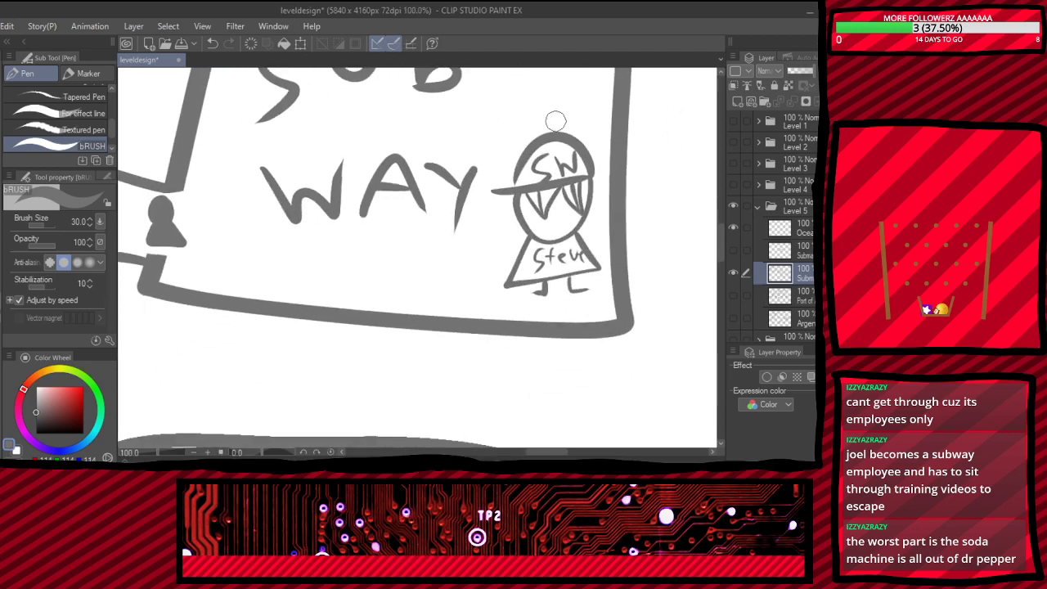
- Inspect the employee figure in the Subway room, the overall room layout, and the tall room's doorways
{"action": "scroll", "coordinate": [562, 145], "scroll_direction": "up", "scroll_amount": 1}
{"action": "scroll", "coordinate": [491, 200], "scroll_direction": "up", "scroll_amount": 3}
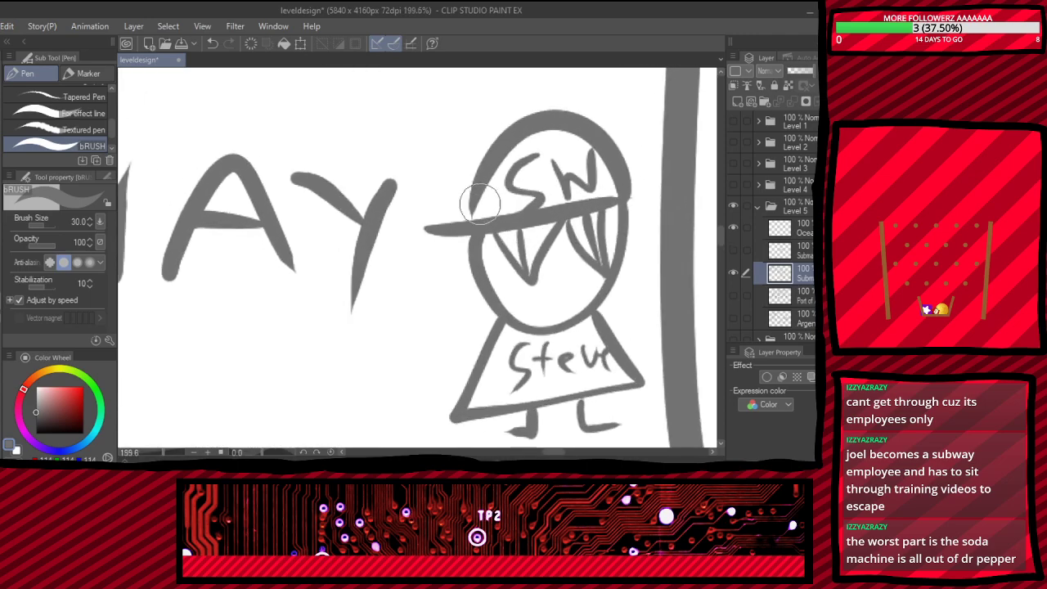
{"action": "scroll", "coordinate": [524, 90], "scroll_direction": "down", "scroll_amount": 4}
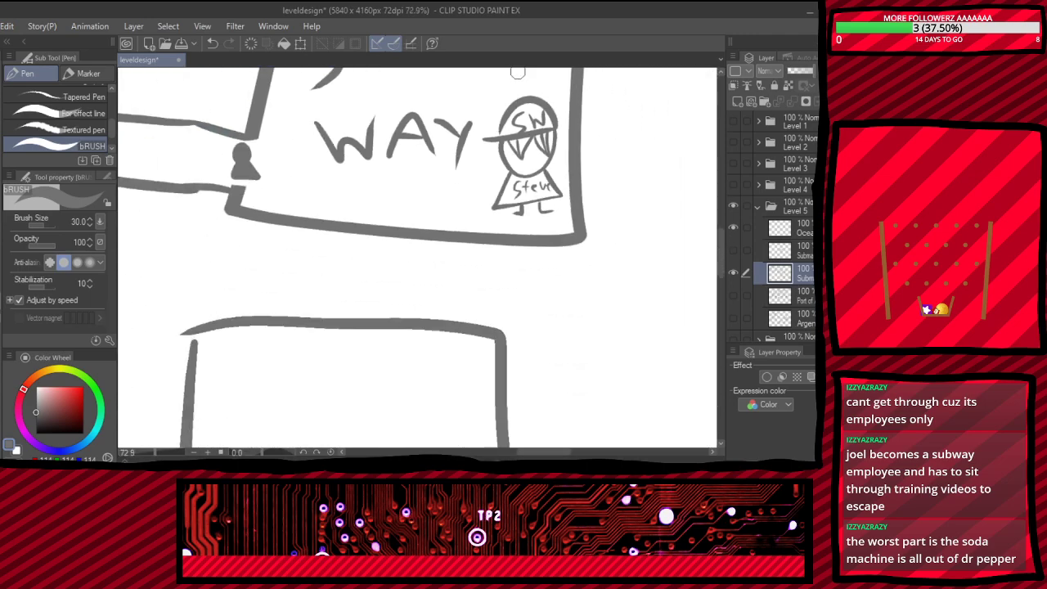
{"action": "scroll", "coordinate": [553, 96], "scroll_direction": "down", "scroll_amount": 6}
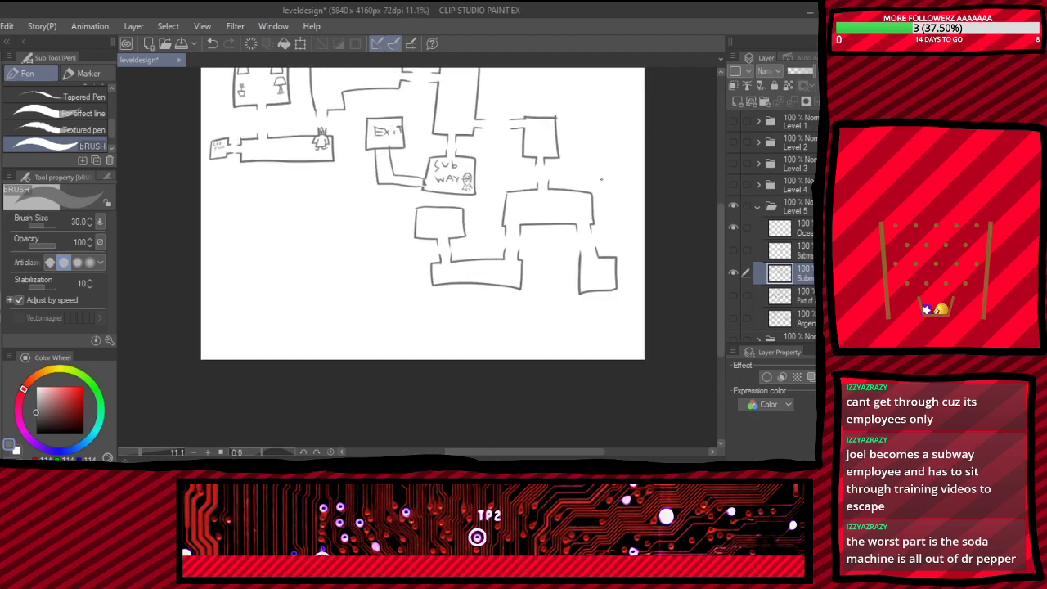
{"action": "scroll", "coordinate": [528, 210], "scroll_direction": "down", "scroll_amount": 1}
{"action": "scroll", "coordinate": [574, 217], "scroll_direction": "down", "scroll_amount": 1}
{"action": "scroll", "coordinate": [547, 144], "scroll_direction": "up", "scroll_amount": 6}
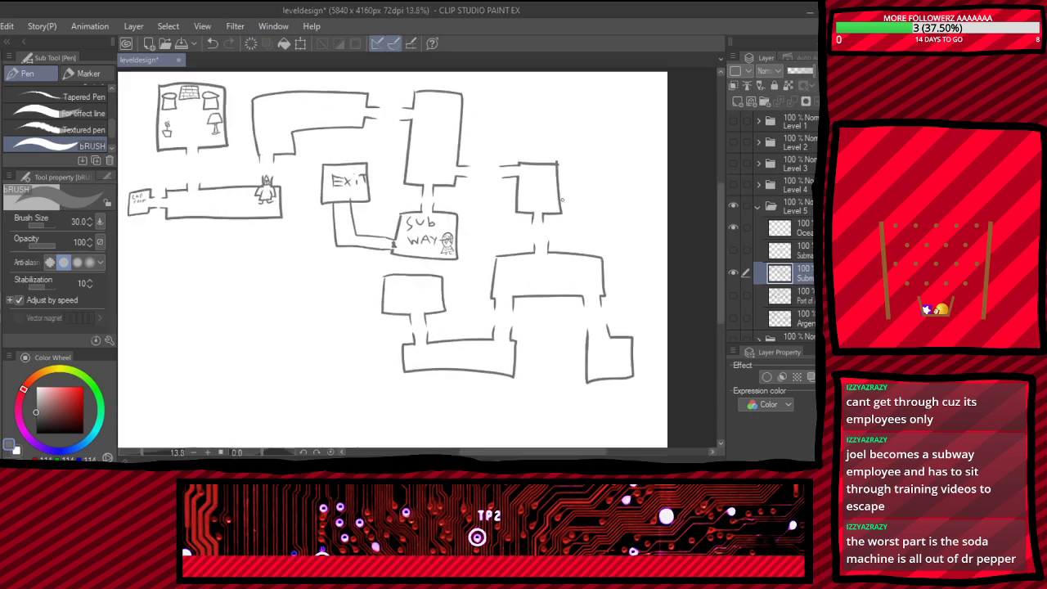
{"action": "scroll", "coordinate": [373, 244], "scroll_direction": "down", "scroll_amount": 4}
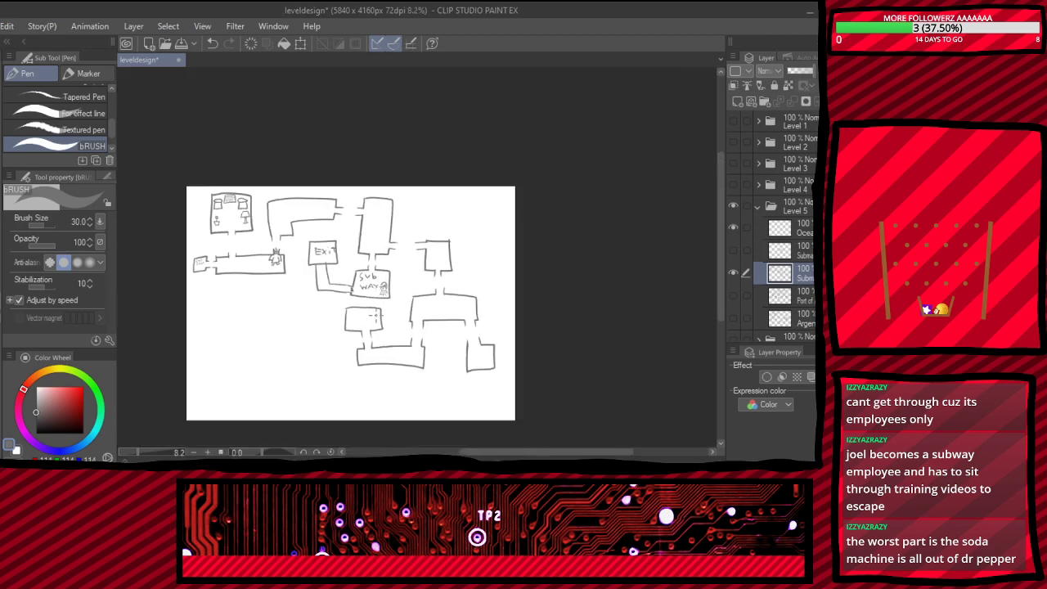
{"action": "scroll", "coordinate": [373, 244], "scroll_direction": "up", "scroll_amount": 5}
{"action": "scroll", "coordinate": [409, 225], "scroll_direction": "up", "scroll_amount": 3}
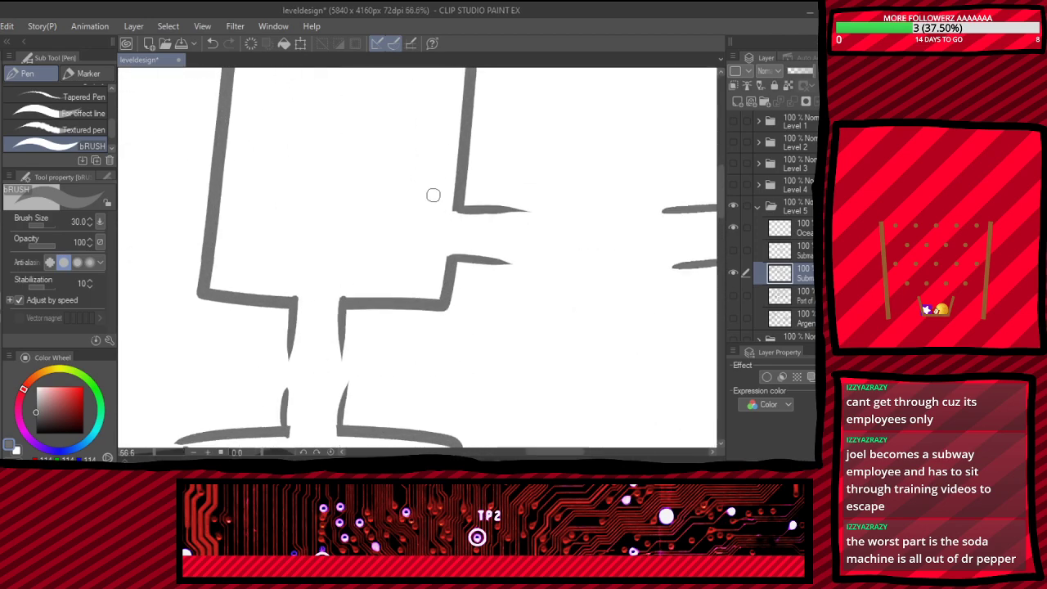
- Draw a small solid pawn-shaped figure inside the tall room, beside its corridor opening
{"action": "mouse_move", "coordinate": [431, 218]}
{"action": "left_mouse_down"}
{"action": "mouse_move", "coordinate": [433, 246]}
{"action": "mouse_move", "coordinate": [441, 239]}
{"action": "left_mouse_up"}
{"action": "scroll", "coordinate": [454, 245], "scroll_direction": "up", "scroll_amount": 1}
{"action": "scroll", "coordinate": [477, 271], "scroll_direction": "up", "scroll_amount": 2}
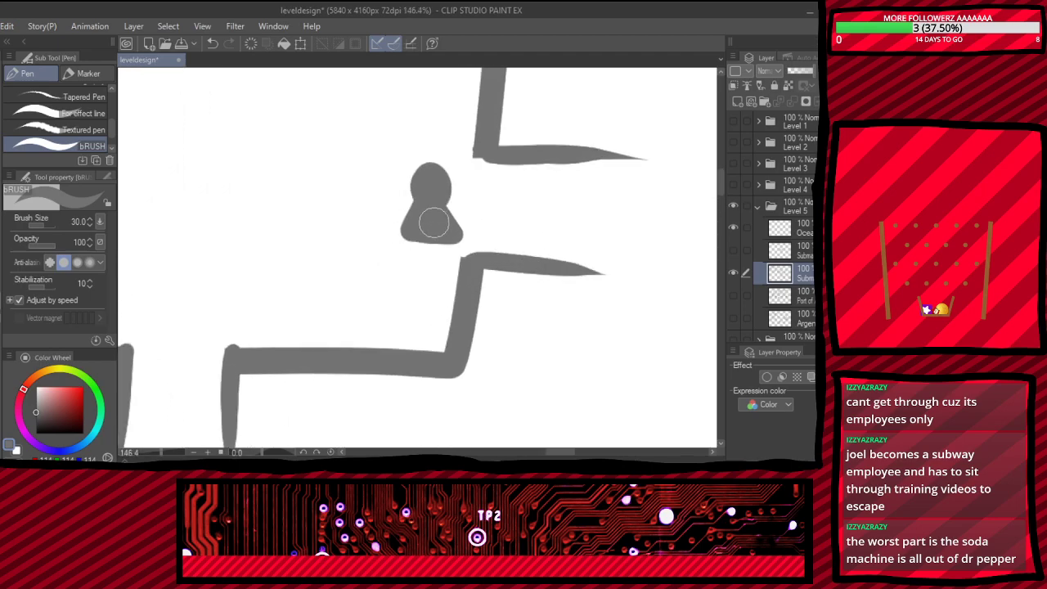
- Display the Argentina drawing in place of the Submarine map and select the area around the crab with a rectangular selection
{"action": "scroll", "coordinate": [426, 214], "scroll_direction": "down", "scroll_amount": 3}
{"action": "scroll", "coordinate": [425, 201], "scroll_direction": "down", "scroll_amount": 5}
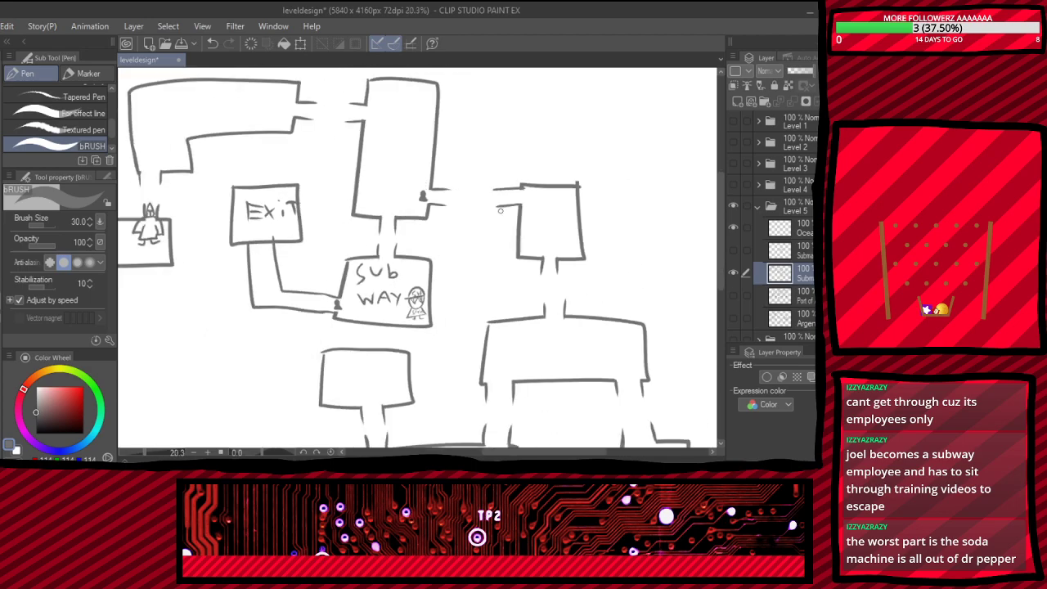
{"action": "scroll", "coordinate": [550, 208], "scroll_direction": "down", "scroll_amount": 3}
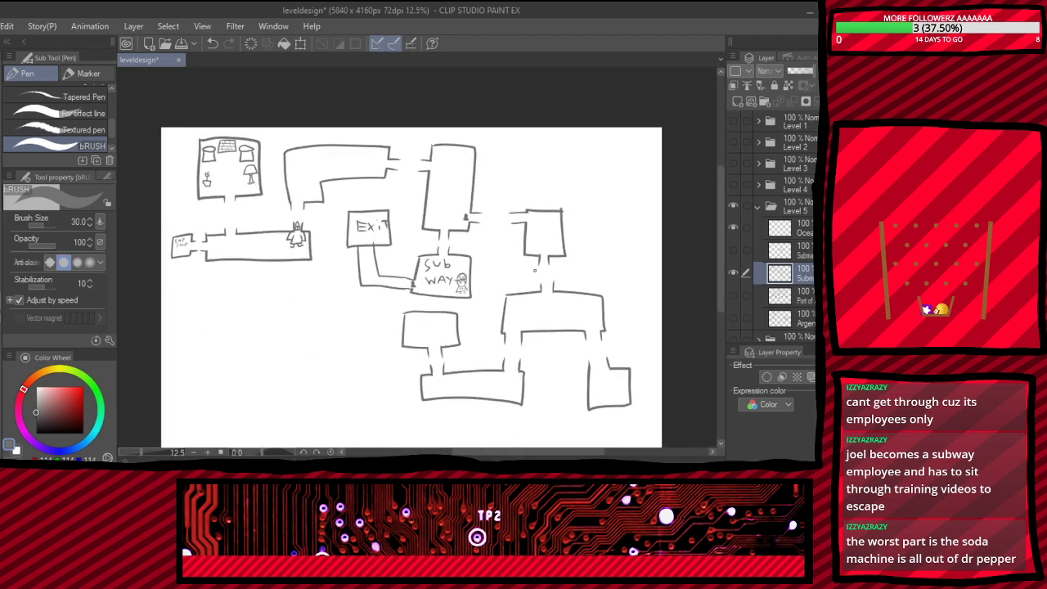
{"action": "scroll", "coordinate": [562, 334], "scroll_direction": "down", "scroll_amount": 2}
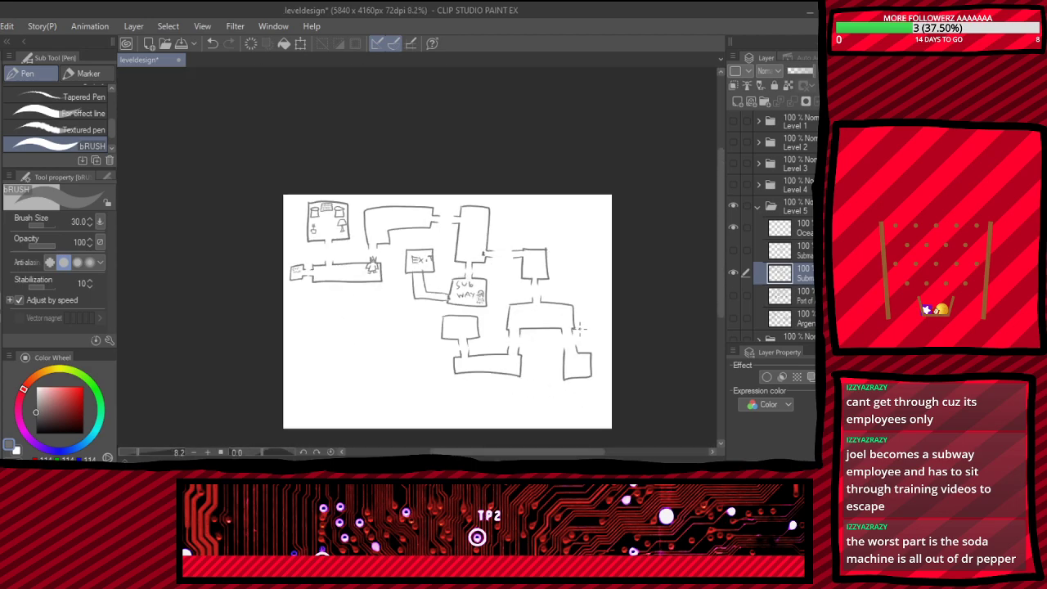
{"action": "scroll", "coordinate": [393, 377], "scroll_direction": "up", "scroll_amount": 5}
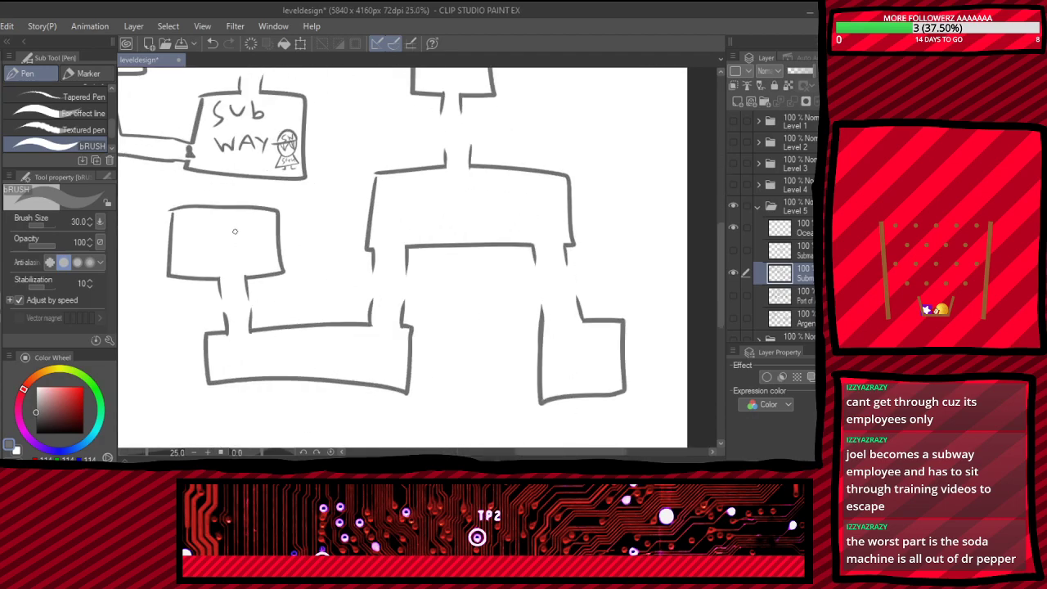
{"action": "scroll", "coordinate": [279, 254], "scroll_direction": "down", "scroll_amount": 2}
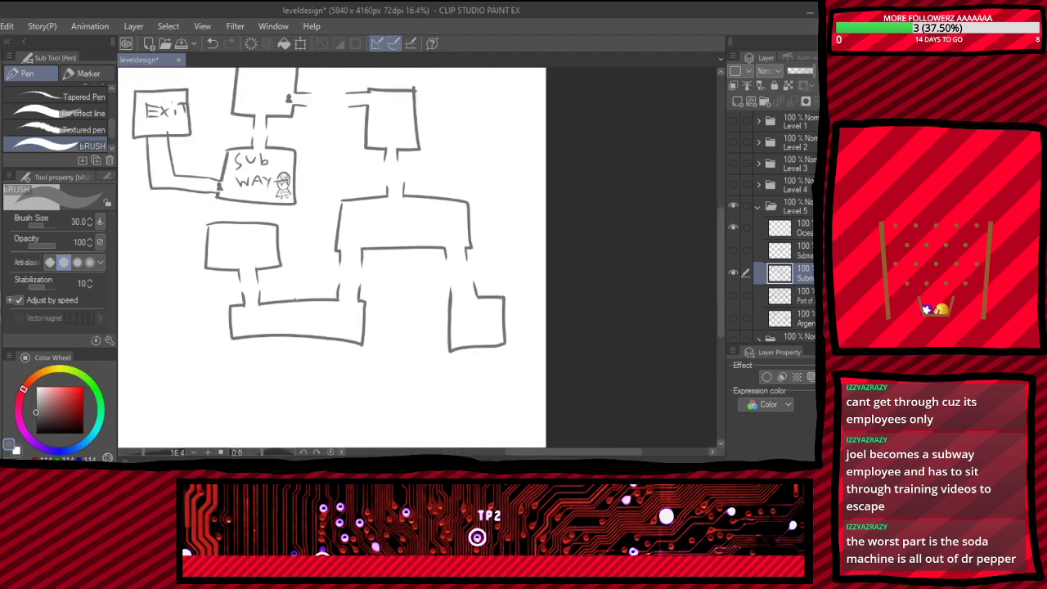
{"action": "left_click", "coordinate": [733, 273]}
{"action": "left_click", "coordinate": [745, 318]}
{"action": "left_click", "coordinate": [746, 318]}
{"action": "left_click", "coordinate": [733, 319]}
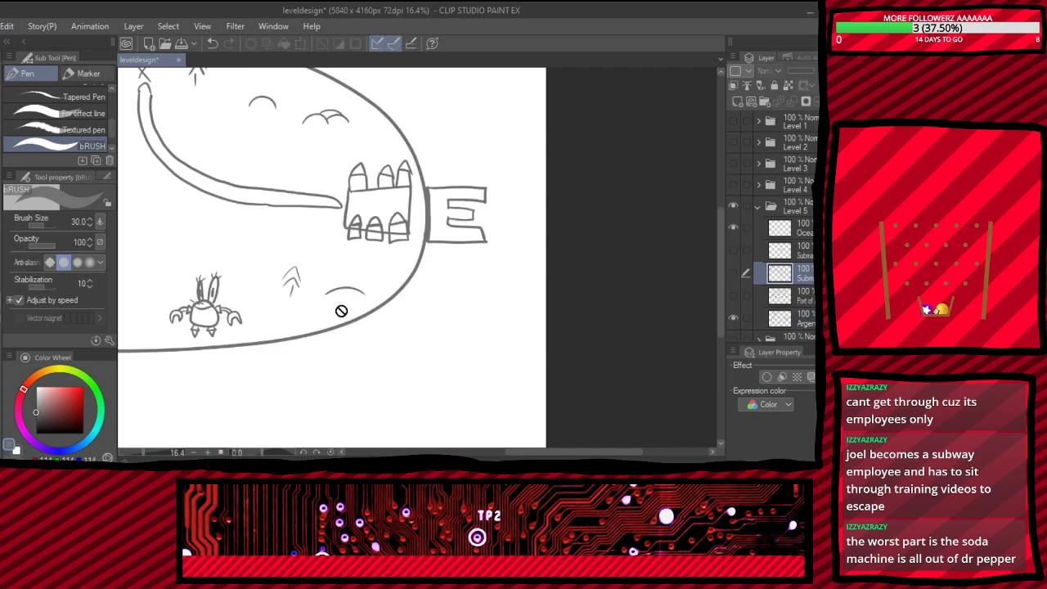
{"action": "key", "text": "m"}
{"action": "scroll", "coordinate": [346, 175], "scroll_direction": "down", "scroll_amount": 2}
{"action": "scroll", "coordinate": [229, 258], "scroll_direction": "up", "scroll_amount": 4}
{"action": "scroll", "coordinate": [310, 385], "scroll_direction": "up", "scroll_amount": 1}
{"action": "left_click_drag", "start_coordinate": [198, 194], "coordinate": [384, 349]}
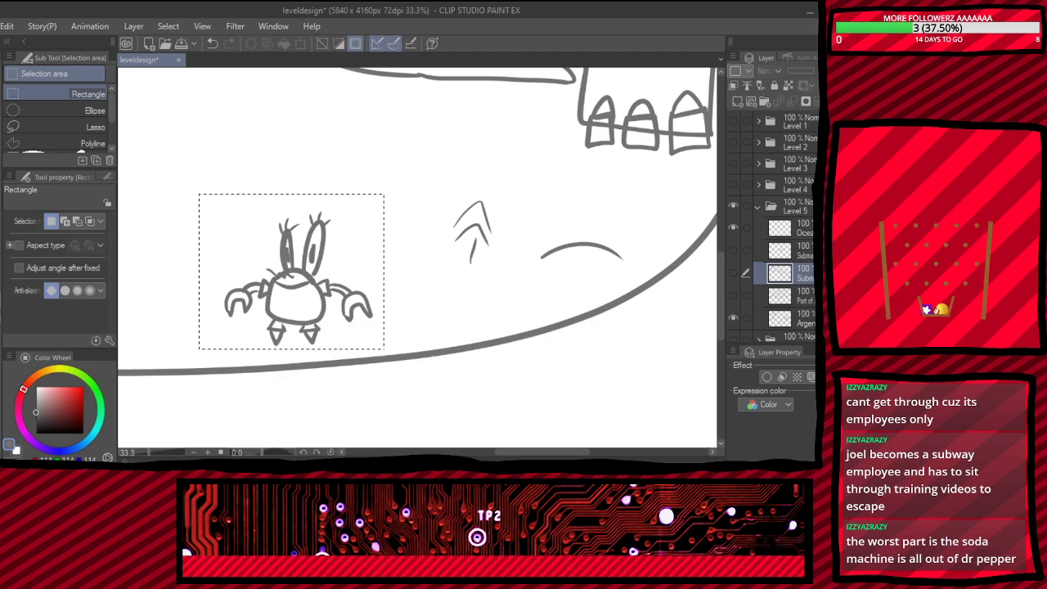
- Try to paste the copied selection onto the Submarine map and move it with the transform
{"action": "left_click", "coordinate": [733, 319]}
{"action": "left_click", "coordinate": [733, 273]}
{"action": "key", "text": "ctrl+d"}
{"action": "scroll", "coordinate": [533, 287], "scroll_direction": "down", "scroll_amount": 4}
{"action": "scroll", "coordinate": [712, 266], "scroll_direction": "up", "scroll_amount": 2}
{"action": "key", "text": "ctrl+v"}
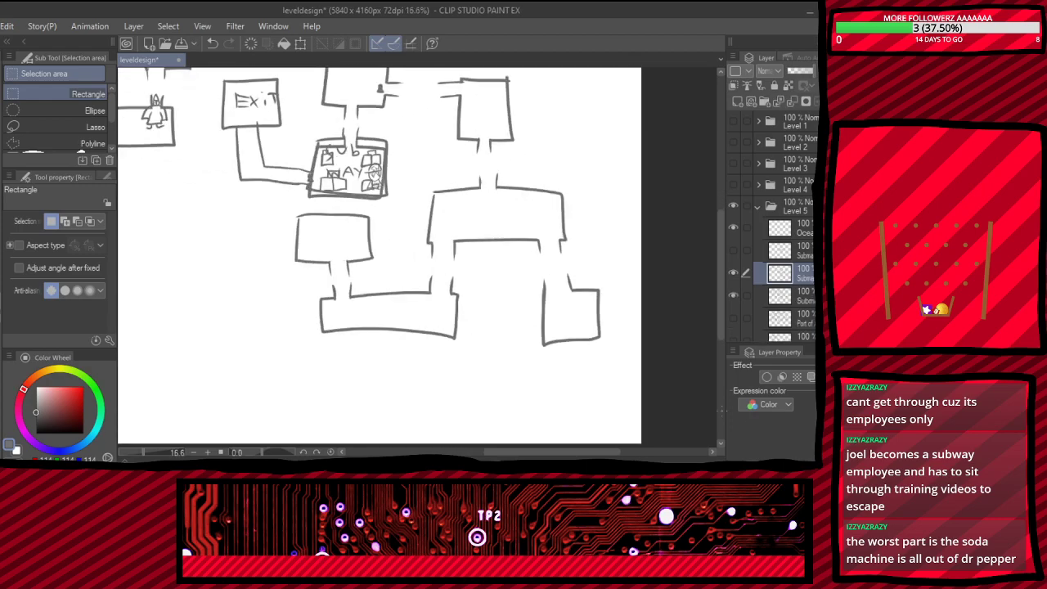
{"action": "key", "text": "ctrl+t"}
{"action": "left_click_drag", "start_coordinate": [574, 273], "coordinate": [764, 430]}
- Undo the pasted Submarine copies and the layer visibility changes made for them
{"action": "key", "text": "ctrl+z"}
{"action": "key", "text": "ctrl+z"}
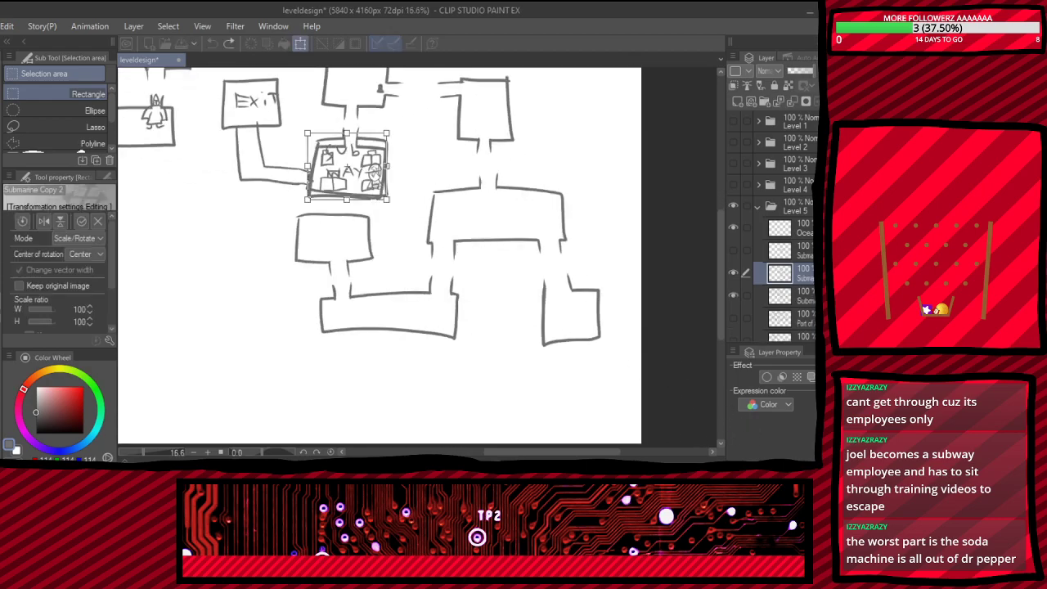
{"action": "scroll", "coordinate": [150, 218], "scroll_direction": "down", "scroll_amount": 3}
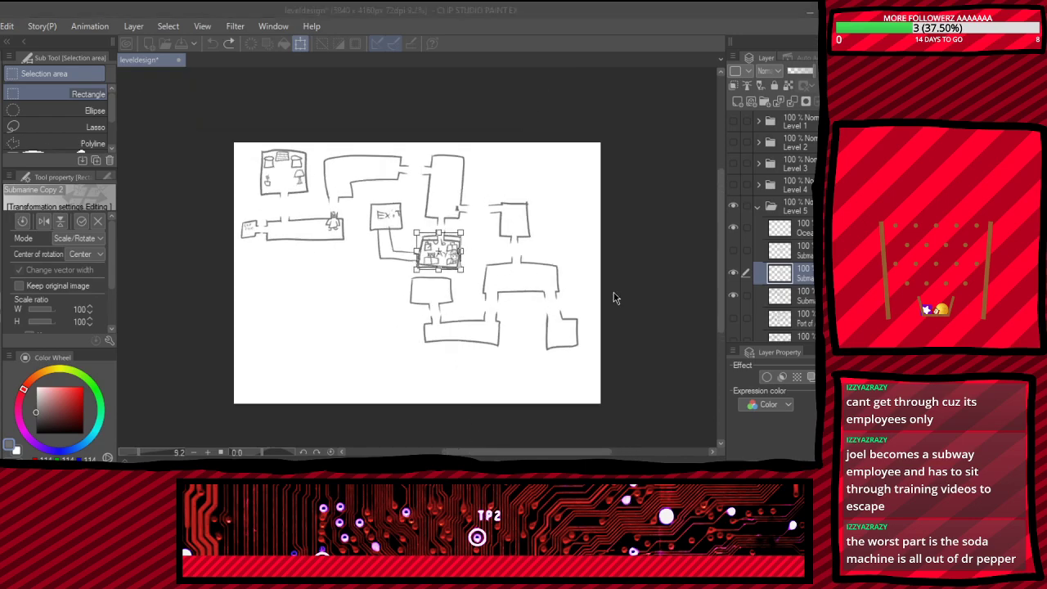
{"action": "key", "text": "Return"}
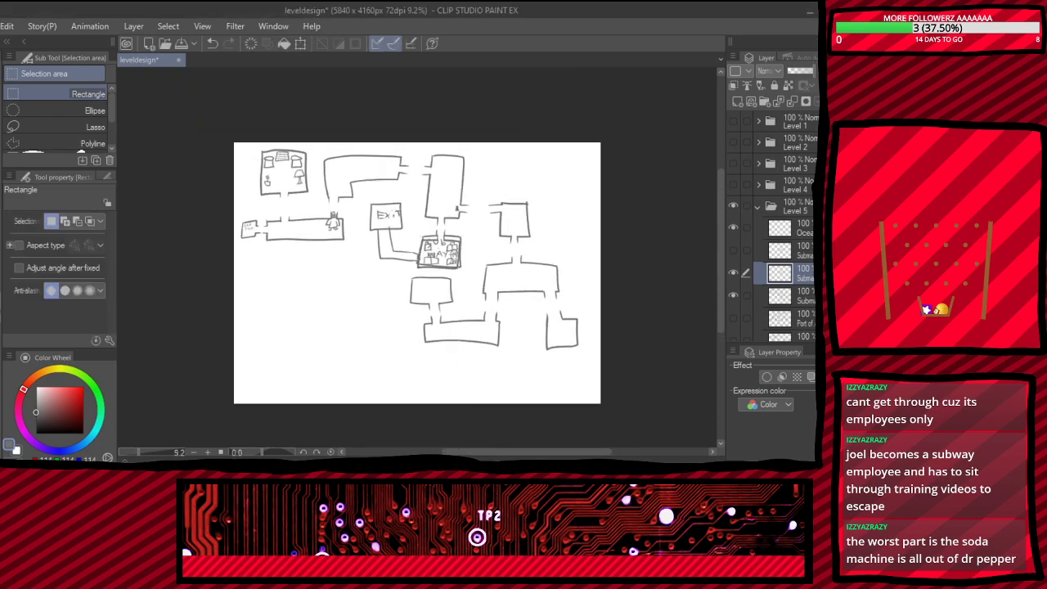
{"action": "key", "text": "ctrl+z"}
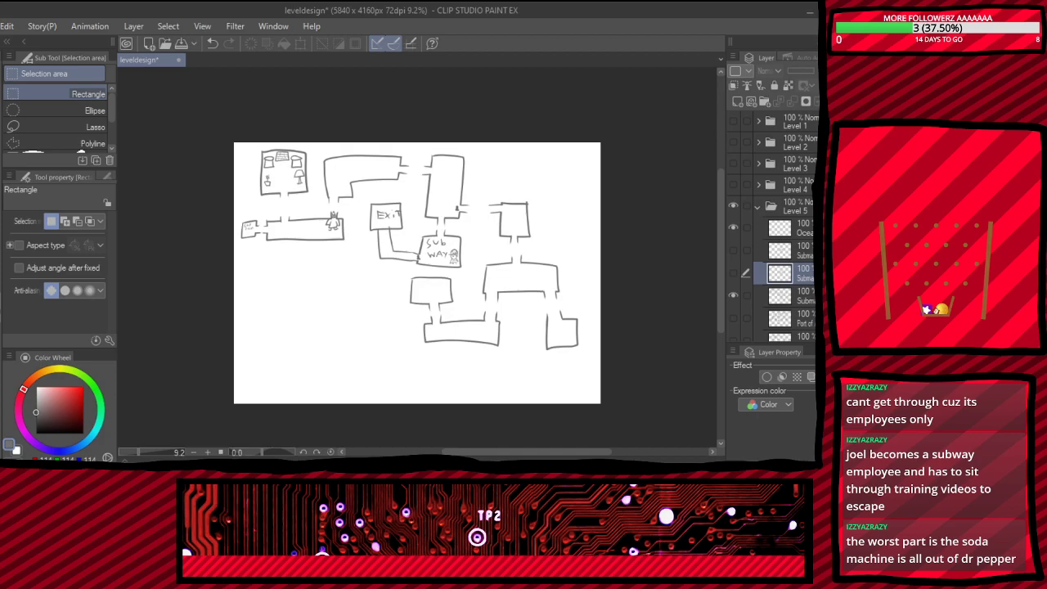
{"action": "key", "text": "ctrl+y"}
{"action": "key", "text": "ctrl+z"}
{"action": "key", "text": "ctrl+y"}
{"action": "key", "text": "ctrl+z"}
{"action": "key", "text": "ctrl+y"}
{"action": "key", "text": "ctrl+z"}
{"action": "key", "text": "ctrl+z"}
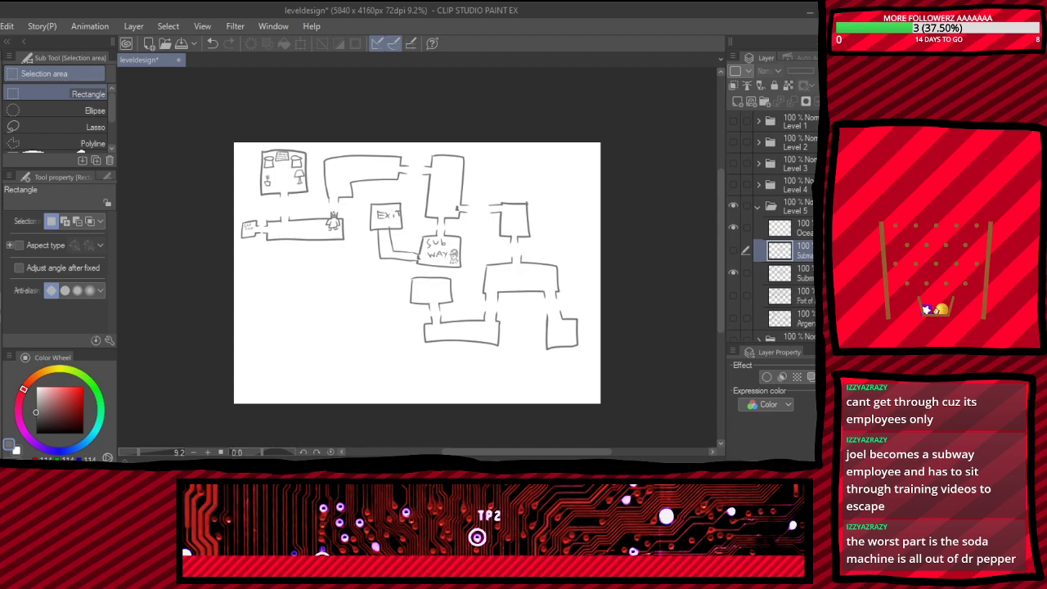
{"action": "key", "text": "ctrl+z"}
{"action": "key", "text": "ctrl+z"}
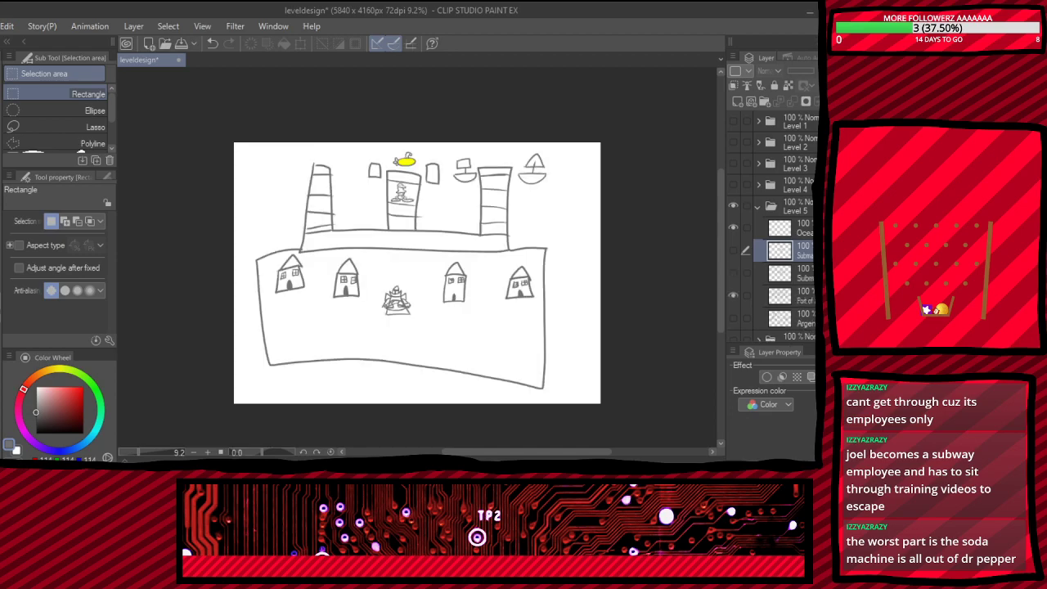
{"action": "key", "text": "ctrl+z"}
- Activate the Argentina layer, copy the crab using a rectangular selection around it, and deselect
{"action": "scroll", "coordinate": [419, 315], "scroll_direction": "up", "scroll_amount": 4}
{"action": "left_click", "coordinate": [781, 318]}
{"action": "scroll", "coordinate": [556, 343], "scroll_direction": "up", "scroll_amount": 2}
{"action": "mouse_move", "coordinate": [247, 197]}
{"action": "left_mouse_down"}
{"action": "mouse_move", "coordinate": [432, 368]}
{"action": "mouse_move", "coordinate": [428, 378]}
{"action": "left_mouse_up"}
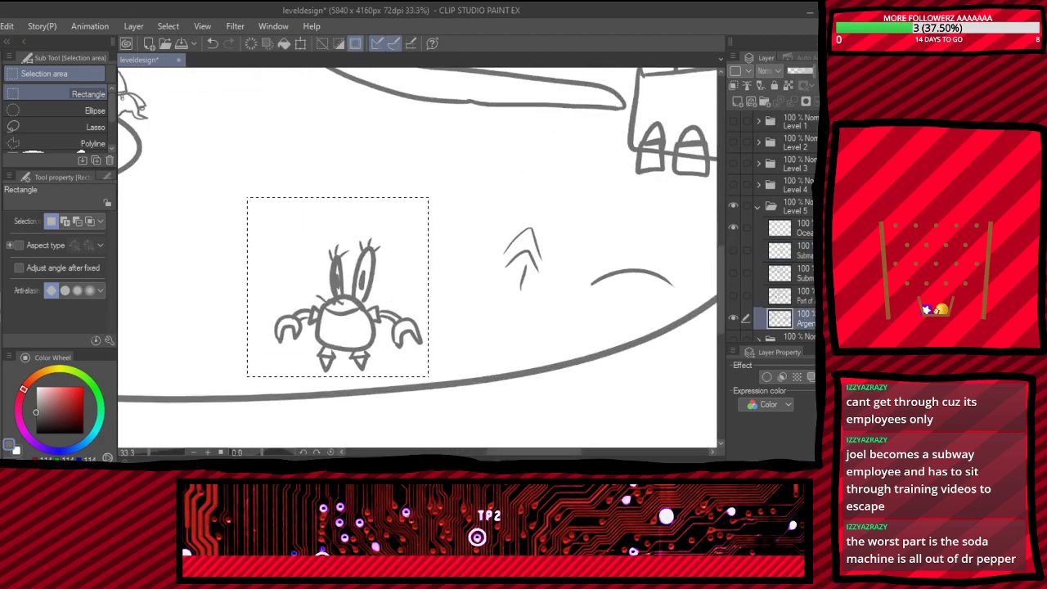
{"action": "key", "text": "ctrl+d"}
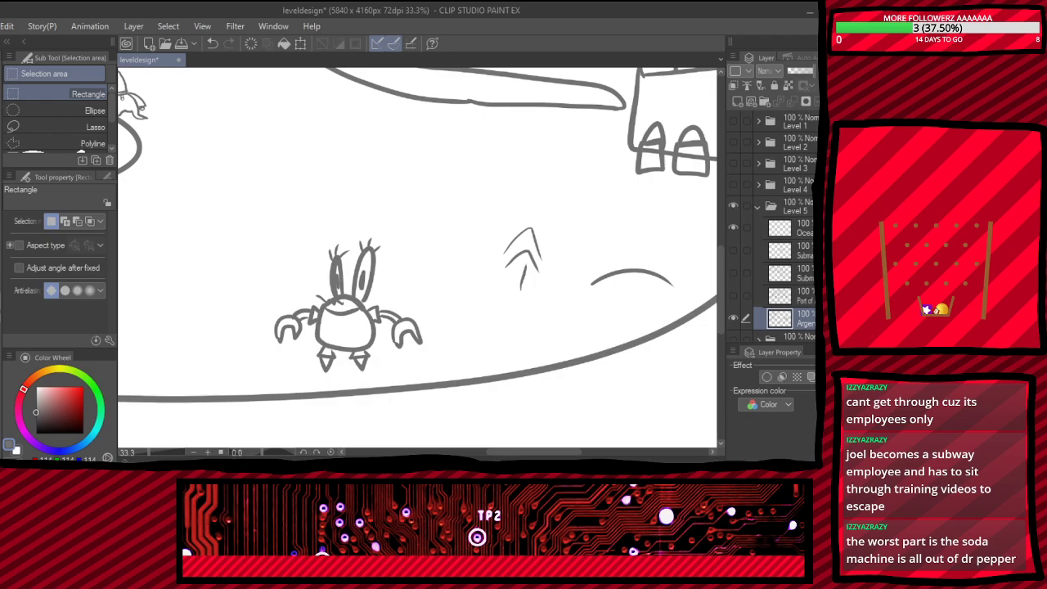
- Hide the Argentina layer, then show the Submarine map layer and make it active
{"action": "left_click", "coordinate": [733, 251]}
{"action": "left_click", "coordinate": [733, 250]}
{"action": "scroll", "coordinate": [418, 257], "scroll_direction": "down", "scroll_amount": 3}
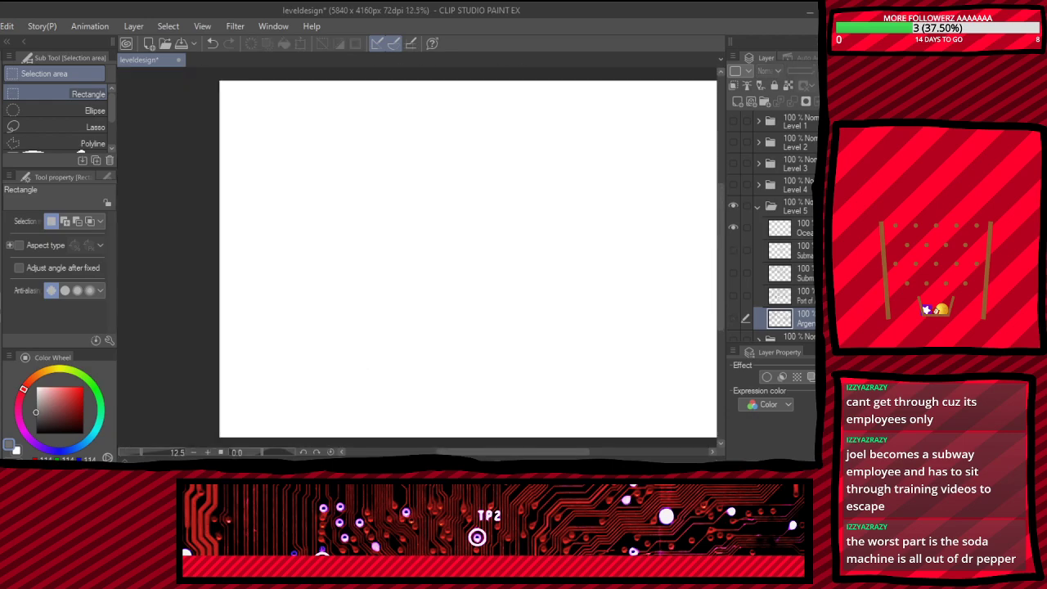
{"action": "left_click", "coordinate": [733, 296]}
{"action": "left_click", "coordinate": [733, 295]}
{"action": "left_click", "coordinate": [734, 273]}
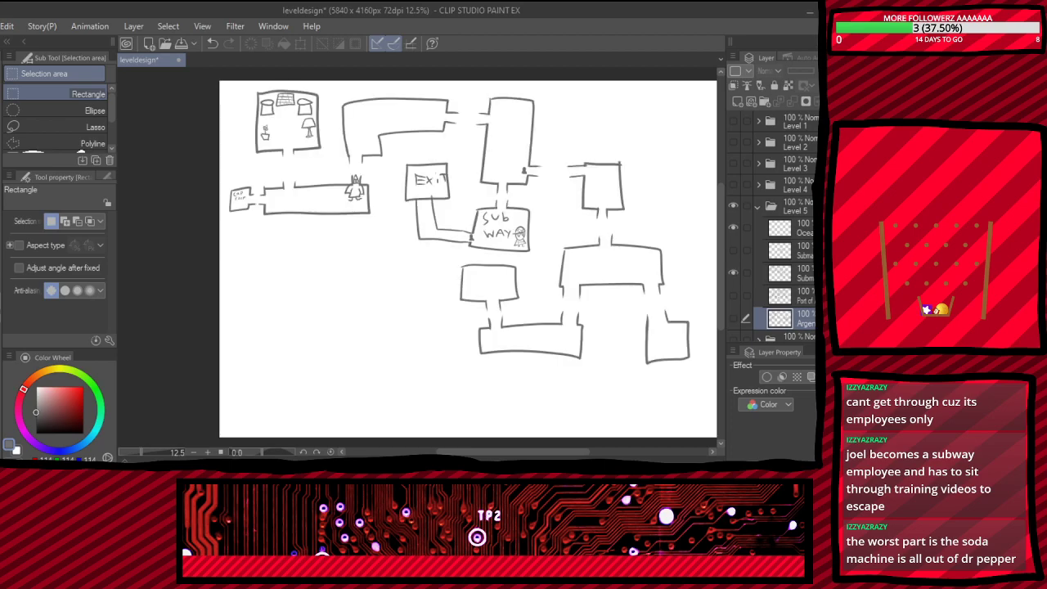
{"action": "scroll", "coordinate": [453, 250], "scroll_direction": "down", "scroll_amount": 3}
{"action": "scroll", "coordinate": [573, 238], "scroll_direction": "up", "scroll_amount": 2}
{"action": "left_click_drag", "start_coordinate": [782, 318], "coordinate": [781, 273]}
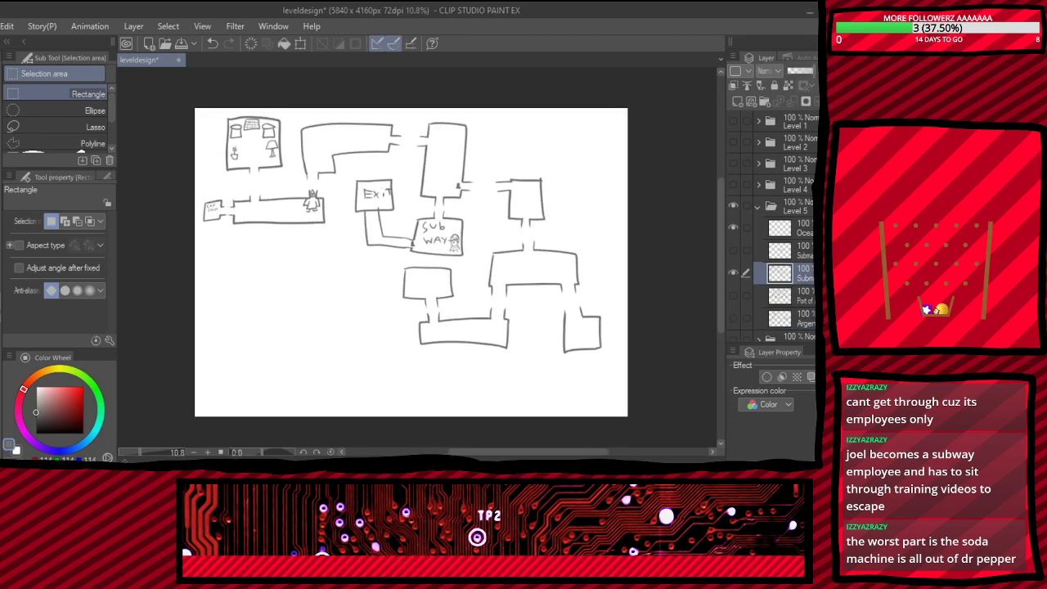
- Paste the crab onto the Submarine map, shrink it and place it inside the small room east of the tall room
{"action": "left_click", "coordinate": [733, 273]}
{"action": "key", "text": "ctrl+t"}
{"action": "left_click_drag", "start_coordinate": [401, 323], "coordinate": [508, 240]}
{"action": "scroll", "coordinate": [556, 281], "scroll_direction": "up", "scroll_amount": 4}
{"action": "left_click_drag", "start_coordinate": [562, 289], "coordinate": [533, 263]}
{"action": "left_click_drag", "start_coordinate": [493, 226], "coordinate": [488, 83]}
{"action": "scroll", "coordinate": [547, 218], "scroll_direction": "down", "scroll_amount": 3}
{"action": "scroll", "coordinate": [547, 218], "scroll_direction": "down", "scroll_amount": 3}
{"action": "scroll", "coordinate": [532, 170], "scroll_direction": "up", "scroll_amount": 6}
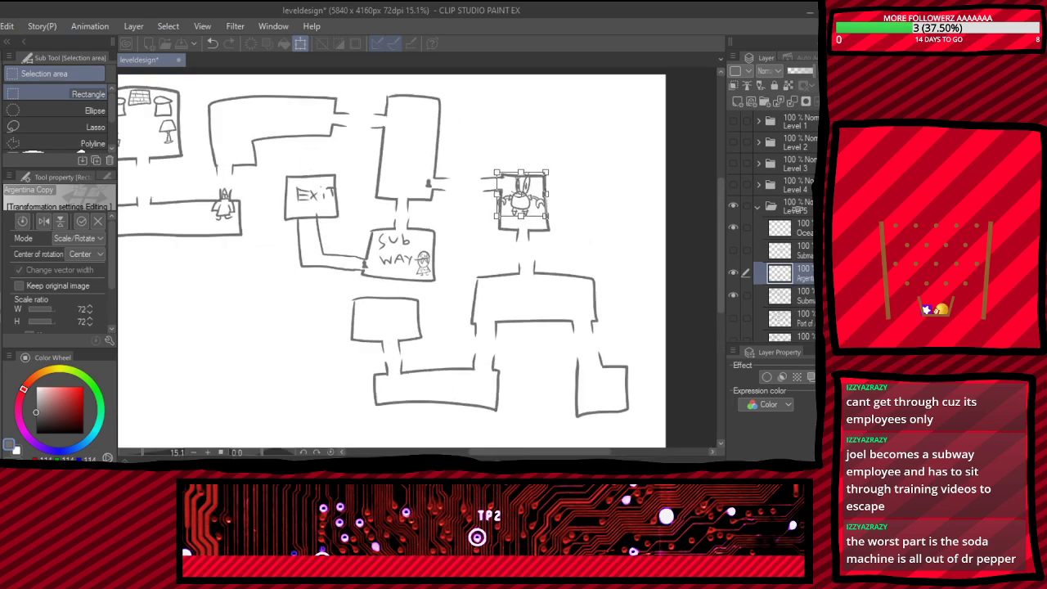
{"action": "left_click_drag", "start_coordinate": [556, 240], "coordinate": [520, 205]}
{"action": "key", "text": "Return"}
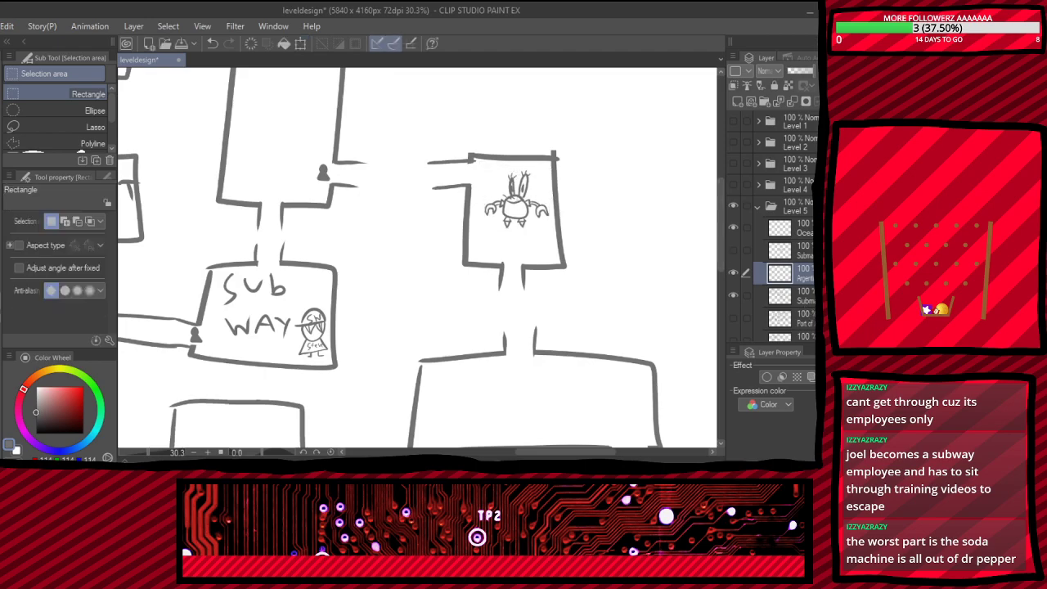
- Paste a second crab, scale it to 52% and place it in the upper part of the tall room
{"action": "scroll", "coordinate": [678, 284], "scroll_direction": "down", "scroll_amount": 2}
{"action": "key", "text": "ctrl+t"}
{"action": "left_click_drag", "start_coordinate": [405, 424], "coordinate": [468, 166]}
{"action": "left_click_drag", "start_coordinate": [503, 197], "coordinate": [485, 160]}
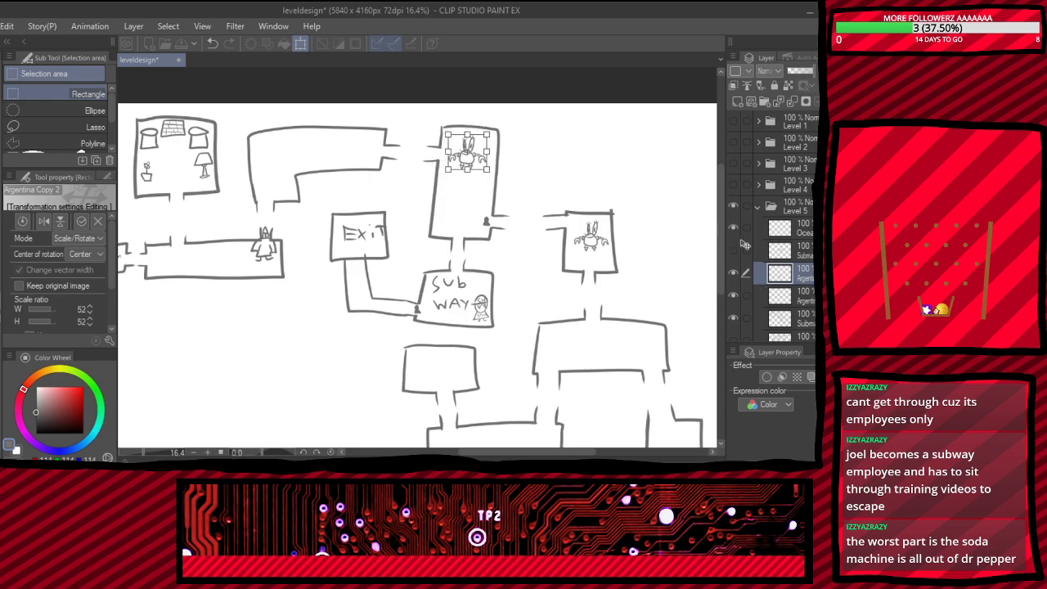
{"action": "key", "text": "Return"}
- Paste a third crab, scale it to 41% and place it in the lower nook of the L-shaped room
{"action": "key", "text": "ctrl+v"}
{"action": "key", "text": "ctrl+t"}
{"action": "left_click_drag", "start_coordinate": [402, 423], "coordinate": [306, 164]}
{"action": "left_click_drag", "start_coordinate": [496, 247], "coordinate": [471, 223]}
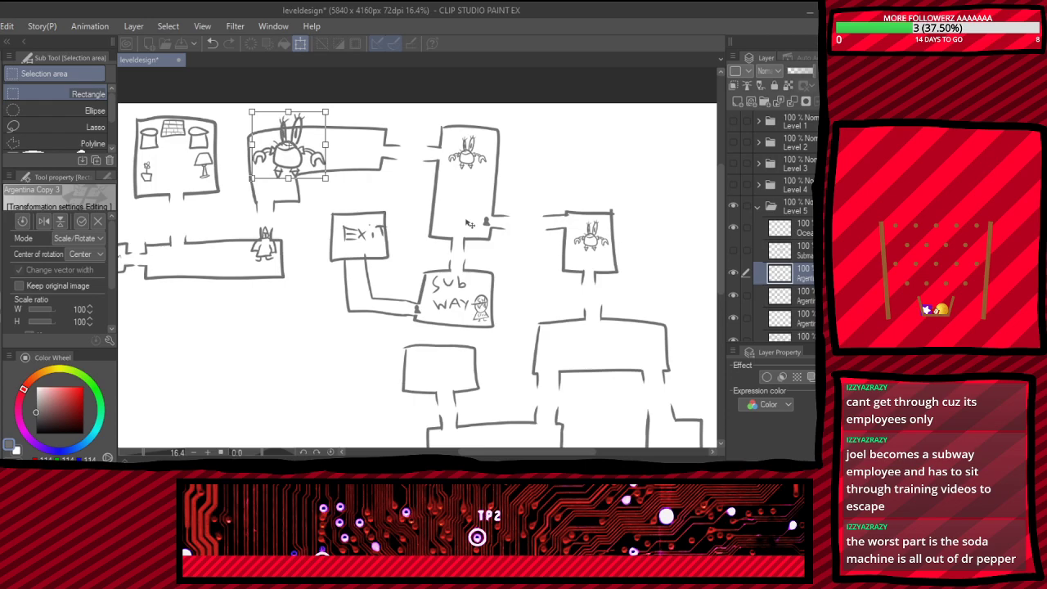
{"action": "left_click_drag", "start_coordinate": [507, 276], "coordinate": [455, 288]}
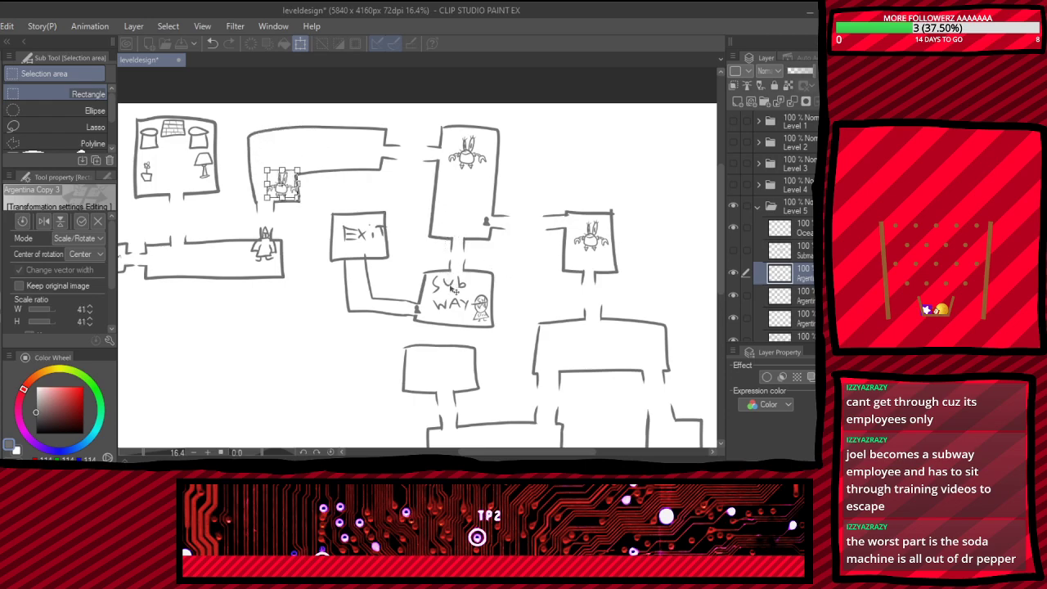
{"action": "key", "text": "Return"}
- Paste a fourth crab, shrink it and place it in the L-shaped room above the third crab
{"action": "key", "text": "ctrl+v"}
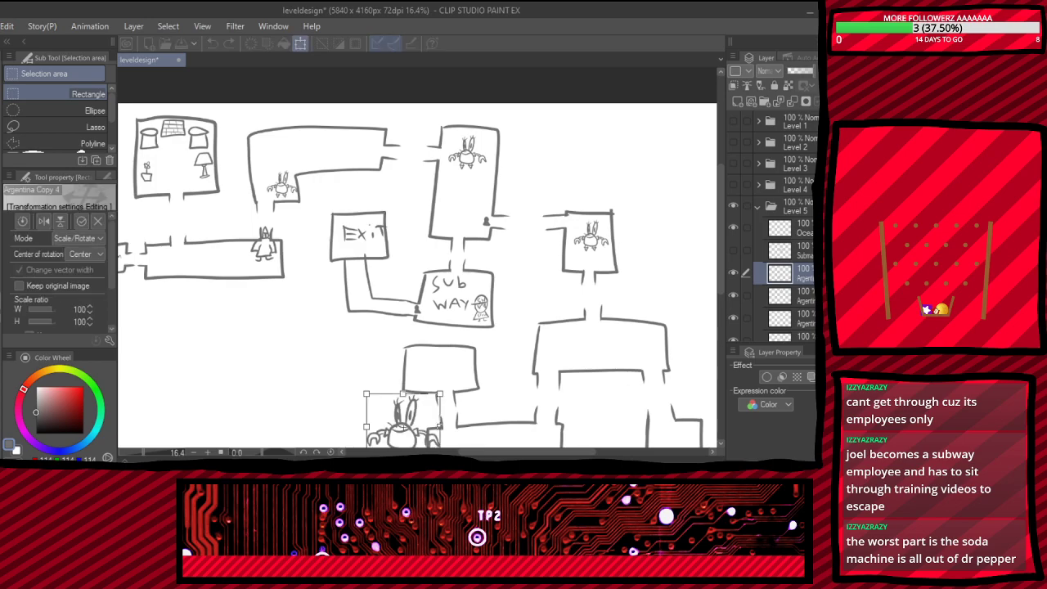
{"action": "left_click_drag", "start_coordinate": [440, 393], "coordinate": [338, 146]}
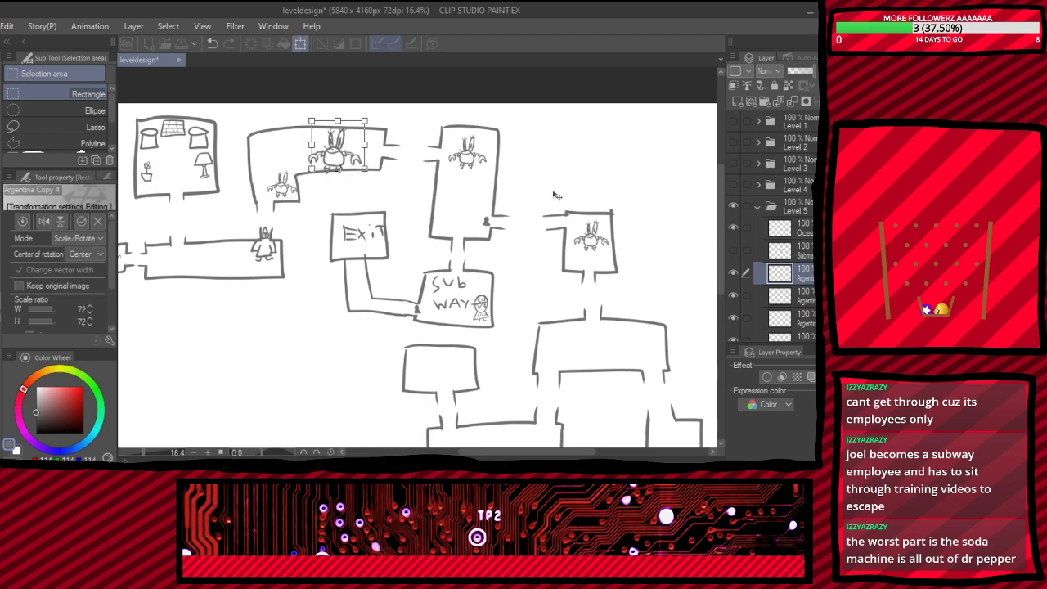
{"action": "left_click_drag", "start_coordinate": [568, 178], "coordinate": [546, 197]}
{"action": "left_click_drag", "start_coordinate": [536, 239], "coordinate": [471, 233]}
{"action": "key", "text": "Return"}
- Select the Submarine layer together with the four pasted crab layers and merge them into one layer
{"action": "scroll", "coordinate": [777, 229], "scroll_direction": "down", "scroll_amount": 4}
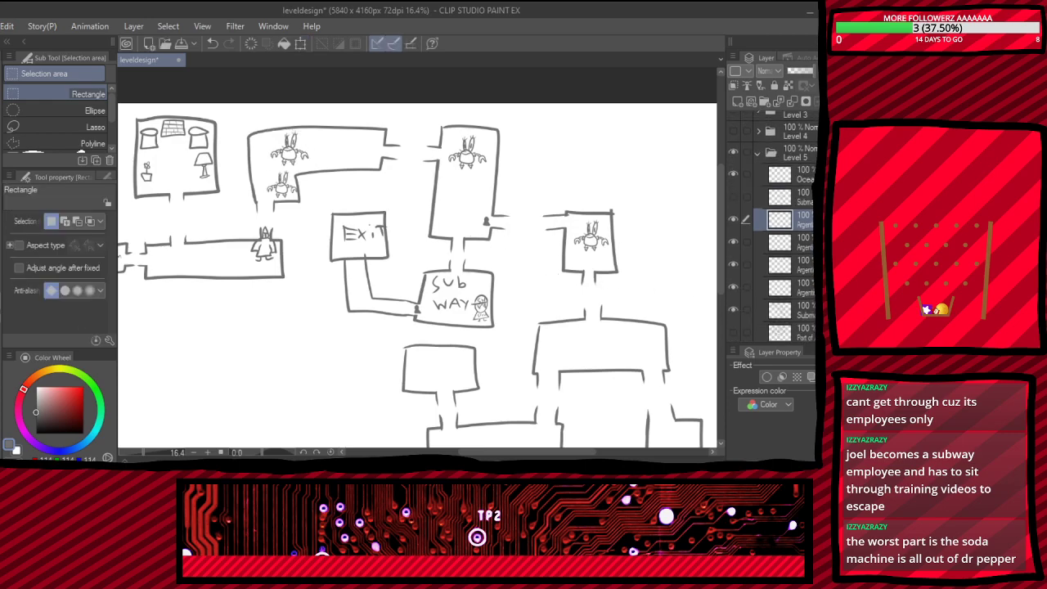
{"action": "left_click", "coordinate": [733, 138]}
{"action": "left_click", "coordinate": [733, 139]}
{"action": "left_click", "coordinate": [785, 274]}
{"action": "left_click", "coordinate": [785, 184], "text": "shift"}
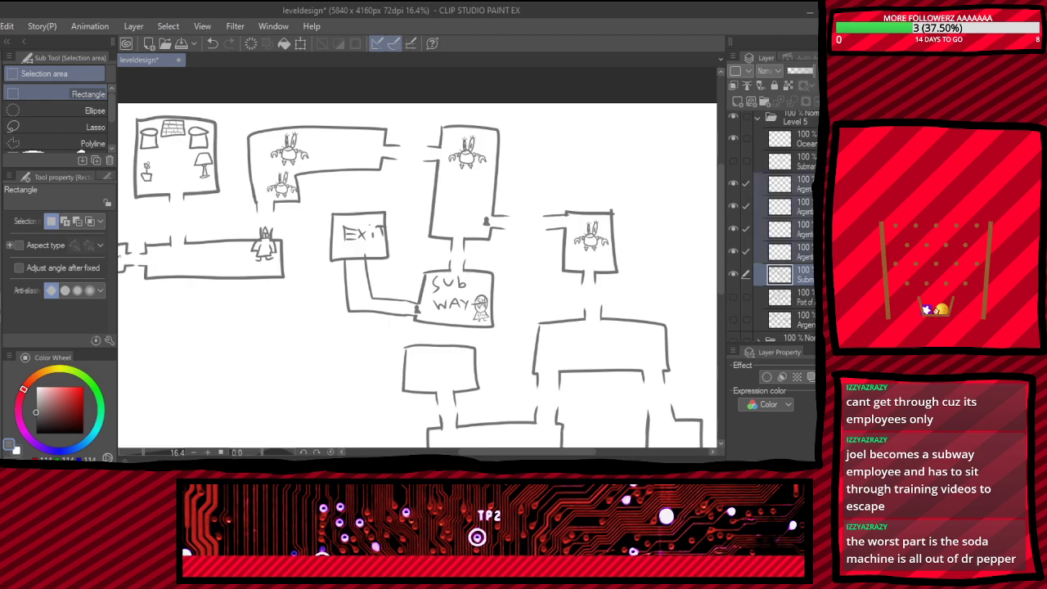
{"action": "key", "text": "shift+alt+e"}
{"action": "scroll", "coordinate": [452, 252], "scroll_direction": "down", "scroll_amount": 3}
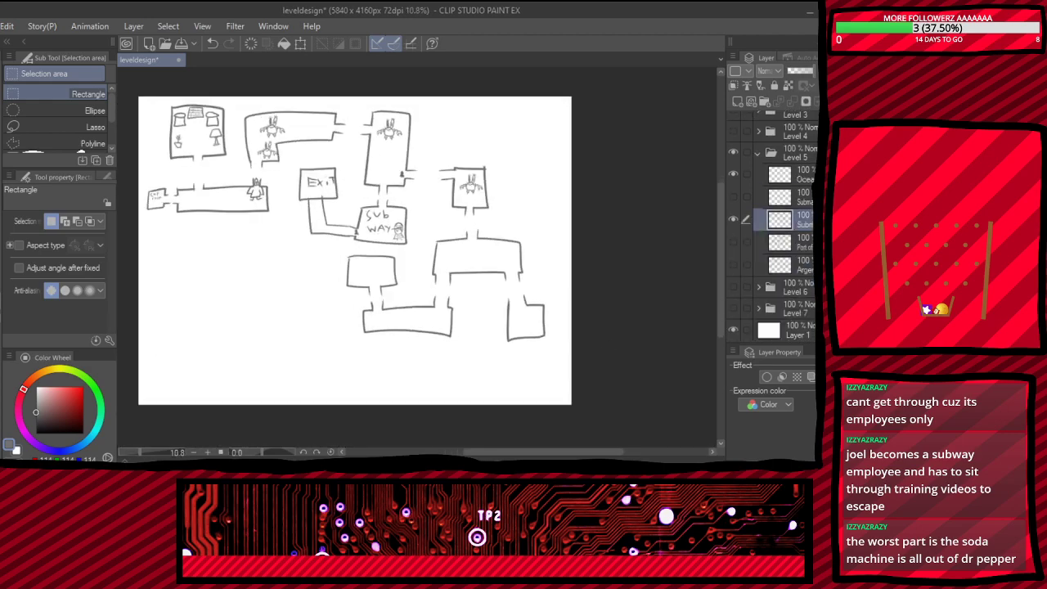
{"action": "scroll", "coordinate": [539, 339], "scroll_direction": "up", "scroll_amount": 1}
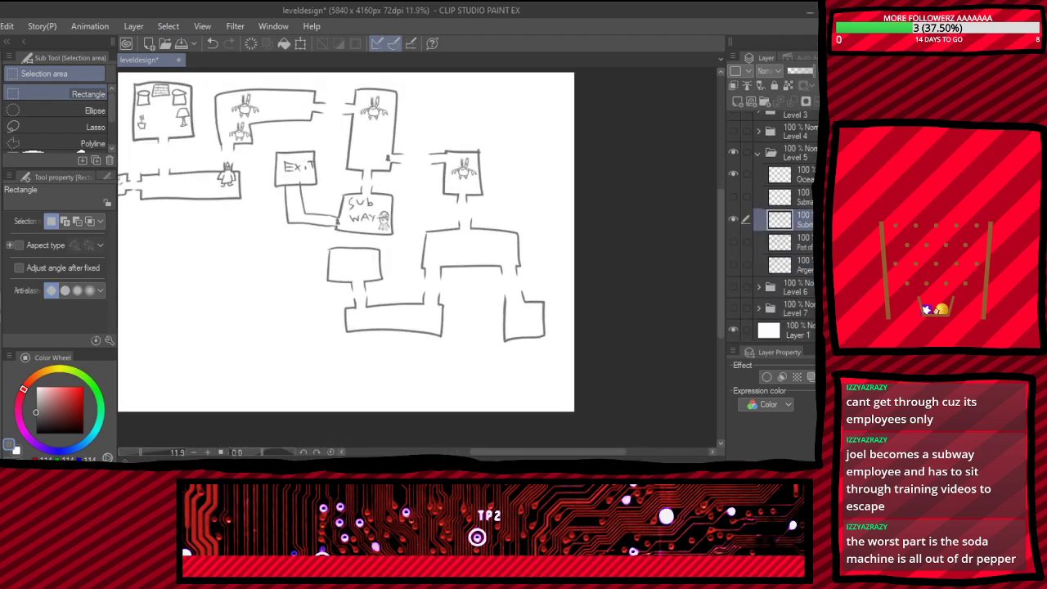
{"action": "scroll", "coordinate": [579, 259], "scroll_direction": "up", "scroll_amount": 2}
{"action": "key", "text": "ctrl+z"}
{"action": "key", "text": "ctrl+z"}
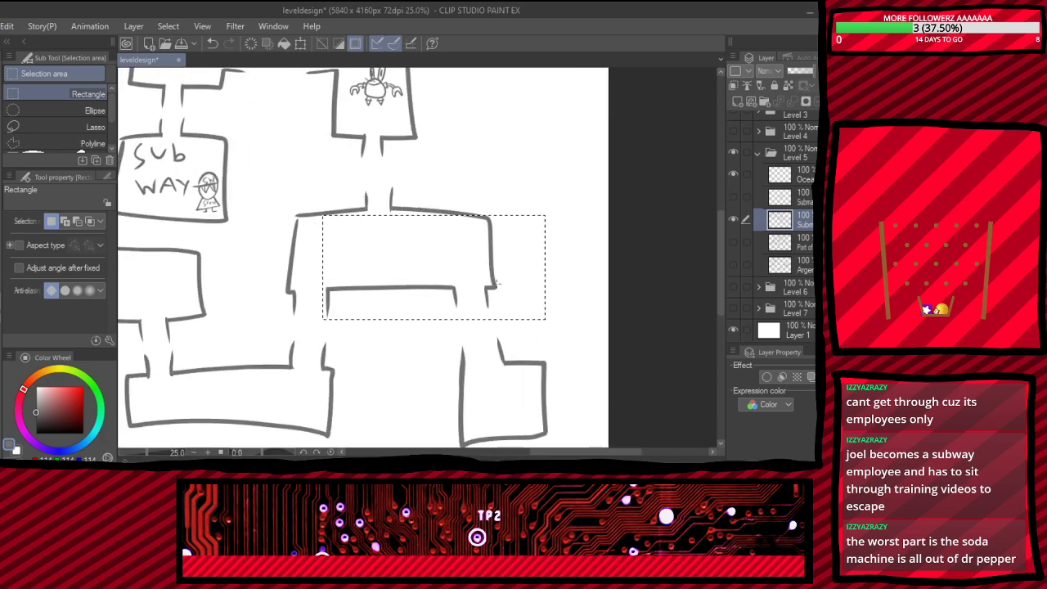
- Draw a small fish with an eye and triangular tail in the wide room below the small crab room, using the bRUSH pen
{"action": "key", "text": "p"}
{"action": "scroll", "coordinate": [348, 244], "scroll_direction": "up", "scroll_amount": 4}
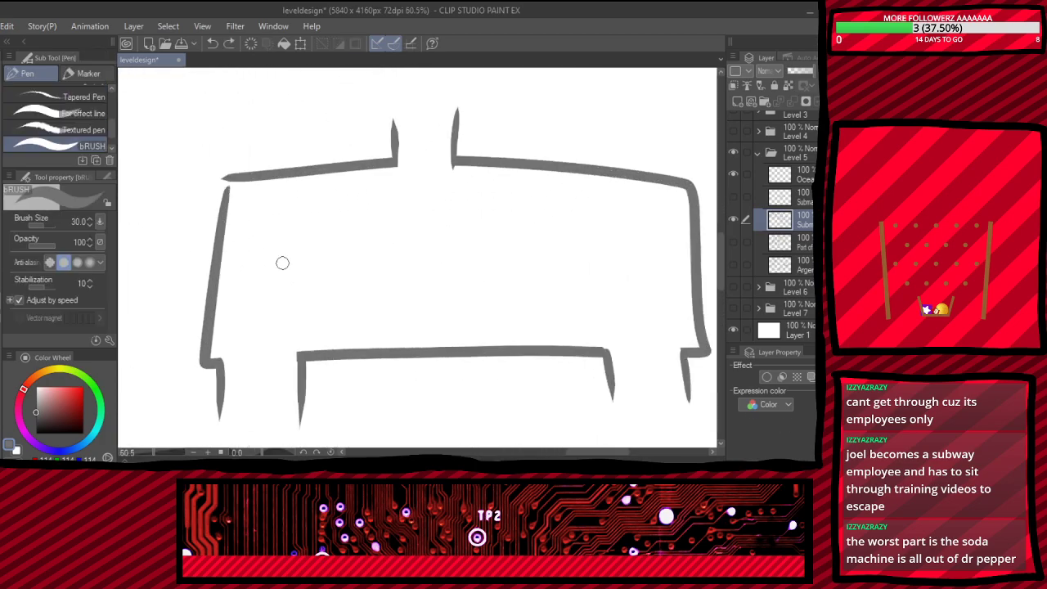
{"action": "mouse_move", "coordinate": [571, 201]}
{"action": "left_mouse_down"}
{"action": "mouse_move", "coordinate": [524, 247]}
{"action": "mouse_move", "coordinate": [560, 203]}
{"action": "mouse_move", "coordinate": [588, 213]}
{"action": "mouse_move", "coordinate": [568, 205]}
{"action": "mouse_move", "coordinate": [536, 239]}
{"action": "mouse_move", "coordinate": [572, 211]}
{"action": "mouse_move", "coordinate": [605, 218]}
{"action": "mouse_move", "coordinate": [588, 212]}
{"action": "mouse_move", "coordinate": [613, 191]}
{"action": "mouse_move", "coordinate": [597, 229]}
{"action": "left_mouse_up"}
{"action": "key", "text": "ctrl+z"}
{"action": "left_click", "coordinate": [536, 224]}
{"action": "scroll", "coordinate": [528, 287], "scroll_direction": "down", "scroll_amount": 2}
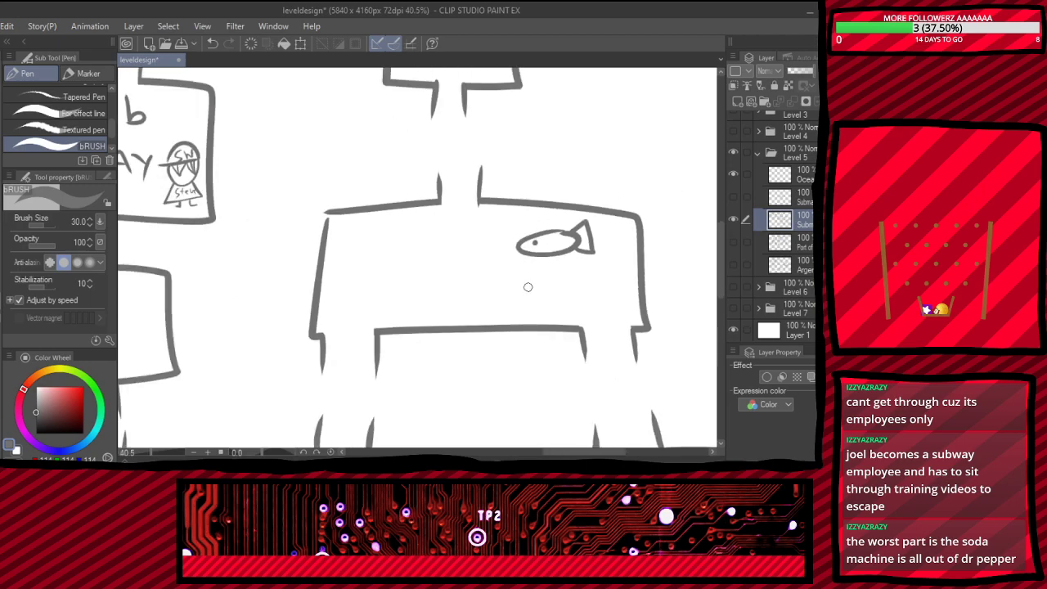
{"action": "scroll", "coordinate": [357, 332], "scroll_direction": "down", "scroll_amount": 4}
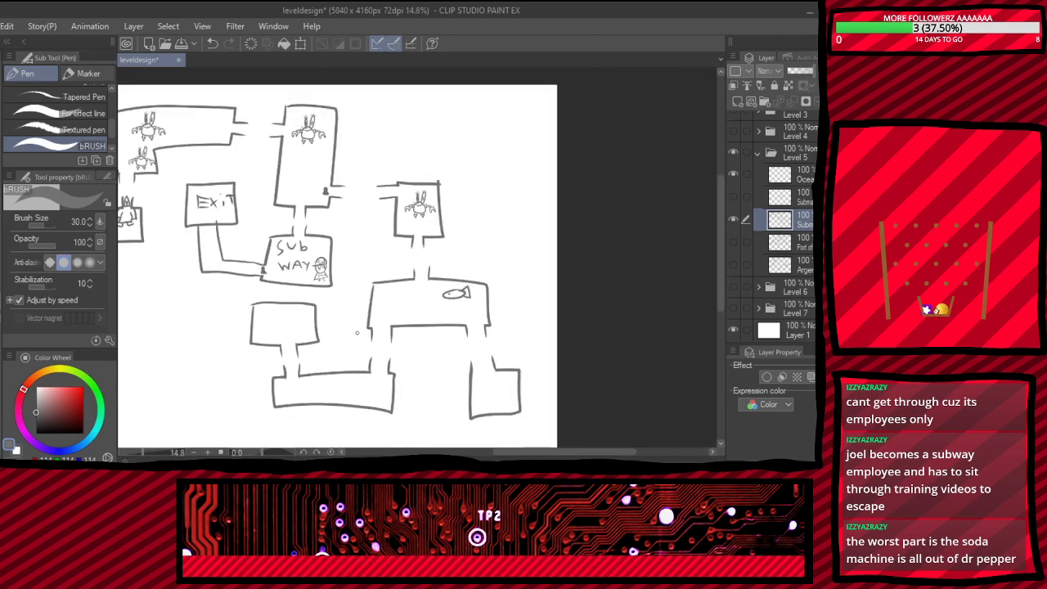
{"action": "scroll", "coordinate": [445, 283], "scroll_direction": "up", "scroll_amount": 2}
{"action": "scroll", "coordinate": [415, 282], "scroll_direction": "down", "scroll_amount": 2}
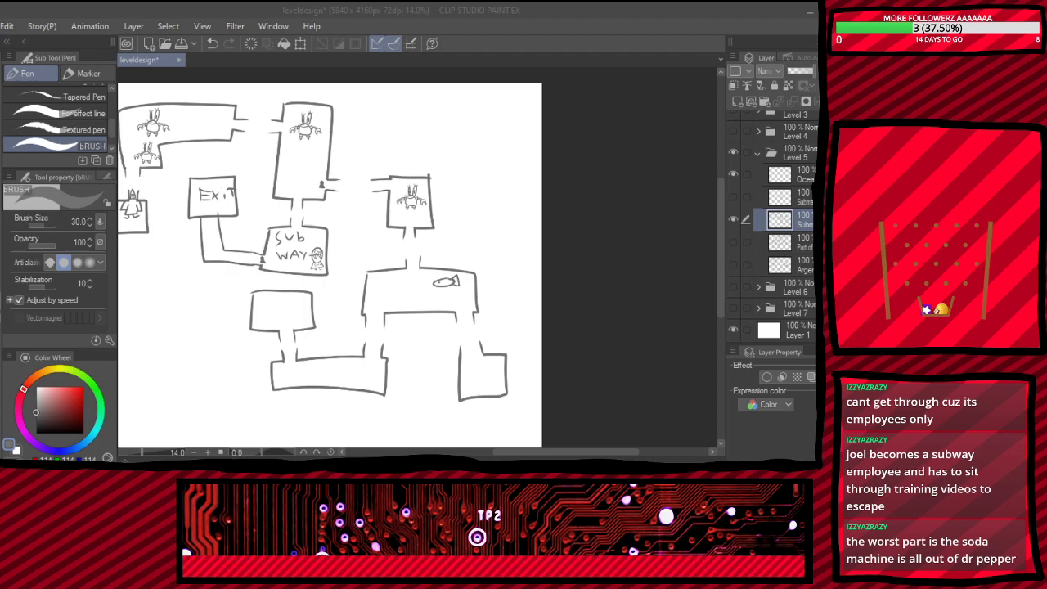
{"action": "left_click", "coordinate": [337, 393]}
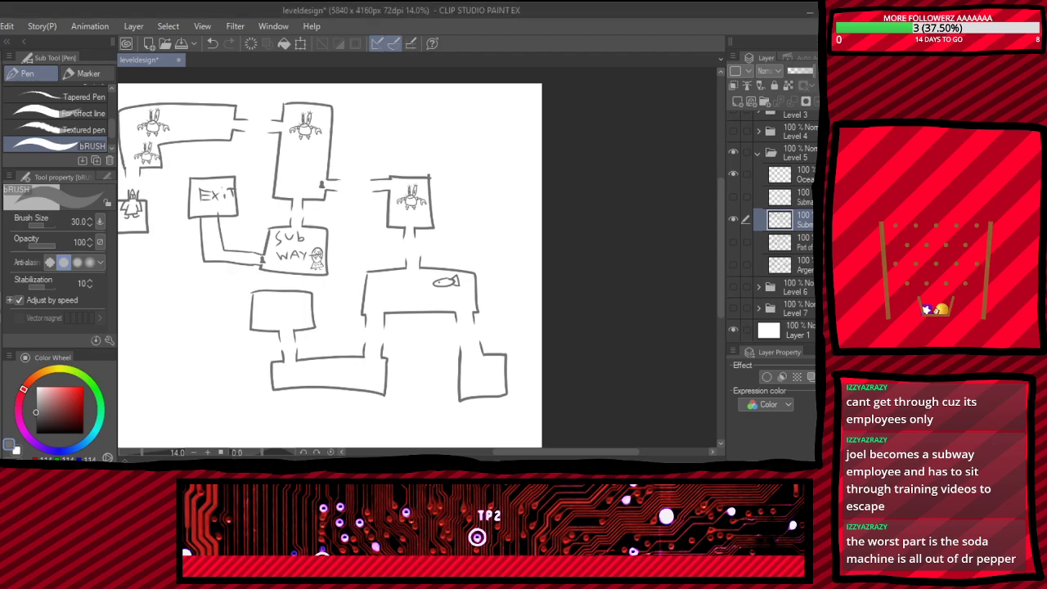
{"action": "left_click", "coordinate": [430, 366]}
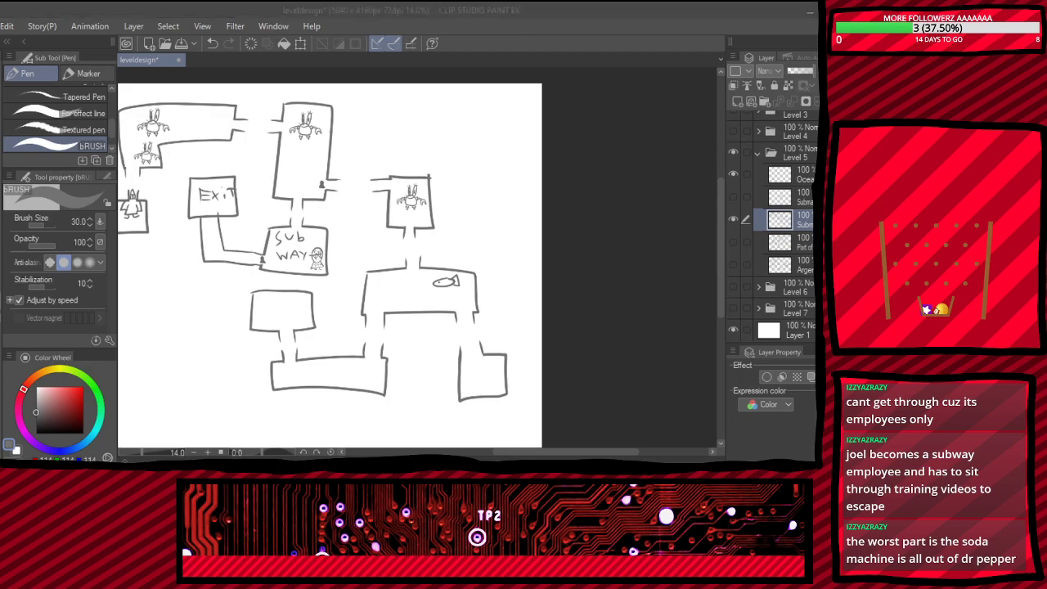
{"action": "left_click", "coordinate": [379, 248]}
- Draw a fish with an oval body and triangular tail in the small room below the wide fish room
{"action": "scroll", "coordinate": [379, 248], "scroll_direction": "down", "scroll_amount": 2}
{"action": "scroll", "coordinate": [331, 274], "scroll_direction": "up", "scroll_amount": 4}
{"action": "scroll", "coordinate": [383, 245], "scroll_direction": "down", "scroll_amount": 2}
{"action": "scroll", "coordinate": [470, 319], "scroll_direction": "up", "scroll_amount": 3}
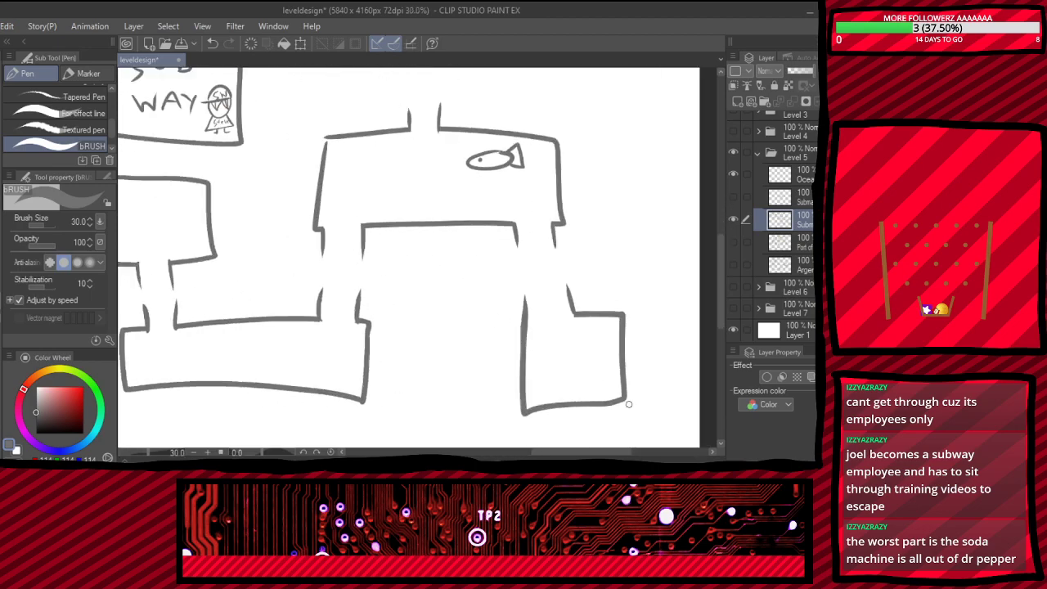
{"action": "scroll", "coordinate": [568, 390], "scroll_direction": "up", "scroll_amount": 3}
{"action": "scroll", "coordinate": [483, 287], "scroll_direction": "down", "scroll_amount": 2}
{"action": "scroll", "coordinate": [544, 337], "scroll_direction": "up", "scroll_amount": 2}
{"action": "scroll", "coordinate": [542, 334], "scroll_direction": "down", "scroll_amount": 2}
{"action": "scroll", "coordinate": [542, 335], "scroll_direction": "up", "scroll_amount": 2}
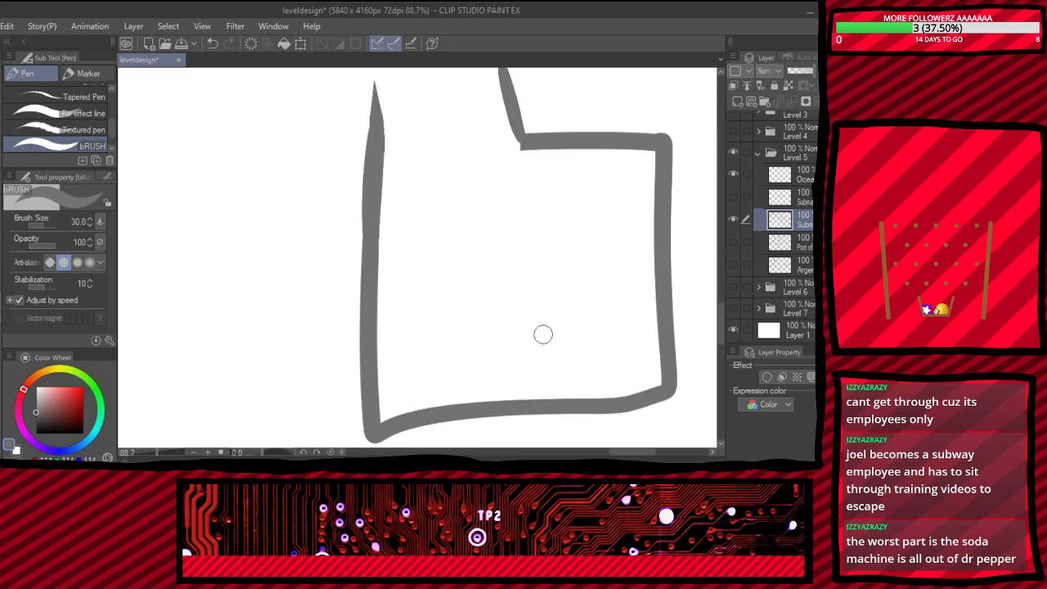
{"action": "scroll", "coordinate": [544, 333], "scroll_direction": "up", "scroll_amount": 1}
{"action": "mouse_move", "coordinate": [581, 234]}
{"action": "left_mouse_down"}
{"action": "mouse_move", "coordinate": [497, 240]}
{"action": "mouse_move", "coordinate": [540, 319]}
{"action": "mouse_move", "coordinate": [543, 235]}
{"action": "mouse_move", "coordinate": [567, 217]}
{"action": "mouse_move", "coordinate": [432, 270]}
{"action": "mouse_move", "coordinate": [595, 274]}
{"action": "mouse_move", "coordinate": [576, 228]}
{"action": "mouse_move", "coordinate": [590, 230]}
{"action": "mouse_move", "coordinate": [628, 174]}
{"action": "mouse_move", "coordinate": [643, 253]}
{"action": "mouse_move", "coordinate": [618, 304]}
{"action": "mouse_move", "coordinate": [593, 290]}
{"action": "left_mouse_up"}
{"action": "key", "text": "ctrl+z"}
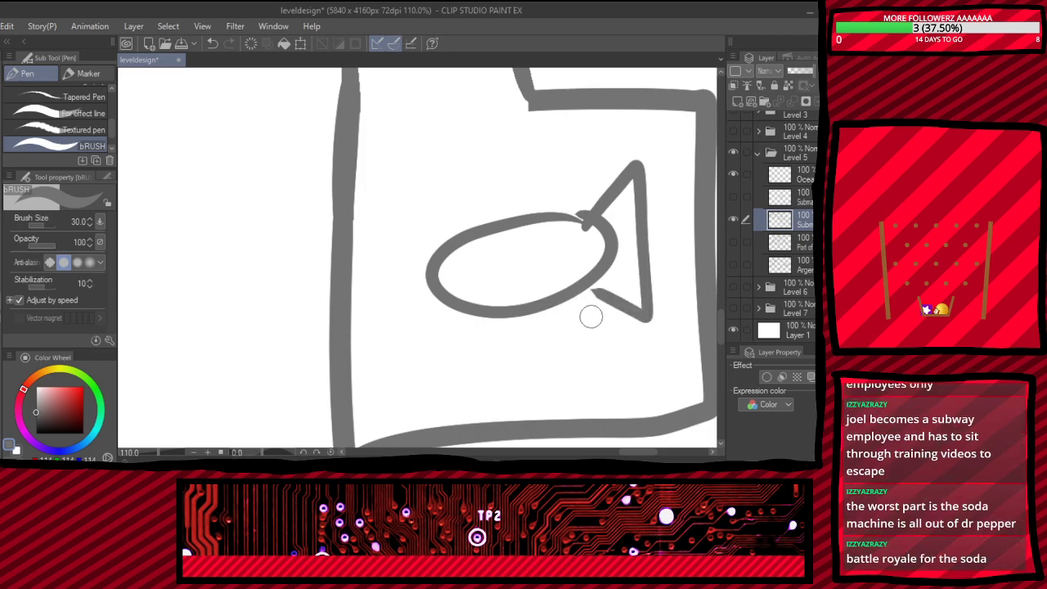
{"action": "mouse_move", "coordinate": [553, 376]}
{"action": "left_mouse_down"}
{"action": "mouse_move", "coordinate": [616, 390]}
{"action": "mouse_move", "coordinate": [668, 378]}
{"action": "mouse_move", "coordinate": [666, 369]}
{"action": "mouse_move", "coordinate": [559, 367]}
{"action": "mouse_move", "coordinate": [550, 377]}
{"action": "mouse_move", "coordinate": [589, 339]}
{"action": "left_mouse_up"}
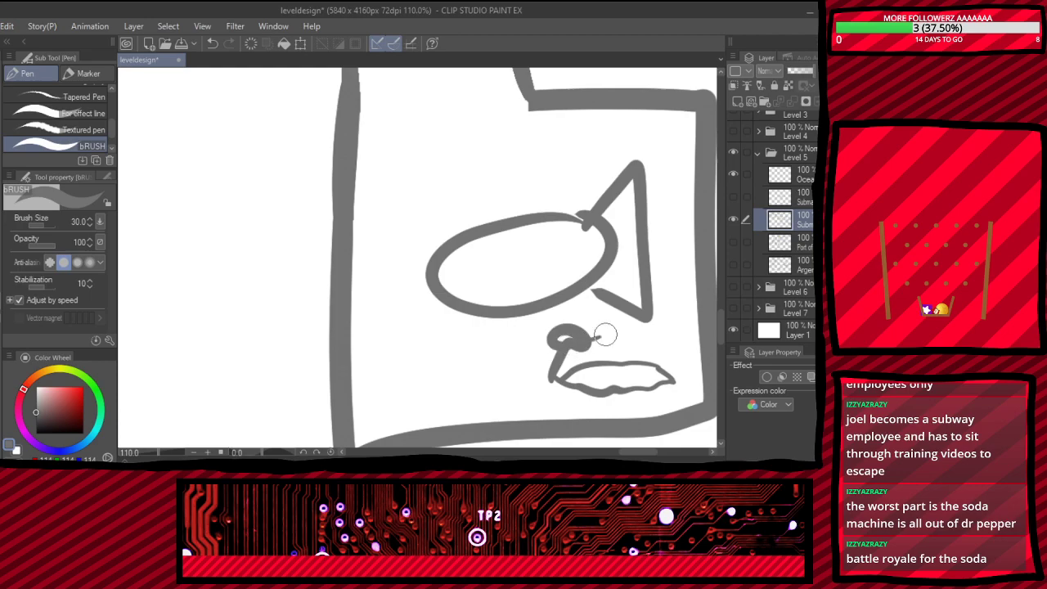
{"action": "key", "text": "ctrl+z"}
{"action": "key", "text": "ctrl+z"}
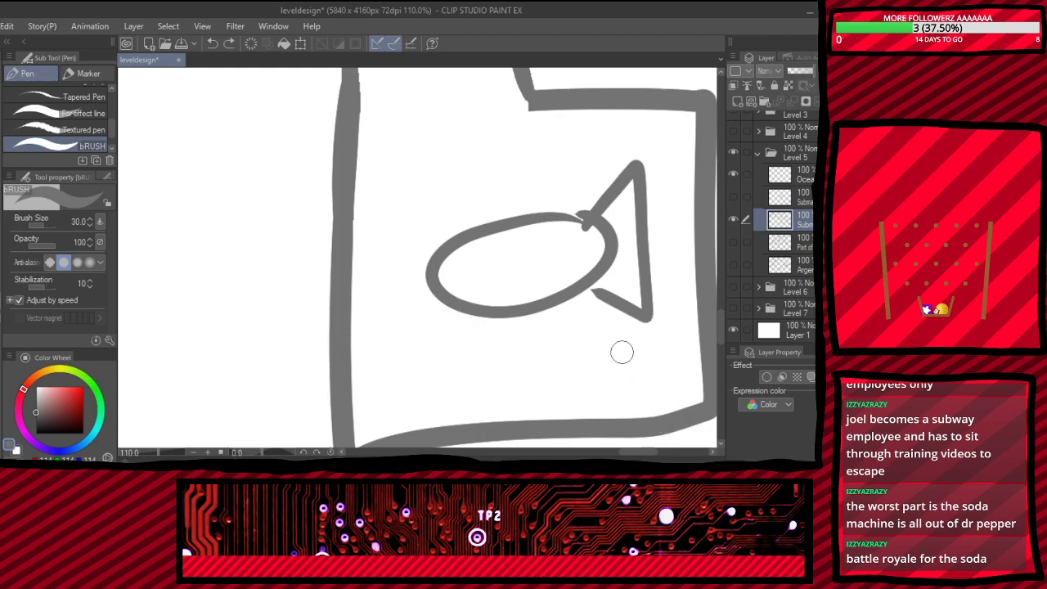
- Draw a bulky rear leg with an oval foot beneath the tail end of the new fish
{"action": "mouse_move", "coordinate": [554, 401]}
{"action": "left_mouse_down"}
{"action": "mouse_move", "coordinate": [603, 369]}
{"action": "mouse_move", "coordinate": [548, 399]}
{"action": "left_mouse_up"}
{"action": "mouse_move", "coordinate": [540, 303]}
{"action": "left_mouse_down"}
{"action": "mouse_move", "coordinate": [576, 348]}
{"action": "mouse_move", "coordinate": [548, 400]}
{"action": "left_mouse_up"}
{"action": "mouse_move", "coordinate": [616, 303]}
{"action": "left_mouse_down"}
{"action": "mouse_move", "coordinate": [640, 342]}
{"action": "mouse_move", "coordinate": [677, 365]}
{"action": "left_mouse_up"}
- Draw the fish's front leg with an oval foot beneath its head, and add an eye dot
{"action": "mouse_move", "coordinate": [481, 396]}
{"action": "left_mouse_down"}
{"action": "mouse_move", "coordinate": [389, 426]}
{"action": "mouse_move", "coordinate": [491, 392]}
{"action": "left_mouse_up"}
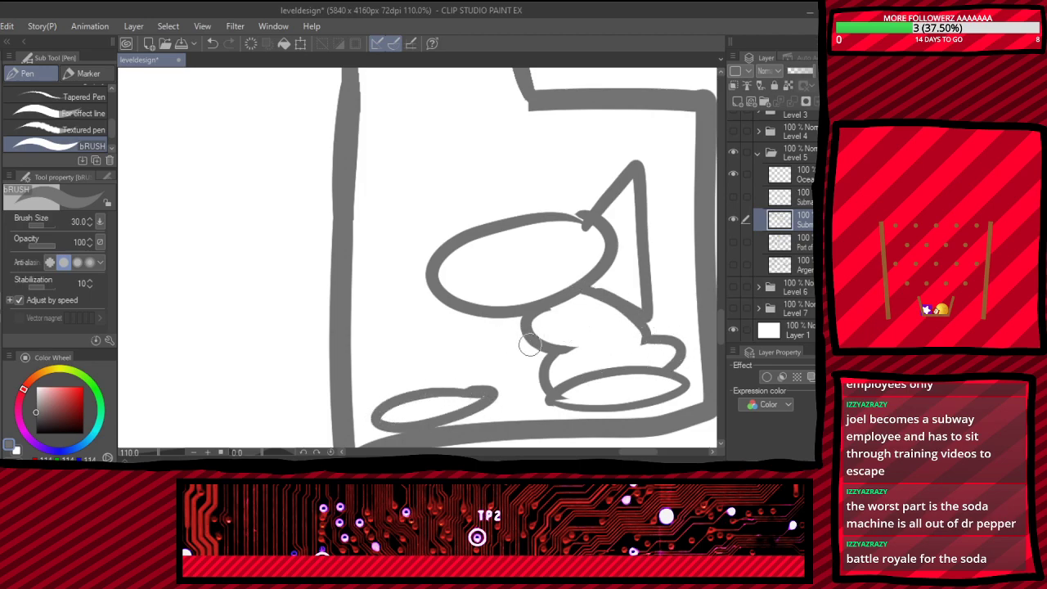
{"action": "left_click_drag", "start_coordinate": [446, 303], "coordinate": [401, 353]}
{"action": "left_click_drag", "start_coordinate": [477, 316], "coordinate": [483, 346]}
{"action": "mouse_move", "coordinate": [416, 354]}
{"action": "left_mouse_down"}
{"action": "mouse_move", "coordinate": [404, 361]}
{"action": "mouse_move", "coordinate": [442, 382]}
{"action": "left_mouse_up"}
{"action": "left_click_drag", "start_coordinate": [482, 347], "coordinate": [495, 392]}
{"action": "left_click_drag", "start_coordinate": [483, 247], "coordinate": [504, 293]}
- Look over the map from the legged fish's room to the crab rooms to judge how the rooms are populated
{"action": "scroll", "coordinate": [501, 278], "scroll_direction": "down", "scroll_amount": 4}
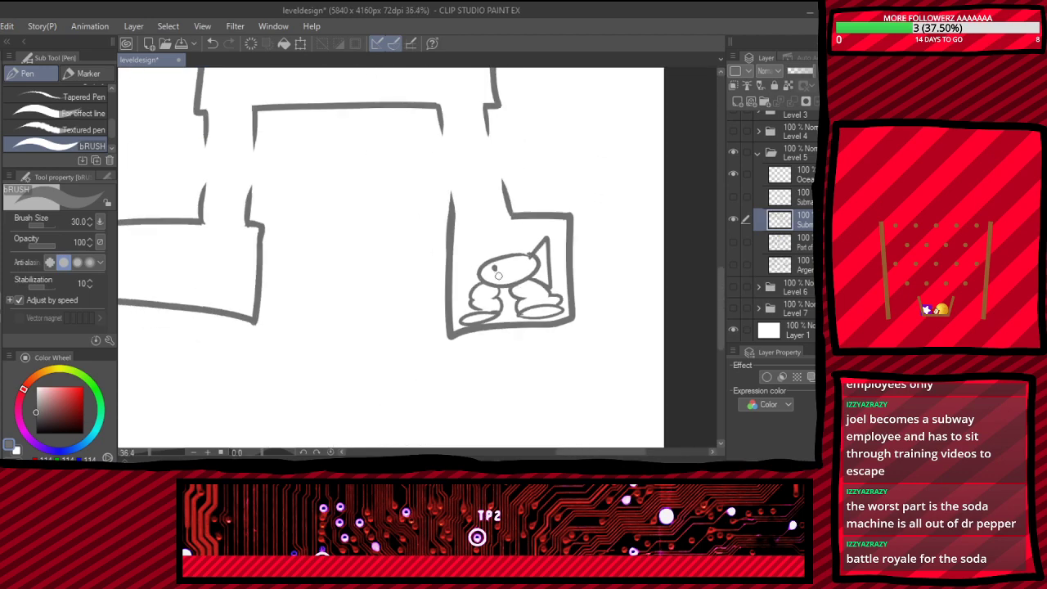
{"action": "scroll", "coordinate": [499, 275], "scroll_direction": "down", "scroll_amount": 2}
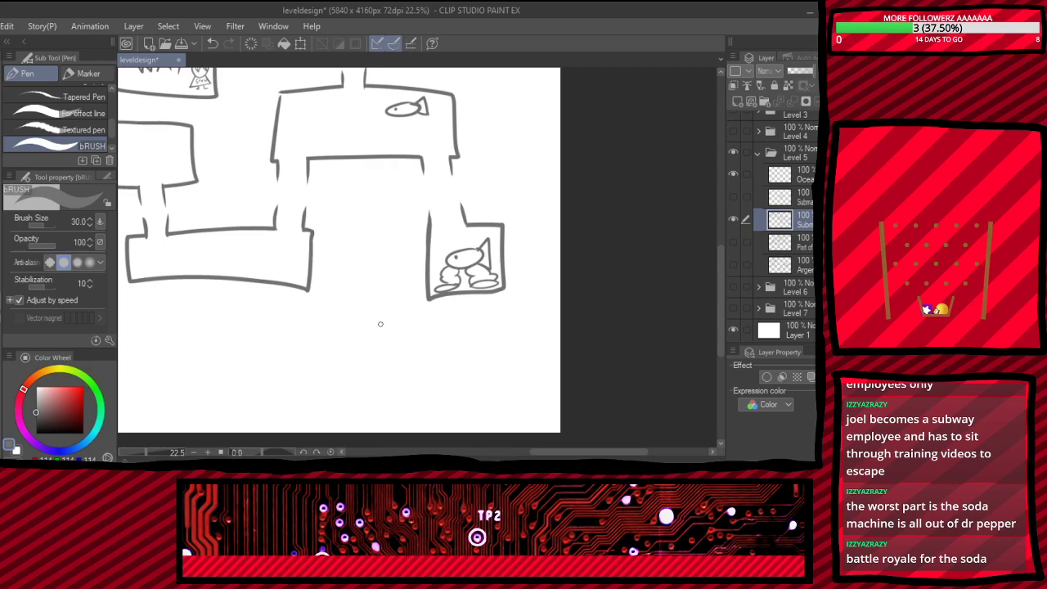
{"action": "scroll", "coordinate": [355, 367], "scroll_direction": "down", "scroll_amount": 2}
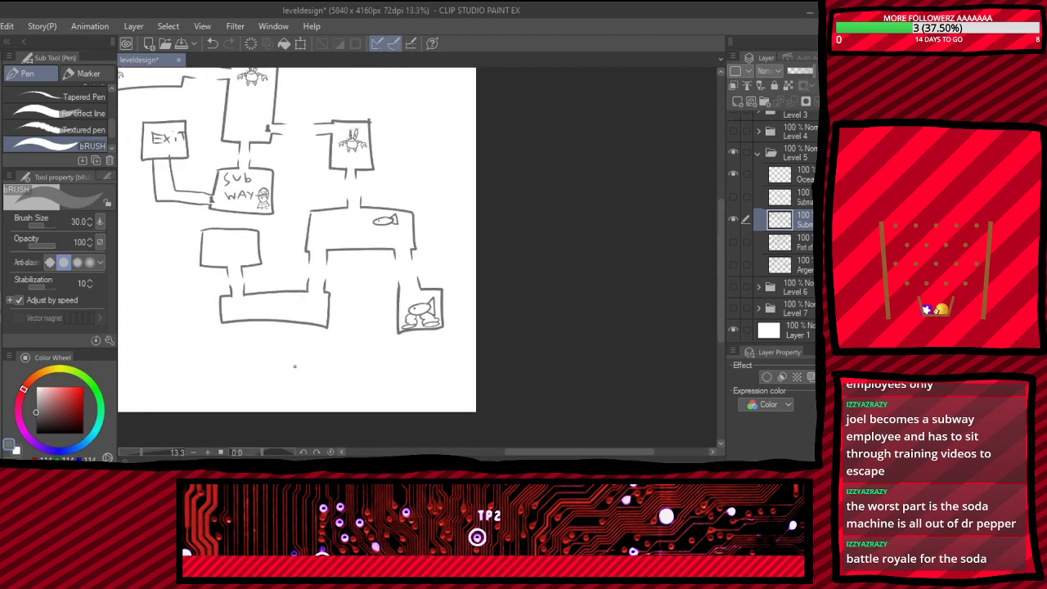
{"action": "scroll", "coordinate": [423, 324], "scroll_direction": "up", "scroll_amount": 4}
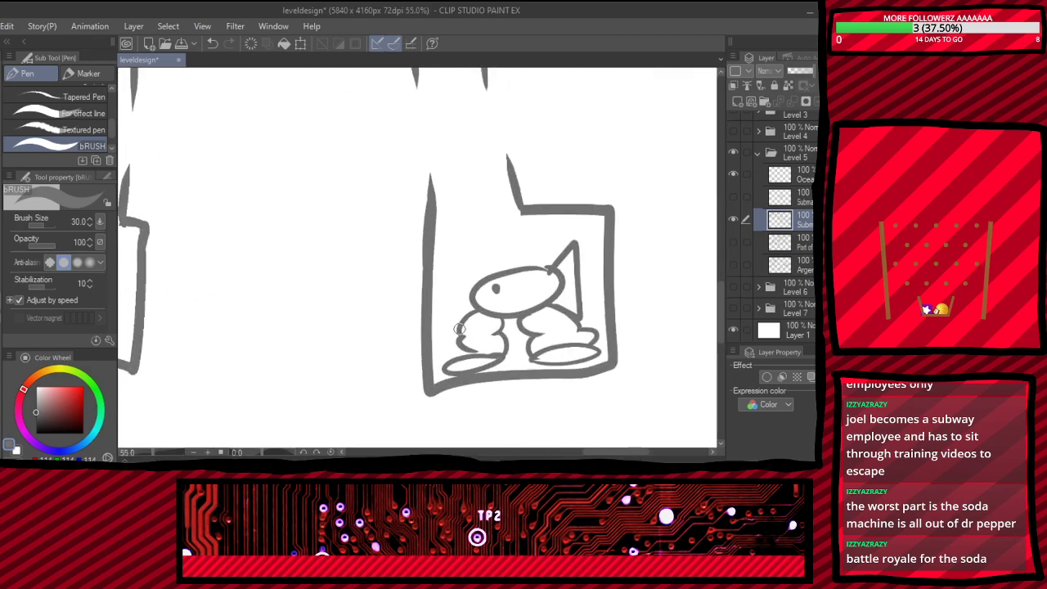
{"action": "scroll", "coordinate": [479, 325], "scroll_direction": "down", "scroll_amount": 3}
{"action": "scroll", "coordinate": [523, 328], "scroll_direction": "down", "scroll_amount": 2}
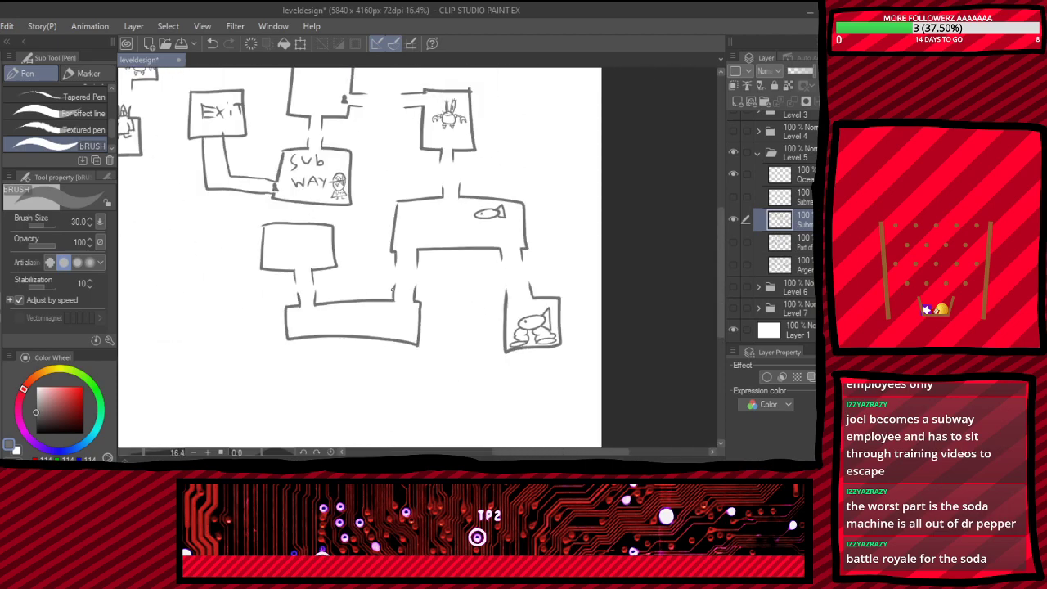
{"action": "scroll", "coordinate": [384, 292], "scroll_direction": "down", "scroll_amount": 2}
{"action": "scroll", "coordinate": [422, 226], "scroll_direction": "up", "scroll_amount": 2}
{"action": "scroll", "coordinate": [349, 223], "scroll_direction": "down", "scroll_amount": 2}
{"action": "scroll", "coordinate": [230, 185], "scroll_direction": "up", "scroll_amount": 2}
{"action": "scroll", "coordinate": [230, 183], "scroll_direction": "down", "scroll_amount": 2}
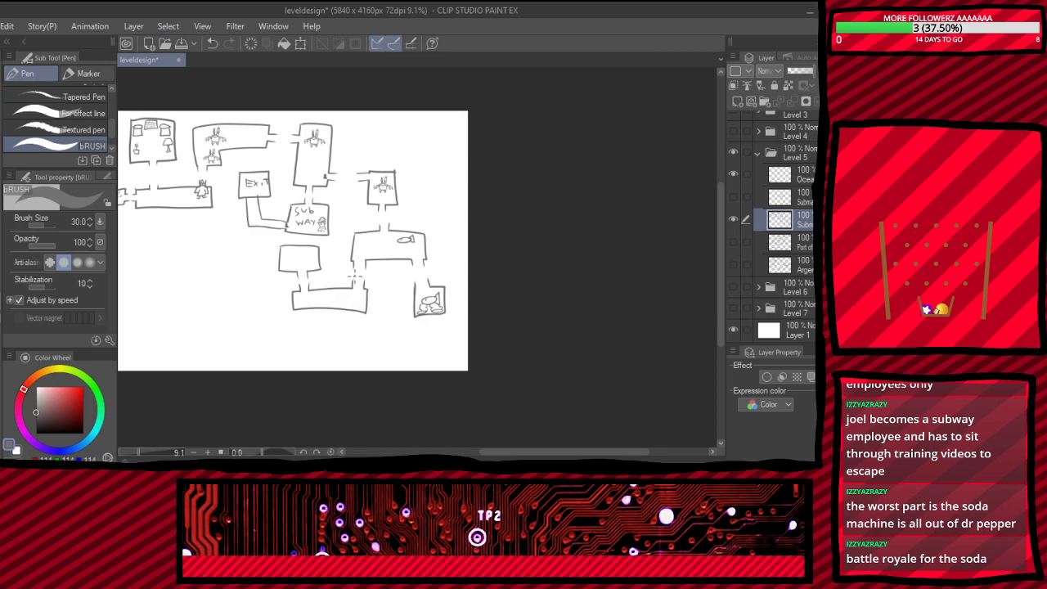
{"action": "scroll", "coordinate": [356, 278], "scroll_direction": "down", "scroll_amount": 1}
{"action": "scroll", "coordinate": [367, 164], "scroll_direction": "up", "scroll_amount": 2}
{"action": "scroll", "coordinate": [367, 163], "scroll_direction": "up", "scroll_amount": 3}
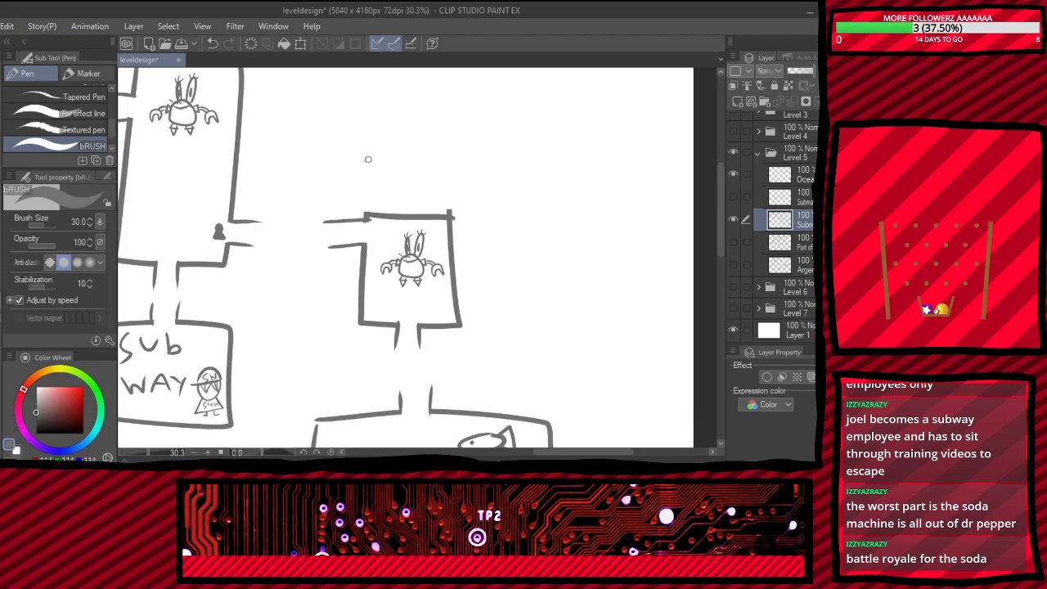
{"action": "scroll", "coordinate": [368, 159], "scroll_direction": "down", "scroll_amount": 5}
{"action": "scroll", "coordinate": [333, 391], "scroll_direction": "up", "scroll_amount": 2}
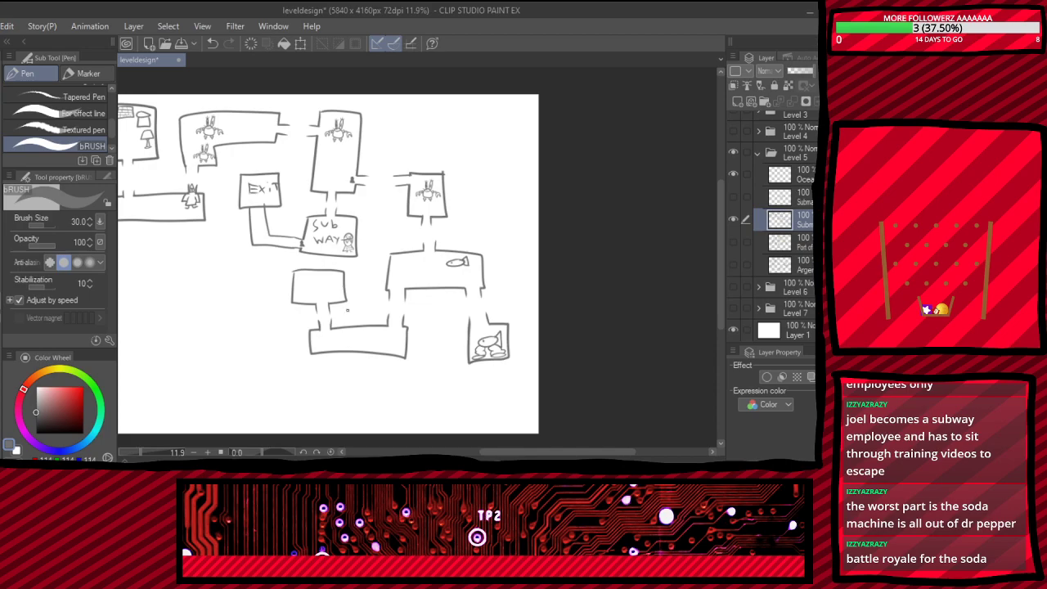
- Examine the wide fish room and the long empty room below it for space for another character
{"action": "scroll", "coordinate": [333, 389], "scroll_direction": "up", "scroll_amount": 4}
{"action": "scroll", "coordinate": [401, 354], "scroll_direction": "up", "scroll_amount": 2}
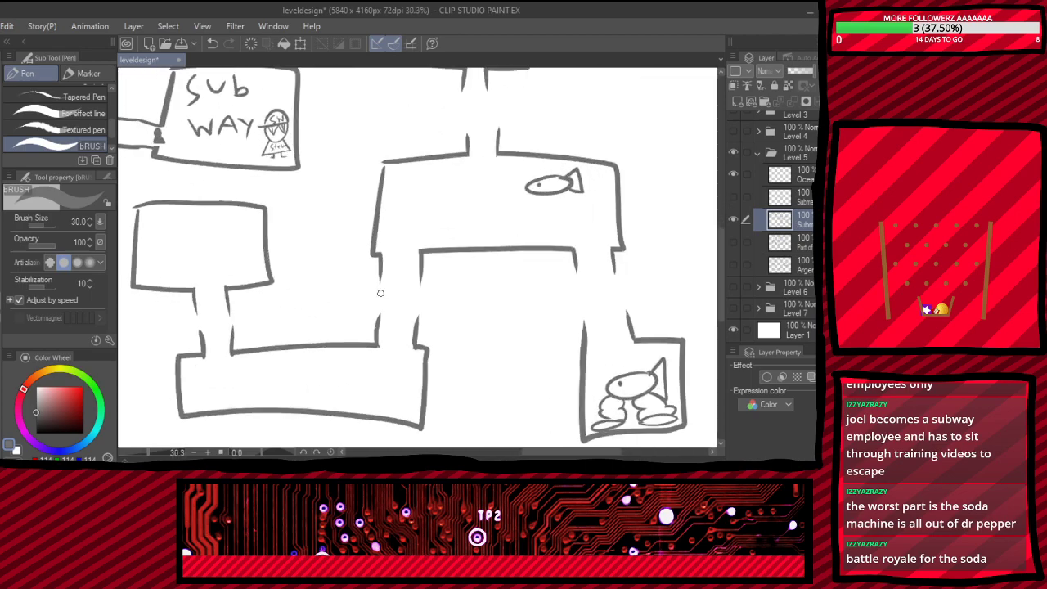
{"action": "scroll", "coordinate": [378, 301], "scroll_direction": "down", "scroll_amount": 2}
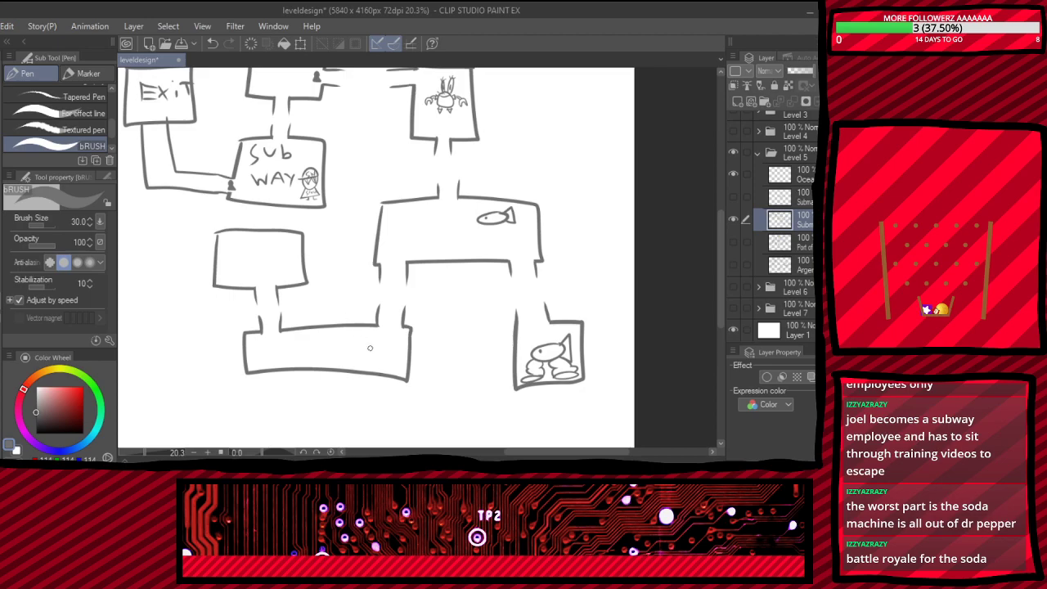
{"action": "scroll", "coordinate": [360, 235], "scroll_direction": "up", "scroll_amount": 2}
{"action": "scroll", "coordinate": [388, 261], "scroll_direction": "up", "scroll_amount": 2}
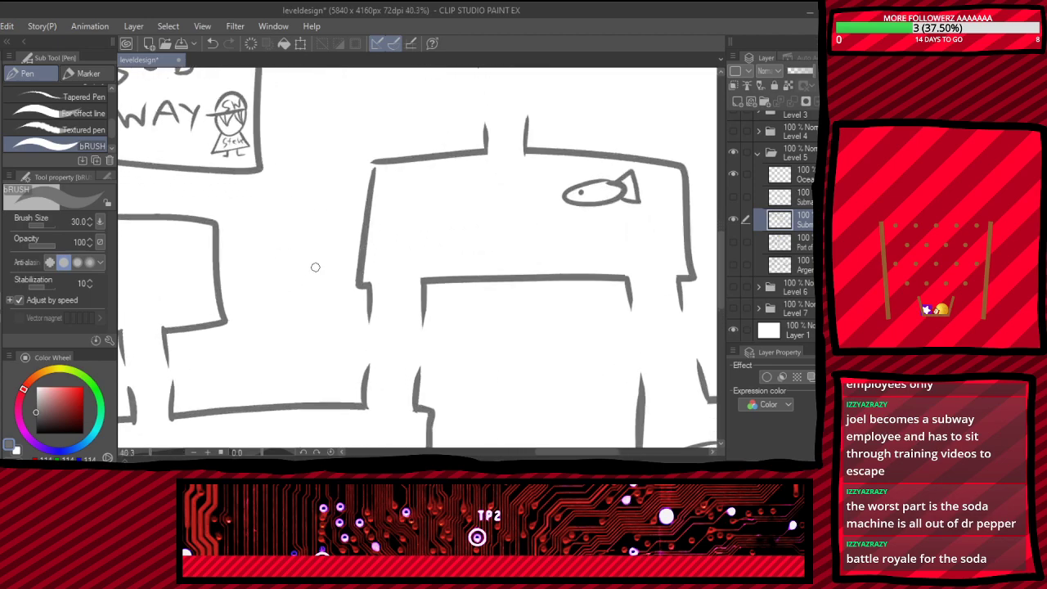
{"action": "scroll", "coordinate": [367, 263], "scroll_direction": "up", "scroll_amount": 2}
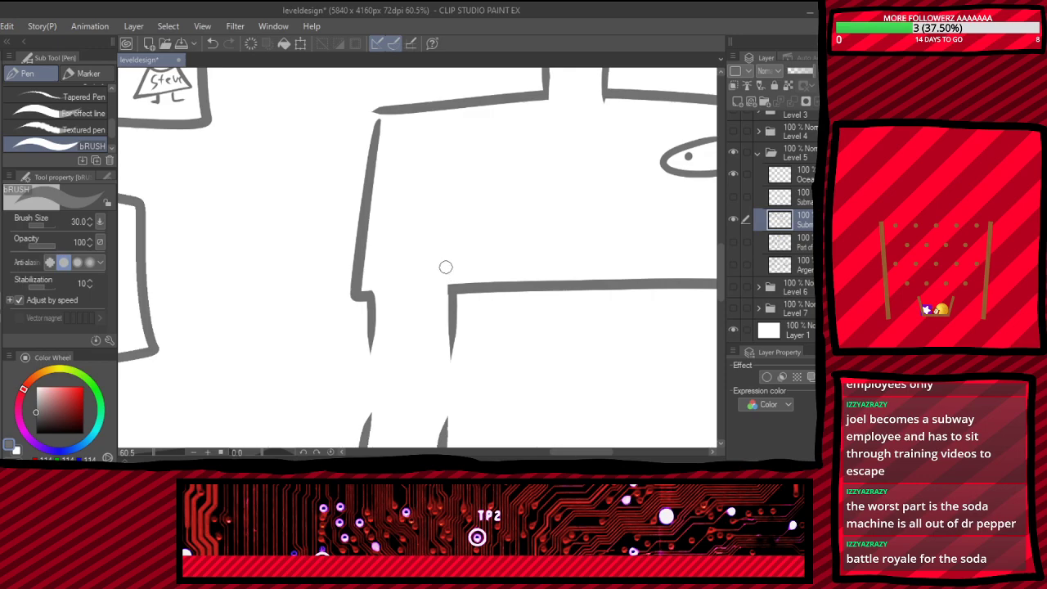
{"action": "scroll", "coordinate": [402, 241], "scroll_direction": "up", "scroll_amount": 1}
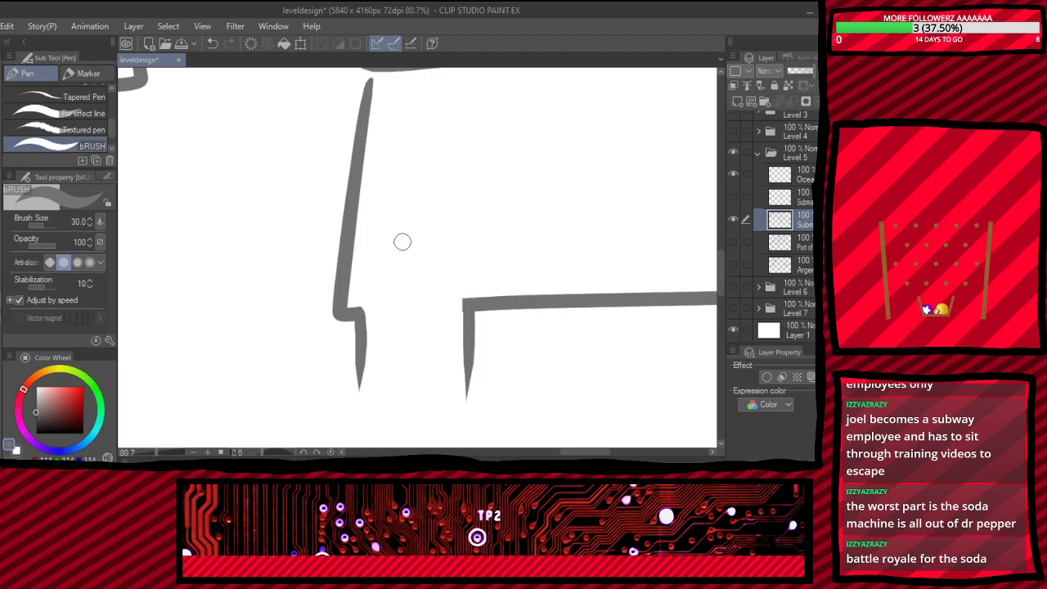
{"action": "scroll", "coordinate": [401, 241], "scroll_direction": "down", "scroll_amount": 3}
{"action": "scroll", "coordinate": [425, 248], "scroll_direction": "down", "scroll_amount": 2}
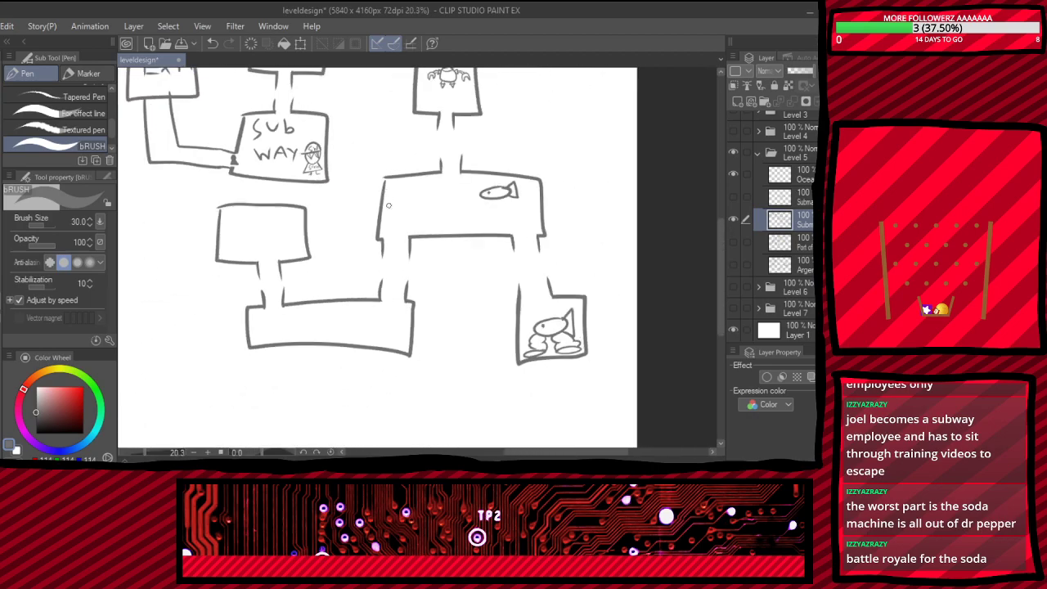
{"action": "scroll", "coordinate": [504, 317], "scroll_direction": "up", "scroll_amount": 1}
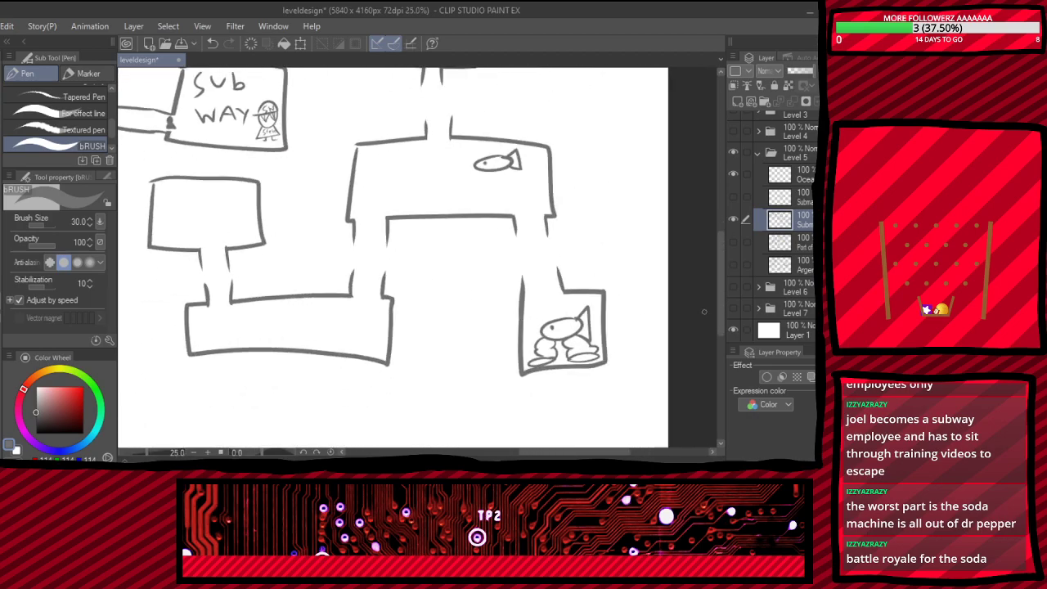
{"action": "scroll", "coordinate": [703, 307], "scroll_direction": "down", "scroll_amount": 2}
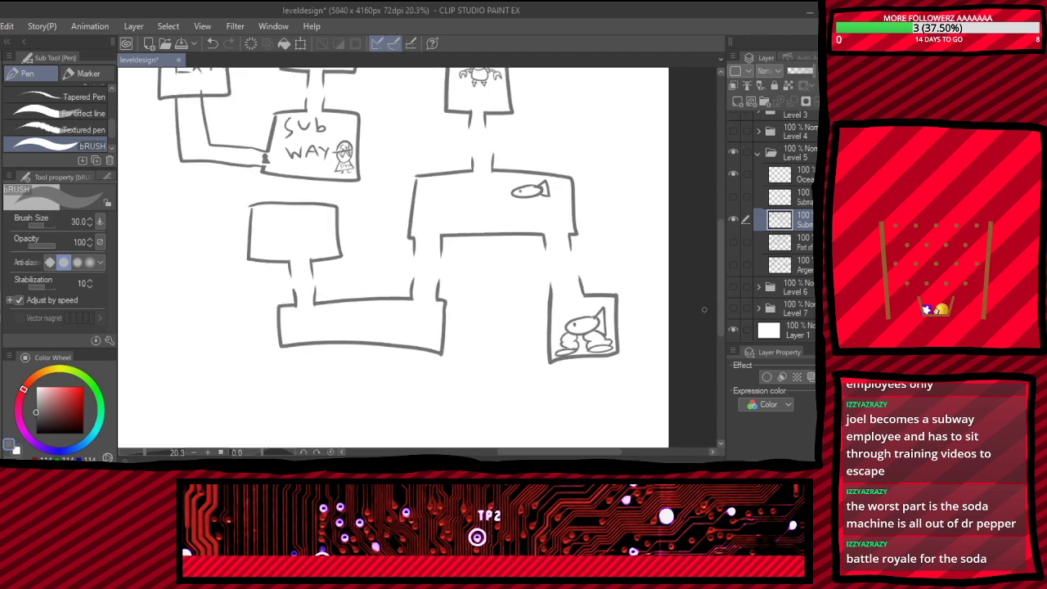
{"action": "scroll", "coordinate": [403, 242], "scroll_direction": "up", "scroll_amount": 3}
{"action": "scroll", "coordinate": [438, 215], "scroll_direction": "up", "scroll_amount": 1}
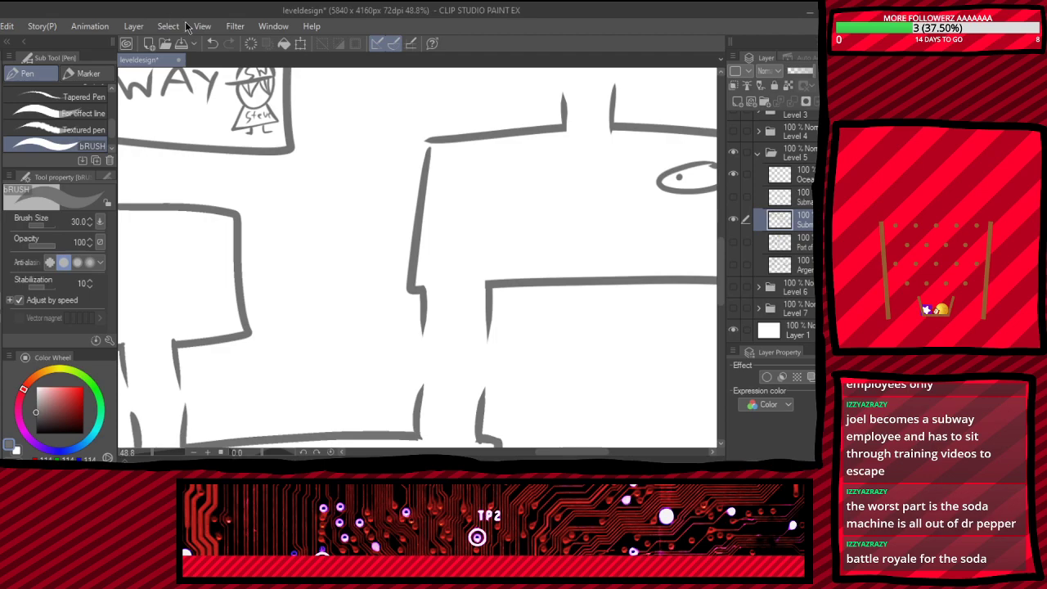
{"action": "scroll", "coordinate": [470, 257], "scroll_direction": "up", "scroll_amount": 2}
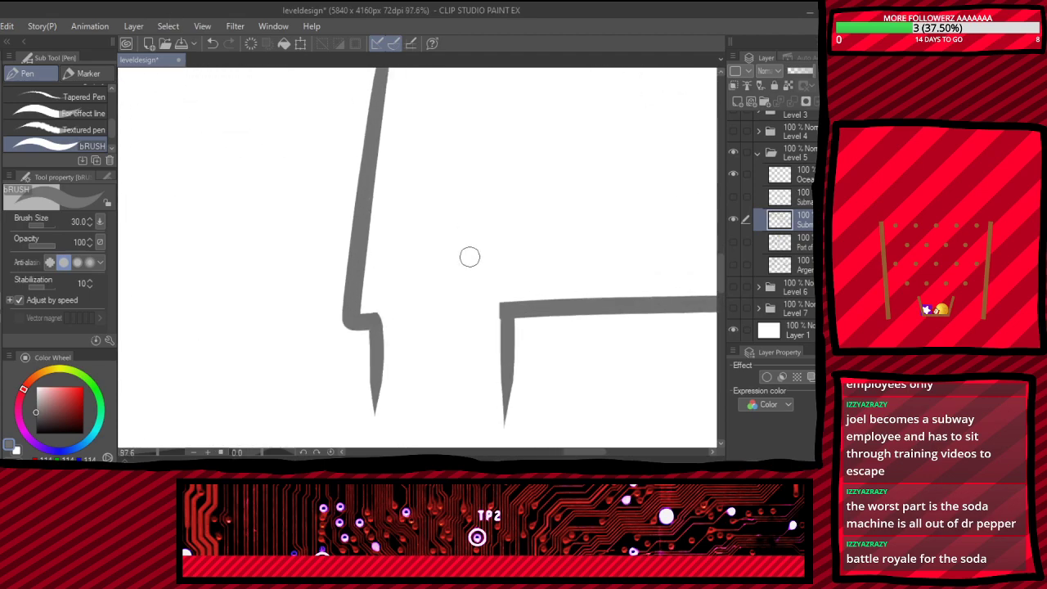
{"action": "scroll", "coordinate": [303, 163], "scroll_direction": "down", "scroll_amount": 2}
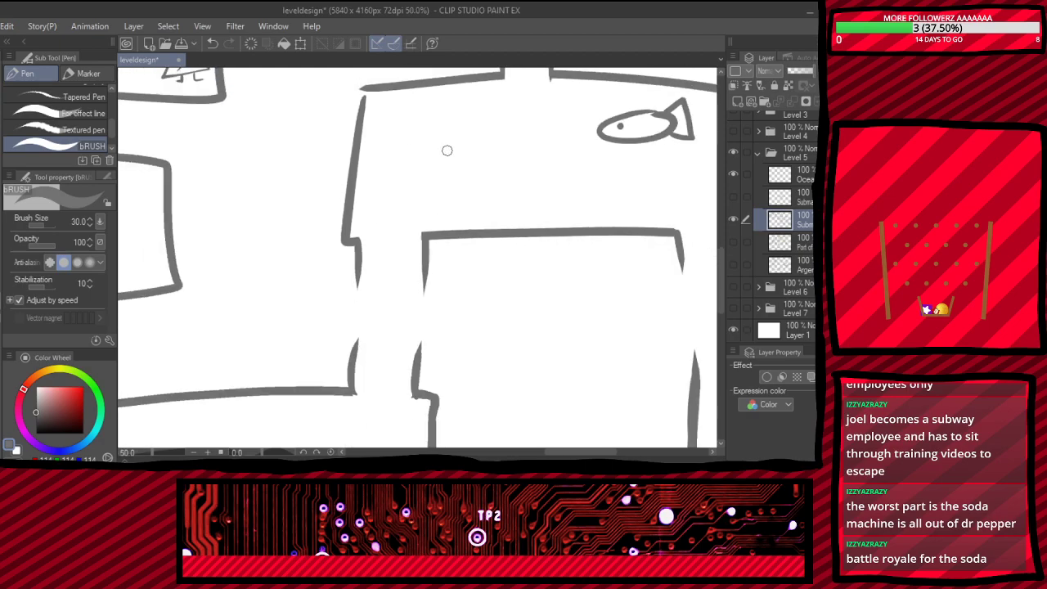
{"action": "scroll", "coordinate": [388, 366], "scroll_direction": "up", "scroll_amount": 3}
{"action": "scroll", "coordinate": [388, 369], "scroll_direction": "down", "scroll_amount": 2}
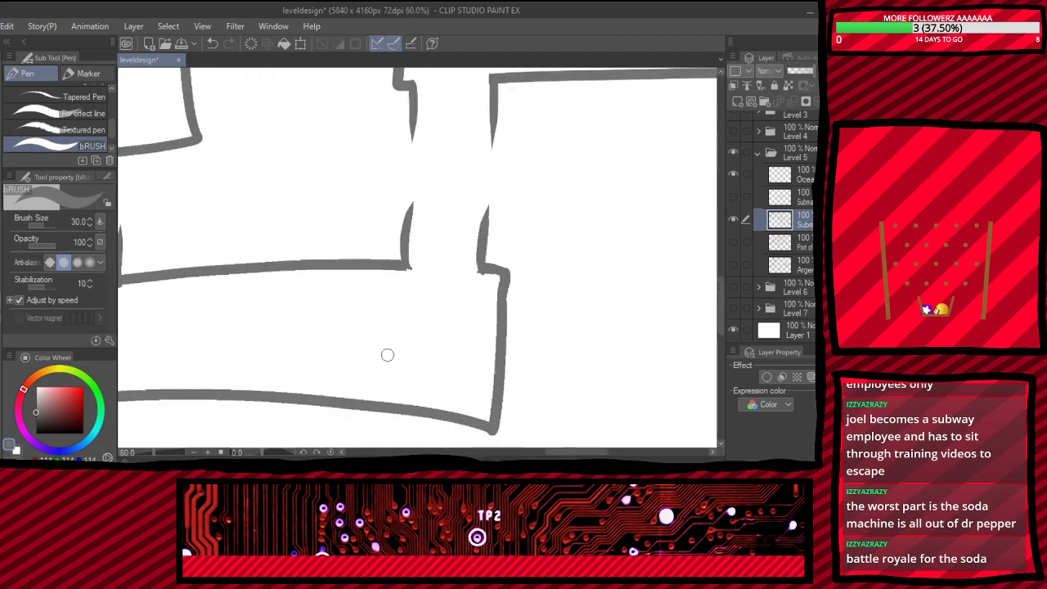
{"action": "scroll", "coordinate": [389, 372], "scroll_direction": "up", "scroll_amount": 1}
{"action": "scroll", "coordinate": [389, 373], "scroll_direction": "up", "scroll_amount": 1}
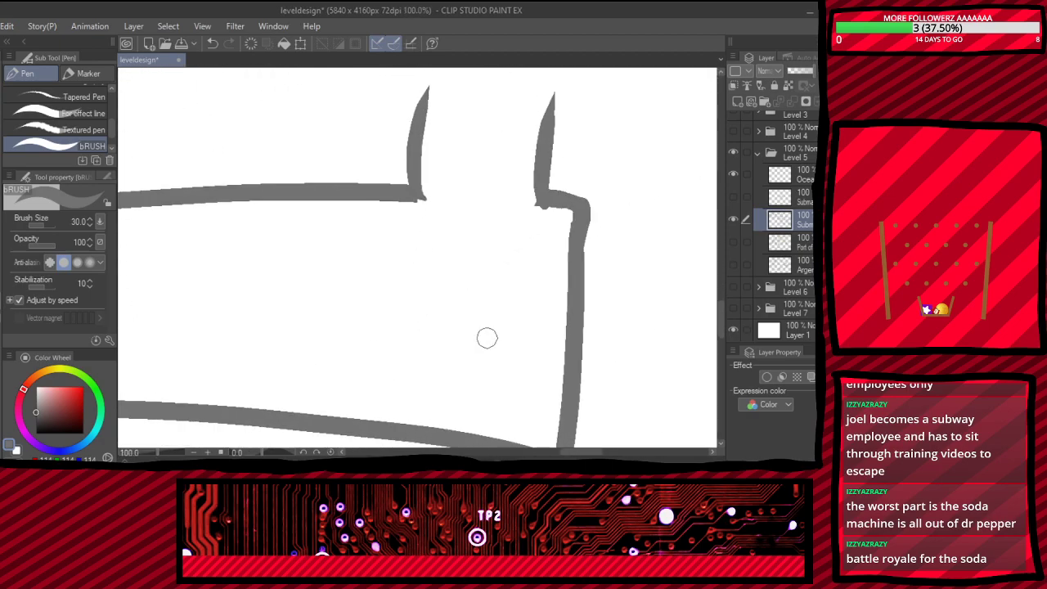
{"action": "scroll", "coordinate": [532, 278], "scroll_direction": "up", "scroll_amount": 2}
{"action": "scroll", "coordinate": [603, 158], "scroll_direction": "up", "scroll_amount": 4}
{"action": "scroll", "coordinate": [631, 164], "scroll_direction": "down", "scroll_amount": 5}
{"action": "scroll", "coordinate": [423, 289], "scroll_direction": "down", "scroll_amount": 3}
- Draw a frog's head with two bulging eyes, pupils and a short flat mouth in the long room below the fish room
{"action": "scroll", "coordinate": [318, 280], "scroll_direction": "up", "scroll_amount": 1}
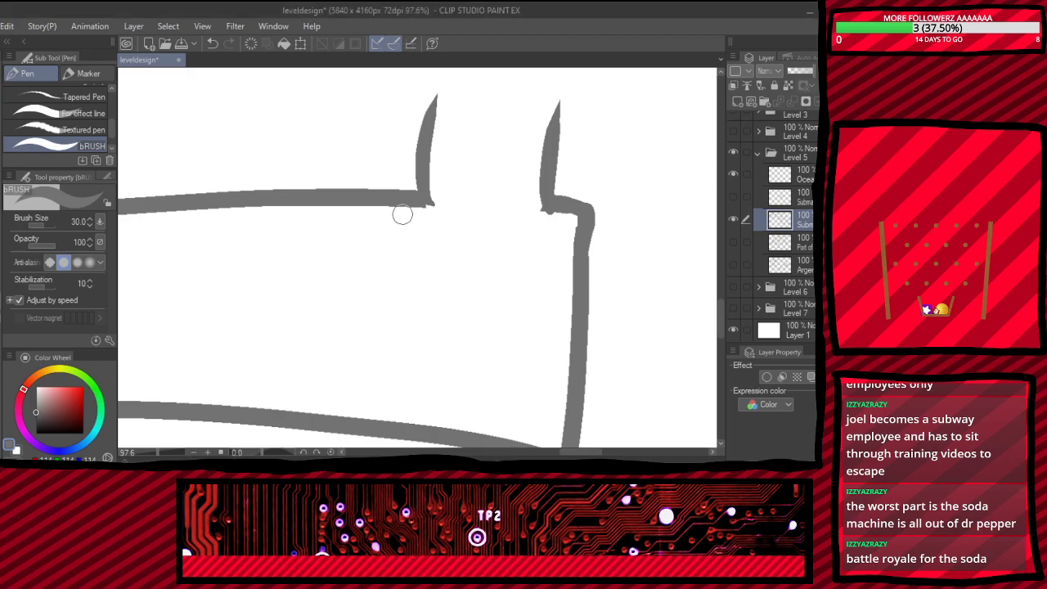
{"action": "scroll", "coordinate": [402, 215], "scroll_direction": "down", "scroll_amount": 2}
{"action": "scroll", "coordinate": [402, 215], "scroll_direction": "up", "scroll_amount": 4}
{"action": "scroll", "coordinate": [383, 253], "scroll_direction": "up", "scroll_amount": 3}
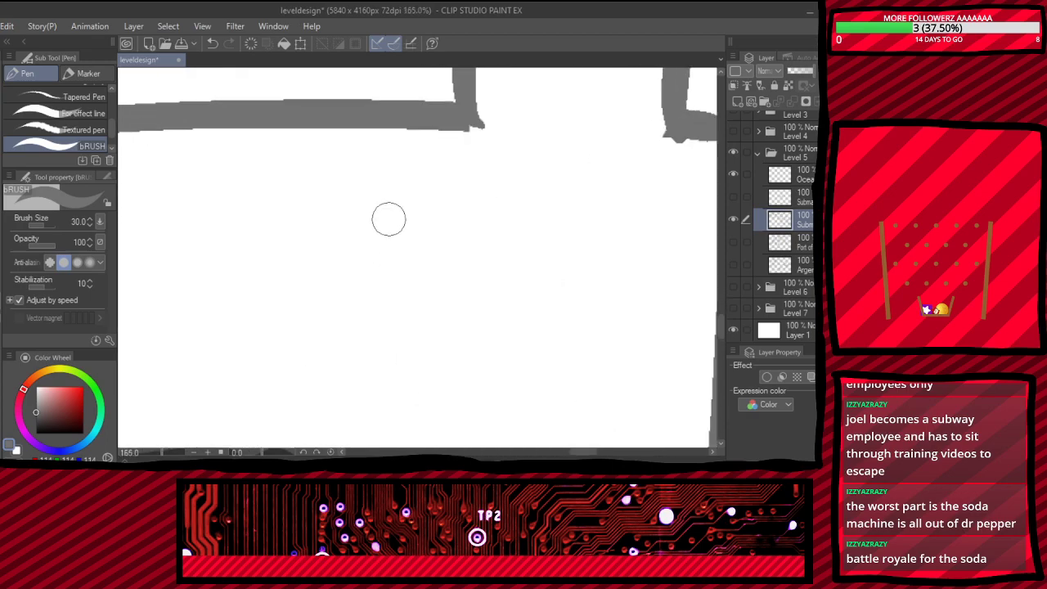
{"action": "mouse_move", "coordinate": [410, 212]}
{"action": "left_mouse_down"}
{"action": "mouse_move", "coordinate": [442, 161]}
{"action": "mouse_move", "coordinate": [478, 197]}
{"action": "mouse_move", "coordinate": [528, 159]}
{"action": "mouse_move", "coordinate": [570, 231]}
{"action": "left_mouse_up"}
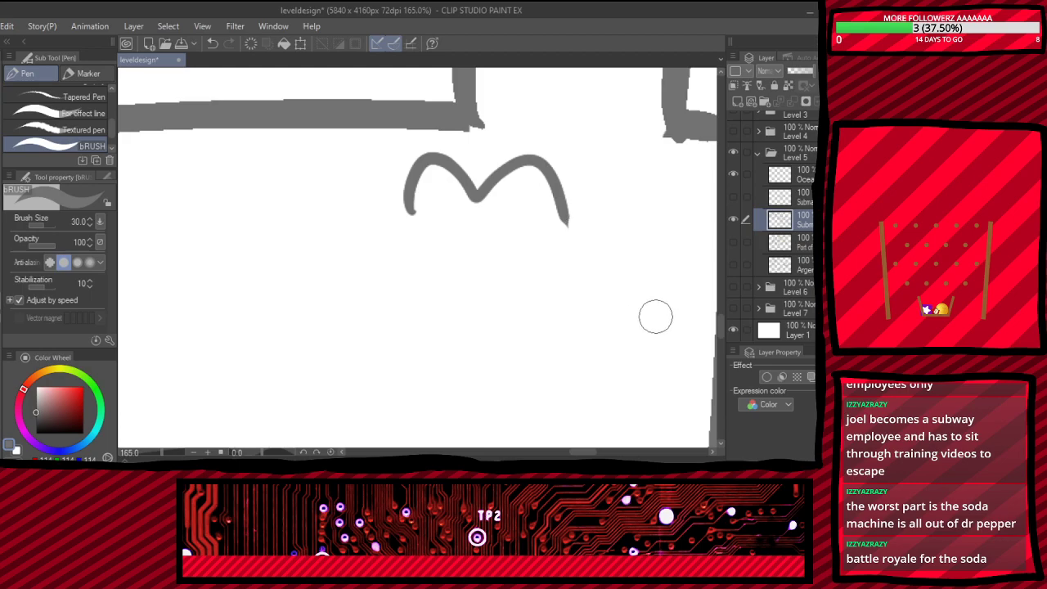
{"action": "mouse_move", "coordinate": [570, 220]}
{"action": "left_mouse_down"}
{"action": "mouse_move", "coordinate": [552, 288]}
{"action": "mouse_move", "coordinate": [375, 272]}
{"action": "mouse_move", "coordinate": [384, 229]}
{"action": "mouse_move", "coordinate": [440, 188]}
{"action": "left_mouse_up"}
{"action": "left_click", "coordinate": [522, 204]}
{"action": "left_click_drag", "start_coordinate": [461, 256], "coordinate": [499, 256]}
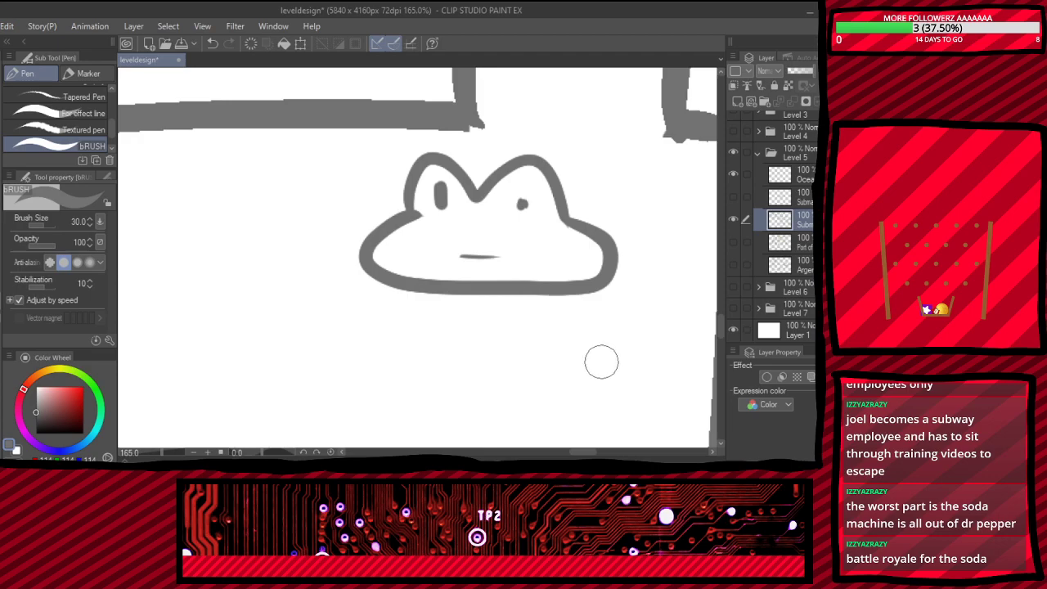
- Draw the frog's rounded body below the head, with a webbed foot on each side
{"action": "mouse_move", "coordinate": [427, 291]}
{"action": "left_mouse_down"}
{"action": "mouse_move", "coordinate": [458, 345]}
{"action": "mouse_move", "coordinate": [555, 296]}
{"action": "left_mouse_up"}
{"action": "mouse_move", "coordinate": [538, 343]}
{"action": "left_mouse_down"}
{"action": "mouse_move", "coordinate": [618, 362]}
{"action": "mouse_move", "coordinate": [590, 346]}
{"action": "mouse_move", "coordinate": [623, 343]}
{"action": "mouse_move", "coordinate": [604, 335]}
{"action": "mouse_move", "coordinate": [609, 319]}
{"action": "mouse_move", "coordinate": [558, 317]}
{"action": "left_mouse_up"}
{"action": "mouse_move", "coordinate": [454, 325]}
{"action": "left_mouse_down"}
{"action": "mouse_move", "coordinate": [371, 339]}
{"action": "mouse_move", "coordinate": [377, 369]}
{"action": "mouse_move", "coordinate": [437, 369]}
{"action": "mouse_move", "coordinate": [479, 352]}
{"action": "left_mouse_up"}
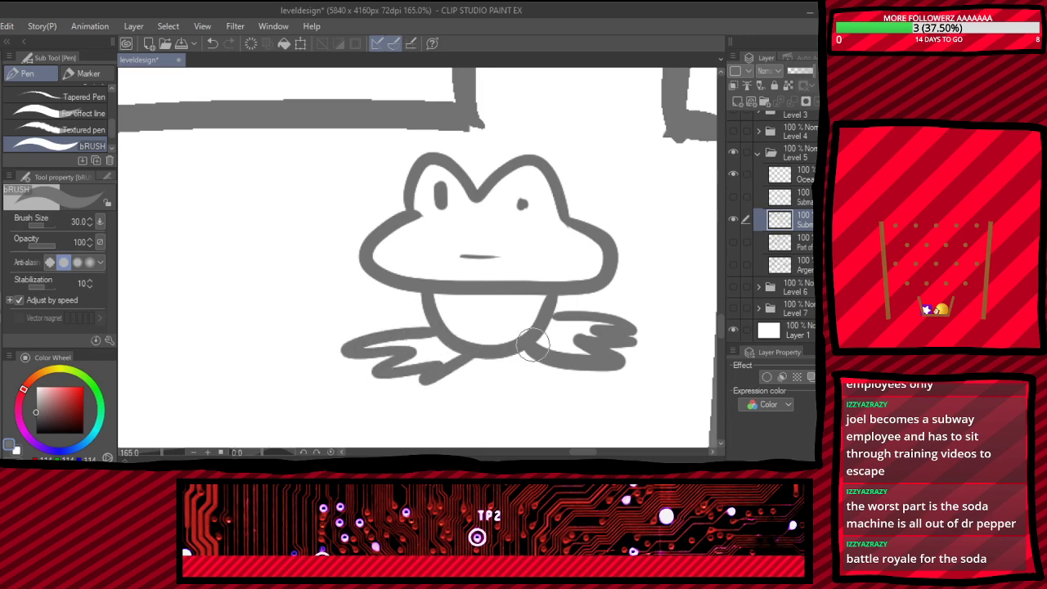
- Look over the frog's room, the fish room and the empty room above the frog to judge how they are populated
{"action": "scroll", "coordinate": [532, 348], "scroll_direction": "down", "scroll_amount": 10}
{"action": "scroll", "coordinate": [399, 296], "scroll_direction": "down", "scroll_amount": 3}
{"action": "scroll", "coordinate": [426, 278], "scroll_direction": "up", "scroll_amount": 2}
{"action": "scroll", "coordinate": [459, 264], "scroll_direction": "down", "scroll_amount": 1}
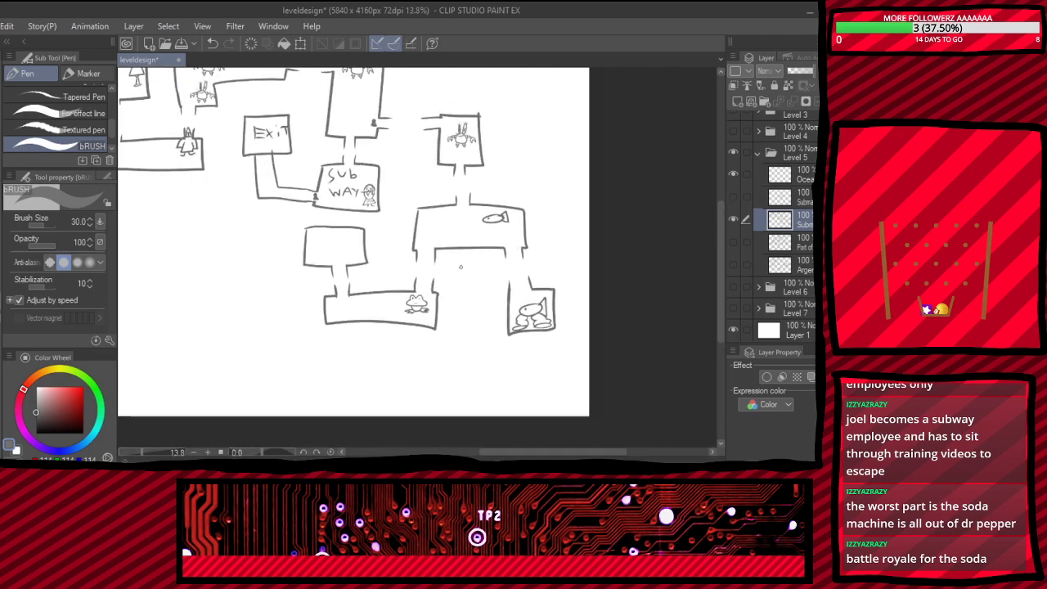
{"action": "scroll", "coordinate": [459, 265], "scroll_direction": "down", "scroll_amount": 2}
{"action": "scroll", "coordinate": [447, 316], "scroll_direction": "up", "scroll_amount": 10}
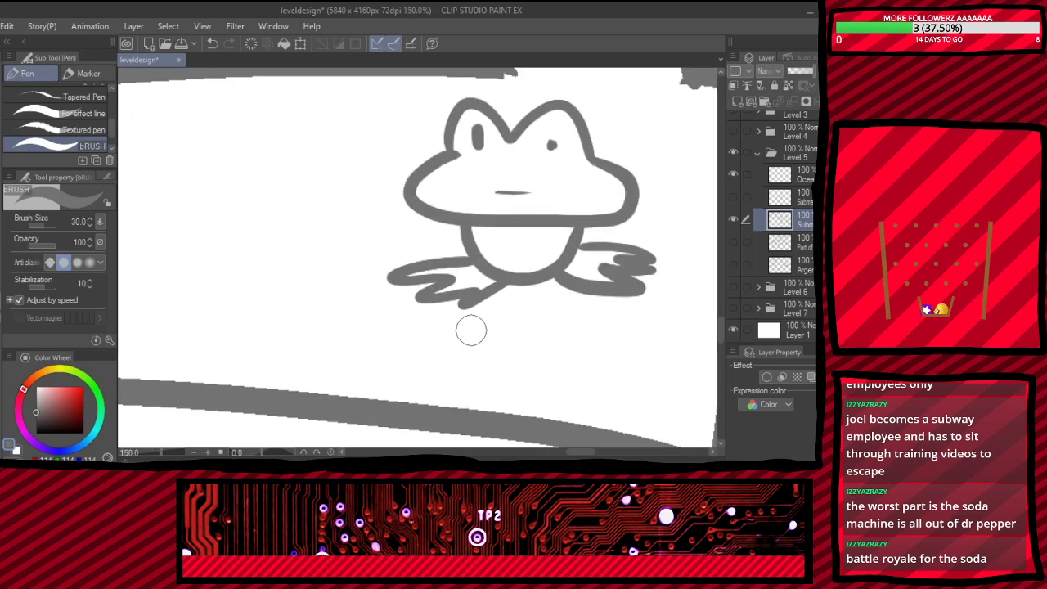
{"action": "scroll", "coordinate": [477, 327], "scroll_direction": "down", "scroll_amount": 4}
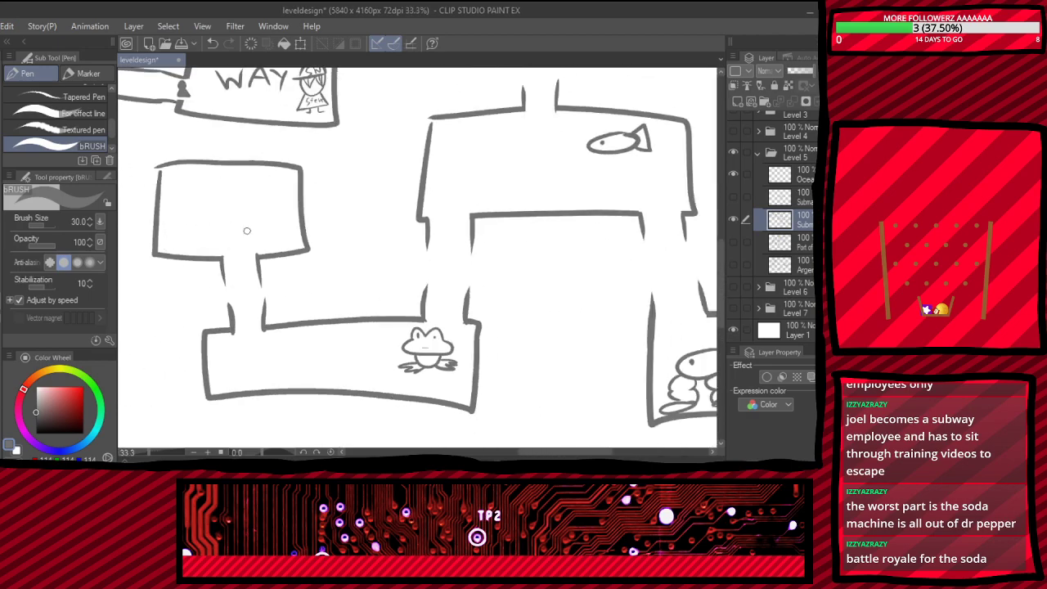
{"action": "scroll", "coordinate": [224, 226], "scroll_direction": "down", "scroll_amount": 3}
{"action": "scroll", "coordinate": [206, 227], "scroll_direction": "up", "scroll_amount": 3}
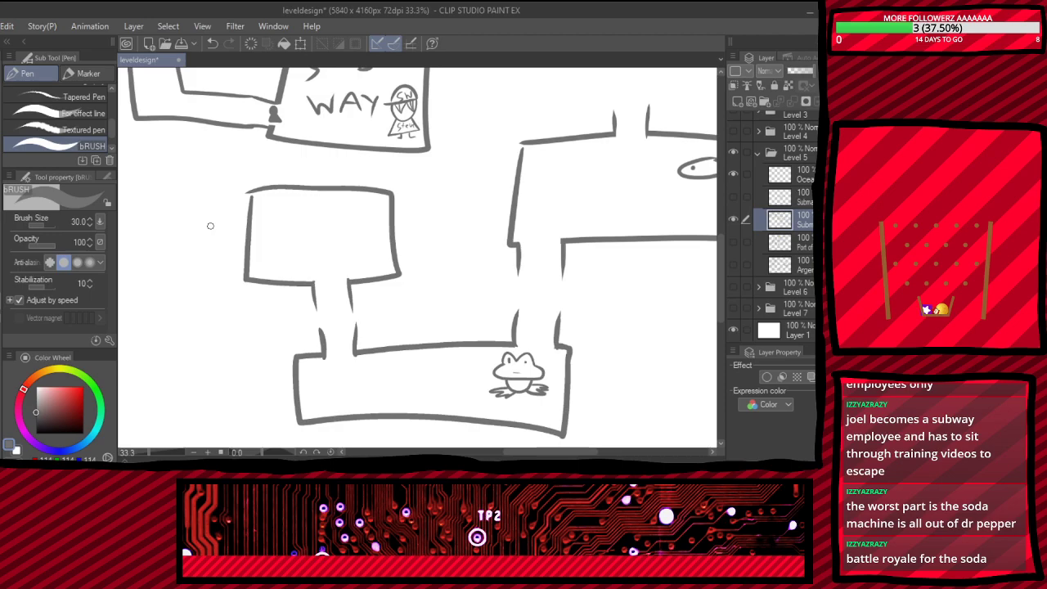
- Lengthen the frog's right pupil from a dot into a tall oval that matches the left one
{"action": "scroll", "coordinate": [210, 226], "scroll_direction": "up", "scroll_amount": 2}
{"action": "scroll", "coordinate": [283, 211], "scroll_direction": "down", "scroll_amount": 2}
{"action": "scroll", "coordinate": [337, 424], "scroll_direction": "up", "scroll_amount": 2}
{"action": "scroll", "coordinate": [346, 379], "scroll_direction": "up", "scroll_amount": 1}
{"action": "scroll", "coordinate": [330, 349], "scroll_direction": "down", "scroll_amount": 2}
{"action": "scroll", "coordinate": [612, 327], "scroll_direction": "up", "scroll_amount": 3}
{"action": "scroll", "coordinate": [612, 327], "scroll_direction": "up", "scroll_amount": 2}
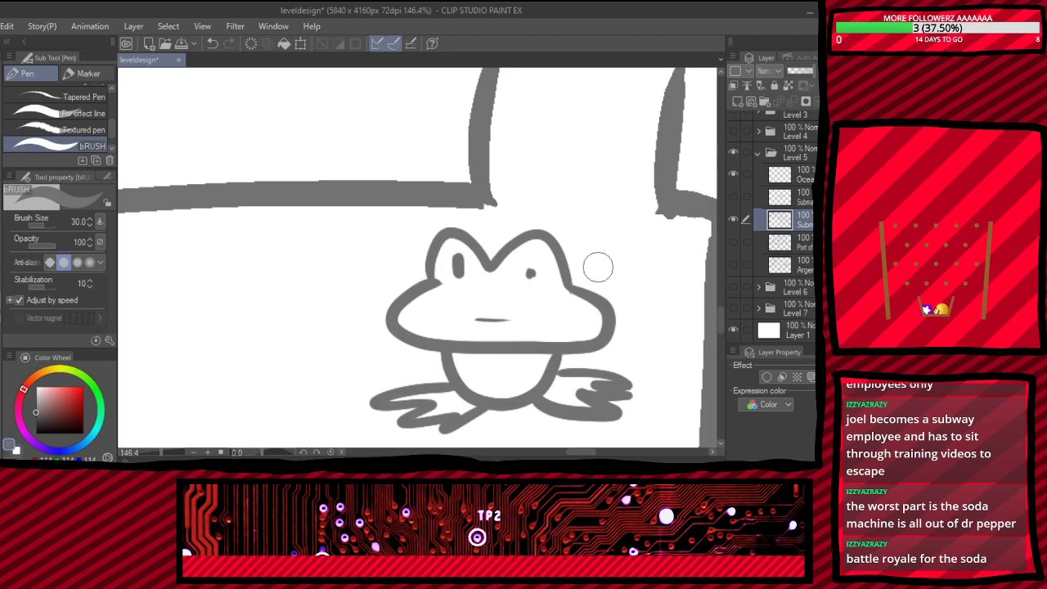
{"action": "left_click_drag", "start_coordinate": [529, 263], "coordinate": [529, 282]}
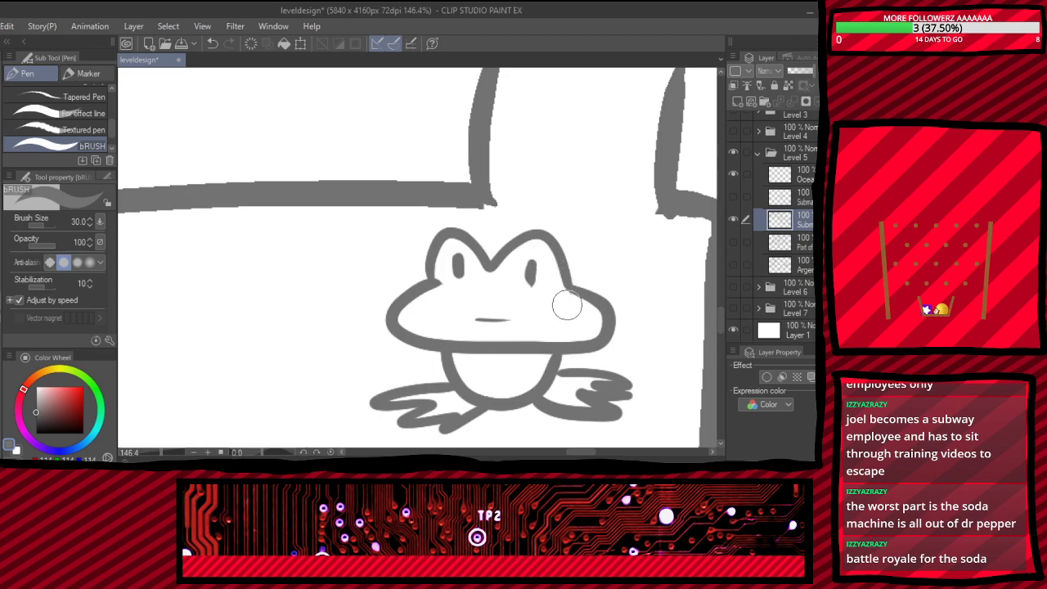
- Examine the empty end of the frog's long room and the empty room above it for further content
{"action": "scroll", "coordinate": [255, 239], "scroll_direction": "down", "scroll_amount": 5}
{"action": "scroll", "coordinate": [254, 239], "scroll_direction": "up", "scroll_amount": 5}
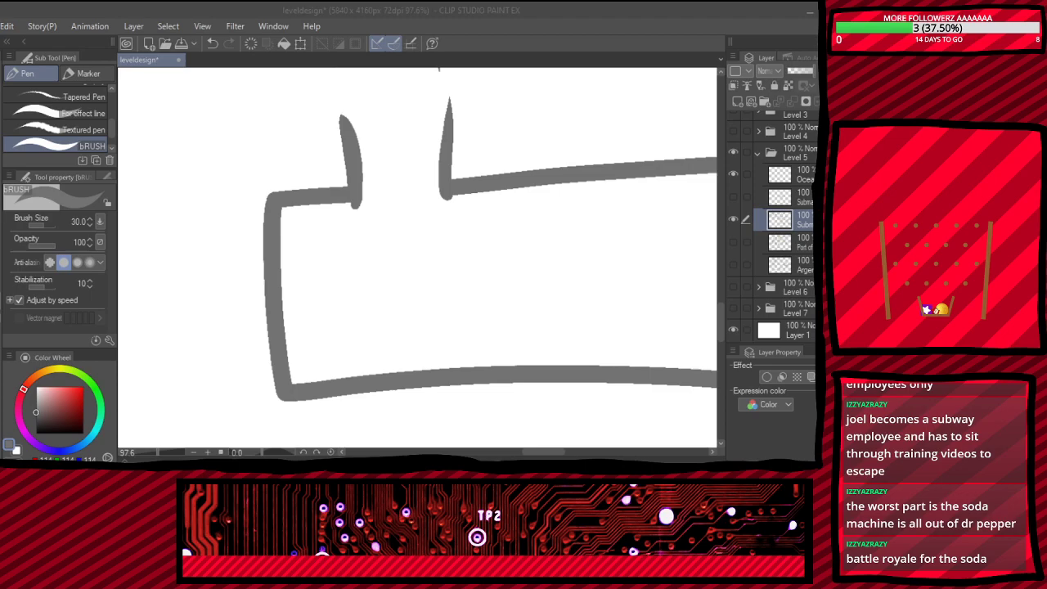
{"action": "key", "text": "alt+Tab"}
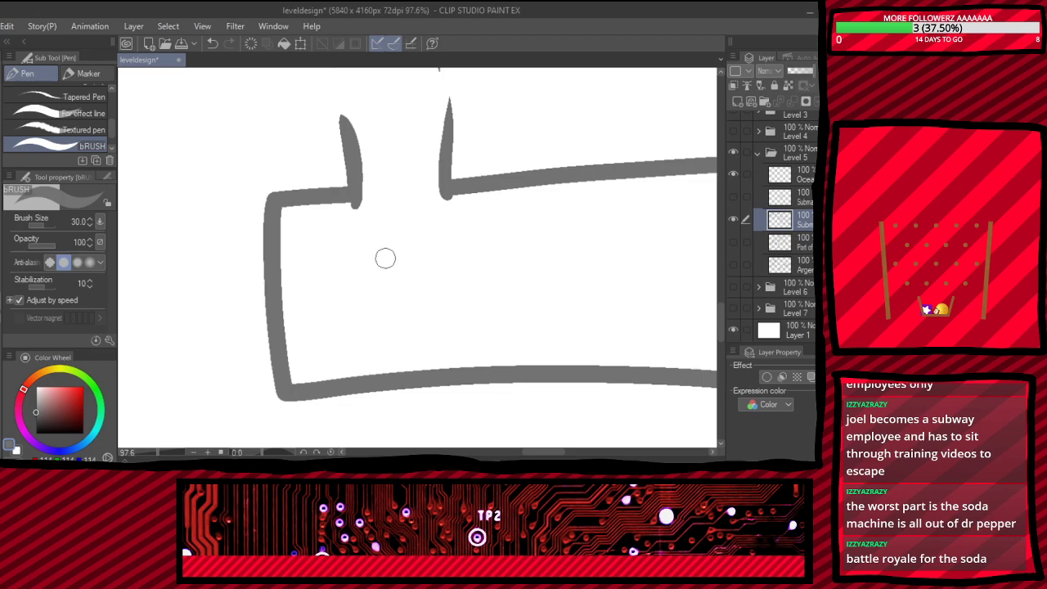
{"action": "scroll", "coordinate": [385, 258], "scroll_direction": "down", "scroll_amount": 8}
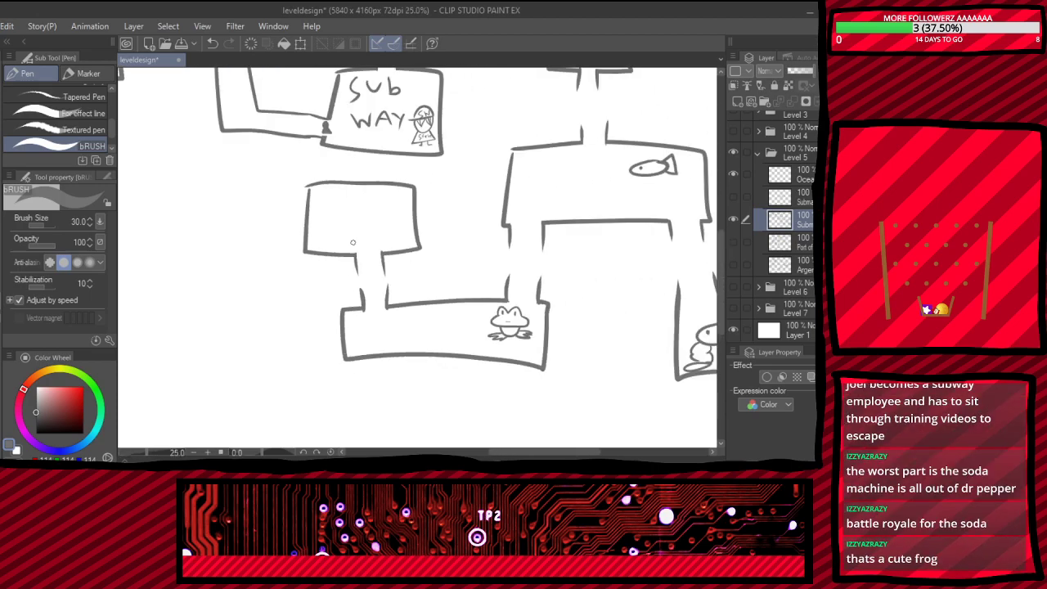
{"action": "scroll", "coordinate": [354, 335], "scroll_direction": "up", "scroll_amount": 4}
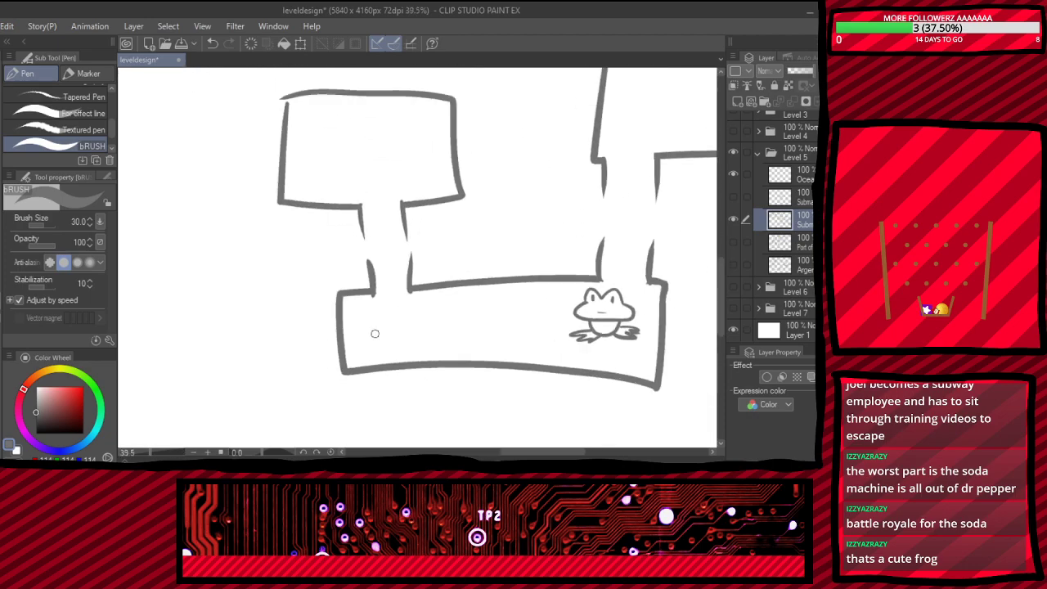
{"action": "scroll", "coordinate": [375, 333], "scroll_direction": "down", "scroll_amount": 6}
{"action": "scroll", "coordinate": [373, 278], "scroll_direction": "up", "scroll_amount": 5}
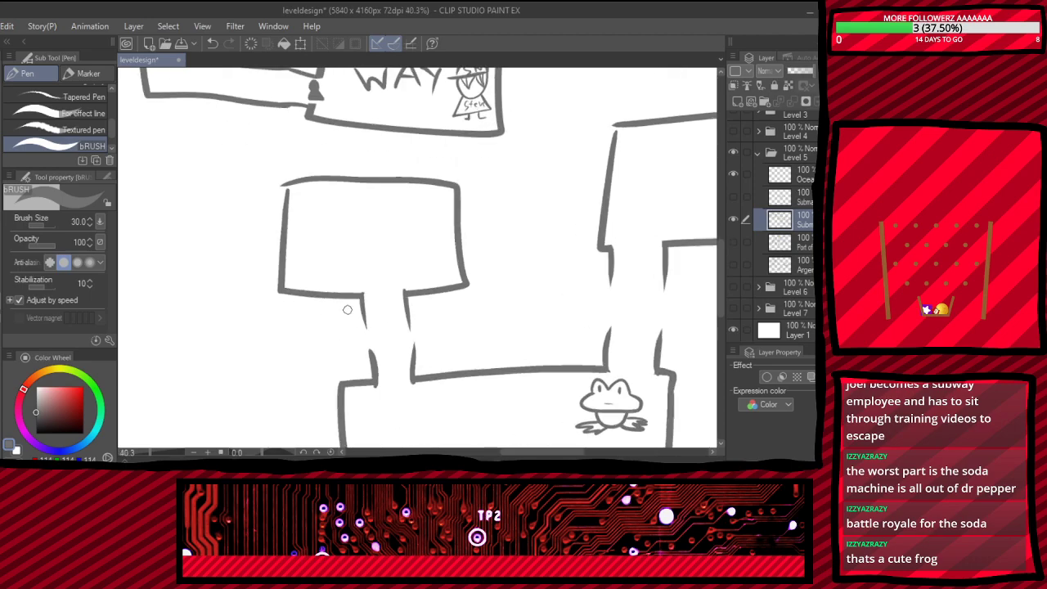
{"action": "scroll", "coordinate": [347, 310], "scroll_direction": "down", "scroll_amount": 5}
{"action": "scroll", "coordinate": [360, 335], "scroll_direction": "up", "scroll_amount": 6}
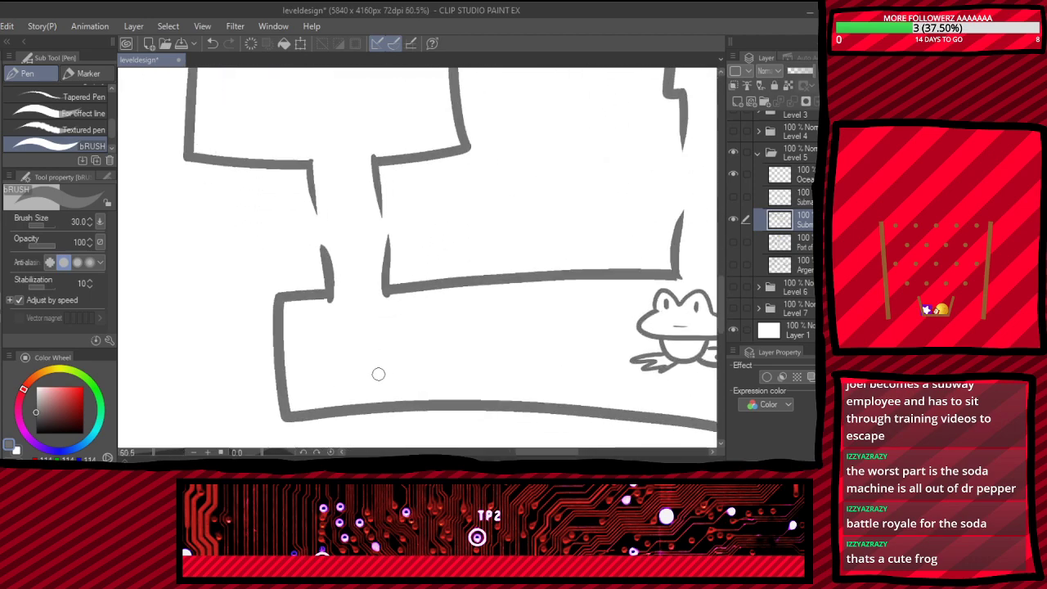
{"action": "scroll", "coordinate": [378, 374], "scroll_direction": "up", "scroll_amount": 2}
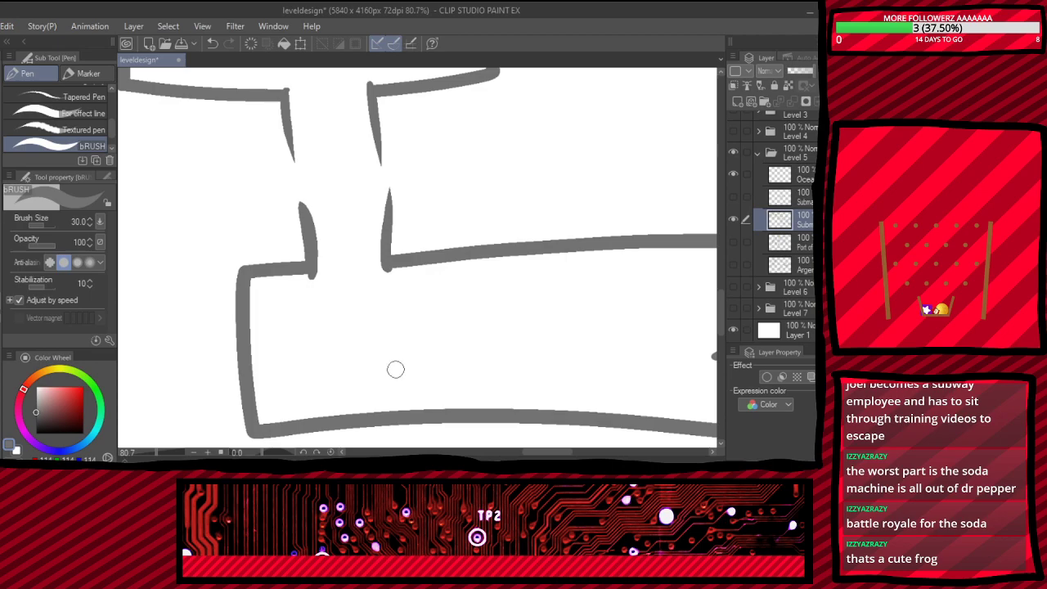
{"action": "scroll", "coordinate": [395, 369], "scroll_direction": "down", "scroll_amount": 4}
{"action": "scroll", "coordinate": [606, 344], "scroll_direction": "up", "scroll_amount": 4}
{"action": "scroll", "coordinate": [609, 329], "scroll_direction": "up", "scroll_amount": 2}
{"action": "scroll", "coordinate": [442, 325], "scroll_direction": "down", "scroll_amount": 1}
{"action": "scroll", "coordinate": [511, 317], "scroll_direction": "down", "scroll_amount": 6}
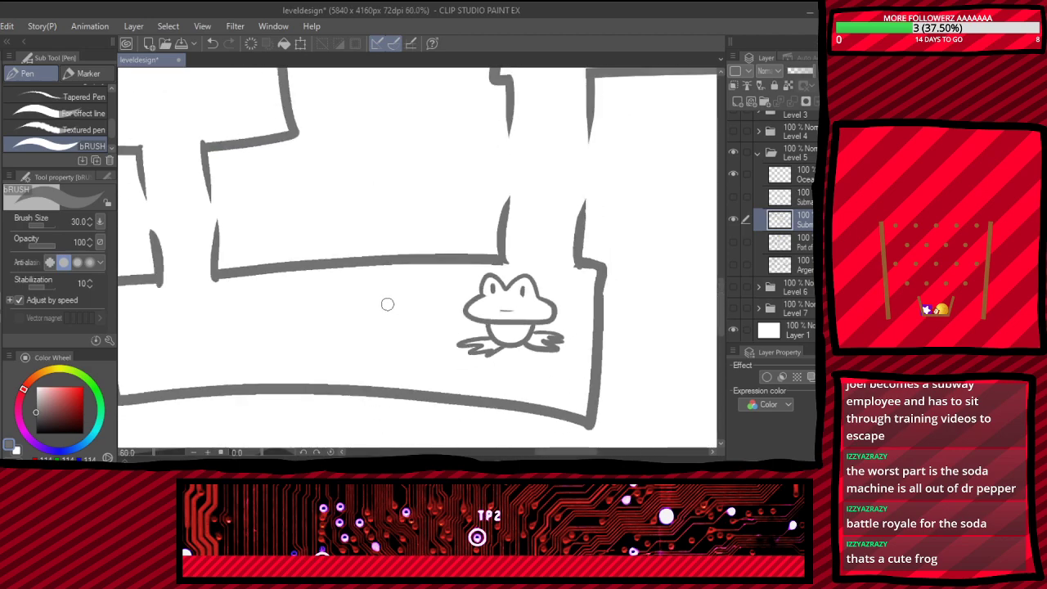
{"action": "scroll", "coordinate": [460, 334], "scroll_direction": "down", "scroll_amount": 2}
{"action": "scroll", "coordinate": [268, 216], "scroll_direction": "up", "scroll_amount": 4}
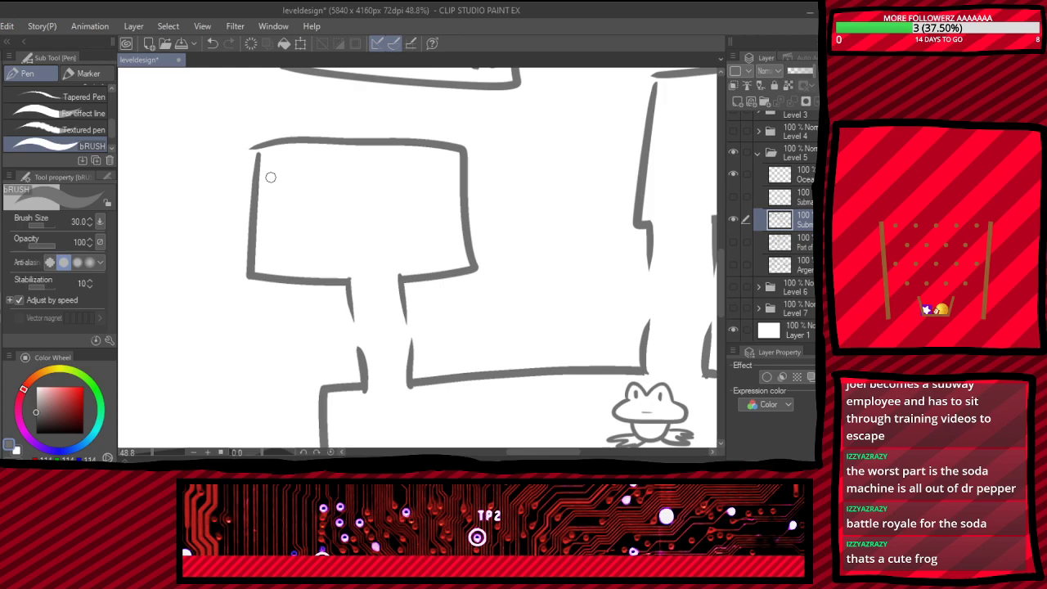
- Close the gap in the upper-left corner of the empty room's outline above the frog's room
{"action": "scroll", "coordinate": [291, 171], "scroll_direction": "down", "scroll_amount": 1}
{"action": "scroll", "coordinate": [242, 111], "scroll_direction": "up", "scroll_amount": 1}
{"action": "scroll", "coordinate": [290, 187], "scroll_direction": "down", "scroll_amount": 1}
{"action": "scroll", "coordinate": [524, 401], "scroll_direction": "up", "scroll_amount": 2}
{"action": "scroll", "coordinate": [605, 411], "scroll_direction": "up", "scroll_amount": 2}
{"action": "scroll", "coordinate": [629, 398], "scroll_direction": "down", "scroll_amount": 4}
{"action": "scroll", "coordinate": [473, 248], "scroll_direction": "up", "scroll_amount": 2}
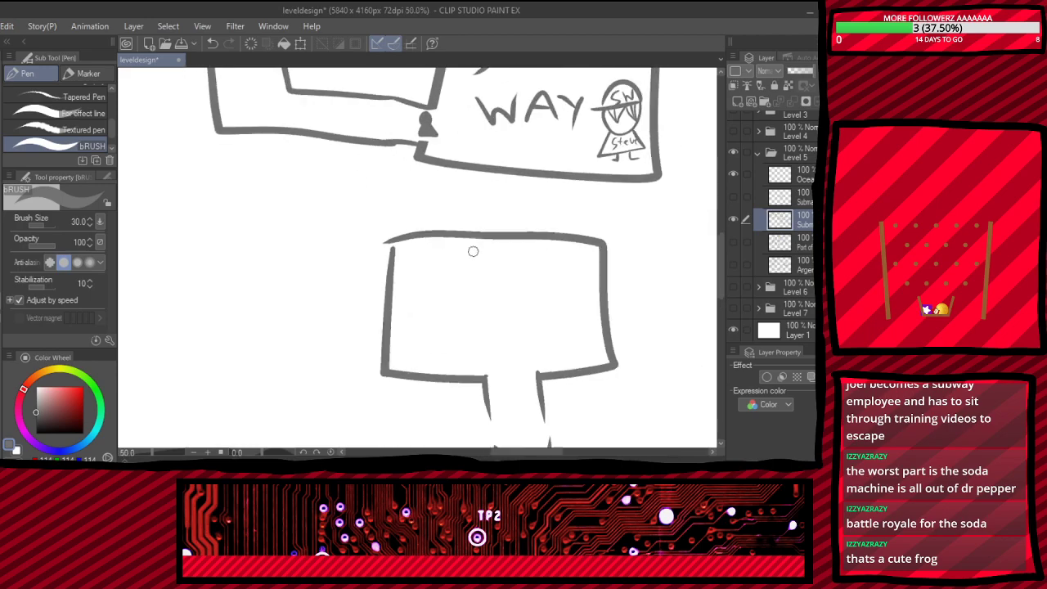
{"action": "scroll", "coordinate": [473, 247], "scroll_direction": "down", "scroll_amount": 1}
{"action": "scroll", "coordinate": [519, 323], "scroll_direction": "up", "scroll_amount": 2}
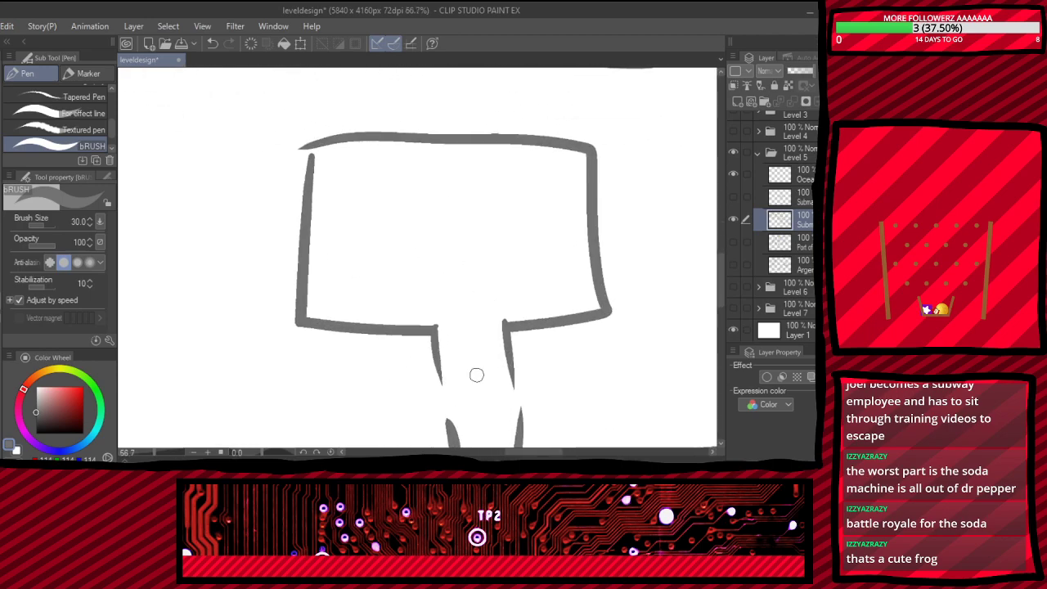
{"action": "scroll", "coordinate": [425, 255], "scroll_direction": "up", "scroll_amount": 2}
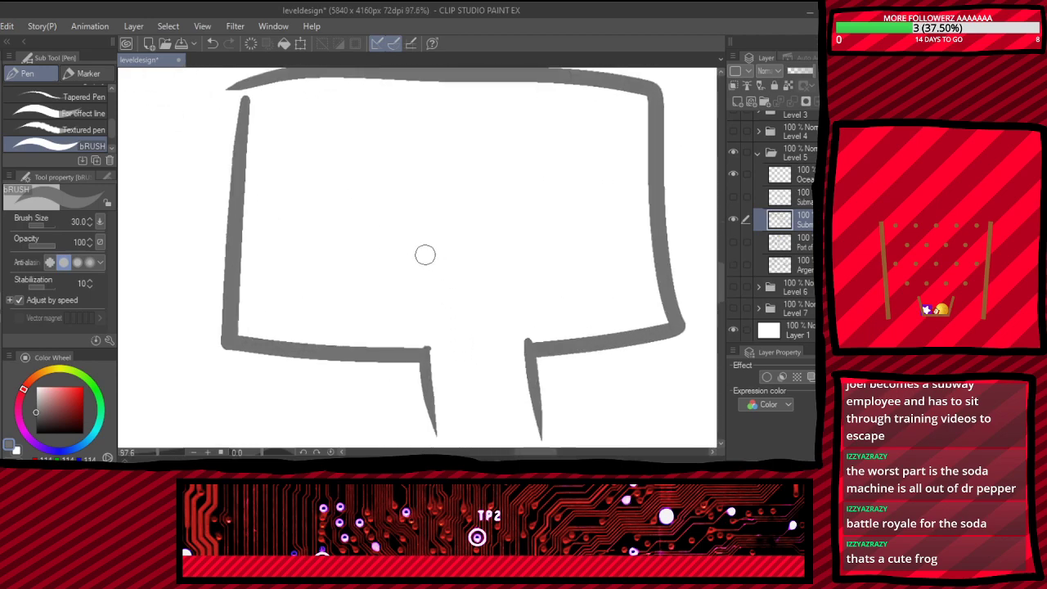
{"action": "scroll", "coordinate": [423, 258], "scroll_direction": "down", "scroll_amount": 1}
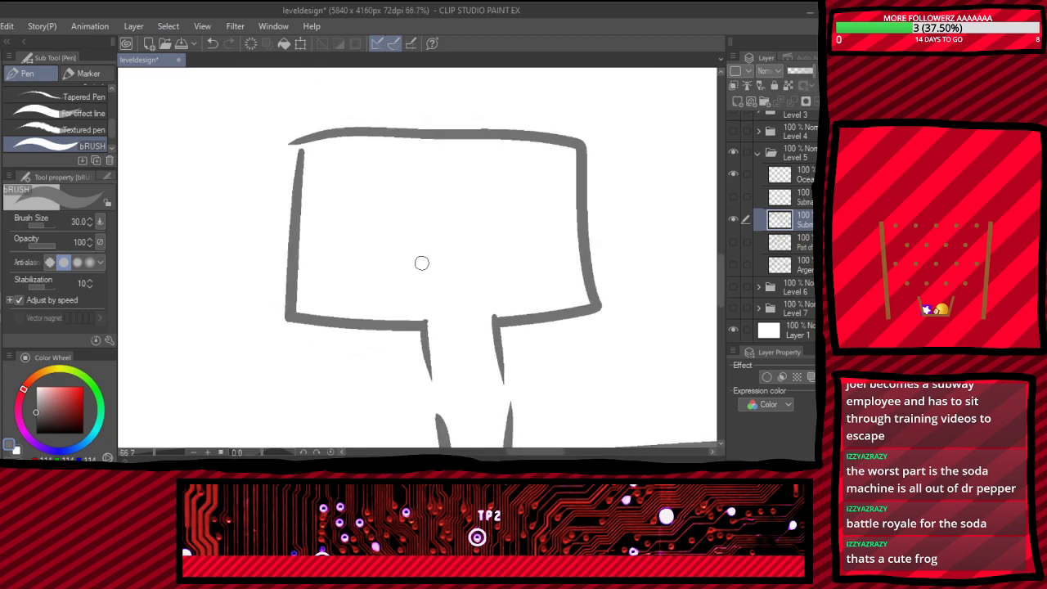
{"action": "left_click_drag", "start_coordinate": [306, 141], "coordinate": [299, 161]}
- Draw small clusters of boxes in the four corners of the empty room above the frog's room
{"action": "scroll", "coordinate": [384, 283], "scroll_direction": "down", "scroll_amount": 2}
{"action": "scroll", "coordinate": [389, 283], "scroll_direction": "up", "scroll_amount": 2}
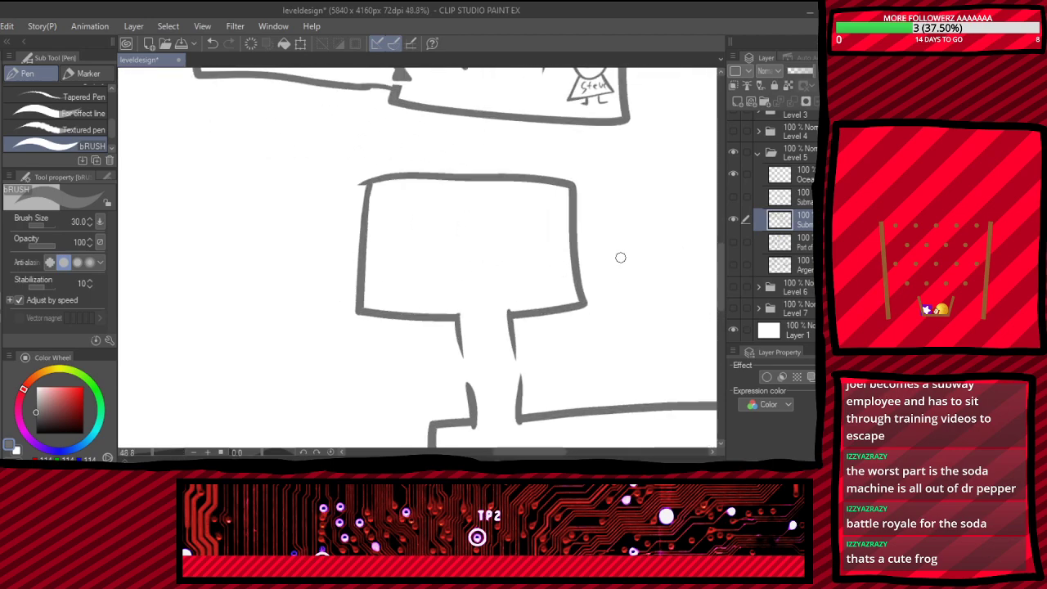
{"action": "scroll", "coordinate": [466, 213], "scroll_direction": "up", "scroll_amount": 2}
{"action": "mouse_move", "coordinate": [514, 185]}
{"action": "left_mouse_down"}
{"action": "mouse_move", "coordinate": [569, 207]}
{"action": "mouse_move", "coordinate": [510, 180]}
{"action": "mouse_move", "coordinate": [605, 189]}
{"action": "mouse_move", "coordinate": [575, 214]}
{"action": "left_mouse_up"}
{"action": "mouse_move", "coordinate": [514, 291]}
{"action": "left_mouse_down"}
{"action": "mouse_move", "coordinate": [519, 327]}
{"action": "mouse_move", "coordinate": [545, 288]}
{"action": "mouse_move", "coordinate": [517, 290]}
{"action": "mouse_move", "coordinate": [601, 284]}
{"action": "mouse_move", "coordinate": [561, 321]}
{"action": "mouse_move", "coordinate": [545, 271]}
{"action": "mouse_move", "coordinate": [576, 287]}
{"action": "left_mouse_up"}
{"action": "mouse_move", "coordinate": [333, 296]}
{"action": "left_mouse_down"}
{"action": "mouse_move", "coordinate": [361, 323]}
{"action": "mouse_move", "coordinate": [379, 301]}
{"action": "mouse_move", "coordinate": [353, 274]}
{"action": "left_mouse_up"}
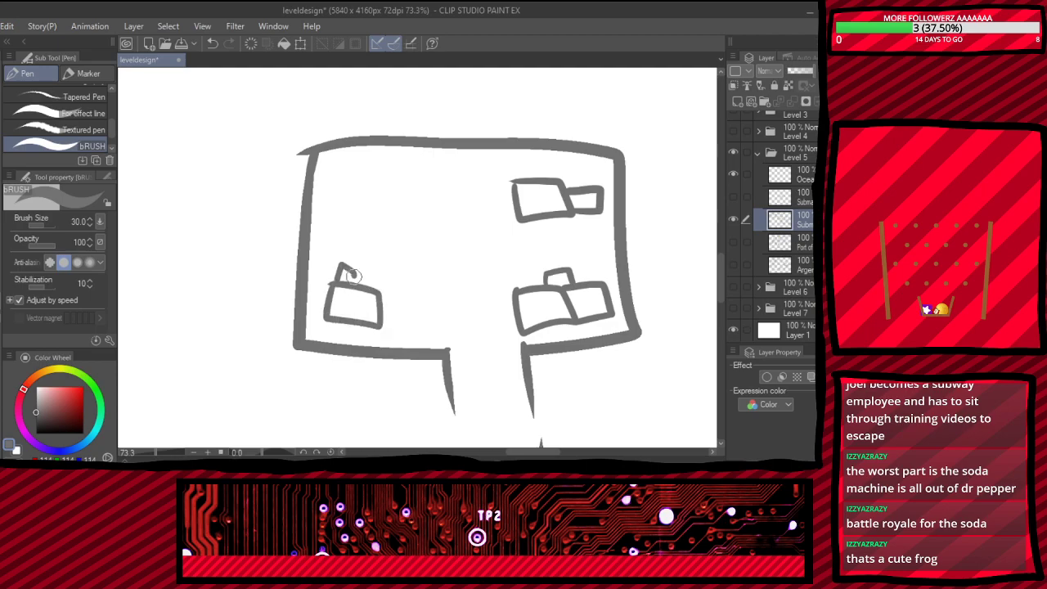
{"action": "mouse_move", "coordinate": [334, 180]}
{"action": "left_mouse_down"}
{"action": "mouse_move", "coordinate": [338, 212]}
{"action": "mouse_move", "coordinate": [376, 207]}
{"action": "mouse_move", "coordinate": [368, 180]}
{"action": "mouse_move", "coordinate": [409, 176]}
{"action": "mouse_move", "coordinate": [429, 202]}
{"action": "mouse_move", "coordinate": [381, 214]}
{"action": "left_mouse_up"}
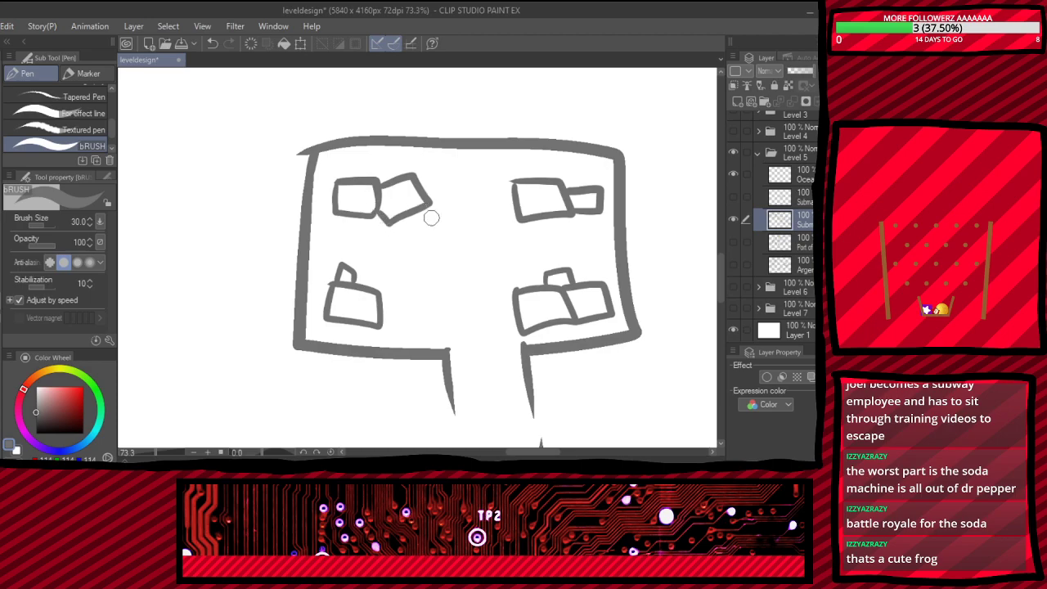
{"action": "mouse_move", "coordinate": [365, 176]}
{"action": "left_mouse_down"}
{"action": "mouse_move", "coordinate": [393, 157]}
{"action": "mouse_move", "coordinate": [401, 175]}
{"action": "left_mouse_up"}
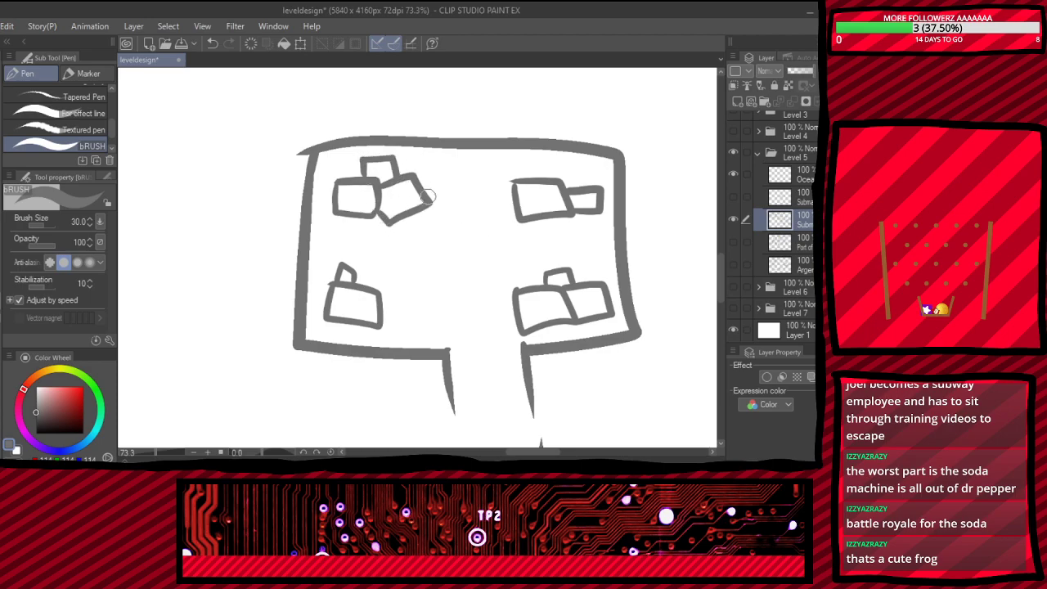
- Look over the whole submarine map, from the box room across to the furnished room and the crab rooms
{"action": "scroll", "coordinate": [428, 196], "scroll_direction": "down", "scroll_amount": 10}
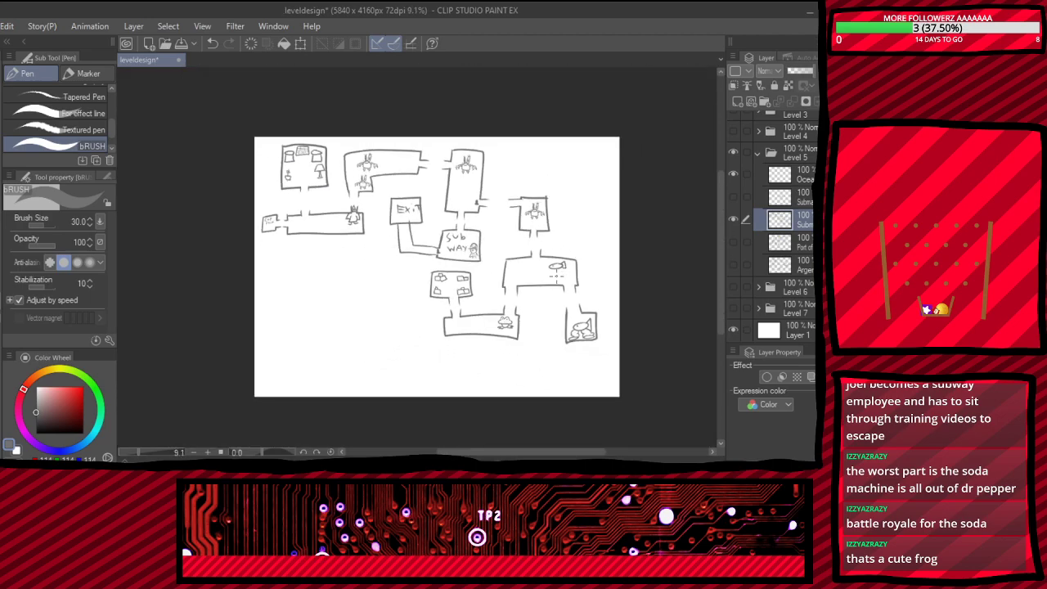
{"action": "scroll", "coordinate": [557, 275], "scroll_direction": "up", "scroll_amount": 2}
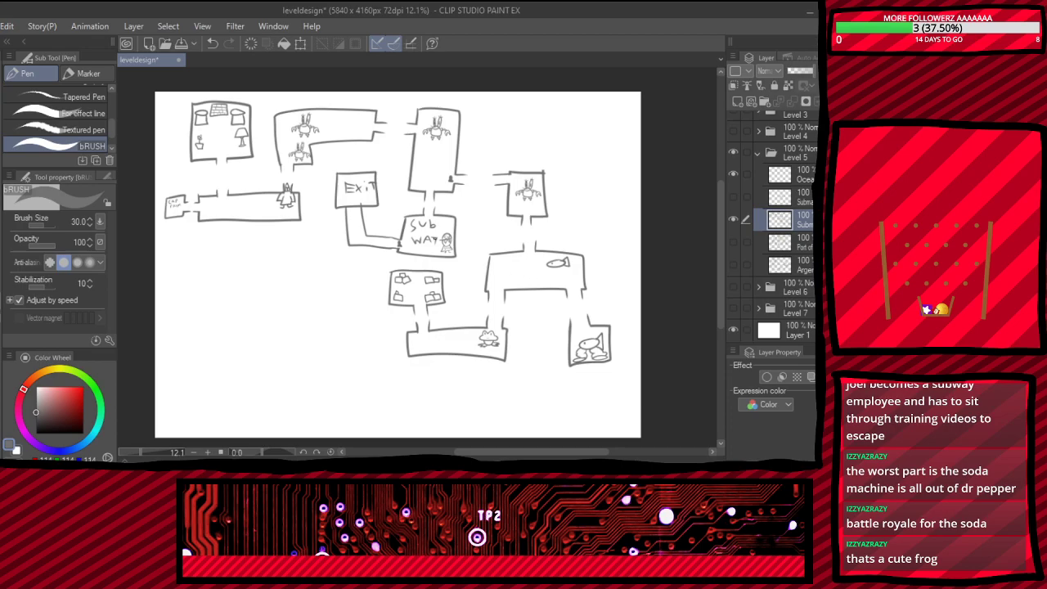
{"action": "scroll", "coordinate": [437, 296], "scroll_direction": "down", "scroll_amount": 2}
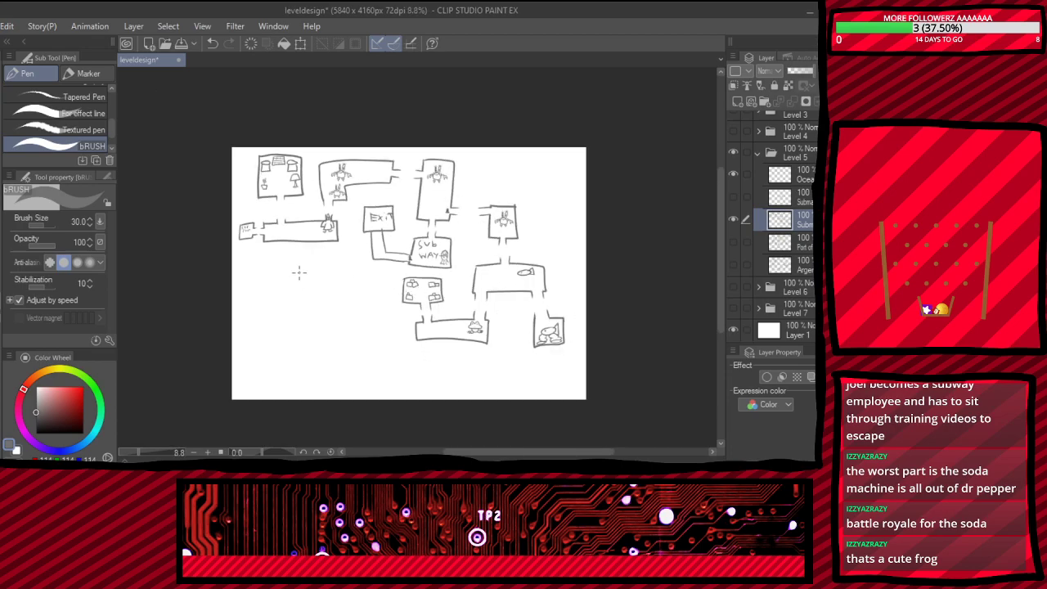
{"action": "scroll", "coordinate": [300, 270], "scroll_direction": "down", "scroll_amount": 1}
{"action": "scroll", "coordinate": [300, 270], "scroll_direction": "up", "scroll_amount": 4}
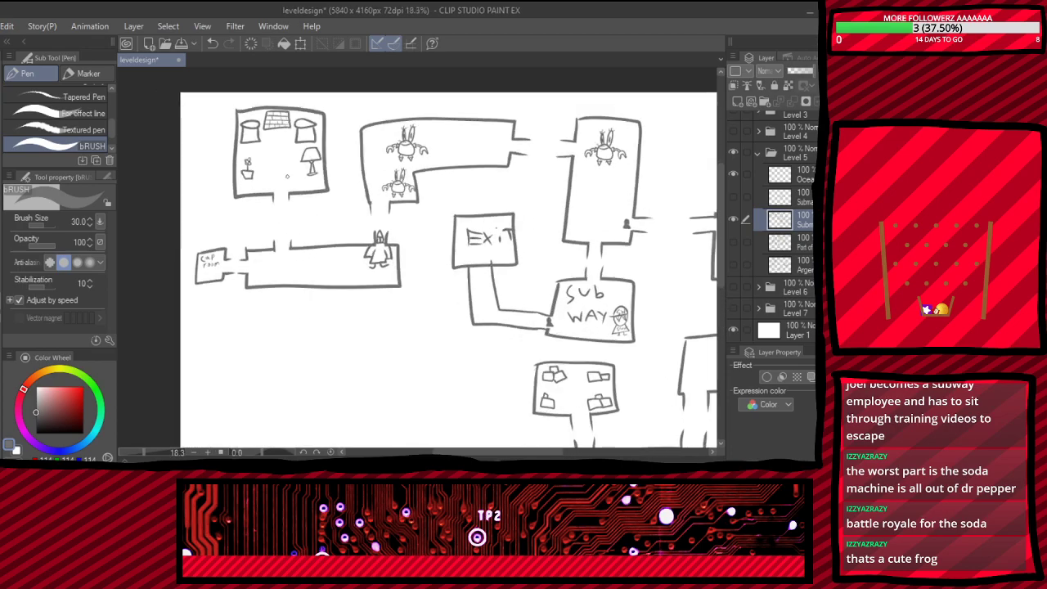
{"action": "scroll", "coordinate": [268, 152], "scroll_direction": "up", "scroll_amount": 1}
{"action": "scroll", "coordinate": [274, 250], "scroll_direction": "down", "scroll_amount": 1}
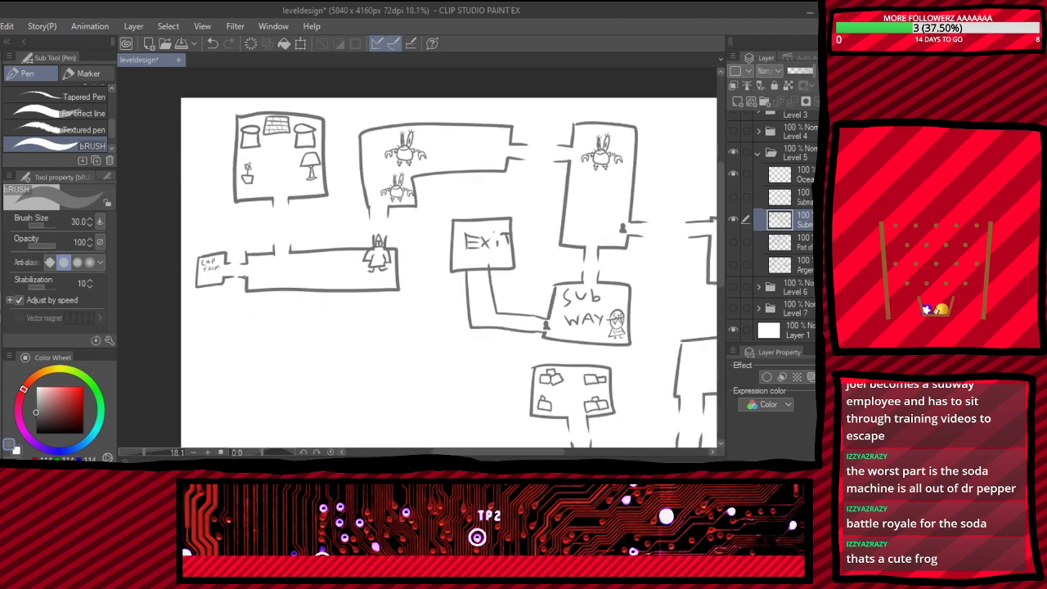
- Examine the cap room, the long room beside it, and the furnished and crab rooms above
{"action": "scroll", "coordinate": [264, 268], "scroll_direction": "up", "scroll_amount": 1}
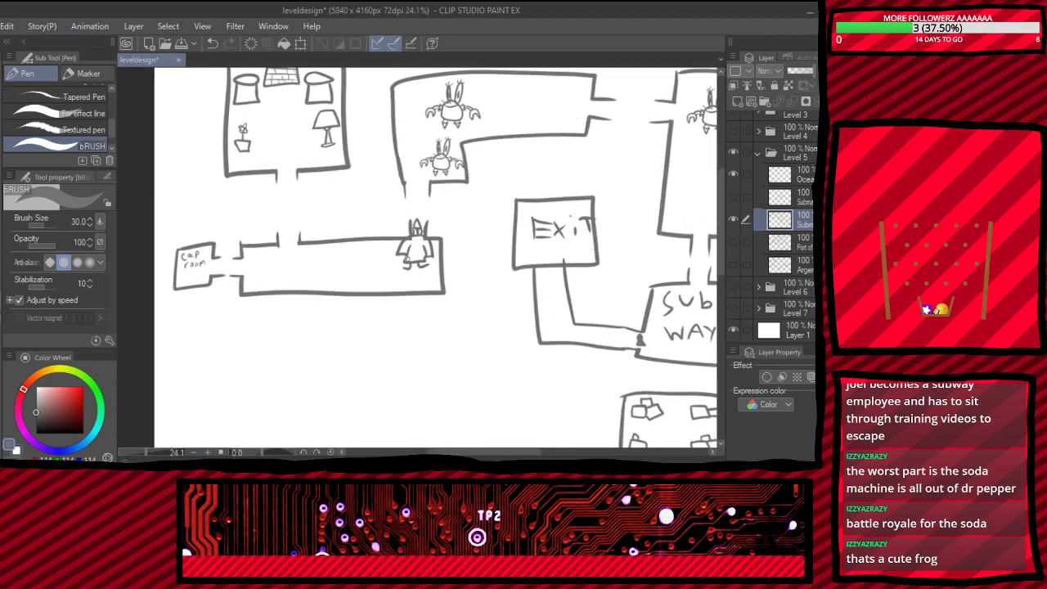
{"action": "scroll", "coordinate": [406, 259], "scroll_direction": "up", "scroll_amount": 2}
{"action": "scroll", "coordinate": [444, 279], "scroll_direction": "down", "scroll_amount": 2}
{"action": "scroll", "coordinate": [353, 276], "scroll_direction": "up", "scroll_amount": 2}
{"action": "scroll", "coordinate": [455, 262], "scroll_direction": "down", "scroll_amount": 1}
{"action": "scroll", "coordinate": [409, 270], "scroll_direction": "up", "scroll_amount": 1}
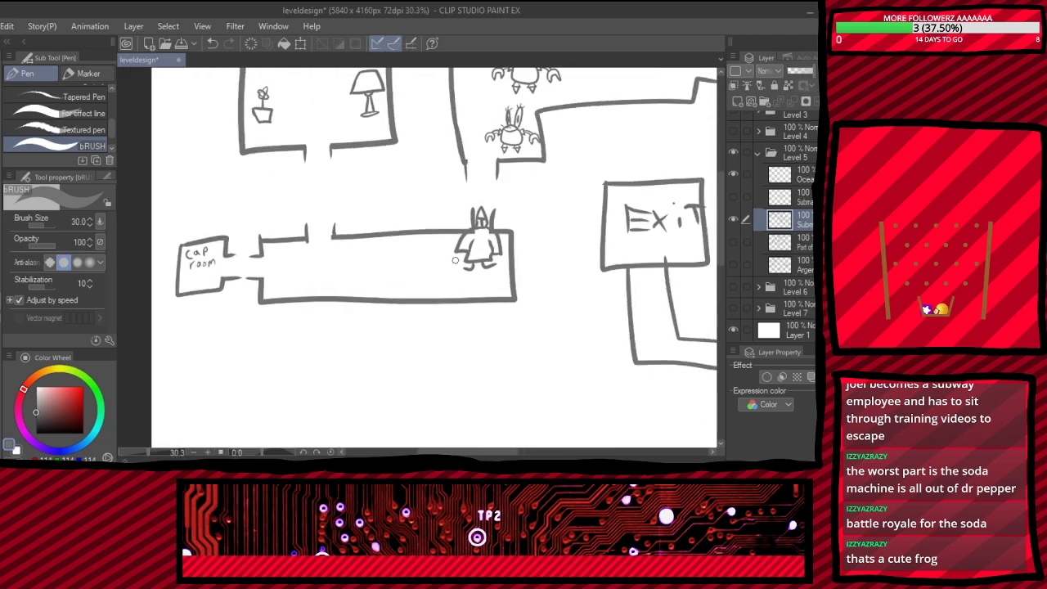
{"action": "scroll", "coordinate": [391, 281], "scroll_direction": "down", "scroll_amount": 1}
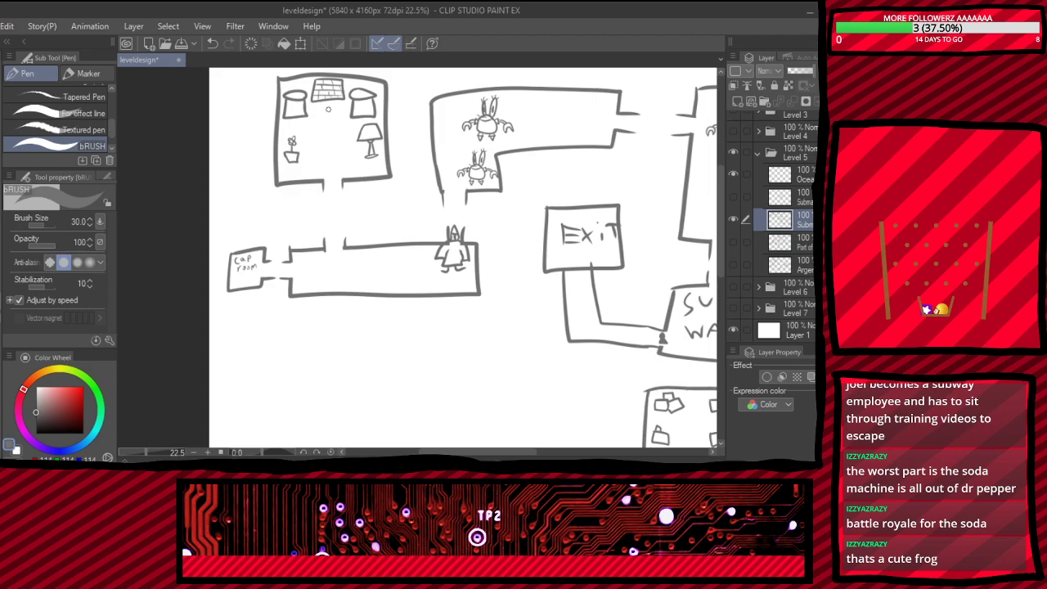
{"action": "scroll", "coordinate": [328, 109], "scroll_direction": "down", "scroll_amount": 2}
{"action": "scroll", "coordinate": [270, 139], "scroll_direction": "up", "scroll_amount": 3}
{"action": "scroll", "coordinate": [389, 106], "scroll_direction": "down", "scroll_amount": 1}
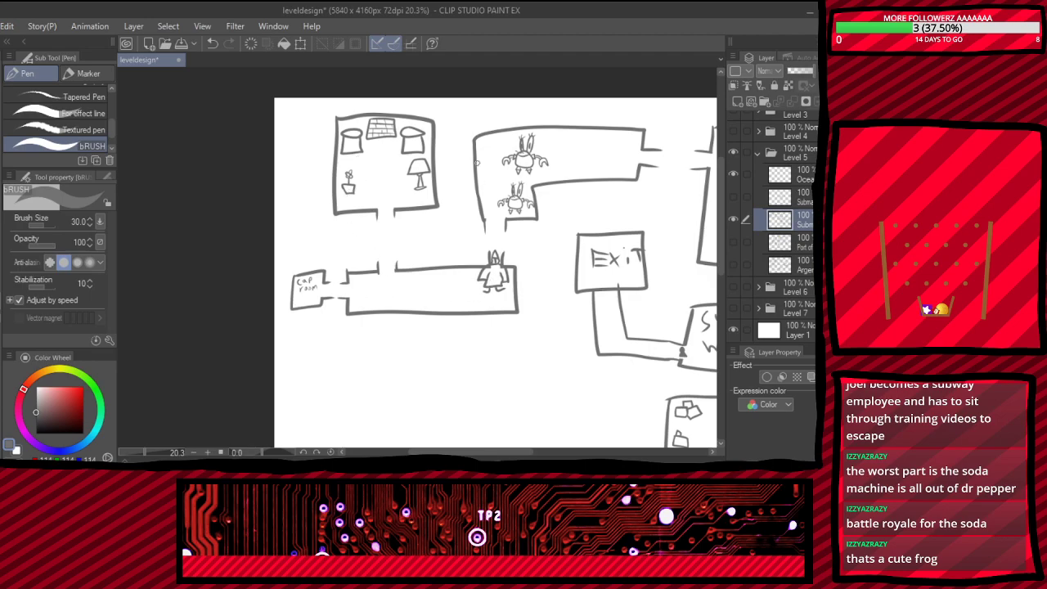
- Write "Exit" with a downward arrow in the tall crab room, above the passage leading to the Subway room
{"action": "scroll", "coordinate": [463, 187], "scroll_direction": "down", "scroll_amount": 2}
{"action": "scroll", "coordinate": [640, 164], "scroll_direction": "down", "scroll_amount": 1}
{"action": "scroll", "coordinate": [630, 184], "scroll_direction": "up", "scroll_amount": 4}
{"action": "scroll", "coordinate": [575, 259], "scroll_direction": "up", "scroll_amount": 3}
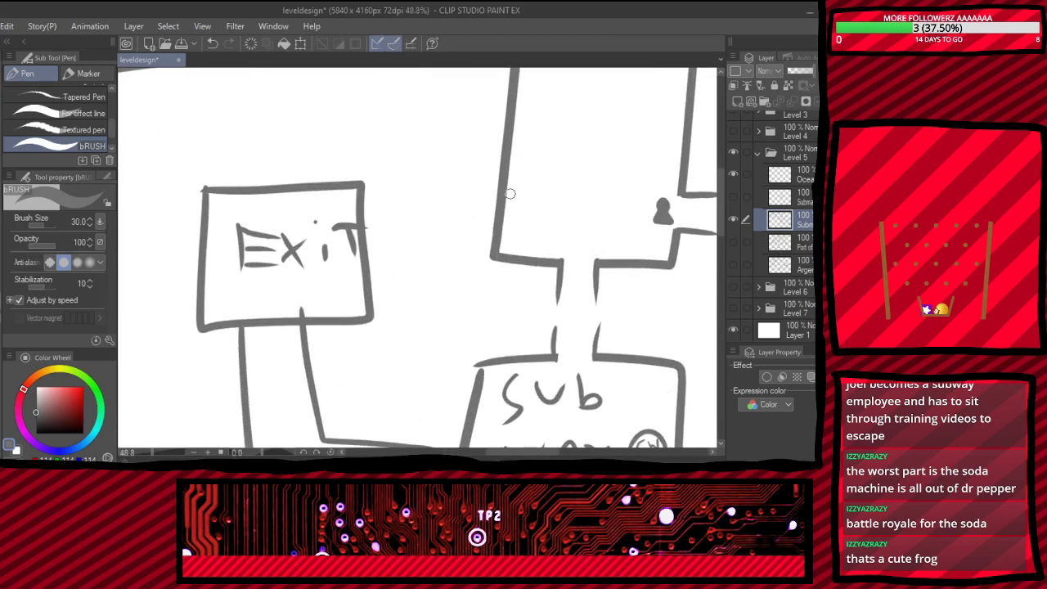
{"action": "mouse_move", "coordinate": [524, 155]}
{"action": "left_mouse_down"}
{"action": "mouse_move", "coordinate": [523, 183]}
{"action": "mouse_move", "coordinate": [545, 153]}
{"action": "mouse_move", "coordinate": [538, 167]}
{"action": "left_mouse_up"}
{"action": "left_click_drag", "start_coordinate": [525, 181], "coordinate": [559, 180]}
{"action": "mouse_move", "coordinate": [559, 159]}
{"action": "left_mouse_down"}
{"action": "mouse_move", "coordinate": [549, 182]}
{"action": "mouse_move", "coordinate": [582, 175]}
{"action": "mouse_move", "coordinate": [590, 159]}
{"action": "mouse_move", "coordinate": [553, 208]}
{"action": "mouse_move", "coordinate": [564, 190]}
{"action": "left_mouse_up"}
{"action": "left_click", "coordinate": [573, 152]}
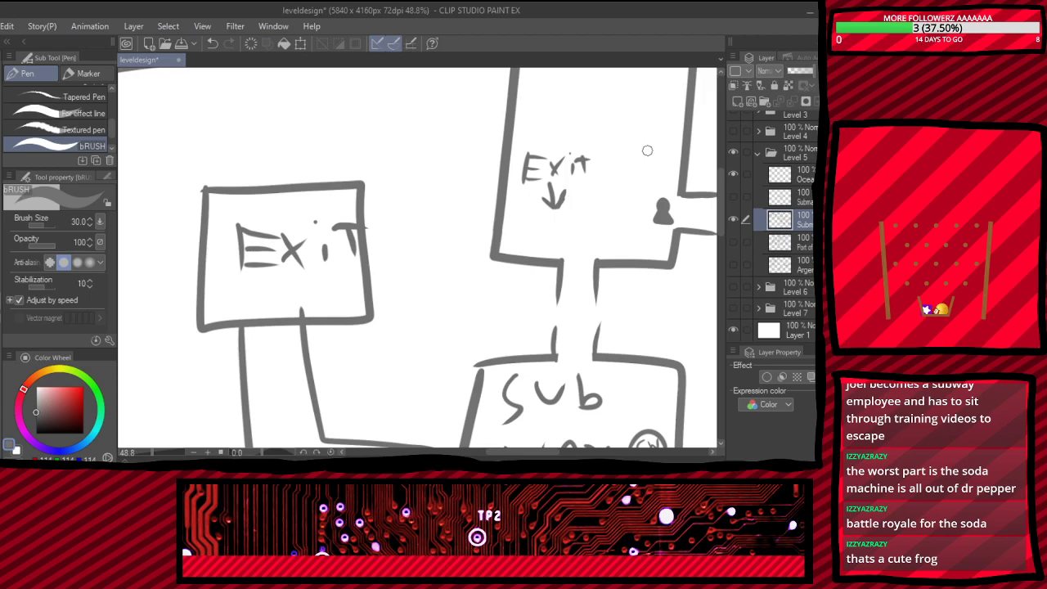
{"action": "scroll", "coordinate": [609, 264], "scroll_direction": "down", "scroll_amount": 3}
{"action": "scroll", "coordinate": [609, 264], "scroll_direction": "up", "scroll_amount": 4}
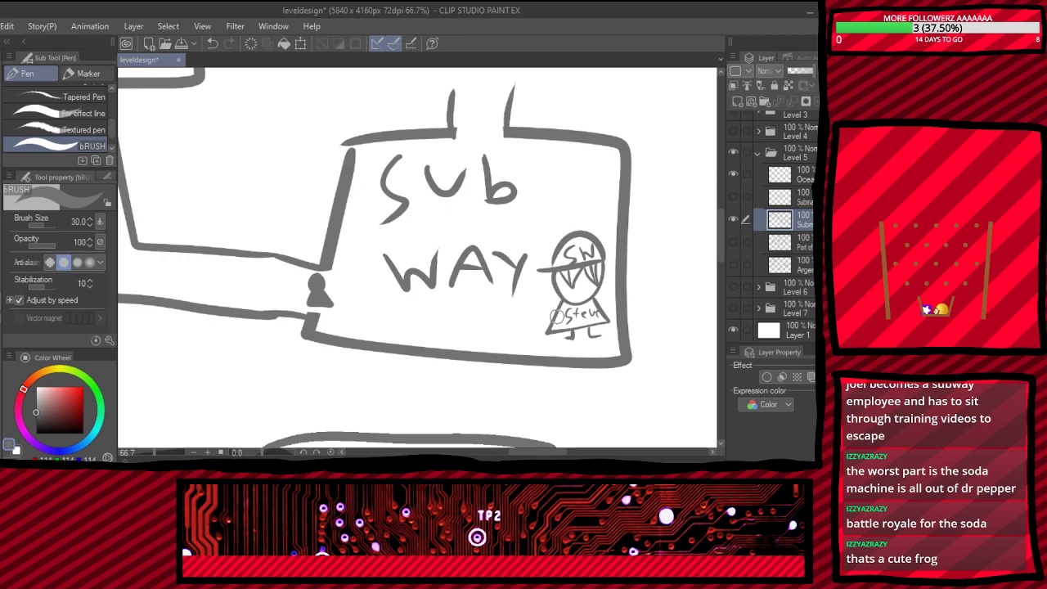
- Examine the Subway room, its corridor to the Exit room, and the layout of the whole submarine map
{"action": "scroll", "coordinate": [253, 275], "scroll_direction": "up", "scroll_amount": 2}
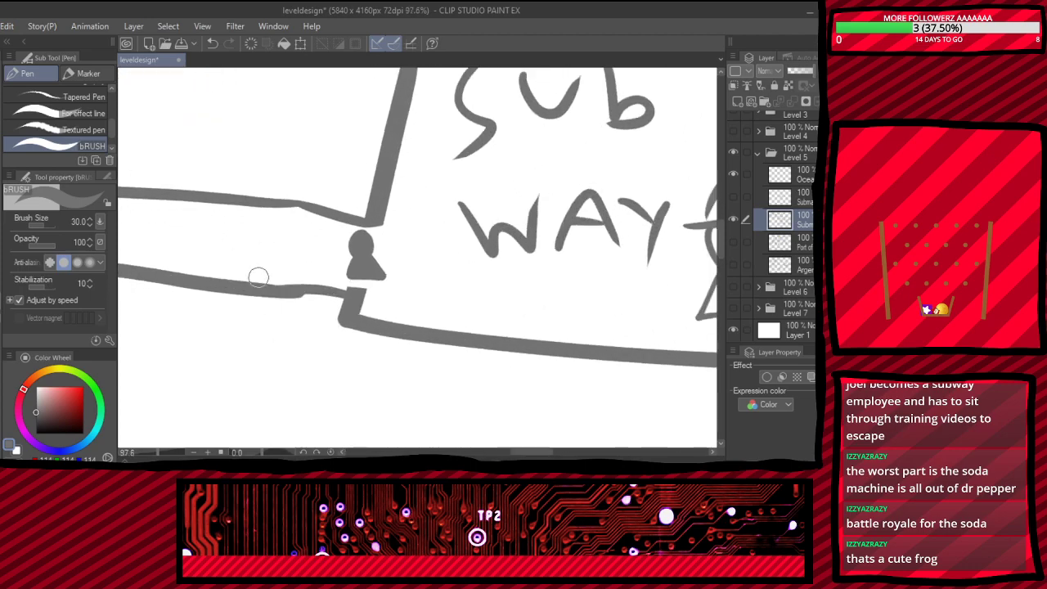
{"action": "scroll", "coordinate": [320, 246], "scroll_direction": "down", "scroll_amount": 3}
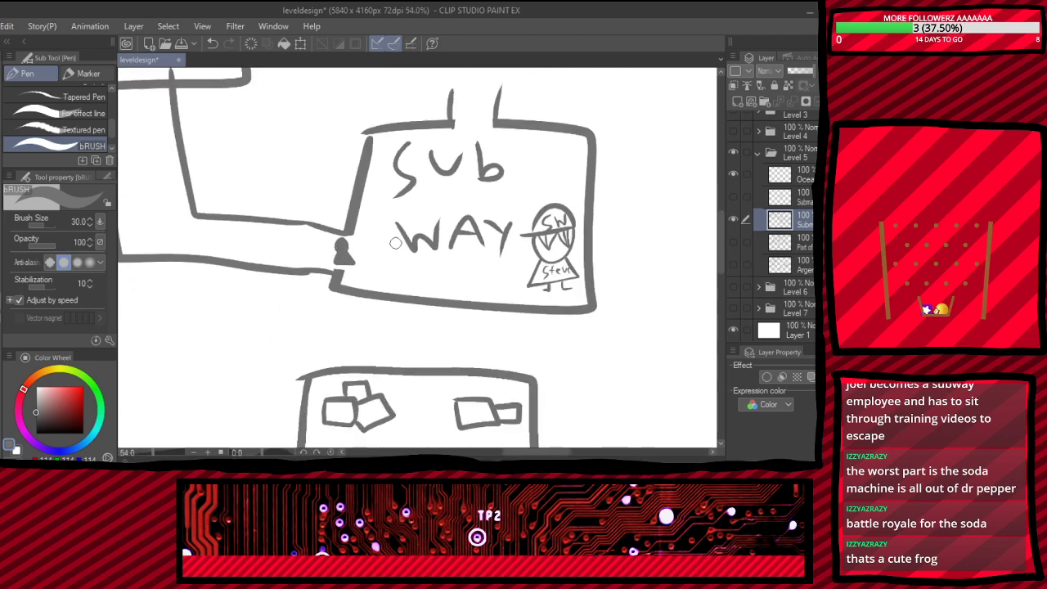
{"action": "scroll", "coordinate": [395, 243], "scroll_direction": "down", "scroll_amount": 3}
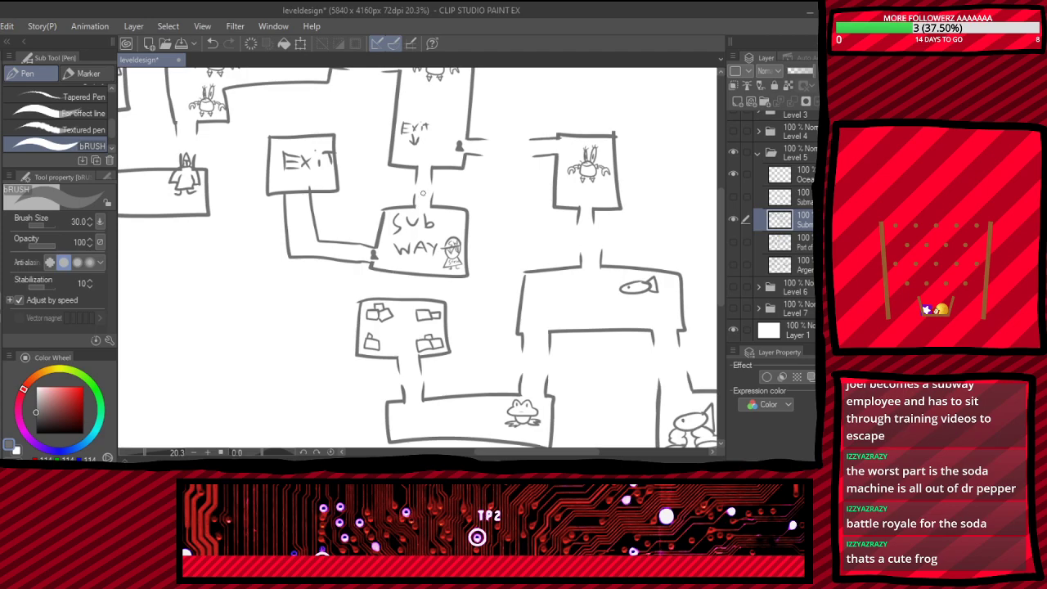
{"action": "scroll", "coordinate": [423, 186], "scroll_direction": "down", "scroll_amount": 1}
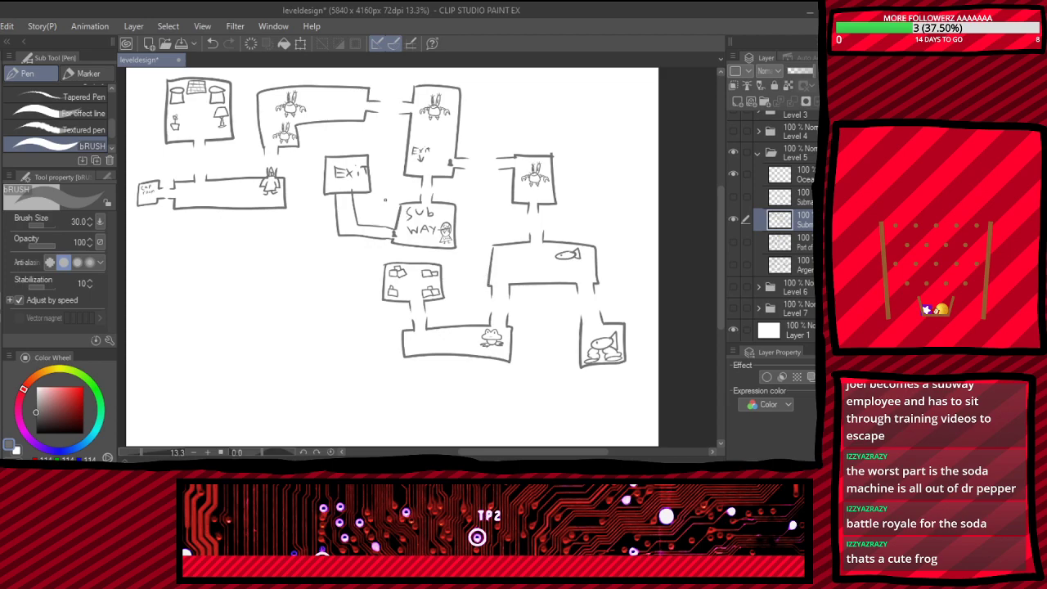
{"action": "scroll", "coordinate": [385, 199], "scroll_direction": "down", "scroll_amount": 2}
{"action": "scroll", "coordinate": [369, 194], "scroll_direction": "up", "scroll_amount": 1}
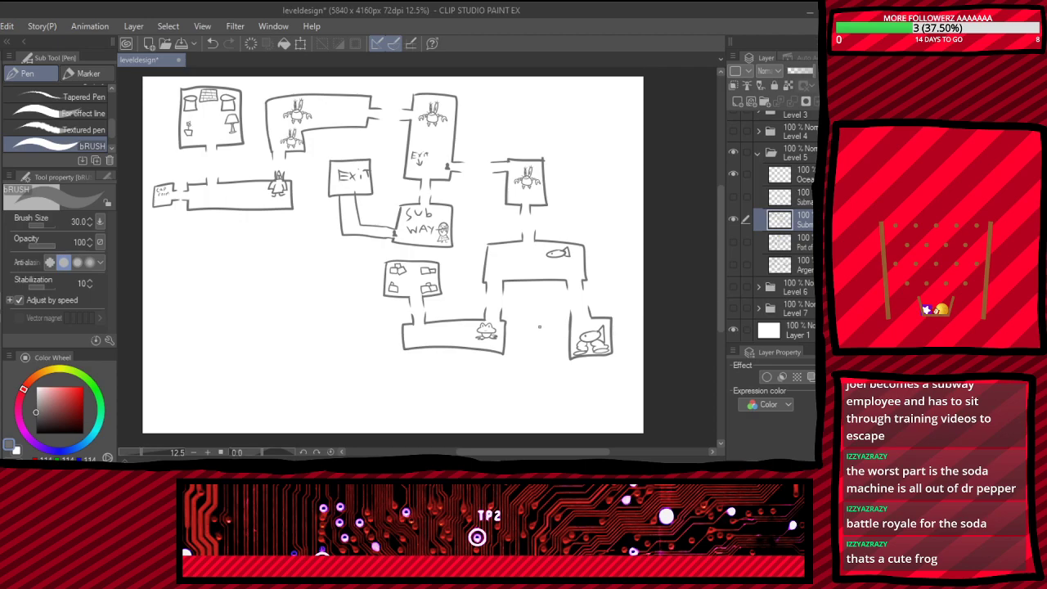
{"action": "scroll", "coordinate": [399, 244], "scroll_direction": "up", "scroll_amount": 5}
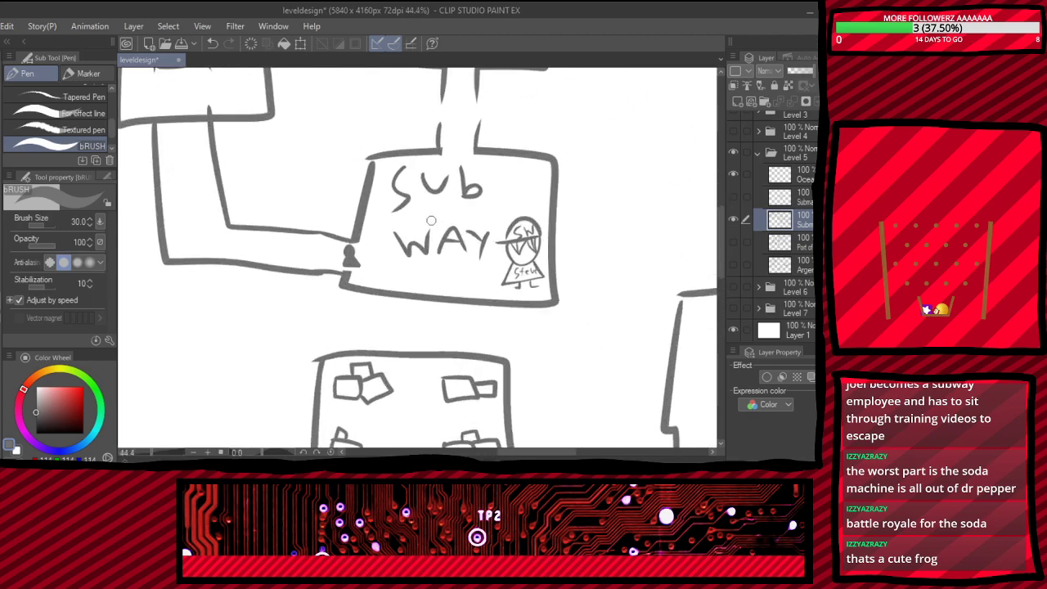
{"action": "scroll", "coordinate": [407, 249], "scroll_direction": "down", "scroll_amount": 2}
{"action": "scroll", "coordinate": [413, 260], "scroll_direction": "up", "scroll_amount": 2}
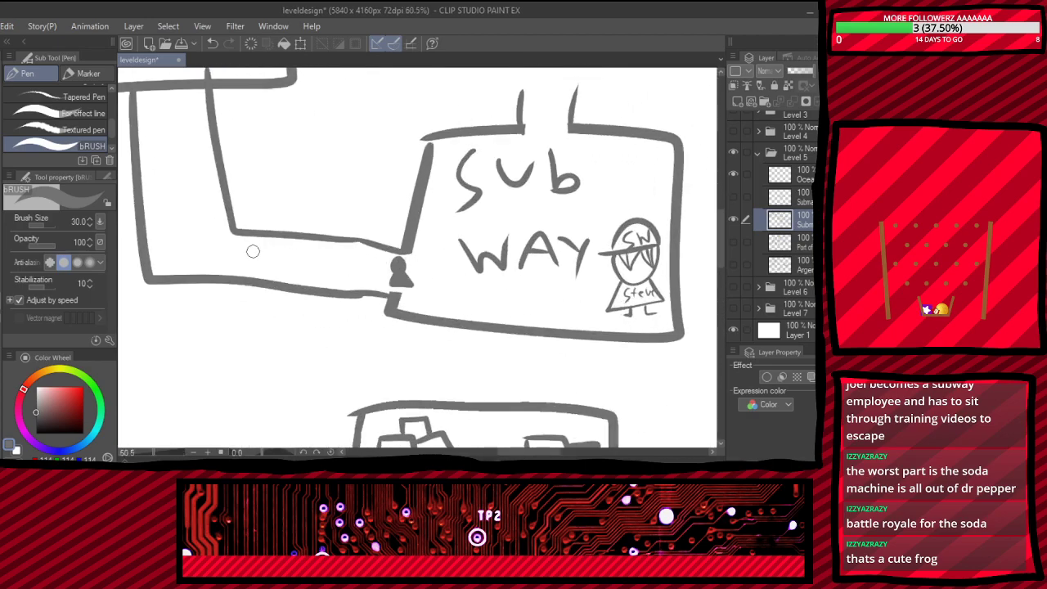
{"action": "scroll", "coordinate": [385, 258], "scroll_direction": "down", "scroll_amount": 3}
{"action": "scroll", "coordinate": [446, 276], "scroll_direction": "up", "scroll_amount": 1}
{"action": "scroll", "coordinate": [447, 275], "scroll_direction": "down", "scroll_amount": 2}
{"action": "scroll", "coordinate": [447, 276], "scroll_direction": "up", "scroll_amount": 2}
{"action": "scroll", "coordinate": [446, 276], "scroll_direction": "down", "scroll_amount": 2}
{"action": "scroll", "coordinate": [507, 285], "scroll_direction": "up", "scroll_amount": 4}
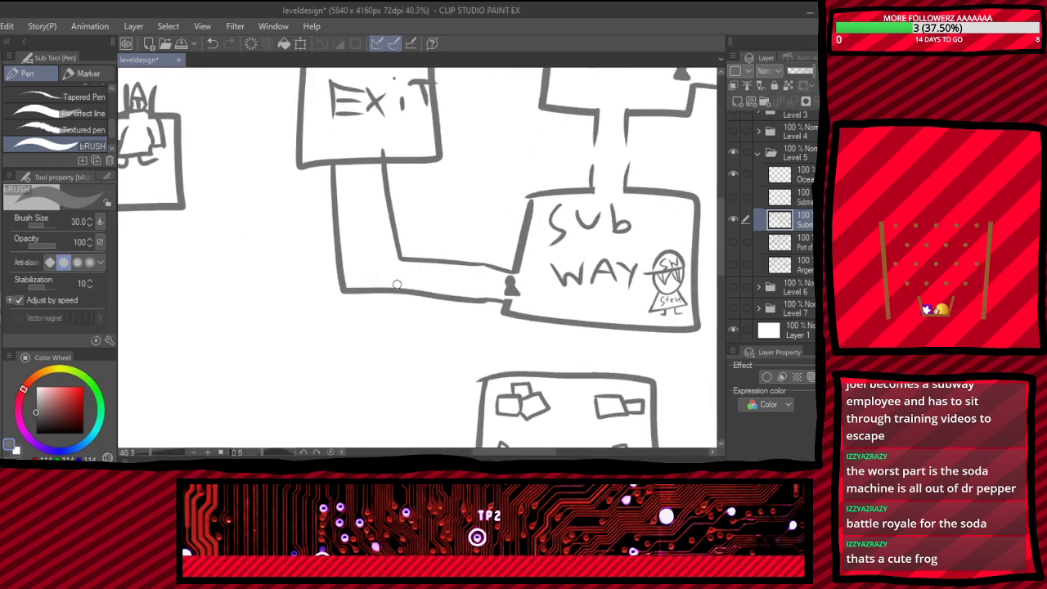
{"action": "scroll", "coordinate": [537, 284], "scroll_direction": "down", "scroll_amount": 6}
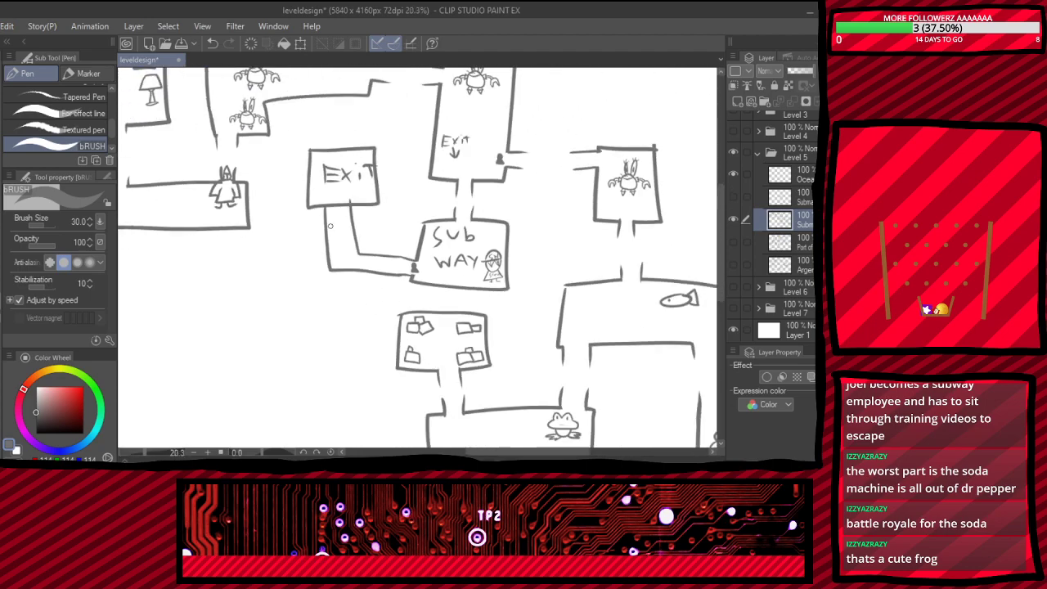
{"action": "scroll", "coordinate": [385, 258], "scroll_direction": "down", "scroll_amount": 1}
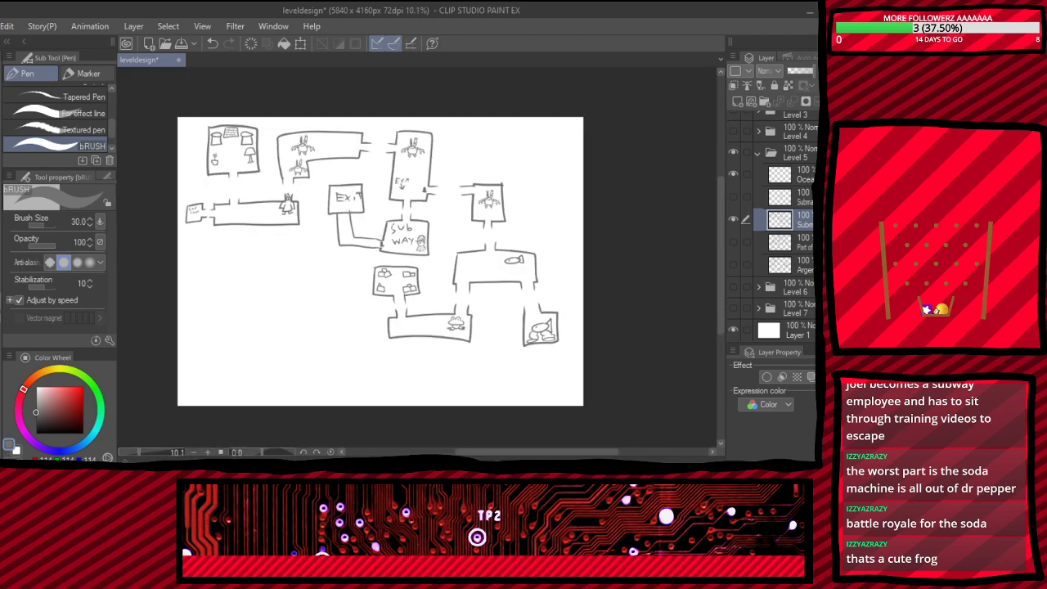
- Hide the Submarine map layer and make the Ocean layer of Level 5 active
{"action": "left_click", "coordinate": [733, 219]}
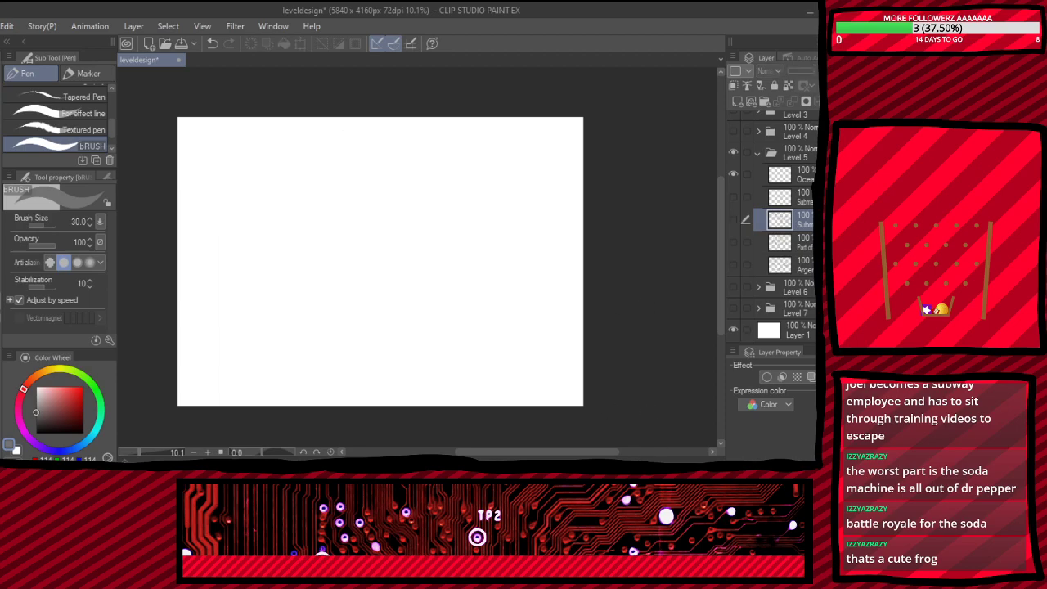
{"action": "left_click", "coordinate": [789, 174]}
{"action": "mouse_move", "coordinate": [290, 256]}
{"action": "left_mouse_down"}
{"action": "mouse_move", "coordinate": [332, 248]}
{"action": "mouse_move", "coordinate": [340, 290]}
{"action": "left_mouse_up"}
{"action": "scroll", "coordinate": [285, 235], "scroll_direction": "up", "scroll_amount": 2}
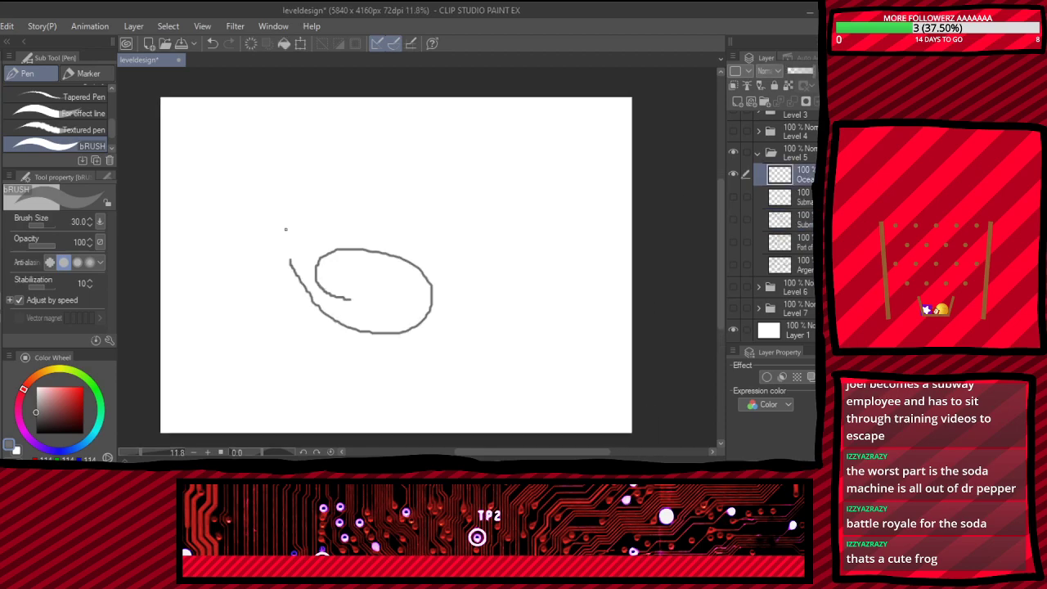
{"action": "key", "text": "ctrl+z"}
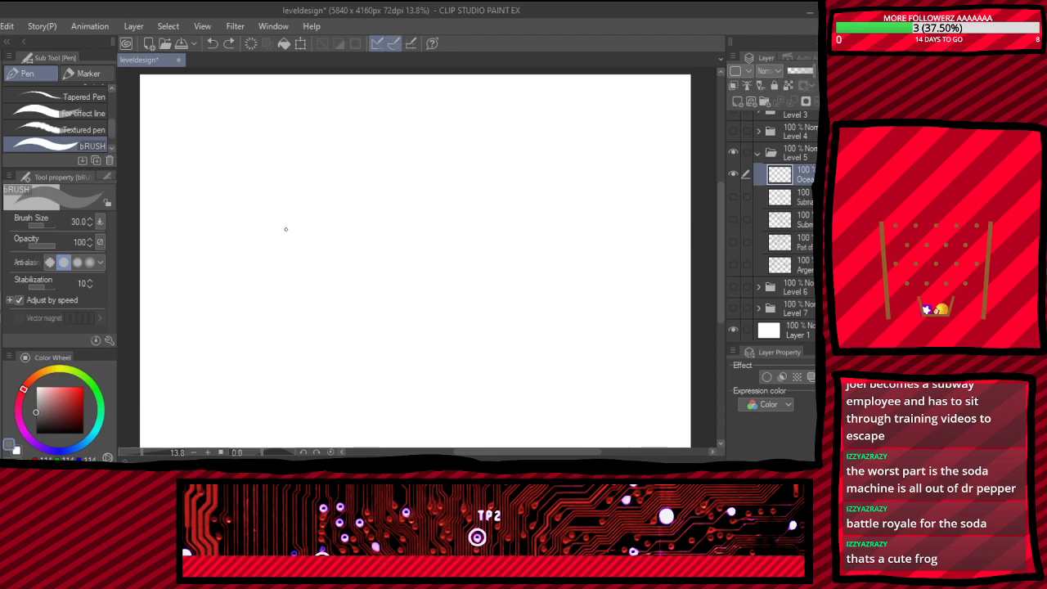
{"action": "scroll", "coordinate": [286, 229], "scroll_direction": "down", "scroll_amount": 2}
{"action": "scroll", "coordinate": [320, 237], "scroll_direction": "up", "scroll_amount": 3}
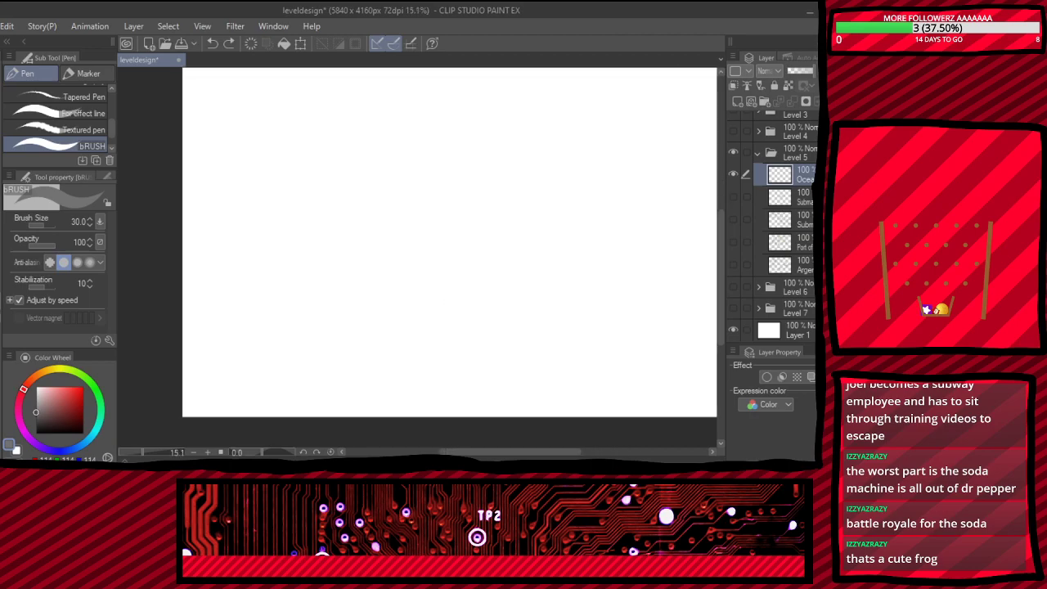
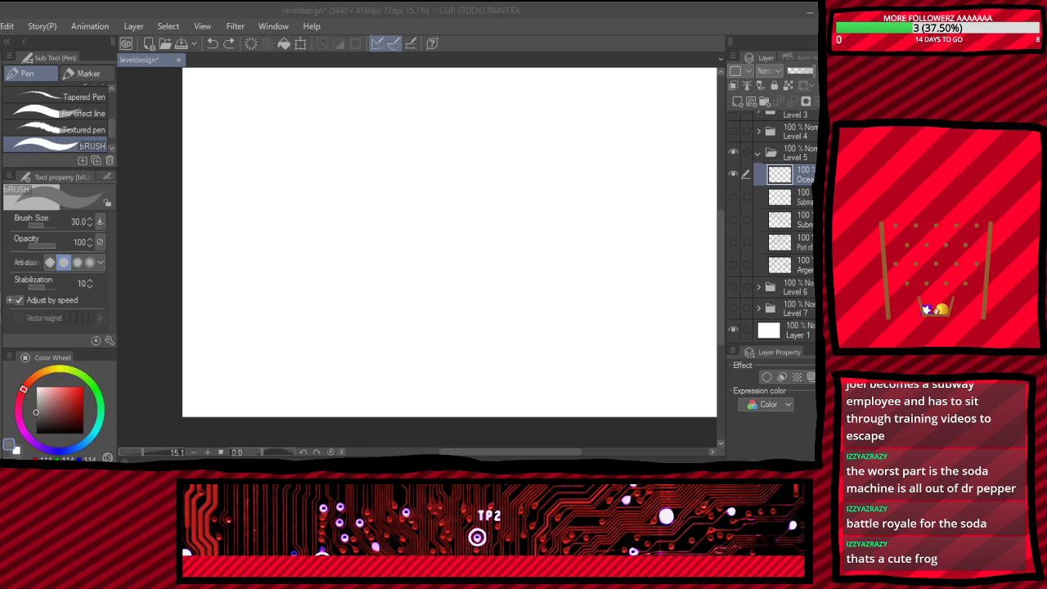
{"action": "left_click", "coordinate": [278, 399]}
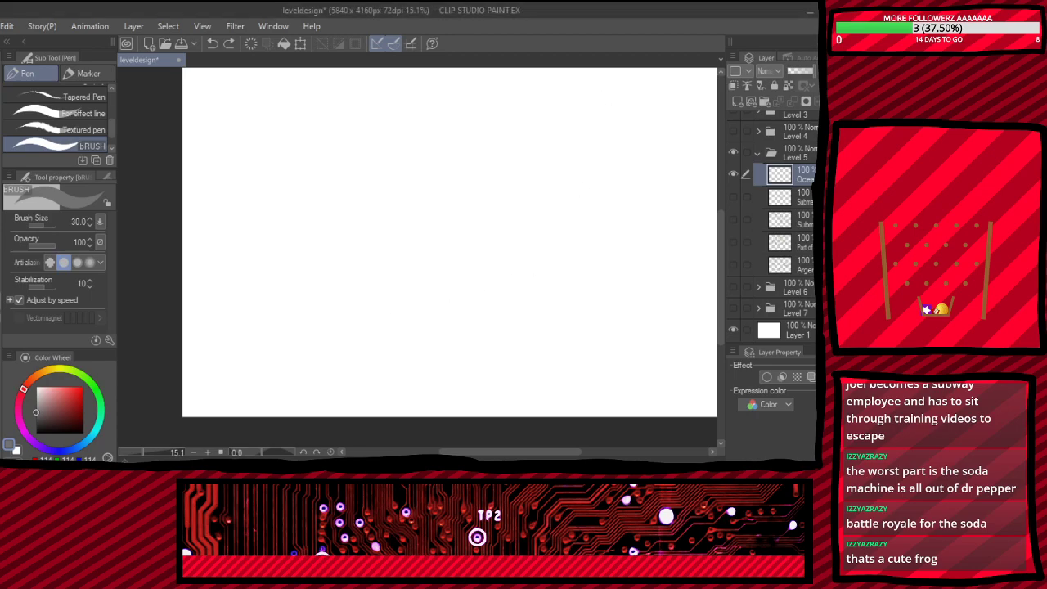
{"action": "scroll", "coordinate": [286, 234], "scroll_direction": "down", "scroll_amount": 3}
{"action": "scroll", "coordinate": [292, 141], "scroll_direction": "up", "scroll_amount": 4}
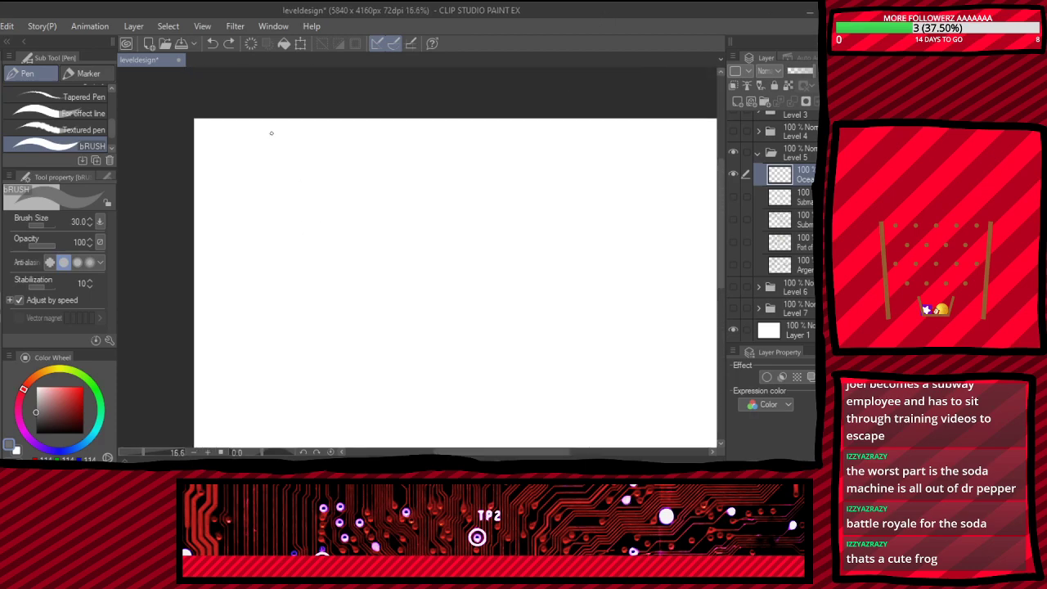
{"action": "left_click_drag", "start_coordinate": [247, 182], "coordinate": [244, 236]}
{"action": "key", "text": "ctrl+z"}
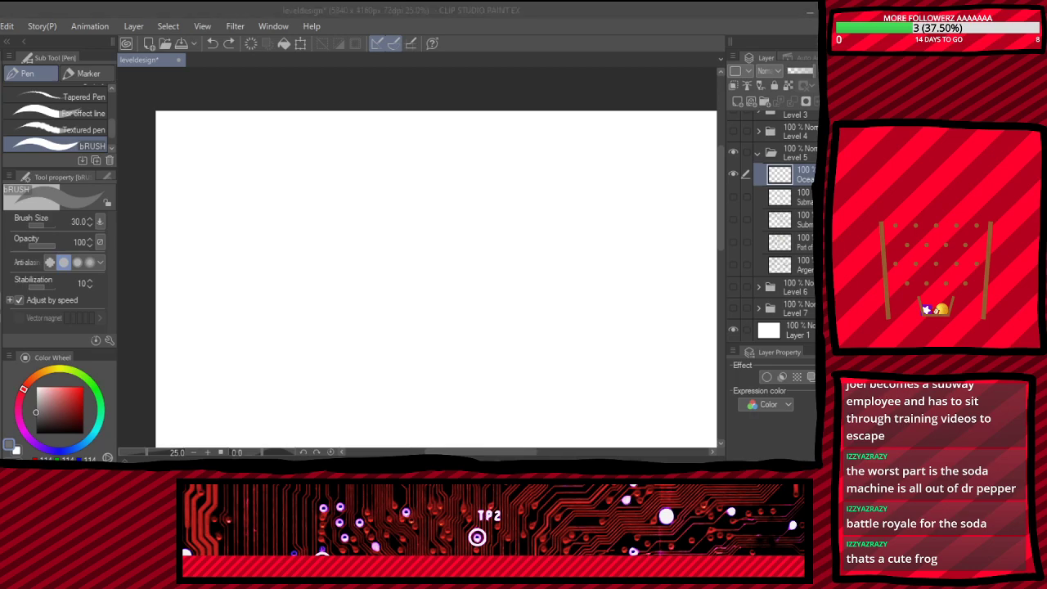
{"action": "mouse_move", "coordinate": [250, 322]}
{"action": "left_mouse_down"}
{"action": "mouse_move", "coordinate": [259, 283]}
{"action": "mouse_move", "coordinate": [533, 169]}
{"action": "left_mouse_up"}
{"action": "key", "text": "ctrl+z"}
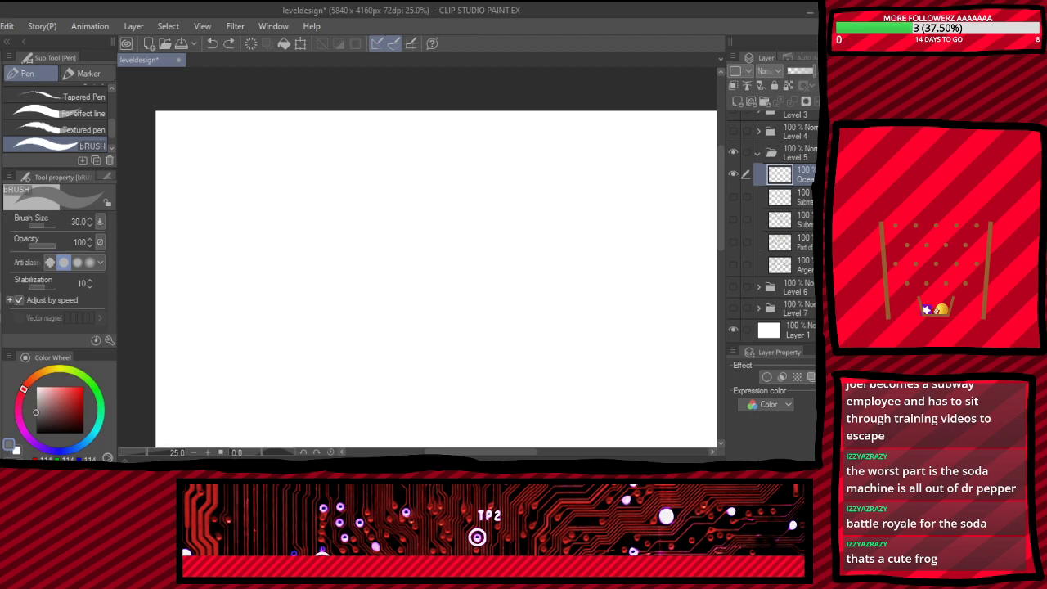
- Draw a small, roughly square room in the lower middle of the blank Ocean layer
{"action": "left_click", "coordinate": [733, 219]}
{"action": "left_click", "coordinate": [733, 220]}
{"action": "scroll", "coordinate": [389, 245], "scroll_direction": "down", "scroll_amount": 3}
{"action": "scroll", "coordinate": [326, 240], "scroll_direction": "up", "scroll_amount": 3}
{"action": "scroll", "coordinate": [364, 124], "scroll_direction": "down", "scroll_amount": 8}
{"action": "scroll", "coordinate": [433, 257], "scroll_direction": "up", "scroll_amount": 3}
{"action": "scroll", "coordinate": [433, 257], "scroll_direction": "up", "scroll_amount": 3}
{"action": "mouse_move", "coordinate": [381, 247]}
{"action": "left_mouse_down"}
{"action": "mouse_move", "coordinate": [372, 276]}
{"action": "mouse_move", "coordinate": [423, 247]}
{"action": "mouse_move", "coordinate": [374, 245]}
{"action": "left_mouse_up"}
{"action": "scroll", "coordinate": [400, 273], "scroll_direction": "up", "scroll_amount": 2}
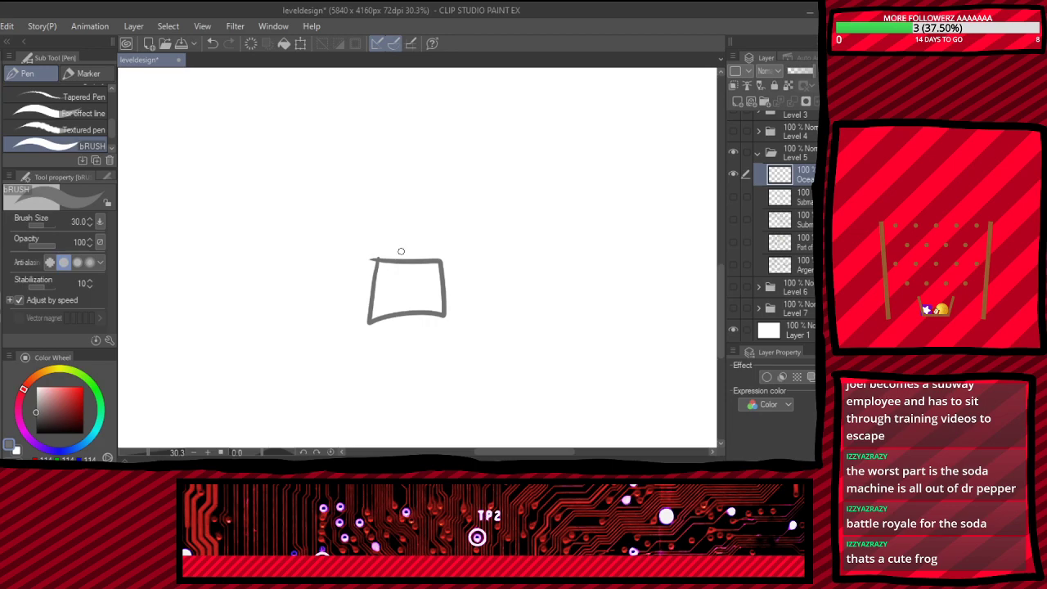
{"action": "scroll", "coordinate": [351, 332], "scroll_direction": "up", "scroll_amount": 4}
{"action": "scroll", "coordinate": [381, 329], "scroll_direction": "up", "scroll_amount": 2}
{"action": "scroll", "coordinate": [393, 327], "scroll_direction": "down", "scroll_amount": 3}
{"action": "scroll", "coordinate": [430, 324], "scroll_direction": "up", "scroll_amount": 2}
{"action": "scroll", "coordinate": [434, 307], "scroll_direction": "down", "scroll_amount": 2}
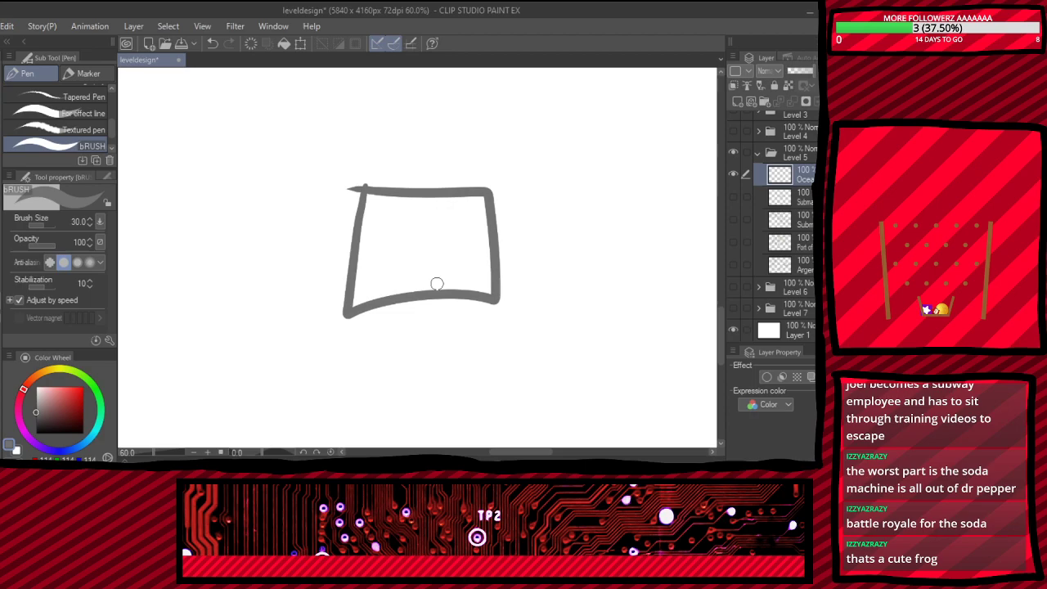
{"action": "scroll", "coordinate": [463, 253], "scroll_direction": "down", "scroll_amount": 2}
{"action": "scroll", "coordinate": [465, 255], "scroll_direction": "up", "scroll_amount": 2}
{"action": "scroll", "coordinate": [434, 278], "scroll_direction": "down", "scroll_amount": 2}
{"action": "scroll", "coordinate": [418, 209], "scroll_direction": "up", "scroll_amount": 1}
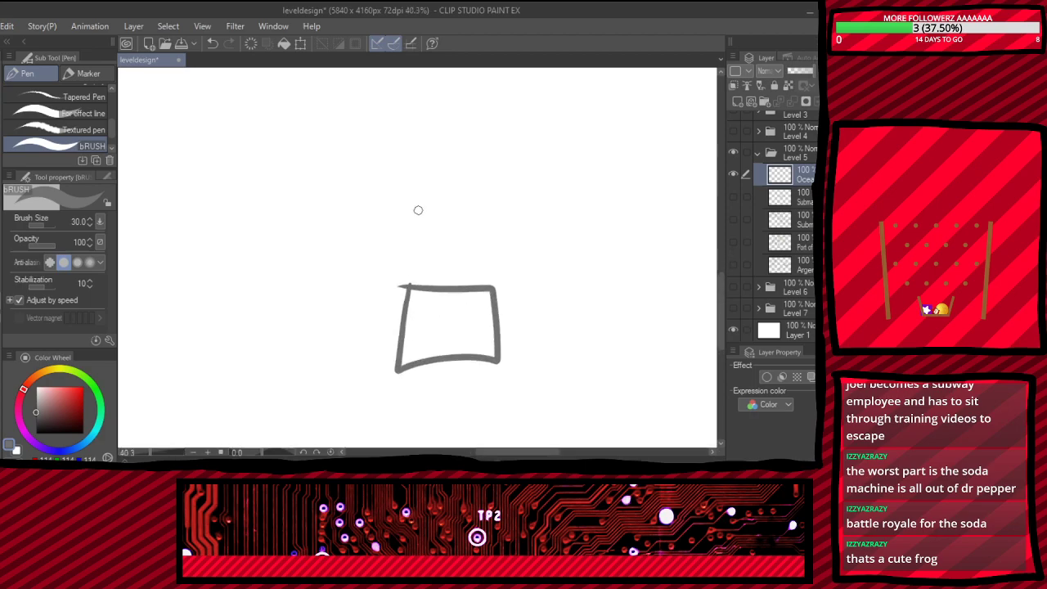
{"action": "mouse_move", "coordinate": [430, 282]}
{"action": "left_mouse_down"}
{"action": "mouse_move", "coordinate": [429, 192]}
{"action": "mouse_move", "coordinate": [465, 286]}
{"action": "left_mouse_up"}
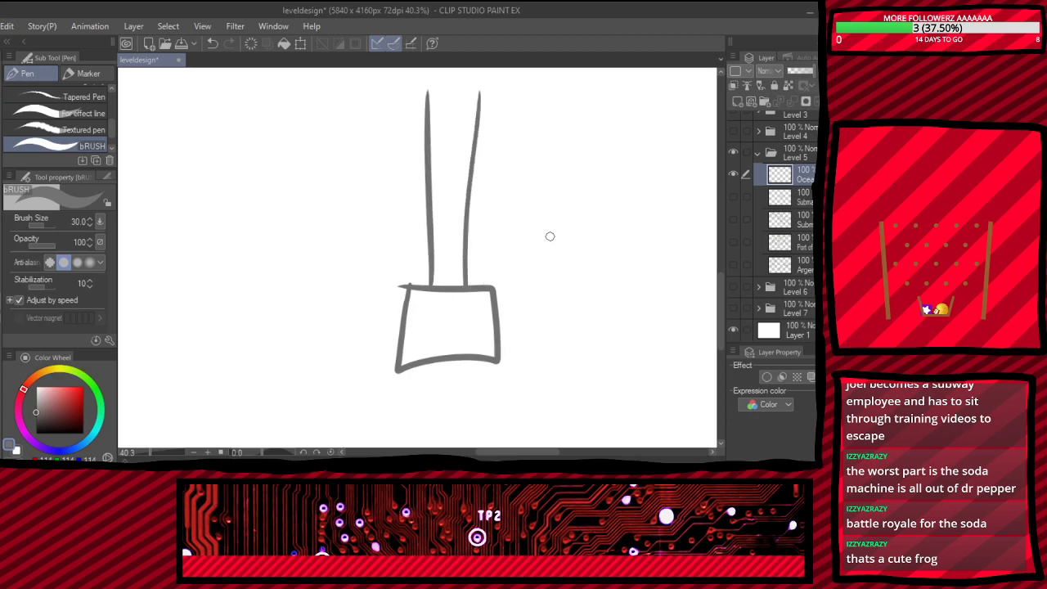
{"action": "scroll", "coordinate": [540, 242], "scroll_direction": "down", "scroll_amount": 2}
{"action": "scroll", "coordinate": [455, 280], "scroll_direction": "up", "scroll_amount": 3}
{"action": "key", "text": "e"}
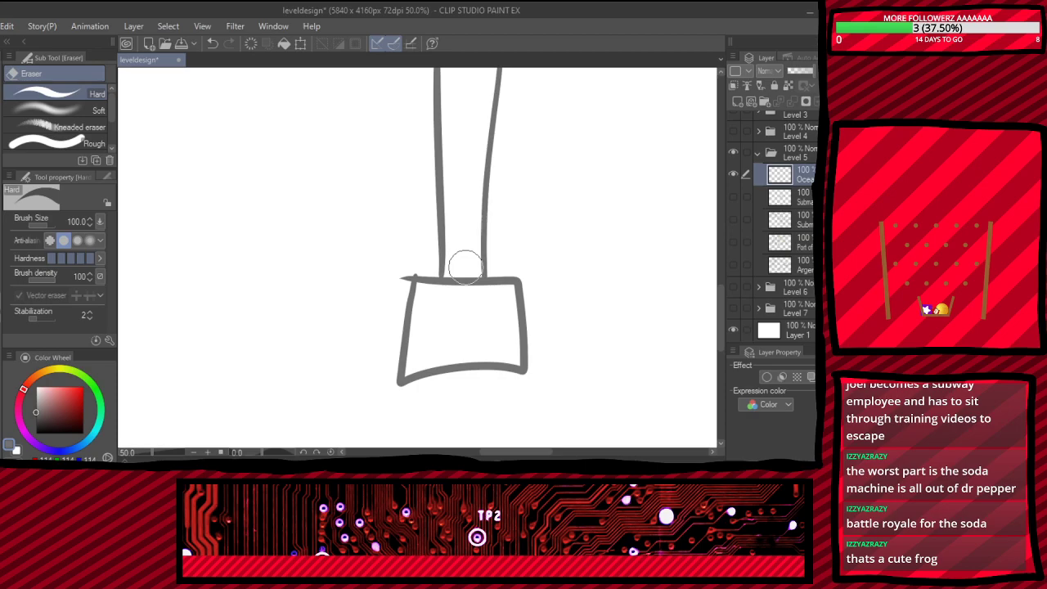
{"action": "key", "text": "ctrl+z"}
{"action": "key", "text": "ctrl+z"}
{"action": "key", "text": "ctrl+z"}
- Draw two short passage lines rising from the small room's upper wall
{"action": "key", "text": "p"}
{"action": "left_click_drag", "start_coordinate": [439, 281], "coordinate": [439, 244]}
{"action": "left_click_drag", "start_coordinate": [476, 280], "coordinate": [477, 245]}
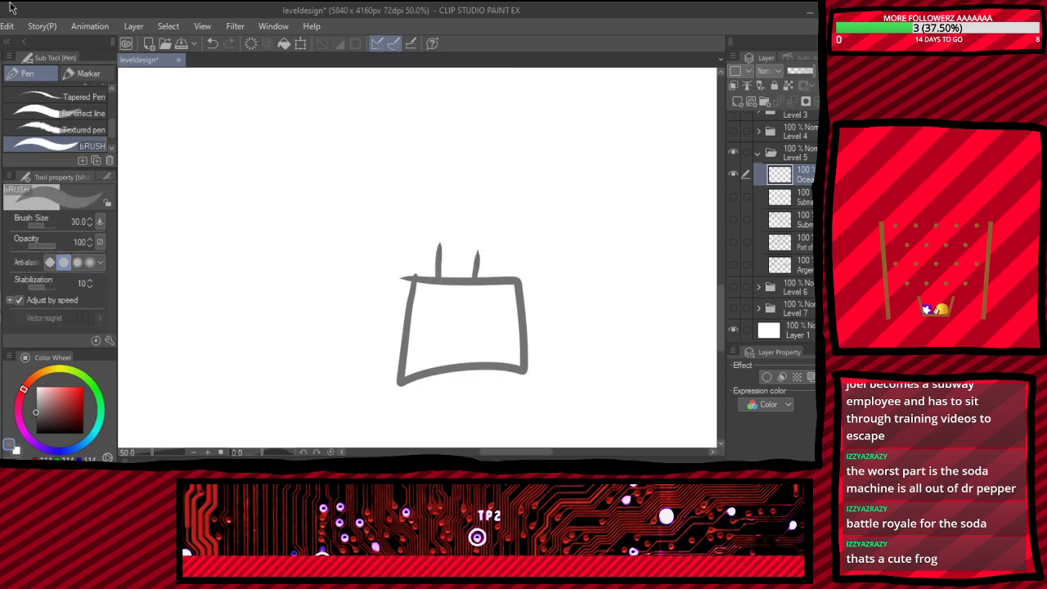
- Select the small room with its passage lines, move it close to the canvas's lower edge, and deselect it
{"action": "key", "text": "m"}
{"action": "scroll", "coordinate": [398, 362], "scroll_direction": "down", "scroll_amount": 4}
{"action": "mouse_move", "coordinate": [441, 270]}
{"action": "left_mouse_down"}
{"action": "mouse_move", "coordinate": [449, 293]}
{"action": "mouse_move", "coordinate": [438, 327]}
{"action": "left_mouse_up"}
{"action": "key", "text": "ctrl+t"}
{"action": "key", "text": "Return"}
{"action": "key", "text": "ctrl+d"}
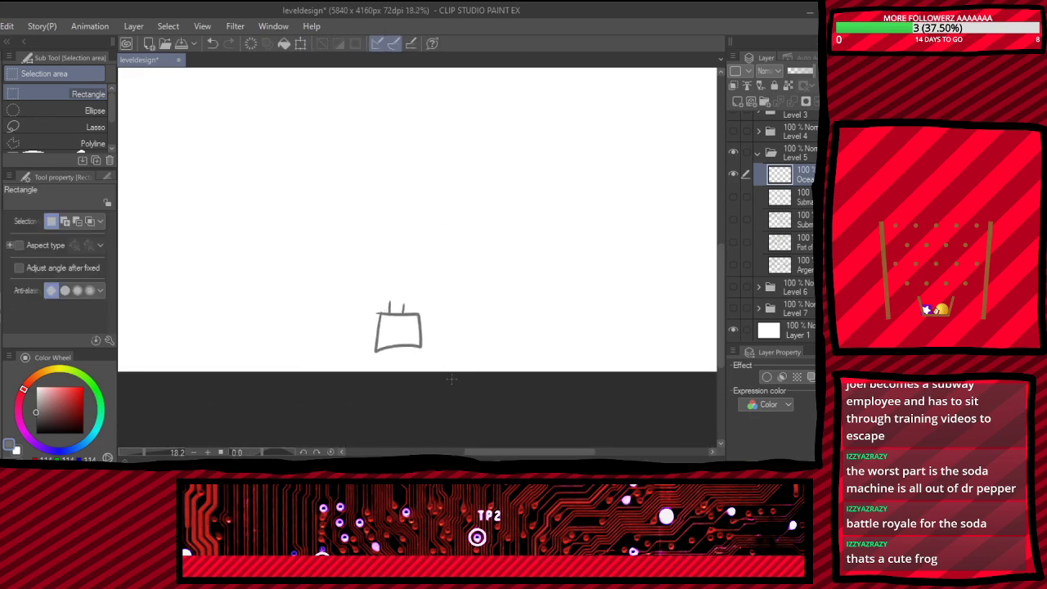
- Draw a tall rectangular room directly above the small room
{"action": "scroll", "coordinate": [577, 344], "scroll_direction": "up", "scroll_amount": 1}
{"action": "key", "text": "p"}
{"action": "mouse_move", "coordinate": [373, 159]}
{"action": "left_mouse_down"}
{"action": "mouse_move", "coordinate": [373, 319]}
{"action": "mouse_move", "coordinate": [443, 316]}
{"action": "mouse_move", "coordinate": [436, 159]}
{"action": "mouse_move", "coordinate": [384, 160]}
{"action": "left_mouse_up"}
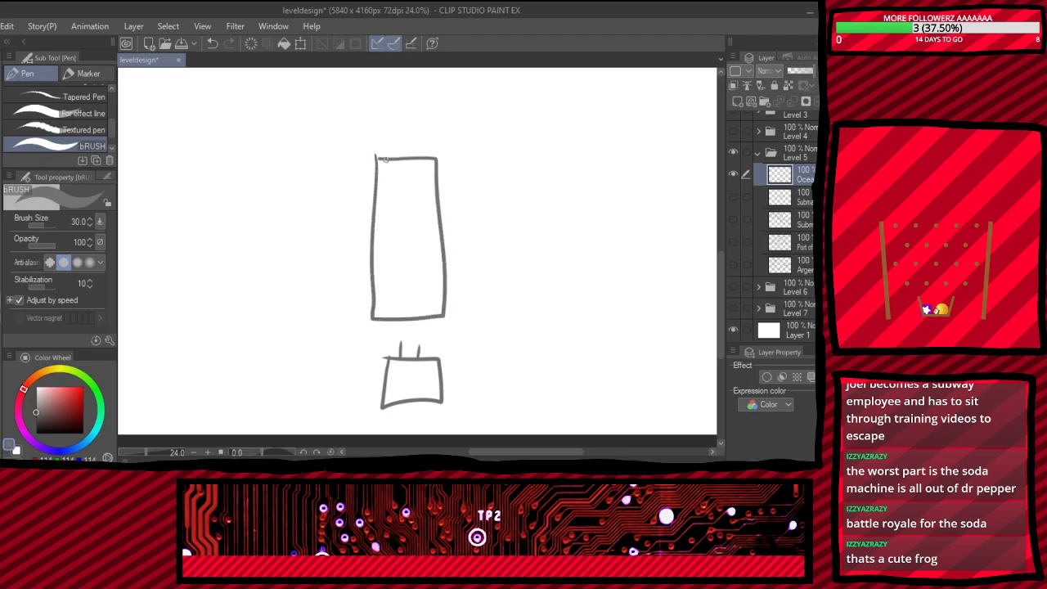
- Erase an opening in the tall room's lower wall and draw short passage lines toward the small room
{"action": "key", "text": "e"}
{"action": "mouse_move", "coordinate": [399, 319]}
{"action": "left_mouse_down"}
{"action": "mouse_move", "coordinate": [413, 318]}
{"action": "mouse_move", "coordinate": [400, 331]}
{"action": "mouse_move", "coordinate": [418, 335]}
{"action": "left_mouse_up"}
{"action": "key", "text": "p"}
{"action": "scroll", "coordinate": [352, 334], "scroll_direction": "up", "scroll_amount": 5}
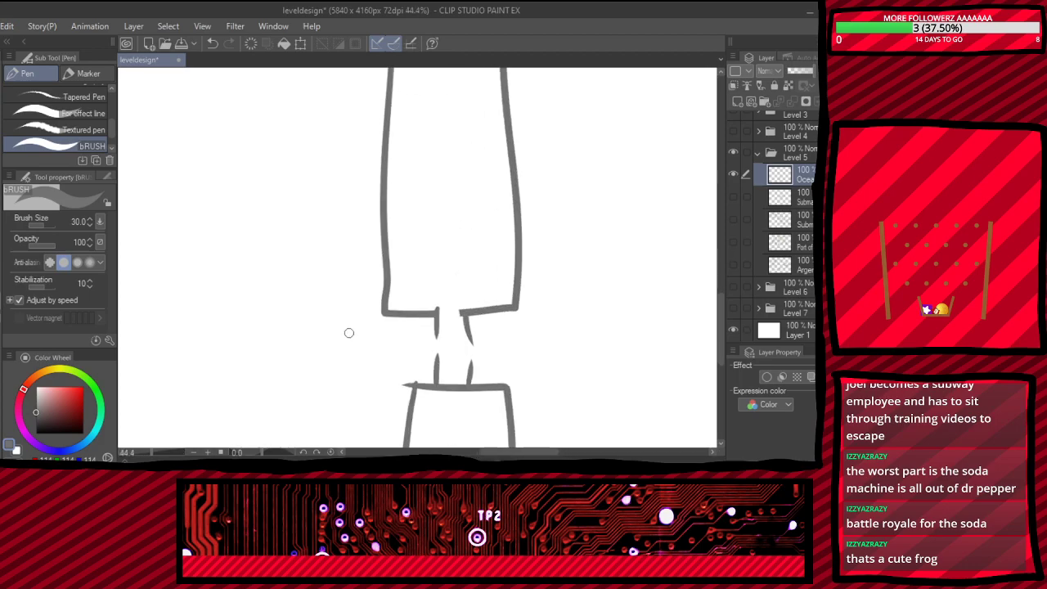
{"action": "left_click_drag", "start_coordinate": [461, 307], "coordinate": [467, 334]}
- Add an opening with short passage lines to the tall room's upper wall and close its upper-left corner
{"action": "scroll", "coordinate": [453, 349], "scroll_direction": "down", "scroll_amount": 3}
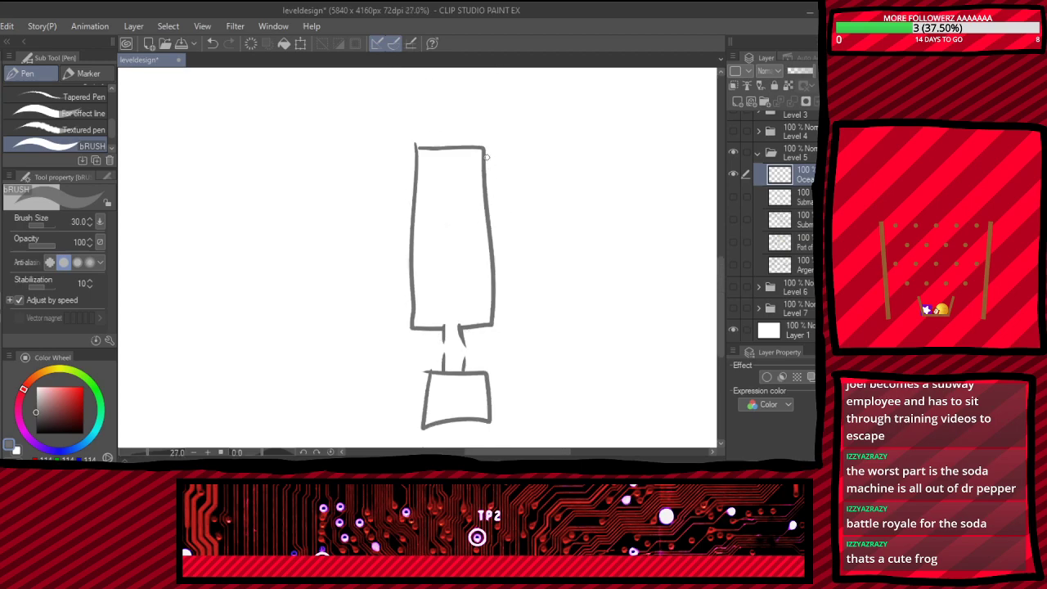
{"action": "scroll", "coordinate": [491, 156], "scroll_direction": "down", "scroll_amount": 2}
{"action": "scroll", "coordinate": [542, 104], "scroll_direction": "down", "scroll_amount": 2}
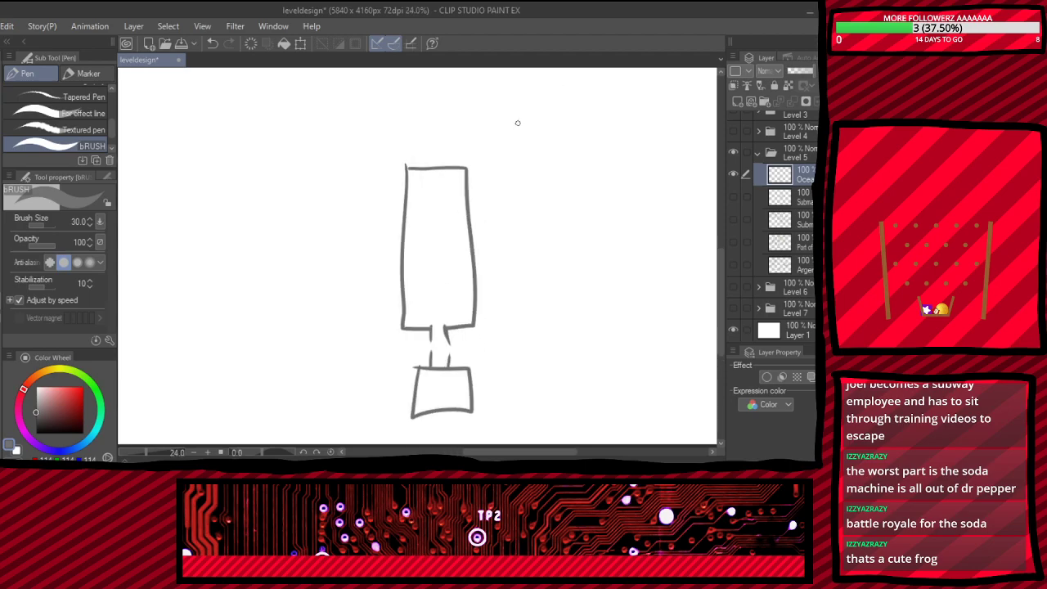
{"action": "scroll", "coordinate": [467, 130], "scroll_direction": "up", "scroll_amount": 8}
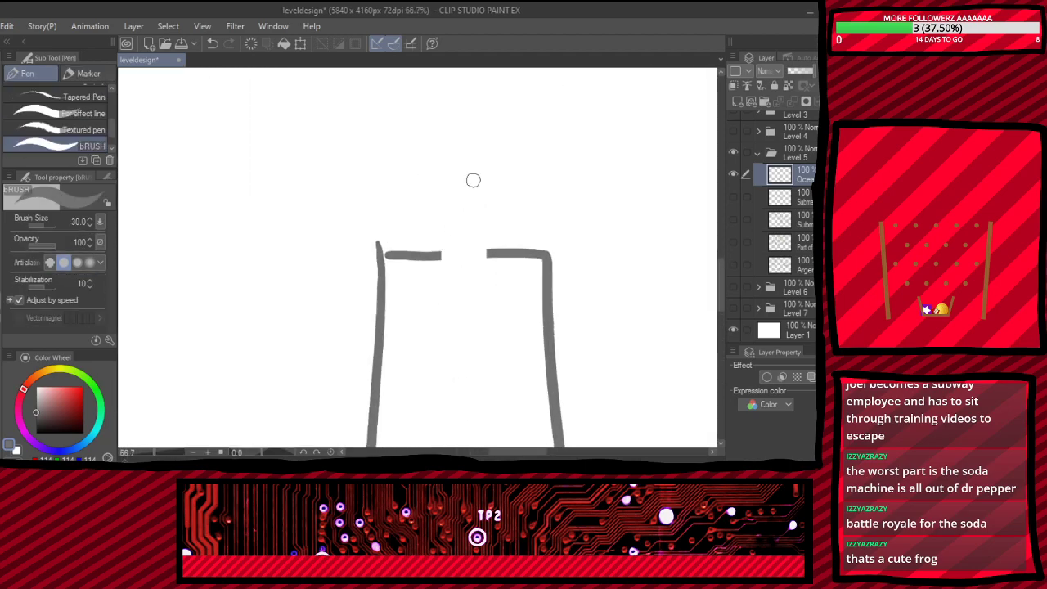
{"action": "left_click_drag", "start_coordinate": [440, 255], "coordinate": [435, 219]}
{"action": "left_click_drag", "start_coordinate": [488, 255], "coordinate": [487, 211]}
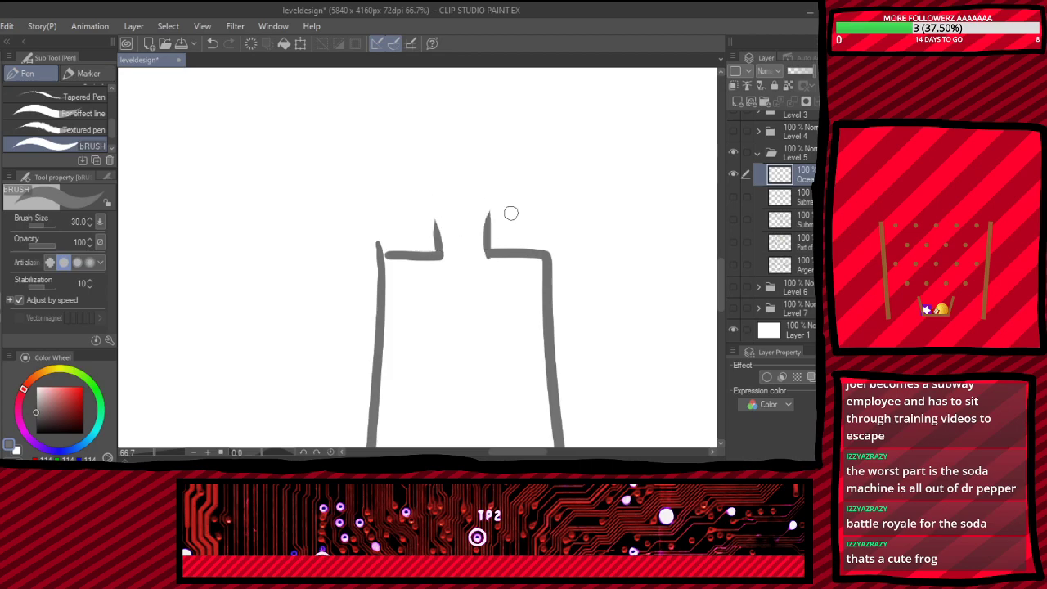
{"action": "scroll", "coordinate": [510, 213], "scroll_direction": "up", "scroll_amount": 3}
{"action": "left_click_drag", "start_coordinate": [319, 260], "coordinate": [388, 264]}
{"action": "key", "text": "w"}
{"action": "left_click", "coordinate": [494, 357]}
{"action": "key", "text": "e"}
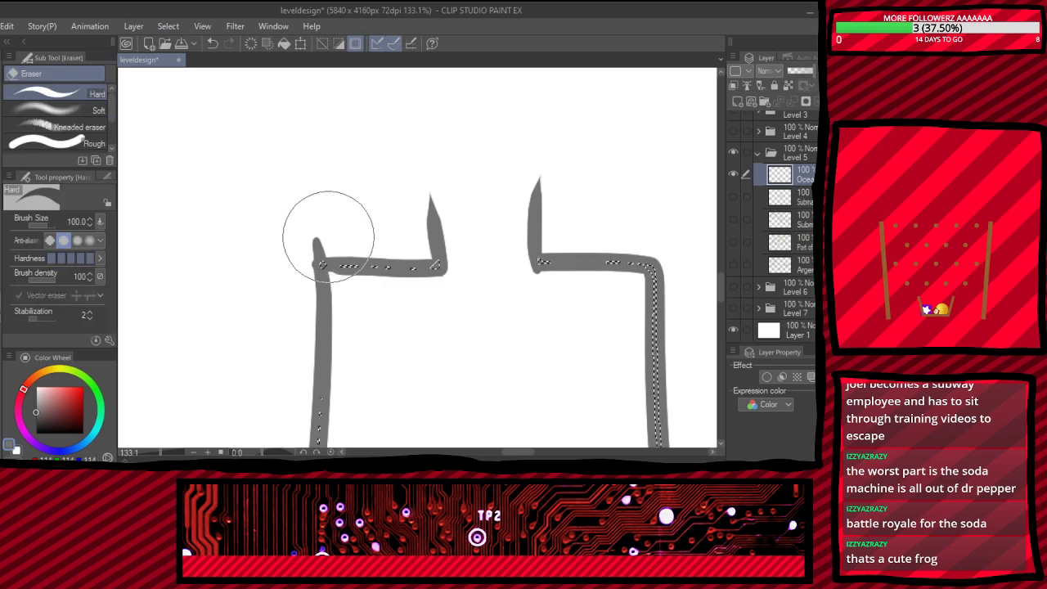
{"action": "key", "text": "m"}
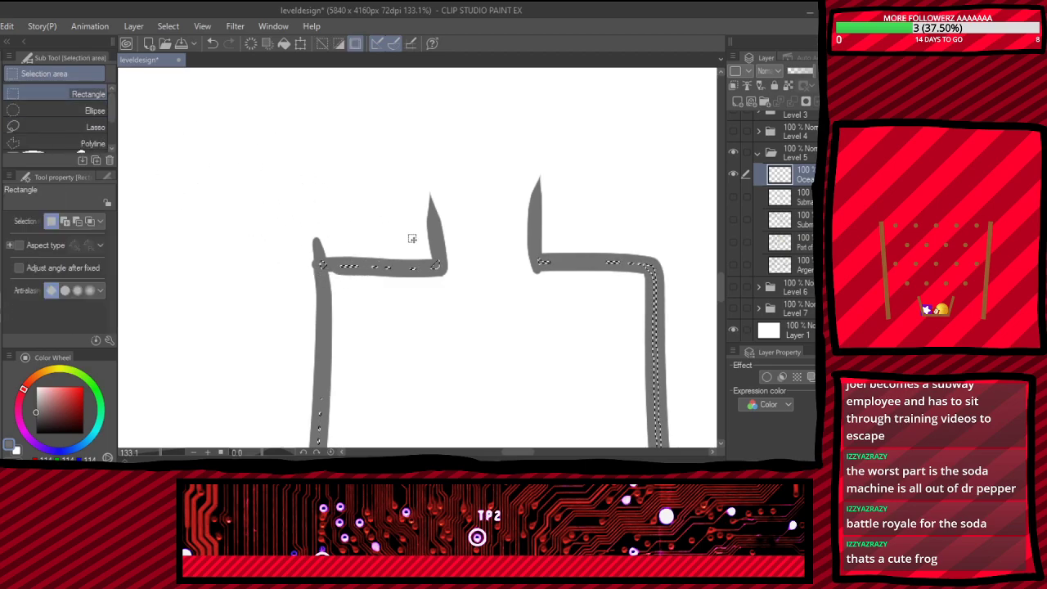
{"action": "scroll", "coordinate": [295, 208], "scroll_direction": "down", "scroll_amount": 5}
{"action": "scroll", "coordinate": [327, 351], "scroll_direction": "up", "scroll_amount": 7}
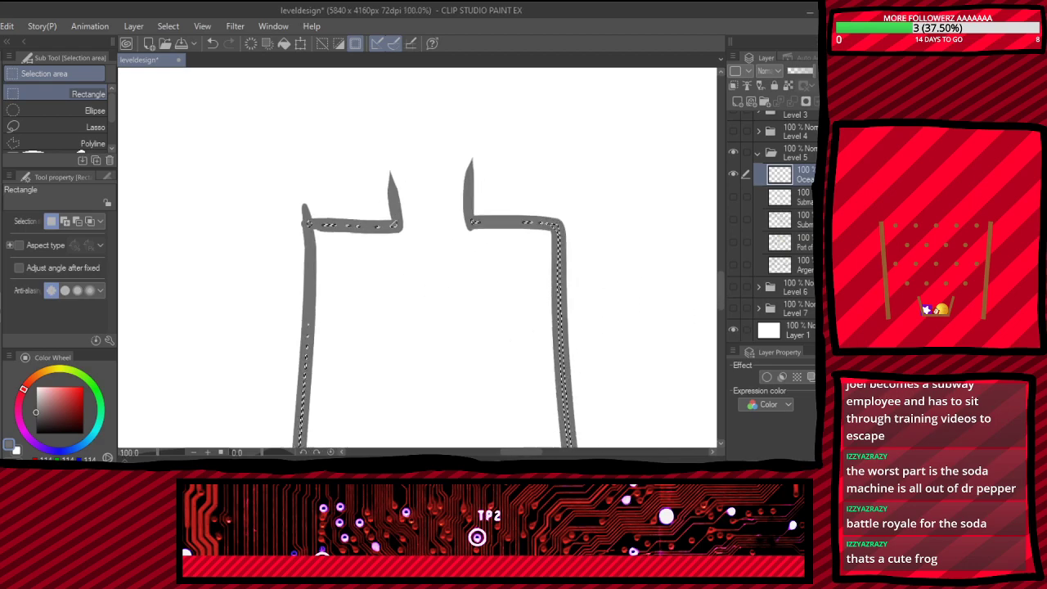
{"action": "scroll", "coordinate": [360, 360], "scroll_direction": "down", "scroll_amount": 19}
{"action": "scroll", "coordinate": [393, 360], "scroll_direction": "down", "scroll_amount": 3}
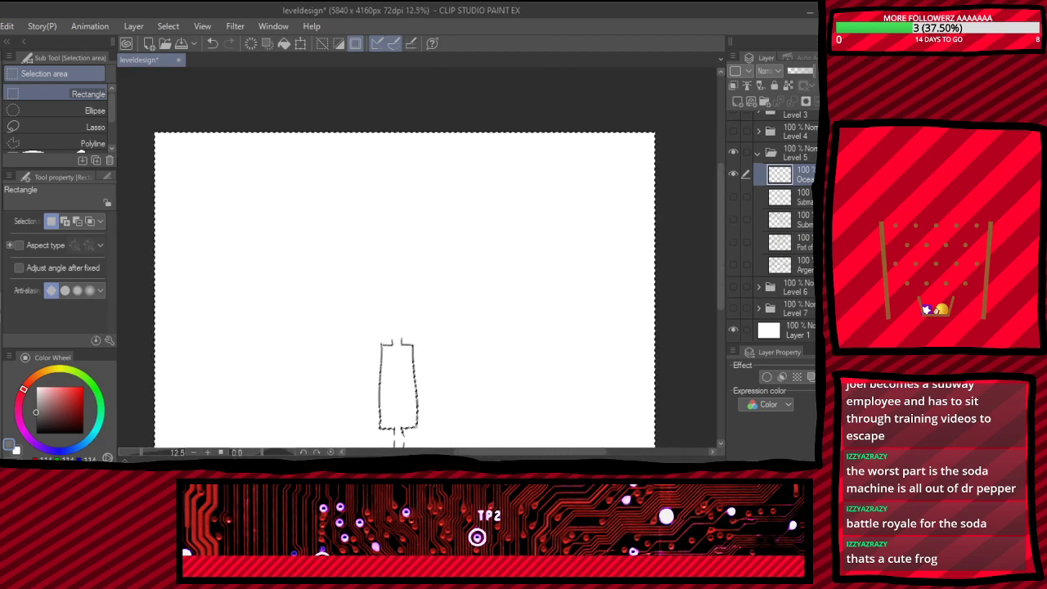
{"action": "key", "text": "ctrl+d"}
- Clean up the tall room's upper-left corner by erasing the protruding line end and redrawing the upper wall segment to meet the side wall
{"action": "scroll", "coordinate": [286, 293], "scroll_direction": "up", "scroll_amount": 7}
{"action": "key", "text": "e"}
{"action": "scroll", "coordinate": [454, 344], "scroll_direction": "up", "scroll_amount": 3}
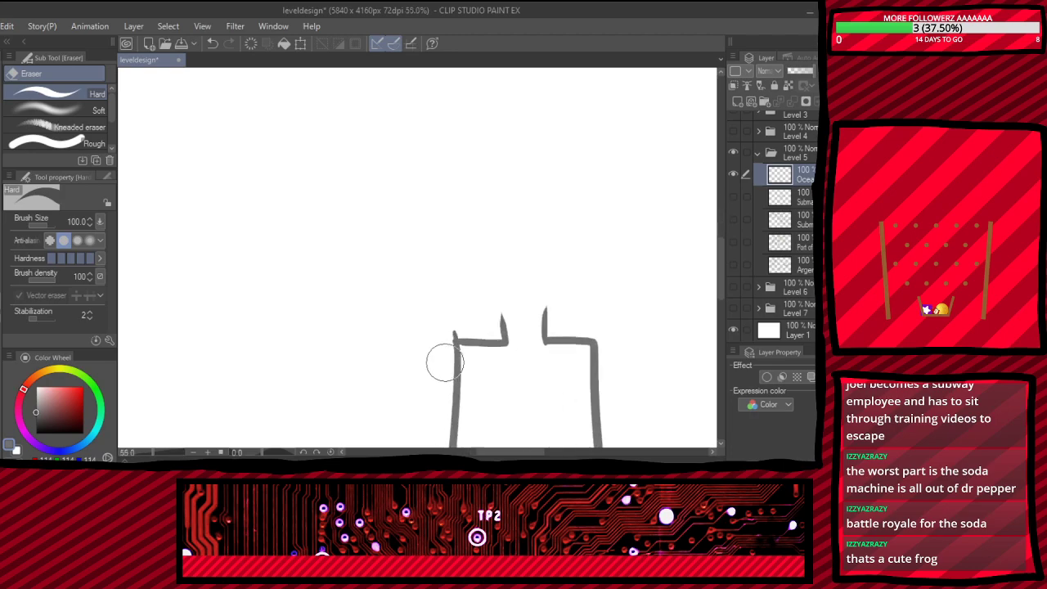
{"action": "scroll", "coordinate": [406, 290], "scroll_direction": "down", "scroll_amount": 2}
{"action": "key", "text": "p"}
{"action": "scroll", "coordinate": [491, 312], "scroll_direction": "up", "scroll_amount": 3}
{"action": "key", "text": "e"}
{"action": "key", "text": "p"}
{"action": "left_click_drag", "start_coordinate": [380, 316], "coordinate": [494, 319]}
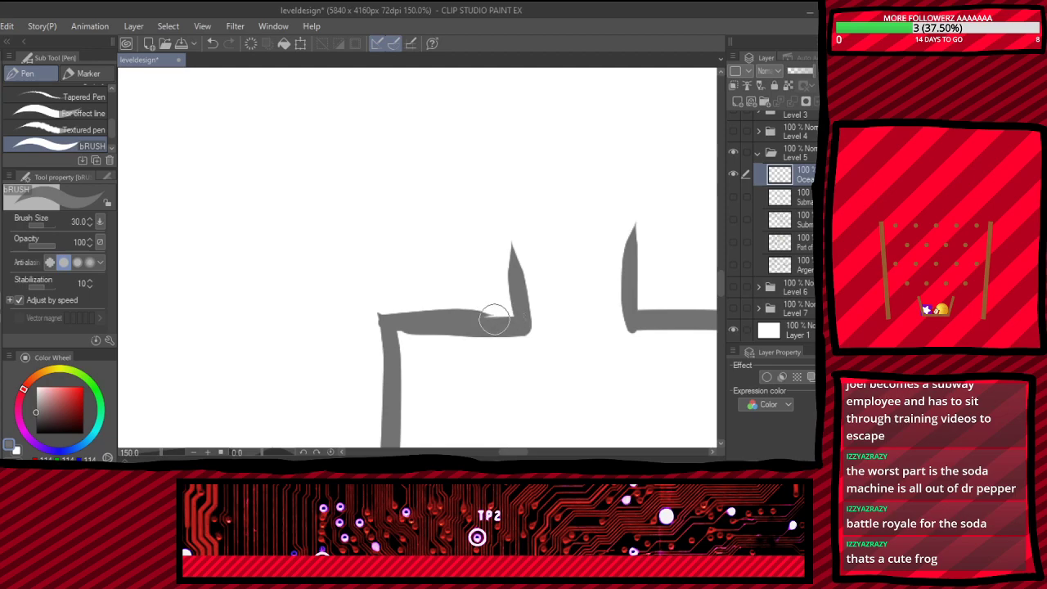
{"action": "scroll", "coordinate": [494, 319], "scroll_direction": "down", "scroll_amount": 5}
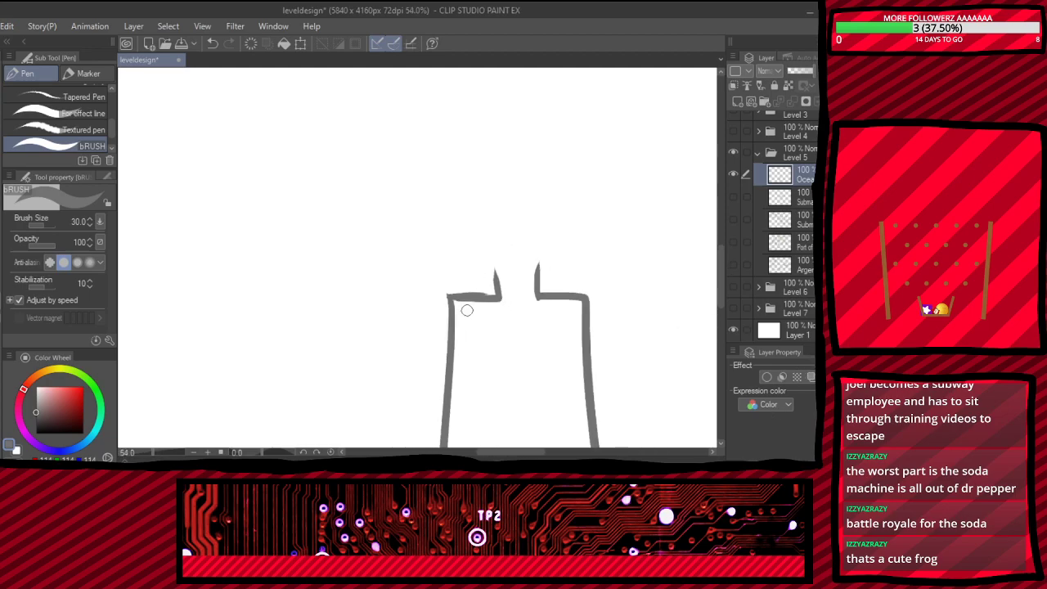
- Draw a small rectangular room directly above the tall room's upper opening
{"action": "scroll", "coordinate": [548, 238], "scroll_direction": "down", "scroll_amount": 3}
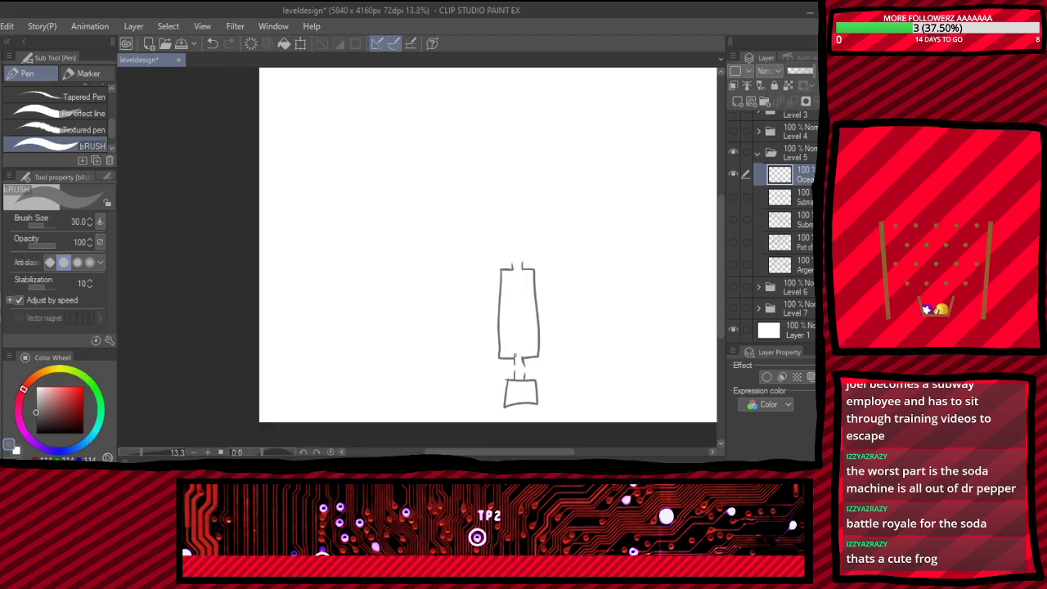
{"action": "scroll", "coordinate": [575, 237], "scroll_direction": "up", "scroll_amount": 1}
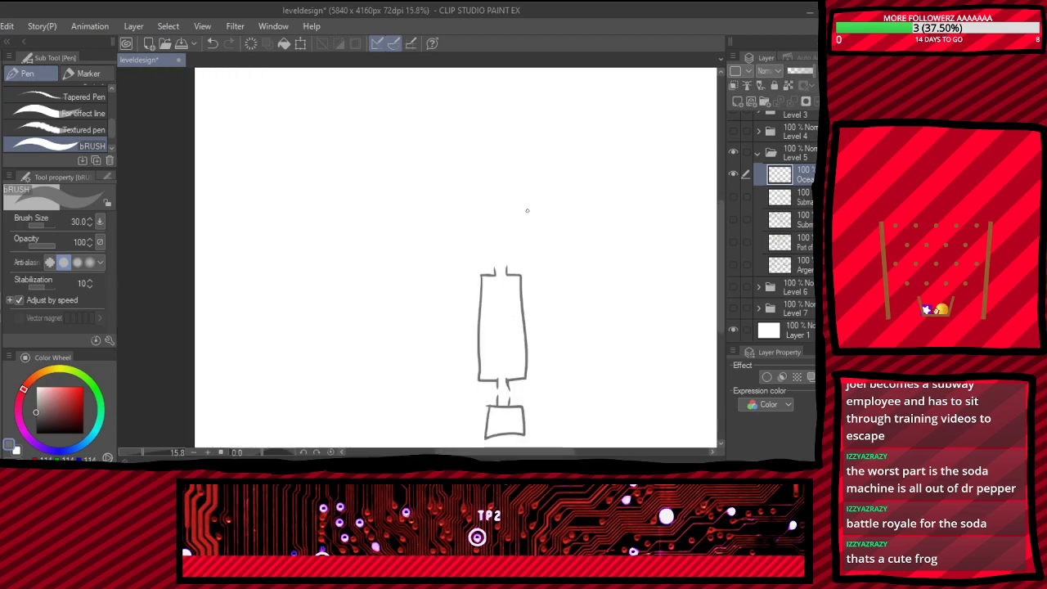
{"action": "scroll", "coordinate": [515, 214], "scroll_direction": "up", "scroll_amount": 3}
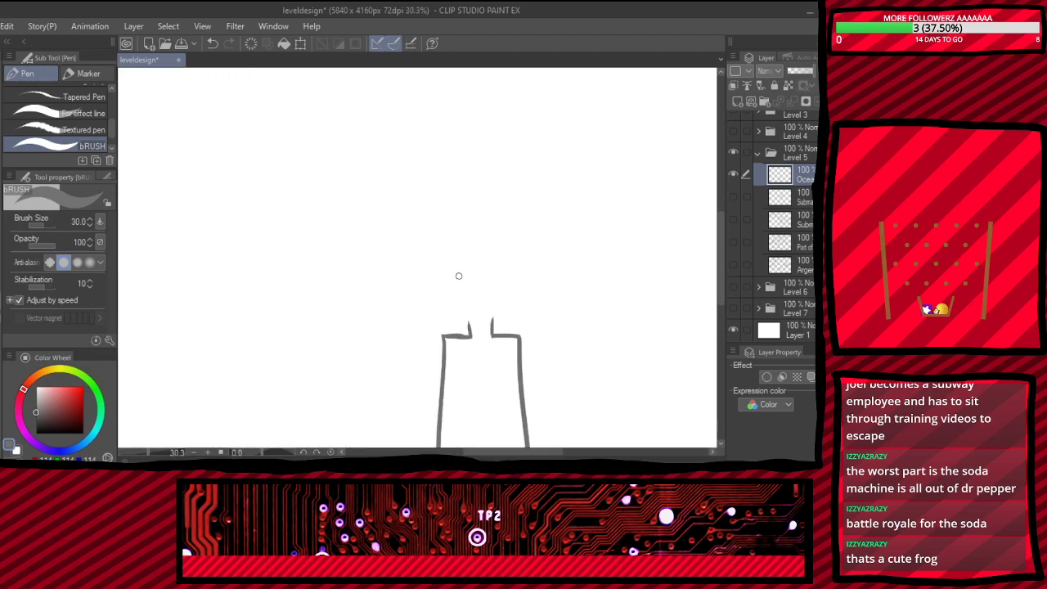
{"action": "scroll", "coordinate": [458, 276], "scroll_direction": "up", "scroll_amount": 2}
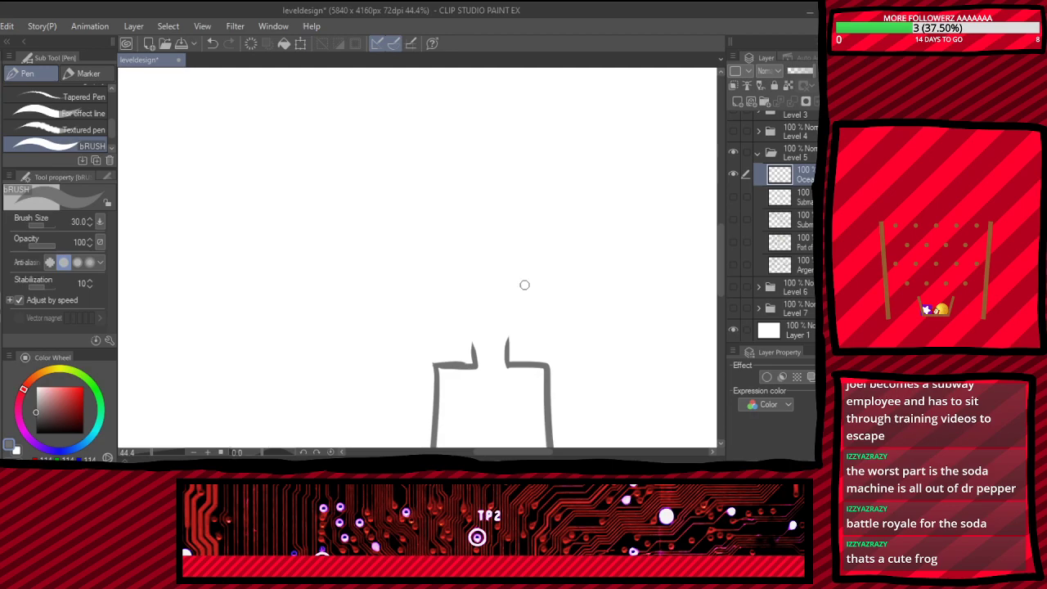
{"action": "mouse_move", "coordinate": [432, 252]}
{"action": "left_mouse_down"}
{"action": "mouse_move", "coordinate": [434, 318]}
{"action": "mouse_move", "coordinate": [537, 271]}
{"action": "mouse_move", "coordinate": [431, 252]}
{"action": "left_mouse_up"}
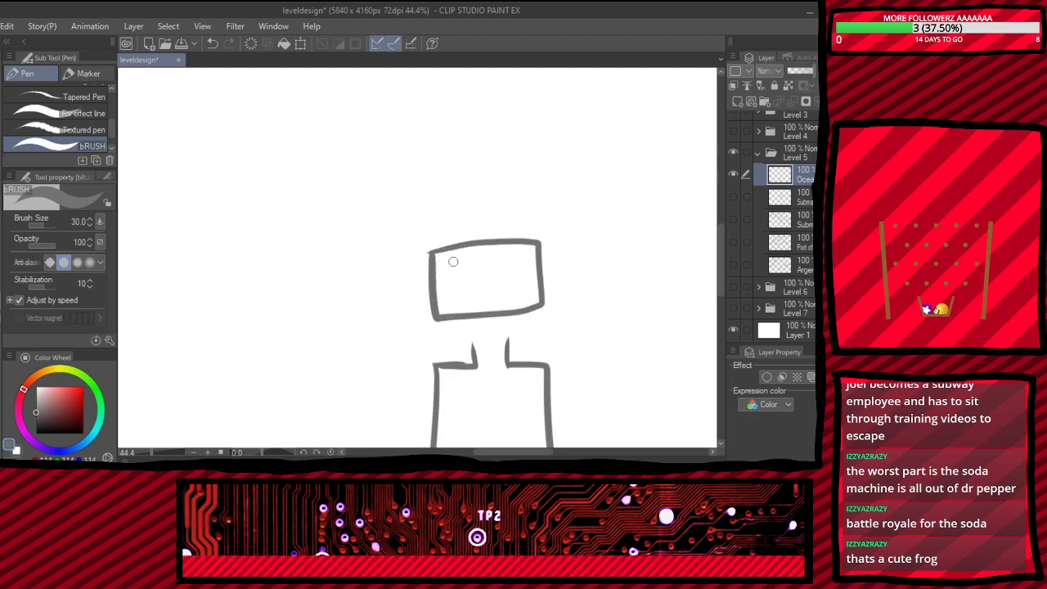
- Erase an opening in the new upper room's lower wall and draw short passage lines down toward the tall room
{"action": "scroll", "coordinate": [446, 302], "scroll_direction": "up", "scroll_amount": 4}
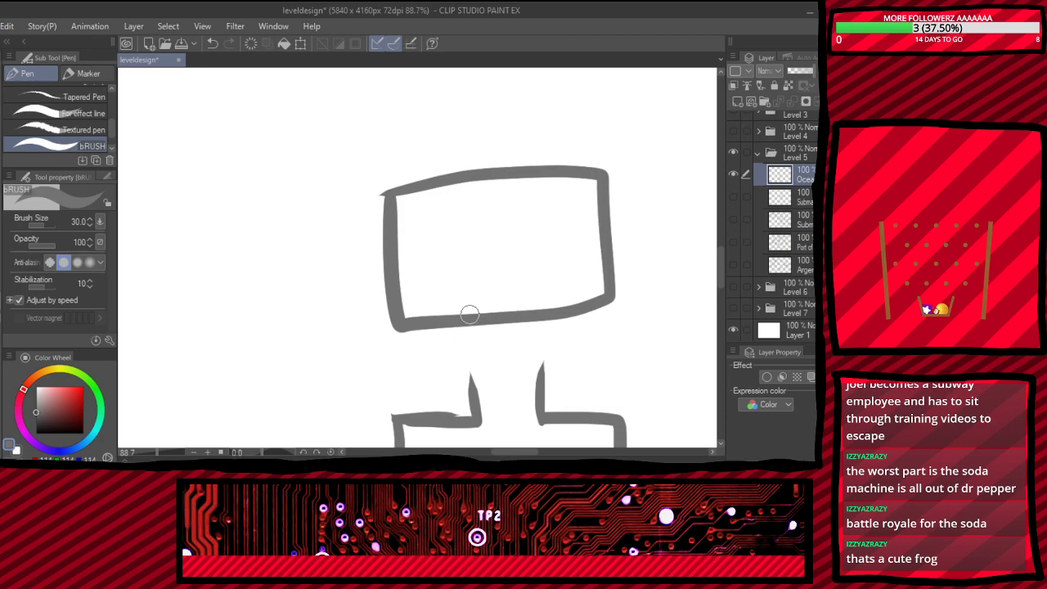
{"action": "key", "text": "e"}
{"action": "left_click_drag", "start_coordinate": [501, 318], "coordinate": [530, 372]}
{"action": "key", "text": "ctrl+z"}
{"action": "mouse_move", "coordinate": [500, 305]}
{"action": "left_mouse_down"}
{"action": "mouse_move", "coordinate": [514, 327]}
{"action": "mouse_move", "coordinate": [467, 322]}
{"action": "mouse_move", "coordinate": [467, 352]}
{"action": "mouse_move", "coordinate": [529, 316]}
{"action": "mouse_move", "coordinate": [535, 343]}
{"action": "left_mouse_up"}
{"action": "key", "text": "p"}
- Draw overlapping diamond shapes across the upper room's top wall and handwrite the label "Shop" above them
{"action": "mouse_move", "coordinate": [520, 217]}
{"action": "left_mouse_down"}
{"action": "mouse_move", "coordinate": [496, 154]}
{"action": "mouse_move", "coordinate": [523, 144]}
{"action": "mouse_move", "coordinate": [584, 192]}
{"action": "mouse_move", "coordinate": [549, 221]}
{"action": "mouse_move", "coordinate": [516, 218]}
{"action": "mouse_move", "coordinate": [517, 194]}
{"action": "mouse_move", "coordinate": [574, 142]}
{"action": "mouse_move", "coordinate": [541, 121]}
{"action": "mouse_move", "coordinate": [507, 144]}
{"action": "mouse_move", "coordinate": [457, 211]}
{"action": "mouse_move", "coordinate": [514, 219]}
{"action": "left_mouse_up"}
{"action": "left_click_drag", "start_coordinate": [528, 194], "coordinate": [527, 199]}
{"action": "key", "text": "e"}
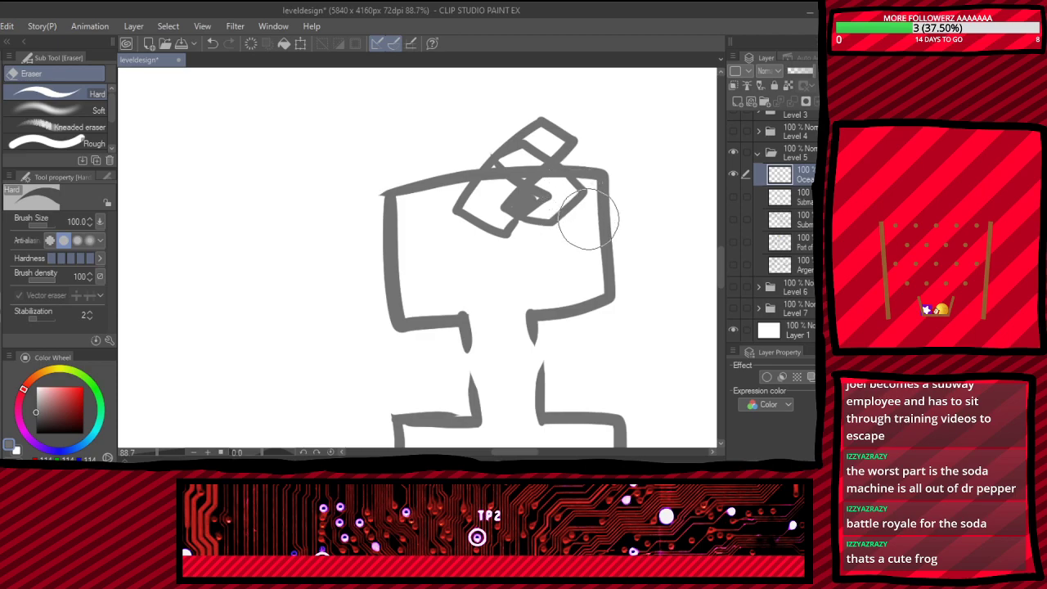
{"action": "key", "text": "p"}
{"action": "mouse_move", "coordinate": [510, 92]}
{"action": "left_mouse_down"}
{"action": "mouse_move", "coordinate": [489, 125]}
{"action": "mouse_move", "coordinate": [540, 124]}
{"action": "mouse_move", "coordinate": [548, 100]}
{"action": "mouse_move", "coordinate": [565, 127]}
{"action": "left_mouse_up"}
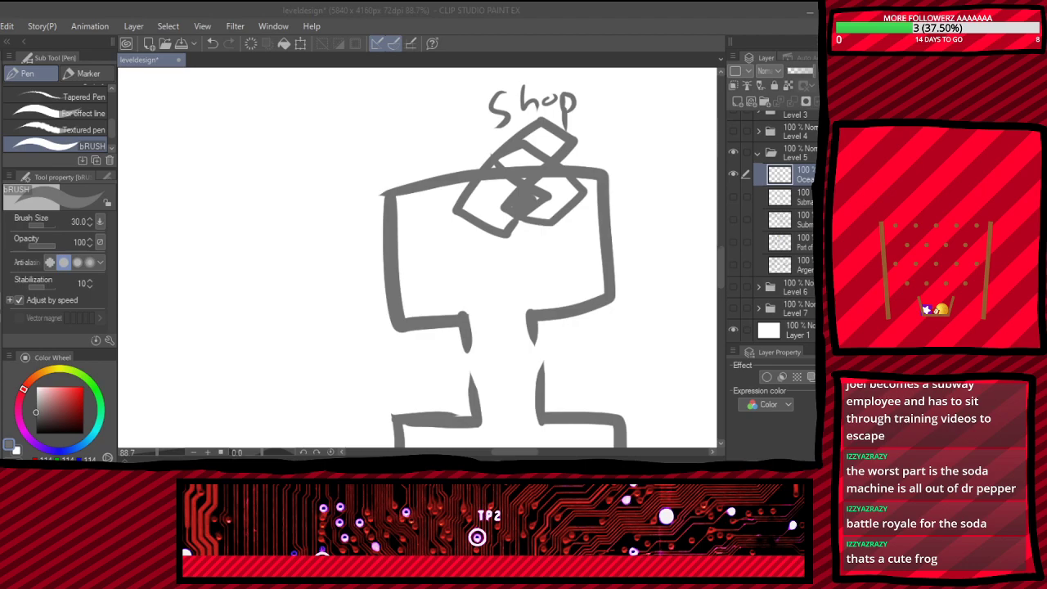
{"action": "scroll", "coordinate": [511, 286], "scroll_direction": "down", "scroll_amount": 1}
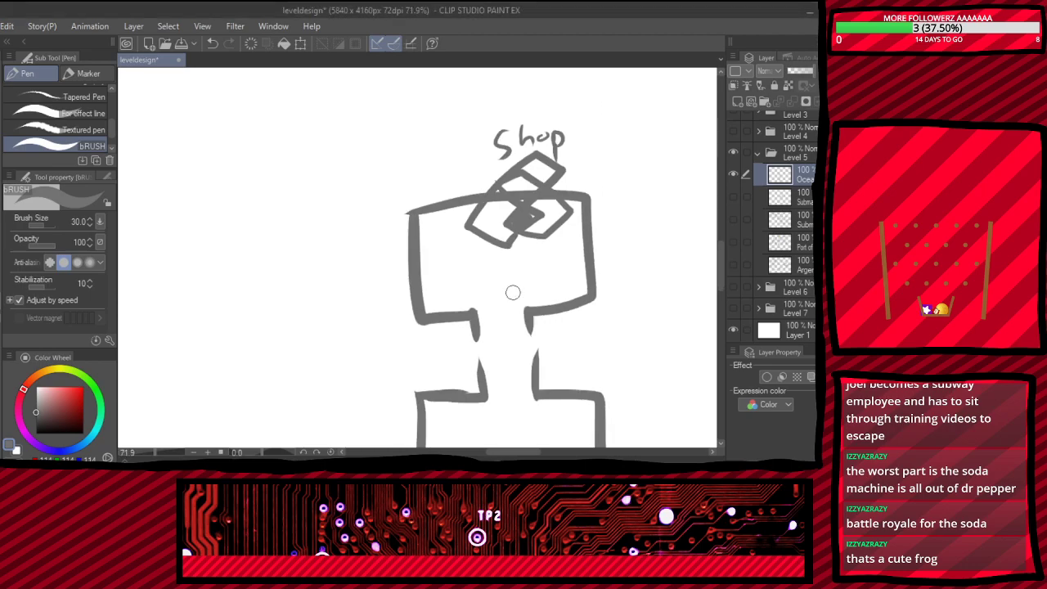
- Draw a small rat with round ears, a nose, and a curved tail in the shop room's lower-right corner
{"action": "scroll", "coordinate": [524, 257], "scroll_direction": "up", "scroll_amount": 3}
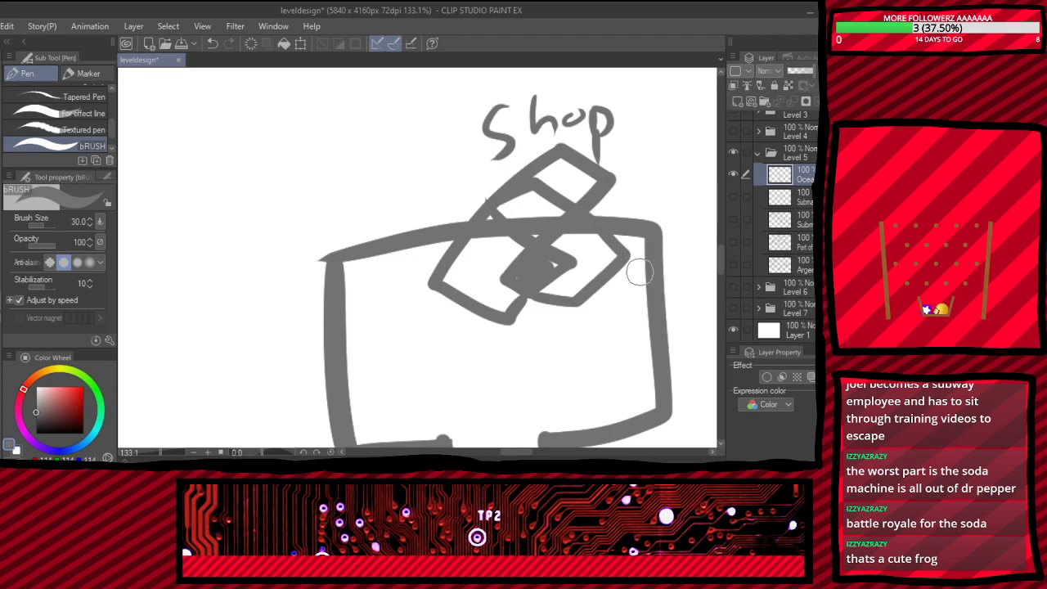
{"action": "scroll", "coordinate": [578, 254], "scroll_direction": "up", "scroll_amount": 2}
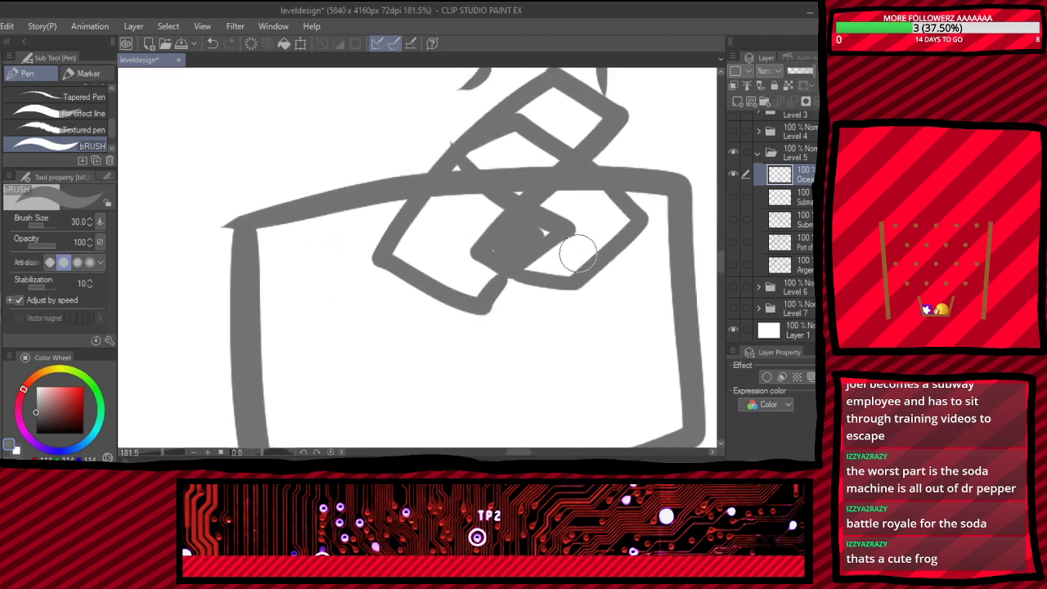
{"action": "scroll", "coordinate": [577, 253], "scroll_direction": "down", "scroll_amount": 5}
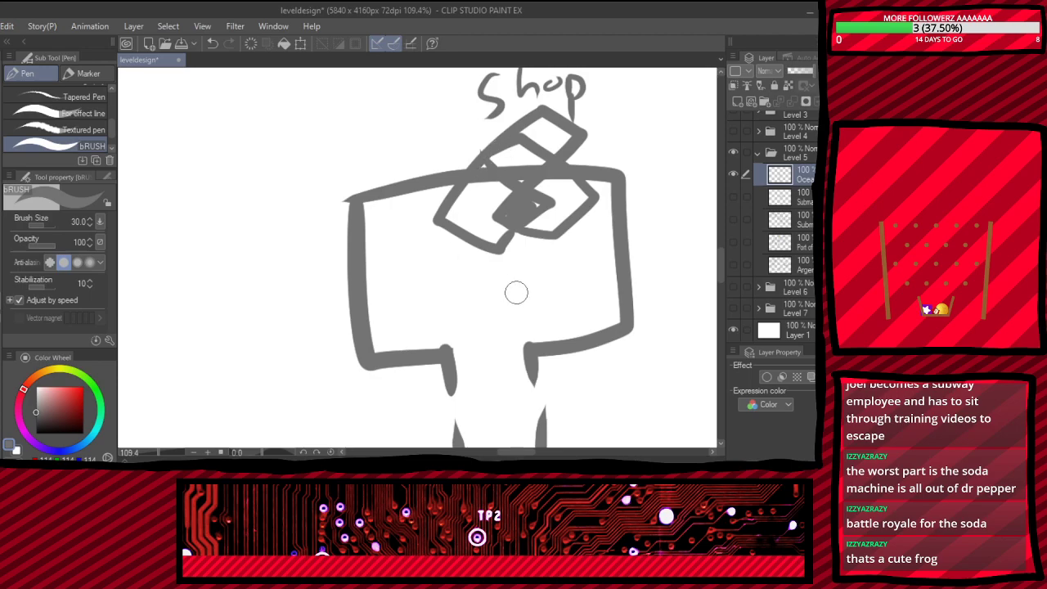
{"action": "scroll", "coordinate": [533, 319], "scroll_direction": "up", "scroll_amount": 5}
{"action": "mouse_move", "coordinate": [558, 299]}
{"action": "left_mouse_down"}
{"action": "mouse_move", "coordinate": [561, 311]}
{"action": "mouse_move", "coordinate": [613, 263]}
{"action": "mouse_move", "coordinate": [630, 283]}
{"action": "mouse_move", "coordinate": [608, 320]}
{"action": "mouse_move", "coordinate": [573, 319]}
{"action": "left_mouse_up"}
{"action": "mouse_move", "coordinate": [641, 272]}
{"action": "left_mouse_down"}
{"action": "mouse_move", "coordinate": [687, 267]}
{"action": "mouse_move", "coordinate": [698, 280]}
{"action": "mouse_move", "coordinate": [656, 298]}
{"action": "mouse_move", "coordinate": [578, 269]}
{"action": "left_mouse_up"}
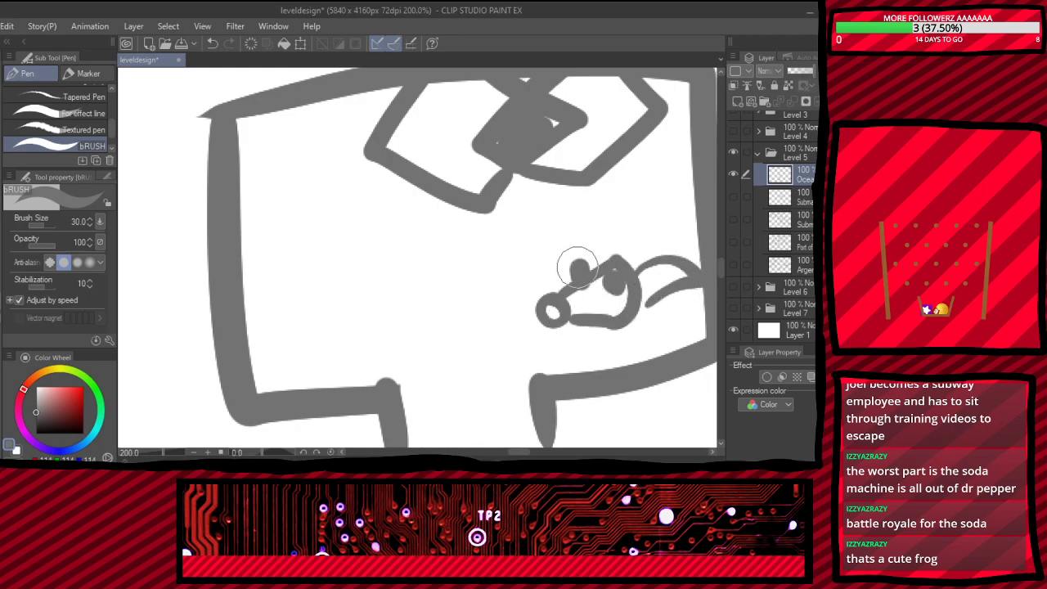
- Erase an opening in the middle of both the right and left walls of the shop room
{"action": "scroll", "coordinate": [647, 277], "scroll_direction": "down", "scroll_amount": 5}
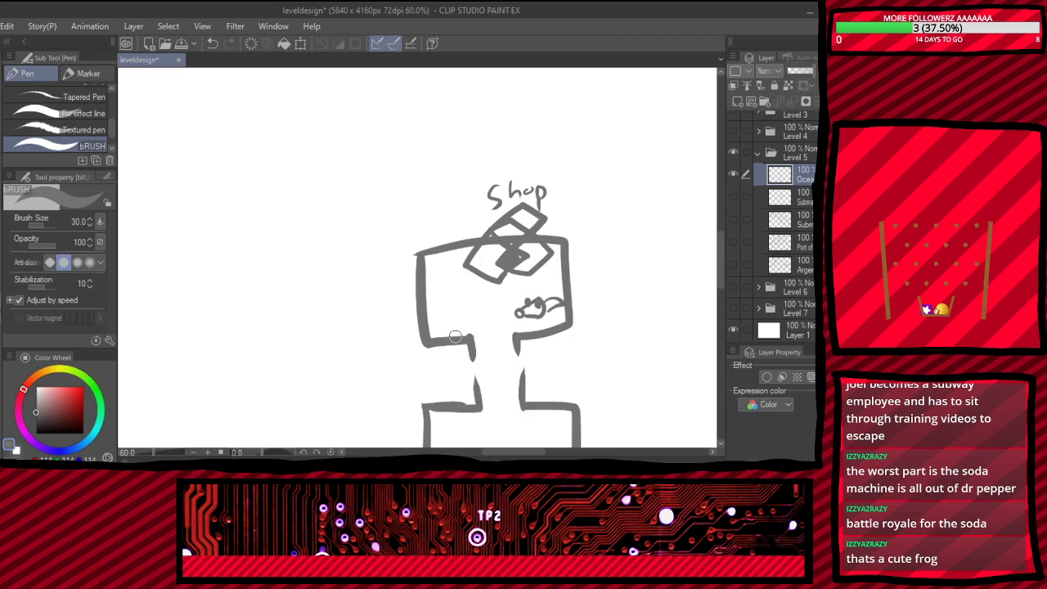
{"action": "scroll", "coordinate": [462, 275], "scroll_direction": "down", "scroll_amount": 2}
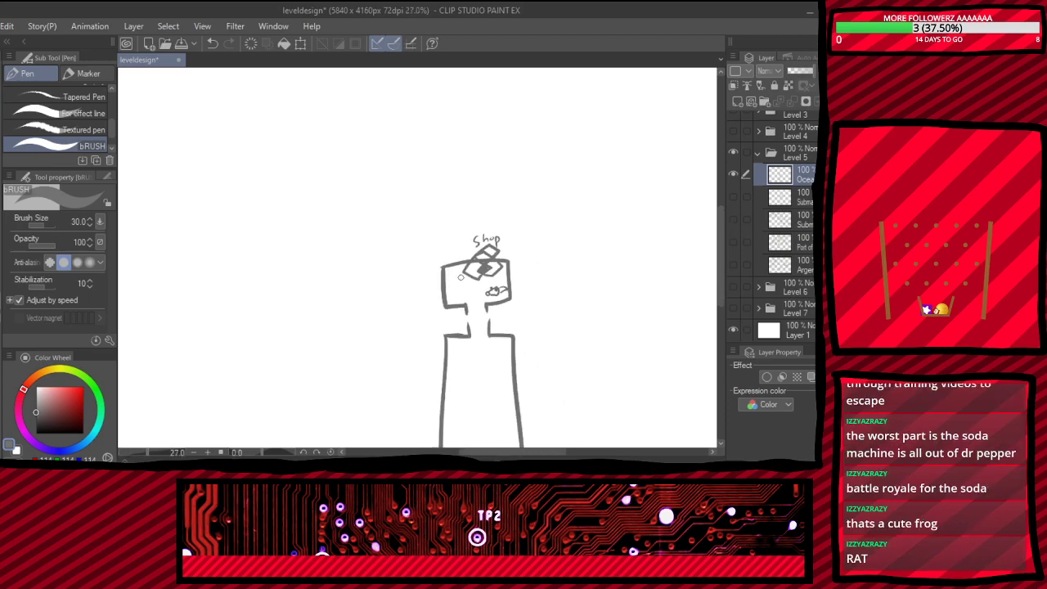
{"action": "scroll", "coordinate": [491, 270], "scroll_direction": "down", "scroll_amount": 1}
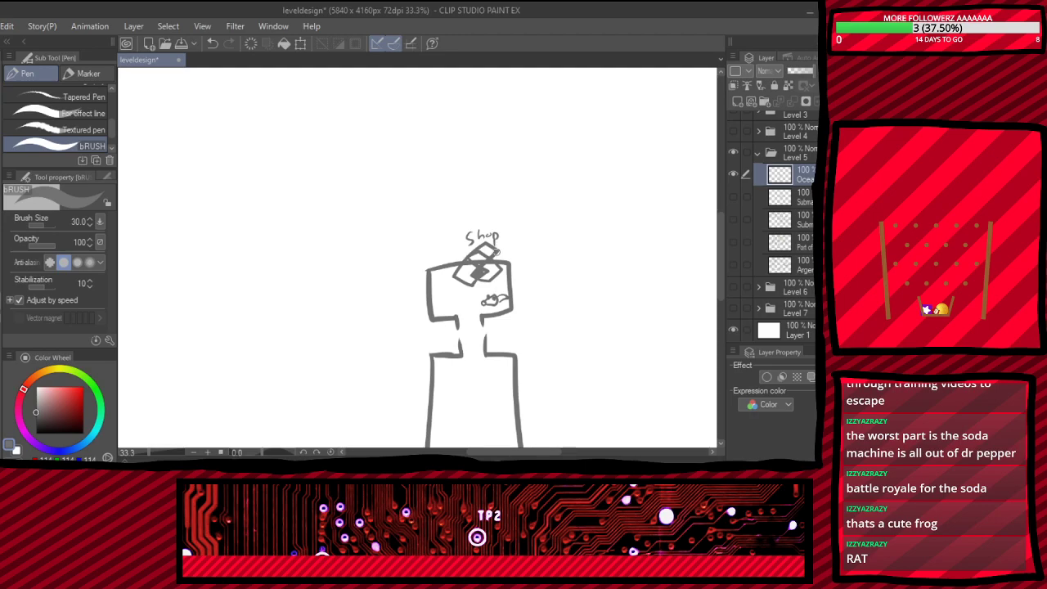
{"action": "scroll", "coordinate": [502, 236], "scroll_direction": "up", "scroll_amount": 4}
{"action": "scroll", "coordinate": [508, 243], "scroll_direction": "up", "scroll_amount": 2}
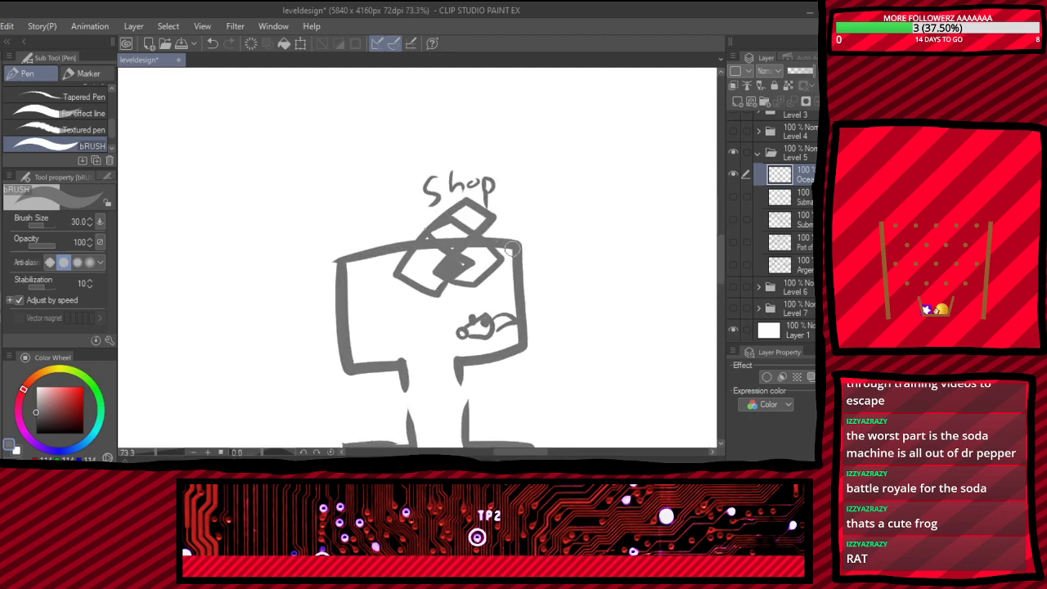
{"action": "scroll", "coordinate": [475, 264], "scroll_direction": "down", "scroll_amount": 2}
{"action": "scroll", "coordinate": [458, 257], "scroll_direction": "up", "scroll_amount": 1}
{"action": "scroll", "coordinate": [425, 252], "scroll_direction": "down", "scroll_amount": 1}
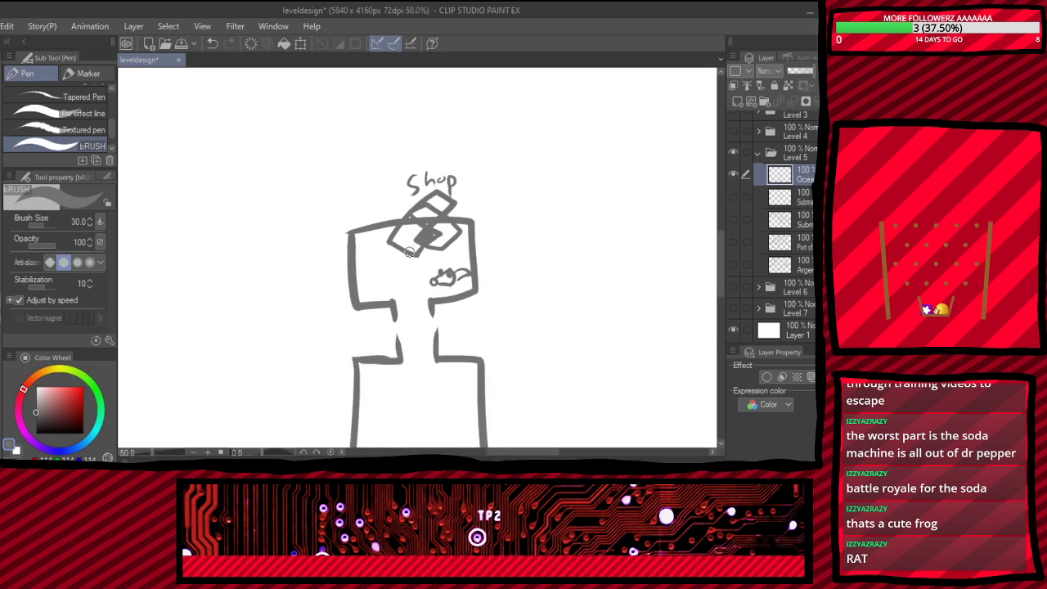
{"action": "key", "text": "e"}
{"action": "scroll", "coordinate": [442, 257], "scroll_direction": "up", "scroll_amount": 4}
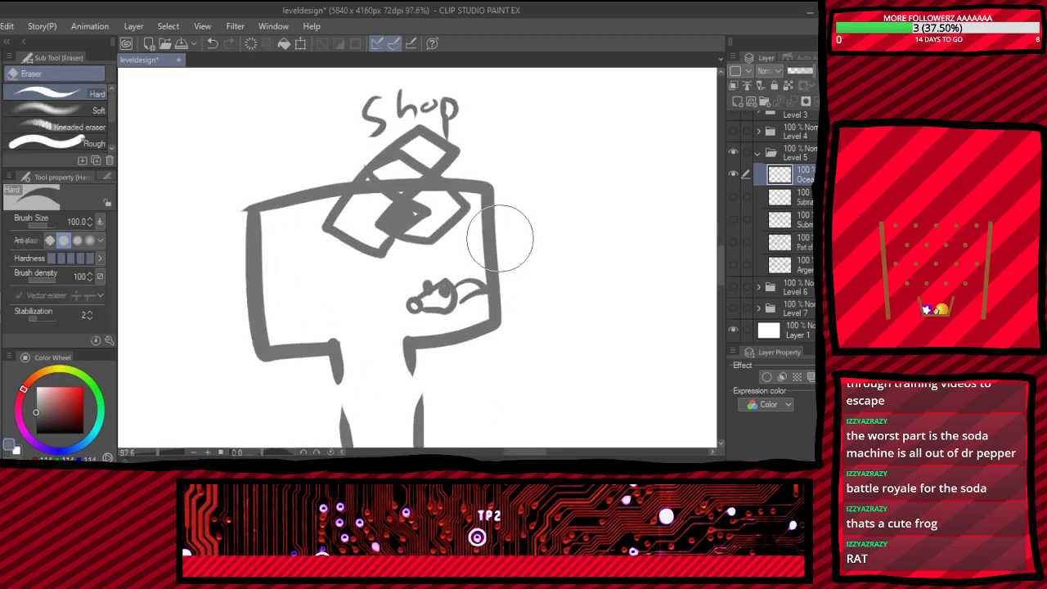
{"action": "left_click", "coordinate": [509, 243]}
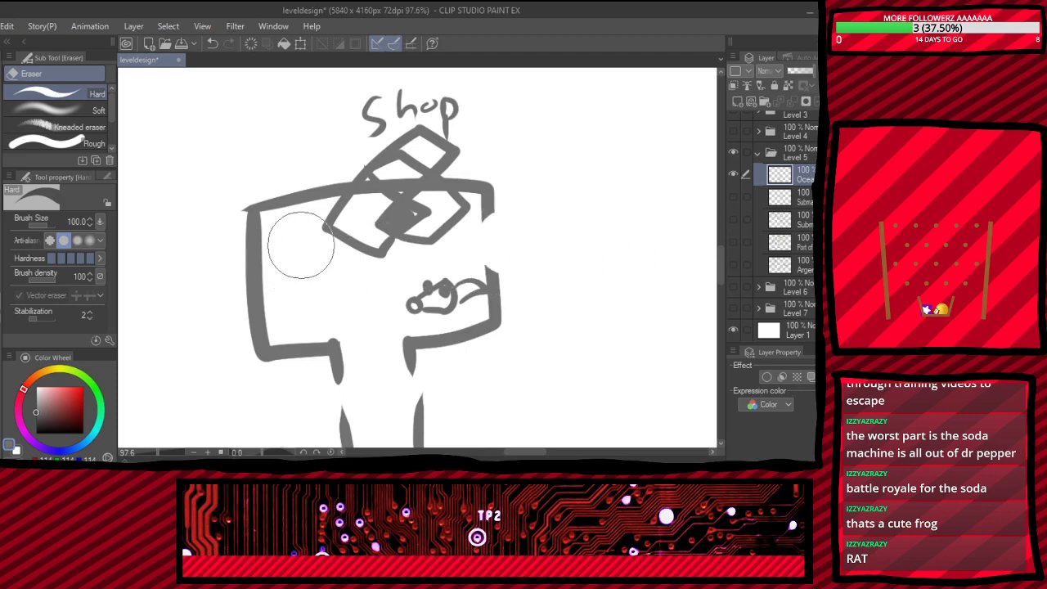
{"action": "left_click_drag", "start_coordinate": [262, 264], "coordinate": [155, 264]}
- Draw short horizontal passage lines outward from both side openings of the shop room, redoing the left ones
{"action": "key", "text": "p"}
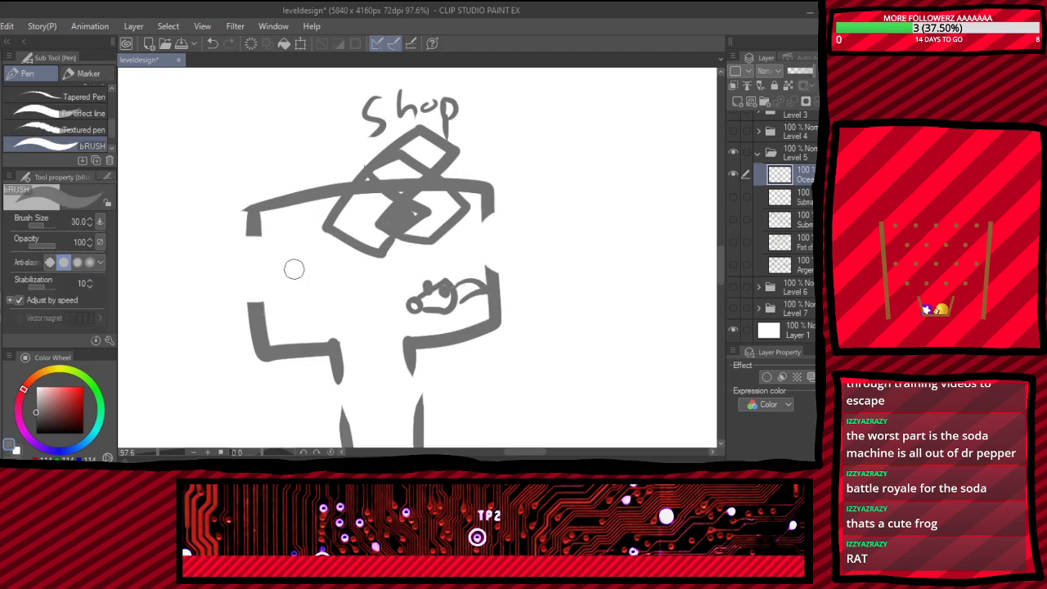
{"action": "left_click_drag", "start_coordinate": [482, 219], "coordinate": [530, 214]}
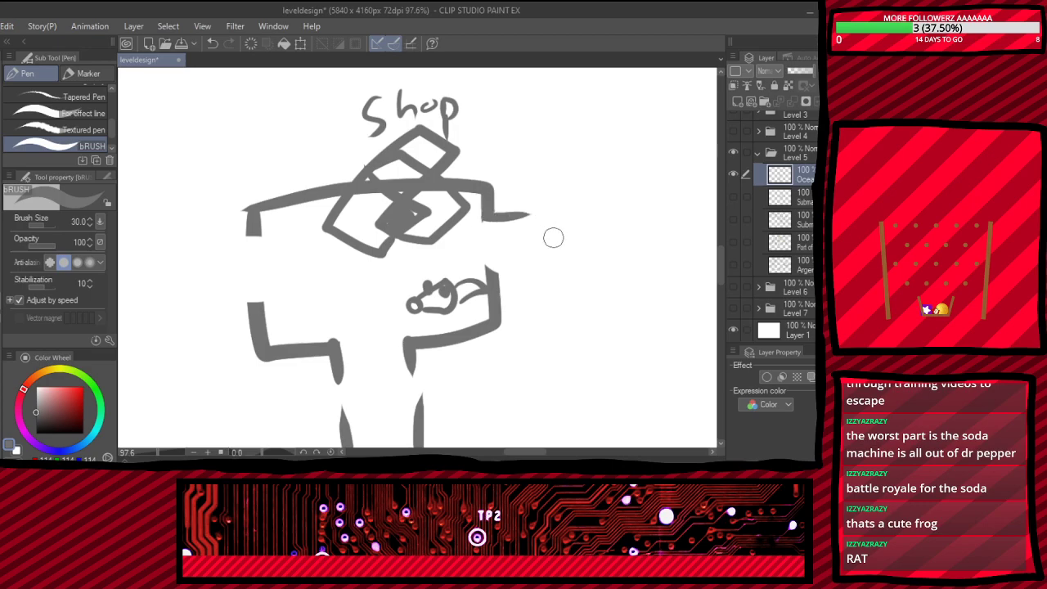
{"action": "left_click_drag", "start_coordinate": [484, 270], "coordinate": [542, 276]}
{"action": "mouse_move", "coordinate": [210, 228]}
{"action": "left_mouse_down"}
{"action": "mouse_move", "coordinate": [258, 239]}
{"action": "mouse_move", "coordinate": [205, 240]}
{"action": "mouse_move", "coordinate": [198, 229]}
{"action": "left_mouse_up"}
{"action": "key", "text": "ctrl+z"}
{"action": "key", "text": "ctrl+z"}
{"action": "left_click_drag", "start_coordinate": [261, 303], "coordinate": [201, 301]}
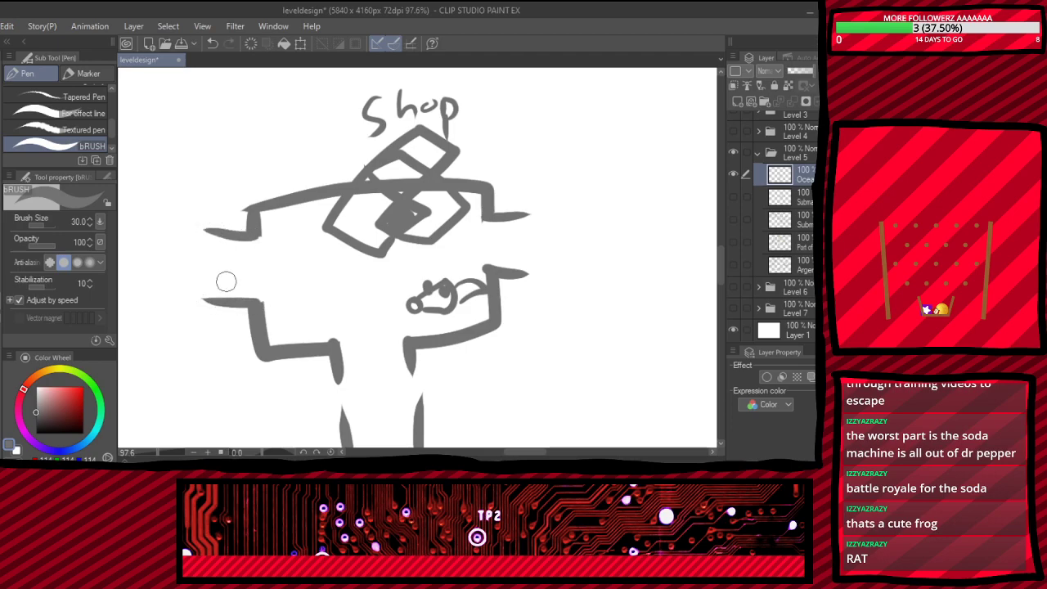
{"action": "scroll", "coordinate": [226, 282], "scroll_direction": "down", "scroll_amount": 5}
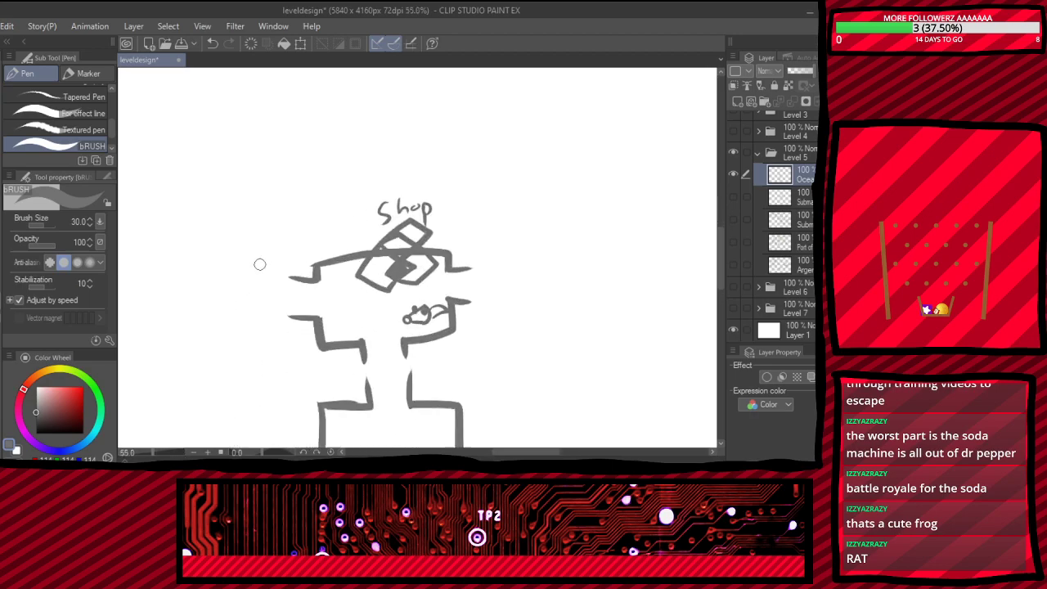
{"action": "scroll", "coordinate": [259, 264], "scroll_direction": "down", "scroll_amount": 6}
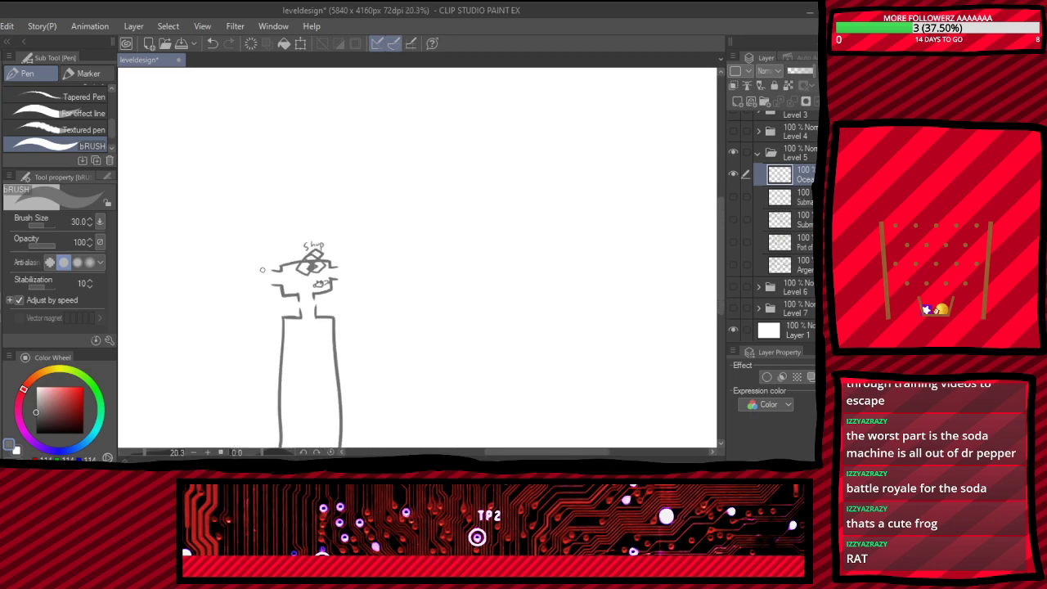
{"action": "scroll", "coordinate": [370, 308], "scroll_direction": "up", "scroll_amount": 2}
{"action": "scroll", "coordinate": [407, 282], "scroll_direction": "down", "scroll_amount": 2}
{"action": "scroll", "coordinate": [407, 252], "scroll_direction": "up", "scroll_amount": 1}
{"action": "scroll", "coordinate": [466, 284], "scroll_direction": "up", "scroll_amount": 3}
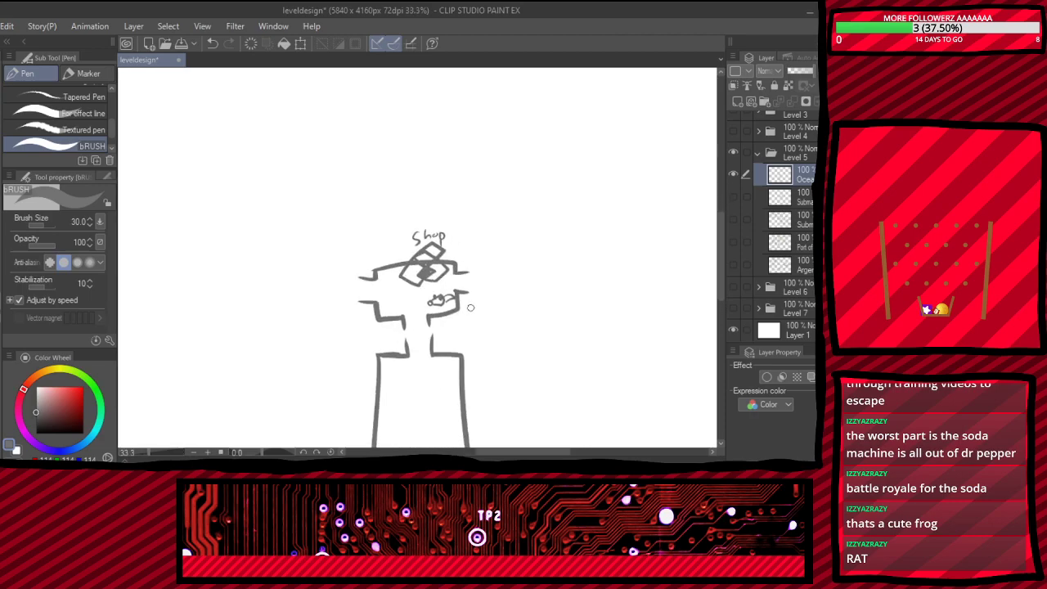
{"action": "scroll", "coordinate": [491, 282], "scroll_direction": "up", "scroll_amount": 1}
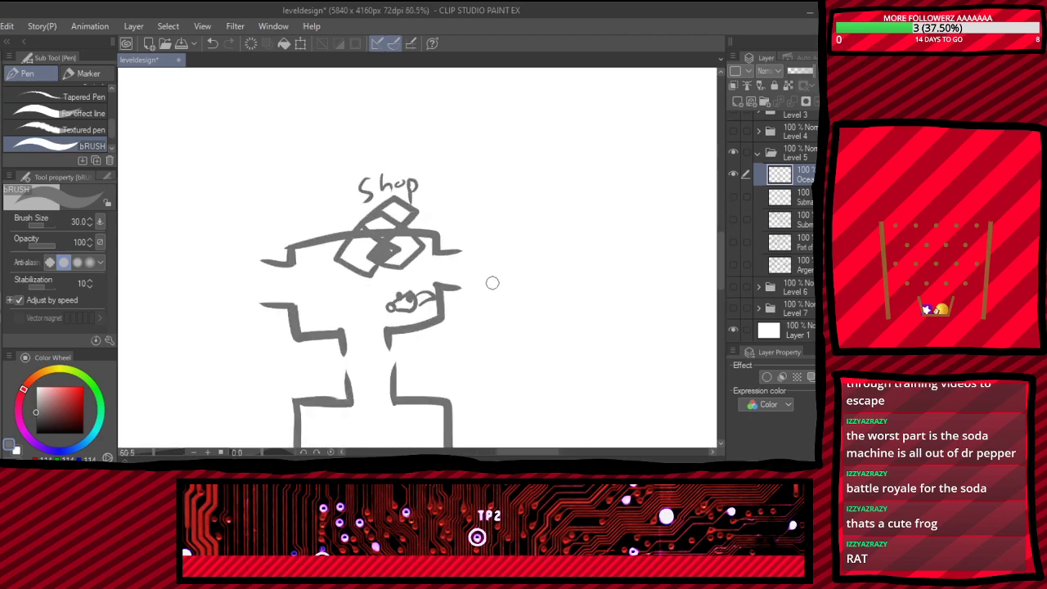
{"action": "scroll", "coordinate": [489, 279], "scroll_direction": "down", "scroll_amount": 7}
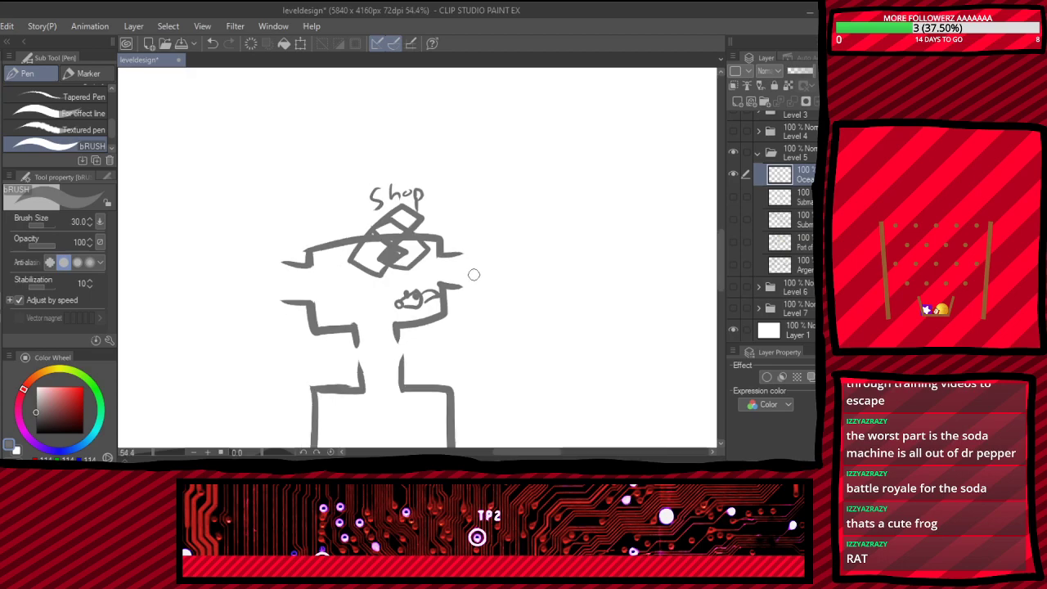
{"action": "scroll", "coordinate": [485, 239], "scroll_direction": "down", "scroll_amount": 1}
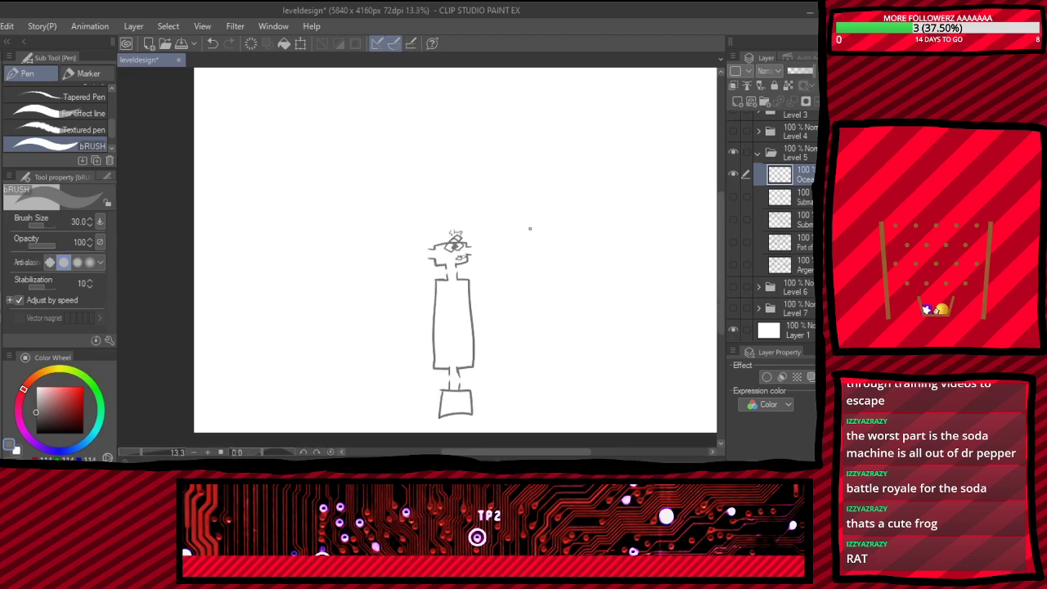
{"action": "scroll", "coordinate": [528, 230], "scroll_direction": "up", "scroll_amount": 3}
{"action": "scroll", "coordinate": [468, 303], "scroll_direction": "up", "scroll_amount": 1}
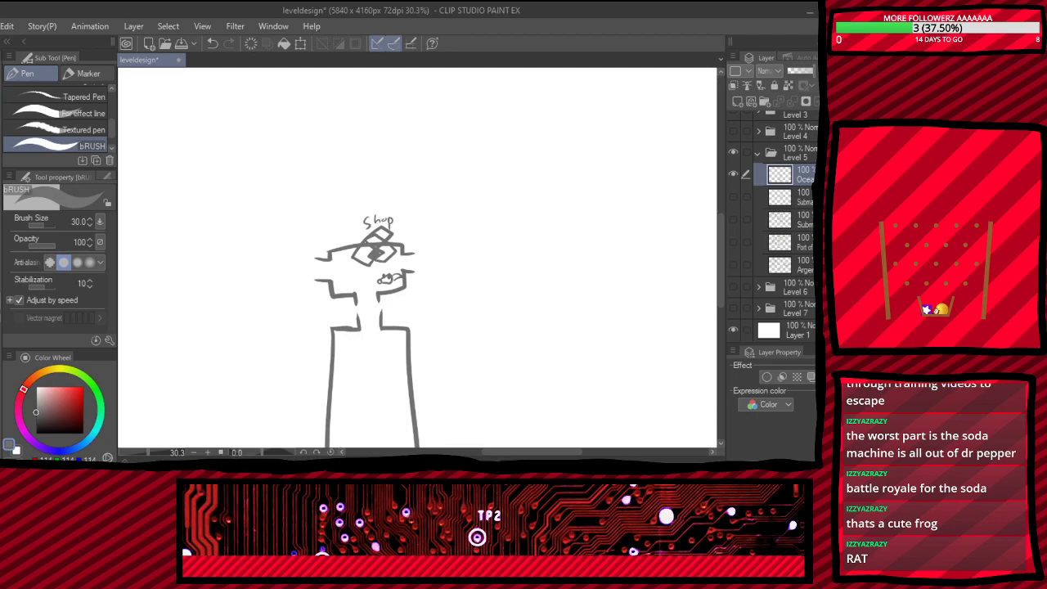
{"action": "scroll", "coordinate": [420, 257], "scroll_direction": "up", "scroll_amount": 3}
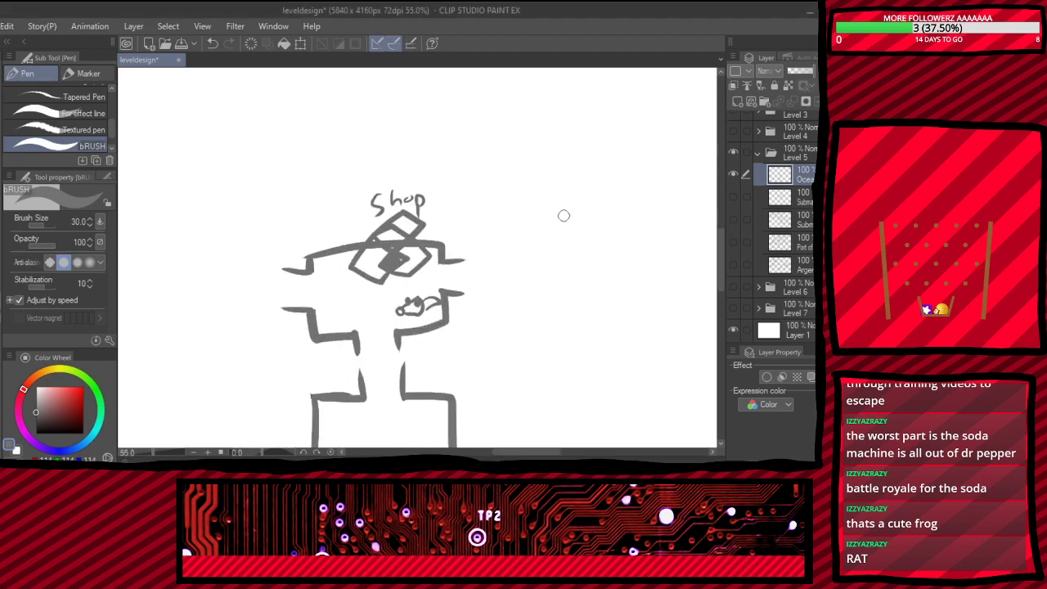
{"action": "scroll", "coordinate": [334, 309], "scroll_direction": "up", "scroll_amount": 3}
{"action": "left_click_drag", "start_coordinate": [584, 147], "coordinate": [583, 426]}
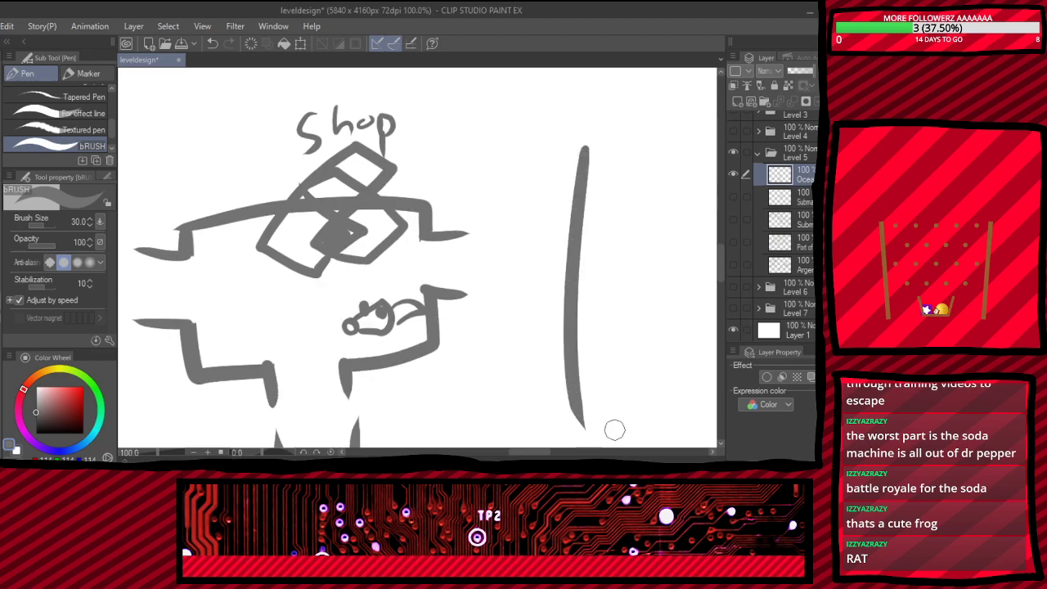
{"action": "scroll", "coordinate": [488, 193], "scroll_direction": "down", "scroll_amount": 3}
{"action": "key", "text": "ctrl+z"}
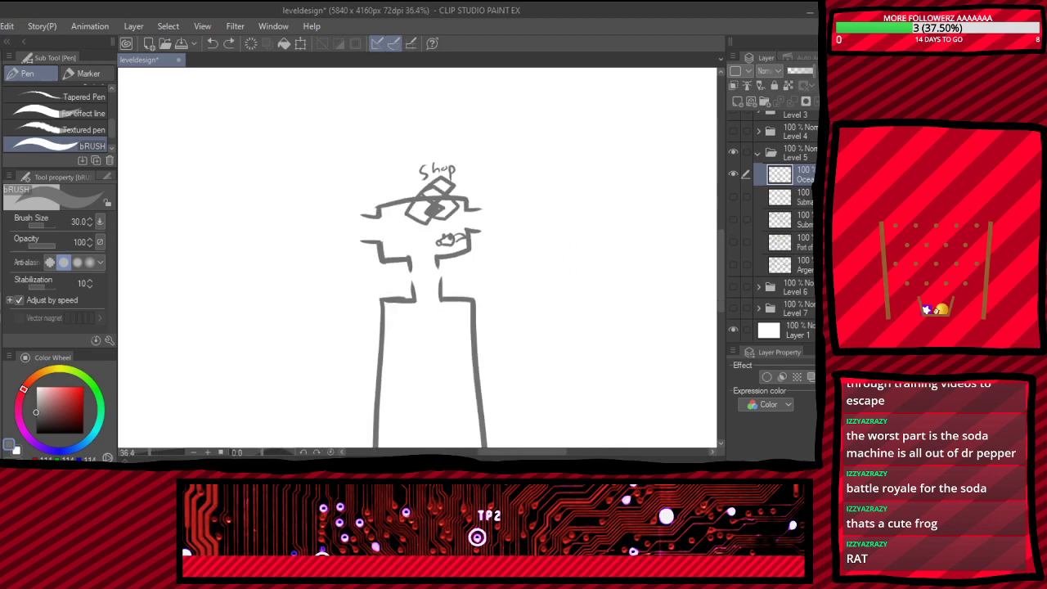
- Draw a tall rectangular room to the right of the shop, with an opening and short passage lines high on its left wall
{"action": "scroll", "coordinate": [334, 294], "scroll_direction": "down", "scroll_amount": 1}
{"action": "scroll", "coordinate": [458, 222], "scroll_direction": "up", "scroll_amount": 2}
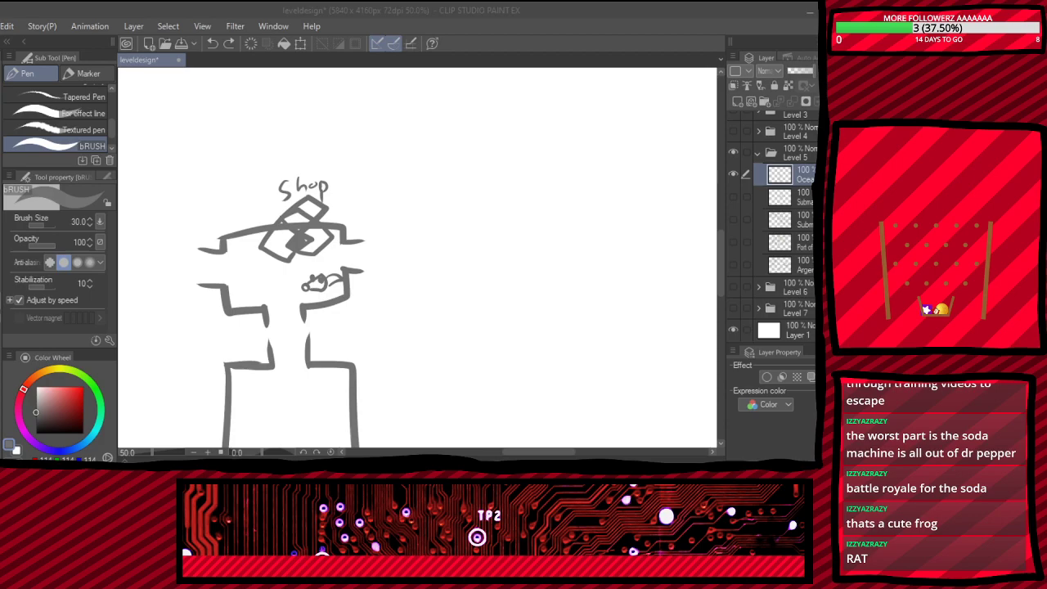
{"action": "left_click", "coordinate": [458, 335]}
{"action": "left_click_drag", "start_coordinate": [403, 238], "coordinate": [397, 340]}
{"action": "key", "text": "ctrl+z"}
{"action": "mouse_move", "coordinate": [437, 215]}
{"action": "left_mouse_down"}
{"action": "mouse_move", "coordinate": [435, 394]}
{"action": "mouse_move", "coordinate": [510, 395]}
{"action": "mouse_move", "coordinate": [503, 290]}
{"action": "mouse_move", "coordinate": [437, 218]}
{"action": "mouse_move", "coordinate": [422, 237]}
{"action": "mouse_move", "coordinate": [425, 415]}
{"action": "mouse_move", "coordinate": [499, 408]}
{"action": "mouse_move", "coordinate": [506, 361]}
{"action": "mouse_move", "coordinate": [487, 216]}
{"action": "mouse_move", "coordinate": [419, 223]}
{"action": "mouse_move", "coordinate": [398, 242]}
{"action": "left_mouse_up"}
{"action": "key", "text": "ctrl+z"}
{"action": "key", "text": "e"}
{"action": "key", "text": "p"}
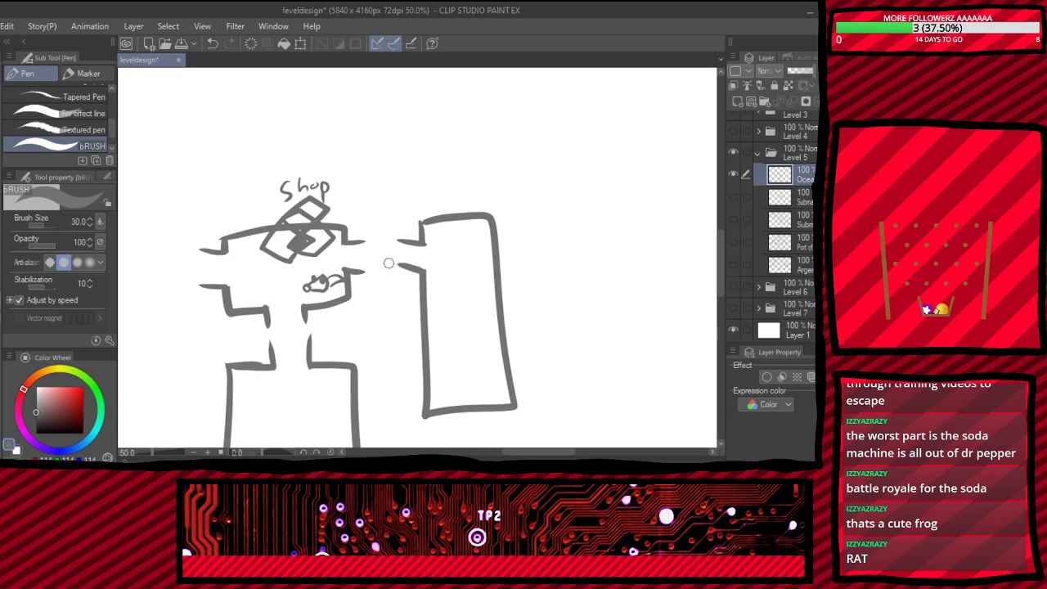
- Undo the tall rectangular room and its passage lines to the right of the shop
{"action": "scroll", "coordinate": [436, 261], "scroll_direction": "down", "scroll_amount": 3}
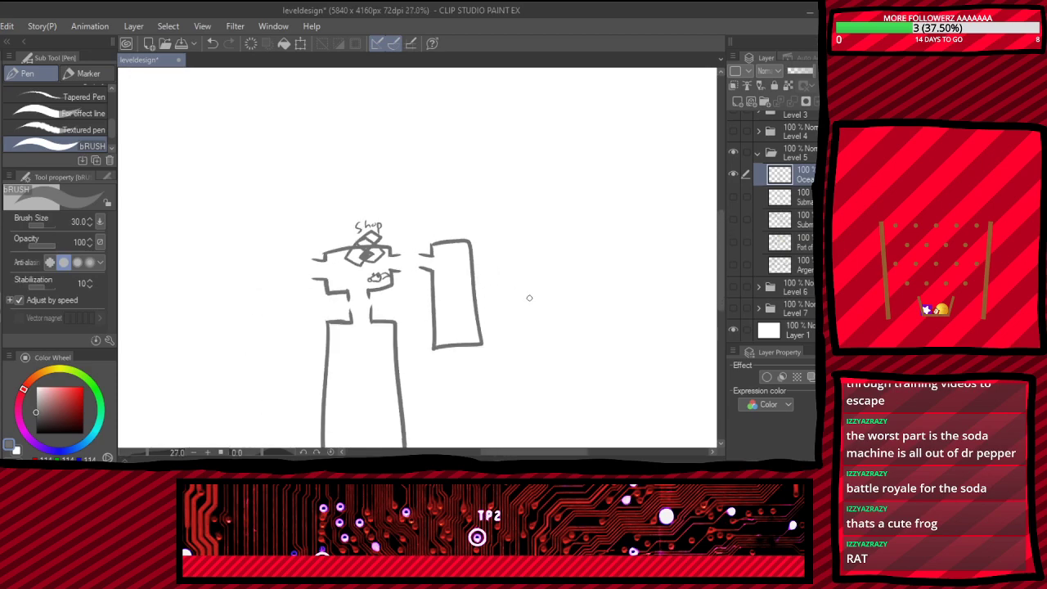
{"action": "key", "text": "ctrl+z"}
{"action": "key", "text": "ctrl+z"}
{"action": "key", "text": "ctrl+z"}
- Draw an L-shaped room to the right of the shop, with passage lines and an erased opening low on its left wall
{"action": "scroll", "coordinate": [474, 259], "scroll_direction": "up", "scroll_amount": 3}
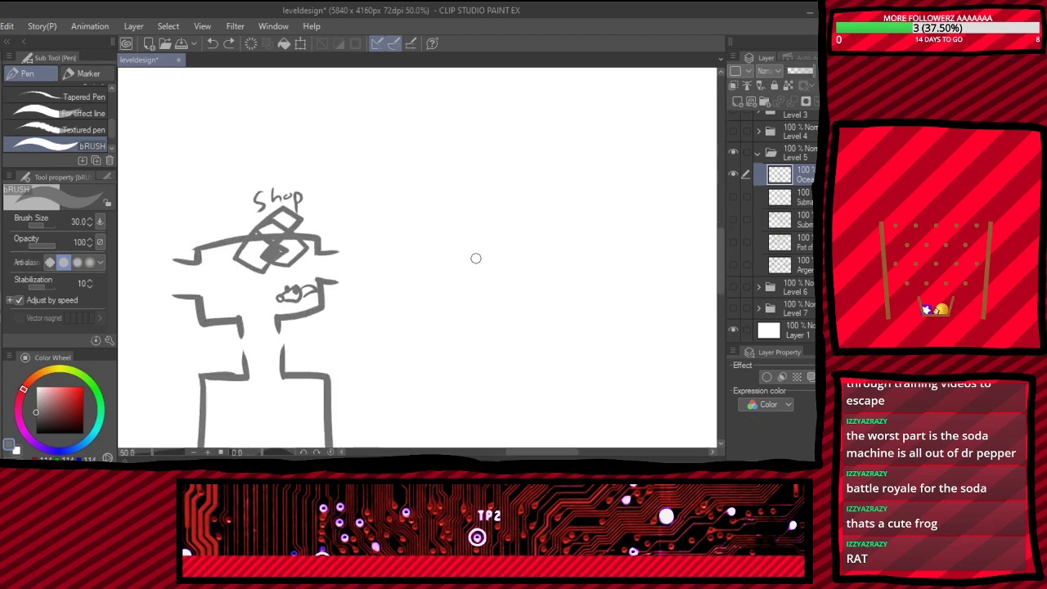
{"action": "mouse_move", "coordinate": [407, 180]}
{"action": "left_mouse_down"}
{"action": "mouse_move", "coordinate": [401, 341]}
{"action": "mouse_move", "coordinate": [410, 361]}
{"action": "mouse_move", "coordinate": [544, 363]}
{"action": "mouse_move", "coordinate": [407, 273]}
{"action": "mouse_move", "coordinate": [570, 286]}
{"action": "mouse_move", "coordinate": [574, 241]}
{"action": "mouse_move", "coordinate": [487, 246]}
{"action": "mouse_move", "coordinate": [486, 125]}
{"action": "mouse_move", "coordinate": [399, 136]}
{"action": "mouse_move", "coordinate": [411, 181]}
{"action": "left_mouse_up"}
{"action": "key", "text": "ctrl+z"}
{"action": "mouse_move", "coordinate": [408, 246]}
{"action": "left_mouse_down"}
{"action": "mouse_move", "coordinate": [383, 245]}
{"action": "mouse_move", "coordinate": [385, 271]}
{"action": "left_mouse_up"}
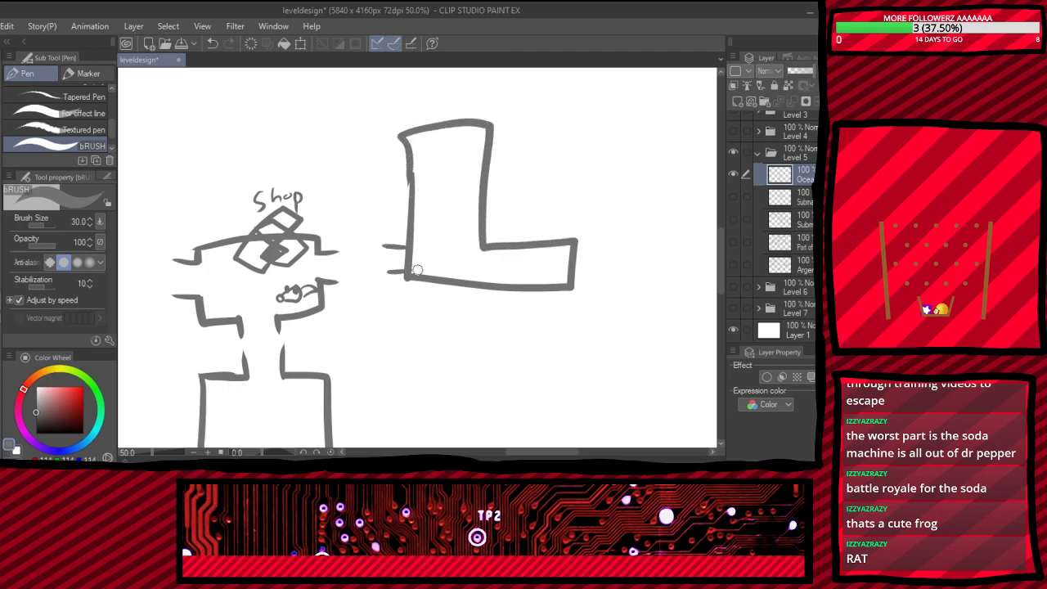
{"action": "key", "text": "e"}
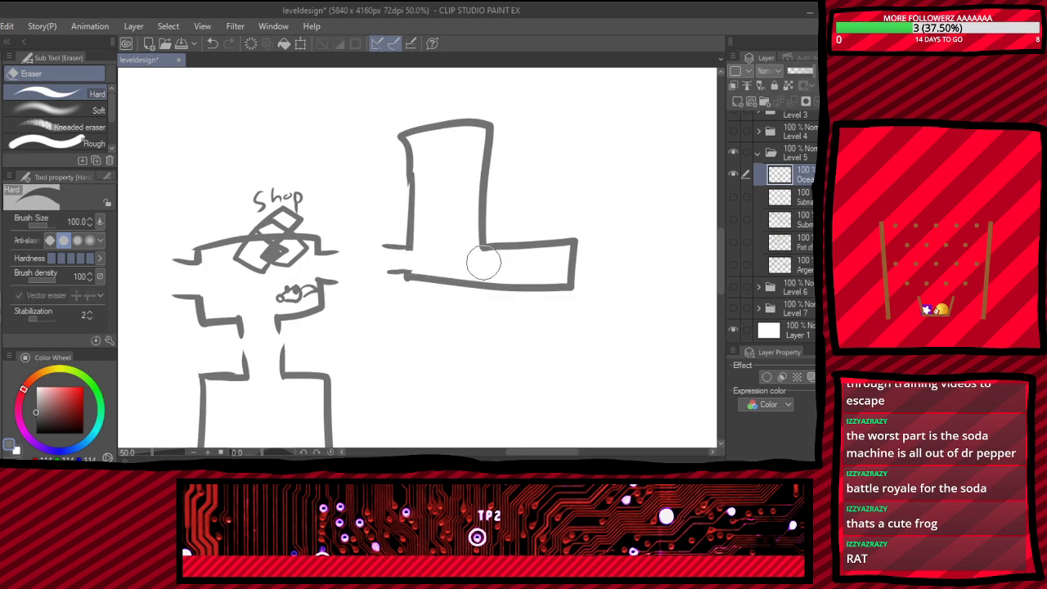
{"action": "key", "text": "p"}
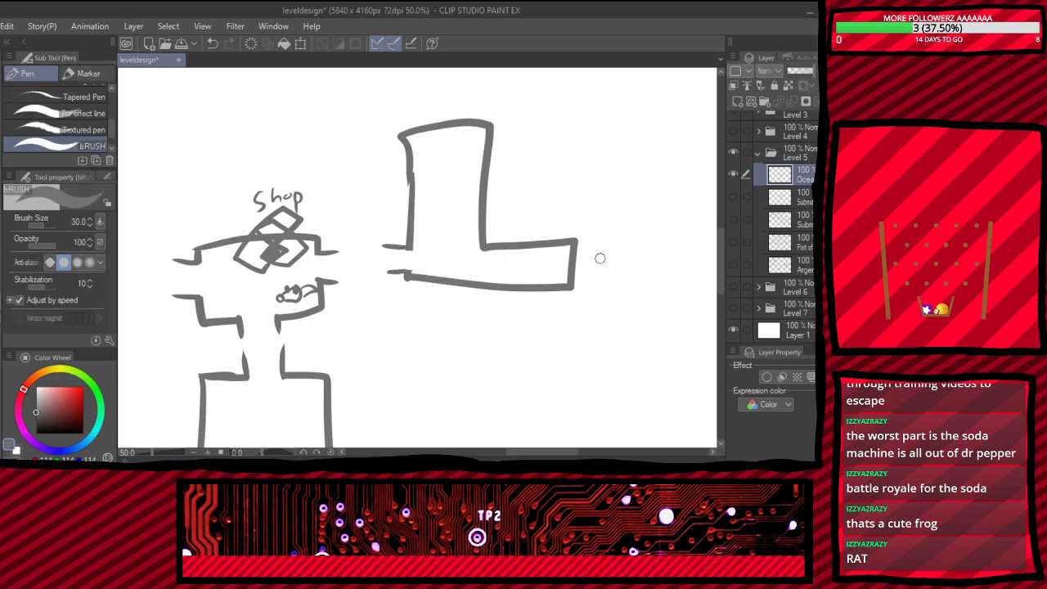
- Examine how the L-shaped room sits beside the shop and the long room below it
{"action": "scroll", "coordinate": [647, 316], "scroll_direction": "down", "scroll_amount": 2}
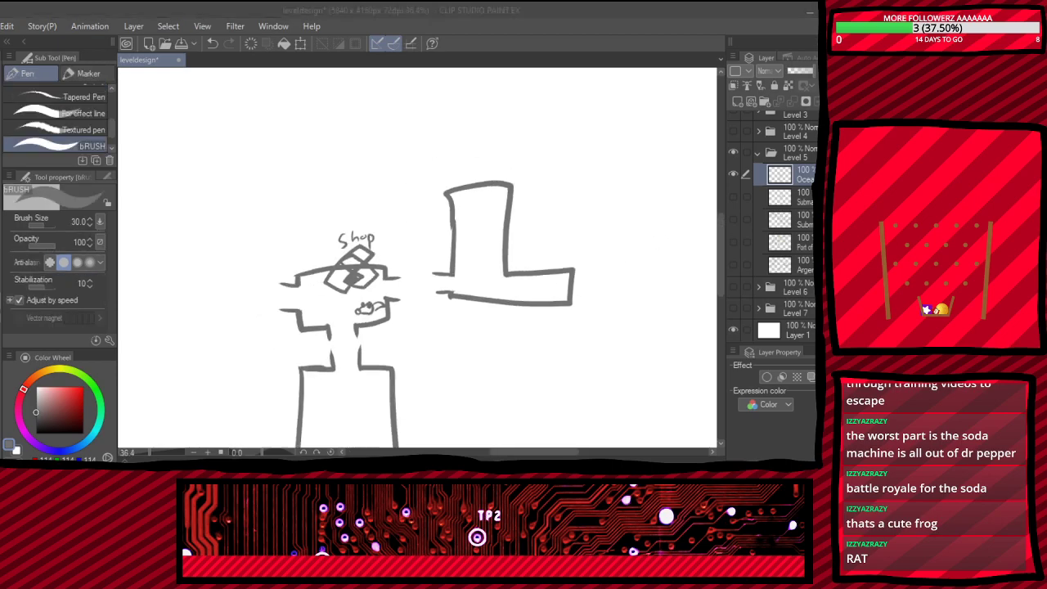
{"action": "scroll", "coordinate": [568, 280], "scroll_direction": "up", "scroll_amount": 1}
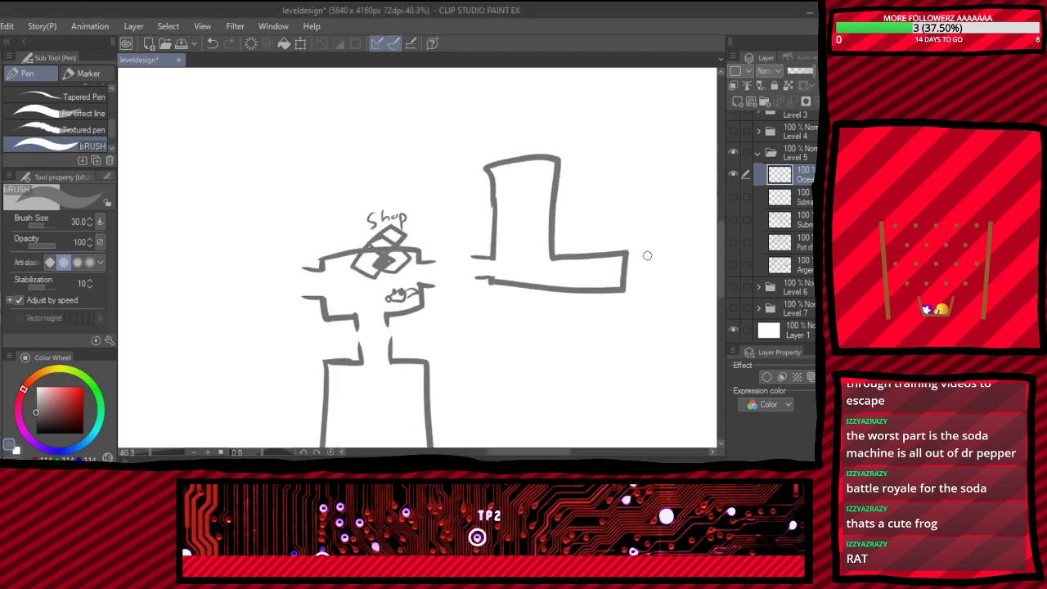
{"action": "scroll", "coordinate": [648, 256], "scroll_direction": "down", "scroll_amount": 2}
{"action": "scroll", "coordinate": [375, 263], "scroll_direction": "up", "scroll_amount": 1}
{"action": "scroll", "coordinate": [375, 263], "scroll_direction": "down", "scroll_amount": 1}
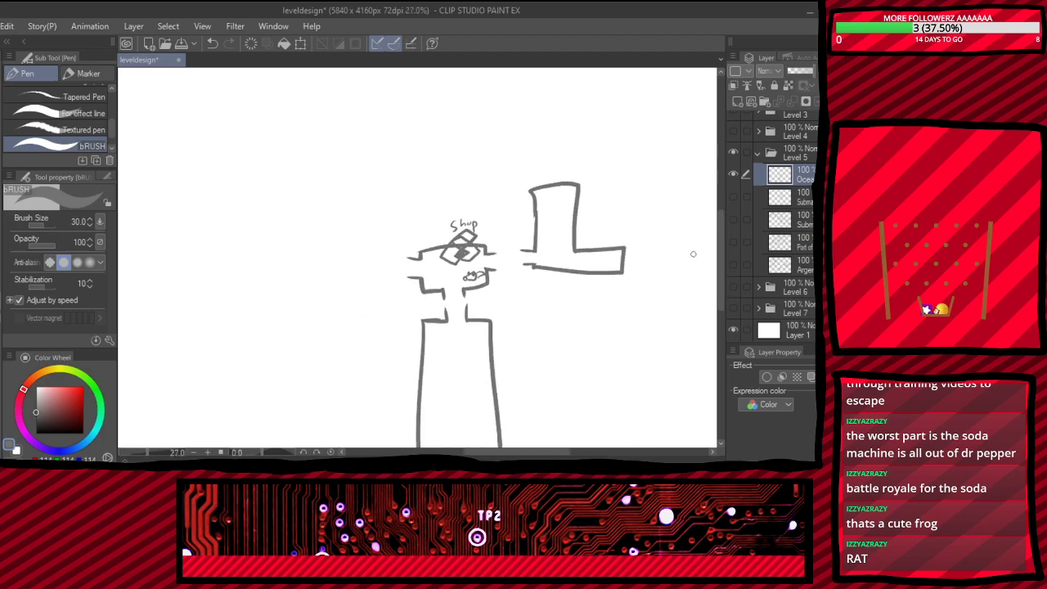
{"action": "scroll", "coordinate": [612, 253], "scroll_direction": "up", "scroll_amount": 1}
{"action": "scroll", "coordinate": [611, 253], "scroll_direction": "up", "scroll_amount": 2}
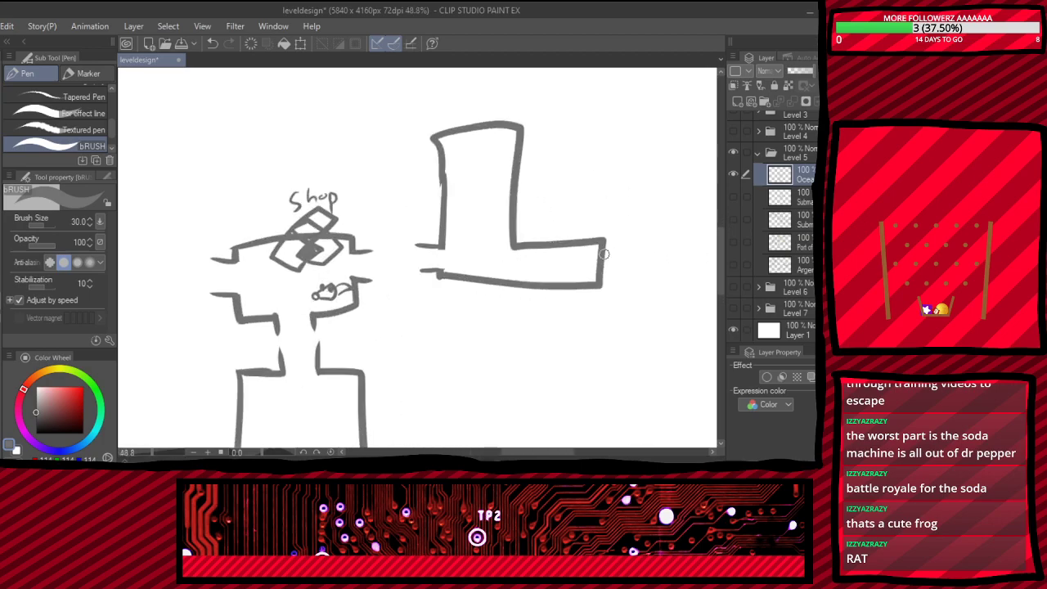
{"action": "scroll", "coordinate": [604, 254], "scroll_direction": "down", "scroll_amount": 4}
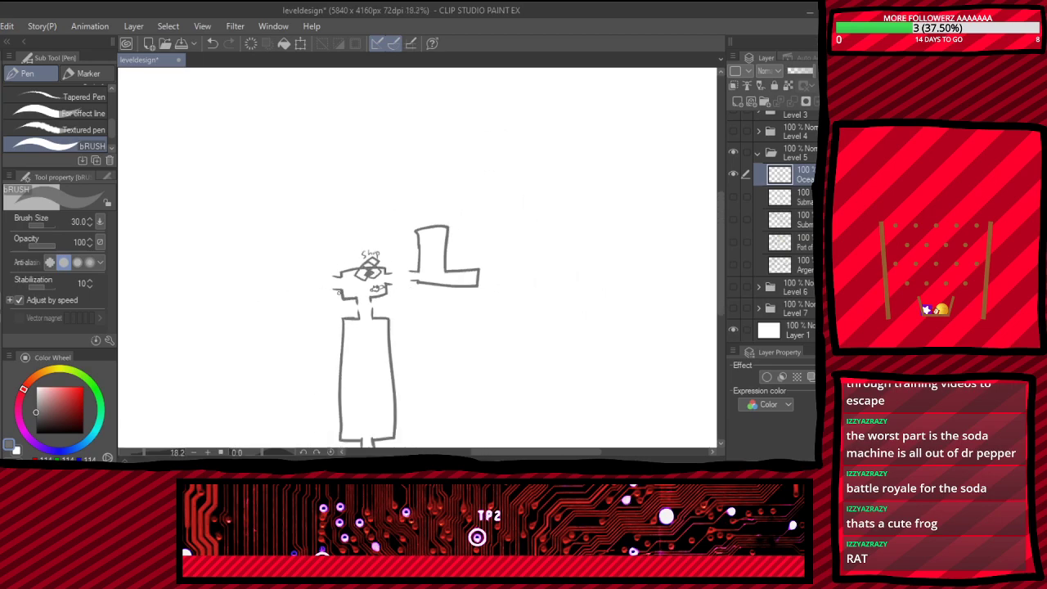
- Draw an upside-down L-shaped room to the left of the shop, with an erased opening and short passage lines on its inner wall
{"action": "scroll", "coordinate": [277, 291], "scroll_direction": "up", "scroll_amount": 1}
{"action": "scroll", "coordinate": [276, 291], "scroll_direction": "up", "scroll_amount": 1}
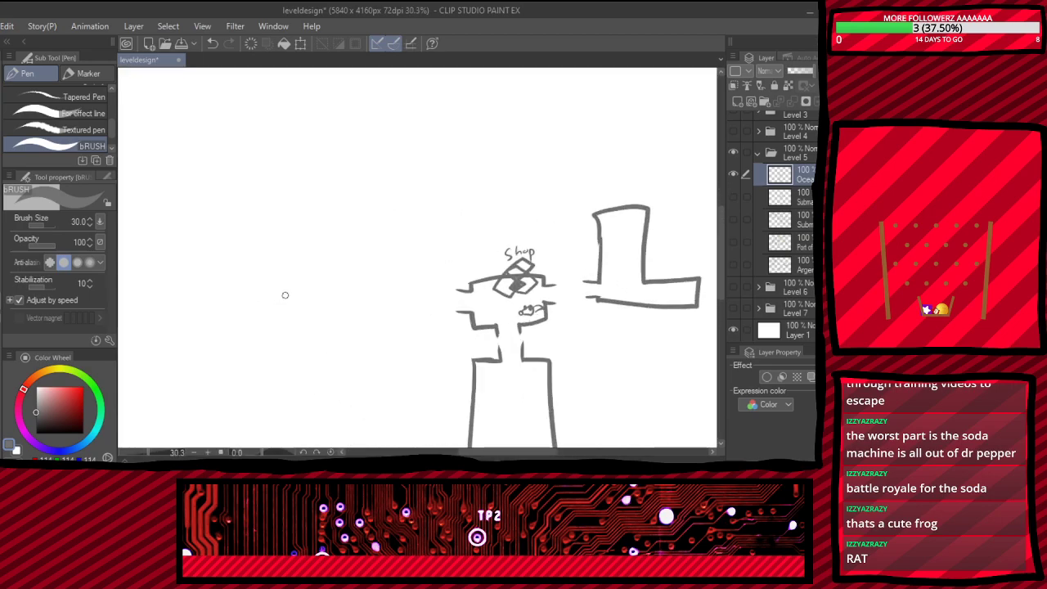
{"action": "left_click_drag", "start_coordinate": [363, 347], "coordinate": [358, 234]}
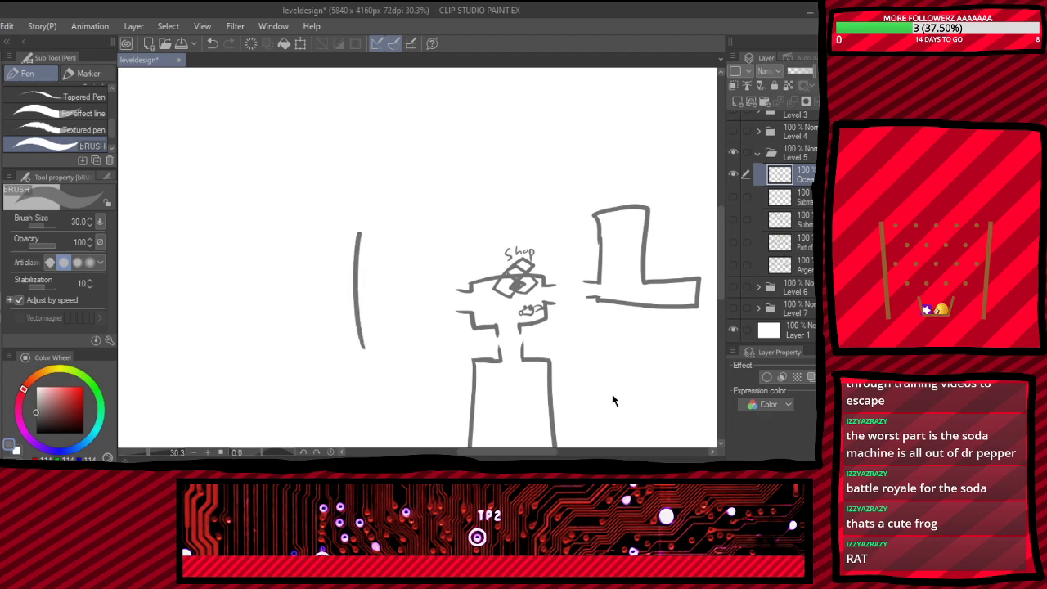
{"action": "key", "text": "ctrl+z"}
{"action": "mouse_move", "coordinate": [339, 366]}
{"action": "left_mouse_down"}
{"action": "mouse_move", "coordinate": [339, 245]}
{"action": "mouse_move", "coordinate": [425, 228]}
{"action": "mouse_move", "coordinate": [431, 283]}
{"action": "mouse_move", "coordinate": [374, 284]}
{"action": "mouse_move", "coordinate": [378, 350]}
{"action": "mouse_move", "coordinate": [324, 368]}
{"action": "left_mouse_up"}
{"action": "key", "text": "e"}
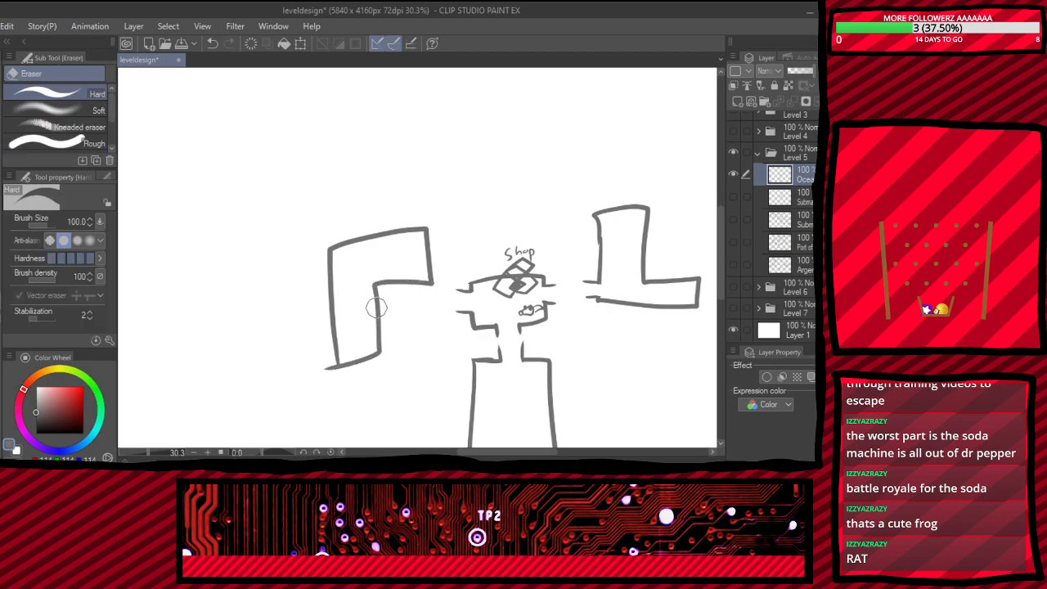
{"action": "left_click", "coordinate": [375, 309]}
{"action": "key", "text": "p"}
{"action": "mouse_move", "coordinate": [375, 289]}
{"action": "left_mouse_down"}
{"action": "mouse_move", "coordinate": [407, 291]}
{"action": "mouse_move", "coordinate": [401, 313]}
{"action": "left_mouse_up"}
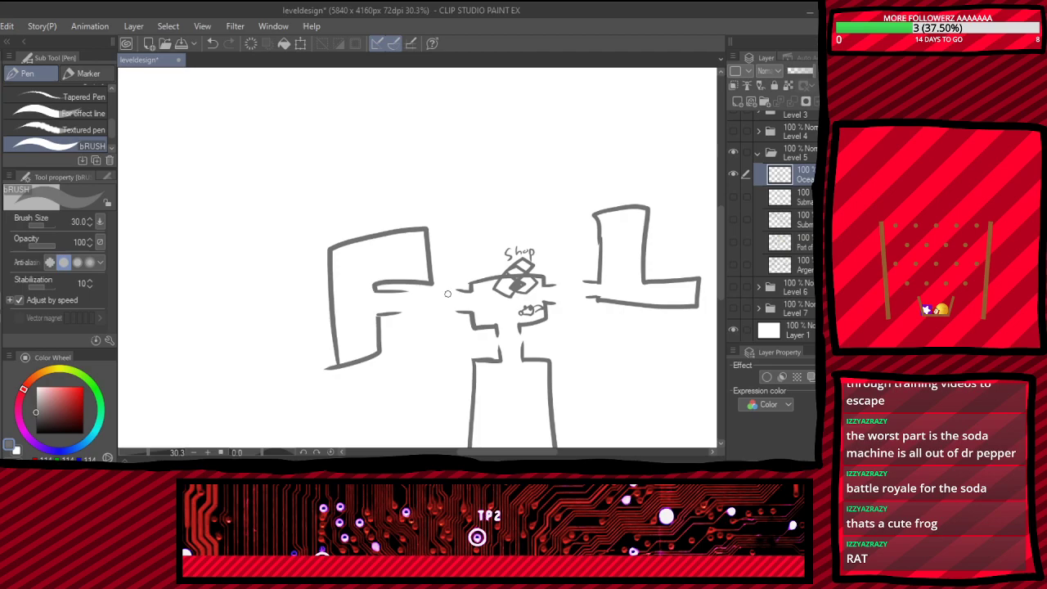
- Examine the whole Ocean map layout, from the bottom starting room up to the shop and its two side rooms
{"action": "scroll", "coordinate": [447, 293], "scroll_direction": "down", "scroll_amount": 5}
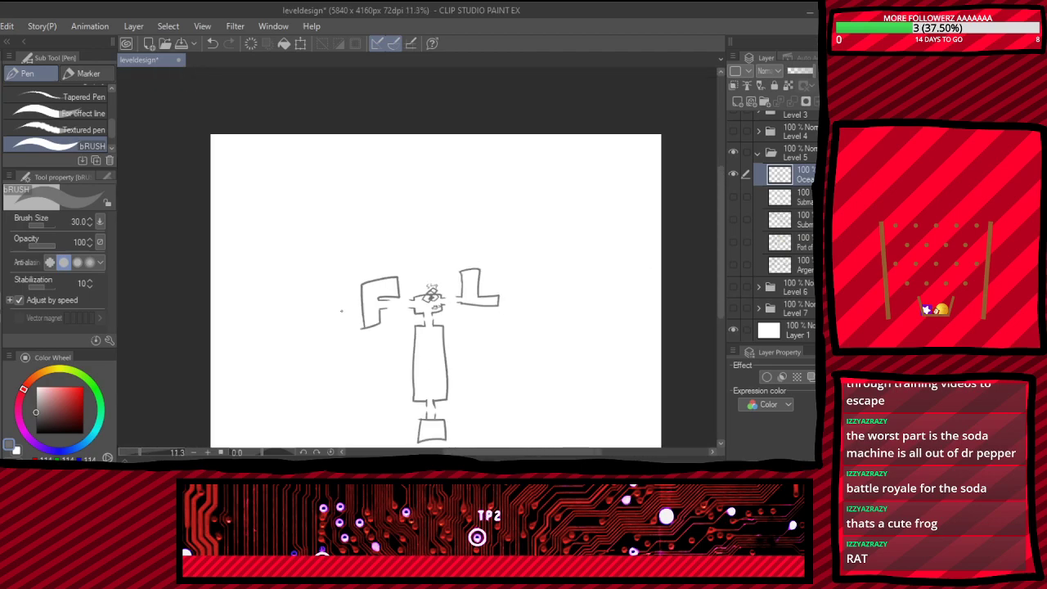
{"action": "scroll", "coordinate": [390, 288], "scroll_direction": "up", "scroll_amount": 1}
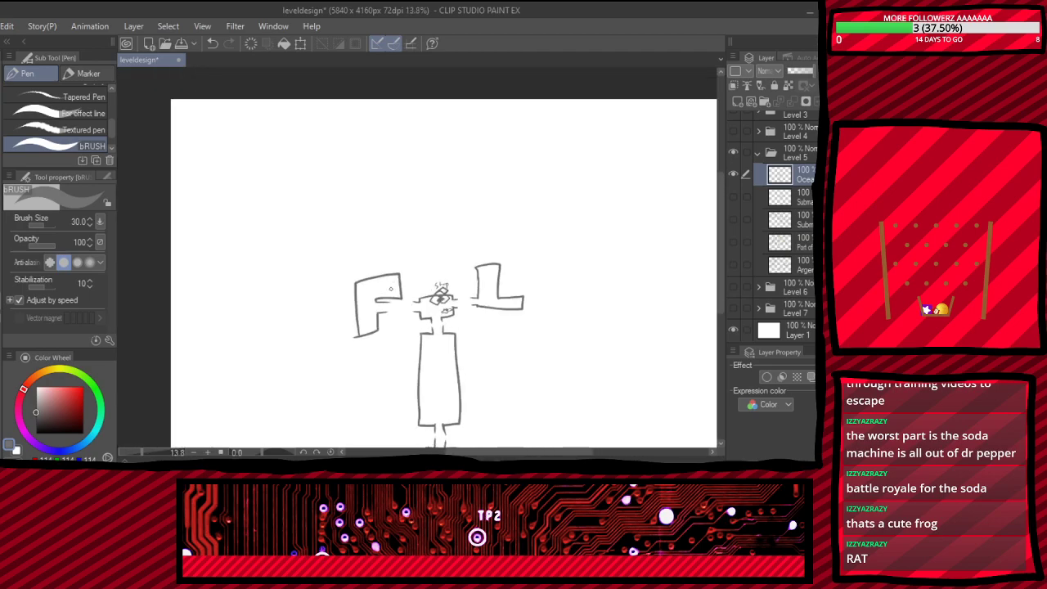
{"action": "scroll", "coordinate": [390, 288], "scroll_direction": "up", "scroll_amount": 6}
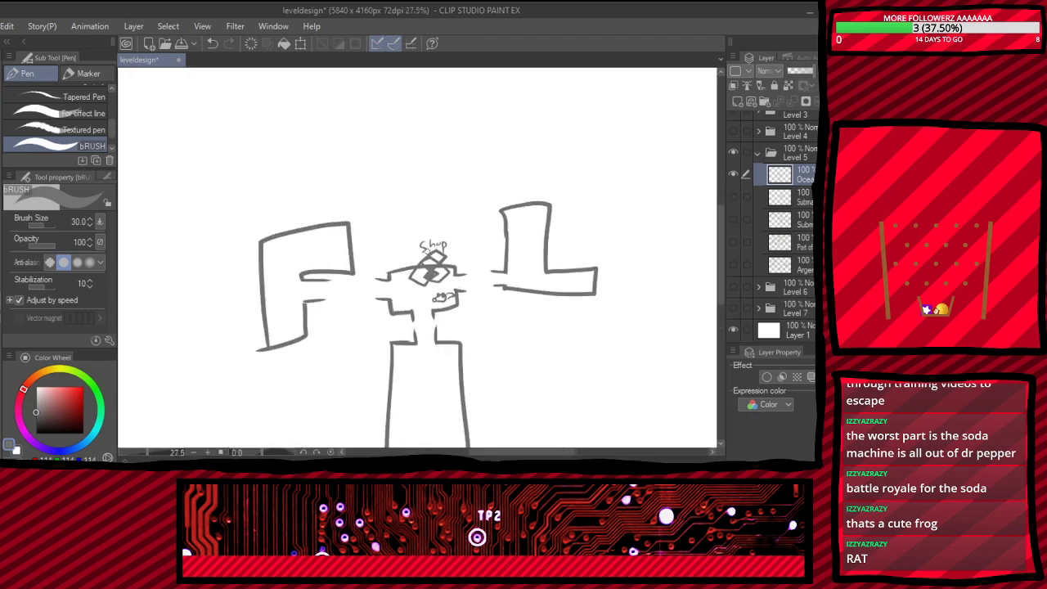
{"action": "scroll", "coordinate": [393, 245], "scroll_direction": "down", "scroll_amount": 4}
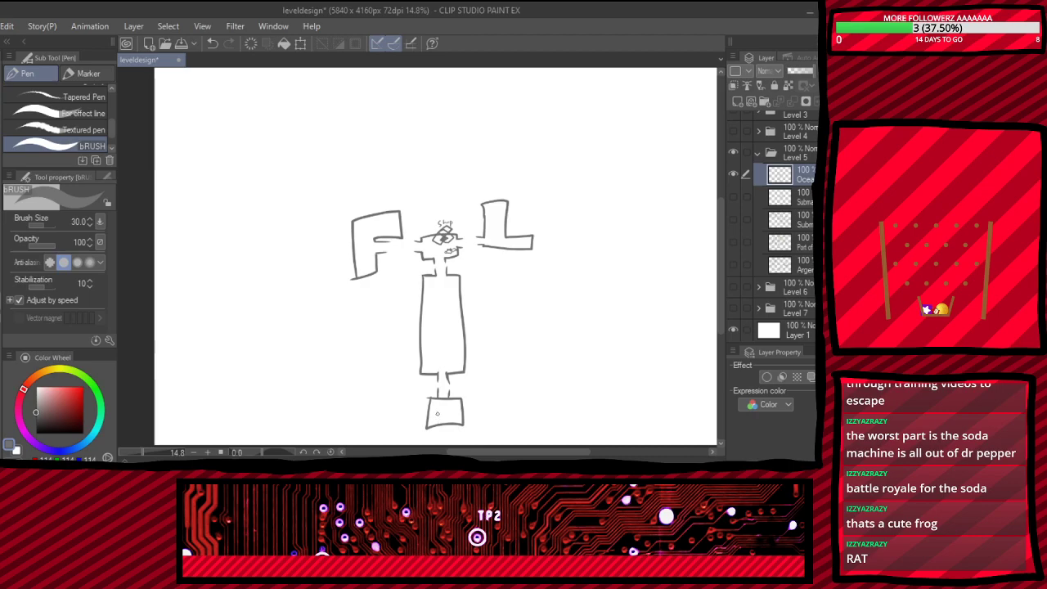
{"action": "scroll", "coordinate": [438, 409], "scroll_direction": "up", "scroll_amount": 2}
{"action": "scroll", "coordinate": [417, 373], "scroll_direction": "down", "scroll_amount": 1}
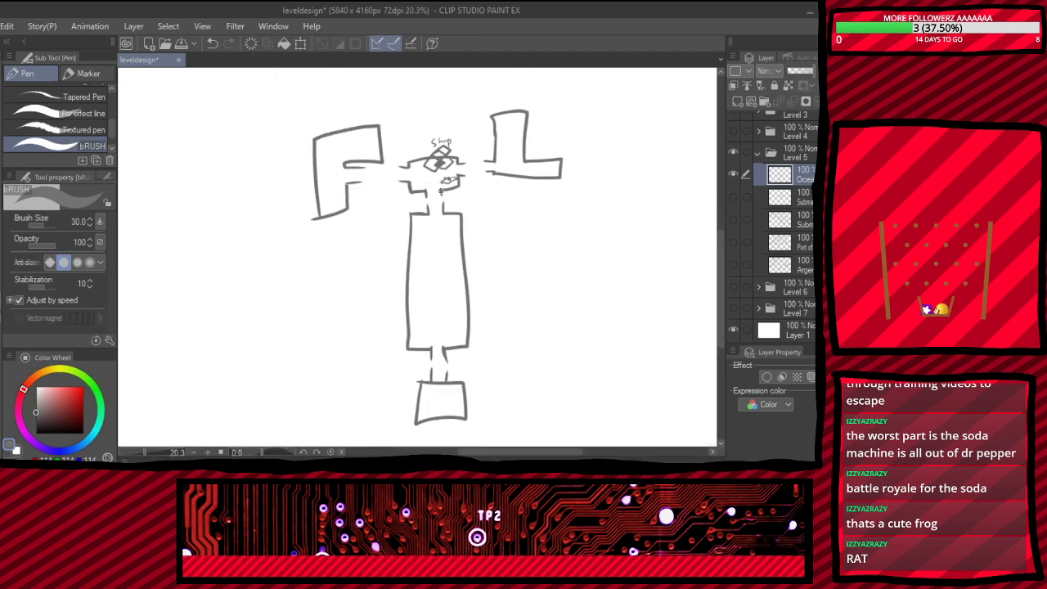
{"action": "scroll", "coordinate": [468, 283], "scroll_direction": "down", "scroll_amount": 2}
{"action": "scroll", "coordinate": [468, 284], "scroll_direction": "up", "scroll_amount": 2}
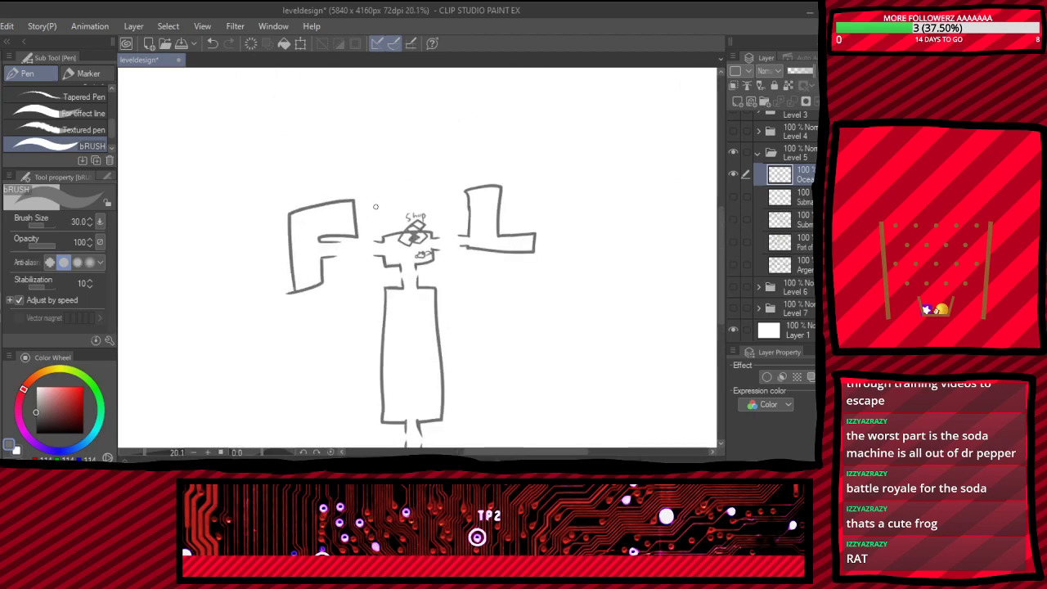
{"action": "scroll", "coordinate": [395, 223], "scroll_direction": "down", "scroll_amount": 2}
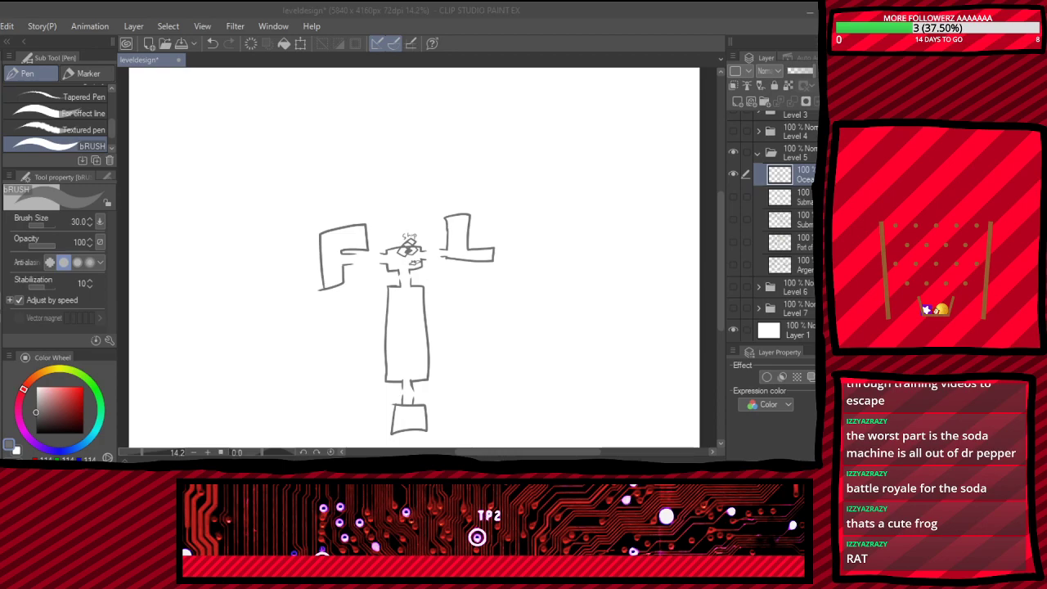
{"action": "scroll", "coordinate": [417, 327], "scroll_direction": "down", "scroll_amount": 3}
{"action": "scroll", "coordinate": [430, 299], "scroll_direction": "up", "scroll_amount": 4}
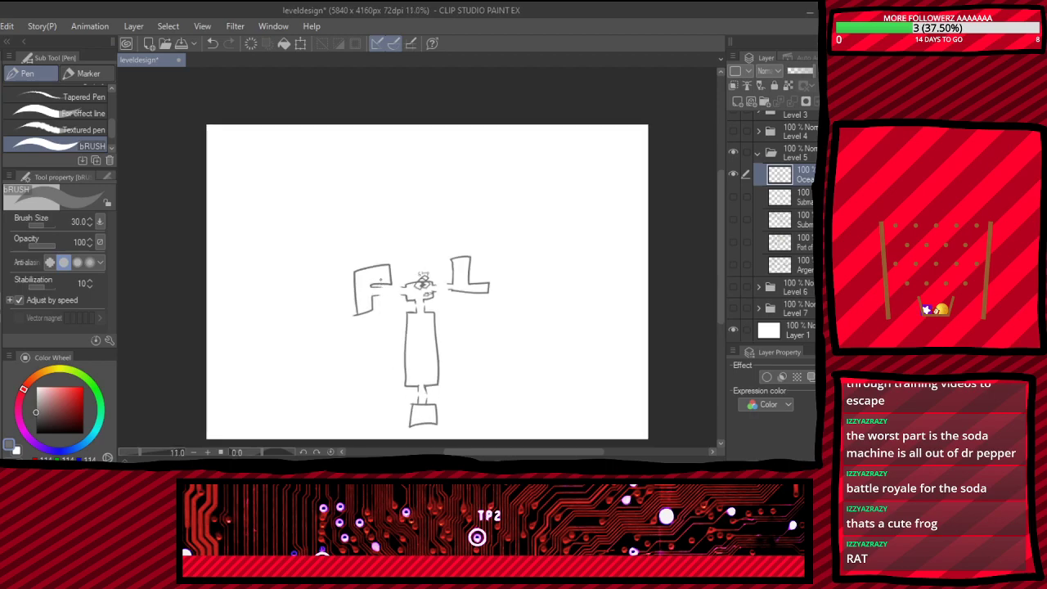
{"action": "scroll", "coordinate": [372, 290], "scroll_direction": "up", "scroll_amount": 2}
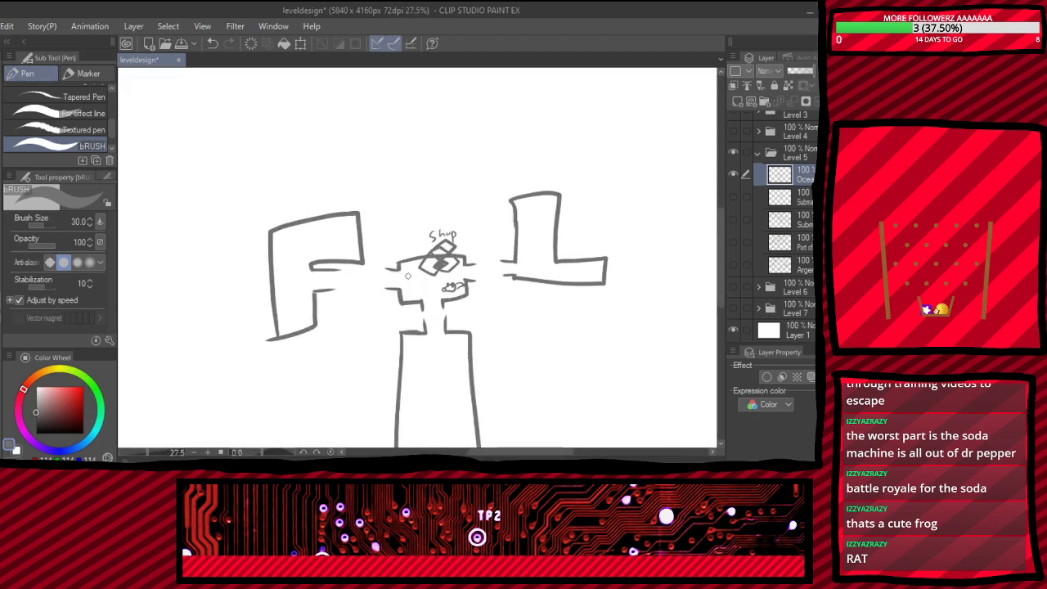
{"action": "scroll", "coordinate": [470, 271], "scroll_direction": "up", "scroll_amount": 2}
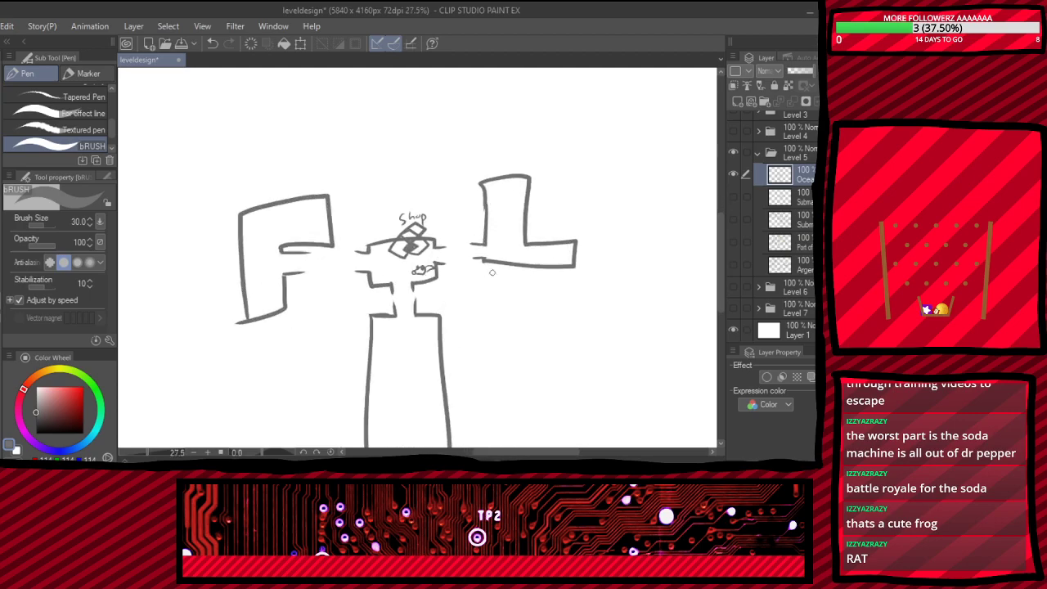
- Erase the stray line end at the left room's lower-left corner and an opening in the middle of its bottom wall
{"action": "scroll", "coordinate": [178, 246], "scroll_direction": "up", "scroll_amount": 5}
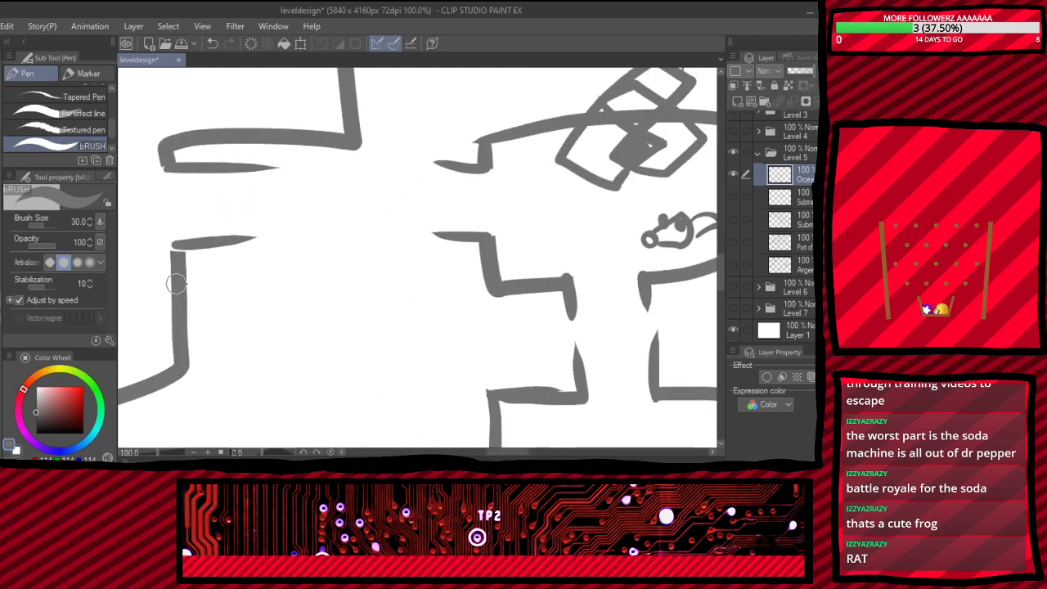
{"action": "scroll", "coordinate": [178, 246], "scroll_direction": "down", "scroll_amount": 6}
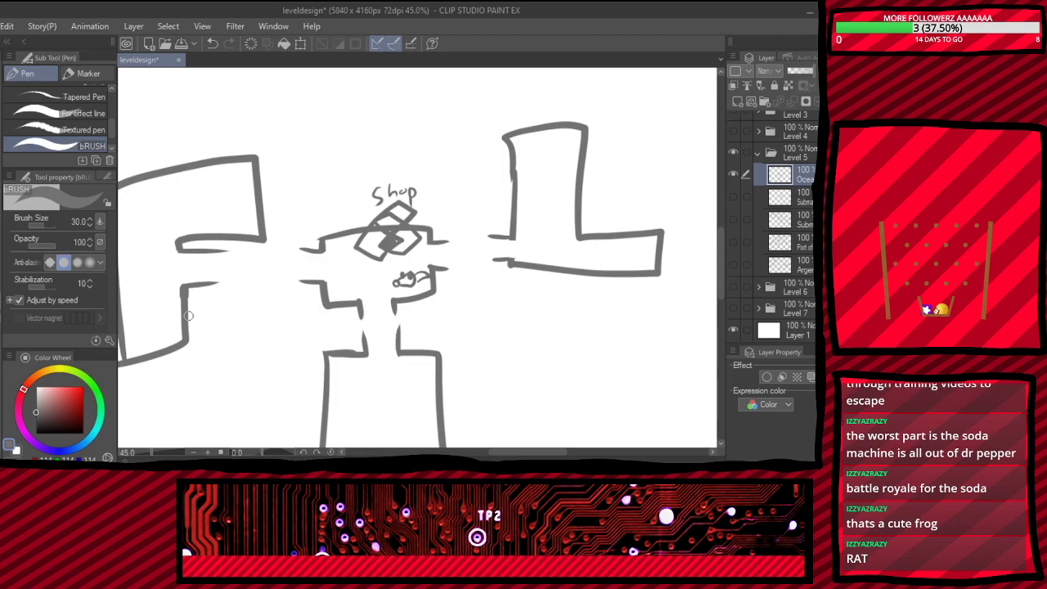
{"action": "scroll", "coordinate": [215, 294], "scroll_direction": "up", "scroll_amount": 5}
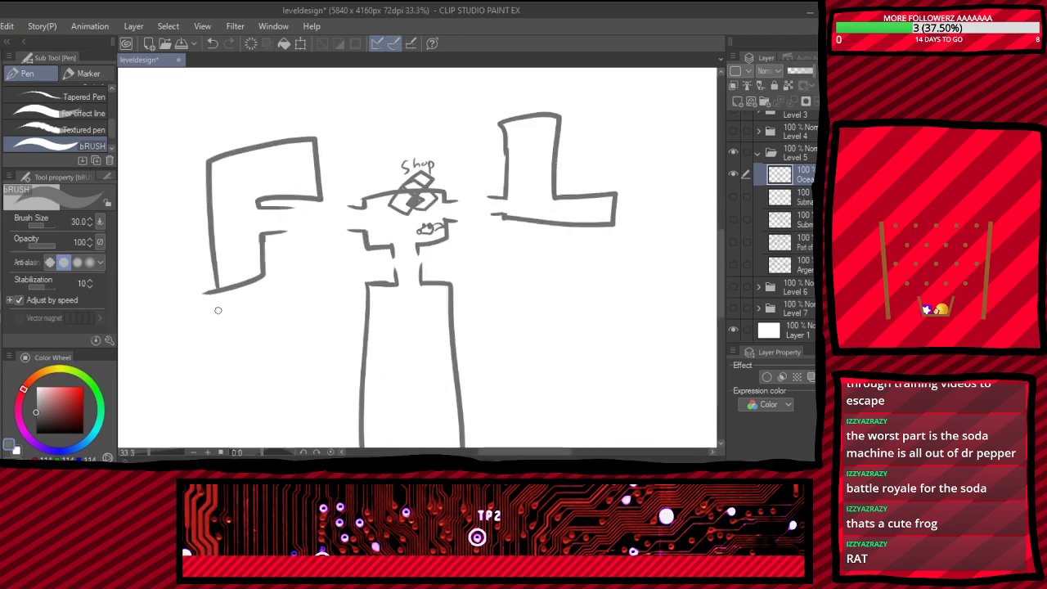
{"action": "key", "text": "e"}
{"action": "left_click", "coordinate": [185, 277]}
{"action": "left_click", "coordinate": [263, 261]}
{"action": "key", "text": "p"}
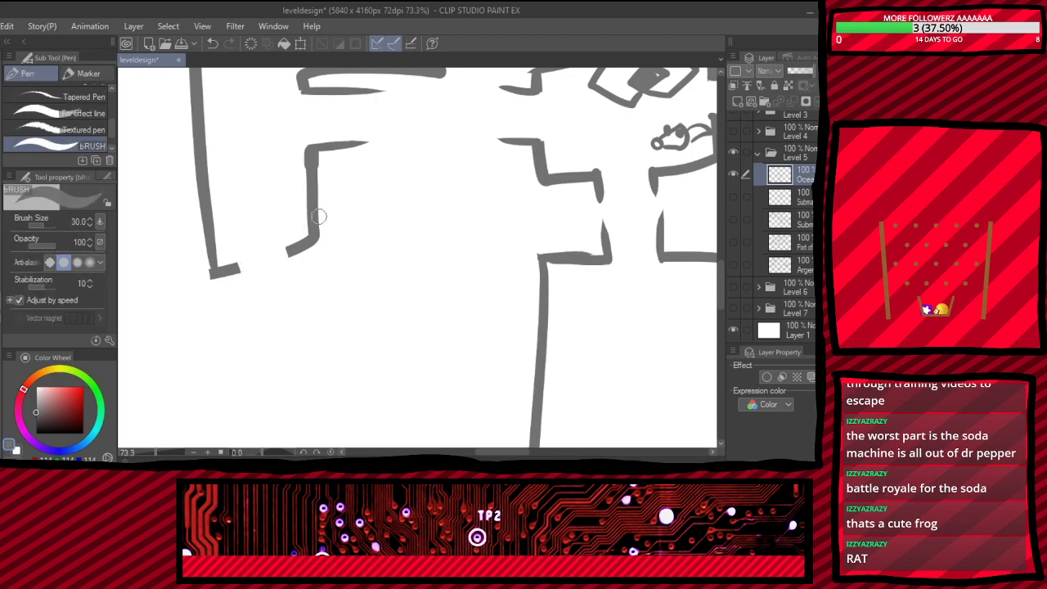
- Draw two short passage lines leading down from the opening in the left room's bottom wall
{"action": "left_click_drag", "start_coordinate": [288, 251], "coordinate": [300, 308]}
{"action": "left_click_drag", "start_coordinate": [239, 263], "coordinate": [247, 309]}
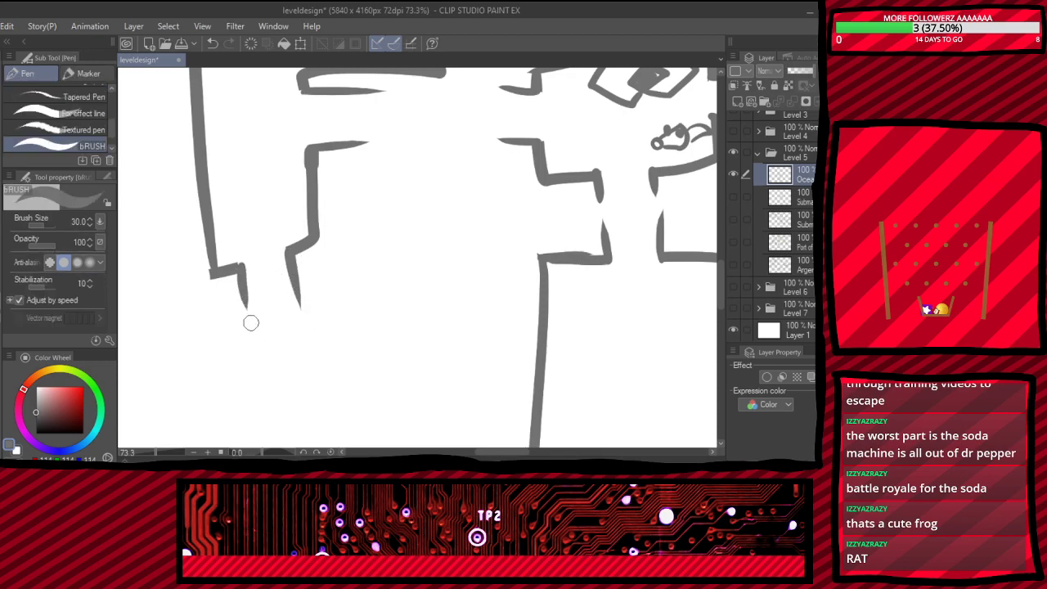
{"action": "scroll", "coordinate": [266, 313], "scroll_direction": "down", "scroll_amount": 3}
{"action": "scroll", "coordinate": [617, 240], "scroll_direction": "up", "scroll_amount": 3}
{"action": "scroll", "coordinate": [526, 255], "scroll_direction": "down", "scroll_amount": 2}
{"action": "scroll", "coordinate": [526, 254], "scroll_direction": "up", "scroll_amount": 1}
{"action": "scroll", "coordinate": [264, 200], "scroll_direction": "up", "scroll_amount": 3}
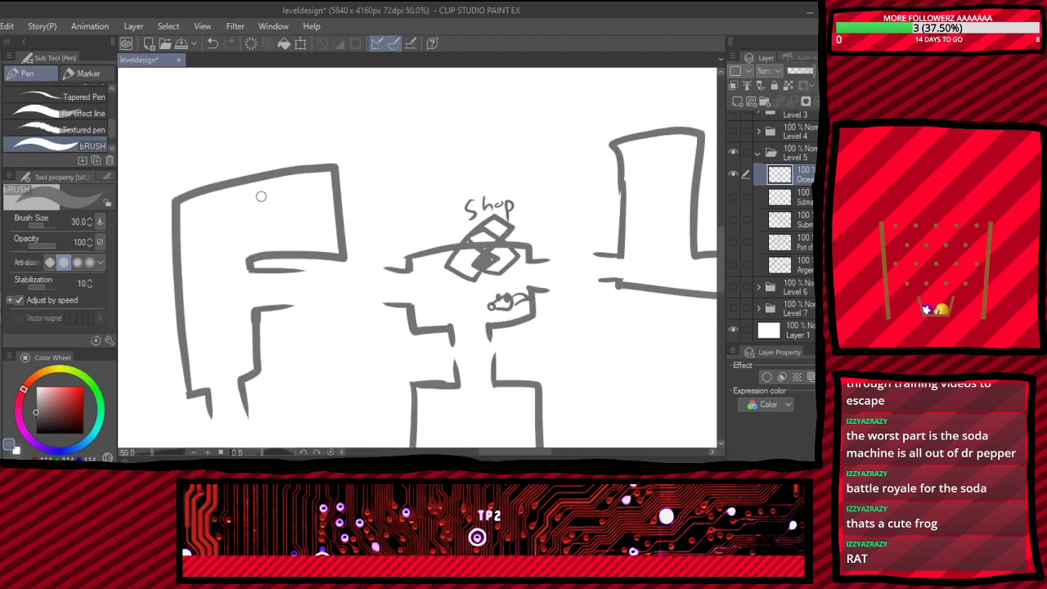
- Erase an opening in the left room's upper right wall and draw two short passage lines out toward the shop side
{"action": "key", "text": "e"}
{"action": "mouse_move", "coordinate": [344, 222]}
{"action": "left_mouse_down"}
{"action": "mouse_move", "coordinate": [384, 222]}
{"action": "mouse_move", "coordinate": [369, 203]}
{"action": "mouse_move", "coordinate": [415, 197]}
{"action": "left_mouse_up"}
{"action": "key", "text": "p"}
{"action": "left_click_drag", "start_coordinate": [365, 241], "coordinate": [408, 238]}
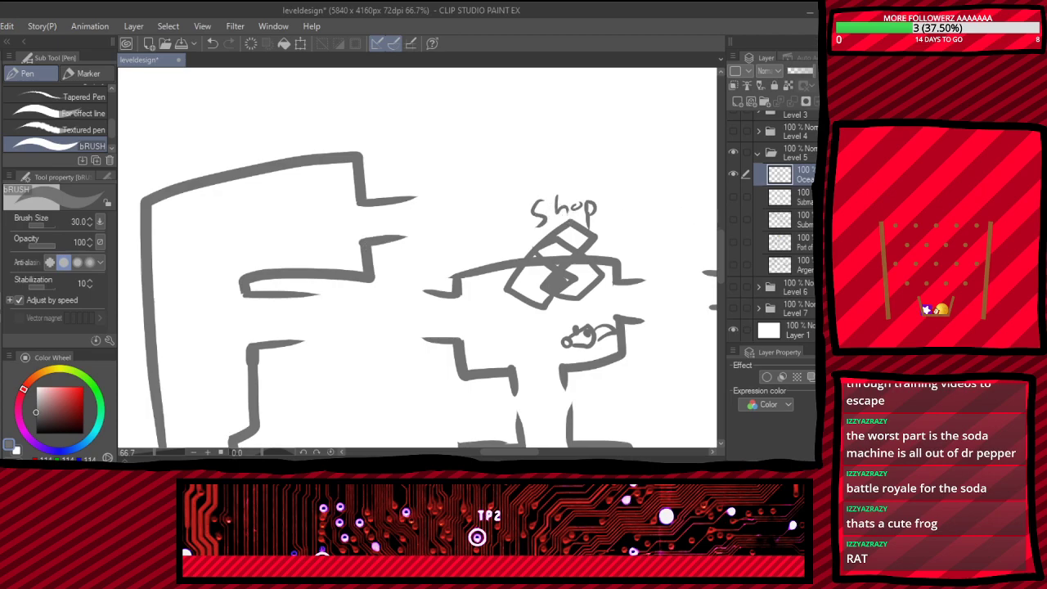
- Erase an opening in the top wall of the L-shaped room right of the shop and draw two upward passage lines there
{"action": "scroll", "coordinate": [491, 319], "scroll_direction": "down", "scroll_amount": 3}
{"action": "scroll", "coordinate": [650, 245], "scroll_direction": "up", "scroll_amount": 3}
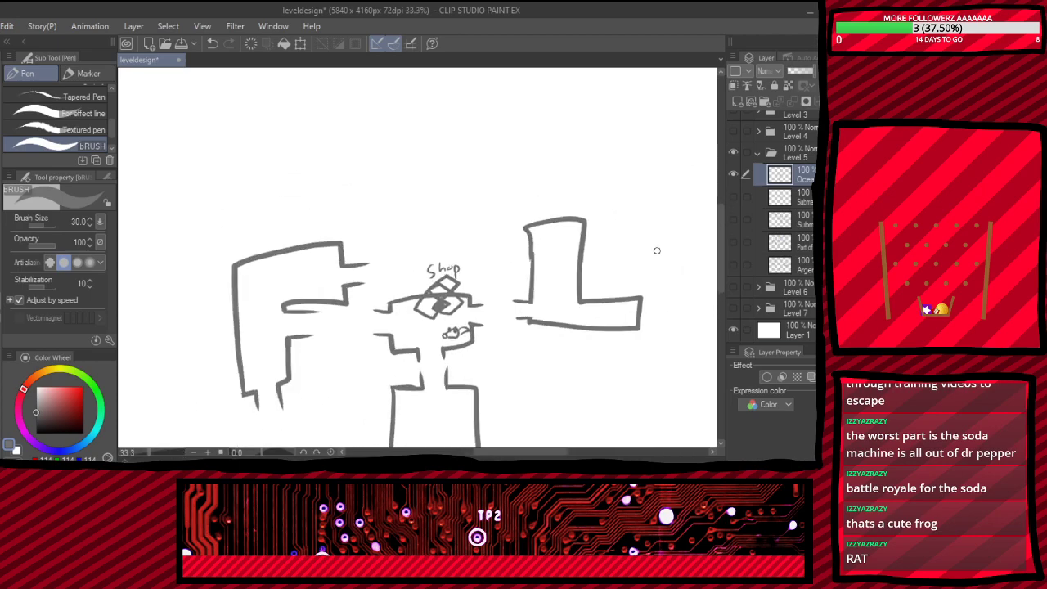
{"action": "scroll", "coordinate": [558, 215], "scroll_direction": "up", "scroll_amount": 2}
{"action": "key", "text": "e"}
{"action": "left_click", "coordinate": [551, 219]}
{"action": "key", "text": "p"}
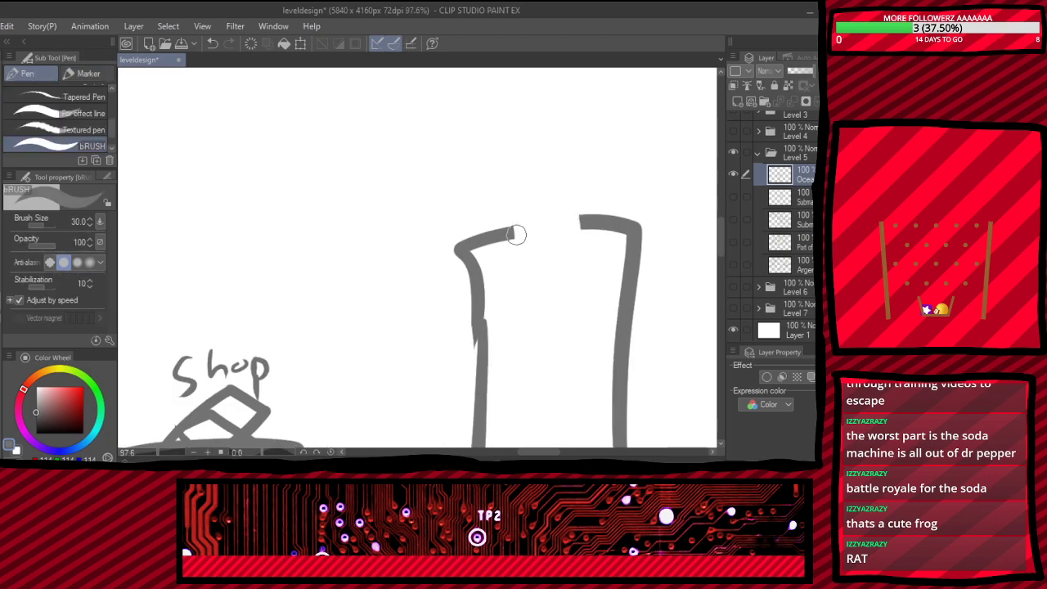
{"action": "left_click_drag", "start_coordinate": [580, 231], "coordinate": [582, 158]}
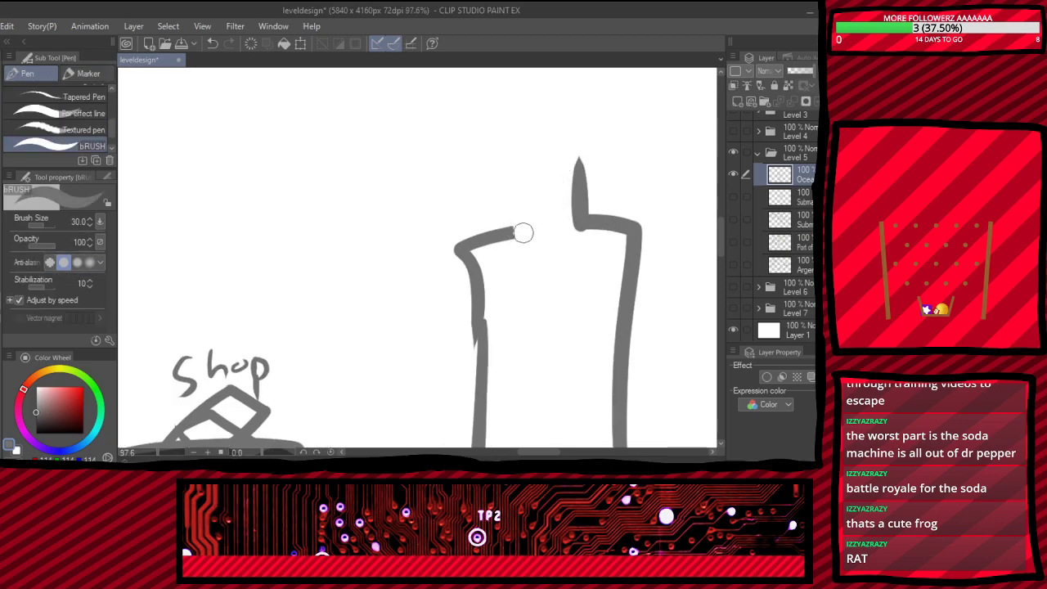
{"action": "left_click_drag", "start_coordinate": [514, 241], "coordinate": [516, 175]}
- Erase an opening in the L-shaped room's right end wall and draw two short passage lines extending right from it
{"action": "scroll", "coordinate": [468, 123], "scroll_direction": "down", "scroll_amount": 4}
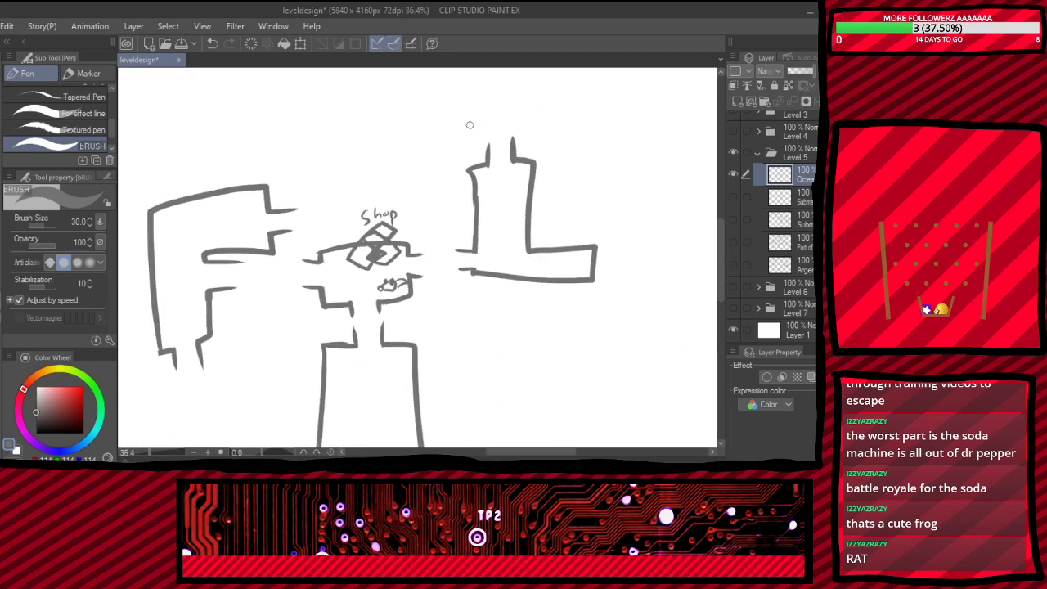
{"action": "scroll", "coordinate": [587, 271], "scroll_direction": "up", "scroll_amount": 3}
{"action": "scroll", "coordinate": [530, 274], "scroll_direction": "down", "scroll_amount": 2}
{"action": "scroll", "coordinate": [300, 291], "scroll_direction": "up", "scroll_amount": 5}
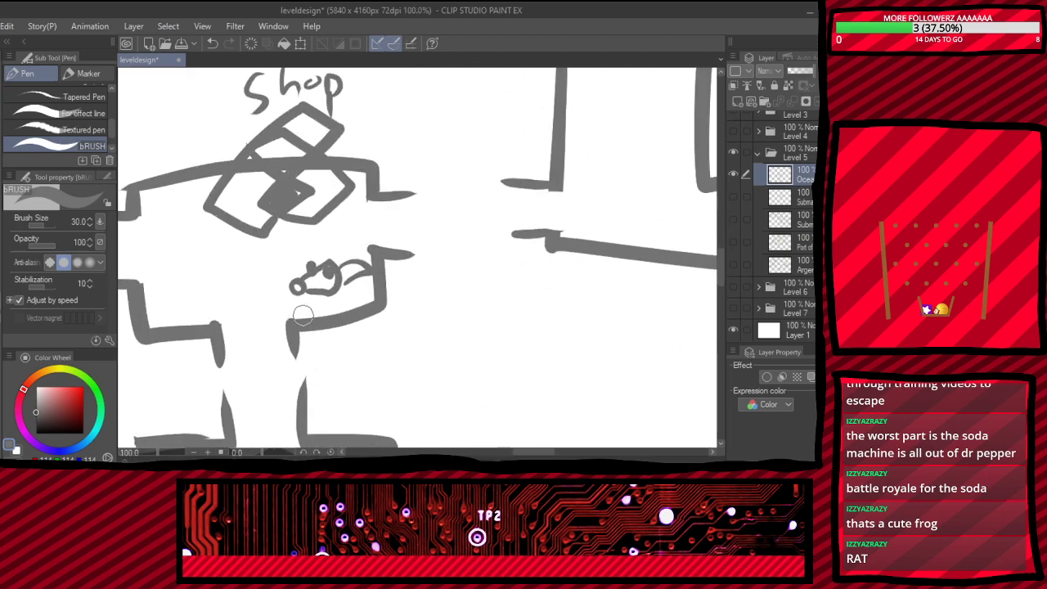
{"action": "scroll", "coordinate": [299, 291], "scroll_direction": "down", "scroll_amount": 4}
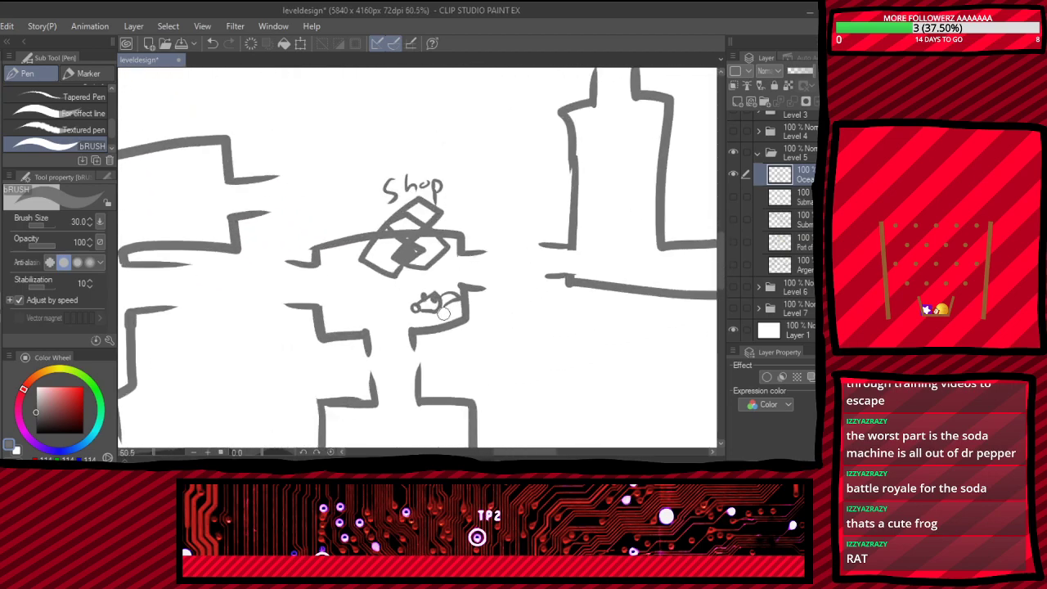
{"action": "scroll", "coordinate": [410, 309], "scroll_direction": "up", "scroll_amount": 1}
{"action": "scroll", "coordinate": [411, 310], "scroll_direction": "up", "scroll_amount": 3}
{"action": "scroll", "coordinate": [409, 313], "scroll_direction": "down", "scroll_amount": 7}
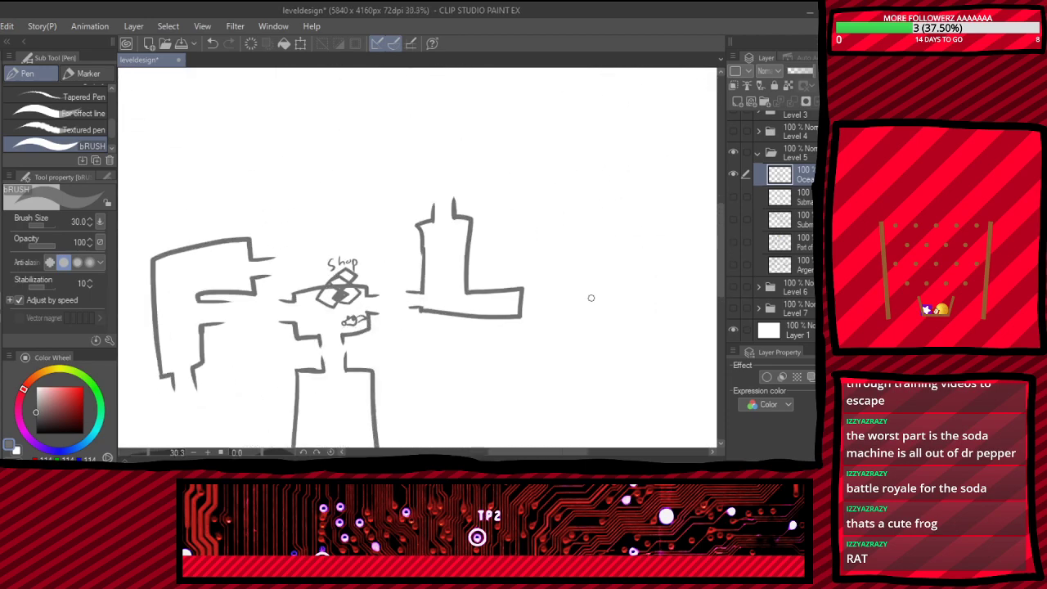
{"action": "scroll", "coordinate": [553, 299], "scroll_direction": "up", "scroll_amount": 3}
{"action": "key", "text": "e"}
{"action": "scroll", "coordinate": [514, 301], "scroll_direction": "up", "scroll_amount": 1}
{"action": "left_click", "coordinate": [514, 306]}
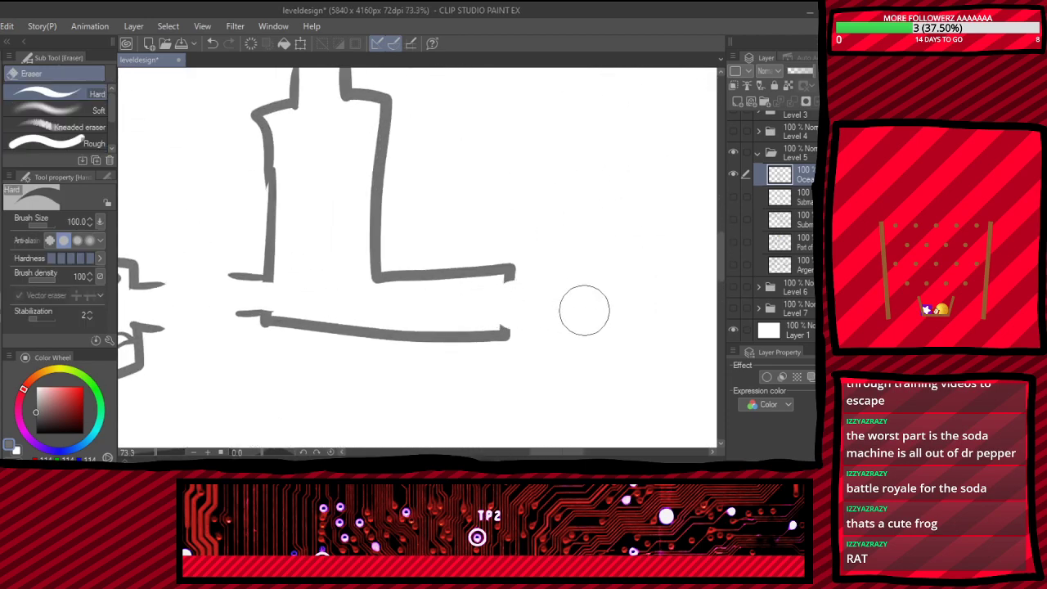
{"action": "scroll", "coordinate": [584, 311], "scroll_direction": "up", "scroll_amount": 2}
{"action": "key", "text": "p"}
{"action": "left_click_drag", "start_coordinate": [428, 248], "coordinate": [565, 255]}
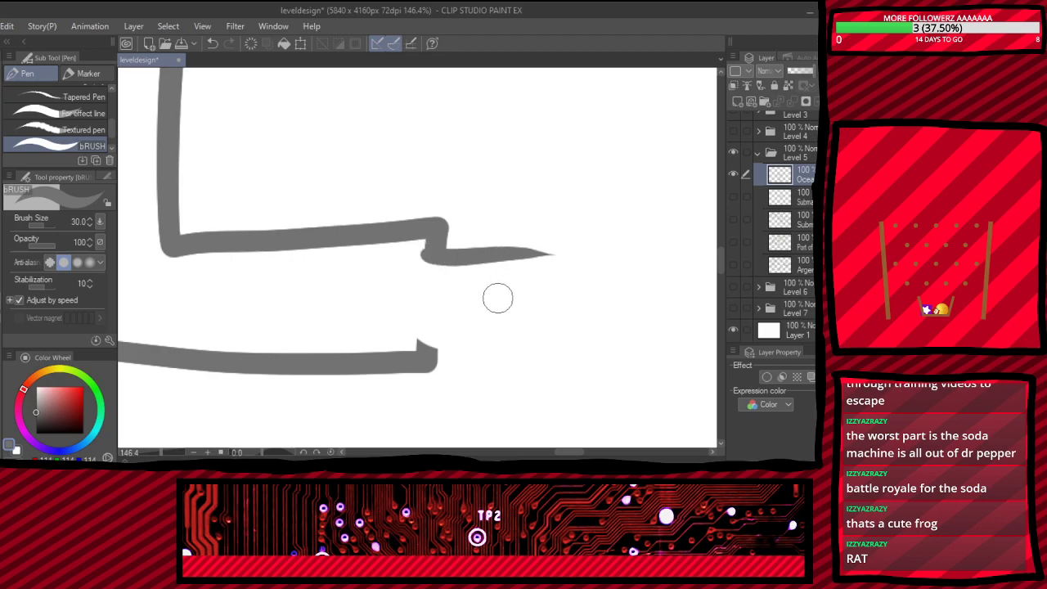
{"action": "left_click_drag", "start_coordinate": [431, 350], "coordinate": [552, 350]}
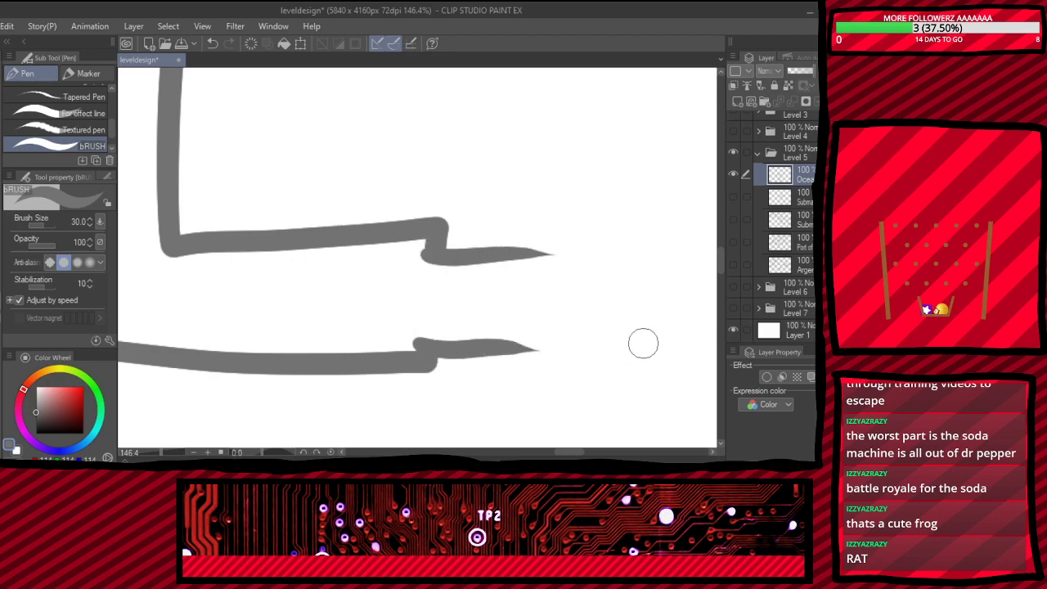
- Draw a tall narrow room up and left of the shop, with an erased opening and passage lines on its lower left wall
{"action": "scroll", "coordinate": [624, 335], "scroll_direction": "down", "scroll_amount": 6}
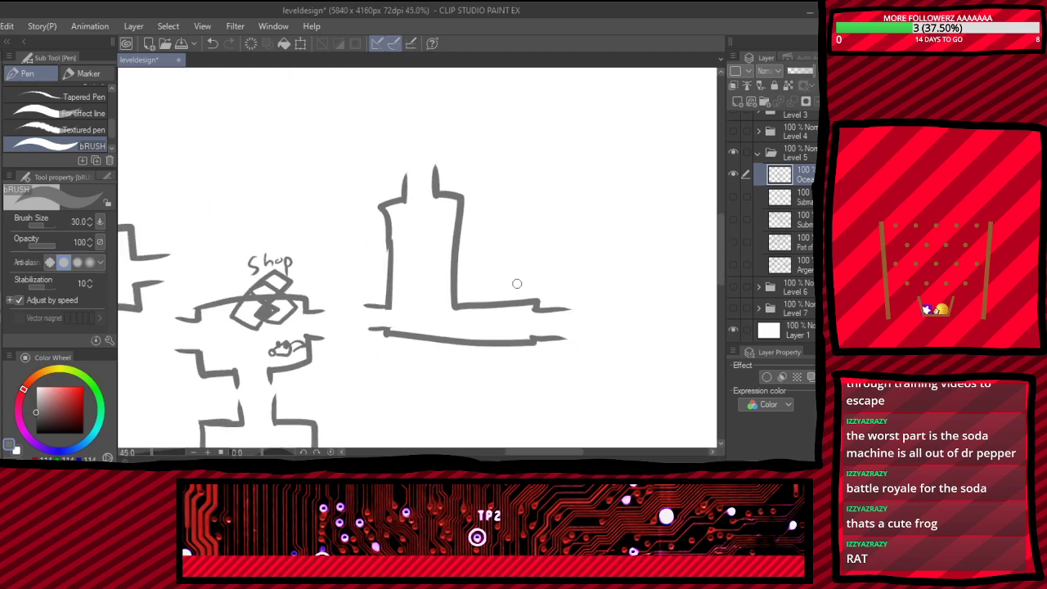
{"action": "scroll", "coordinate": [353, 312], "scroll_direction": "down", "scroll_amount": 1}
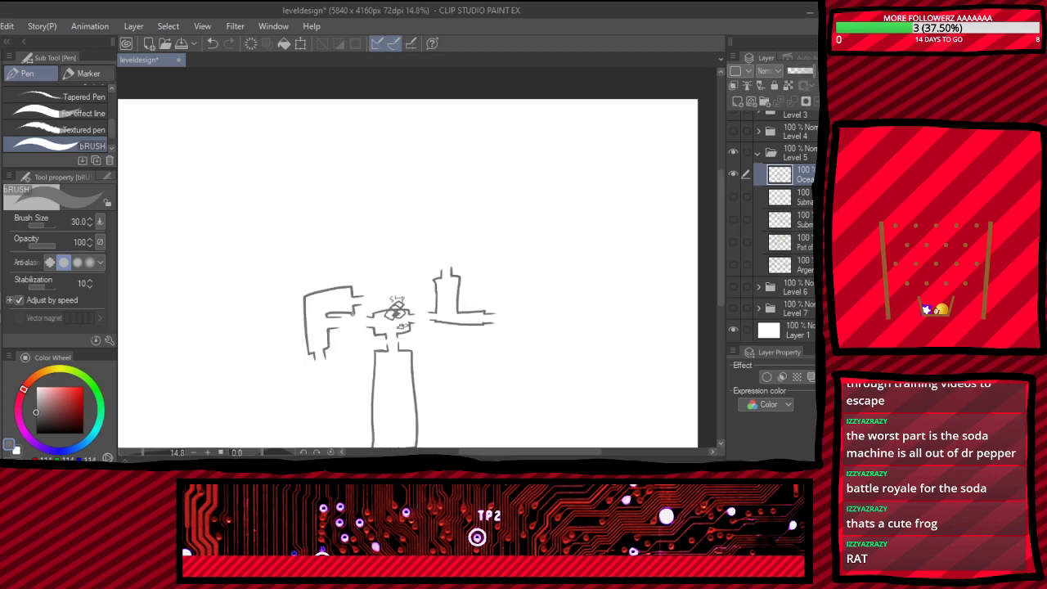
{"action": "scroll", "coordinate": [355, 319], "scroll_direction": "up", "scroll_amount": 3}
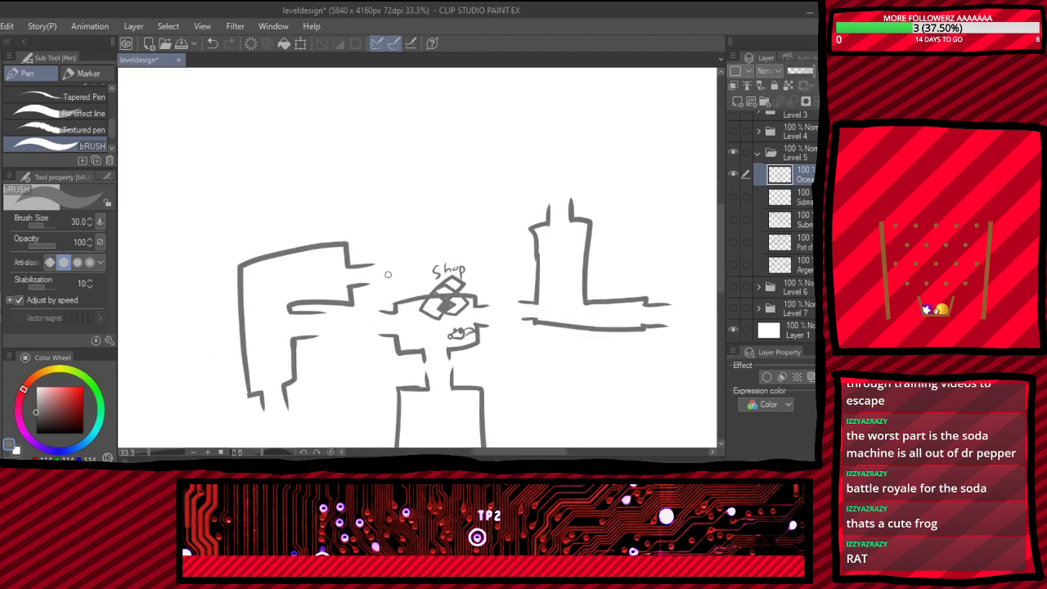
{"action": "scroll", "coordinate": [383, 160], "scroll_direction": "up", "scroll_amount": 2}
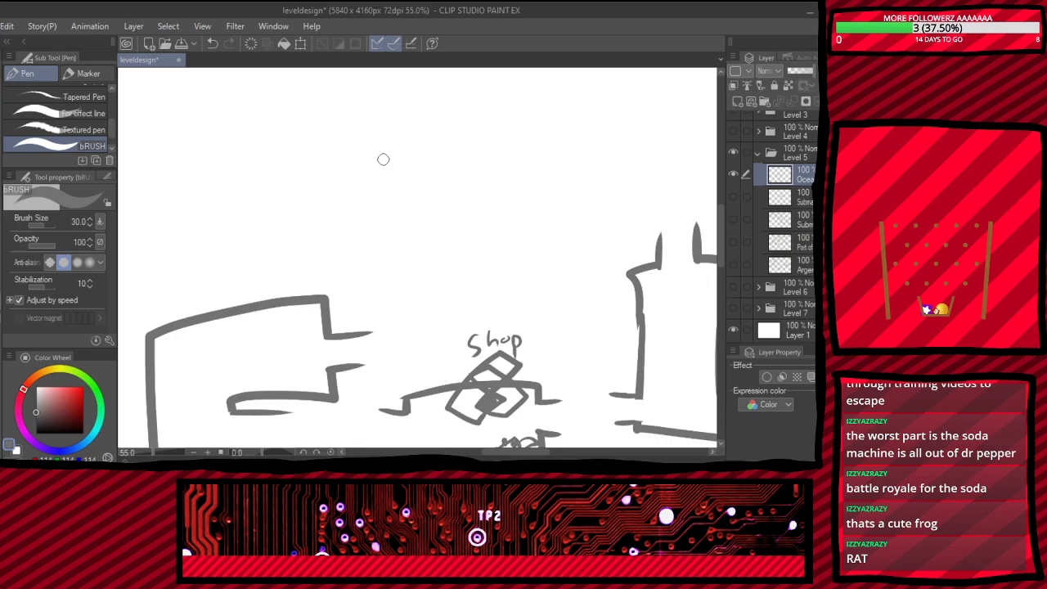
{"action": "mouse_move", "coordinate": [395, 205]}
{"action": "left_mouse_down"}
{"action": "mouse_move", "coordinate": [396, 357]}
{"action": "mouse_move", "coordinate": [454, 363]}
{"action": "mouse_move", "coordinate": [445, 195]}
{"action": "mouse_move", "coordinate": [392, 202]}
{"action": "left_mouse_up"}
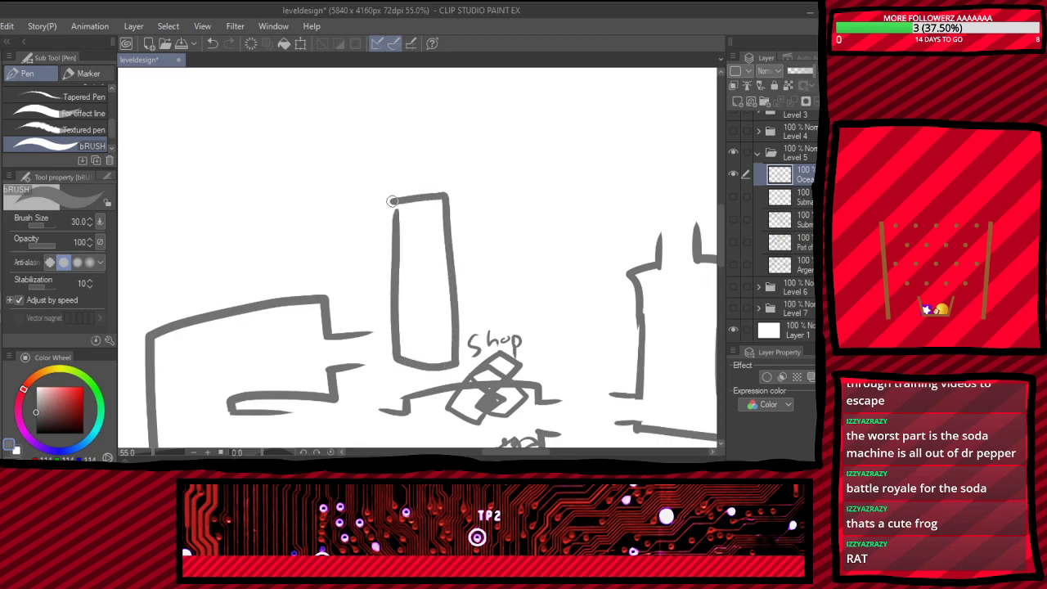
{"action": "key", "text": "e"}
{"action": "mouse_move", "coordinate": [392, 330]}
{"action": "left_mouse_down"}
{"action": "mouse_move", "coordinate": [428, 337]}
{"action": "mouse_move", "coordinate": [387, 329]}
{"action": "mouse_move", "coordinate": [410, 332]}
{"action": "mouse_move", "coordinate": [373, 353]}
{"action": "left_mouse_up"}
{"action": "key", "text": "p"}
- Examine the Ocean map layout around the shop, the narrow room, the L-shaped room and the left room's lower passage
{"action": "scroll", "coordinate": [411, 360], "scroll_direction": "down", "scroll_amount": 5}
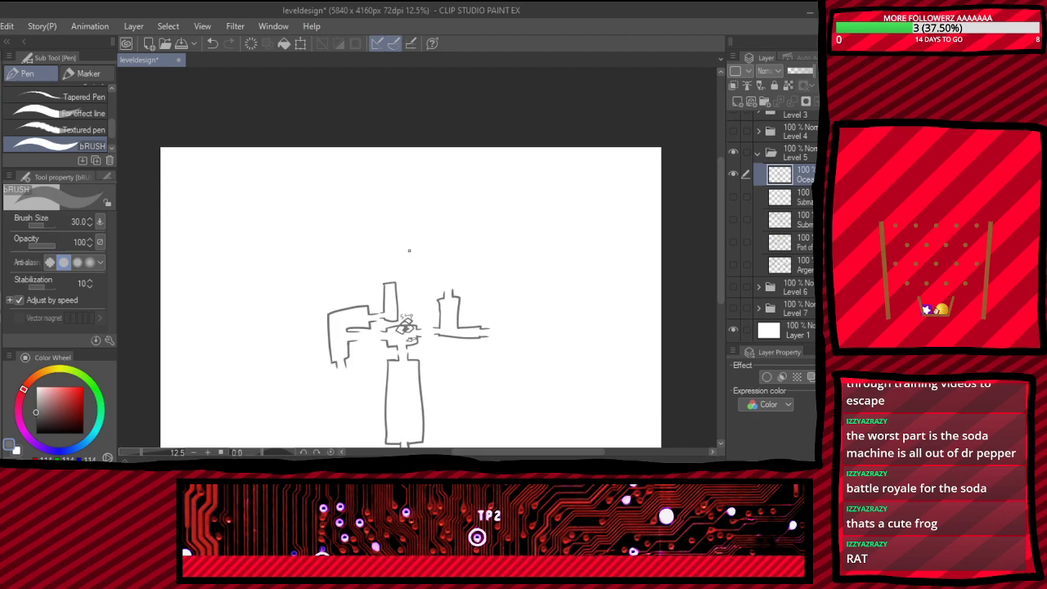
{"action": "scroll", "coordinate": [456, 287], "scroll_direction": "up", "scroll_amount": 1}
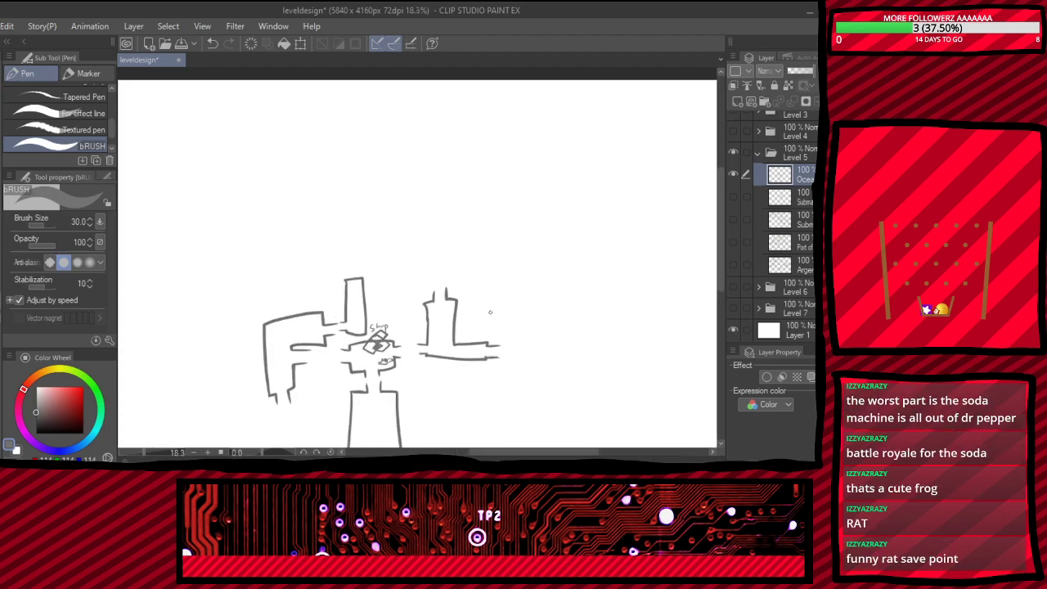
{"action": "scroll", "coordinate": [490, 312], "scroll_direction": "up", "scroll_amount": 1}
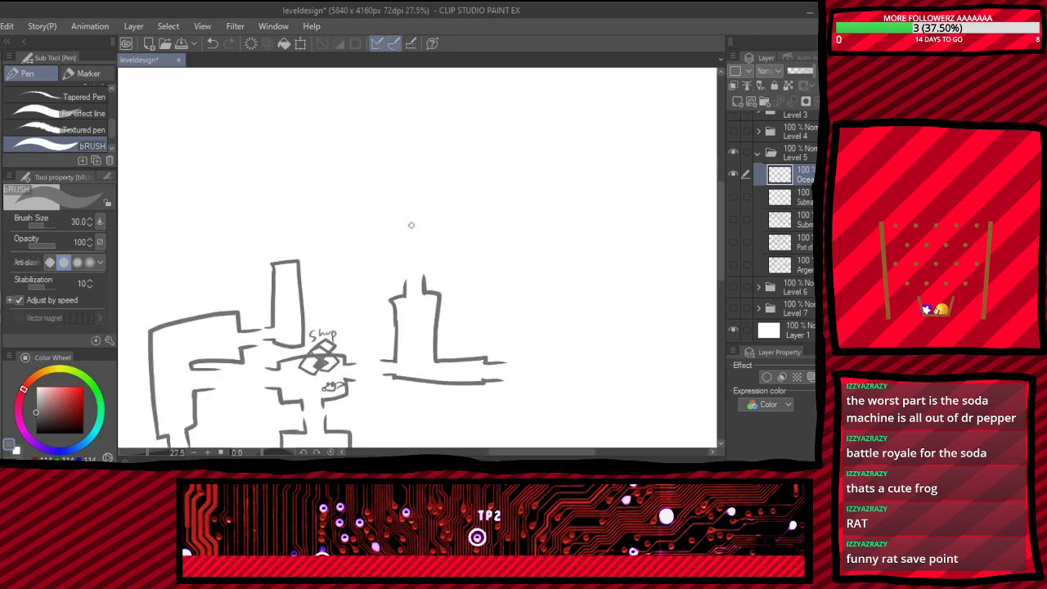
{"action": "scroll", "coordinate": [443, 234], "scroll_direction": "up", "scroll_amount": 2}
{"action": "scroll", "coordinate": [450, 238], "scroll_direction": "down", "scroll_amount": 2}
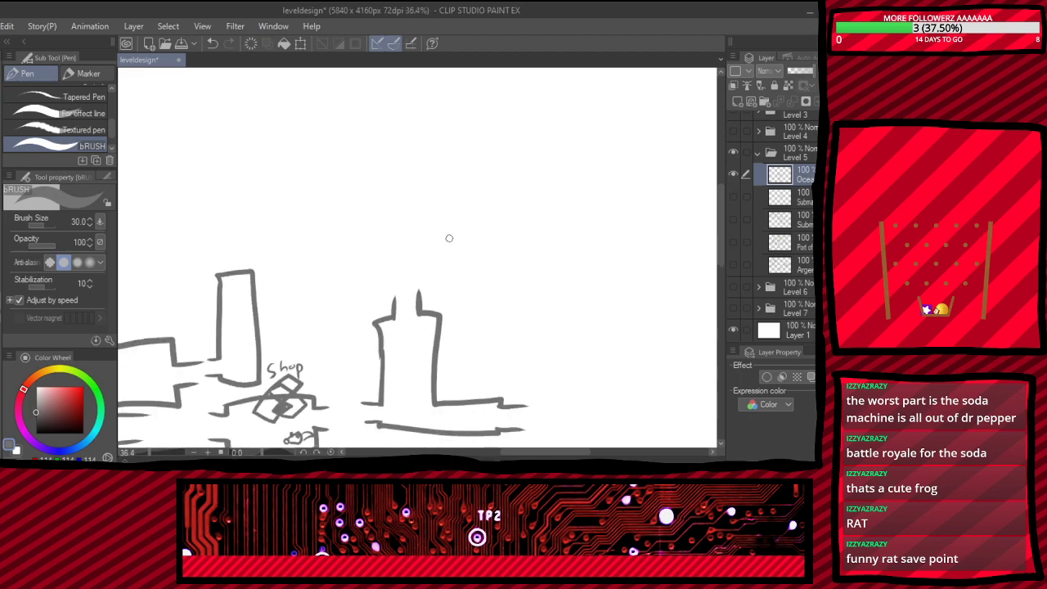
{"action": "scroll", "coordinate": [479, 342], "scroll_direction": "up", "scroll_amount": 1}
{"action": "scroll", "coordinate": [426, 319], "scroll_direction": "down", "scroll_amount": 1}
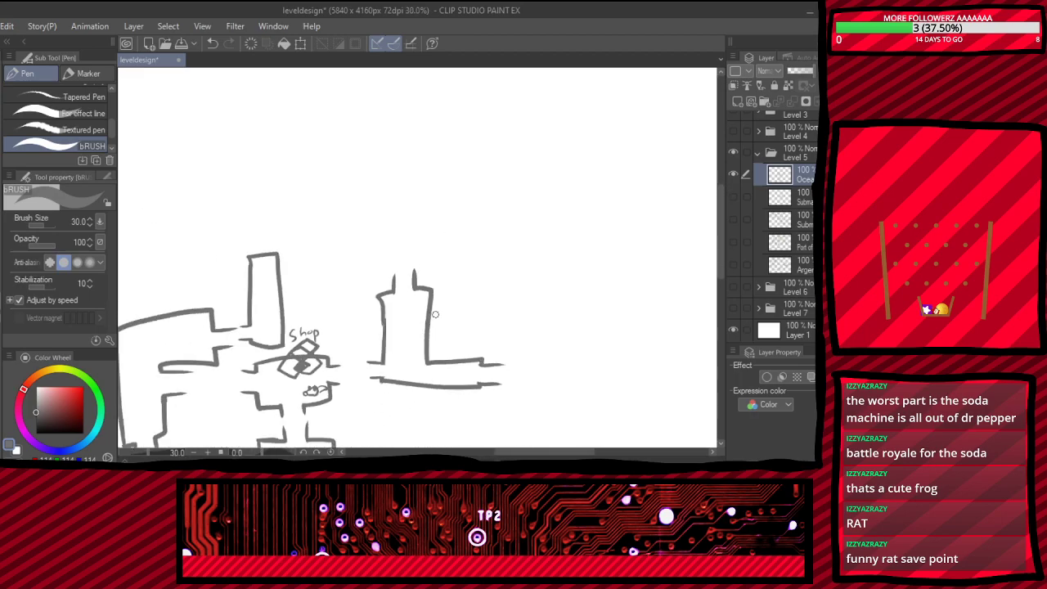
{"action": "scroll", "coordinate": [444, 269], "scroll_direction": "down", "scroll_amount": 2}
{"action": "scroll", "coordinate": [486, 325], "scroll_direction": "up", "scroll_amount": 2}
{"action": "scroll", "coordinate": [414, 332], "scroll_direction": "down", "scroll_amount": 2}
{"action": "scroll", "coordinate": [337, 363], "scroll_direction": "up", "scroll_amount": 3}
{"action": "scroll", "coordinate": [549, 276], "scroll_direction": "down", "scroll_amount": 2}
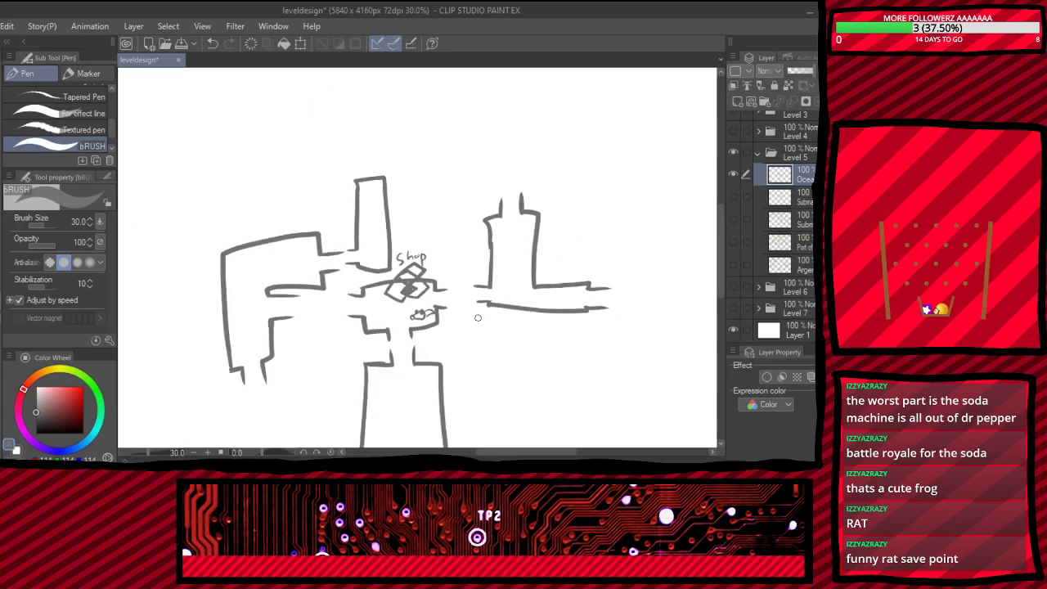
{"action": "scroll", "coordinate": [496, 291], "scroll_direction": "up", "scroll_amount": 3}
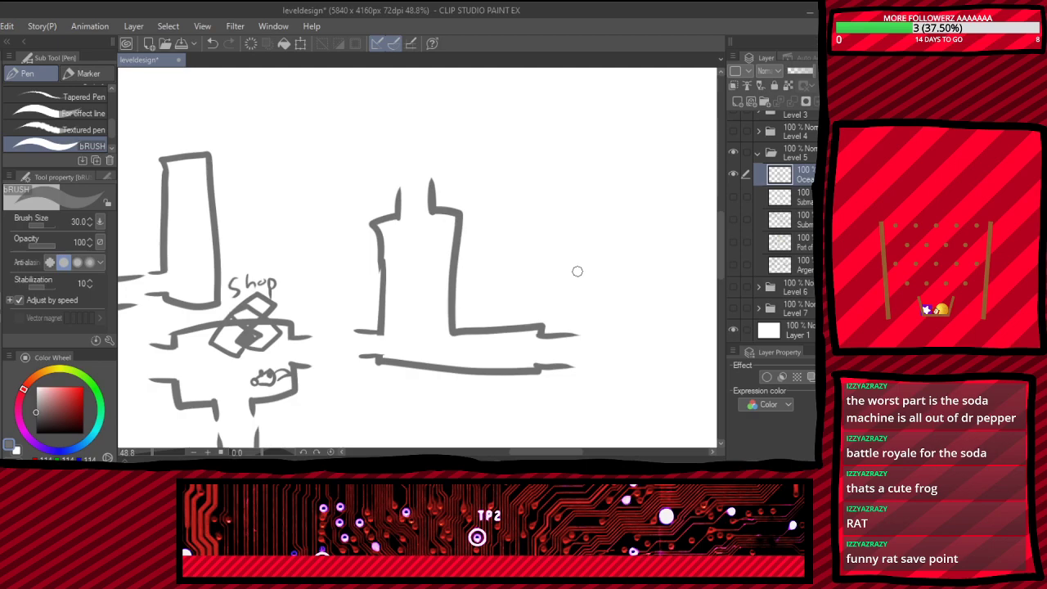
{"action": "scroll", "coordinate": [576, 273], "scroll_direction": "down", "scroll_amount": 2}
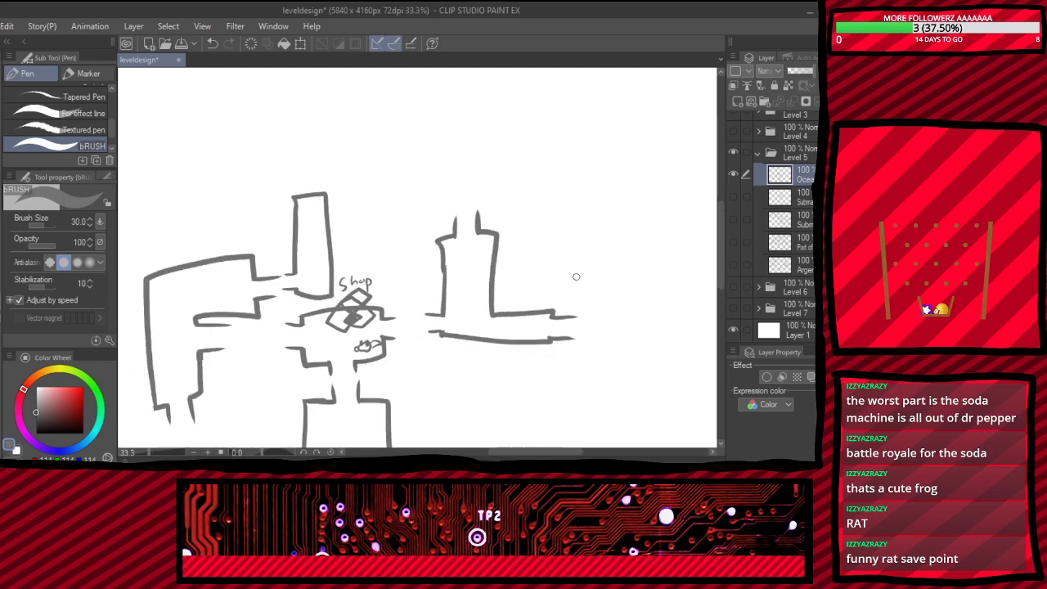
{"action": "scroll", "coordinate": [552, 194], "scroll_direction": "down", "scroll_amount": 1}
{"action": "scroll", "coordinate": [302, 215], "scroll_direction": "up", "scroll_amount": 1}
{"action": "scroll", "coordinate": [185, 375], "scroll_direction": "down", "scroll_amount": 3}
{"action": "scroll", "coordinate": [188, 372], "scroll_direction": "up", "scroll_amount": 1}
{"action": "scroll", "coordinate": [188, 371], "scroll_direction": "up", "scroll_amount": 3}
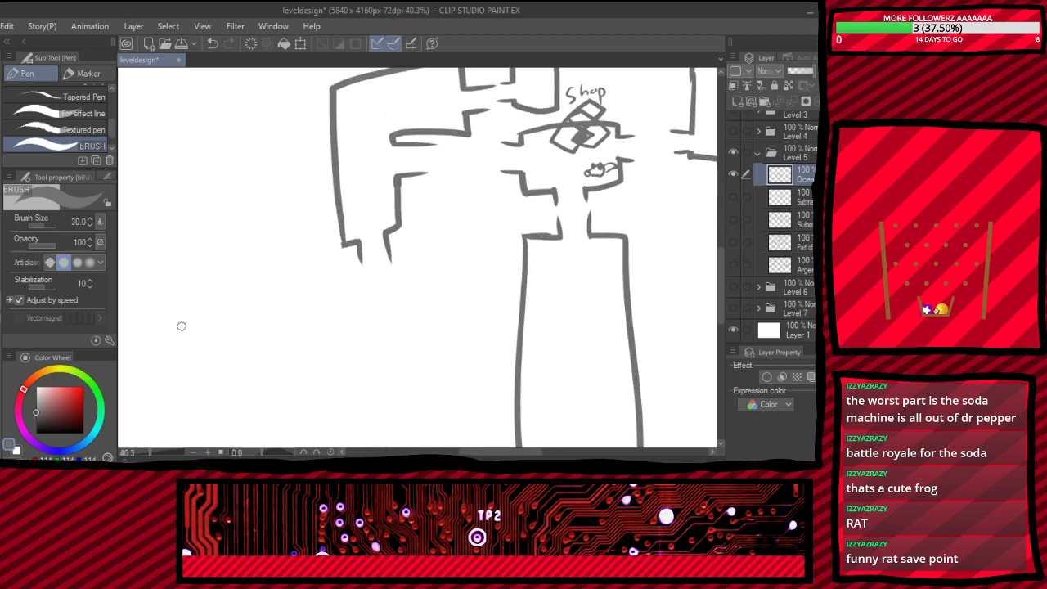
{"action": "mouse_move", "coordinate": [383, 304]}
{"action": "left_mouse_down"}
{"action": "mouse_move", "coordinate": [357, 298]}
{"action": "mouse_move", "coordinate": [225, 326]}
{"action": "mouse_move", "coordinate": [248, 374]}
{"action": "mouse_move", "coordinate": [432, 354]}
{"action": "mouse_move", "coordinate": [348, 305]}
{"action": "left_mouse_up"}
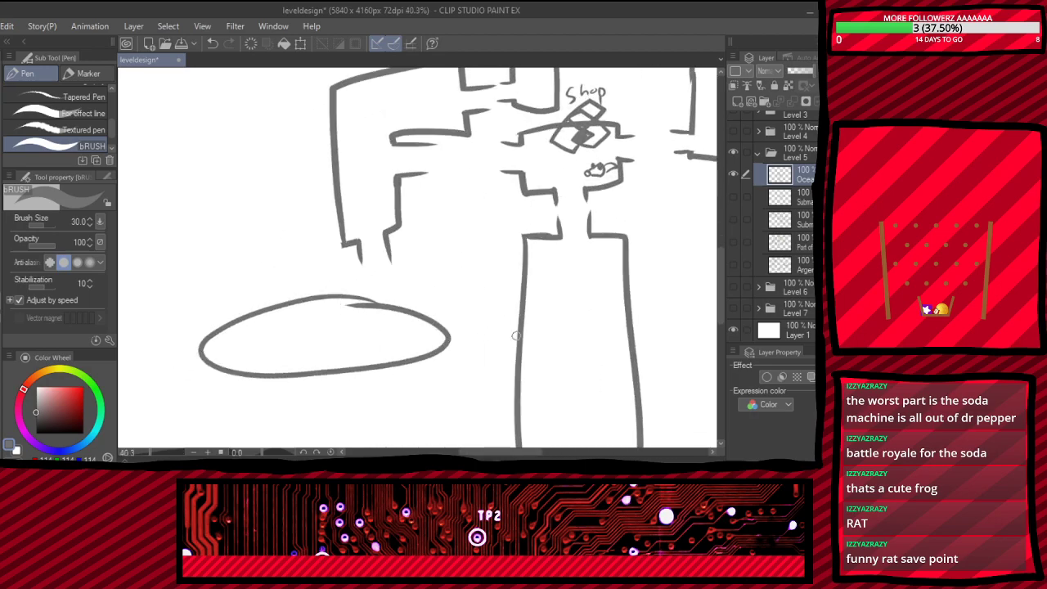
{"action": "key", "text": "ctrl+z"}
{"action": "mouse_move", "coordinate": [250, 298]}
{"action": "left_mouse_down"}
{"action": "mouse_move", "coordinate": [249, 394]}
{"action": "mouse_move", "coordinate": [389, 385]}
{"action": "mouse_move", "coordinate": [464, 337]}
{"action": "left_mouse_up"}
{"action": "key", "text": "ctrl+z"}
- Draw a slanted rectangular room below the left room, with an erased top opening and passage lines joining the passage above
{"action": "mouse_move", "coordinate": [238, 301]}
{"action": "left_mouse_down"}
{"action": "mouse_move", "coordinate": [231, 398]}
{"action": "mouse_move", "coordinate": [452, 372]}
{"action": "mouse_move", "coordinate": [450, 274]}
{"action": "mouse_move", "coordinate": [244, 304]}
{"action": "left_mouse_up"}
{"action": "key", "text": "e"}
{"action": "left_click_drag", "start_coordinate": [378, 273], "coordinate": [383, 320]}
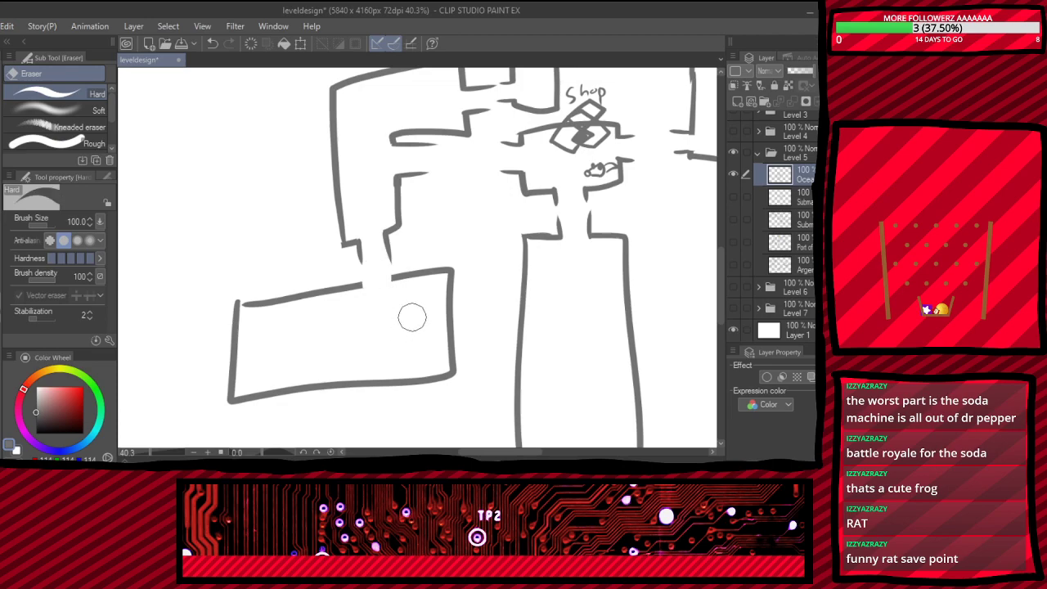
{"action": "key", "text": "p"}
{"action": "mouse_move", "coordinate": [395, 282]}
{"action": "left_mouse_down"}
{"action": "mouse_move", "coordinate": [391, 263]}
{"action": "mouse_move", "coordinate": [360, 264]}
{"action": "left_mouse_up"}
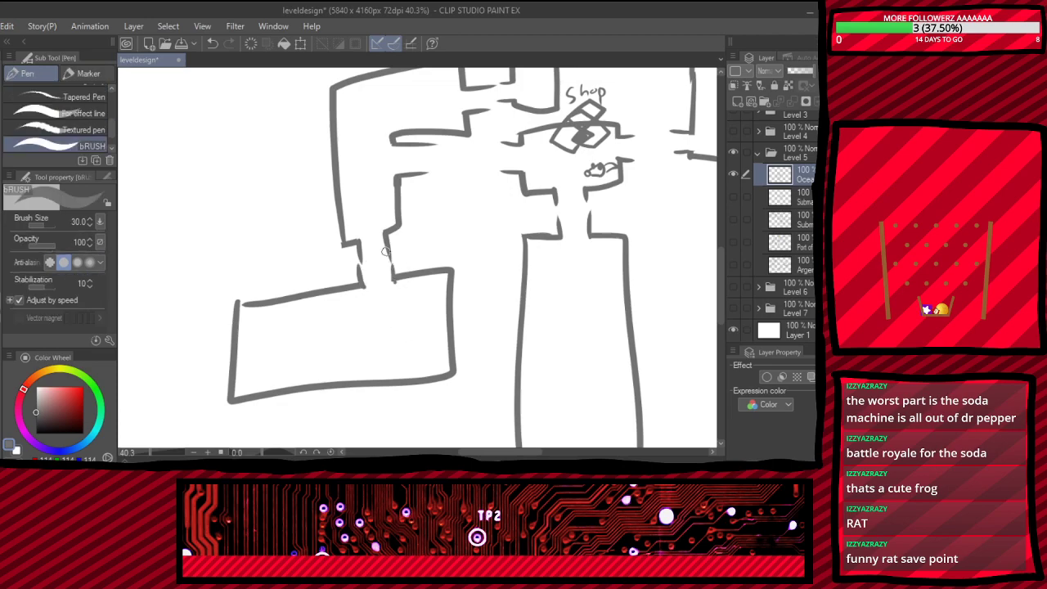
- Examine the overall Ocean map and the open passages of the L-shaped room for places to extend
{"action": "scroll", "coordinate": [387, 252], "scroll_direction": "down", "scroll_amount": 2}
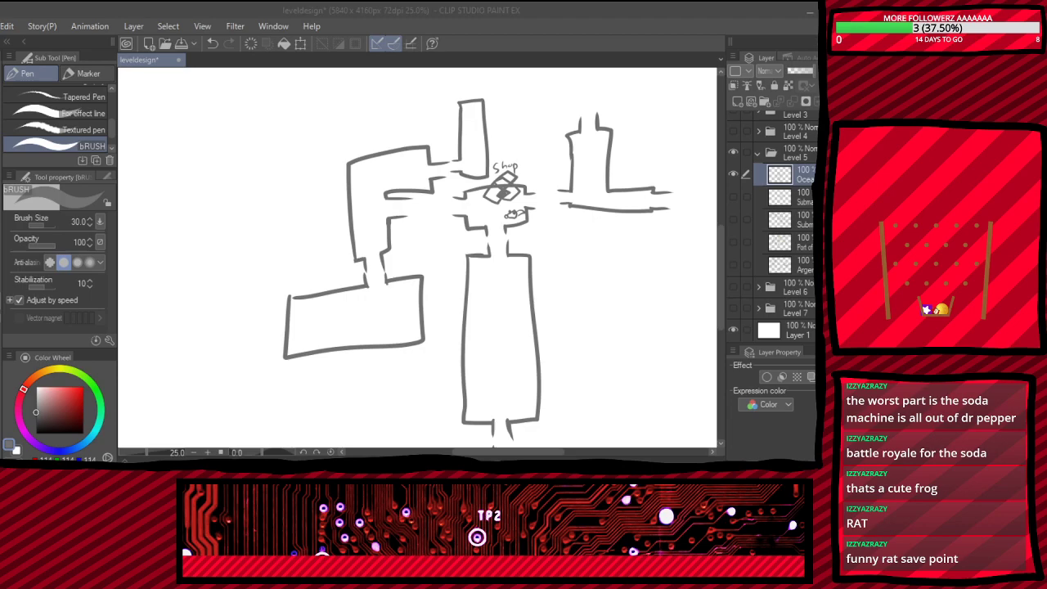
{"action": "scroll", "coordinate": [527, 170], "scroll_direction": "down", "scroll_amount": 3}
{"action": "scroll", "coordinate": [677, 170], "scroll_direction": "up", "scroll_amount": 4}
{"action": "scroll", "coordinate": [549, 257], "scroll_direction": "down", "scroll_amount": 2}
{"action": "scroll", "coordinate": [495, 174], "scroll_direction": "up", "scroll_amount": 5}
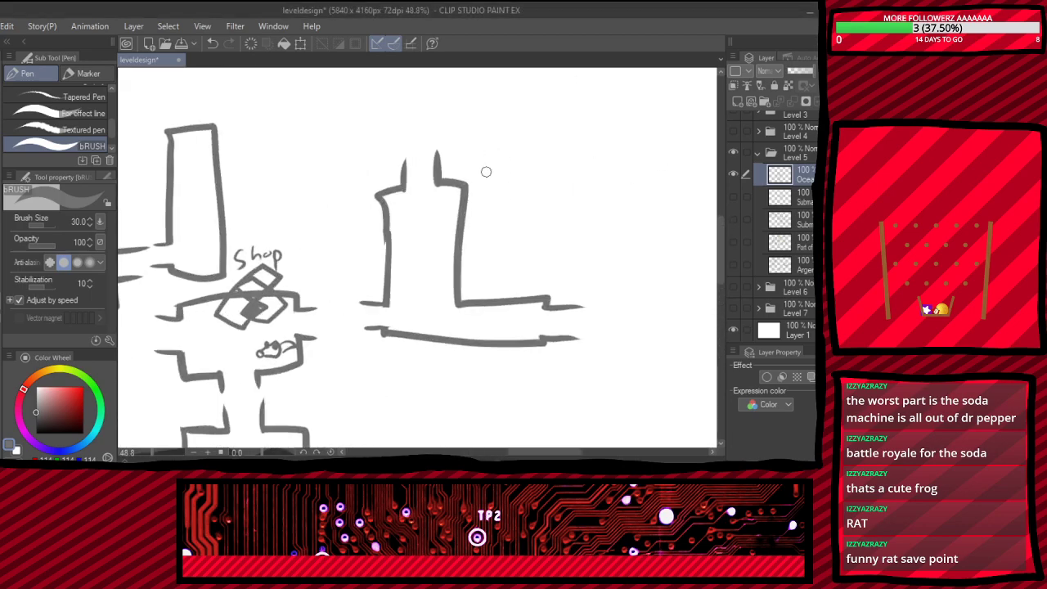
{"action": "scroll", "coordinate": [531, 251], "scroll_direction": "down", "scroll_amount": 4}
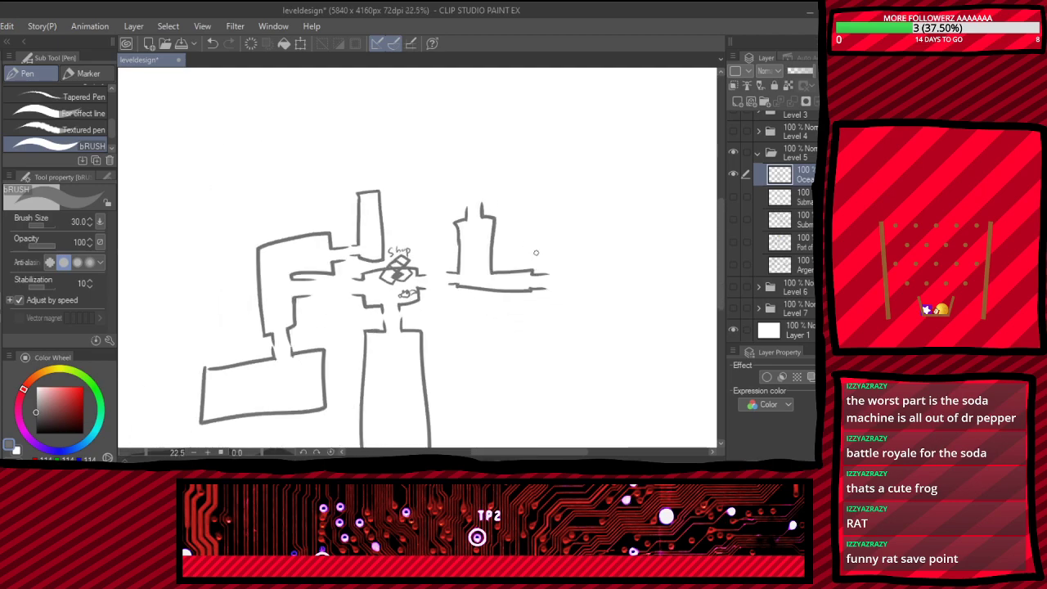
{"action": "scroll", "coordinate": [519, 251], "scroll_direction": "up", "scroll_amount": 3}
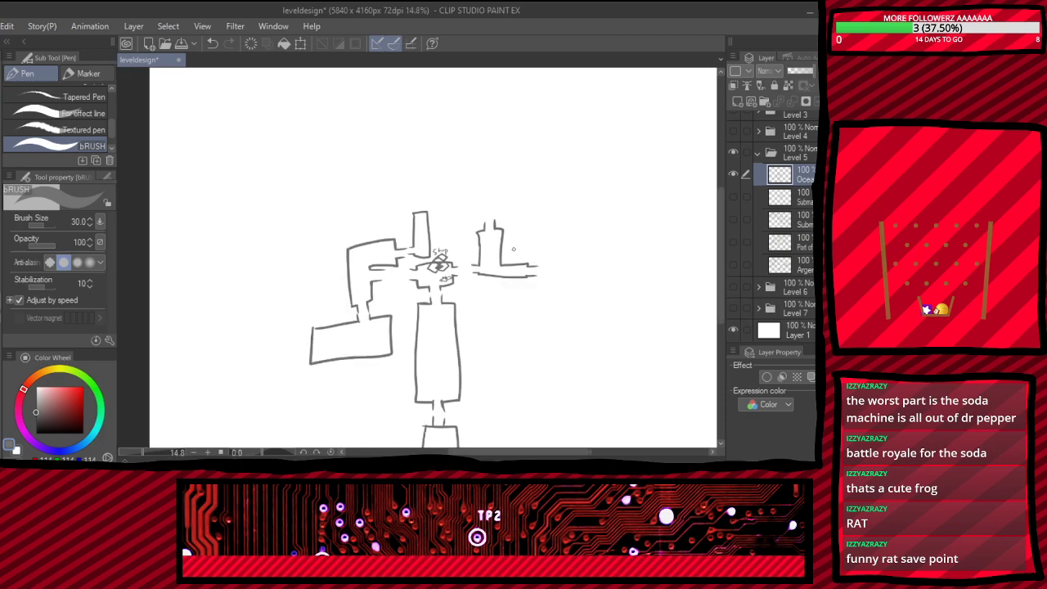
- Redraw the top wall of the narrow room up and left of the shop and erase a centered opening in it
{"action": "left_click_drag", "start_coordinate": [458, 180], "coordinate": [500, 209]}
{"action": "scroll", "coordinate": [491, 210], "scroll_direction": "down", "scroll_amount": 4}
{"action": "scroll", "coordinate": [304, 187], "scroll_direction": "up", "scroll_amount": 12}
{"action": "key", "text": "ctrl+z"}
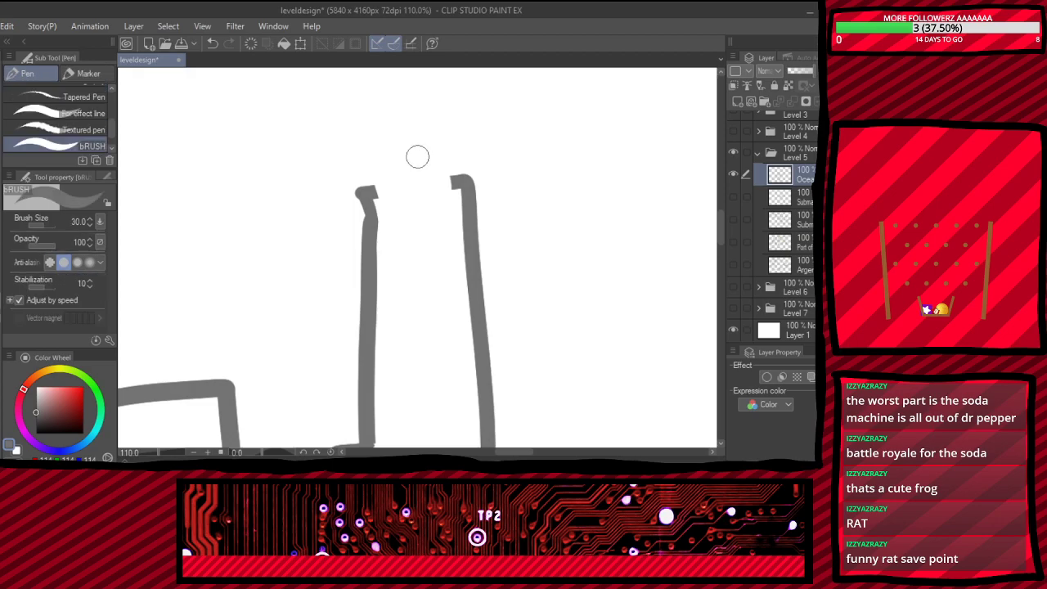
{"action": "scroll", "coordinate": [417, 156], "scroll_direction": "down", "scroll_amount": 3}
{"action": "scroll", "coordinate": [400, 144], "scroll_direction": "up", "scroll_amount": 4}
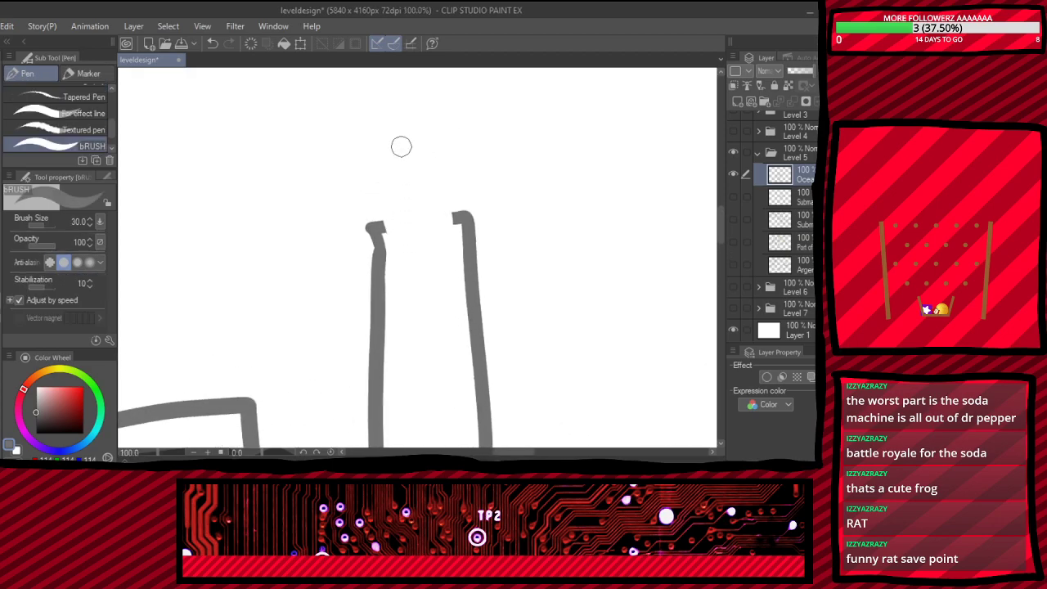
{"action": "left_click_drag", "start_coordinate": [356, 258], "coordinate": [495, 237]}
{"action": "key", "text": "e"}
{"action": "left_click_drag", "start_coordinate": [427, 233], "coordinate": [420, 262]}
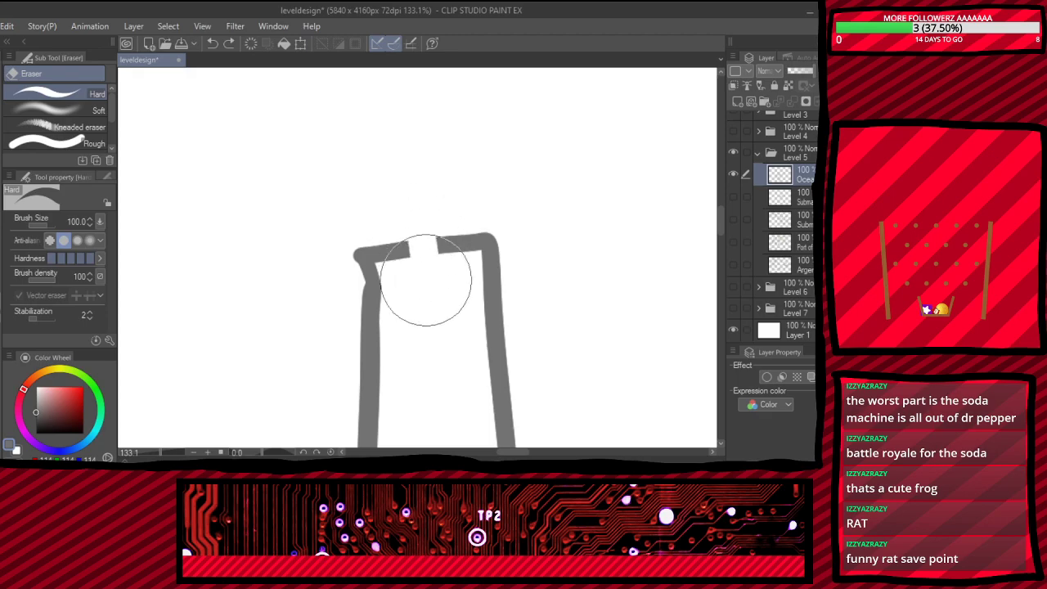
{"action": "mouse_move", "coordinate": [400, 207]}
{"action": "left_mouse_down"}
{"action": "mouse_move", "coordinate": [424, 330]}
{"action": "mouse_move", "coordinate": [426, 205]}
{"action": "mouse_move", "coordinate": [446, 315]}
{"action": "left_mouse_up"}
{"action": "left_click_drag", "start_coordinate": [441, 212], "coordinate": [447, 317]}
- Draw two short upright passage lines at the edges of the narrow room's top opening
{"action": "key", "text": "p"}
{"action": "left_click_drag", "start_coordinate": [448, 253], "coordinate": [447, 184]}
{"action": "key", "text": "ctrl+z"}
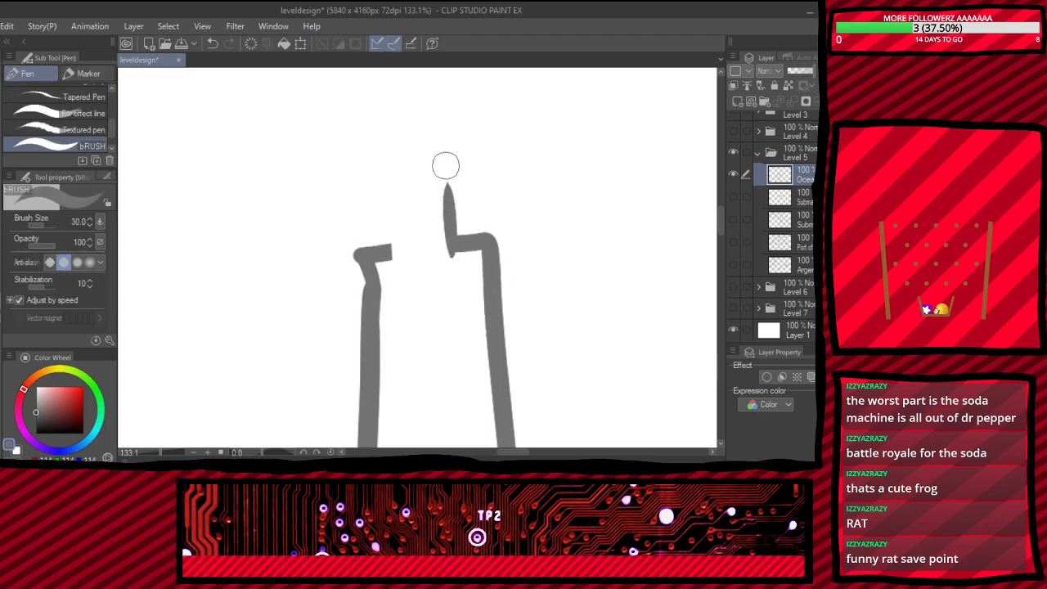
{"action": "left_click_drag", "start_coordinate": [395, 258], "coordinate": [394, 204]}
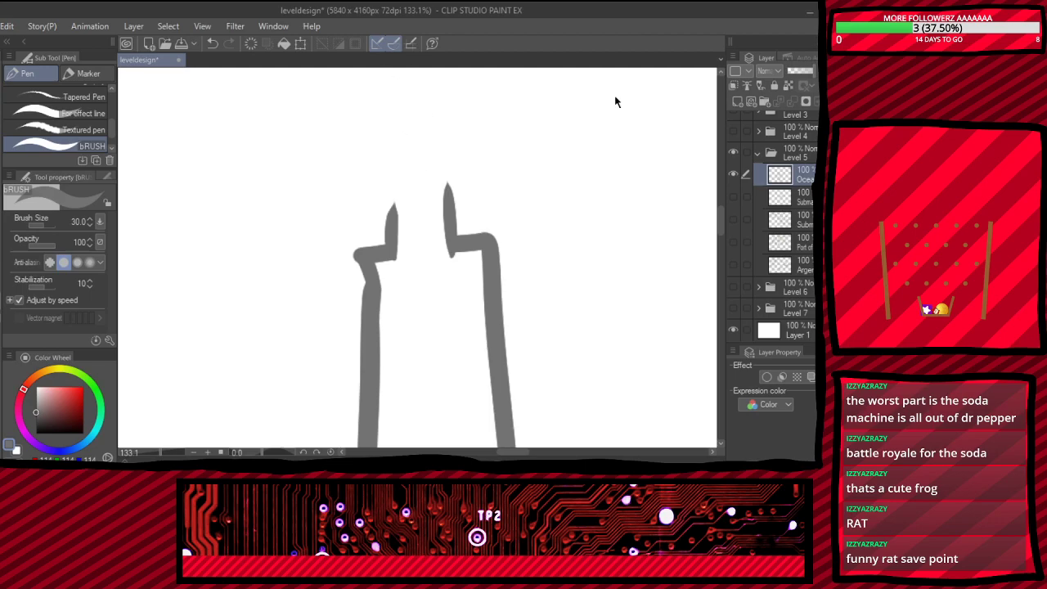
- Examine the Ocean map around the narrow room, the shop and the L-shaped room for places to extend
{"action": "scroll", "coordinate": [435, 210], "scroll_direction": "down", "scroll_amount": 6}
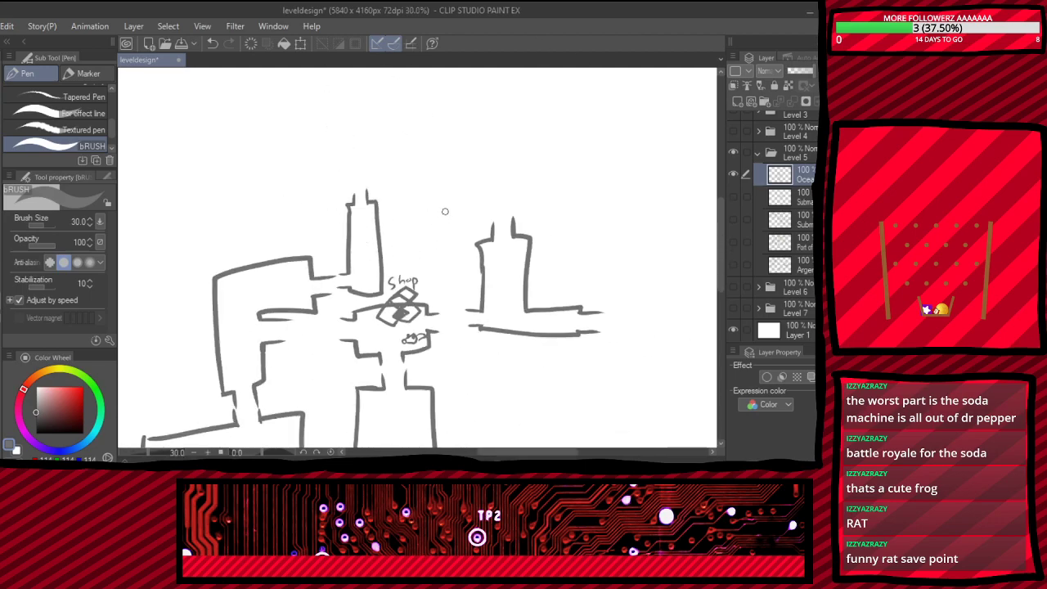
{"action": "scroll", "coordinate": [360, 151], "scroll_direction": "up", "scroll_amount": 3}
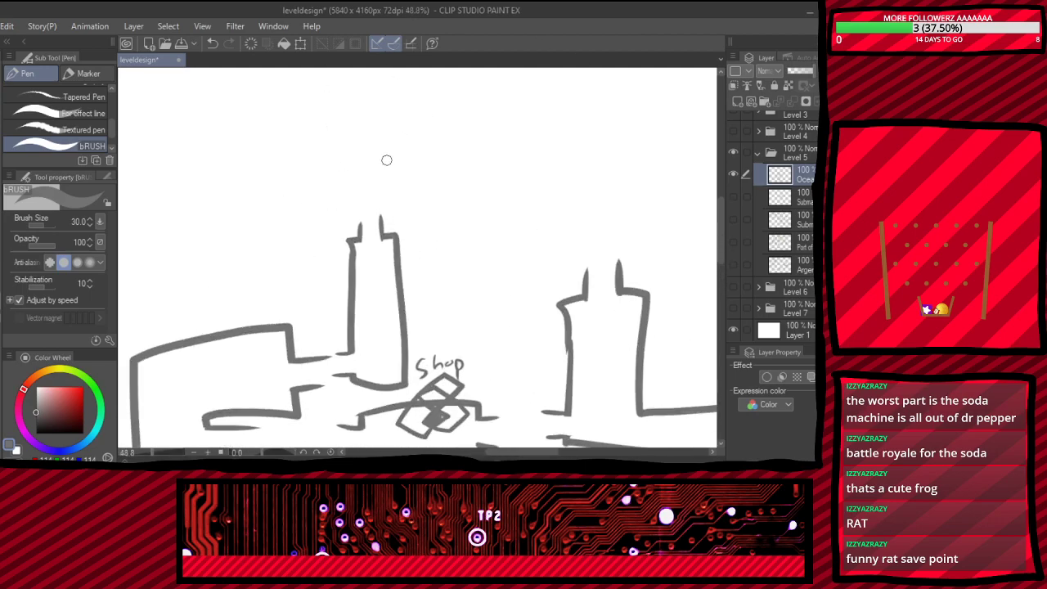
{"action": "scroll", "coordinate": [458, 192], "scroll_direction": "down", "scroll_amount": 3}
{"action": "scroll", "coordinate": [377, 181], "scroll_direction": "up", "scroll_amount": 1}
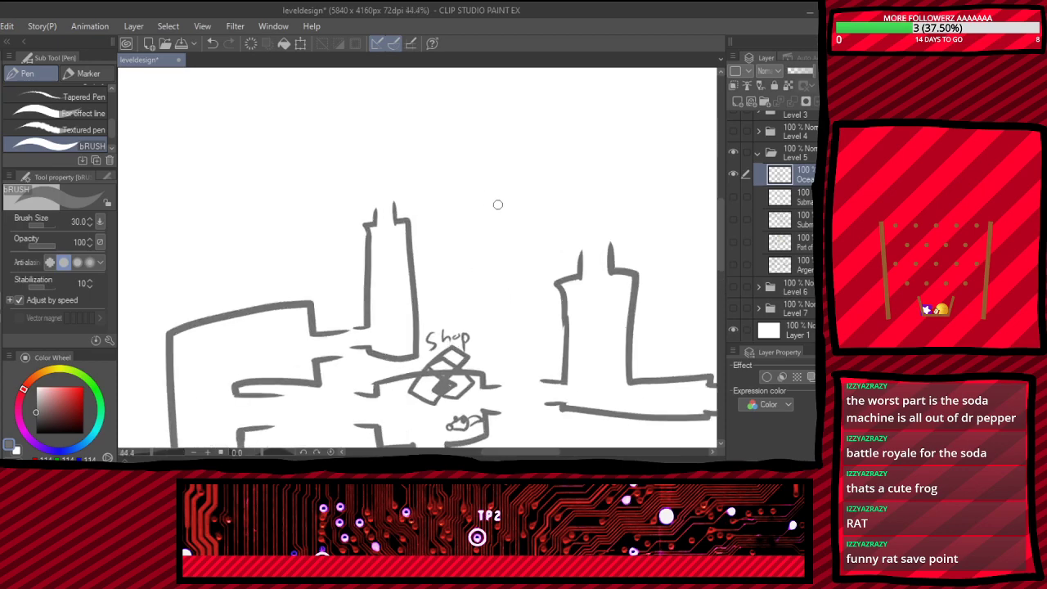
{"action": "scroll", "coordinate": [489, 199], "scroll_direction": "down", "scroll_amount": 1}
{"action": "scroll", "coordinate": [626, 215], "scroll_direction": "down", "scroll_amount": 2}
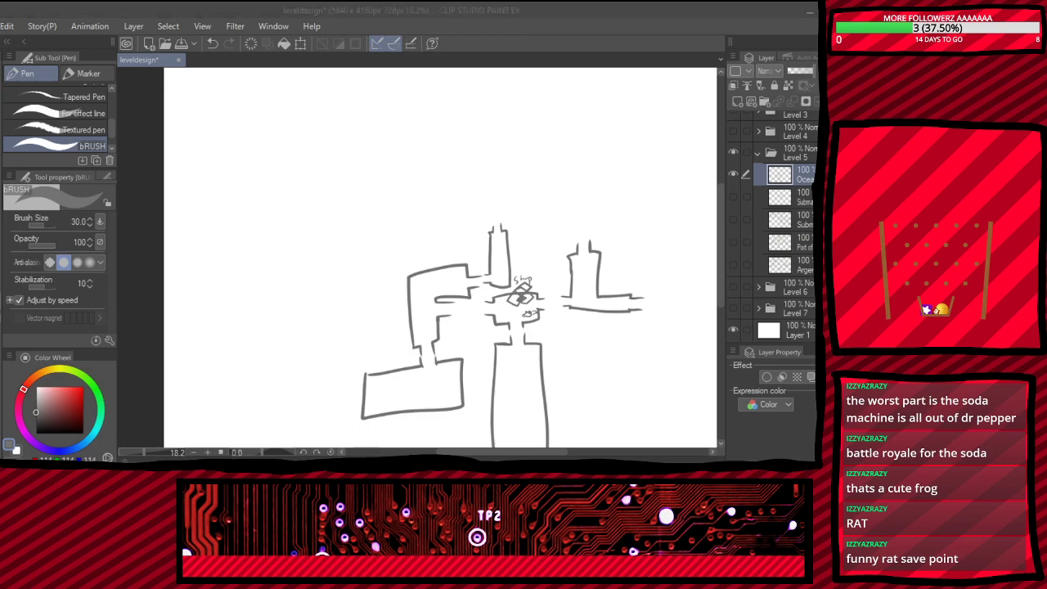
{"action": "scroll", "coordinate": [476, 419], "scroll_direction": "down", "scroll_amount": 3}
{"action": "scroll", "coordinate": [550, 312], "scroll_direction": "up", "scroll_amount": 5}
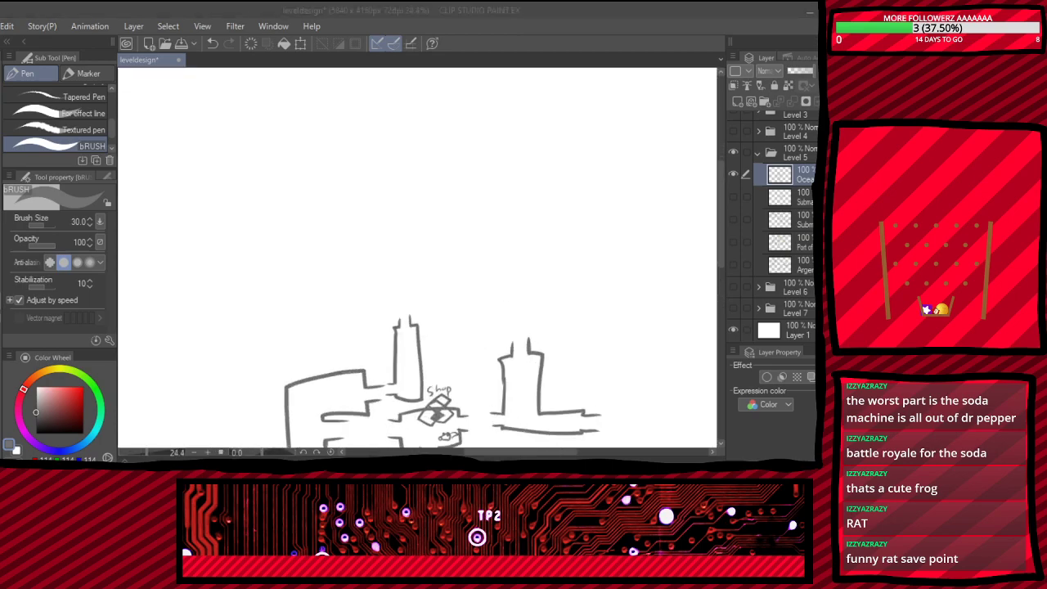
{"action": "scroll", "coordinate": [449, 332], "scroll_direction": "down", "scroll_amount": 3}
{"action": "scroll", "coordinate": [466, 409], "scroll_direction": "up", "scroll_amount": 3}
{"action": "scroll", "coordinate": [513, 298], "scroll_direction": "up", "scroll_amount": 1}
{"action": "scroll", "coordinate": [521, 304], "scroll_direction": "down", "scroll_amount": 2}
{"action": "scroll", "coordinate": [638, 402], "scroll_direction": "up", "scroll_amount": 5}
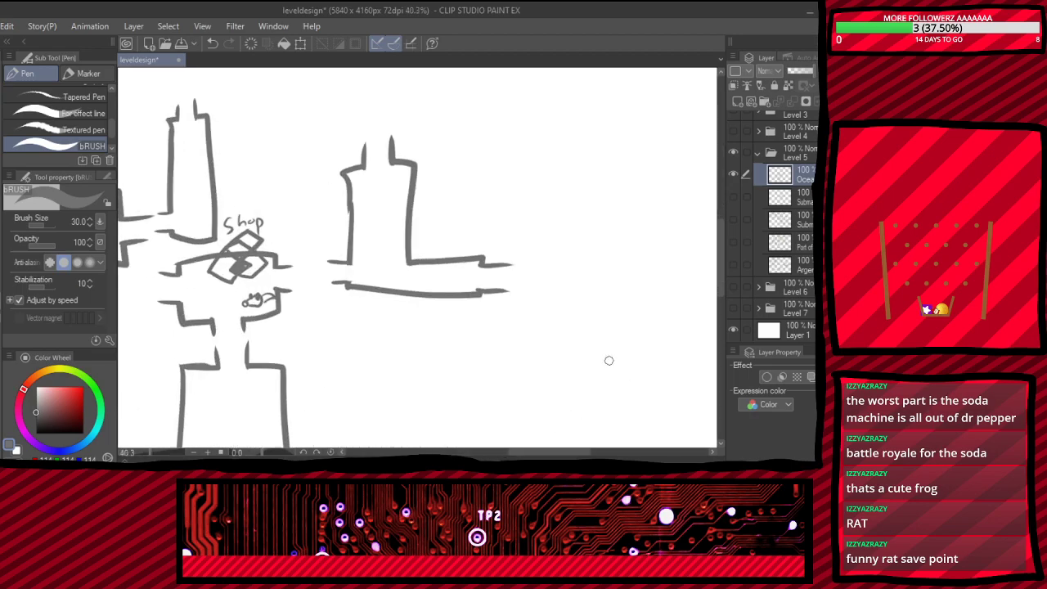
{"action": "mouse_move", "coordinate": [593, 210]}
{"action": "left_mouse_down"}
{"action": "mouse_move", "coordinate": [602, 407]}
{"action": "mouse_move", "coordinate": [616, 224]}
{"action": "left_mouse_up"}
{"action": "left_click_drag", "start_coordinate": [615, 229], "coordinate": [632, 402]}
{"action": "key", "text": "ctrl+z"}
{"action": "key", "text": "ctrl+z"}
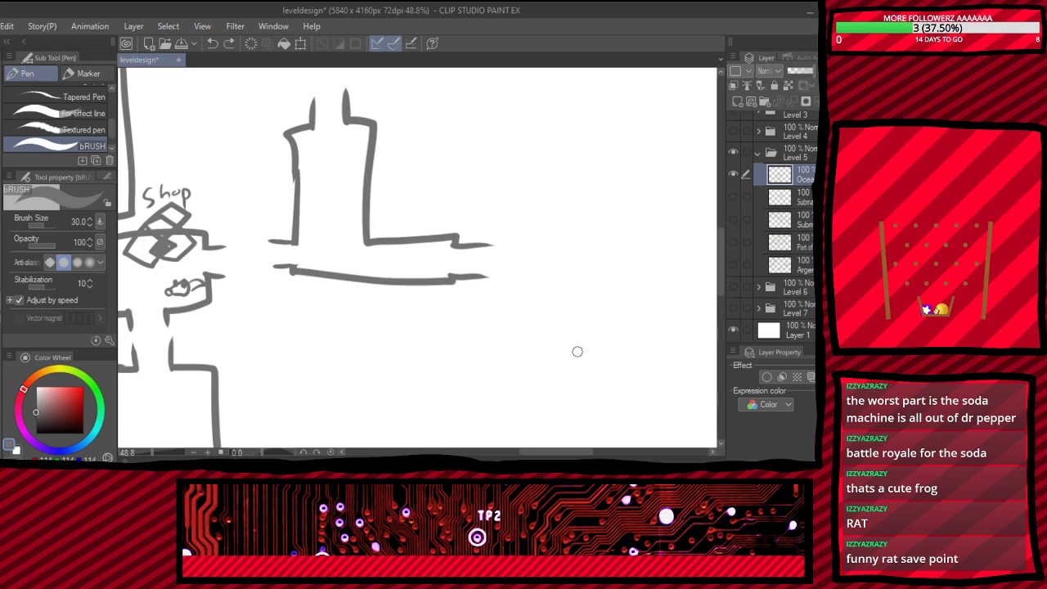
- Draw a squarish room to the right of the L-shaped room, with a left opening and passage lines facing the L-shaped room's passage
{"action": "mouse_move", "coordinate": [582, 183]}
{"action": "left_mouse_down"}
{"action": "mouse_move", "coordinate": [666, 286]}
{"action": "mouse_move", "coordinate": [576, 206]}
{"action": "mouse_move", "coordinate": [600, 276]}
{"action": "mouse_move", "coordinate": [682, 266]}
{"action": "mouse_move", "coordinate": [682, 183]}
{"action": "mouse_move", "coordinate": [578, 178]}
{"action": "left_mouse_up"}
{"action": "key", "text": "ctrl+z"}
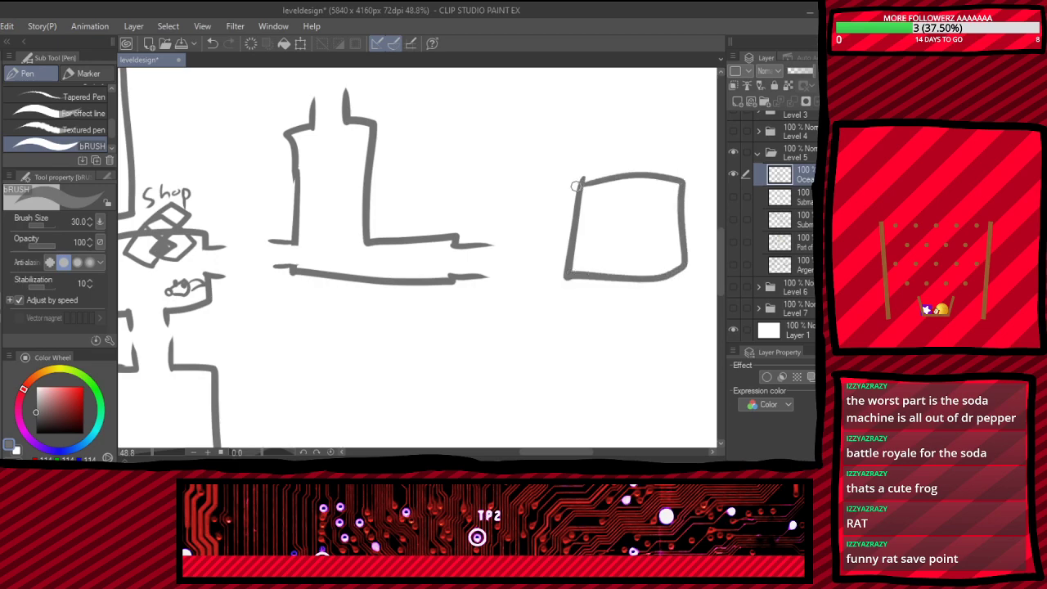
{"action": "mouse_move", "coordinate": [575, 245]}
{"action": "left_mouse_down"}
{"action": "mouse_move", "coordinate": [541, 245]}
{"action": "mouse_move", "coordinate": [542, 272]}
{"action": "mouse_move", "coordinate": [626, 257]}
{"action": "mouse_move", "coordinate": [560, 261]}
{"action": "left_mouse_up"}
{"action": "key", "text": "e"}
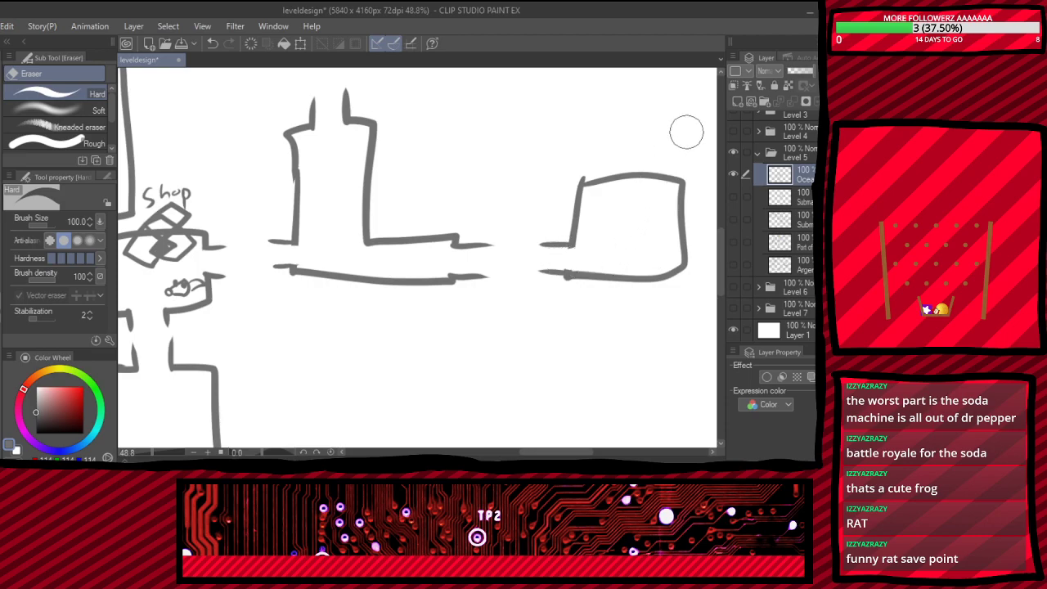
{"action": "scroll", "coordinate": [676, 317], "scroll_direction": "down", "scroll_amount": 2}
{"action": "scroll", "coordinate": [676, 317], "scroll_direction": "down", "scroll_amount": 3}
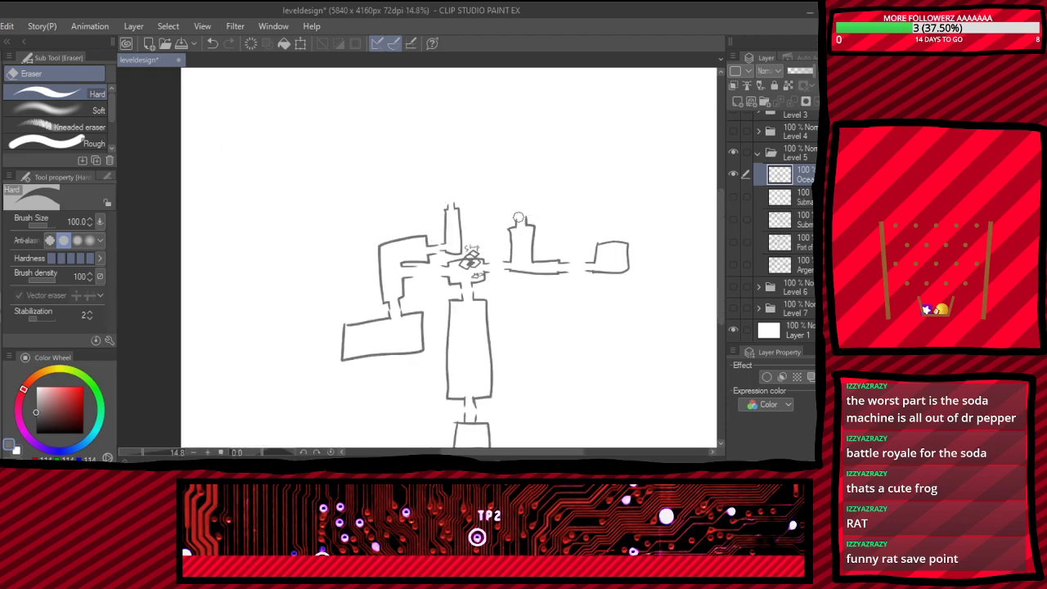
- Draw a squarish room above the L-shaped room, with an erased bottom opening and passage lines pointing down to the passage below
{"action": "key", "text": "p"}
{"action": "scroll", "coordinate": [462, 196], "scroll_direction": "up", "scroll_amount": 1}
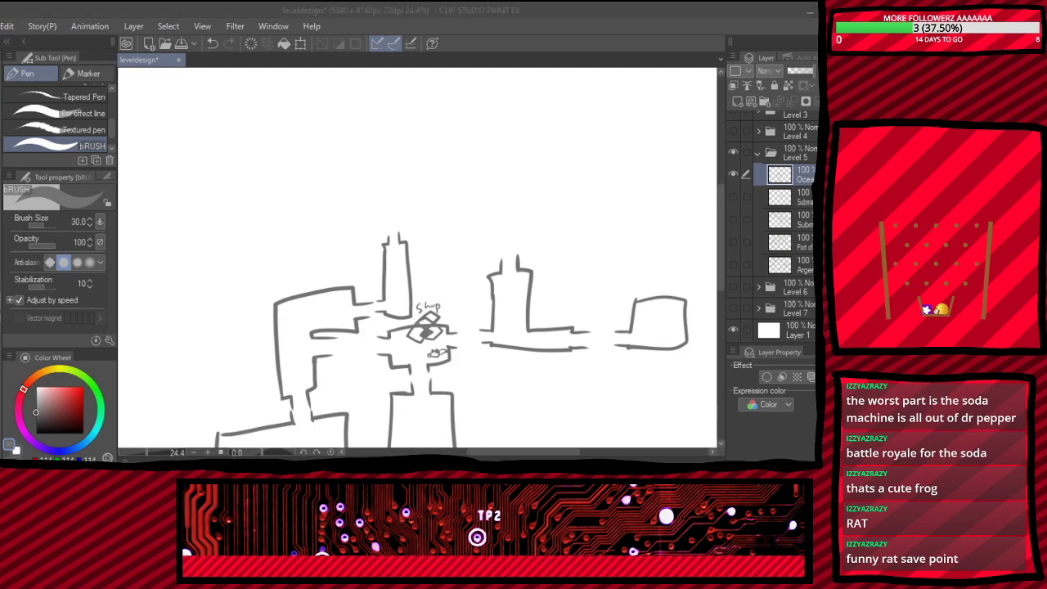
{"action": "scroll", "coordinate": [510, 273], "scroll_direction": "up", "scroll_amount": 2}
{"action": "scroll", "coordinate": [414, 221], "scroll_direction": "down", "scroll_amount": 2}
{"action": "scroll", "coordinate": [468, 215], "scroll_direction": "up", "scroll_amount": 3}
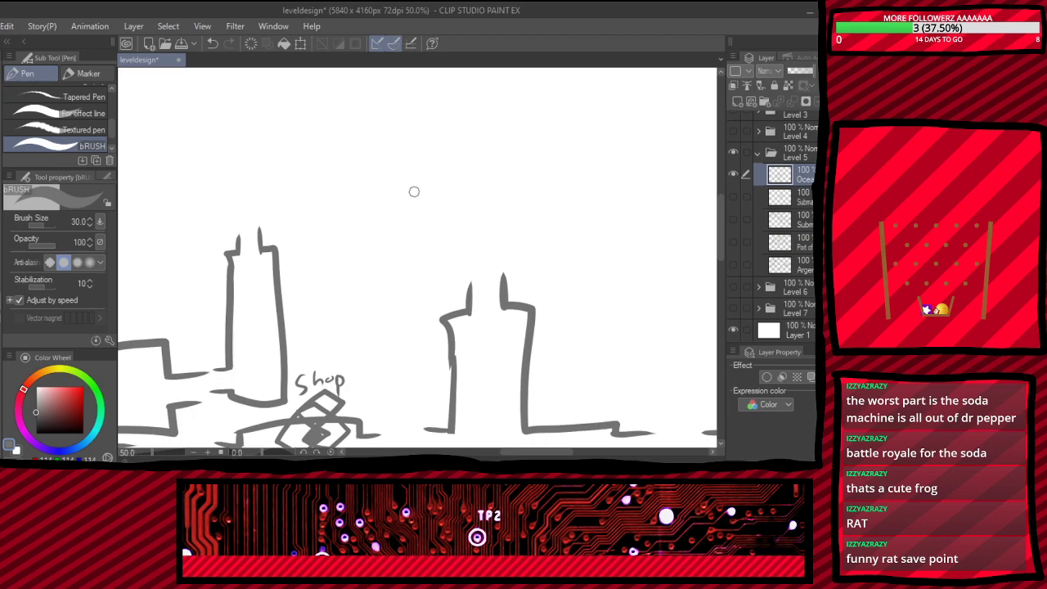
{"action": "mouse_move", "coordinate": [472, 107]}
{"action": "left_mouse_down"}
{"action": "mouse_move", "coordinate": [449, 221]}
{"action": "mouse_move", "coordinate": [545, 226]}
{"action": "left_mouse_up"}
{"action": "key", "text": "ctrl+z"}
{"action": "mouse_move", "coordinate": [439, 119]}
{"action": "left_mouse_down"}
{"action": "mouse_move", "coordinate": [432, 198]}
{"action": "mouse_move", "coordinate": [495, 219]}
{"action": "mouse_move", "coordinate": [540, 207]}
{"action": "mouse_move", "coordinate": [527, 117]}
{"action": "mouse_move", "coordinate": [426, 125]}
{"action": "left_mouse_up"}
{"action": "key", "text": "e"}
{"action": "mouse_move", "coordinate": [476, 195]}
{"action": "left_mouse_down"}
{"action": "mouse_move", "coordinate": [481, 238]}
{"action": "mouse_move", "coordinate": [484, 175]}
{"action": "mouse_move", "coordinate": [464, 213]}
{"action": "mouse_move", "coordinate": [491, 225]}
{"action": "mouse_move", "coordinate": [497, 256]}
{"action": "left_mouse_up"}
{"action": "key", "text": "p"}
{"action": "key", "text": "ctrl+z"}
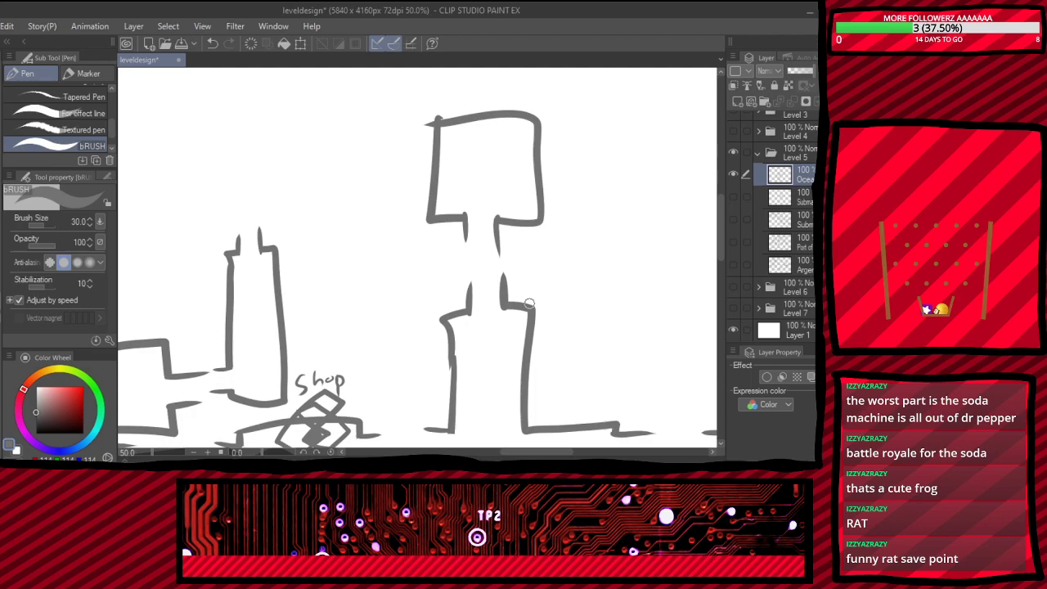
- Save the leveldesign drawing with the extended Ocean map
{"action": "scroll", "coordinate": [384, 266], "scroll_direction": "down", "scroll_amount": 4}
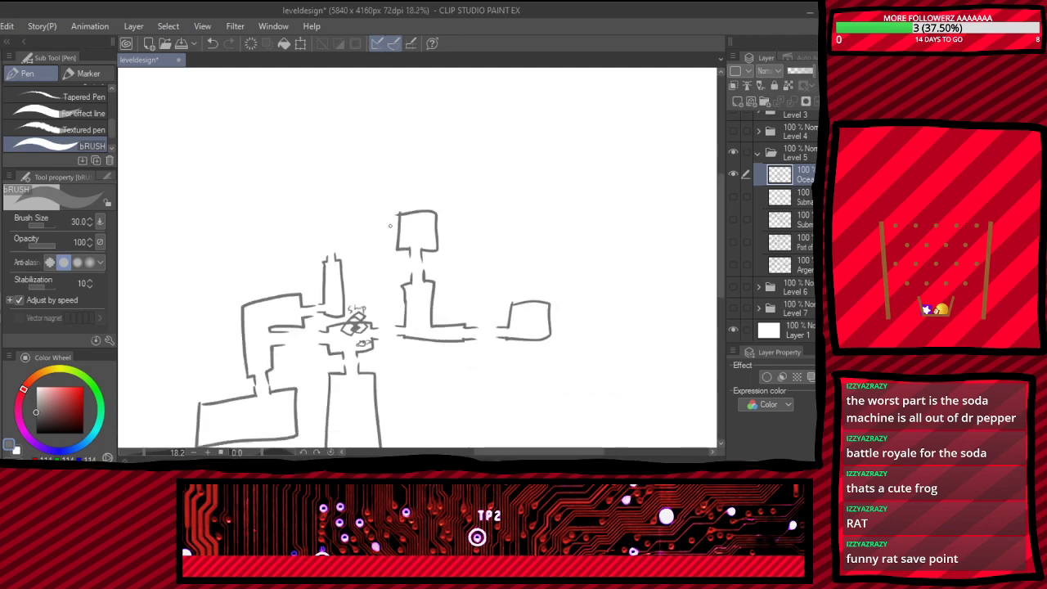
{"action": "scroll", "coordinate": [334, 237], "scroll_direction": "up", "scroll_amount": 3}
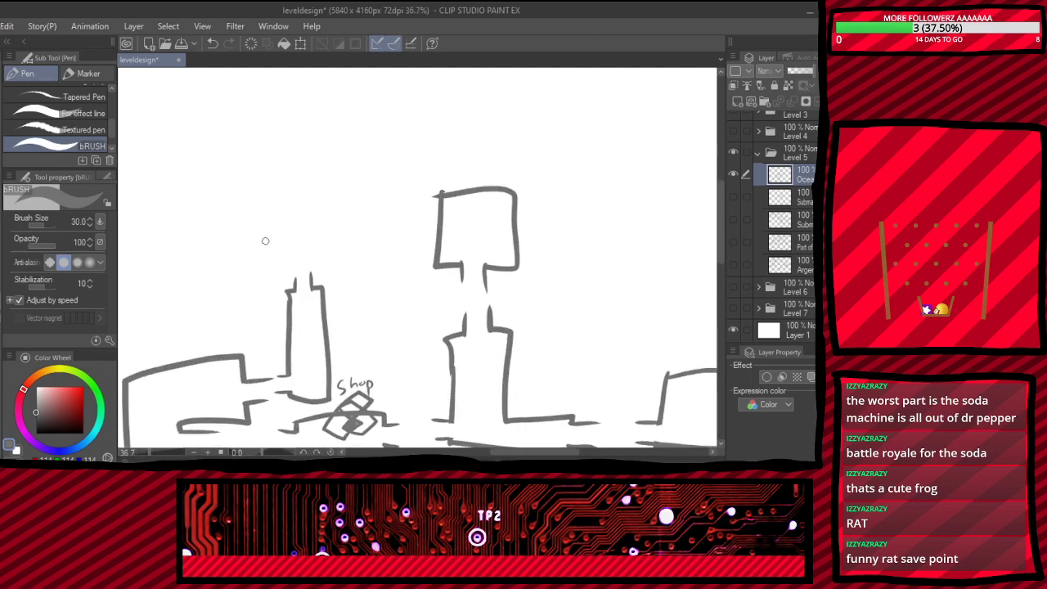
{"action": "scroll", "coordinate": [367, 277], "scroll_direction": "down", "scroll_amount": 2}
{"action": "scroll", "coordinate": [270, 201], "scroll_direction": "up", "scroll_amount": 2}
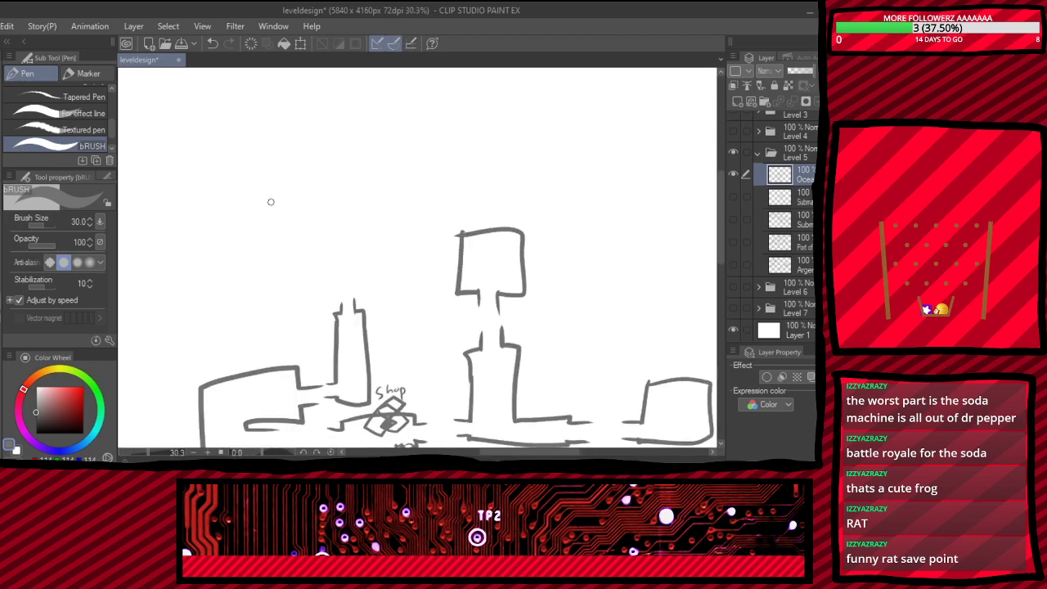
{"action": "scroll", "coordinate": [238, 254], "scroll_direction": "up", "scroll_amount": 3}
{"action": "scroll", "coordinate": [310, 267], "scroll_direction": "down", "scroll_amount": 3}
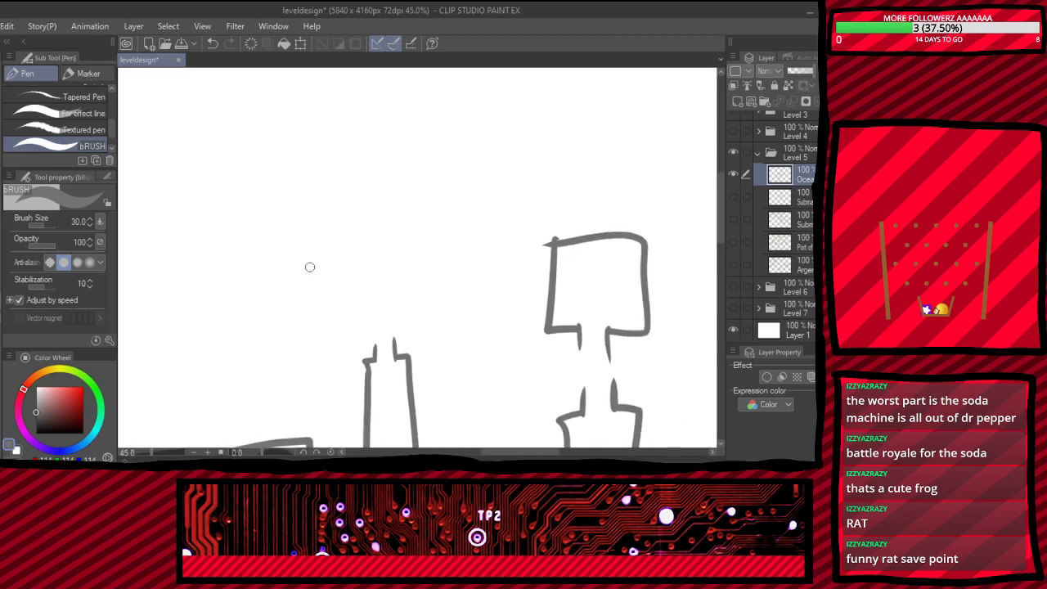
{"action": "scroll", "coordinate": [304, 263], "scroll_direction": "down", "scroll_amount": 3}
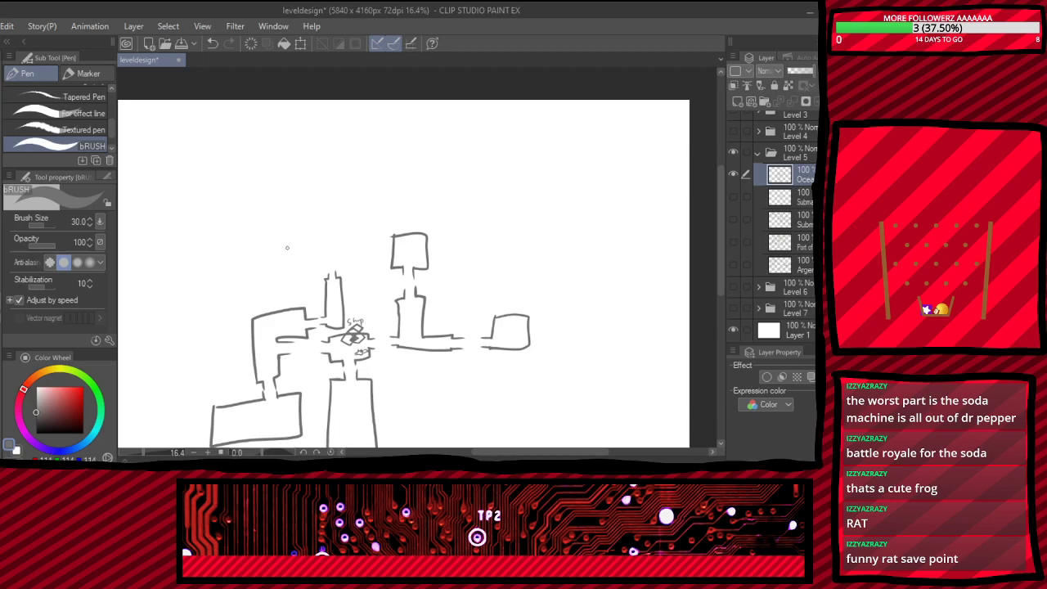
{"action": "key", "text": "ctrl+s"}
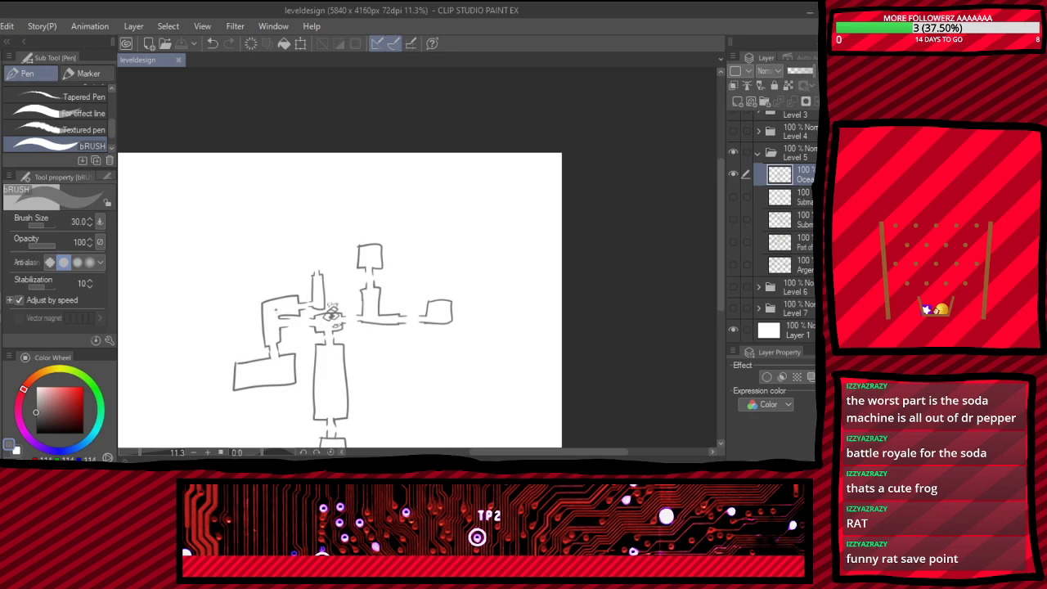
- Collapse the Level 5 folder and hide its maps
{"action": "scroll", "coordinate": [275, 310], "scroll_direction": "down", "scroll_amount": 2}
{"action": "scroll", "coordinate": [275, 327], "scroll_direction": "up", "scroll_amount": 3}
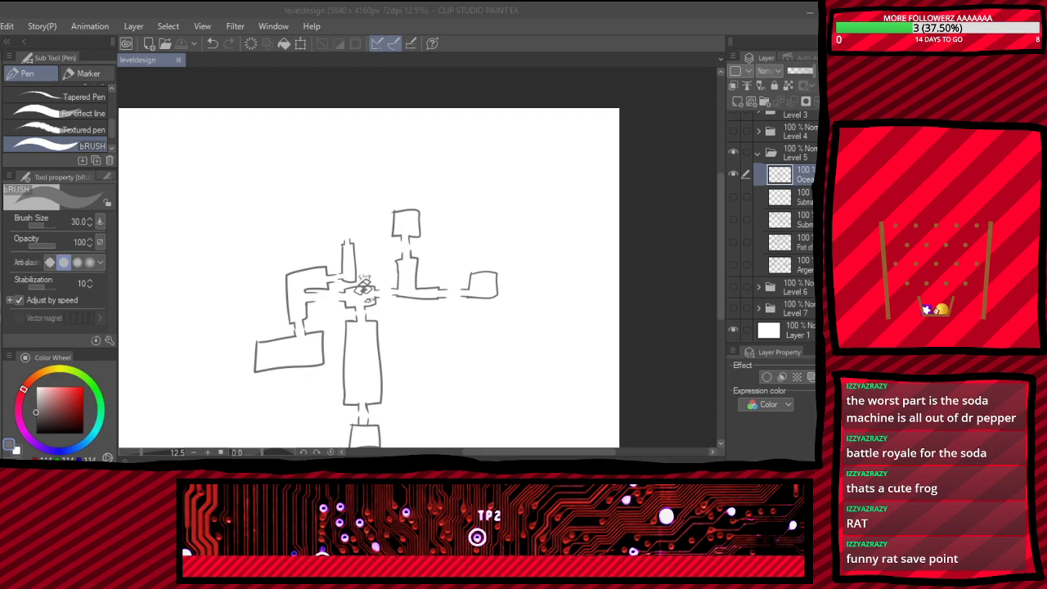
{"action": "scroll", "coordinate": [306, 244], "scroll_direction": "down", "scroll_amount": 1}
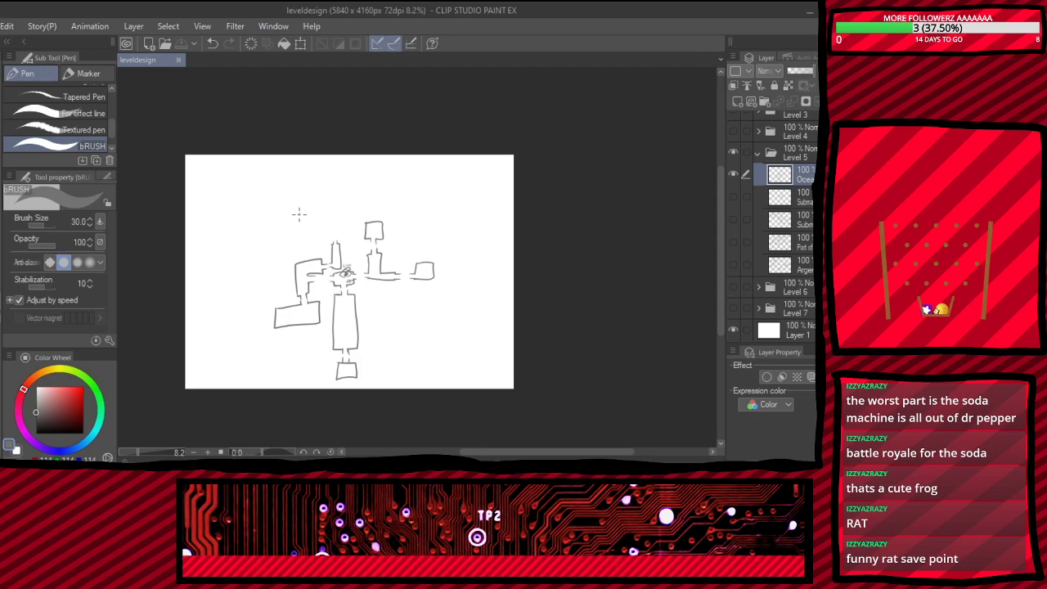
{"action": "scroll", "coordinate": [299, 214], "scroll_direction": "up", "scroll_amount": 1}
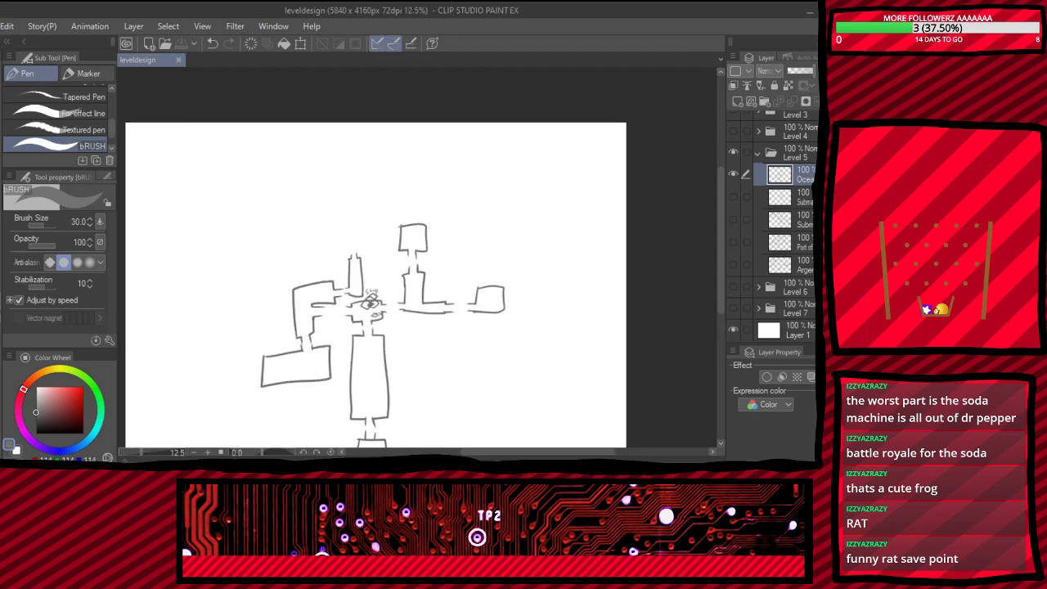
{"action": "left_click", "coordinate": [792, 153]}
{"action": "left_click", "coordinate": [758, 153]}
{"action": "left_click", "coordinate": [733, 206]}
{"action": "left_click", "coordinate": [733, 226]}
{"action": "left_click", "coordinate": [733, 227]}
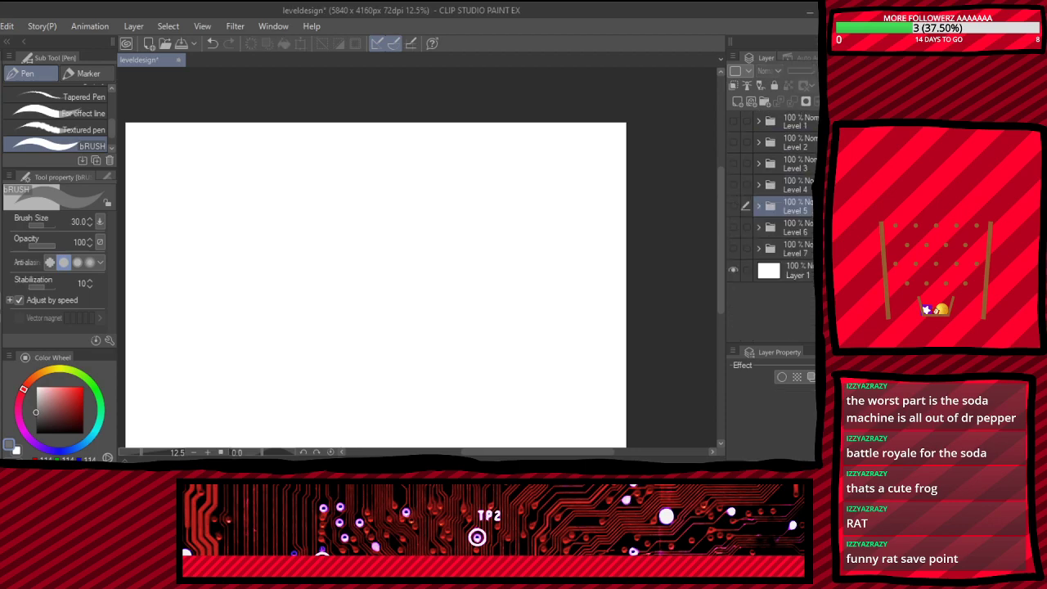
- Select and show the Level 6 folder, and expand it and its subfolder to list the layers inside
{"action": "left_click", "coordinate": [787, 227]}
{"action": "left_click", "coordinate": [758, 228]}
{"action": "left_click", "coordinate": [733, 227]}
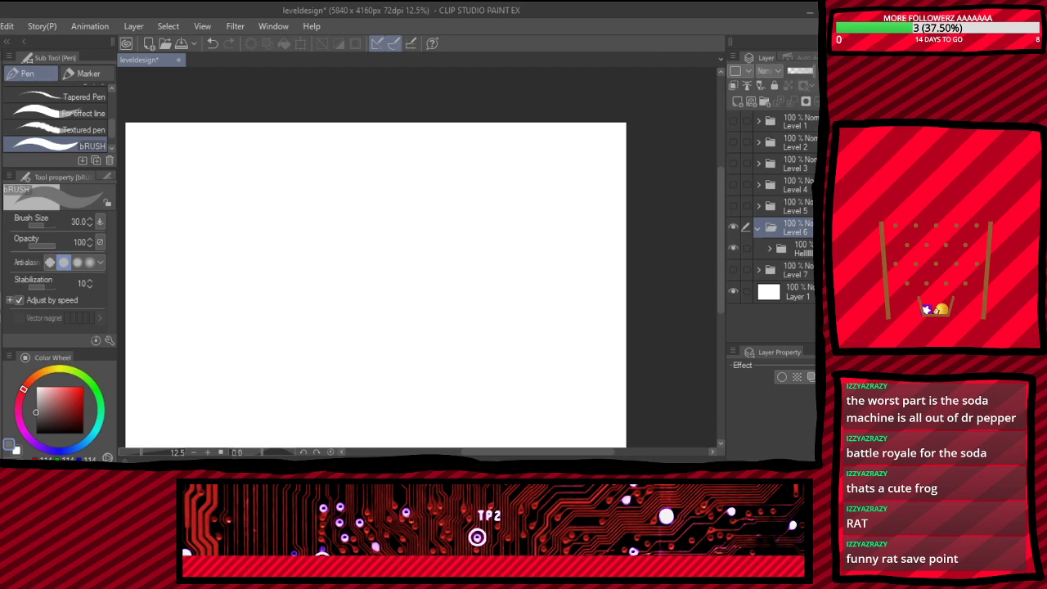
{"action": "scroll", "coordinate": [627, 204], "scroll_direction": "down", "scroll_amount": 3}
{"action": "left_click", "coordinate": [768, 249]}
{"action": "scroll", "coordinate": [773, 225], "scroll_direction": "down", "scroll_amount": 1}
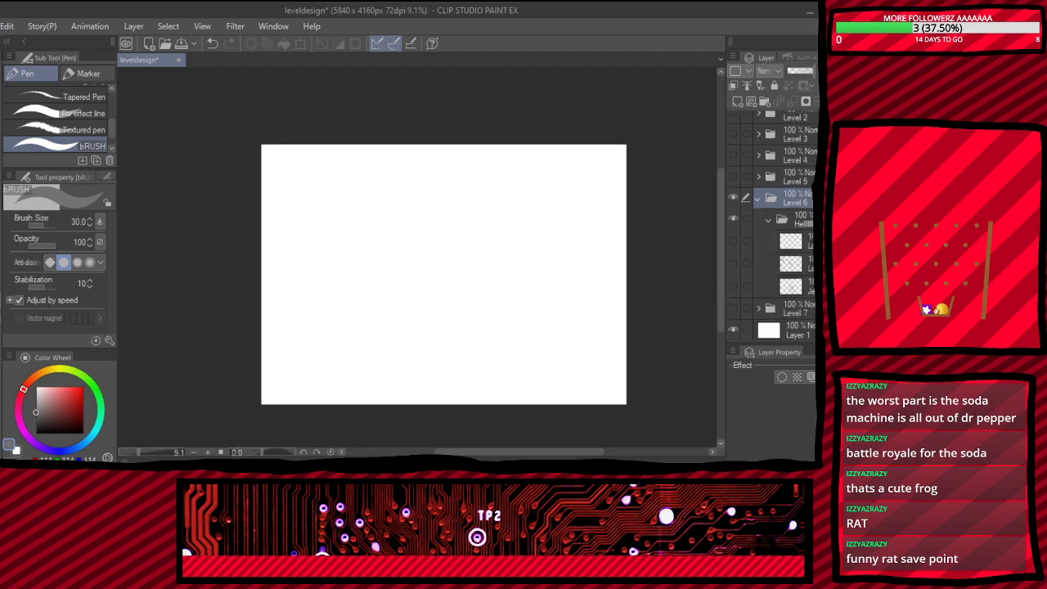
- Show the top and middle layers in the Level 6 subfolder and make the middle layer with the hand and foot shapes active
{"action": "left_click", "coordinate": [733, 241]}
{"action": "left_click", "coordinate": [733, 241]}
{"action": "left_click", "coordinate": [733, 264]}
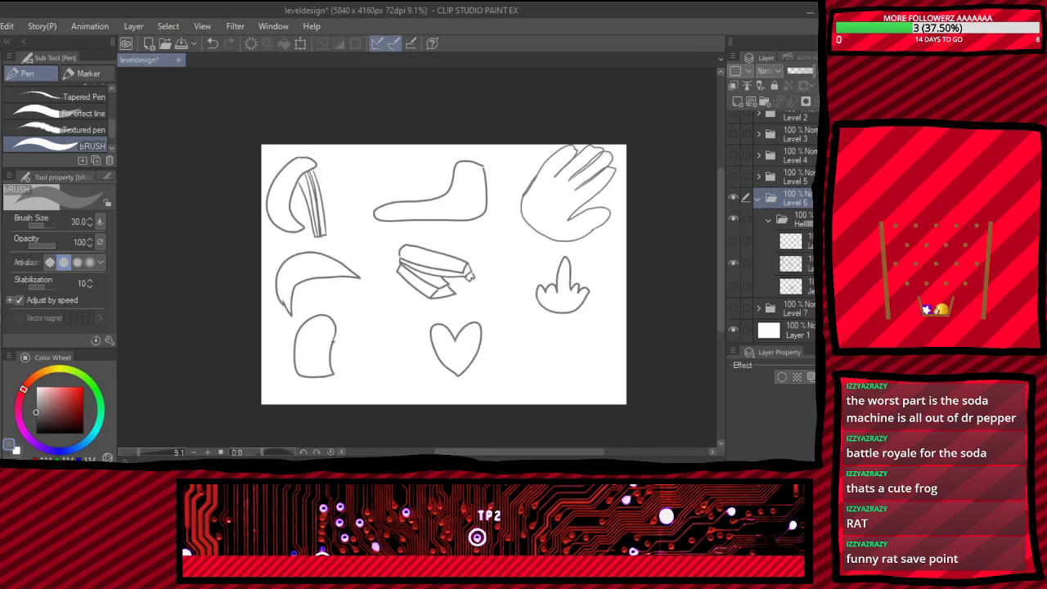
{"action": "left_click", "coordinate": [793, 219]}
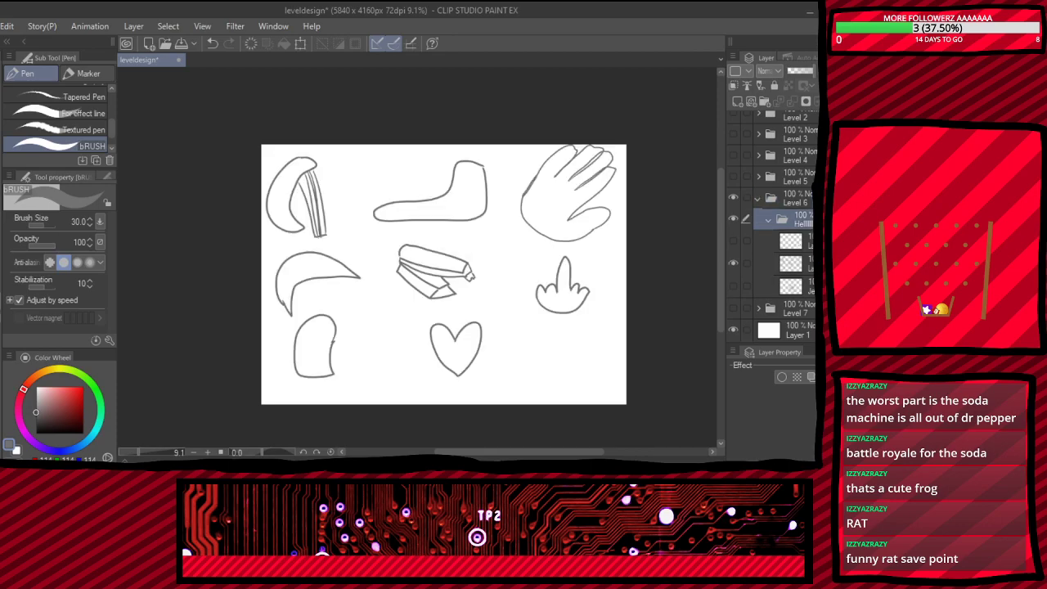
{"action": "scroll", "coordinate": [520, 242], "scroll_direction": "down", "scroll_amount": 1}
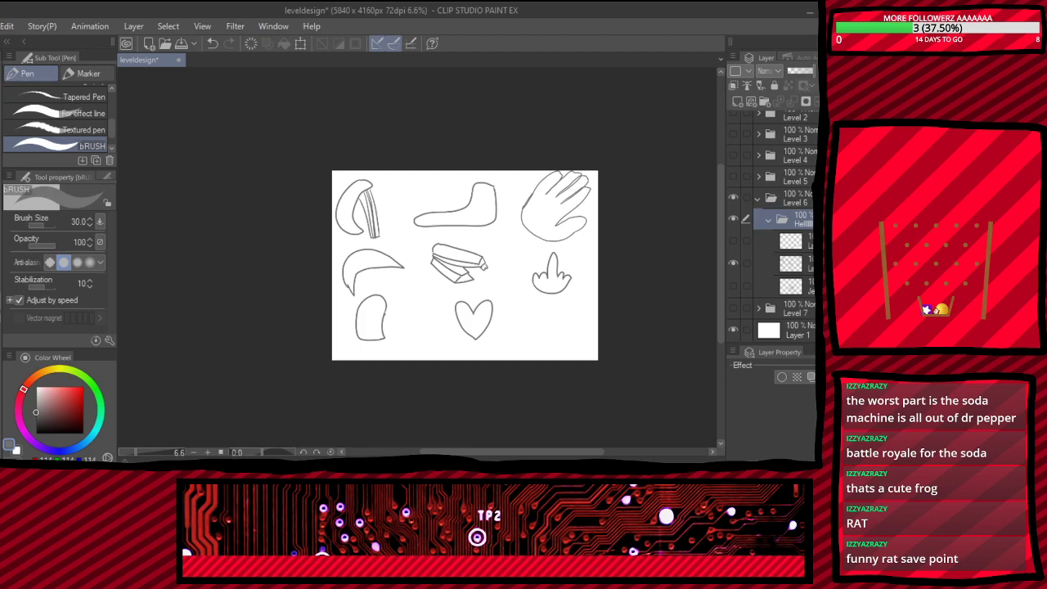
{"action": "left_click", "coordinate": [794, 264]}
{"action": "left_click", "coordinate": [733, 241]}
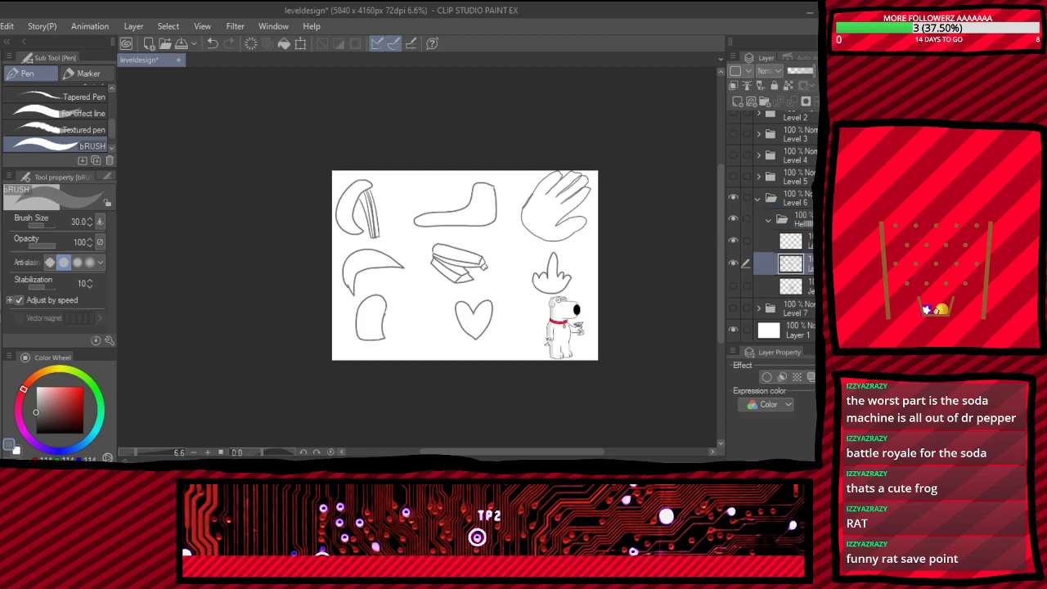
{"action": "scroll", "coordinate": [600, 252], "scroll_direction": "down", "scroll_amount": 1}
{"action": "scroll", "coordinate": [590, 199], "scroll_direction": "up", "scroll_amount": 4}
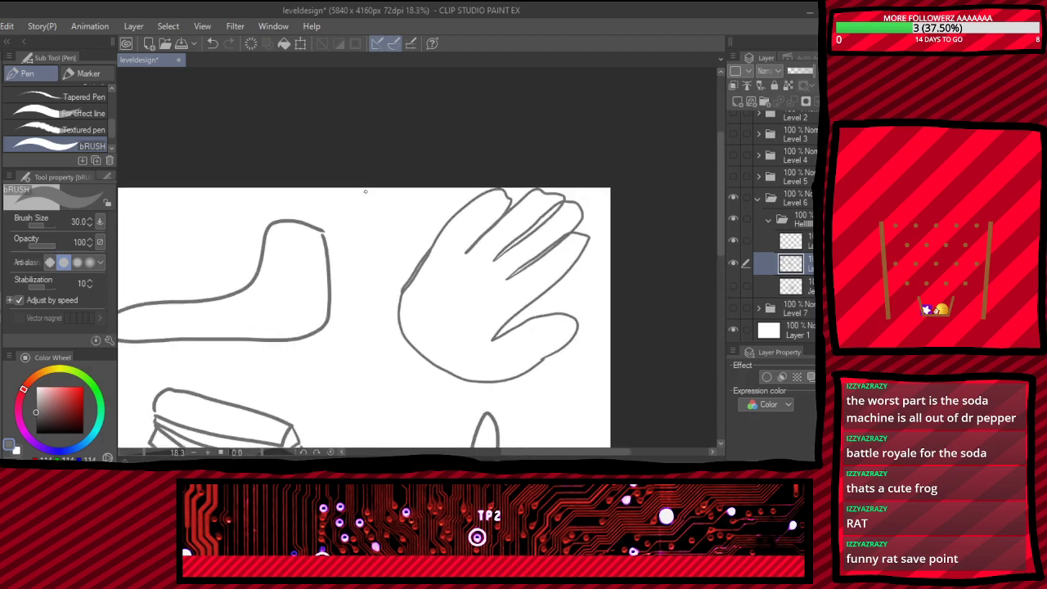
- Examine the hand and foot shapes on the active Level 6 map layer
{"action": "scroll", "coordinate": [365, 191], "scroll_direction": "down", "scroll_amount": 1}
{"action": "key", "text": "m"}
{"action": "scroll", "coordinate": [367, 193], "scroll_direction": "down", "scroll_amount": 1}
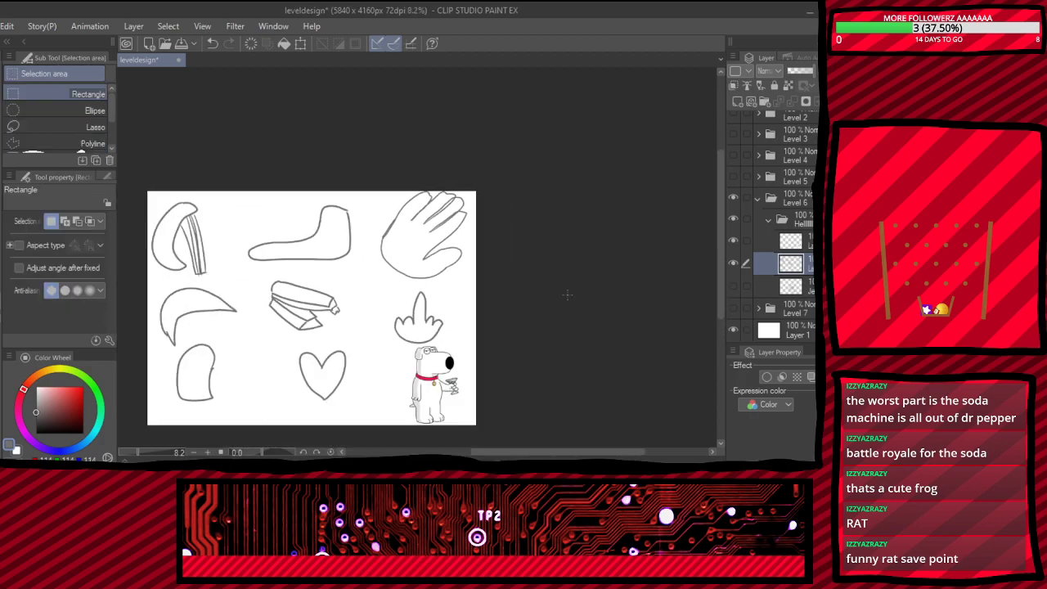
{"action": "key", "text": "p"}
{"action": "scroll", "coordinate": [367, 234], "scroll_direction": "up", "scroll_amount": 3}
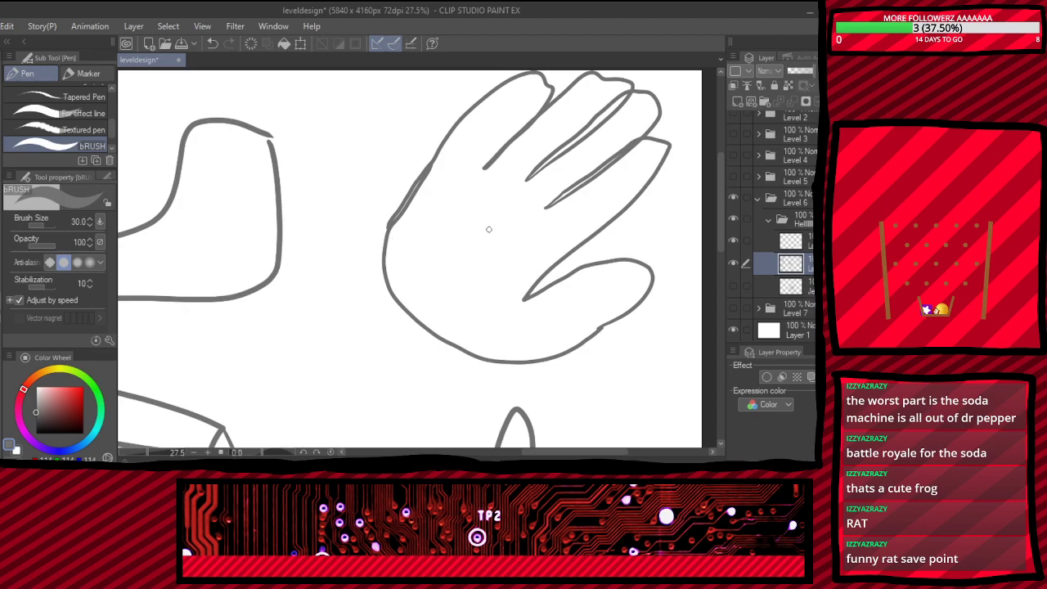
{"action": "scroll", "coordinate": [491, 221], "scroll_direction": "down", "scroll_amount": 1}
{"action": "scroll", "coordinate": [508, 213], "scroll_direction": "up", "scroll_amount": 1}
{"action": "scroll", "coordinate": [515, 215], "scroll_direction": "down", "scroll_amount": 1}
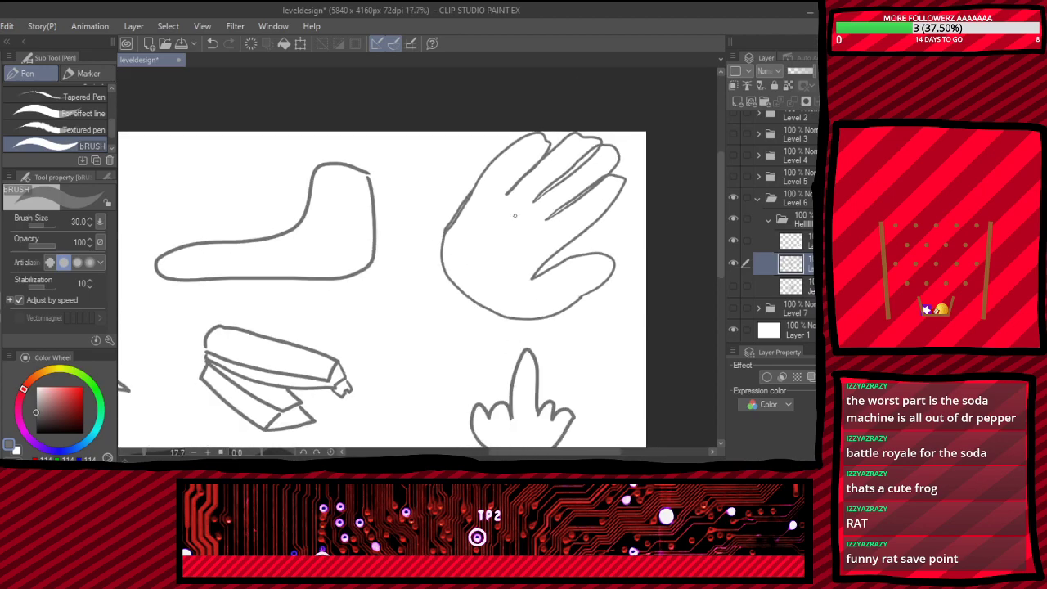
{"action": "scroll", "coordinate": [515, 215], "scroll_direction": "down", "scroll_amount": 2}
{"action": "scroll", "coordinate": [532, 229], "scroll_direction": "up", "scroll_amount": 3}
{"action": "scroll", "coordinate": [572, 239], "scroll_direction": "down", "scroll_amount": 2}
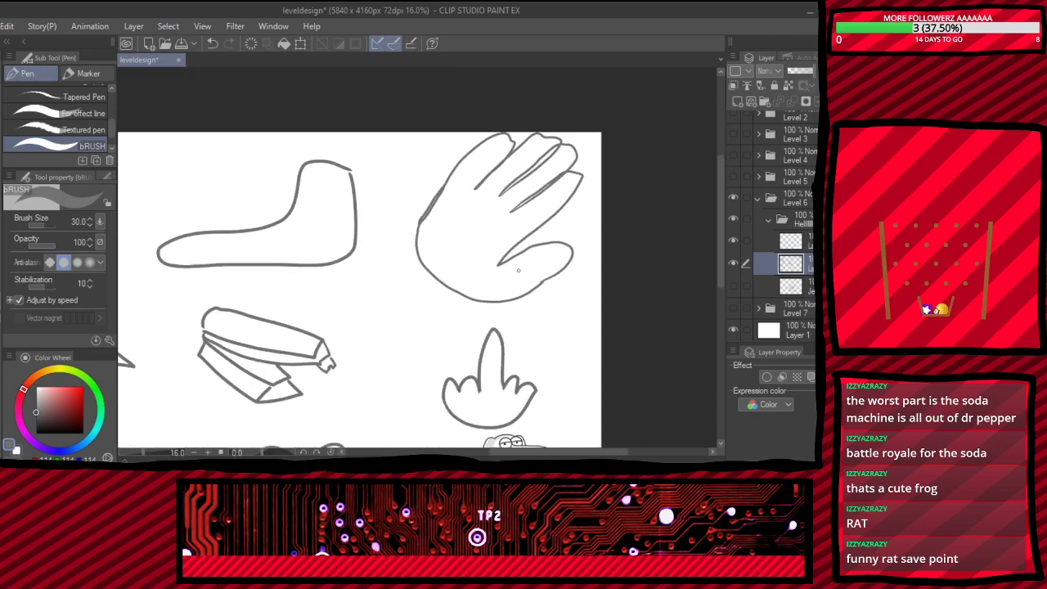
{"action": "scroll", "coordinate": [524, 238], "scroll_direction": "down", "scroll_amount": 1}
{"action": "scroll", "coordinate": [537, 246], "scroll_direction": "up", "scroll_amount": 3}
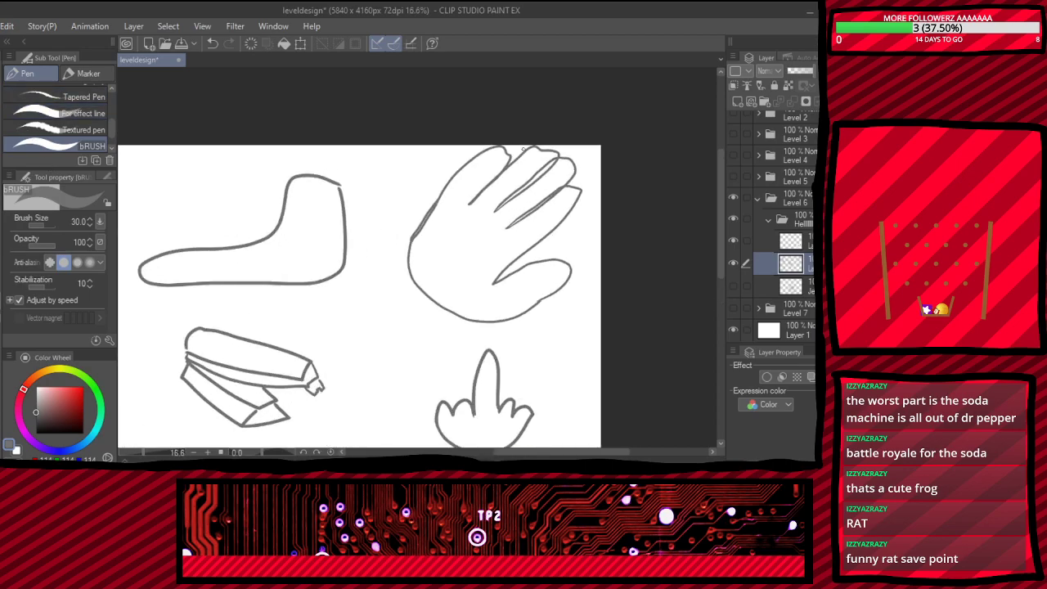
{"action": "mouse_move", "coordinate": [546, 329]}
{"action": "left_mouse_down"}
{"action": "mouse_move", "coordinate": [530, 319]}
{"action": "mouse_move", "coordinate": [543, 326]}
{"action": "left_mouse_up"}
{"action": "key", "text": "ctrl+z"}
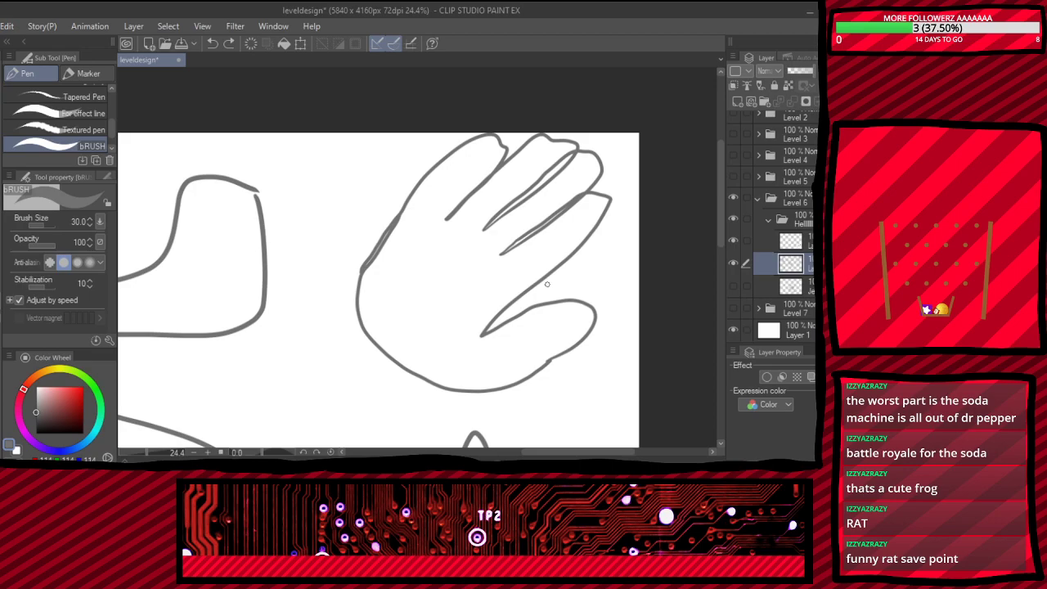
- Compare the hand outline's fingers, thumb and palm edge with the hooked shape and the rest of the Level 6 maps
{"action": "scroll", "coordinate": [547, 284], "scroll_direction": "down", "scroll_amount": 4}
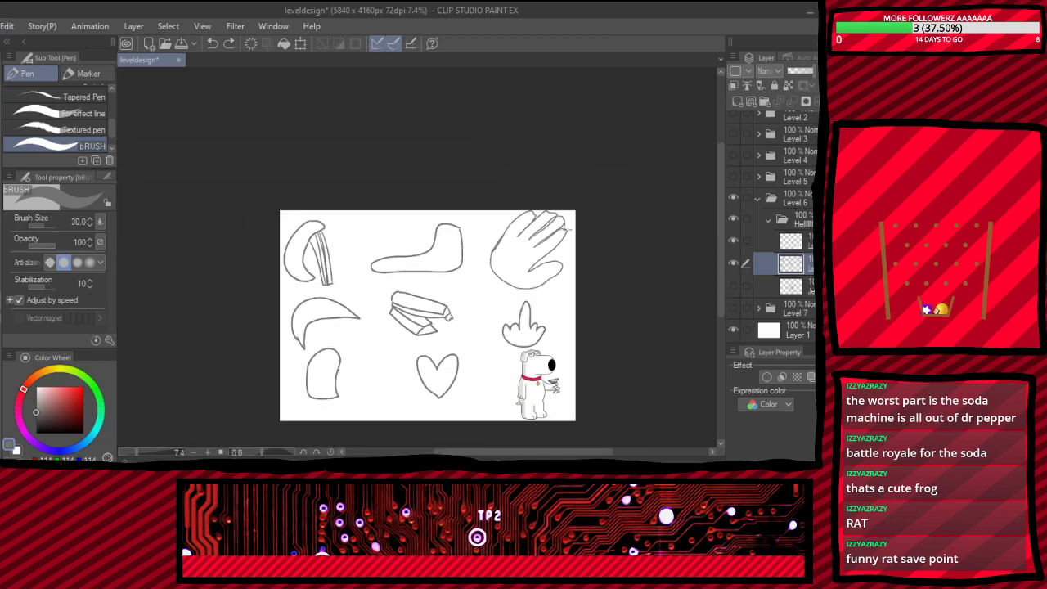
{"action": "scroll", "coordinate": [565, 226], "scroll_direction": "up", "scroll_amount": 3}
{"action": "scroll", "coordinate": [533, 217], "scroll_direction": "up", "scroll_amount": 3}
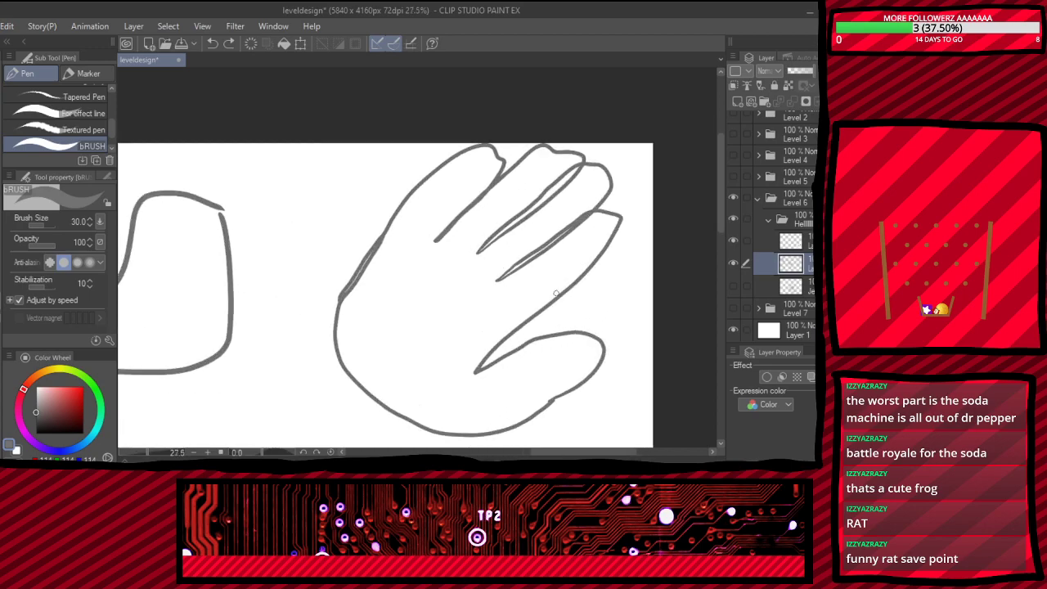
{"action": "scroll", "coordinate": [575, 299], "scroll_direction": "down", "scroll_amount": 5}
{"action": "scroll", "coordinate": [397, 300], "scroll_direction": "up", "scroll_amount": 3}
{"action": "scroll", "coordinate": [393, 317], "scroll_direction": "up", "scroll_amount": 1}
{"action": "scroll", "coordinate": [393, 317], "scroll_direction": "down", "scroll_amount": 3}
{"action": "scroll", "coordinate": [438, 186], "scroll_direction": "up", "scroll_amount": 4}
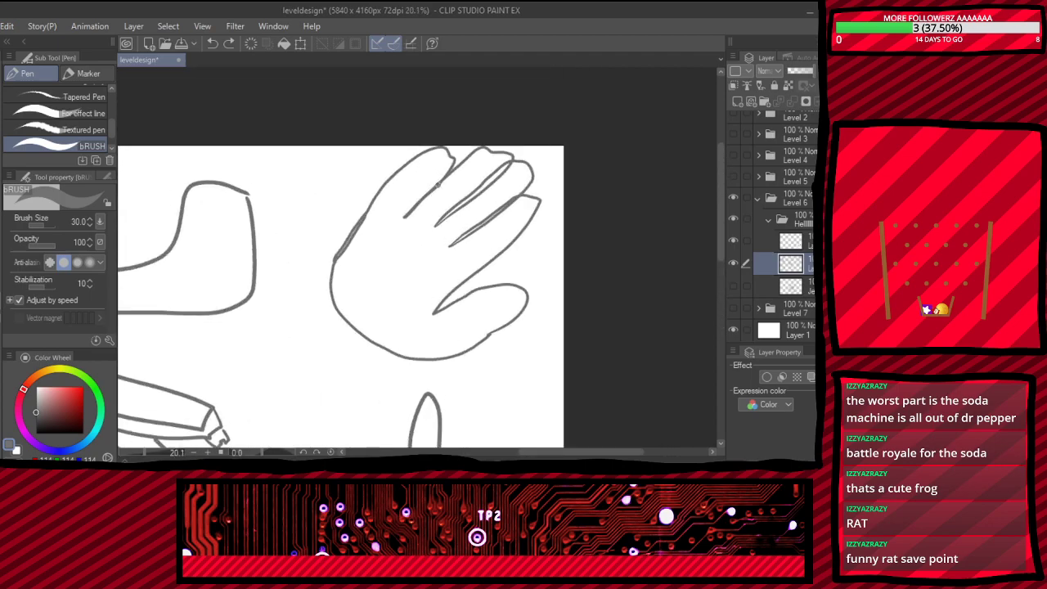
{"action": "scroll", "coordinate": [438, 187], "scroll_direction": "up", "scroll_amount": 1}
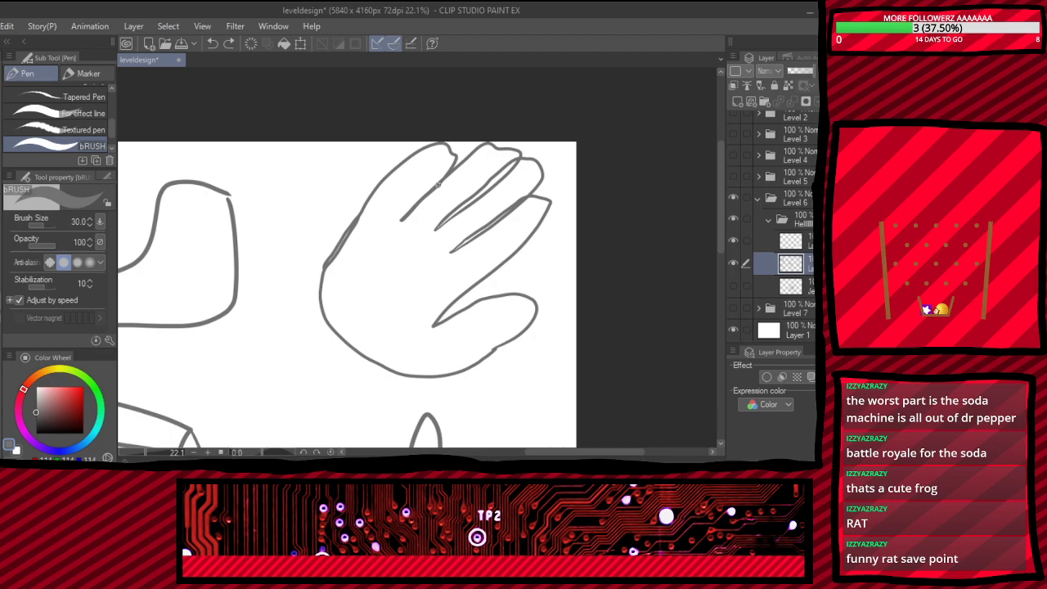
{"action": "scroll", "coordinate": [438, 185], "scroll_direction": "down", "scroll_amount": 3}
{"action": "scroll", "coordinate": [438, 187], "scroll_direction": "up", "scroll_amount": 4}
{"action": "scroll", "coordinate": [433, 220], "scroll_direction": "up", "scroll_amount": 3}
{"action": "scroll", "coordinate": [426, 220], "scroll_direction": "down", "scroll_amount": 2}
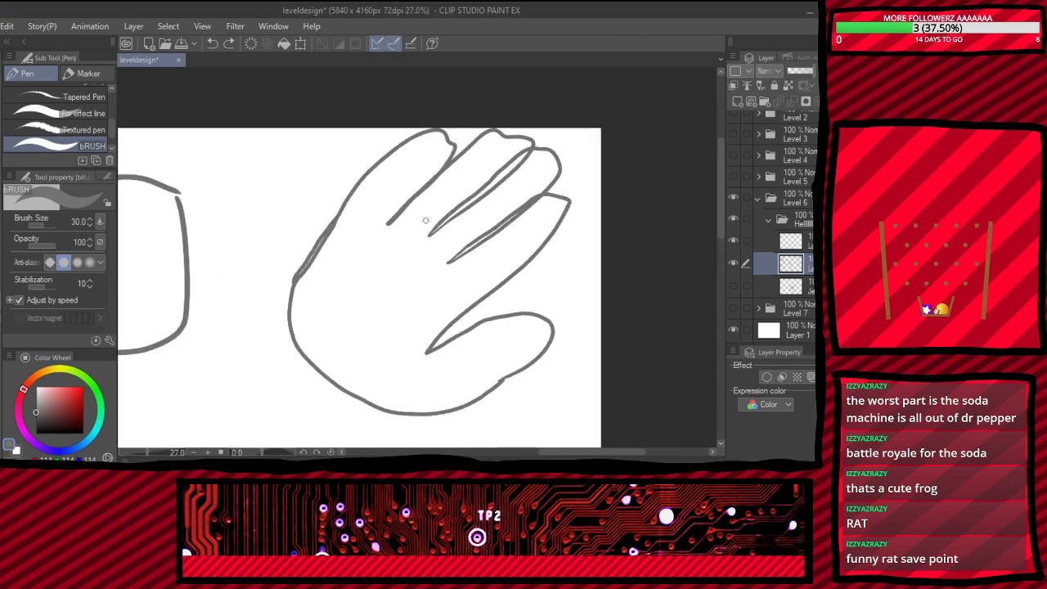
{"action": "scroll", "coordinate": [425, 220], "scroll_direction": "down", "scroll_amount": 5}
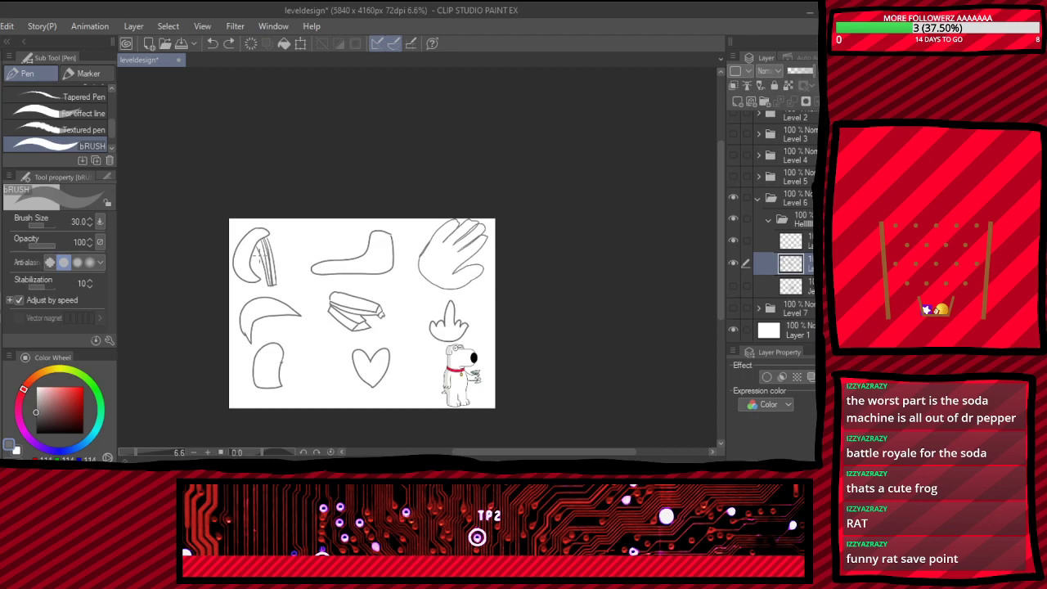
{"action": "scroll", "coordinate": [259, 253], "scroll_direction": "up", "scroll_amount": 4}
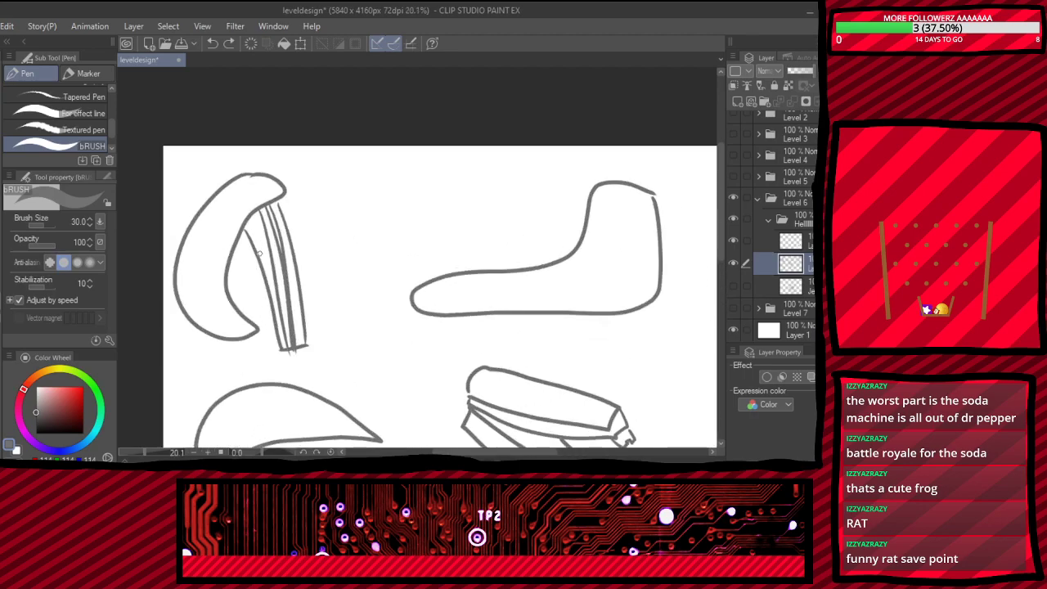
{"action": "scroll", "coordinate": [374, 260], "scroll_direction": "down", "scroll_amount": 3}
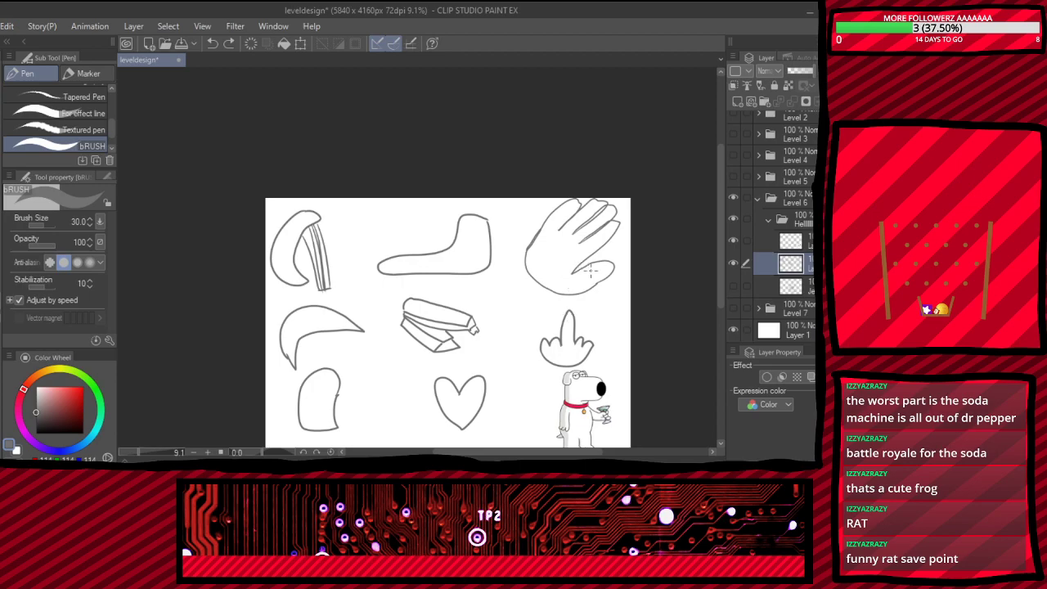
{"action": "scroll", "coordinate": [587, 270], "scroll_direction": "up", "scroll_amount": 6}
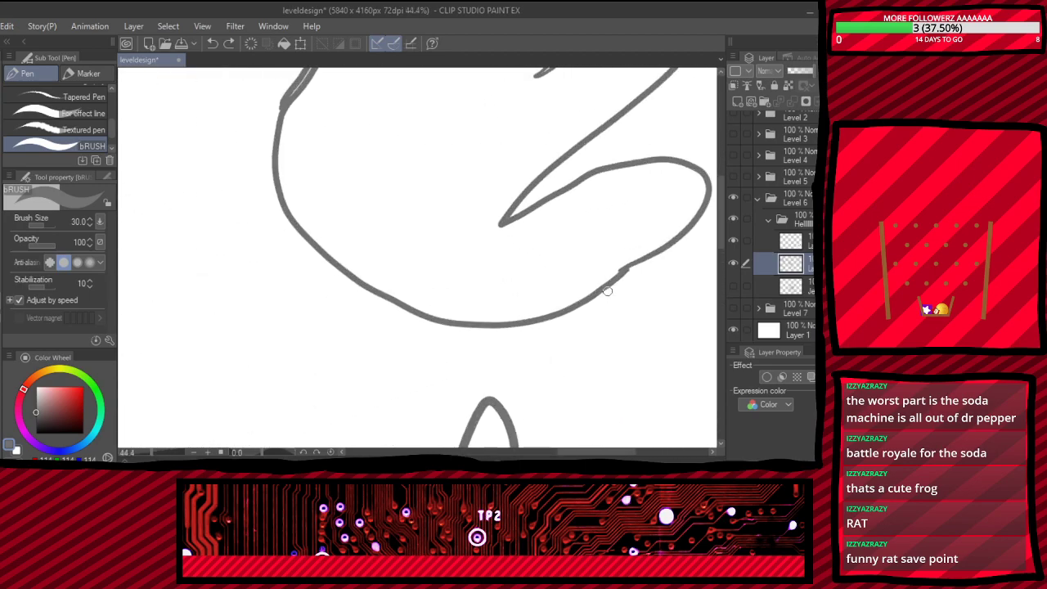
{"action": "left_click_drag", "start_coordinate": [624, 270], "coordinate": [502, 329]}
{"action": "scroll", "coordinate": [456, 283], "scroll_direction": "down", "scroll_amount": 5}
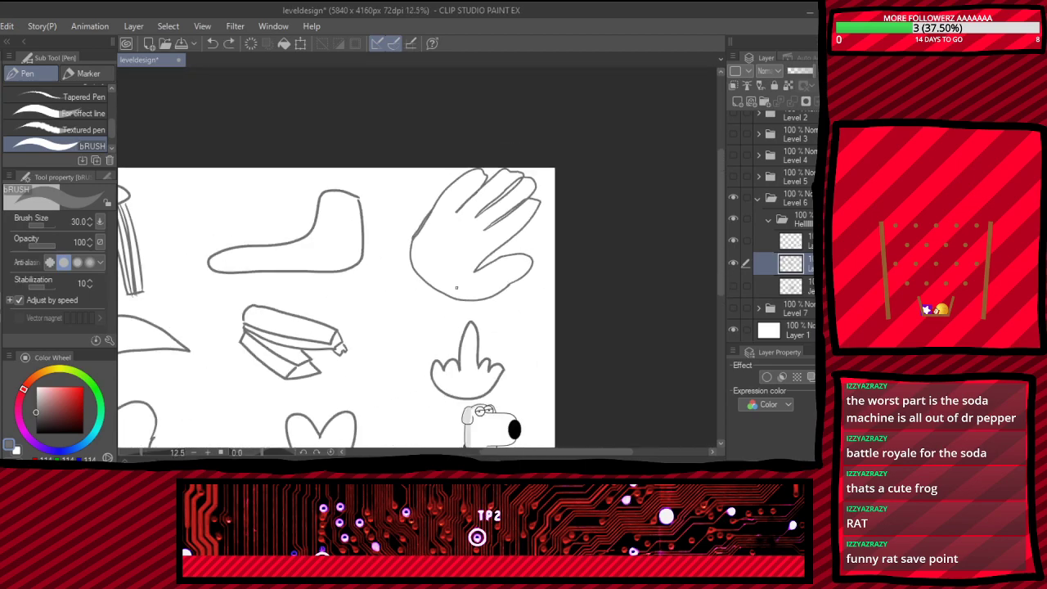
{"action": "scroll", "coordinate": [457, 286], "scroll_direction": "down", "scroll_amount": 2}
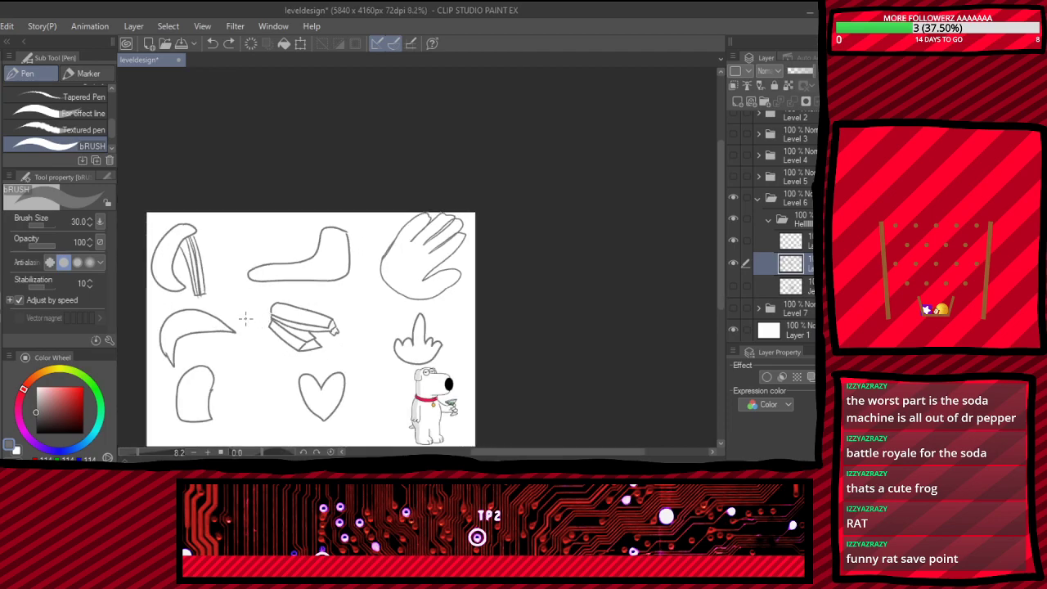
{"action": "scroll", "coordinate": [331, 266], "scroll_direction": "up", "scroll_amount": 2}
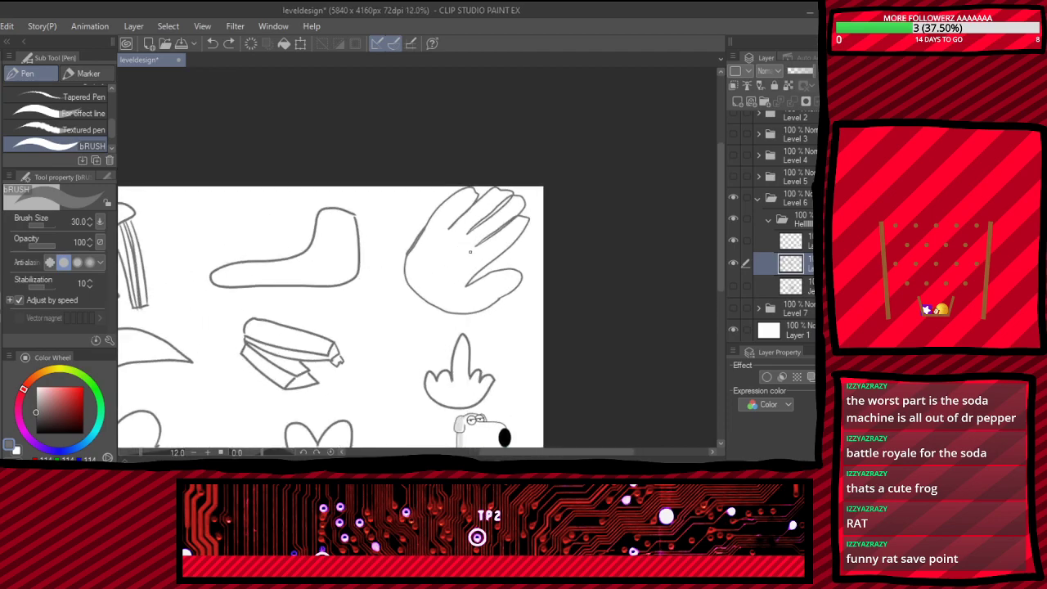
{"action": "scroll", "coordinate": [471, 254], "scroll_direction": "up", "scroll_amount": 1}
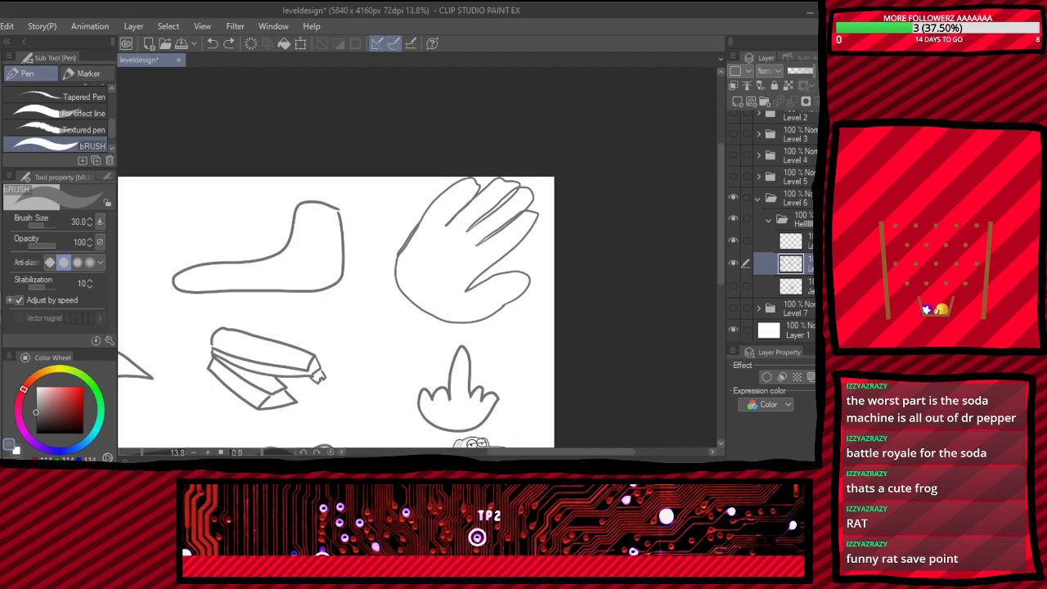
- Collapse the Level 6 subfolder and the Level 6 folder, and hide Level 6
{"action": "left_click", "coordinate": [797, 219]}
{"action": "left_click", "coordinate": [769, 219]}
{"action": "left_click", "coordinate": [733, 248]}
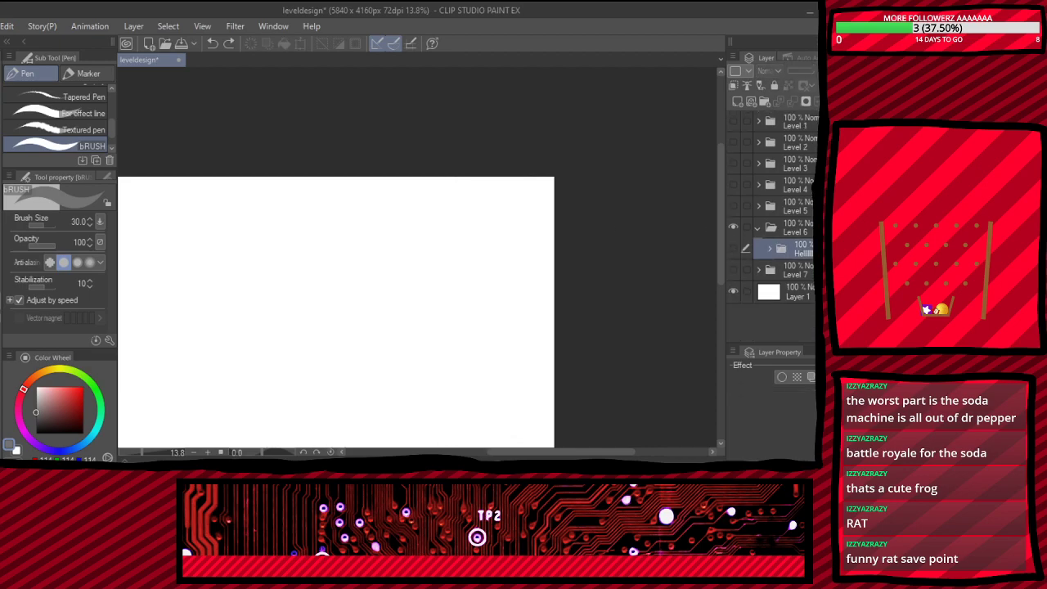
{"action": "left_click", "coordinate": [733, 248]}
{"action": "left_click", "coordinate": [758, 227]}
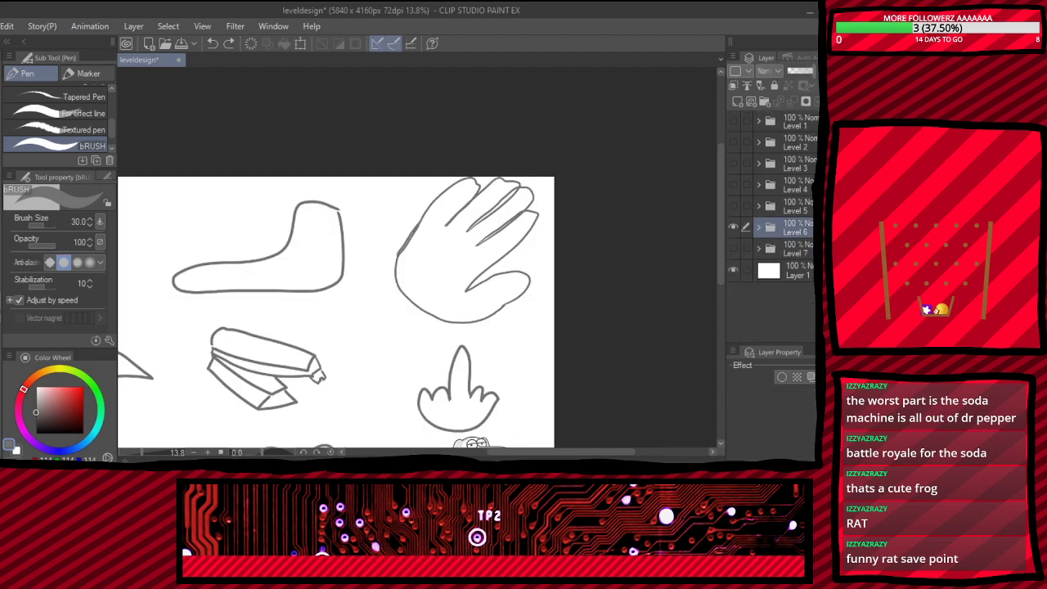
{"action": "left_click", "coordinate": [733, 227]}
- Show the Level 7 and Level 5 folders in turn to review their maps, and hide them again
{"action": "left_click", "coordinate": [733, 248]}
{"action": "left_click", "coordinate": [733, 248]}
{"action": "left_click", "coordinate": [733, 206]}
{"action": "left_click", "coordinate": [733, 206]}
{"action": "left_click", "coordinate": [733, 248]}
{"action": "key", "text": "ctrl+minus"}
{"action": "key", "text": "ctrl+minus"}
{"action": "key", "text": "ctrl+minus"}
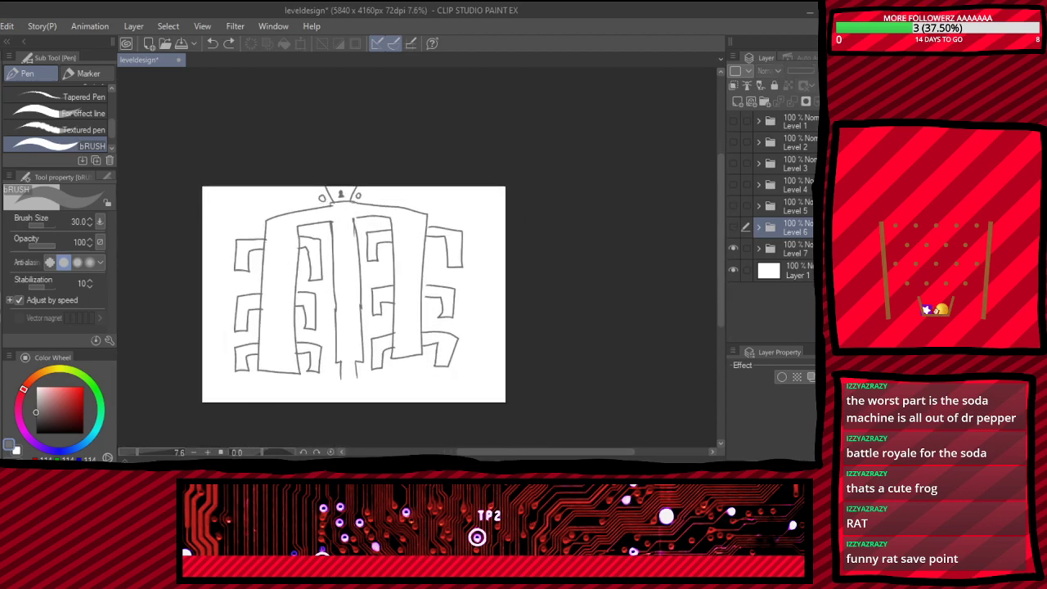
{"action": "key", "text": "ctrl+plus"}
{"action": "left_click", "coordinate": [733, 247]}
- Show the Level 5 folder and make it the only selected folder
{"action": "left_click", "coordinate": [745, 206]}
{"action": "left_click", "coordinate": [733, 206]}
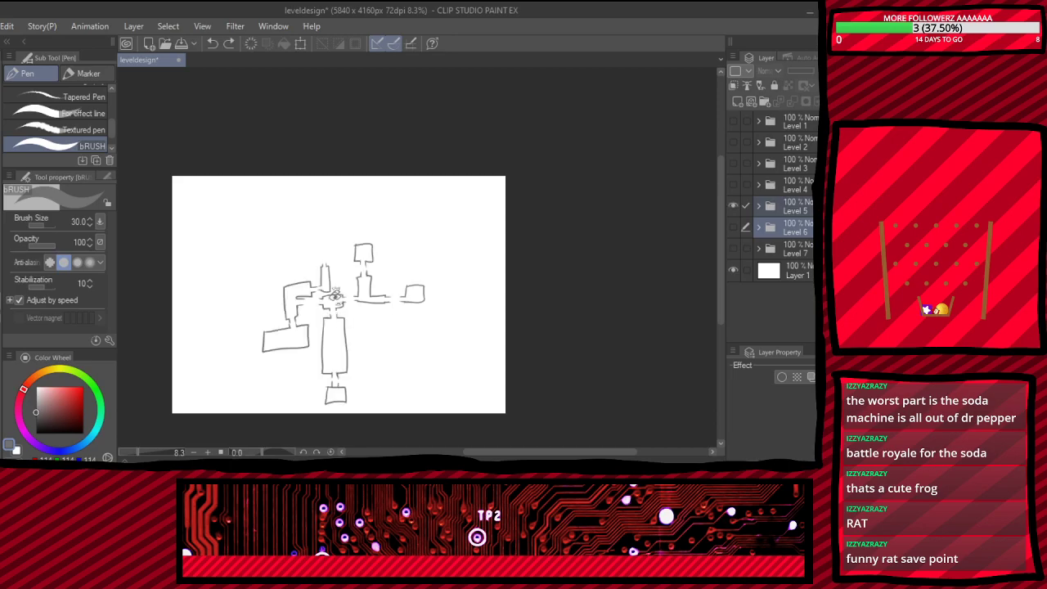
{"action": "left_click", "coordinate": [745, 206]}
{"action": "left_click", "coordinate": [784, 205]}
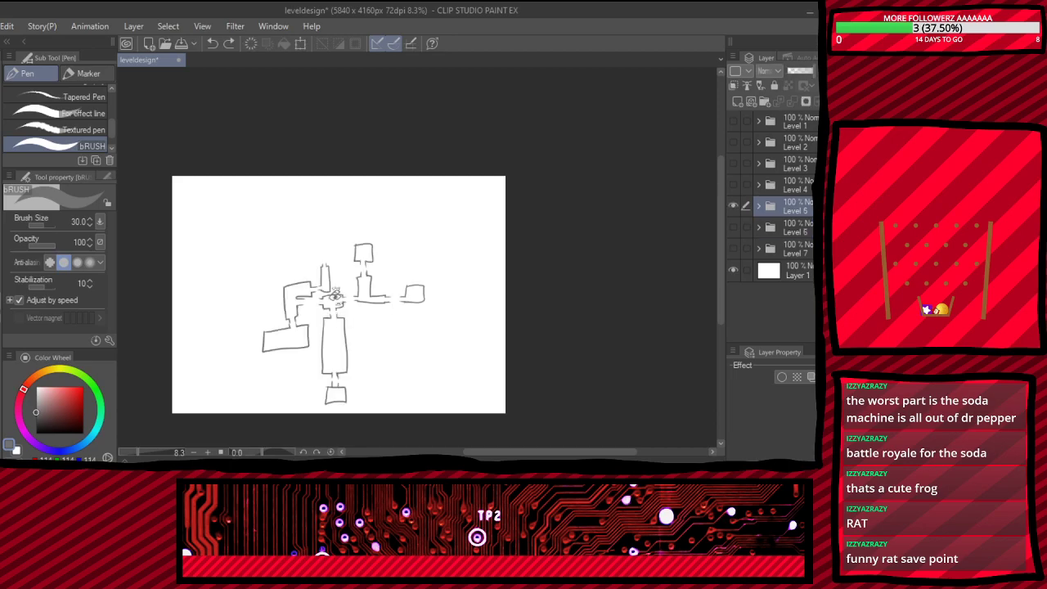
- Hide Level 5 and check the Level 4, Level 3 and Level 6 maps by briefly showing each folder
{"action": "left_click", "coordinate": [733, 206]}
{"action": "left_click", "coordinate": [733, 184]}
{"action": "left_click", "coordinate": [733, 184]}
{"action": "left_click", "coordinate": [733, 162]}
{"action": "left_click", "coordinate": [733, 163]}
{"action": "left_click", "coordinate": [733, 227]}
{"action": "left_click", "coordinate": [733, 226]}
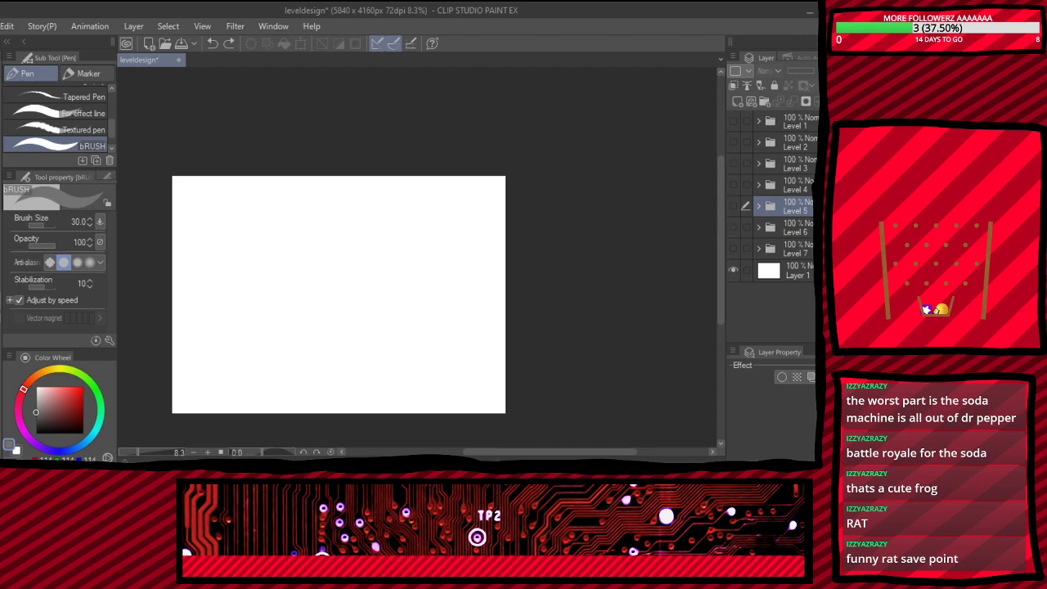
- Show and expand the Level 5 folder, and make its Ocean layer active
{"action": "left_click", "coordinate": [733, 205]}
{"action": "left_click", "coordinate": [758, 205]}
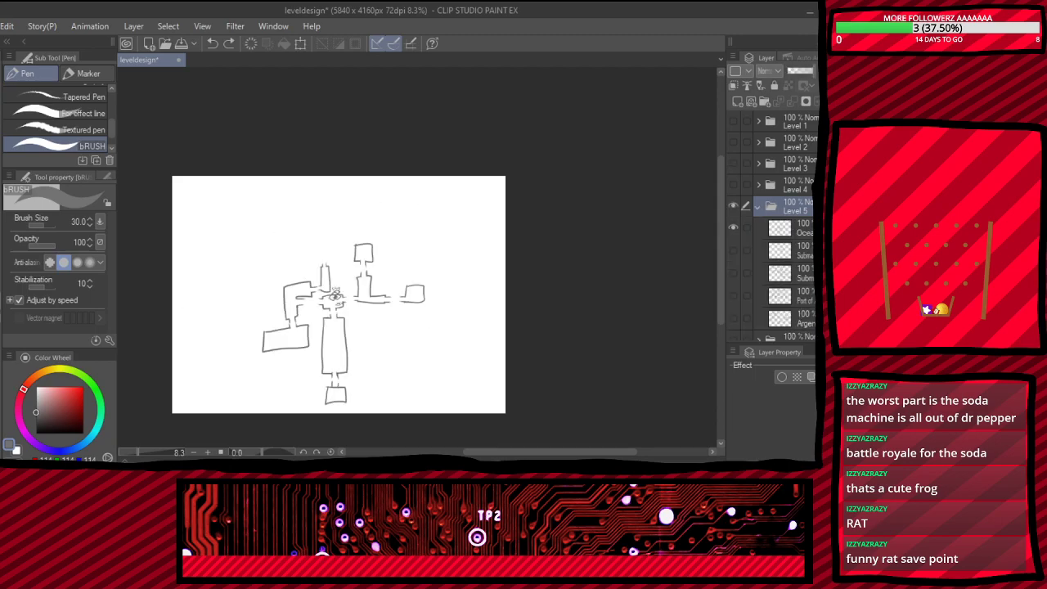
{"action": "left_click", "coordinate": [786, 227]}
- Draw a roughly square room above the narrow vertical corridor near the shop on the Ocean map
{"action": "scroll", "coordinate": [395, 314], "scroll_direction": "down", "scroll_amount": 2}
{"action": "scroll", "coordinate": [308, 314], "scroll_direction": "up", "scroll_amount": 5}
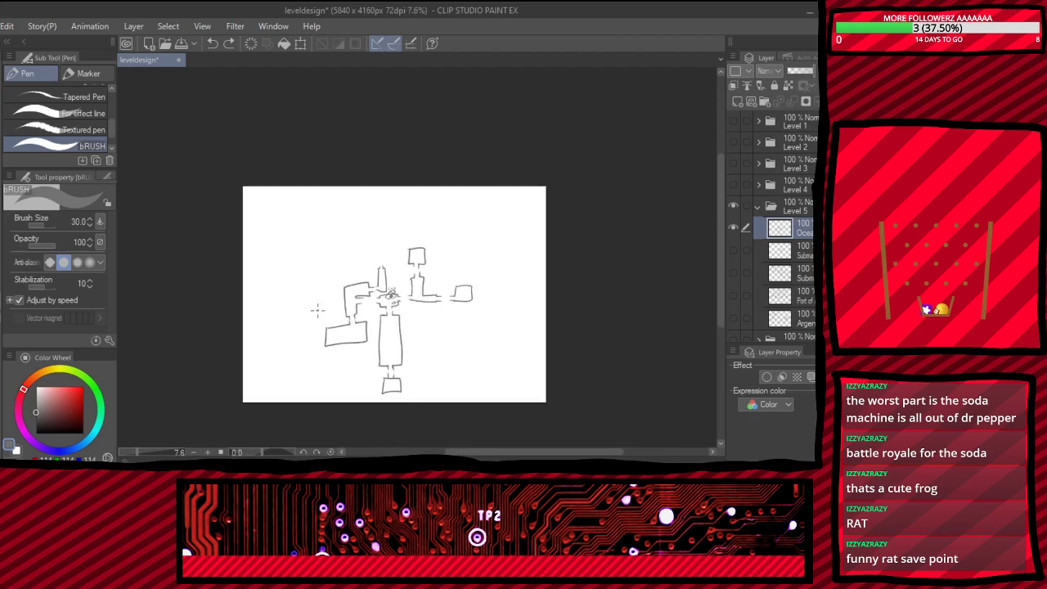
{"action": "scroll", "coordinate": [457, 299], "scroll_direction": "down", "scroll_amount": 4}
{"action": "scroll", "coordinate": [482, 284], "scroll_direction": "up", "scroll_amount": 7}
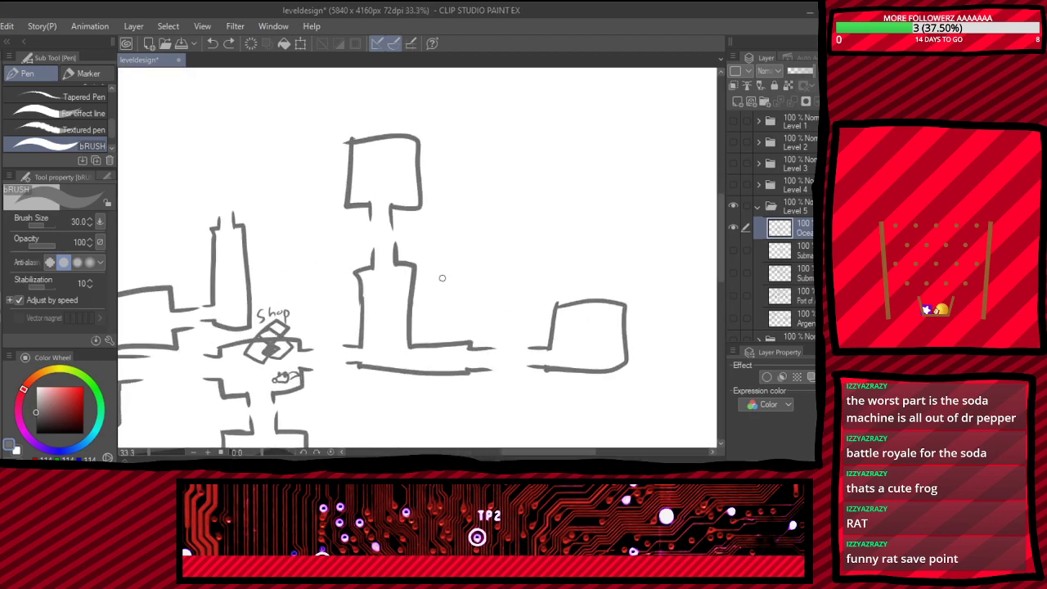
{"action": "scroll", "coordinate": [337, 272], "scroll_direction": "down", "scroll_amount": 2}
{"action": "scroll", "coordinate": [278, 192], "scroll_direction": "down", "scroll_amount": 3}
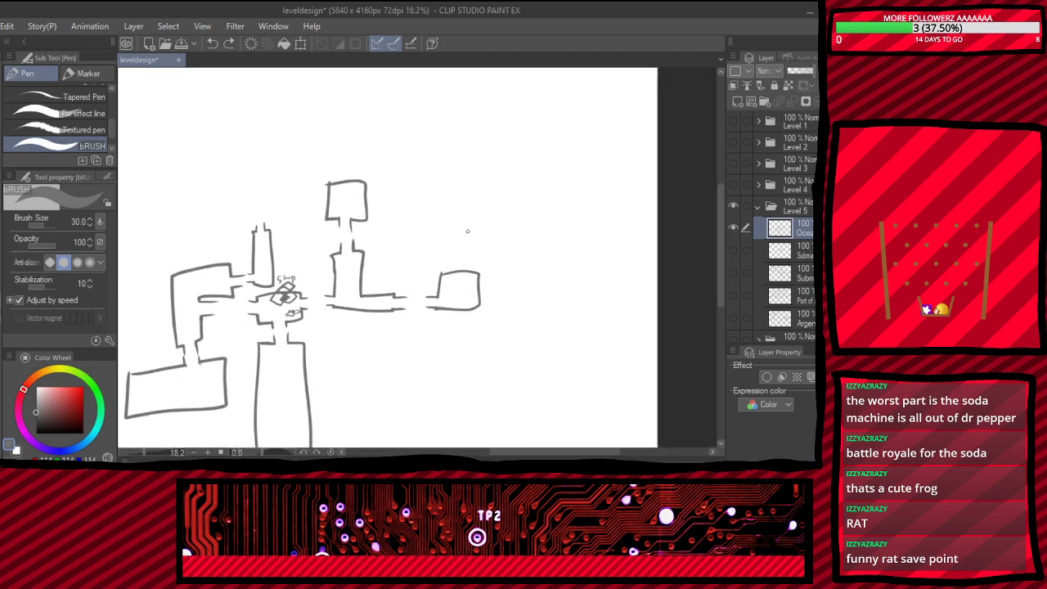
{"action": "scroll", "coordinate": [231, 184], "scroll_direction": "up", "scroll_amount": 5}
{"action": "scroll", "coordinate": [436, 271], "scroll_direction": "down", "scroll_amount": 2}
{"action": "scroll", "coordinate": [341, 250], "scroll_direction": "up", "scroll_amount": 3}
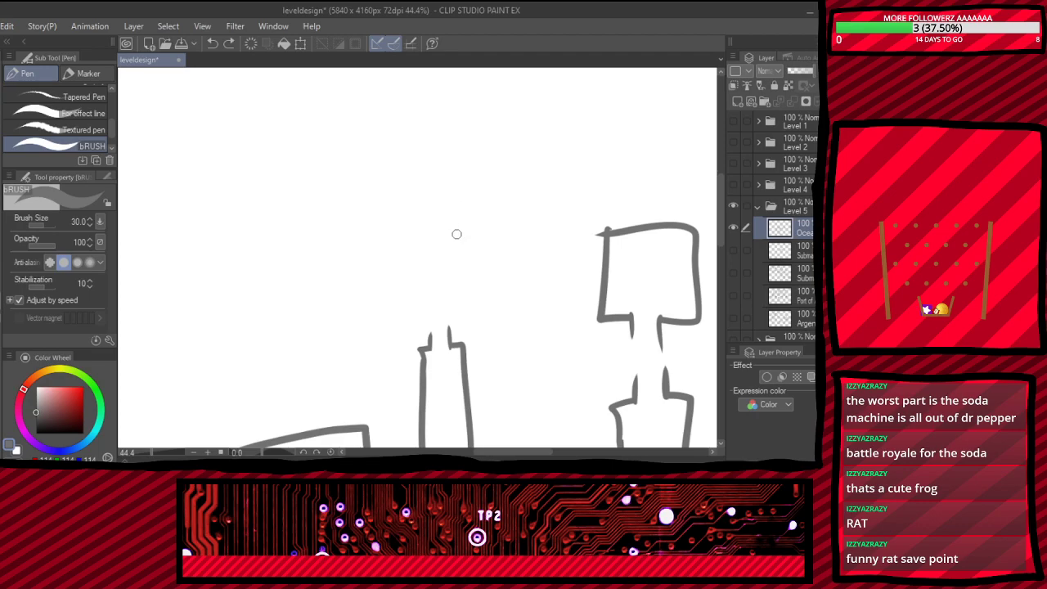
{"action": "mouse_move", "coordinate": [387, 178]}
{"action": "left_mouse_down"}
{"action": "mouse_move", "coordinate": [410, 269]}
{"action": "mouse_move", "coordinate": [484, 275]}
{"action": "mouse_move", "coordinate": [469, 175]}
{"action": "mouse_move", "coordinate": [389, 172]}
{"action": "mouse_move", "coordinate": [389, 253]}
{"action": "left_mouse_up"}
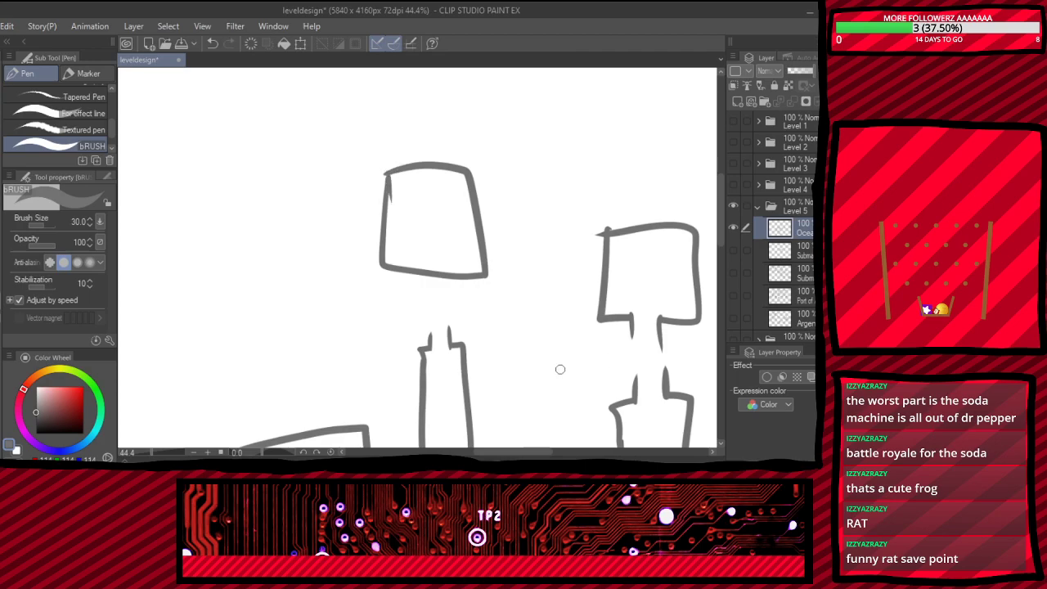
- Open a doorway in the new room's bottom wall and draw its two short sides facing the corridor below
{"action": "key", "text": "e"}
{"action": "key", "text": "p"}
{"action": "mouse_move", "coordinate": [421, 271]}
{"action": "left_mouse_down"}
{"action": "mouse_move", "coordinate": [422, 299]}
{"action": "mouse_move", "coordinate": [446, 298]}
{"action": "left_mouse_up"}
{"action": "key", "text": "ctrl+z"}
{"action": "scroll", "coordinate": [463, 285], "scroll_direction": "down", "scroll_amount": 5}
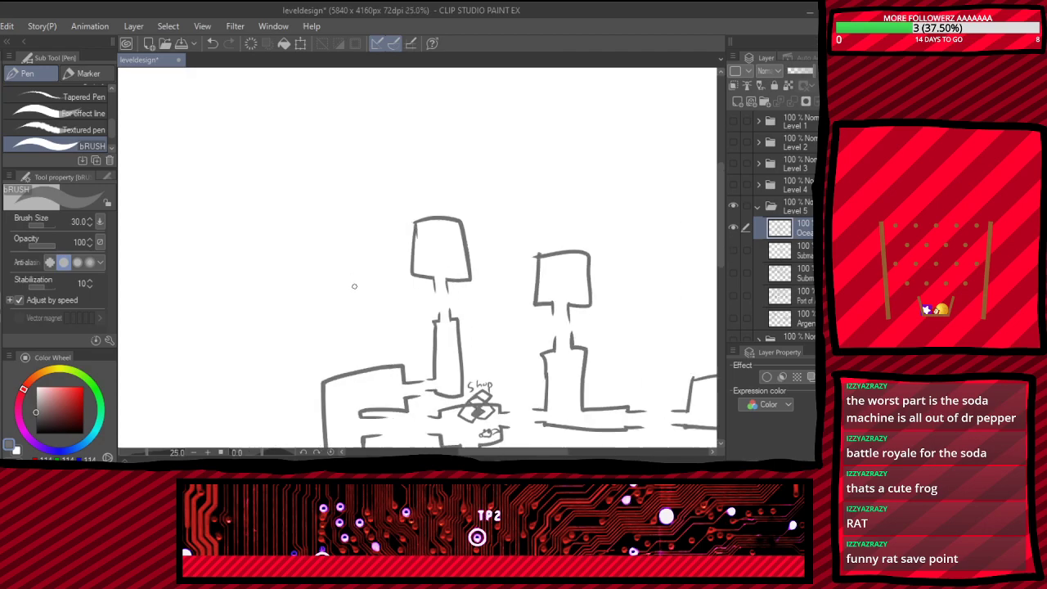
{"action": "scroll", "coordinate": [422, 331], "scroll_direction": "up", "scroll_amount": 3}
{"action": "scroll", "coordinate": [334, 333], "scroll_direction": "up", "scroll_amount": 5}
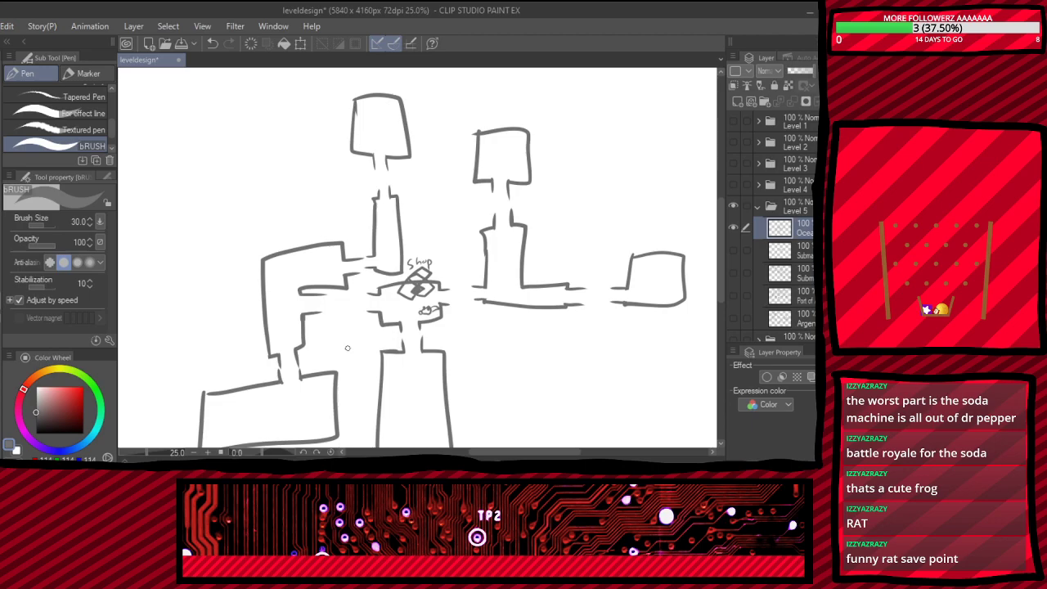
{"action": "scroll", "coordinate": [334, 292], "scroll_direction": "down", "scroll_amount": 5}
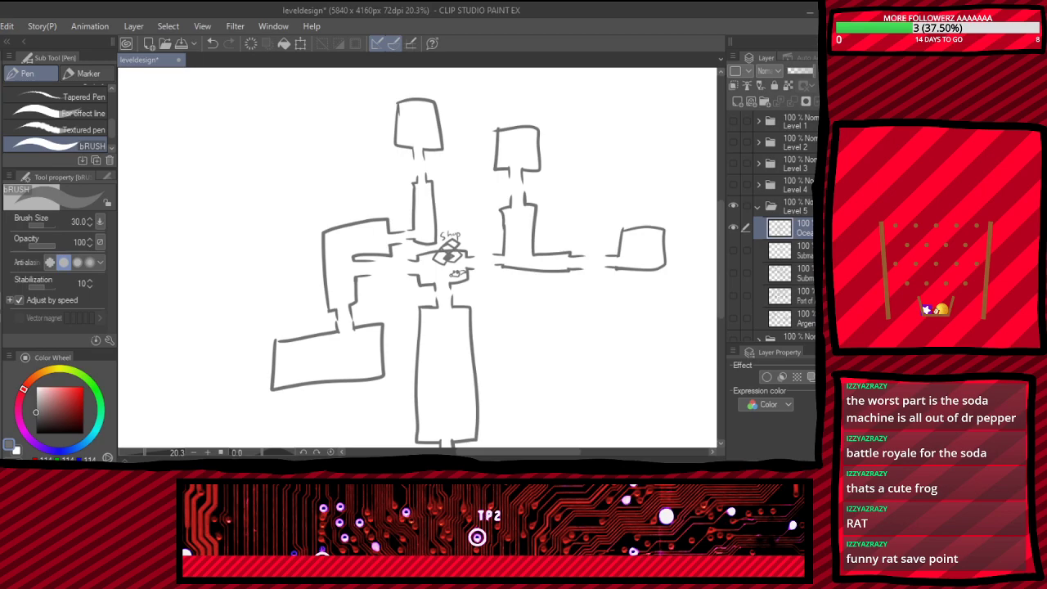
- Collapse and hide the Level 5 folder, and show the Level 4 folder
{"action": "left_click", "coordinate": [758, 207]}
{"action": "left_click", "coordinate": [733, 205]}
{"action": "left_click", "coordinate": [733, 184]}
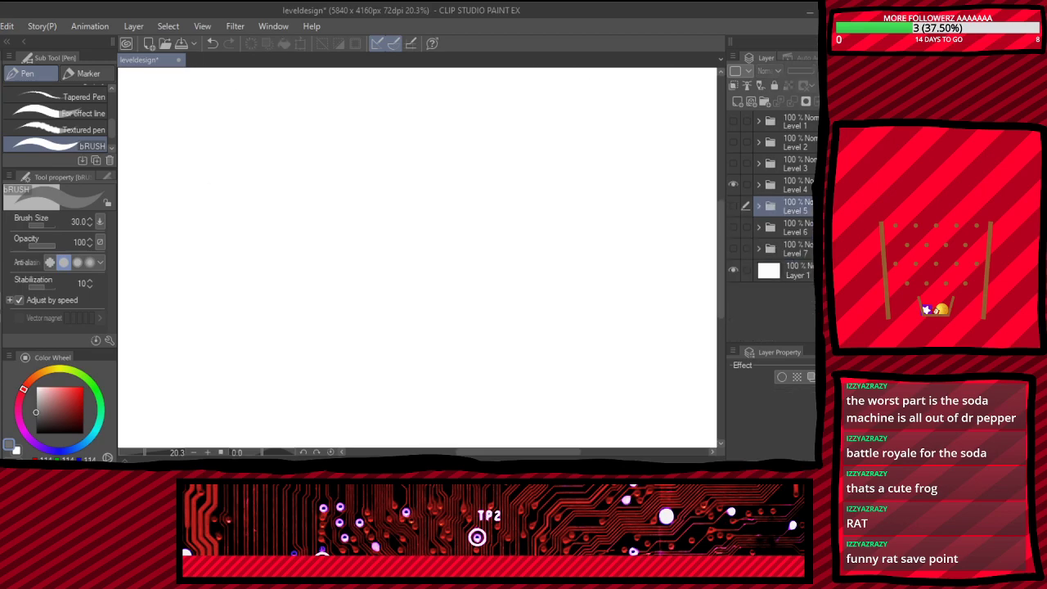
- Check the Level 4, Level 3, Level 2 and Level 1 maps one after another, leaving their folders hidden
{"action": "scroll", "coordinate": [458, 103], "scroll_direction": "down", "scroll_amount": 8}
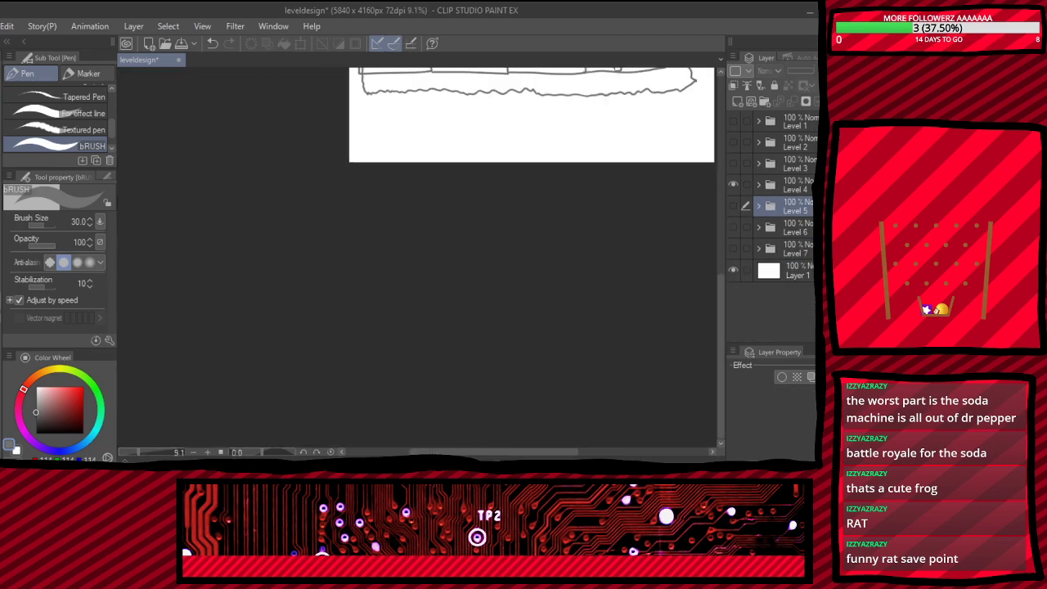
{"action": "scroll", "coordinate": [518, 91], "scroll_direction": "up", "scroll_amount": 5}
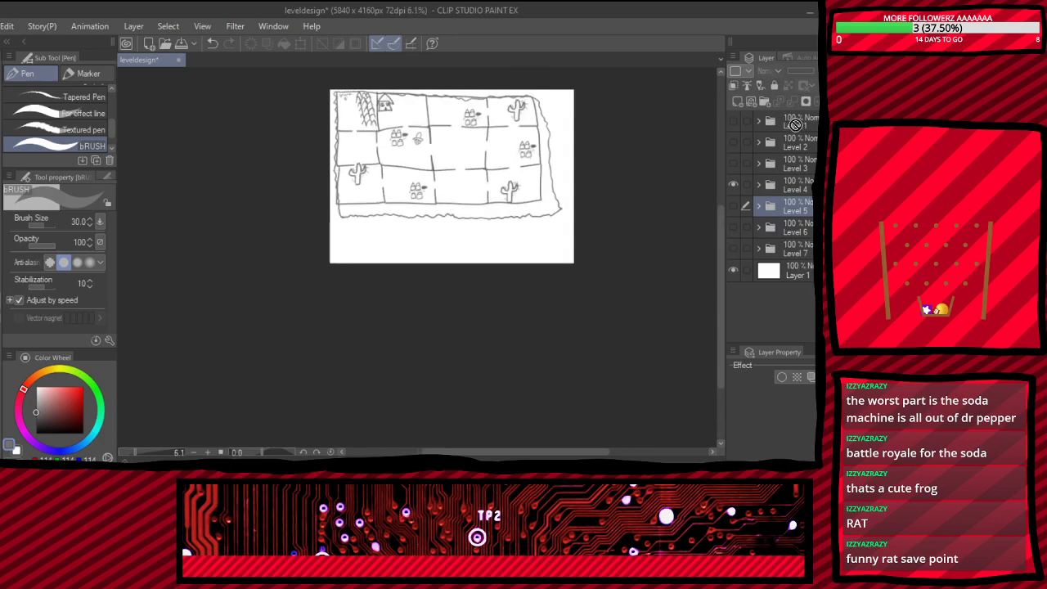
{"action": "left_click", "coordinate": [733, 184]}
{"action": "left_click", "coordinate": [733, 163]}
{"action": "left_click", "coordinate": [733, 163]}
{"action": "left_click", "coordinate": [733, 141]}
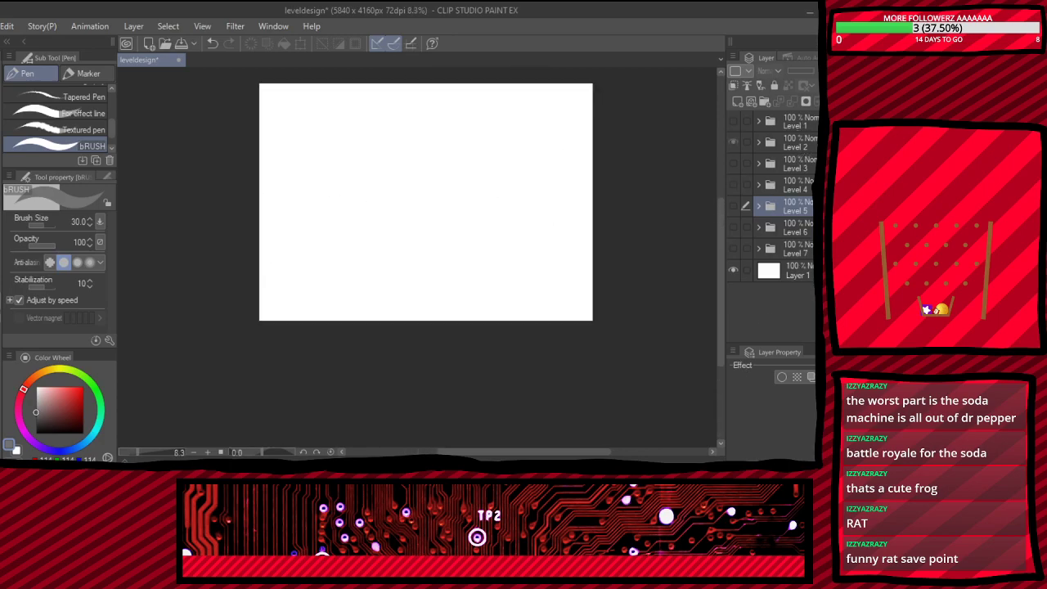
{"action": "left_click", "coordinate": [733, 142]}
{"action": "left_click", "coordinate": [733, 120]}
{"action": "left_click", "coordinate": [733, 120]}
{"action": "left_click", "coordinate": [733, 142]}
{"action": "left_click", "coordinate": [733, 141]}
- Look inside the Level 2 folder, collapse it, check the Level 3 and Level 4 maps, and select the Level 3 folder
{"action": "left_click", "coordinate": [758, 141]}
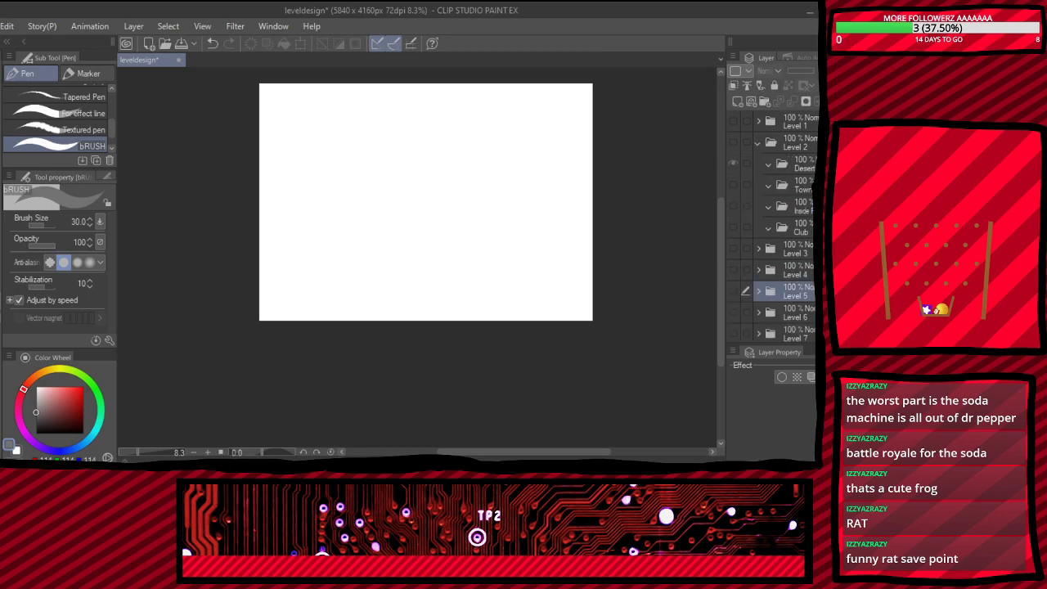
{"action": "left_click", "coordinate": [733, 142]}
{"action": "left_click", "coordinate": [758, 141]}
{"action": "left_click", "coordinate": [733, 141]}
{"action": "left_click", "coordinate": [733, 163]}
{"action": "left_click", "coordinate": [733, 162]}
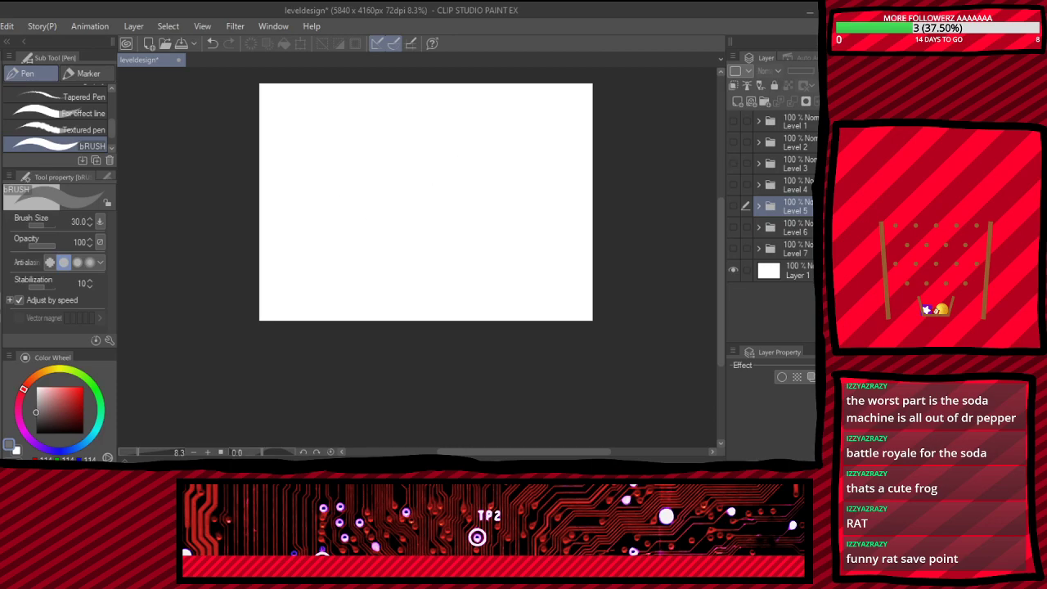
{"action": "left_click", "coordinate": [733, 184]}
{"action": "left_click", "coordinate": [733, 184]}
{"action": "left_click", "coordinate": [785, 162]}
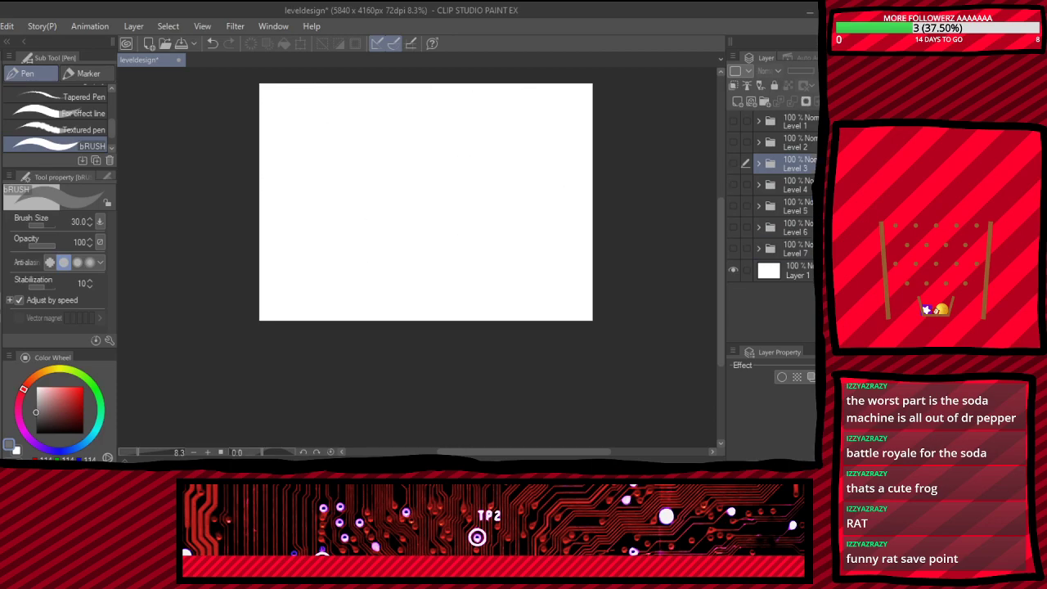
- Check the Level 7, Level 6 and Level 5 maps in turn, hiding each folder again
{"action": "left_click", "coordinate": [733, 247]}
{"action": "left_click", "coordinate": [733, 248]}
{"action": "left_click", "coordinate": [733, 226]}
{"action": "left_click", "coordinate": [733, 226]}
{"action": "left_click", "coordinate": [733, 205]}
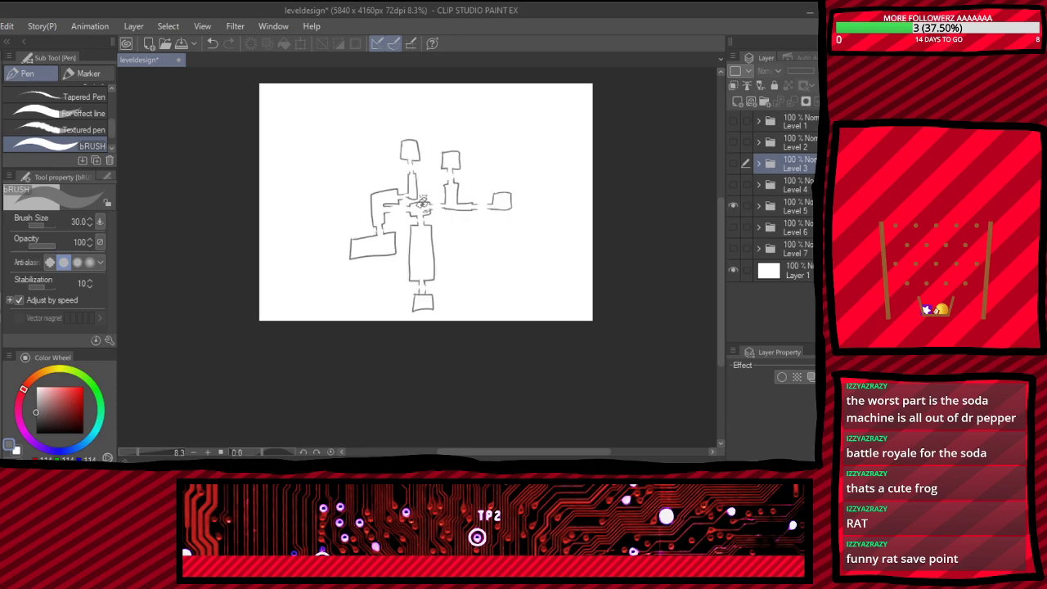
{"action": "left_click", "coordinate": [733, 205]}
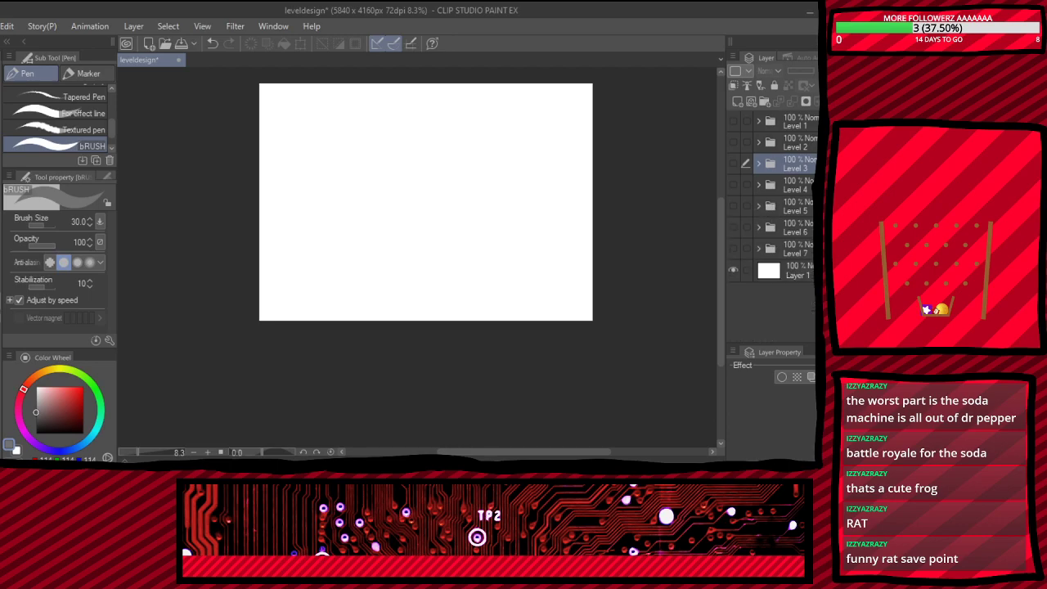
- Show and expand the Level 4 folder, and select its Mansion subfolder
{"action": "left_click", "coordinate": [733, 184]}
{"action": "left_click", "coordinate": [733, 184]}
{"action": "left_click", "coordinate": [733, 184]}
{"action": "left_click", "coordinate": [746, 184]}
{"action": "left_click", "coordinate": [784, 184]}
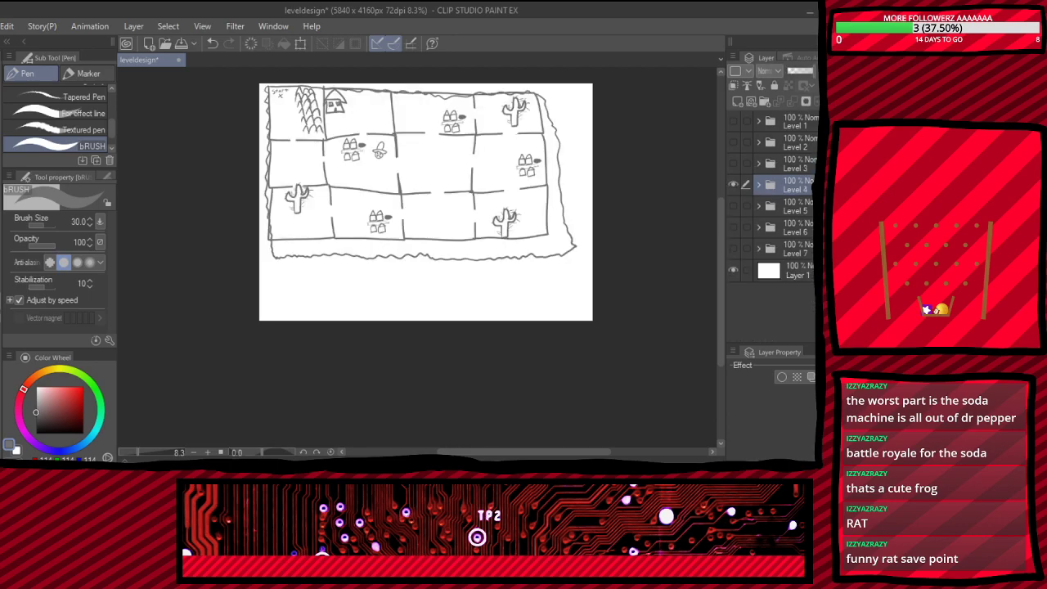
{"action": "left_click", "coordinate": [758, 185]}
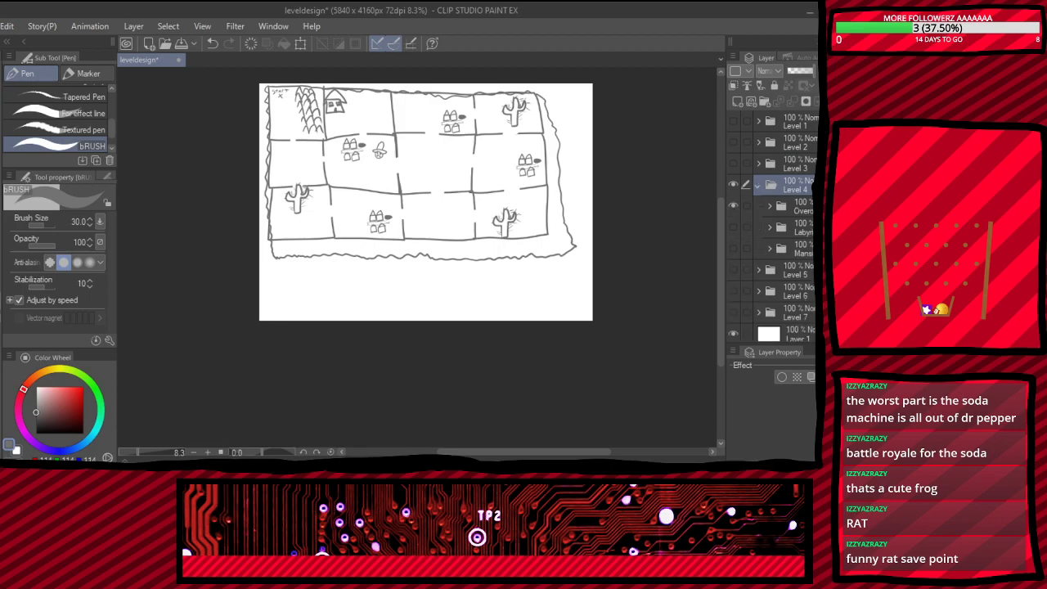
{"action": "left_click", "coordinate": [784, 248]}
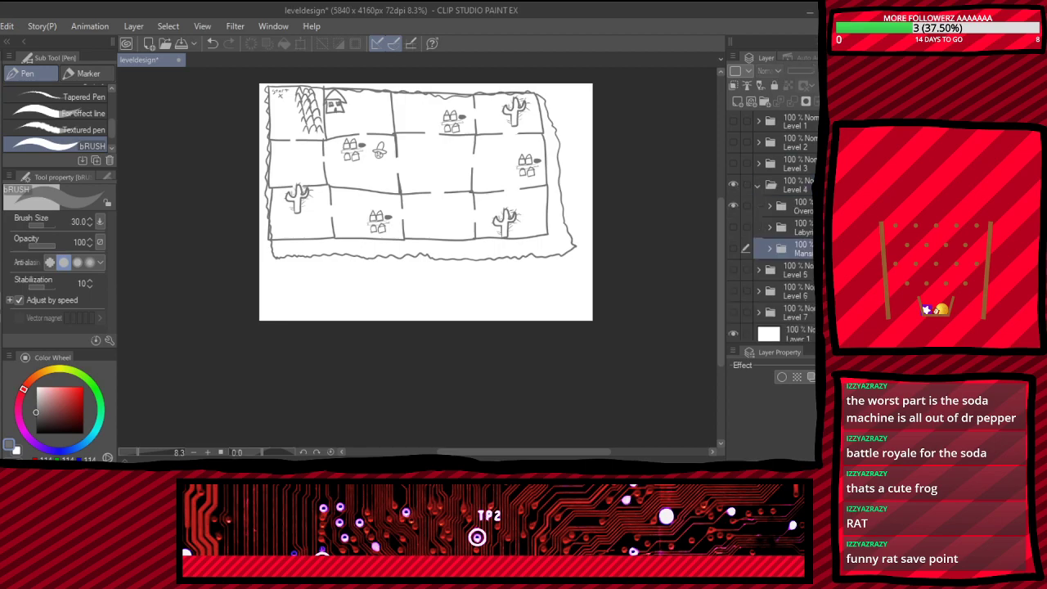
- Hide Level 4's overworld map, show and expand the Mansion subfolder, and make the layer inside it active
{"action": "left_click", "coordinate": [733, 206]}
{"action": "left_click", "coordinate": [733, 227]}
{"action": "left_click", "coordinate": [733, 226]}
{"action": "left_click", "coordinate": [733, 248]}
{"action": "left_click", "coordinate": [733, 248]}
{"action": "left_click", "coordinate": [733, 247]}
{"action": "left_click", "coordinate": [769, 247]}
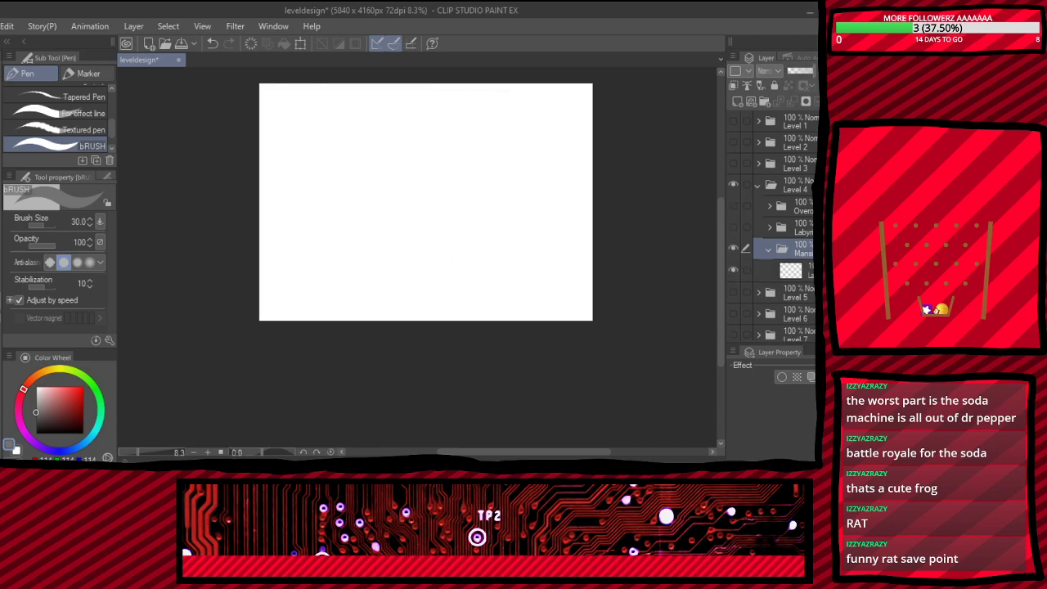
{"action": "left_click", "coordinate": [790, 270]}
{"action": "mouse_move", "coordinate": [351, 183]}
{"action": "left_mouse_down"}
{"action": "mouse_move", "coordinate": [374, 250]}
{"action": "mouse_move", "coordinate": [392, 237]}
{"action": "left_mouse_up"}
{"action": "key", "text": "ctrl+z"}
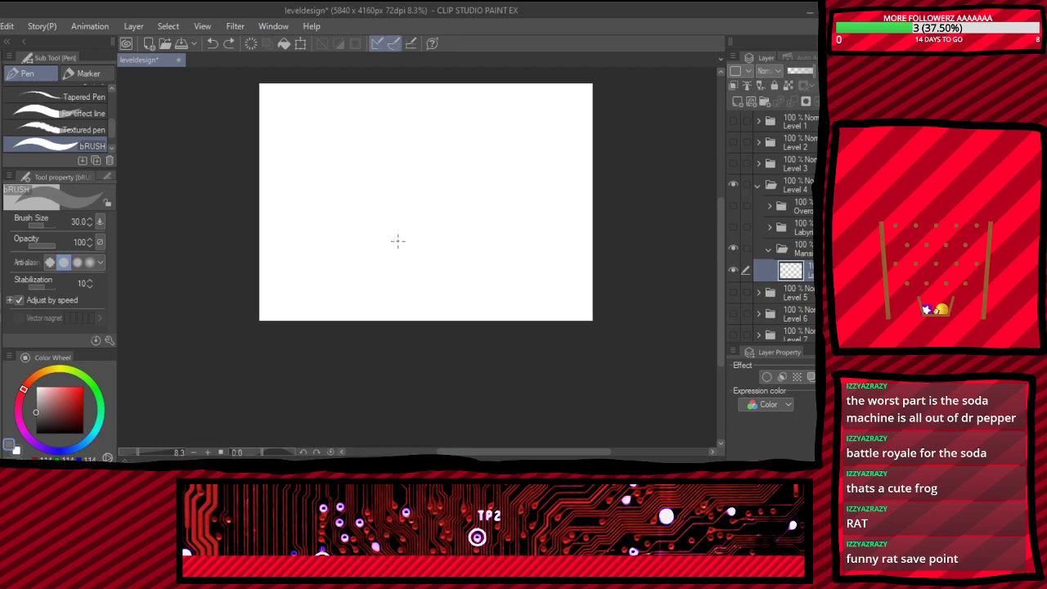
{"action": "scroll", "coordinate": [397, 240], "scroll_direction": "up", "scroll_amount": 2}
{"action": "scroll", "coordinate": [393, 196], "scroll_direction": "down", "scroll_amount": 4}
{"action": "scroll", "coordinate": [348, 169], "scroll_direction": "up", "scroll_amount": 4}
{"action": "scroll", "coordinate": [470, 267], "scroll_direction": "down", "scroll_amount": 3}
{"action": "scroll", "coordinate": [584, 330], "scroll_direction": "up", "scroll_amount": 4}
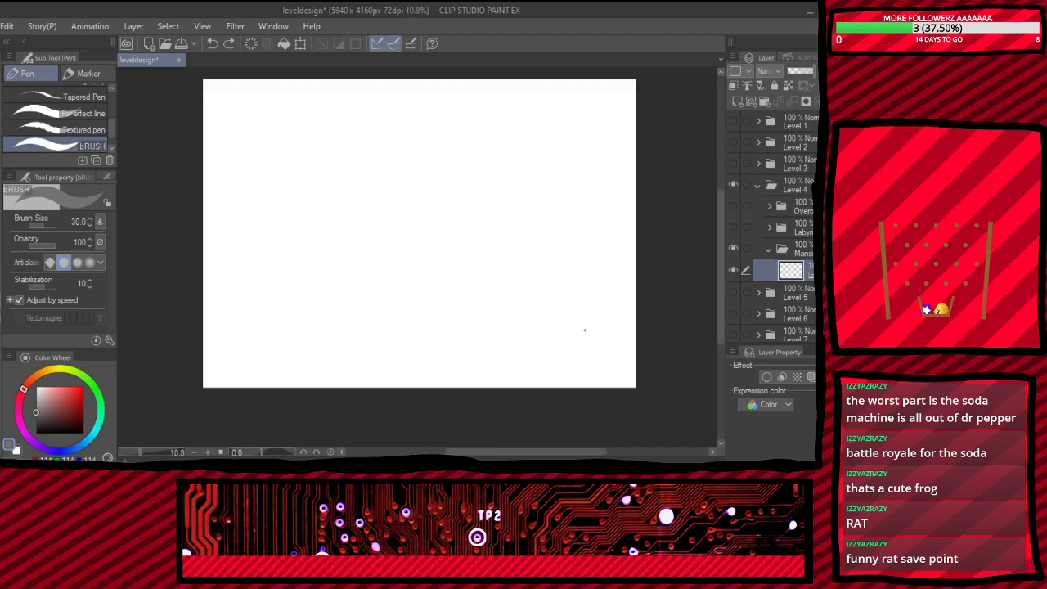
{"action": "mouse_move", "coordinate": [358, 286]}
{"action": "left_mouse_down"}
{"action": "mouse_move", "coordinate": [347, 248]}
{"action": "mouse_move", "coordinate": [394, 257]}
{"action": "left_mouse_up"}
{"action": "scroll", "coordinate": [365, 270], "scroll_direction": "down", "scroll_amount": 1}
{"action": "scroll", "coordinate": [365, 269], "scroll_direction": "down", "scroll_amount": 1}
{"action": "key", "text": "ctrl+z"}
{"action": "mouse_move", "coordinate": [346, 319]}
{"action": "left_mouse_down"}
{"action": "mouse_move", "coordinate": [346, 337]}
{"action": "mouse_move", "coordinate": [373, 316]}
{"action": "mouse_move", "coordinate": [370, 338]}
{"action": "mouse_move", "coordinate": [380, 319]}
{"action": "mouse_move", "coordinate": [441, 309]}
{"action": "left_mouse_up"}
{"action": "key", "text": "ctrl+z"}
- Draw a rectangular room low on the Mansion map with a doorway in its bottom wall, and clean up the doorway's right side
{"action": "mouse_move", "coordinate": [371, 320]}
{"action": "left_mouse_down"}
{"action": "mouse_move", "coordinate": [407, 316]}
{"action": "mouse_move", "coordinate": [404, 263]}
{"action": "mouse_move", "coordinate": [327, 265]}
{"action": "mouse_move", "coordinate": [346, 319]}
{"action": "left_mouse_up"}
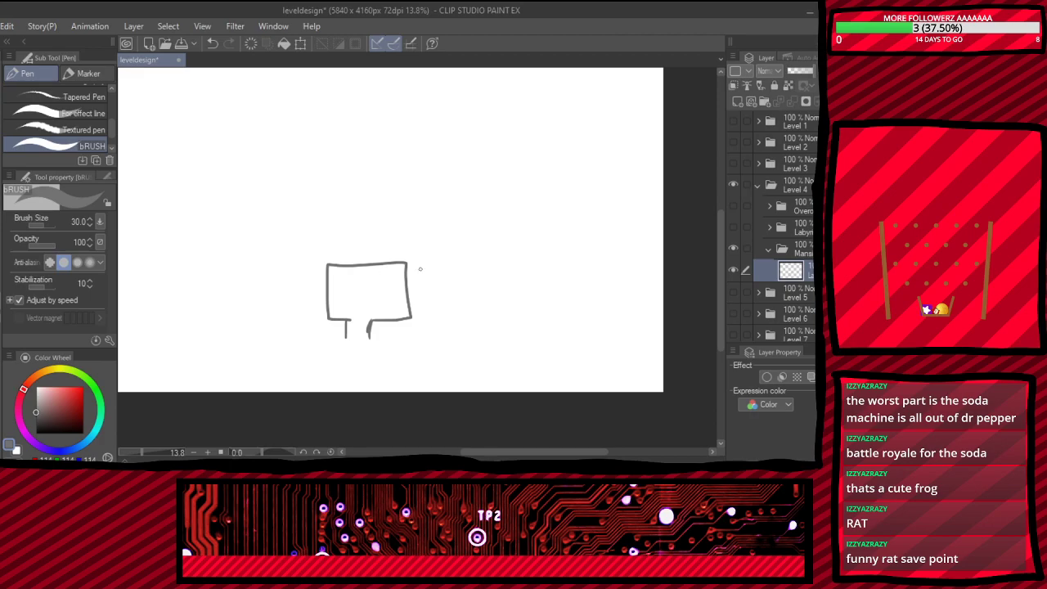
{"action": "scroll", "coordinate": [351, 368], "scroll_direction": "up", "scroll_amount": 5}
{"action": "key", "text": "e"}
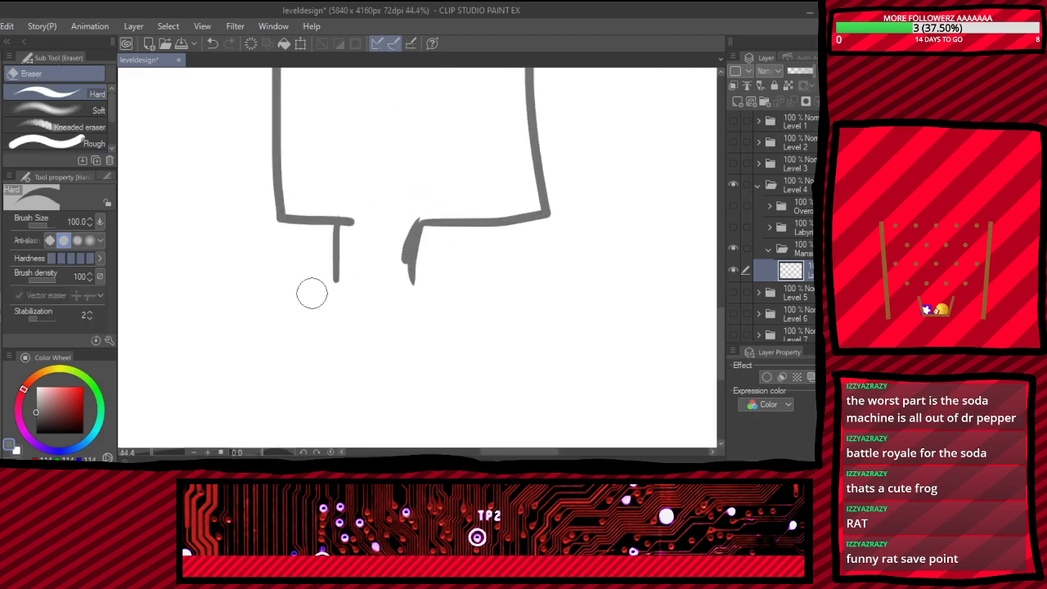
{"action": "key", "text": "p"}
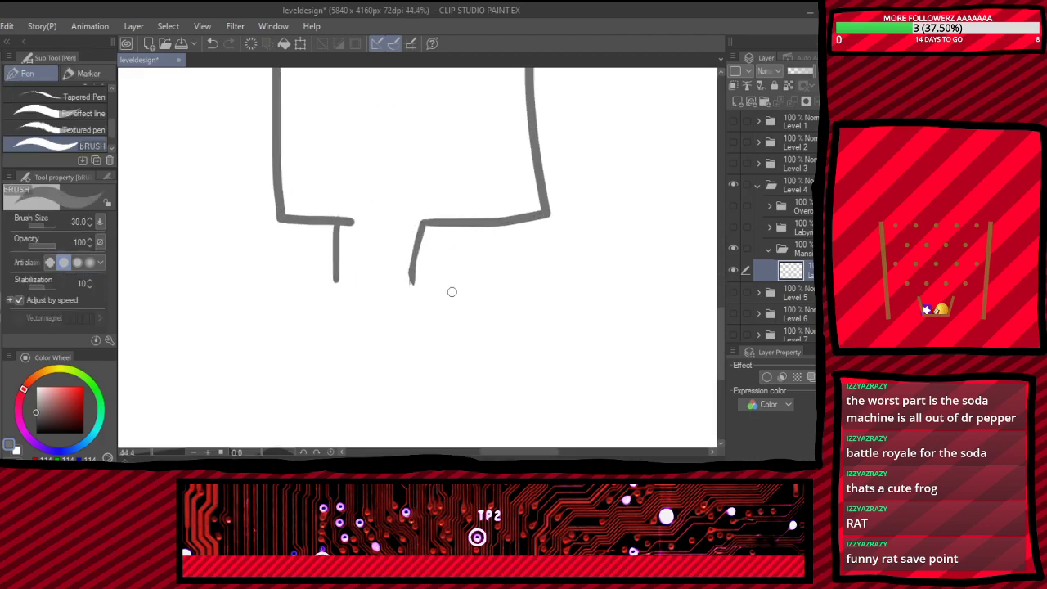
{"action": "left_click_drag", "start_coordinate": [425, 222], "coordinate": [412, 282]}
{"action": "scroll", "coordinate": [477, 291], "scroll_direction": "down", "scroll_amount": 5}
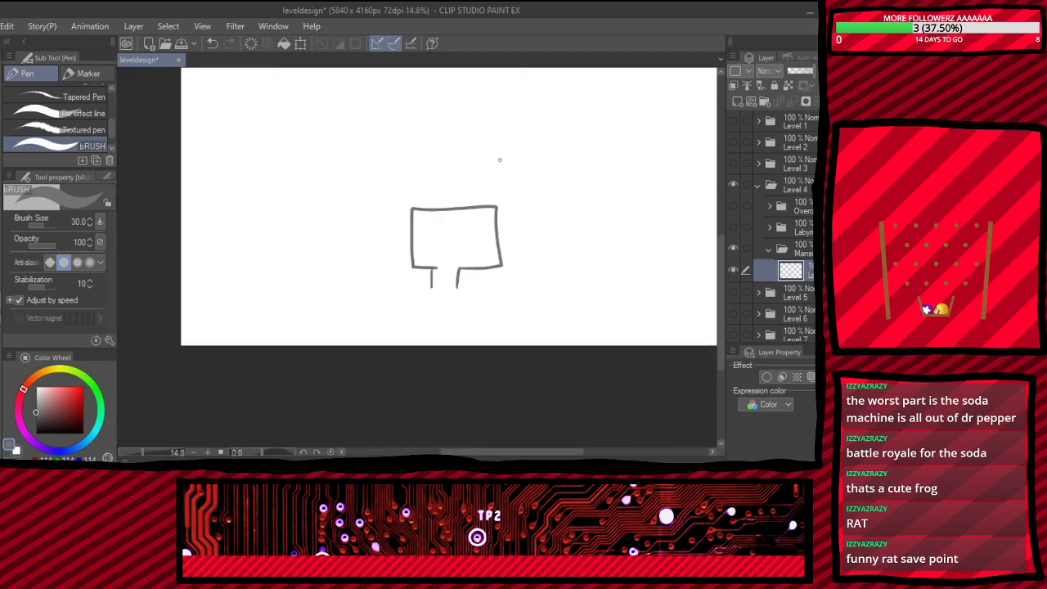
{"action": "scroll", "coordinate": [499, 278], "scroll_direction": "up", "scroll_amount": 4}
{"action": "key", "text": "e"}
{"action": "mouse_move", "coordinate": [467, 295]}
{"action": "left_mouse_down"}
{"action": "mouse_move", "coordinate": [456, 304]}
{"action": "mouse_move", "coordinate": [530, 294]}
{"action": "left_mouse_up"}
{"action": "key", "text": "ctrl+z"}
{"action": "left_click_drag", "start_coordinate": [276, 313], "coordinate": [158, 301]}
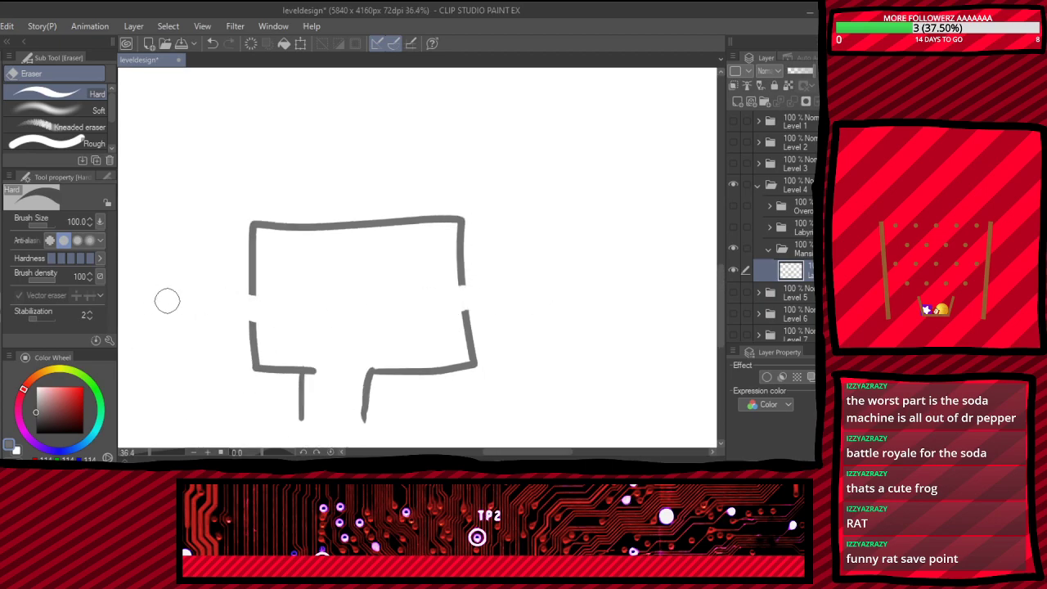
{"action": "key", "text": "p"}
{"action": "scroll", "coordinate": [231, 325], "scroll_direction": "up", "scroll_amount": 2}
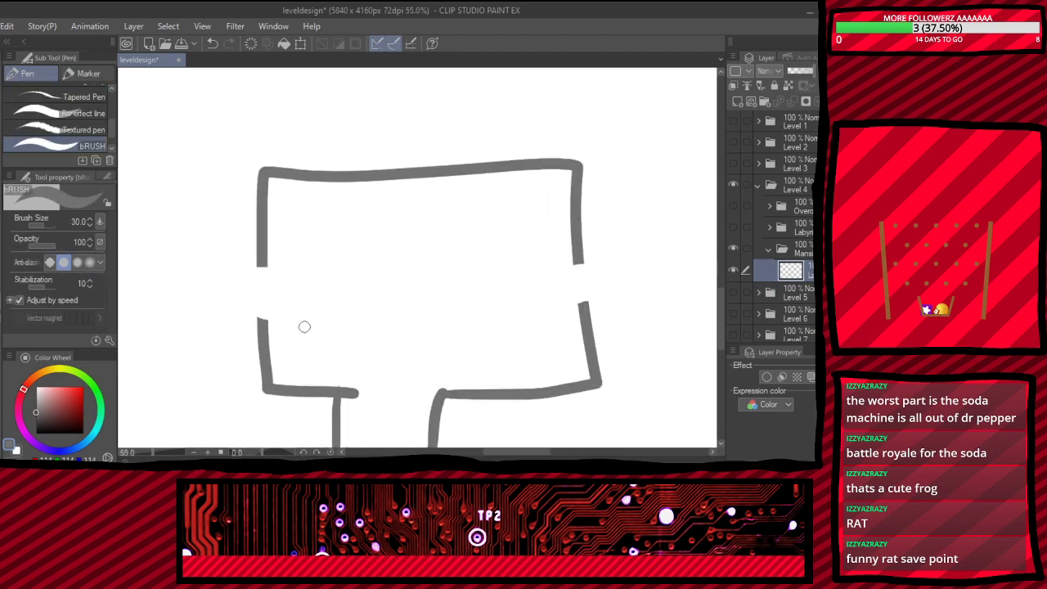
{"action": "left_click_drag", "start_coordinate": [577, 265], "coordinate": [626, 266]}
{"action": "key", "text": "ctrl+z"}
{"action": "key", "text": "ctrl+z"}
{"action": "key", "text": "ctrl+z"}
- Erase an opening in the middle of the room's top wall
{"action": "key", "text": "e"}
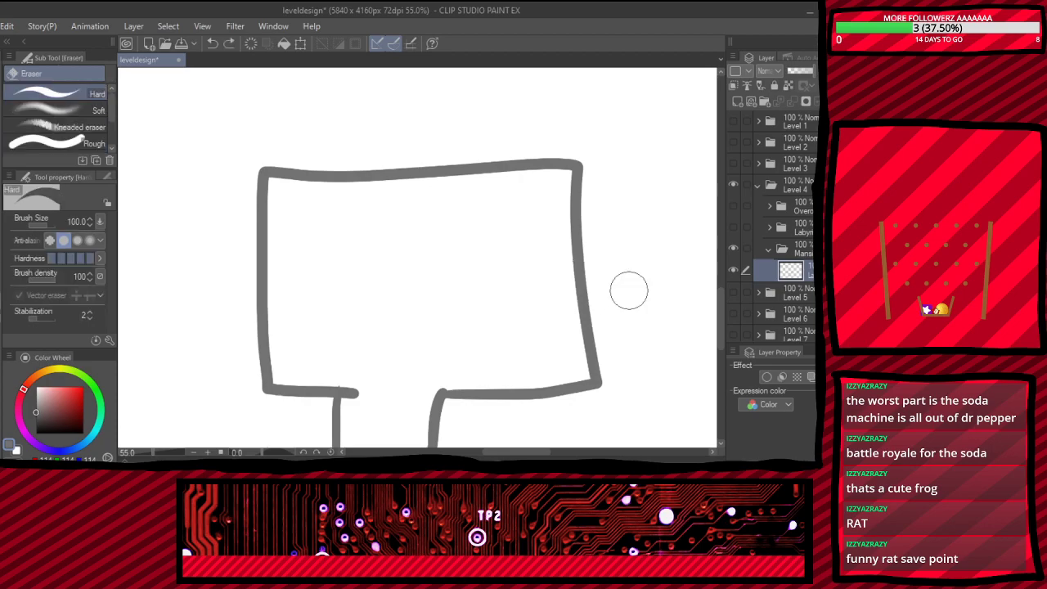
{"action": "scroll", "coordinate": [599, 337], "scroll_direction": "down", "scroll_amount": 3}
{"action": "scroll", "coordinate": [515, 234], "scroll_direction": "up", "scroll_amount": 3}
{"action": "mouse_move", "coordinate": [463, 278]}
{"action": "left_mouse_down"}
{"action": "mouse_move", "coordinate": [454, 248]}
{"action": "mouse_move", "coordinate": [475, 337]}
{"action": "mouse_move", "coordinate": [518, 347]}
{"action": "mouse_move", "coordinate": [526, 230]}
{"action": "left_mouse_up"}
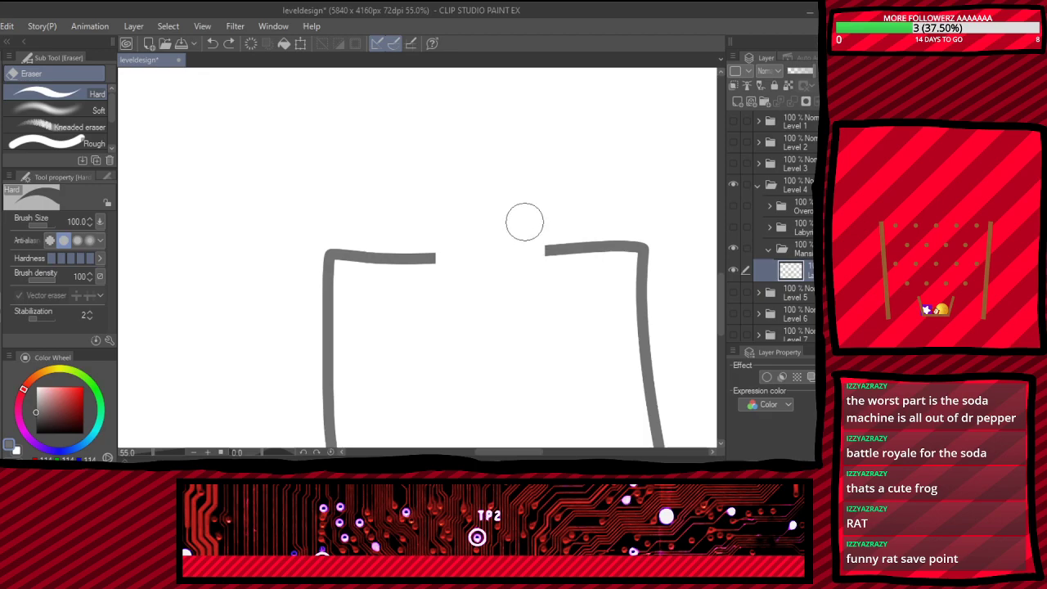
- Draw a ladder with two rails and five rungs rising from the opening in the room's top wall
{"action": "scroll", "coordinate": [467, 378], "scroll_direction": "down", "scroll_amount": 3}
{"action": "key", "text": "p"}
{"action": "scroll", "coordinate": [444, 327], "scroll_direction": "up", "scroll_amount": 1}
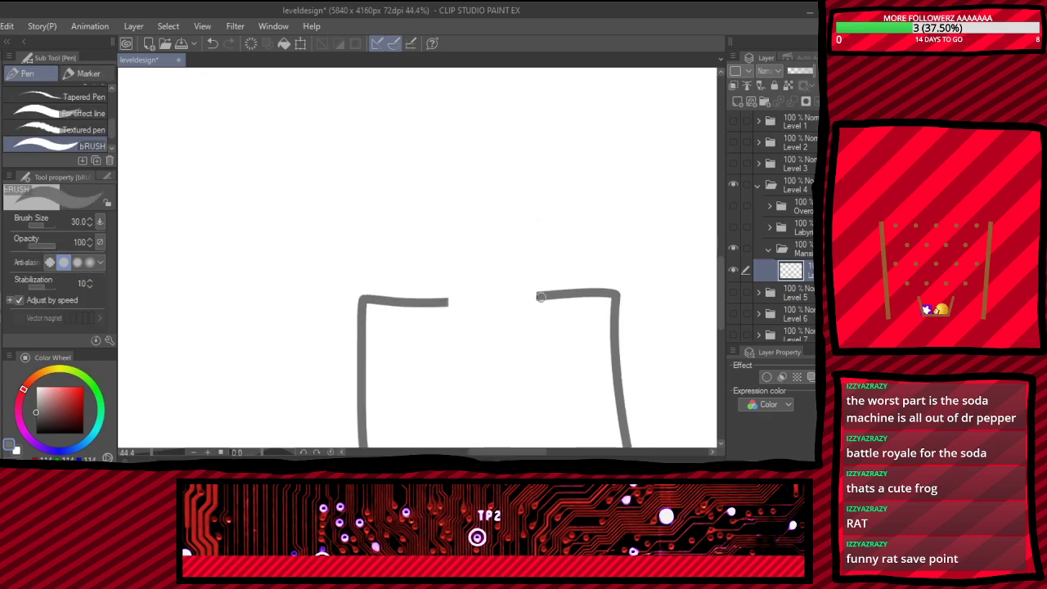
{"action": "left_click_drag", "start_coordinate": [540, 297], "coordinate": [526, 95]}
{"action": "mouse_move", "coordinate": [448, 302]}
{"action": "left_mouse_down"}
{"action": "mouse_move", "coordinate": [448, 162]}
{"action": "mouse_move", "coordinate": [540, 123]}
{"action": "left_mouse_up"}
{"action": "left_click_drag", "start_coordinate": [454, 169], "coordinate": [544, 168]}
{"action": "left_click_drag", "start_coordinate": [452, 207], "coordinate": [531, 215]}
{"action": "left_click_drag", "start_coordinate": [450, 255], "coordinate": [534, 253]}
{"action": "left_click_drag", "start_coordinate": [452, 289], "coordinate": [532, 288]}
- Draw a rectangular room at the top of the ladder with a solid arched door in its top wall
{"action": "scroll", "coordinate": [614, 319], "scroll_direction": "down", "scroll_amount": 4}
{"action": "scroll", "coordinate": [509, 254], "scroll_direction": "up", "scroll_amount": 3}
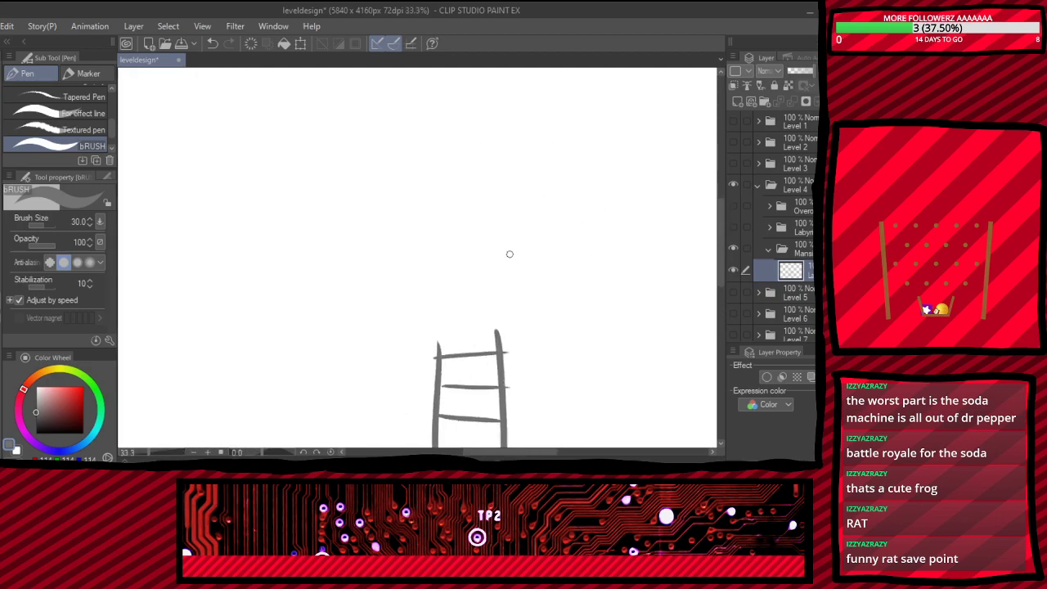
{"action": "scroll", "coordinate": [510, 253], "scroll_direction": "up", "scroll_amount": 1}
{"action": "mouse_move", "coordinate": [362, 252]}
{"action": "left_mouse_down"}
{"action": "mouse_move", "coordinate": [410, 359]}
{"action": "mouse_move", "coordinate": [563, 353]}
{"action": "mouse_move", "coordinate": [571, 277]}
{"action": "mouse_move", "coordinate": [508, 221]}
{"action": "mouse_move", "coordinate": [352, 249]}
{"action": "left_mouse_up"}
{"action": "mouse_move", "coordinate": [430, 263]}
{"action": "left_mouse_down"}
{"action": "mouse_move", "coordinate": [480, 256]}
{"action": "mouse_move", "coordinate": [431, 261]}
{"action": "left_mouse_up"}
{"action": "mouse_move", "coordinate": [446, 203]}
{"action": "left_mouse_down"}
{"action": "mouse_move", "coordinate": [437, 258]}
{"action": "mouse_move", "coordinate": [470, 238]}
{"action": "mouse_move", "coordinate": [452, 244]}
{"action": "mouse_move", "coordinate": [475, 253]}
{"action": "mouse_move", "coordinate": [443, 249]}
{"action": "mouse_move", "coordinate": [467, 256]}
{"action": "mouse_move", "coordinate": [474, 236]}
{"action": "mouse_move", "coordinate": [450, 245]}
{"action": "mouse_move", "coordinate": [461, 239]}
{"action": "left_mouse_up"}
- Erase a keyhole shape in the arched door, and fill the leftover white gaps around it
{"action": "key", "text": "e"}
{"action": "left_click", "coordinate": [450, 225]}
{"action": "key", "text": "p"}
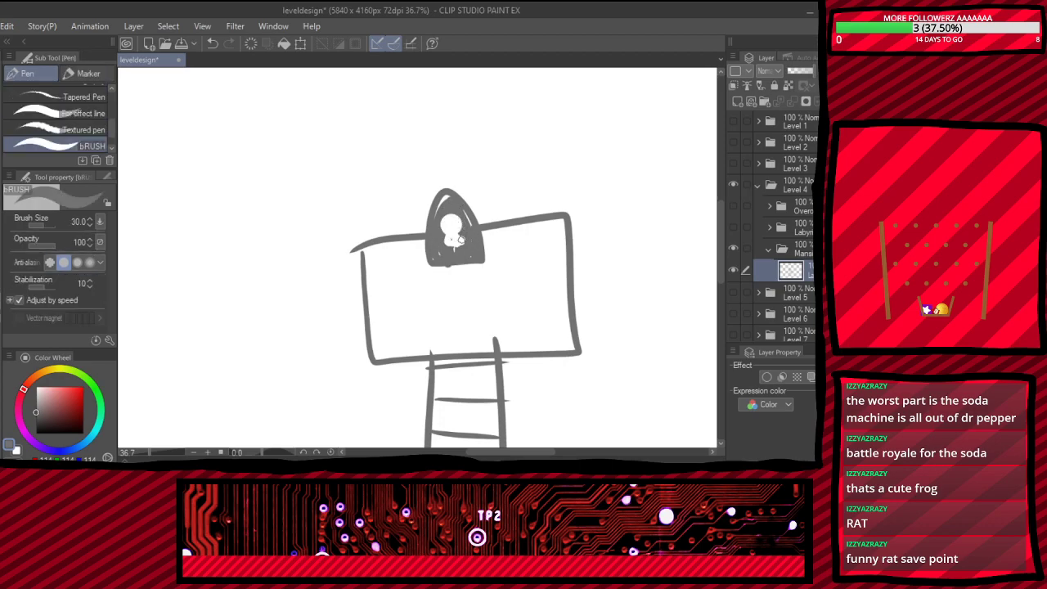
{"action": "scroll", "coordinate": [460, 239], "scroll_direction": "down", "scroll_amount": 2}
{"action": "scroll", "coordinate": [488, 229], "scroll_direction": "up", "scroll_amount": 6}
{"action": "key", "text": "e"}
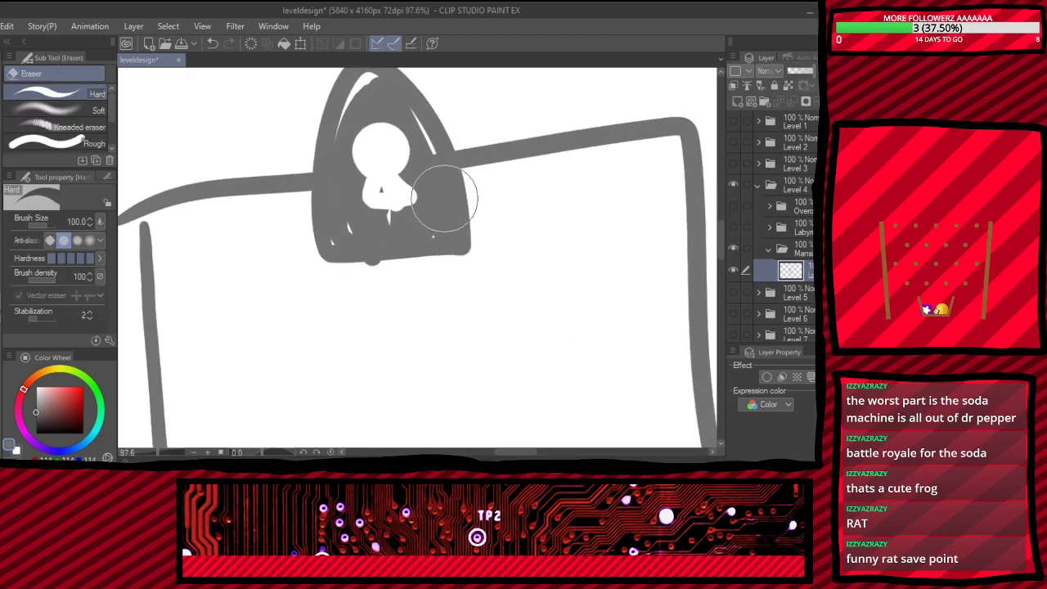
{"action": "mouse_move", "coordinate": [444, 199]}
{"action": "left_mouse_down"}
{"action": "mouse_move", "coordinate": [385, 181]}
{"action": "mouse_move", "coordinate": [409, 192]}
{"action": "left_mouse_up"}
{"action": "key", "text": "p"}
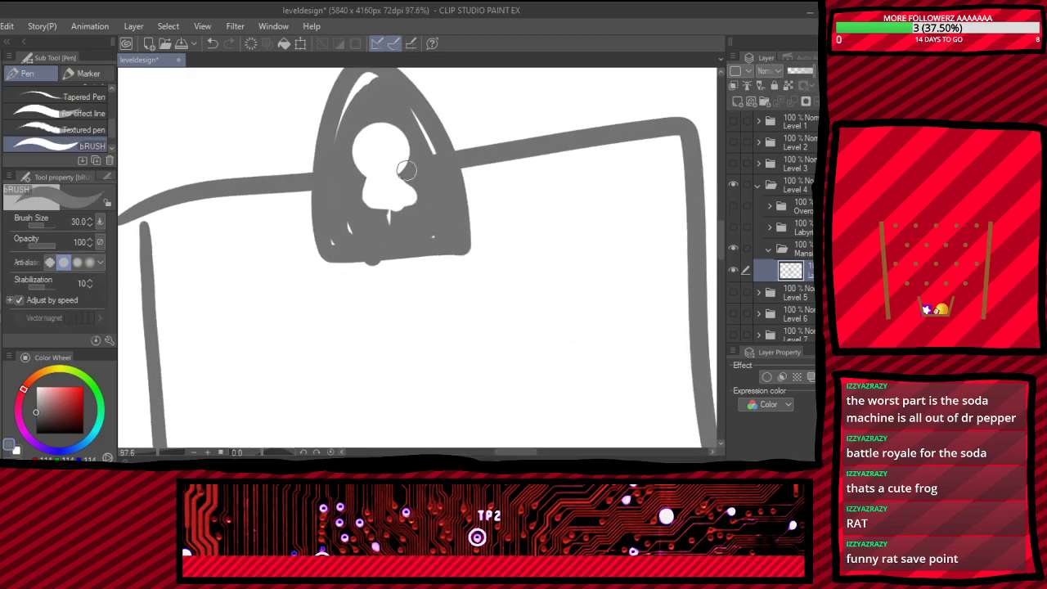
{"action": "mouse_move", "coordinate": [434, 147]}
{"action": "left_mouse_down"}
{"action": "mouse_move", "coordinate": [396, 86]}
{"action": "mouse_move", "coordinate": [366, 73]}
{"action": "mouse_move", "coordinate": [341, 100]}
{"action": "mouse_move", "coordinate": [334, 140]}
{"action": "mouse_move", "coordinate": [360, 81]}
{"action": "left_mouse_up"}
{"action": "mouse_move", "coordinate": [431, 205]}
{"action": "left_mouse_down"}
{"action": "mouse_move", "coordinate": [430, 240]}
{"action": "mouse_move", "coordinate": [363, 221]}
{"action": "mouse_move", "coordinate": [324, 241]}
{"action": "mouse_move", "coordinate": [409, 220]}
{"action": "mouse_move", "coordinate": [358, 216]}
{"action": "mouse_move", "coordinate": [430, 212]}
{"action": "mouse_move", "coordinate": [350, 215]}
{"action": "left_mouse_up"}
{"action": "scroll", "coordinate": [350, 215], "scroll_direction": "down", "scroll_amount": 10}
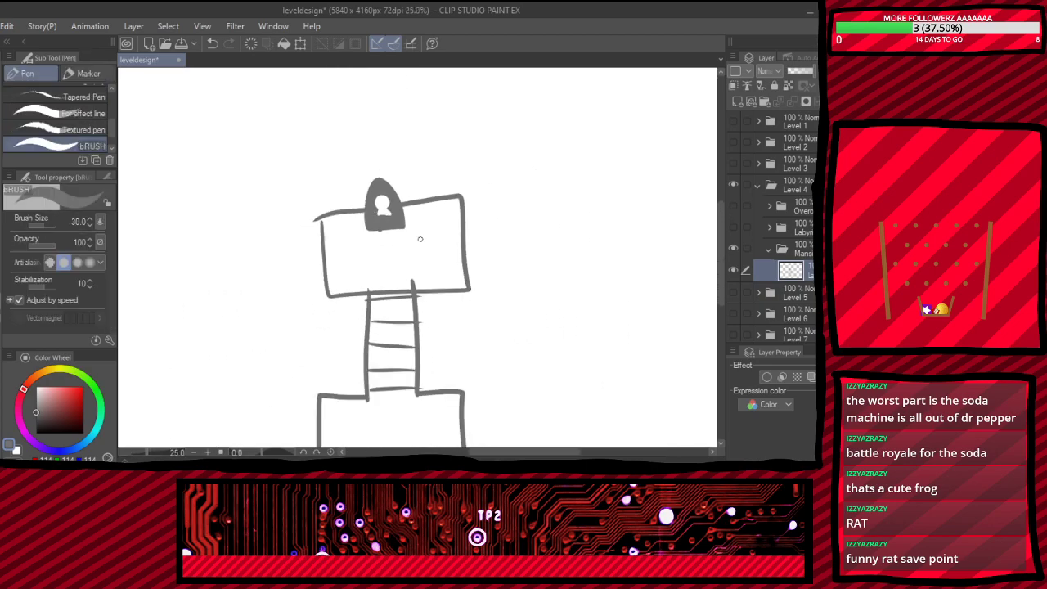
- Erase a doorway opening in both the right and left walls of the lower room
{"action": "scroll", "coordinate": [442, 333], "scroll_direction": "up", "scroll_amount": 5}
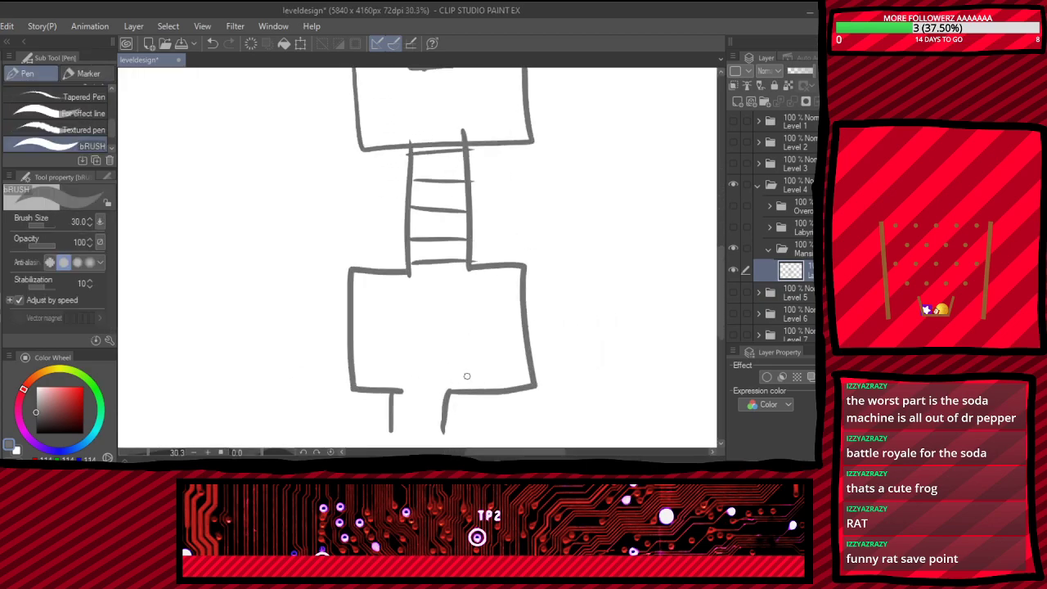
{"action": "scroll", "coordinate": [546, 353], "scroll_direction": "up", "scroll_amount": 1}
{"action": "key", "text": "e"}
{"action": "left_click_drag", "start_coordinate": [455, 324], "coordinate": [544, 310]}
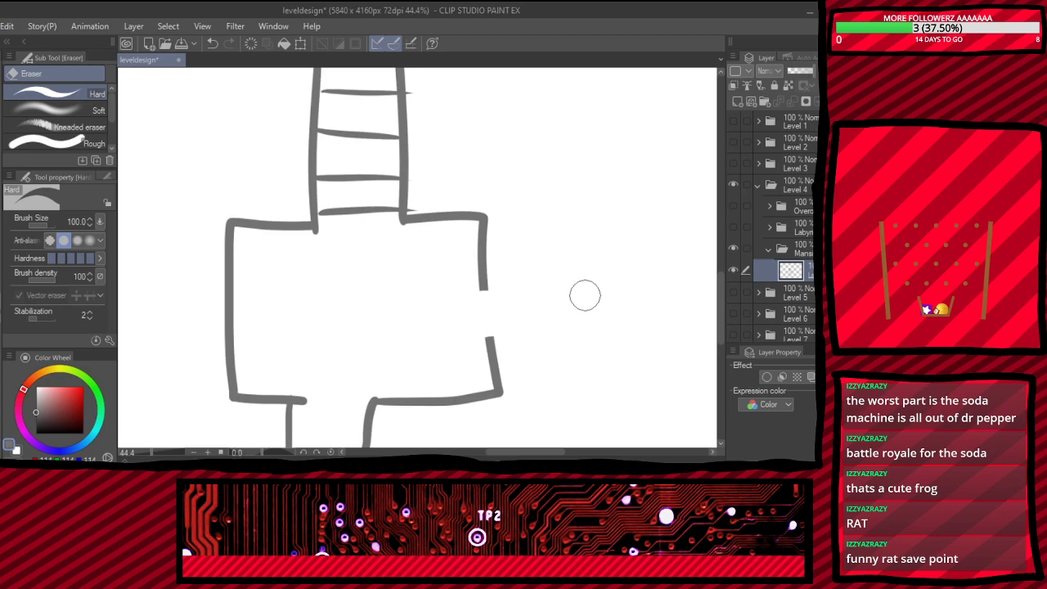
{"action": "mouse_move", "coordinate": [269, 317]}
{"action": "left_mouse_down"}
{"action": "mouse_move", "coordinate": [311, 311]}
{"action": "mouse_move", "coordinate": [133, 322]}
{"action": "mouse_move", "coordinate": [273, 339]}
{"action": "left_mouse_up"}
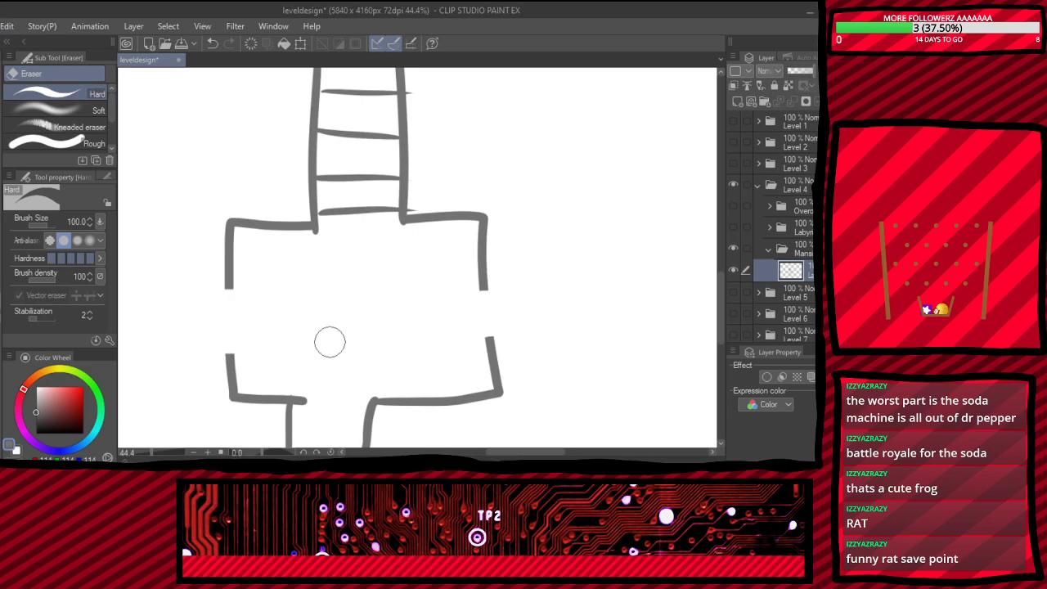
- Draw two short horizontal corridor walls leading outward from each side doorway of the lower room
{"action": "key", "text": "p"}
{"action": "left_click_drag", "start_coordinate": [483, 293], "coordinate": [541, 290]}
{"action": "left_click_drag", "start_coordinate": [489, 335], "coordinate": [537, 331]}
{"action": "left_click_drag", "start_coordinate": [228, 286], "coordinate": [167, 287]}
{"action": "left_click_drag", "start_coordinate": [233, 353], "coordinate": [157, 356]}
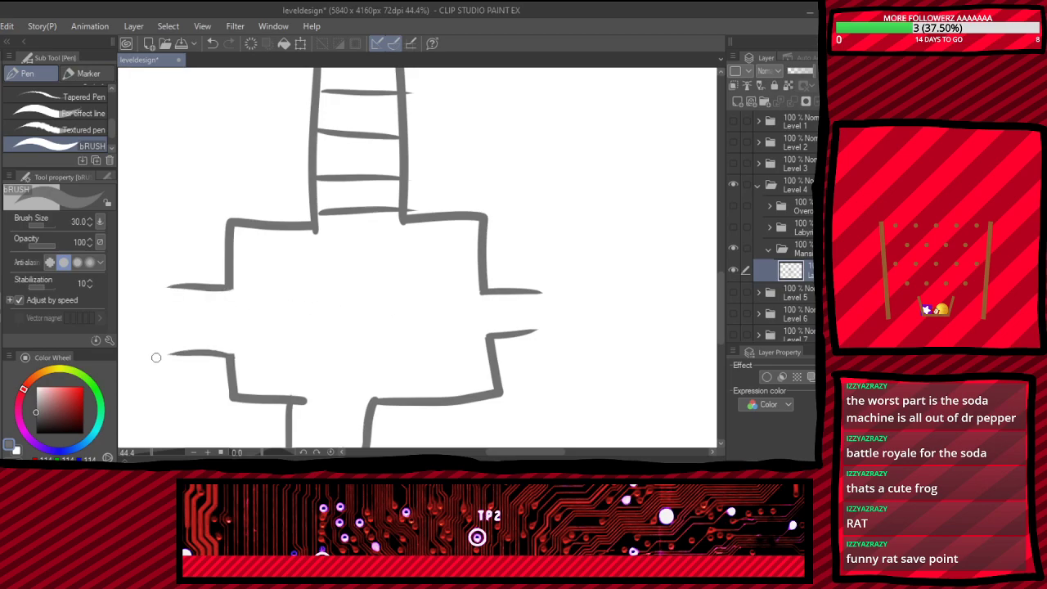
{"action": "scroll", "coordinate": [405, 273], "scroll_direction": "down", "scroll_amount": 2}
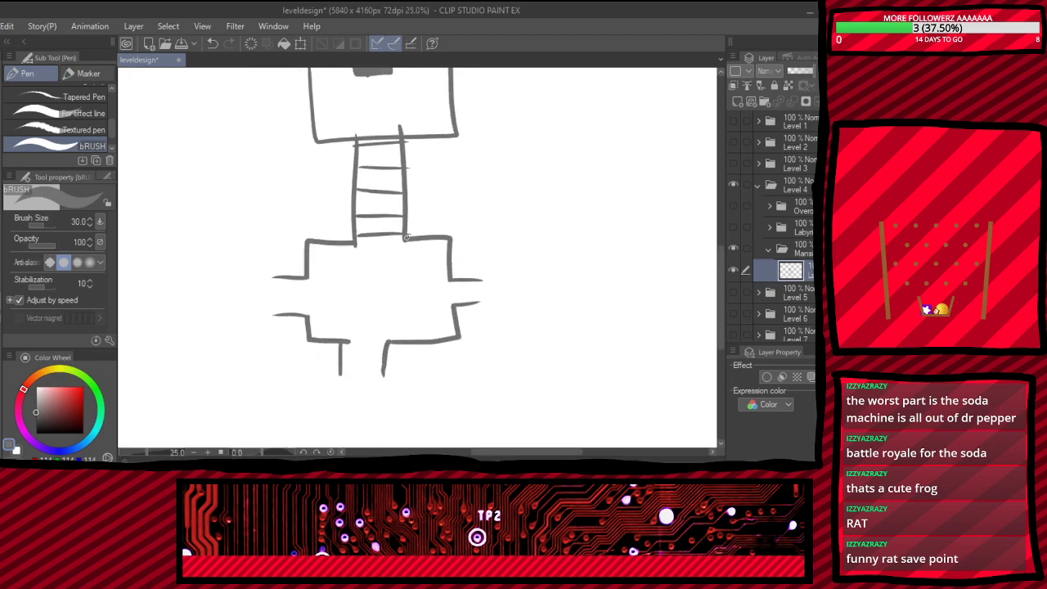
{"action": "scroll", "coordinate": [334, 275], "scroll_direction": "down", "scroll_amount": 2}
{"action": "scroll", "coordinate": [374, 281], "scroll_direction": "up", "scroll_amount": 4}
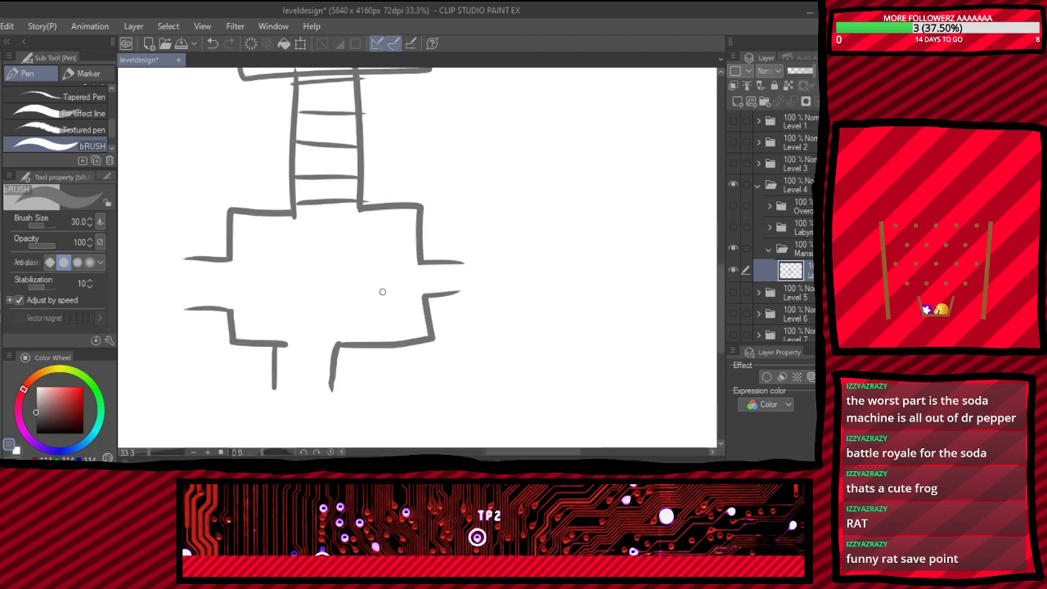
{"action": "scroll", "coordinate": [482, 276], "scroll_direction": "up", "scroll_amount": 2}
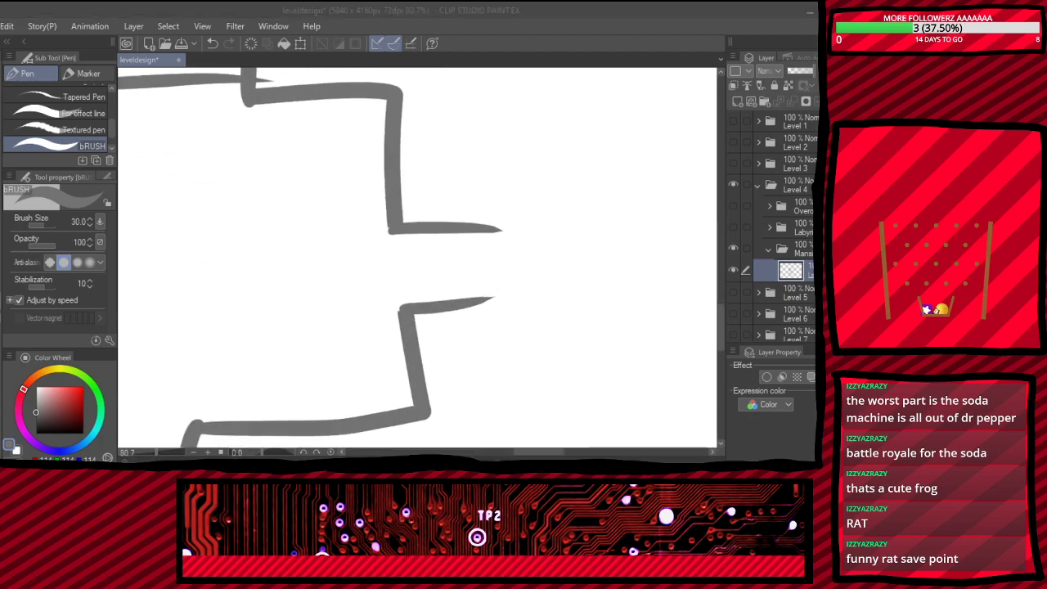
- Examine the Mansion map's rooms and the empty canvas space around the lower room
{"action": "scroll", "coordinate": [406, 230], "scroll_direction": "down", "scroll_amount": 5}
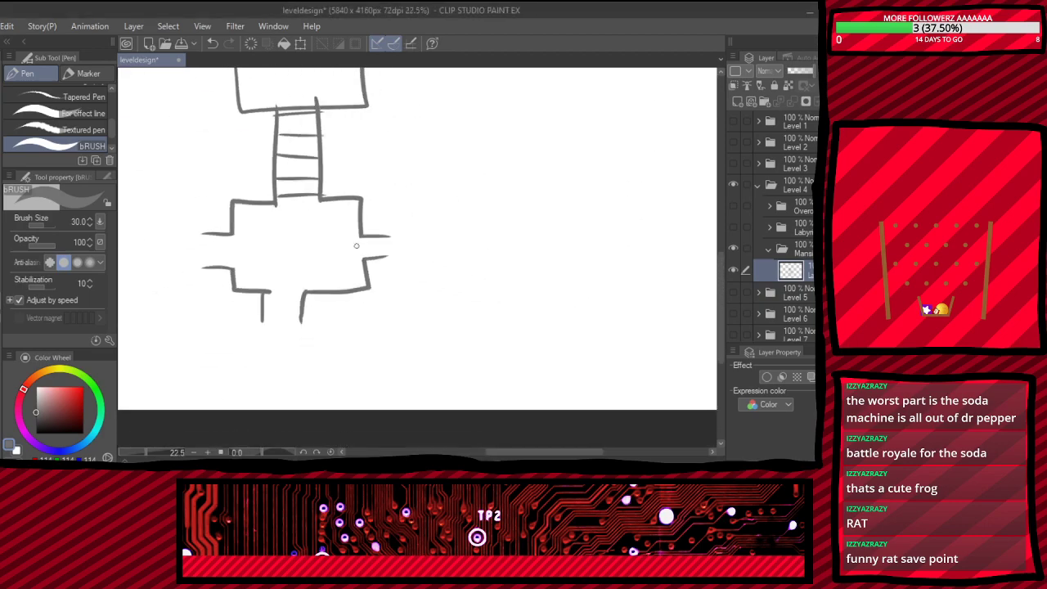
{"action": "scroll", "coordinate": [419, 257], "scroll_direction": "down", "scroll_amount": 3}
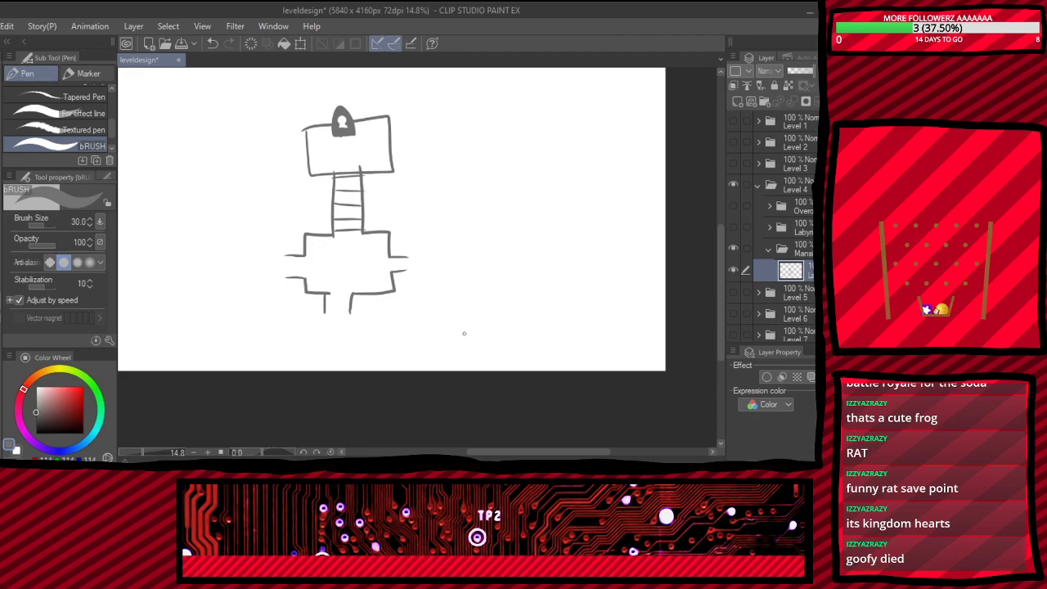
{"action": "scroll", "coordinate": [464, 333], "scroll_direction": "down", "scroll_amount": 2}
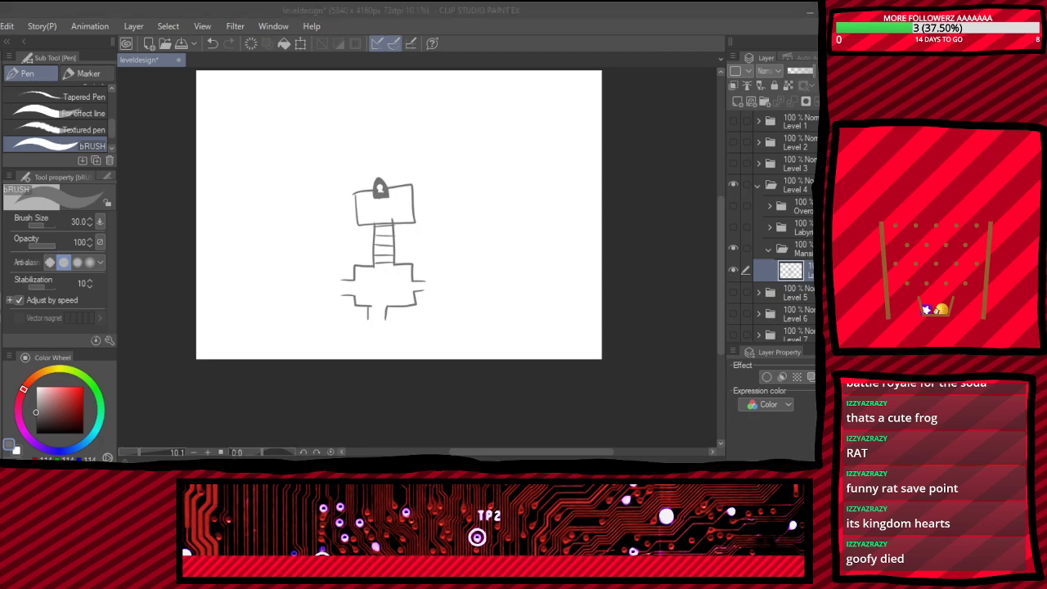
{"action": "left_click", "coordinate": [302, 372]}
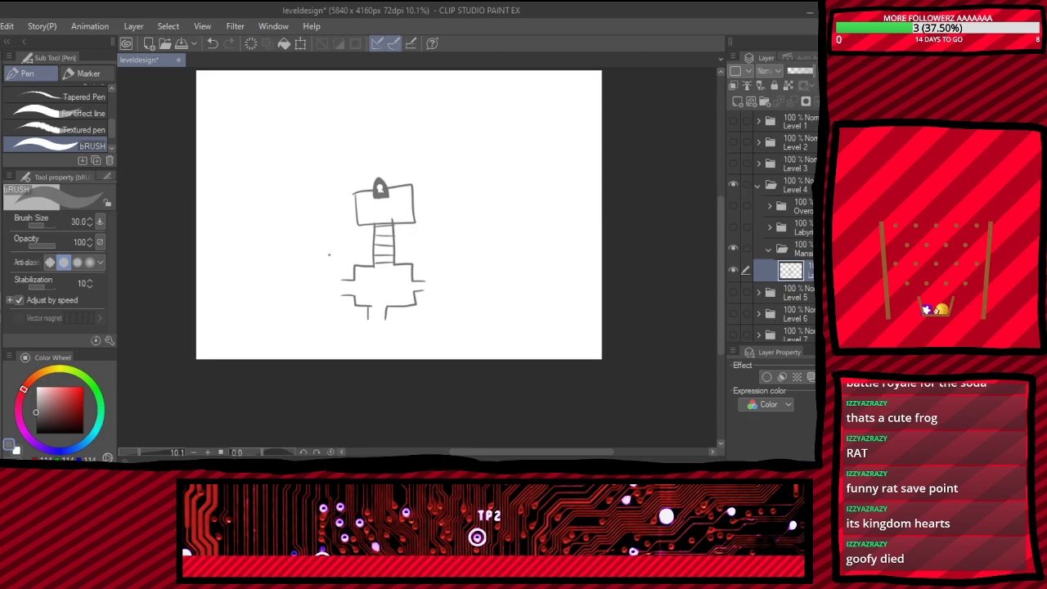
{"action": "scroll", "coordinate": [329, 254], "scroll_direction": "down", "scroll_amount": 1}
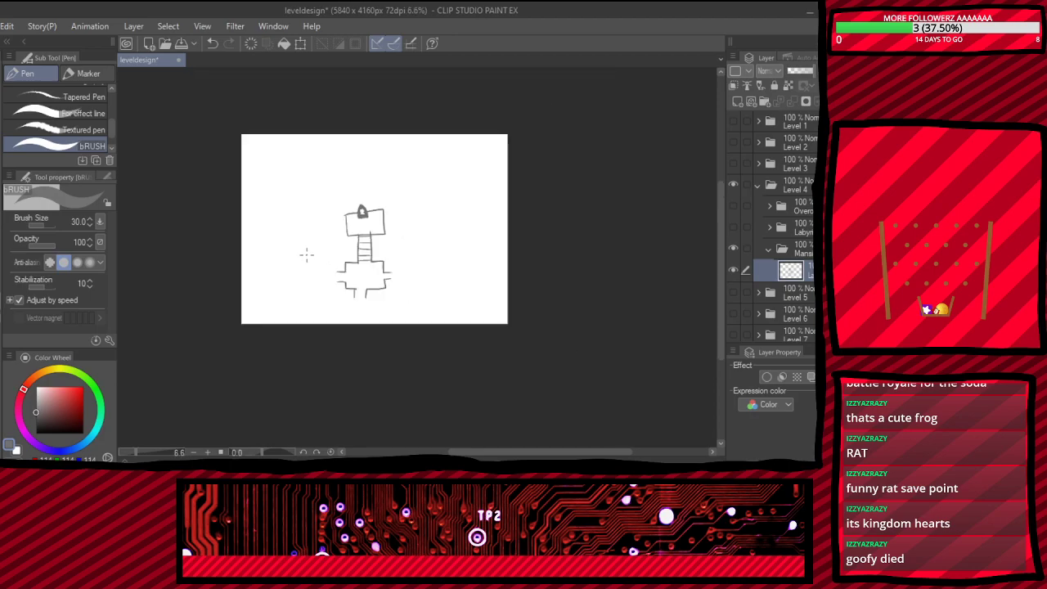
{"action": "scroll", "coordinate": [412, 286], "scroll_direction": "up", "scroll_amount": 4}
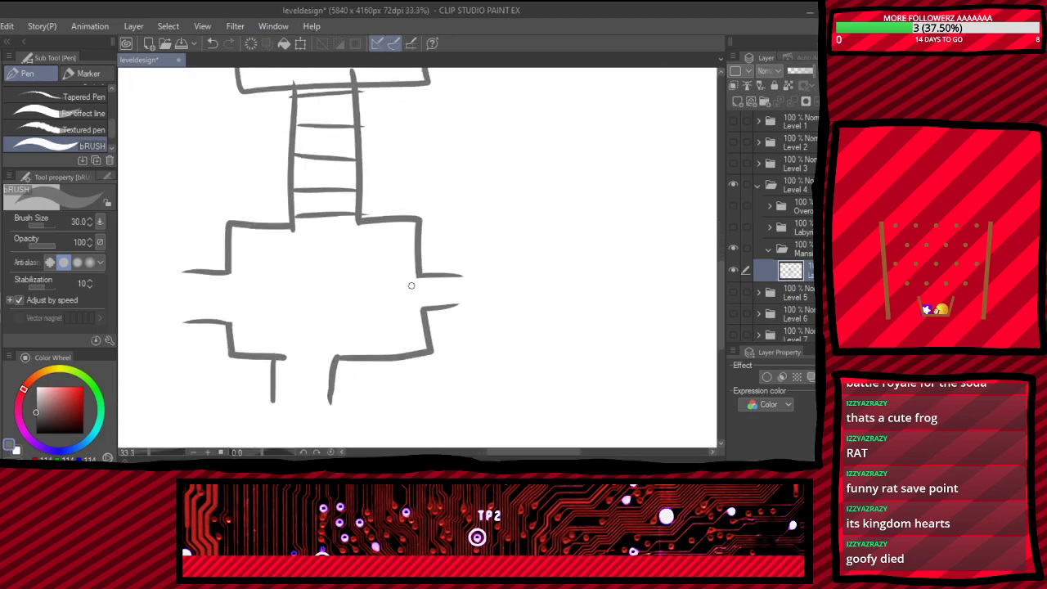
{"action": "scroll", "coordinate": [411, 286], "scroll_direction": "down", "scroll_amount": 2}
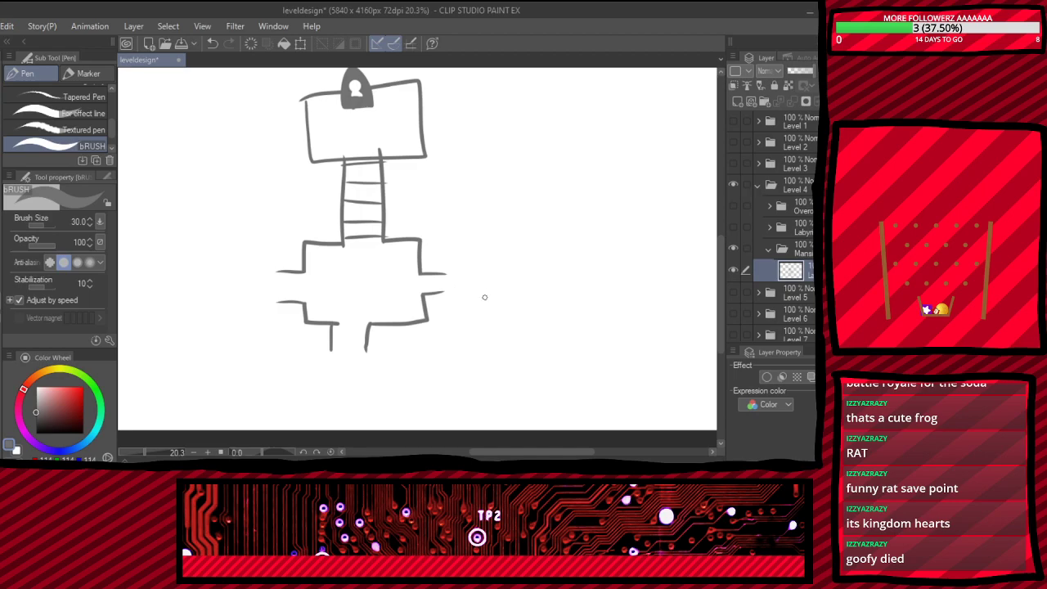
{"action": "scroll", "coordinate": [537, 322], "scroll_direction": "down", "scroll_amount": 1}
{"action": "scroll", "coordinate": [558, 336], "scroll_direction": "up", "scroll_amount": 3}
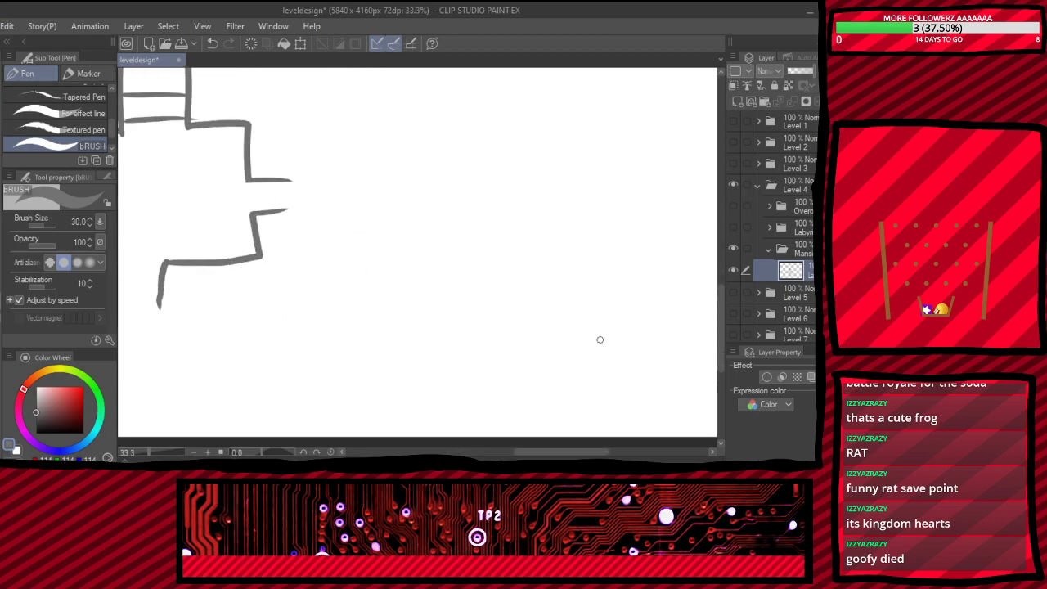
{"action": "scroll", "coordinate": [600, 339], "scroll_direction": "down", "scroll_amount": 4}
{"action": "scroll", "coordinate": [243, 194], "scroll_direction": "up", "scroll_amount": 3}
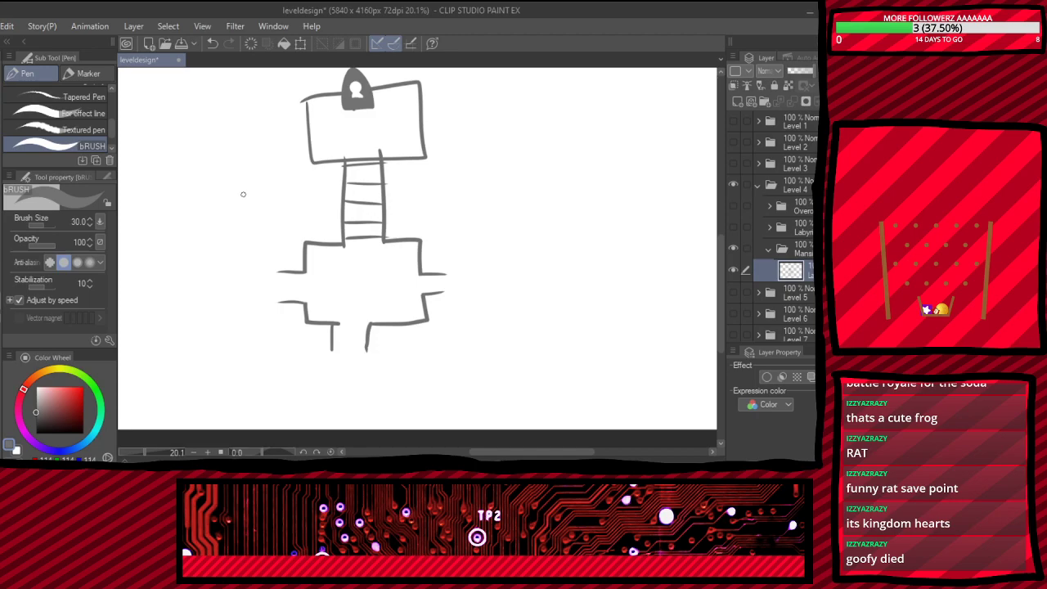
{"action": "scroll", "coordinate": [453, 227], "scroll_direction": "up", "scroll_amount": 2}
{"action": "scroll", "coordinate": [491, 264], "scroll_direction": "down", "scroll_amount": 2}
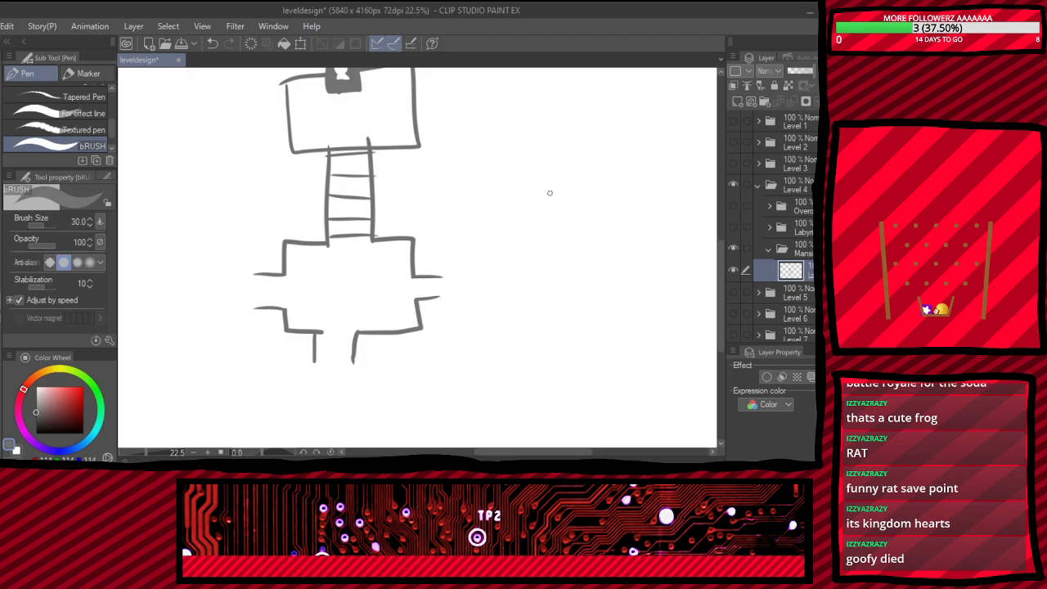
{"action": "scroll", "coordinate": [553, 191], "scroll_direction": "down", "scroll_amount": 2}
{"action": "scroll", "coordinate": [557, 264], "scroll_direction": "up", "scroll_amount": 3}
{"action": "mouse_move", "coordinate": [492, 198]}
{"action": "left_mouse_down"}
{"action": "mouse_move", "coordinate": [488, 216]}
{"action": "mouse_move", "coordinate": [532, 172]}
{"action": "mouse_move", "coordinate": [484, 279]}
{"action": "left_mouse_up"}
{"action": "key", "text": "ctrl+z"}
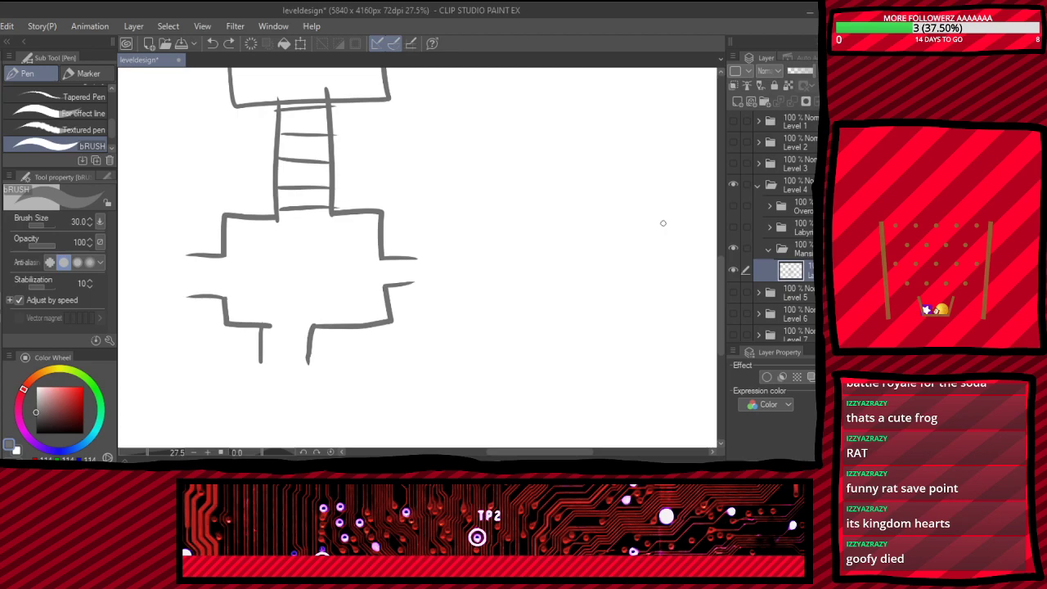
- Draw a small solid keyhole symbol in the right doorway of the lower room
{"action": "scroll", "coordinate": [663, 223], "scroll_direction": "down", "scroll_amount": 3}
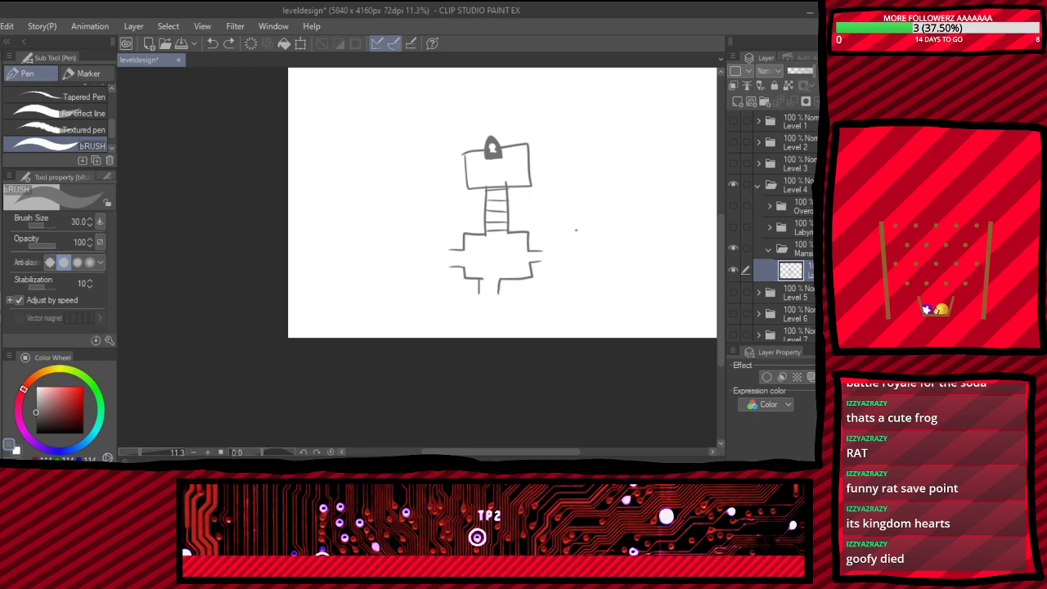
{"action": "scroll", "coordinate": [576, 230], "scroll_direction": "down", "scroll_amount": 1}
{"action": "scroll", "coordinate": [576, 230], "scroll_direction": "up", "scroll_amount": 4}
{"action": "scroll", "coordinate": [513, 252], "scroll_direction": "down", "scroll_amount": 3}
{"action": "scroll", "coordinate": [463, 233], "scroll_direction": "up", "scroll_amount": 3}
{"action": "scroll", "coordinate": [447, 307], "scroll_direction": "up", "scroll_amount": 2}
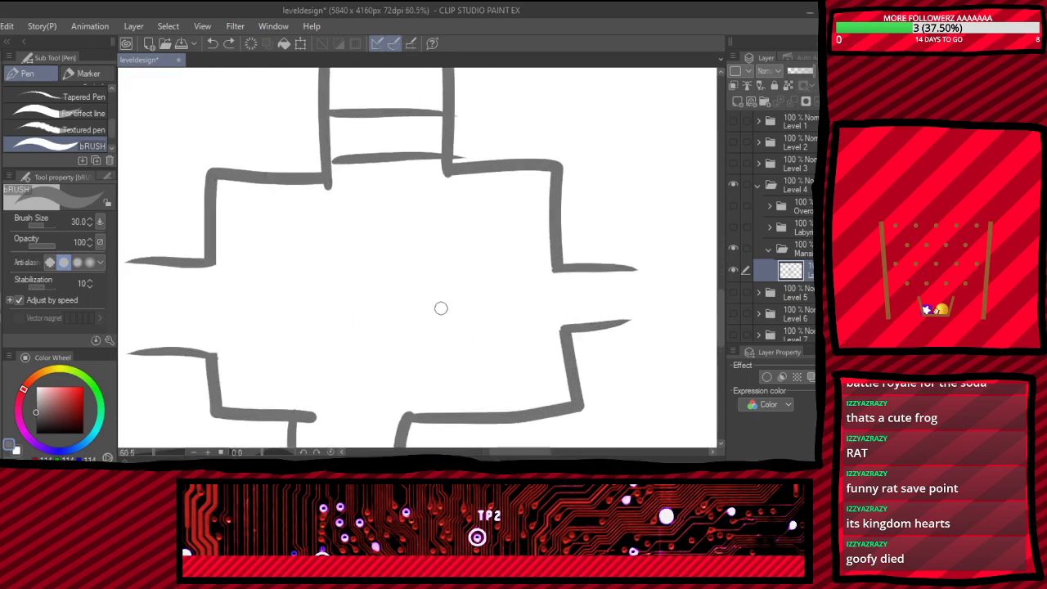
{"action": "left_click_drag", "start_coordinate": [543, 282], "coordinate": [551, 308]}
- Draw a square room to the left of the lower room, with two short corridor walls leading from its right and top sides
{"action": "scroll", "coordinate": [561, 301], "scroll_direction": "down", "scroll_amount": 4}
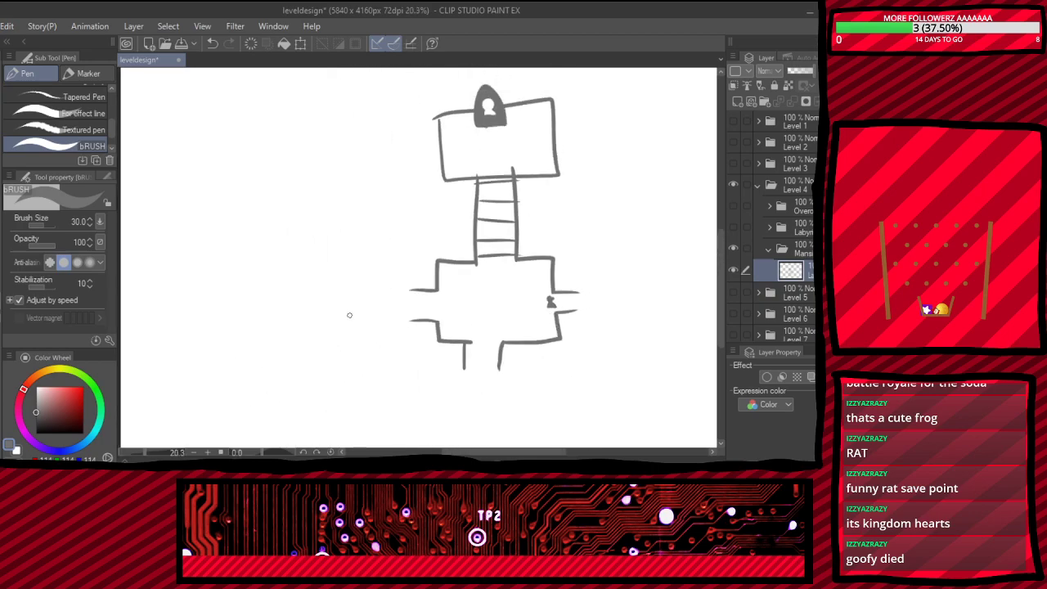
{"action": "scroll", "coordinate": [221, 310], "scroll_direction": "up", "scroll_amount": 2}
{"action": "mouse_move", "coordinate": [334, 276]}
{"action": "left_mouse_down"}
{"action": "mouse_move", "coordinate": [347, 349]}
{"action": "mouse_move", "coordinate": [436, 355]}
{"action": "mouse_move", "coordinate": [429, 267]}
{"action": "mouse_move", "coordinate": [325, 273]}
{"action": "left_mouse_up"}
{"action": "left_click_drag", "start_coordinate": [439, 312], "coordinate": [463, 310]}
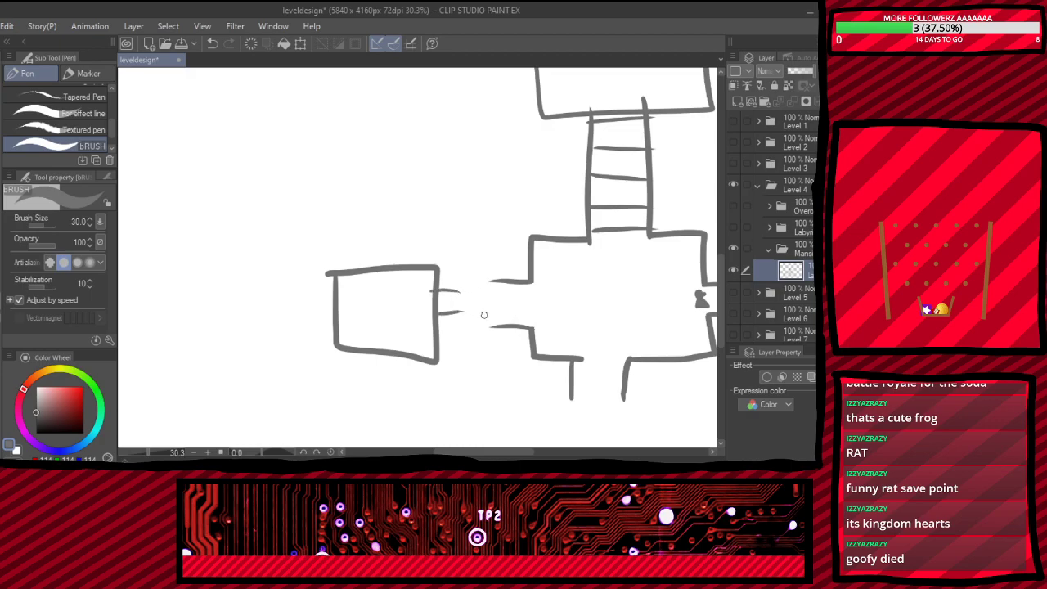
{"action": "left_click_drag", "start_coordinate": [366, 268], "coordinate": [369, 246]}
{"action": "left_click_drag", "start_coordinate": [391, 266], "coordinate": [392, 244]}
- Draw a T-shaped corridor junction above the new square room, with branches to the left and right
{"action": "mouse_move", "coordinate": [356, 209]}
{"action": "left_mouse_down"}
{"action": "mouse_move", "coordinate": [358, 170]}
{"action": "mouse_move", "coordinate": [316, 170]}
{"action": "left_mouse_up"}
{"action": "mouse_move", "coordinate": [393, 201]}
{"action": "left_mouse_down"}
{"action": "mouse_move", "coordinate": [392, 164]}
{"action": "mouse_move", "coordinate": [431, 163]}
{"action": "left_mouse_up"}
{"action": "left_click_drag", "start_coordinate": [400, 122], "coordinate": [437, 123]}
{"action": "mouse_move", "coordinate": [319, 126]}
{"action": "left_mouse_down"}
{"action": "mouse_move", "coordinate": [420, 122]}
{"action": "mouse_move", "coordinate": [505, 163]}
{"action": "mouse_move", "coordinate": [456, 116]}
{"action": "left_mouse_up"}
- Draw a small square room at each end of the T-shaped corridor and erase a doorway in each wall facing it
{"action": "mouse_move", "coordinate": [255, 131]}
{"action": "left_mouse_down"}
{"action": "mouse_move", "coordinate": [280, 175]}
{"action": "mouse_move", "coordinate": [300, 139]}
{"action": "mouse_move", "coordinate": [253, 131]}
{"action": "left_mouse_up"}
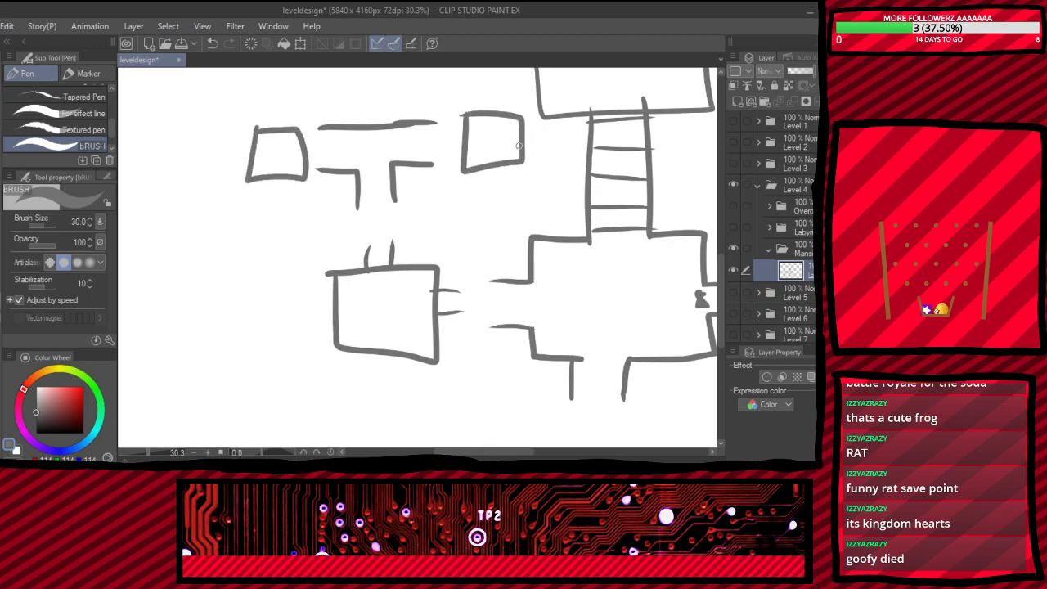
{"action": "key", "text": "e"}
{"action": "mouse_move", "coordinate": [465, 131]}
{"action": "left_mouse_down"}
{"action": "mouse_move", "coordinate": [507, 139]}
{"action": "mouse_move", "coordinate": [468, 145]}
{"action": "left_mouse_up"}
{"action": "left_click_drag", "start_coordinate": [306, 153], "coordinate": [301, 147]}
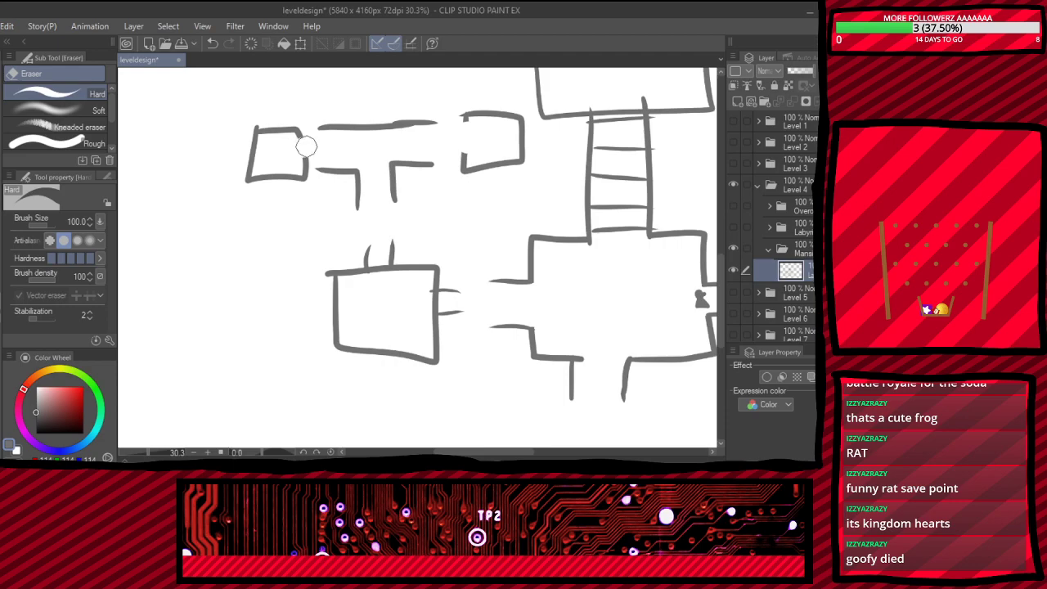
- Erase an opening in the top wall of the T-shaped corridor and draw two short walls leading upward from it
{"action": "key", "text": "p"}
{"action": "scroll", "coordinate": [469, 246], "scroll_direction": "down", "scroll_amount": 3}
{"action": "scroll", "coordinate": [392, 155], "scroll_direction": "up", "scroll_amount": 8}
{"action": "key", "text": "e"}
{"action": "mouse_move", "coordinate": [435, 161]}
{"action": "left_mouse_down"}
{"action": "mouse_move", "coordinate": [451, 163]}
{"action": "mouse_move", "coordinate": [435, 135]}
{"action": "left_mouse_up"}
{"action": "key", "text": "p"}
{"action": "left_click_drag", "start_coordinate": [463, 181], "coordinate": [471, 123]}
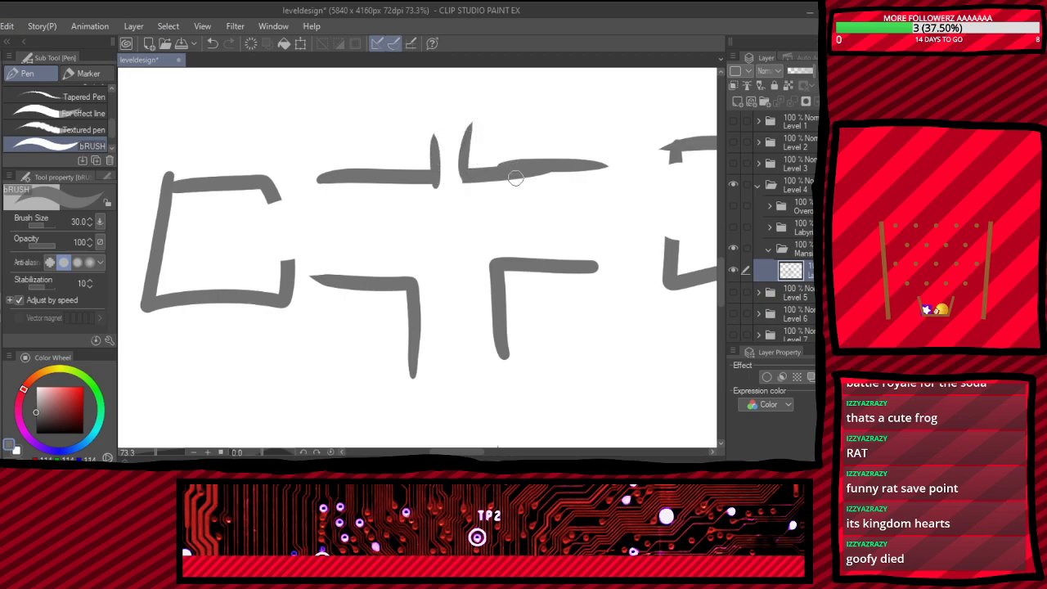
- Draw two short corridor walls outward from the doorway of the small room at the corridor's right end
{"action": "left_click_drag", "start_coordinate": [673, 155], "coordinate": [640, 160]}
{"action": "left_click_drag", "start_coordinate": [683, 236], "coordinate": [609, 237]}
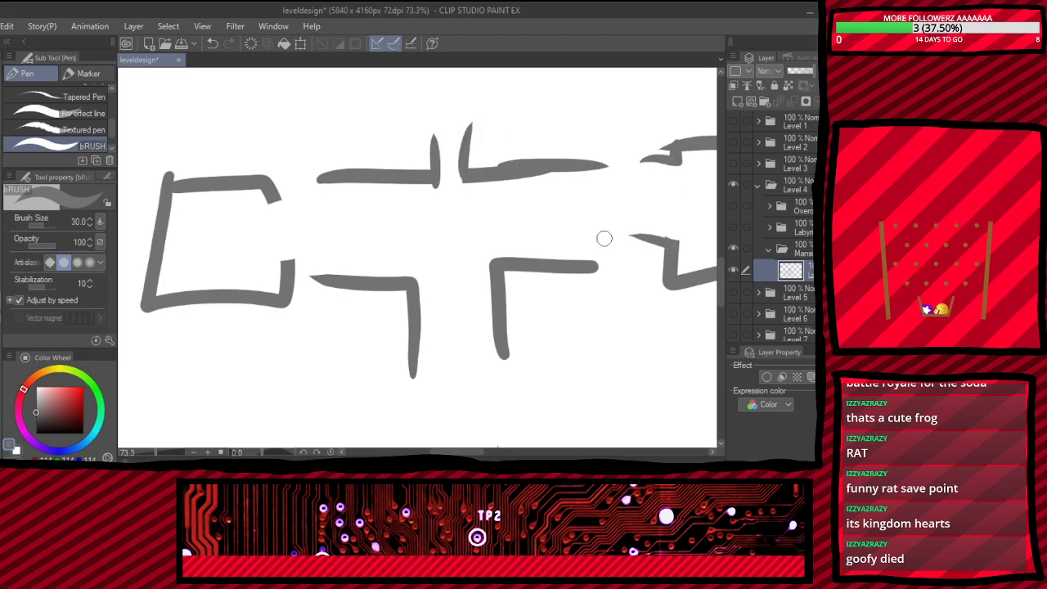
- Draw two short passage lines extending from the west room's opening toward the cross-shaped corridor
{"action": "left_click_drag", "start_coordinate": [275, 203], "coordinate": [308, 197]}
{"action": "left_click_drag", "start_coordinate": [281, 263], "coordinate": [321, 258]}
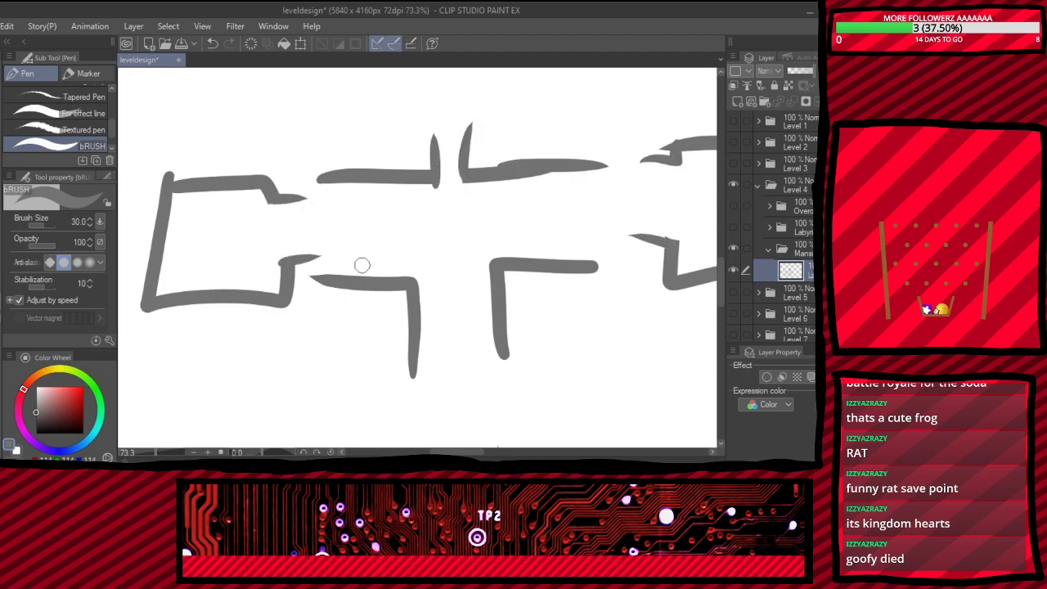
- Draw a roughly square room above the cross-shaped corridor with a passage opening in its bottom wall
{"action": "scroll", "coordinate": [361, 264], "scroll_direction": "down", "scroll_amount": 6}
{"action": "scroll", "coordinate": [331, 241], "scroll_direction": "up", "scroll_amount": 4}
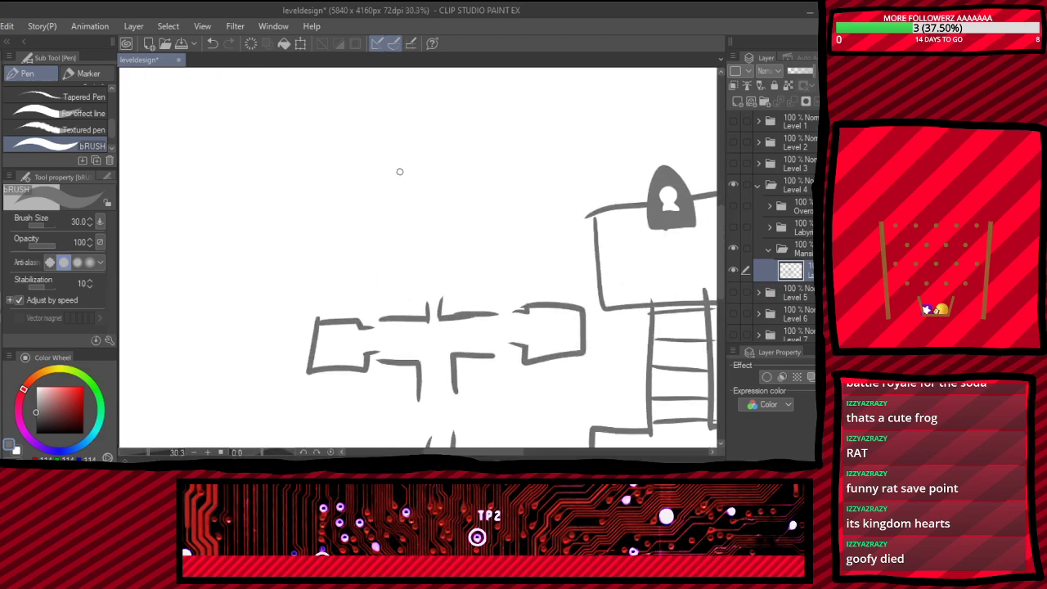
{"action": "mouse_move", "coordinate": [397, 173]}
{"action": "left_mouse_down"}
{"action": "mouse_move", "coordinate": [429, 252]}
{"action": "mouse_move", "coordinate": [458, 172]}
{"action": "mouse_move", "coordinate": [396, 174]}
{"action": "left_mouse_up"}
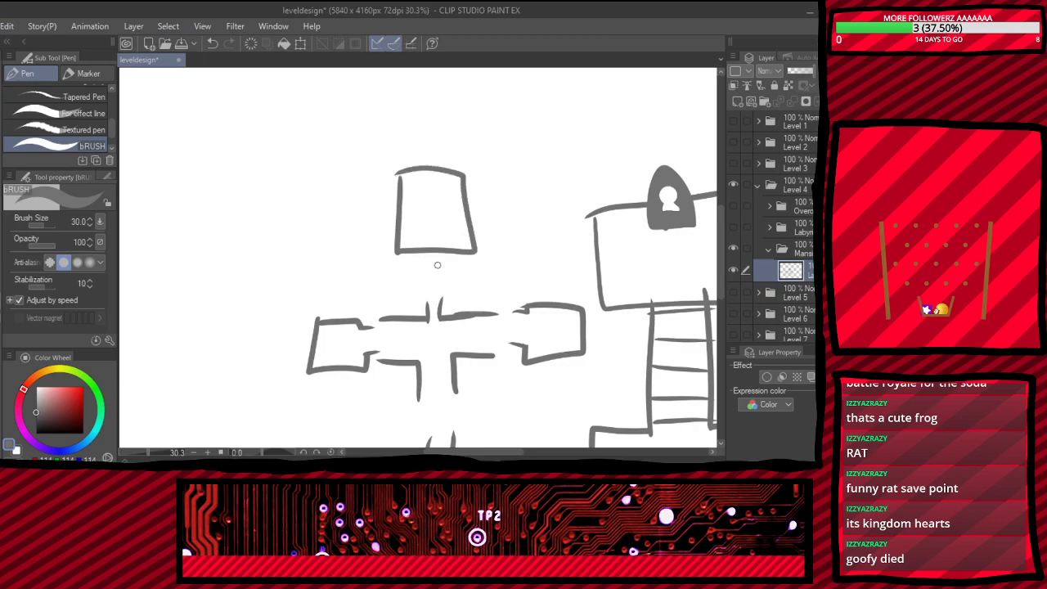
{"action": "mouse_move", "coordinate": [426, 253]}
{"action": "left_mouse_down"}
{"action": "mouse_move", "coordinate": [426, 278]}
{"action": "mouse_move", "coordinate": [439, 270]}
{"action": "left_mouse_up"}
{"action": "key", "text": "e"}
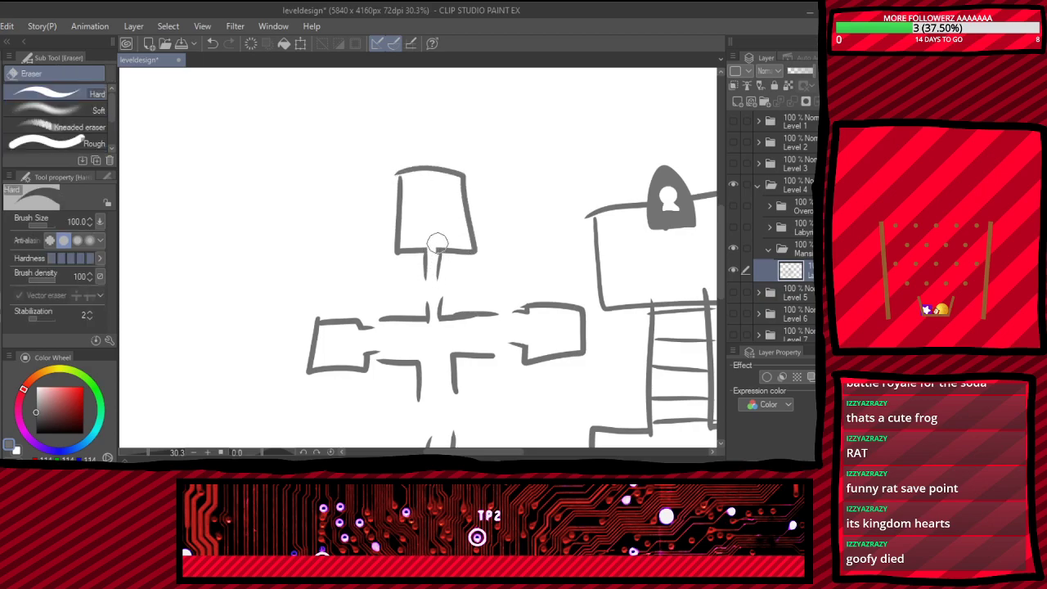
{"action": "key", "text": "p"}
- Erase a gap in the top wall of the new room and draw two short passage lines going up from it
{"action": "scroll", "coordinate": [442, 262], "scroll_direction": "down", "scroll_amount": 5}
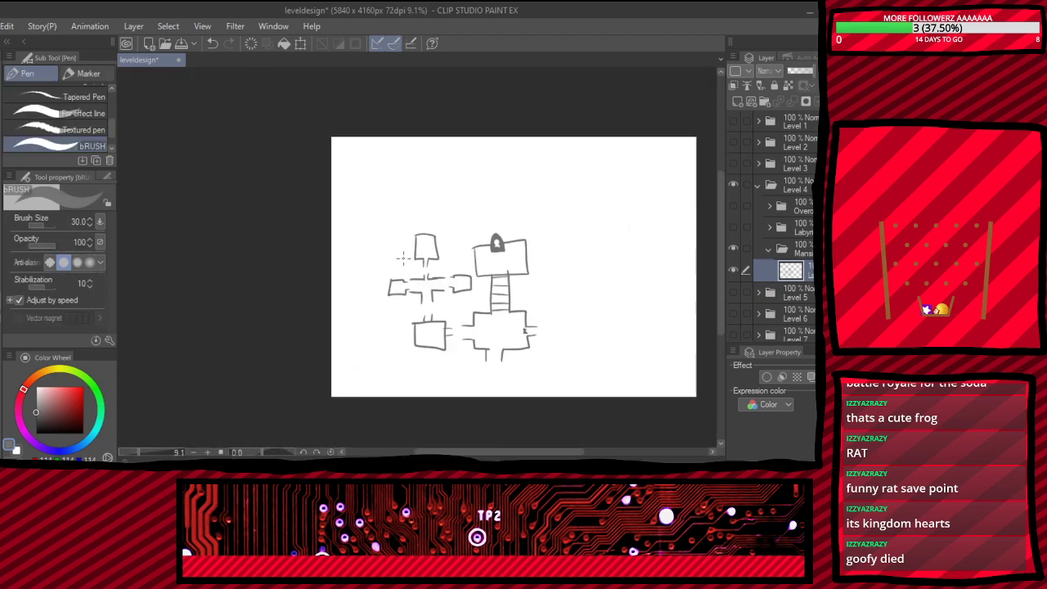
{"action": "scroll", "coordinate": [434, 213], "scroll_direction": "up", "scroll_amount": 4}
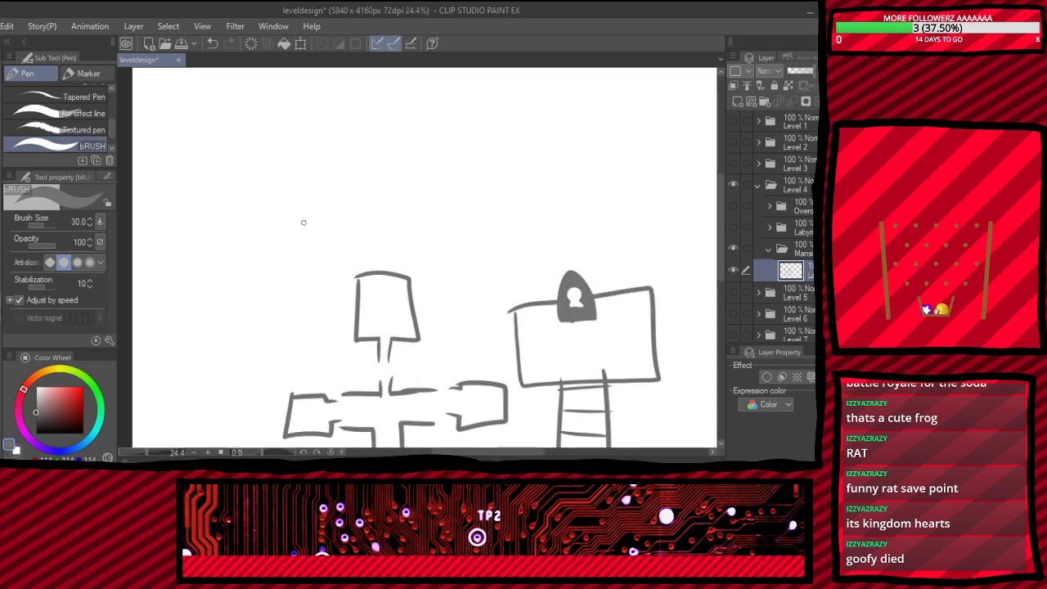
{"action": "scroll", "coordinate": [319, 225], "scroll_direction": "down", "scroll_amount": 3}
{"action": "scroll", "coordinate": [270, 254], "scroll_direction": "up", "scroll_amount": 3}
{"action": "scroll", "coordinate": [306, 273], "scroll_direction": "up", "scroll_amount": 4}
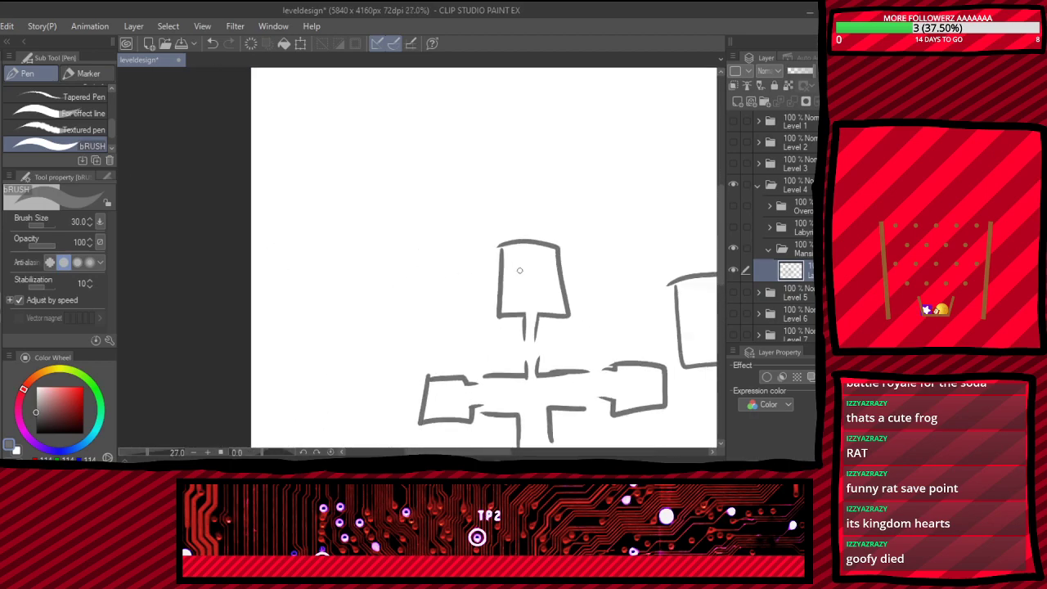
{"action": "scroll", "coordinate": [463, 281], "scroll_direction": "down", "scroll_amount": 2}
{"action": "scroll", "coordinate": [463, 281], "scroll_direction": "up", "scroll_amount": 3}
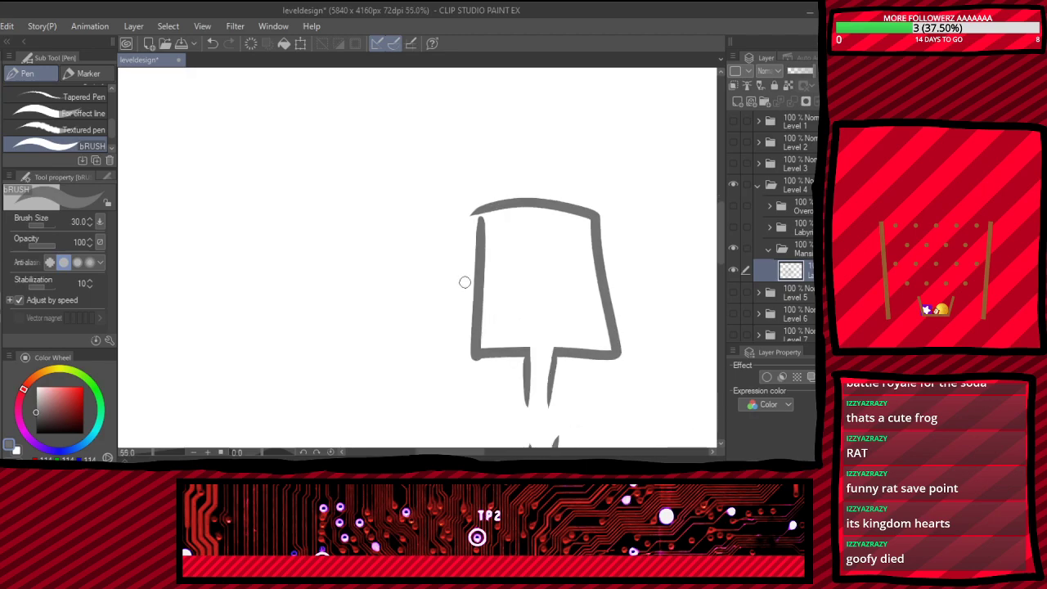
{"action": "scroll", "coordinate": [489, 299], "scroll_direction": "down", "scroll_amount": 5}
{"action": "scroll", "coordinate": [516, 218], "scroll_direction": "up", "scroll_amount": 4}
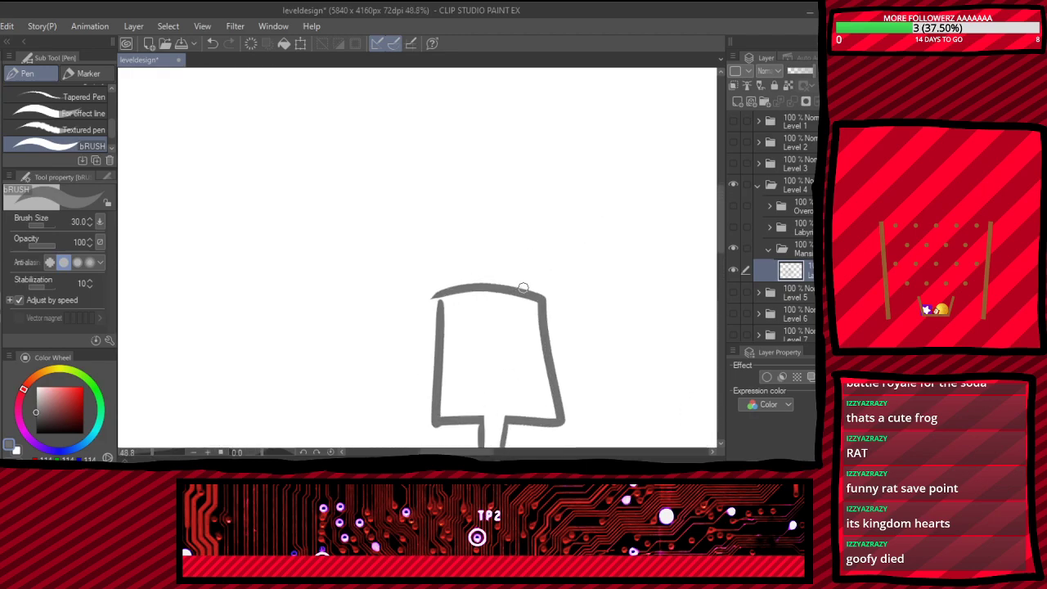
{"action": "key", "text": "e"}
{"action": "mouse_move", "coordinate": [496, 286]}
{"action": "left_mouse_down"}
{"action": "mouse_move", "coordinate": [463, 288]}
{"action": "mouse_move", "coordinate": [468, 243]}
{"action": "mouse_move", "coordinate": [500, 239]}
{"action": "left_mouse_up"}
{"action": "key", "text": "p"}
- Close the small gap at the upper-left corner of the room above the cross-shaped corridor
{"action": "scroll", "coordinate": [513, 246], "scroll_direction": "down", "scroll_amount": 8}
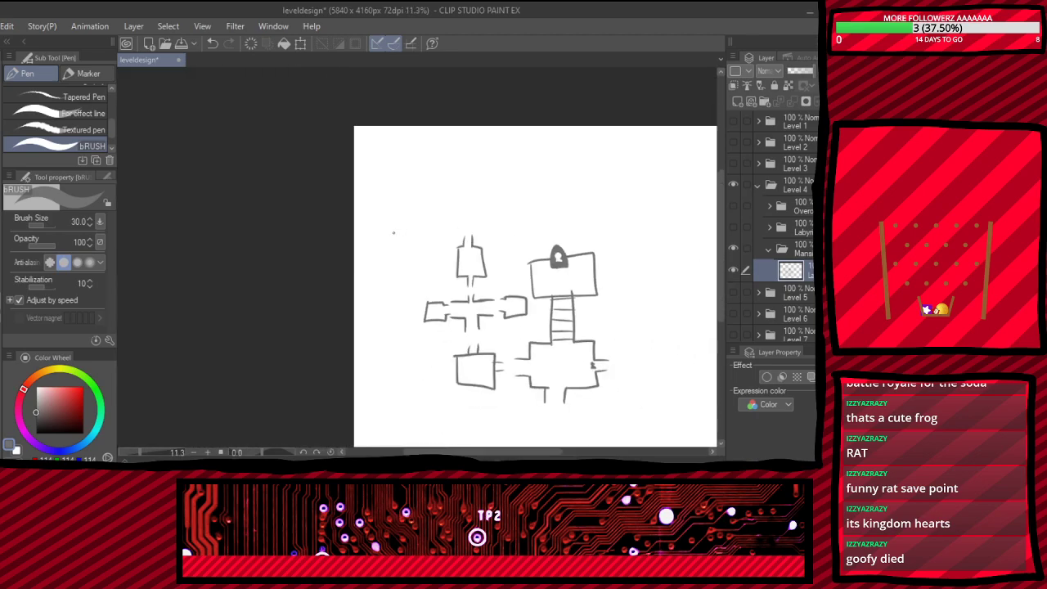
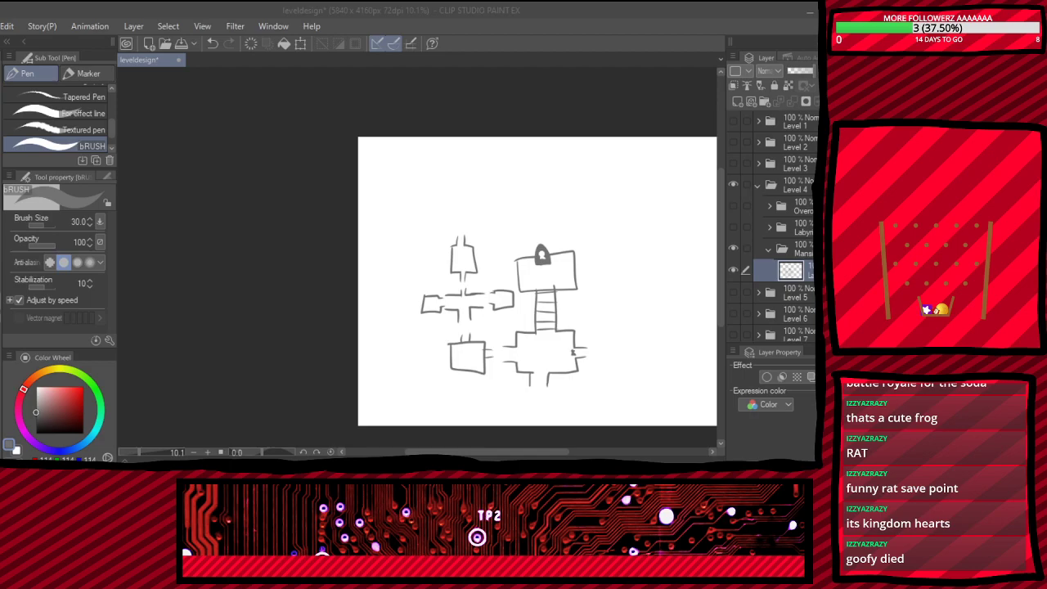
{"action": "scroll", "coordinate": [419, 270], "scroll_direction": "up", "scroll_amount": 4}
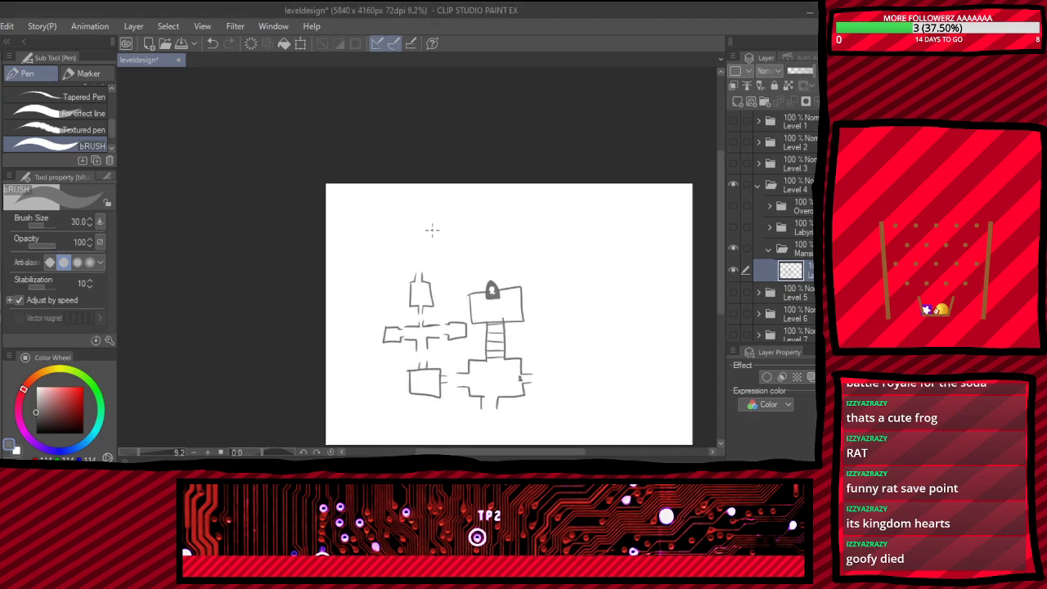
{"action": "scroll", "coordinate": [419, 269], "scroll_direction": "up", "scroll_amount": 3}
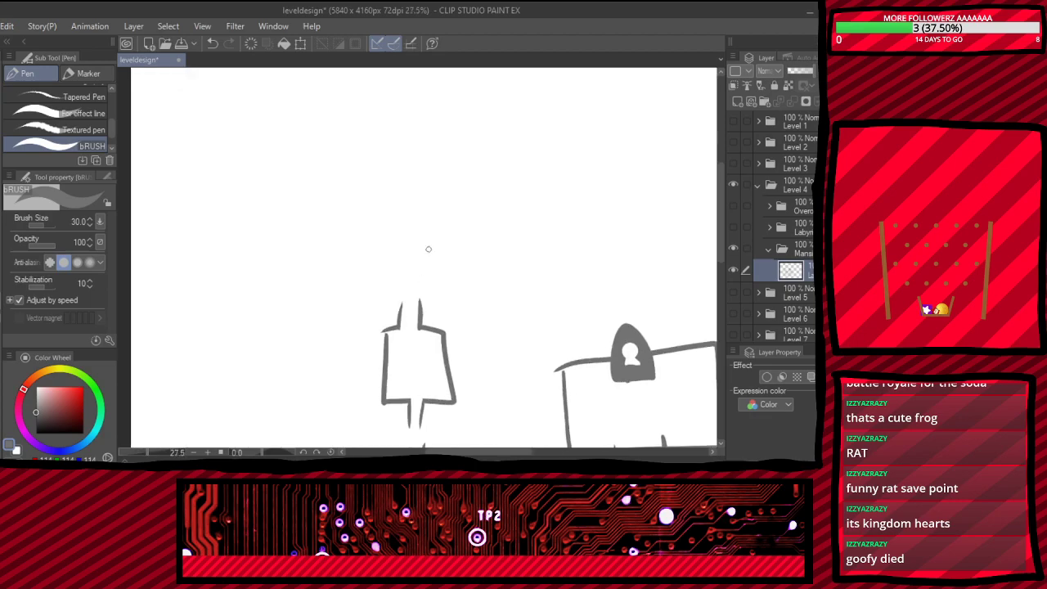
{"action": "scroll", "coordinate": [435, 226], "scroll_direction": "down", "scroll_amount": 3}
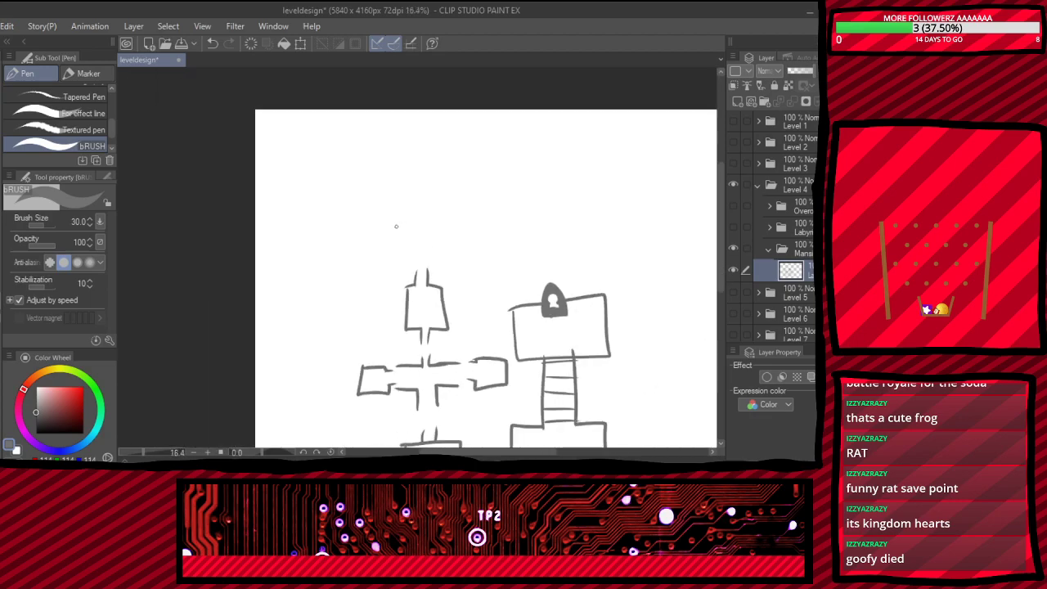
{"action": "scroll", "coordinate": [396, 226], "scroll_direction": "down", "scroll_amount": 2}
{"action": "scroll", "coordinate": [393, 206], "scroll_direction": "up", "scroll_amount": 4}
{"action": "scroll", "coordinate": [400, 174], "scroll_direction": "up", "scroll_amount": 2}
{"action": "scroll", "coordinate": [404, 175], "scroll_direction": "down", "scroll_amount": 2}
{"action": "scroll", "coordinate": [397, 327], "scroll_direction": "up", "scroll_amount": 3}
{"action": "left_click_drag", "start_coordinate": [419, 285], "coordinate": [415, 310]}
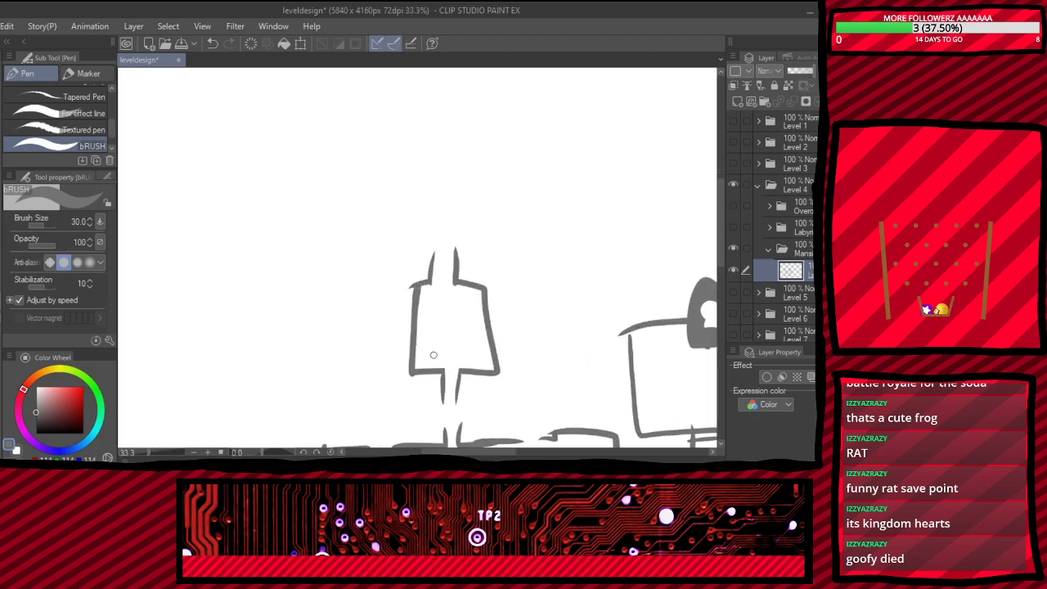
- Draw a long, wide room above the small room with a passage opening in its bottom wall
{"action": "scroll", "coordinate": [486, 238], "scroll_direction": "down", "scroll_amount": 3}
{"action": "scroll", "coordinate": [483, 131], "scroll_direction": "up", "scroll_amount": 2}
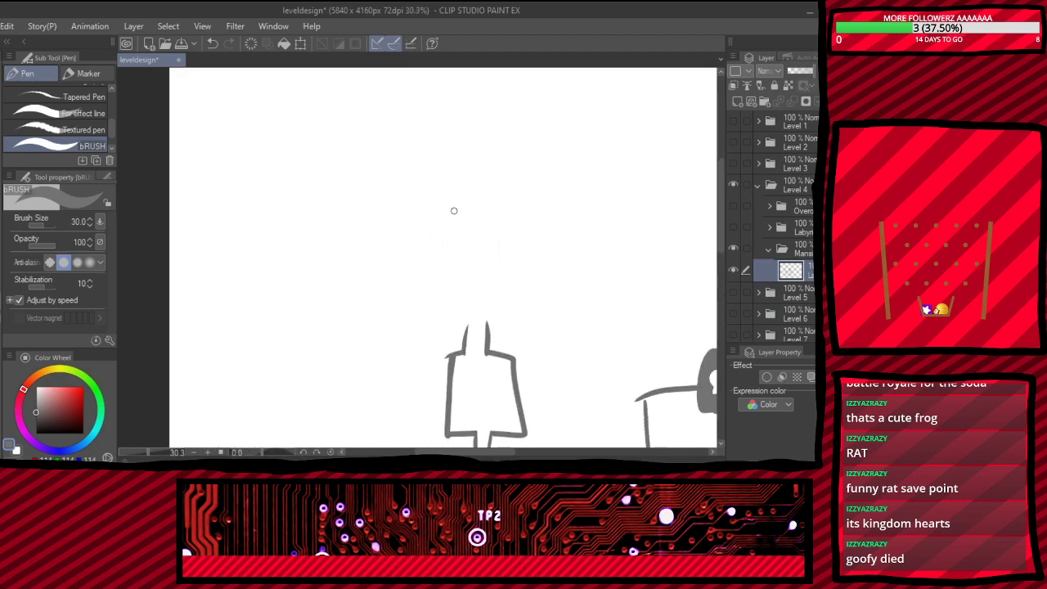
{"action": "mouse_move", "coordinate": [388, 209]}
{"action": "left_mouse_down"}
{"action": "mouse_move", "coordinate": [384, 261]}
{"action": "mouse_move", "coordinate": [639, 258]}
{"action": "mouse_move", "coordinate": [668, 248]}
{"action": "mouse_move", "coordinate": [659, 183]}
{"action": "mouse_move", "coordinate": [513, 184]}
{"action": "mouse_move", "coordinate": [393, 207]}
{"action": "left_mouse_up"}
{"action": "mouse_move", "coordinate": [465, 268]}
{"action": "left_mouse_down"}
{"action": "mouse_move", "coordinate": [463, 296]}
{"action": "mouse_move", "coordinate": [479, 296]}
{"action": "left_mouse_up"}
{"action": "key", "text": "e"}
{"action": "left_click_drag", "start_coordinate": [474, 256], "coordinate": [467, 311]}
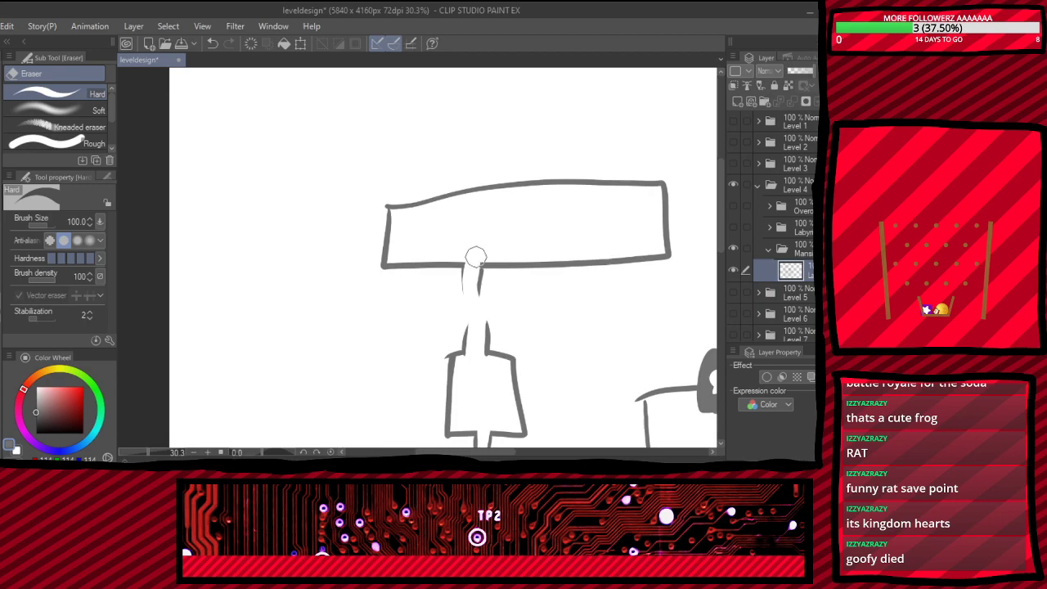
{"action": "key", "text": "p"}
{"action": "left_click_drag", "start_coordinate": [465, 264], "coordinate": [463, 300]}
{"action": "scroll", "coordinate": [479, 298], "scroll_direction": "up", "scroll_amount": 2}
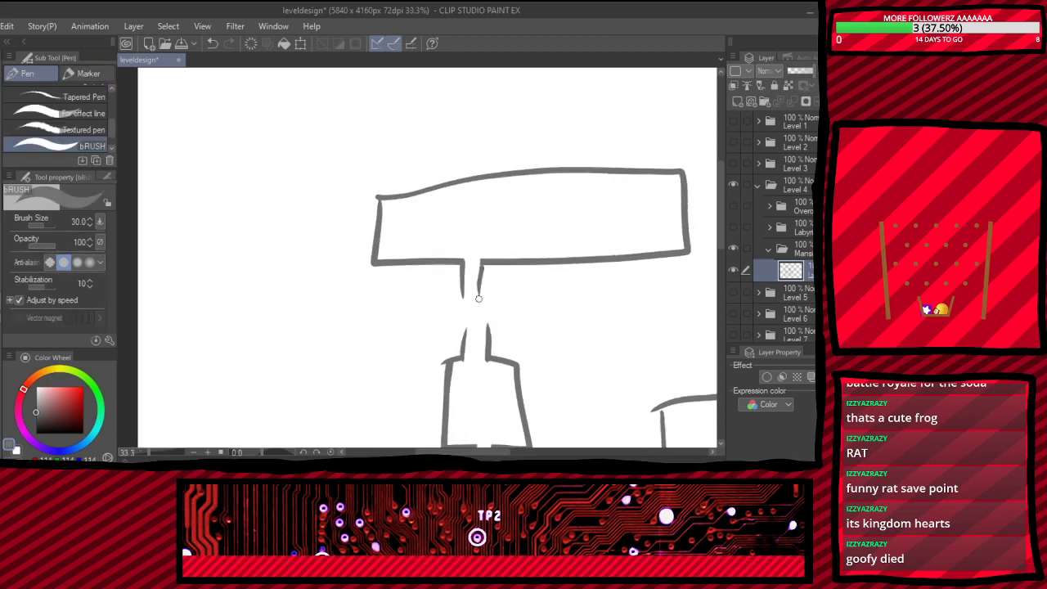
{"action": "left_click_drag", "start_coordinate": [482, 239], "coordinate": [479, 291]}
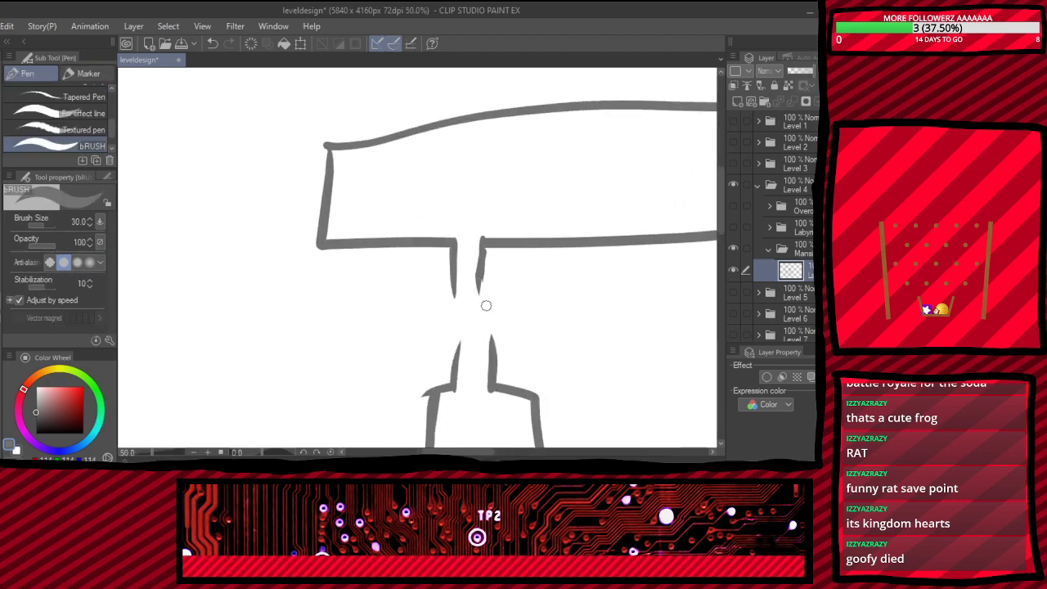
- Try to reshape the right end of the long room by erasing and redrawing its walls, and undo the attempt
{"action": "scroll", "coordinate": [315, 235], "scroll_direction": "down", "scroll_amount": 5}
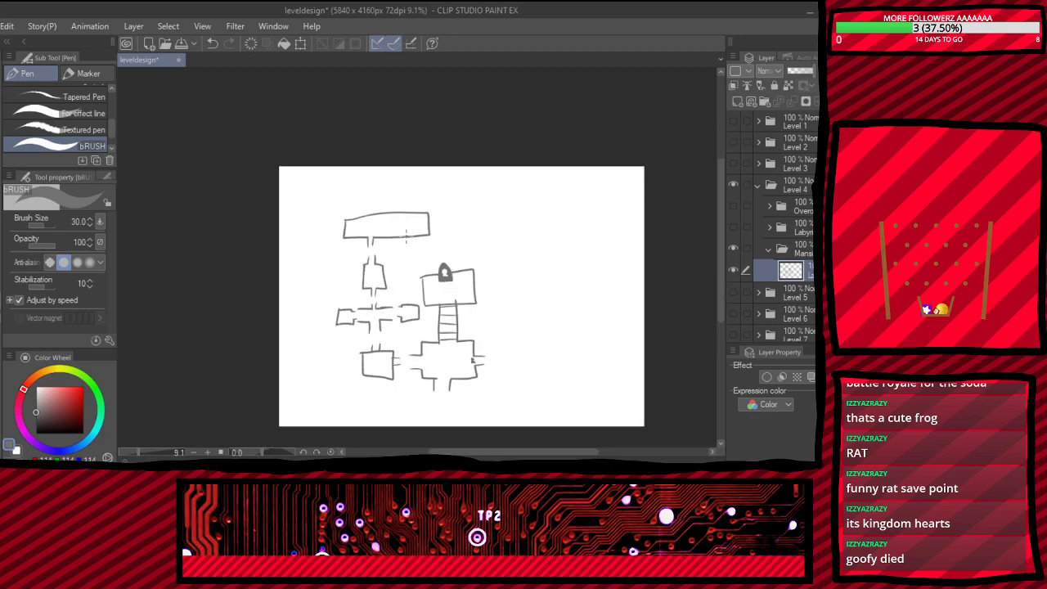
{"action": "scroll", "coordinate": [416, 215], "scroll_direction": "up", "scroll_amount": 4}
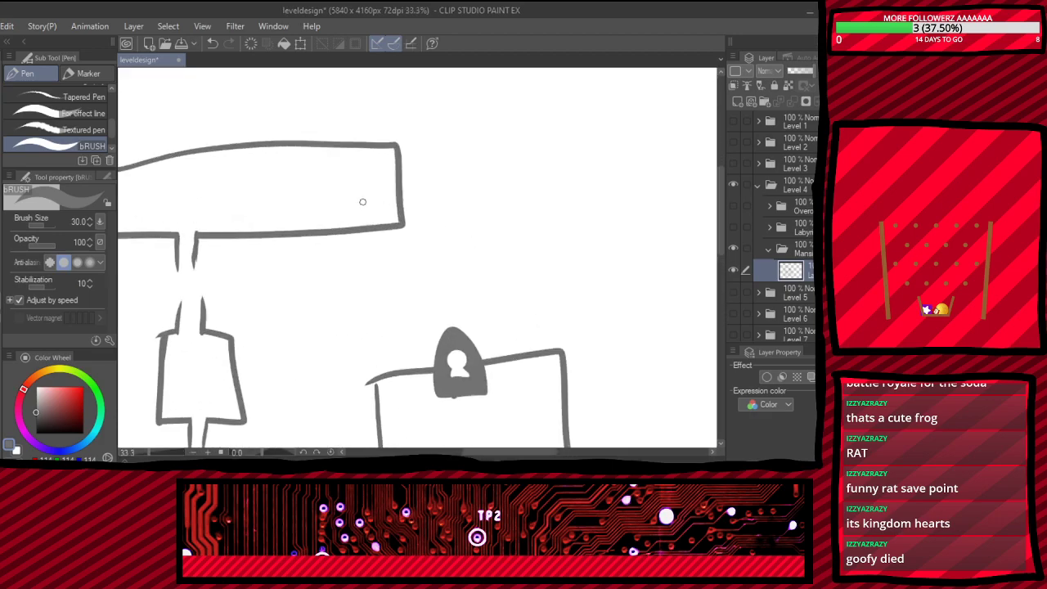
{"action": "scroll", "coordinate": [362, 202], "scroll_direction": "down", "scroll_amount": 2}
{"action": "scroll", "coordinate": [388, 191], "scroll_direction": "up", "scroll_amount": 3}
{"action": "key", "text": "e"}
{"action": "left_click_drag", "start_coordinate": [339, 152], "coordinate": [458, 166]}
{"action": "key", "text": "ctrl+z"}
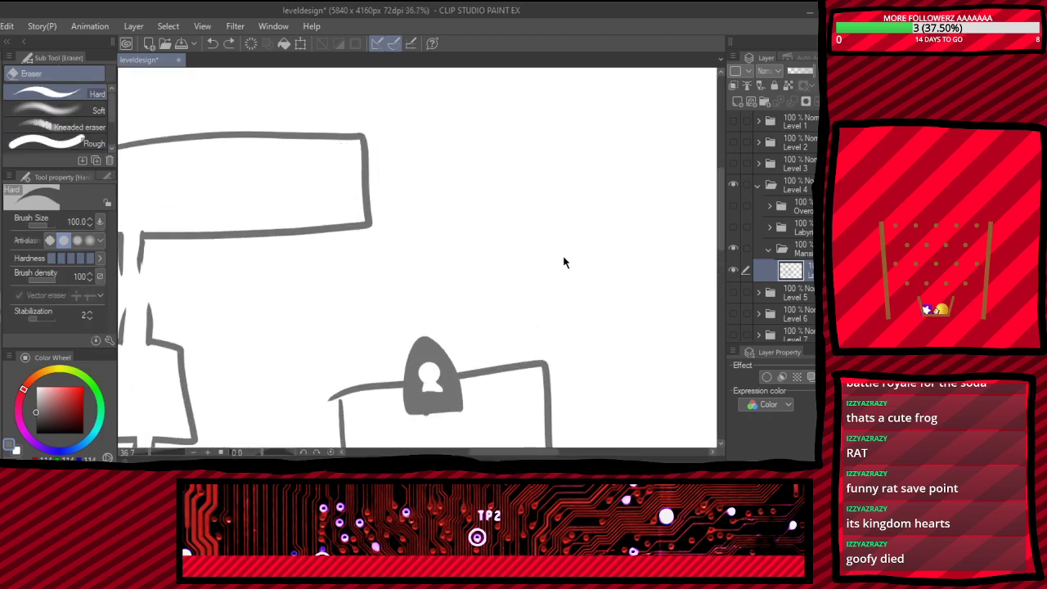
{"action": "key", "text": "p"}
{"action": "mouse_move", "coordinate": [357, 139]}
{"action": "left_mouse_down"}
{"action": "mouse_move", "coordinate": [714, 132]}
{"action": "mouse_move", "coordinate": [710, 174]}
{"action": "mouse_move", "coordinate": [661, 190]}
{"action": "mouse_move", "coordinate": [357, 225]}
{"action": "mouse_move", "coordinate": [337, 192]}
{"action": "mouse_move", "coordinate": [424, 189]}
{"action": "mouse_move", "coordinate": [370, 204]}
{"action": "mouse_move", "coordinate": [428, 208]}
{"action": "left_mouse_up"}
{"action": "key", "text": "e"}
{"action": "key", "text": "ctrl+z"}
{"action": "key", "text": "ctrl+z"}
- Undo the long room and its bottom passage
{"action": "scroll", "coordinate": [509, 221], "scroll_direction": "down", "scroll_amount": 4}
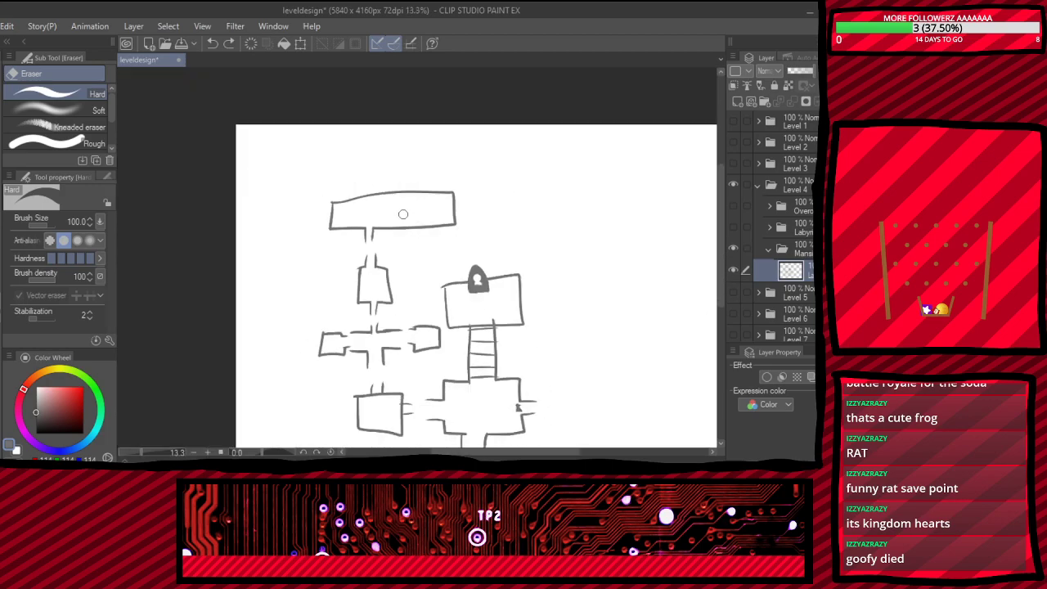
{"action": "key", "text": "ctrl+z"}
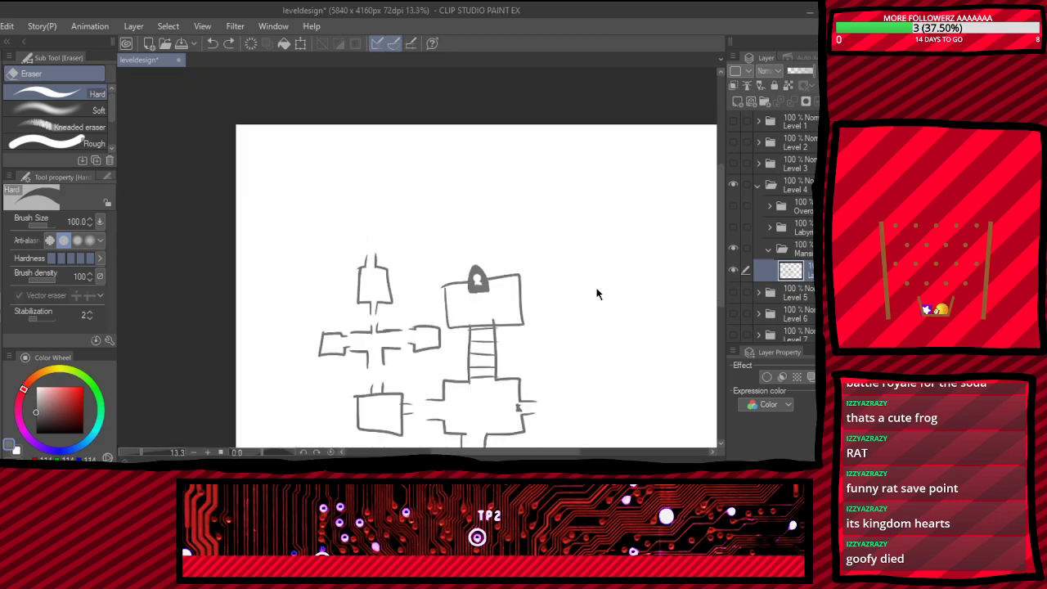
- Draw a compact rectangular room above the topmost room with a passage opening in its bottom wall
{"action": "key", "text": "p"}
{"action": "scroll", "coordinate": [364, 205], "scroll_direction": "up", "scroll_amount": 3}
{"action": "mouse_move", "coordinate": [325, 188]}
{"action": "left_mouse_down"}
{"action": "mouse_move", "coordinate": [327, 248]}
{"action": "mouse_move", "coordinate": [383, 180]}
{"action": "mouse_move", "coordinate": [318, 190]}
{"action": "left_mouse_up"}
{"action": "left_click_drag", "start_coordinate": [360, 254], "coordinate": [360, 273]}
{"action": "mouse_move", "coordinate": [381, 254]}
{"action": "left_mouse_down"}
{"action": "mouse_move", "coordinate": [382, 278]}
{"action": "mouse_move", "coordinate": [372, 257]}
{"action": "mouse_move", "coordinate": [382, 255]}
{"action": "left_mouse_up"}
{"action": "key", "text": "e"}
{"action": "key", "text": "p"}
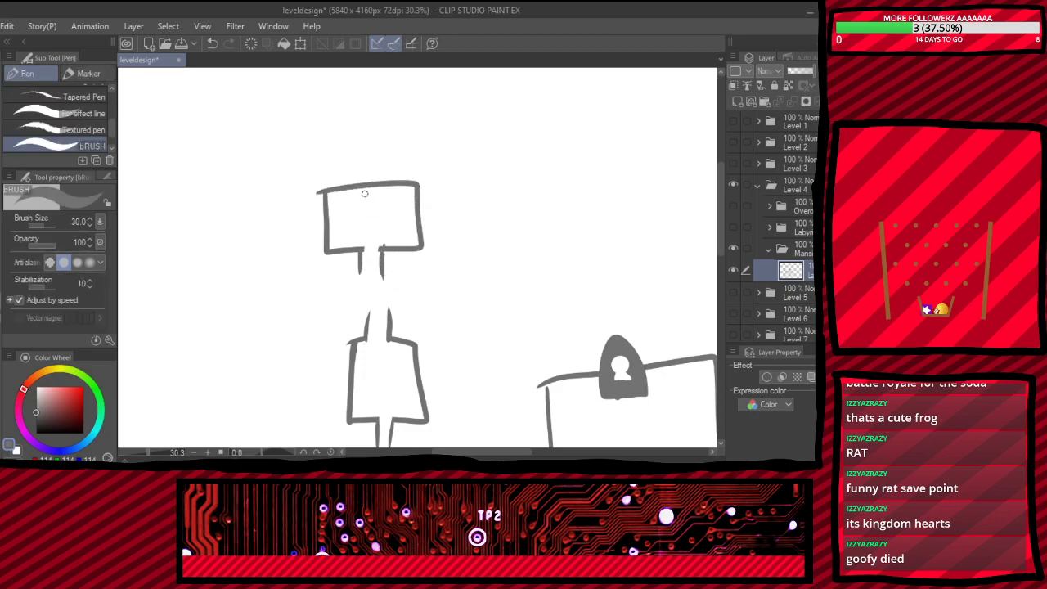
- Draw a tall room to the east of the central hall with passage lines on the side facing the hall
{"action": "scroll", "coordinate": [394, 216], "scroll_direction": "down", "scroll_amount": 4}
{"action": "scroll", "coordinate": [393, 215], "scroll_direction": "up", "scroll_amount": 2}
{"action": "scroll", "coordinate": [393, 215], "scroll_direction": "down", "scroll_amount": 3}
{"action": "scroll", "coordinate": [543, 351], "scroll_direction": "up", "scroll_amount": 4}
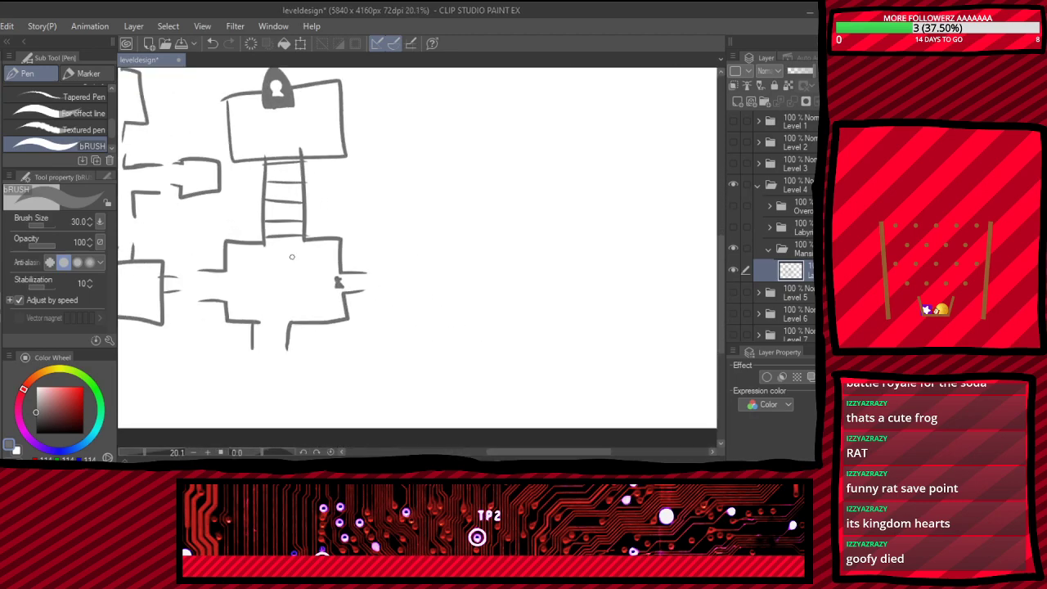
{"action": "scroll", "coordinate": [412, 274], "scroll_direction": "down", "scroll_amount": 1}
{"action": "scroll", "coordinate": [420, 273], "scroll_direction": "up", "scroll_amount": 3}
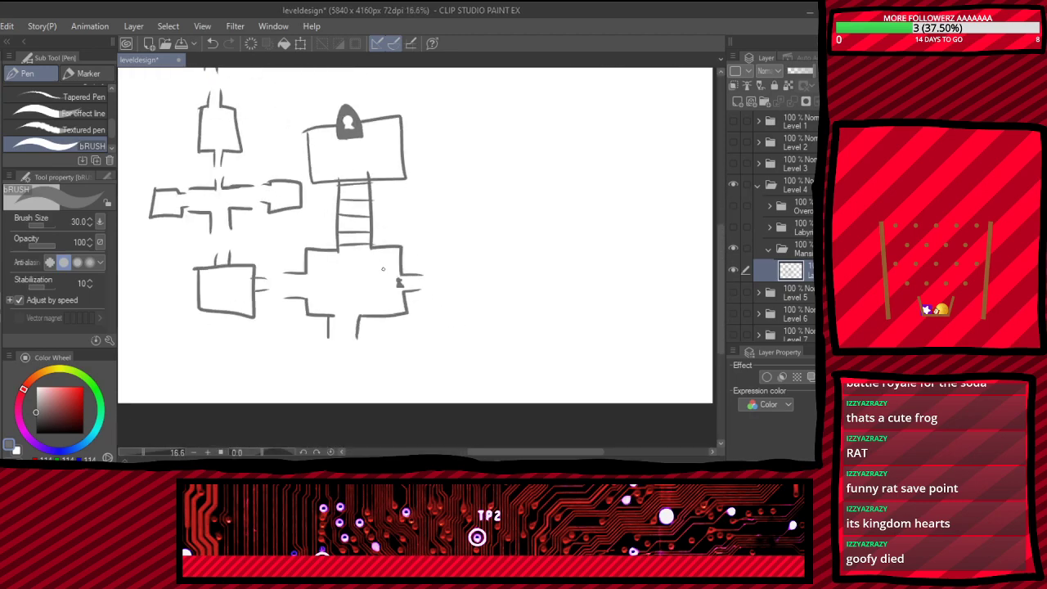
{"action": "mouse_move", "coordinate": [556, 165]}
{"action": "left_mouse_down"}
{"action": "mouse_move", "coordinate": [548, 260]}
{"action": "mouse_move", "coordinate": [568, 338]}
{"action": "mouse_move", "coordinate": [649, 324]}
{"action": "mouse_move", "coordinate": [632, 154]}
{"action": "mouse_move", "coordinate": [545, 161]}
{"action": "left_mouse_up"}
{"action": "mouse_move", "coordinate": [558, 247]}
{"action": "left_mouse_down"}
{"action": "mouse_move", "coordinate": [514, 250]}
{"action": "mouse_move", "coordinate": [514, 277]}
{"action": "left_mouse_up"}
{"action": "key", "text": "ctrl+z"}
- Add a passage to the tall room's top wall and erase the wall sections blocking its openings
{"action": "mouse_move", "coordinate": [582, 155]}
{"action": "left_mouse_down"}
{"action": "mouse_move", "coordinate": [583, 115]}
{"action": "mouse_move", "coordinate": [607, 127]}
{"action": "left_mouse_up"}
{"action": "key", "text": "e"}
{"action": "left_click_drag", "start_coordinate": [551, 259], "coordinate": [563, 246]}
{"action": "left_click", "coordinate": [546, 263]}
{"action": "key", "text": "p"}
{"action": "key", "text": "ctrl+z"}
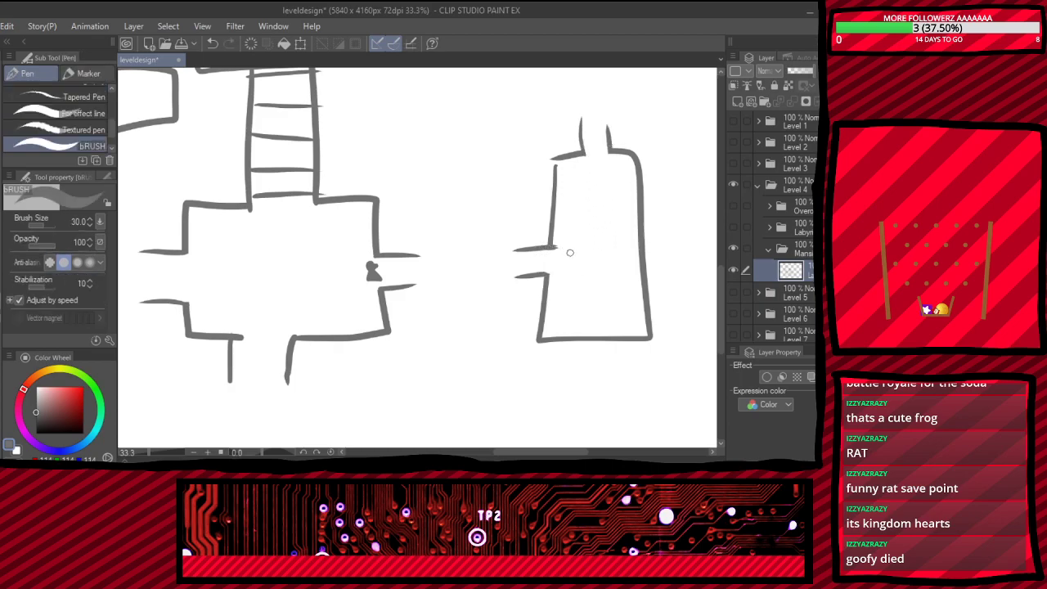
- Sketch a small animal-like figure in the upper-right corner of the central hall
{"action": "scroll", "coordinate": [570, 253], "scroll_direction": "down", "scroll_amount": 7}
{"action": "scroll", "coordinate": [376, 244], "scroll_direction": "up", "scroll_amount": 14}
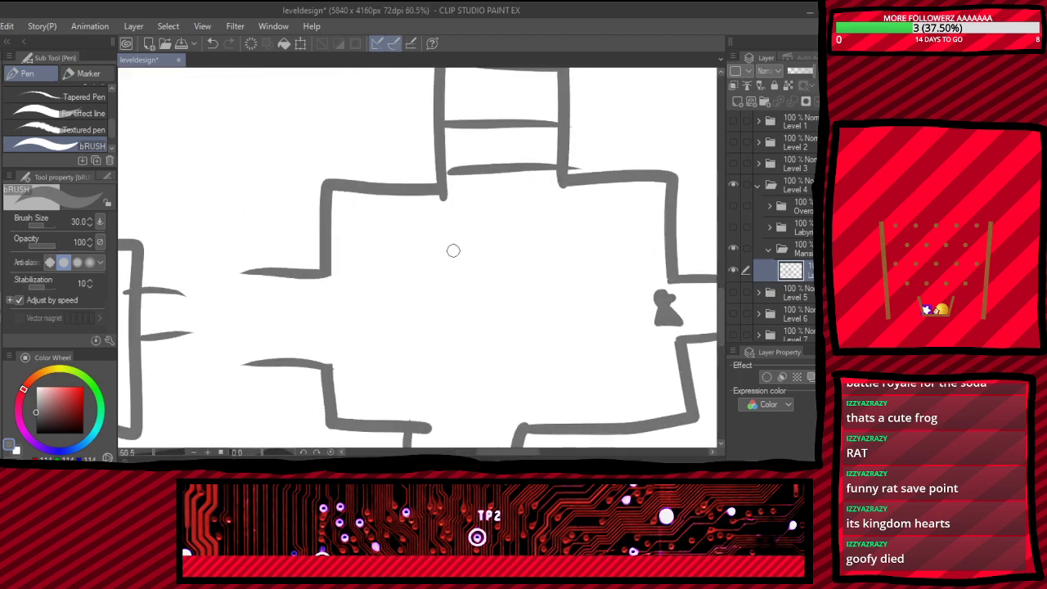
{"action": "mouse_move", "coordinate": [584, 237]}
{"action": "left_mouse_down"}
{"action": "mouse_move", "coordinate": [612, 252]}
{"action": "mouse_move", "coordinate": [604, 244]}
{"action": "mouse_move", "coordinate": [614, 224]}
{"action": "mouse_move", "coordinate": [639, 216]}
{"action": "mouse_move", "coordinate": [598, 234]}
{"action": "left_mouse_up"}
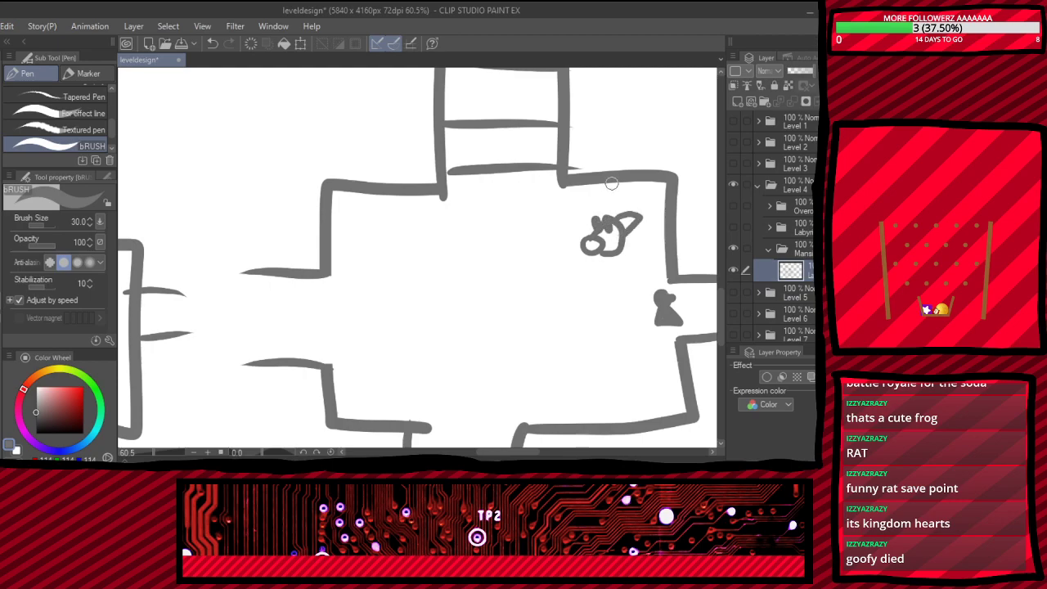
- Draw a criss-crossed diamond shape in the upper-left corner of the central hall and fill in its small lower part
{"action": "mouse_move", "coordinate": [414, 252]}
{"action": "left_mouse_down"}
{"action": "mouse_move", "coordinate": [352, 194]}
{"action": "mouse_move", "coordinate": [401, 179]}
{"action": "mouse_move", "coordinate": [446, 230]}
{"action": "mouse_move", "coordinate": [426, 255]}
{"action": "mouse_move", "coordinate": [393, 242]}
{"action": "mouse_move", "coordinate": [439, 194]}
{"action": "mouse_move", "coordinate": [422, 170]}
{"action": "mouse_move", "coordinate": [349, 236]}
{"action": "mouse_move", "coordinate": [380, 265]}
{"action": "mouse_move", "coordinate": [409, 258]}
{"action": "left_mouse_up"}
{"action": "scroll", "coordinate": [290, 221], "scroll_direction": "up", "scroll_amount": 3}
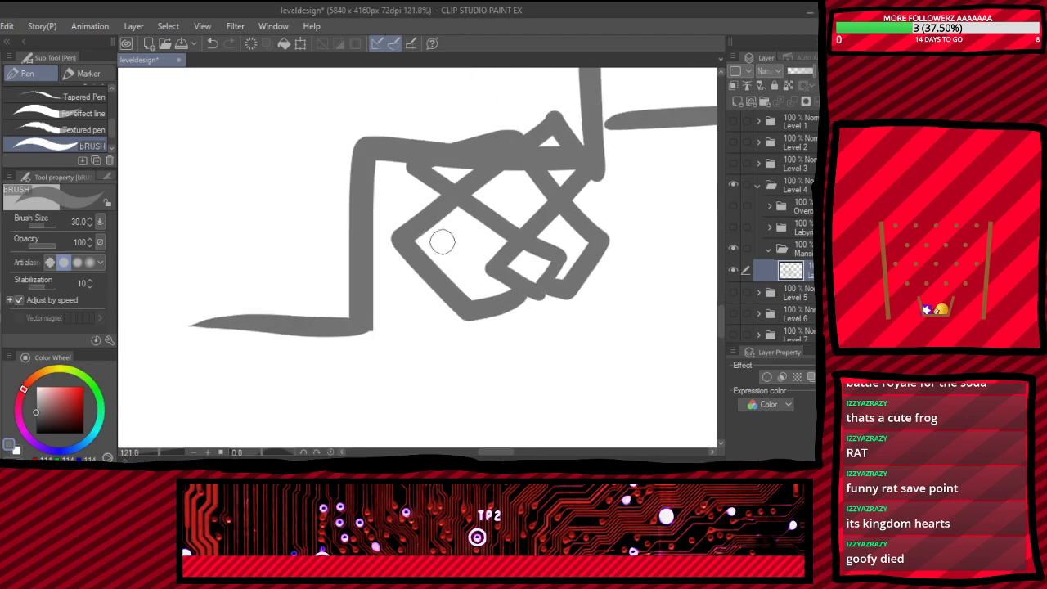
{"action": "mouse_move", "coordinate": [571, 260]}
{"action": "left_mouse_down"}
{"action": "mouse_move", "coordinate": [554, 283]}
{"action": "mouse_move", "coordinate": [531, 270]}
{"action": "mouse_move", "coordinate": [547, 257]}
{"action": "mouse_move", "coordinate": [503, 280]}
{"action": "left_mouse_up"}
{"action": "scroll", "coordinate": [499, 281], "scroll_direction": "down", "scroll_amount": 3}
{"action": "scroll", "coordinate": [500, 281], "scroll_direction": "down", "scroll_amount": 10}
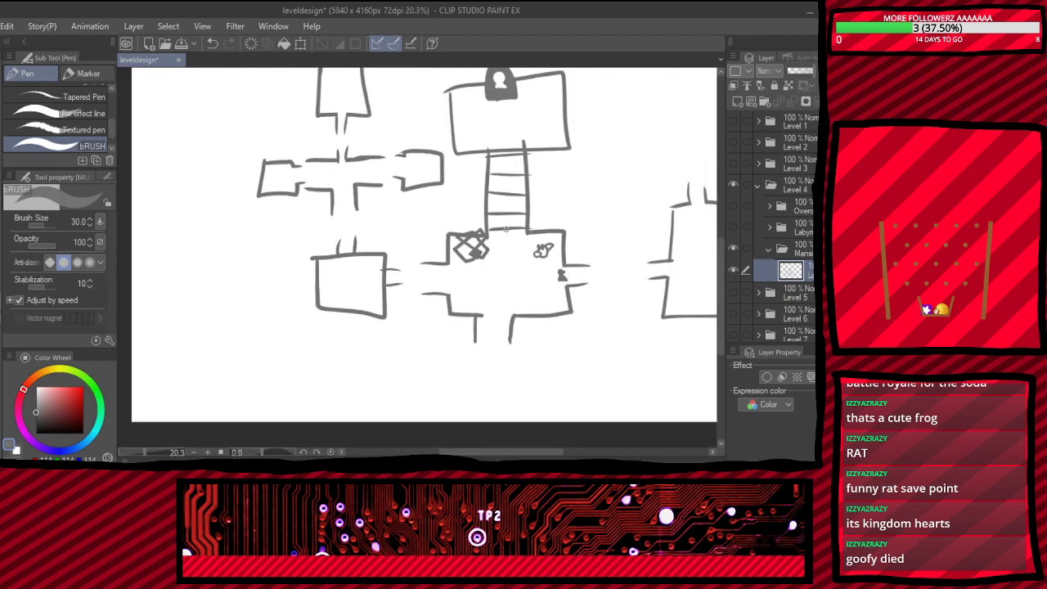
{"action": "scroll", "coordinate": [576, 197], "scroll_direction": "up", "scroll_amount": 5}
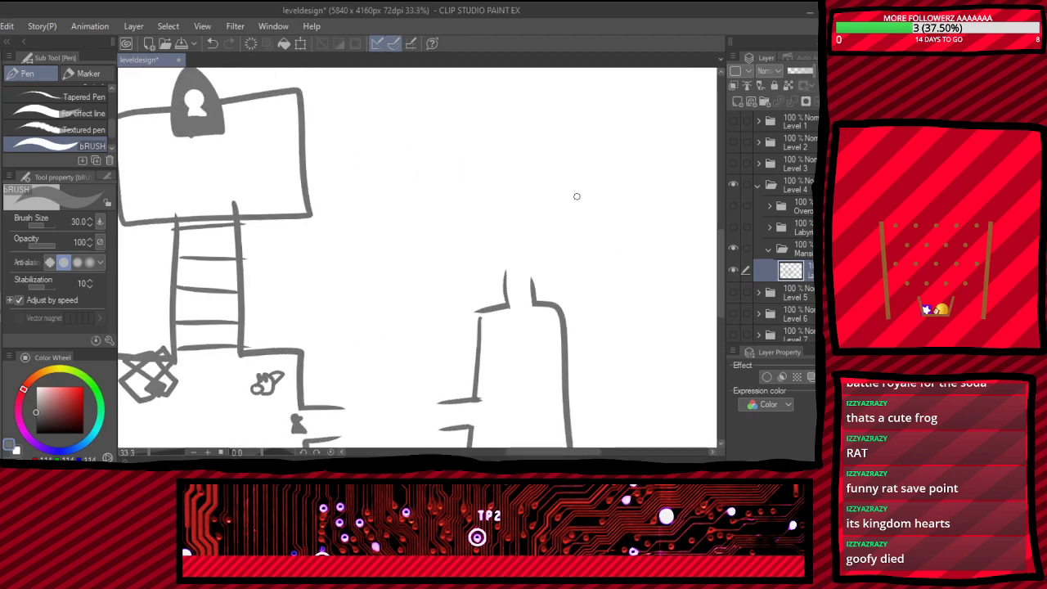
{"action": "scroll", "coordinate": [558, 183], "scroll_direction": "down", "scroll_amount": 3}
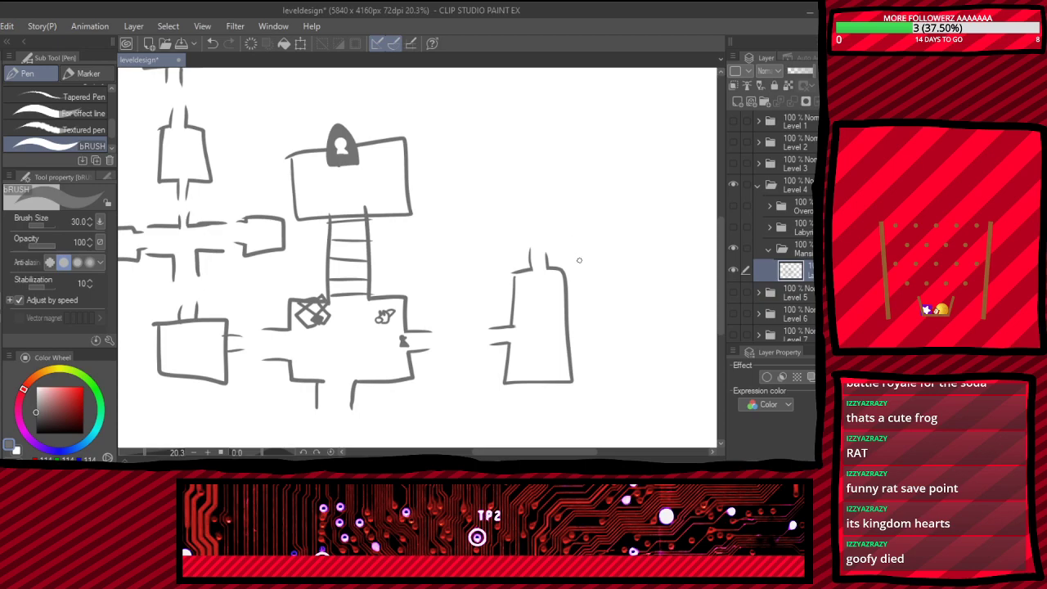
{"action": "scroll", "coordinate": [567, 256], "scroll_direction": "down", "scroll_amount": 2}
{"action": "scroll", "coordinate": [534, 185], "scroll_direction": "up", "scroll_amount": 3}
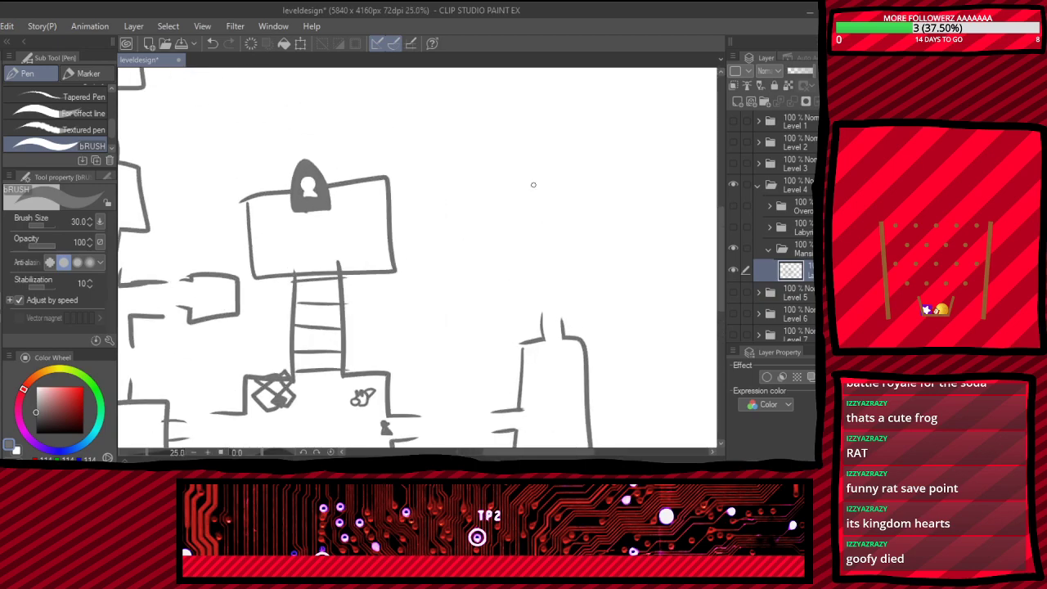
- Draw a narrow tall room with a bottom passage just north of the tall eastern room
{"action": "mouse_move", "coordinate": [522, 146]}
{"action": "left_mouse_down"}
{"action": "mouse_move", "coordinate": [518, 286]}
{"action": "mouse_move", "coordinate": [580, 282]}
{"action": "mouse_move", "coordinate": [576, 163]}
{"action": "mouse_move", "coordinate": [559, 144]}
{"action": "mouse_move", "coordinate": [520, 147]}
{"action": "left_mouse_up"}
{"action": "left_click_drag", "start_coordinate": [533, 281], "coordinate": [539, 303]}
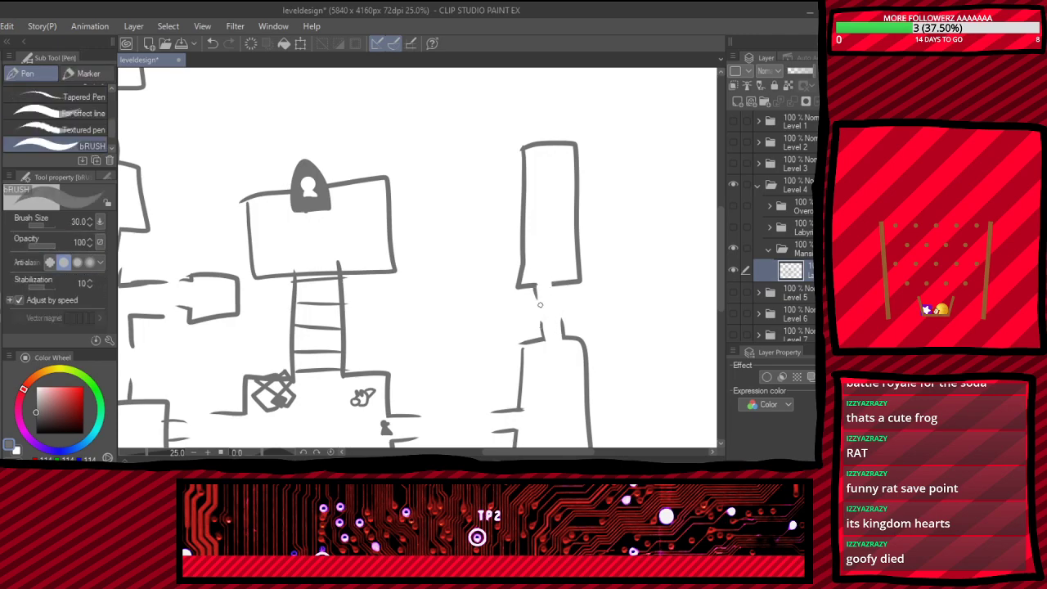
{"action": "scroll", "coordinate": [582, 326], "scroll_direction": "down", "scroll_amount": 3}
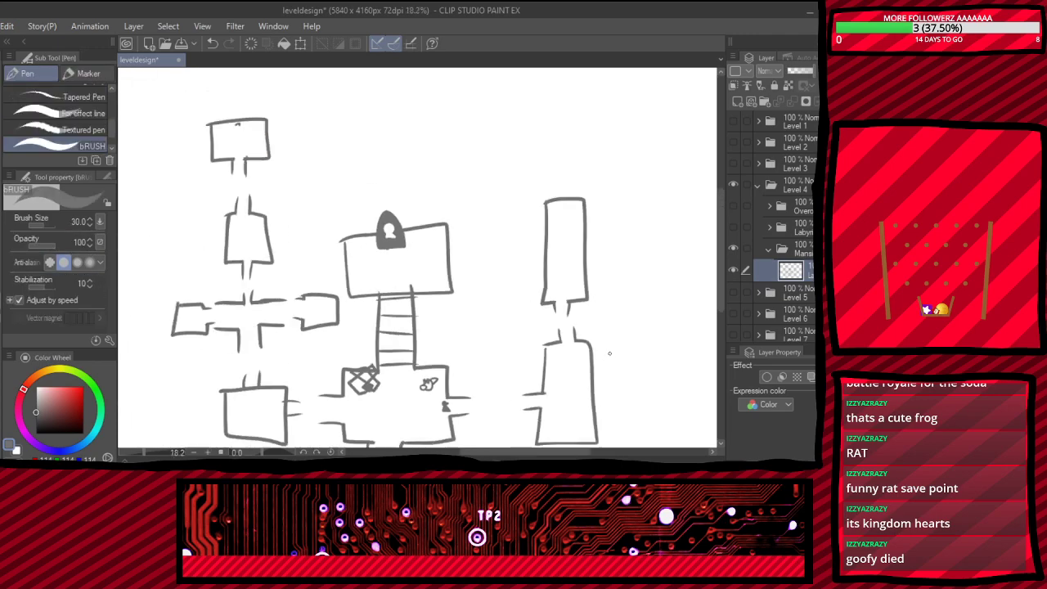
{"action": "scroll", "coordinate": [564, 238], "scroll_direction": "up", "scroll_amount": 4}
{"action": "scroll", "coordinate": [584, 298], "scroll_direction": "down", "scroll_amount": 3}
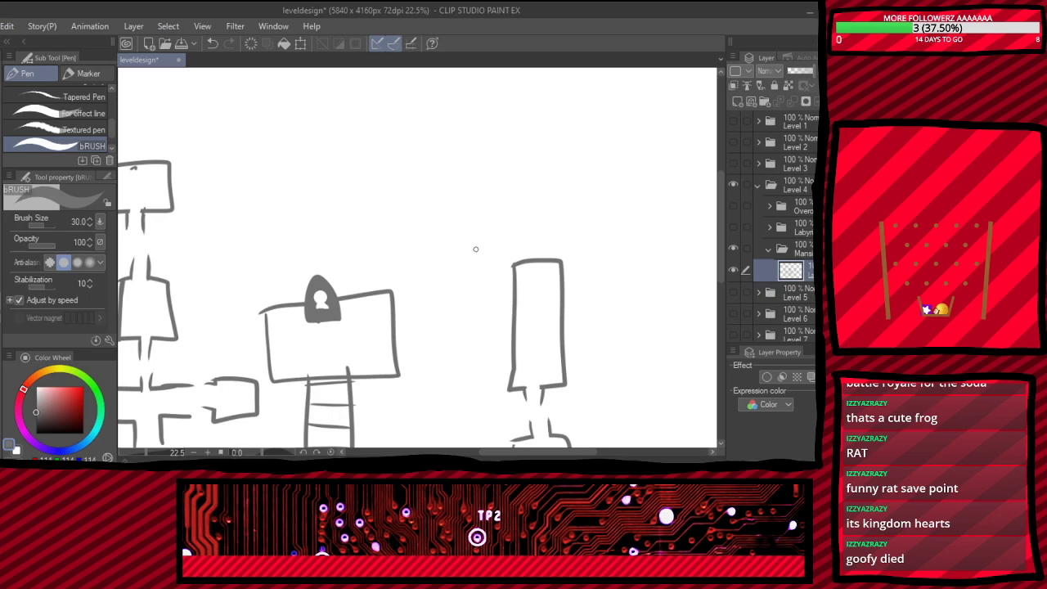
- Draw a tapered room north of the narrow room, erase openings in the facing walls and join them with short passage lines
{"action": "scroll", "coordinate": [476, 249], "scroll_direction": "up", "scroll_amount": 2}
{"action": "mouse_move", "coordinate": [511, 90]}
{"action": "left_mouse_down"}
{"action": "mouse_move", "coordinate": [503, 241]}
{"action": "mouse_move", "coordinate": [580, 231]}
{"action": "mouse_move", "coordinate": [556, 85]}
{"action": "mouse_move", "coordinate": [513, 95]}
{"action": "left_mouse_up"}
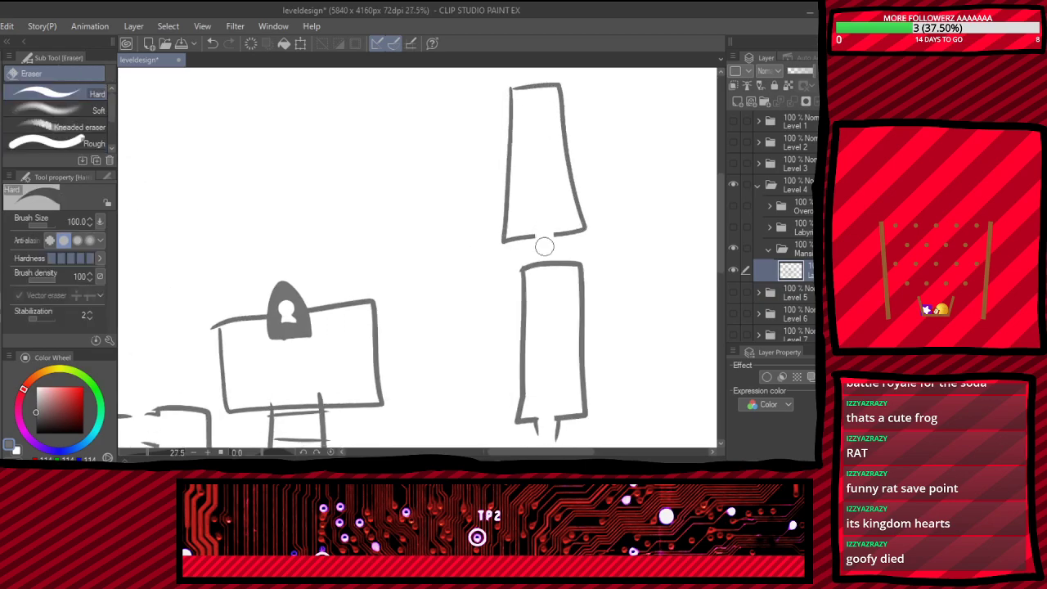
{"action": "key", "text": "e"}
{"action": "mouse_move", "coordinate": [555, 235]}
{"action": "left_mouse_down"}
{"action": "mouse_move", "coordinate": [563, 269]}
{"action": "mouse_move", "coordinate": [546, 262]}
{"action": "mouse_move", "coordinate": [553, 311]}
{"action": "left_mouse_up"}
{"action": "key", "text": "p"}
{"action": "left_click_drag", "start_coordinate": [541, 266], "coordinate": [539, 257]}
- Draw a long horizontal room west of the tapered room and connect the two with an open passage
{"action": "scroll", "coordinate": [581, 255], "scroll_direction": "down", "scroll_amount": 4}
{"action": "scroll", "coordinate": [416, 207], "scroll_direction": "up", "scroll_amount": 3}
{"action": "mouse_move", "coordinate": [571, 158]}
{"action": "left_mouse_down"}
{"action": "mouse_move", "coordinate": [256, 180]}
{"action": "mouse_move", "coordinate": [254, 218]}
{"action": "mouse_move", "coordinate": [521, 206]}
{"action": "mouse_move", "coordinate": [556, 183]}
{"action": "mouse_move", "coordinate": [565, 159]}
{"action": "mouse_move", "coordinate": [613, 180]}
{"action": "mouse_move", "coordinate": [584, 185]}
{"action": "mouse_move", "coordinate": [630, 192]}
{"action": "left_mouse_up"}
{"action": "key", "text": "e"}
{"action": "key", "text": "p"}
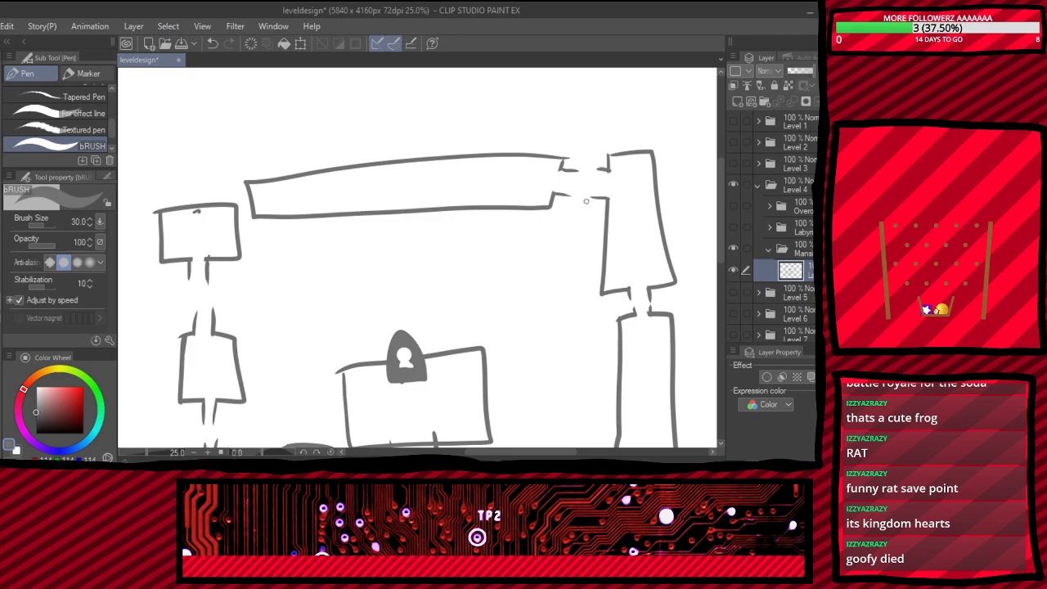
- Draw a small key inside the west end of the long horizontal room
{"action": "scroll", "coordinate": [585, 201], "scroll_direction": "down", "scroll_amount": 3}
{"action": "scroll", "coordinate": [288, 206], "scroll_direction": "up", "scroll_amount": 8}
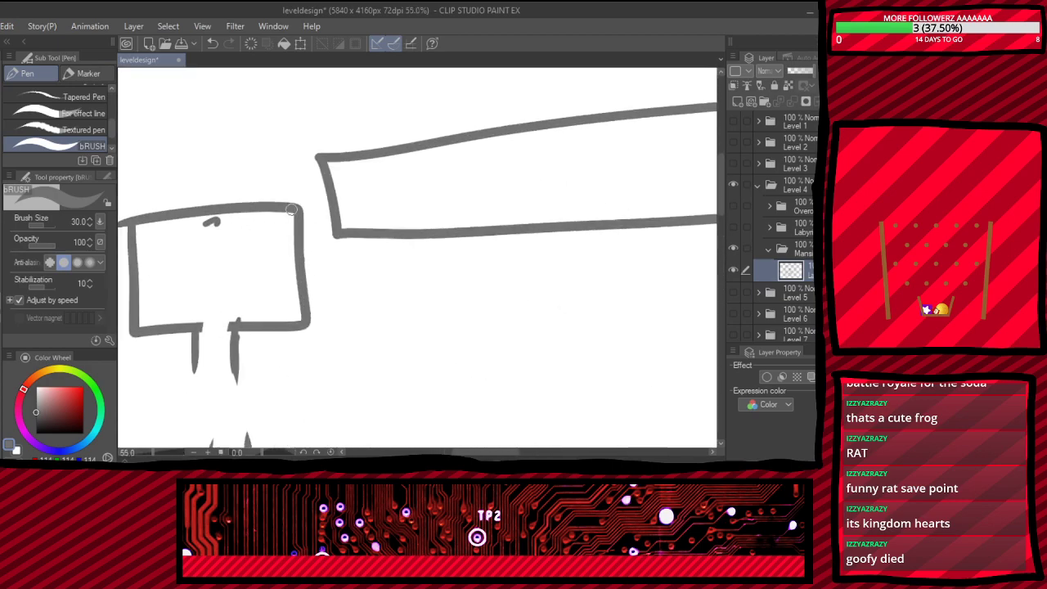
{"action": "mouse_move", "coordinate": [425, 167]}
{"action": "left_mouse_down"}
{"action": "mouse_move", "coordinate": [392, 181]}
{"action": "mouse_move", "coordinate": [384, 203]}
{"action": "mouse_move", "coordinate": [396, 202]}
{"action": "left_mouse_up"}
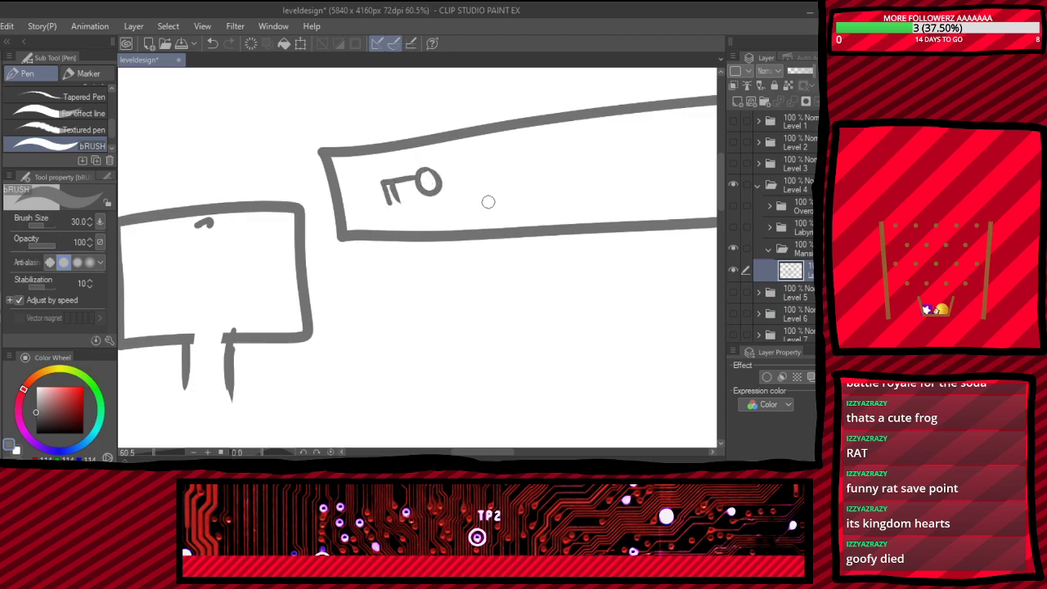
{"action": "scroll", "coordinate": [488, 201], "scroll_direction": "down", "scroll_amount": 1}
- Sketch a round head with filled eyes, slanted brows and a wide pirate-style hat above the long room's west end
{"action": "mouse_move", "coordinate": [442, 135]}
{"action": "left_mouse_down"}
{"action": "mouse_move", "coordinate": [385, 135]}
{"action": "mouse_move", "coordinate": [442, 138]}
{"action": "mouse_move", "coordinate": [441, 157]}
{"action": "mouse_move", "coordinate": [398, 161]}
{"action": "left_mouse_up"}
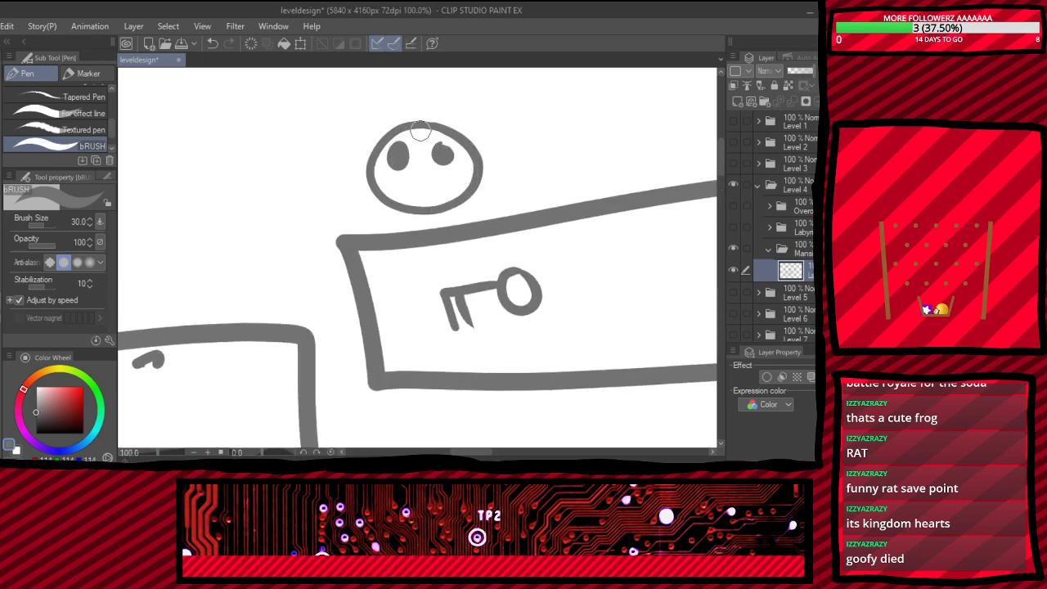
{"action": "left_click_drag", "start_coordinate": [422, 131], "coordinate": [469, 170]}
{"action": "mouse_move", "coordinate": [396, 148]}
{"action": "left_mouse_down"}
{"action": "mouse_move", "coordinate": [428, 140]}
{"action": "mouse_move", "coordinate": [332, 194]}
{"action": "left_mouse_up"}
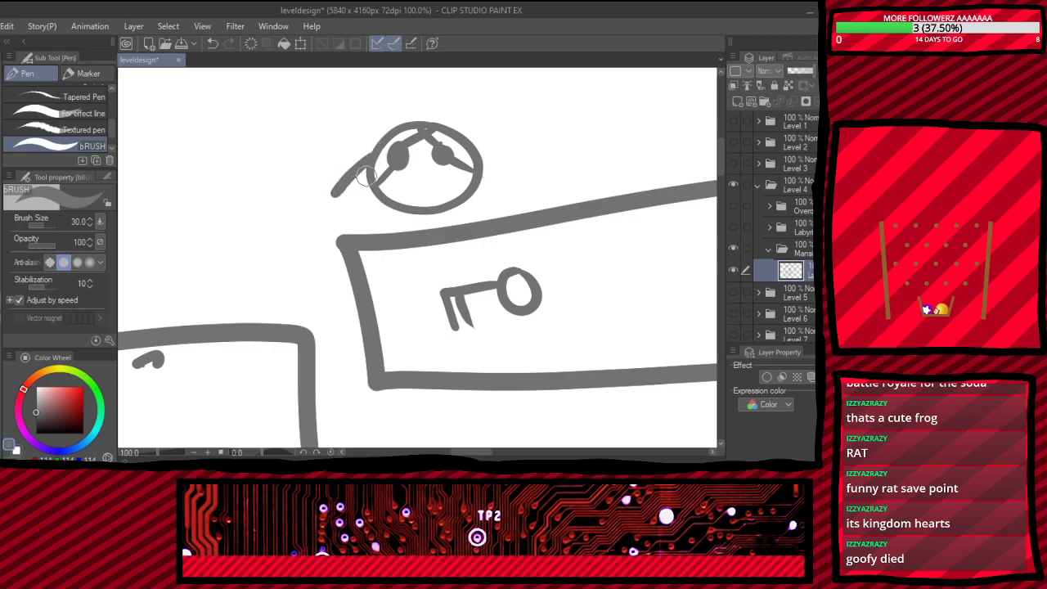
{"action": "mouse_move", "coordinate": [468, 143]}
{"action": "left_mouse_down"}
{"action": "mouse_move", "coordinate": [503, 171]}
{"action": "mouse_move", "coordinate": [491, 112]}
{"action": "mouse_move", "coordinate": [376, 90]}
{"action": "mouse_move", "coordinate": [318, 159]}
{"action": "mouse_move", "coordinate": [333, 195]}
{"action": "left_mouse_up"}
- Letter "PP" on the character's hat and give the face a wide grin with pointed teeth
{"action": "mouse_move", "coordinate": [406, 88]}
{"action": "left_mouse_down"}
{"action": "mouse_move", "coordinate": [410, 105]}
{"action": "mouse_move", "coordinate": [431, 110]}
{"action": "left_mouse_up"}
{"action": "left_click_drag", "start_coordinate": [431, 92], "coordinate": [433, 104]}
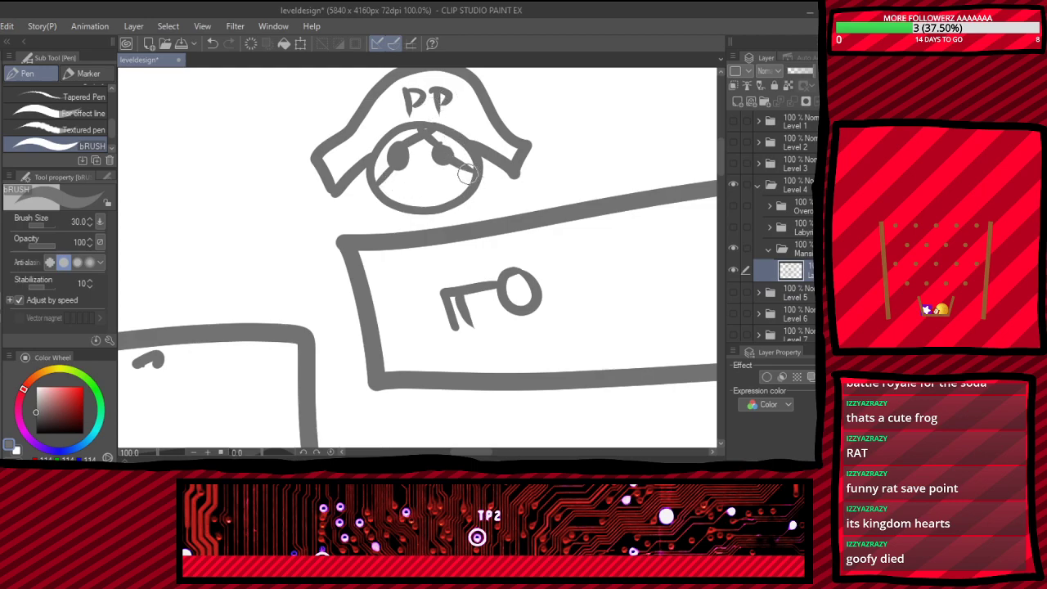
{"action": "mouse_move", "coordinate": [383, 171]}
{"action": "left_mouse_down"}
{"action": "mouse_move", "coordinate": [441, 179]}
{"action": "mouse_move", "coordinate": [446, 154]}
{"action": "mouse_move", "coordinate": [393, 177]}
{"action": "mouse_move", "coordinate": [403, 194]}
{"action": "mouse_move", "coordinate": [461, 166]}
{"action": "left_mouse_up"}
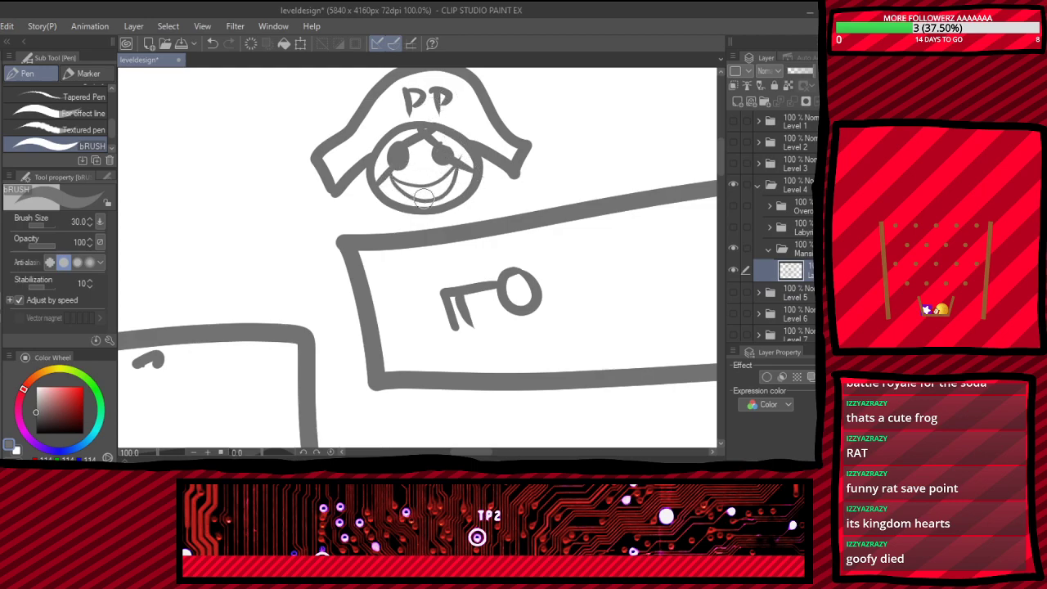
{"action": "mouse_move", "coordinate": [408, 186]}
{"action": "left_mouse_down"}
{"action": "mouse_move", "coordinate": [438, 196]}
{"action": "mouse_move", "coordinate": [457, 174]}
{"action": "mouse_move", "coordinate": [474, 185]}
{"action": "left_mouse_up"}
- Delete the narrow tall room between the tapered room and the eastern room using a rectangular selection, and clear the selection
{"action": "scroll", "coordinate": [470, 180], "scroll_direction": "down", "scroll_amount": 10}
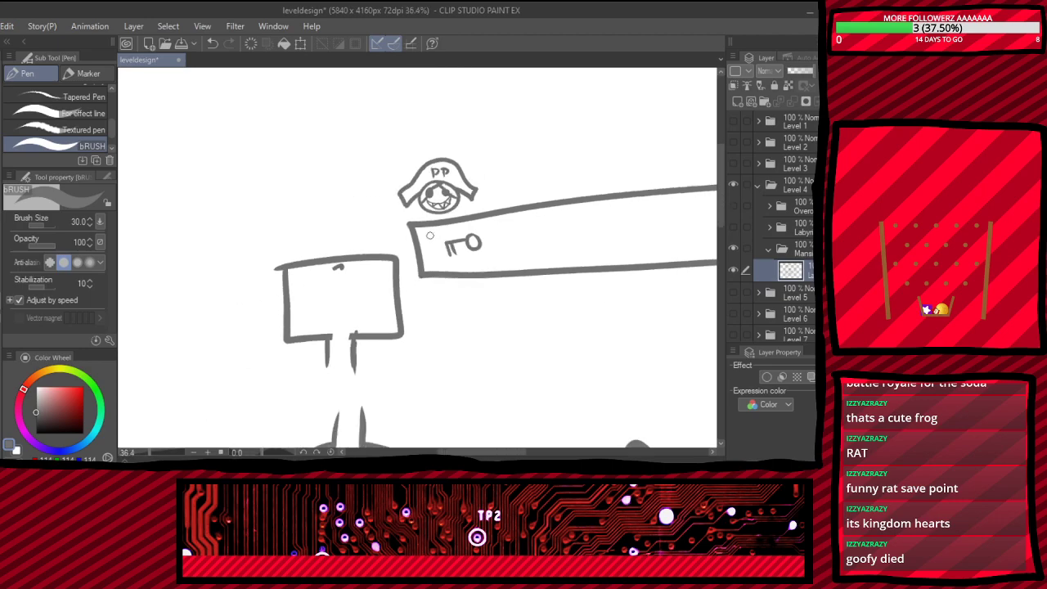
{"action": "scroll", "coordinate": [499, 360], "scroll_direction": "down", "scroll_amount": 2}
{"action": "scroll", "coordinate": [495, 344], "scroll_direction": "up", "scroll_amount": 5}
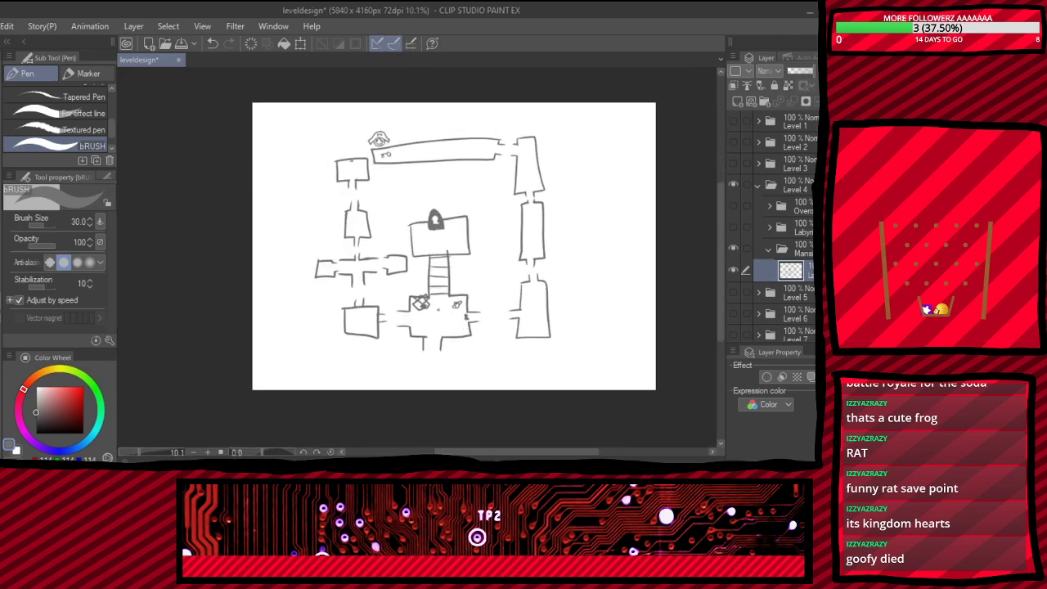
{"action": "scroll", "coordinate": [491, 338], "scroll_direction": "down", "scroll_amount": 2}
{"action": "scroll", "coordinate": [491, 338], "scroll_direction": "up", "scroll_amount": 1}
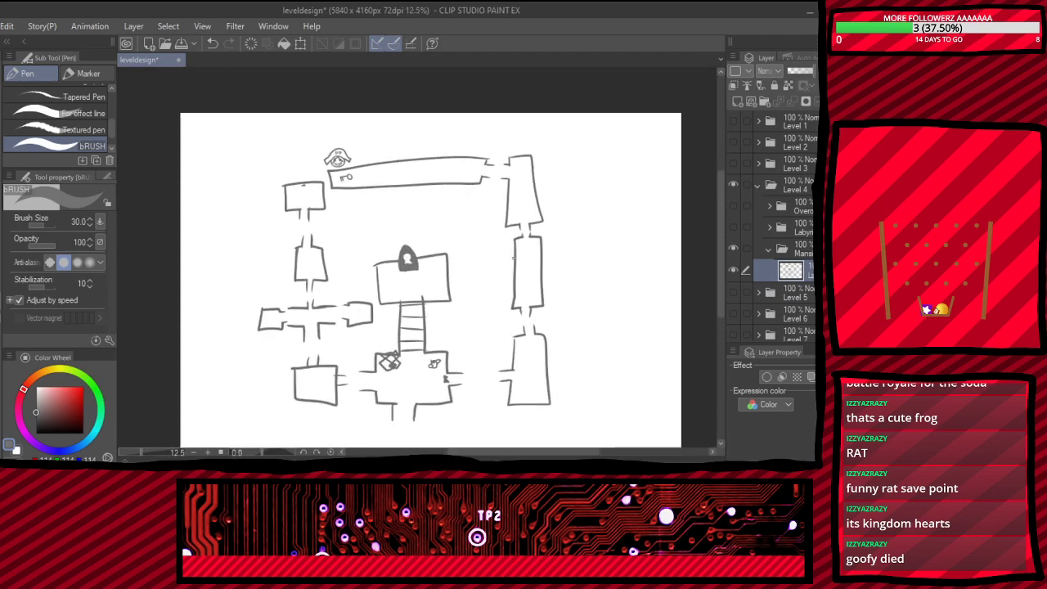
{"action": "scroll", "coordinate": [526, 285], "scroll_direction": "up", "scroll_amount": 3}
{"action": "key", "text": "m"}
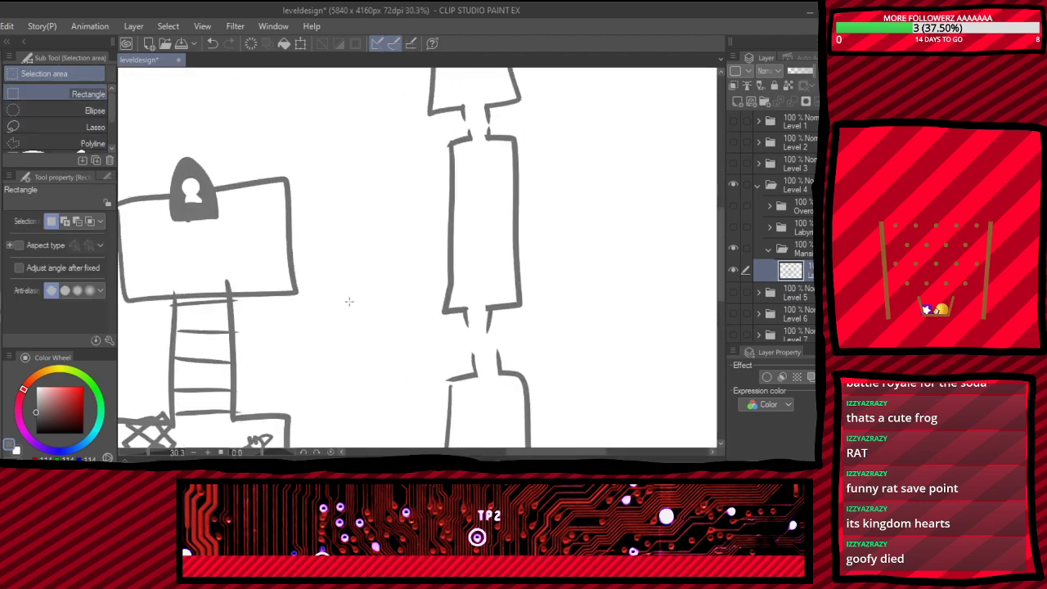
{"action": "scroll", "coordinate": [449, 410], "scroll_direction": "down", "scroll_amount": 4}
{"action": "scroll", "coordinate": [483, 320], "scroll_direction": "up", "scroll_amount": 3}
{"action": "scroll", "coordinate": [482, 320], "scroll_direction": "up", "scroll_amount": 1}
{"action": "left_click_drag", "start_coordinate": [326, 180], "coordinate": [455, 274]}
{"action": "left_click", "coordinate": [508, 263]}
{"action": "left_click_drag", "start_coordinate": [329, 175], "coordinate": [463, 350]}
{"action": "key", "text": "Delete"}
{"action": "key", "text": "ctrl+d"}
- Draw a winding corridor from the tapered room down to the tall eastern room, reworking its lower end to meet the passage
{"action": "key", "text": "p"}
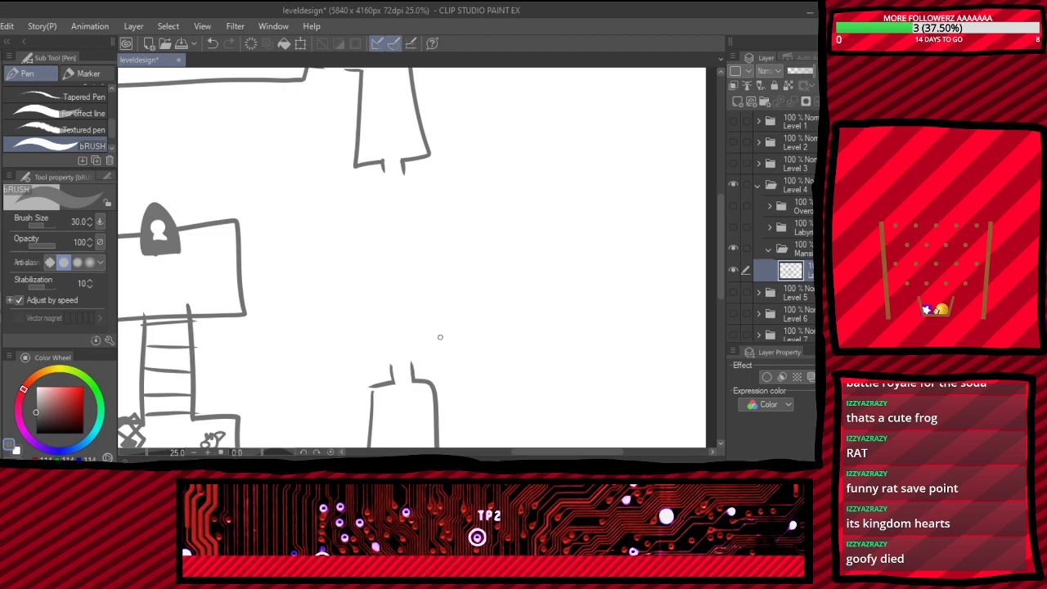
{"action": "mouse_move", "coordinate": [405, 338]}
{"action": "left_mouse_down"}
{"action": "mouse_move", "coordinate": [401, 302]}
{"action": "mouse_move", "coordinate": [330, 304]}
{"action": "mouse_move", "coordinate": [326, 256]}
{"action": "mouse_move", "coordinate": [486, 236]}
{"action": "mouse_move", "coordinate": [483, 192]}
{"action": "mouse_move", "coordinate": [386, 205]}
{"action": "mouse_move", "coordinate": [384, 194]}
{"action": "mouse_move", "coordinate": [536, 159]}
{"action": "mouse_move", "coordinate": [553, 273]}
{"action": "mouse_move", "coordinate": [379, 274]}
{"action": "mouse_move", "coordinate": [343, 288]}
{"action": "mouse_move", "coordinate": [488, 291]}
{"action": "mouse_move", "coordinate": [494, 321]}
{"action": "mouse_move", "coordinate": [426, 313]}
{"action": "mouse_move", "coordinate": [433, 335]}
{"action": "left_mouse_up"}
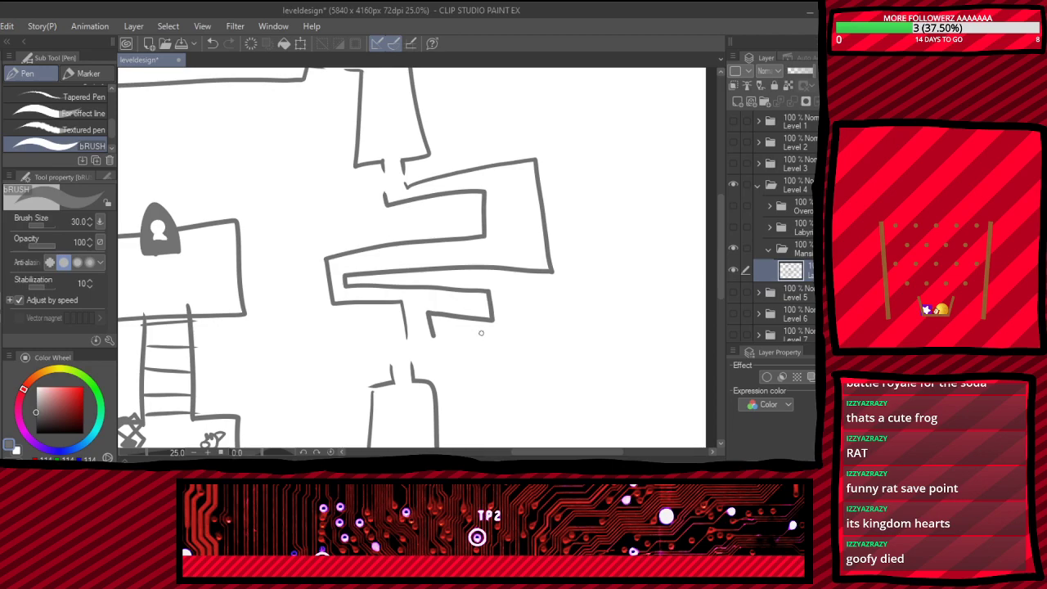
{"action": "key", "text": "e"}
{"action": "mouse_move", "coordinate": [431, 295]}
{"action": "left_mouse_down"}
{"action": "mouse_move", "coordinate": [427, 283]}
{"action": "mouse_move", "coordinate": [461, 283]}
{"action": "mouse_move", "coordinate": [451, 318]}
{"action": "mouse_move", "coordinate": [490, 319]}
{"action": "left_mouse_up"}
{"action": "key", "text": "p"}
{"action": "mouse_move", "coordinate": [420, 286]}
{"action": "left_mouse_down"}
{"action": "mouse_move", "coordinate": [436, 287]}
{"action": "mouse_move", "coordinate": [445, 341]}
{"action": "mouse_move", "coordinate": [408, 349]}
{"action": "mouse_move", "coordinate": [385, 338]}
{"action": "mouse_move", "coordinate": [389, 359]}
{"action": "left_mouse_up"}
- Erase the small stray stroke in the northwest room and draw a key in its place
{"action": "scroll", "coordinate": [392, 397], "scroll_direction": "down", "scroll_amount": 1}
{"action": "scroll", "coordinate": [392, 397], "scroll_direction": "down", "scroll_amount": 1}
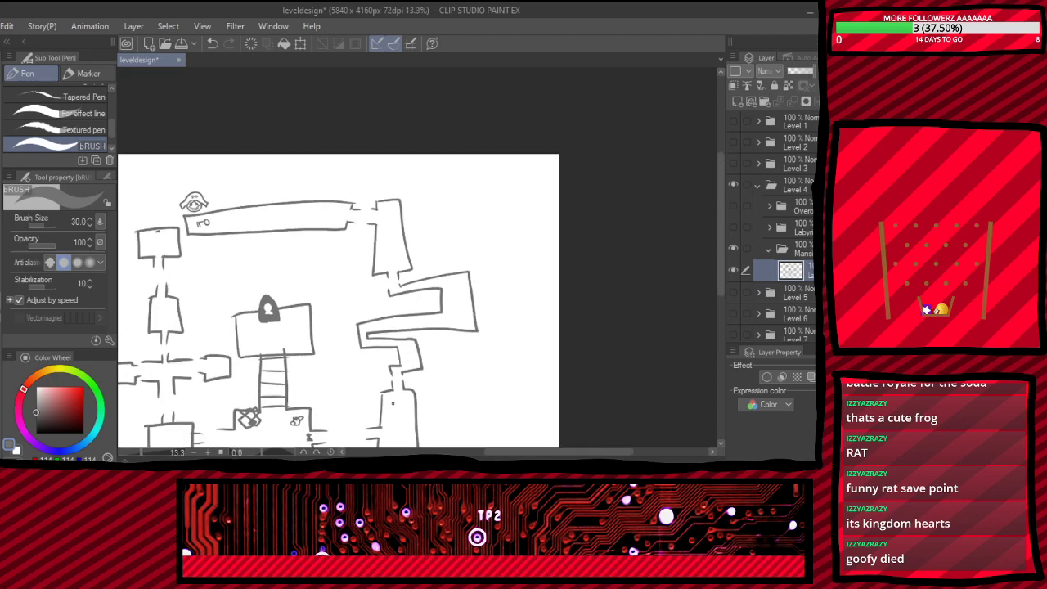
{"action": "scroll", "coordinate": [392, 402], "scroll_direction": "down", "scroll_amount": 2}
{"action": "scroll", "coordinate": [431, 323], "scroll_direction": "up", "scroll_amount": 2}
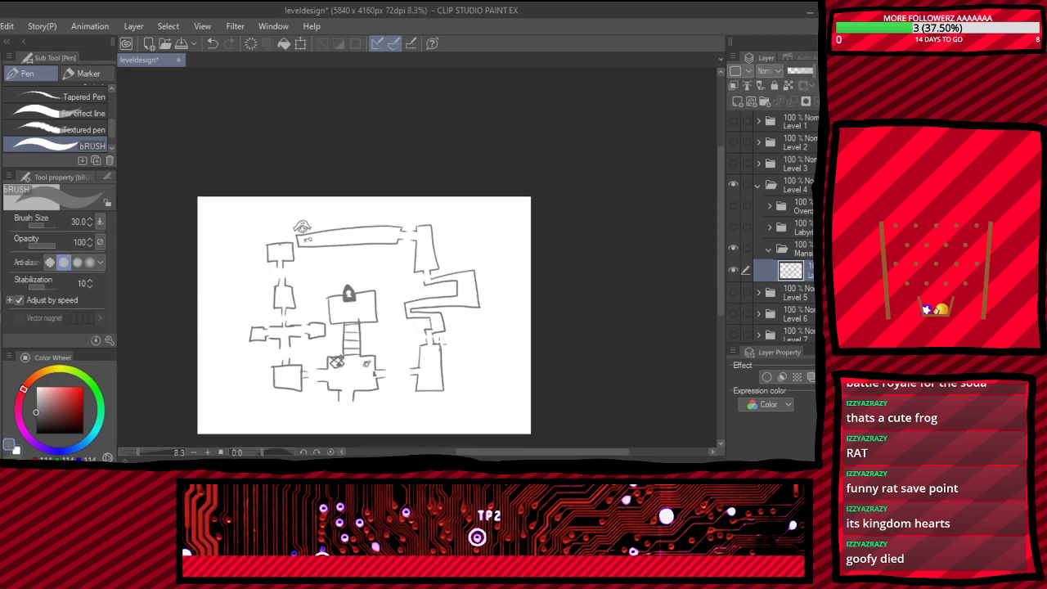
{"action": "scroll", "coordinate": [430, 263], "scroll_direction": "up", "scroll_amount": 1}
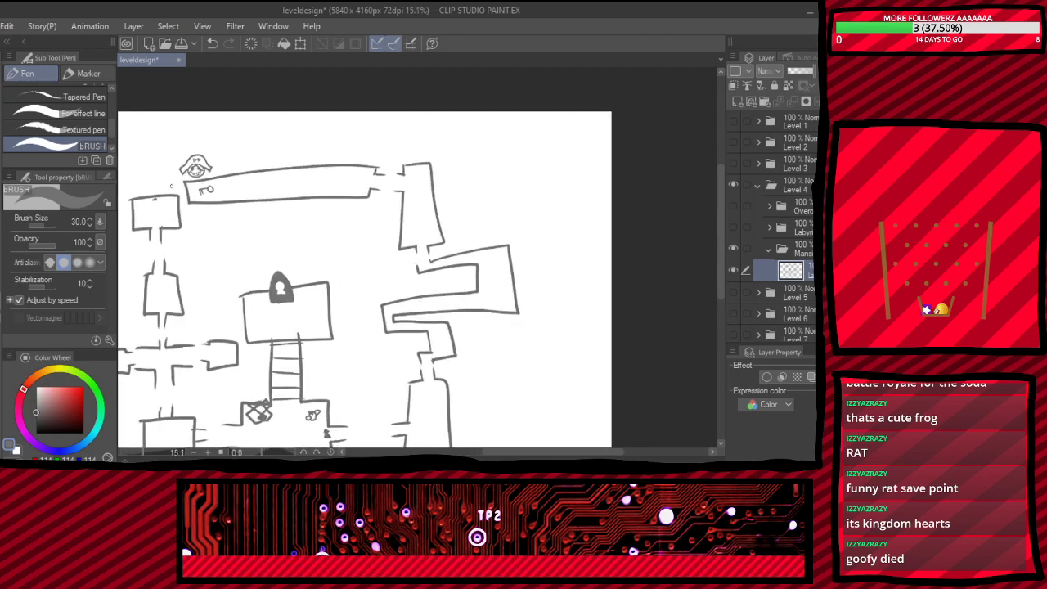
{"action": "scroll", "coordinate": [168, 159], "scroll_direction": "up", "scroll_amount": 4}
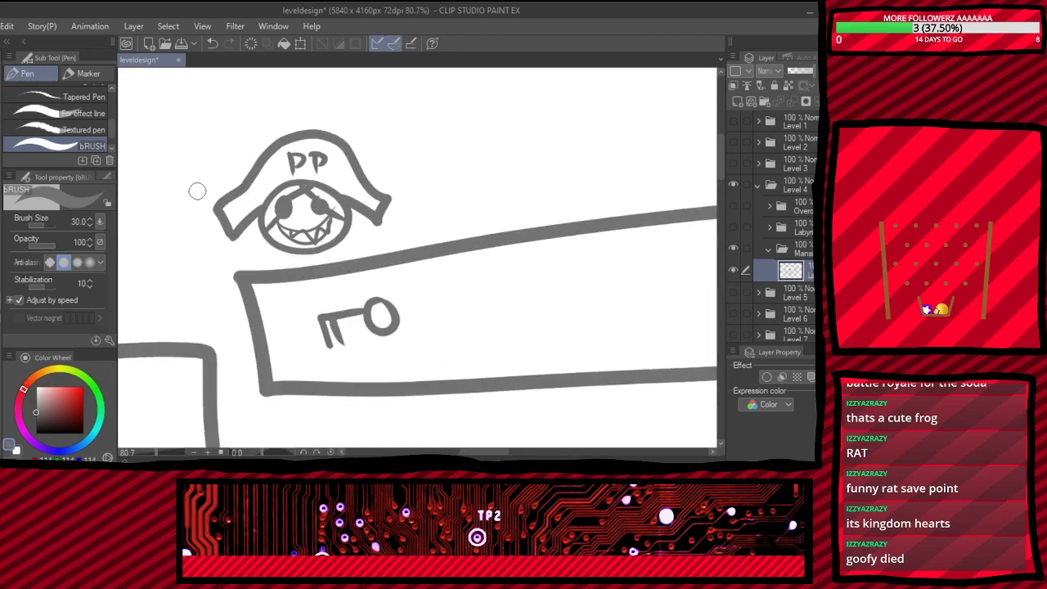
{"action": "scroll", "coordinate": [197, 188], "scroll_direction": "down", "scroll_amount": 8}
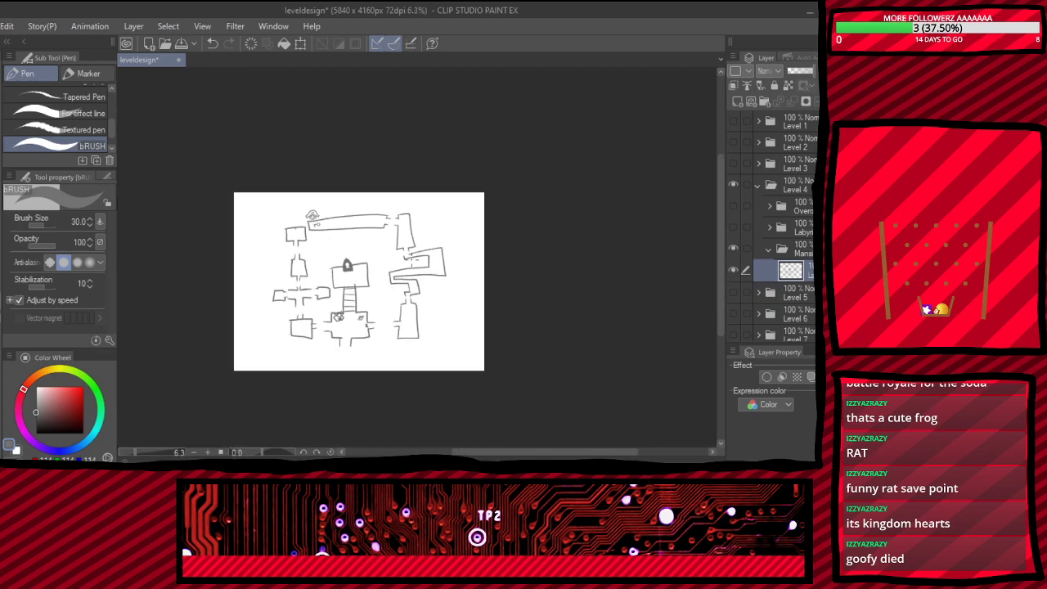
{"action": "scroll", "coordinate": [307, 209], "scroll_direction": "up", "scroll_amount": 7}
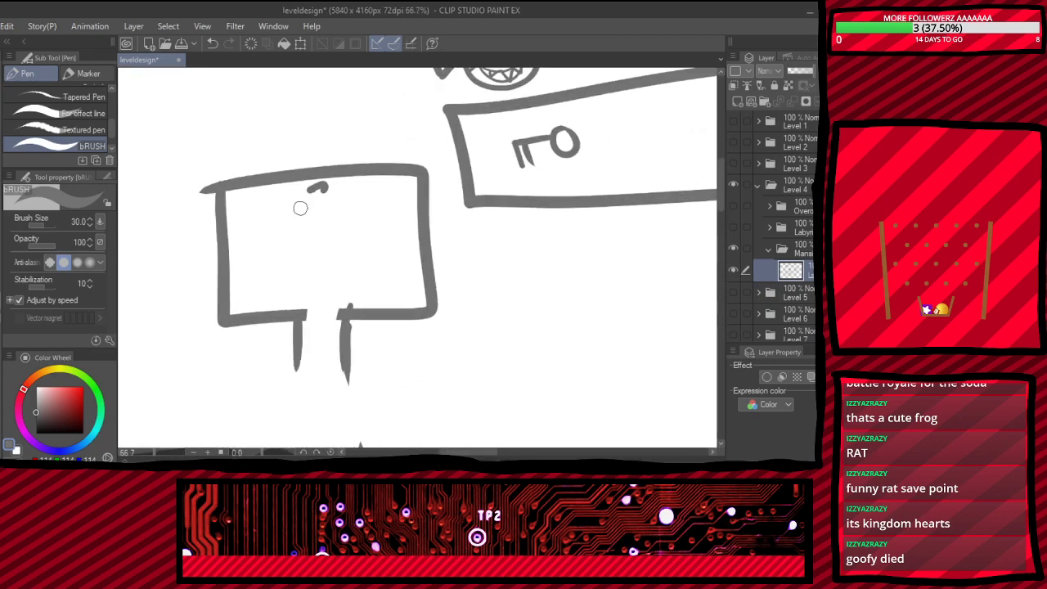
{"action": "key", "text": "e"}
{"action": "mouse_move", "coordinate": [318, 201]}
{"action": "left_mouse_down"}
{"action": "mouse_move", "coordinate": [355, 189]}
{"action": "mouse_move", "coordinate": [288, 223]}
{"action": "left_mouse_up"}
{"action": "key", "text": "p"}
{"action": "left_click_drag", "start_coordinate": [294, 207], "coordinate": [297, 220]}
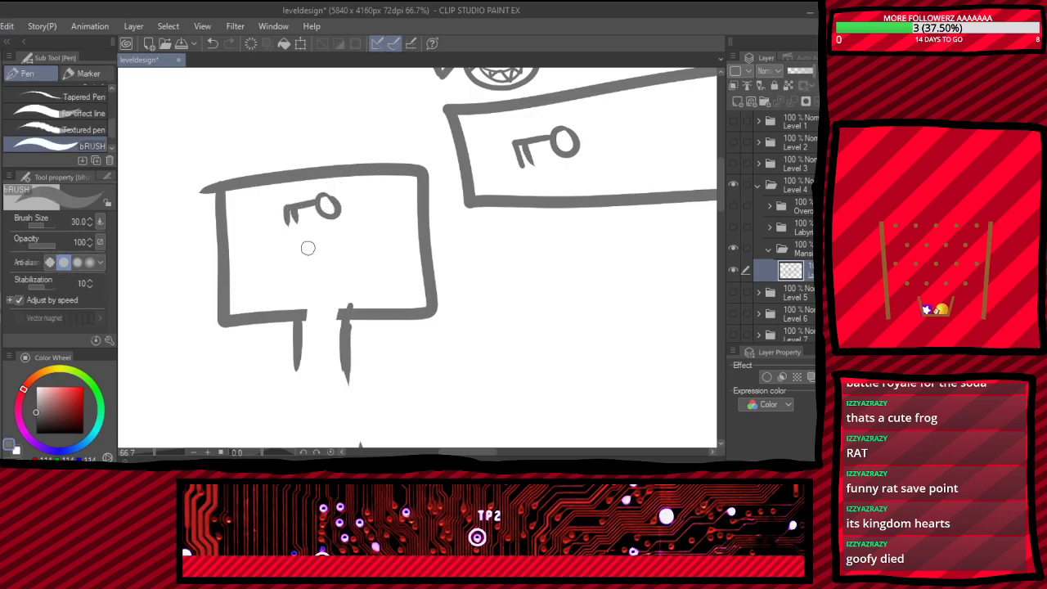
- Draw a small separate room above the room with the keyhole door and write "BOSS" inside it
{"action": "scroll", "coordinate": [311, 250], "scroll_direction": "down", "scroll_amount": 7}
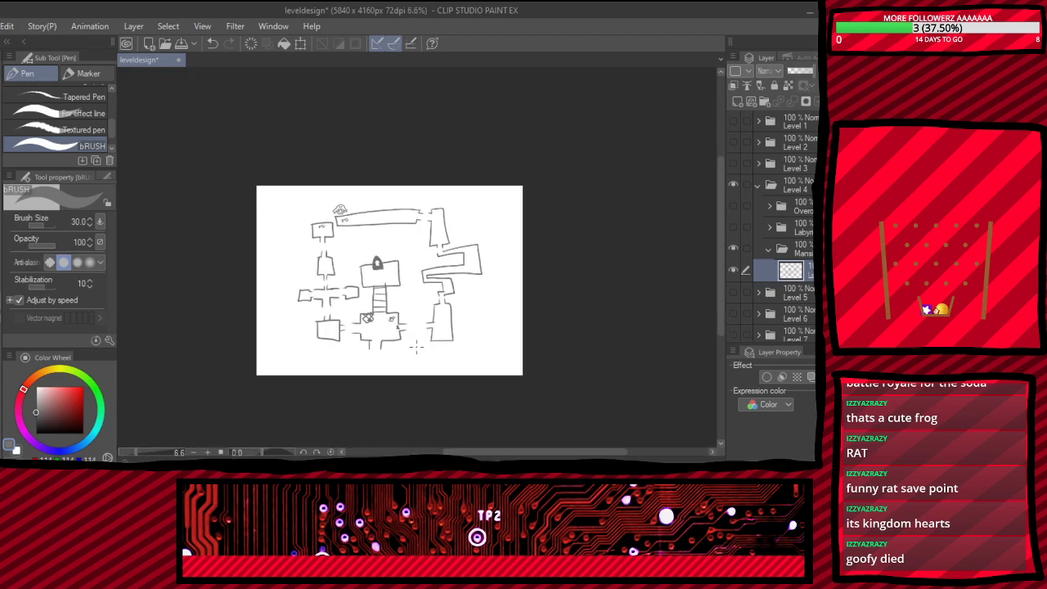
{"action": "scroll", "coordinate": [363, 355], "scroll_direction": "up", "scroll_amount": 3}
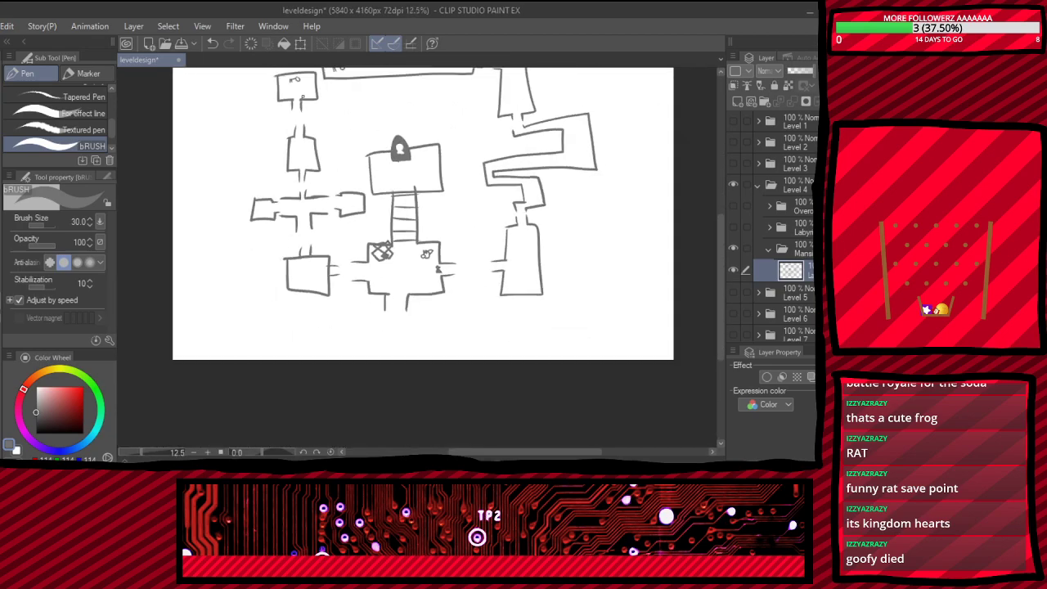
{"action": "scroll", "coordinate": [446, 300], "scroll_direction": "down", "scroll_amount": 1}
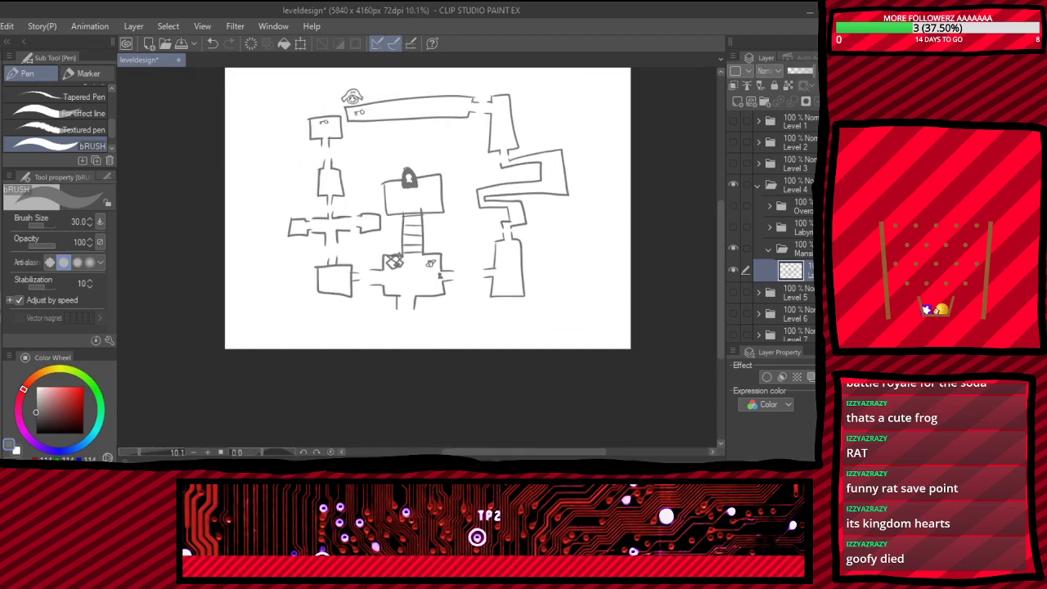
{"action": "scroll", "coordinate": [406, 205], "scroll_direction": "up", "scroll_amount": 1}
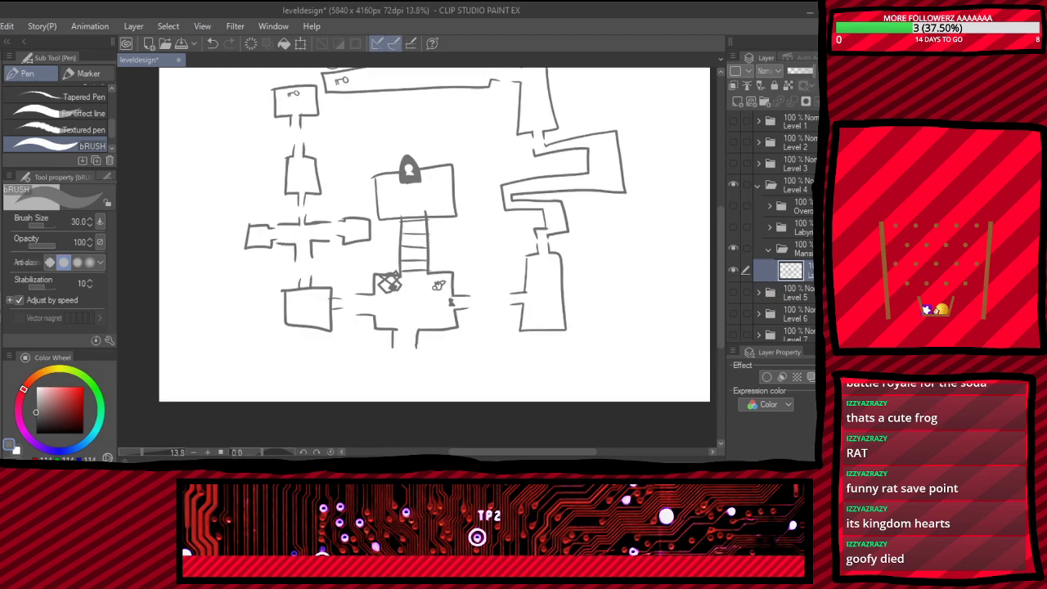
{"action": "scroll", "coordinate": [322, 82], "scroll_direction": "up", "scroll_amount": 4}
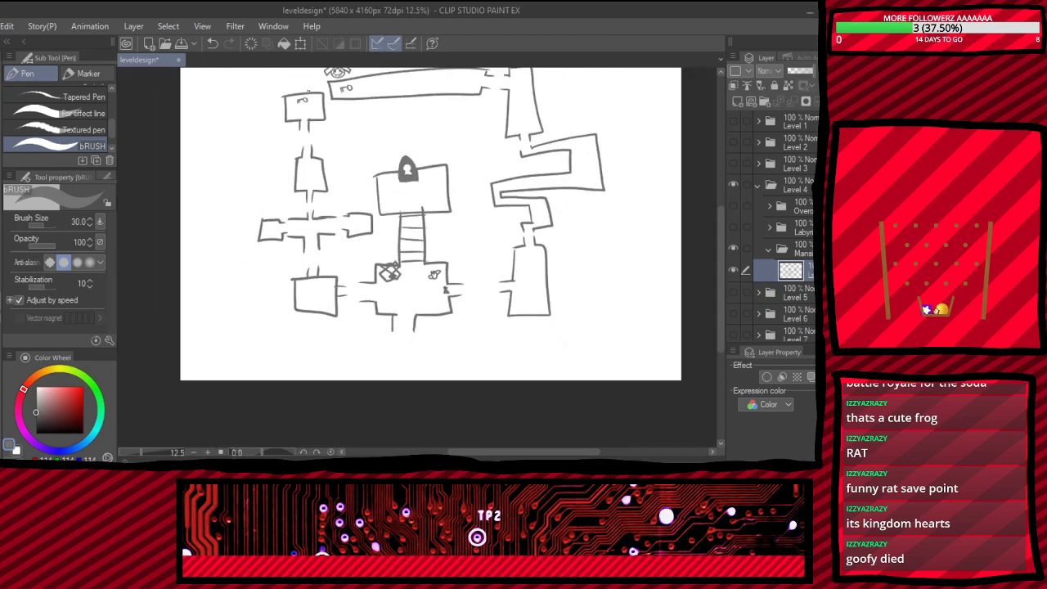
{"action": "mouse_move", "coordinate": [465, 145]}
{"action": "left_mouse_down"}
{"action": "mouse_move", "coordinate": [459, 211]}
{"action": "mouse_move", "coordinate": [568, 221]}
{"action": "mouse_move", "coordinate": [562, 144]}
{"action": "mouse_move", "coordinate": [466, 149]}
{"action": "mouse_move", "coordinate": [483, 193]}
{"action": "left_mouse_up"}
{"action": "mouse_move", "coordinate": [484, 159]}
{"action": "left_mouse_down"}
{"action": "mouse_move", "coordinate": [484, 194]}
{"action": "mouse_move", "coordinate": [525, 170]}
{"action": "mouse_move", "coordinate": [539, 188]}
{"action": "mouse_move", "coordinate": [563, 190]}
{"action": "left_mouse_up"}
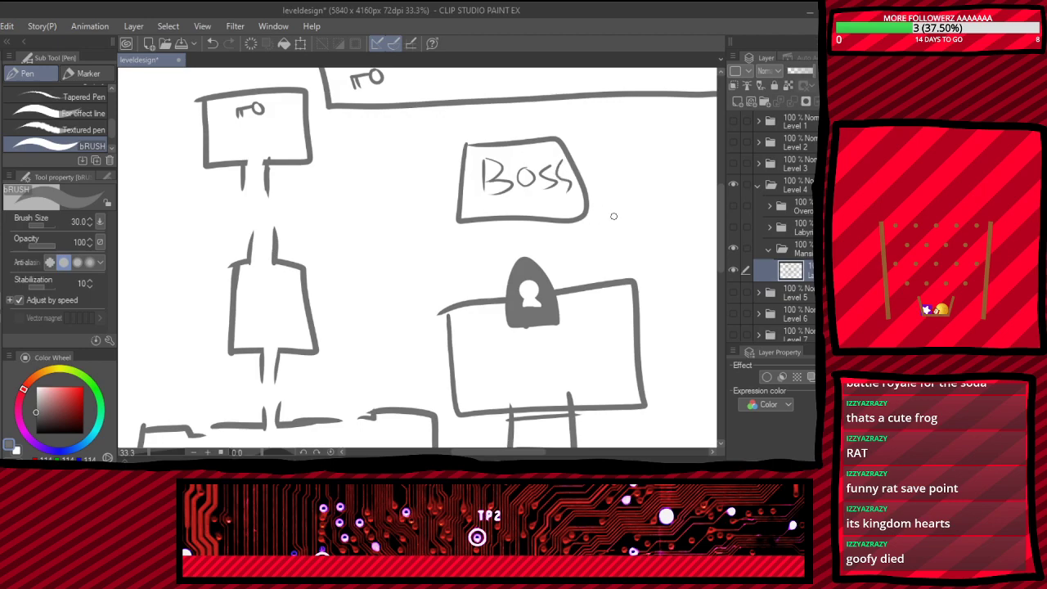
- Collapse the Level 4 layer folder and hide it
{"action": "scroll", "coordinate": [614, 216], "scroll_direction": "down", "scroll_amount": 5}
{"action": "left_click", "coordinate": [758, 185]}
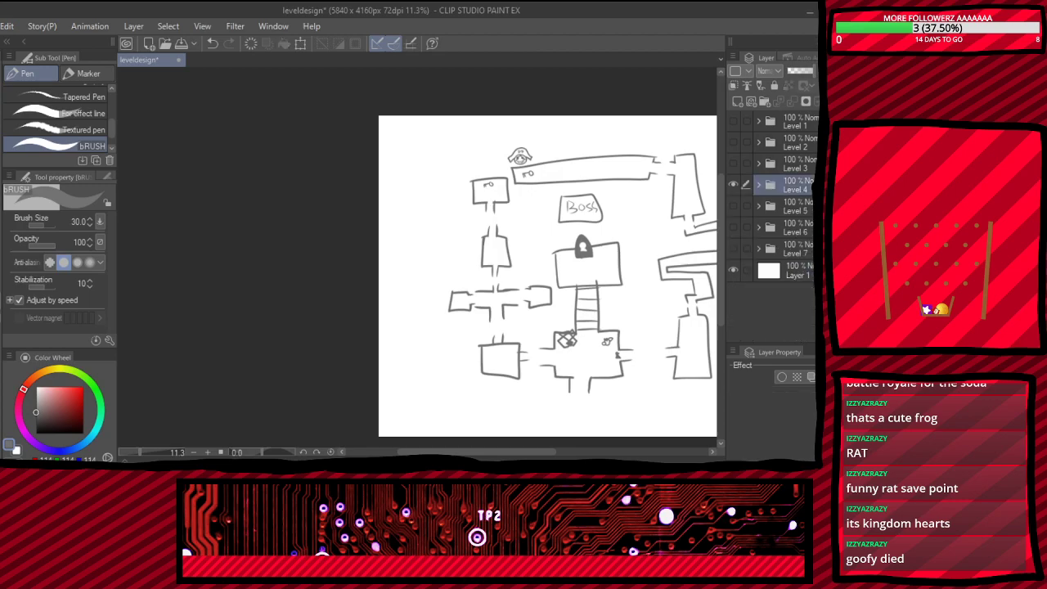
{"action": "left_click", "coordinate": [733, 185]}
- Show and hide the Level 3, Level 2, Level 6, Level 5 and Level 7 folders in turn to examine their maps
{"action": "left_click", "coordinate": [733, 162]}
{"action": "left_click", "coordinate": [733, 163]}
{"action": "left_click", "coordinate": [733, 141]}
{"action": "left_click", "coordinate": [733, 141]}
{"action": "left_click", "coordinate": [733, 227]}
{"action": "left_click", "coordinate": [733, 227]}
{"action": "left_click", "coordinate": [734, 206]}
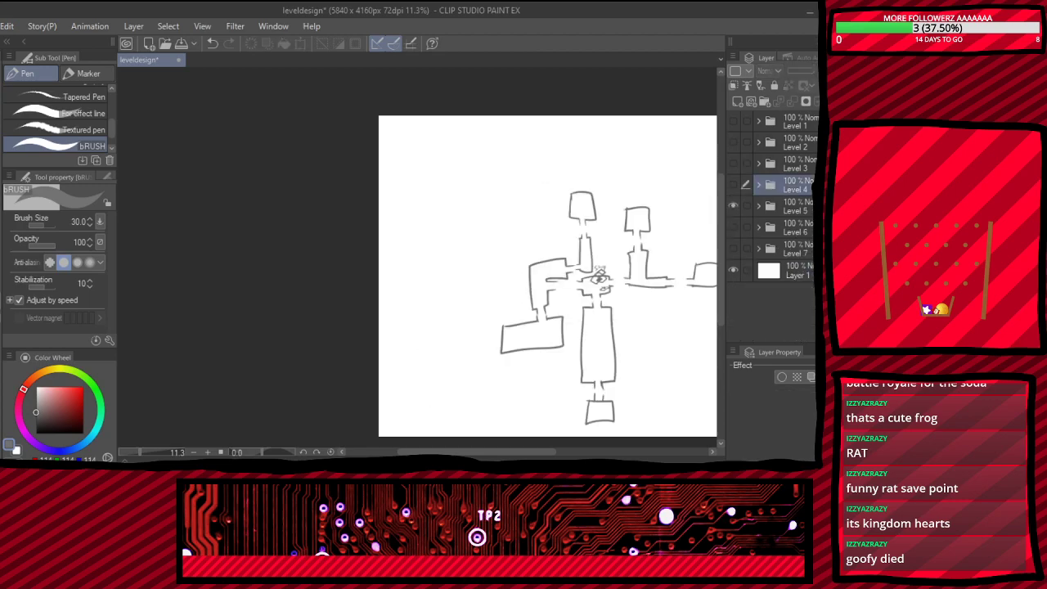
{"action": "left_click", "coordinate": [733, 206]}
{"action": "left_click", "coordinate": [733, 249]}
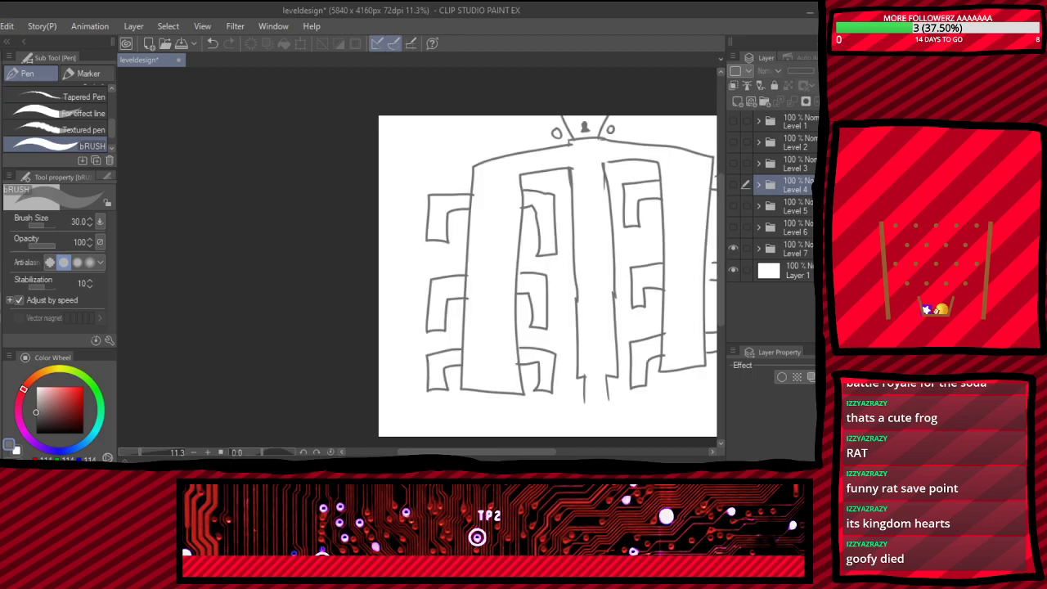
{"action": "left_click", "coordinate": [733, 248]}
- Make the Level 5 folder visible and bring its map into view
{"action": "left_click", "coordinate": [733, 206]}
{"action": "scroll", "coordinate": [517, 263], "scroll_direction": "down", "scroll_amount": 3}
{"action": "scroll", "coordinate": [600, 241], "scroll_direction": "up", "scroll_amount": 4}
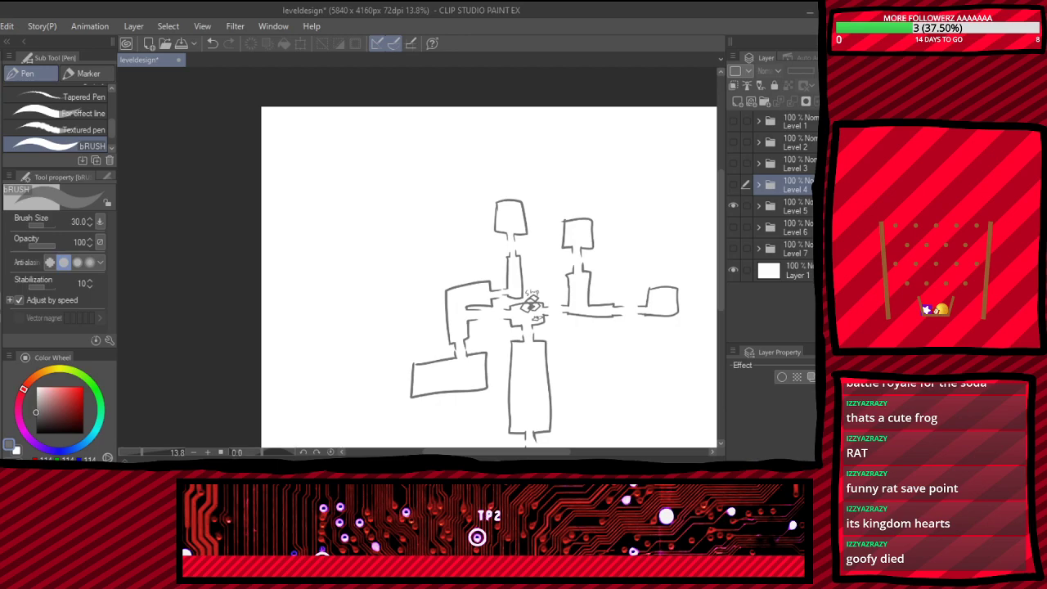
{"action": "scroll", "coordinate": [647, 249], "scroll_direction": "down", "scroll_amount": 2}
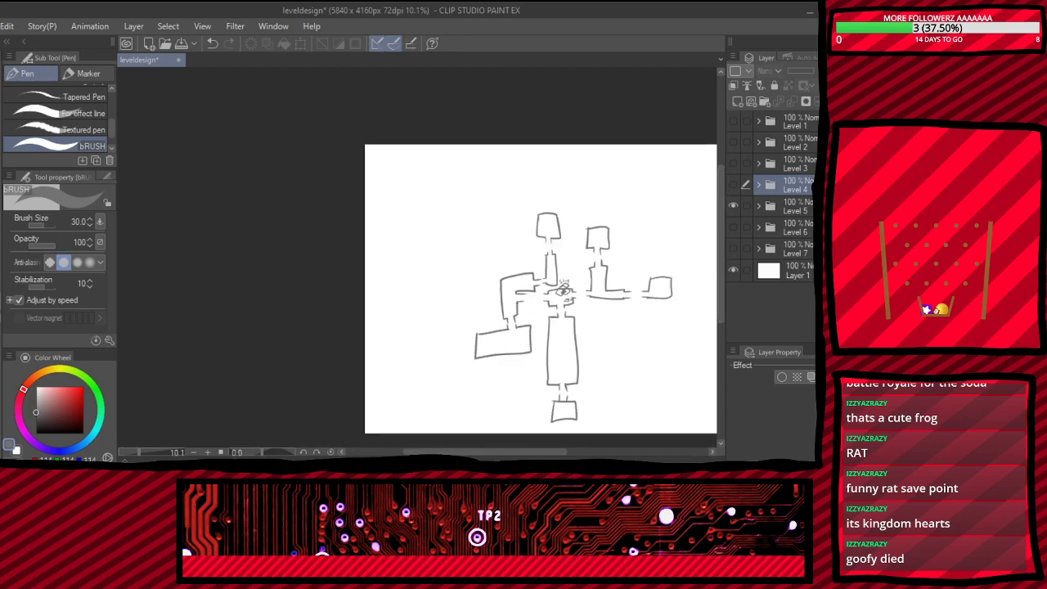
- Examine the Level 5 map up close, from the shop area to the outlying rooms
{"action": "left_click", "coordinate": [784, 206]}
{"action": "left_click", "coordinate": [758, 206]}
{"action": "left_click", "coordinate": [758, 206]}
{"action": "scroll", "coordinate": [687, 318], "scroll_direction": "down", "scroll_amount": 2}
{"action": "scroll", "coordinate": [650, 307], "scroll_direction": "up", "scroll_amount": 4}
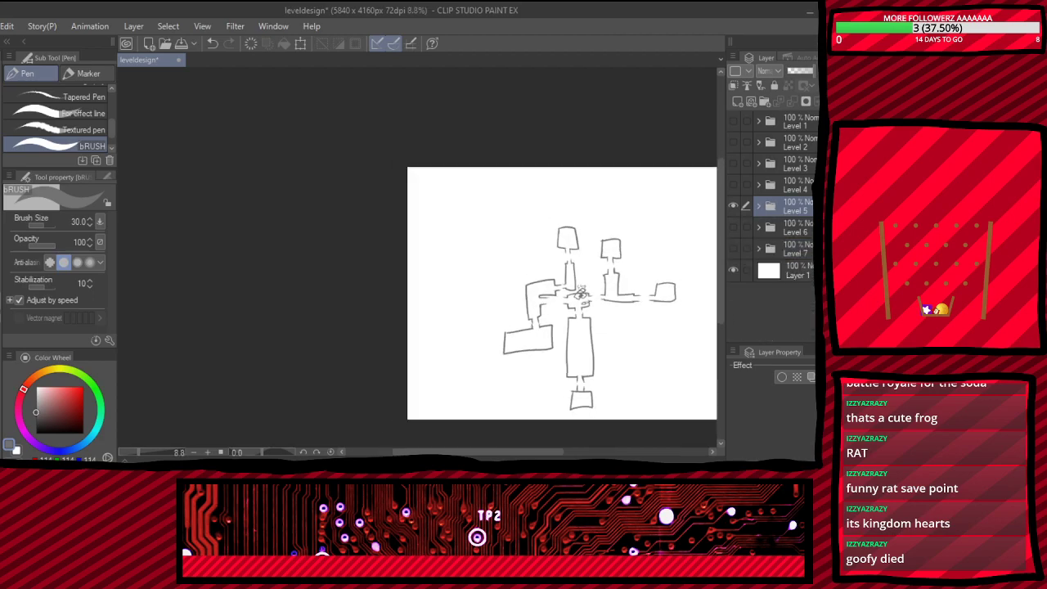
{"action": "scroll", "coordinate": [675, 359], "scroll_direction": "up", "scroll_amount": 2}
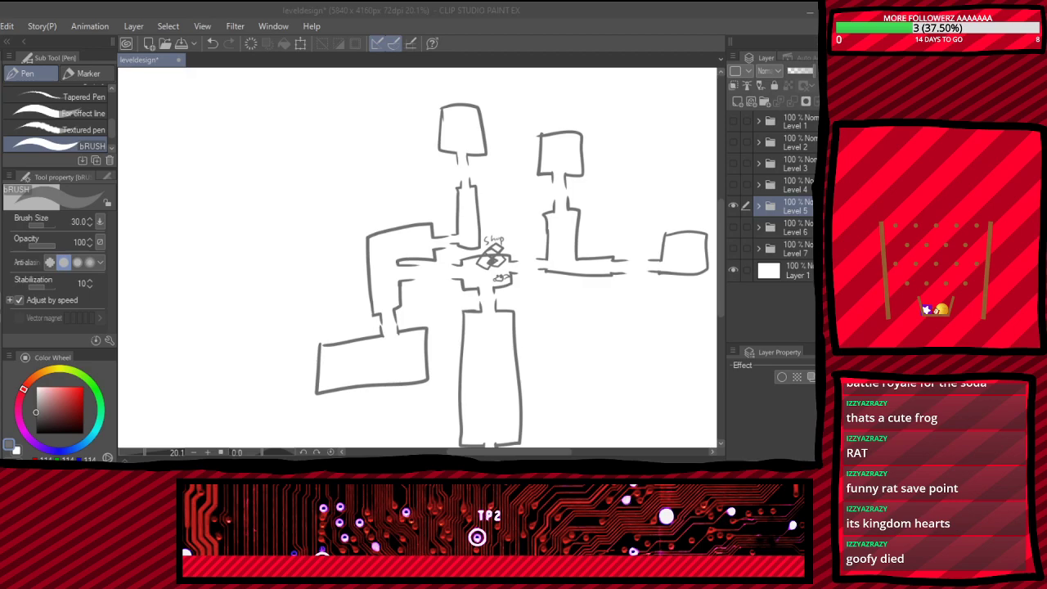
{"action": "scroll", "coordinate": [686, 193], "scroll_direction": "down", "scroll_amount": 2}
{"action": "scroll", "coordinate": [685, 194], "scroll_direction": "up", "scroll_amount": 1}
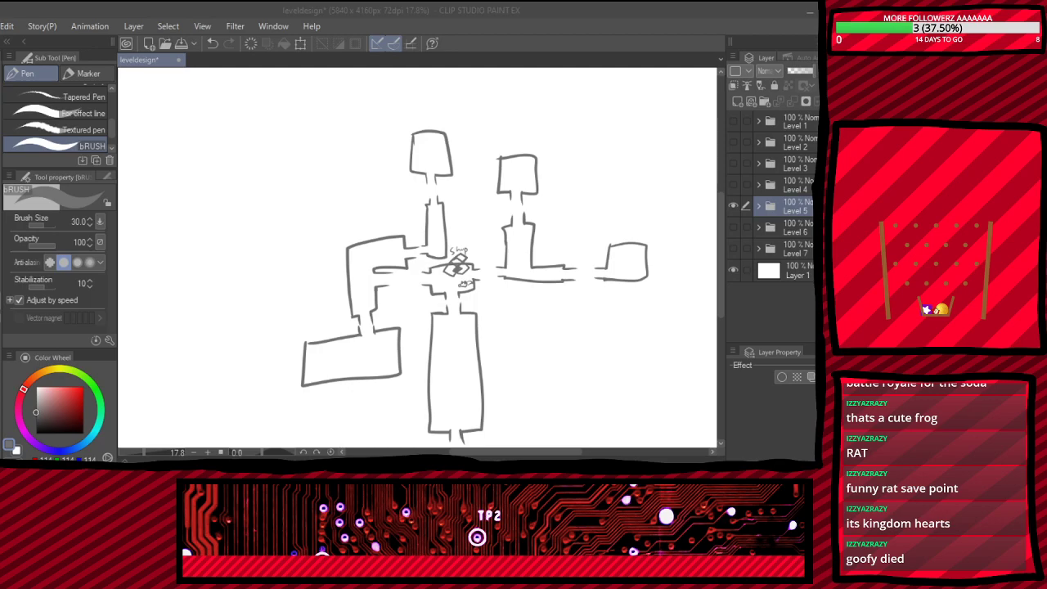
{"action": "scroll", "coordinate": [482, 301], "scroll_direction": "up", "scroll_amount": 2}
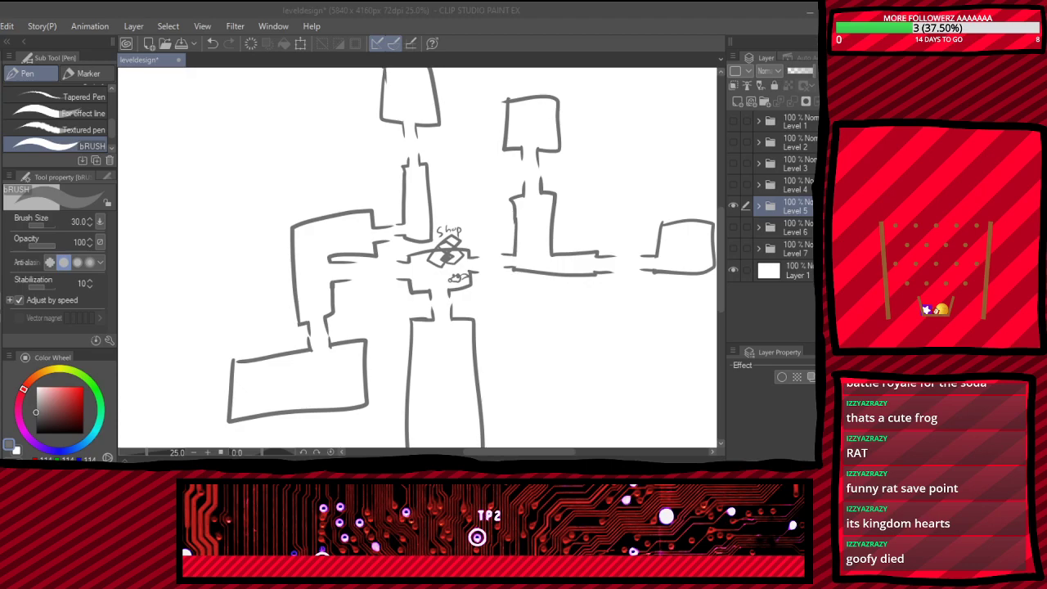
{"action": "scroll", "coordinate": [511, 313], "scroll_direction": "down", "scroll_amount": 3}
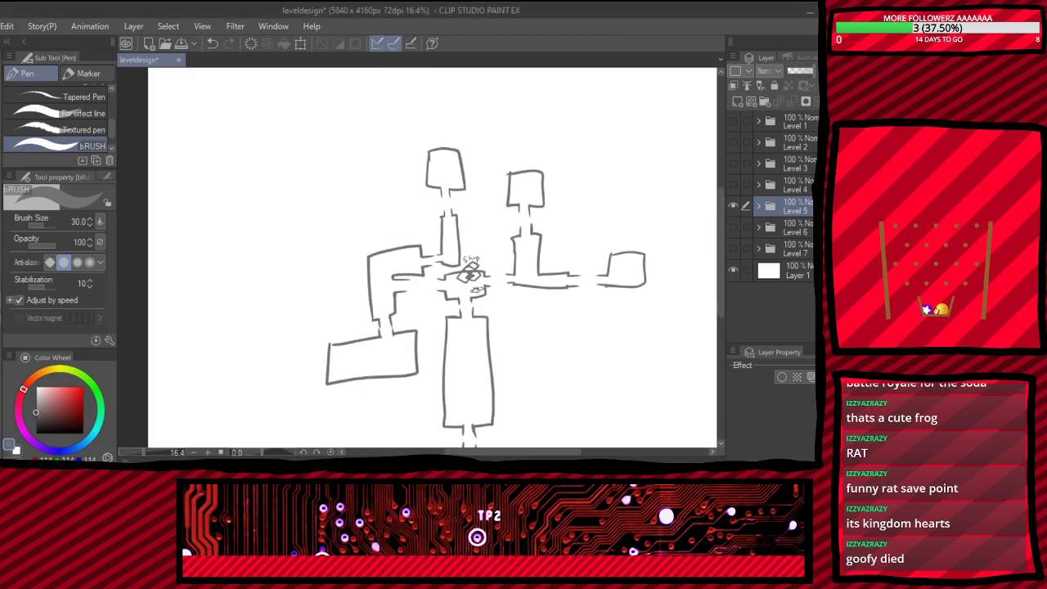
- Expand the Level 5 folder to check its ocean layer, and put the folder away collapsed and hidden
{"action": "left_click", "coordinate": [758, 206]}
{"action": "left_click", "coordinate": [794, 228]}
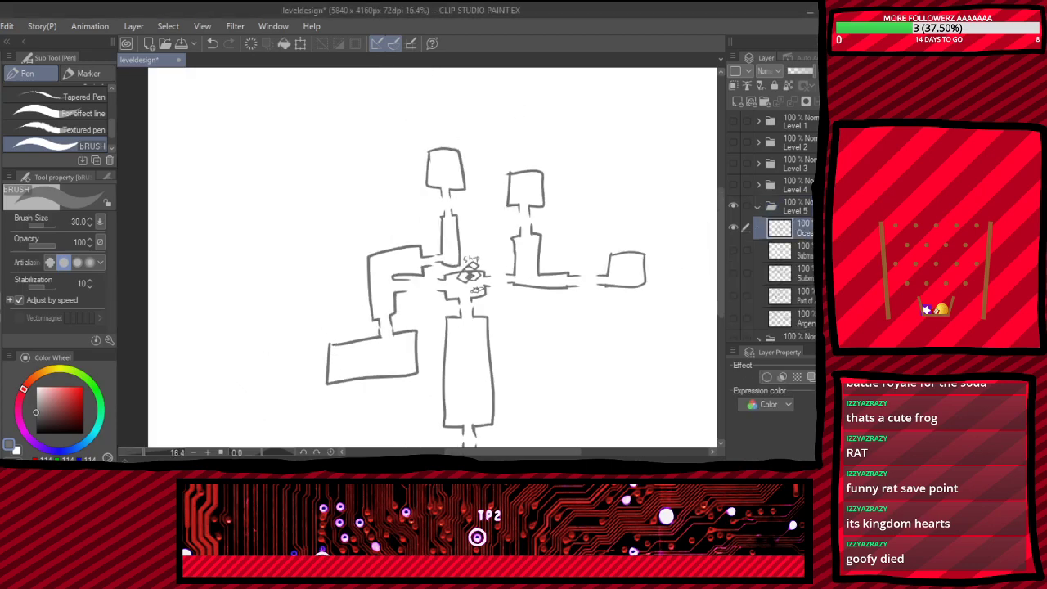
{"action": "left_click", "coordinate": [758, 206]}
{"action": "left_click", "coordinate": [733, 206]}
- In the Level 4 folder, hide the Mansion subfolder and show the overworld one, and leave the folder collapsed and hidden
{"action": "left_click", "coordinate": [733, 185]}
{"action": "left_click", "coordinate": [733, 184]}
{"action": "left_click", "coordinate": [759, 184]}
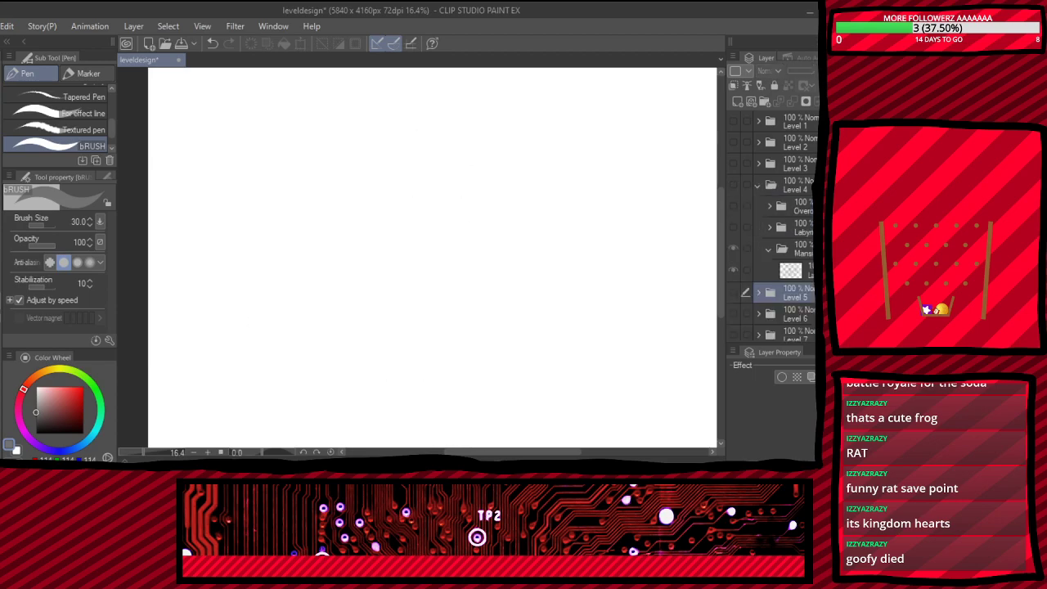
{"action": "left_click", "coordinate": [733, 184]}
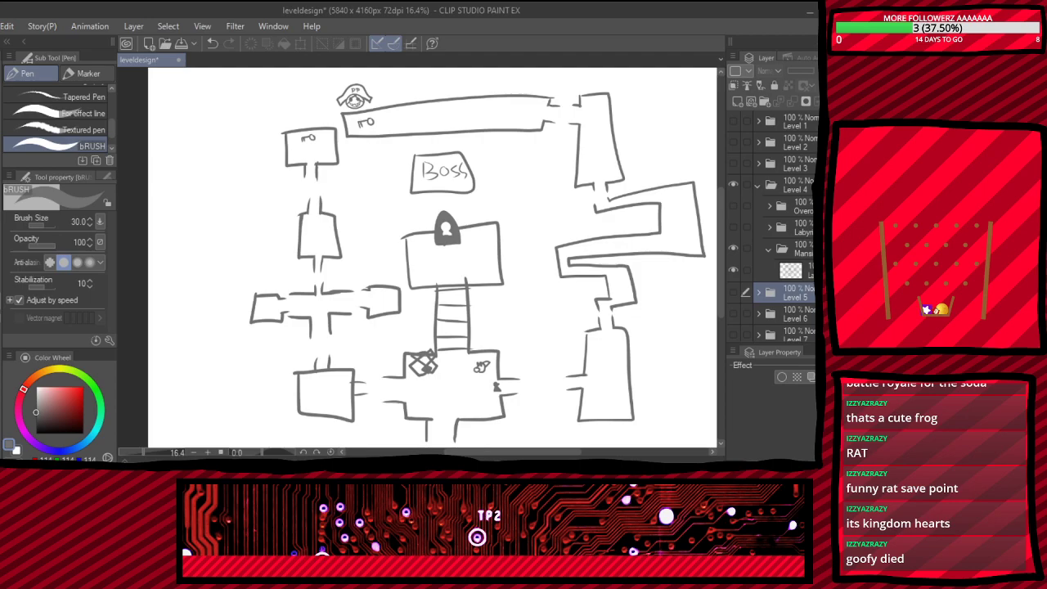
{"action": "left_click", "coordinate": [768, 249]}
{"action": "left_click", "coordinate": [733, 248]}
{"action": "left_click", "coordinate": [733, 206]}
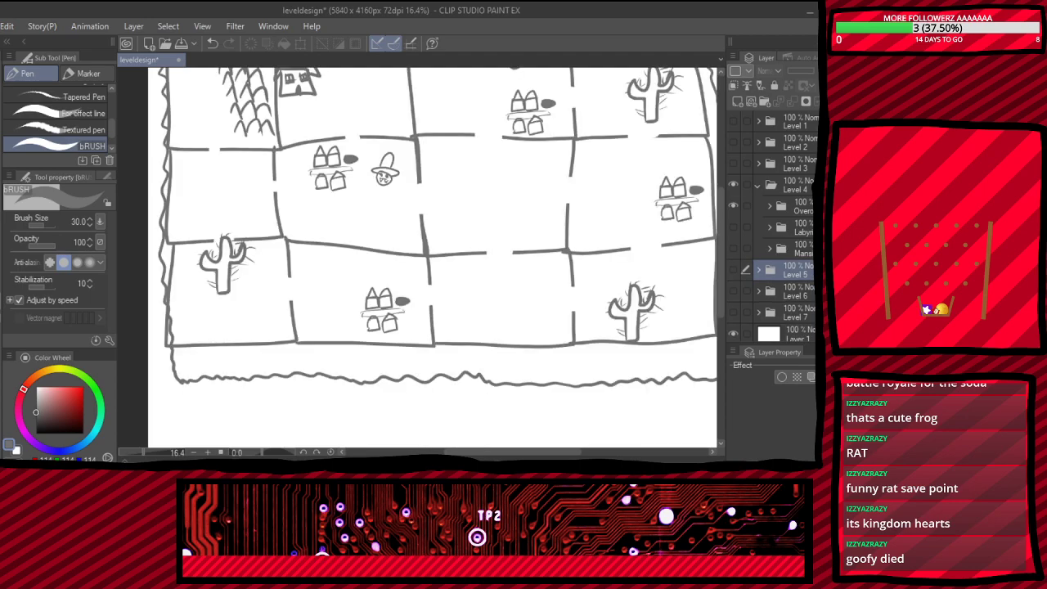
{"action": "left_click", "coordinate": [758, 184]}
{"action": "left_click", "coordinate": [733, 184]}
- View the Level 3 map, hide it again, and show the whole Level 6 page
{"action": "left_click", "coordinate": [733, 163]}
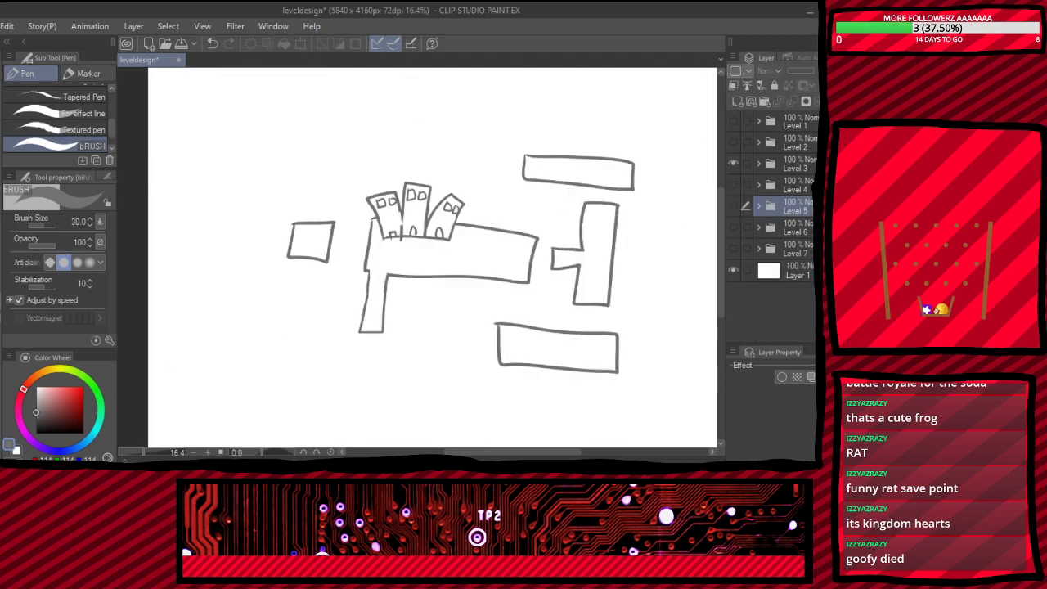
{"action": "left_click", "coordinate": [733, 163]}
{"action": "left_click", "coordinate": [733, 227]}
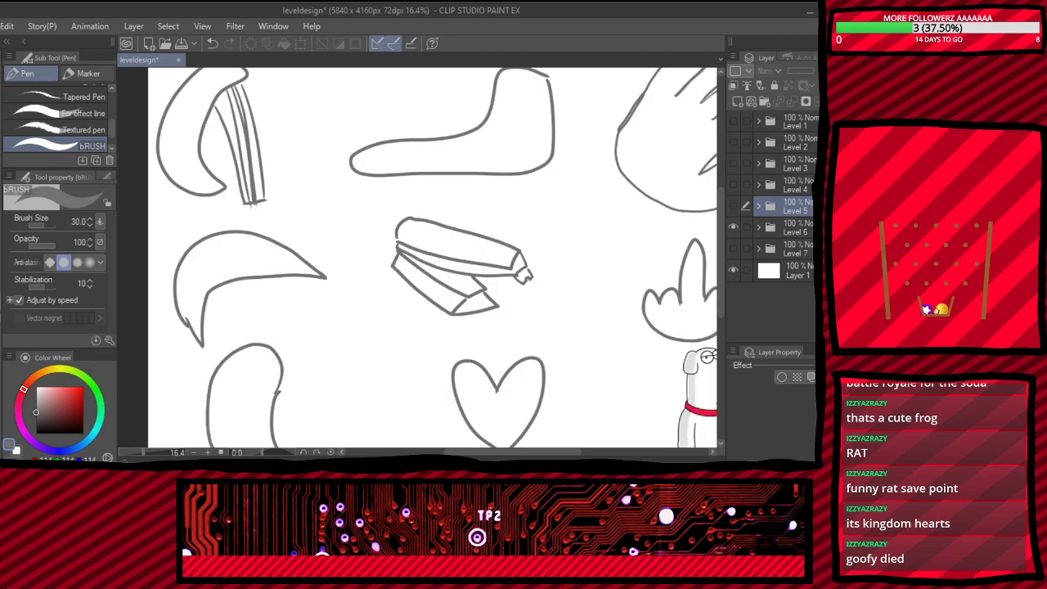
{"action": "scroll", "coordinate": [594, 367], "scroll_direction": "down", "scroll_amount": 4}
{"action": "scroll", "coordinate": [709, 297], "scroll_direction": "up", "scroll_amount": 2}
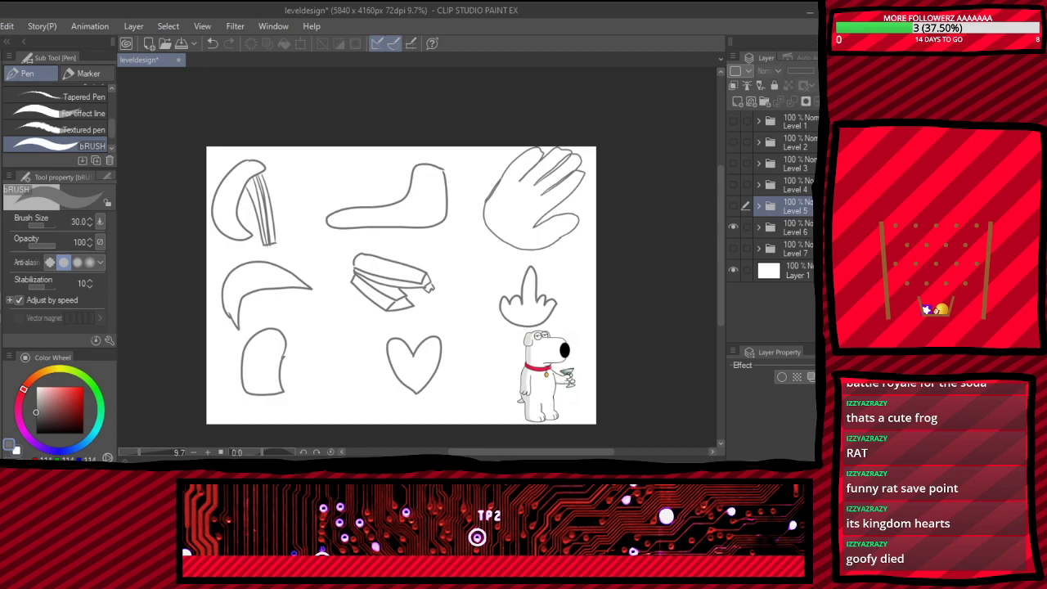
- Expand the Level 6 folder and its subfolder to examine the body-part drawings, and collapse and hide the folder
{"action": "left_click", "coordinate": [784, 227]}
{"action": "left_click", "coordinate": [759, 227]}
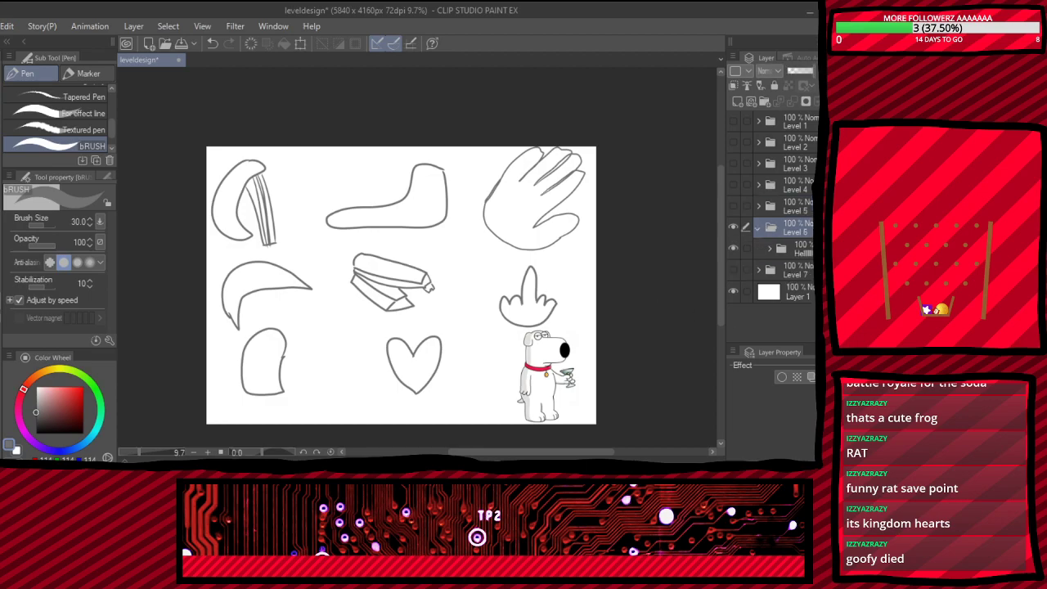
{"action": "left_click", "coordinate": [769, 248]}
{"action": "left_click", "coordinate": [790, 293]}
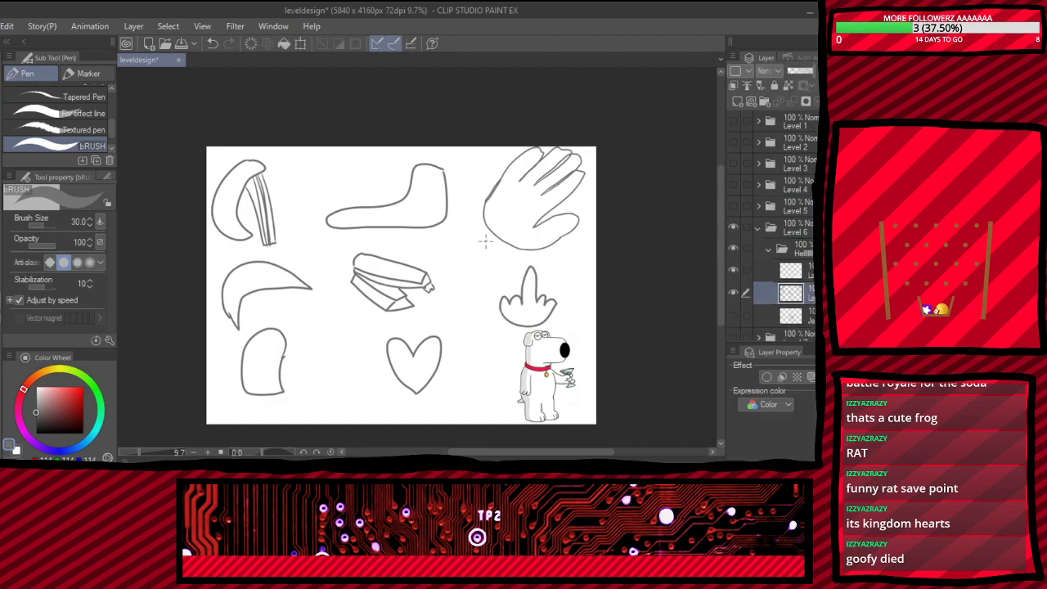
{"action": "scroll", "coordinate": [444, 233], "scroll_direction": "down", "scroll_amount": 1}
{"action": "scroll", "coordinate": [444, 233], "scroll_direction": "up", "scroll_amount": 1}
{"action": "scroll", "coordinate": [484, 355], "scroll_direction": "down", "scroll_amount": 1}
{"action": "scroll", "coordinate": [483, 355], "scroll_direction": "up", "scroll_amount": 2}
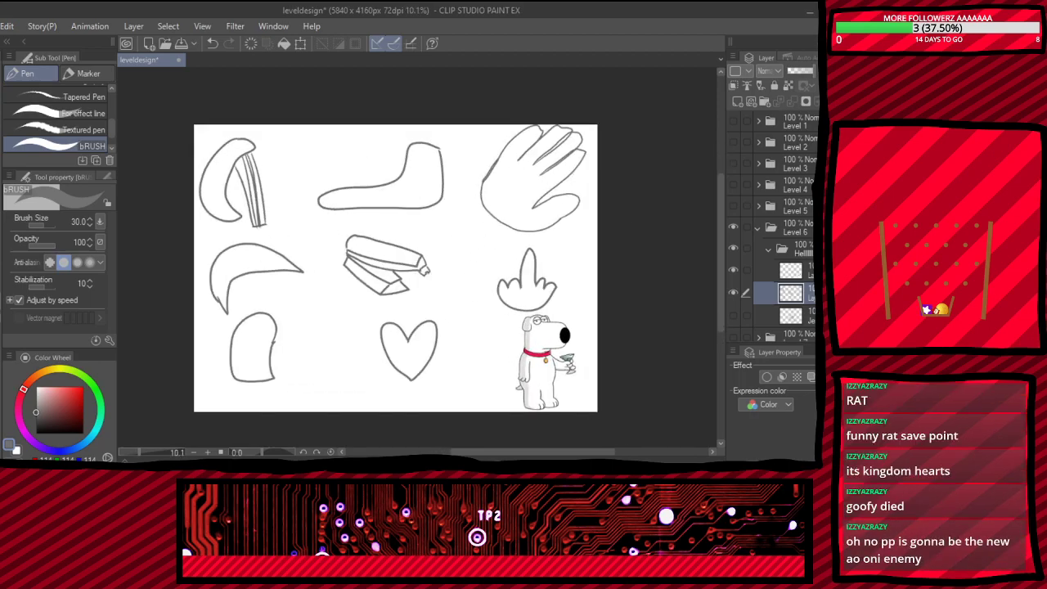
{"action": "left_click", "coordinate": [758, 228]}
{"action": "left_click", "coordinate": [733, 228]}
- Show and hide the Level 5, Level 4, Level 3, Level 2 and Level 1 folders in turn to compare their maps
{"action": "left_click", "coordinate": [733, 205]}
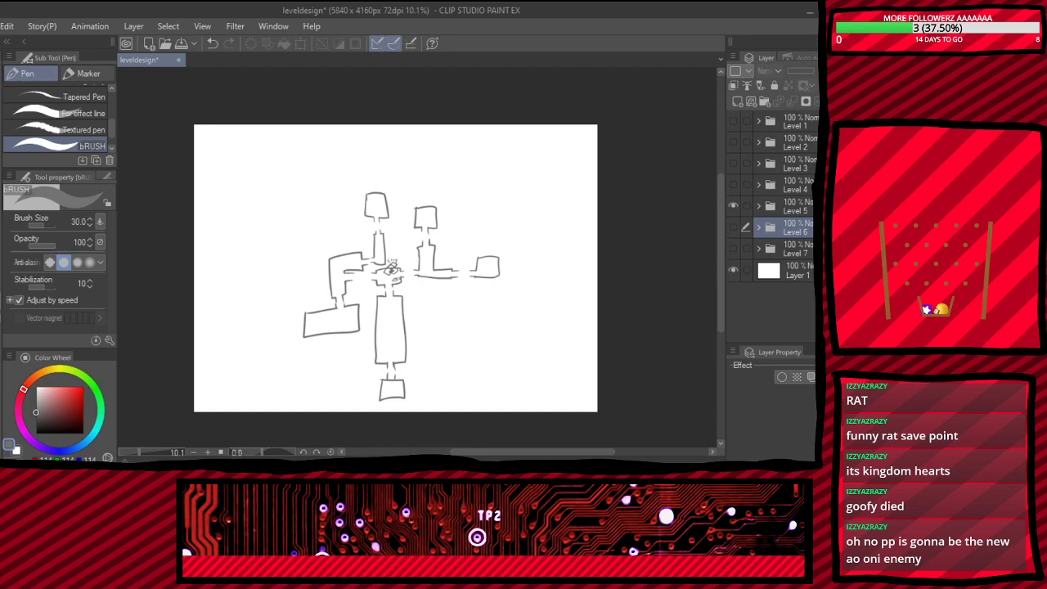
{"action": "left_click", "coordinate": [733, 205]}
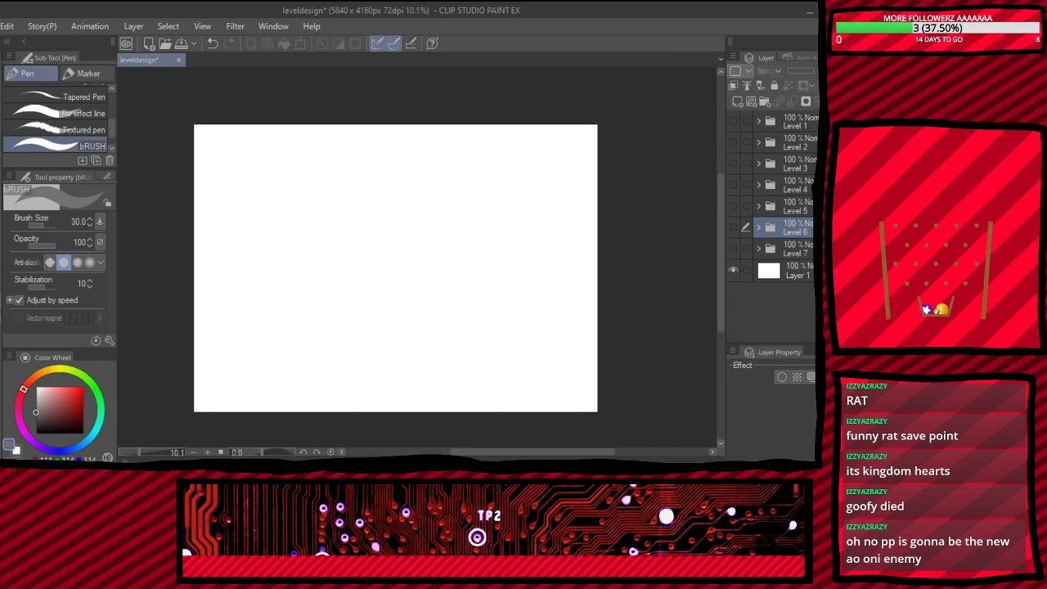
{"action": "left_click", "coordinate": [733, 184]}
{"action": "left_click", "coordinate": [734, 184]}
{"action": "left_click", "coordinate": [733, 163]}
{"action": "left_click", "coordinate": [733, 163]}
{"action": "left_click", "coordinate": [733, 142]}
{"action": "left_click", "coordinate": [733, 141]}
{"action": "left_click", "coordinate": [733, 120]}
{"action": "left_click", "coordinate": [733, 121]}
- Expand the Level 1 folder and examine its Factory, Forest and Starter maps by toggling their subfolders
{"action": "left_click", "coordinate": [759, 120]}
{"action": "left_click", "coordinate": [733, 142]}
{"action": "left_click", "coordinate": [733, 141]}
{"action": "left_click", "coordinate": [733, 163]}
{"action": "left_click", "coordinate": [733, 162]}
{"action": "left_click", "coordinate": [733, 120]}
{"action": "left_click", "coordinate": [733, 163]}
{"action": "left_click", "coordinate": [733, 162]}
{"action": "left_click", "coordinate": [733, 141]}
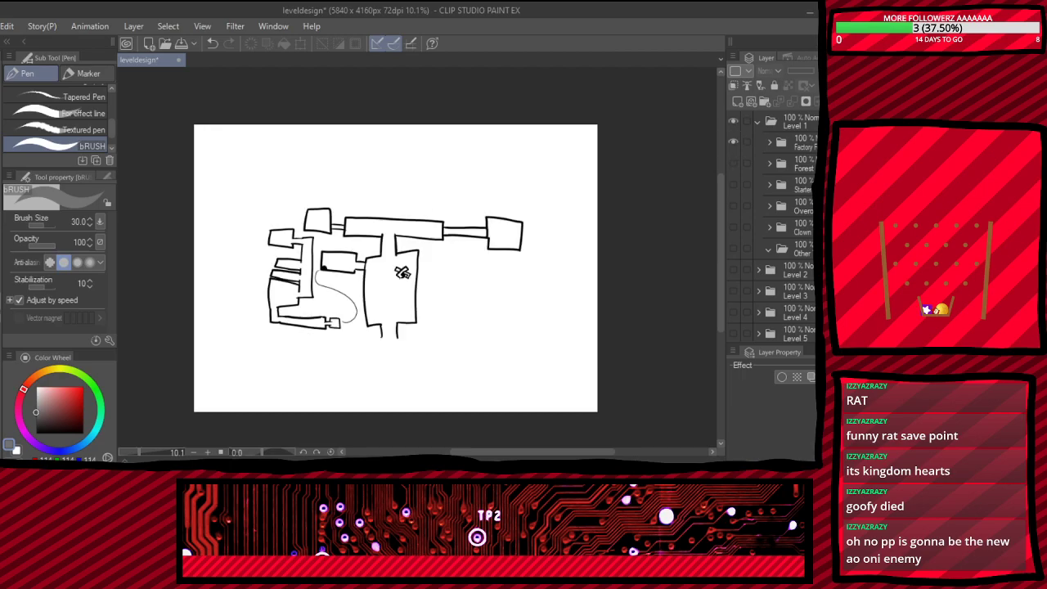
{"action": "left_click", "coordinate": [733, 141]}
{"action": "left_click", "coordinate": [733, 163]}
{"action": "left_click", "coordinate": [733, 163]}
{"action": "left_click", "coordinate": [733, 184]}
{"action": "left_click", "coordinate": [733, 184]}
{"action": "left_click", "coordinate": [733, 185]}
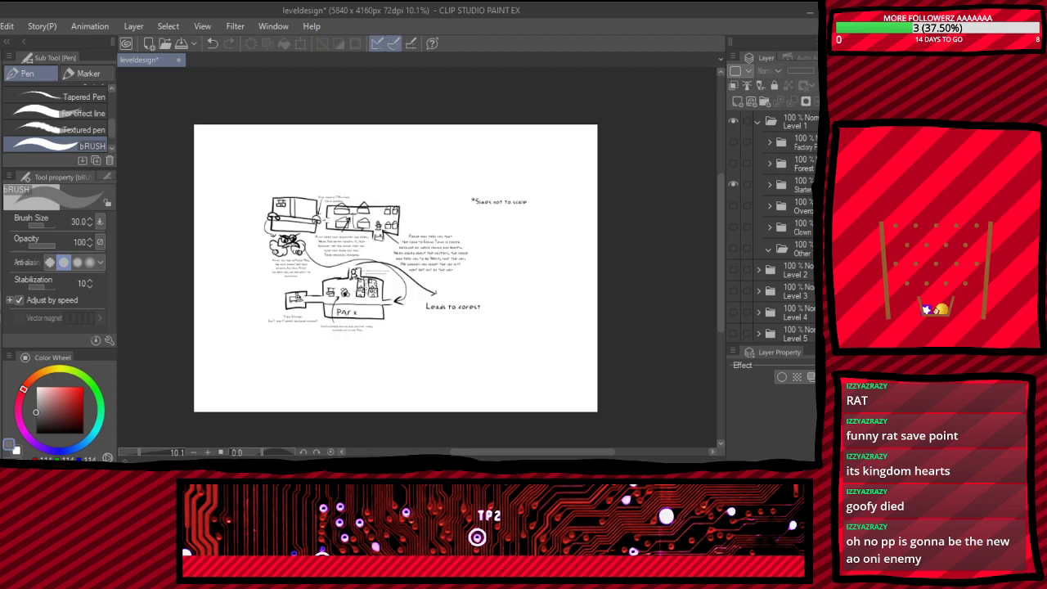
{"action": "left_click", "coordinate": [733, 184]}
{"action": "left_click", "coordinate": [733, 142]}
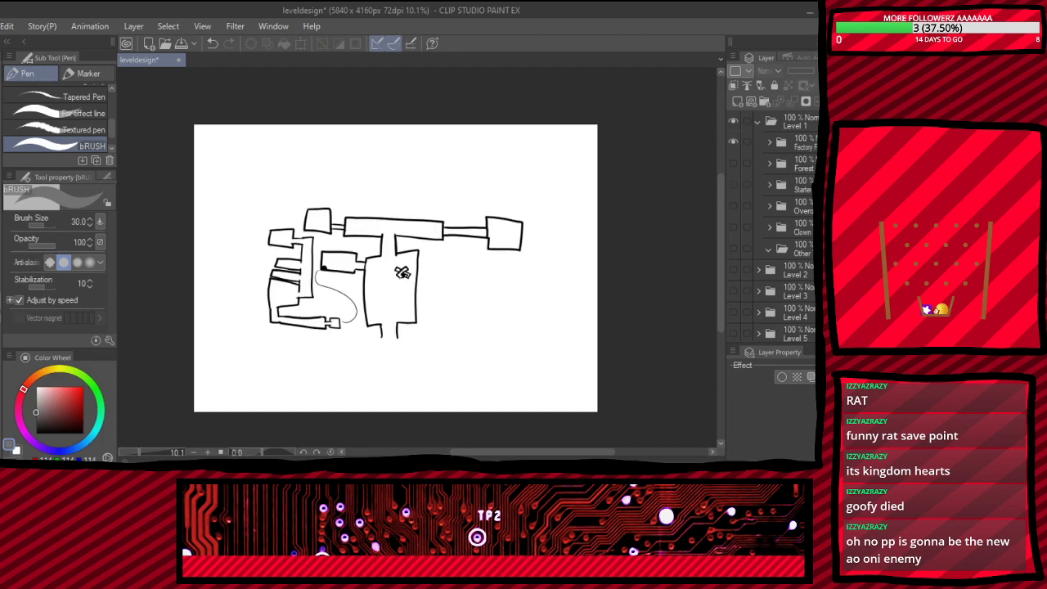
{"action": "left_click", "coordinate": [733, 142]}
{"action": "left_click", "coordinate": [757, 121]}
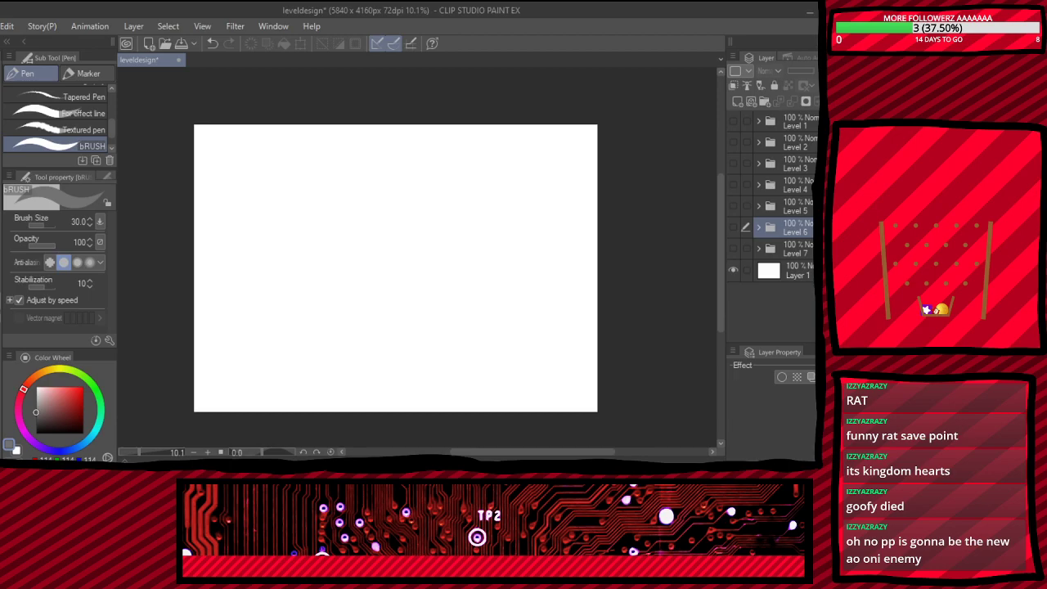
- Hide the Factory subfolder inside Level 1, and collapse the Level 1 folder
{"action": "left_click", "coordinate": [758, 122]}
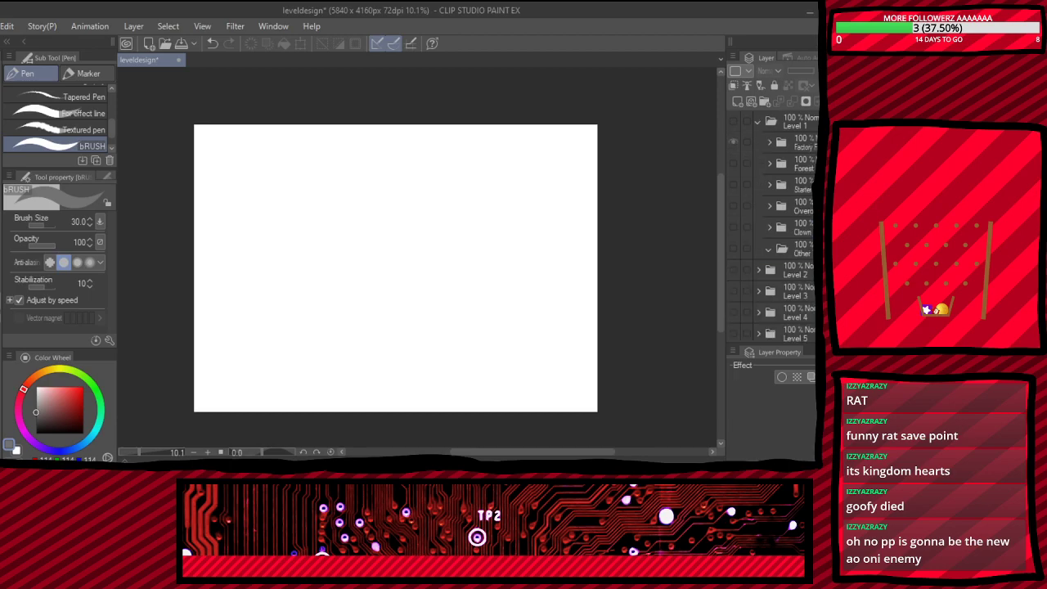
{"action": "left_click", "coordinate": [733, 141]}
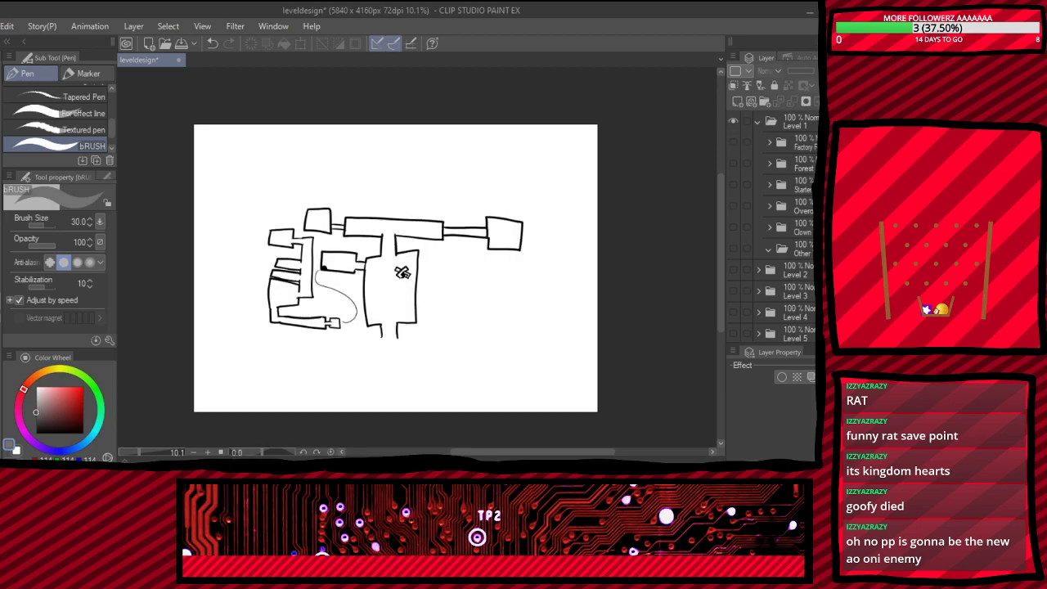
{"action": "left_click", "coordinate": [733, 141]}
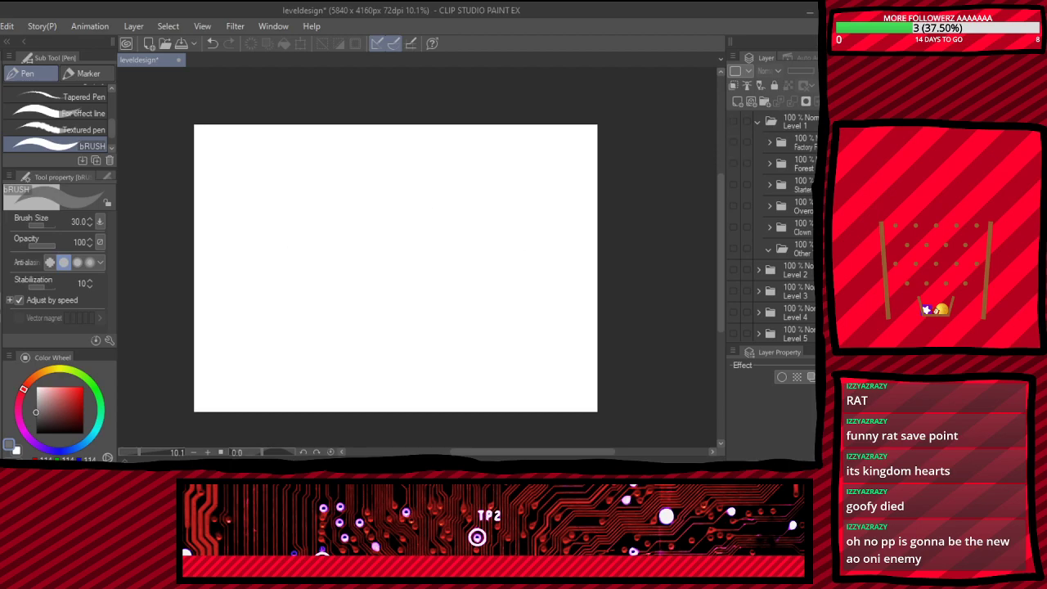
{"action": "left_click", "coordinate": [757, 120]}
- Make the Level 3 folder visible and expand it to list its subfolders
{"action": "left_click", "coordinate": [758, 164]}
{"action": "left_click", "coordinate": [790, 313]}
{"action": "left_click", "coordinate": [757, 164]}
{"action": "left_click", "coordinate": [733, 164]}
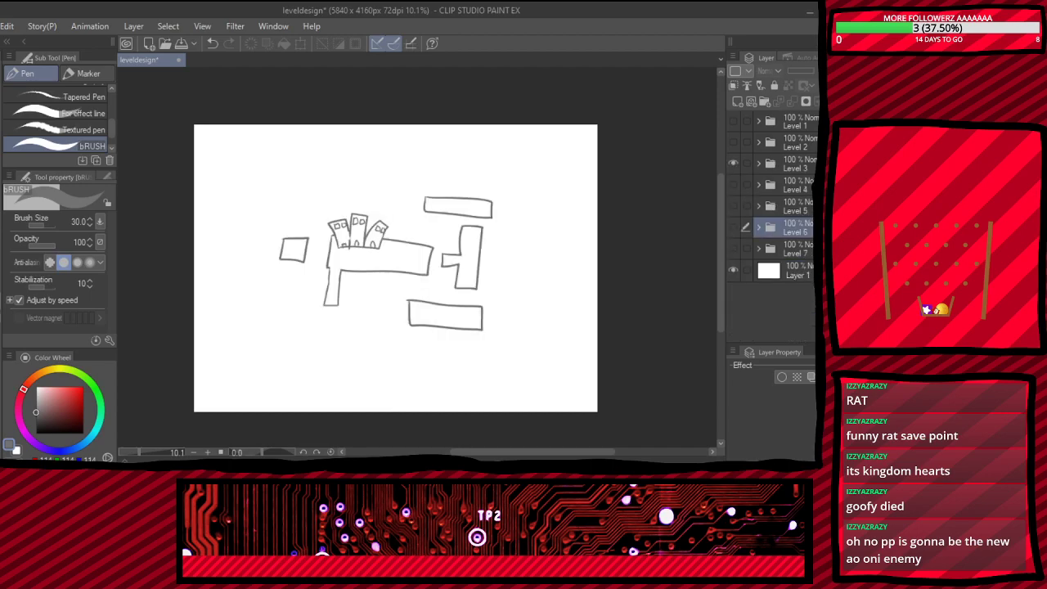
{"action": "left_click", "coordinate": [757, 163]}
{"action": "scroll", "coordinate": [368, 245], "scroll_direction": "down", "scroll_amount": 3}
{"action": "scroll", "coordinate": [368, 245], "scroll_direction": "up", "scroll_amount": 4}
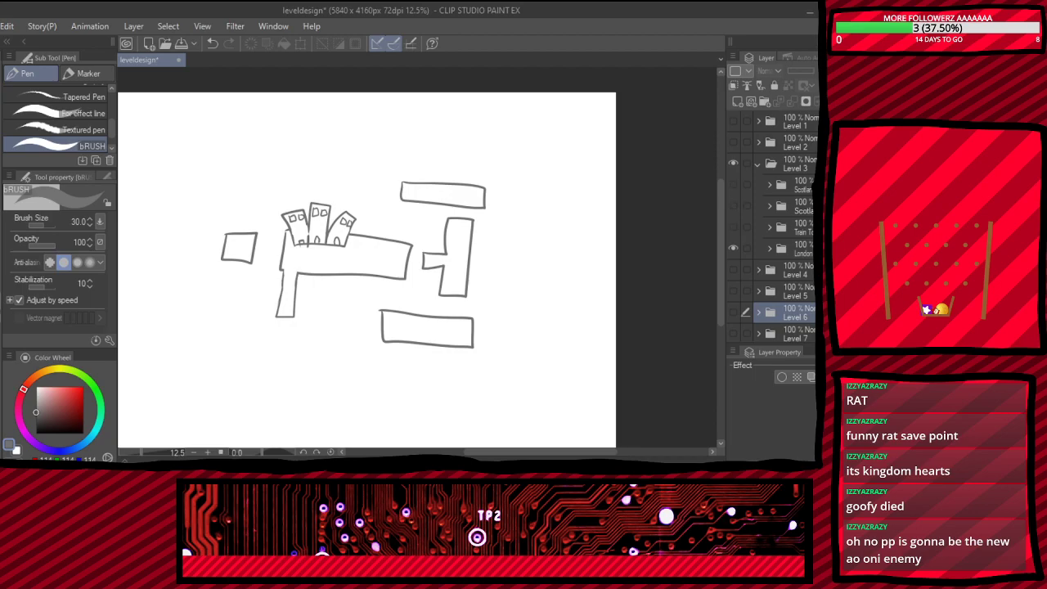
- Toggle the London subfolder's visibility to identify its map, and expand the subfolder
{"action": "left_click", "coordinate": [733, 247]}
{"action": "left_click", "coordinate": [733, 248]}
{"action": "left_click", "coordinate": [770, 248]}
{"action": "left_click", "coordinate": [769, 248]}
{"action": "scroll", "coordinate": [617, 401], "scroll_direction": "down", "scroll_amount": 2}
{"action": "scroll", "coordinate": [617, 402], "scroll_direction": "up", "scroll_amount": 2}
{"action": "left_click", "coordinate": [770, 248]}
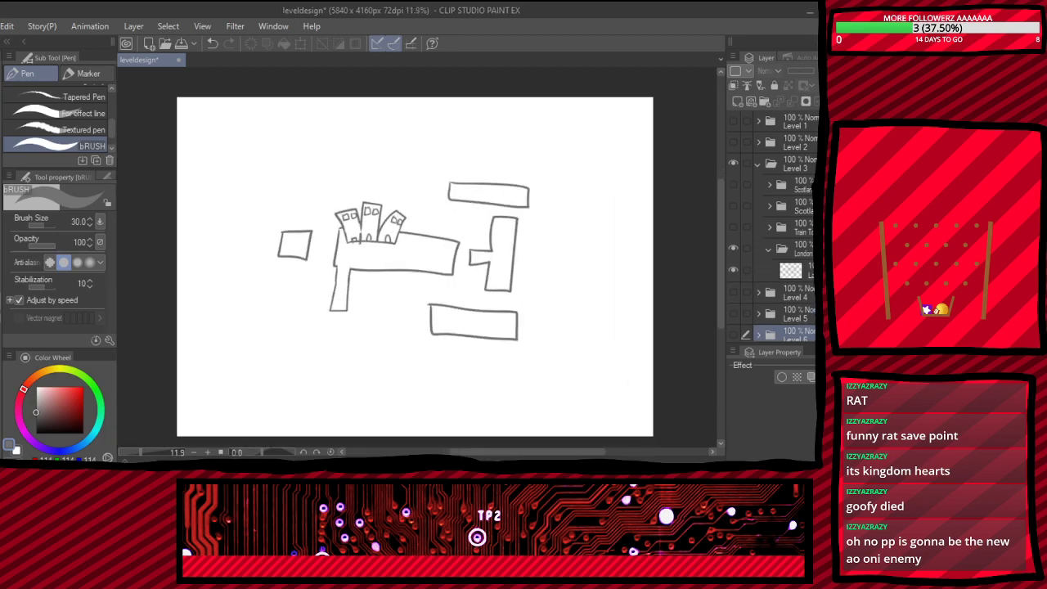
- On the London layer, erase the facing walls and draw a doorway joining the long building street to the T-shaped room
{"action": "left_click", "coordinate": [790, 270]}
{"action": "scroll", "coordinate": [448, 259], "scroll_direction": "up", "scroll_amount": 6}
{"action": "key", "text": "e"}
{"action": "mouse_move", "coordinate": [494, 261]}
{"action": "left_mouse_down"}
{"action": "mouse_move", "coordinate": [362, 247]}
{"action": "mouse_move", "coordinate": [492, 259]}
{"action": "mouse_move", "coordinate": [404, 260]}
{"action": "mouse_move", "coordinate": [419, 233]}
{"action": "mouse_move", "coordinate": [489, 235]}
{"action": "mouse_move", "coordinate": [454, 231]}
{"action": "left_mouse_up"}
{"action": "key", "text": "p"}
{"action": "left_click_drag", "start_coordinate": [484, 286], "coordinate": [441, 283]}
{"action": "scroll", "coordinate": [475, 300], "scroll_direction": "down", "scroll_amount": 5}
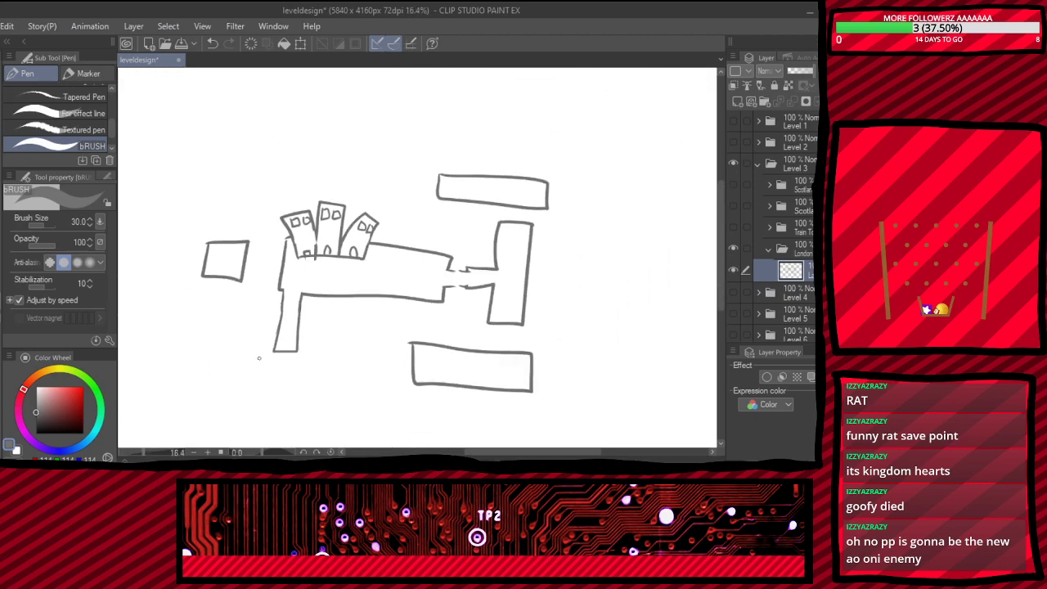
- Erase gaps in the facing walls and draw a short passage between the T-shaped room and the wide room below it
{"action": "scroll", "coordinate": [203, 309], "scroll_direction": "up", "scroll_amount": 2}
{"action": "scroll", "coordinate": [475, 274], "scroll_direction": "down", "scroll_amount": 2}
{"action": "scroll", "coordinate": [547, 322], "scroll_direction": "up", "scroll_amount": 5}
{"action": "key", "text": "e"}
{"action": "left_click_drag", "start_coordinate": [588, 258], "coordinate": [605, 261]}
{"action": "left_click", "coordinate": [608, 370]}
{"action": "left_click_drag", "start_coordinate": [605, 374], "coordinate": [586, 359]}
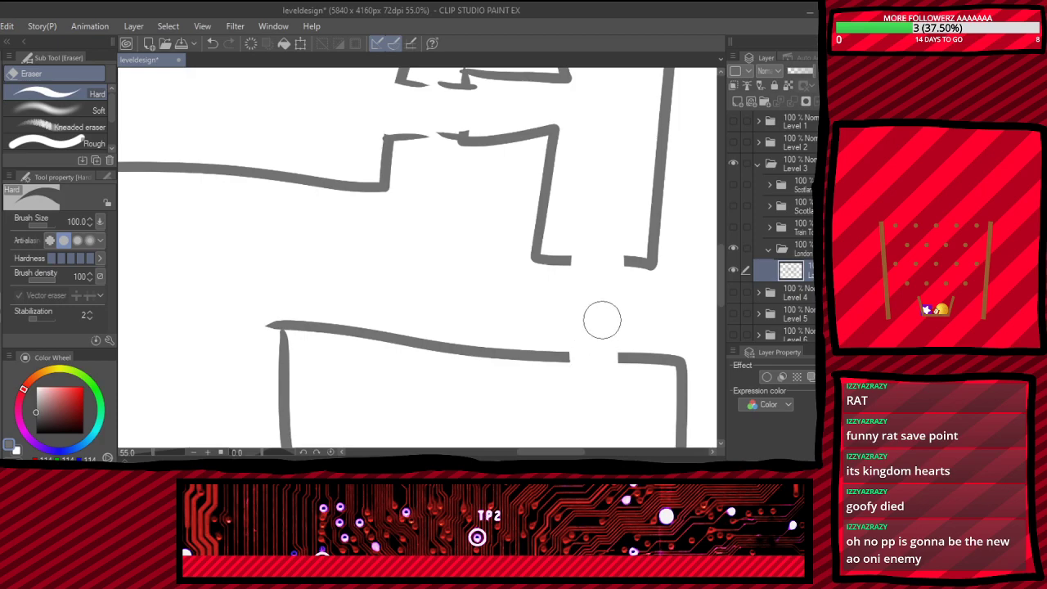
{"action": "key", "text": "p"}
{"action": "left_click_drag", "start_coordinate": [623, 256], "coordinate": [627, 319]}
{"action": "mouse_move", "coordinate": [570, 260]}
{"action": "left_mouse_down"}
{"action": "mouse_move", "coordinate": [569, 357]}
{"action": "mouse_move", "coordinate": [566, 347]}
{"action": "mouse_move", "coordinate": [630, 364]}
{"action": "mouse_move", "coordinate": [627, 304]}
{"action": "left_mouse_up"}
{"action": "scroll", "coordinate": [444, 330], "scroll_direction": "down", "scroll_amount": 5}
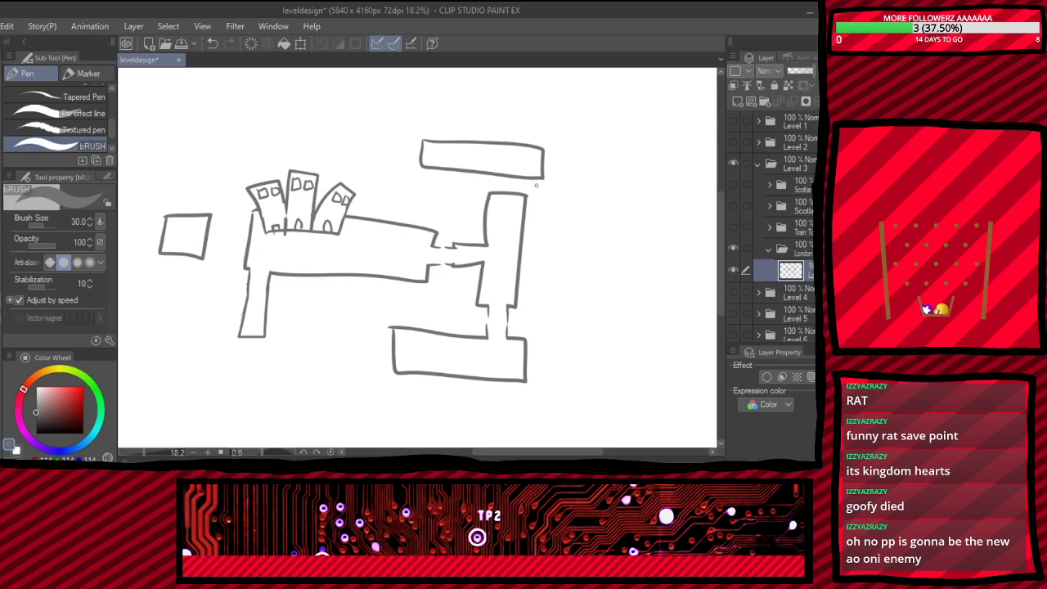
- Open the facing walls and draw a short passage between the T-shaped room and the wide room above it
{"action": "scroll", "coordinate": [533, 184], "scroll_direction": "up", "scroll_amount": 5}
{"action": "key", "text": "e"}
{"action": "left_click_drag", "start_coordinate": [462, 172], "coordinate": [442, 232]}
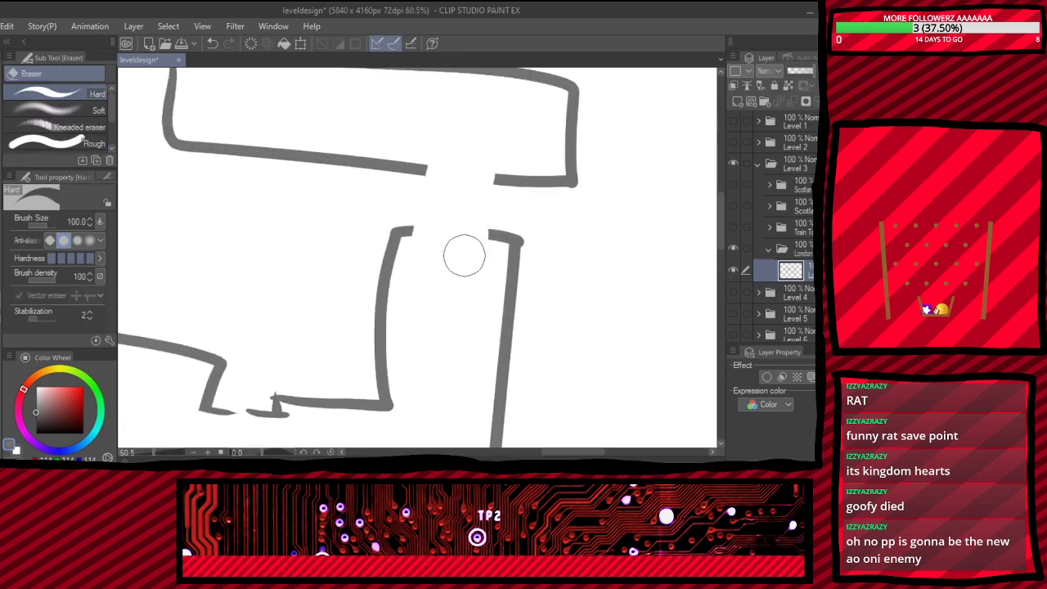
{"action": "key", "text": "p"}
{"action": "left_click_drag", "start_coordinate": [495, 174], "coordinate": [486, 239]}
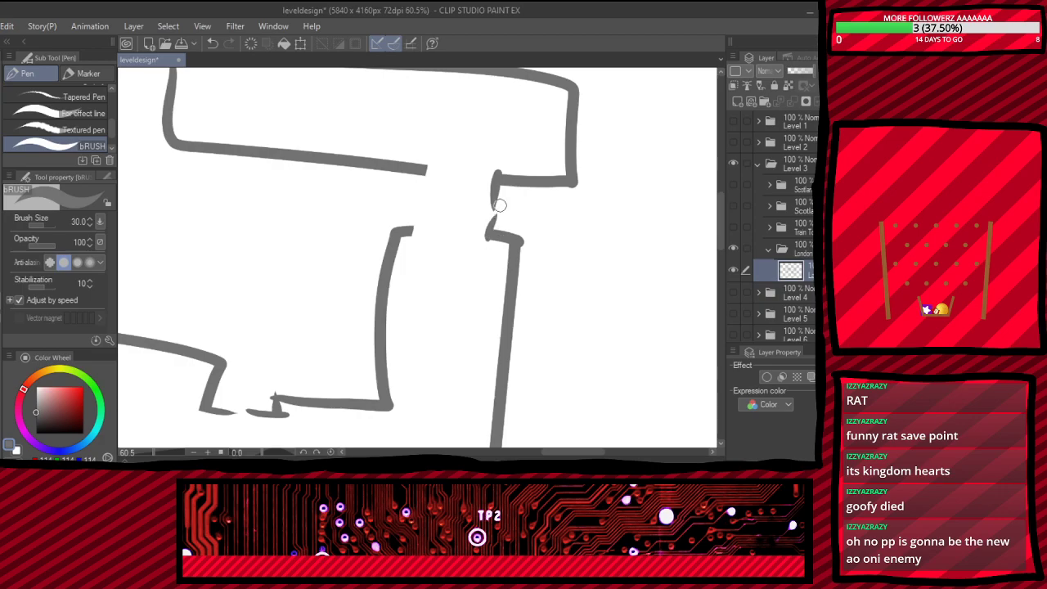
{"action": "left_click_drag", "start_coordinate": [426, 167], "coordinate": [419, 211]}
{"action": "scroll", "coordinate": [437, 215], "scroll_direction": "down", "scroll_amount": 5}
{"action": "scroll", "coordinate": [351, 314], "scroll_direction": "up", "scroll_amount": 1}
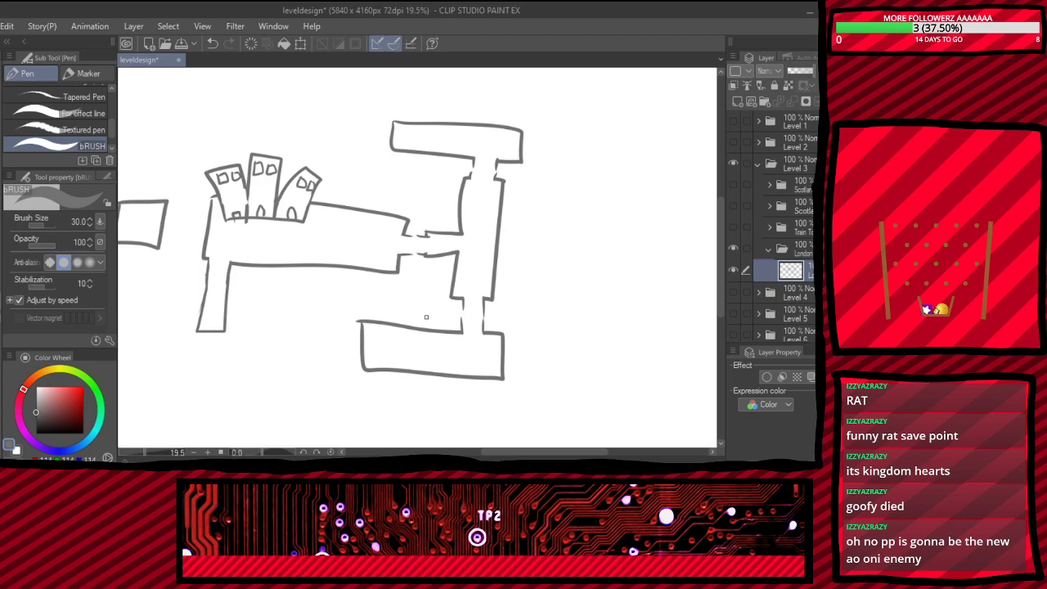
{"action": "scroll", "coordinate": [409, 335], "scroll_direction": "down", "scroll_amount": 2}
{"action": "scroll", "coordinate": [243, 288], "scroll_direction": "up", "scroll_amount": 4}
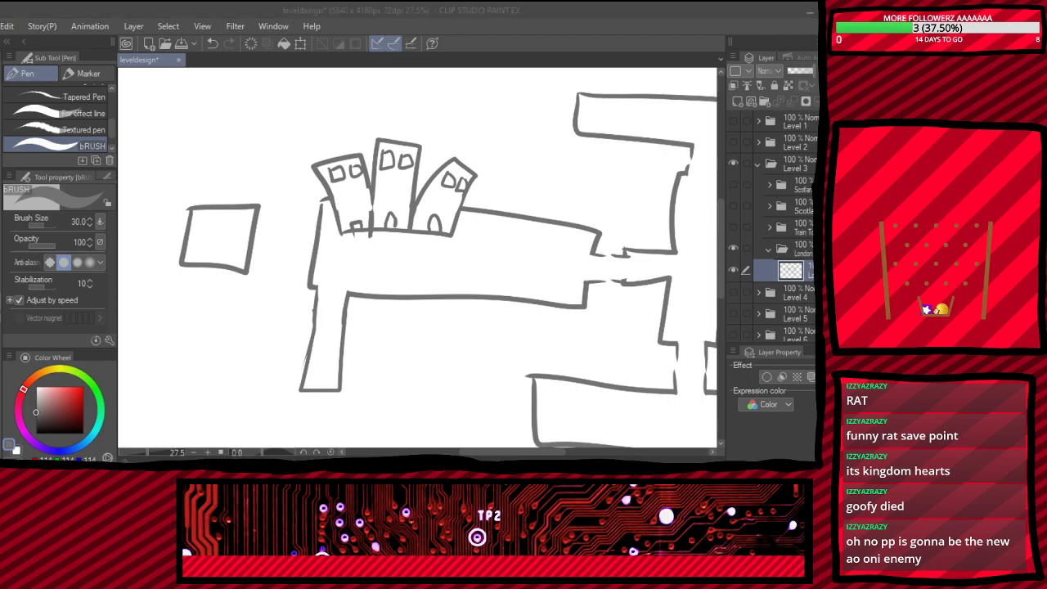
{"action": "scroll", "coordinate": [448, 318], "scroll_direction": "down", "scroll_amount": 5}
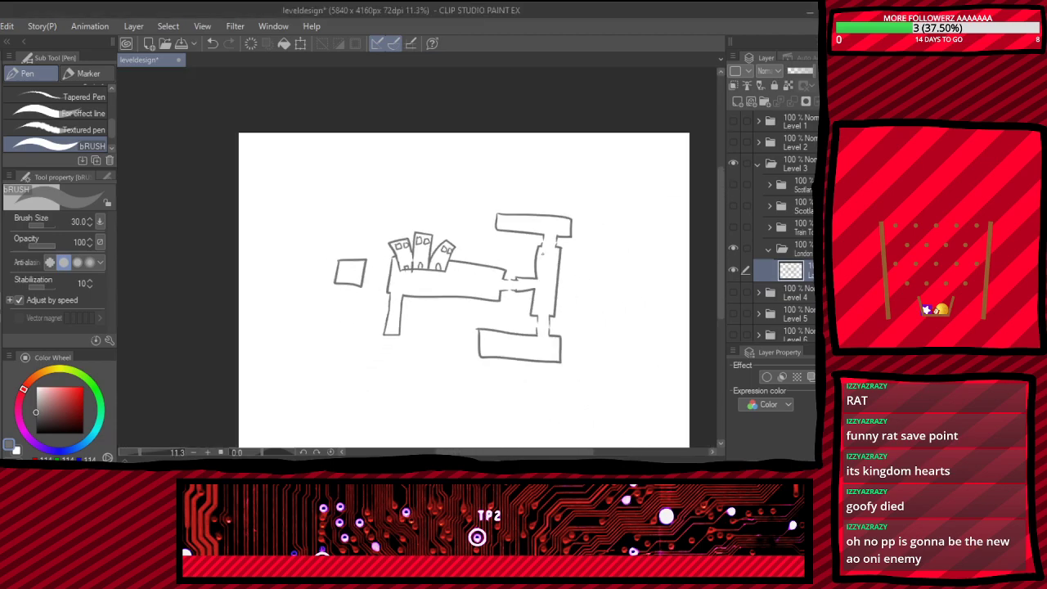
- Fill in the breaks along the side walls of the leaning building nearest the small square room
{"action": "scroll", "coordinate": [483, 304], "scroll_direction": "up", "scroll_amount": 5}
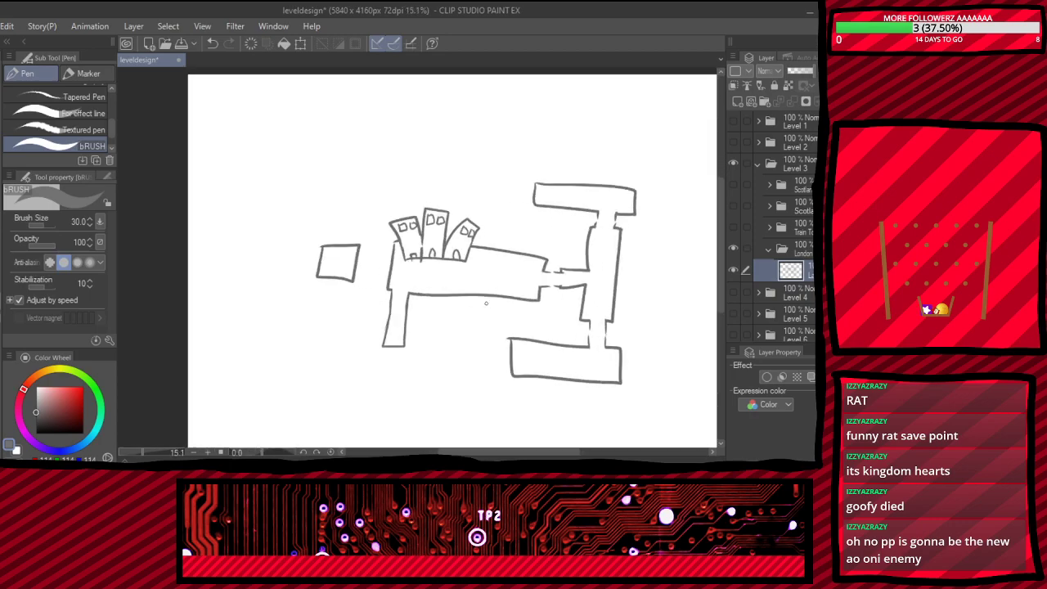
{"action": "scroll", "coordinate": [385, 199], "scroll_direction": "up", "scroll_amount": 7}
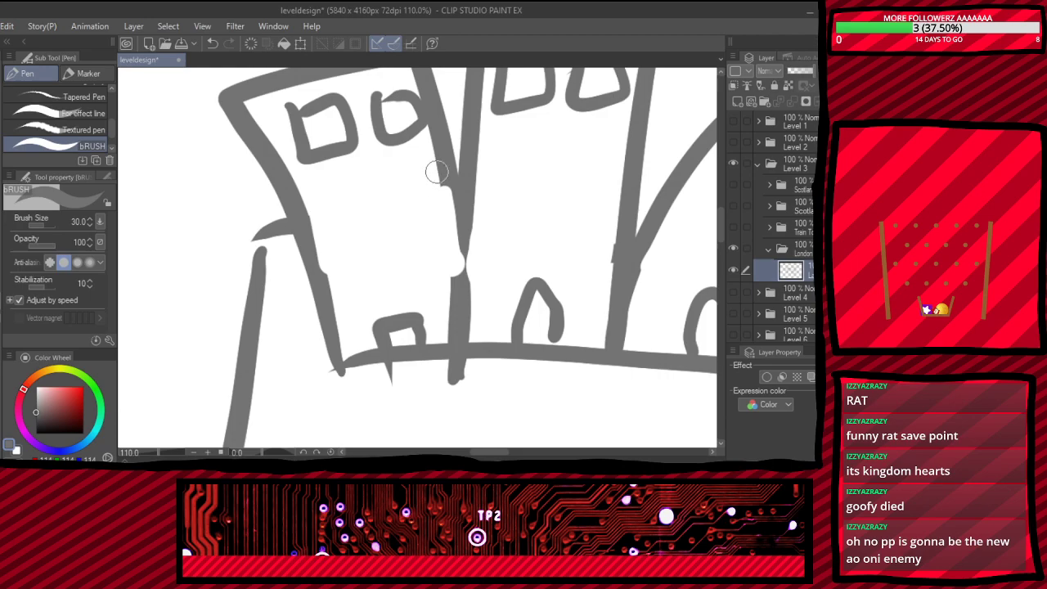
{"action": "left_click_drag", "start_coordinate": [436, 173], "coordinate": [453, 283]}
{"action": "left_click_drag", "start_coordinate": [439, 177], "coordinate": [446, 282]}
{"action": "left_click_drag", "start_coordinate": [315, 231], "coordinate": [321, 272]}
{"action": "scroll", "coordinate": [331, 263], "scroll_direction": "down", "scroll_amount": 4}
{"action": "scroll", "coordinate": [332, 264], "scroll_direction": "down", "scroll_amount": 4}
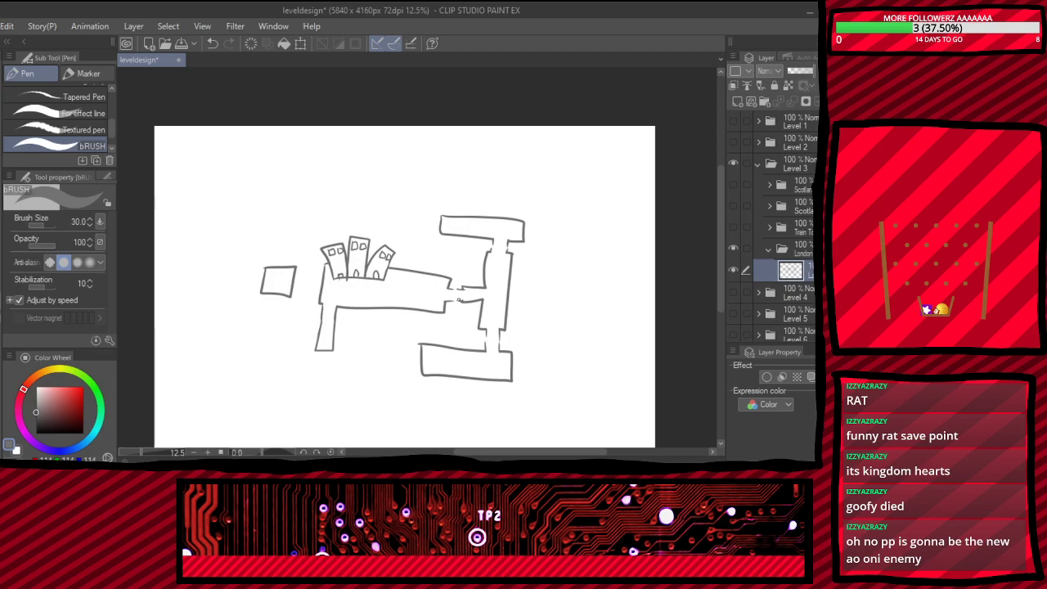
- Save the leveldesign drawing
{"action": "scroll", "coordinate": [358, 311], "scroll_direction": "down", "scroll_amount": 2}
{"action": "scroll", "coordinate": [359, 311], "scroll_direction": "up", "scroll_amount": 4}
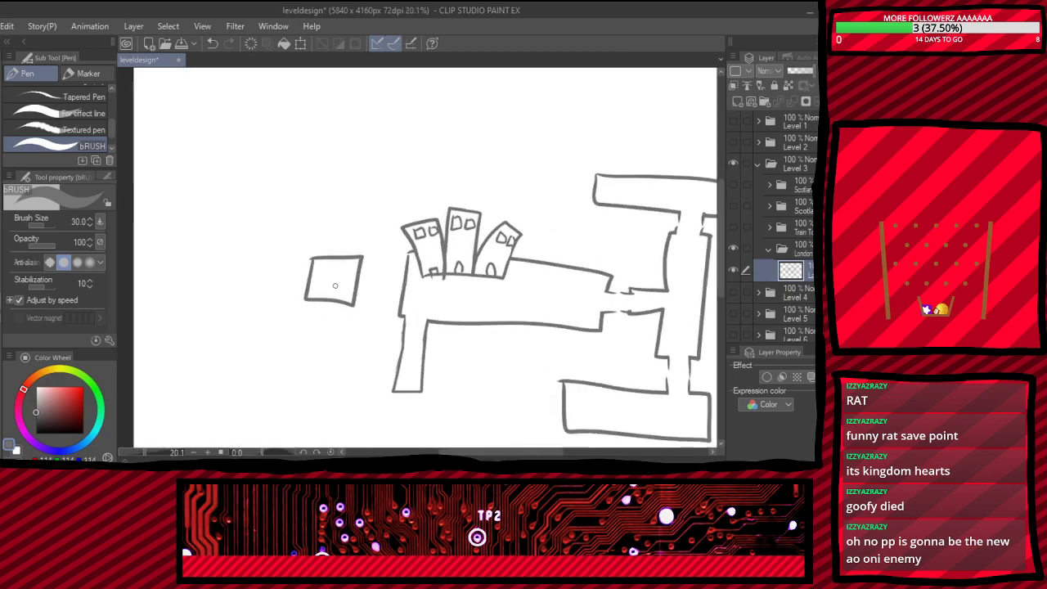
{"action": "scroll", "coordinate": [358, 311], "scroll_direction": "down", "scroll_amount": 3}
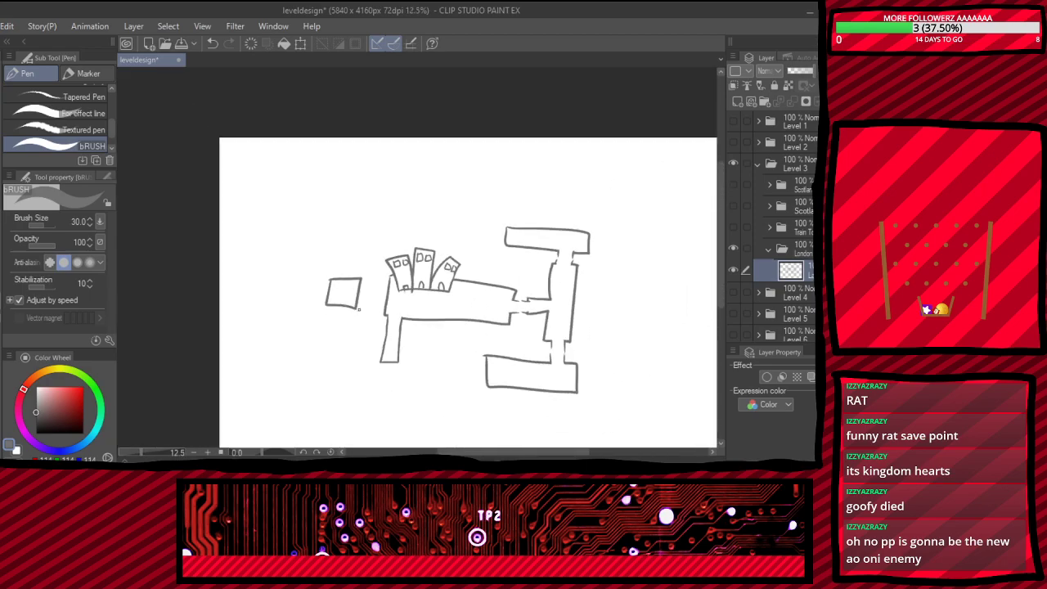
{"action": "scroll", "coordinate": [560, 255], "scroll_direction": "down", "scroll_amount": 3}
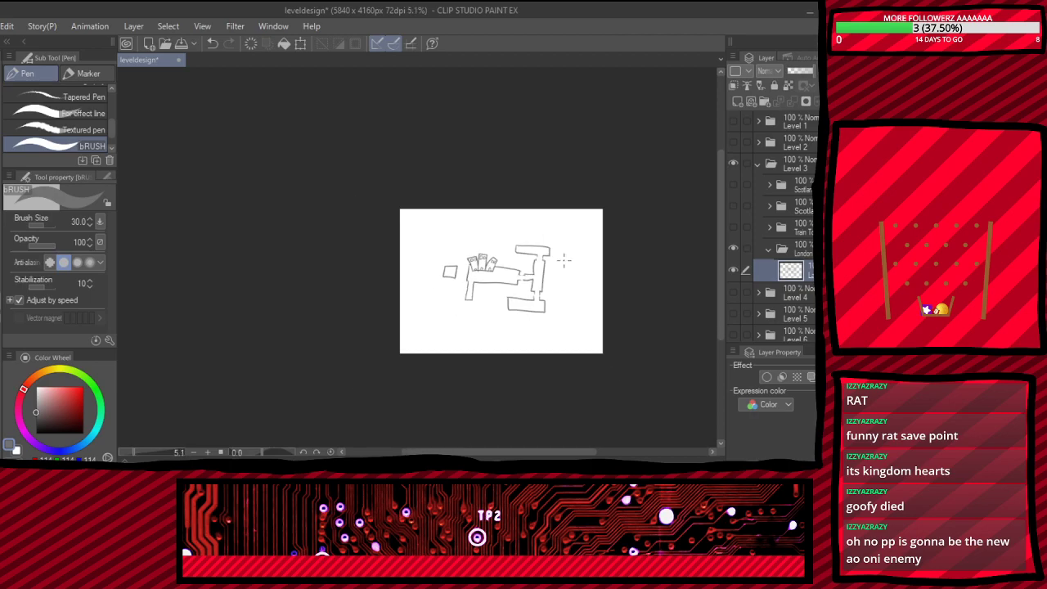
{"action": "scroll", "coordinate": [540, 281], "scroll_direction": "up", "scroll_amount": 6}
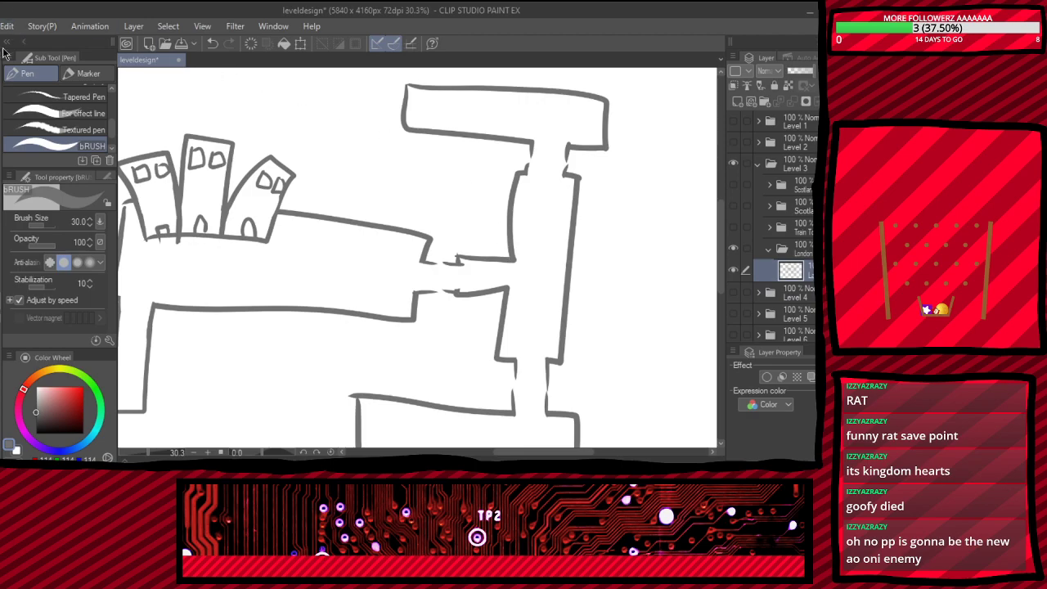
{"action": "scroll", "coordinate": [385, 255], "scroll_direction": "down", "scroll_amount": 3}
{"action": "key", "text": "ctrl+s"}
{"action": "scroll", "coordinate": [541, 190], "scroll_direction": "up", "scroll_amount": 2}
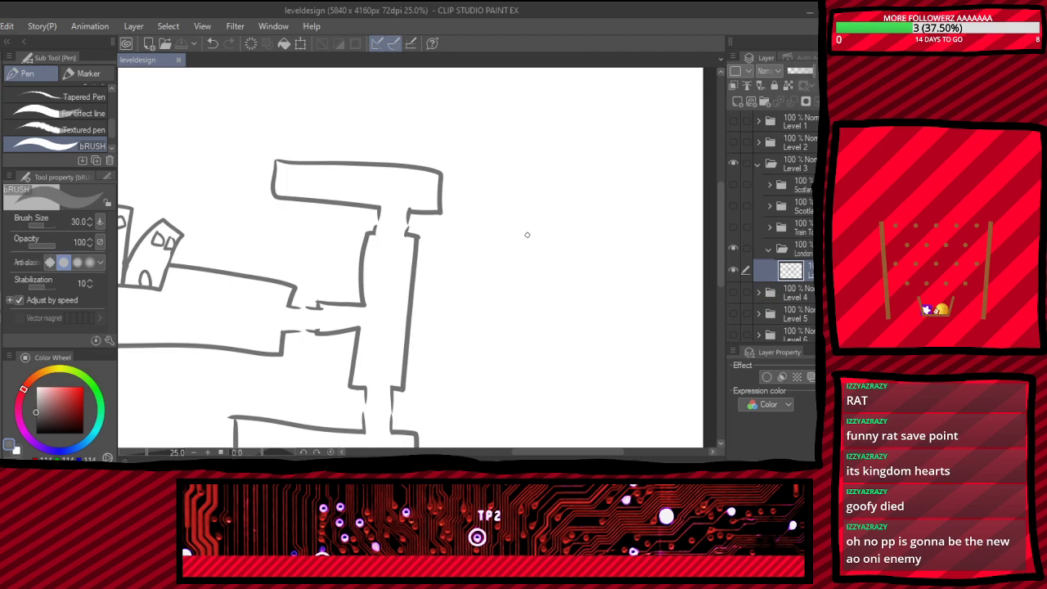
- Erase gaps in the facing walls of the small square room and the long building street
{"action": "scroll", "coordinate": [500, 320], "scroll_direction": "down", "scroll_amount": 4}
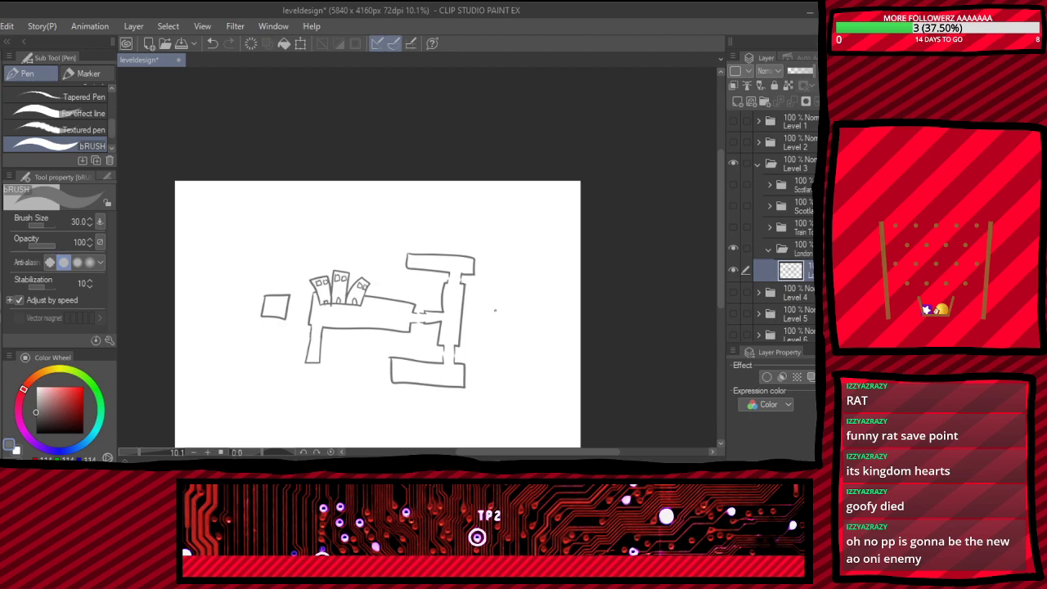
{"action": "scroll", "coordinate": [421, 306], "scroll_direction": "up", "scroll_amount": 8}
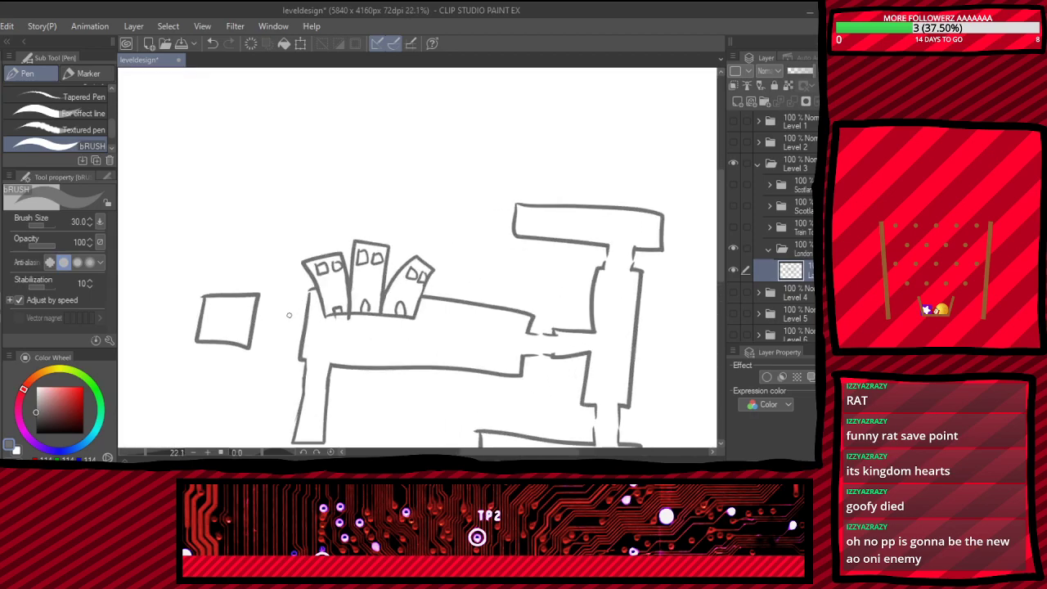
{"action": "scroll", "coordinate": [279, 341], "scroll_direction": "down", "scroll_amount": 2}
{"action": "scroll", "coordinate": [351, 311], "scroll_direction": "up", "scroll_amount": 1}
{"action": "key", "text": "e"}
{"action": "left_click_drag", "start_coordinate": [334, 315], "coordinate": [152, 290]}
{"action": "key", "text": "p"}
- Draw short passage walls at the openings between the small square room and the long building street
{"action": "scroll", "coordinate": [339, 336], "scroll_direction": "up", "scroll_amount": 1}
{"action": "scroll", "coordinate": [498, 262], "scroll_direction": "down", "scroll_amount": 3}
{"action": "scroll", "coordinate": [251, 329], "scroll_direction": "up", "scroll_amount": 1}
{"action": "scroll", "coordinate": [251, 329], "scroll_direction": "up", "scroll_amount": 2}
{"action": "left_click_drag", "start_coordinate": [499, 228], "coordinate": [463, 219]}
{"action": "left_click_drag", "start_coordinate": [366, 204], "coordinate": [417, 209]}
{"action": "left_click_drag", "start_coordinate": [353, 262], "coordinate": [405, 267]}
{"action": "left_click_drag", "start_coordinate": [484, 286], "coordinate": [446, 284]}
{"action": "scroll", "coordinate": [479, 285], "scroll_direction": "down", "scroll_amount": 8}
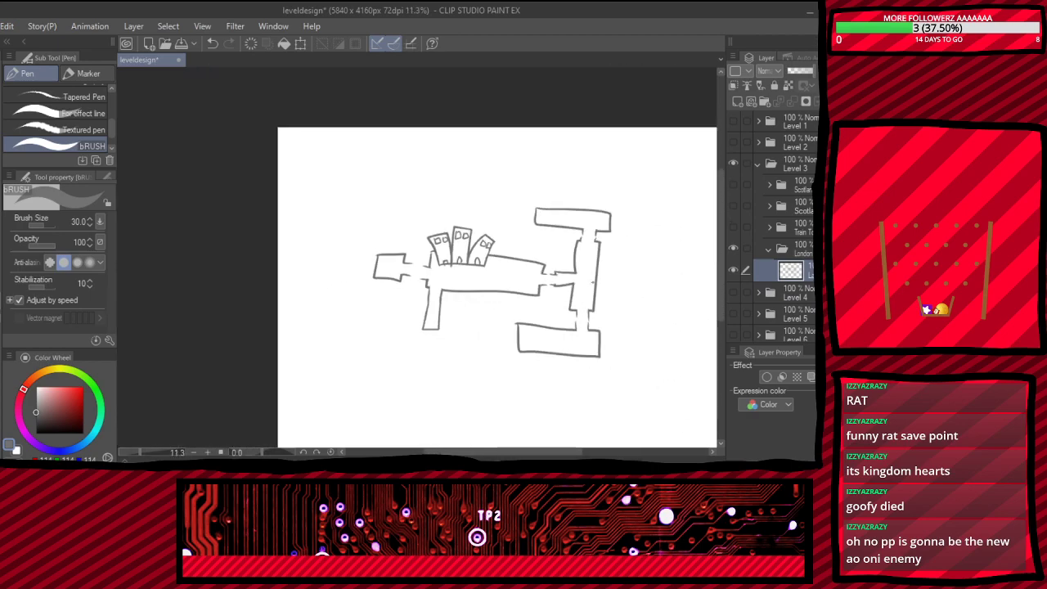
- Examine the passages between the T-shaped room and the two wide rooms, and the overall London layout
{"action": "scroll", "coordinate": [635, 309], "scroll_direction": "down", "scroll_amount": 3}
{"action": "scroll", "coordinate": [637, 303], "scroll_direction": "up", "scroll_amount": 4}
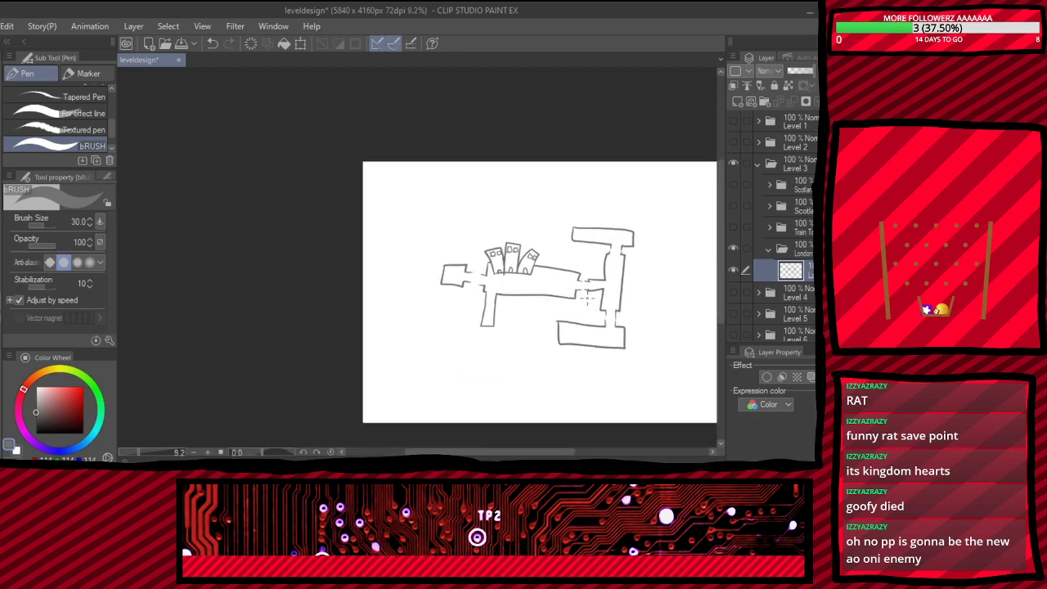
{"action": "scroll", "coordinate": [599, 220], "scroll_direction": "up", "scroll_amount": 3}
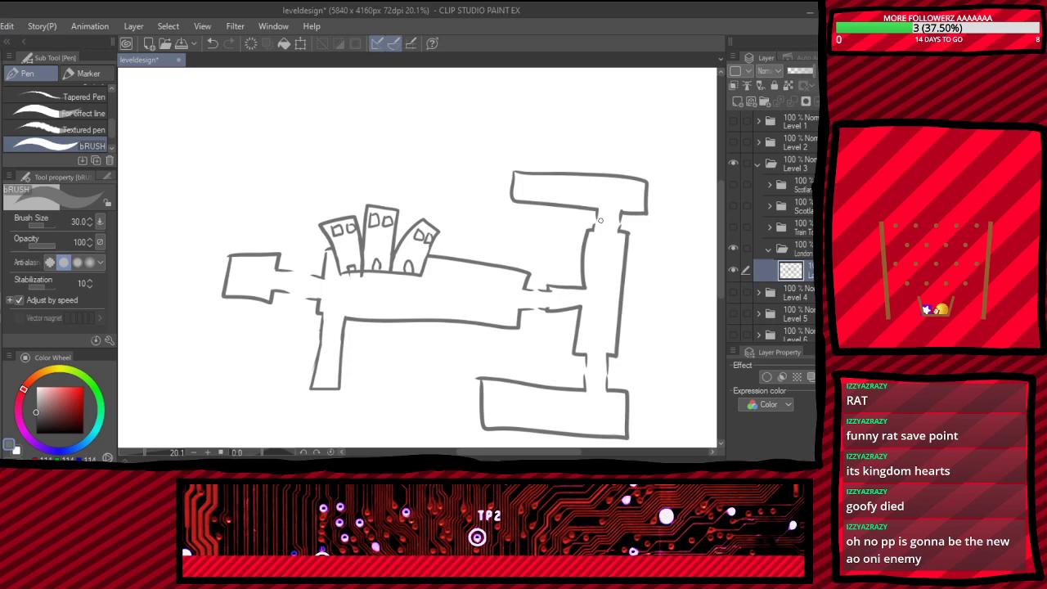
{"action": "scroll", "coordinate": [599, 219], "scroll_direction": "down", "scroll_amount": 4}
{"action": "scroll", "coordinate": [581, 234], "scroll_direction": "up", "scroll_amount": 5}
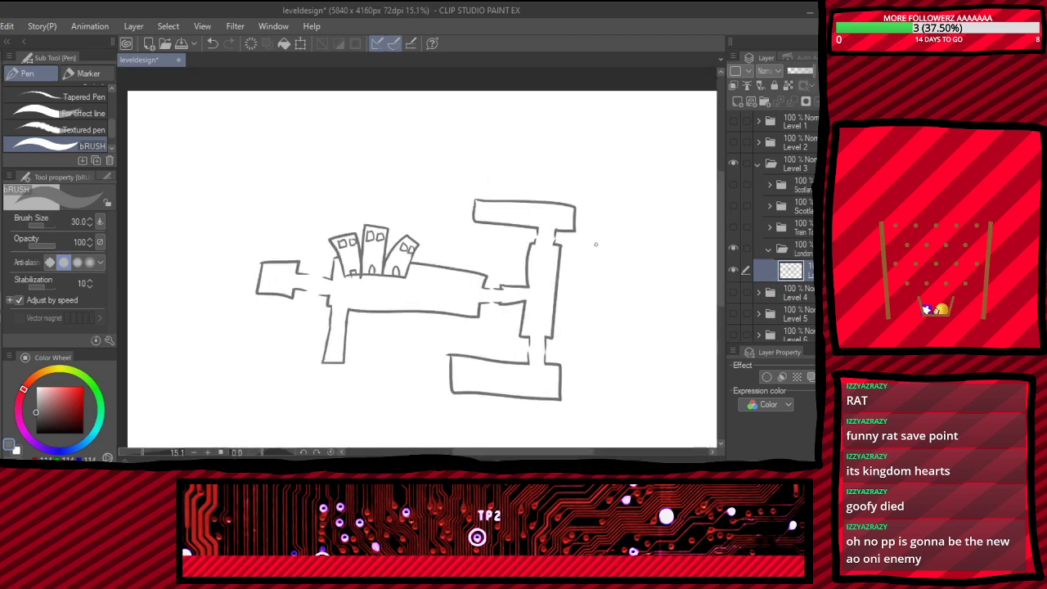
{"action": "scroll", "coordinate": [581, 234], "scroll_direction": "up", "scroll_amount": 6}
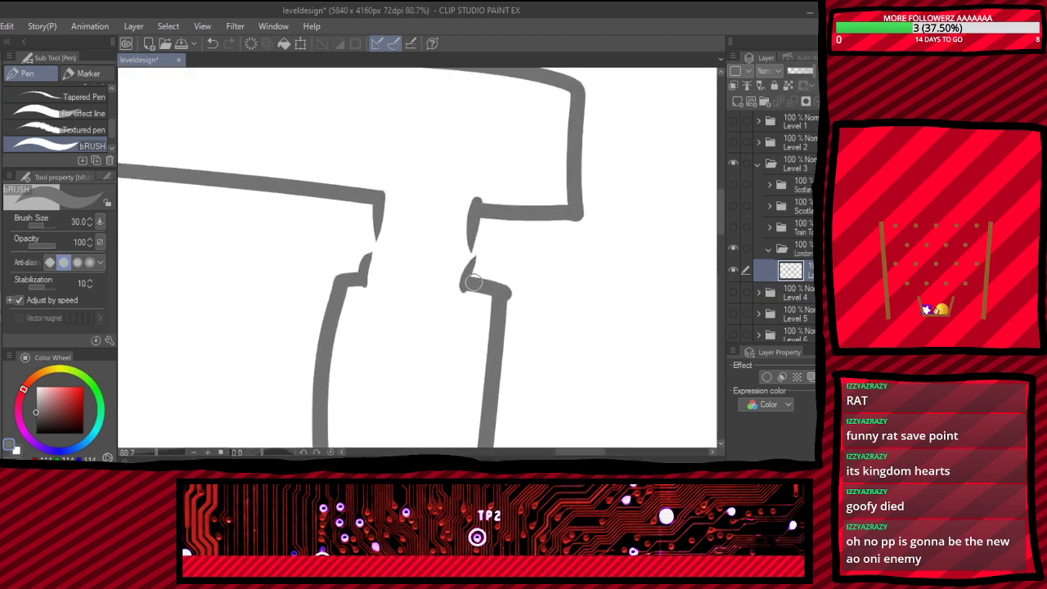
{"action": "scroll", "coordinate": [463, 275], "scroll_direction": "down", "scroll_amount": 2}
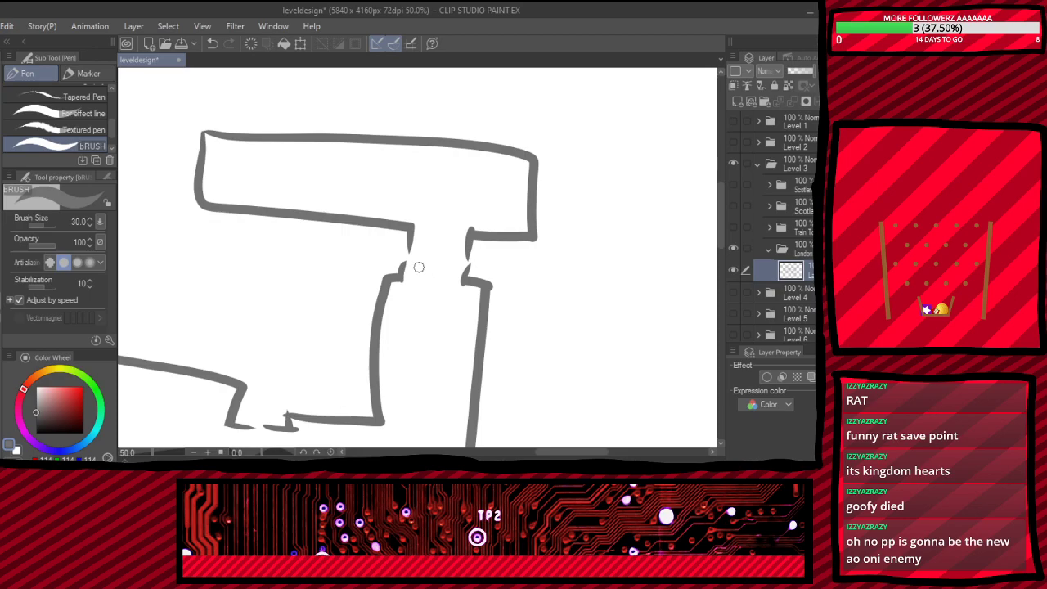
{"action": "scroll", "coordinate": [419, 266], "scroll_direction": "down", "scroll_amount": 2}
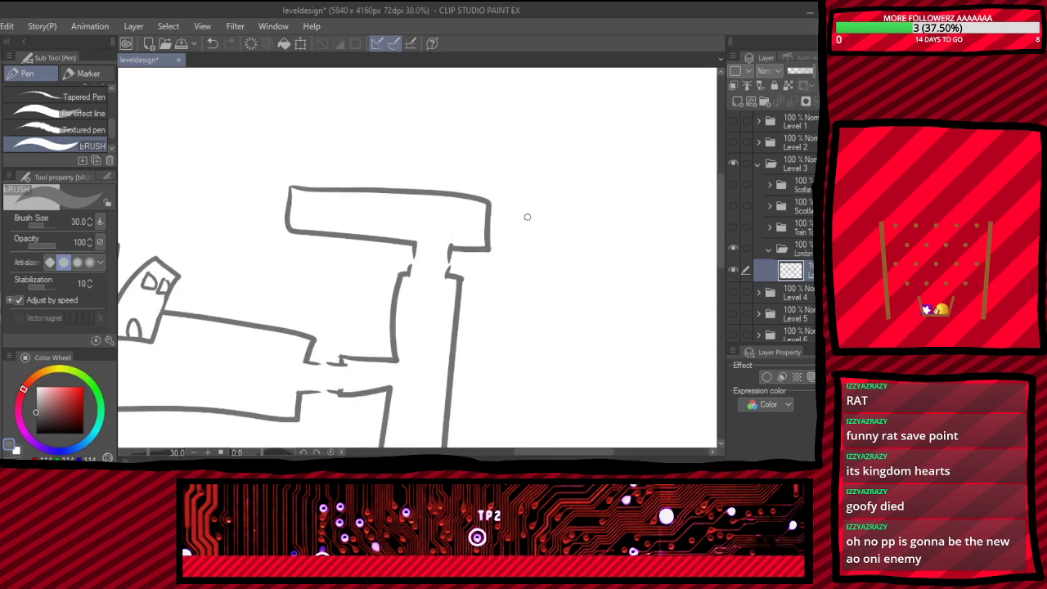
{"action": "scroll", "coordinate": [505, 251], "scroll_direction": "down", "scroll_amount": 2}
{"action": "scroll", "coordinate": [504, 252], "scroll_direction": "down", "scroll_amount": 1}
{"action": "scroll", "coordinate": [524, 311], "scroll_direction": "up", "scroll_amount": 4}
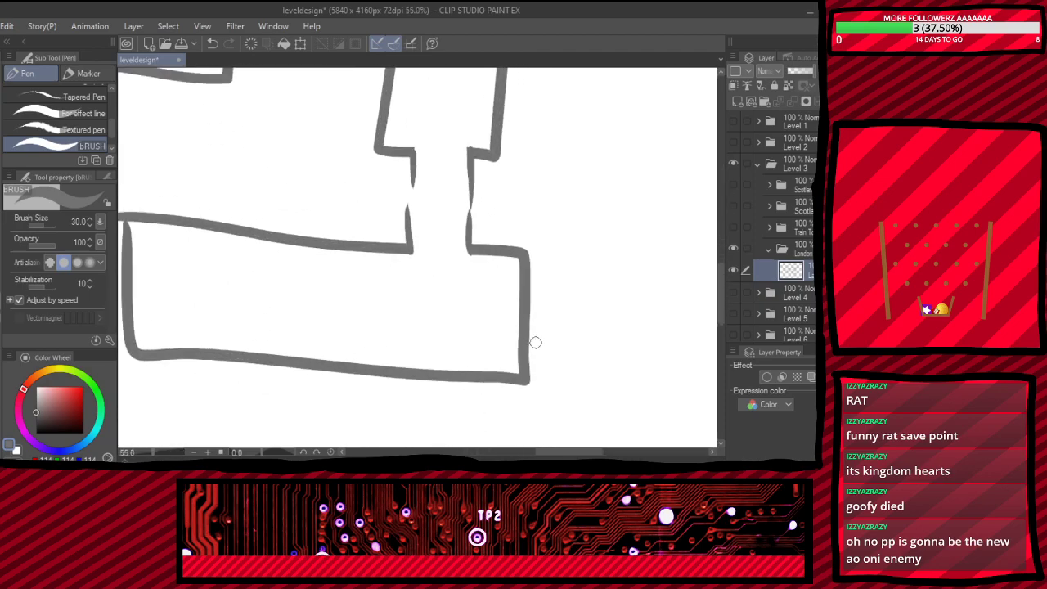
- Try to erase a gap in the outer end wall of the lower wide room
{"action": "scroll", "coordinate": [489, 332], "scroll_direction": "up", "scroll_amount": 2}
{"action": "key", "text": "e"}
{"action": "left_click_drag", "start_coordinate": [488, 332], "coordinate": [553, 324]}
{"action": "scroll", "coordinate": [553, 324], "scroll_direction": "down", "scroll_amount": 3}
{"action": "key", "text": "p"}
{"action": "scroll", "coordinate": [578, 251], "scroll_direction": "down", "scroll_amount": 3}
{"action": "scroll", "coordinate": [579, 251], "scroll_direction": "down", "scroll_amount": 2}
- Erase two gaps in the T-shaped room's outer long wall, one near each end
{"action": "key", "text": "e"}
{"action": "scroll", "coordinate": [587, 188], "scroll_direction": "up", "scroll_amount": 4}
{"action": "left_click_drag", "start_coordinate": [455, 232], "coordinate": [516, 245]}
{"action": "scroll", "coordinate": [584, 238], "scroll_direction": "down", "scroll_amount": 2}
{"action": "left_click_drag", "start_coordinate": [491, 357], "coordinate": [572, 350]}
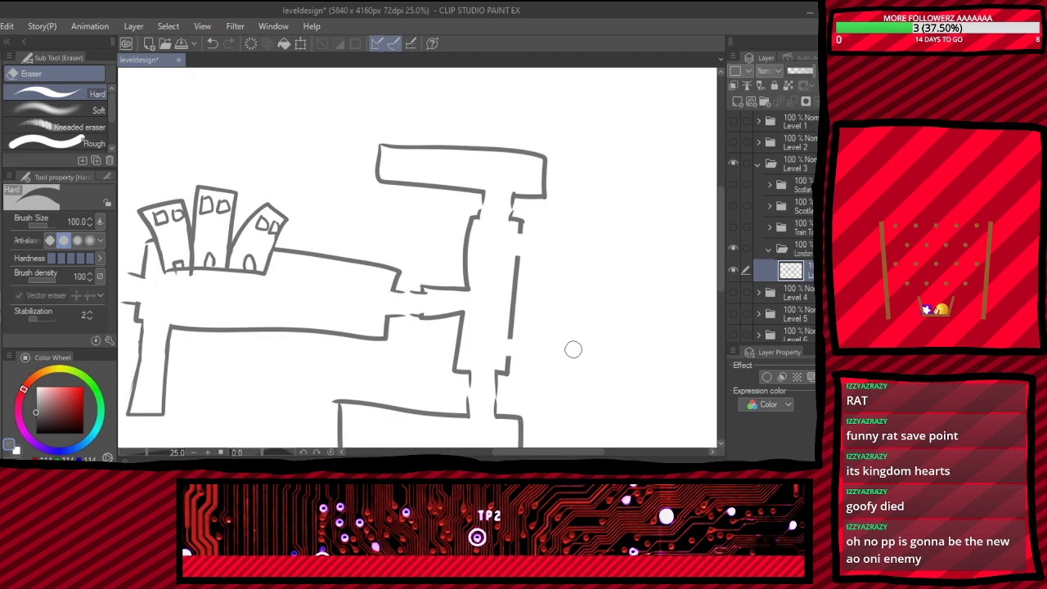
{"action": "scroll", "coordinate": [573, 352], "scroll_direction": "down", "scroll_amount": 2}
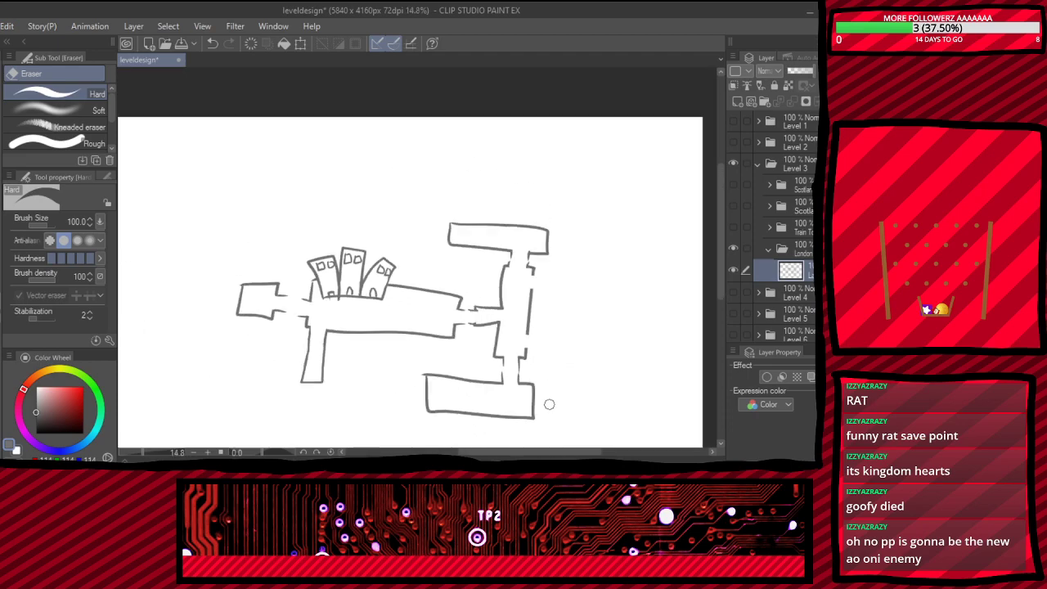
- Erase a gap in both end walls of the lower wide room and of the upper wide room
{"action": "scroll", "coordinate": [549, 401], "scroll_direction": "up", "scroll_amount": 2}
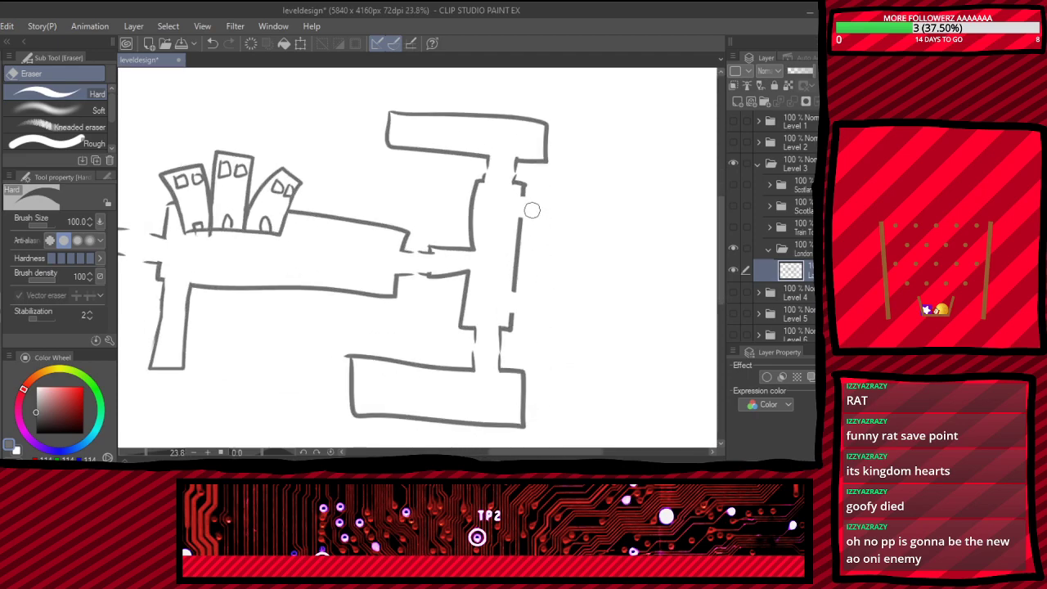
{"action": "key", "text": "p"}
{"action": "scroll", "coordinate": [540, 327], "scroll_direction": "down", "scroll_amount": 2}
{"action": "scroll", "coordinate": [551, 416], "scroll_direction": "up", "scroll_amount": 3}
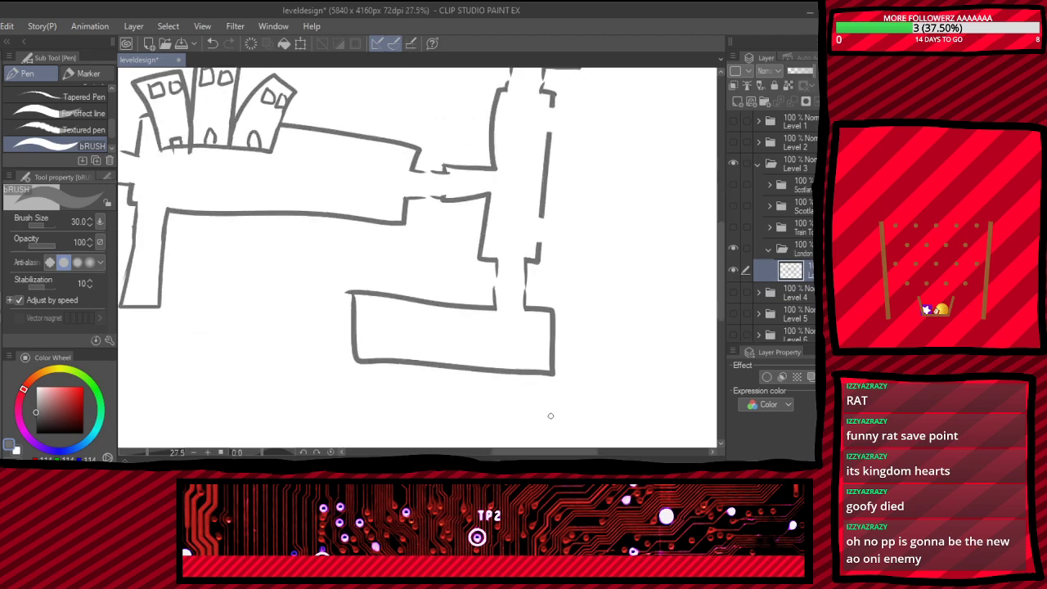
{"action": "scroll", "coordinate": [534, 364], "scroll_direction": "up", "scroll_amount": 1}
{"action": "key", "text": "e"}
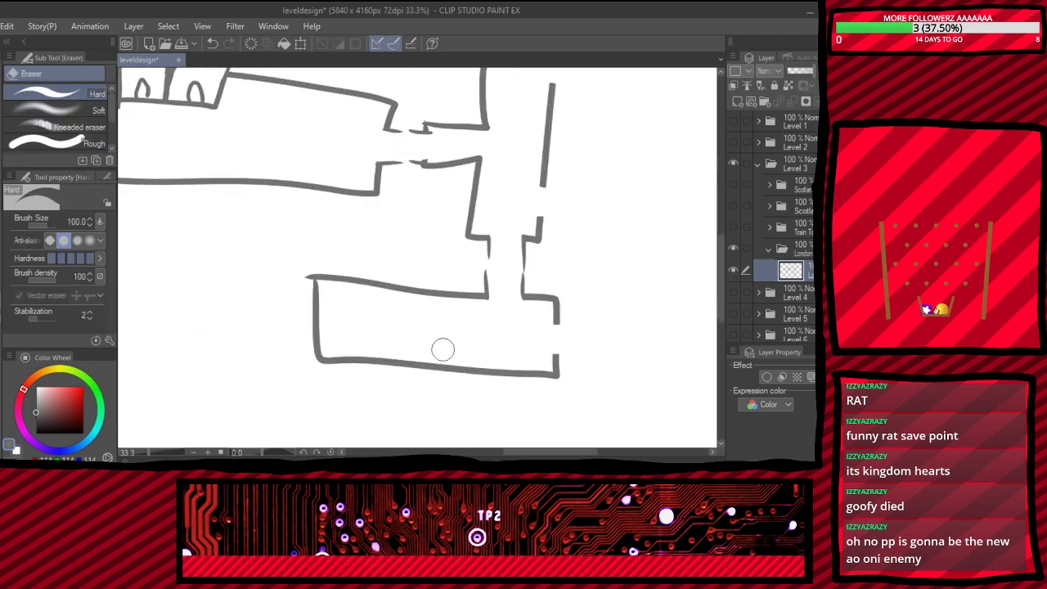
{"action": "scroll", "coordinate": [287, 348], "scroll_direction": "down", "scroll_amount": 3}
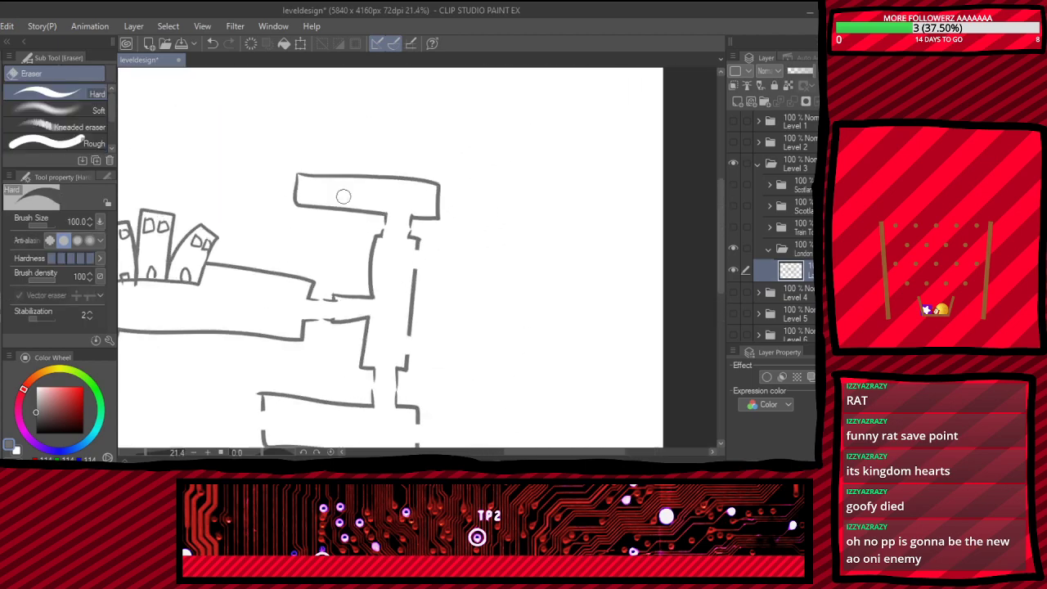
{"action": "scroll", "coordinate": [323, 196], "scroll_direction": "up", "scroll_amount": 4}
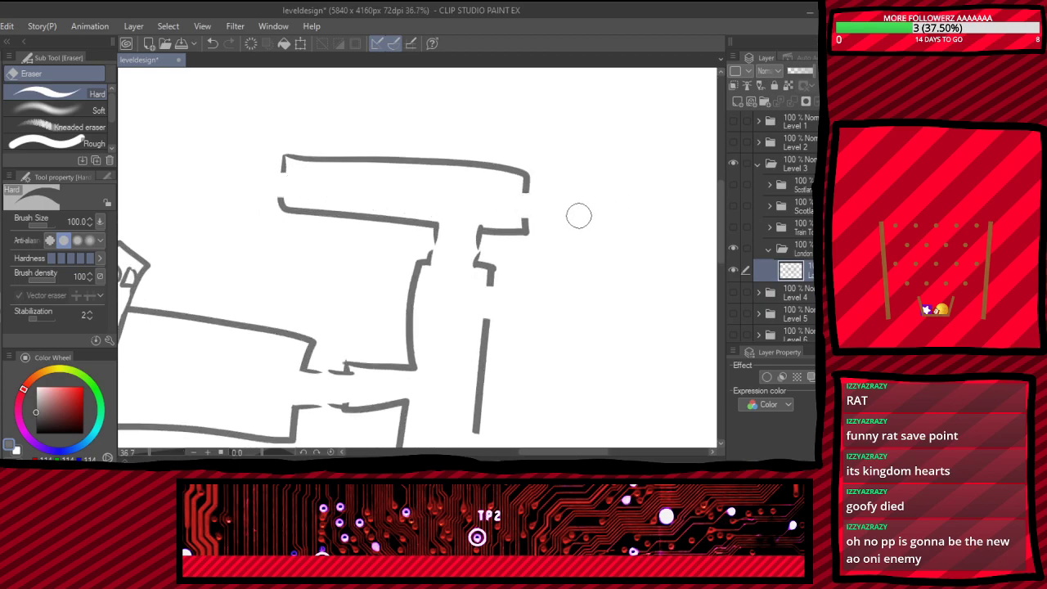
- Draw short passage walls leading outward from the two openings in the T-shaped room's outer wall
{"action": "key", "text": "p"}
{"action": "scroll", "coordinate": [565, 213], "scroll_direction": "down", "scroll_amount": 5}
{"action": "scroll", "coordinate": [573, 233], "scroll_direction": "up", "scroll_amount": 2}
{"action": "scroll", "coordinate": [564, 233], "scroll_direction": "down", "scroll_amount": 2}
{"action": "scroll", "coordinate": [544, 227], "scroll_direction": "up", "scroll_amount": 5}
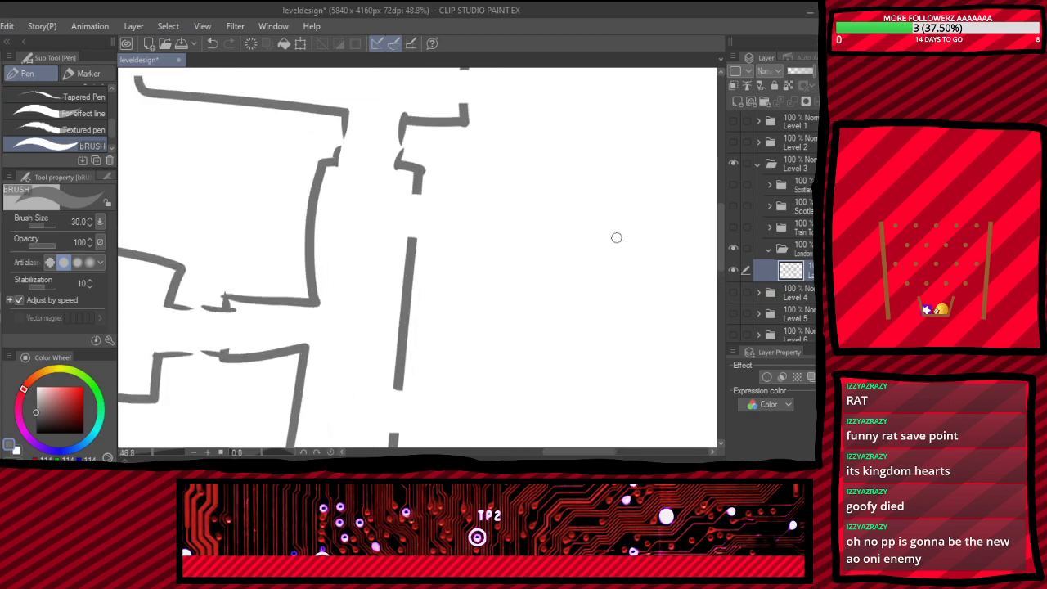
{"action": "left_click_drag", "start_coordinate": [416, 193], "coordinate": [468, 193]}
{"action": "left_click_drag", "start_coordinate": [410, 245], "coordinate": [448, 240]}
{"action": "left_click_drag", "start_coordinate": [399, 384], "coordinate": [448, 391]}
{"action": "left_click_drag", "start_coordinate": [395, 433], "coordinate": [440, 431]}
{"action": "scroll", "coordinate": [394, 279], "scroll_direction": "down", "scroll_amount": 4}
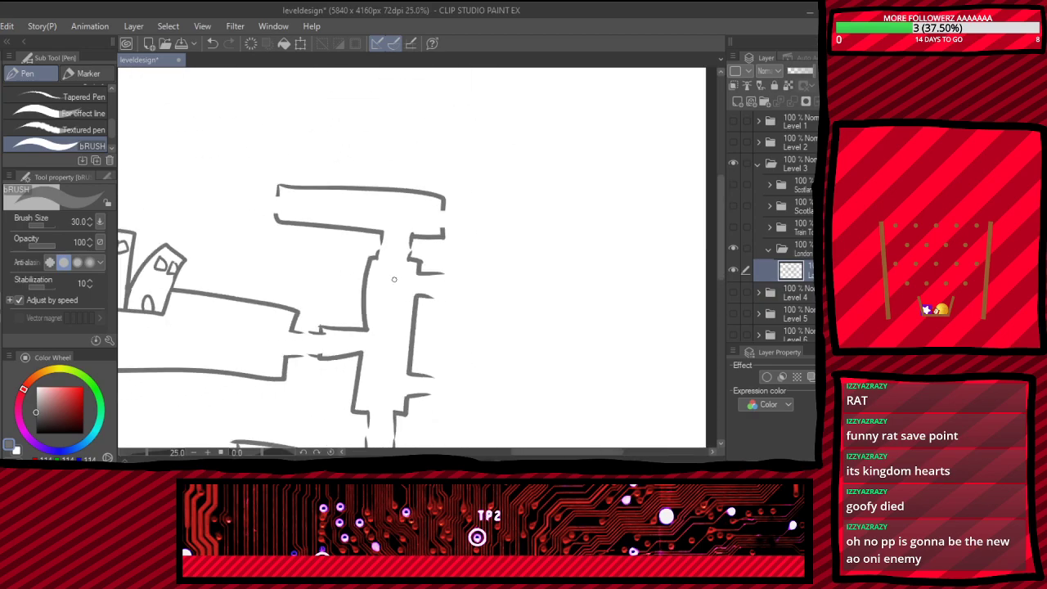
{"action": "scroll", "coordinate": [394, 279], "scroll_direction": "down", "scroll_amount": 2}
- Draw two tall, narrow rooms side by side in the empty area beyond the T-shaped room's outer wall
{"action": "scroll", "coordinate": [423, 311], "scroll_direction": "up", "scroll_amount": 5}
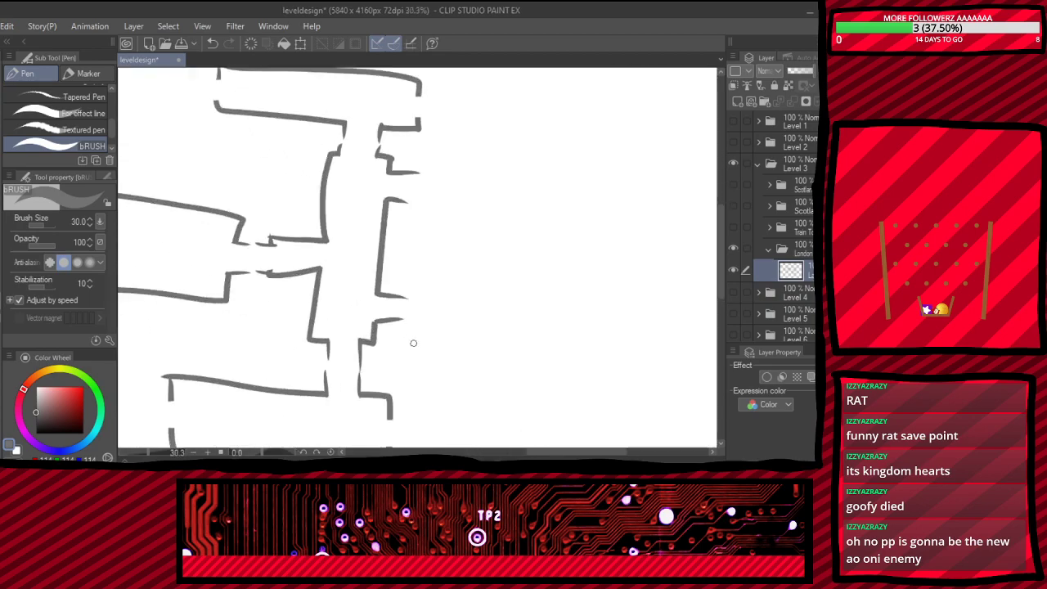
{"action": "mouse_move", "coordinate": [462, 108]}
{"action": "left_mouse_down"}
{"action": "mouse_move", "coordinate": [441, 279]}
{"action": "mouse_move", "coordinate": [419, 350]}
{"action": "mouse_move", "coordinate": [541, 353]}
{"action": "mouse_move", "coordinate": [520, 116]}
{"action": "mouse_move", "coordinate": [465, 115]}
{"action": "left_mouse_up"}
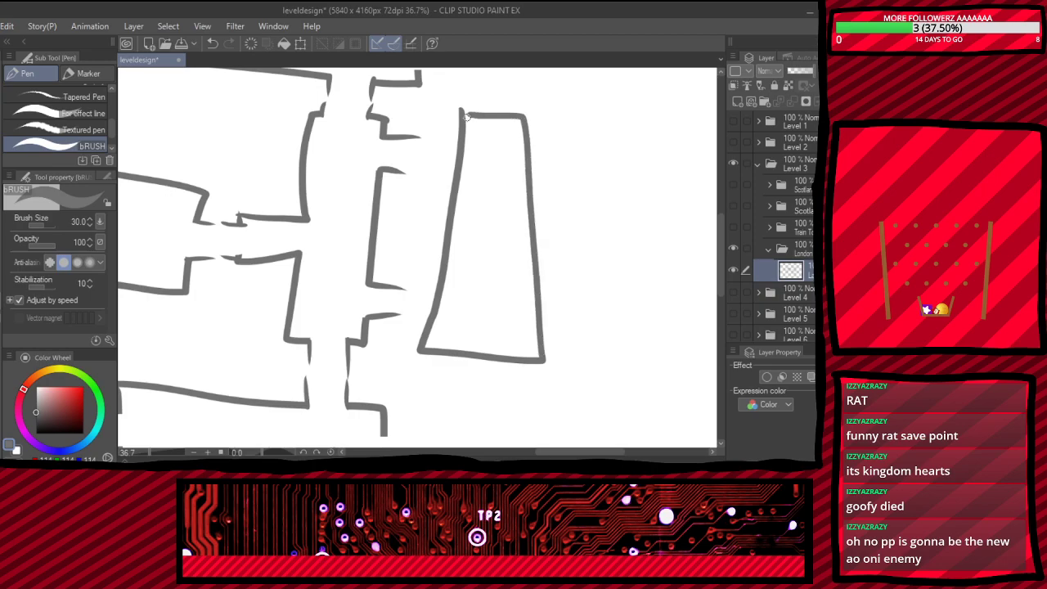
{"action": "mouse_move", "coordinate": [621, 101]}
{"action": "left_mouse_down"}
{"action": "mouse_move", "coordinate": [608, 345]}
{"action": "mouse_move", "coordinate": [698, 364]}
{"action": "mouse_move", "coordinate": [679, 120]}
{"action": "mouse_move", "coordinate": [646, 108]}
{"action": "mouse_move", "coordinate": [629, 119]}
{"action": "mouse_move", "coordinate": [623, 107]}
{"action": "mouse_move", "coordinate": [683, 123]}
{"action": "left_mouse_up"}
{"action": "scroll", "coordinate": [546, 235], "scroll_direction": "down", "scroll_amount": 4}
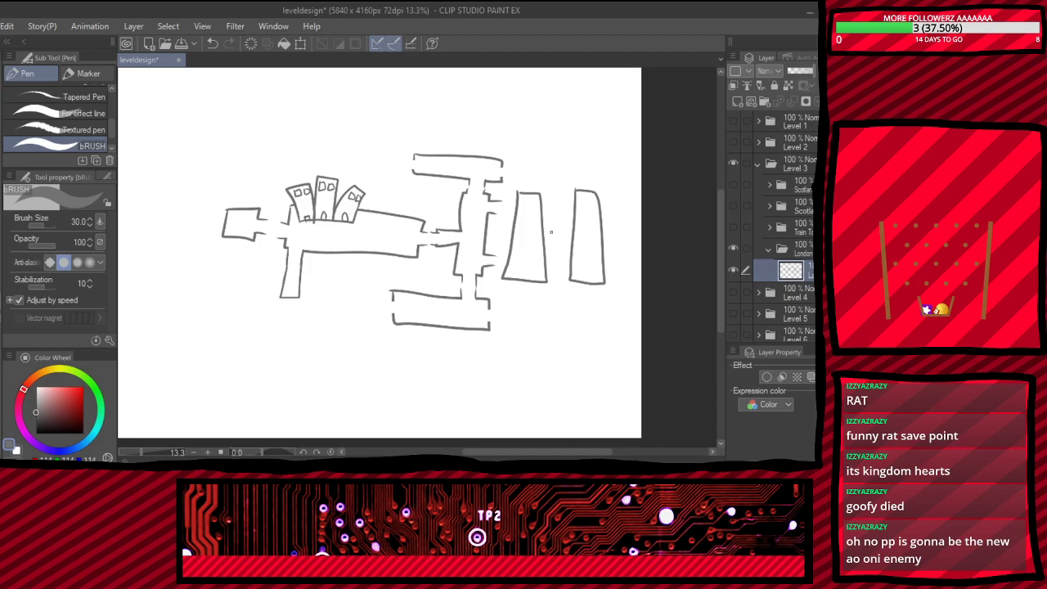
- Erase an upper and a lower row of gaps across the long walls of both tall rooms
{"action": "scroll", "coordinate": [550, 233], "scroll_direction": "up", "scroll_amount": 4}
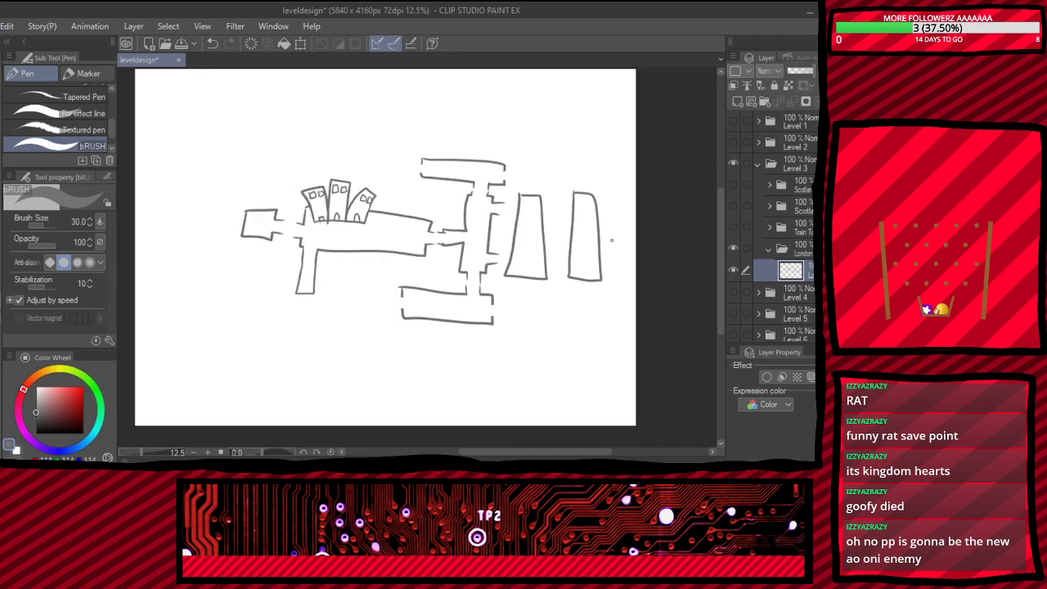
{"action": "scroll", "coordinate": [478, 167], "scroll_direction": "up", "scroll_amount": 1}
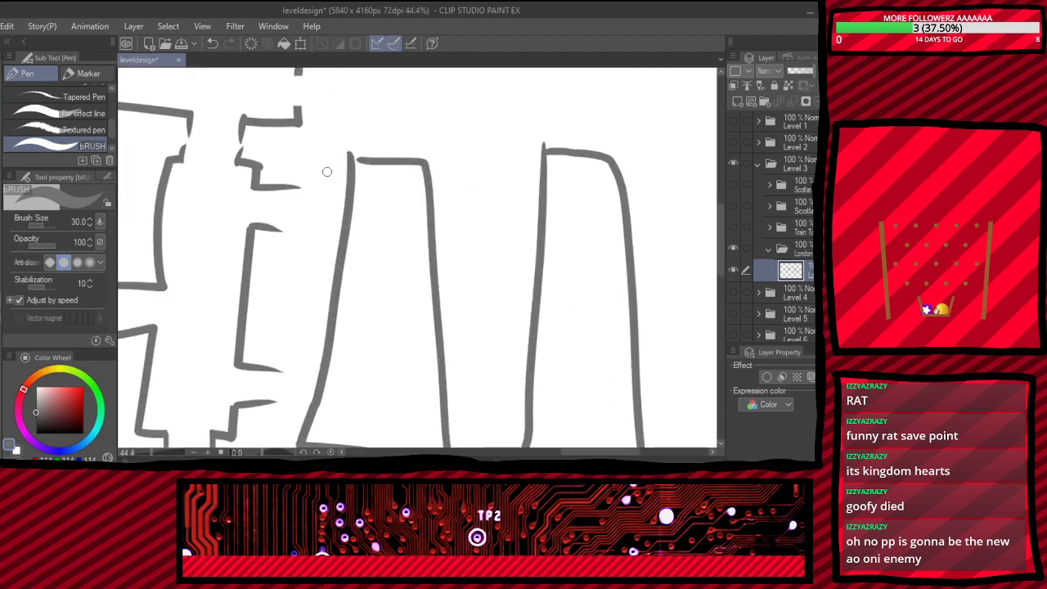
{"action": "key", "text": "e"}
{"action": "left_click_drag", "start_coordinate": [326, 210], "coordinate": [666, 224]}
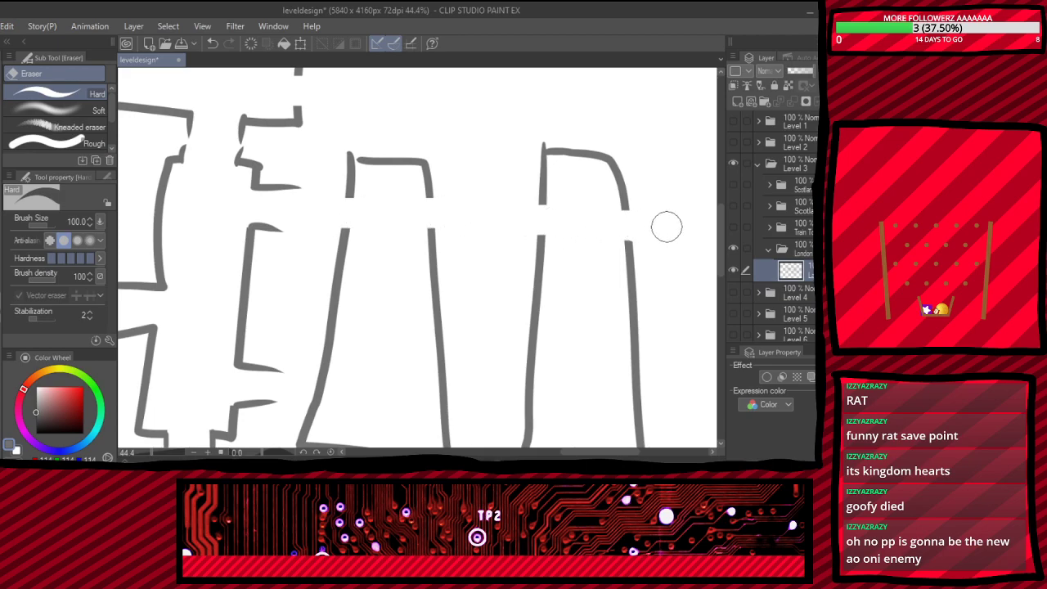
{"action": "scroll", "coordinate": [344, 287], "scroll_direction": "down", "scroll_amount": 1}
{"action": "left_click_drag", "start_coordinate": [297, 339], "coordinate": [678, 363]}
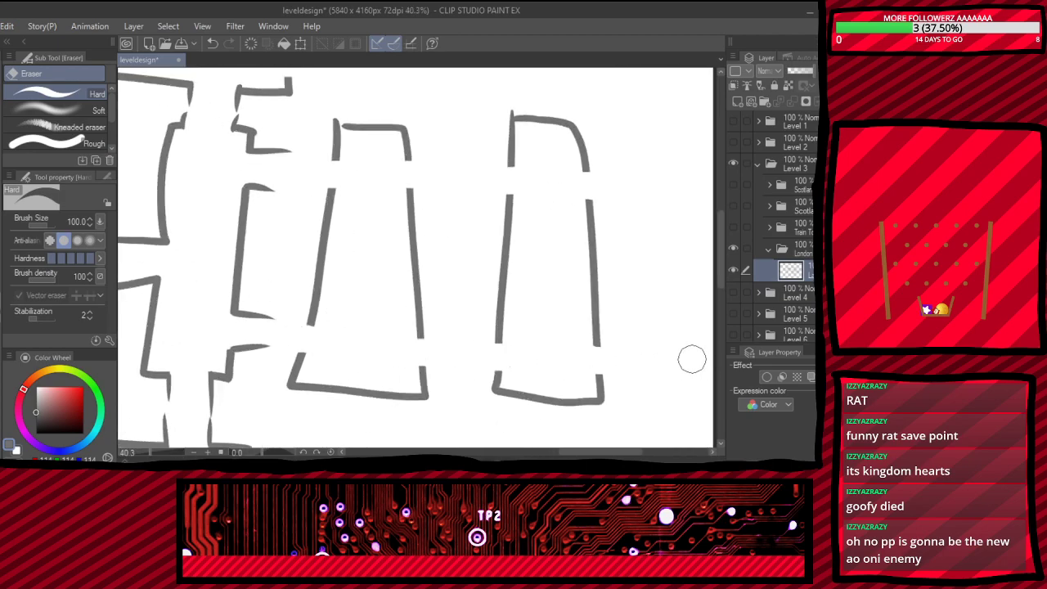
- Draw short passage walls leading outward from the openings on both long sides of the first tall room
{"action": "key", "text": "p"}
{"action": "mouse_move", "coordinate": [410, 152]}
{"action": "left_mouse_down"}
{"action": "mouse_move", "coordinate": [458, 167]}
{"action": "mouse_move", "coordinate": [445, 189]}
{"action": "left_mouse_up"}
{"action": "mouse_move", "coordinate": [336, 148]}
{"action": "left_mouse_down"}
{"action": "mouse_move", "coordinate": [338, 162]}
{"action": "mouse_move", "coordinate": [302, 155]}
{"action": "left_mouse_up"}
{"action": "left_click_drag", "start_coordinate": [335, 190], "coordinate": [302, 195]}
{"action": "left_click_drag", "start_coordinate": [315, 323], "coordinate": [292, 318]}
{"action": "left_click_drag", "start_coordinate": [301, 356], "coordinate": [271, 350]}
{"action": "left_click_drag", "start_coordinate": [425, 366], "coordinate": [458, 365]}
{"action": "mouse_move", "coordinate": [420, 338]}
{"action": "left_mouse_down"}
{"action": "mouse_move", "coordinate": [491, 344]}
{"action": "mouse_move", "coordinate": [475, 344]}
{"action": "left_mouse_up"}
- Draw matching short passage walls at the upper and lower openings on both sides of the second tall room
{"action": "left_click_drag", "start_coordinate": [502, 369], "coordinate": [481, 368]}
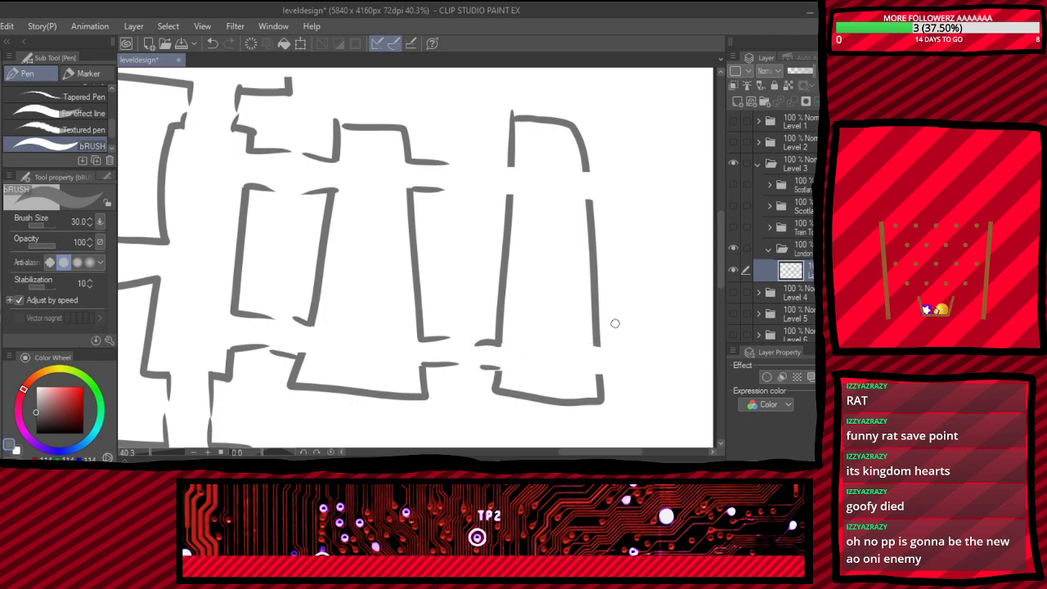
{"action": "mouse_move", "coordinate": [514, 166]}
{"action": "left_mouse_down"}
{"action": "mouse_move", "coordinate": [482, 163]}
{"action": "mouse_move", "coordinate": [486, 192]}
{"action": "left_mouse_up"}
{"action": "mouse_move", "coordinate": [583, 169]}
{"action": "left_mouse_down"}
{"action": "mouse_move", "coordinate": [617, 171]}
{"action": "mouse_move", "coordinate": [619, 198]}
{"action": "left_mouse_up"}
{"action": "mouse_move", "coordinate": [592, 346]}
{"action": "left_mouse_down"}
{"action": "mouse_move", "coordinate": [634, 352]}
{"action": "mouse_move", "coordinate": [612, 373]}
{"action": "mouse_move", "coordinate": [627, 369]}
{"action": "left_mouse_up"}
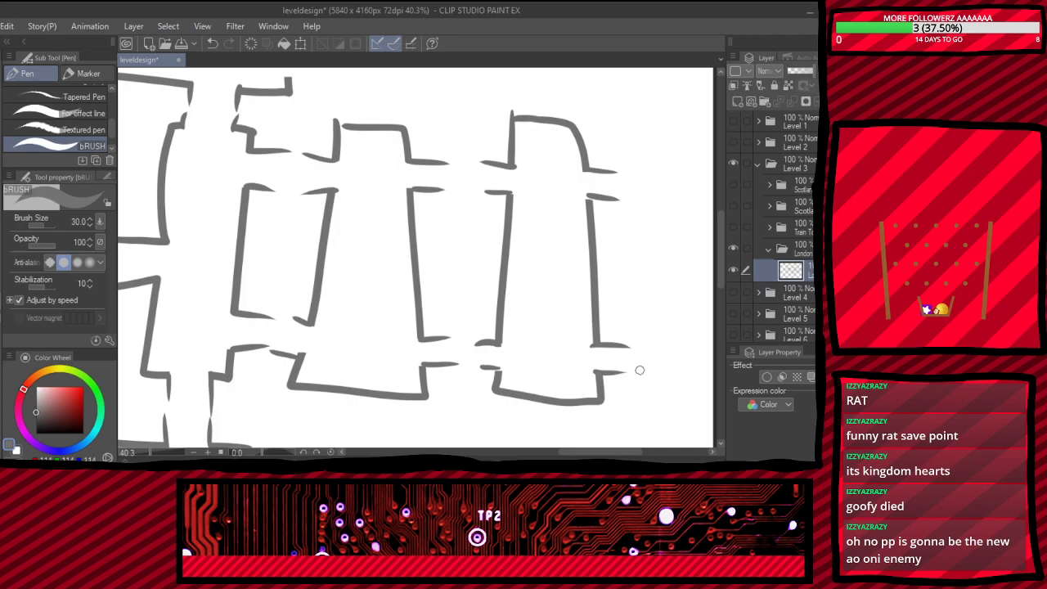
- Scale down the London map drawing with a transform to free canvas space beyond the second tall room
{"action": "scroll", "coordinate": [640, 370], "scroll_direction": "down", "scroll_amount": 6}
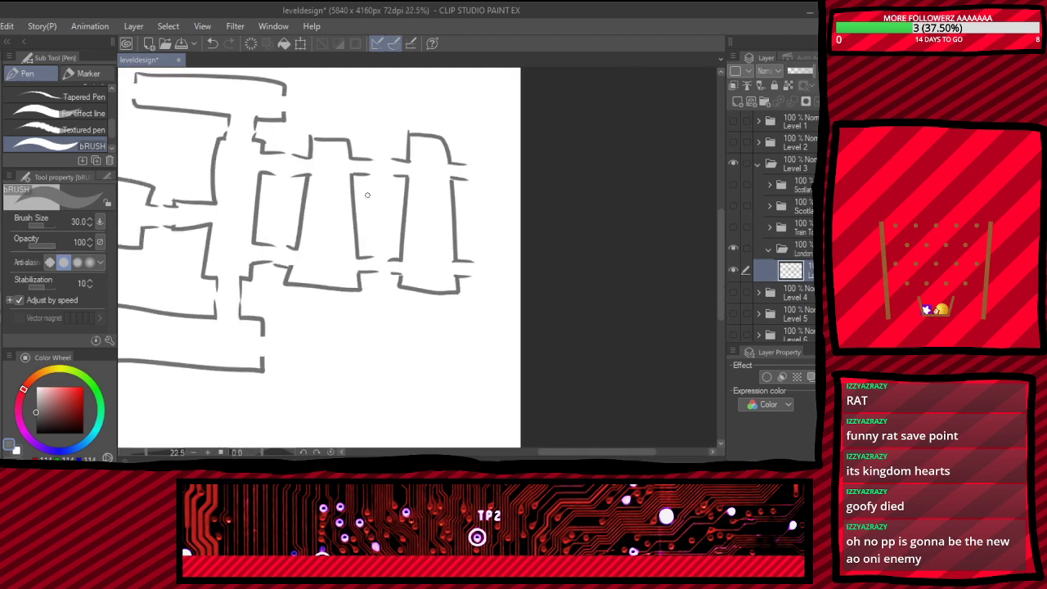
{"action": "key", "text": "ctrl+t"}
{"action": "left_click_drag", "start_coordinate": [661, 352], "coordinate": [607, 331]}
{"action": "key", "text": "Return"}
{"action": "scroll", "coordinate": [397, 237], "scroll_direction": "down", "scroll_amount": 2}
{"action": "scroll", "coordinate": [397, 229], "scroll_direction": "up", "scroll_amount": 1}
- Draw a third tall room beyond the second one, with openings and passage walls on the side facing it
{"action": "scroll", "coordinate": [401, 211], "scroll_direction": "up", "scroll_amount": 7}
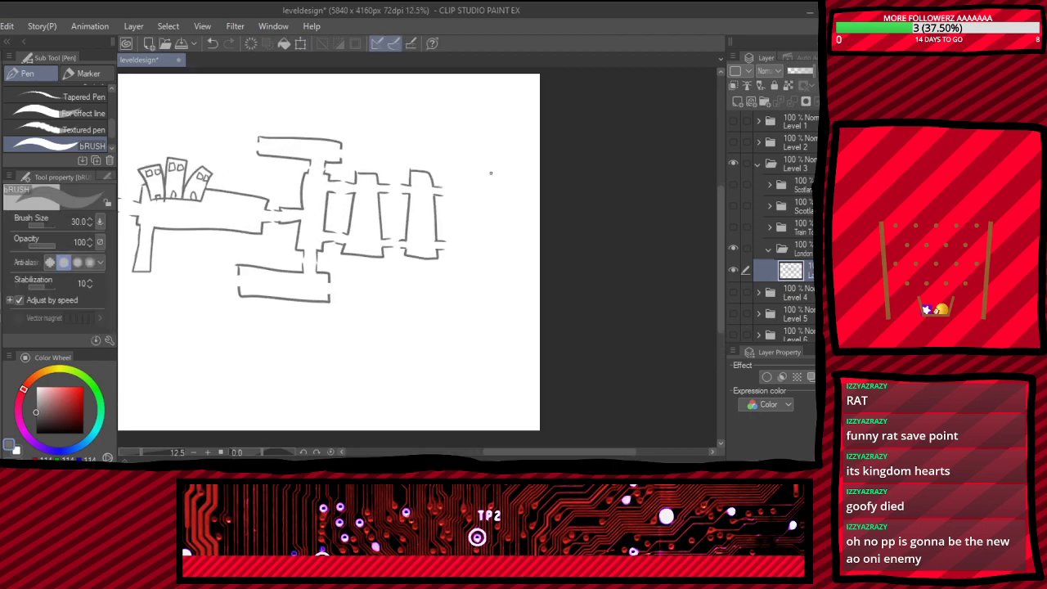
{"action": "mouse_move", "coordinate": [417, 131]}
{"action": "left_mouse_down"}
{"action": "mouse_move", "coordinate": [403, 380]}
{"action": "mouse_move", "coordinate": [486, 222]}
{"action": "mouse_move", "coordinate": [414, 137]}
{"action": "left_mouse_up"}
{"action": "left_click_drag", "start_coordinate": [426, 187], "coordinate": [398, 187]}
{"action": "left_click_drag", "start_coordinate": [421, 207], "coordinate": [390, 208]}
{"action": "mouse_move", "coordinate": [416, 349]}
{"action": "left_mouse_down"}
{"action": "mouse_move", "coordinate": [394, 349]}
{"action": "mouse_move", "coordinate": [391, 371]}
{"action": "mouse_move", "coordinate": [441, 355]}
{"action": "left_mouse_up"}
{"action": "key", "text": "e"}
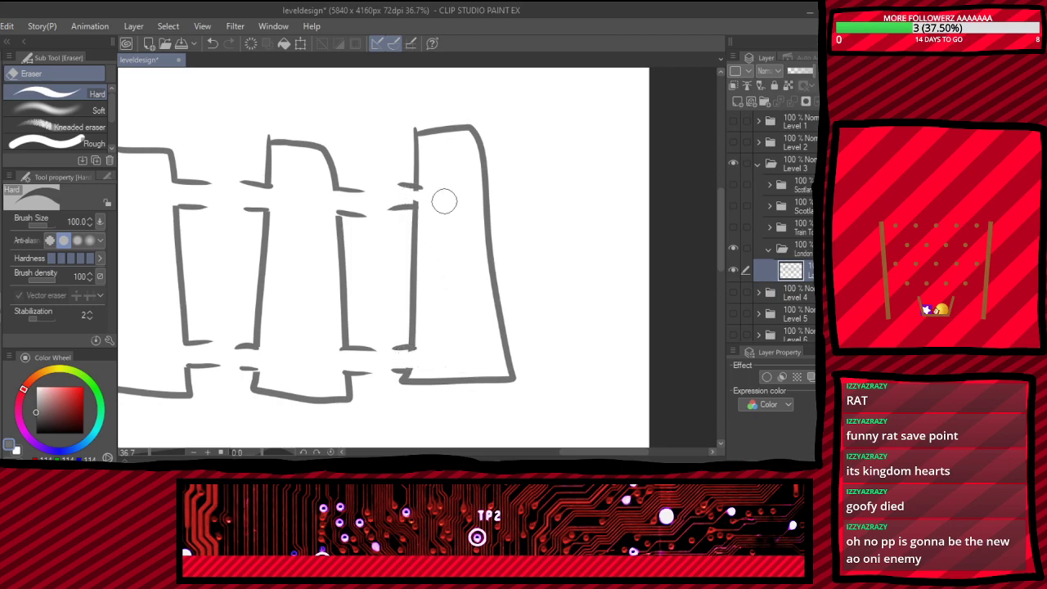
{"action": "key", "text": "p"}
- Examine the overall layout of the London map and the wide room with the three buildings
{"action": "scroll", "coordinate": [485, 211], "scroll_direction": "down", "scroll_amount": 5}
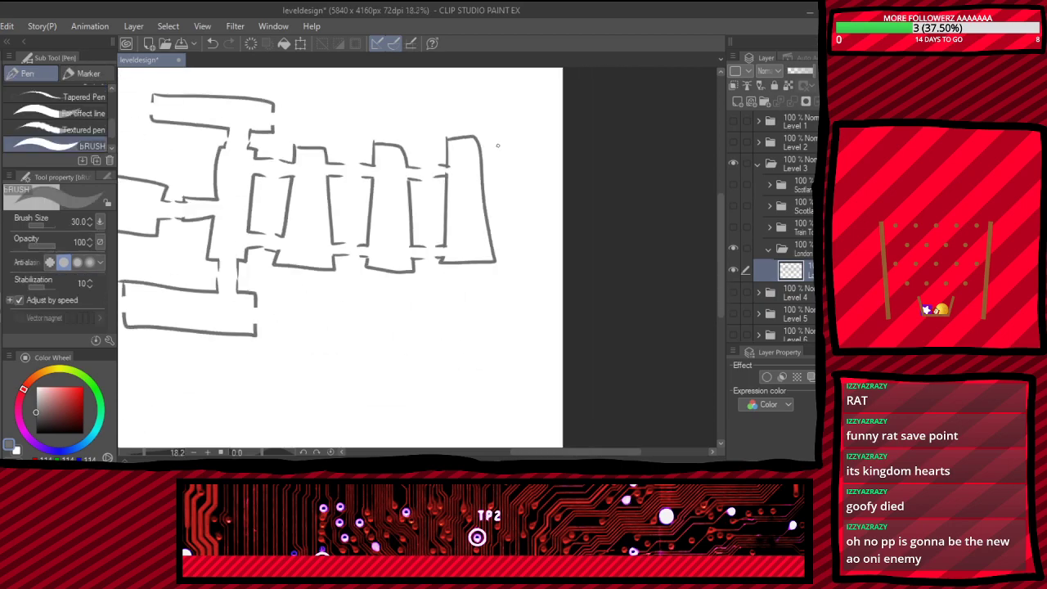
{"action": "scroll", "coordinate": [603, 271], "scroll_direction": "up", "scroll_amount": 3}
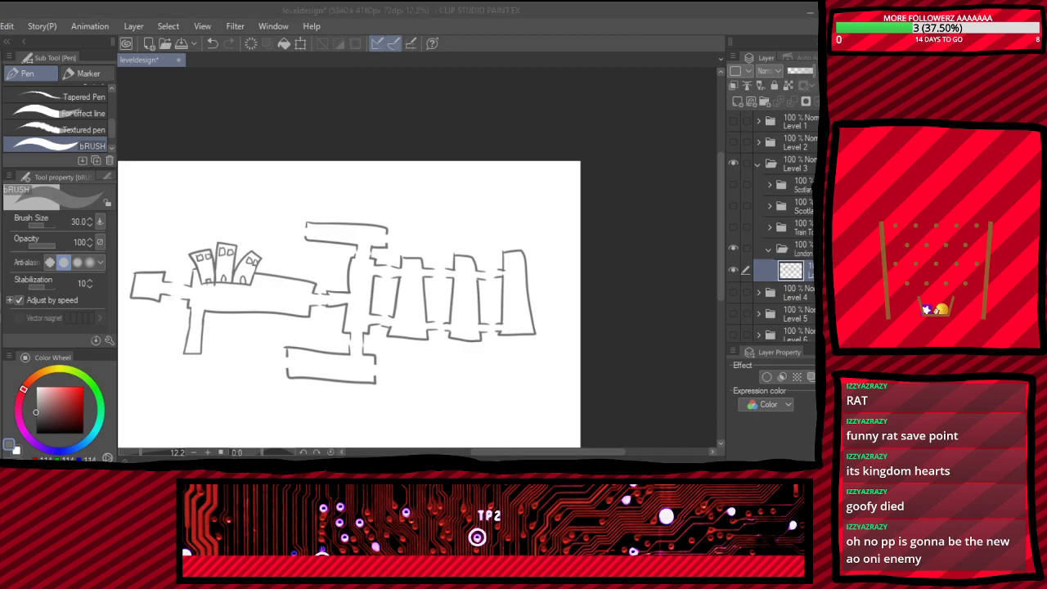
{"action": "scroll", "coordinate": [434, 319], "scroll_direction": "down", "scroll_amount": 2}
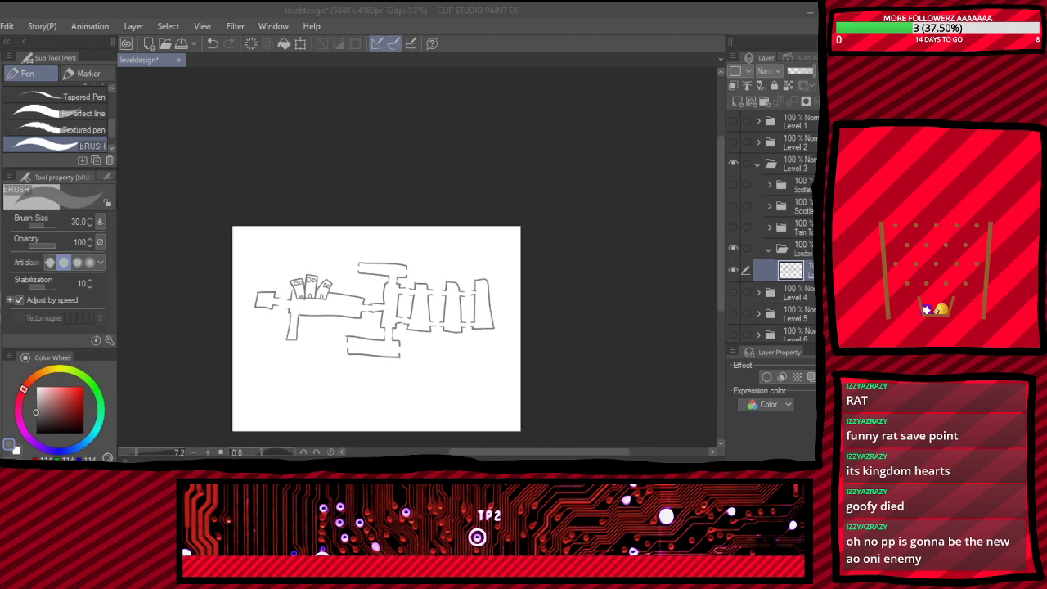
{"action": "scroll", "coordinate": [292, 305], "scroll_direction": "down", "scroll_amount": 1}
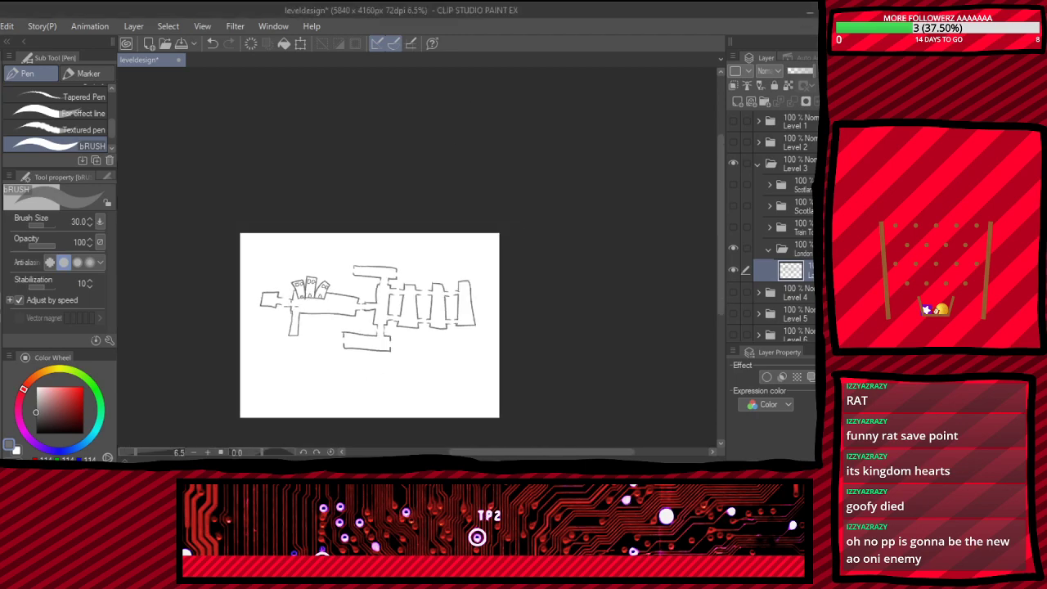
{"action": "scroll", "coordinate": [294, 286], "scroll_direction": "up", "scroll_amount": 6}
{"action": "scroll", "coordinate": [369, 329], "scroll_direction": "down", "scroll_amount": 1}
{"action": "scroll", "coordinate": [360, 329], "scroll_direction": "up", "scroll_amount": 2}
{"action": "scroll", "coordinate": [344, 332], "scroll_direction": "down", "scroll_amount": 2}
{"action": "scroll", "coordinate": [352, 326], "scroll_direction": "up", "scroll_amount": 1}
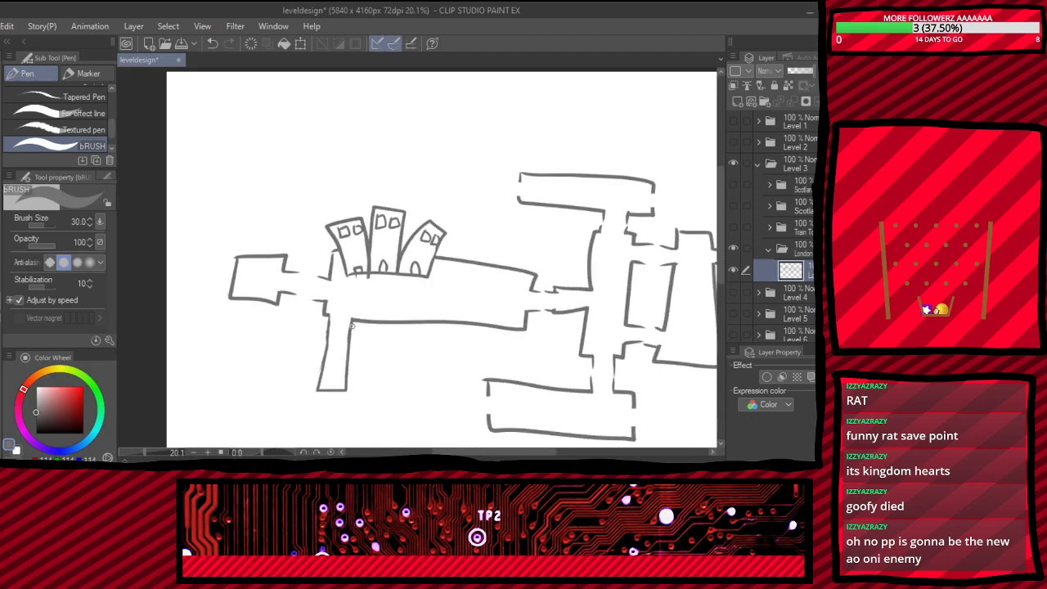
{"action": "scroll", "coordinate": [364, 315], "scroll_direction": "up", "scroll_amount": 3}
{"action": "scroll", "coordinate": [393, 279], "scroll_direction": "down", "scroll_amount": 1}
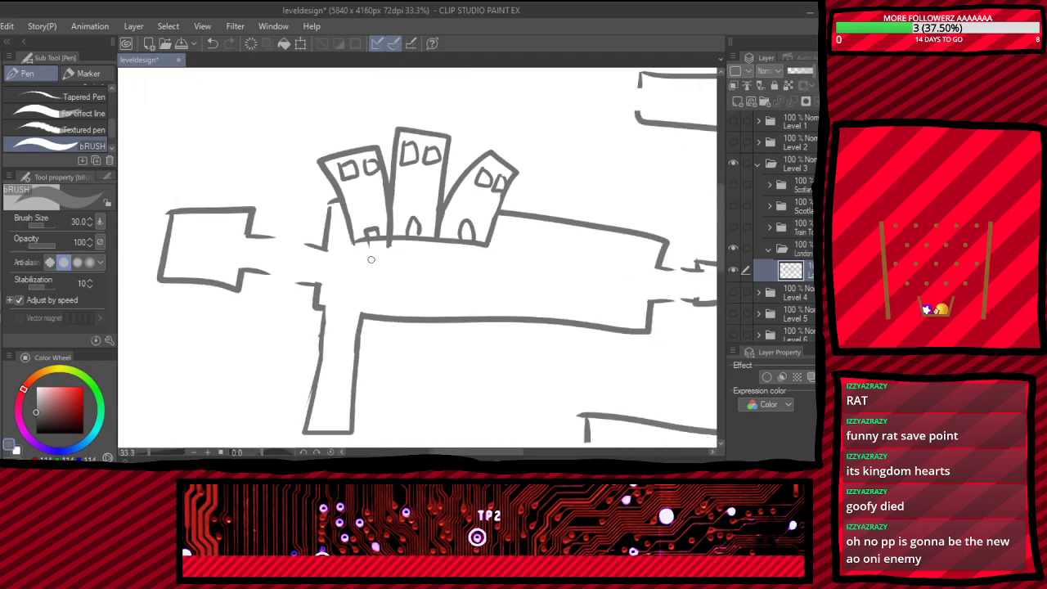
{"action": "scroll", "coordinate": [375, 262], "scroll_direction": "down", "scroll_amount": 1}
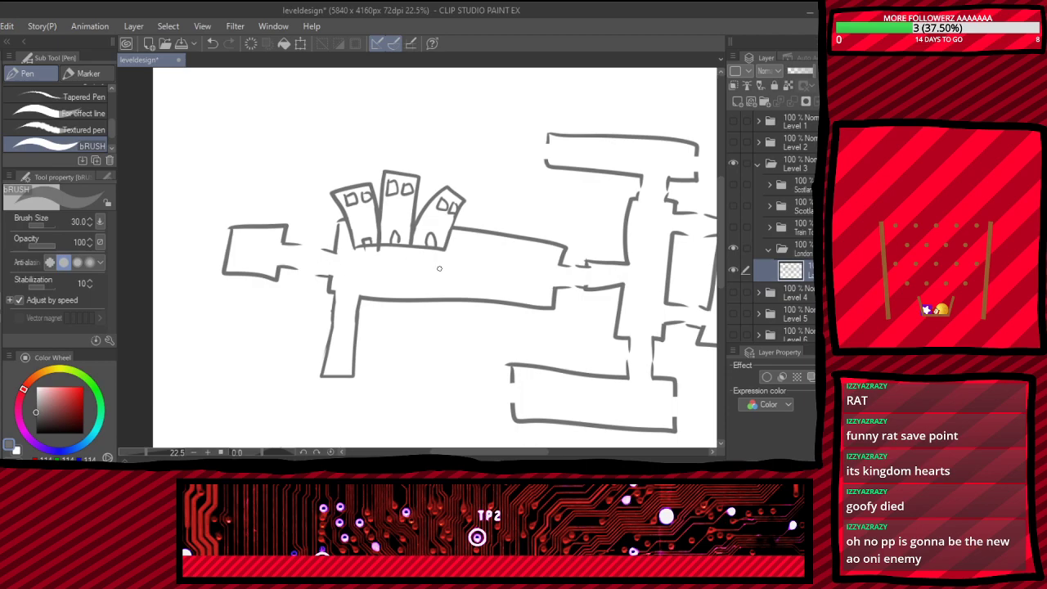
{"action": "scroll", "coordinate": [439, 269], "scroll_direction": "down", "scroll_amount": 3}
{"action": "scroll", "coordinate": [506, 254], "scroll_direction": "up", "scroll_amount": 2}
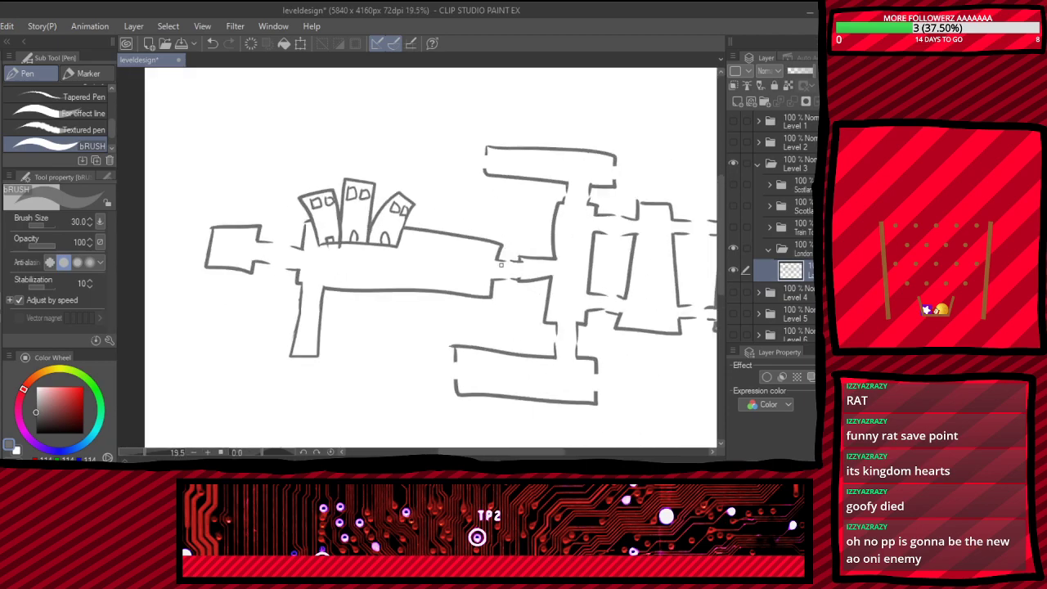
- Draw a tilted, box-like object with a shaded strip over the building room's upper wall, near the passage to the T-shaped room
{"action": "scroll", "coordinate": [435, 244], "scroll_direction": "up", "scroll_amount": 4}
{"action": "scroll", "coordinate": [435, 240], "scroll_direction": "down", "scroll_amount": 2}
{"action": "scroll", "coordinate": [451, 217], "scroll_direction": "up", "scroll_amount": 2}
{"action": "scroll", "coordinate": [493, 162], "scroll_direction": "up", "scroll_amount": 1}
{"action": "mouse_move", "coordinate": [464, 273]}
{"action": "left_mouse_down"}
{"action": "mouse_move", "coordinate": [507, 239]}
{"action": "mouse_move", "coordinate": [451, 202]}
{"action": "mouse_move", "coordinate": [492, 180]}
{"action": "mouse_move", "coordinate": [555, 243]}
{"action": "mouse_move", "coordinate": [517, 280]}
{"action": "mouse_move", "coordinate": [485, 279]}
{"action": "mouse_move", "coordinate": [454, 259]}
{"action": "mouse_move", "coordinate": [569, 189]}
{"action": "mouse_move", "coordinate": [548, 166]}
{"action": "mouse_move", "coordinate": [411, 238]}
{"action": "mouse_move", "coordinate": [464, 273]}
{"action": "mouse_move", "coordinate": [506, 239]}
{"action": "mouse_move", "coordinate": [496, 240]}
{"action": "mouse_move", "coordinate": [461, 260]}
{"action": "mouse_move", "coordinate": [513, 249]}
{"action": "left_mouse_up"}
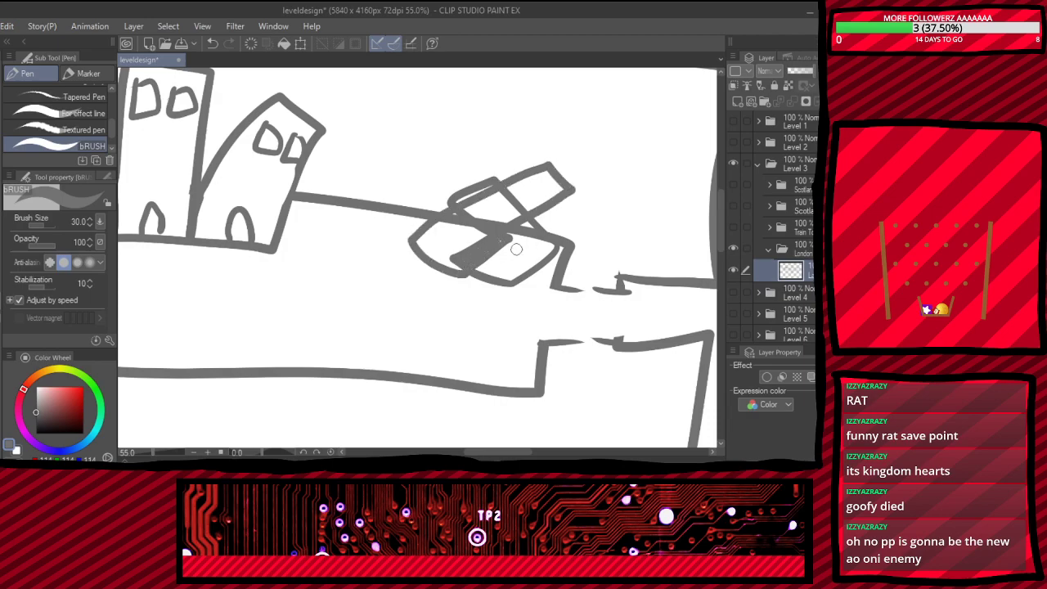
- Draw a long closed room beside the lower wide room, below the tall rooms, and join the two with a short passage
{"action": "scroll", "coordinate": [533, 254], "scroll_direction": "down", "scroll_amount": 10}
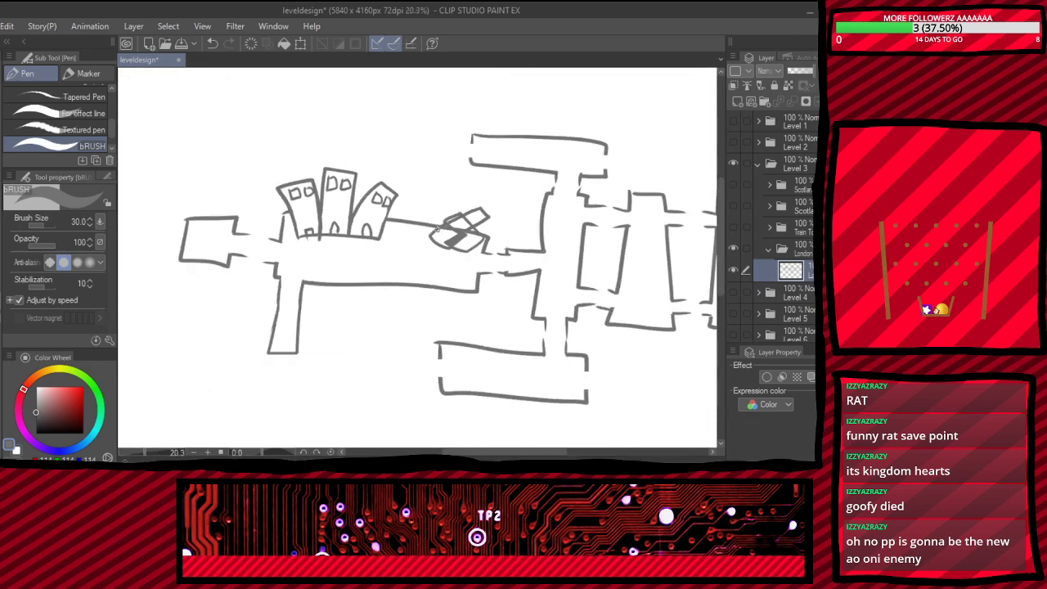
{"action": "scroll", "coordinate": [510, 281], "scroll_direction": "up", "scroll_amount": 5}
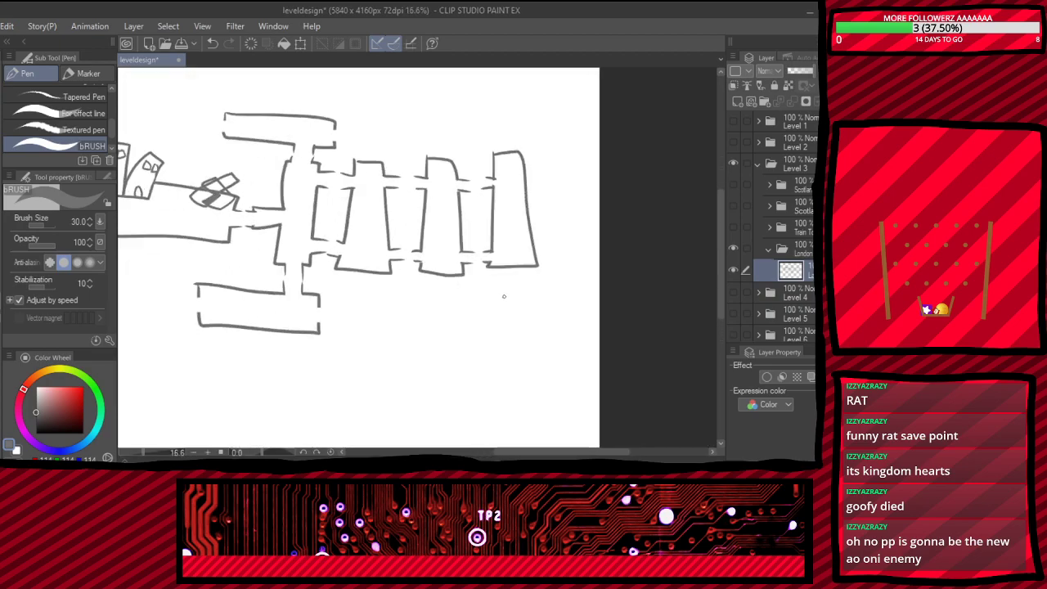
{"action": "scroll", "coordinate": [490, 285], "scroll_direction": "down", "scroll_amount": 2}
{"action": "scroll", "coordinate": [474, 292], "scroll_direction": "down", "scroll_amount": 2}
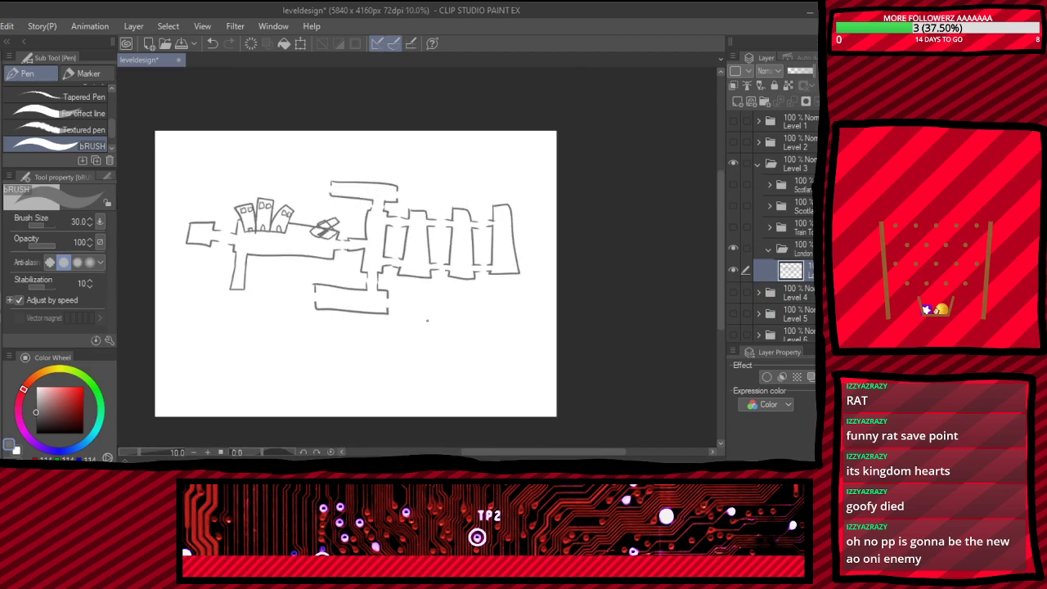
{"action": "scroll", "coordinate": [428, 320], "scroll_direction": "up", "scroll_amount": 4}
{"action": "mouse_move", "coordinate": [374, 262]}
{"action": "left_mouse_down"}
{"action": "mouse_move", "coordinate": [539, 265]}
{"action": "mouse_move", "coordinate": [540, 301]}
{"action": "mouse_move", "coordinate": [386, 309]}
{"action": "mouse_move", "coordinate": [371, 293]}
{"action": "mouse_move", "coordinate": [379, 262]}
{"action": "mouse_move", "coordinate": [357, 270]}
{"action": "mouse_move", "coordinate": [374, 288]}
{"action": "left_mouse_up"}
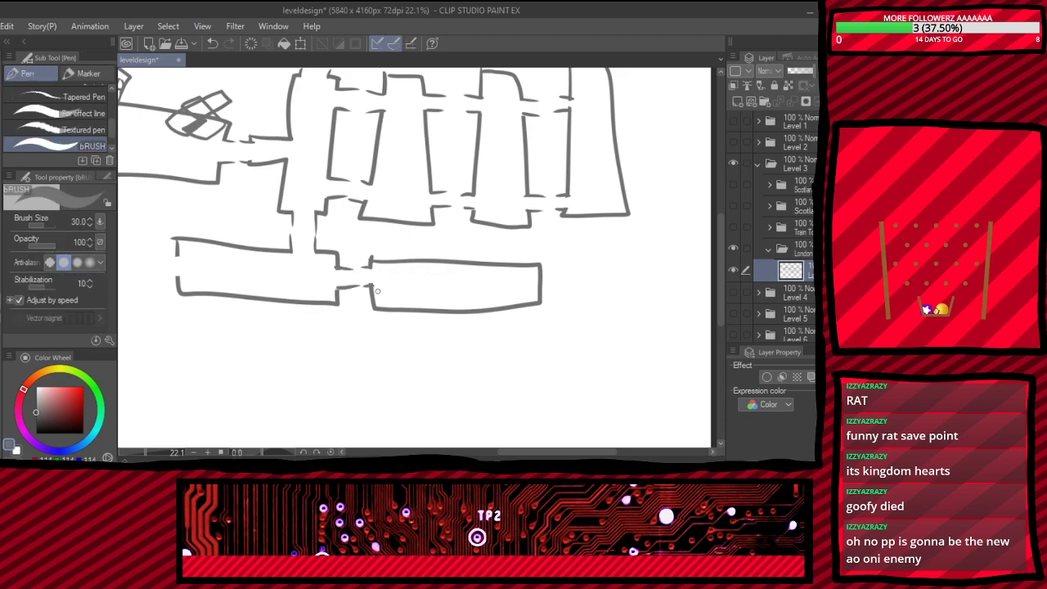
- Draw a long room beside the upper wide room, above the tall rooms, and connect the two with a short passage
{"action": "scroll", "coordinate": [390, 302], "scroll_direction": "down", "scroll_amount": 3}
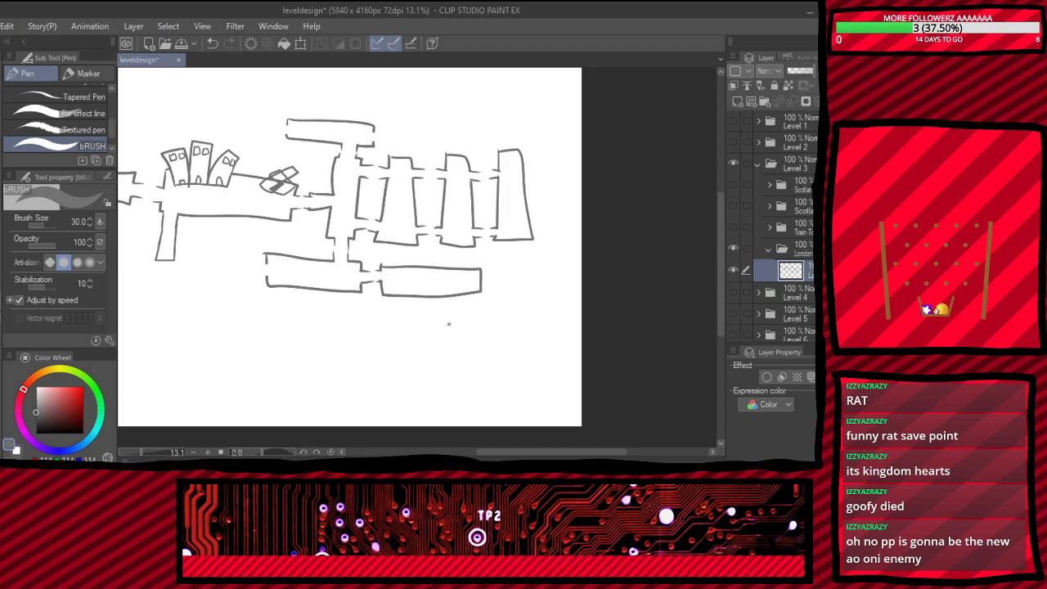
{"action": "scroll", "coordinate": [448, 324], "scroll_direction": "down", "scroll_amount": 2}
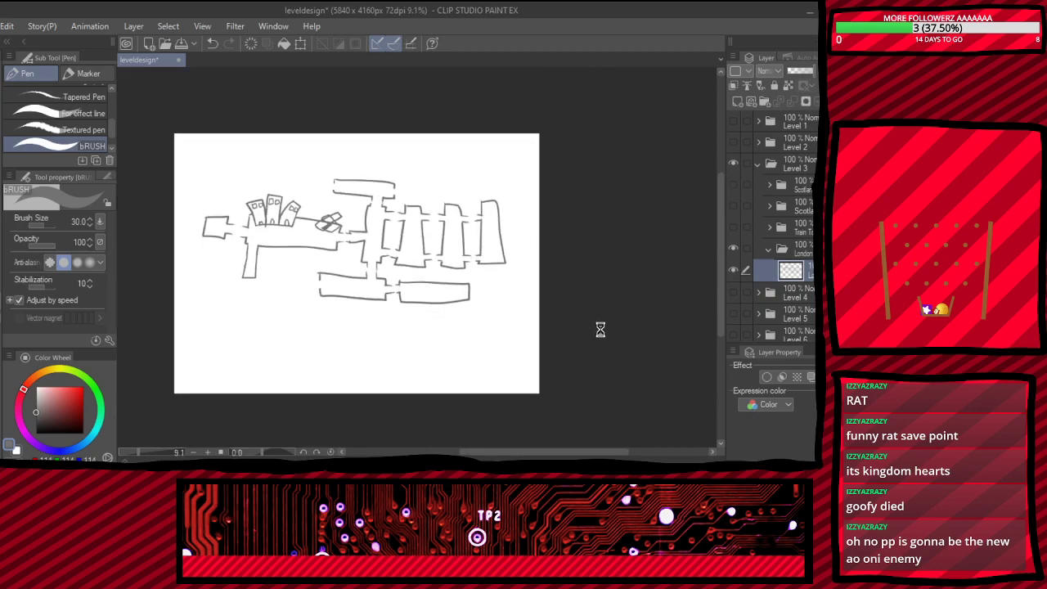
{"action": "scroll", "coordinate": [415, 173], "scroll_direction": "up", "scroll_amount": 6}
{"action": "scroll", "coordinate": [414, 193], "scroll_direction": "down", "scroll_amount": 2}
{"action": "scroll", "coordinate": [380, 181], "scroll_direction": "up", "scroll_amount": 2}
{"action": "scroll", "coordinate": [421, 265], "scroll_direction": "down", "scroll_amount": 4}
{"action": "scroll", "coordinate": [414, 240], "scroll_direction": "up", "scroll_amount": 2}
{"action": "scroll", "coordinate": [415, 239], "scroll_direction": "up", "scroll_amount": 2}
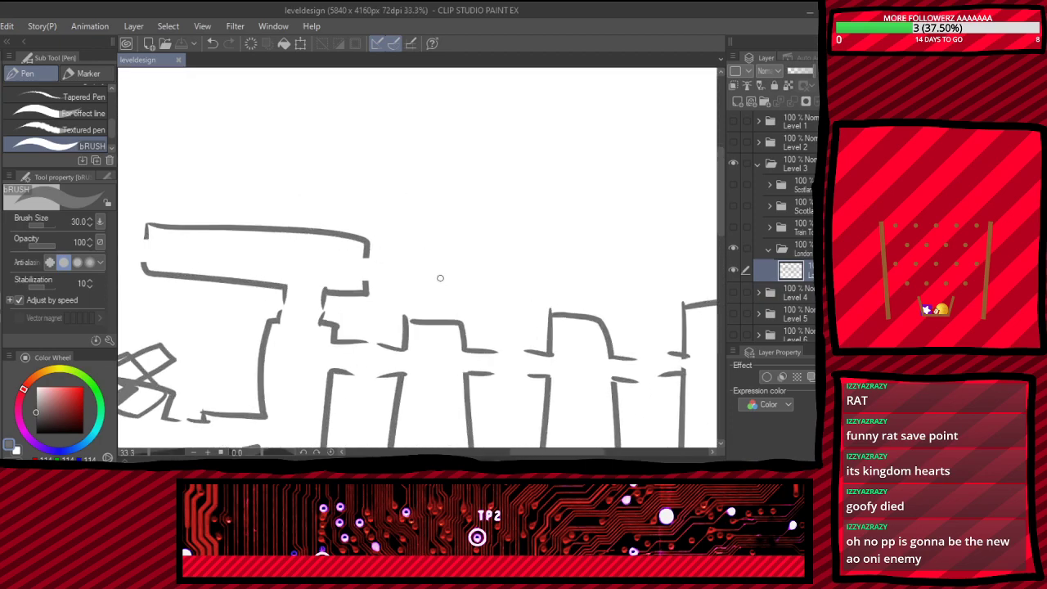
{"action": "mouse_move", "coordinate": [400, 239]}
{"action": "left_mouse_down"}
{"action": "mouse_move", "coordinate": [616, 236]}
{"action": "mouse_move", "coordinate": [651, 286]}
{"action": "mouse_move", "coordinate": [426, 299]}
{"action": "mouse_move", "coordinate": [405, 243]}
{"action": "mouse_move", "coordinate": [389, 253]}
{"action": "mouse_move", "coordinate": [393, 278]}
{"action": "mouse_move", "coordinate": [396, 258]}
{"action": "mouse_move", "coordinate": [397, 277]}
{"action": "mouse_move", "coordinate": [442, 269]}
{"action": "mouse_move", "coordinate": [399, 255]}
{"action": "mouse_move", "coordinate": [411, 253]}
{"action": "left_mouse_up"}
{"action": "key", "text": "ctrl+z"}
{"action": "key", "text": "e"}
{"action": "key", "text": "p"}
{"action": "key", "text": "ctrl+z"}
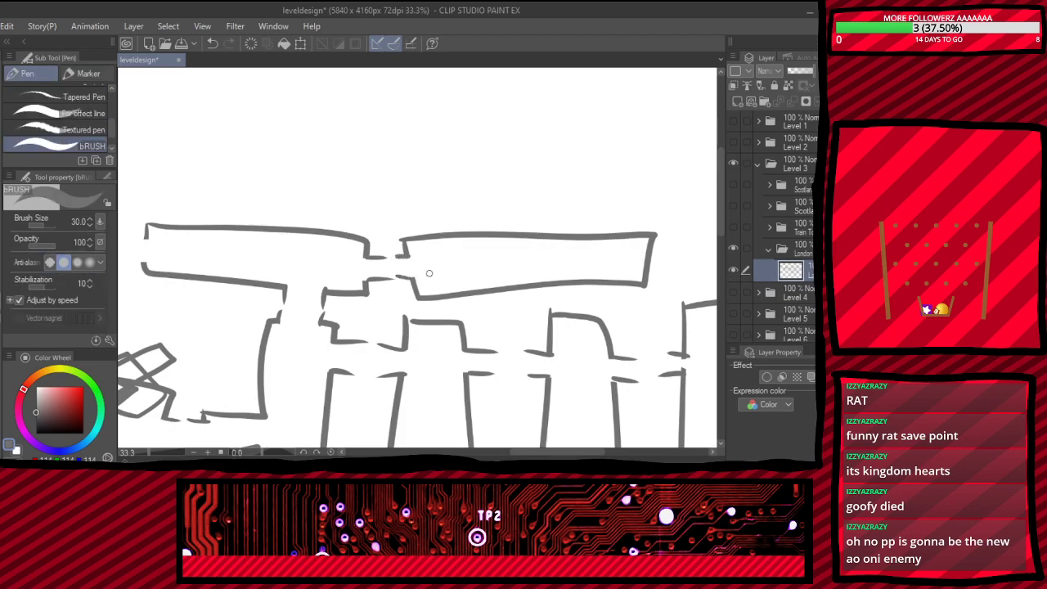
- Add a small room off the other end of the upper wide room, linked through an erased doorway and short passage walls
{"action": "scroll", "coordinate": [413, 221], "scroll_direction": "down", "scroll_amount": 4}
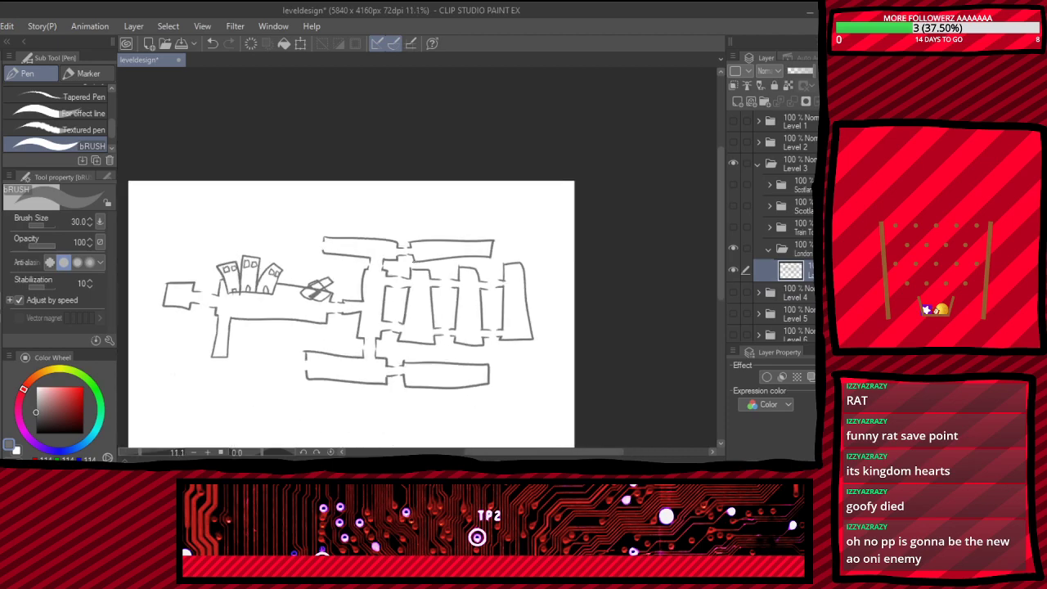
{"action": "scroll", "coordinate": [392, 257], "scroll_direction": "down", "scroll_amount": 3}
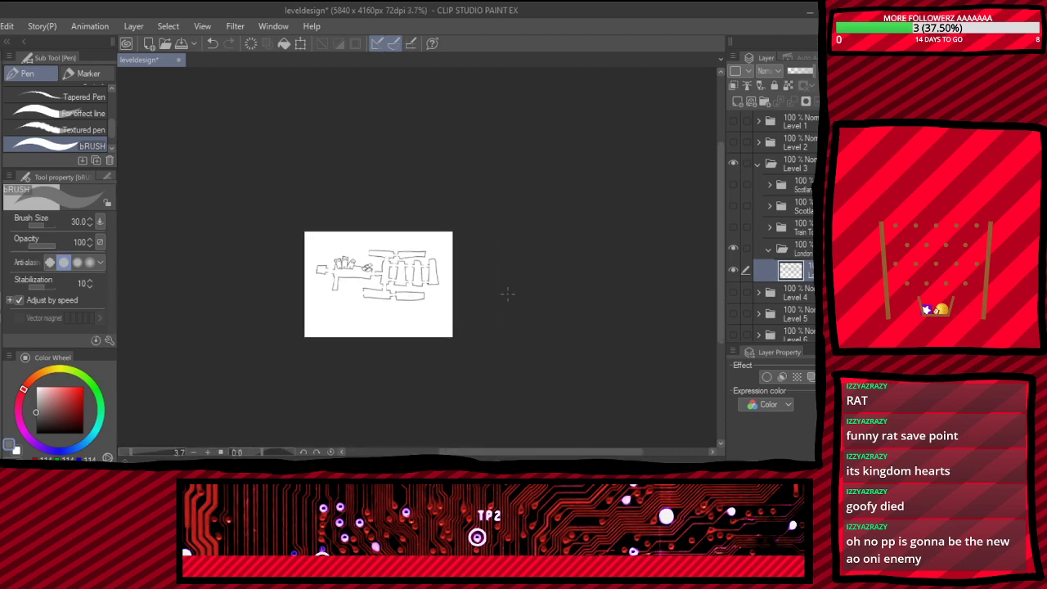
{"action": "scroll", "coordinate": [390, 289], "scroll_direction": "up", "scroll_amount": 3}
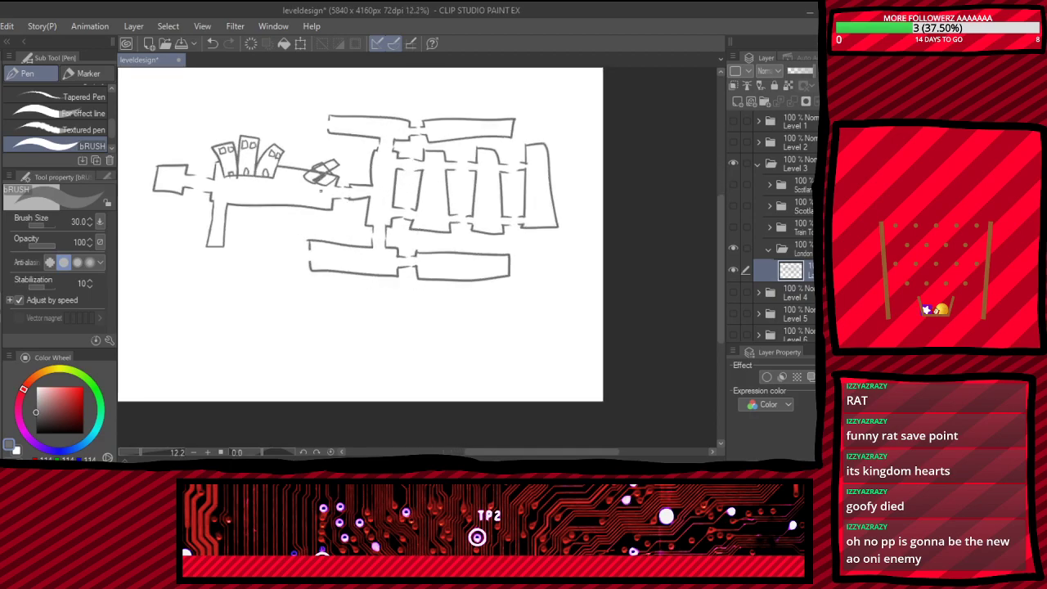
{"action": "scroll", "coordinate": [303, 194], "scroll_direction": "down", "scroll_amount": 2}
{"action": "scroll", "coordinate": [257, 141], "scroll_direction": "up", "scroll_amount": 4}
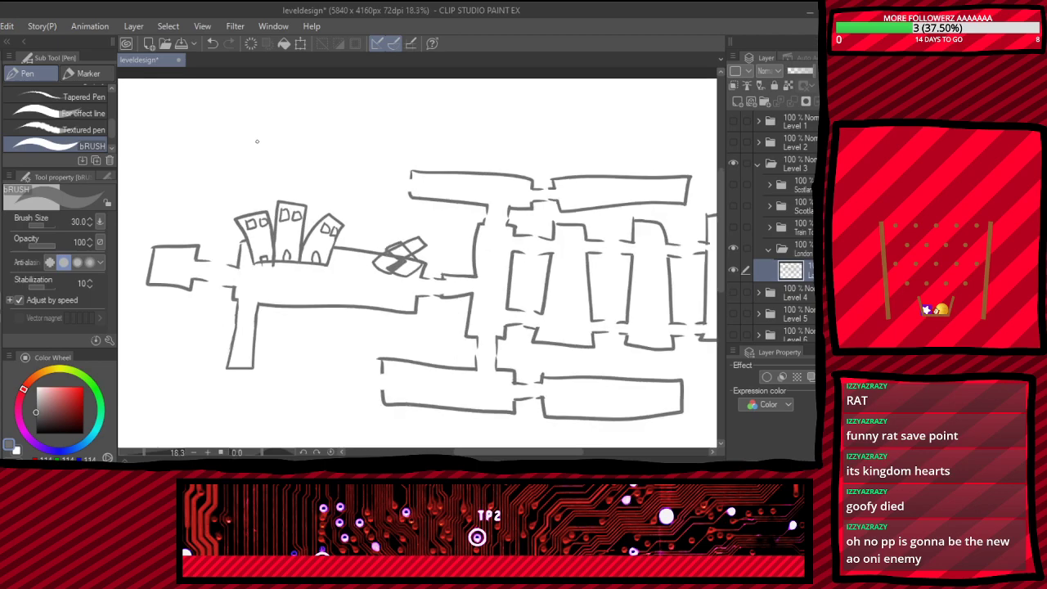
{"action": "scroll", "coordinate": [256, 142], "scroll_direction": "up", "scroll_amount": 1}
{"action": "mouse_move", "coordinate": [413, 169]}
{"action": "left_mouse_down"}
{"action": "mouse_move", "coordinate": [488, 244]}
{"action": "mouse_move", "coordinate": [477, 169]}
{"action": "left_mouse_up"}
{"action": "left_click_drag", "start_coordinate": [413, 172], "coordinate": [473, 168]}
{"action": "mouse_move", "coordinate": [484, 207]}
{"action": "left_mouse_down"}
{"action": "mouse_move", "coordinate": [514, 211]}
{"action": "mouse_move", "coordinate": [509, 226]}
{"action": "mouse_move", "coordinate": [534, 209]}
{"action": "left_mouse_up"}
{"action": "left_click_drag", "start_coordinate": [514, 231], "coordinate": [540, 234]}
{"action": "key", "text": "e"}
{"action": "left_click_drag", "start_coordinate": [479, 213], "coordinate": [496, 219]}
{"action": "key", "text": "p"}
- Draw a tall, narrow room off the lower wide room's open end and connect it through an erased doorway and passage walls
{"action": "scroll", "coordinate": [521, 225], "scroll_direction": "down", "scroll_amount": 5}
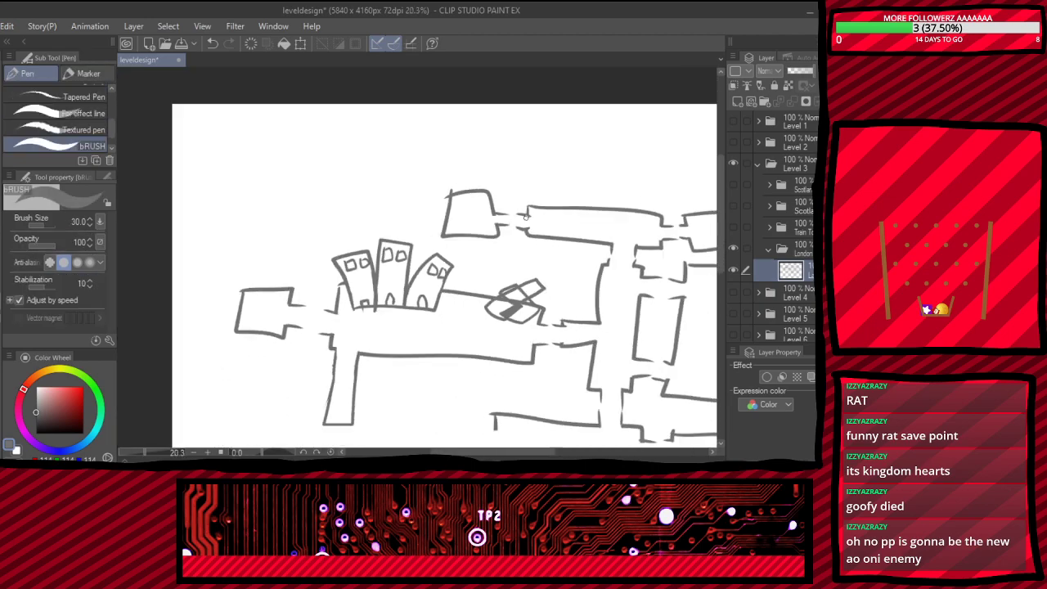
{"action": "scroll", "coordinate": [491, 292], "scroll_direction": "up", "scroll_amount": 4}
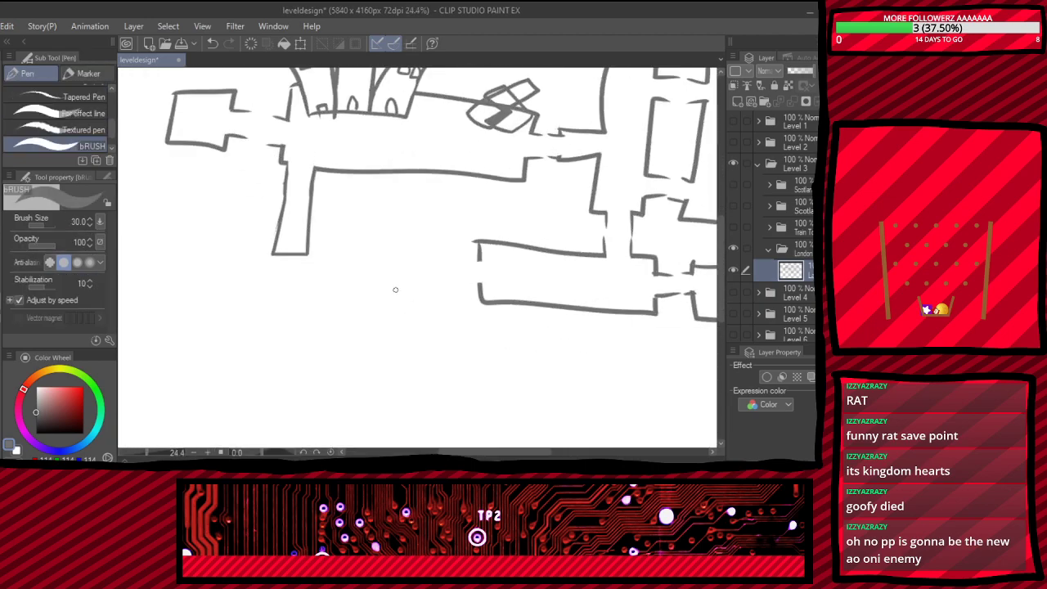
{"action": "scroll", "coordinate": [444, 274], "scroll_direction": "down", "scroll_amount": 4}
{"action": "scroll", "coordinate": [421, 250], "scroll_direction": "up", "scroll_amount": 2}
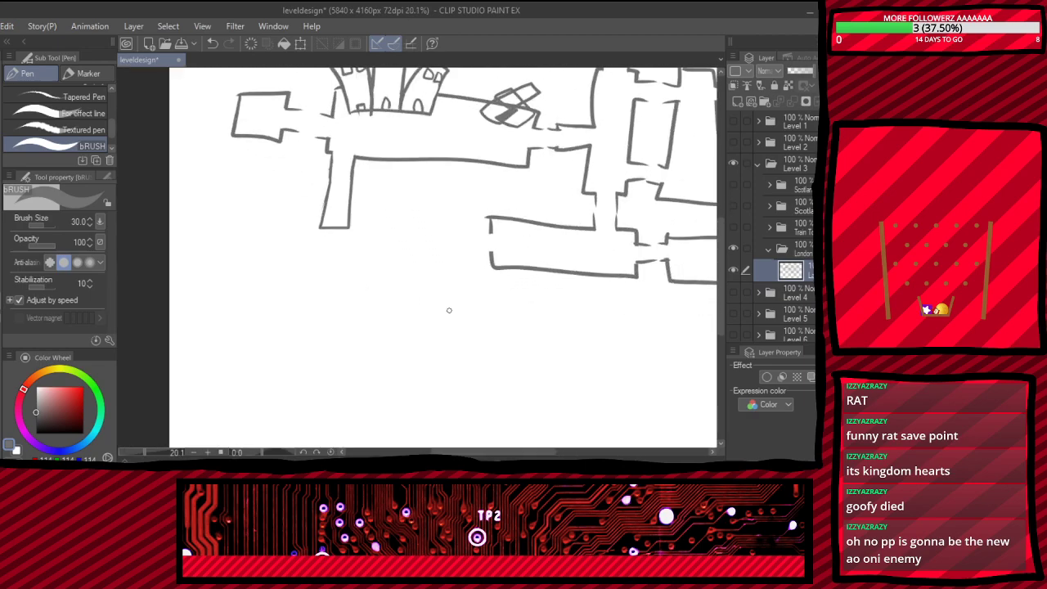
{"action": "mouse_move", "coordinate": [409, 222]}
{"action": "left_mouse_down"}
{"action": "mouse_move", "coordinate": [414, 384]}
{"action": "mouse_move", "coordinate": [465, 380]}
{"action": "mouse_move", "coordinate": [453, 224]}
{"action": "mouse_move", "coordinate": [414, 226]}
{"action": "left_mouse_up"}
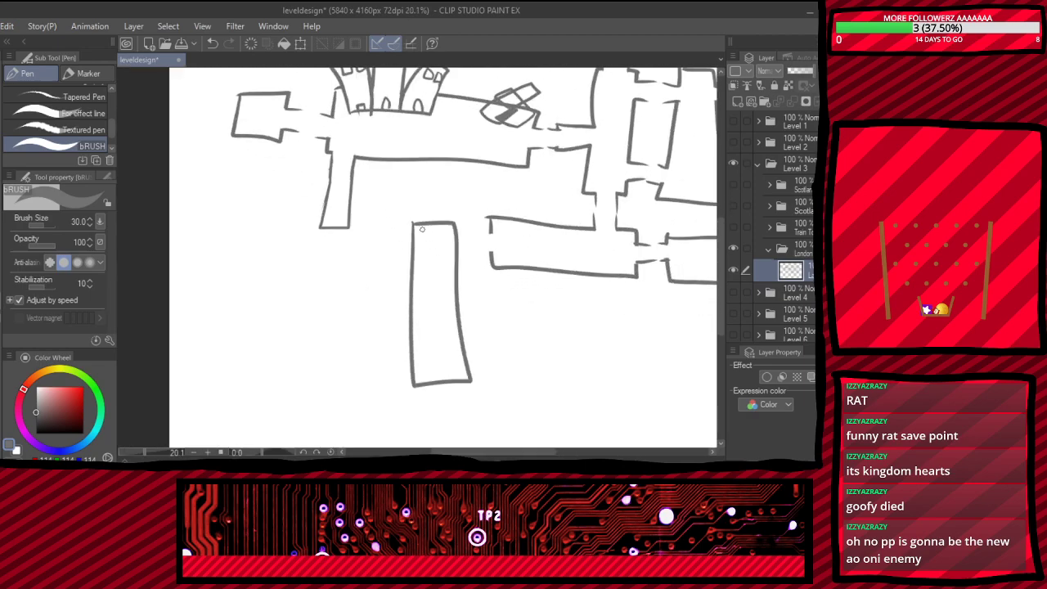
{"action": "mouse_move", "coordinate": [491, 230]}
{"action": "left_mouse_down"}
{"action": "mouse_move", "coordinate": [473, 236]}
{"action": "mouse_move", "coordinate": [476, 255]}
{"action": "left_mouse_up"}
{"action": "key", "text": "e"}
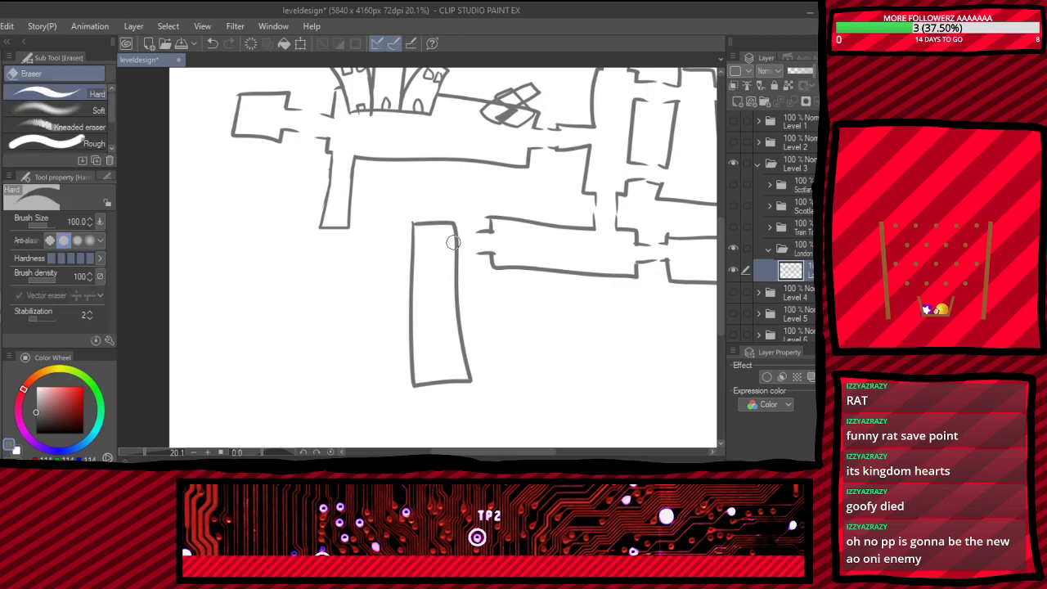
{"action": "key", "text": "p"}
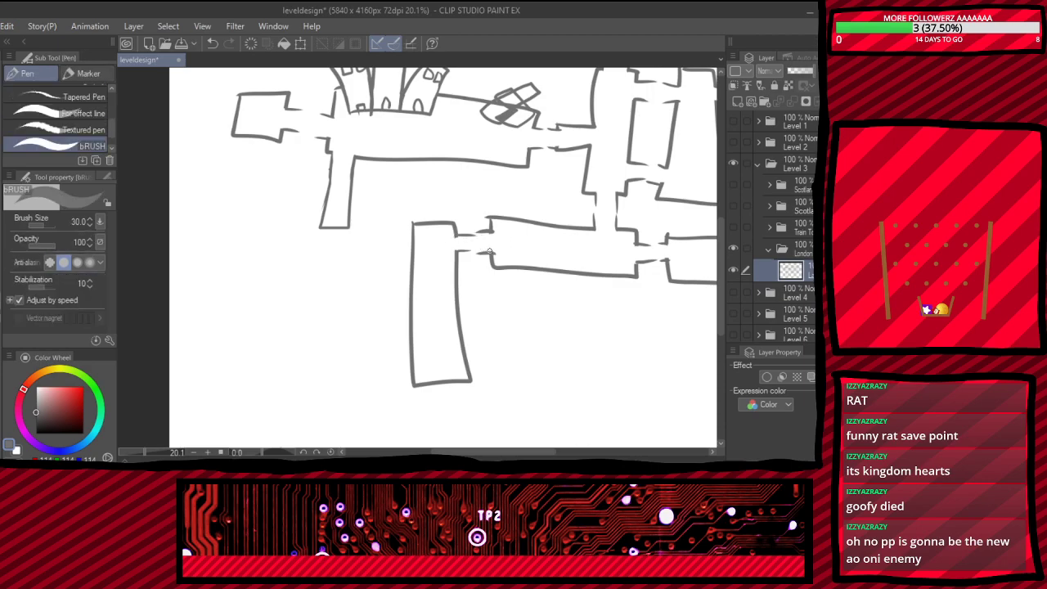
{"action": "scroll", "coordinate": [489, 252], "scroll_direction": "down", "scroll_amount": 12}
{"action": "scroll", "coordinate": [578, 268], "scroll_direction": "up", "scroll_amount": 9}
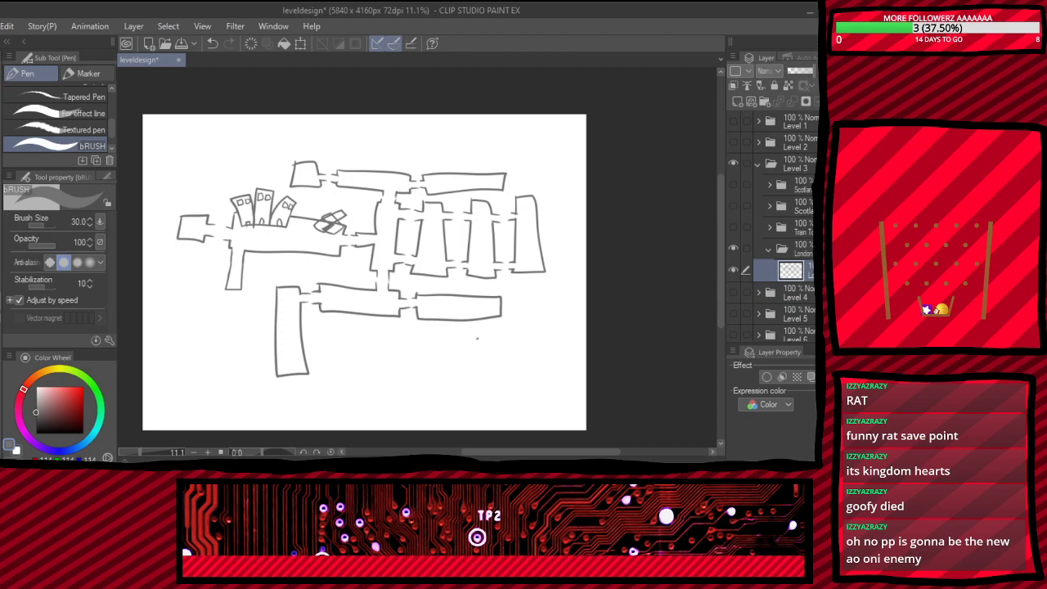
{"action": "scroll", "coordinate": [477, 339], "scroll_direction": "up", "scroll_amount": 2}
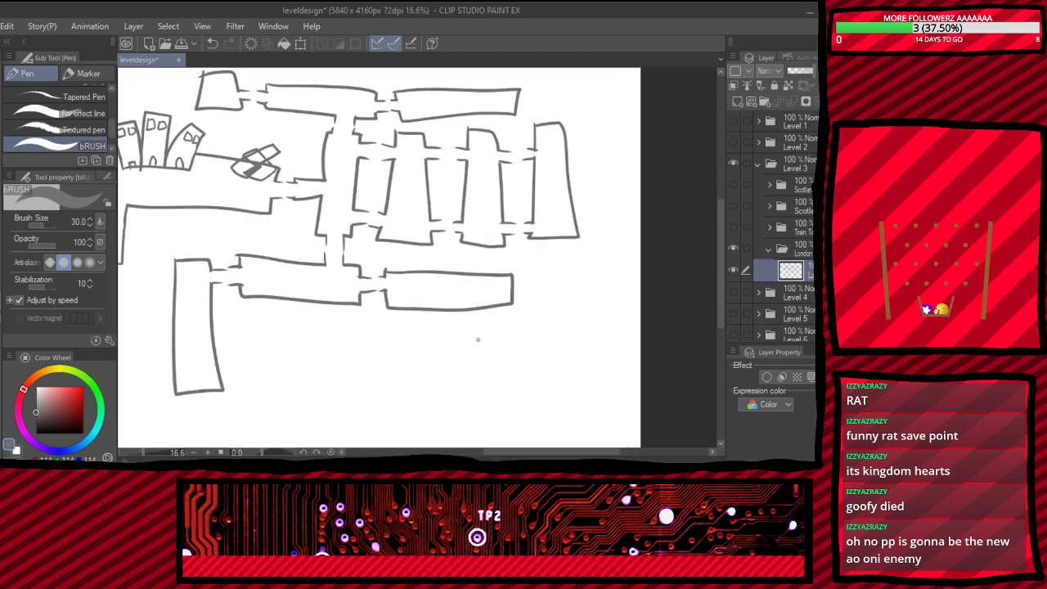
{"action": "scroll", "coordinate": [478, 338], "scroll_direction": "down", "scroll_amount": 2}
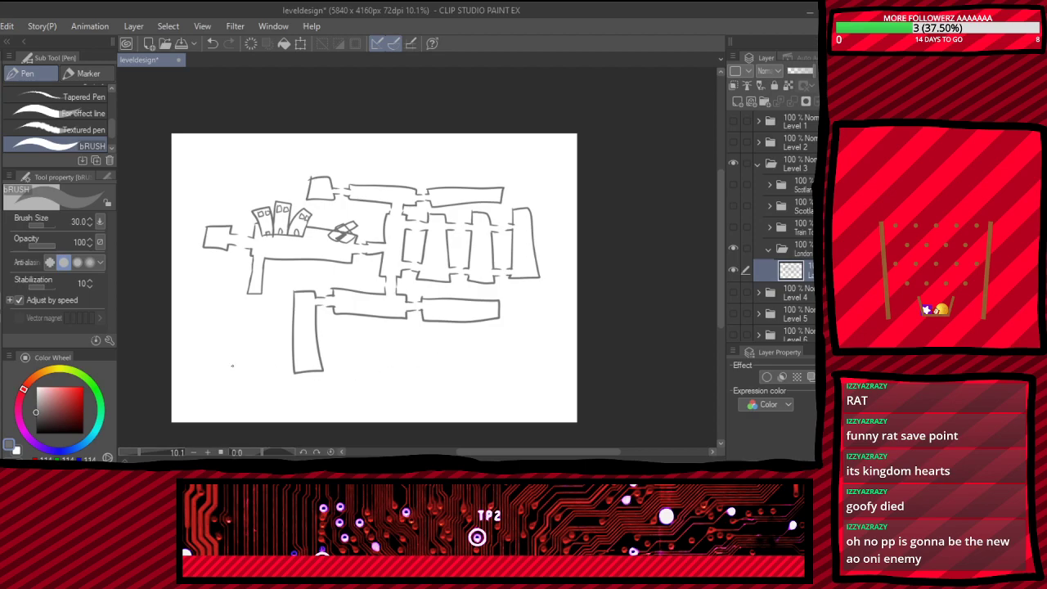
- Draw a long room beside the tall, narrow room's lower end and connect it through an erased doorway and short passage walls
{"action": "scroll", "coordinate": [232, 365], "scroll_direction": "up", "scroll_amount": 2}
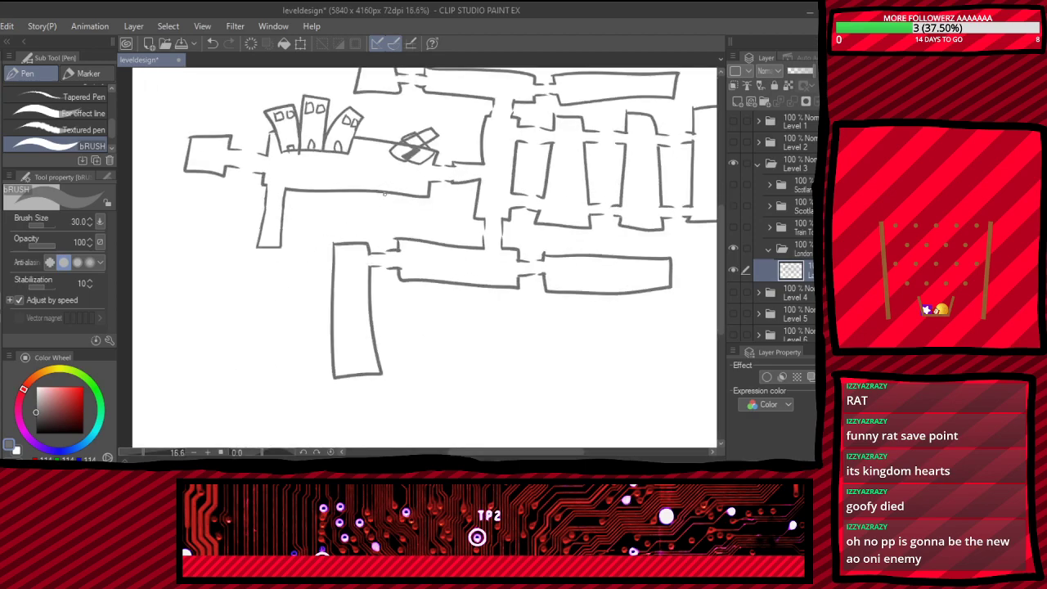
{"action": "scroll", "coordinate": [387, 198], "scroll_direction": "down", "scroll_amount": 2}
{"action": "scroll", "coordinate": [286, 331], "scroll_direction": "up", "scroll_amount": 3}
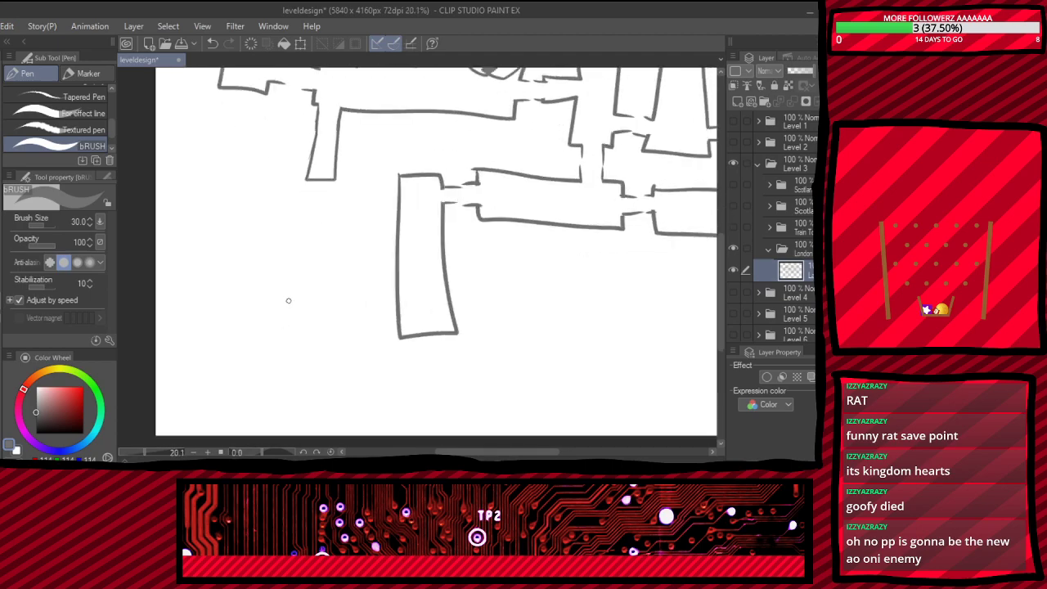
{"action": "scroll", "coordinate": [288, 300], "scroll_direction": "down", "scroll_amount": 2}
{"action": "scroll", "coordinate": [413, 318], "scroll_direction": "up", "scroll_amount": 2}
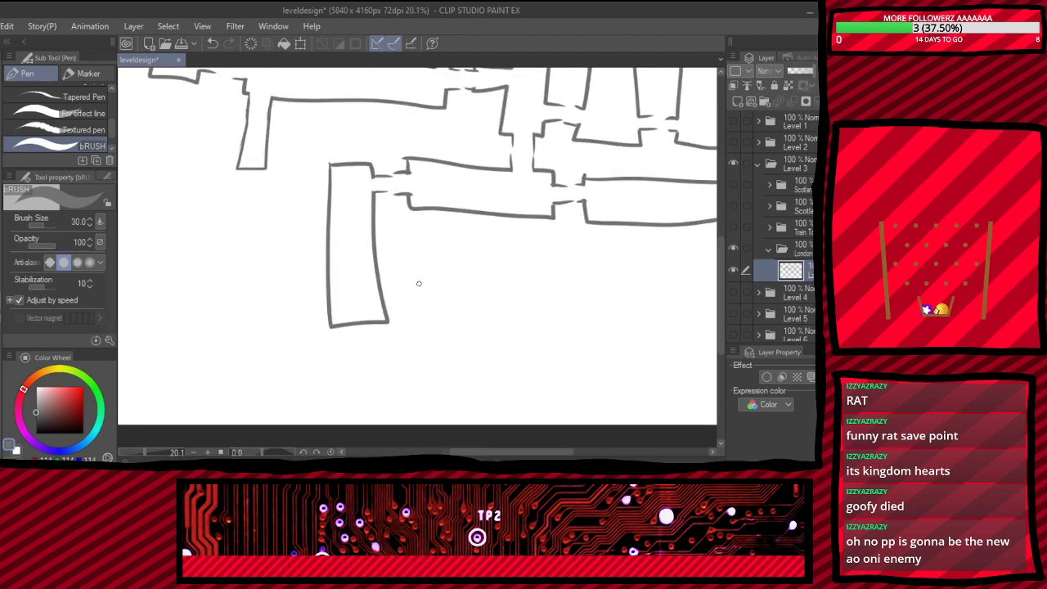
{"action": "mouse_move", "coordinate": [420, 274]}
{"action": "left_mouse_down"}
{"action": "mouse_move", "coordinate": [423, 312]}
{"action": "mouse_move", "coordinate": [595, 313]}
{"action": "mouse_move", "coordinate": [591, 264]}
{"action": "mouse_move", "coordinate": [428, 270]}
{"action": "mouse_move", "coordinate": [402, 301]}
{"action": "left_mouse_up"}
{"action": "key", "text": "e"}
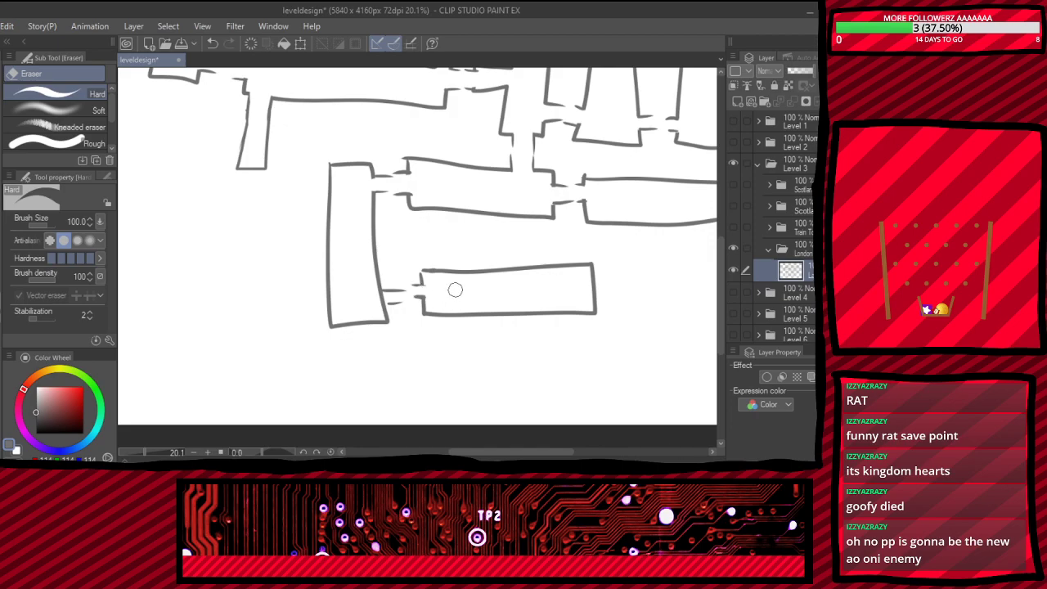
{"action": "left_click", "coordinate": [385, 296]}
{"action": "key", "text": "p"}
{"action": "mouse_move", "coordinate": [381, 289]}
{"action": "left_mouse_down"}
{"action": "mouse_move", "coordinate": [410, 288]}
{"action": "mouse_move", "coordinate": [410, 300]}
{"action": "left_mouse_up"}
{"action": "key", "text": "ctrl+z"}
{"action": "key", "text": "ctrl+z"}
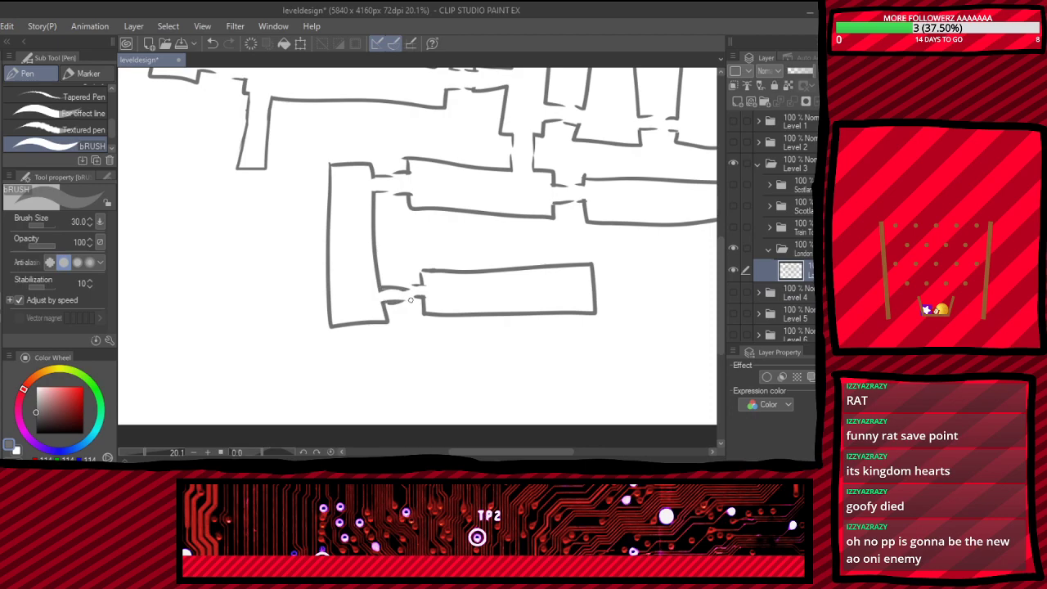
- Draw another long room beyond the lowest long room and connect the two with a short passage
{"action": "scroll", "coordinate": [409, 286], "scroll_direction": "down", "scroll_amount": 2}
{"action": "scroll", "coordinate": [581, 258], "scroll_direction": "up", "scroll_amount": 3}
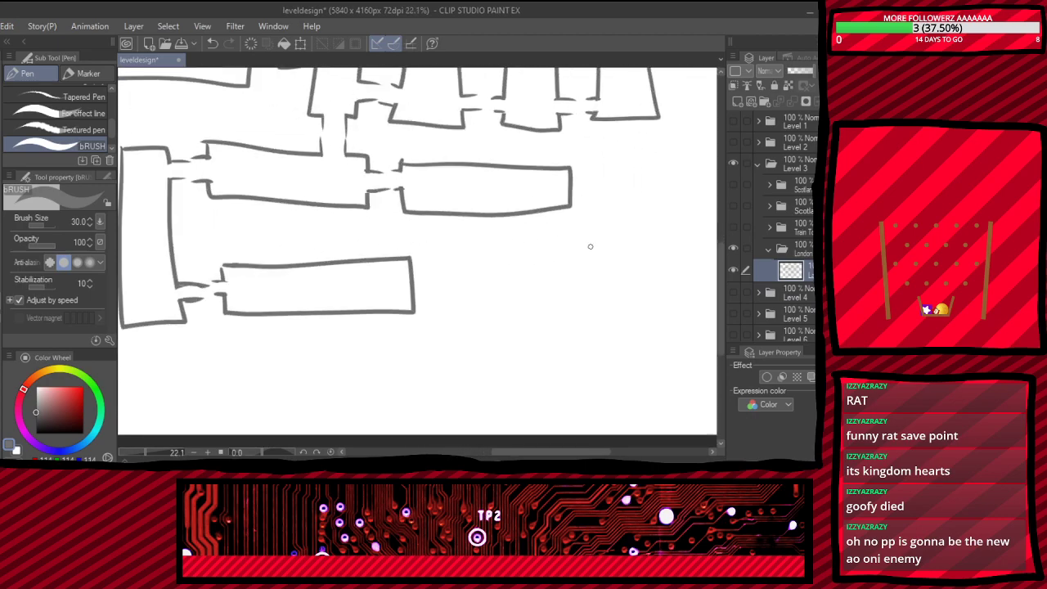
{"action": "mouse_move", "coordinate": [471, 260]}
{"action": "left_mouse_down"}
{"action": "mouse_move", "coordinate": [529, 310]}
{"action": "mouse_move", "coordinate": [671, 309]}
{"action": "mouse_move", "coordinate": [650, 247]}
{"action": "mouse_move", "coordinate": [465, 257]}
{"action": "left_mouse_up"}
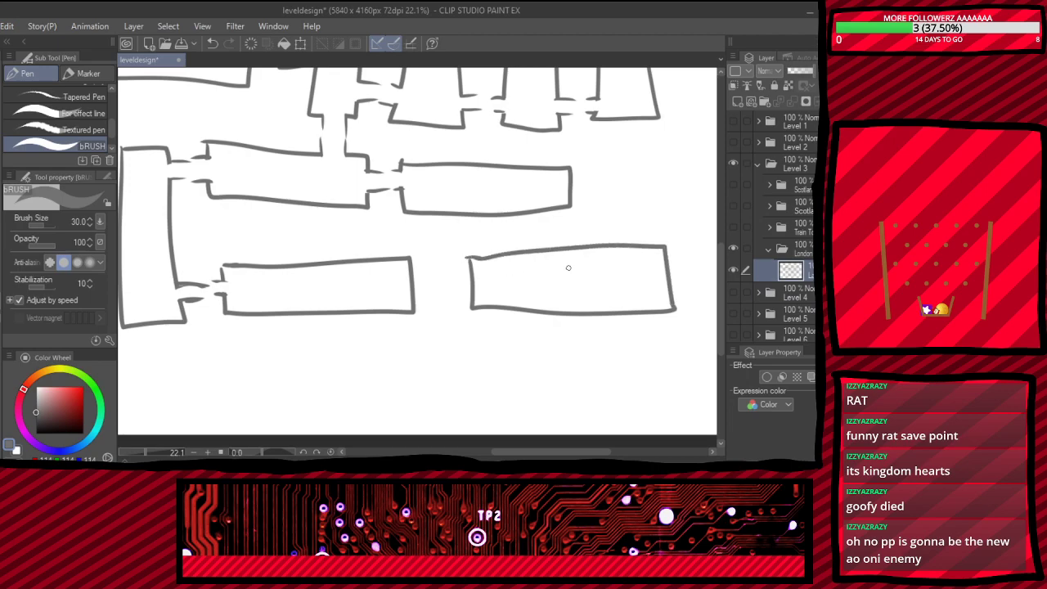
{"action": "mouse_move", "coordinate": [473, 279]}
{"action": "left_mouse_down"}
{"action": "mouse_move", "coordinate": [455, 278]}
{"action": "mouse_move", "coordinate": [454, 294]}
{"action": "mouse_move", "coordinate": [440, 279]}
{"action": "mouse_move", "coordinate": [439, 292]}
{"action": "left_mouse_up"}
{"action": "scroll", "coordinate": [583, 308], "scroll_direction": "down", "scroll_amount": 5}
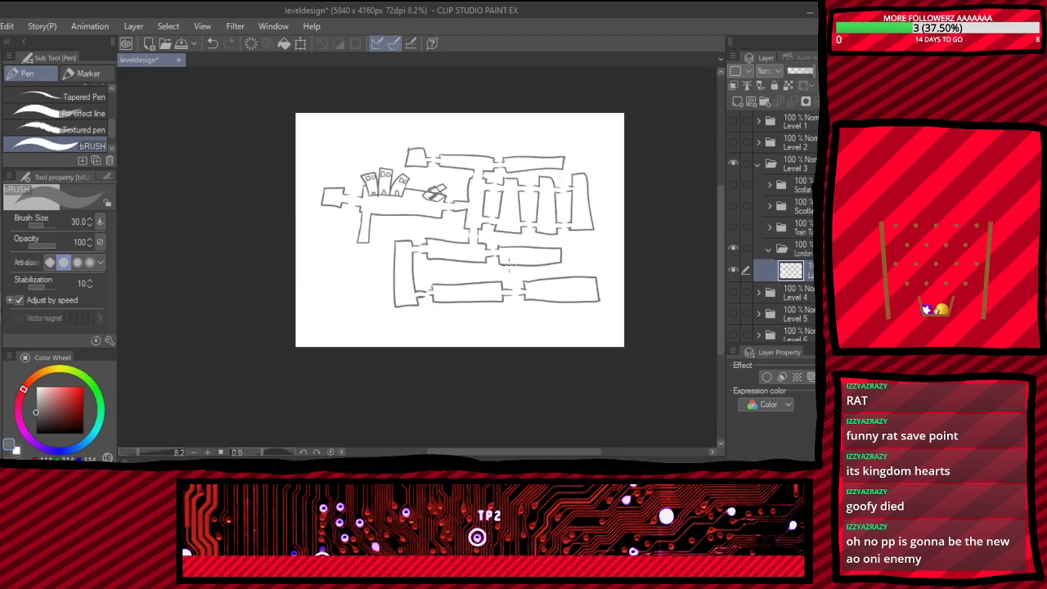
{"action": "scroll", "coordinate": [509, 262], "scroll_direction": "down", "scroll_amount": 1}
{"action": "scroll", "coordinate": [509, 262], "scroll_direction": "up", "scroll_amount": 1}
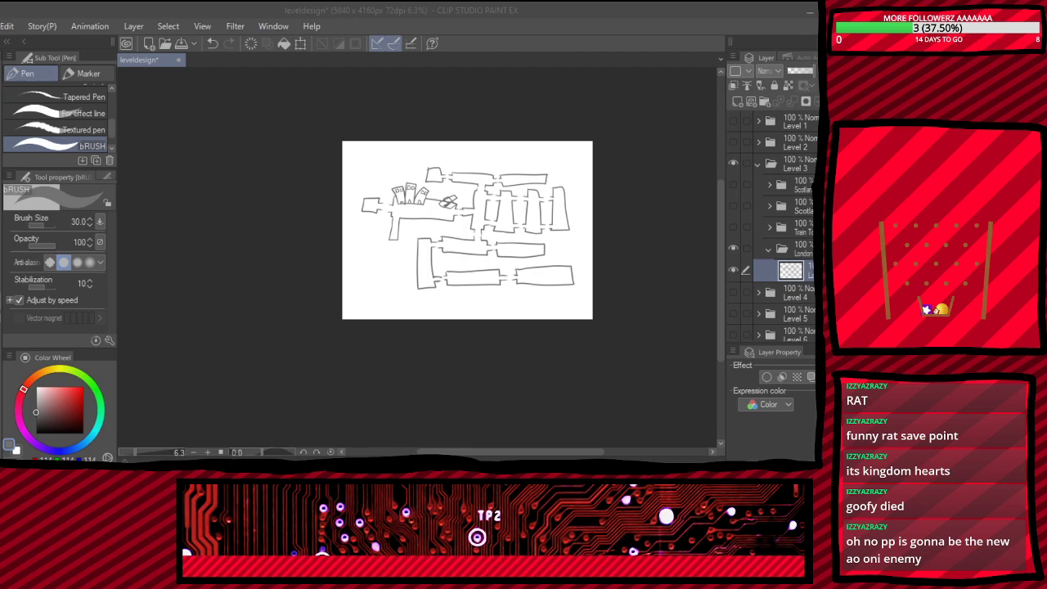
- Draw a tall room above the small square room beside the buildings and link them through an erased doorway and passage walls
{"action": "scroll", "coordinate": [596, 208], "scroll_direction": "up", "scroll_amount": 5}
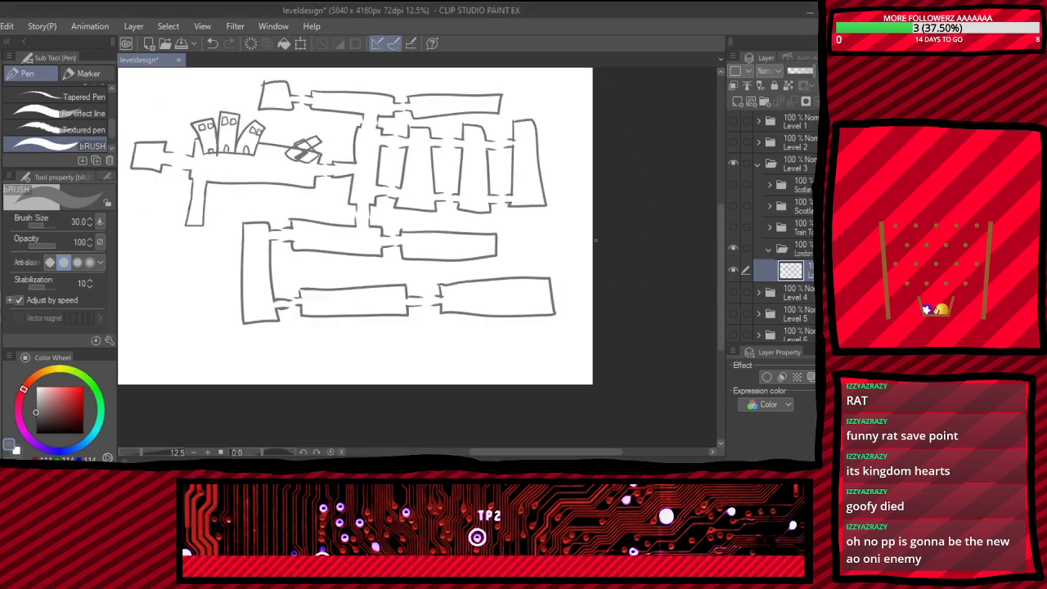
{"action": "scroll", "coordinate": [596, 209], "scroll_direction": "down", "scroll_amount": 2}
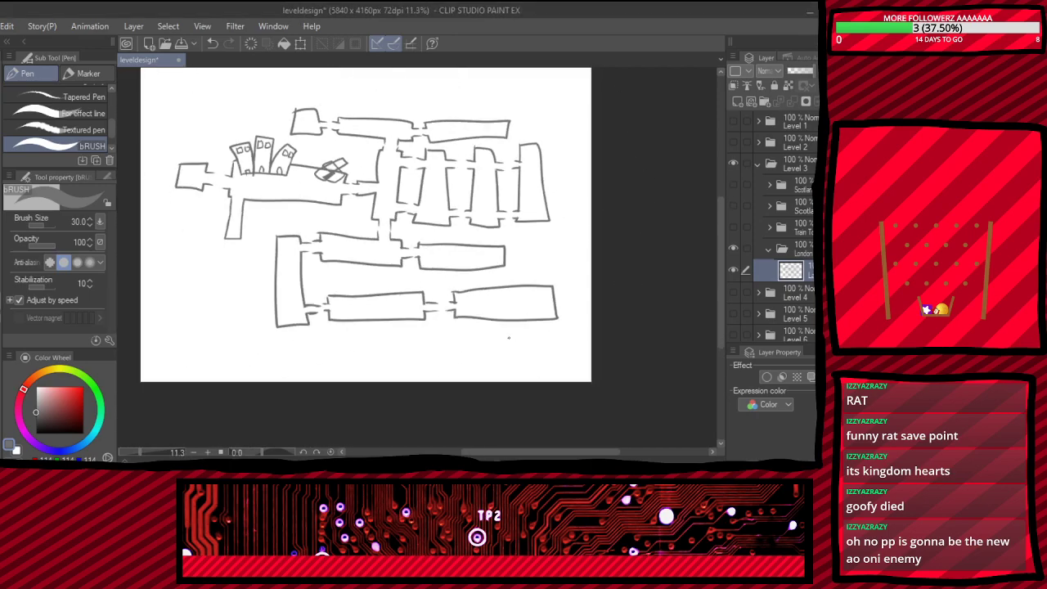
{"action": "scroll", "coordinate": [403, 240], "scroll_direction": "down", "scroll_amount": 1}
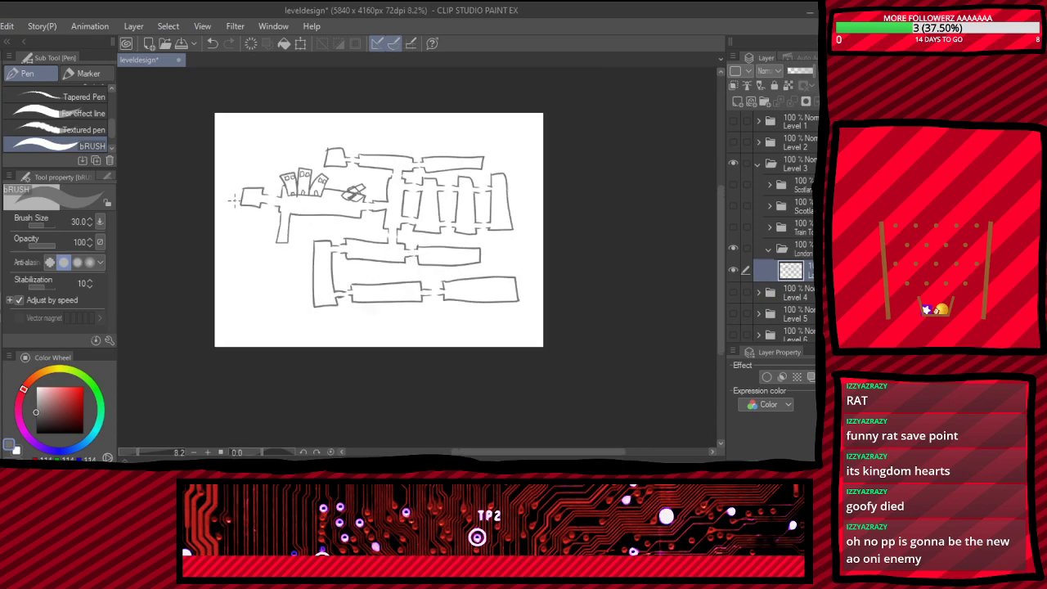
{"action": "scroll", "coordinate": [234, 200], "scroll_direction": "up", "scroll_amount": 1}
{"action": "scroll", "coordinate": [486, 120], "scroll_direction": "up", "scroll_amount": 3}
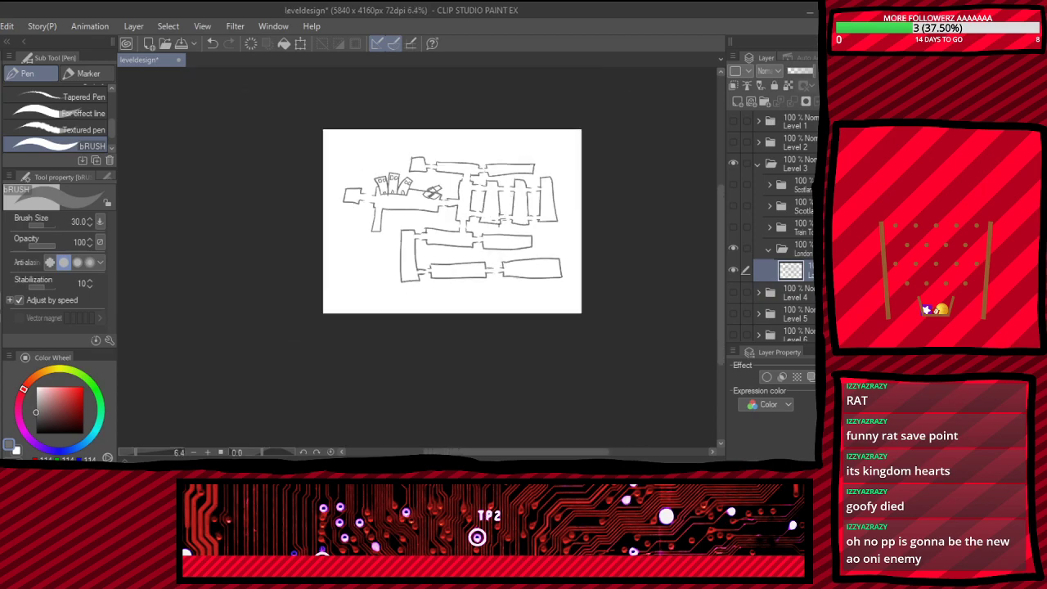
{"action": "scroll", "coordinate": [351, 148], "scroll_direction": "up", "scroll_amount": 3}
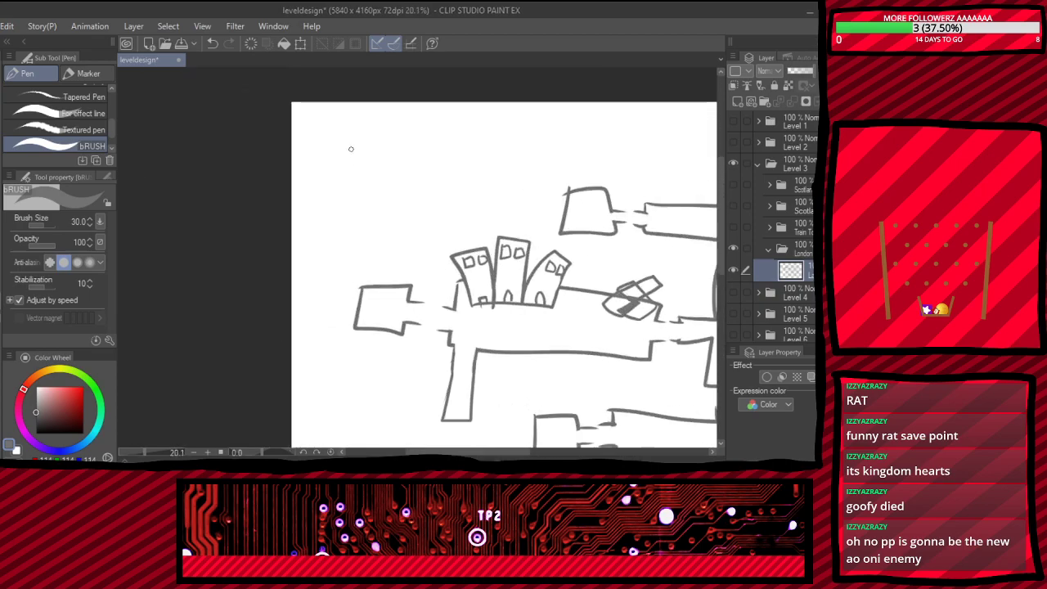
{"action": "mouse_move", "coordinate": [374, 161]}
{"action": "left_mouse_down"}
{"action": "mouse_move", "coordinate": [361, 286]}
{"action": "mouse_move", "coordinate": [422, 154]}
{"action": "mouse_move", "coordinate": [375, 155]}
{"action": "left_mouse_up"}
{"action": "key", "text": "e"}
{"action": "left_click_drag", "start_coordinate": [381, 336], "coordinate": [393, 355]}
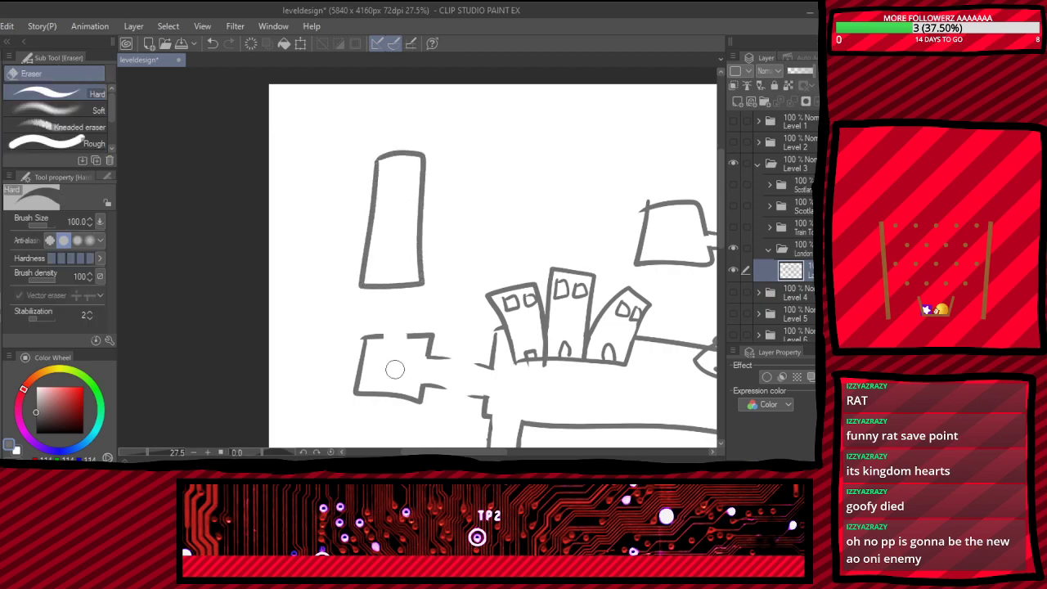
{"action": "key", "text": "p"}
{"action": "mouse_move", "coordinate": [381, 284]}
{"action": "left_mouse_down"}
{"action": "mouse_move", "coordinate": [380, 306]}
{"action": "mouse_move", "coordinate": [396, 307]}
{"action": "mouse_move", "coordinate": [408, 339]}
{"action": "mouse_move", "coordinate": [382, 326]}
{"action": "left_mouse_up"}
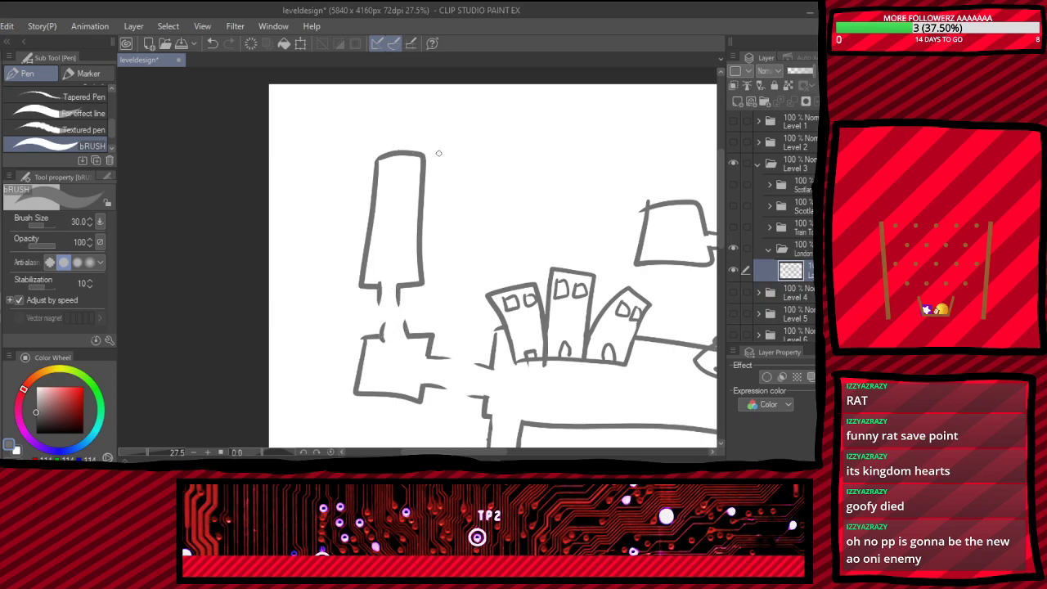
- Draw a long room beside the upper end of the new tall room and connect them with short passage walls
{"action": "mouse_move", "coordinate": [471, 139]}
{"action": "left_mouse_down"}
{"action": "mouse_move", "coordinate": [530, 173]}
{"action": "mouse_move", "coordinate": [648, 168]}
{"action": "mouse_move", "coordinate": [647, 129]}
{"action": "mouse_move", "coordinate": [611, 113]}
{"action": "mouse_move", "coordinate": [475, 131]}
{"action": "mouse_move", "coordinate": [449, 153]}
{"action": "left_mouse_up"}
{"action": "left_click_drag", "start_coordinate": [466, 171], "coordinate": [438, 163]}
{"action": "left_click_drag", "start_coordinate": [425, 180], "coordinate": [442, 175]}
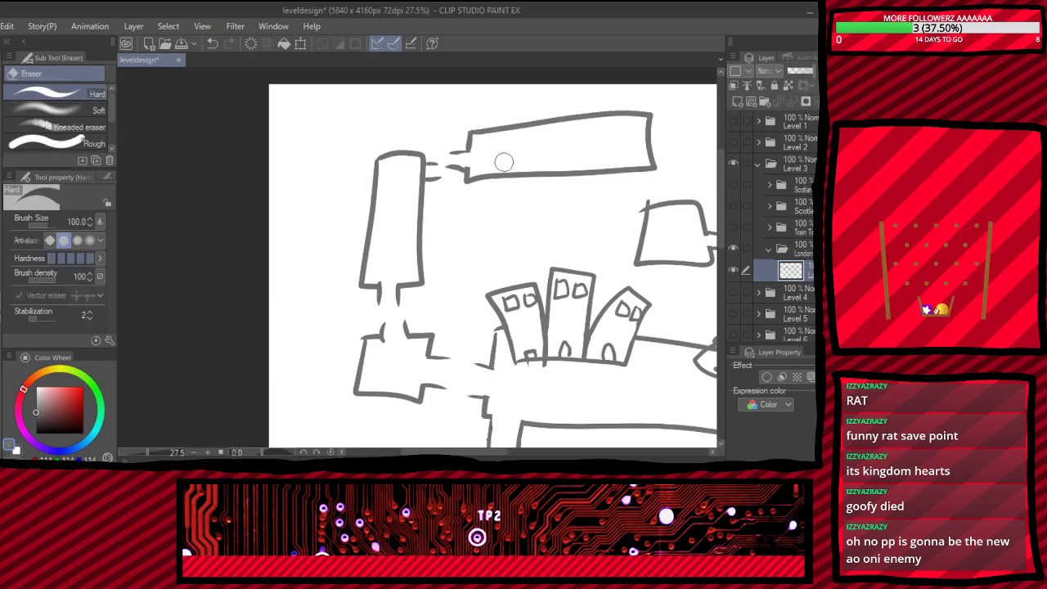
{"action": "scroll", "coordinate": [465, 169], "scroll_direction": "down", "scroll_amount": 3}
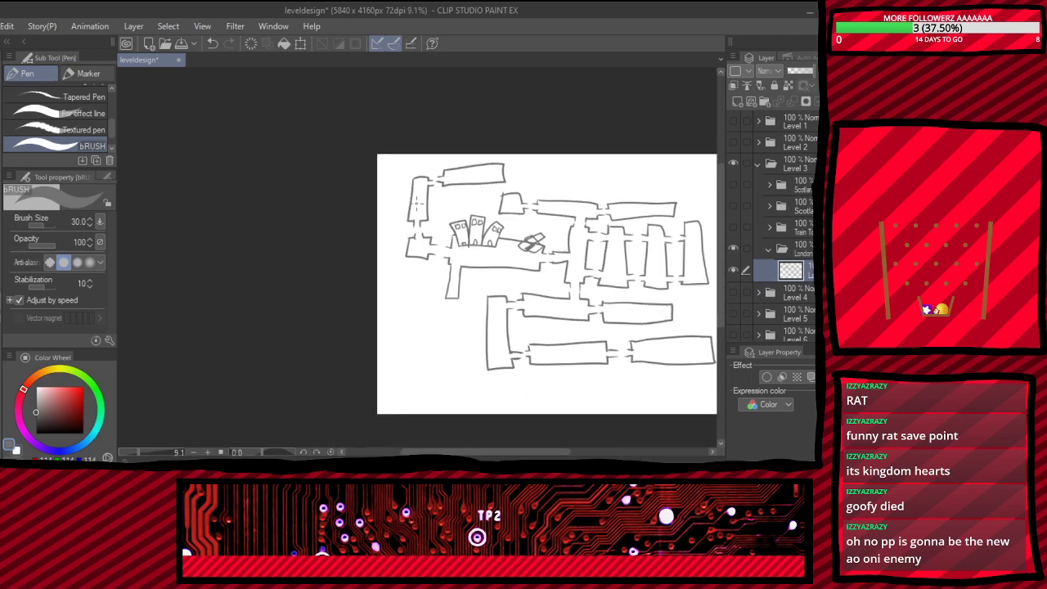
{"action": "scroll", "coordinate": [467, 112], "scroll_direction": "down", "scroll_amount": 1}
- Open a doorway in the free end of the uppermost long room and add short passage walls
{"action": "scroll", "coordinate": [477, 129], "scroll_direction": "up", "scroll_amount": 5}
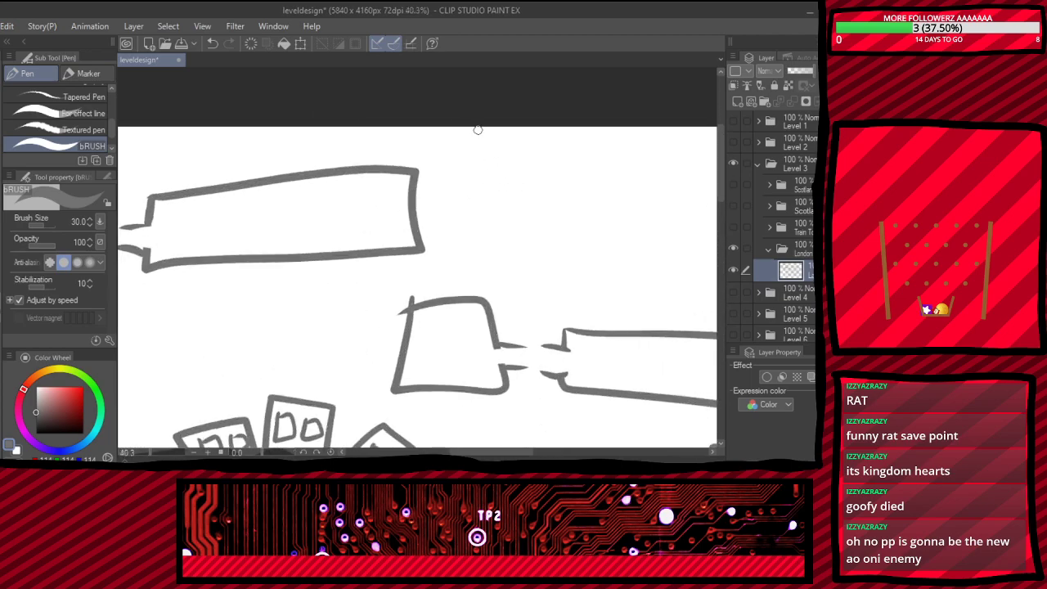
{"action": "key", "text": "e"}
{"action": "mouse_move", "coordinate": [407, 202]}
{"action": "left_mouse_down"}
{"action": "mouse_move", "coordinate": [441, 198]}
{"action": "mouse_move", "coordinate": [434, 190]}
{"action": "mouse_move", "coordinate": [436, 216]}
{"action": "mouse_move", "coordinate": [446, 201]}
{"action": "mouse_move", "coordinate": [515, 189]}
{"action": "mouse_move", "coordinate": [437, 178]}
{"action": "left_mouse_up"}
{"action": "key", "text": "p"}
- Draw an outlined arrow with a triangular head leading out of the uppermost long room's open doorway
{"action": "mouse_move", "coordinate": [506, 165]}
{"action": "left_mouse_down"}
{"action": "mouse_move", "coordinate": [474, 154]}
{"action": "mouse_move", "coordinate": [491, 151]}
{"action": "mouse_move", "coordinate": [553, 188]}
{"action": "mouse_move", "coordinate": [491, 209]}
{"action": "left_mouse_up"}
{"action": "key", "text": "ctrl+z"}
{"action": "key", "text": "ctrl+z"}
{"action": "left_click_drag", "start_coordinate": [494, 154], "coordinate": [522, 202]}
{"action": "mouse_move", "coordinate": [491, 149]}
{"action": "left_mouse_down"}
{"action": "mouse_move", "coordinate": [515, 165]}
{"action": "mouse_move", "coordinate": [519, 199]}
{"action": "mouse_move", "coordinate": [489, 202]}
{"action": "mouse_move", "coordinate": [534, 204]}
{"action": "mouse_move", "coordinate": [525, 156]}
{"action": "mouse_move", "coordinate": [555, 171]}
{"action": "mouse_move", "coordinate": [545, 201]}
{"action": "left_mouse_up"}
{"action": "key", "text": "ctrl+z"}
{"action": "key", "text": "ctrl+z"}
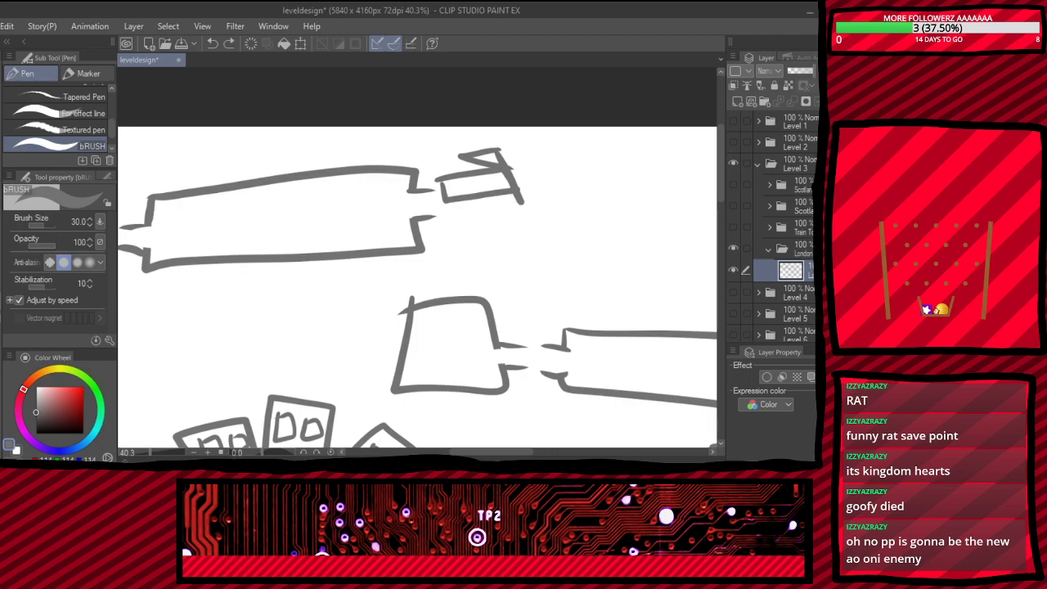
{"action": "key", "text": "ctrl+z"}
{"action": "key", "text": "ctrl+z"}
{"action": "mouse_move", "coordinate": [489, 142]}
{"action": "left_mouse_down"}
{"action": "mouse_move", "coordinate": [525, 218]}
{"action": "mouse_move", "coordinate": [568, 156]}
{"action": "mouse_move", "coordinate": [491, 143]}
{"action": "left_mouse_up"}
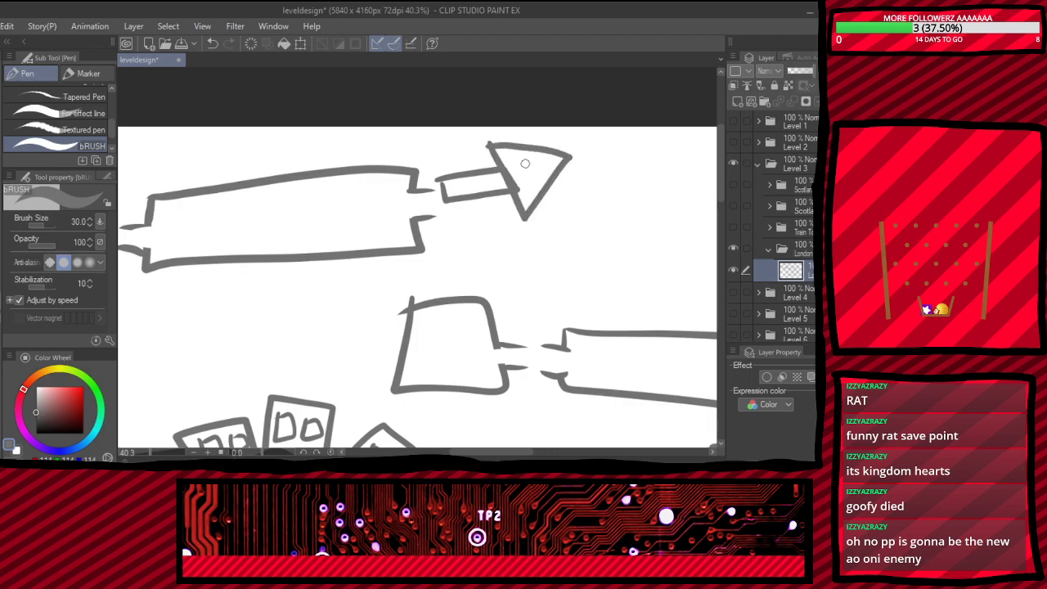
{"action": "scroll", "coordinate": [525, 164], "scroll_direction": "down", "scroll_amount": 5}
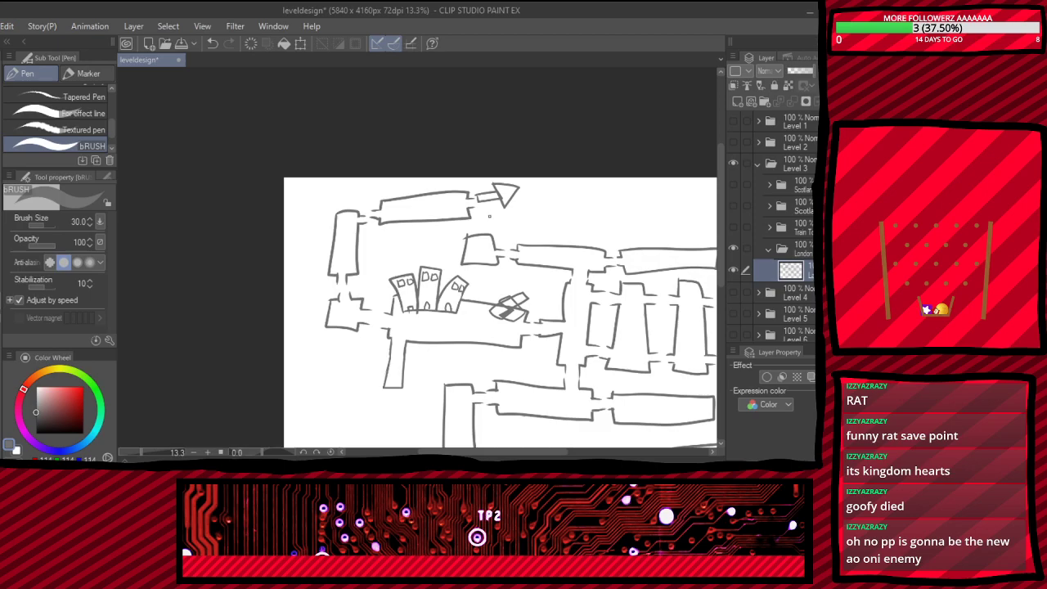
{"action": "scroll", "coordinate": [495, 203], "scroll_direction": "down", "scroll_amount": 5}
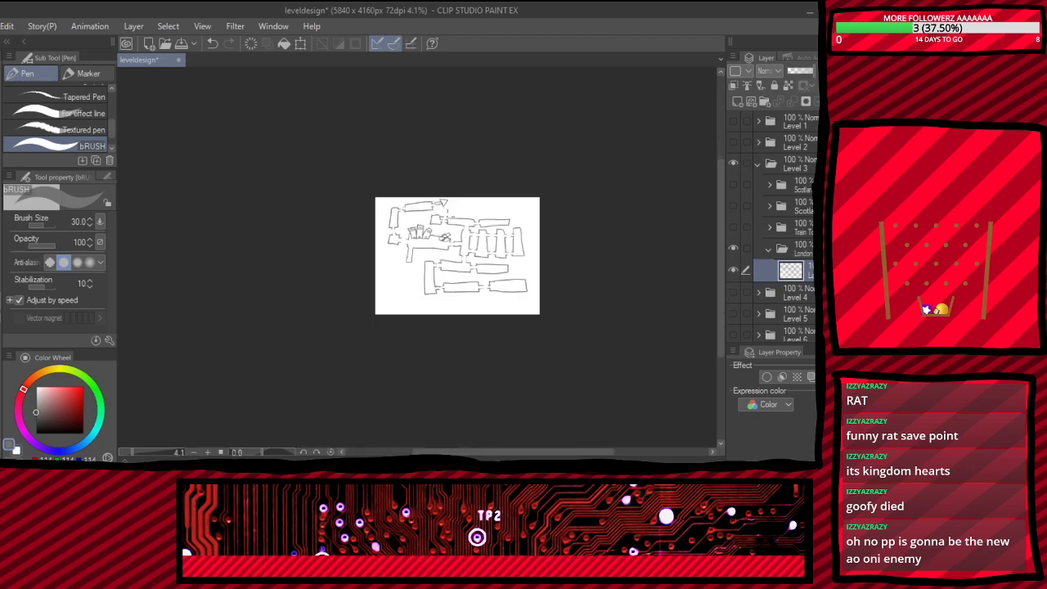
{"action": "scroll", "coordinate": [324, 407], "scroll_direction": "up", "scroll_amount": 2}
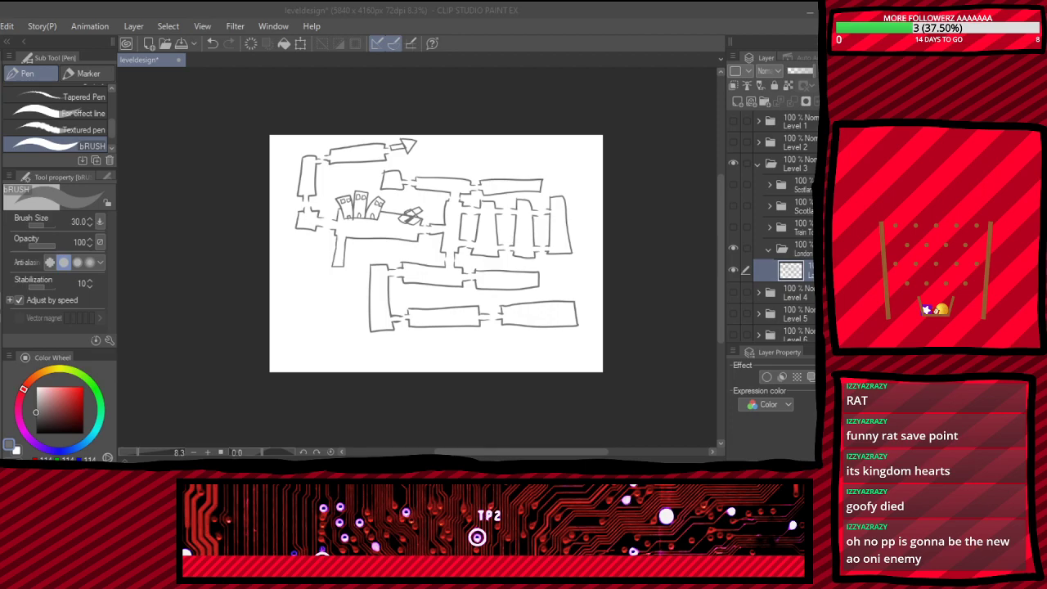
- Toggle the visibility of the London and Train folders to check their contents, leaving the London map shown
{"action": "left_click", "coordinate": [497, 121]}
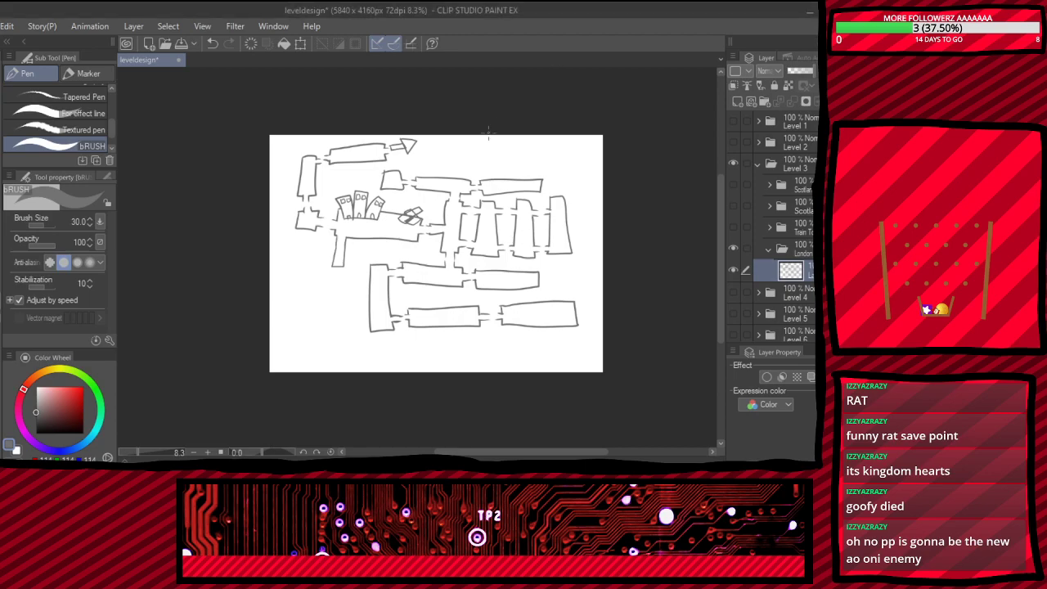
{"action": "left_click", "coordinate": [733, 248]}
{"action": "left_click", "coordinate": [733, 227]}
{"action": "left_click", "coordinate": [733, 227]}
{"action": "left_click", "coordinate": [798, 228]}
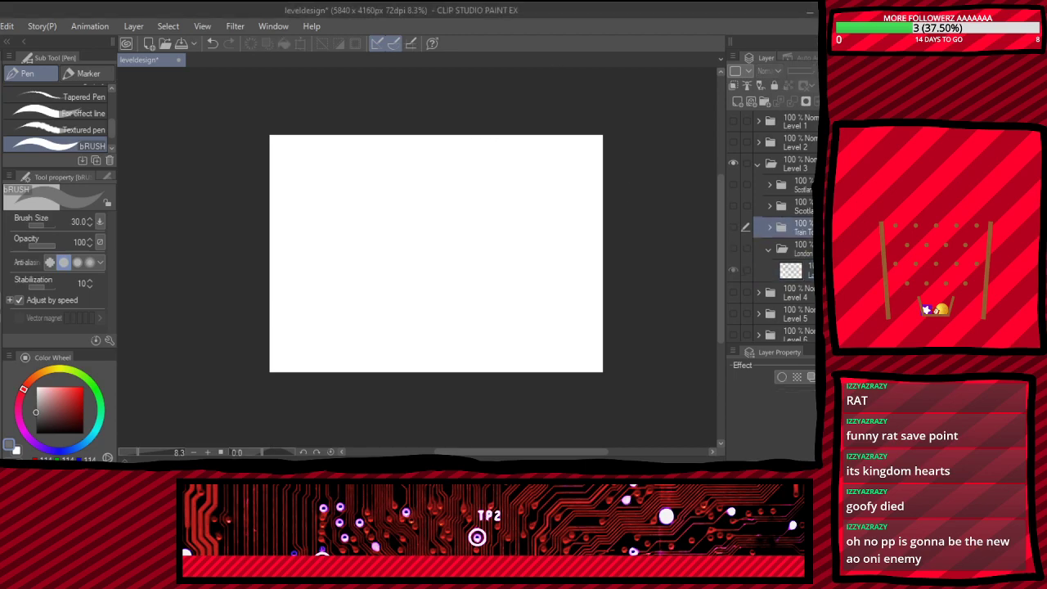
{"action": "left_click", "coordinate": [733, 248]}
{"action": "left_click", "coordinate": [798, 248]}
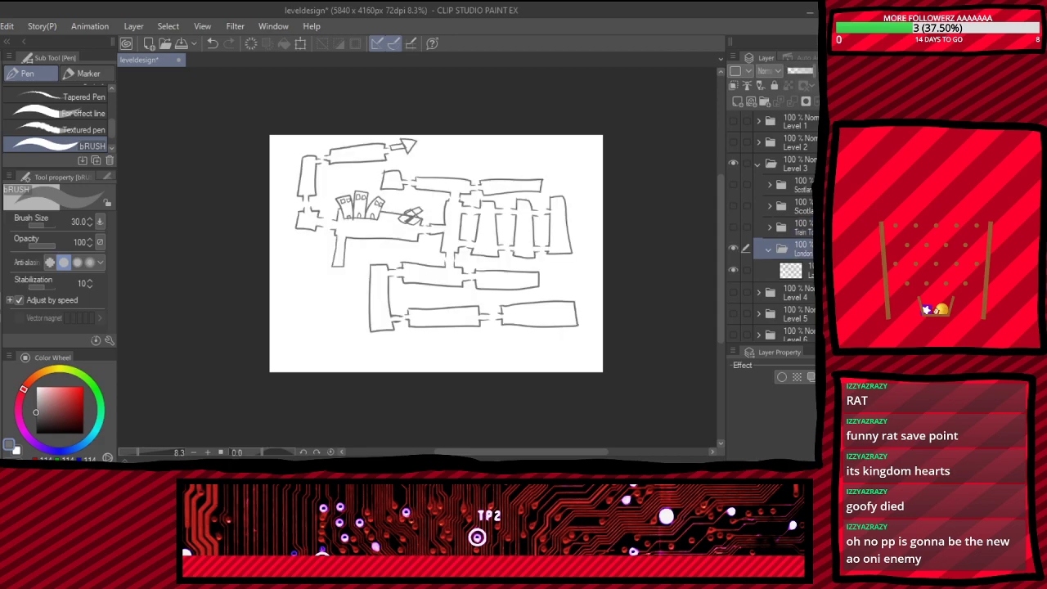
- Handwrite the label "Train Station" inside the uppermost long room on the London layer
{"action": "scroll", "coordinate": [711, 227], "scroll_direction": "down", "scroll_amount": 1}
{"action": "scroll", "coordinate": [629, 265], "scroll_direction": "up", "scroll_amount": 4}
{"action": "scroll", "coordinate": [628, 265], "scroll_direction": "up", "scroll_amount": 3}
{"action": "scroll", "coordinate": [500, 191], "scroll_direction": "down", "scroll_amount": 1}
{"action": "left_click_drag", "start_coordinate": [371, 262], "coordinate": [491, 269]}
{"action": "scroll", "coordinate": [491, 269], "scroll_direction": "up", "scroll_amount": 2}
{"action": "left_click", "coordinate": [797, 270]}
{"action": "scroll", "coordinate": [428, 201], "scroll_direction": "up", "scroll_amount": 3}
{"action": "scroll", "coordinate": [381, 245], "scroll_direction": "down", "scroll_amount": 3}
{"action": "scroll", "coordinate": [250, 240], "scroll_direction": "up", "scroll_amount": 3}
{"action": "left_click_drag", "start_coordinate": [381, 231], "coordinate": [382, 263]}
{"action": "mouse_move", "coordinate": [369, 239]}
{"action": "left_mouse_down"}
{"action": "mouse_move", "coordinate": [454, 236]}
{"action": "mouse_move", "coordinate": [533, 245]}
{"action": "left_mouse_up"}
{"action": "mouse_move", "coordinate": [425, 271]}
{"action": "left_mouse_down"}
{"action": "mouse_move", "coordinate": [401, 304]}
{"action": "mouse_move", "coordinate": [463, 278]}
{"action": "left_mouse_up"}
{"action": "left_click_drag", "start_coordinate": [489, 274], "coordinate": [503, 287]}
{"action": "mouse_move", "coordinate": [522, 264]}
{"action": "left_mouse_down"}
{"action": "mouse_move", "coordinate": [525, 288]}
{"action": "mouse_move", "coordinate": [534, 270]}
{"action": "left_mouse_up"}
{"action": "left_click", "coordinate": [541, 251]}
{"action": "mouse_move", "coordinate": [549, 272]}
{"action": "left_mouse_down"}
{"action": "mouse_move", "coordinate": [578, 266]}
{"action": "mouse_move", "coordinate": [599, 271]}
{"action": "mouse_move", "coordinate": [628, 290]}
{"action": "left_mouse_up"}
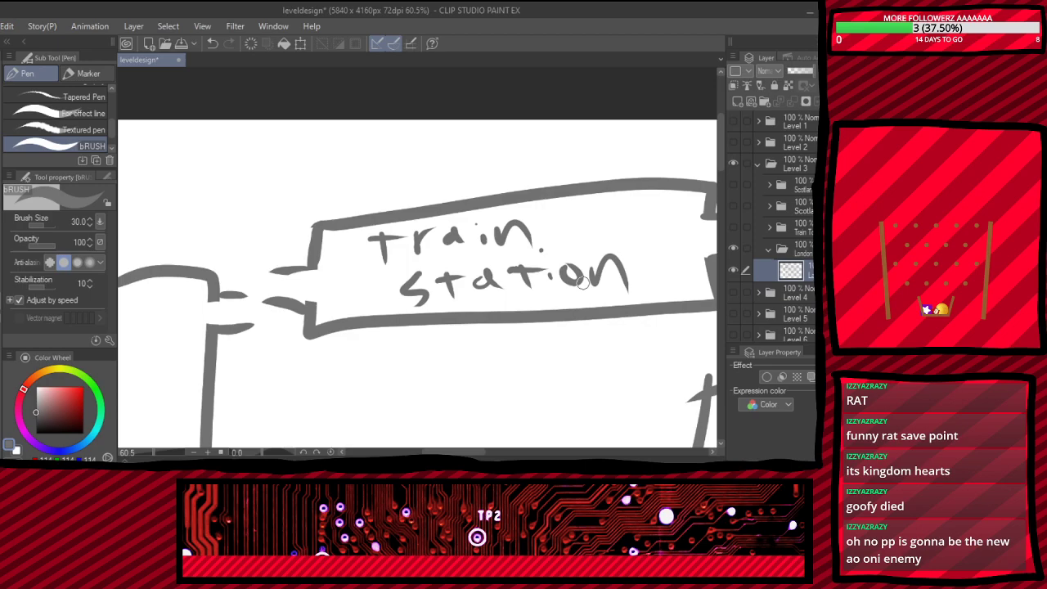
{"action": "scroll", "coordinate": [583, 280], "scroll_direction": "down", "scroll_amount": 10}
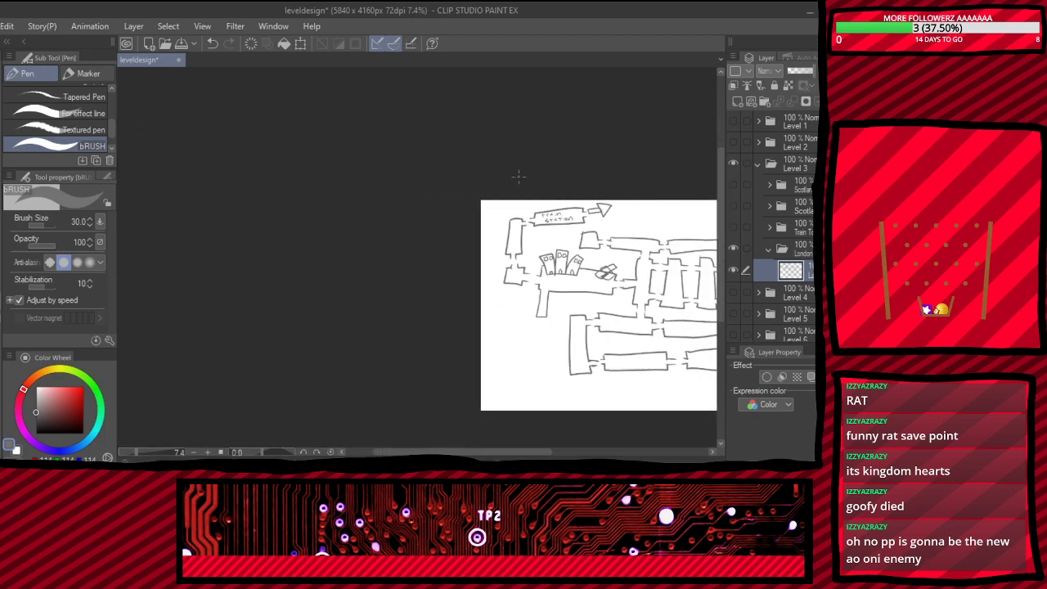
- Rename the Train folder inside the Level 3 group
{"action": "left_click", "coordinate": [792, 226]}
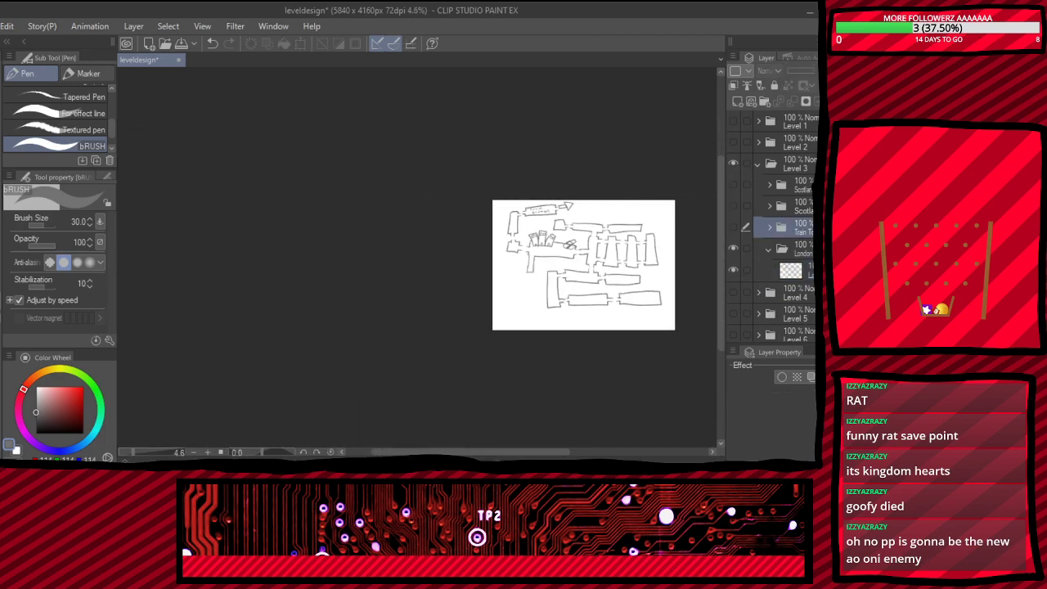
{"action": "double_click", "coordinate": [803, 231]}
{"action": "scroll", "coordinate": [449, 324], "scroll_direction": "up", "scroll_amount": 4}
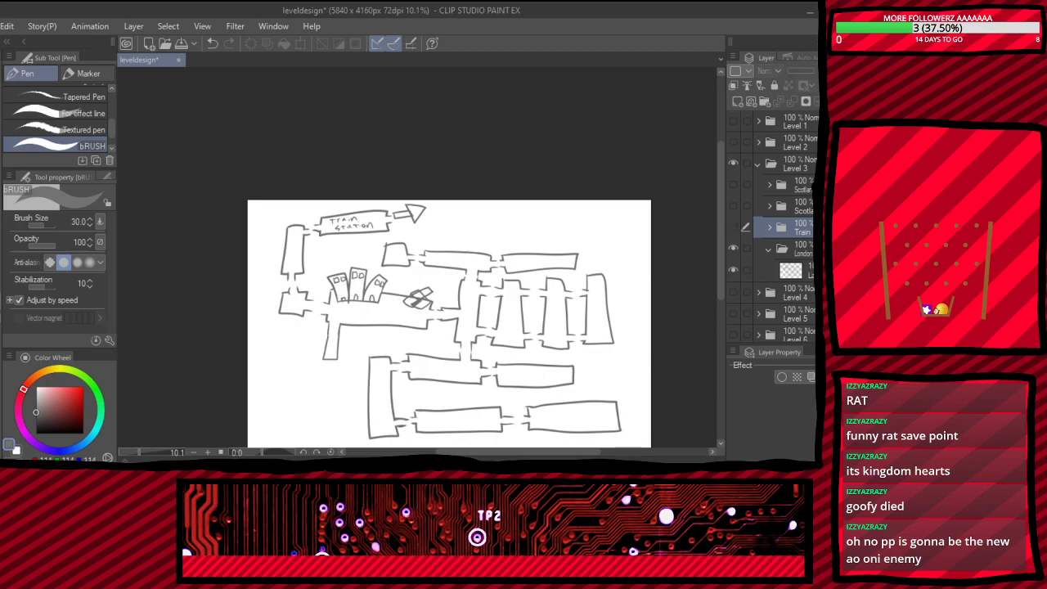
- Hide the London map, check the two Scotland folders by toggling their visibility, and show the London map again
{"action": "left_click", "coordinate": [733, 248]}
{"action": "left_click", "coordinate": [733, 206]}
{"action": "left_click", "coordinate": [733, 205]}
{"action": "left_click", "coordinate": [733, 184]}
{"action": "left_click", "coordinate": [733, 185]}
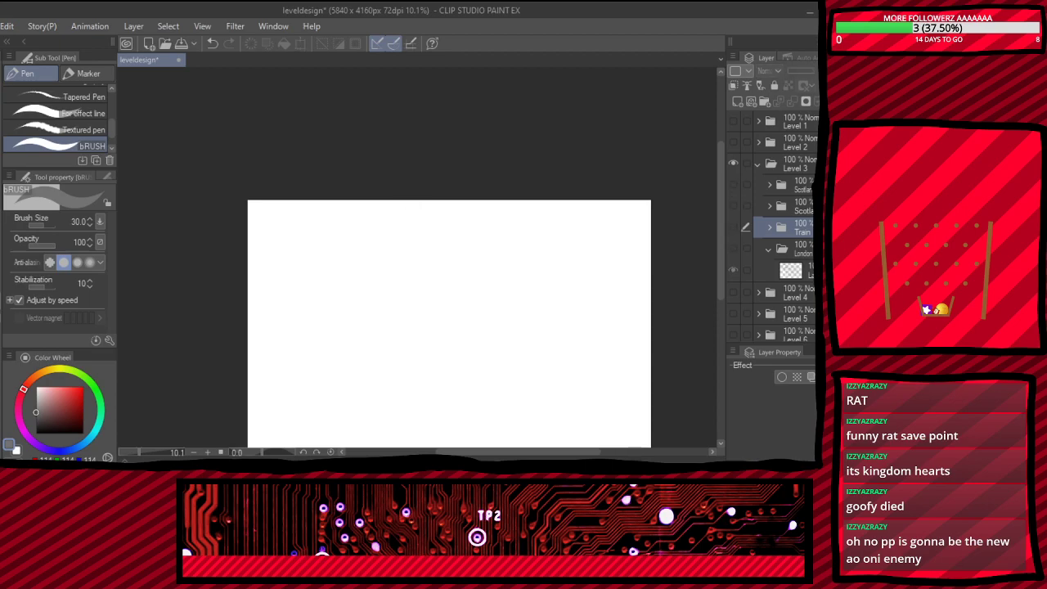
{"action": "left_click", "coordinate": [792, 205]}
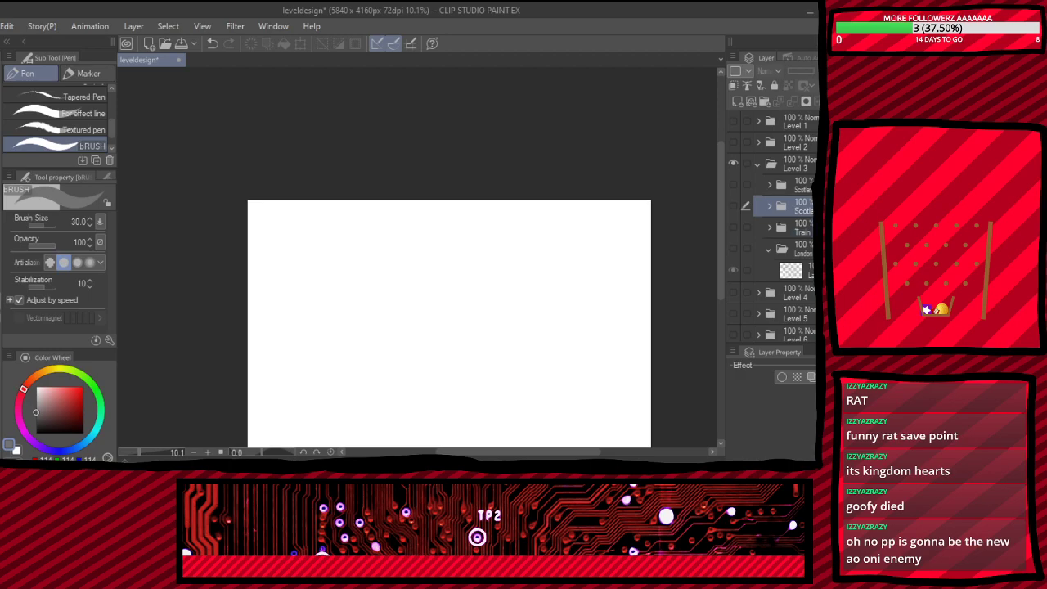
{"action": "left_click", "coordinate": [792, 248]}
{"action": "left_click", "coordinate": [733, 248]}
{"action": "scroll", "coordinate": [561, 241], "scroll_direction": "down", "scroll_amount": 3}
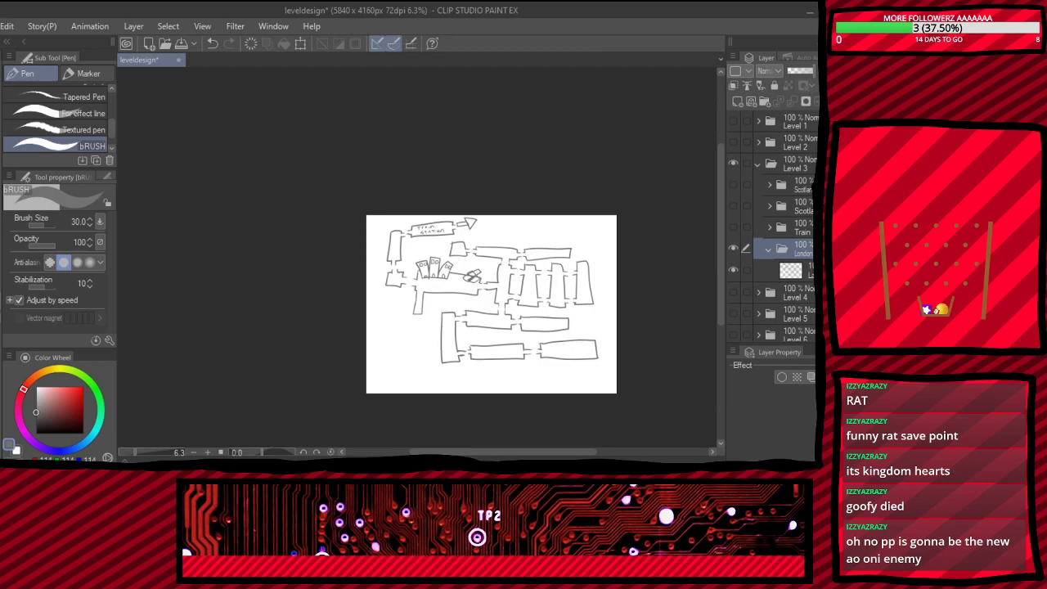
{"action": "scroll", "coordinate": [576, 318], "scroll_direction": "up", "scroll_amount": 2}
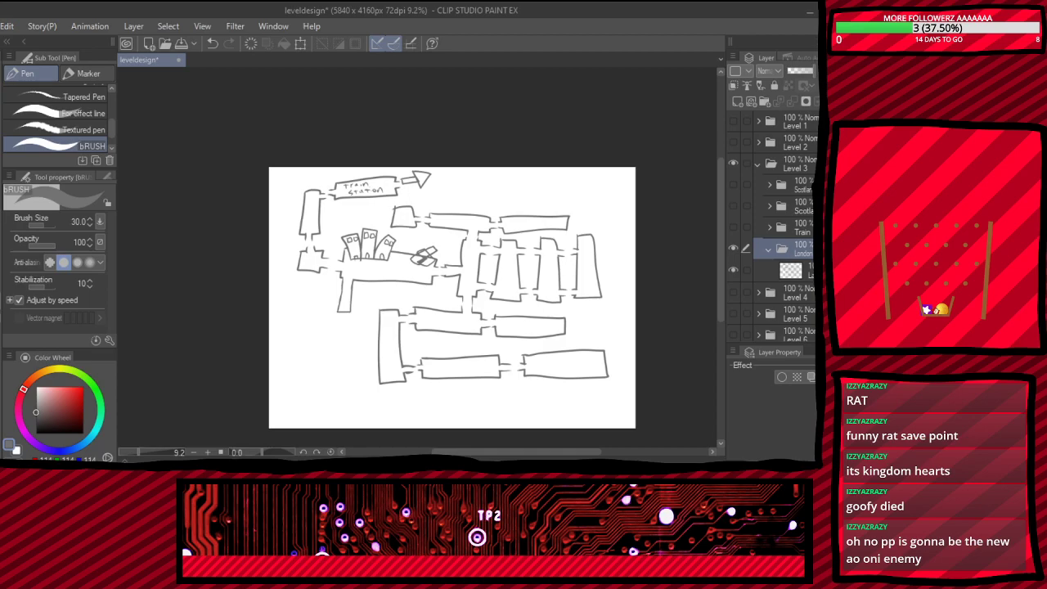
- Examine the London map's rooms and passages closely and as a whole on its drawing layer
{"action": "left_click", "coordinate": [794, 270]}
{"action": "scroll", "coordinate": [498, 259], "scroll_direction": "up", "scroll_amount": 3}
{"action": "scroll", "coordinate": [499, 259], "scroll_direction": "up", "scroll_amount": 2}
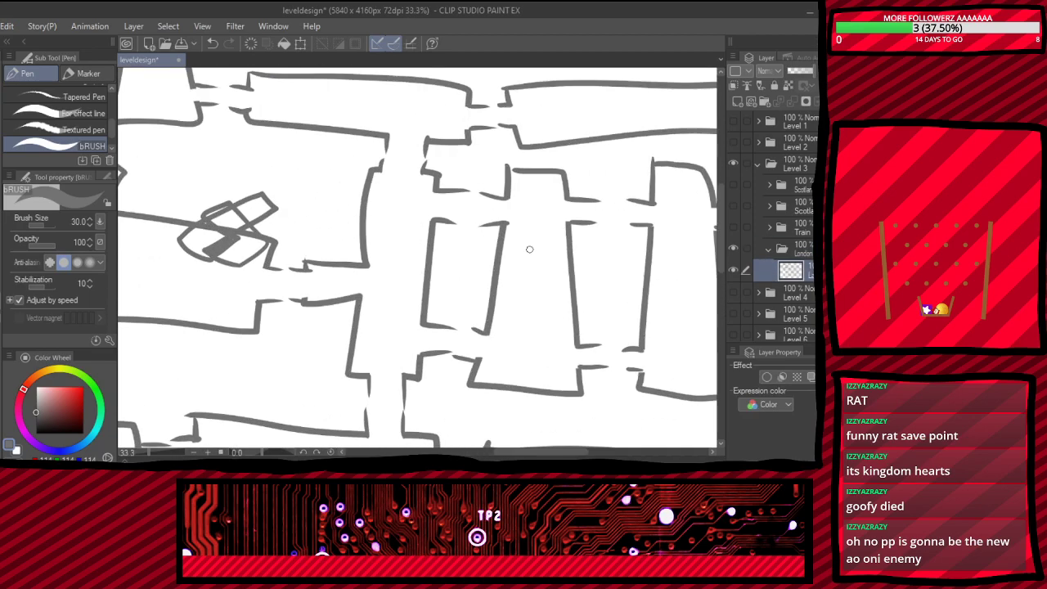
{"action": "scroll", "coordinate": [528, 248], "scroll_direction": "up", "scroll_amount": 2}
{"action": "scroll", "coordinate": [491, 246], "scroll_direction": "down", "scroll_amount": 4}
{"action": "scroll", "coordinate": [398, 228], "scroll_direction": "up", "scroll_amount": 2}
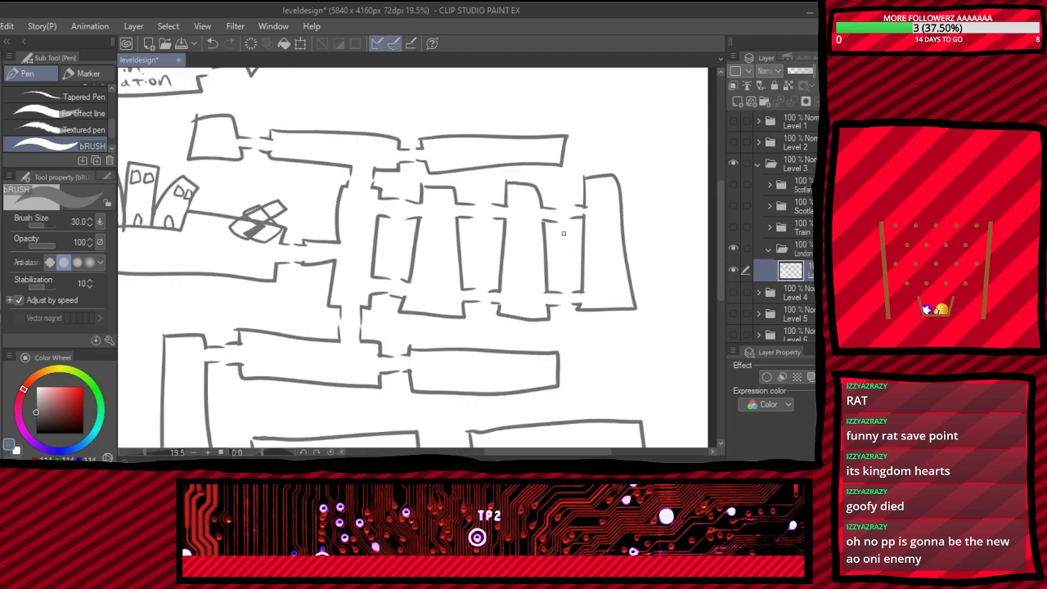
{"action": "scroll", "coordinate": [397, 229], "scroll_direction": "up", "scroll_amount": 1}
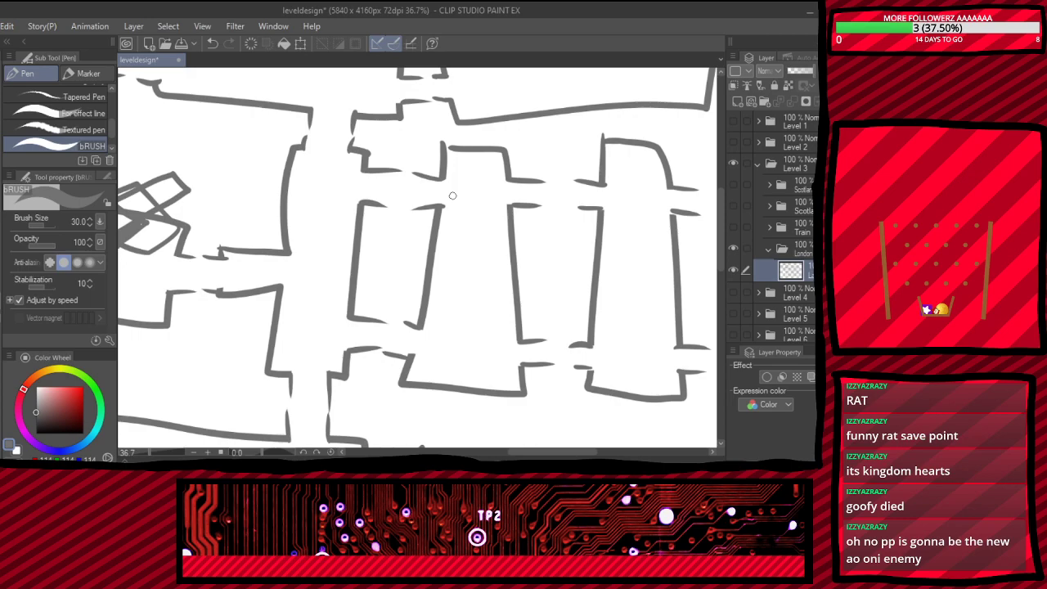
{"action": "scroll", "coordinate": [458, 318], "scroll_direction": "down", "scroll_amount": 3}
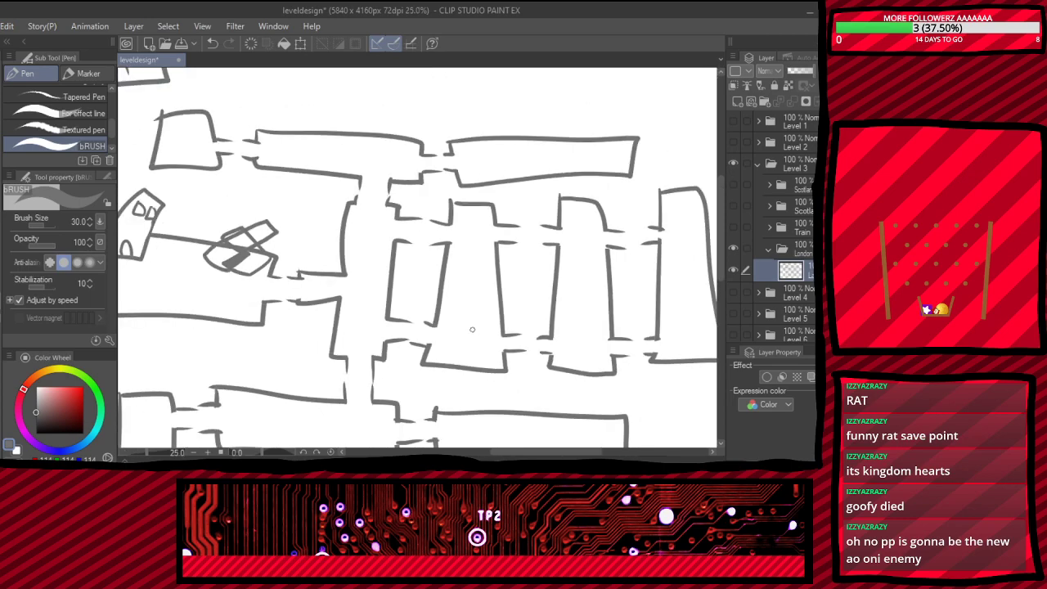
{"action": "scroll", "coordinate": [485, 301], "scroll_direction": "down", "scroll_amount": 1}
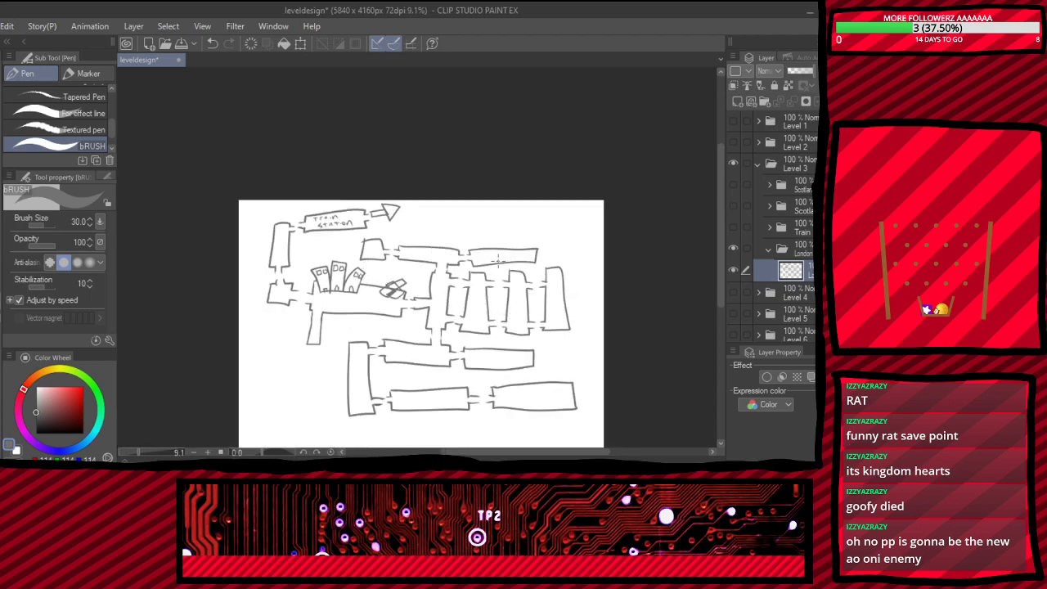
{"action": "scroll", "coordinate": [458, 274], "scroll_direction": "up", "scroll_amount": 2}
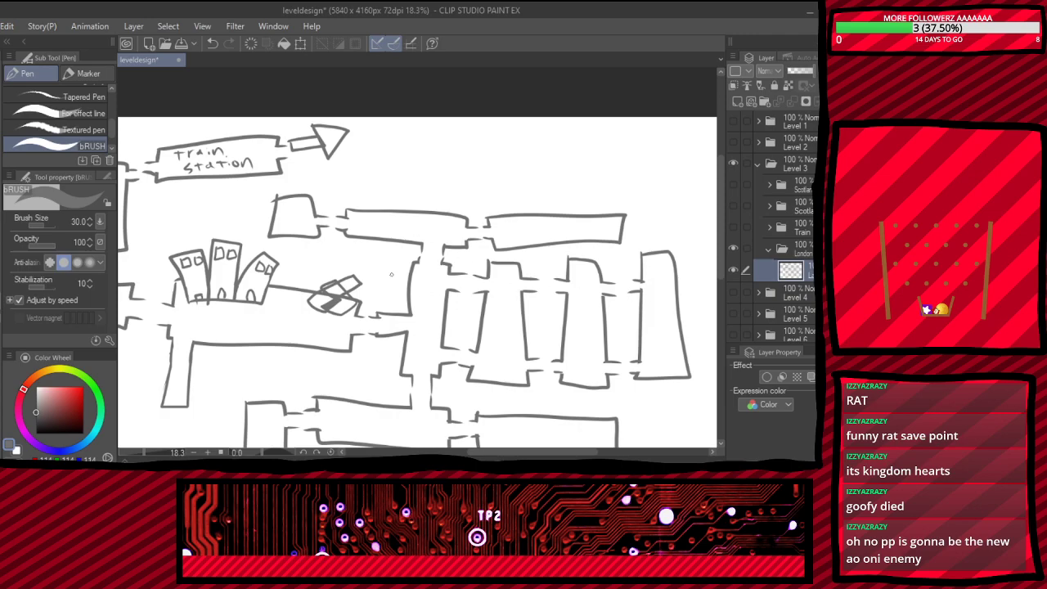
{"action": "scroll", "coordinate": [432, 346], "scroll_direction": "down", "scroll_amount": 2}
{"action": "scroll", "coordinate": [442, 340], "scroll_direction": "up", "scroll_amount": 3}
{"action": "scroll", "coordinate": [468, 325], "scroll_direction": "down", "scroll_amount": 1}
{"action": "scroll", "coordinate": [469, 325], "scroll_direction": "up", "scroll_amount": 1}
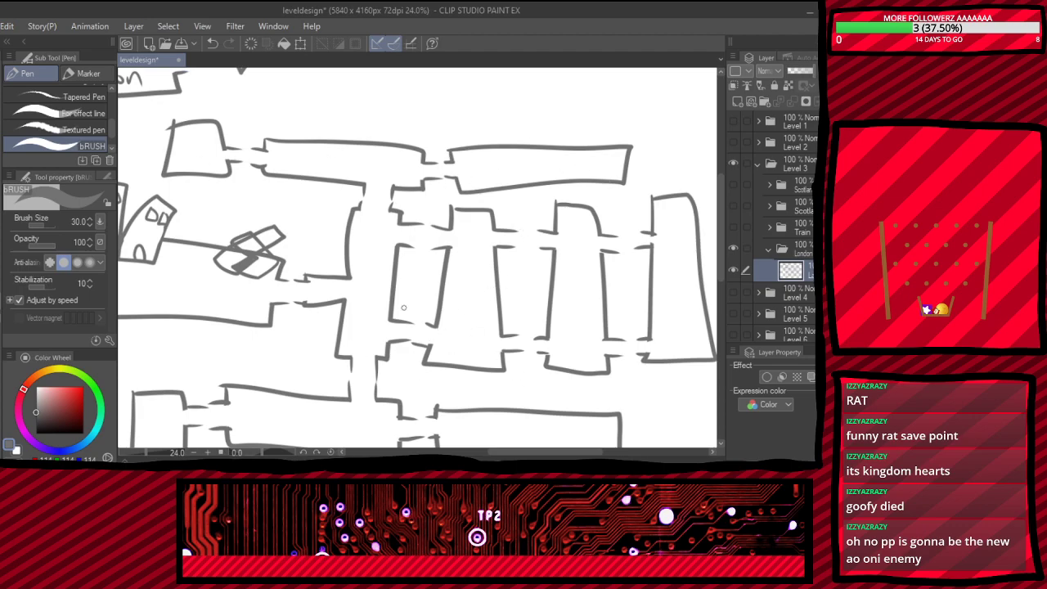
{"action": "scroll", "coordinate": [644, 177], "scroll_direction": "down", "scroll_amount": 2}
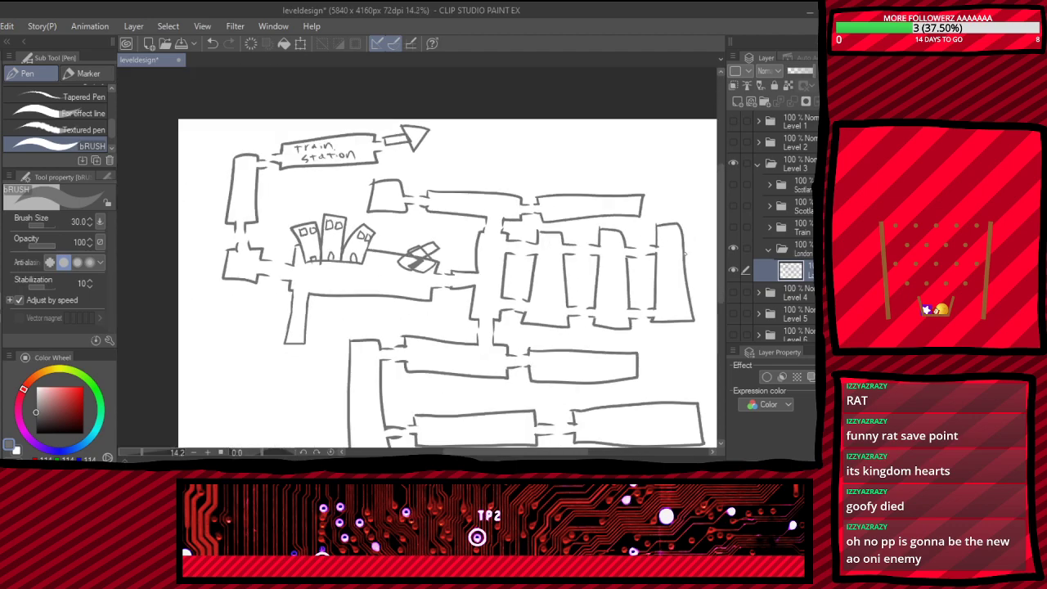
{"action": "scroll", "coordinate": [456, 387], "scroll_direction": "down", "scroll_amount": 2}
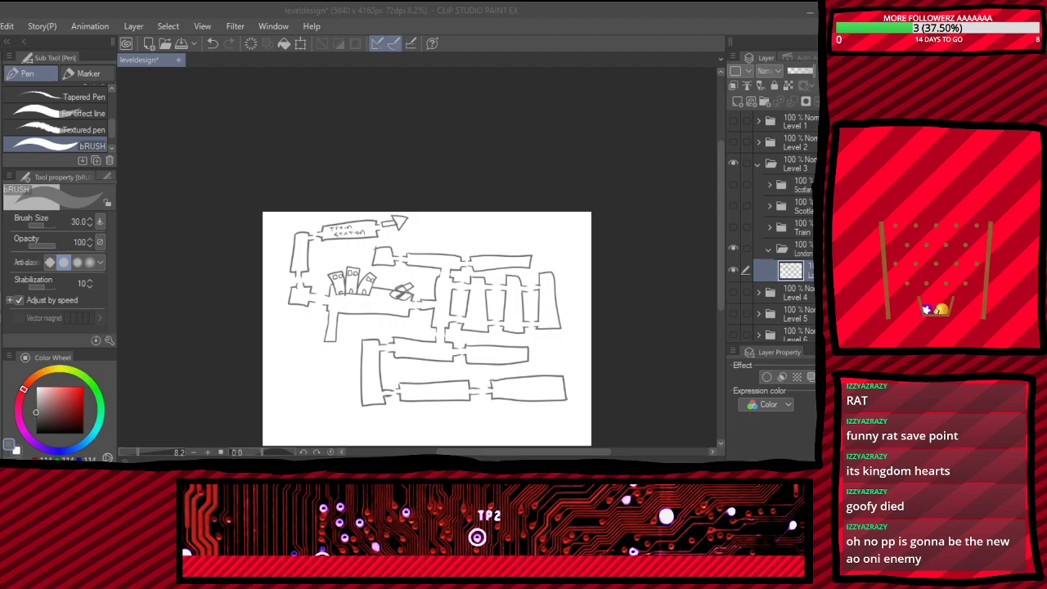
{"action": "scroll", "coordinate": [427, 328], "scroll_direction": "down", "scroll_amount": 1}
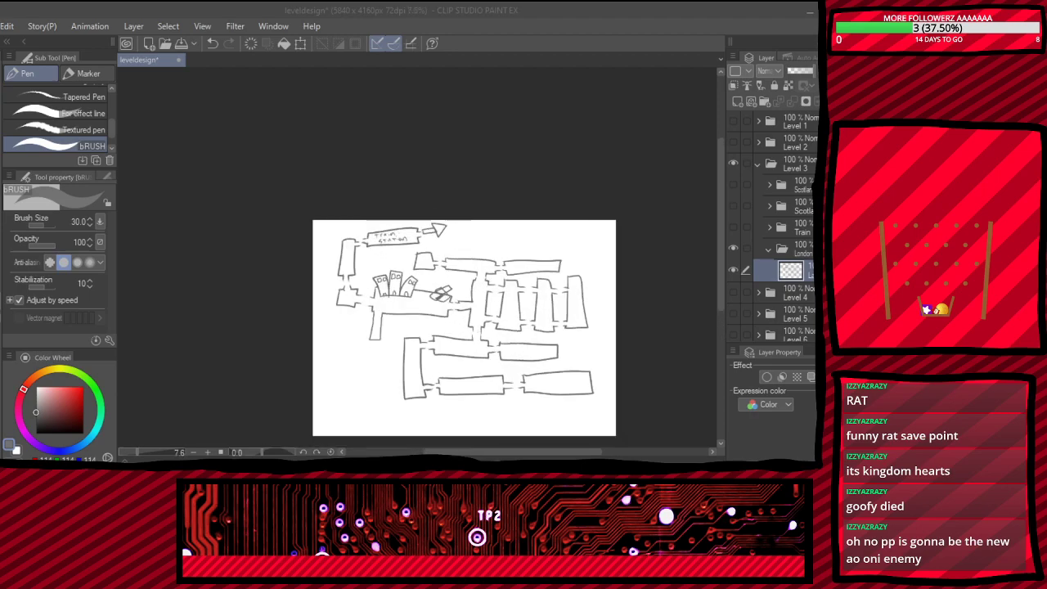
{"action": "scroll", "coordinate": [470, 299], "scroll_direction": "down", "scroll_amount": 1}
{"action": "scroll", "coordinate": [469, 299], "scroll_direction": "up", "scroll_amount": 5}
{"action": "left_click_drag", "start_coordinate": [302, 261], "coordinate": [332, 310]}
{"action": "key", "text": "ctrl+z"}
{"action": "scroll", "coordinate": [329, 279], "scroll_direction": "down", "scroll_amount": 2}
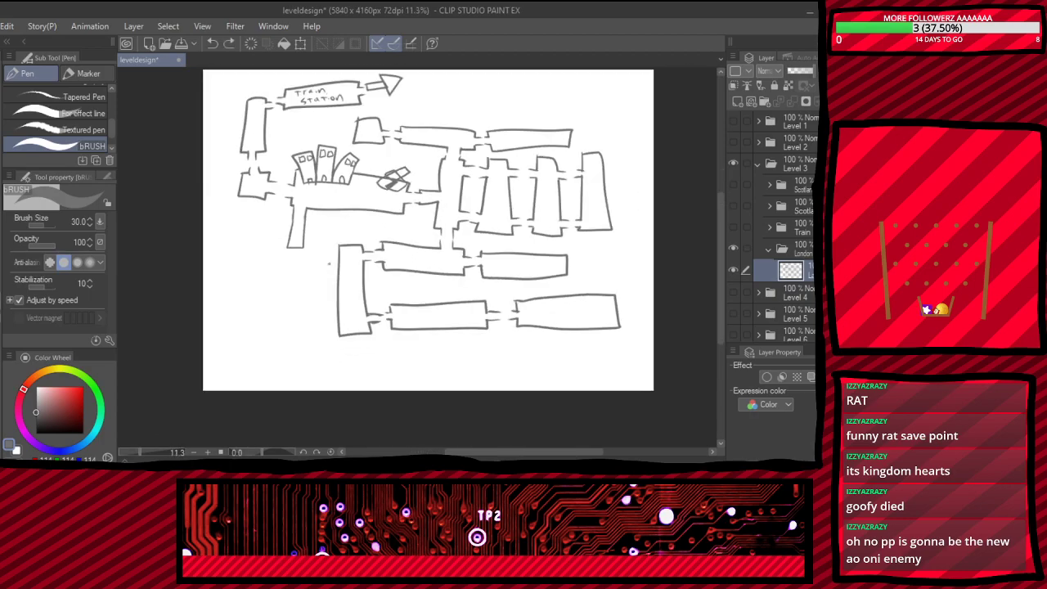
{"action": "scroll", "coordinate": [329, 264], "scroll_direction": "down", "scroll_amount": 2}
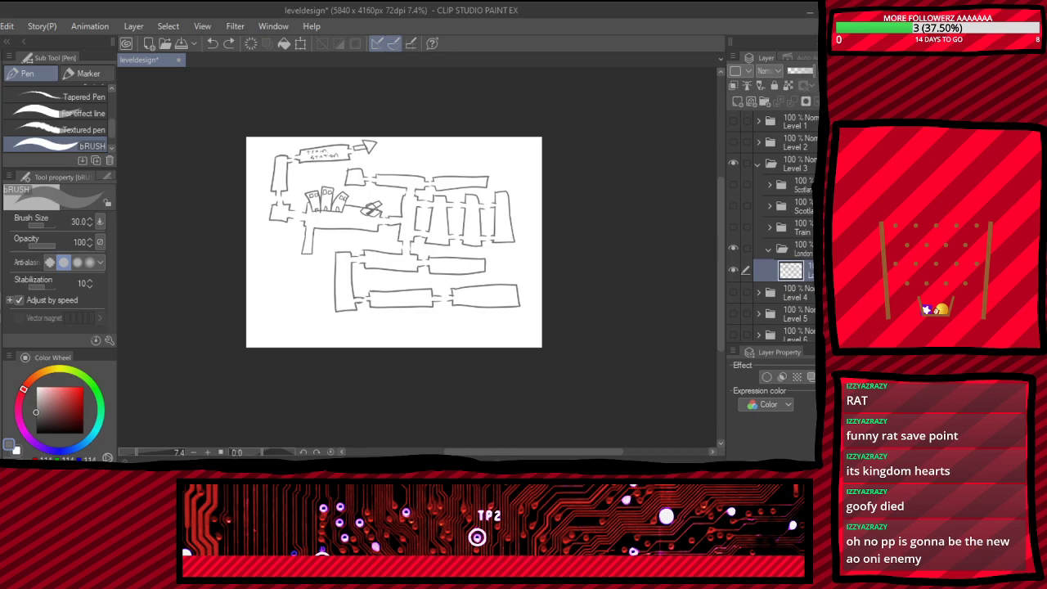
- Hide the London map and add a new layer above the lower Scotland folder in the Level 3 group
{"action": "left_click", "coordinate": [733, 248]}
{"action": "left_click", "coordinate": [790, 206]}
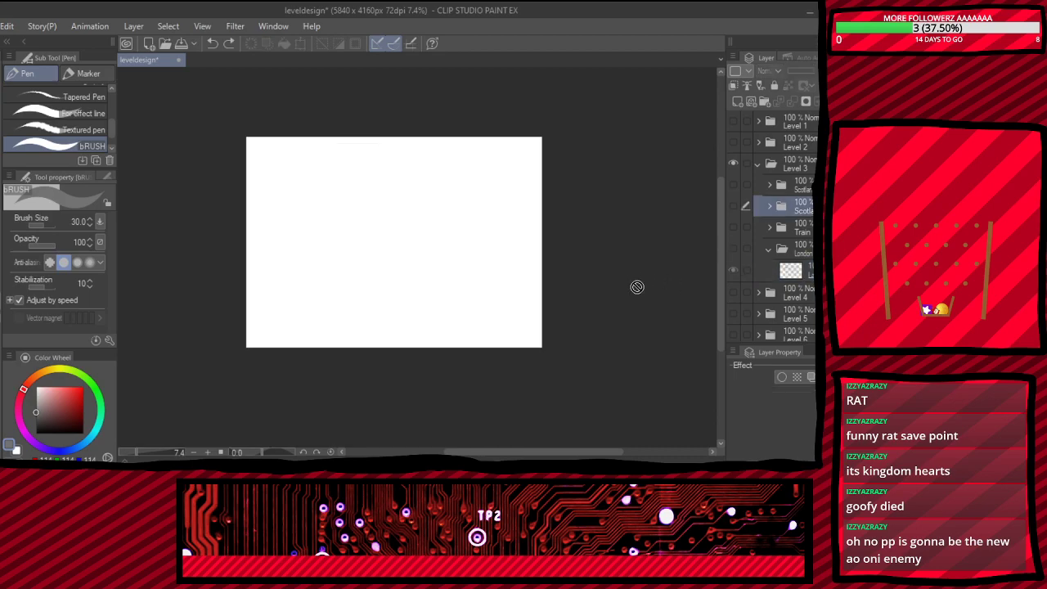
{"action": "left_click", "coordinate": [737, 101]}
{"action": "left_click_drag", "start_coordinate": [431, 222], "coordinate": [393, 278]}
{"action": "key", "text": "ctrl+z"}
{"action": "scroll", "coordinate": [358, 265], "scroll_direction": "up", "scroll_amount": 2}
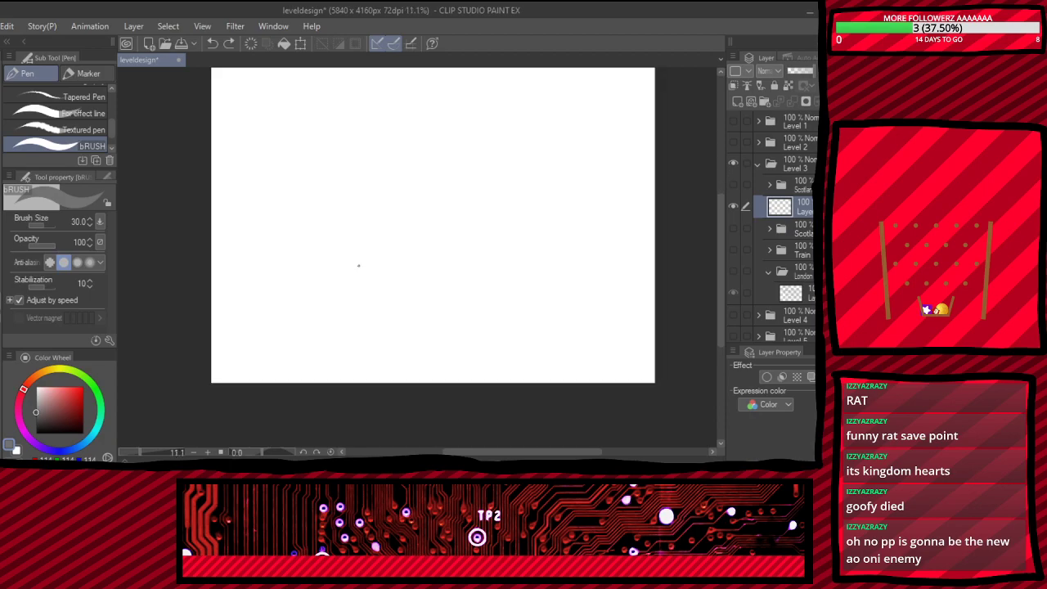
{"action": "mouse_move", "coordinate": [354, 128]}
{"action": "left_mouse_down"}
{"action": "mouse_move", "coordinate": [332, 299]}
{"action": "mouse_move", "coordinate": [359, 282]}
{"action": "left_mouse_up"}
{"action": "key", "text": "ctrl+z"}
{"action": "mouse_move", "coordinate": [305, 123]}
{"action": "left_mouse_down"}
{"action": "mouse_move", "coordinate": [305, 238]}
{"action": "mouse_move", "coordinate": [434, 267]}
{"action": "mouse_move", "coordinate": [525, 267]}
{"action": "left_mouse_up"}
{"action": "key", "text": "ctrl+z"}
- Add two more layers in the Level 3 group and rename the lowest new layer after Scotland
{"action": "left_click", "coordinate": [737, 102]}
{"action": "left_click", "coordinate": [737, 101]}
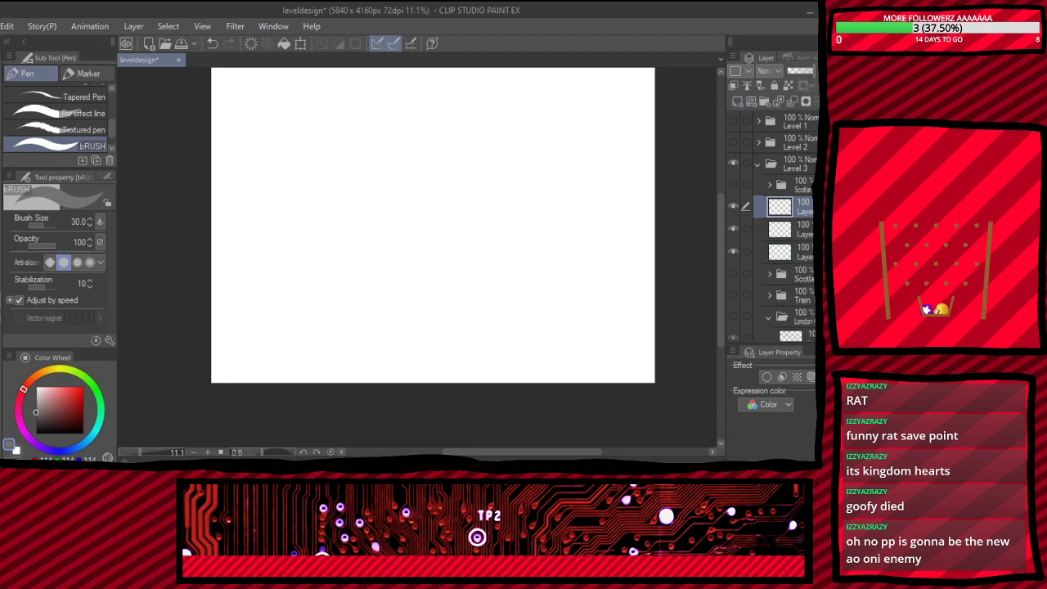
{"action": "left_click", "coordinate": [795, 252]}
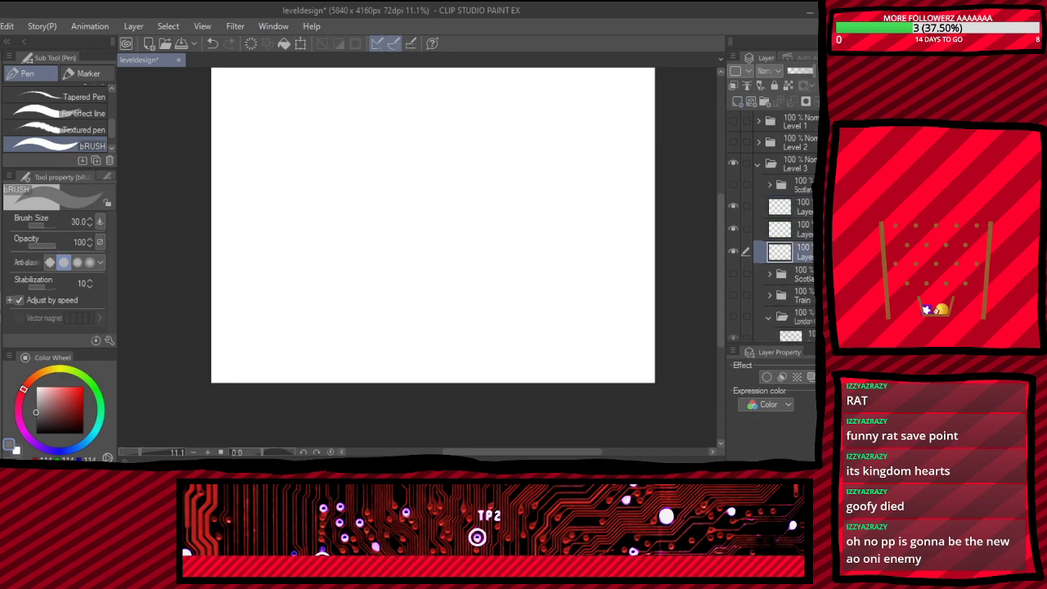
{"action": "key", "text": "Return"}
{"action": "left_click", "coordinate": [795, 229]}
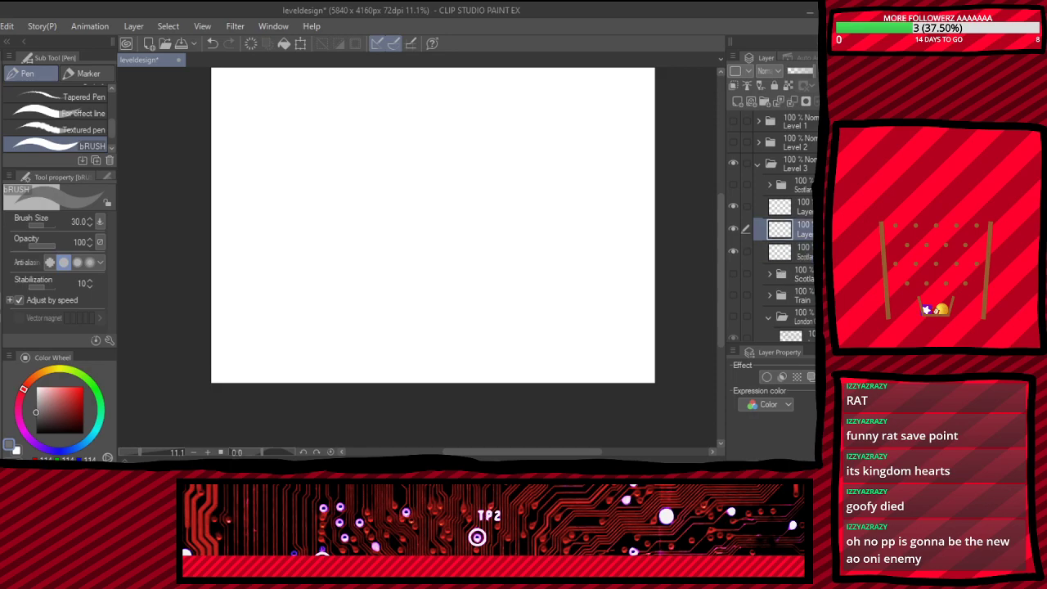
{"action": "left_click_drag", "start_coordinate": [368, 146], "coordinate": [373, 304]}
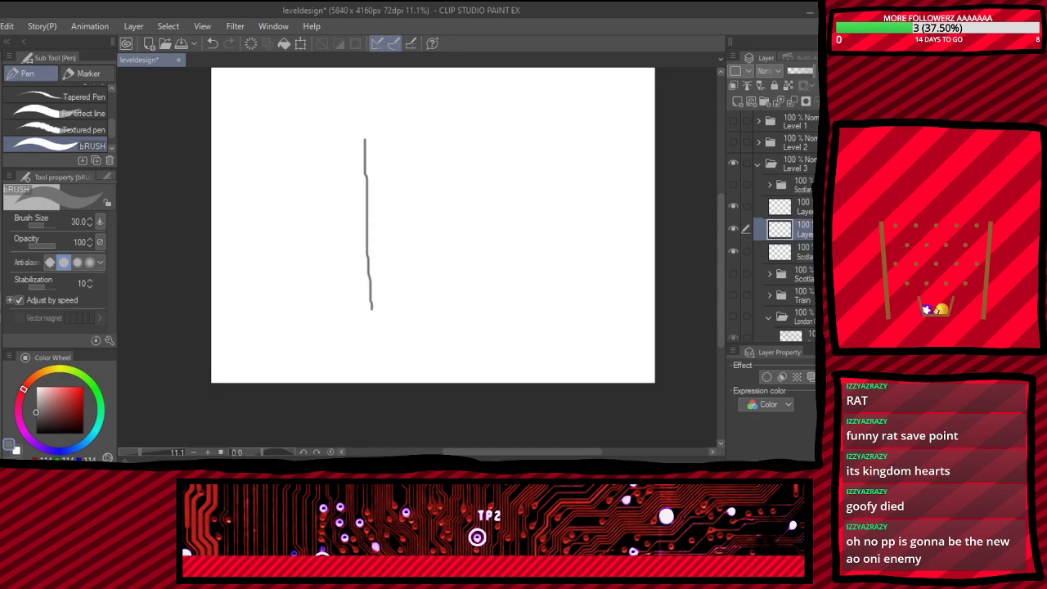
{"action": "key", "text": "ctrl+z"}
{"action": "key", "text": "ctrl+z"}
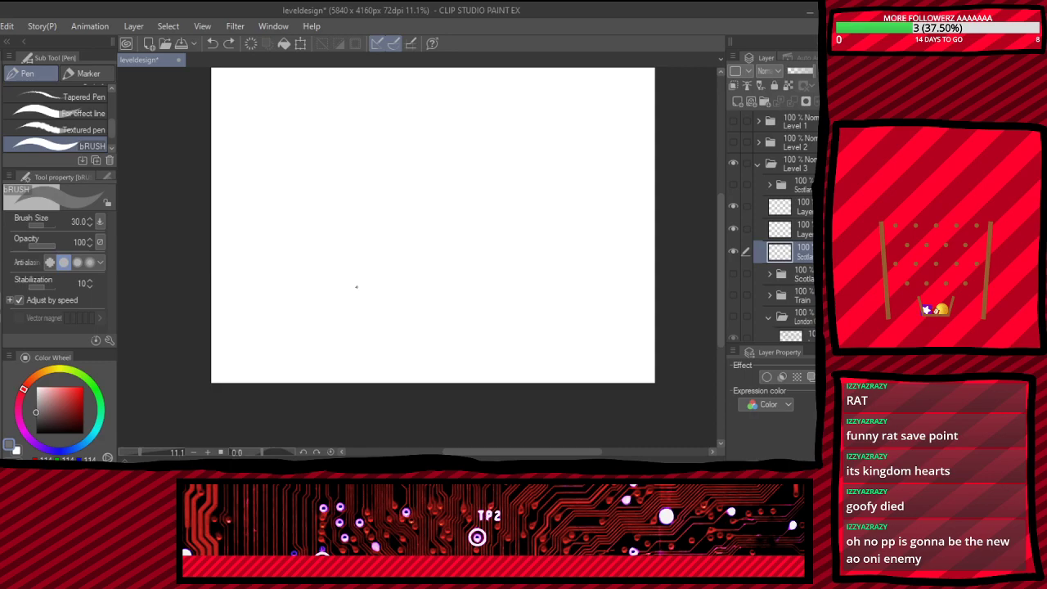
- Draw one large rectangular room outline across the middle of the canvas on the renamed Scotland layer
{"action": "mouse_move", "coordinate": [289, 115]}
{"action": "left_mouse_down"}
{"action": "mouse_move", "coordinate": [287, 164]}
{"action": "mouse_move", "coordinate": [532, 245]}
{"action": "mouse_move", "coordinate": [593, 245]}
{"action": "mouse_move", "coordinate": [275, 219]}
{"action": "mouse_move", "coordinate": [466, 327]}
{"action": "mouse_move", "coordinate": [556, 343]}
{"action": "mouse_move", "coordinate": [283, 108]}
{"action": "mouse_move", "coordinate": [278, 292]}
{"action": "mouse_move", "coordinate": [545, 293]}
{"action": "mouse_move", "coordinate": [530, 105]}
{"action": "mouse_move", "coordinate": [287, 110]}
{"action": "left_mouse_up"}
{"action": "key", "text": "ctrl+z"}
{"action": "key", "text": "ctrl+z"}
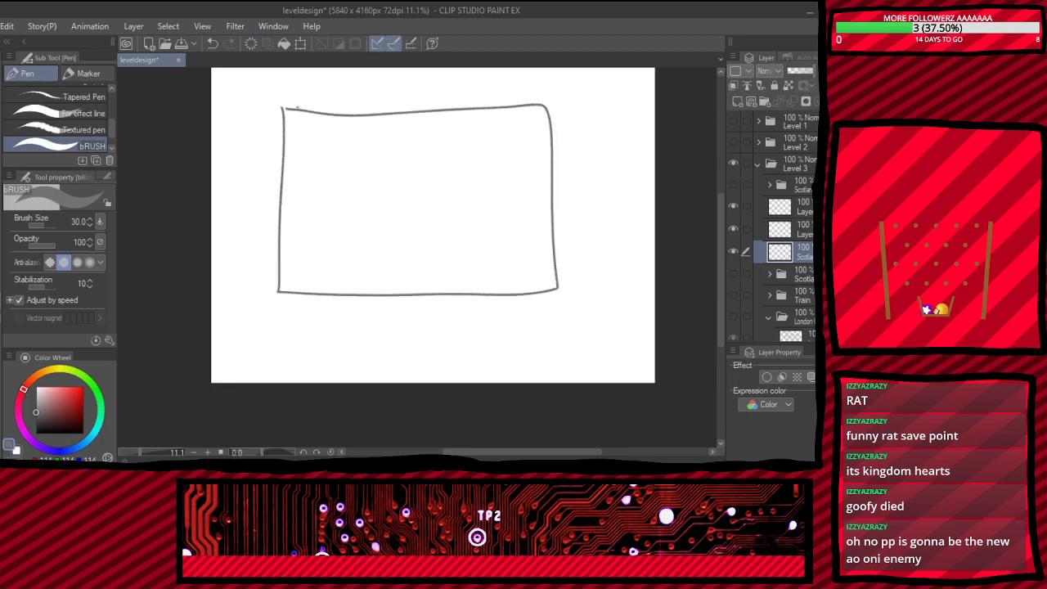
- Sketch a castle of three pointed-roof towers joined by railed bridges near the room's lower right corner
{"action": "scroll", "coordinate": [461, 209], "scroll_direction": "up", "scroll_amount": 3}
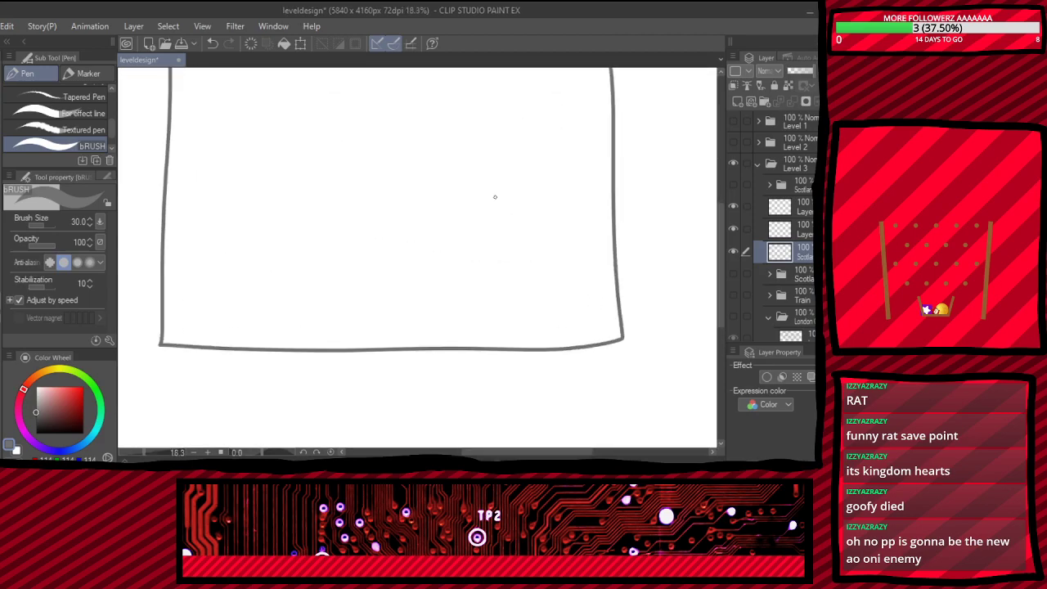
{"action": "mouse_move", "coordinate": [509, 230]}
{"action": "left_mouse_down"}
{"action": "mouse_move", "coordinate": [507, 279]}
{"action": "mouse_move", "coordinate": [547, 277]}
{"action": "mouse_move", "coordinate": [535, 232]}
{"action": "mouse_move", "coordinate": [511, 230]}
{"action": "mouse_move", "coordinate": [517, 208]}
{"action": "mouse_move", "coordinate": [569, 268]}
{"action": "mouse_move", "coordinate": [589, 239]}
{"action": "left_mouse_up"}
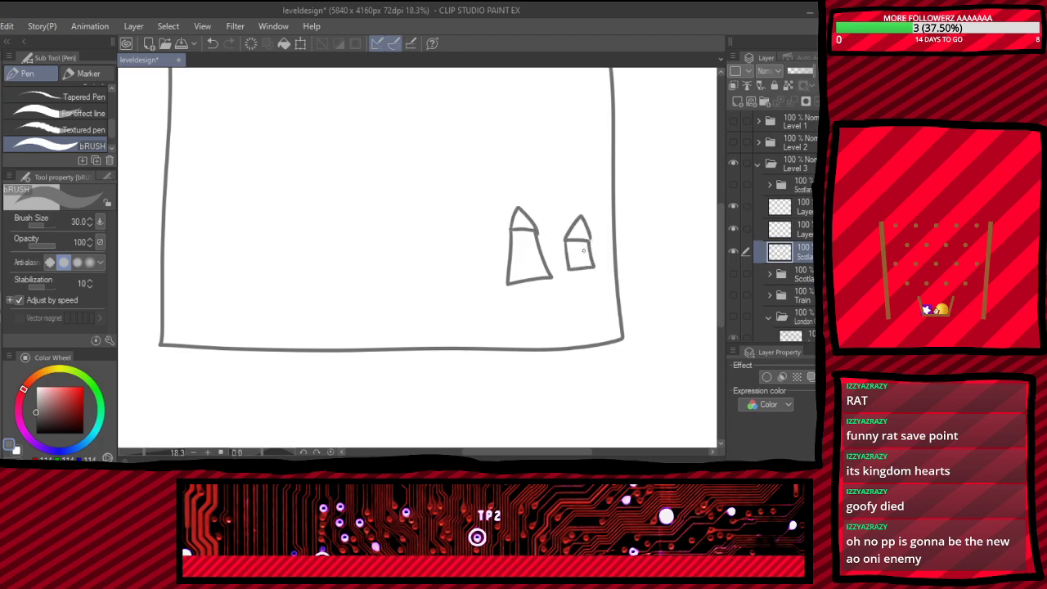
{"action": "mouse_move", "coordinate": [464, 252]}
{"action": "left_mouse_down"}
{"action": "mouse_move", "coordinate": [491, 280]}
{"action": "mouse_move", "coordinate": [464, 254]}
{"action": "mouse_move", "coordinate": [478, 235]}
{"action": "mouse_move", "coordinate": [491, 254]}
{"action": "mouse_move", "coordinate": [509, 252]}
{"action": "mouse_move", "coordinate": [507, 270]}
{"action": "mouse_move", "coordinate": [498, 256]}
{"action": "mouse_move", "coordinate": [505, 268]}
{"action": "mouse_move", "coordinate": [574, 250]}
{"action": "mouse_move", "coordinate": [566, 261]}
{"action": "left_mouse_up"}
{"action": "left_click_drag", "start_coordinate": [550, 251], "coordinate": [558, 264]}
{"action": "left_click_drag", "start_coordinate": [563, 252], "coordinate": [563, 264]}
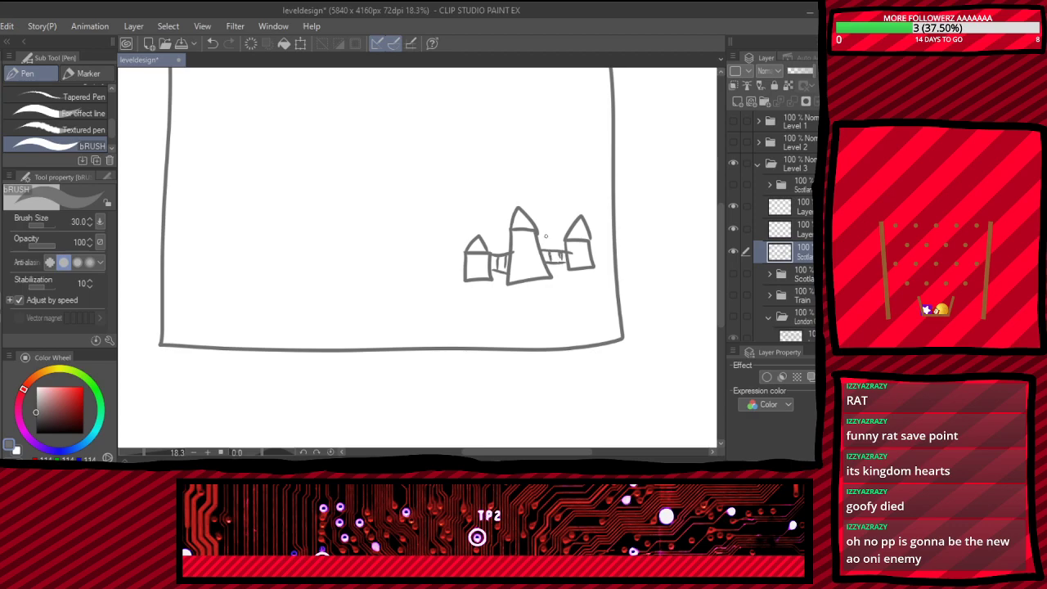
- Draw an arched window and a filled arched doorway on the castle's central tower
{"action": "mouse_move", "coordinate": [520, 249]}
{"action": "left_mouse_down"}
{"action": "mouse_move", "coordinate": [528, 234]}
{"action": "mouse_move", "coordinate": [530, 275]}
{"action": "left_mouse_up"}
{"action": "key", "text": "ctrl+z"}
{"action": "scroll", "coordinate": [534, 237], "scroll_direction": "down", "scroll_amount": 2}
{"action": "scroll", "coordinate": [512, 231], "scroll_direction": "up", "scroll_amount": 6}
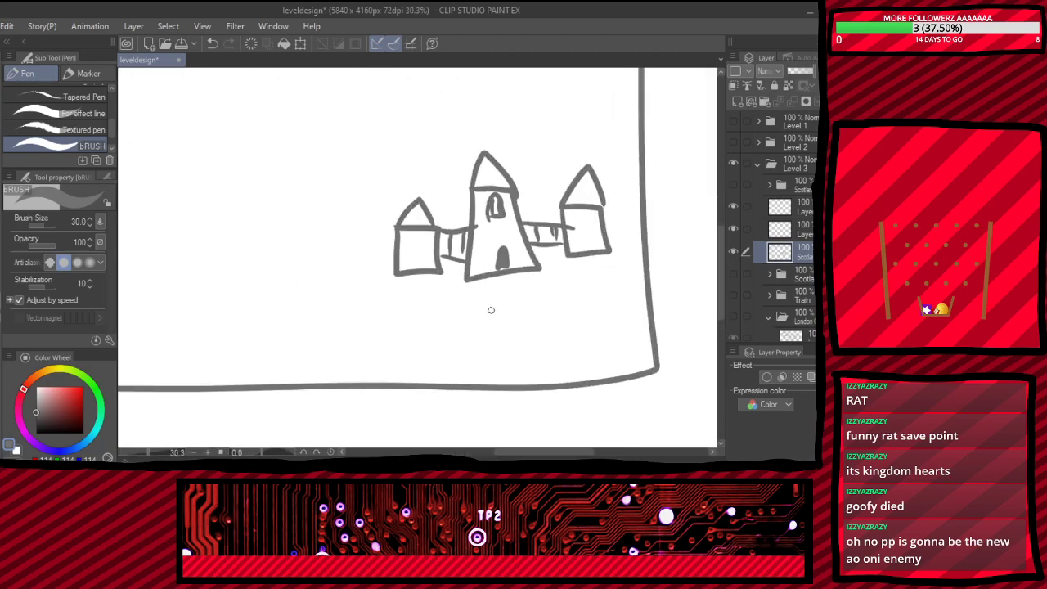
{"action": "mouse_move", "coordinate": [499, 207]}
{"action": "left_mouse_down"}
{"action": "mouse_move", "coordinate": [497, 224]}
{"action": "mouse_move", "coordinate": [483, 226]}
{"action": "left_mouse_up"}
- Draw two small irregular closed patches on the ground below the castle, one on each side
{"action": "scroll", "coordinate": [483, 226], "scroll_direction": "down", "scroll_amount": 3}
{"action": "scroll", "coordinate": [586, 278], "scroll_direction": "up", "scroll_amount": 4}
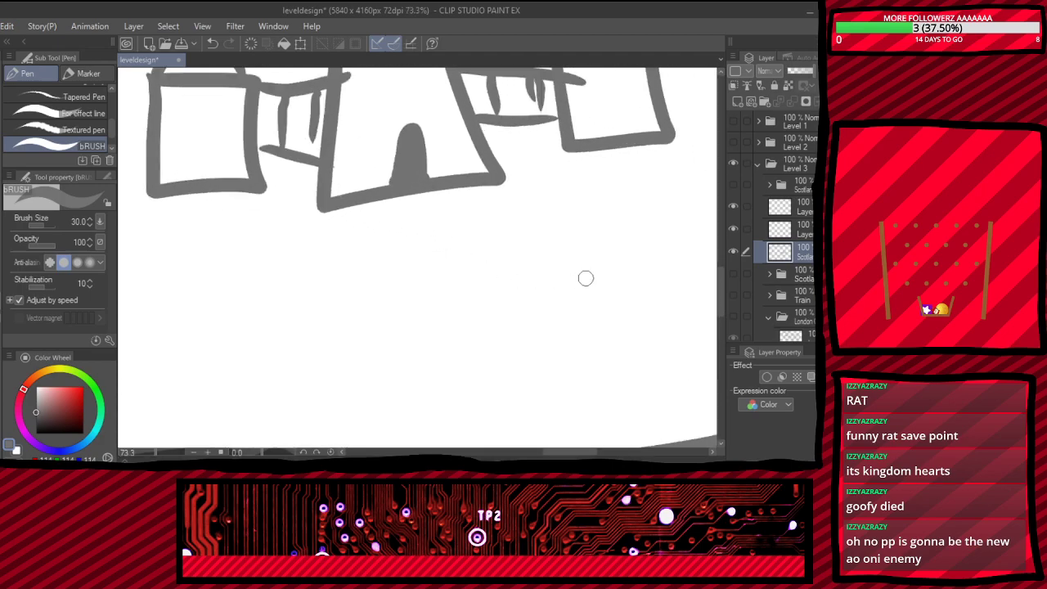
{"action": "mouse_move", "coordinate": [612, 283]}
{"action": "left_mouse_down"}
{"action": "mouse_move", "coordinate": [562, 301]}
{"action": "mouse_move", "coordinate": [616, 302]}
{"action": "mouse_move", "coordinate": [624, 266]}
{"action": "mouse_move", "coordinate": [518, 75]}
{"action": "left_mouse_up"}
{"action": "key", "text": "ctrl+z"}
{"action": "scroll", "coordinate": [650, 199], "scroll_direction": "down", "scroll_amount": 2}
{"action": "scroll", "coordinate": [580, 236], "scroll_direction": "down", "scroll_amount": 1}
{"action": "scroll", "coordinate": [622, 204], "scroll_direction": "up", "scroll_amount": 3}
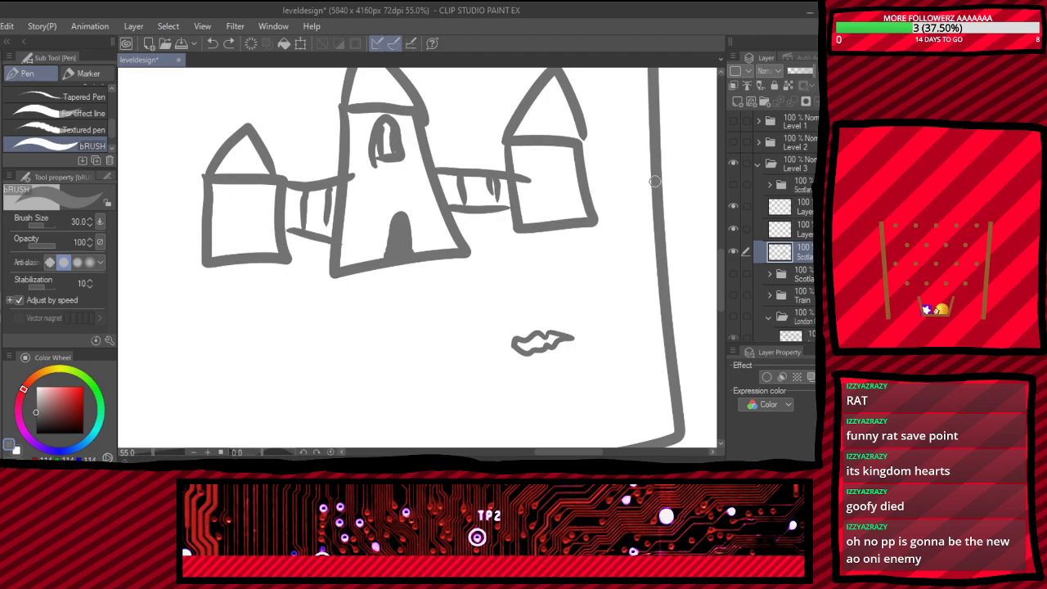
{"action": "mouse_move", "coordinate": [305, 360]}
{"action": "left_mouse_down"}
{"action": "mouse_move", "coordinate": [342, 382]}
{"action": "mouse_move", "coordinate": [366, 371]}
{"action": "mouse_move", "coordinate": [335, 354]}
{"action": "mouse_move", "coordinate": [304, 360]}
{"action": "left_mouse_up"}
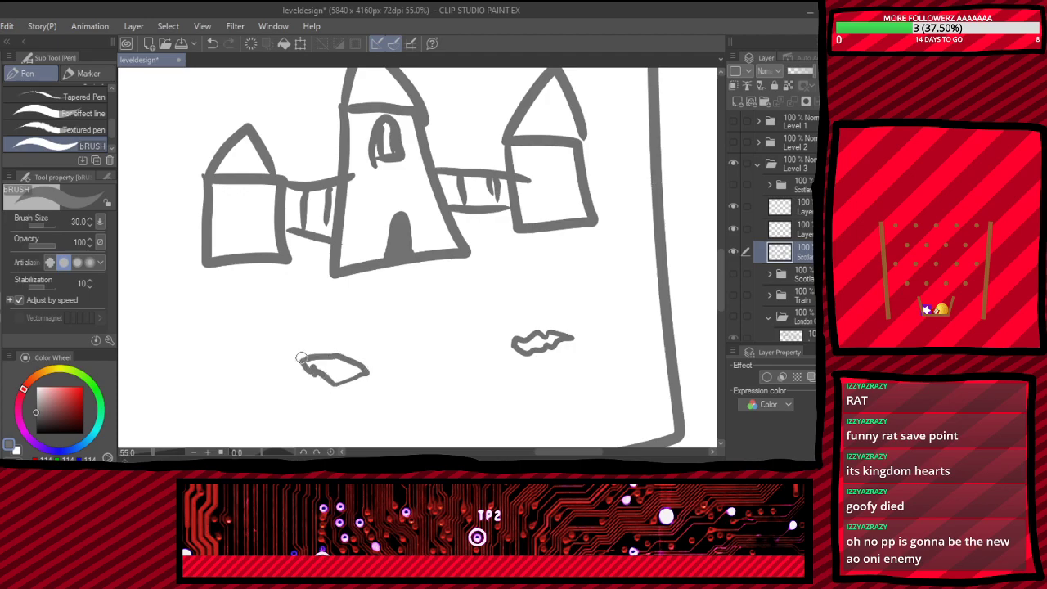
- Draw arched windows on the two side towers and erase a small spot inside the central tower's dark doorway
{"action": "mouse_move", "coordinate": [225, 216]}
{"action": "left_mouse_down"}
{"action": "mouse_move", "coordinate": [231, 194]}
{"action": "mouse_move", "coordinate": [248, 213]}
{"action": "mouse_move", "coordinate": [228, 216]}
{"action": "mouse_move", "coordinate": [241, 211]}
{"action": "left_mouse_up"}
{"action": "mouse_move", "coordinate": [533, 180]}
{"action": "left_mouse_down"}
{"action": "mouse_move", "coordinate": [535, 162]}
{"action": "mouse_move", "coordinate": [563, 180]}
{"action": "mouse_move", "coordinate": [548, 180]}
{"action": "left_mouse_up"}
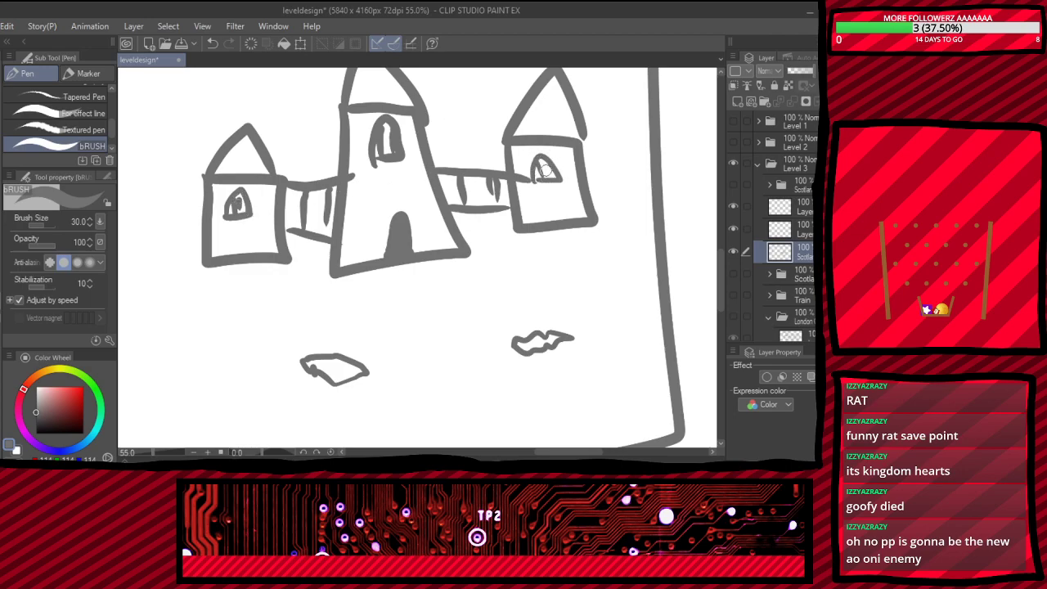
{"action": "key", "text": "e"}
{"action": "left_click", "coordinate": [400, 234]}
{"action": "left_click_drag", "start_coordinate": [400, 236], "coordinate": [427, 254]}
{"action": "key", "text": "ctrl+z"}
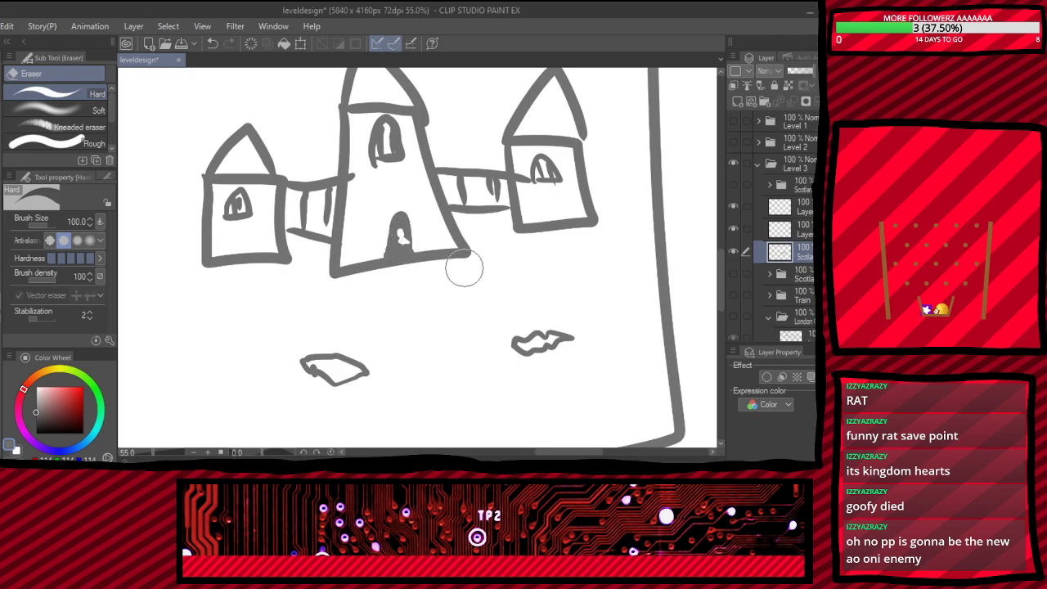
{"action": "key", "text": "p"}
{"action": "scroll", "coordinate": [513, 303], "scroll_direction": "down", "scroll_amount": 1}
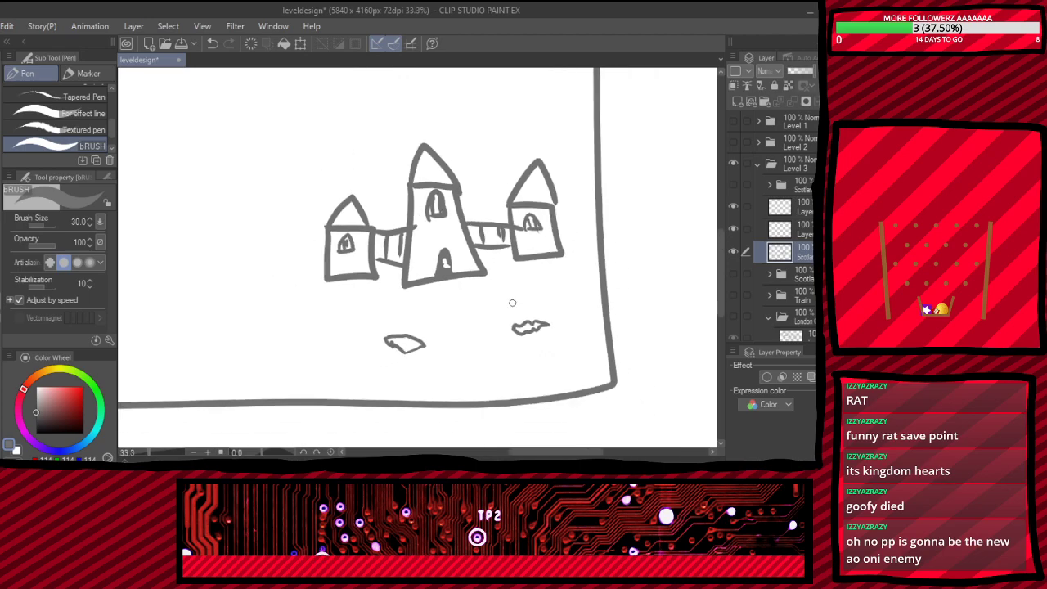
{"action": "scroll", "coordinate": [515, 307], "scroll_direction": "down", "scroll_amount": 1}
{"action": "scroll", "coordinate": [532, 310], "scroll_direction": "up", "scroll_amount": 2}
{"action": "scroll", "coordinate": [552, 315], "scroll_direction": "down", "scroll_amount": 3}
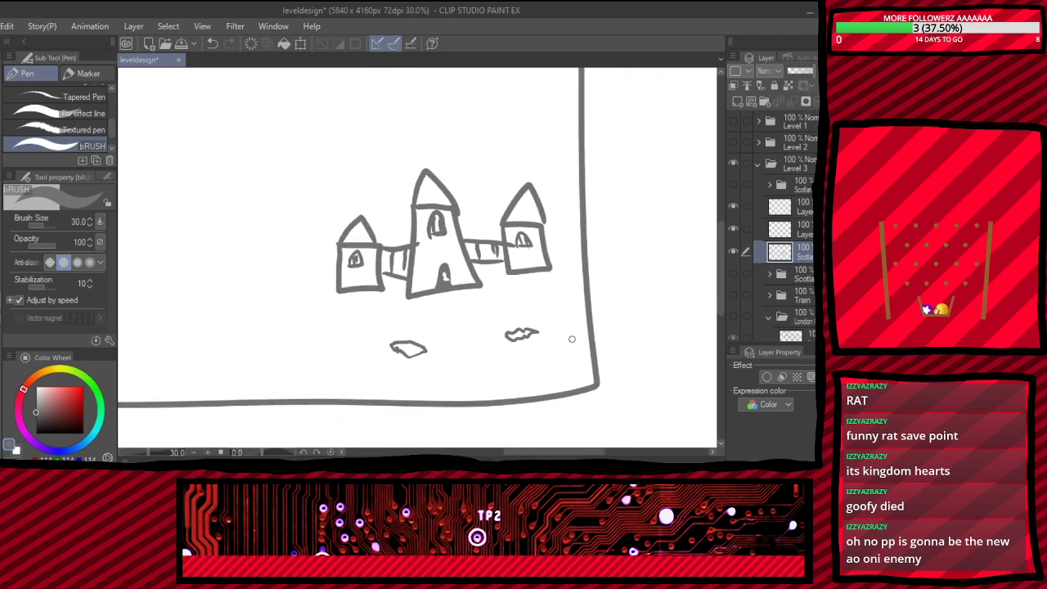
{"action": "scroll", "coordinate": [533, 321], "scroll_direction": "up", "scroll_amount": 2}
{"action": "scroll", "coordinate": [533, 322], "scroll_direction": "up", "scroll_amount": 3}
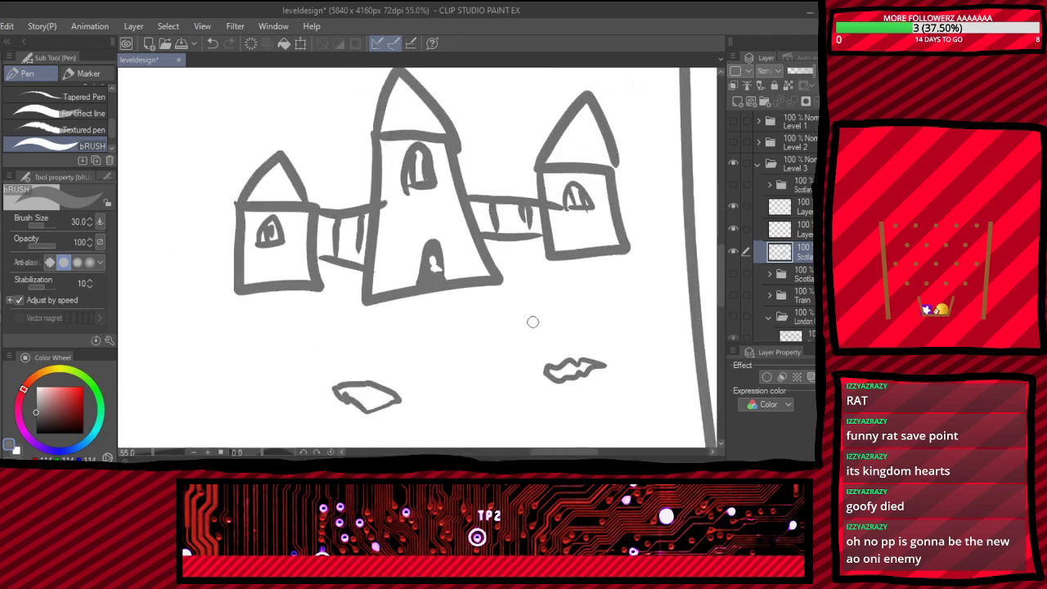
{"action": "mouse_move", "coordinate": [570, 361]}
{"action": "left_mouse_down"}
{"action": "mouse_move", "coordinate": [563, 289]}
{"action": "mouse_move", "coordinate": [506, 247]}
{"action": "mouse_move", "coordinate": [523, 223]}
{"action": "mouse_move", "coordinate": [583, 358]}
{"action": "left_mouse_up"}
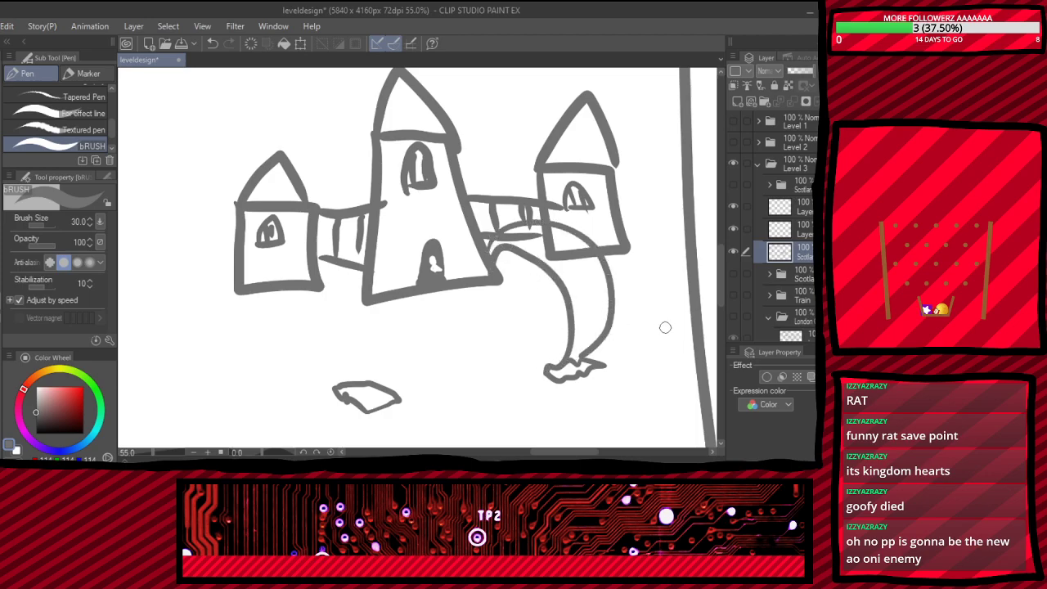
{"action": "scroll", "coordinate": [666, 327], "scroll_direction": "down", "scroll_amount": 3}
{"action": "key", "text": "ctrl+z"}
{"action": "key", "text": "ctrl+z"}
{"action": "scroll", "coordinate": [659, 298], "scroll_direction": "up", "scroll_amount": 3}
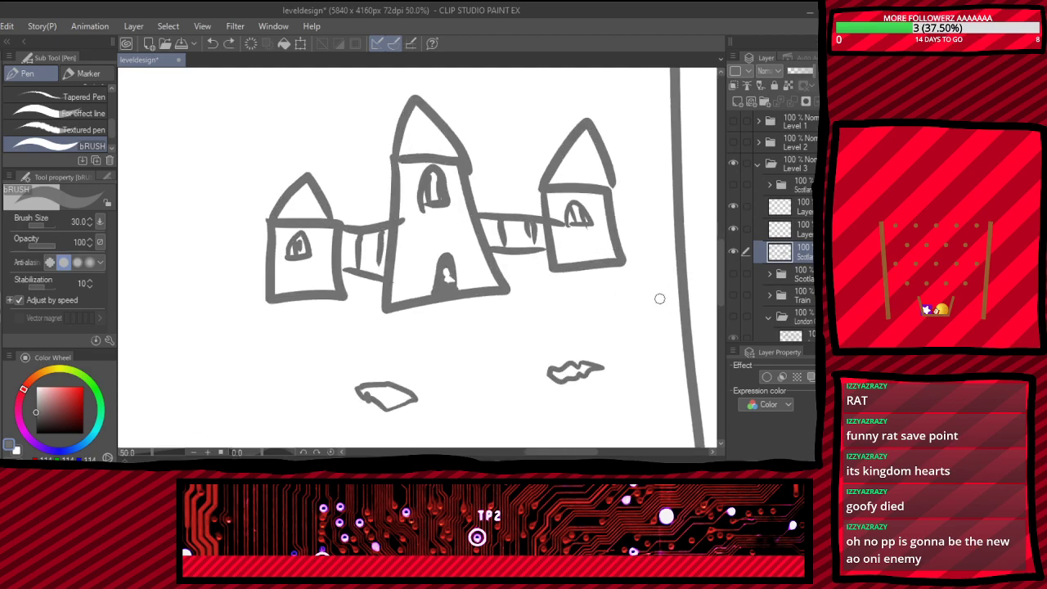
- Draw a long curved creature rising from the right-hand ground patch and arching over the castle's right tower, ending in a forked tip
{"action": "scroll", "coordinate": [660, 299], "scroll_direction": "up", "scroll_amount": 1}
{"action": "mouse_move", "coordinate": [530, 386]}
{"action": "left_mouse_down"}
{"action": "mouse_move", "coordinate": [501, 380]}
{"action": "mouse_move", "coordinate": [491, 230]}
{"action": "mouse_move", "coordinate": [612, 227]}
{"action": "mouse_move", "coordinate": [613, 268]}
{"action": "mouse_move", "coordinate": [541, 264]}
{"action": "mouse_move", "coordinate": [534, 383]}
{"action": "left_mouse_up"}
{"action": "mouse_move", "coordinate": [613, 267]}
{"action": "left_mouse_down"}
{"action": "mouse_move", "coordinate": [585, 296]}
{"action": "mouse_move", "coordinate": [620, 267]}
{"action": "mouse_move", "coordinate": [670, 286]}
{"action": "left_mouse_up"}
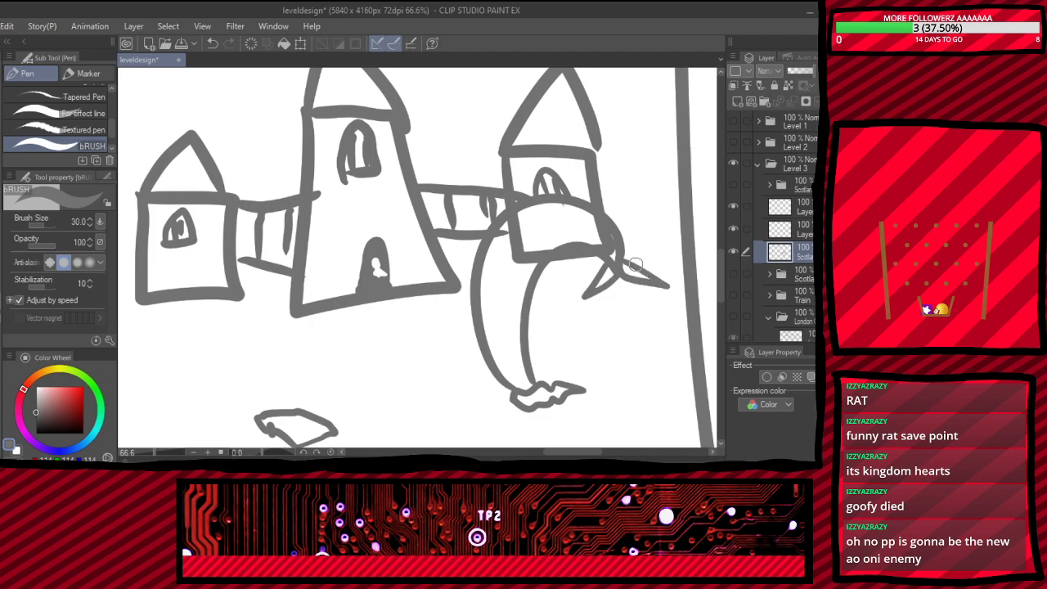
{"action": "scroll", "coordinate": [636, 264], "scroll_direction": "down", "scroll_amount": 5}
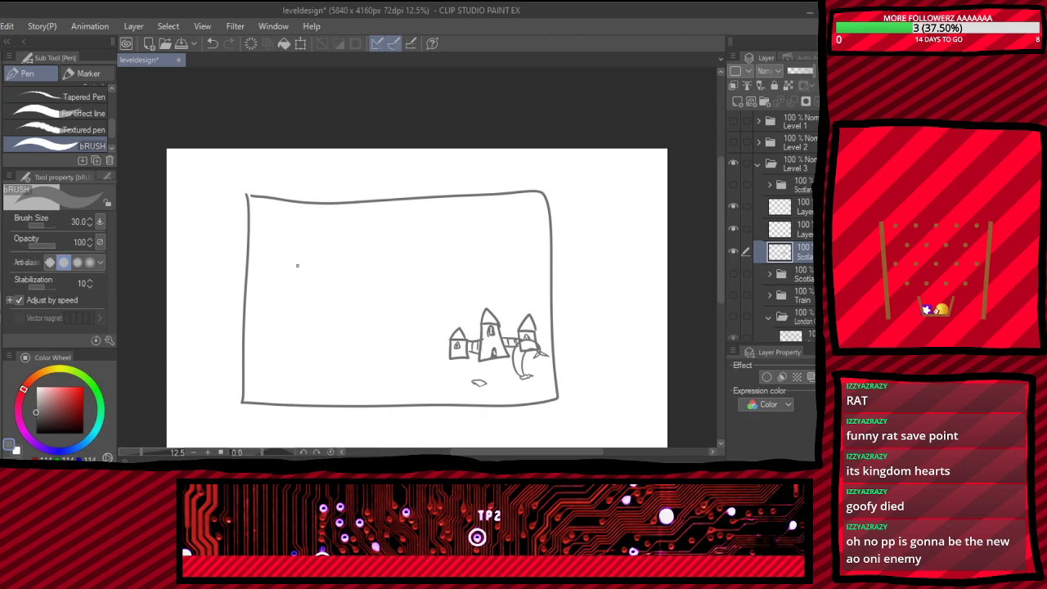
- Scribble a small mark in the room's upper left corner and draw a large flat oval near its upper right corner
{"action": "scroll", "coordinate": [297, 265], "scroll_direction": "down", "scroll_amount": 1}
{"action": "scroll", "coordinate": [310, 254], "scroll_direction": "up", "scroll_amount": 2}
{"action": "scroll", "coordinate": [331, 250], "scroll_direction": "down", "scroll_amount": 1}
{"action": "scroll", "coordinate": [344, 258], "scroll_direction": "up", "scroll_amount": 3}
{"action": "scroll", "coordinate": [337, 257], "scroll_direction": "down", "scroll_amount": 3}
{"action": "scroll", "coordinate": [335, 257], "scroll_direction": "down", "scroll_amount": 1}
{"action": "scroll", "coordinate": [280, 313], "scroll_direction": "up", "scroll_amount": 2}
{"action": "scroll", "coordinate": [262, 291], "scroll_direction": "down", "scroll_amount": 1}
{"action": "mouse_move", "coordinate": [271, 183]}
{"action": "left_mouse_down"}
{"action": "mouse_move", "coordinate": [287, 168]}
{"action": "mouse_move", "coordinate": [286, 183]}
{"action": "left_mouse_up"}
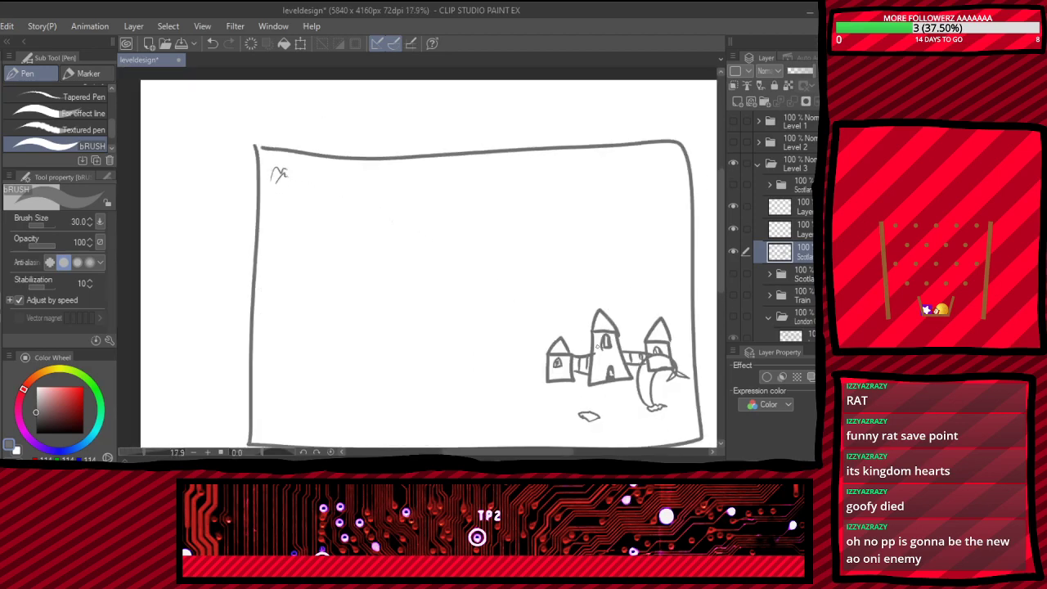
{"action": "mouse_move", "coordinate": [579, 178]}
{"action": "left_mouse_down"}
{"action": "mouse_move", "coordinate": [551, 180]}
{"action": "mouse_move", "coordinate": [571, 221]}
{"action": "mouse_move", "coordinate": [588, 177]}
{"action": "left_mouse_up"}
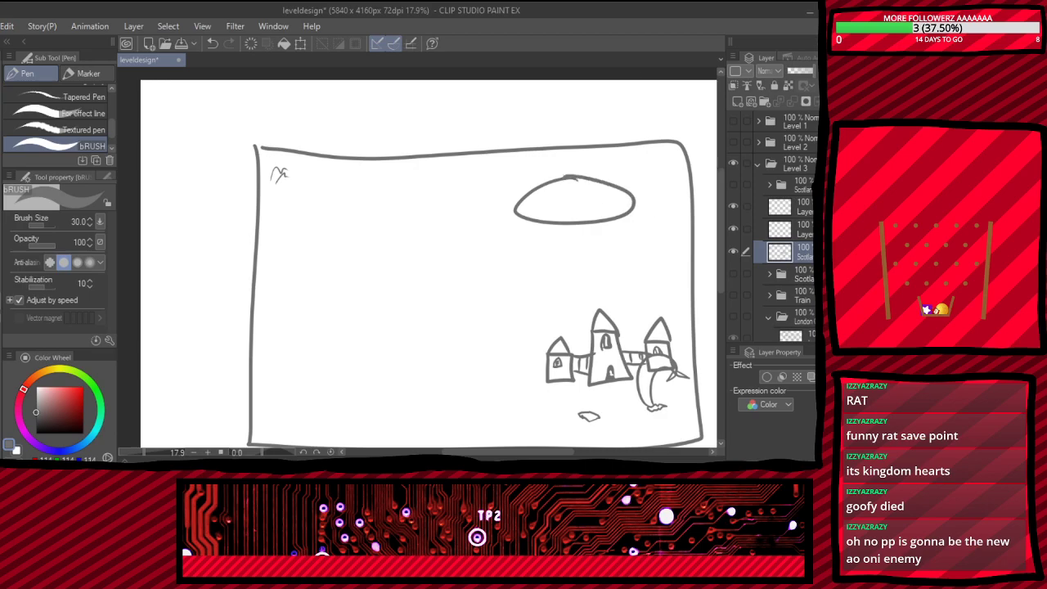
- Sketch a cluster of small pointed-roof houses near the room's upper wall, left of the oval
{"action": "scroll", "coordinate": [629, 202], "scroll_direction": "down", "scroll_amount": 3}
{"action": "scroll", "coordinate": [547, 224], "scroll_direction": "up", "scroll_amount": 5}
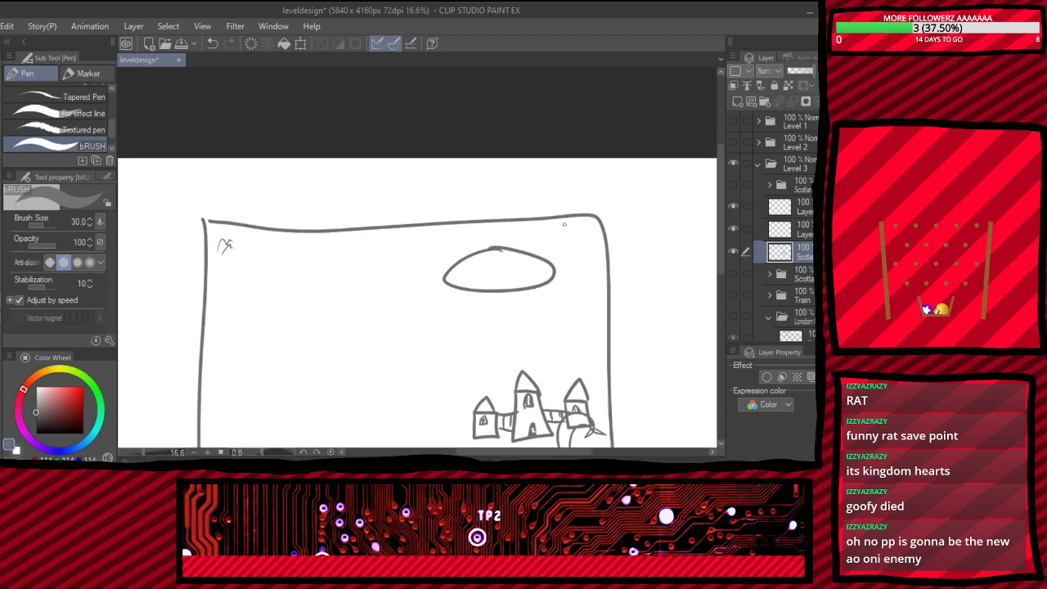
{"action": "scroll", "coordinate": [491, 233], "scroll_direction": "down", "scroll_amount": 2}
{"action": "scroll", "coordinate": [528, 300], "scroll_direction": "up", "scroll_amount": 2}
{"action": "scroll", "coordinate": [524, 191], "scroll_direction": "down", "scroll_amount": 1}
{"action": "scroll", "coordinate": [524, 191], "scroll_direction": "down", "scroll_amount": 3}
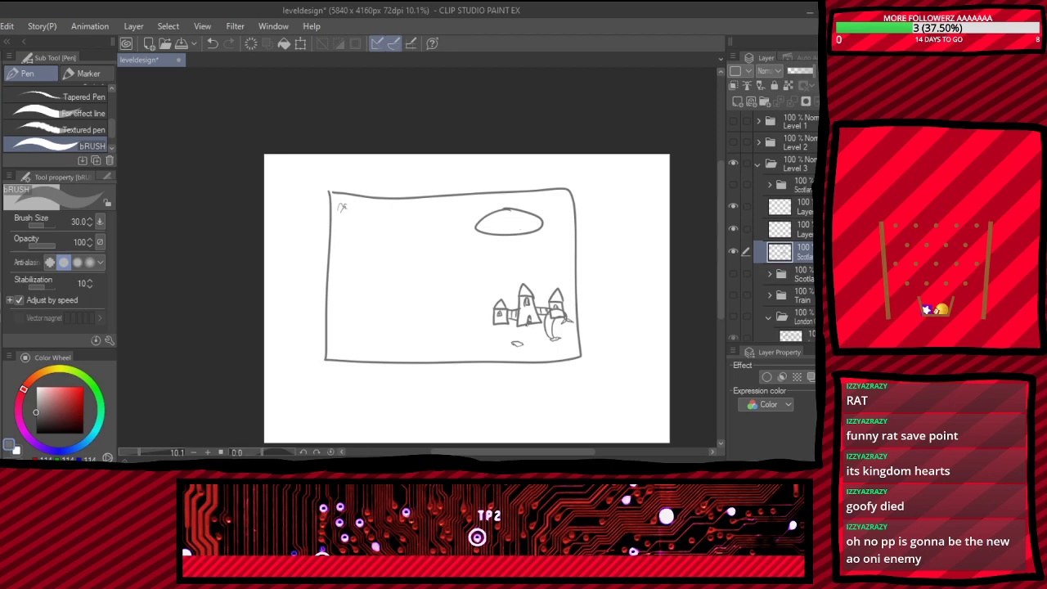
{"action": "scroll", "coordinate": [469, 279], "scroll_direction": "up", "scroll_amount": 2}
{"action": "scroll", "coordinate": [414, 243], "scroll_direction": "down", "scroll_amount": 1}
{"action": "scroll", "coordinate": [402, 182], "scroll_direction": "up", "scroll_amount": 3}
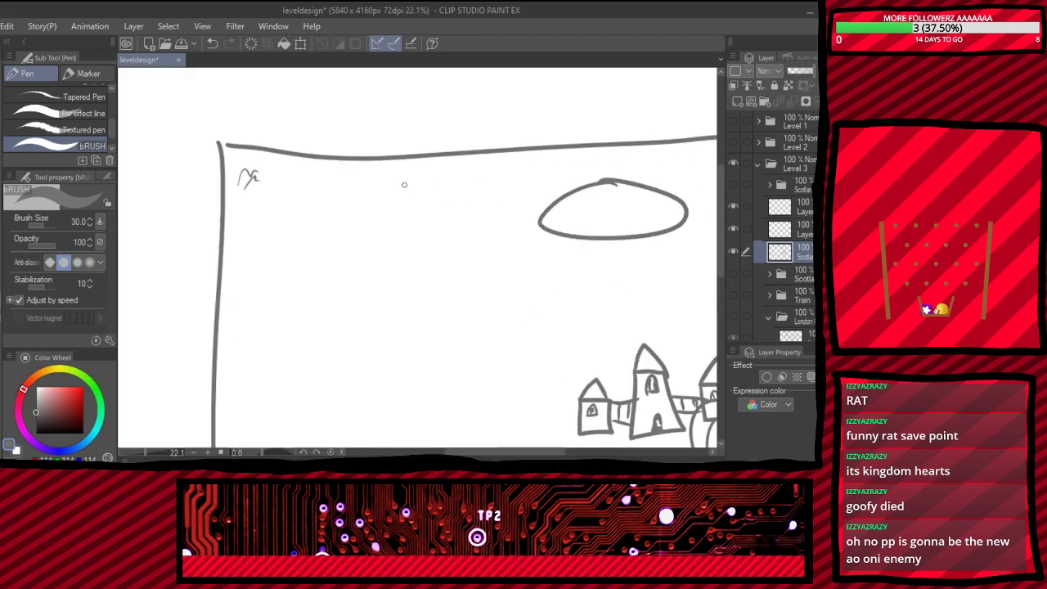
{"action": "mouse_move", "coordinate": [434, 221]}
{"action": "left_mouse_down"}
{"action": "mouse_move", "coordinate": [456, 240]}
{"action": "mouse_move", "coordinate": [439, 202]}
{"action": "mouse_move", "coordinate": [484, 235]}
{"action": "mouse_move", "coordinate": [457, 222]}
{"action": "mouse_move", "coordinate": [482, 217]}
{"action": "mouse_move", "coordinate": [451, 268]}
{"action": "mouse_move", "coordinate": [474, 255]}
{"action": "mouse_move", "coordinate": [455, 242]}
{"action": "mouse_move", "coordinate": [476, 259]}
{"action": "mouse_move", "coordinate": [506, 255]}
{"action": "mouse_move", "coordinate": [495, 232]}
{"action": "mouse_move", "coordinate": [478, 243]}
{"action": "mouse_move", "coordinate": [500, 230]}
{"action": "left_mouse_up"}
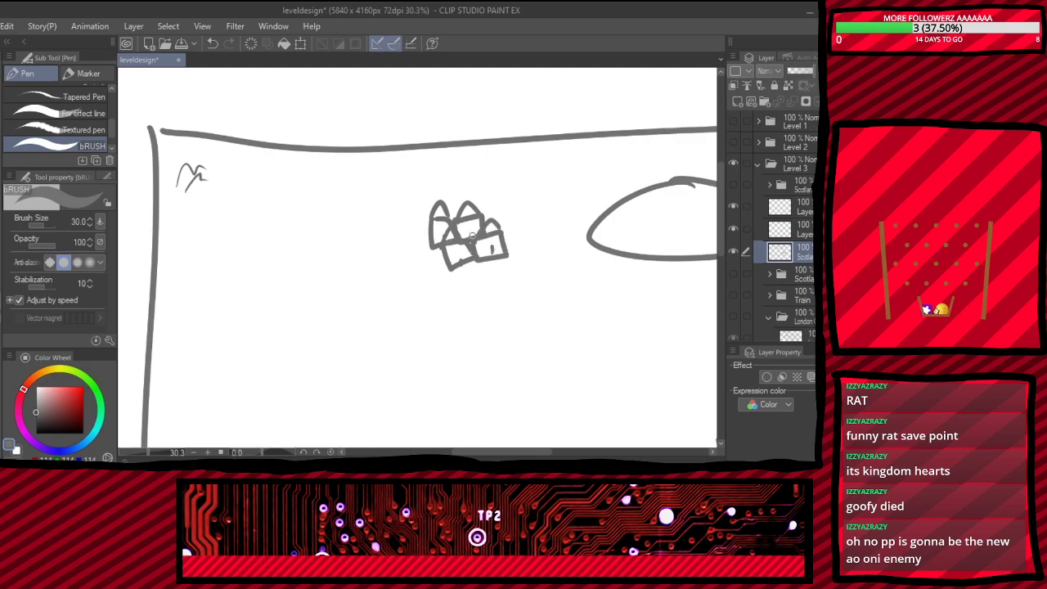
{"action": "scroll", "coordinate": [364, 218], "scroll_direction": "down", "scroll_amount": 5}
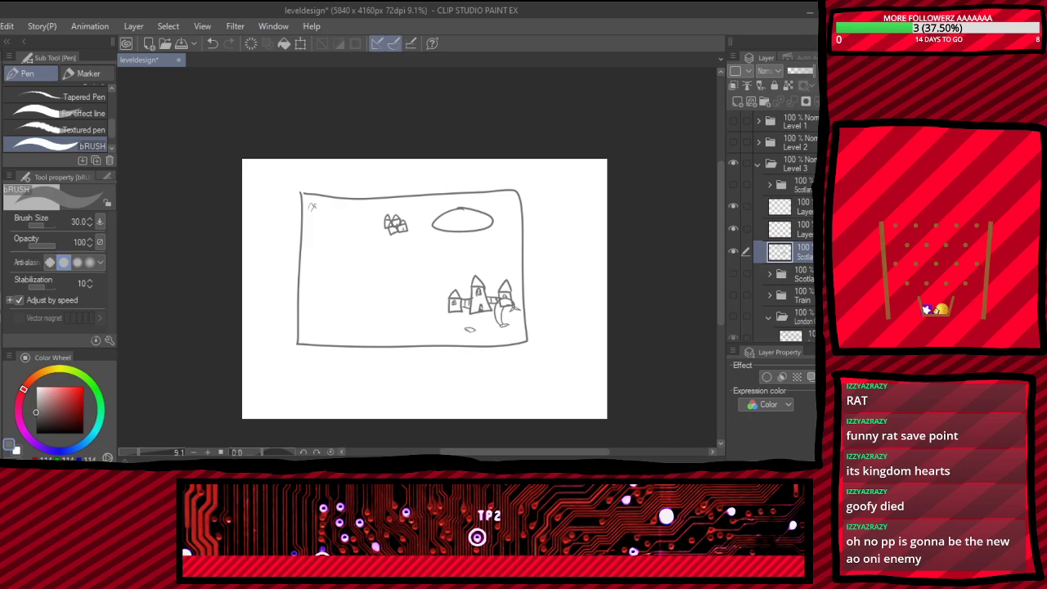
- Move the three loose map layers into the Scotland folder directly below them, make that folder visible and select its bottom layer
{"action": "left_click", "coordinate": [796, 206]}
{"action": "left_click", "coordinate": [796, 252], "text": "shift"}
{"action": "left_click_drag", "start_coordinate": [796, 252], "coordinate": [795, 274]}
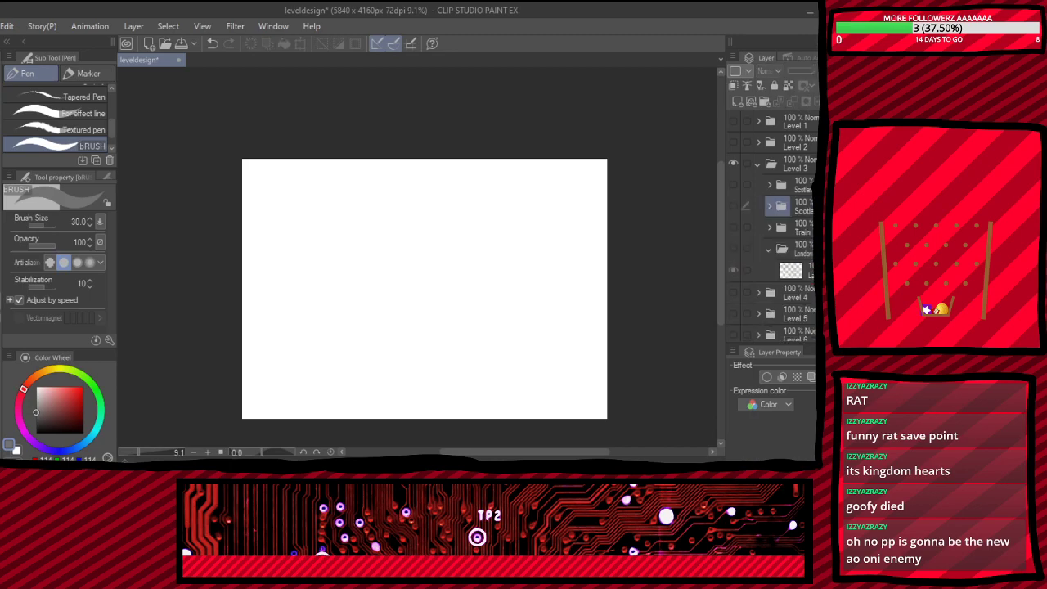
{"action": "left_click", "coordinate": [769, 206]}
{"action": "left_click", "coordinate": [795, 295]}
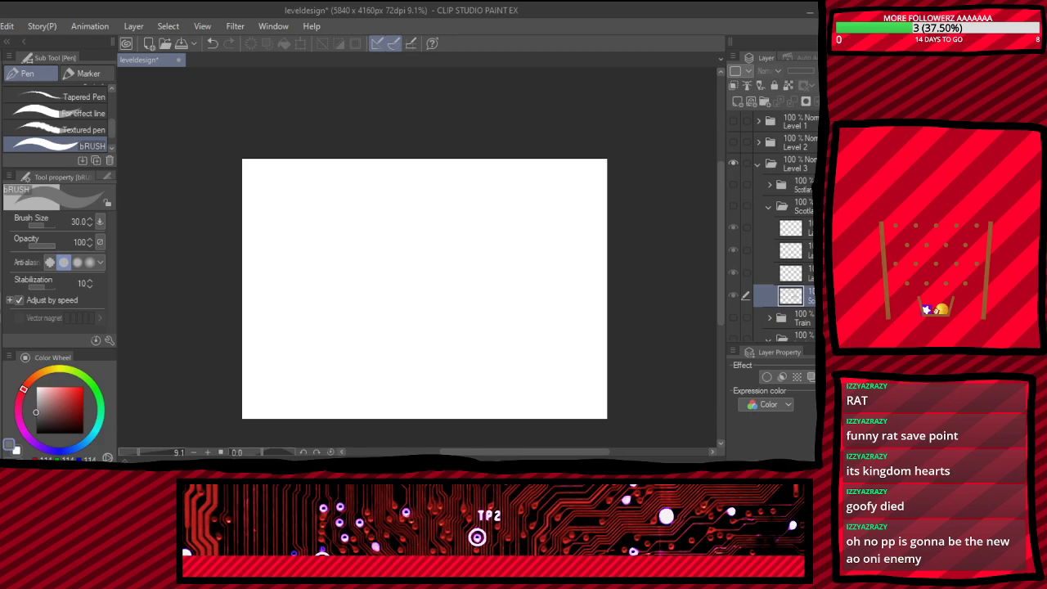
{"action": "left_click", "coordinate": [733, 206]}
{"action": "scroll", "coordinate": [346, 229], "scroll_direction": "up", "scroll_amount": 2}
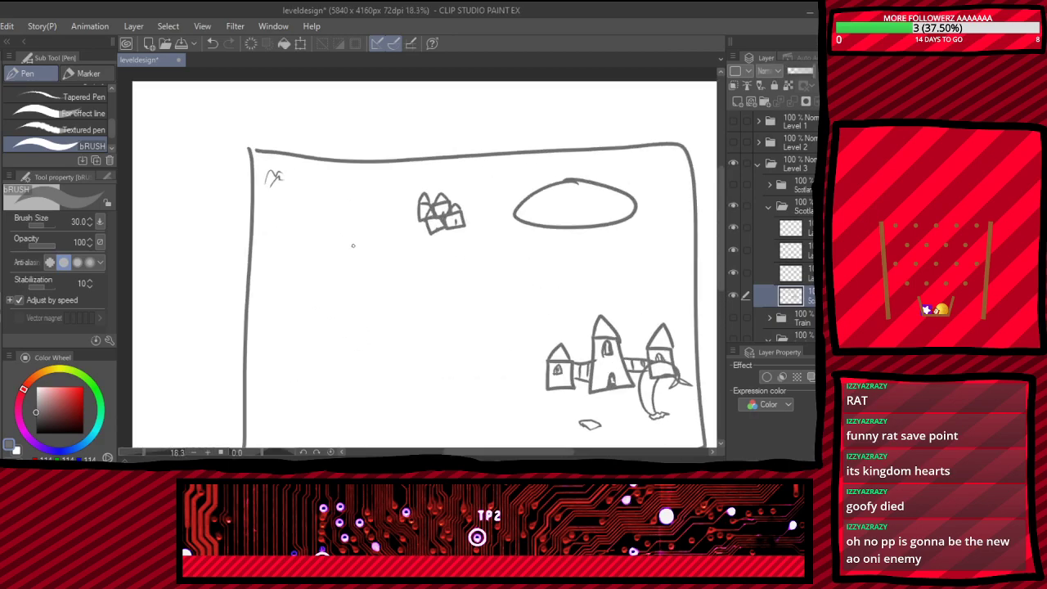
- Draw two adjoining mountain outlines in the room's upper right corner and a small closed patch beneath them beside the oval
{"action": "left_click_drag", "start_coordinate": [354, 246], "coordinate": [329, 286]}
{"action": "key", "text": "ctrl+z"}
{"action": "scroll", "coordinate": [334, 306], "scroll_direction": "up", "scroll_amount": 2}
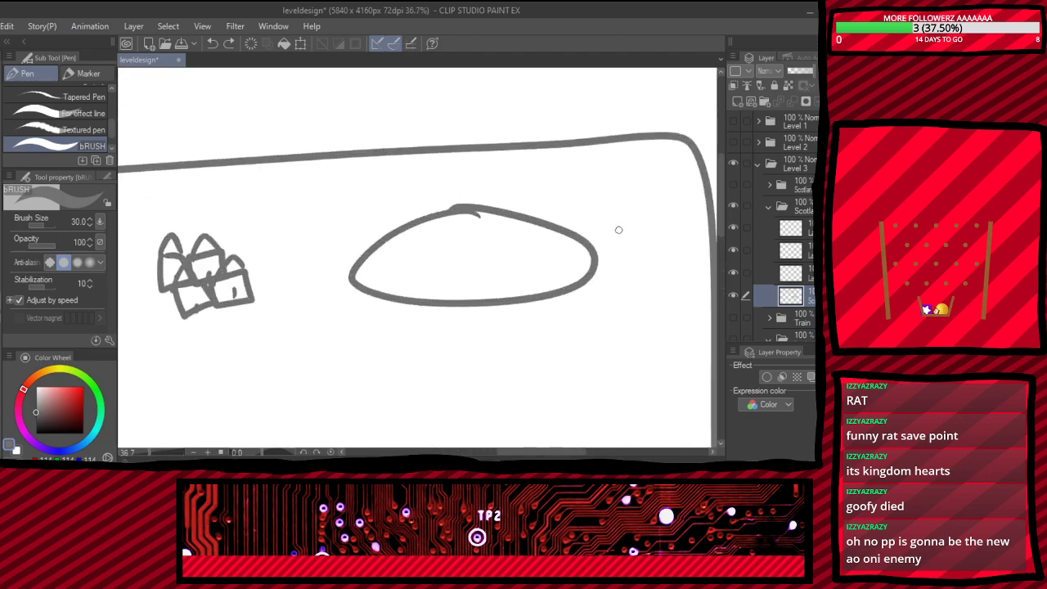
{"action": "mouse_move", "coordinate": [590, 215]}
{"action": "left_mouse_down"}
{"action": "mouse_move", "coordinate": [627, 159]}
{"action": "mouse_move", "coordinate": [664, 206]}
{"action": "mouse_move", "coordinate": [612, 214]}
{"action": "mouse_move", "coordinate": [550, 202]}
{"action": "mouse_move", "coordinate": [594, 215]}
{"action": "left_mouse_up"}
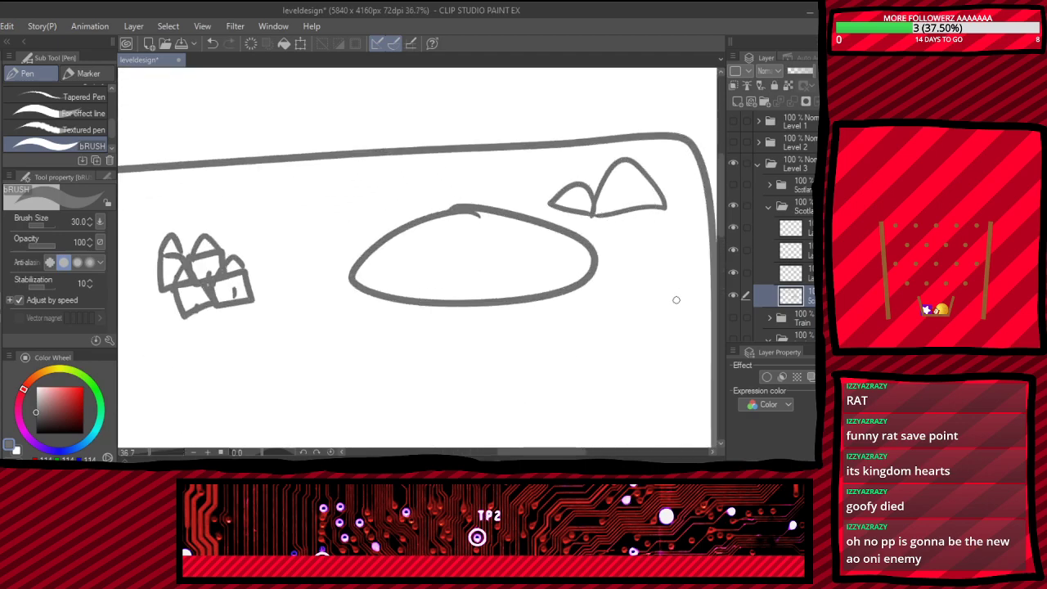
{"action": "mouse_move", "coordinate": [640, 284]}
{"action": "left_mouse_down"}
{"action": "mouse_move", "coordinate": [608, 307]}
{"action": "mouse_move", "coordinate": [647, 280]}
{"action": "left_mouse_up"}
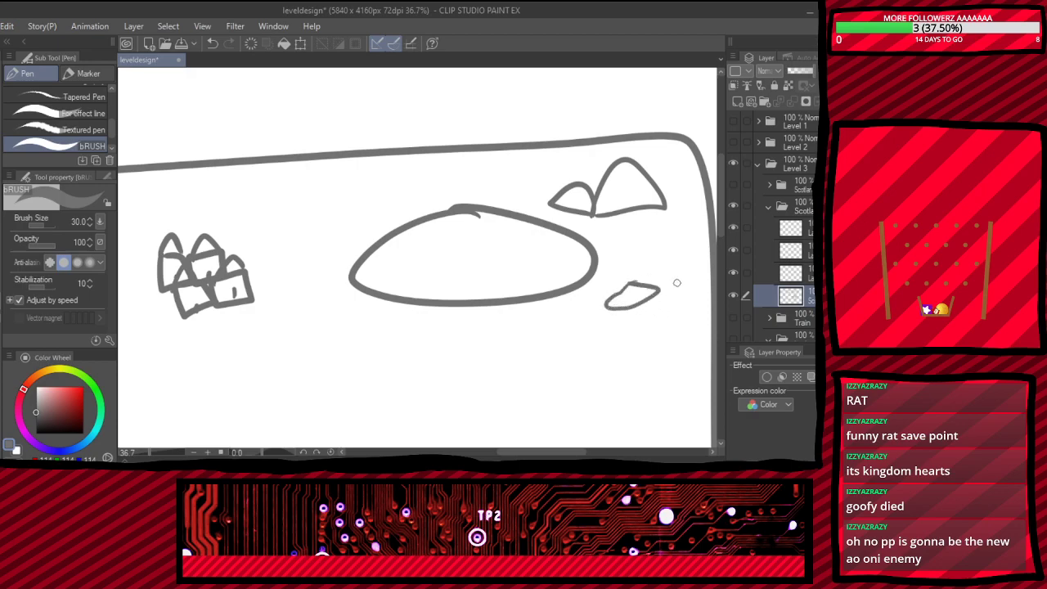
- Examine the overall room layout and the empty area left of the houses and the castle
{"action": "scroll", "coordinate": [129, 199], "scroll_direction": "down", "scroll_amount": 3}
{"action": "scroll", "coordinate": [470, 180], "scroll_direction": "up", "scroll_amount": 3}
{"action": "scroll", "coordinate": [437, 175], "scroll_direction": "up", "scroll_amount": 1}
{"action": "scroll", "coordinate": [461, 229], "scroll_direction": "down", "scroll_amount": 1}
{"action": "scroll", "coordinate": [486, 223], "scroll_direction": "down", "scroll_amount": 5}
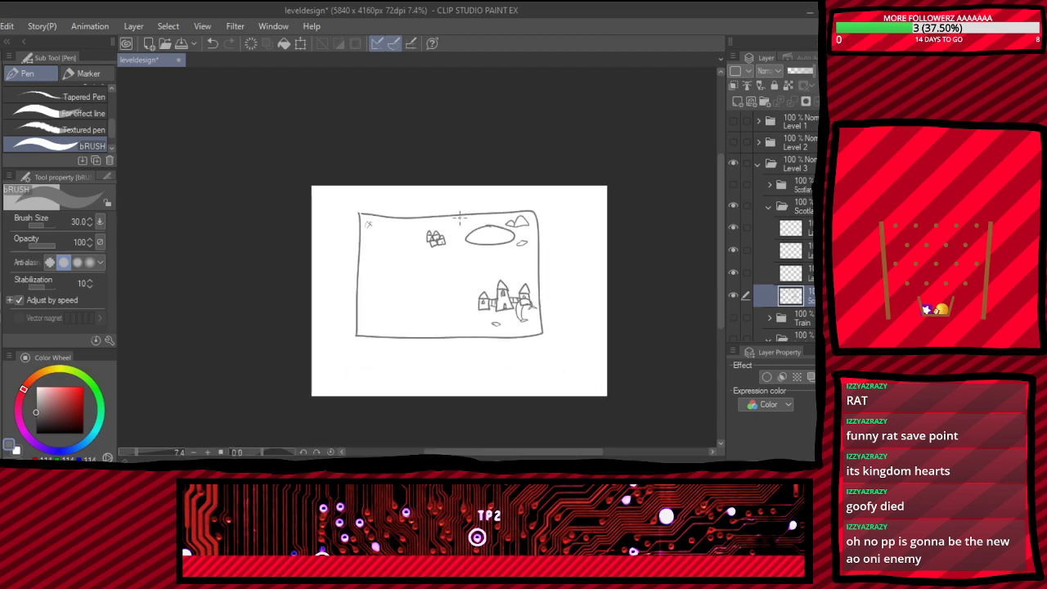
{"action": "scroll", "coordinate": [459, 216], "scroll_direction": "up", "scroll_amount": 2}
{"action": "scroll", "coordinate": [492, 220], "scroll_direction": "down", "scroll_amount": 3}
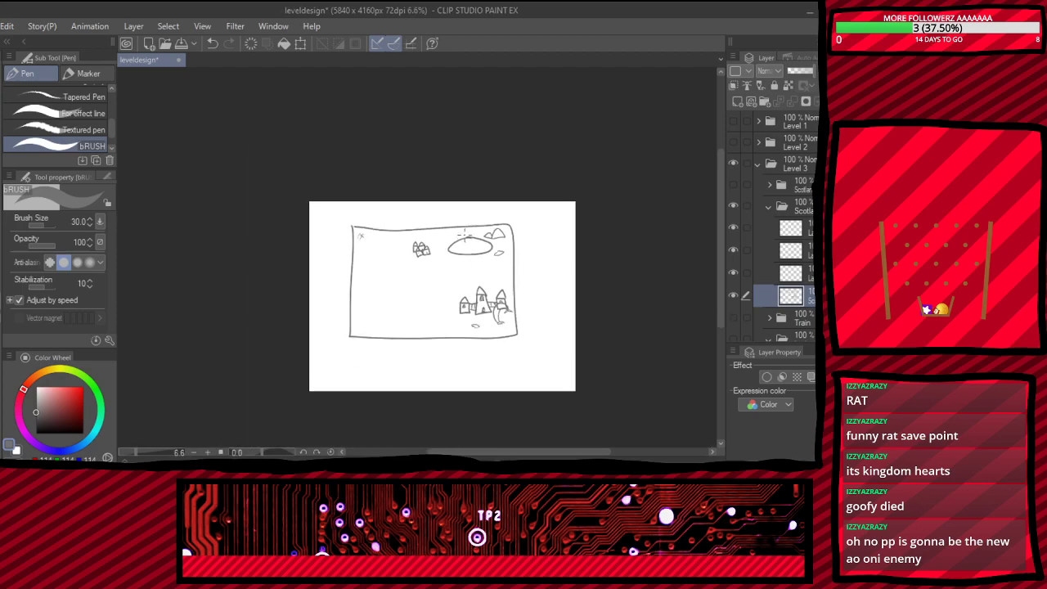
{"action": "scroll", "coordinate": [357, 265], "scroll_direction": "up", "scroll_amount": 3}
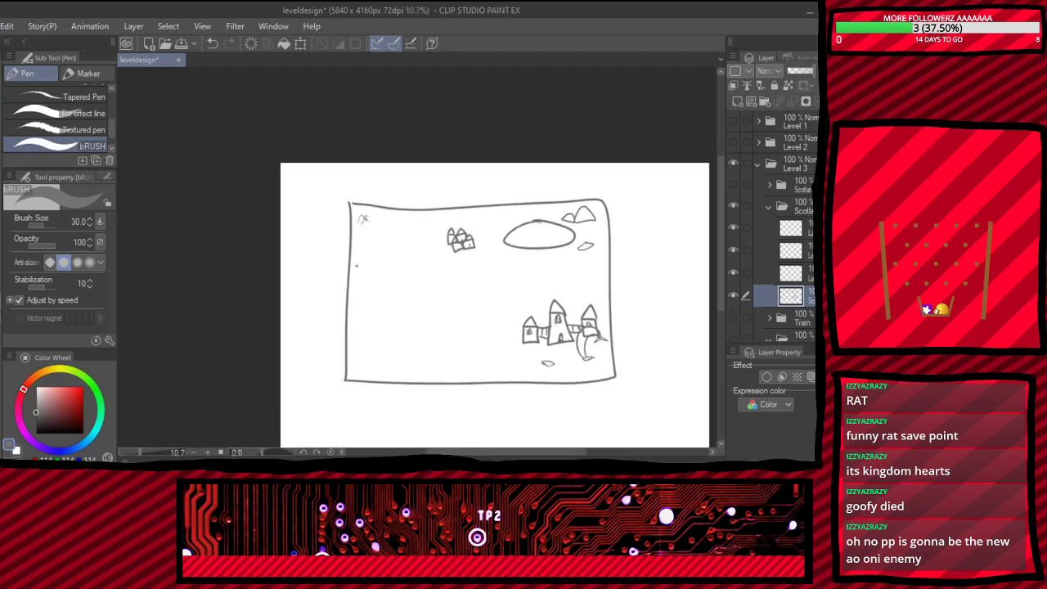
{"action": "scroll", "coordinate": [426, 286], "scroll_direction": "down", "scroll_amount": 1}
{"action": "scroll", "coordinate": [443, 301], "scroll_direction": "up", "scroll_amount": 1}
{"action": "scroll", "coordinate": [384, 264], "scroll_direction": "up", "scroll_amount": 2}
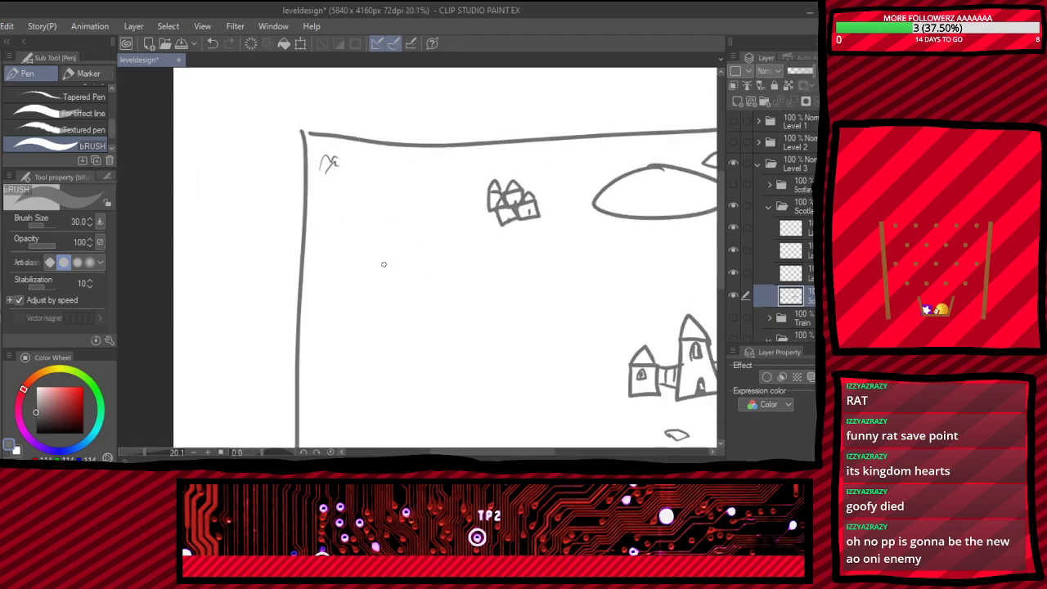
{"action": "mouse_move", "coordinate": [331, 299]}
{"action": "left_mouse_down"}
{"action": "mouse_move", "coordinate": [358, 199]}
{"action": "mouse_move", "coordinate": [554, 350]}
{"action": "left_mouse_up"}
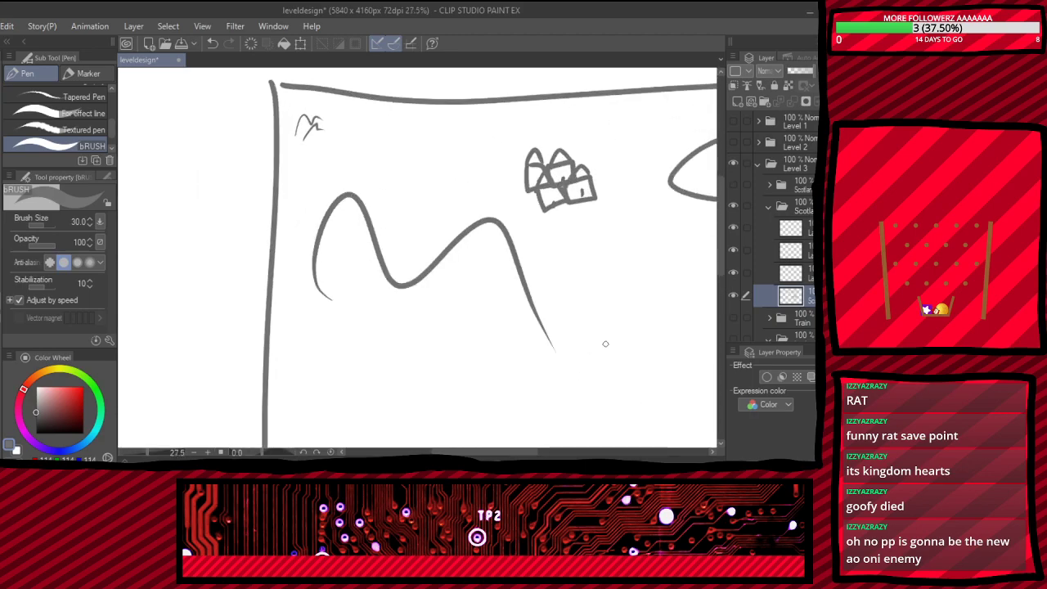
{"action": "key", "text": "ctrl+z"}
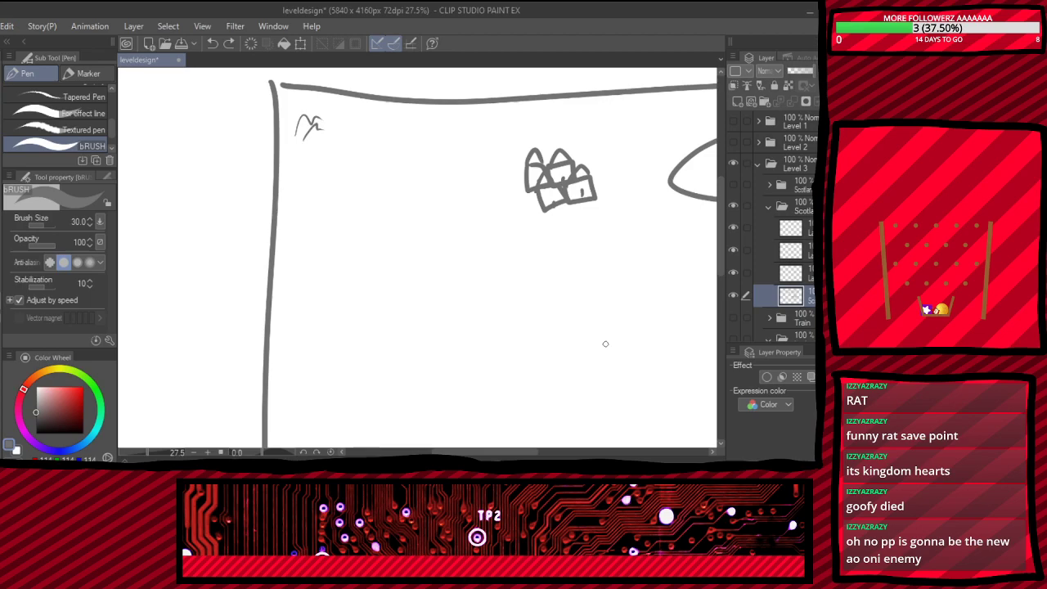
{"action": "left_click_drag", "start_coordinate": [435, 325], "coordinate": [523, 220]}
{"action": "key", "text": "ctrl+z"}
- Close the gap at the room's upper left corner and draw a small pointed-roof tower with window and door by the left wall
{"action": "left_click_drag", "start_coordinate": [271, 83], "coordinate": [283, 85]}
{"action": "mouse_move", "coordinate": [297, 236]}
{"action": "left_mouse_down"}
{"action": "mouse_move", "coordinate": [292, 278]}
{"action": "mouse_move", "coordinate": [323, 249]}
{"action": "mouse_move", "coordinate": [290, 241]}
{"action": "mouse_move", "coordinate": [314, 210]}
{"action": "mouse_move", "coordinate": [305, 250]}
{"action": "left_mouse_up"}
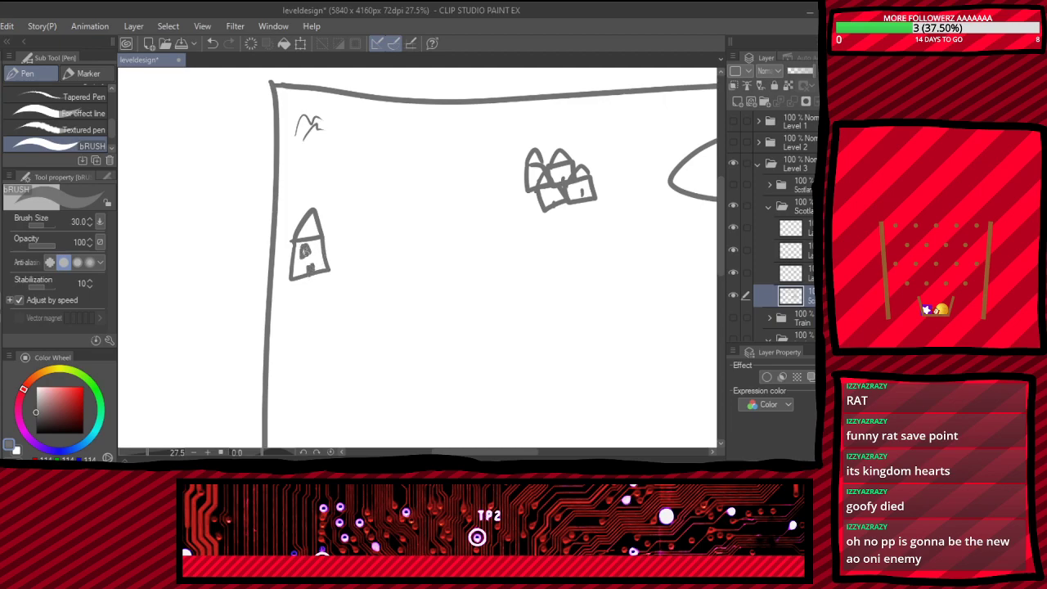
{"action": "scroll", "coordinate": [339, 253], "scroll_direction": "down", "scroll_amount": 7}
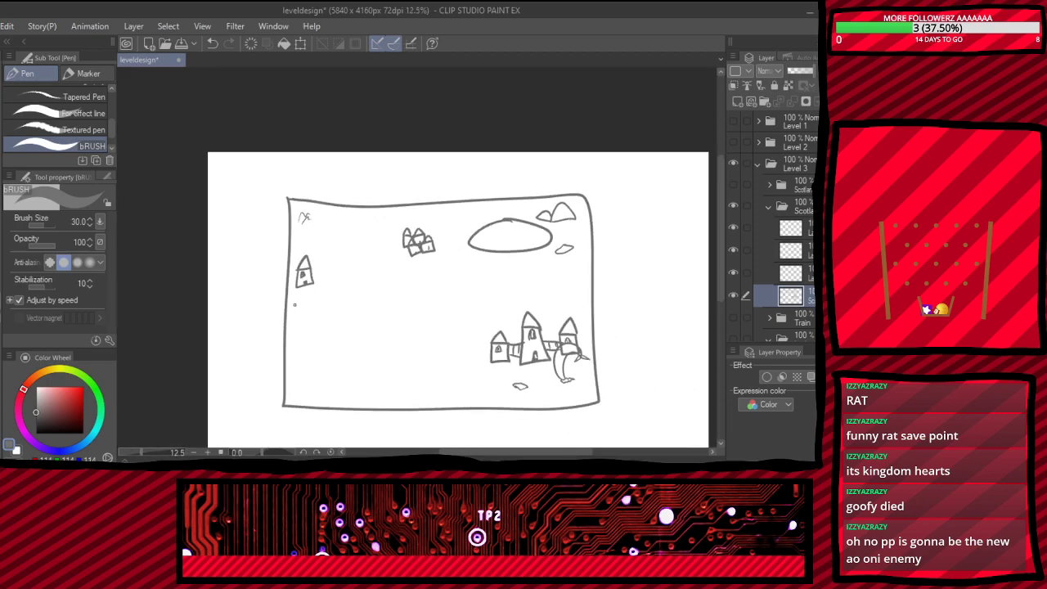
- Draw a small train near the room's lower left corner, with a rectangular wagon coupled to a pointed-nose locomotive with a chimney
{"action": "scroll", "coordinate": [286, 290], "scroll_direction": "up", "scroll_amount": 6}
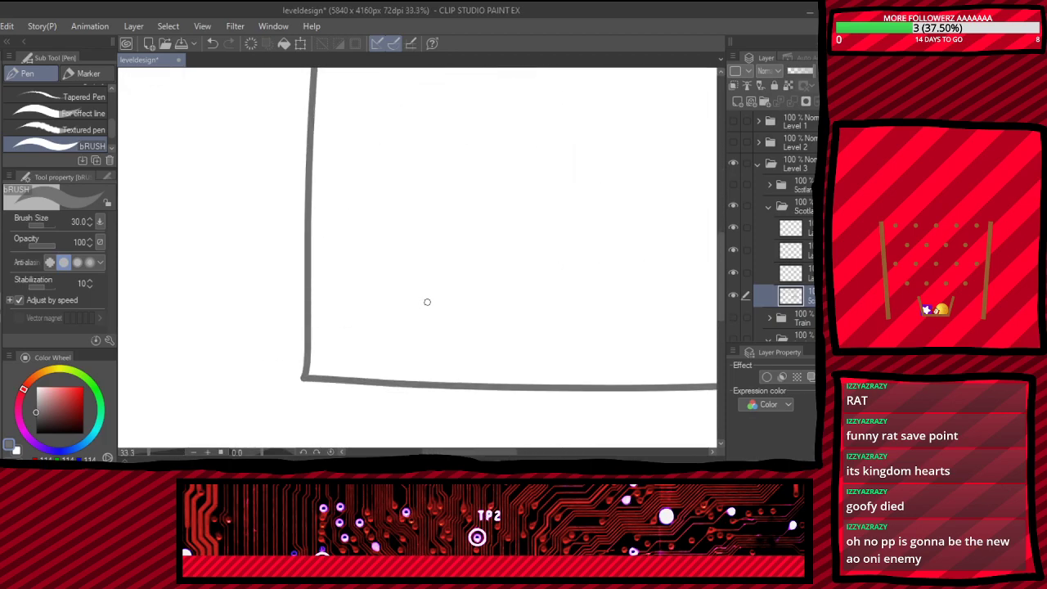
{"action": "mouse_move", "coordinate": [338, 289]}
{"action": "left_mouse_down"}
{"action": "mouse_move", "coordinate": [339, 315]}
{"action": "mouse_move", "coordinate": [403, 312]}
{"action": "mouse_move", "coordinate": [395, 286]}
{"action": "mouse_move", "coordinate": [337, 290]}
{"action": "left_mouse_up"}
{"action": "mouse_move", "coordinate": [418, 283]}
{"action": "left_mouse_down"}
{"action": "mouse_move", "coordinate": [453, 307]}
{"action": "mouse_move", "coordinate": [473, 300]}
{"action": "mouse_move", "coordinate": [451, 284]}
{"action": "mouse_move", "coordinate": [451, 301]}
{"action": "mouse_move", "coordinate": [464, 297]}
{"action": "mouse_move", "coordinate": [441, 266]}
{"action": "mouse_move", "coordinate": [462, 262]}
{"action": "mouse_move", "coordinate": [446, 267]}
{"action": "mouse_move", "coordinate": [472, 292]}
{"action": "mouse_move", "coordinate": [421, 299]}
{"action": "left_mouse_up"}
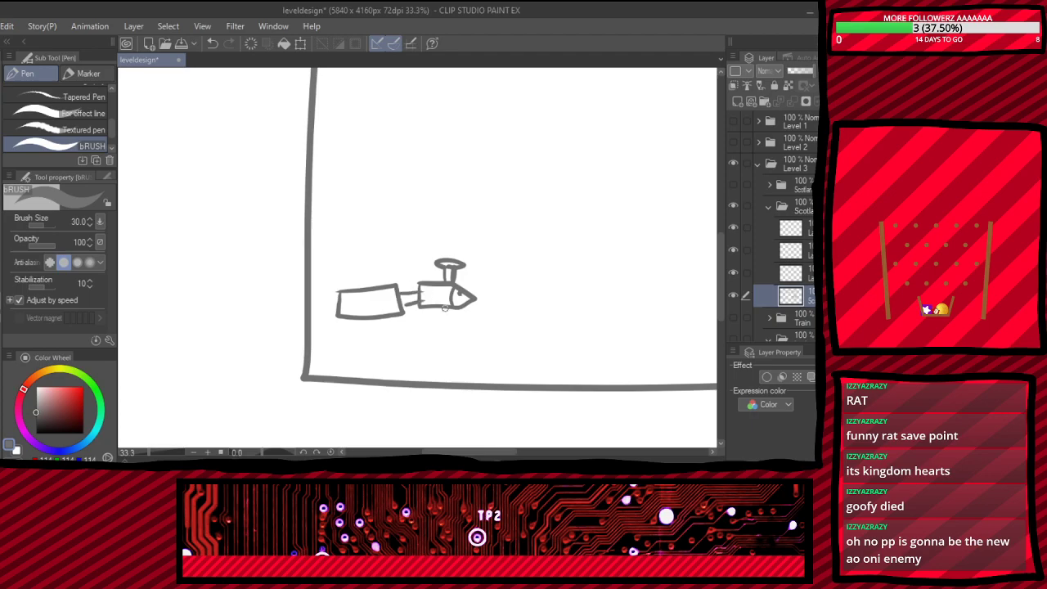
{"action": "scroll", "coordinate": [372, 336], "scroll_direction": "down", "scroll_amount": 2}
{"action": "scroll", "coordinate": [373, 336], "scroll_direction": "down", "scroll_amount": 2}
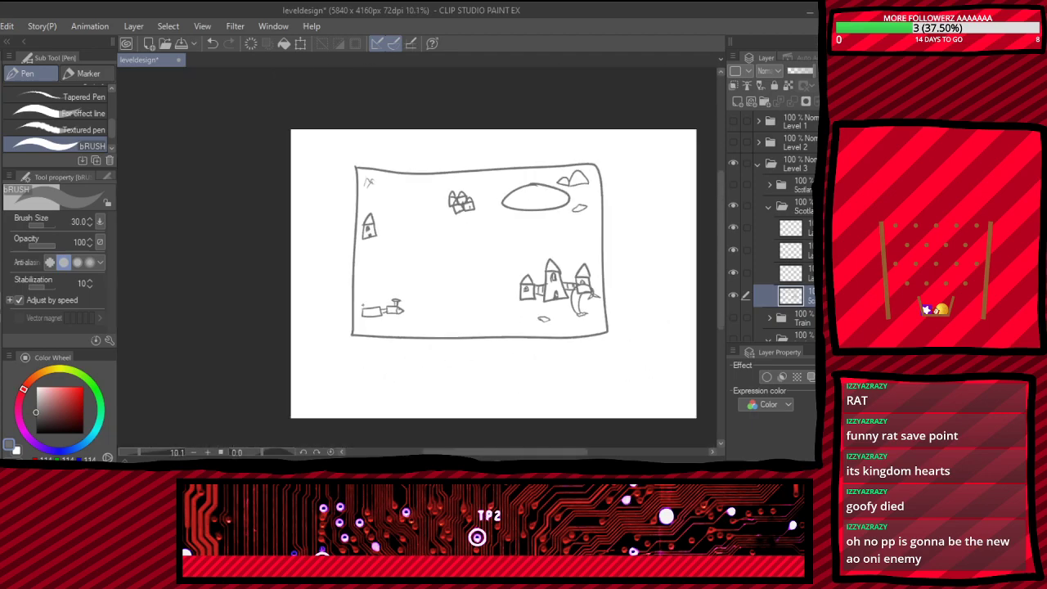
{"action": "scroll", "coordinate": [367, 200], "scroll_direction": "down", "scroll_amount": 2}
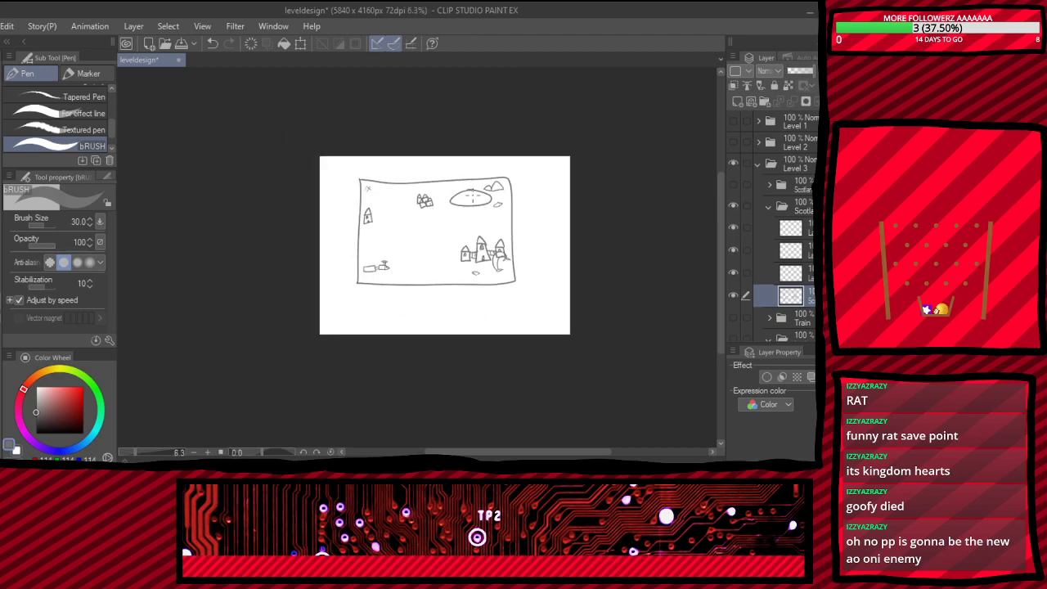
- Fill the large oval with thin wavy lines so that it reads as a lake
{"action": "scroll", "coordinate": [472, 196], "scroll_direction": "up", "scroll_amount": 2}
{"action": "scroll", "coordinate": [57, 123], "scroll_direction": "up", "scroll_amount": 4}
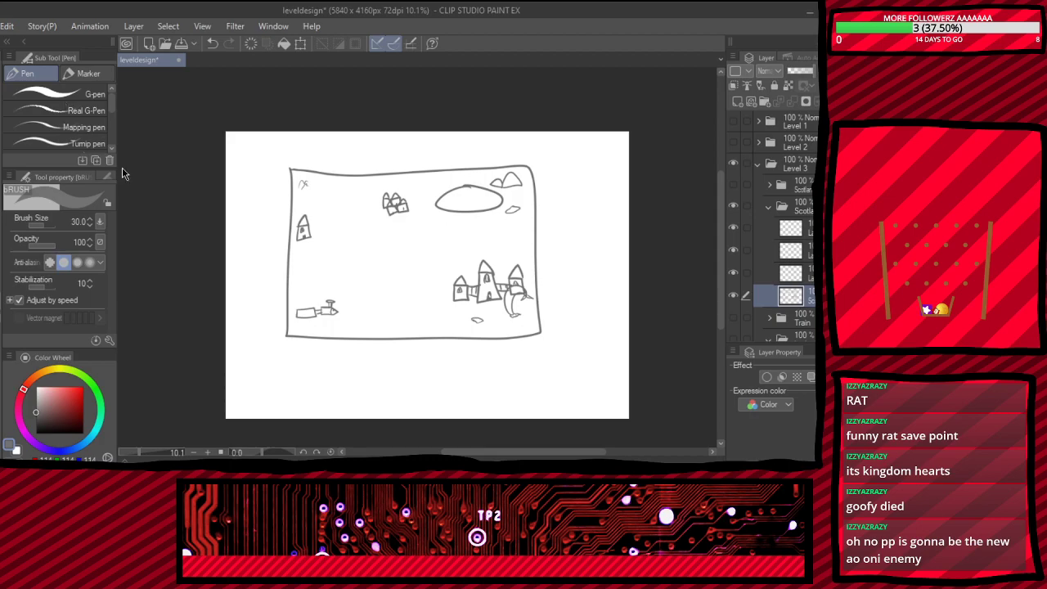
{"action": "scroll", "coordinate": [351, 162], "scroll_direction": "down", "scroll_amount": 1}
{"action": "scroll", "coordinate": [443, 189], "scroll_direction": "up", "scroll_amount": 2}
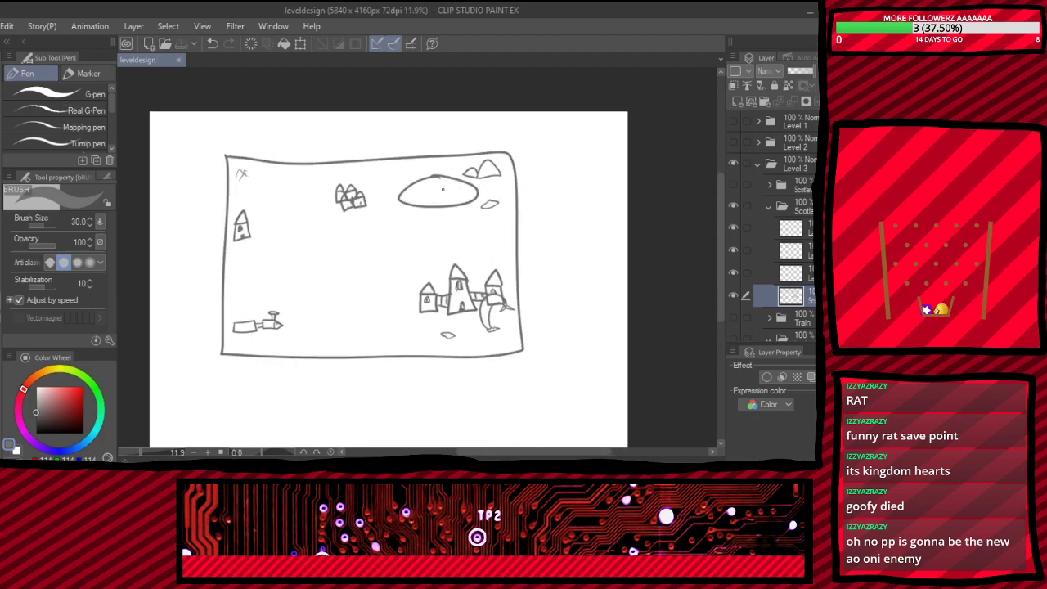
{"action": "scroll", "coordinate": [421, 161], "scroll_direction": "up", "scroll_amount": 5}
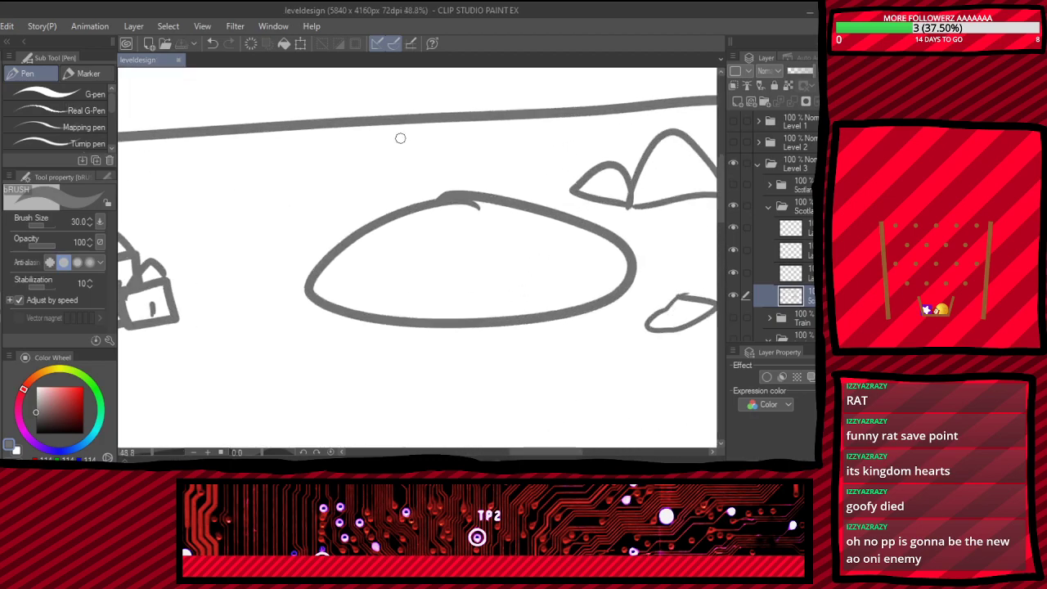
{"action": "mouse_move", "coordinate": [391, 237]}
{"action": "left_mouse_down"}
{"action": "mouse_move", "coordinate": [422, 221]}
{"action": "mouse_move", "coordinate": [577, 238]}
{"action": "left_mouse_up"}
{"action": "mouse_move", "coordinate": [352, 274]}
{"action": "left_mouse_down"}
{"action": "mouse_move", "coordinate": [391, 255]}
{"action": "mouse_move", "coordinate": [435, 262]}
{"action": "mouse_move", "coordinate": [389, 267]}
{"action": "mouse_move", "coordinate": [455, 244]}
{"action": "left_mouse_up"}
{"action": "left_click_drag", "start_coordinate": [420, 296], "coordinate": [499, 276]}
{"action": "mouse_move", "coordinate": [447, 298]}
{"action": "left_mouse_down"}
{"action": "mouse_move", "coordinate": [524, 279]}
{"action": "mouse_move", "coordinate": [547, 253]}
{"action": "mouse_move", "coordinate": [570, 254]}
{"action": "left_mouse_up"}
{"action": "left_click_drag", "start_coordinate": [540, 285], "coordinate": [595, 273]}
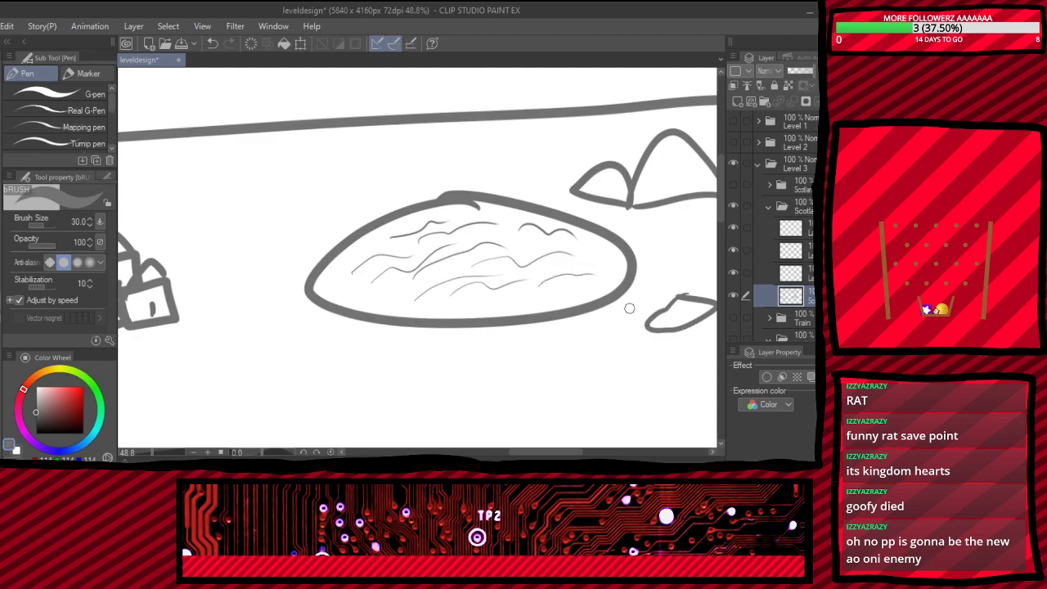
{"action": "scroll", "coordinate": [603, 313], "scroll_direction": "down", "scroll_amount": 2}
{"action": "scroll", "coordinate": [595, 308], "scroll_direction": "down", "scroll_amount": 7}
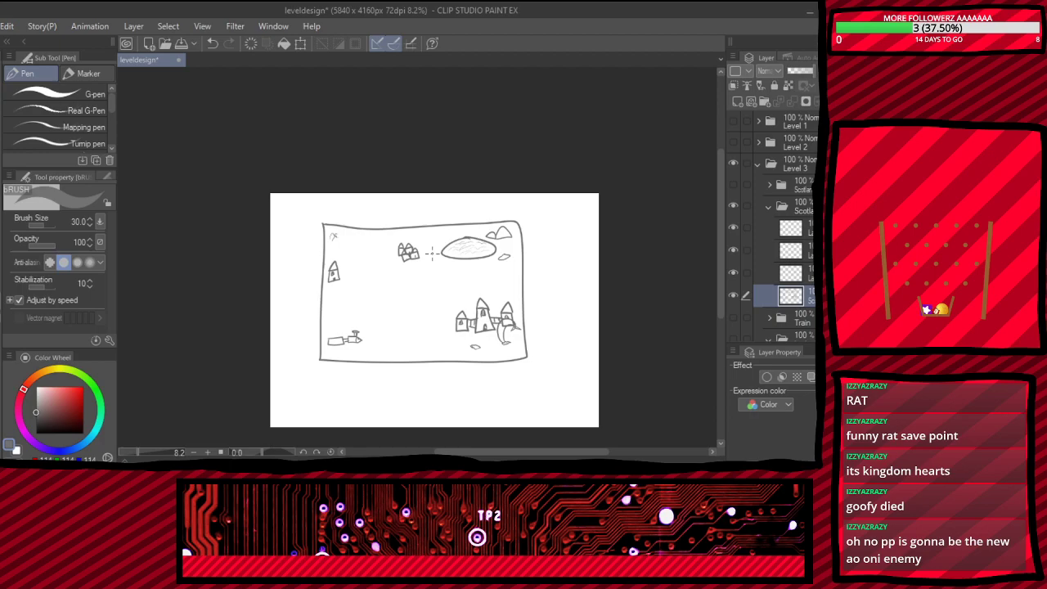
{"action": "scroll", "coordinate": [432, 253], "scroll_direction": "down", "scroll_amount": 1}
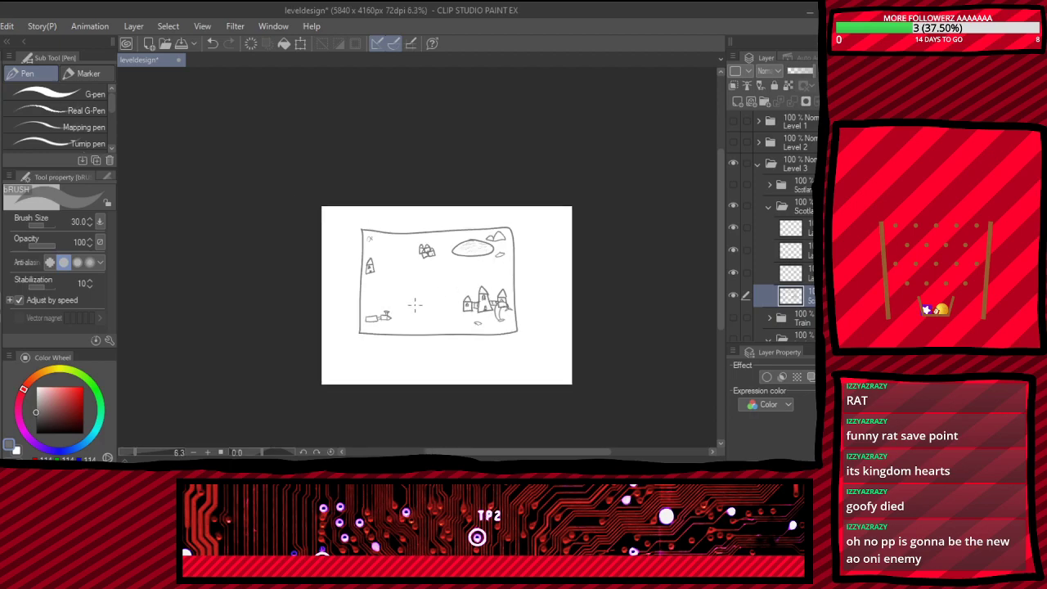
{"action": "scroll", "coordinate": [413, 303], "scroll_direction": "up", "scroll_amount": 4}
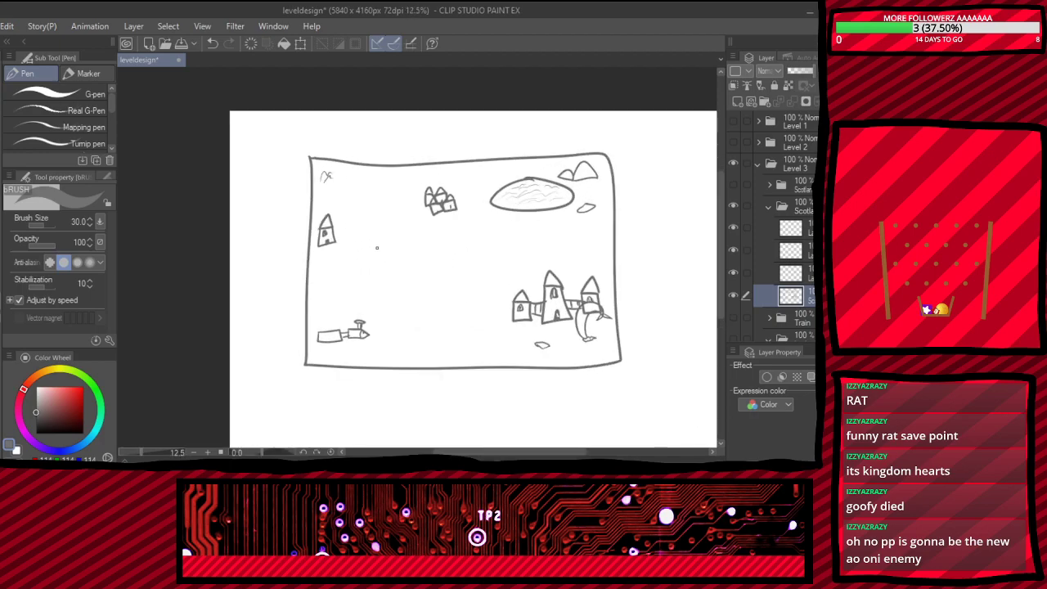
{"action": "scroll", "coordinate": [377, 247], "scroll_direction": "up", "scroll_amount": 3}
{"action": "scroll", "coordinate": [442, 311], "scroll_direction": "down", "scroll_amount": 2}
{"action": "scroll", "coordinate": [464, 331], "scroll_direction": "up", "scroll_amount": 1}
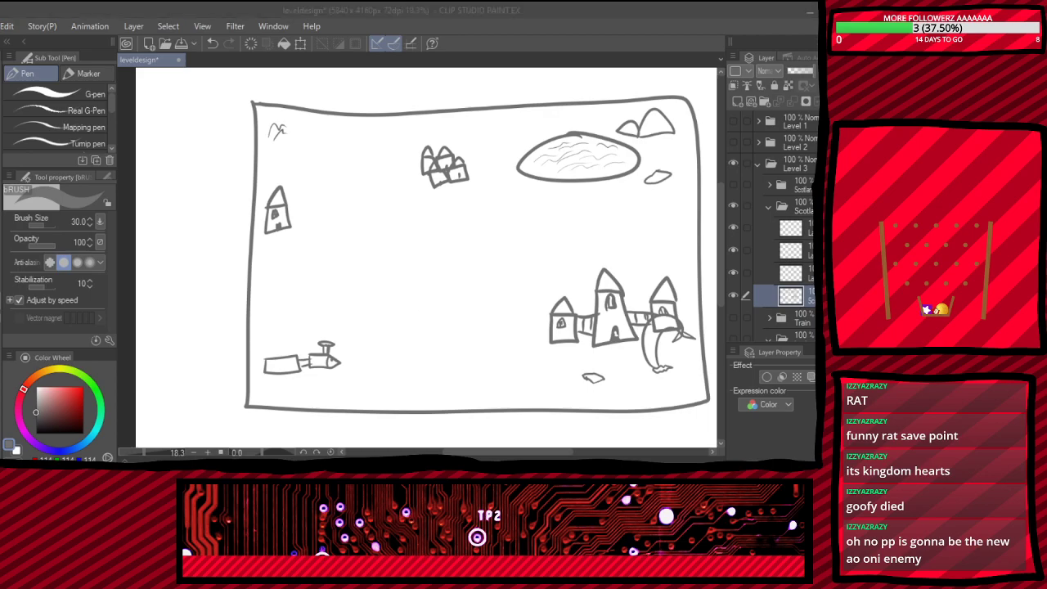
- Examine the whole Scotland room to judge the spacing between the houses, lake, castle, tower and train
{"action": "key", "text": "alt+Tab"}
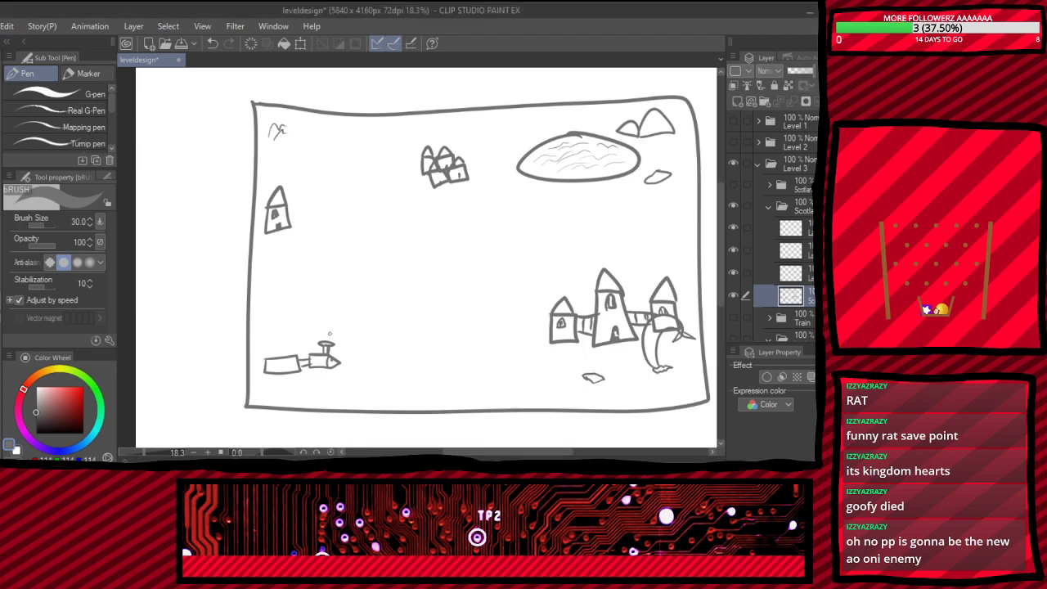
{"action": "scroll", "coordinate": [440, 243], "scroll_direction": "down", "scroll_amount": 1}
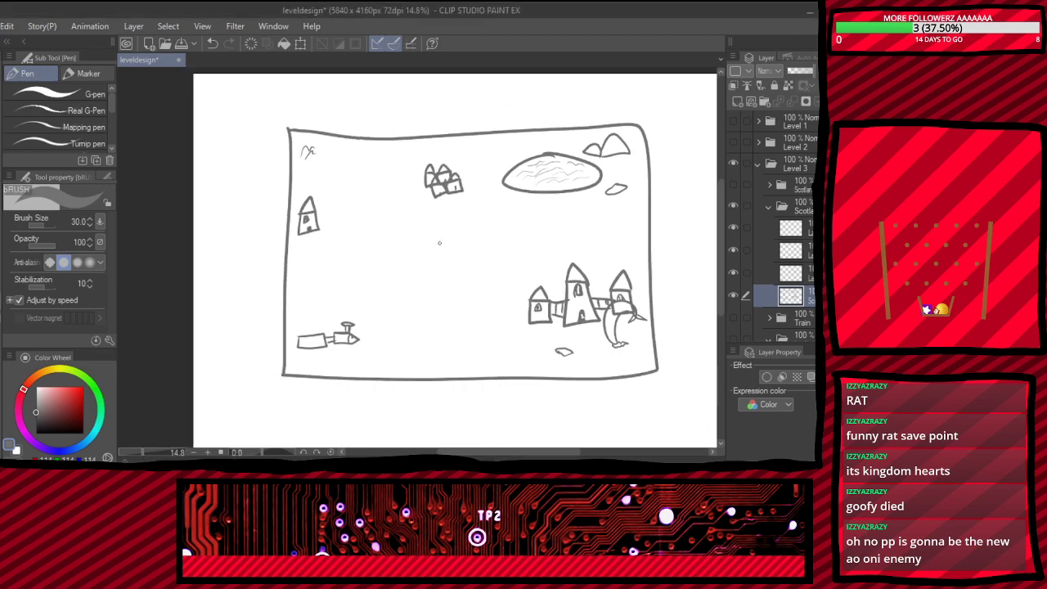
{"action": "scroll", "coordinate": [523, 224], "scroll_direction": "down", "scroll_amount": 1}
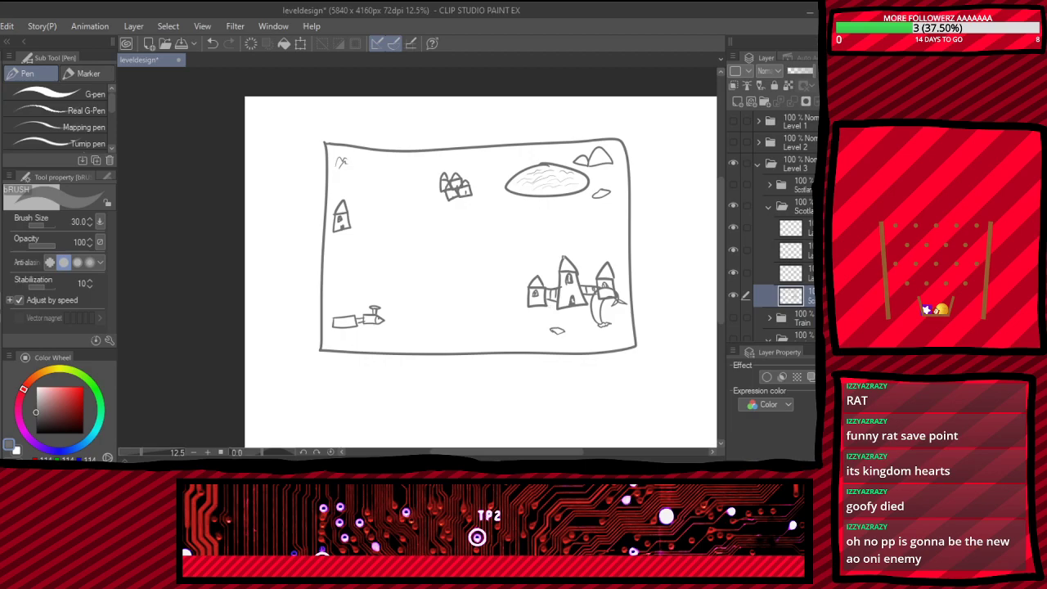
{"action": "scroll", "coordinate": [614, 311], "scroll_direction": "down", "scroll_amount": 1}
{"action": "scroll", "coordinate": [613, 311], "scroll_direction": "up", "scroll_amount": 2}
{"action": "scroll", "coordinate": [586, 264], "scroll_direction": "up", "scroll_amount": 2}
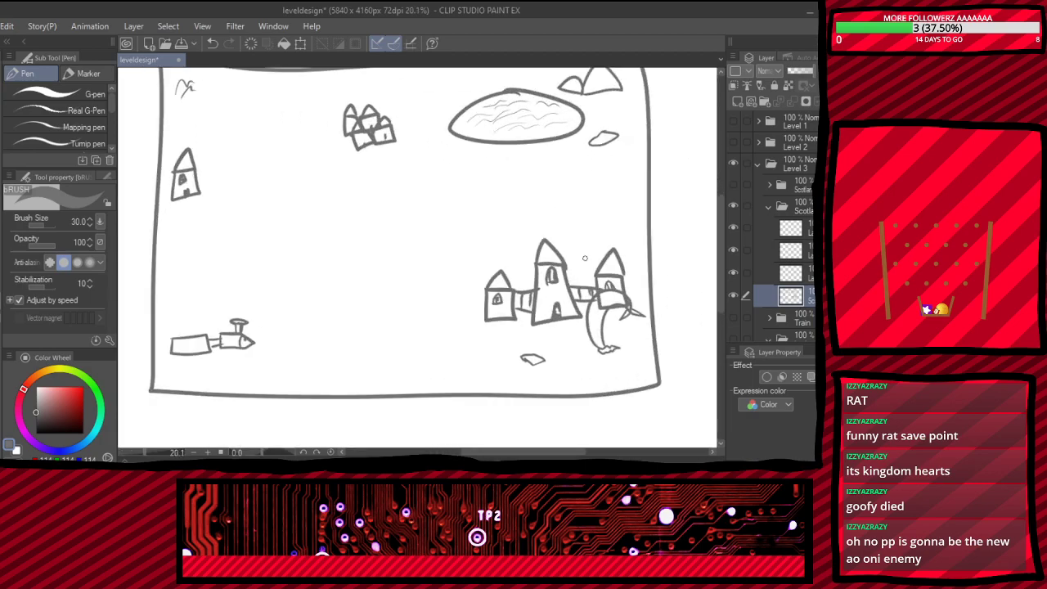
{"action": "scroll", "coordinate": [585, 258], "scroll_direction": "down", "scroll_amount": 3}
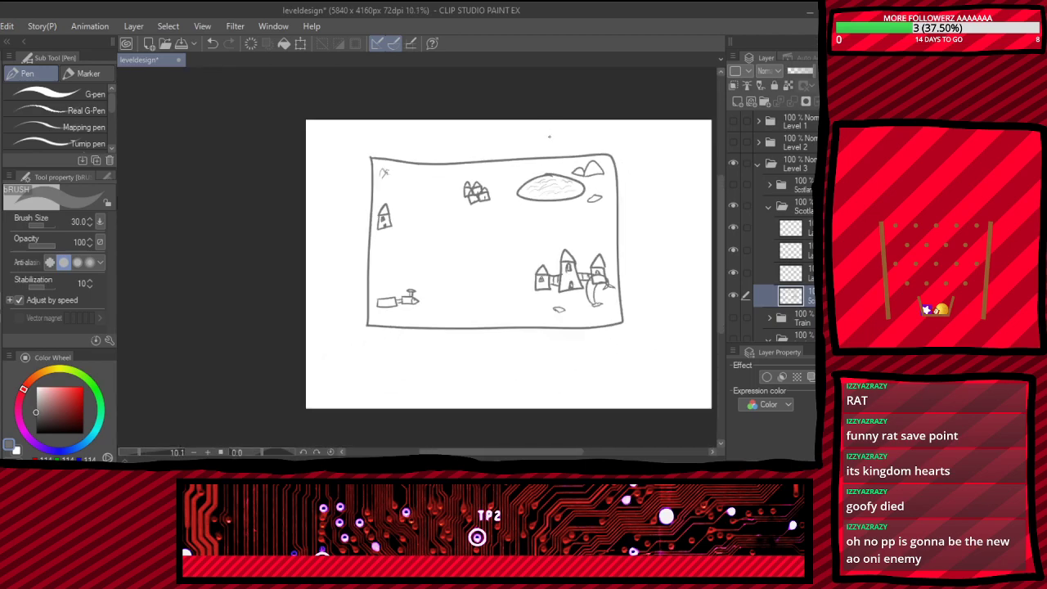
{"action": "scroll", "coordinate": [549, 137], "scroll_direction": "up", "scroll_amount": 2}
{"action": "scroll", "coordinate": [521, 277], "scroll_direction": "down", "scroll_amount": 2}
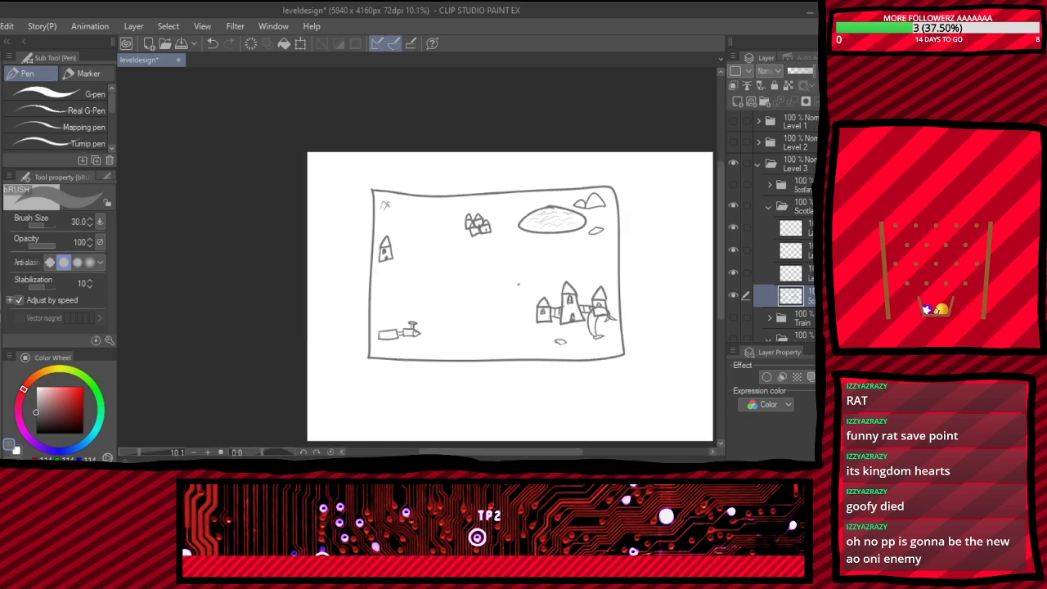
{"action": "scroll", "coordinate": [517, 284], "scroll_direction": "down", "scroll_amount": 1}
{"action": "scroll", "coordinate": [518, 284], "scroll_direction": "up", "scroll_amount": 4}
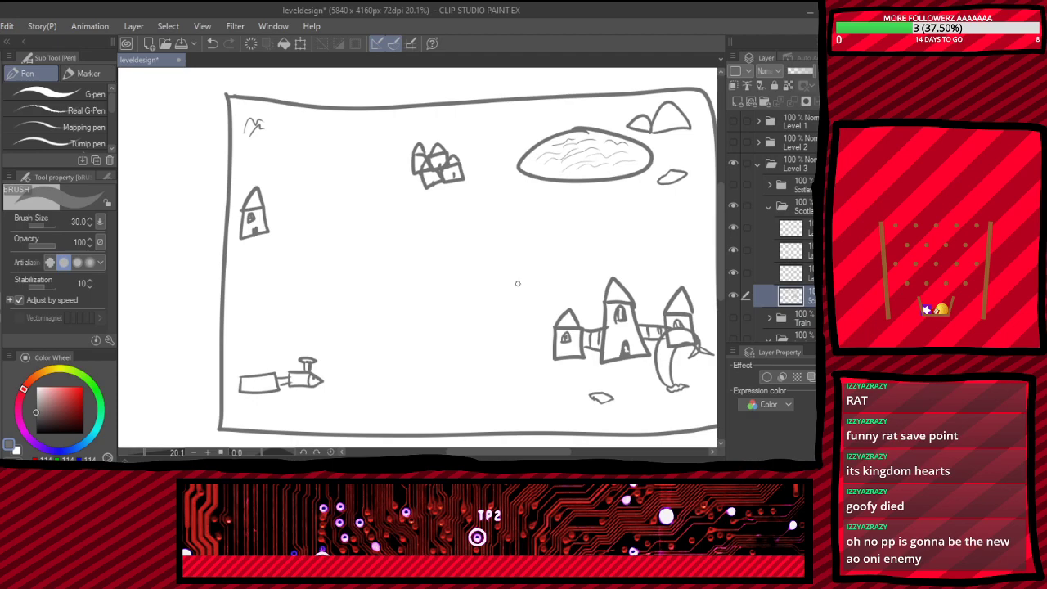
{"action": "scroll", "coordinate": [518, 283], "scroll_direction": "down", "scroll_amount": 4}
{"action": "scroll", "coordinate": [637, 282], "scroll_direction": "up", "scroll_amount": 2}
- Draw a small guard in front of the castle door, with a flat-topped helmet, flared tunic, arms and an upright spear in one hand
{"action": "scroll", "coordinate": [636, 281], "scroll_direction": "up", "scroll_amount": 8}
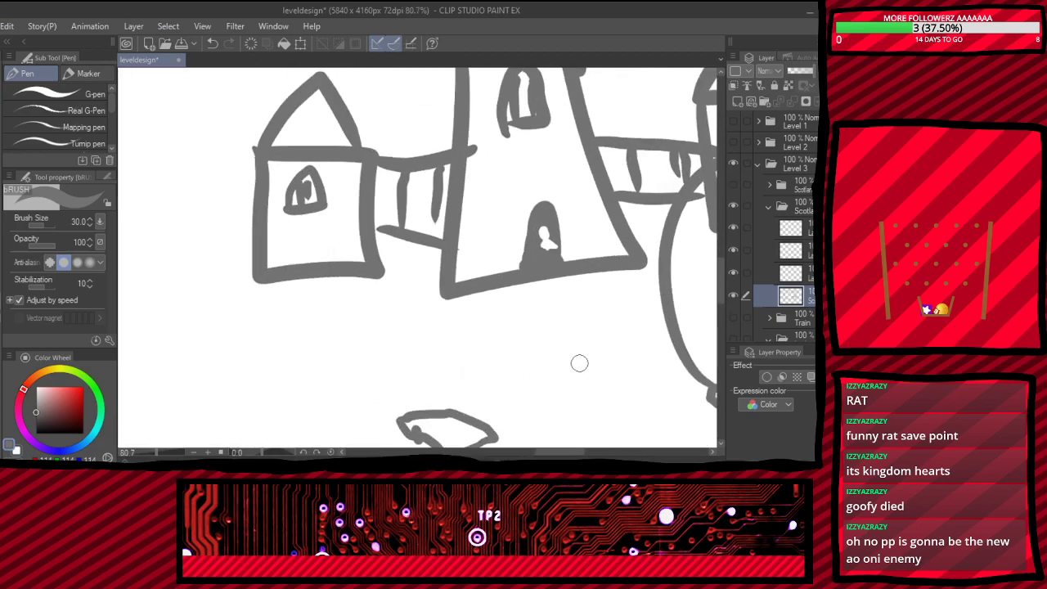
{"action": "scroll", "coordinate": [580, 363], "scroll_direction": "up", "scroll_amount": 2}
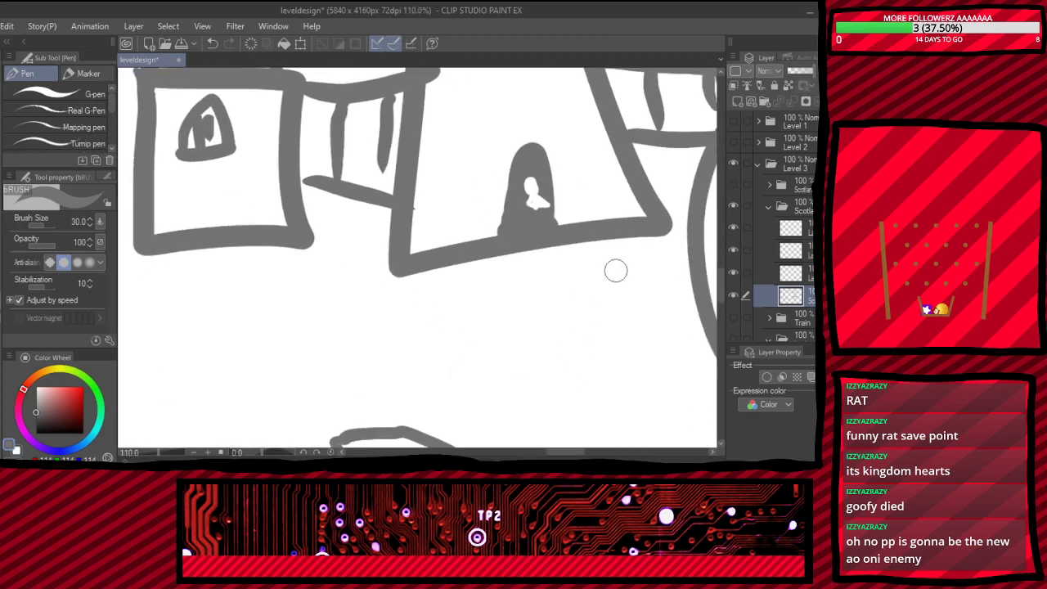
{"action": "mouse_move", "coordinate": [503, 311]}
{"action": "left_mouse_down"}
{"action": "mouse_move", "coordinate": [574, 281]}
{"action": "mouse_move", "coordinate": [553, 338]}
{"action": "mouse_move", "coordinate": [518, 344]}
{"action": "mouse_move", "coordinate": [504, 298]}
{"action": "mouse_move", "coordinate": [565, 295]}
{"action": "mouse_move", "coordinate": [529, 309]}
{"action": "mouse_move", "coordinate": [525, 335]}
{"action": "left_mouse_up"}
{"action": "left_click_drag", "start_coordinate": [537, 310], "coordinate": [537, 335]}
{"action": "mouse_move", "coordinate": [508, 308]}
{"action": "left_mouse_down"}
{"action": "mouse_move", "coordinate": [532, 336]}
{"action": "mouse_move", "coordinate": [615, 255]}
{"action": "mouse_move", "coordinate": [647, 276]}
{"action": "mouse_move", "coordinate": [622, 290]}
{"action": "mouse_move", "coordinate": [616, 420]}
{"action": "mouse_move", "coordinate": [644, 408]}
{"action": "mouse_move", "coordinate": [635, 293]}
{"action": "left_mouse_up"}
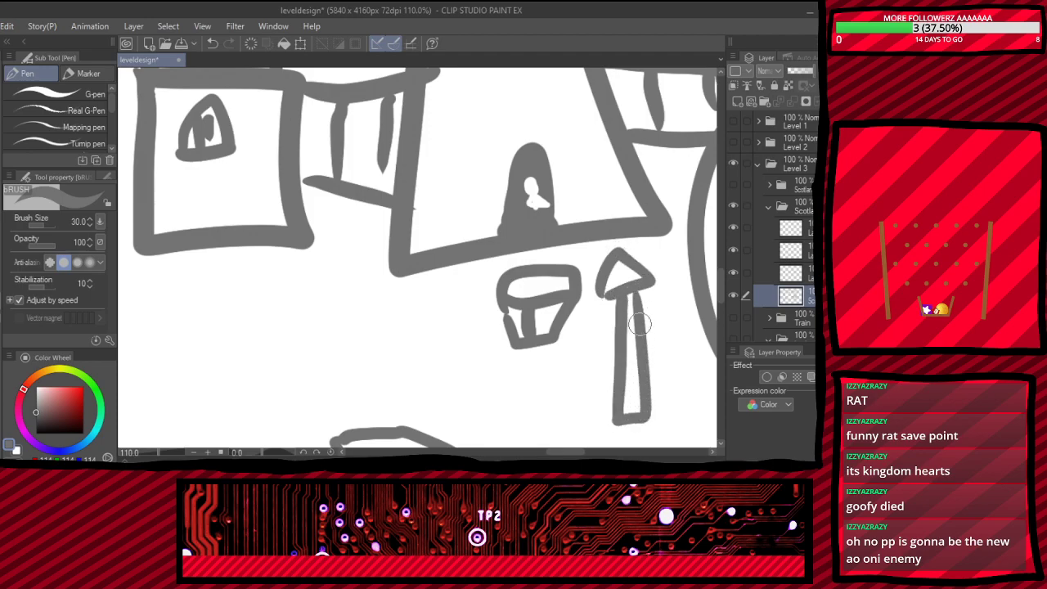
{"action": "mouse_move", "coordinate": [615, 334]}
{"action": "left_mouse_down"}
{"action": "mouse_move", "coordinate": [625, 365]}
{"action": "mouse_move", "coordinate": [673, 350]}
{"action": "left_mouse_up"}
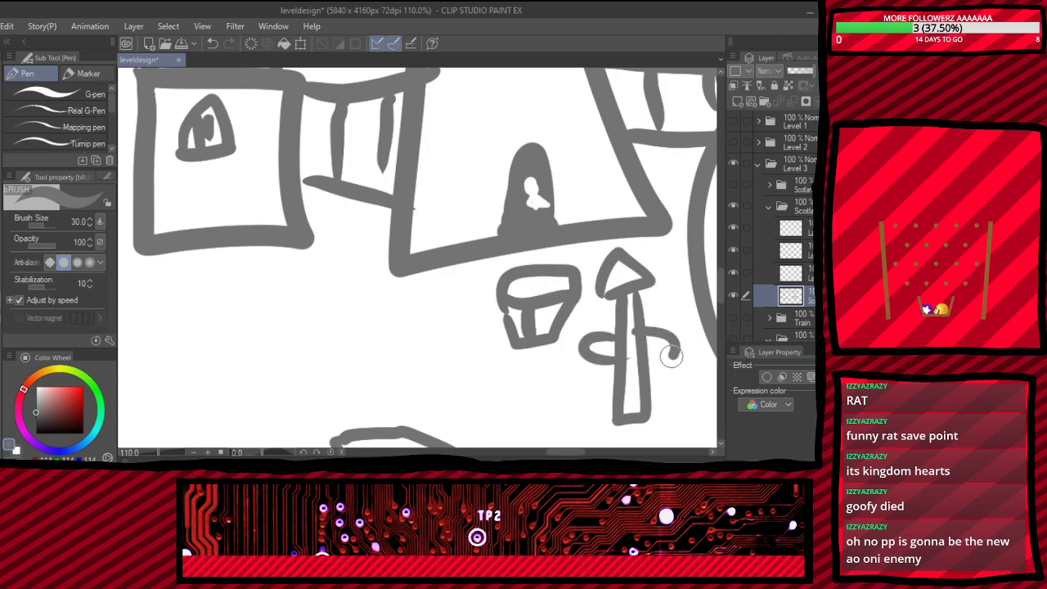
{"action": "mouse_move", "coordinate": [511, 332]}
{"action": "left_mouse_down"}
{"action": "mouse_move", "coordinate": [502, 361]}
{"action": "mouse_move", "coordinate": [524, 400]}
{"action": "mouse_move", "coordinate": [591, 390]}
{"action": "mouse_move", "coordinate": [563, 347]}
{"action": "mouse_move", "coordinate": [610, 345]}
{"action": "mouse_move", "coordinate": [536, 350]}
{"action": "mouse_move", "coordinate": [511, 340]}
{"action": "mouse_move", "coordinate": [452, 376]}
{"action": "mouse_move", "coordinate": [489, 390]}
{"action": "mouse_move", "coordinate": [449, 384]}
{"action": "mouse_move", "coordinate": [501, 392]}
{"action": "left_mouse_up"}
{"action": "scroll", "coordinate": [499, 391], "scroll_direction": "down", "scroll_amount": 3}
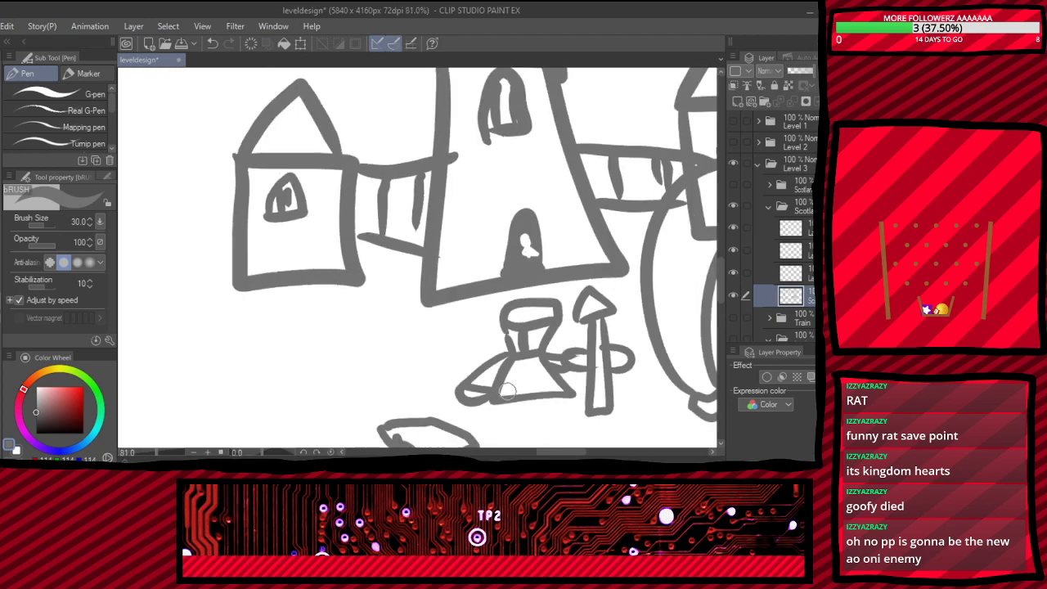
- Try to draw splayed, curved legs below the guard's tunic
{"action": "scroll", "coordinate": [479, 384], "scroll_direction": "up", "scroll_amount": 3}
{"action": "scroll", "coordinate": [495, 266], "scroll_direction": "down", "scroll_amount": 3}
{"action": "scroll", "coordinate": [517, 360], "scroll_direction": "up", "scroll_amount": 3}
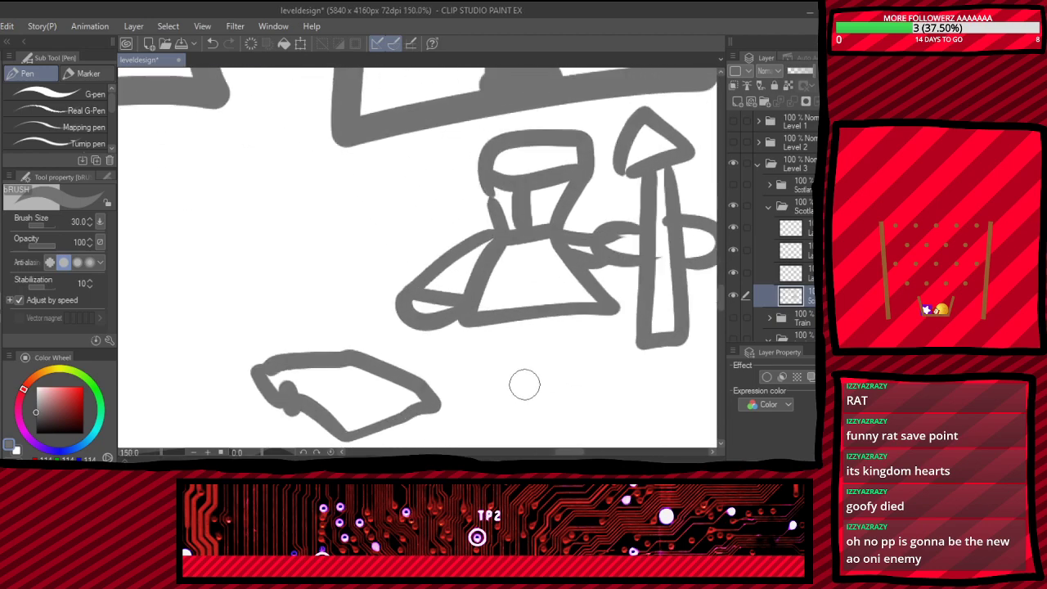
{"action": "mouse_move", "coordinate": [532, 325]}
{"action": "left_mouse_down"}
{"action": "mouse_move", "coordinate": [562, 348]}
{"action": "mouse_move", "coordinate": [643, 361]}
{"action": "mouse_move", "coordinate": [590, 318]}
{"action": "mouse_move", "coordinate": [540, 321]}
{"action": "mouse_move", "coordinate": [485, 368]}
{"action": "mouse_move", "coordinate": [431, 371]}
{"action": "mouse_move", "coordinate": [493, 323]}
{"action": "left_mouse_up"}
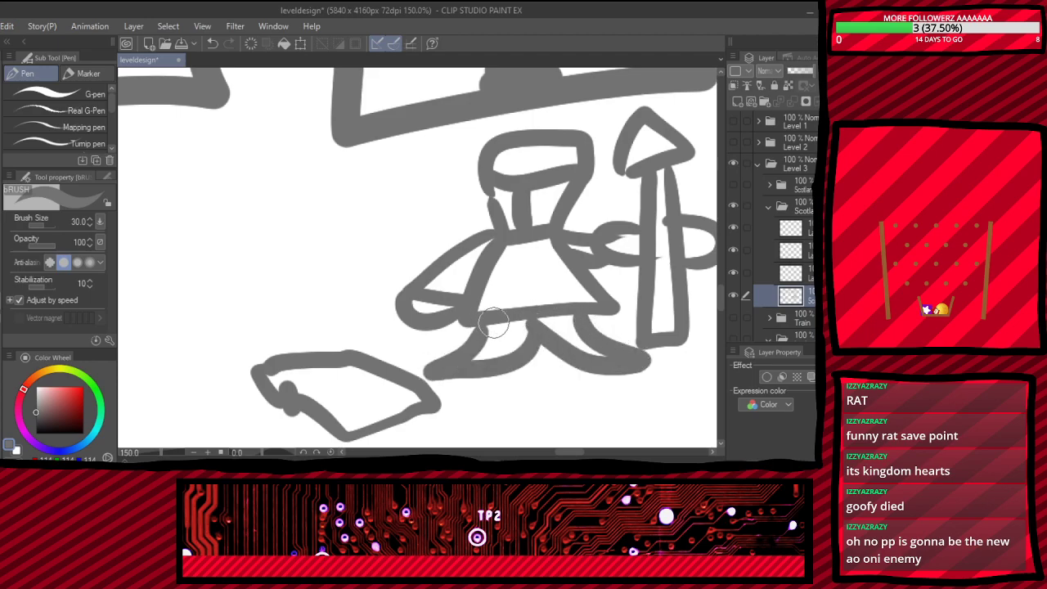
{"action": "scroll", "coordinate": [494, 323], "scroll_direction": "down", "scroll_amount": 3}
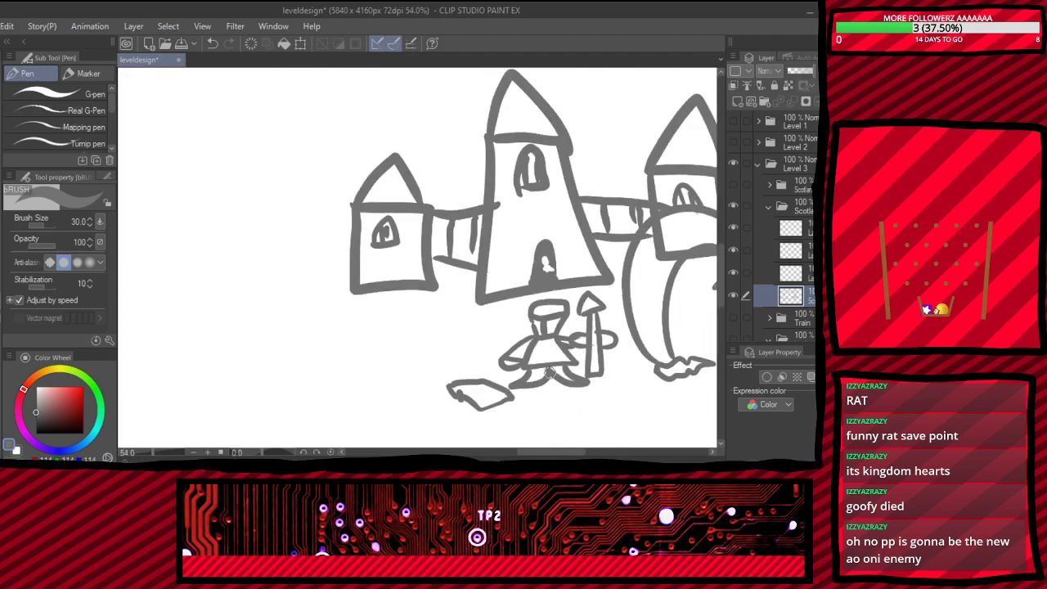
{"action": "scroll", "coordinate": [548, 375], "scroll_direction": "up", "scroll_amount": 4}
{"action": "scroll", "coordinate": [544, 372], "scroll_direction": "down", "scroll_amount": 5}
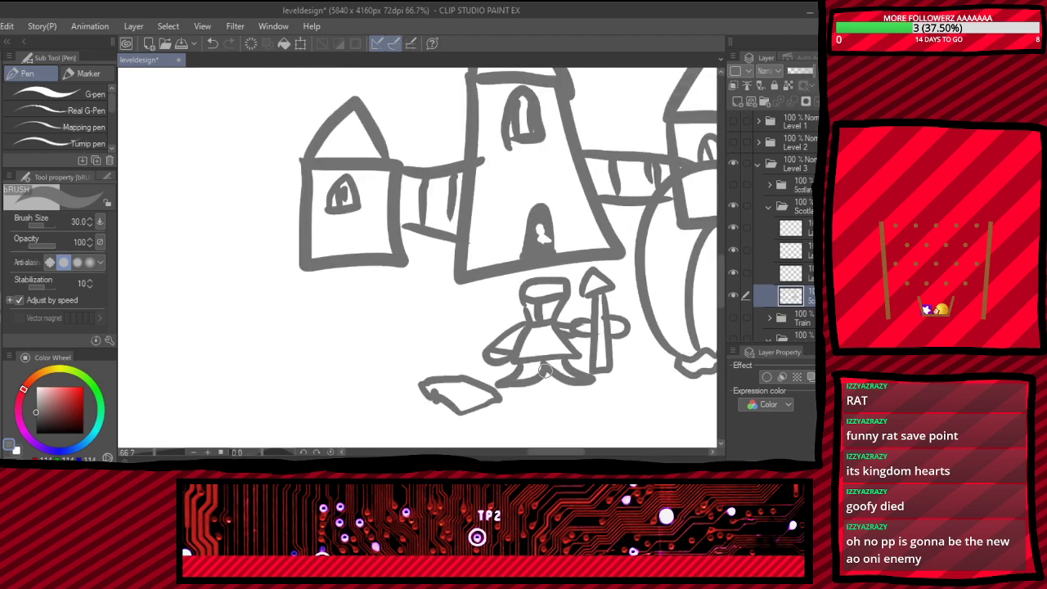
{"action": "scroll", "coordinate": [541, 375], "scroll_direction": "up", "scroll_amount": 2}
{"action": "scroll", "coordinate": [540, 378], "scroll_direction": "down", "scroll_amount": 4}
{"action": "scroll", "coordinate": [538, 372], "scroll_direction": "down", "scroll_amount": 5}
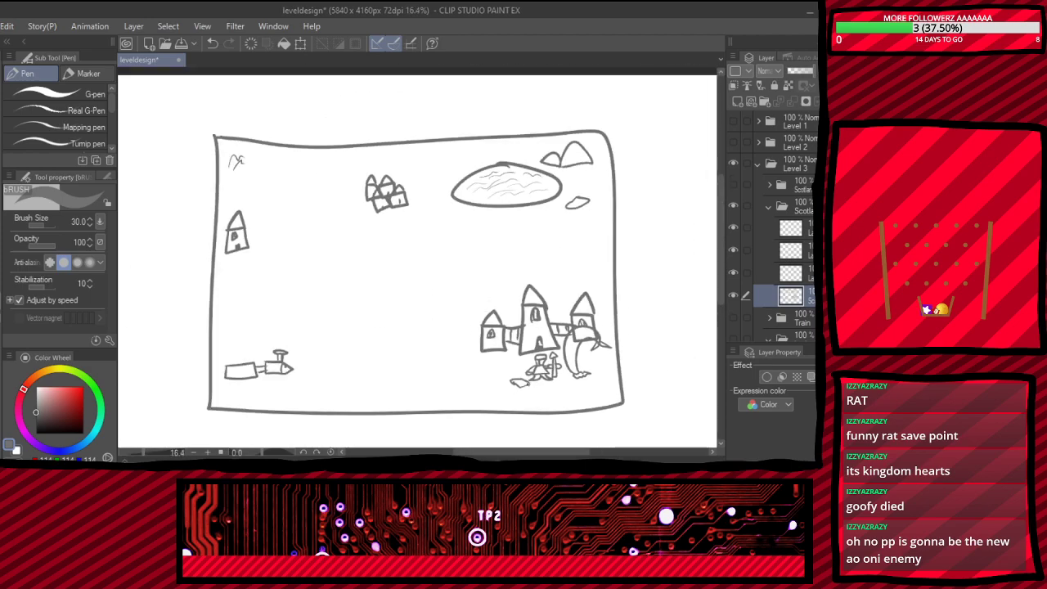
- Draw two straight legs with outward-pointing feet below the guard's tunic
{"action": "scroll", "coordinate": [531, 348], "scroll_direction": "up", "scroll_amount": 4}
{"action": "scroll", "coordinate": [528, 336], "scroll_direction": "up", "scroll_amount": 6}
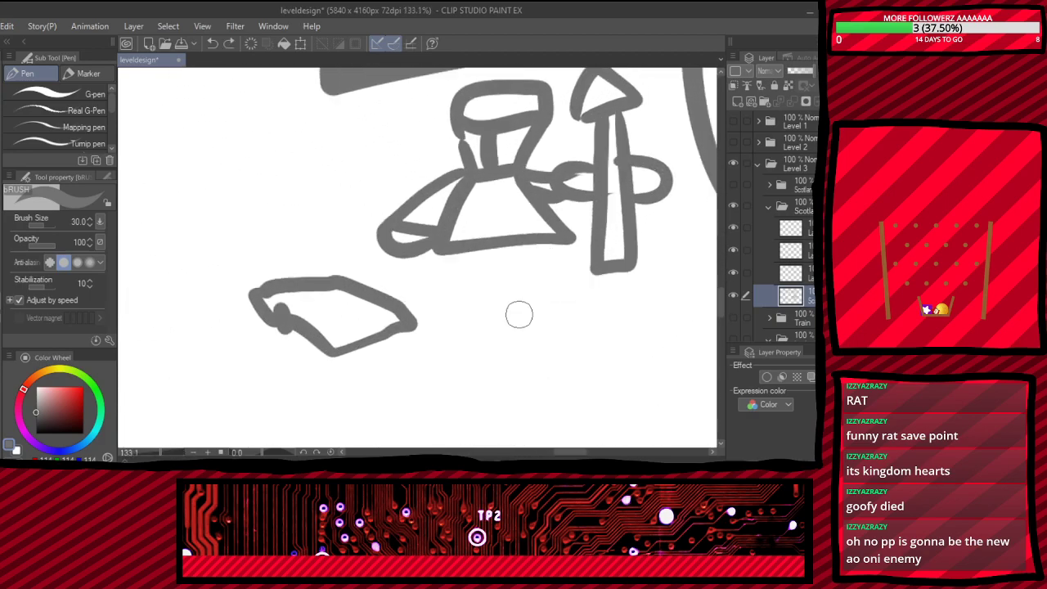
{"action": "mouse_move", "coordinate": [509, 244]}
{"action": "left_mouse_down"}
{"action": "mouse_move", "coordinate": [556, 298]}
{"action": "mouse_move", "coordinate": [587, 298]}
{"action": "mouse_move", "coordinate": [536, 242]}
{"action": "mouse_move", "coordinate": [496, 244]}
{"action": "mouse_move", "coordinate": [499, 294]}
{"action": "mouse_move", "coordinate": [425, 300]}
{"action": "mouse_move", "coordinate": [461, 254]}
{"action": "left_mouse_up"}
{"action": "scroll", "coordinate": [463, 253], "scroll_direction": "down", "scroll_amount": 5}
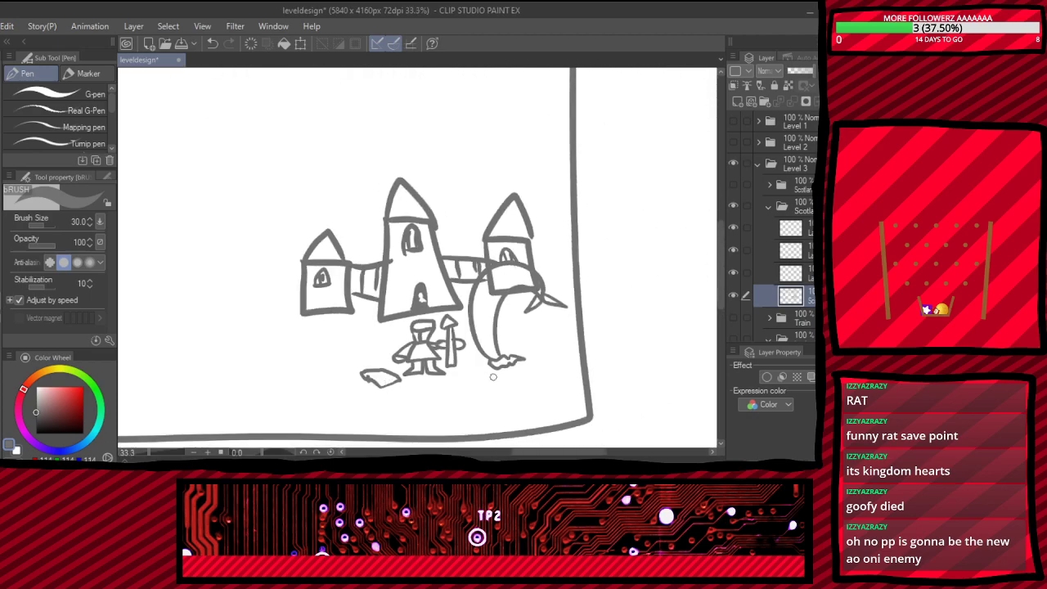
- Select the cluster of houses with a rectangular selection and move it up and slightly left, closer to the room's upper wall
{"action": "scroll", "coordinate": [493, 377], "scroll_direction": "down", "scroll_amount": 3}
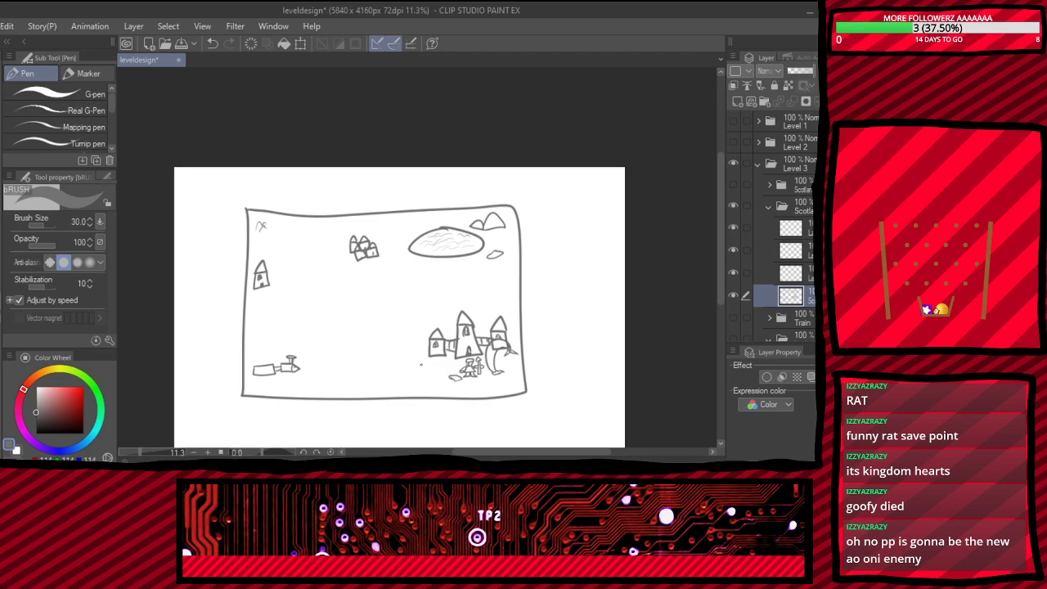
{"action": "scroll", "coordinate": [357, 273], "scroll_direction": "down", "scroll_amount": 2}
{"action": "scroll", "coordinate": [257, 285], "scroll_direction": "up", "scroll_amount": 3}
{"action": "scroll", "coordinate": [374, 204], "scroll_direction": "down", "scroll_amount": 1}
{"action": "scroll", "coordinate": [327, 246], "scroll_direction": "up", "scroll_amount": 4}
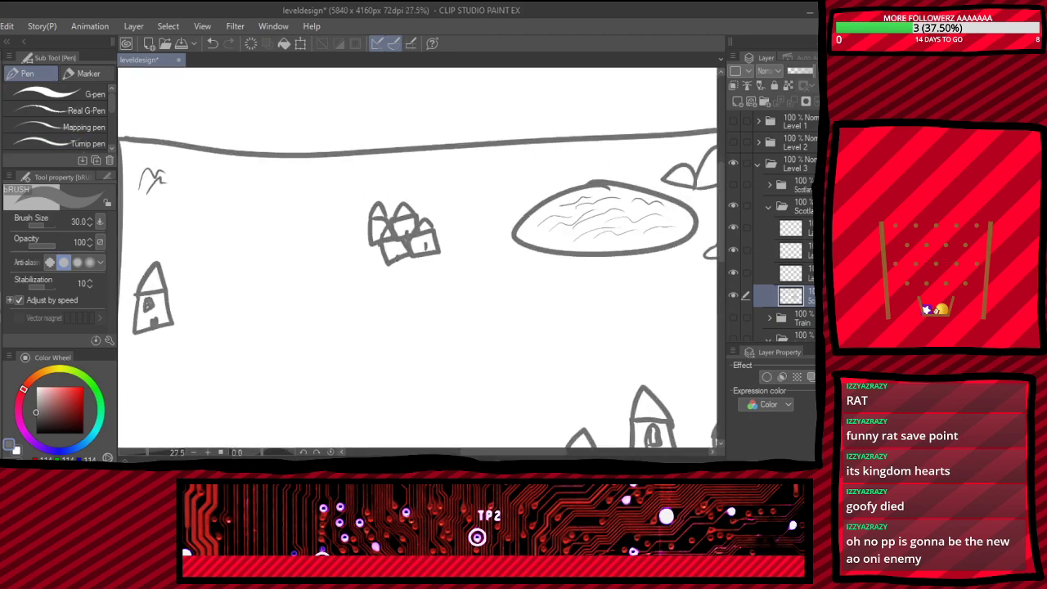
{"action": "double_click", "coordinate": [3, 130]}
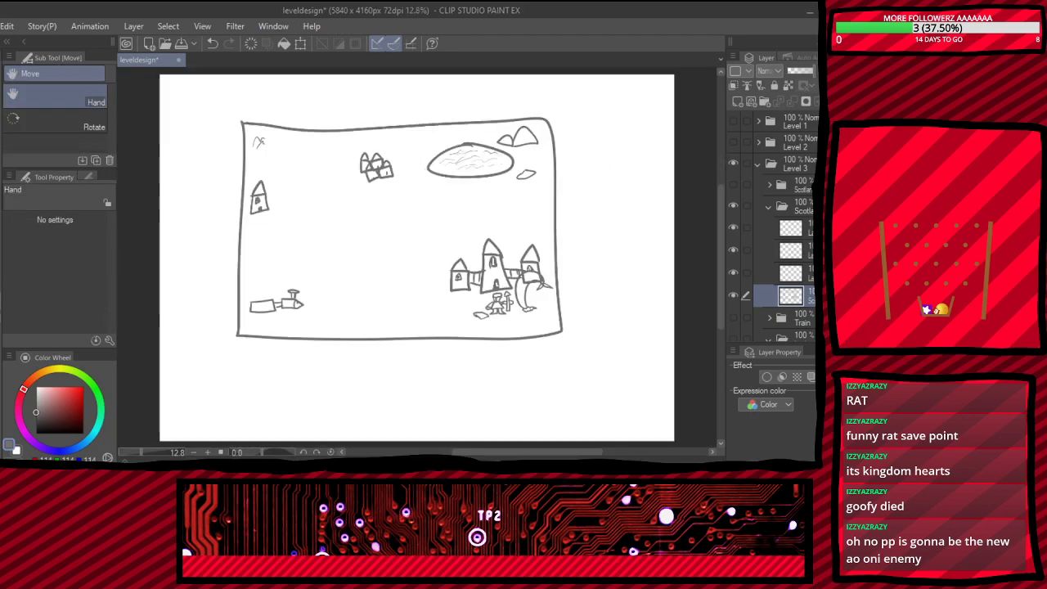
{"action": "key", "text": "m"}
{"action": "key", "text": "space"}
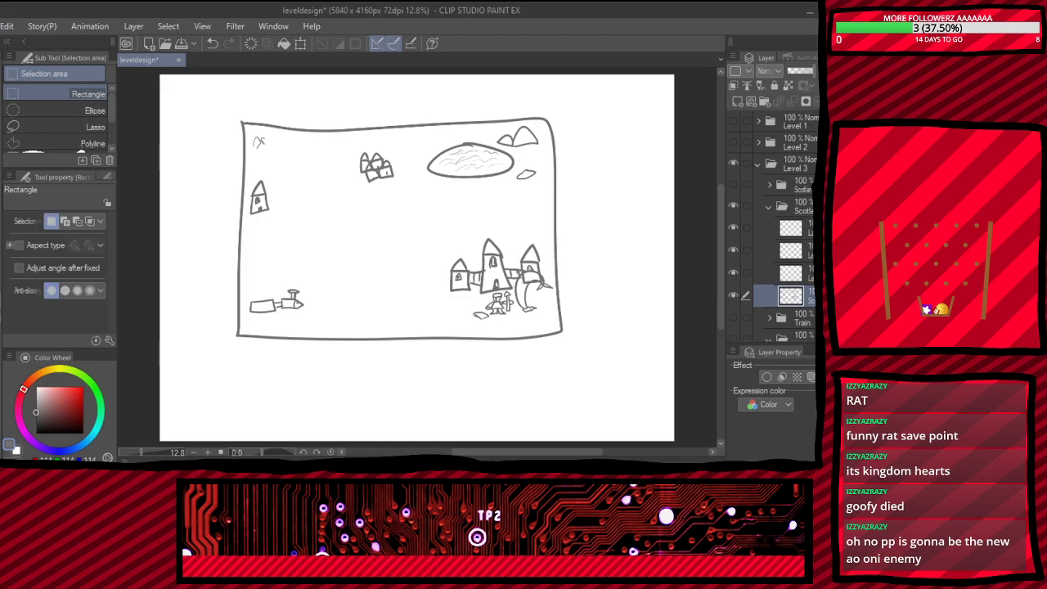
{"action": "scroll", "coordinate": [345, 227], "scroll_direction": "down", "scroll_amount": 3}
{"action": "scroll", "coordinate": [319, 168], "scroll_direction": "up", "scroll_amount": 5}
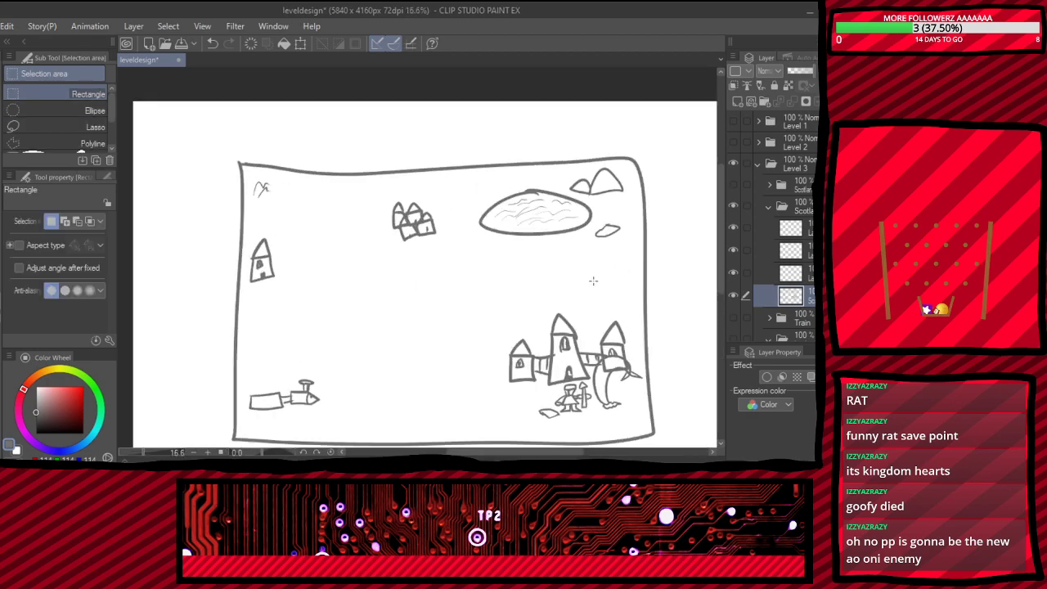
{"action": "left_click_drag", "start_coordinate": [366, 189], "coordinate": [530, 323]}
{"action": "key", "text": "ctrl+t"}
{"action": "mouse_move", "coordinate": [465, 303]}
{"action": "left_mouse_down"}
{"action": "mouse_move", "coordinate": [464, 279]}
{"action": "mouse_move", "coordinate": [449, 269]}
{"action": "left_mouse_up"}
{"action": "key", "text": "Return"}
{"action": "key", "text": "ctrl+d"}
{"action": "key", "text": "p"}
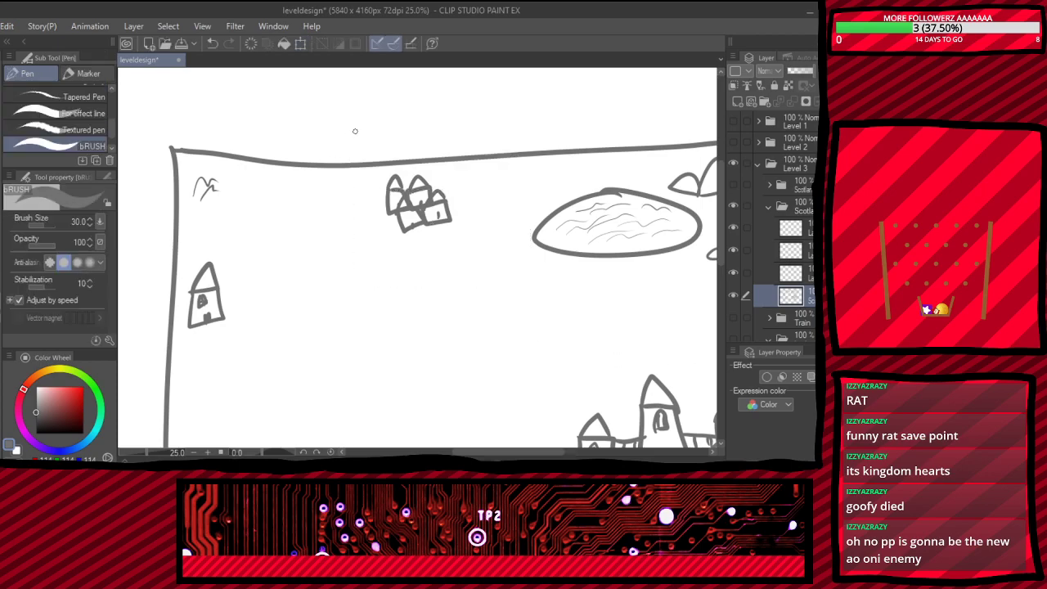
- Handwrite the label "Zombie town" above the cluster of houses
{"action": "scroll", "coordinate": [359, 138], "scroll_direction": "up", "scroll_amount": 3}
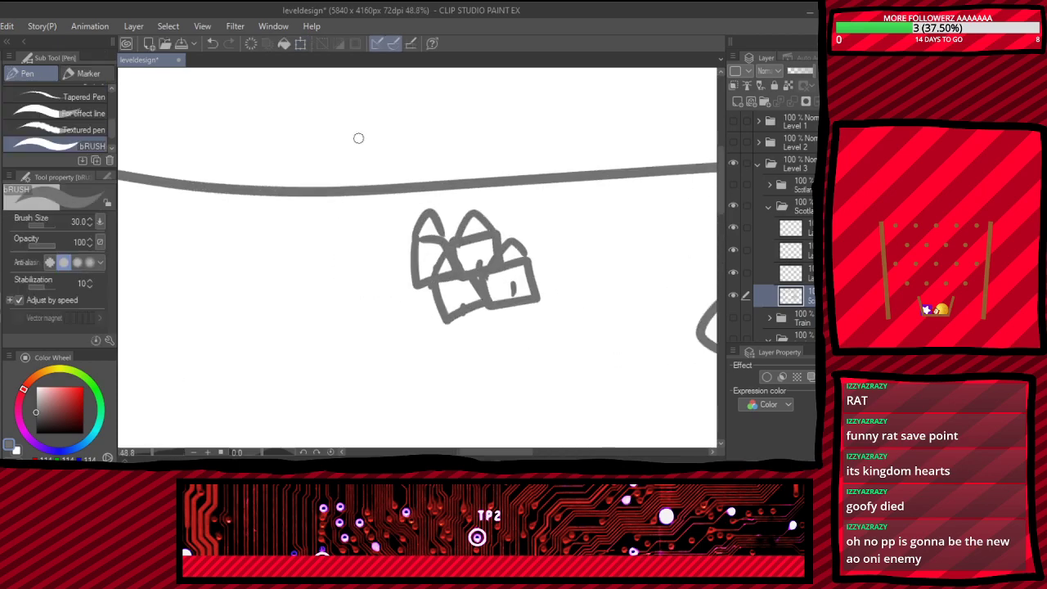
{"action": "mouse_move", "coordinate": [401, 134]}
{"action": "left_mouse_down"}
{"action": "mouse_move", "coordinate": [416, 160]}
{"action": "mouse_move", "coordinate": [446, 159]}
{"action": "mouse_move", "coordinate": [464, 140]}
{"action": "mouse_move", "coordinate": [504, 131]}
{"action": "mouse_move", "coordinate": [551, 149]}
{"action": "mouse_move", "coordinate": [575, 129]}
{"action": "mouse_move", "coordinate": [581, 140]}
{"action": "left_mouse_up"}
{"action": "mouse_move", "coordinate": [483, 156]}
{"action": "left_mouse_down"}
{"action": "mouse_move", "coordinate": [485, 175]}
{"action": "mouse_move", "coordinate": [490, 160]}
{"action": "left_mouse_up"}
{"action": "left_click_drag", "start_coordinate": [509, 161], "coordinate": [508, 162]}
{"action": "left_click_drag", "start_coordinate": [520, 161], "coordinate": [571, 170]}
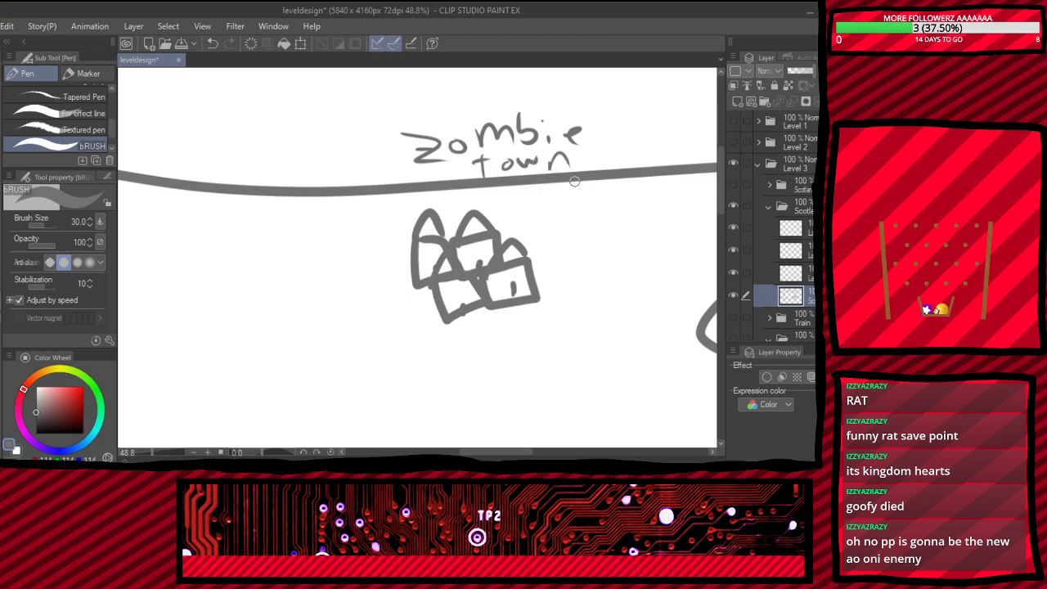
{"action": "scroll", "coordinate": [575, 182], "scroll_direction": "down", "scroll_amount": 8}
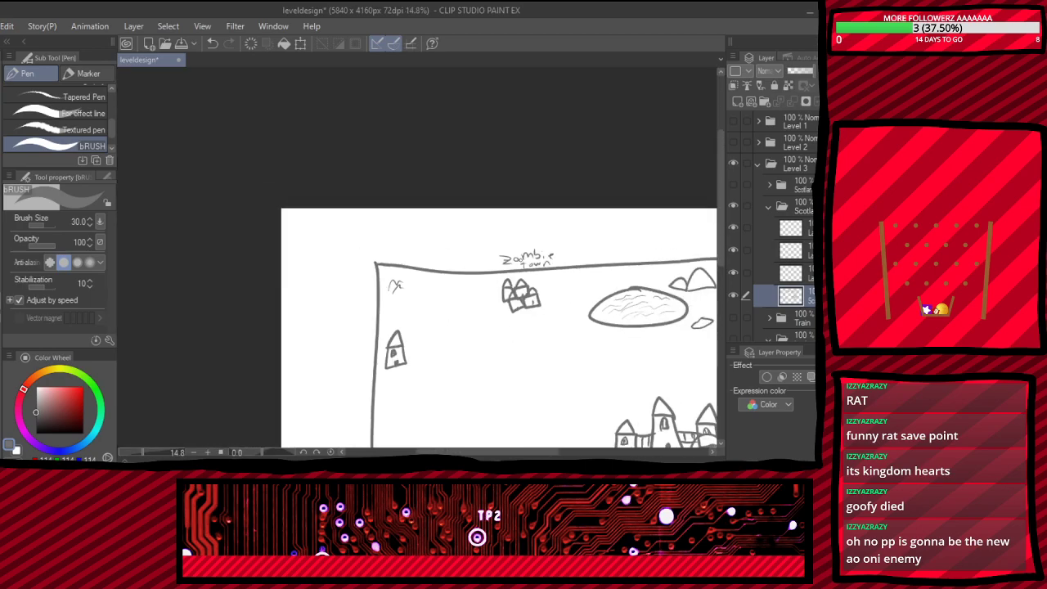
{"action": "scroll", "coordinate": [543, 305], "scroll_direction": "up", "scroll_amount": 6}
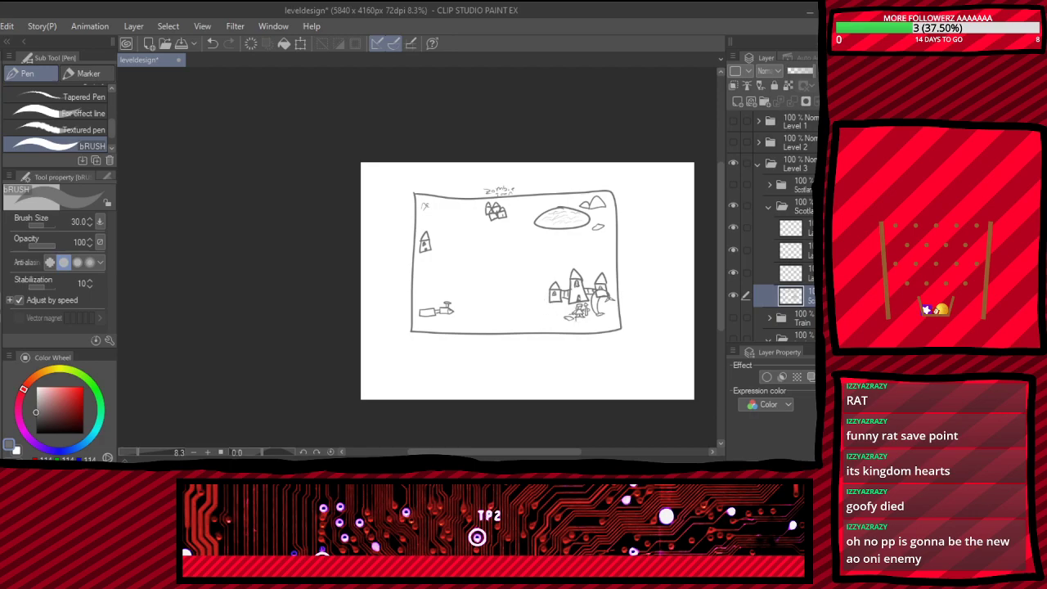
{"action": "scroll", "coordinate": [445, 290], "scroll_direction": "up", "scroll_amount": 4}
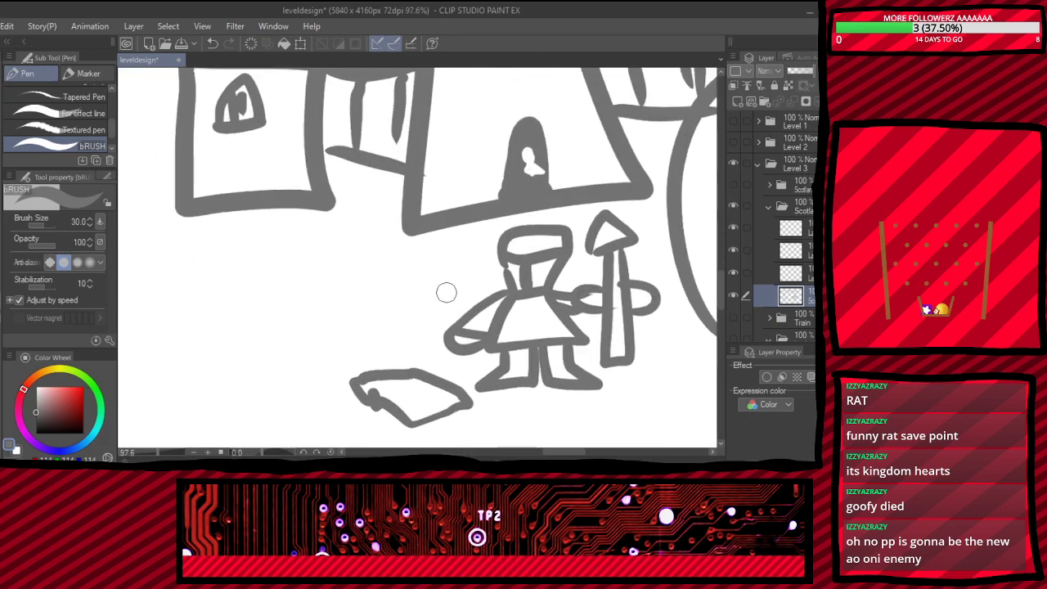
{"action": "left_click_drag", "start_coordinate": [525, 231], "coordinate": [543, 286]}
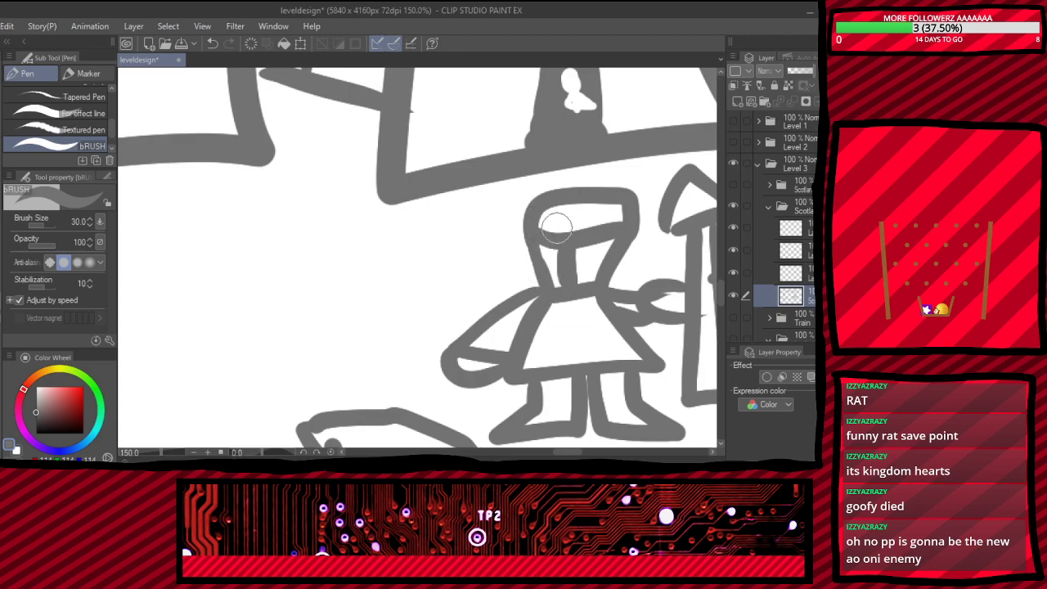
{"action": "key", "text": "r"}
{"action": "left_click_drag", "start_coordinate": [650, 172], "coordinate": [652, 168]}
{"action": "key", "text": "ctrl+z"}
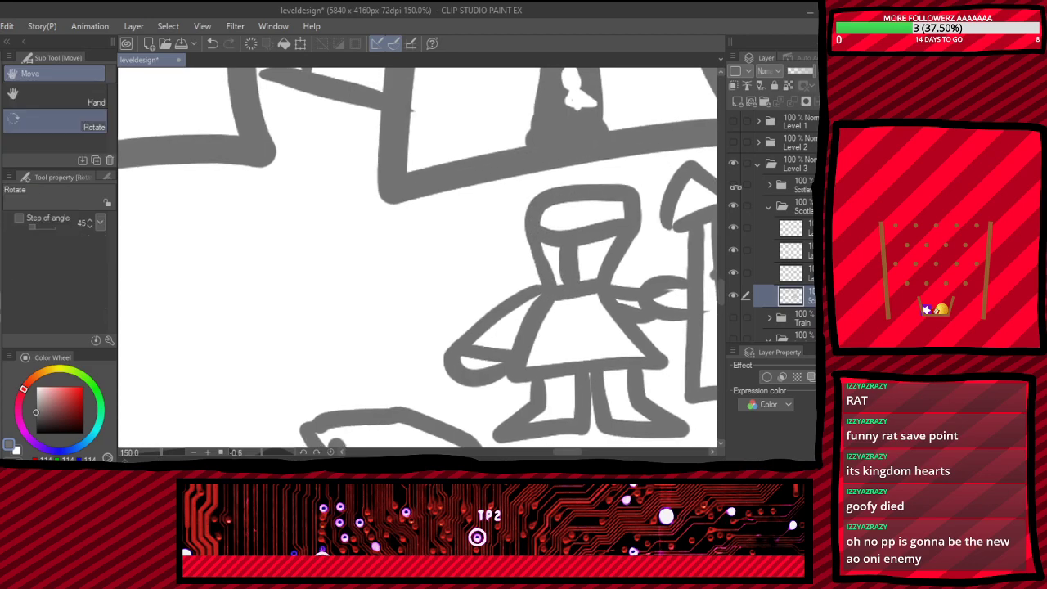
{"action": "key", "text": "ctrl+z"}
{"action": "left_click", "coordinate": [317, 451]}
{"action": "key", "text": "p"}
- Examine the full room map and the open space in its middle
{"action": "scroll", "coordinate": [369, 336], "scroll_direction": "down", "scroll_amount": 5}
{"action": "scroll", "coordinate": [351, 250], "scroll_direction": "down", "scroll_amount": 5}
{"action": "scroll", "coordinate": [365, 195], "scroll_direction": "up", "scroll_amount": 3}
{"action": "scroll", "coordinate": [335, 182], "scroll_direction": "down", "scroll_amount": 4}
{"action": "scroll", "coordinate": [416, 271], "scroll_direction": "up", "scroll_amount": 2}
{"action": "scroll", "coordinate": [416, 271], "scroll_direction": "down", "scroll_amount": 2}
{"action": "scroll", "coordinate": [435, 300], "scroll_direction": "up", "scroll_amount": 2}
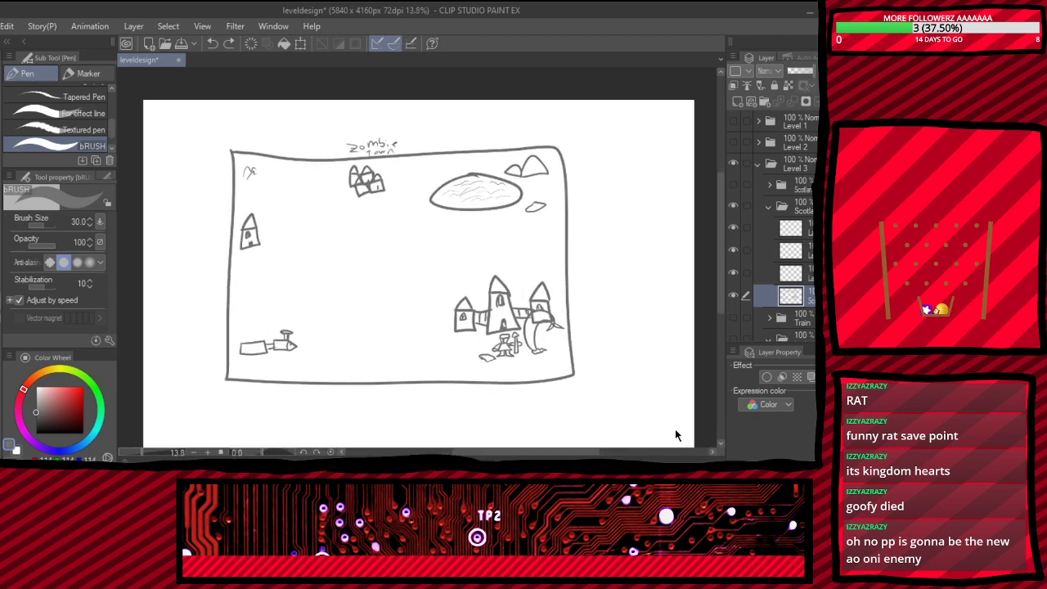
{"action": "key", "text": "ctrl+z"}
{"action": "scroll", "coordinate": [412, 245], "scroll_direction": "up", "scroll_amount": 2}
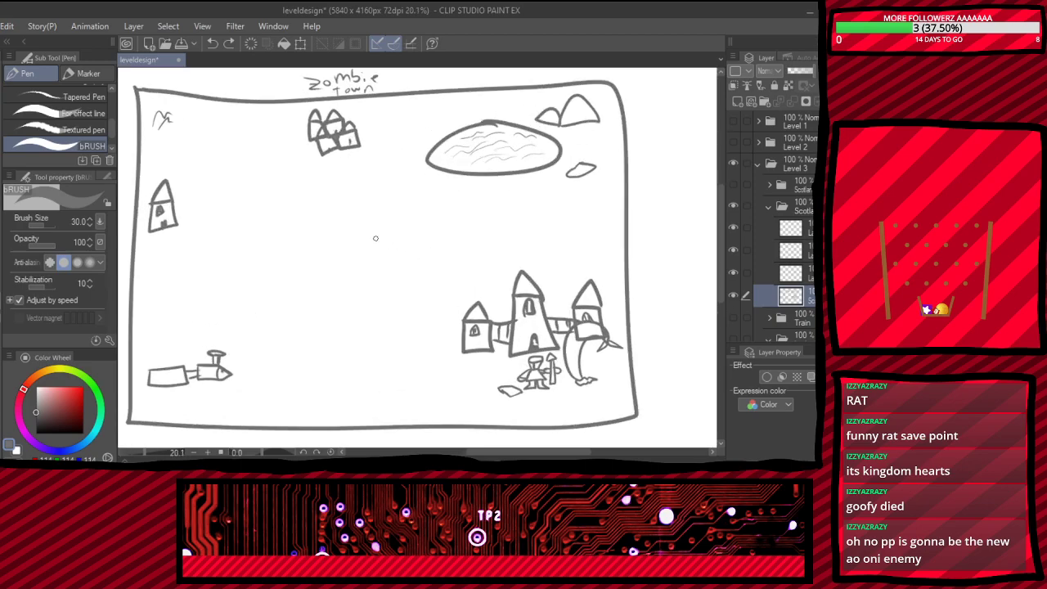
{"action": "scroll", "coordinate": [376, 238], "scroll_direction": "up", "scroll_amount": 2}
{"action": "mouse_move", "coordinate": [340, 244]}
{"action": "left_mouse_down"}
{"action": "mouse_move", "coordinate": [338, 287]}
{"action": "mouse_move", "coordinate": [270, 253]}
{"action": "left_mouse_up"}
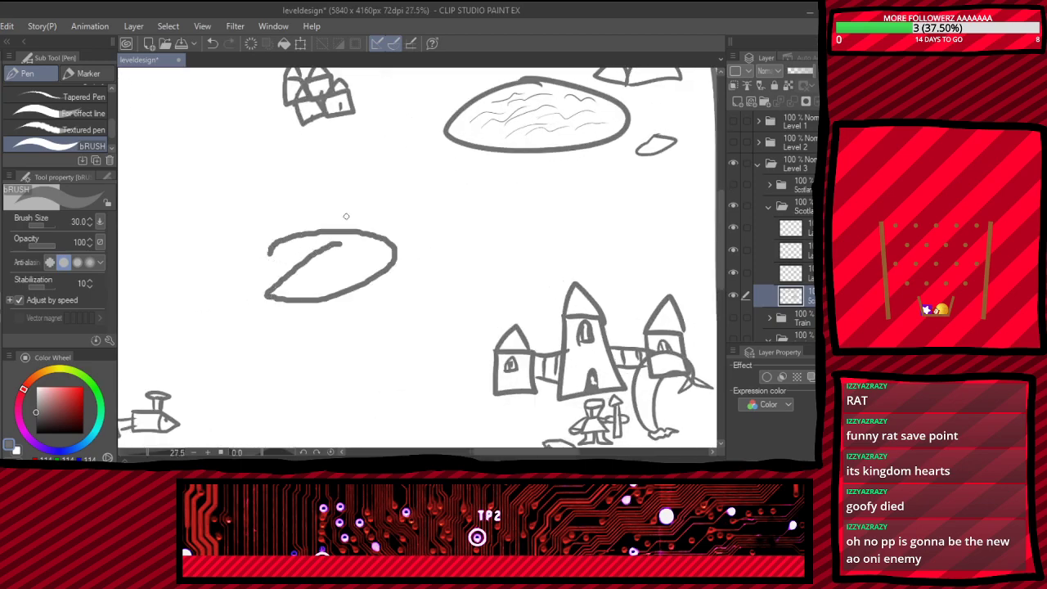
{"action": "key", "text": "ctrl+z"}
{"action": "scroll", "coordinate": [346, 302], "scroll_direction": "down", "scroll_amount": 3}
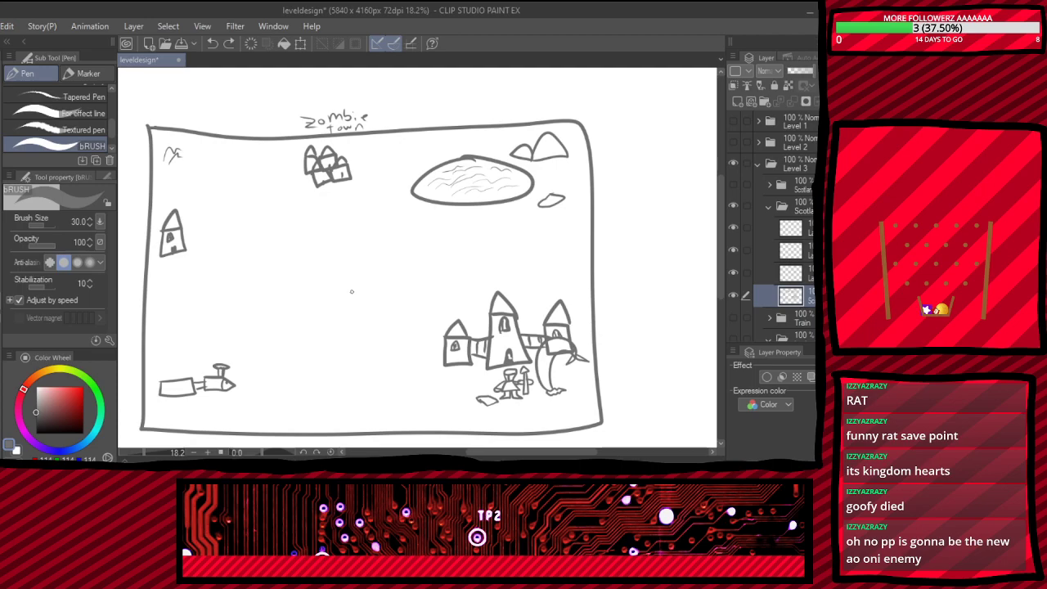
{"action": "scroll", "coordinate": [352, 291], "scroll_direction": "down", "scroll_amount": 2}
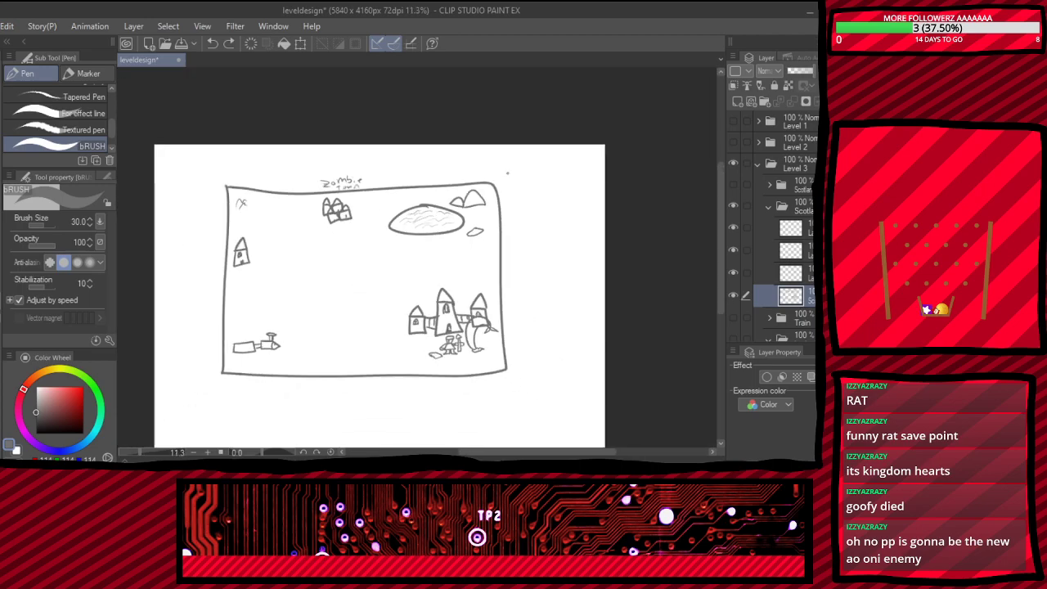
- Create a Zombie folder with a new empty layer above the Scotland folder in Level 3, keeping the Scotland map visible
{"action": "left_click", "coordinate": [768, 206]}
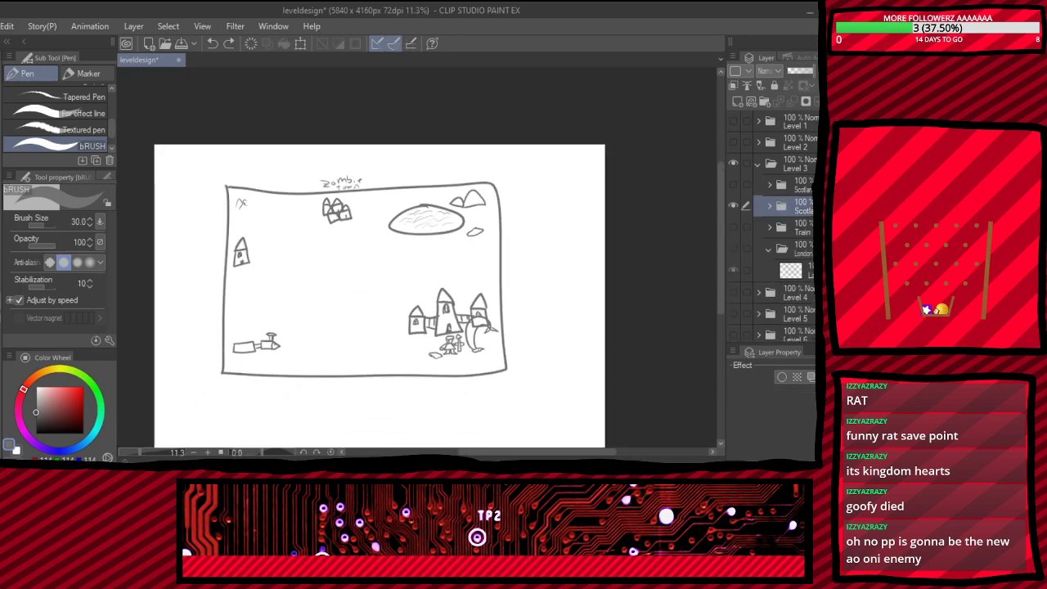
{"action": "left_click", "coordinate": [764, 101]}
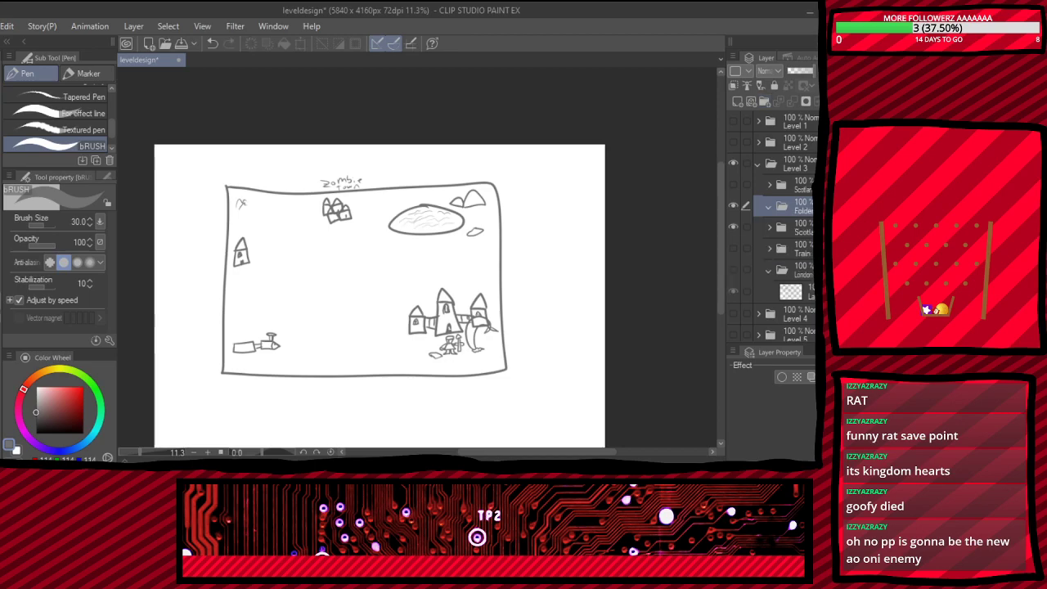
{"action": "key", "text": "Return"}
{"action": "left_click", "coordinate": [733, 227]}
{"action": "left_click", "coordinate": [737, 100]}
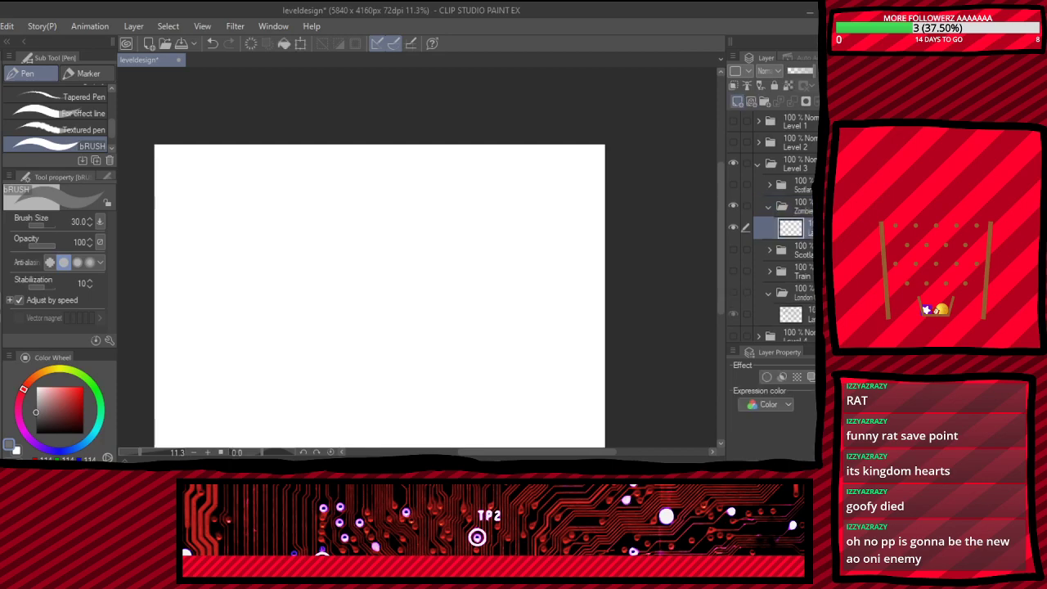
{"action": "left_click", "coordinate": [733, 227]}
{"action": "left_click", "coordinate": [733, 250]}
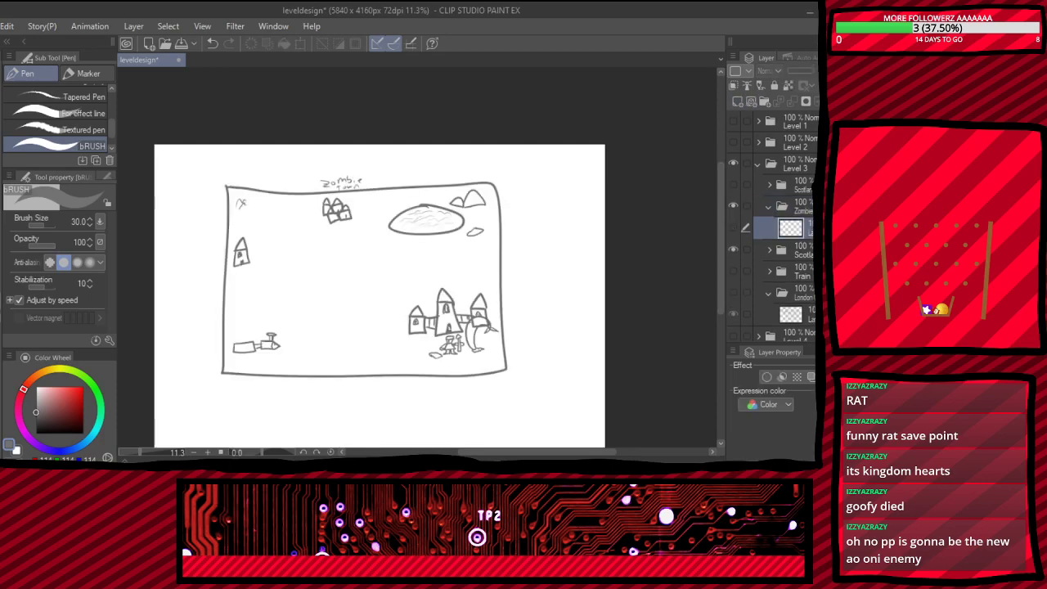
- Expand the Scotland folder to show its layers and delete the newly added Zombie folder from Level 3
{"action": "left_click", "coordinate": [798, 206]}
{"action": "left_click", "coordinate": [769, 206]}
{"action": "left_click", "coordinate": [793, 227]}
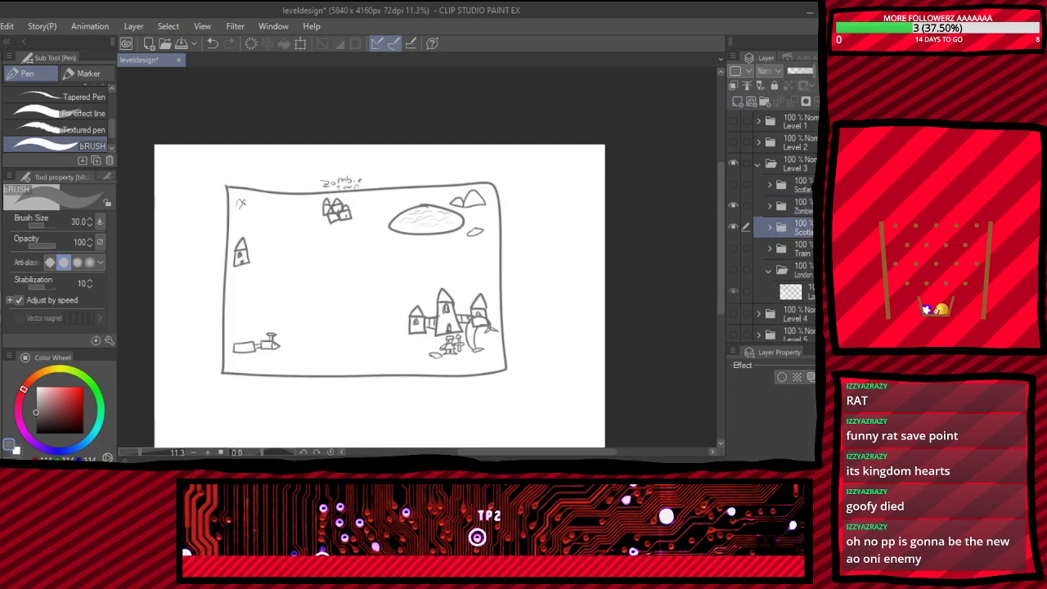
{"action": "left_click", "coordinate": [769, 227]}
{"action": "left_click", "coordinate": [769, 226]}
{"action": "left_click", "coordinate": [769, 227]}
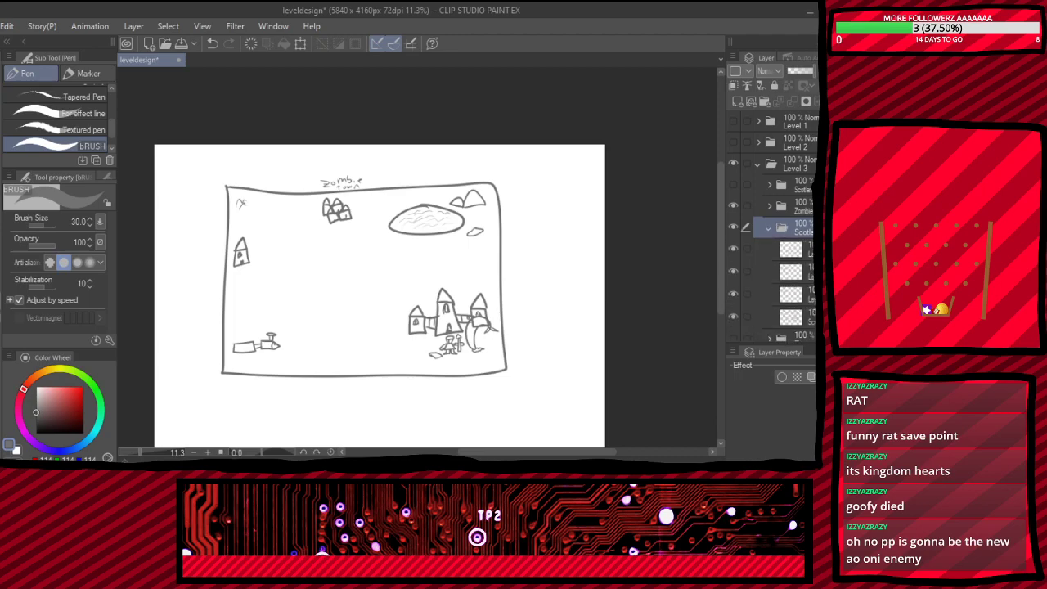
{"action": "left_click", "coordinate": [790, 293]}
{"action": "left_click", "coordinate": [790, 316]}
{"action": "scroll", "coordinate": [773, 246], "scroll_direction": "down", "scroll_amount": 2}
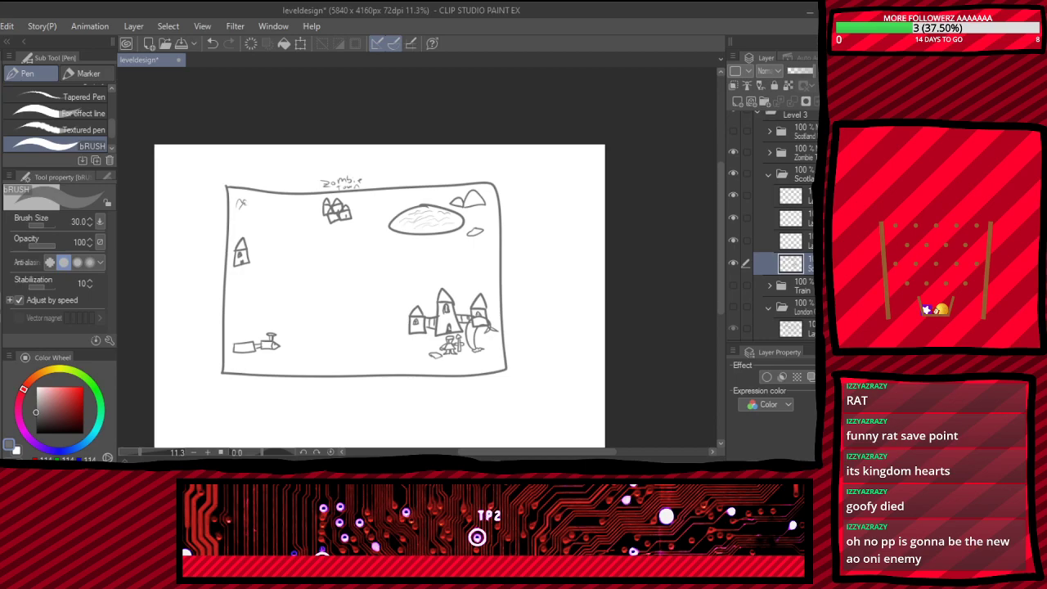
{"action": "left_click", "coordinate": [794, 153]}
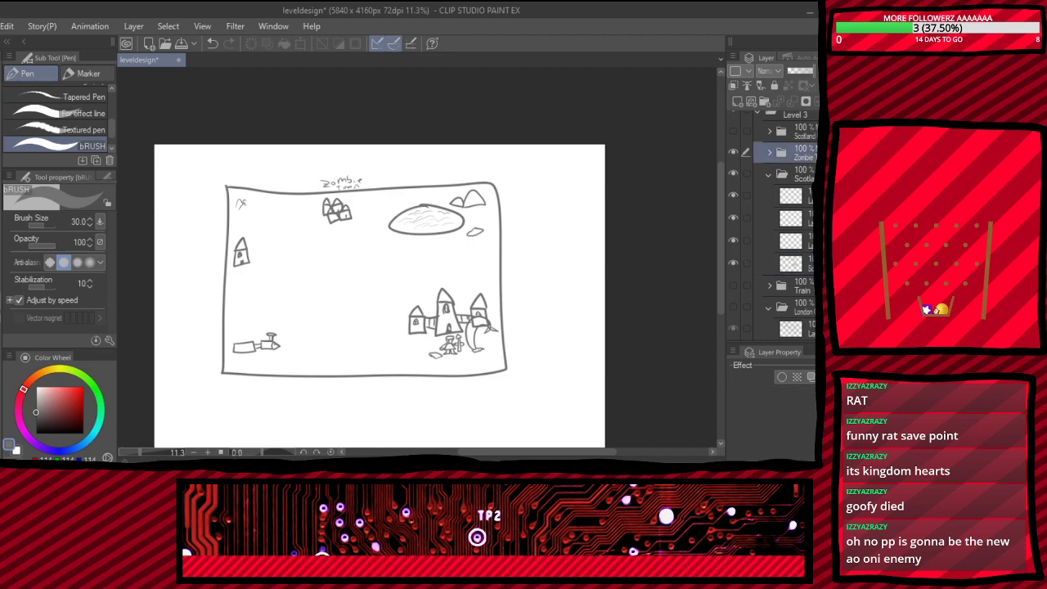
{"action": "key", "text": "Delete"}
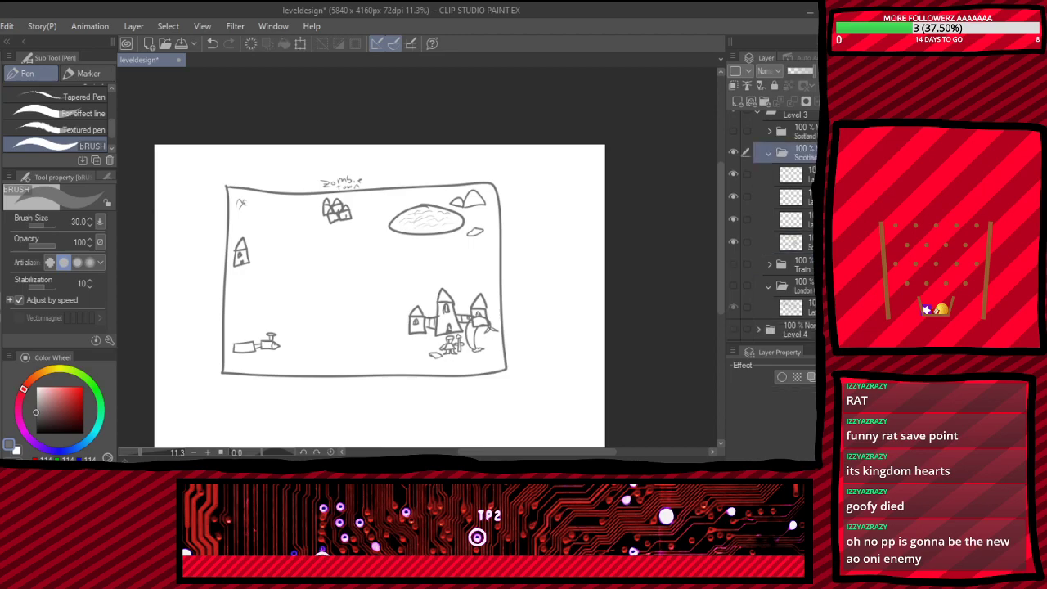
- Name the layer directly above the Scotland map layer for the zombie town and hide the map layer
{"action": "left_click", "coordinate": [798, 219]}
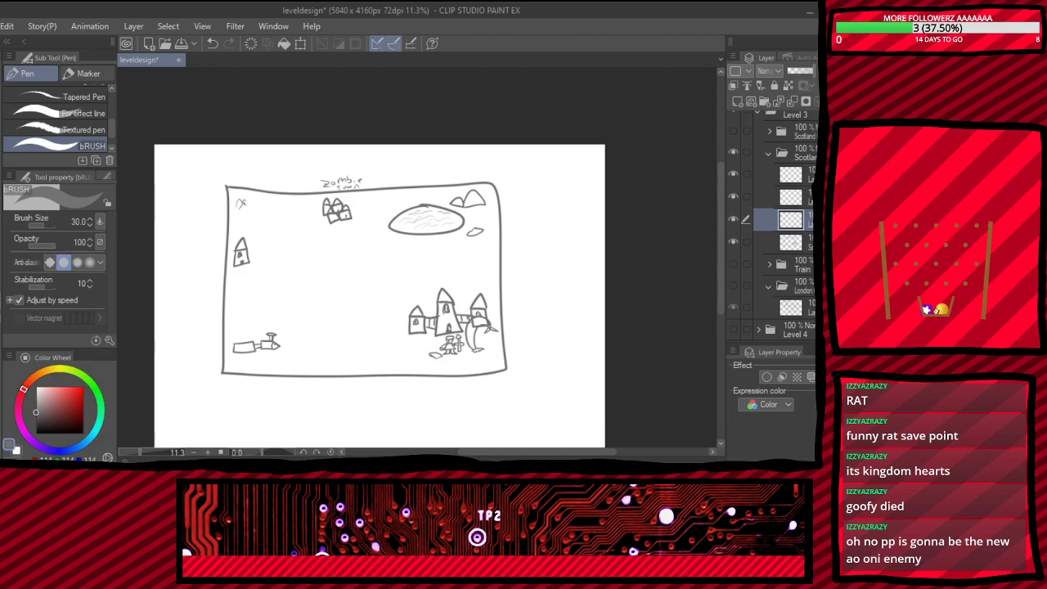
{"action": "key", "text": "Delete"}
{"action": "left_click_drag", "start_coordinate": [348, 205], "coordinate": [372, 214]}
{"action": "key", "text": "ctrl+z"}
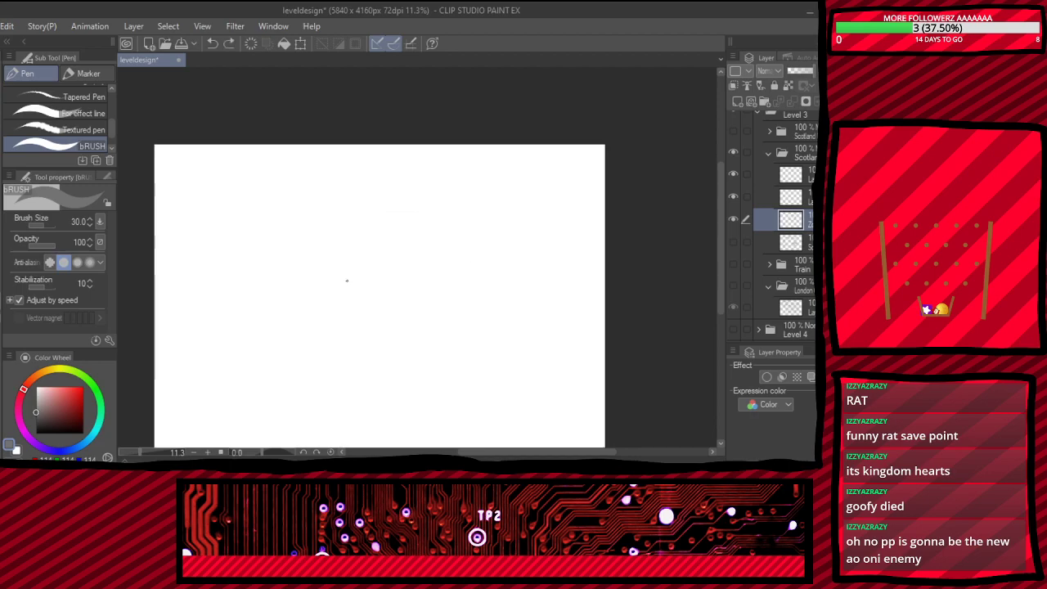
- Draw two mirrored corner strokes near the lower edge of the blank canvas as the zombie town's entrance
{"action": "scroll", "coordinate": [346, 283], "scroll_direction": "down", "scroll_amount": 5}
{"action": "scroll", "coordinate": [313, 270], "scroll_direction": "up", "scroll_amount": 7}
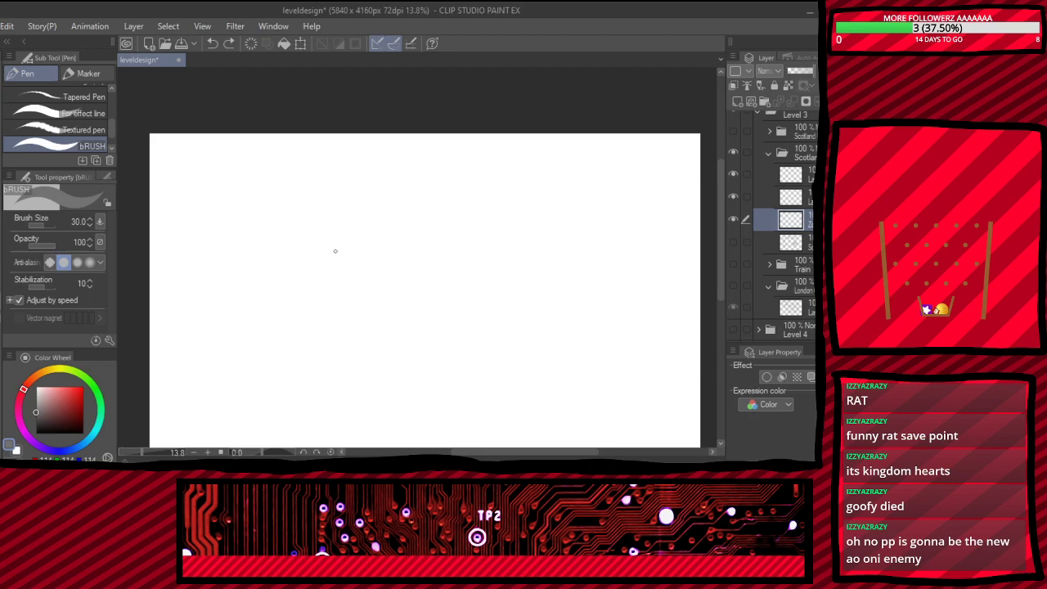
{"action": "scroll", "coordinate": [325, 232], "scroll_direction": "up", "scroll_amount": 1}
{"action": "scroll", "coordinate": [346, 175], "scroll_direction": "down", "scroll_amount": 2}
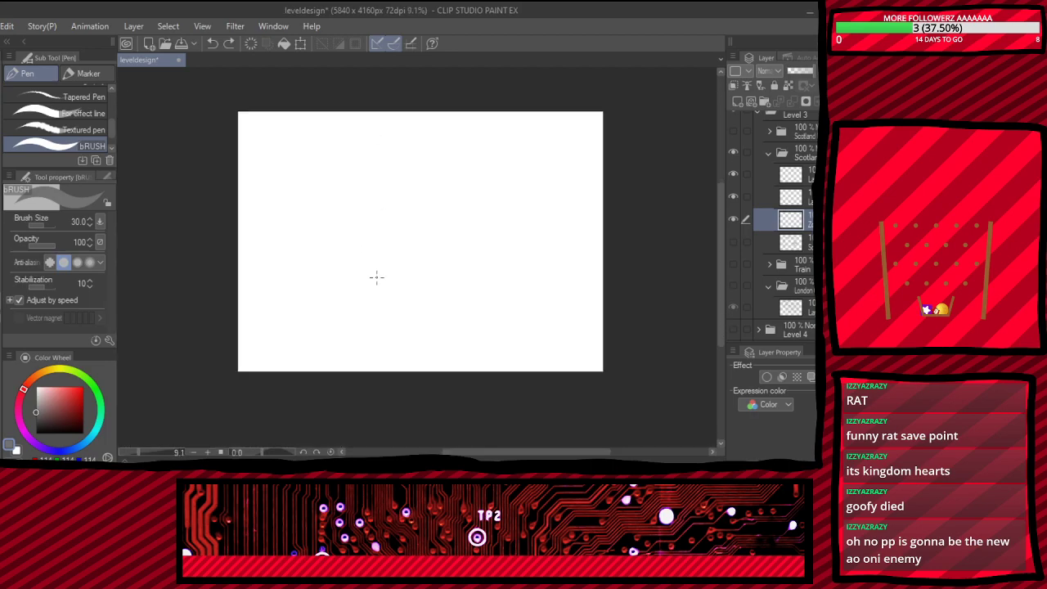
{"action": "scroll", "coordinate": [377, 257], "scroll_direction": "up", "scroll_amount": 3}
{"action": "scroll", "coordinate": [391, 325], "scroll_direction": "up", "scroll_amount": 1}
{"action": "left_click_drag", "start_coordinate": [379, 312], "coordinate": [401, 334]}
{"action": "left_click_drag", "start_coordinate": [456, 310], "coordinate": [433, 336]}
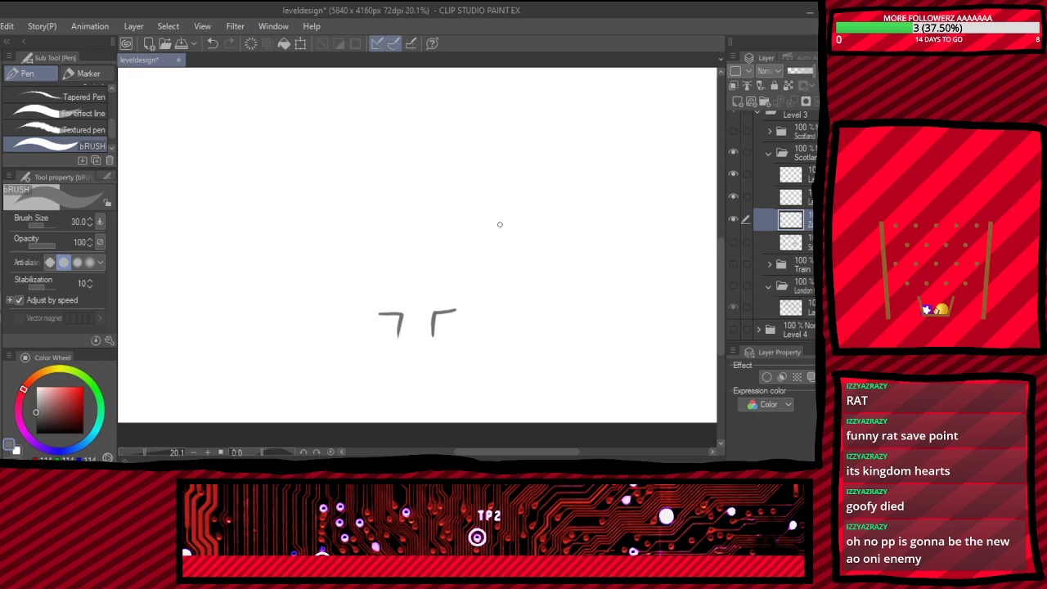
{"action": "scroll", "coordinate": [451, 297], "scroll_direction": "down", "scroll_amount": 2}
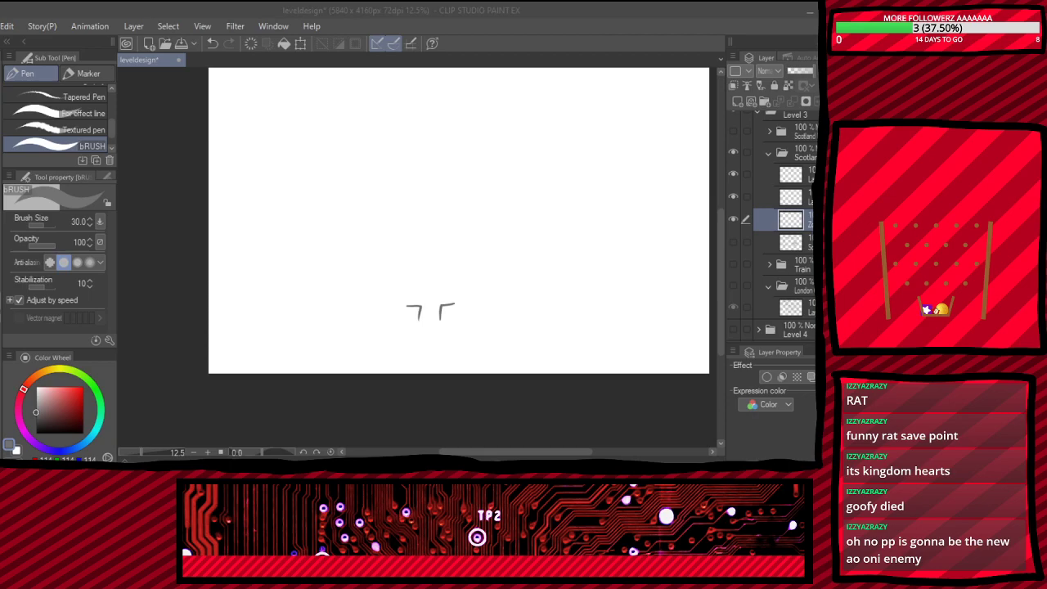
{"action": "left_click", "coordinate": [778, 15]}
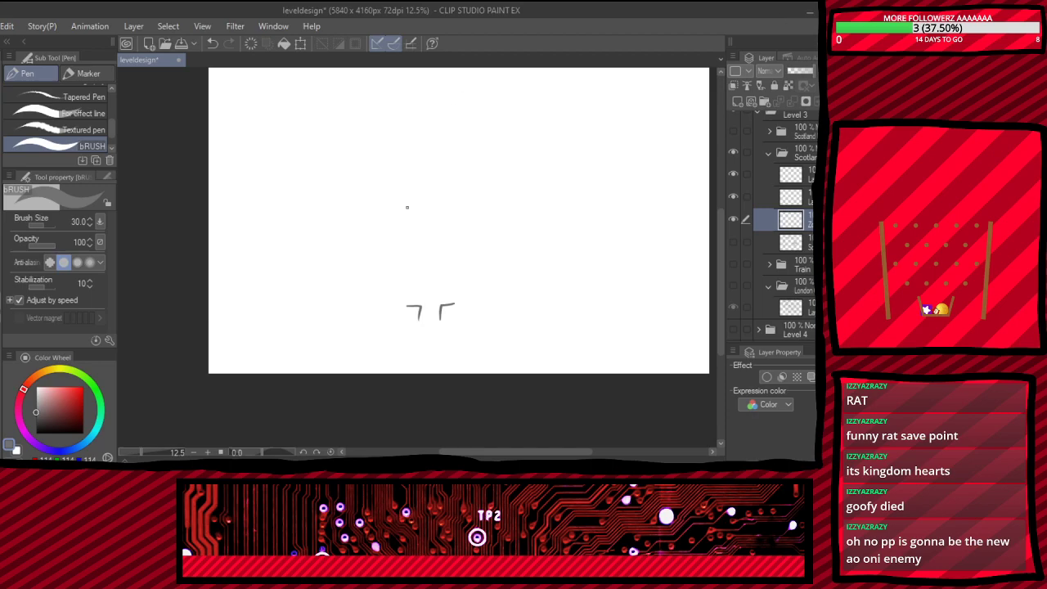
{"action": "scroll", "coordinate": [389, 240], "scroll_direction": "down", "scroll_amount": 2}
{"action": "scroll", "coordinate": [416, 263], "scroll_direction": "up", "scroll_amount": 3}
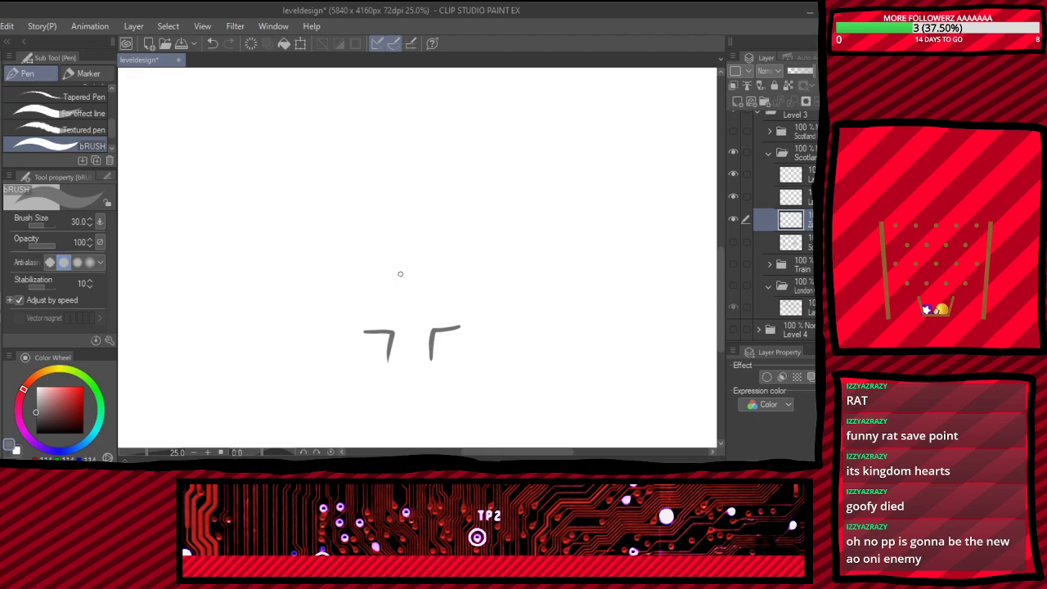
{"action": "left_click_drag", "start_coordinate": [433, 330], "coordinate": [564, 323]}
{"action": "key", "text": "ctrl+z"}
{"action": "left_click_drag", "start_coordinate": [434, 331], "coordinate": [573, 314]}
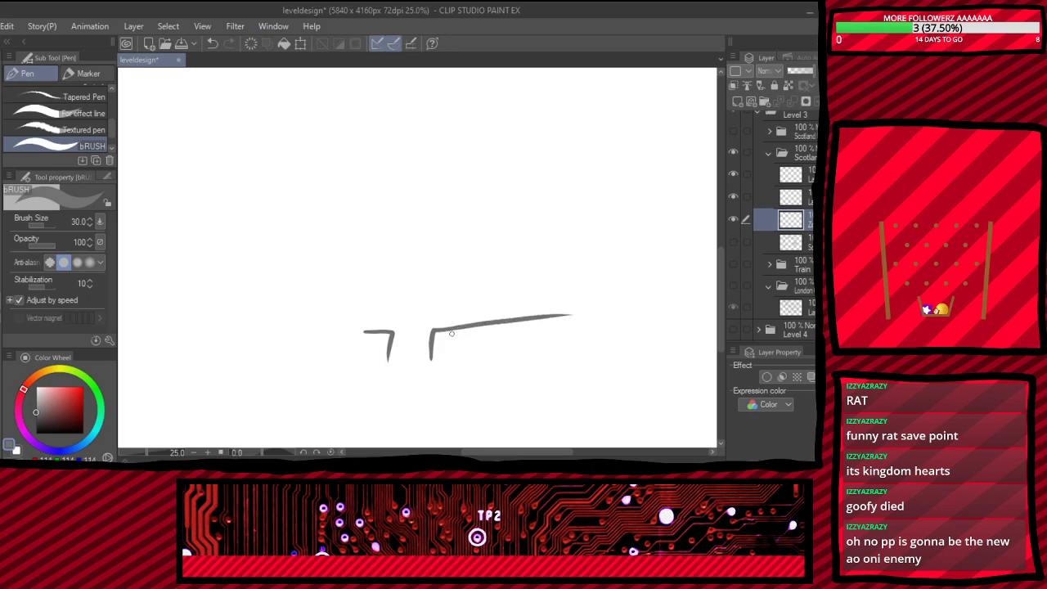
{"action": "left_click_drag", "start_coordinate": [356, 330], "coordinate": [259, 323]}
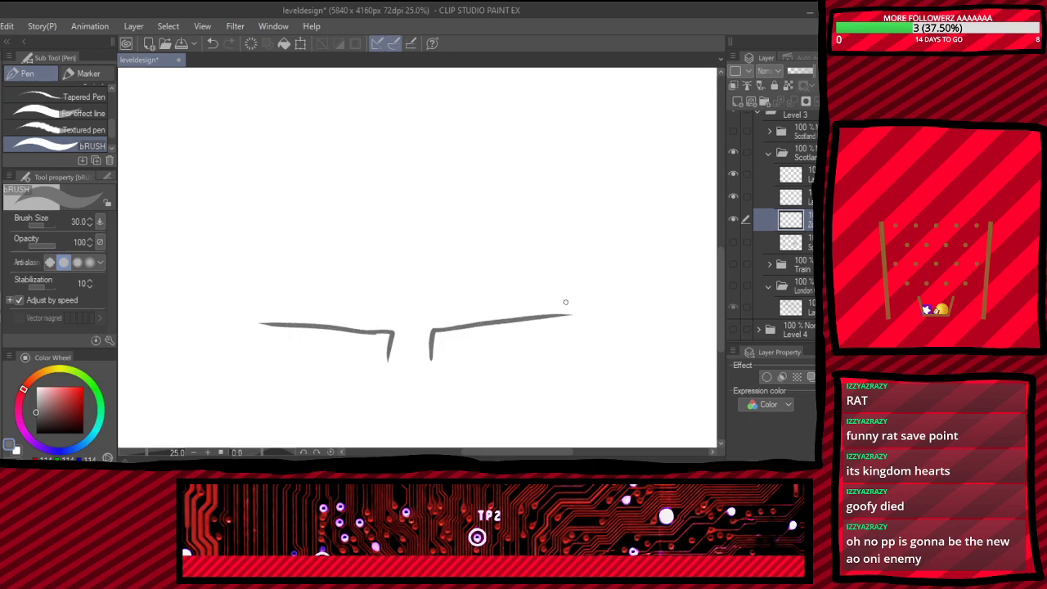
{"action": "scroll", "coordinate": [561, 307], "scroll_direction": "down", "scroll_amount": 2}
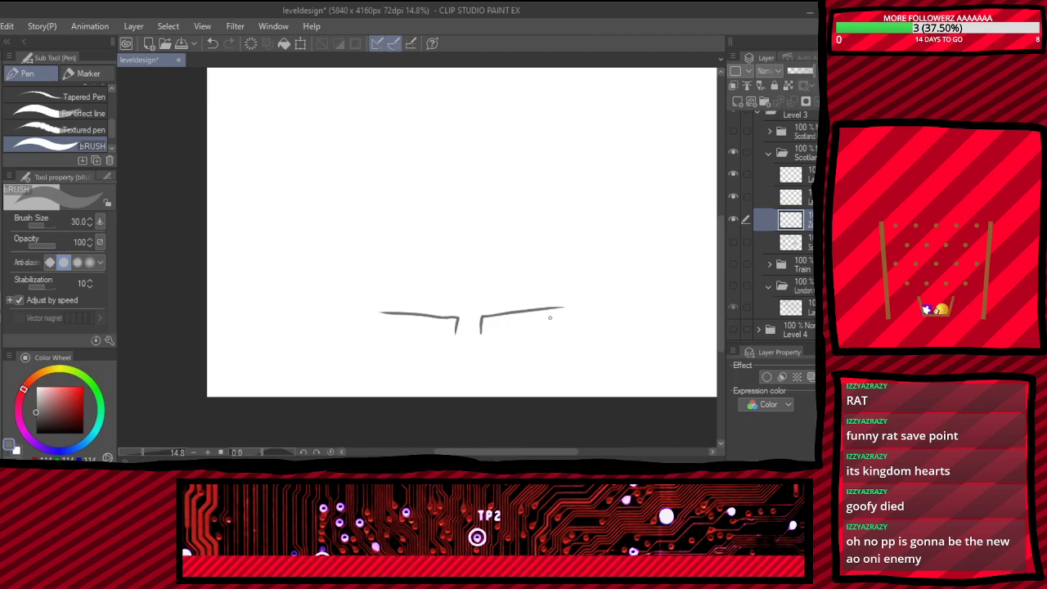
{"action": "scroll", "coordinate": [550, 317], "scroll_direction": "up", "scroll_amount": 3}
{"action": "key", "text": "ctrl+z"}
{"action": "key", "text": "ctrl+z"}
- Draw a rectangular room outline joining the two entrance corners and erase a gap in the middle of its upper wall
{"action": "mouse_move", "coordinate": [447, 315]}
{"action": "left_mouse_down"}
{"action": "mouse_move", "coordinate": [507, 312]}
{"action": "mouse_move", "coordinate": [509, 210]}
{"action": "mouse_move", "coordinate": [410, 205]}
{"action": "mouse_move", "coordinate": [306, 221]}
{"action": "mouse_move", "coordinate": [360, 323]}
{"action": "left_mouse_up"}
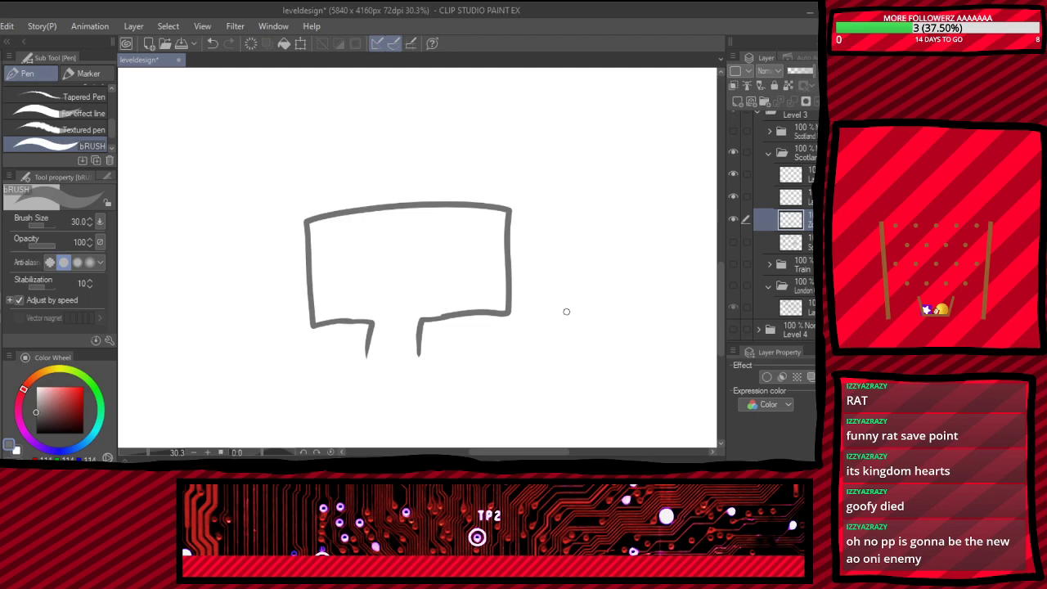
{"action": "key", "text": "e"}
{"action": "mouse_move", "coordinate": [394, 205]}
{"action": "left_mouse_down"}
{"action": "mouse_move", "coordinate": [393, 173]}
{"action": "mouse_move", "coordinate": [410, 158]}
{"action": "mouse_move", "coordinate": [389, 191]}
{"action": "mouse_move", "coordinate": [406, 200]}
{"action": "mouse_move", "coordinate": [404, 270]}
{"action": "mouse_move", "coordinate": [493, 210]}
{"action": "mouse_move", "coordinate": [448, 202]}
{"action": "mouse_move", "coordinate": [475, 171]}
{"action": "mouse_move", "coordinate": [495, 201]}
{"action": "left_mouse_up"}
- Draw two small houses with pointed roofs over the room's upper wall, one on each side of the gap
{"action": "key", "text": "p"}
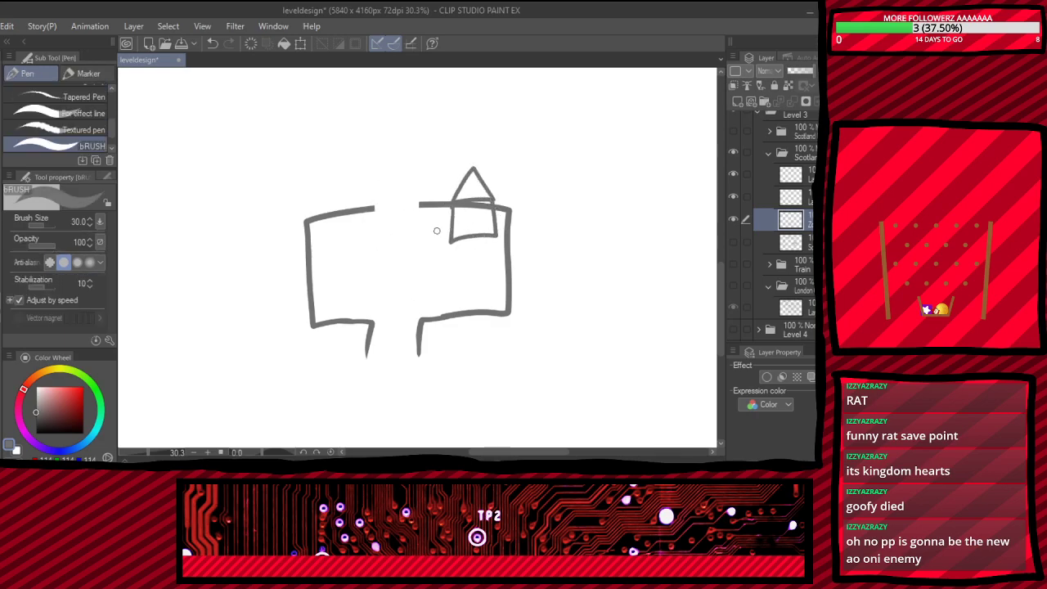
{"action": "mouse_move", "coordinate": [327, 222]}
{"action": "left_mouse_down"}
{"action": "mouse_move", "coordinate": [355, 249]}
{"action": "mouse_move", "coordinate": [363, 230]}
{"action": "mouse_move", "coordinate": [329, 228]}
{"action": "mouse_move", "coordinate": [360, 215]}
{"action": "left_mouse_up"}
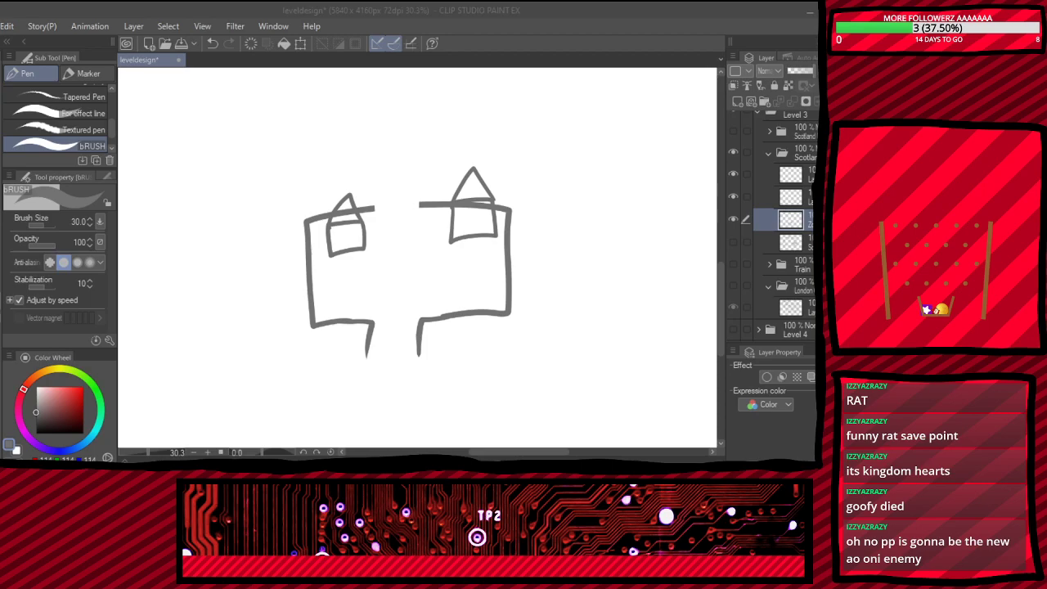
{"action": "left_click", "coordinate": [372, 294]}
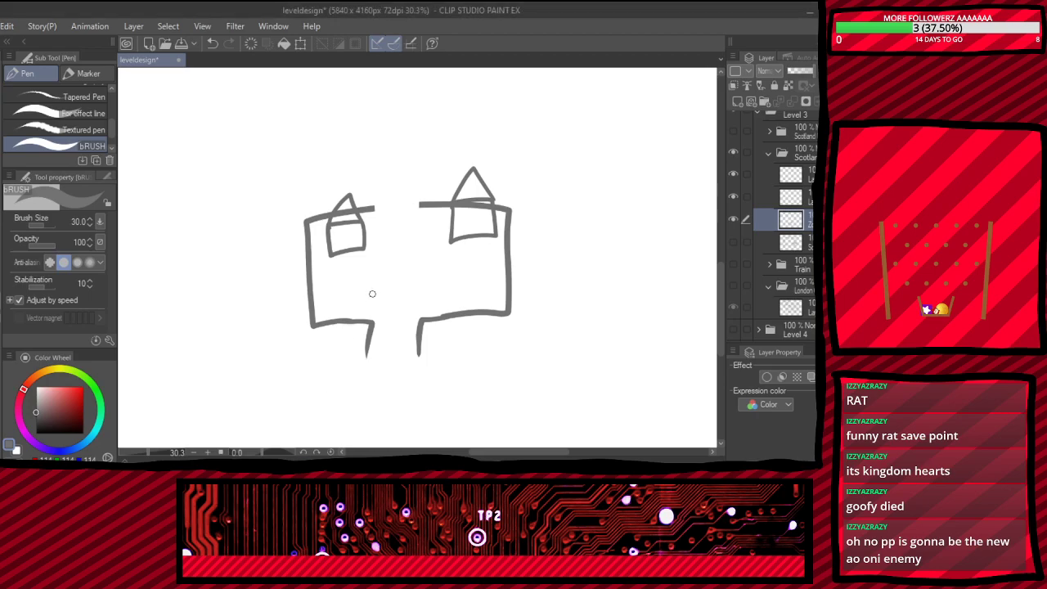
- Draw short vertical passage walls upward from both ends of the gap in the room's upper wall
{"action": "scroll", "coordinate": [346, 129], "scroll_direction": "up", "scroll_amount": 3}
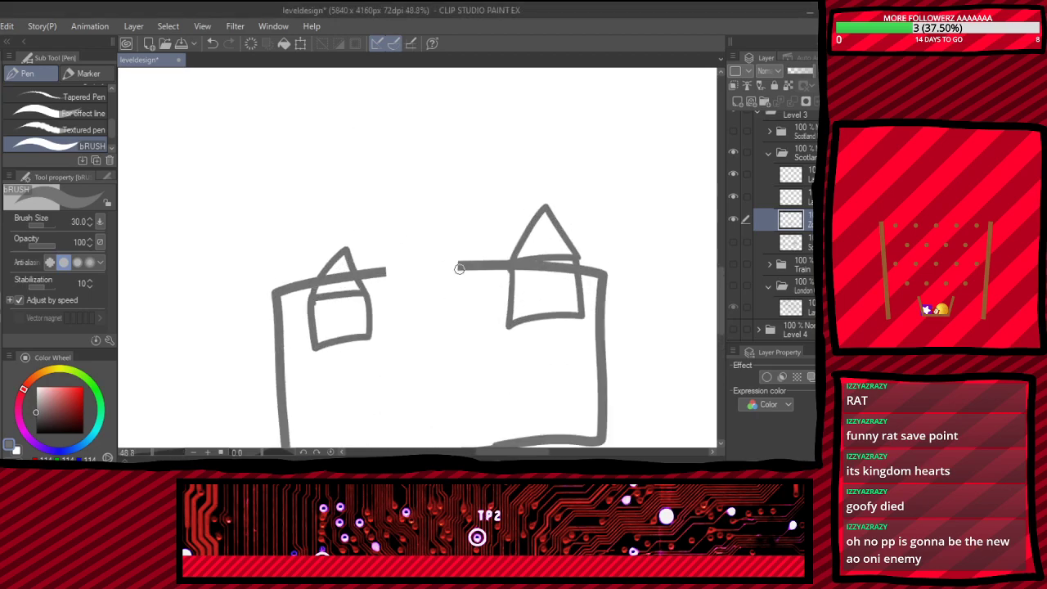
{"action": "left_click_drag", "start_coordinate": [459, 267], "coordinate": [460, 207]}
{"action": "left_click_drag", "start_coordinate": [384, 275], "coordinate": [389, 219]}
{"action": "key", "text": "e"}
{"action": "left_click_drag", "start_coordinate": [597, 357], "coordinate": [643, 367]}
{"action": "left_click_drag", "start_coordinate": [266, 386], "coordinate": [329, 378]}
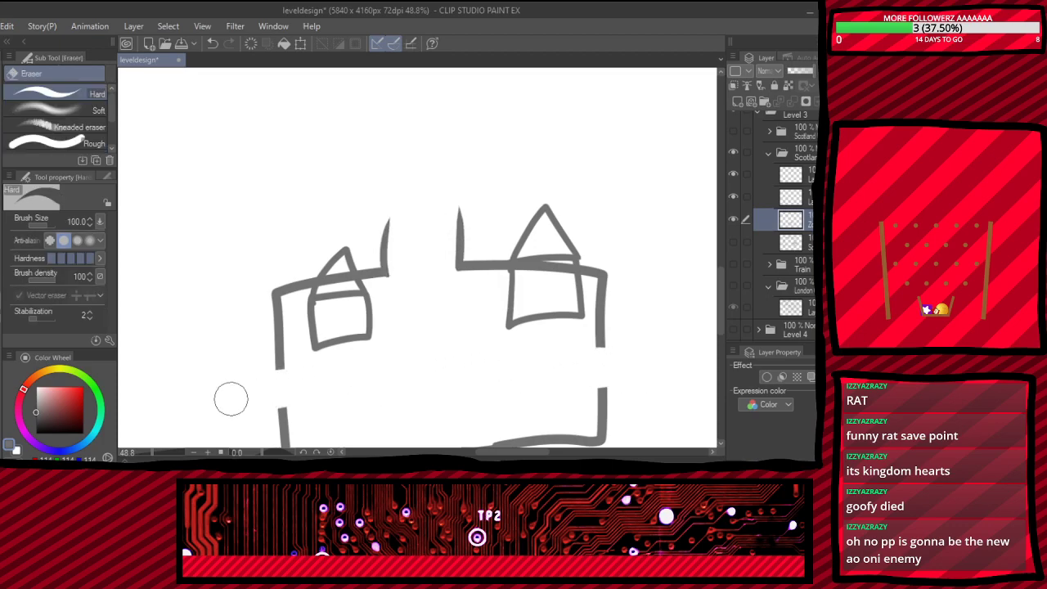
{"action": "key", "text": "p"}
{"action": "left_click_drag", "start_coordinate": [600, 347], "coordinate": [642, 349]}
{"action": "left_click_drag", "start_coordinate": [600, 385], "coordinate": [650, 385]}
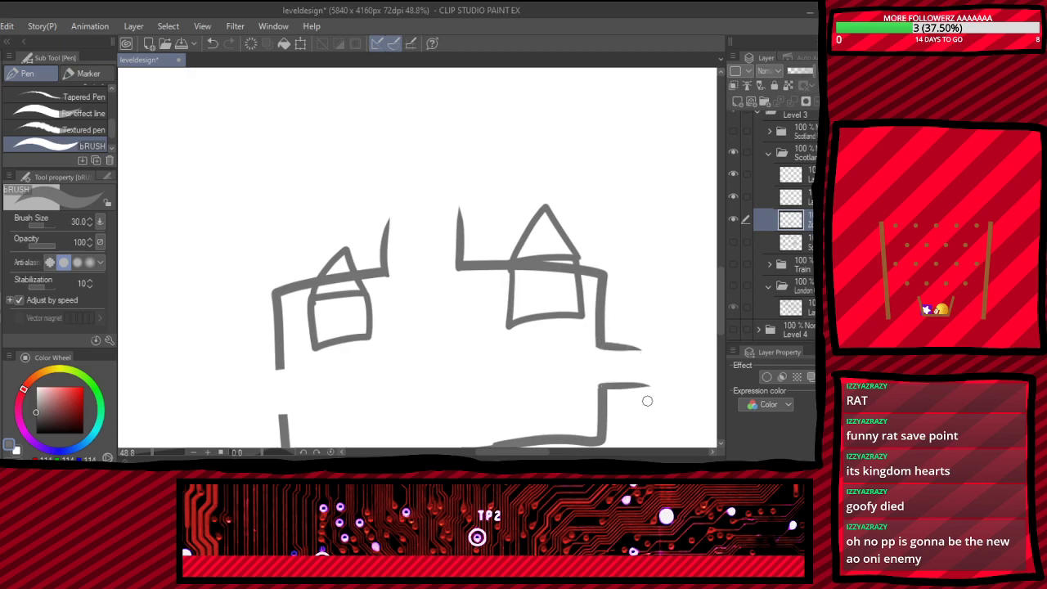
{"action": "left_click_drag", "start_coordinate": [282, 368], "coordinate": [231, 362]}
{"action": "left_click_drag", "start_coordinate": [285, 413], "coordinate": [227, 409]}
{"action": "key", "text": "ctrl+z"}
{"action": "key", "text": "ctrl+z"}
{"action": "key", "text": "ctrl+z"}
{"action": "key", "text": "ctrl+z"}
{"action": "key", "text": "ctrl+z"}
{"action": "key", "text": "ctrl+z"}
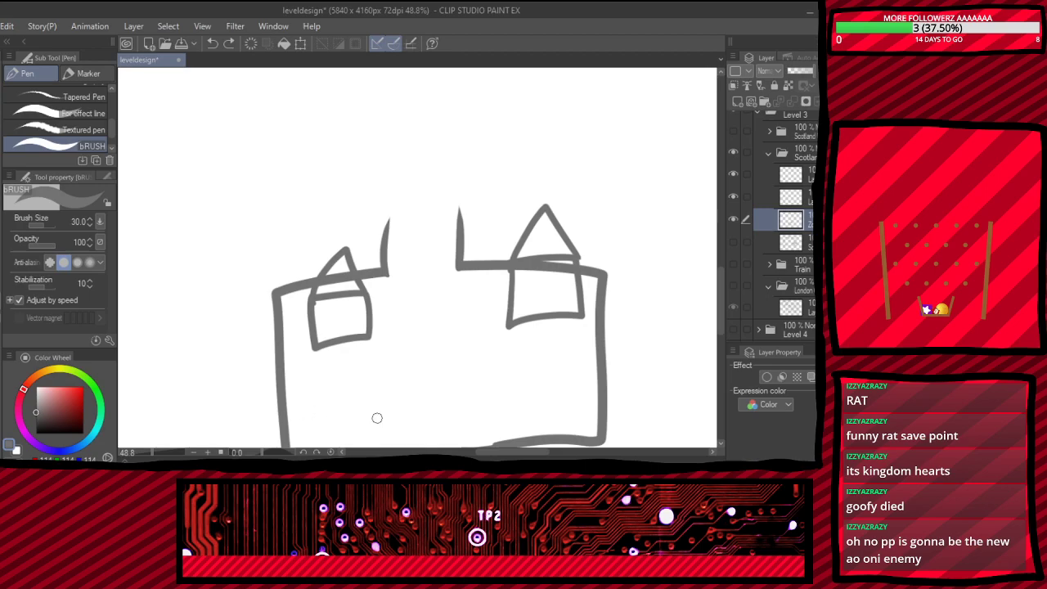
- Erase an opening in the room's right wall and draw two short horizontal passage walls leading outward from it
{"action": "scroll", "coordinate": [395, 362], "scroll_direction": "down", "scroll_amount": 2}
{"action": "scroll", "coordinate": [441, 267], "scroll_direction": "down", "scroll_amount": 2}
{"action": "scroll", "coordinate": [396, 308], "scroll_direction": "down", "scroll_amount": 1}
{"action": "scroll", "coordinate": [372, 216], "scroll_direction": "up", "scroll_amount": 2}
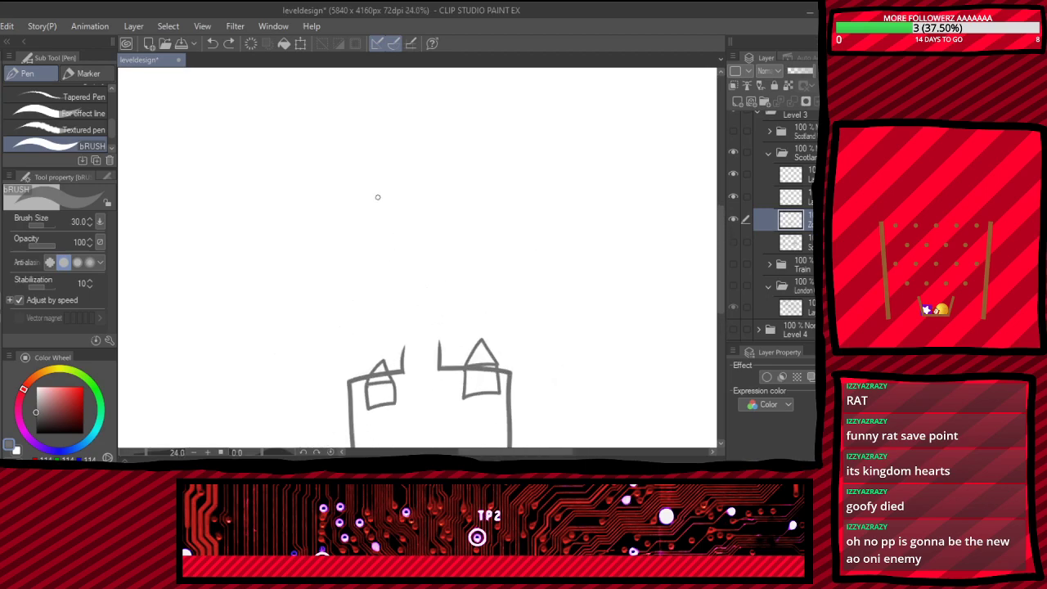
{"action": "scroll", "coordinate": [376, 251], "scroll_direction": "down", "scroll_amount": 3}
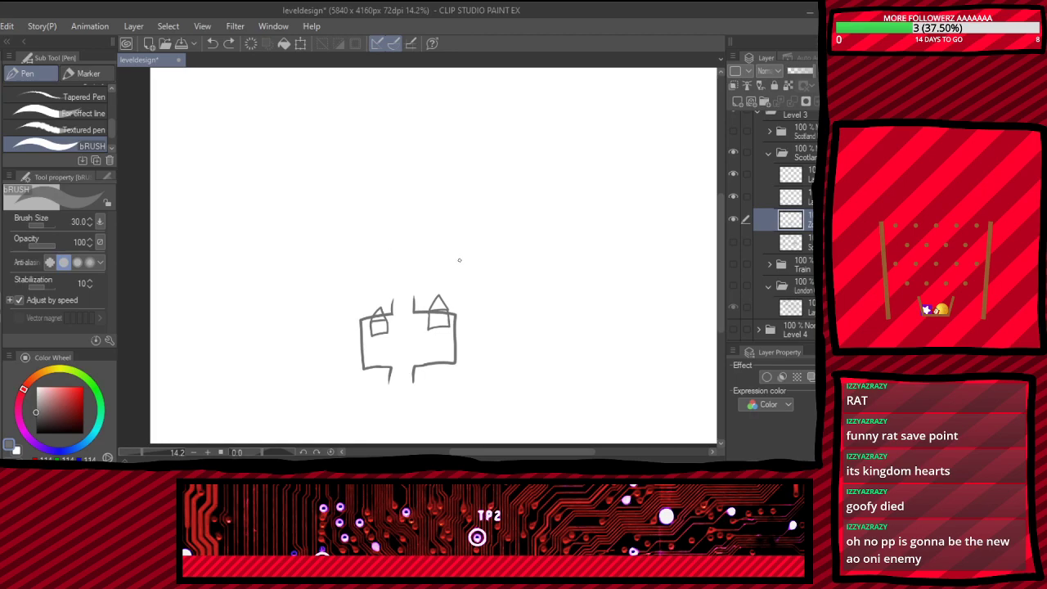
{"action": "scroll", "coordinate": [423, 404], "scroll_direction": "up", "scroll_amount": 6}
{"action": "key", "text": "e"}
{"action": "mouse_move", "coordinate": [474, 374]}
{"action": "left_mouse_down"}
{"action": "mouse_move", "coordinate": [491, 381]}
{"action": "mouse_move", "coordinate": [522, 363]}
{"action": "left_mouse_up"}
{"action": "key", "text": "p"}
{"action": "left_click_drag", "start_coordinate": [482, 401], "coordinate": [530, 401]}
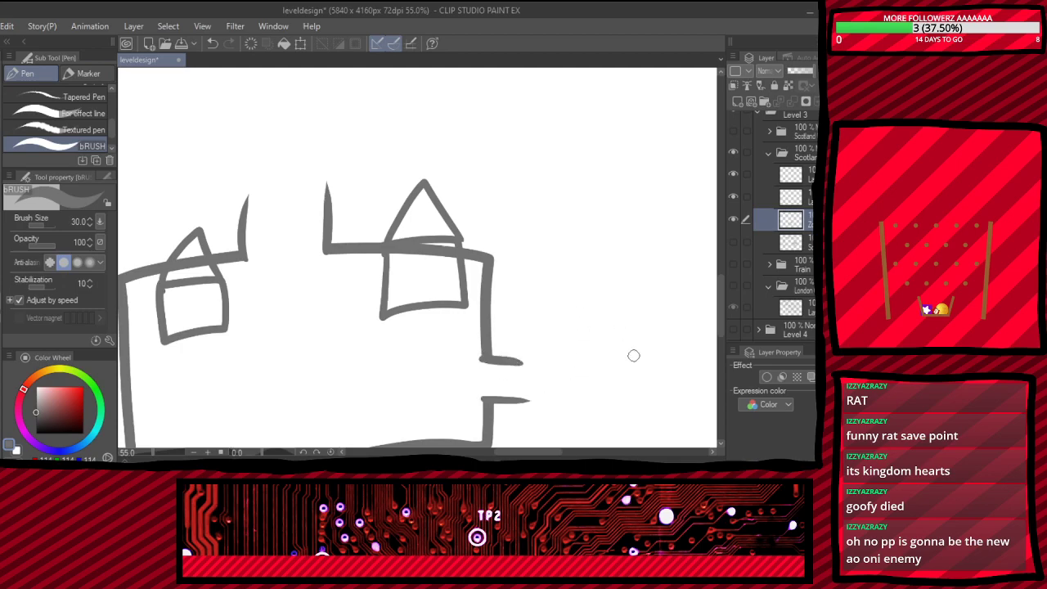
- Draw a roughly square room above the upper passage and erase a gap in the middle of its lower wall
{"action": "scroll", "coordinate": [633, 355], "scroll_direction": "down", "scroll_amount": 2}
{"action": "scroll", "coordinate": [545, 278], "scroll_direction": "down", "scroll_amount": 2}
{"action": "scroll", "coordinate": [416, 172], "scroll_direction": "up", "scroll_amount": 2}
{"action": "mouse_move", "coordinate": [385, 204]}
{"action": "left_mouse_down"}
{"action": "mouse_move", "coordinate": [378, 303]}
{"action": "mouse_move", "coordinate": [530, 293]}
{"action": "mouse_move", "coordinate": [509, 179]}
{"action": "mouse_move", "coordinate": [403, 189]}
{"action": "mouse_move", "coordinate": [381, 211]}
{"action": "left_mouse_up"}
{"action": "key", "text": "e"}
- Draw short passage walls downward from both ends of the square room's lower gap and retrace its left wall thicker
{"action": "mouse_move", "coordinate": [440, 304]}
{"action": "left_mouse_down"}
{"action": "mouse_move", "coordinate": [456, 278]}
{"action": "mouse_move", "coordinate": [454, 292]}
{"action": "mouse_move", "coordinate": [477, 306]}
{"action": "mouse_move", "coordinate": [475, 336]}
{"action": "mouse_move", "coordinate": [440, 301]}
{"action": "mouse_move", "coordinate": [437, 337]}
{"action": "left_mouse_up"}
{"action": "key", "text": "p"}
{"action": "key", "text": "ctrl+z"}
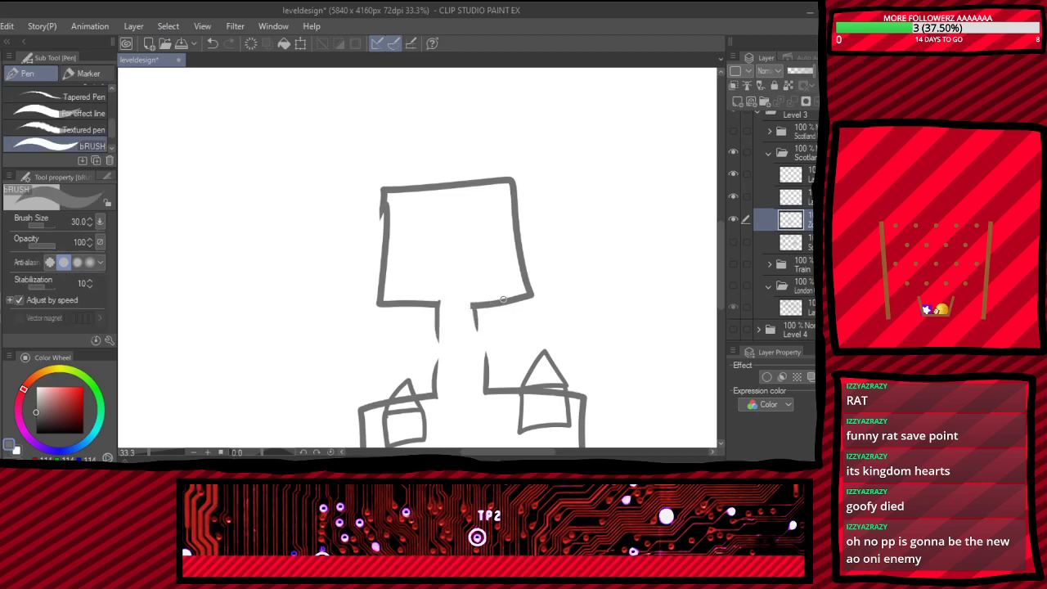
{"action": "left_click_drag", "start_coordinate": [471, 304], "coordinate": [477, 336]}
{"action": "left_click_drag", "start_coordinate": [381, 201], "coordinate": [381, 303]}
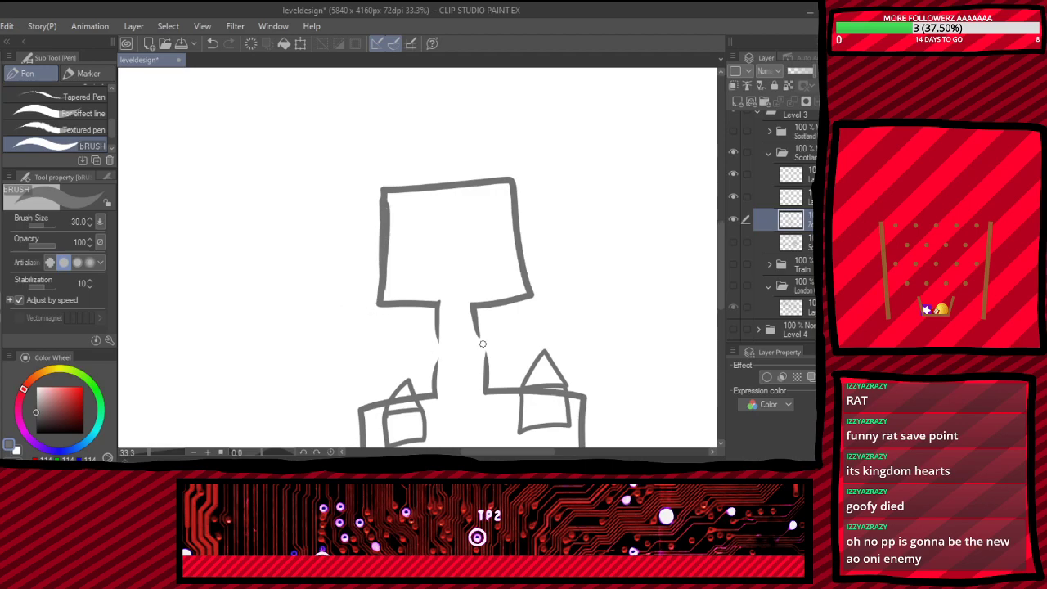
{"action": "scroll", "coordinate": [382, 307], "scroll_direction": "down", "scroll_amount": 5}
{"action": "scroll", "coordinate": [377, 301], "scroll_direction": "down", "scroll_amount": 2}
{"action": "scroll", "coordinate": [382, 306], "scroll_direction": "up", "scroll_amount": 4}
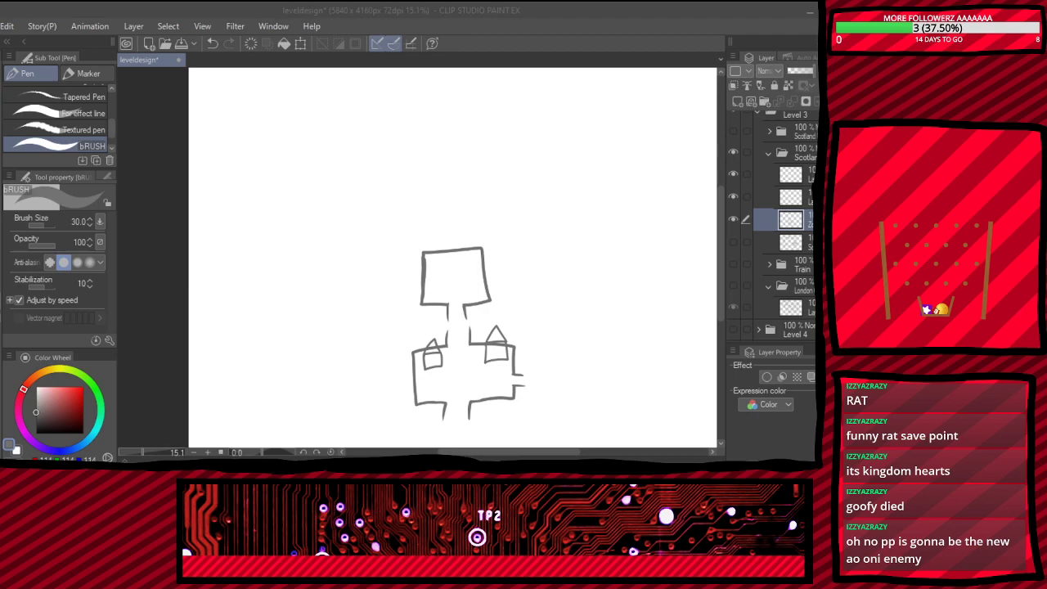
{"action": "key", "text": "alt+Tab"}
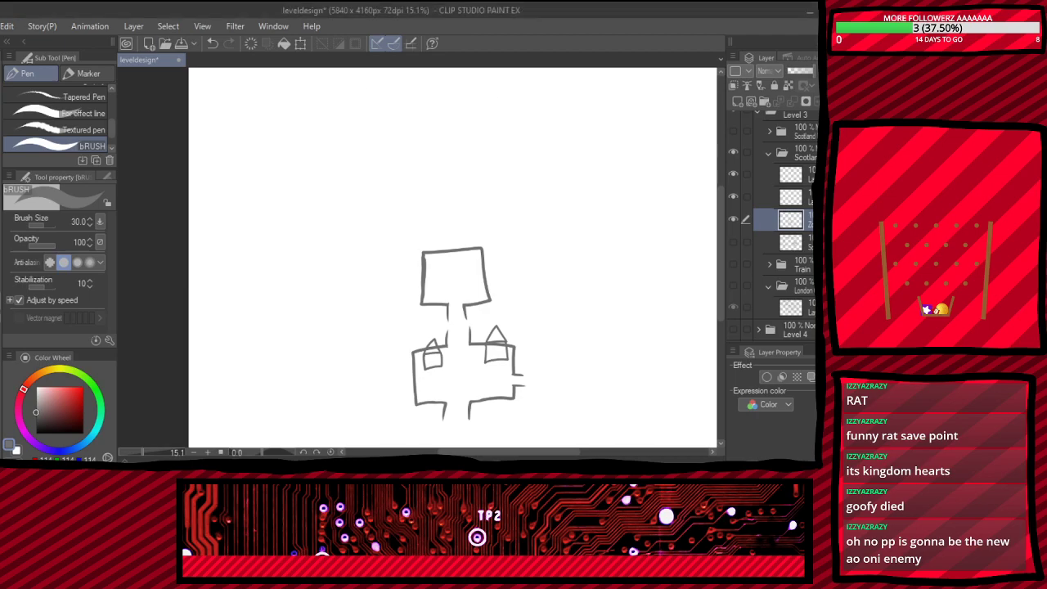
{"action": "scroll", "coordinate": [484, 307], "scroll_direction": "up", "scroll_amount": 4}
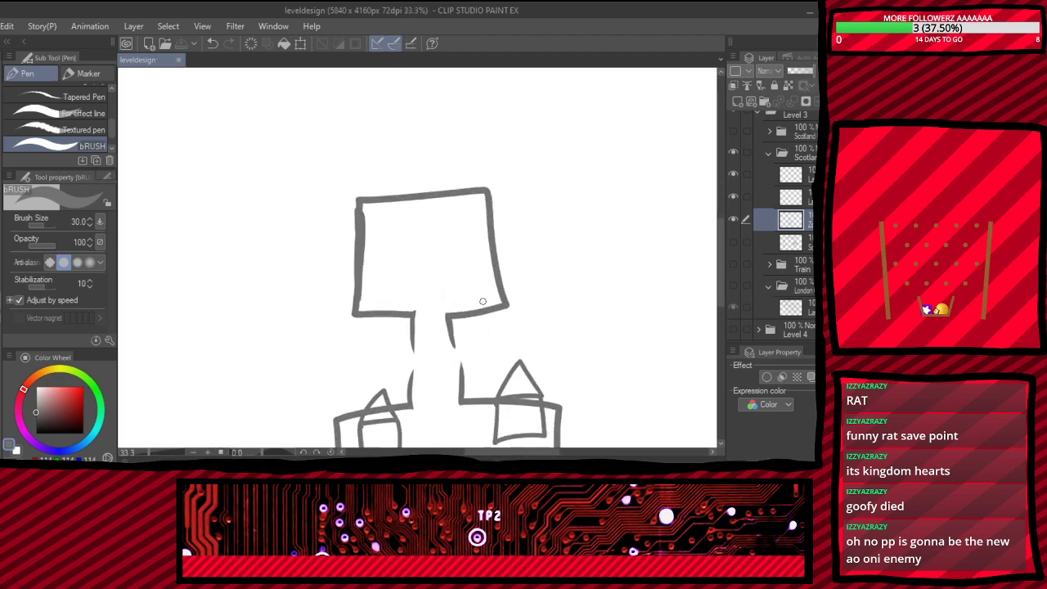
{"action": "scroll", "coordinate": [452, 244], "scroll_direction": "up", "scroll_amount": 2}
{"action": "scroll", "coordinate": [452, 221], "scroll_direction": "down", "scroll_amount": 5}
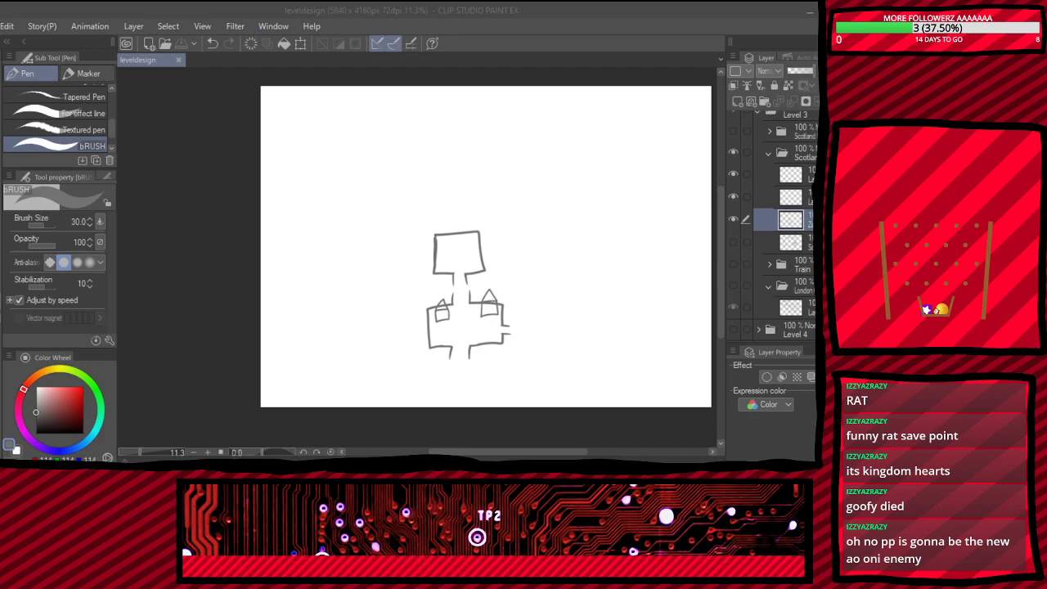
{"action": "scroll", "coordinate": [466, 263], "scroll_direction": "down", "scroll_amount": 1}
{"action": "scroll", "coordinate": [466, 263], "scroll_direction": "up", "scroll_amount": 4}
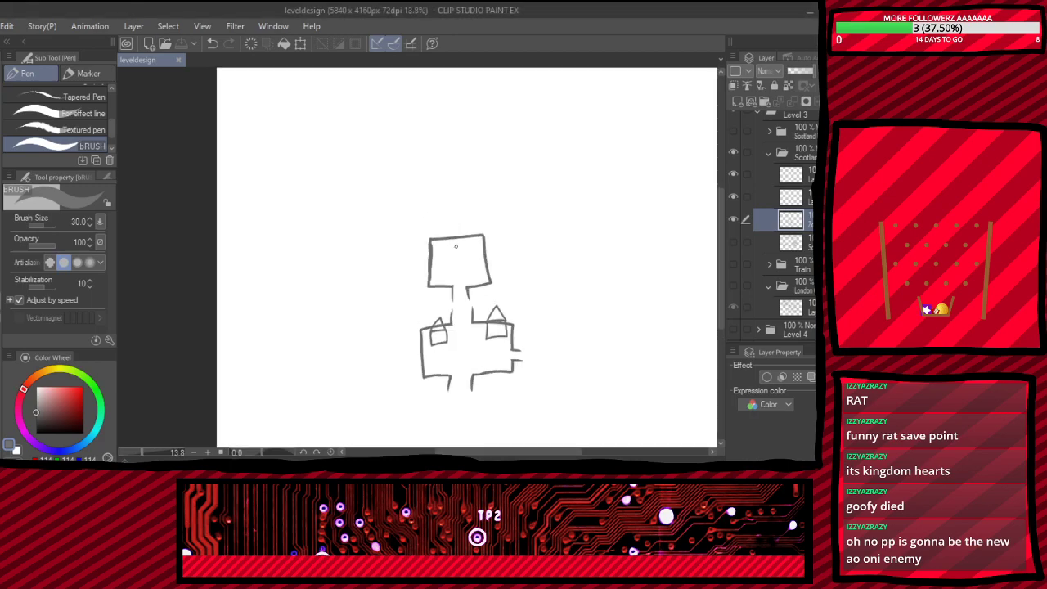
{"action": "scroll", "coordinate": [467, 264], "scroll_direction": "down", "scroll_amount": 2}
{"action": "scroll", "coordinate": [454, 199], "scroll_direction": "up", "scroll_amount": 1}
{"action": "scroll", "coordinate": [441, 229], "scroll_direction": "down", "scroll_amount": 1}
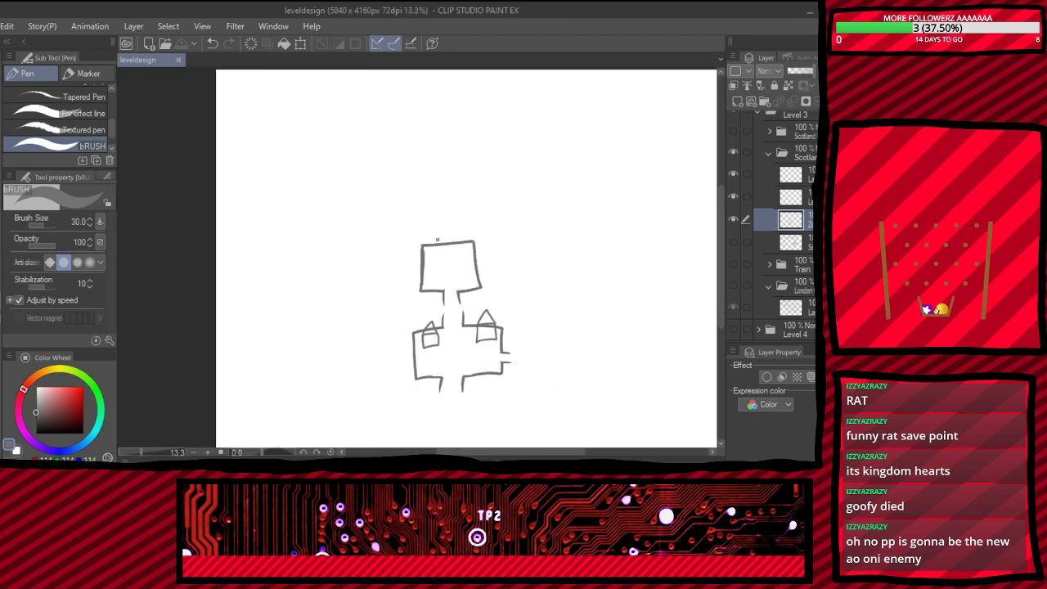
- Hide the zombie town layer, then show and select the Scotland overview map layer in the same folder
{"action": "left_click", "coordinate": [793, 153]}
{"action": "left_click", "coordinate": [733, 219]}
{"action": "left_click", "coordinate": [733, 242]}
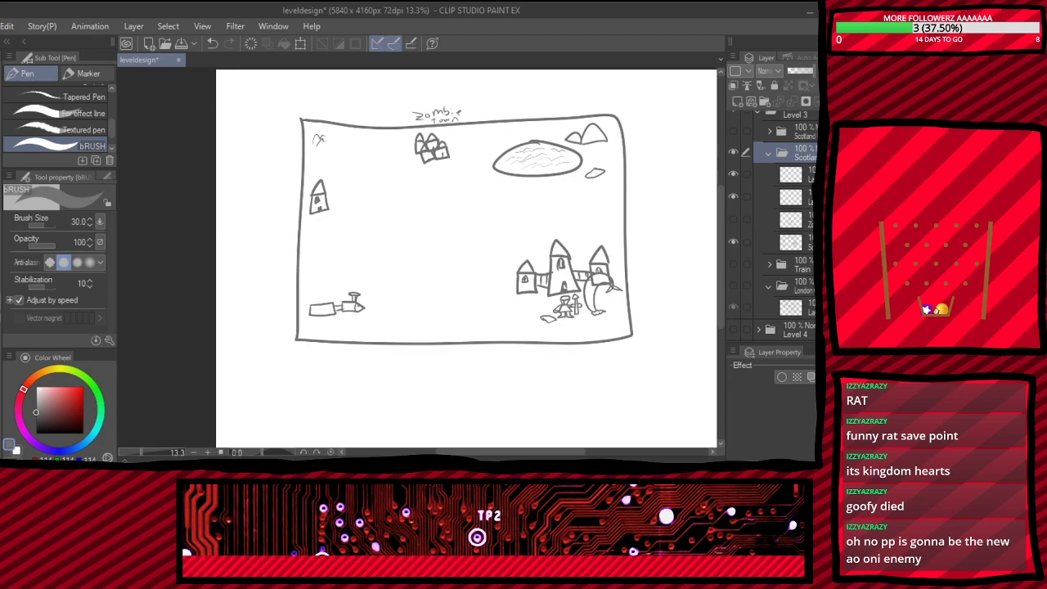
{"action": "scroll", "coordinate": [557, 304], "scroll_direction": "up", "scroll_amount": 2}
{"action": "scroll", "coordinate": [564, 303], "scroll_direction": "down", "scroll_amount": 2}
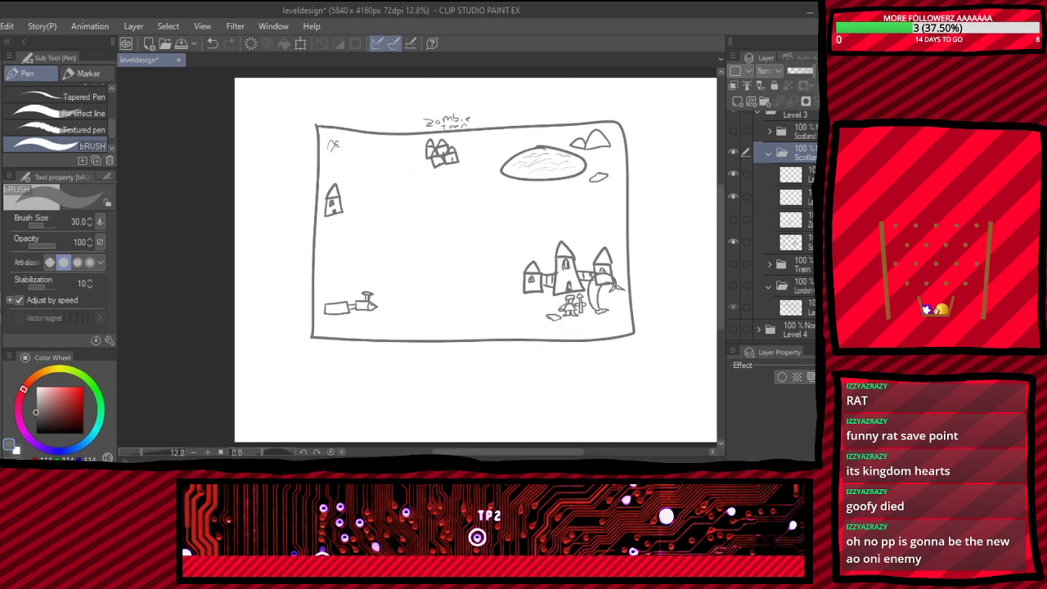
{"action": "left_click", "coordinate": [797, 175]}
{"action": "left_click", "coordinate": [798, 242]}
{"action": "scroll", "coordinate": [445, 204], "scroll_direction": "down", "scroll_amount": 1}
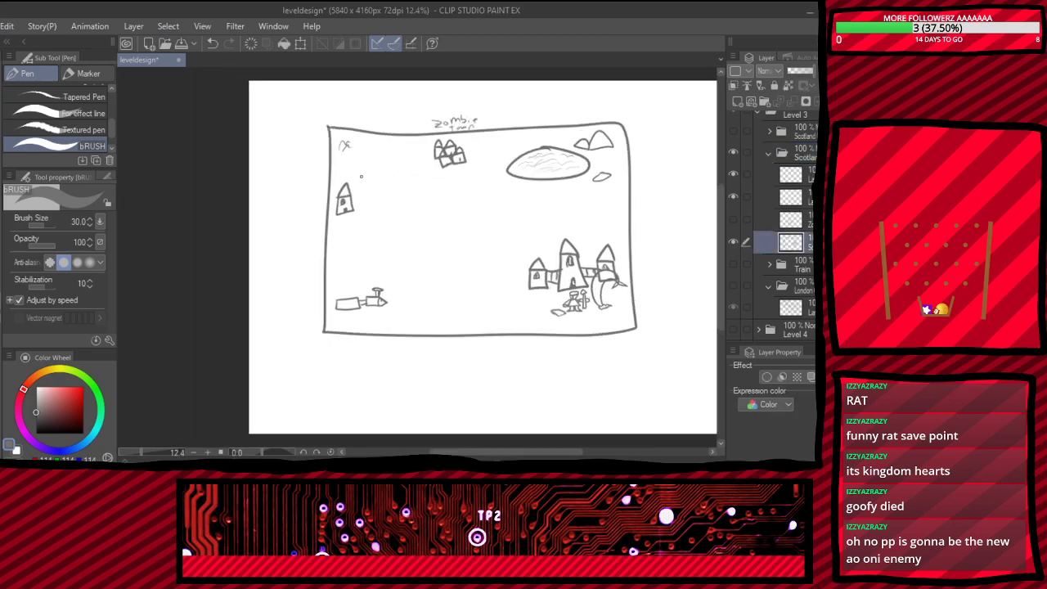
- Examine the tower near the Scotland map's left border up close and review the whole overview map
{"action": "scroll", "coordinate": [325, 194], "scroll_direction": "up", "scroll_amount": 3}
{"action": "scroll", "coordinate": [358, 240], "scroll_direction": "up", "scroll_amount": 2}
{"action": "scroll", "coordinate": [368, 235], "scroll_direction": "down", "scroll_amount": 3}
{"action": "scroll", "coordinate": [391, 229], "scroll_direction": "up", "scroll_amount": 4}
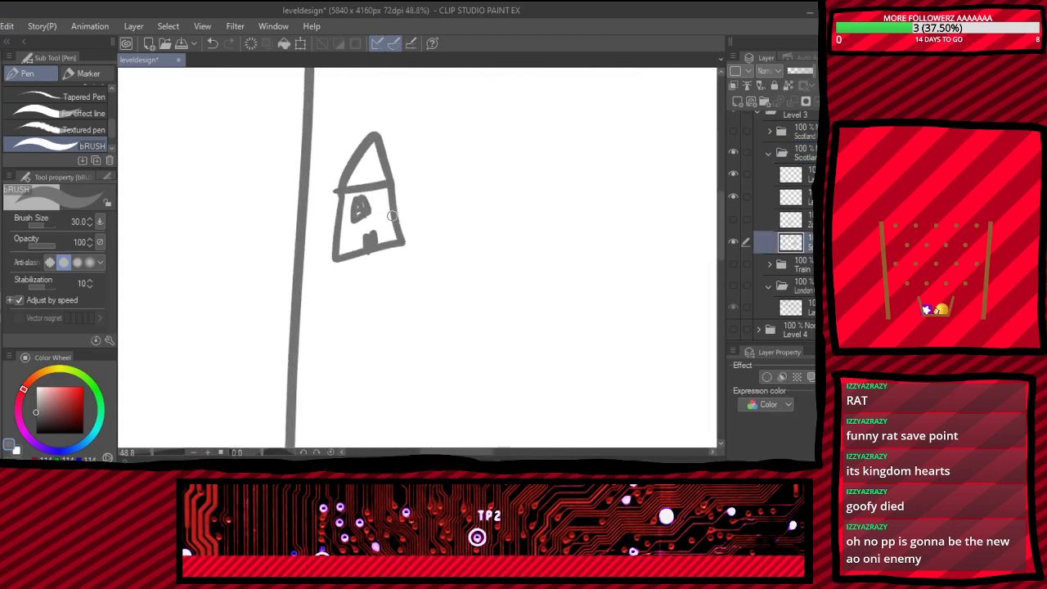
{"action": "scroll", "coordinate": [394, 231], "scroll_direction": "down", "scroll_amount": 3}
{"action": "scroll", "coordinate": [394, 232], "scroll_direction": "down", "scroll_amount": 6}
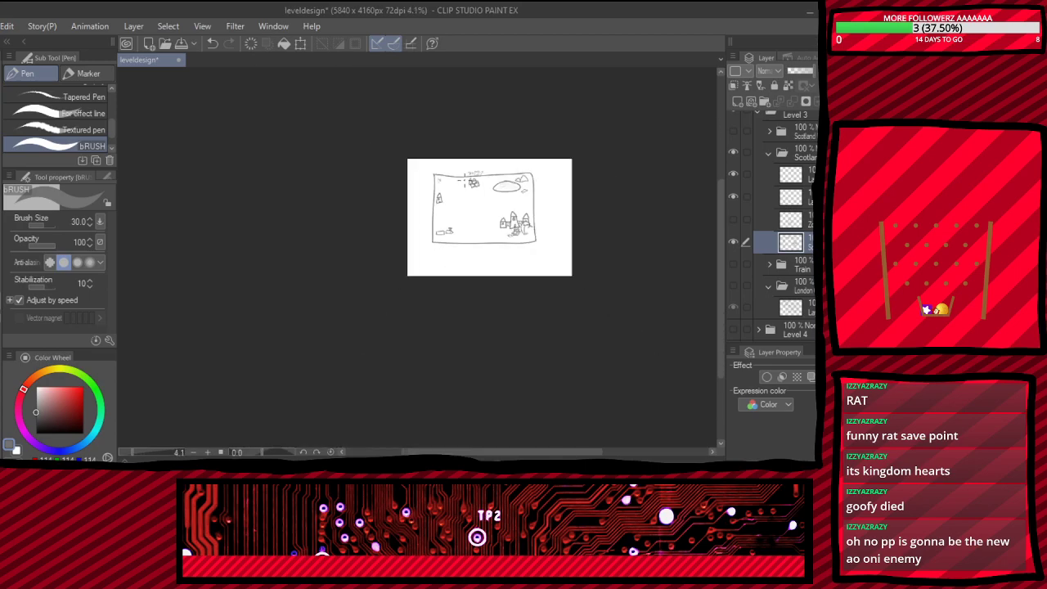
{"action": "scroll", "coordinate": [511, 184], "scroll_direction": "up", "scroll_amount": 2}
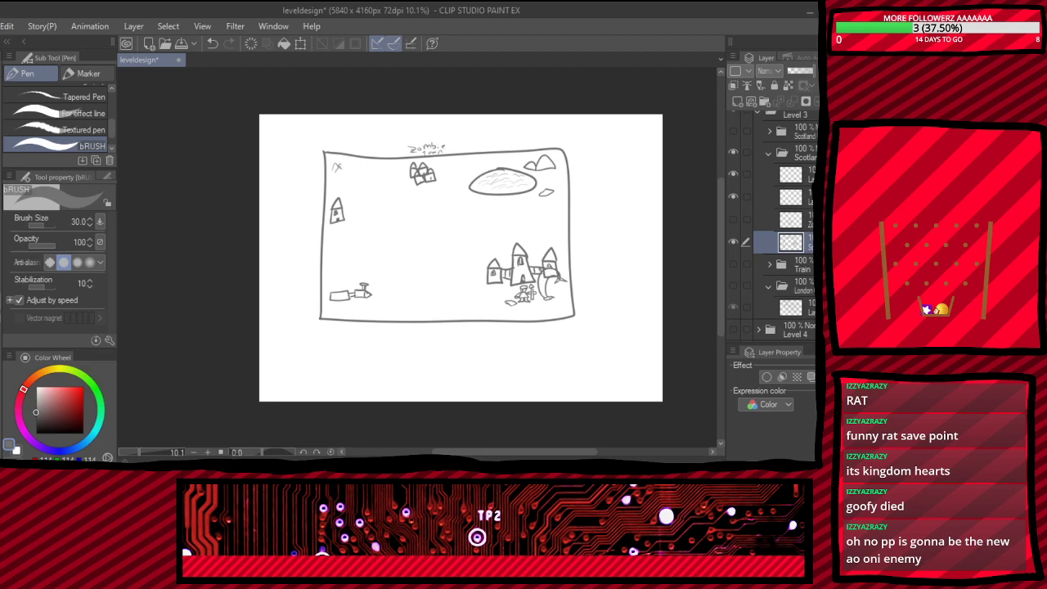
- Collapse and hide the Scotland map folder and select the other Scotland folder above it
{"action": "left_click", "coordinate": [768, 153]}
{"action": "left_click", "coordinate": [733, 158]}
{"action": "left_click", "coordinate": [733, 136]}
{"action": "left_click", "coordinate": [733, 137]}
{"action": "left_click", "coordinate": [733, 158]}
{"action": "left_click", "coordinate": [733, 157]}
{"action": "left_click", "coordinate": [733, 135], "text": "alt"}
{"action": "left_click", "coordinate": [794, 136]}
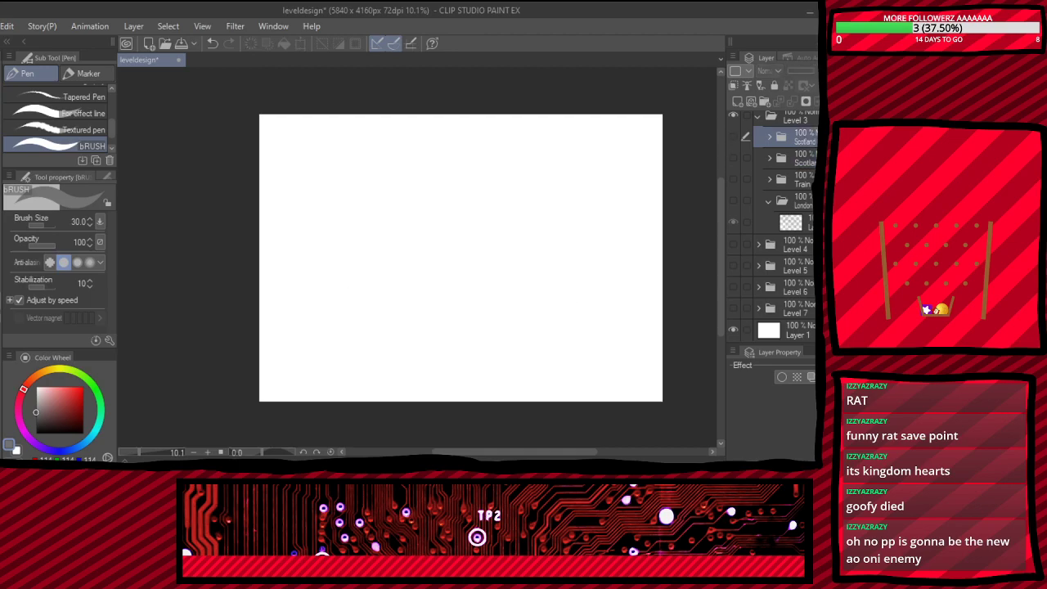
- Show the upper Scotland folder in Level 3 and check the layer inside it
{"action": "left_click", "coordinate": [769, 136]}
{"action": "left_click", "coordinate": [733, 137]}
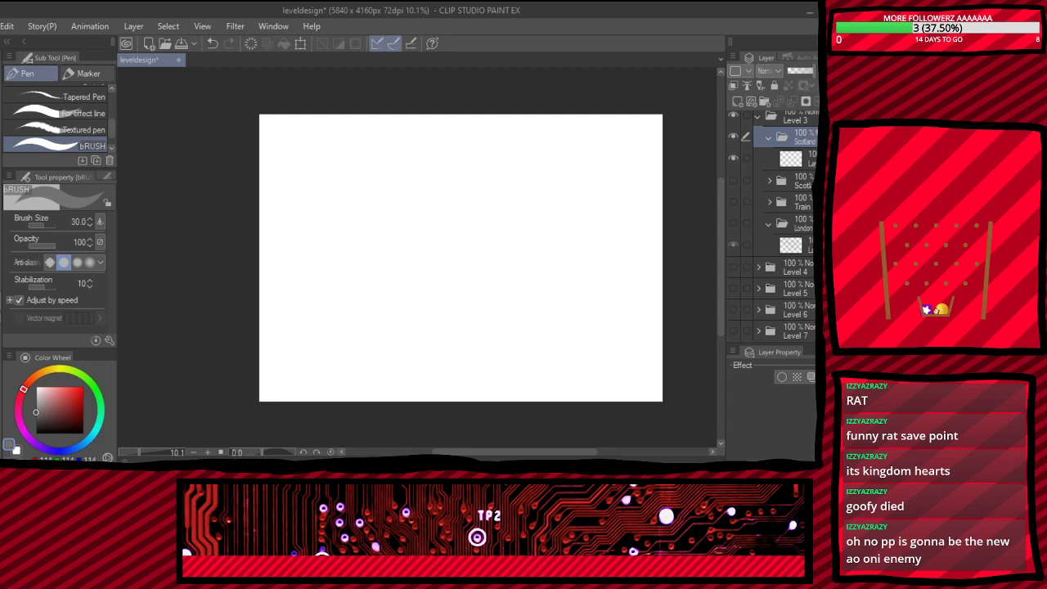
{"action": "left_click", "coordinate": [798, 158]}
{"action": "left_click", "coordinate": [769, 137]}
{"action": "scroll", "coordinate": [772, 225], "scroll_direction": "up", "scroll_amount": 2}
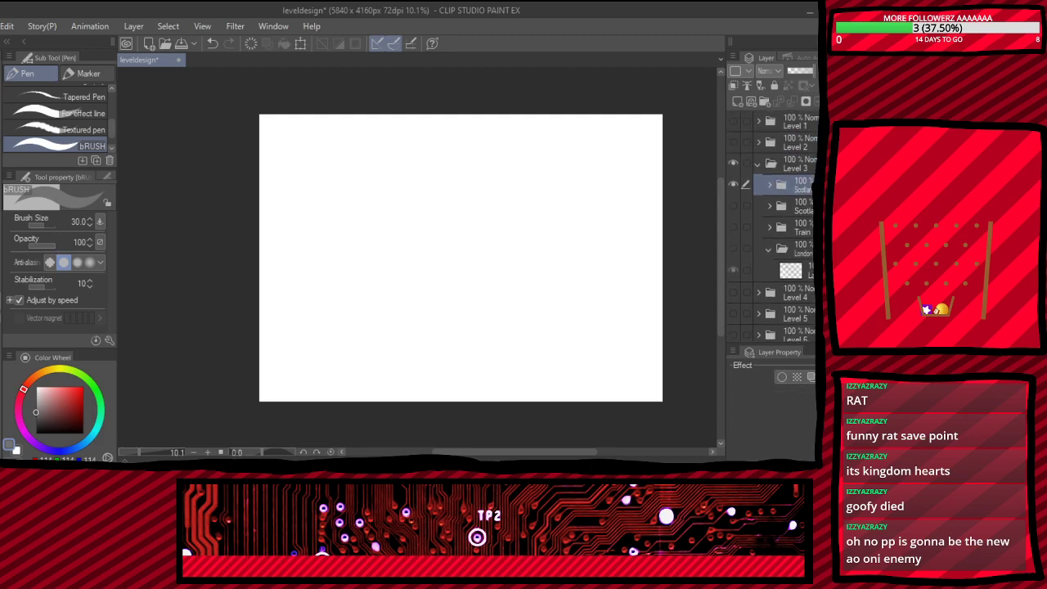
- Hide the upper Scotland folder, show the Scotland map folder below it and collapse the Level 3 folder
{"action": "left_click", "coordinate": [758, 163]}
{"action": "left_click", "coordinate": [733, 164]}
{"action": "left_click", "coordinate": [733, 164]}
{"action": "left_click", "coordinate": [758, 164]}
{"action": "left_click", "coordinate": [733, 184]}
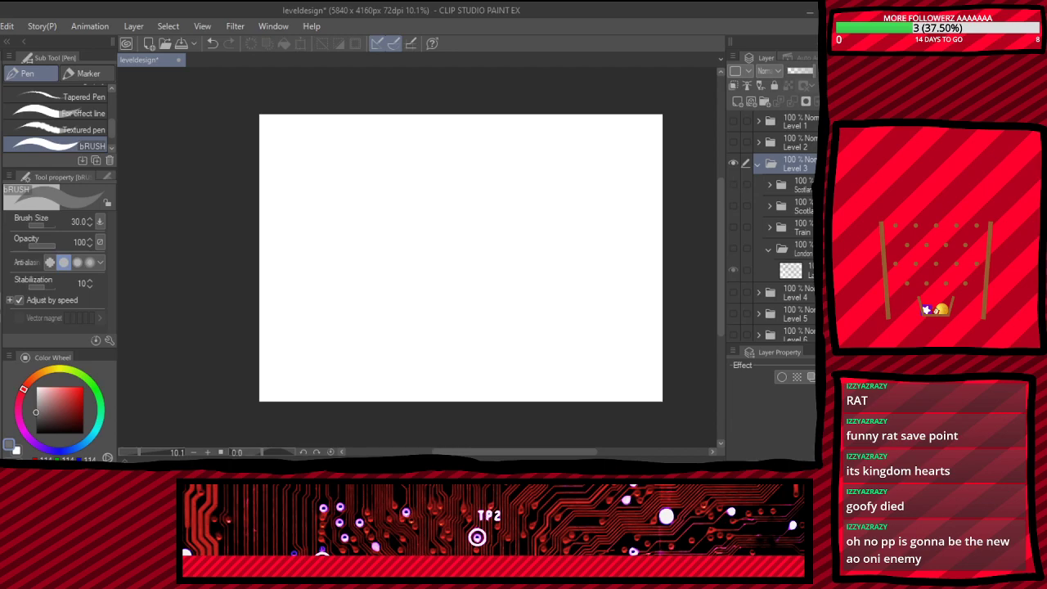
{"action": "left_click", "coordinate": [733, 206]}
{"action": "left_click", "coordinate": [758, 164]}
- Check the Level 2 and Level 3 folders by toggling their visibility, and save the document with only Level 3 shown
{"action": "left_click", "coordinate": [733, 164]}
{"action": "left_click", "coordinate": [733, 142]}
{"action": "left_click", "coordinate": [733, 141]}
{"action": "left_click", "coordinate": [733, 163]}
{"action": "key", "text": "ctrl+z"}
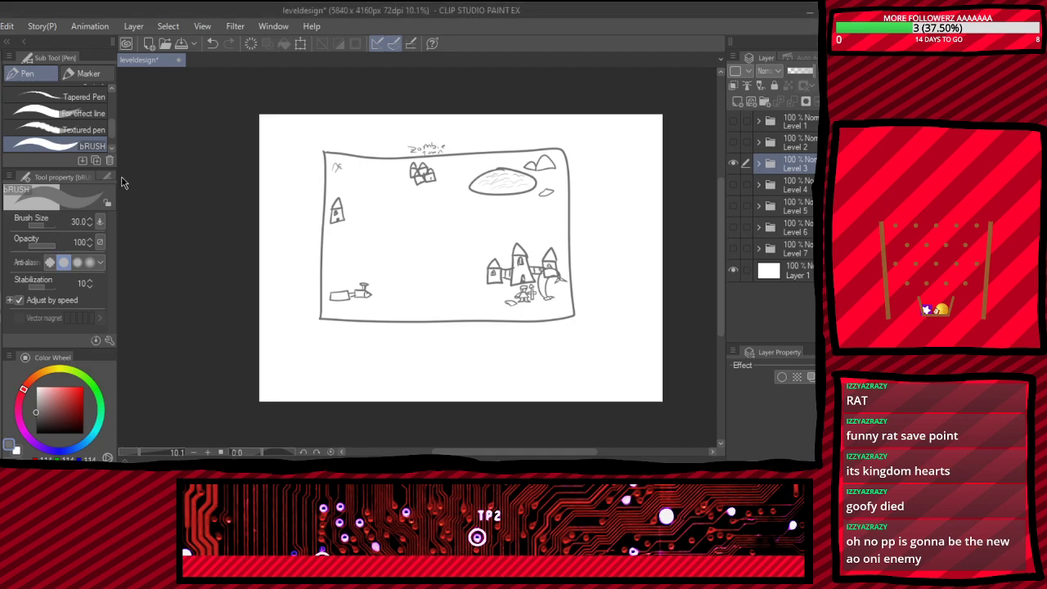
{"action": "key", "text": "ctrl+s"}
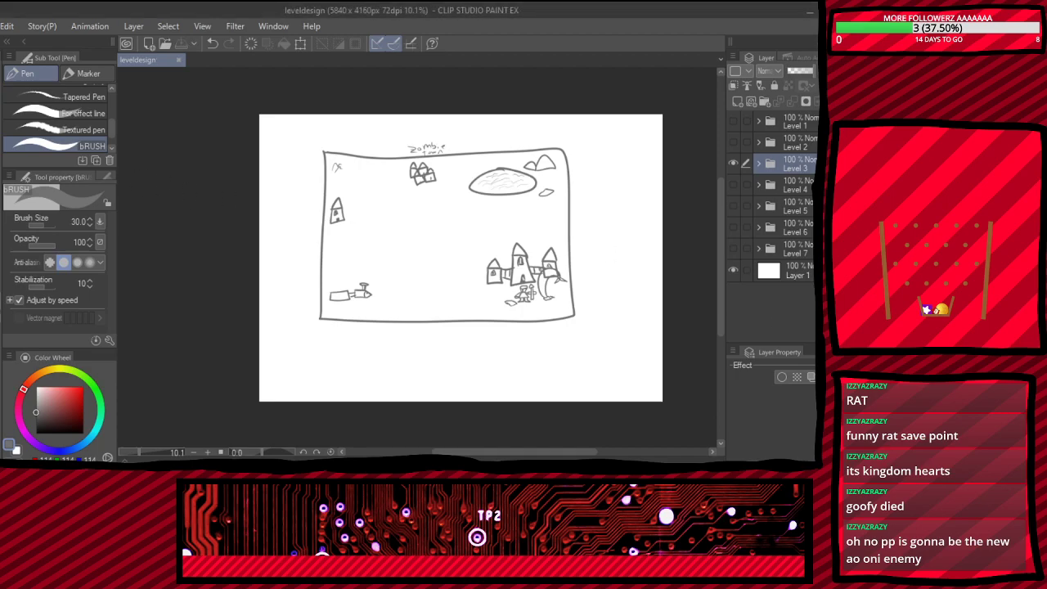